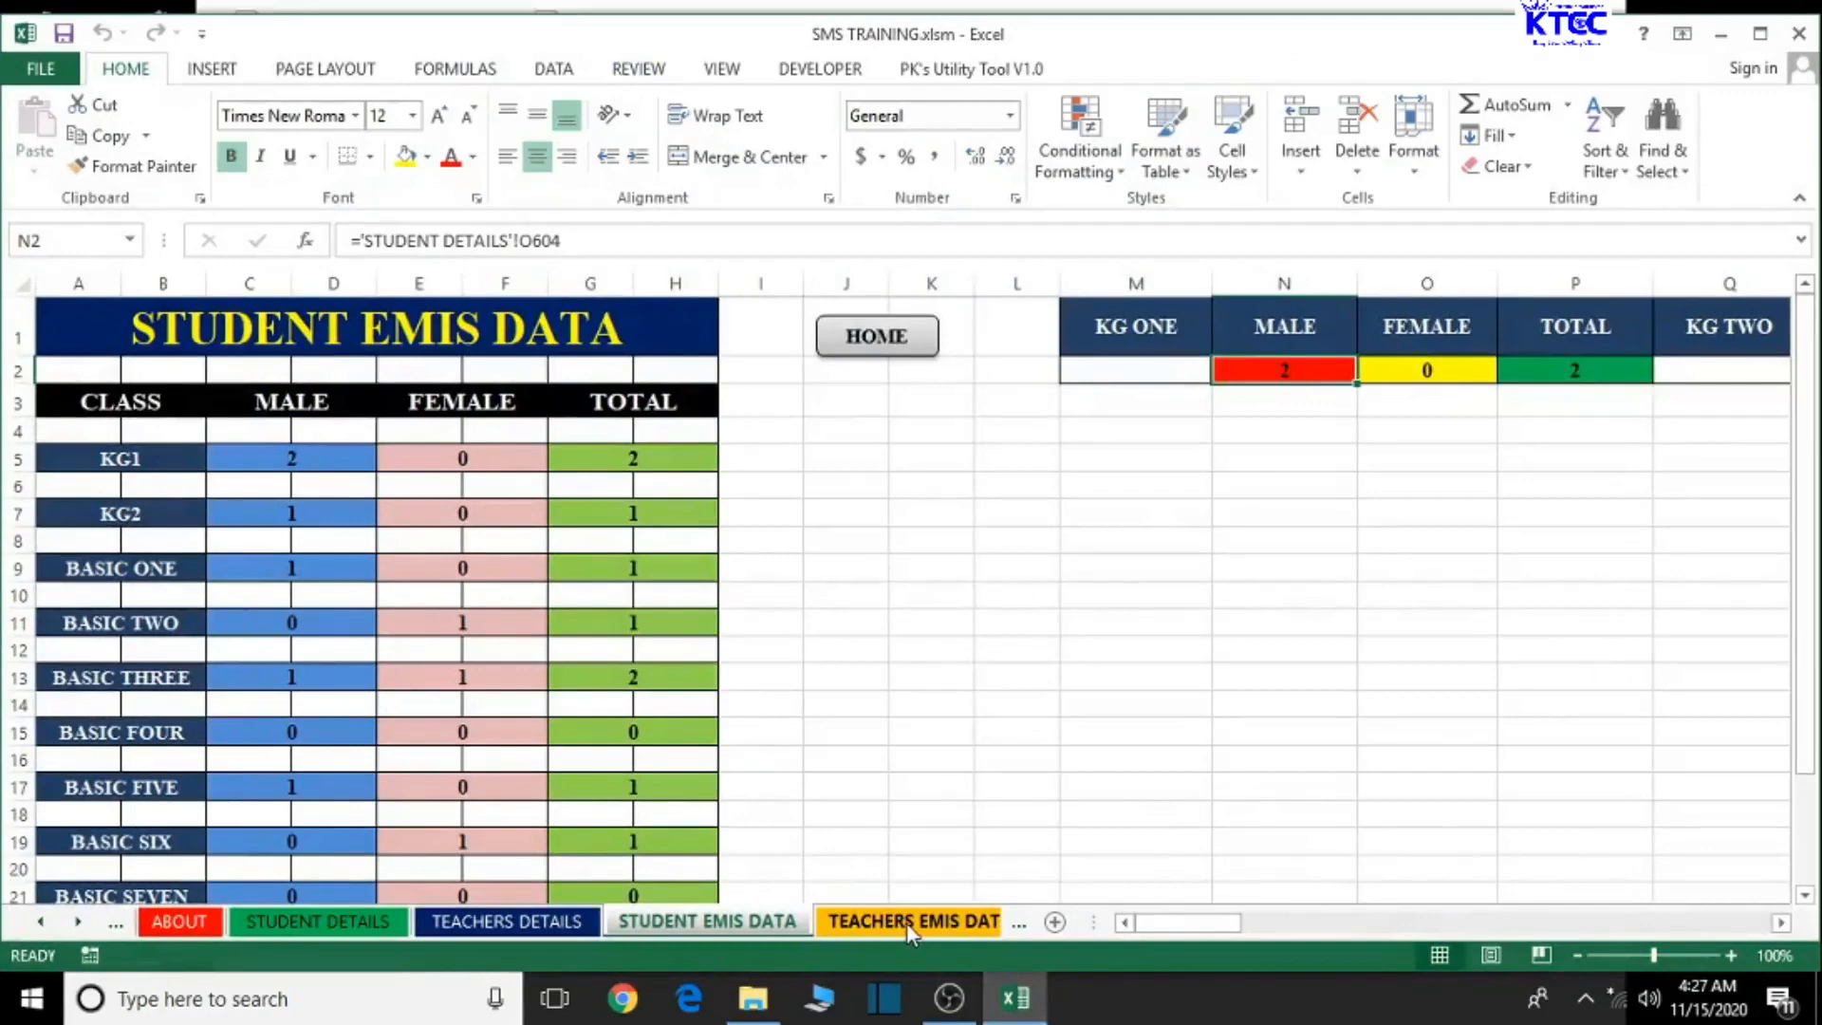
- Check the TEACHERS EMIS DATA sheet and scroll the sheet tabs toward later sheets
left_click(908, 923)
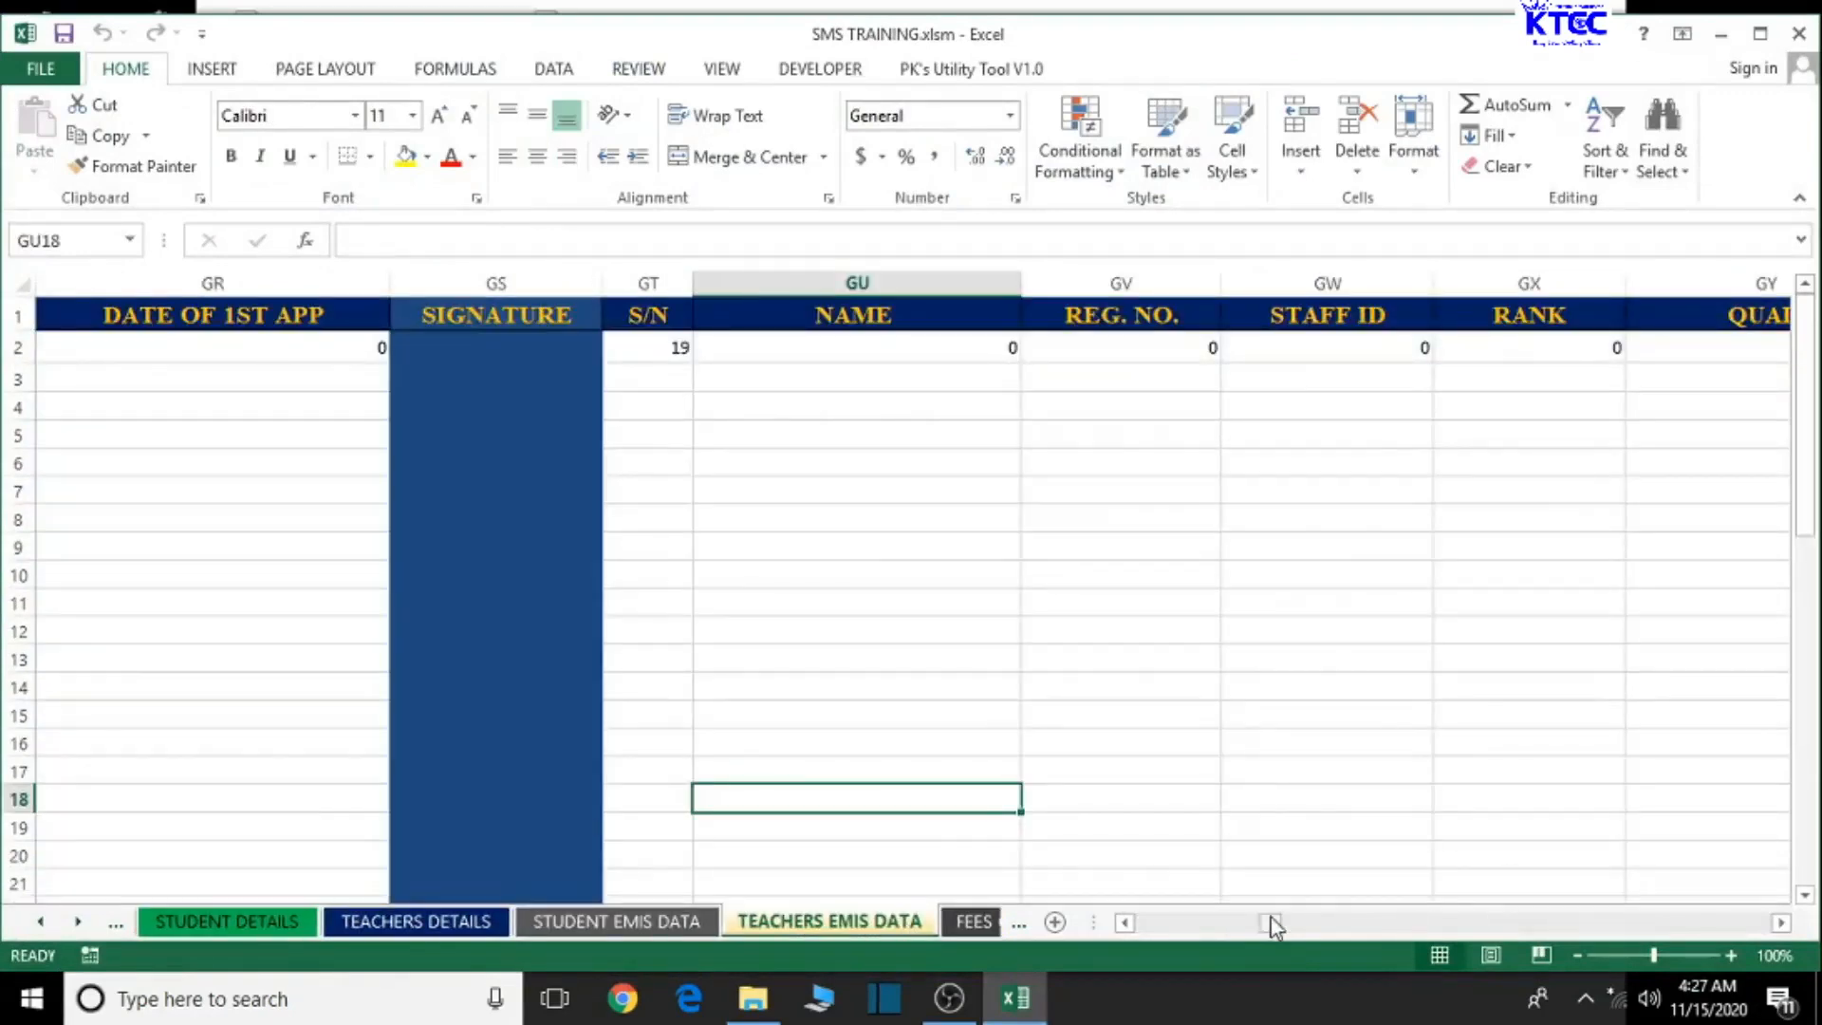
left_click_drag(1275, 928, 1153, 924)
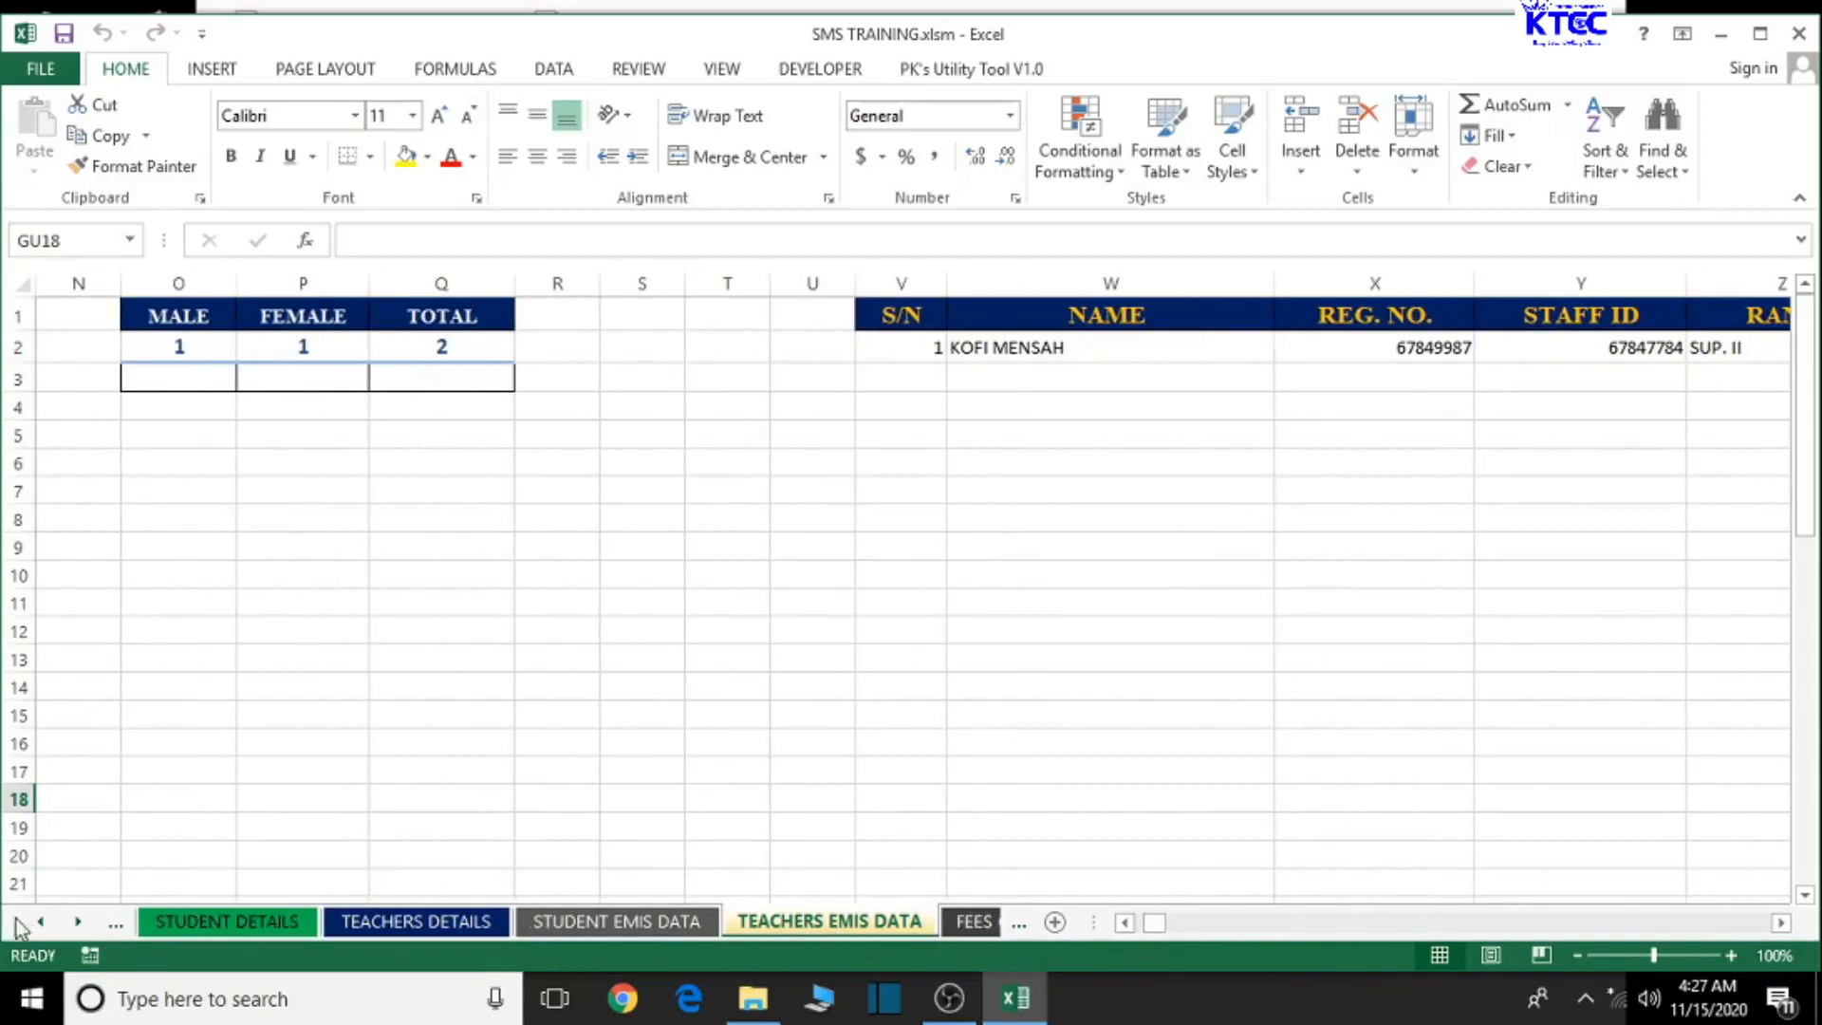
left_click(78, 926)
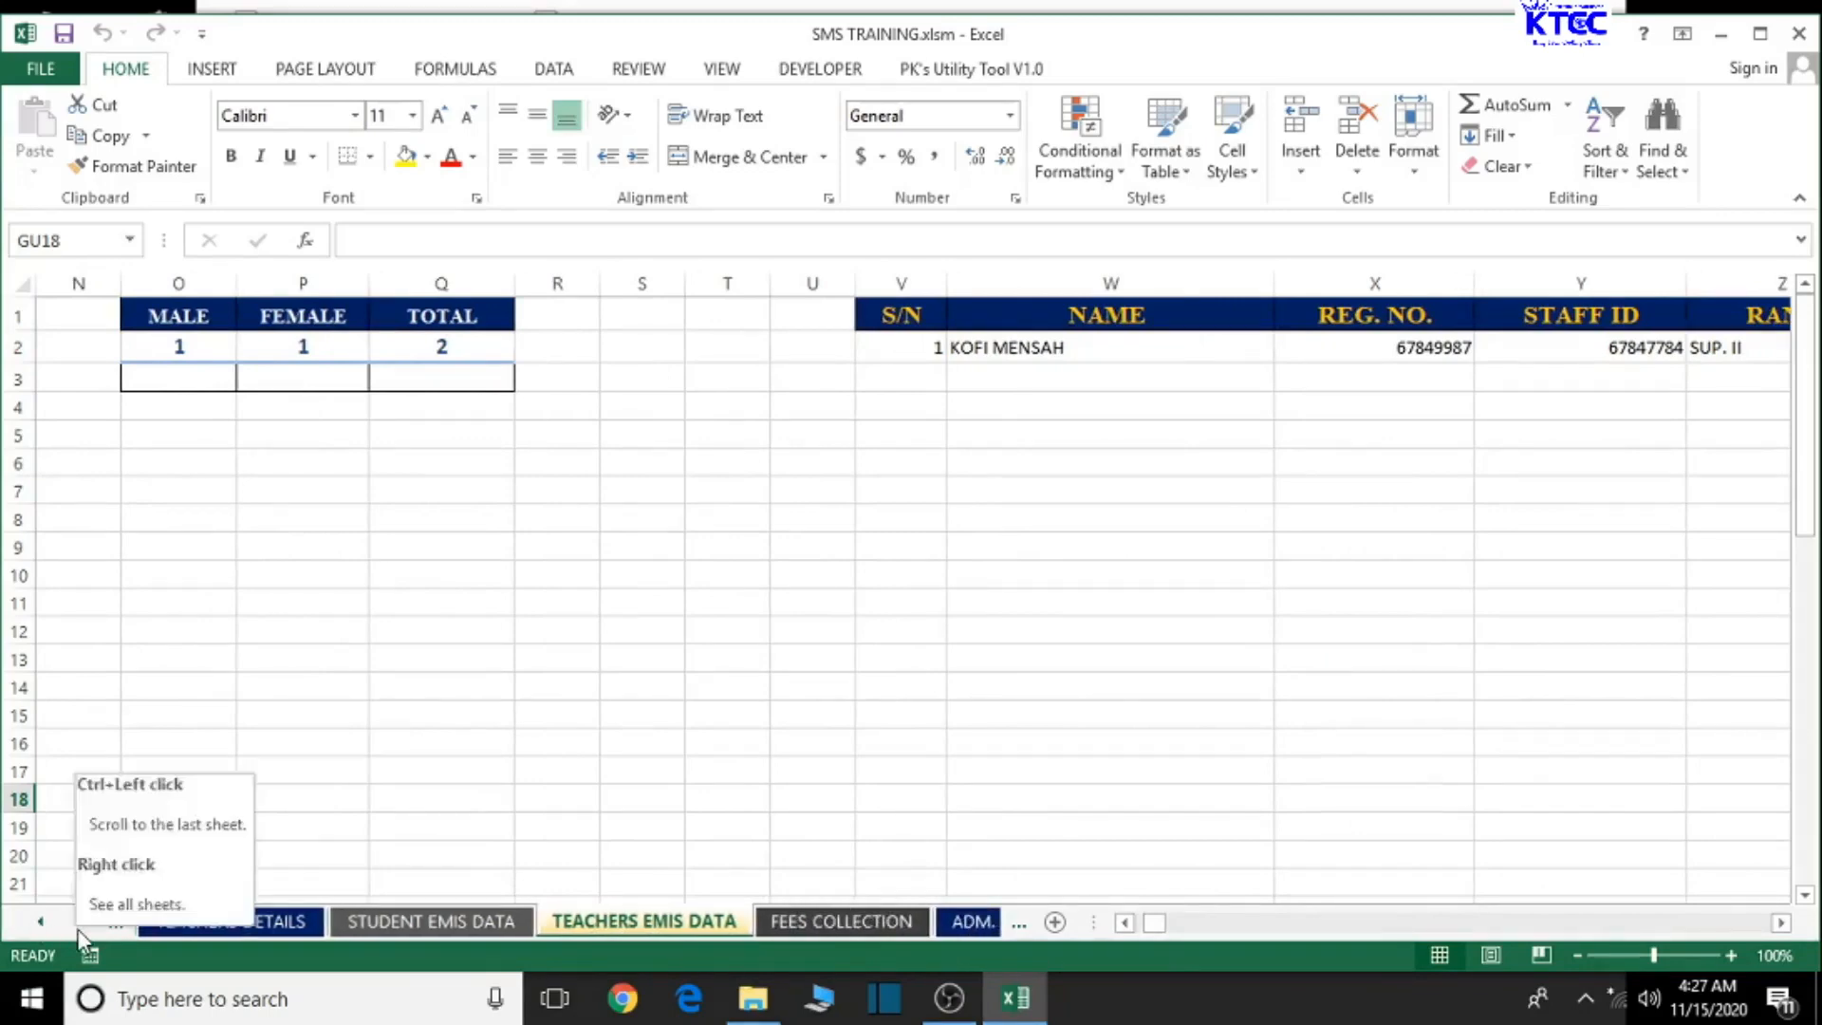
left_click(78, 926)
left_click(78, 925)
left_click(78, 926)
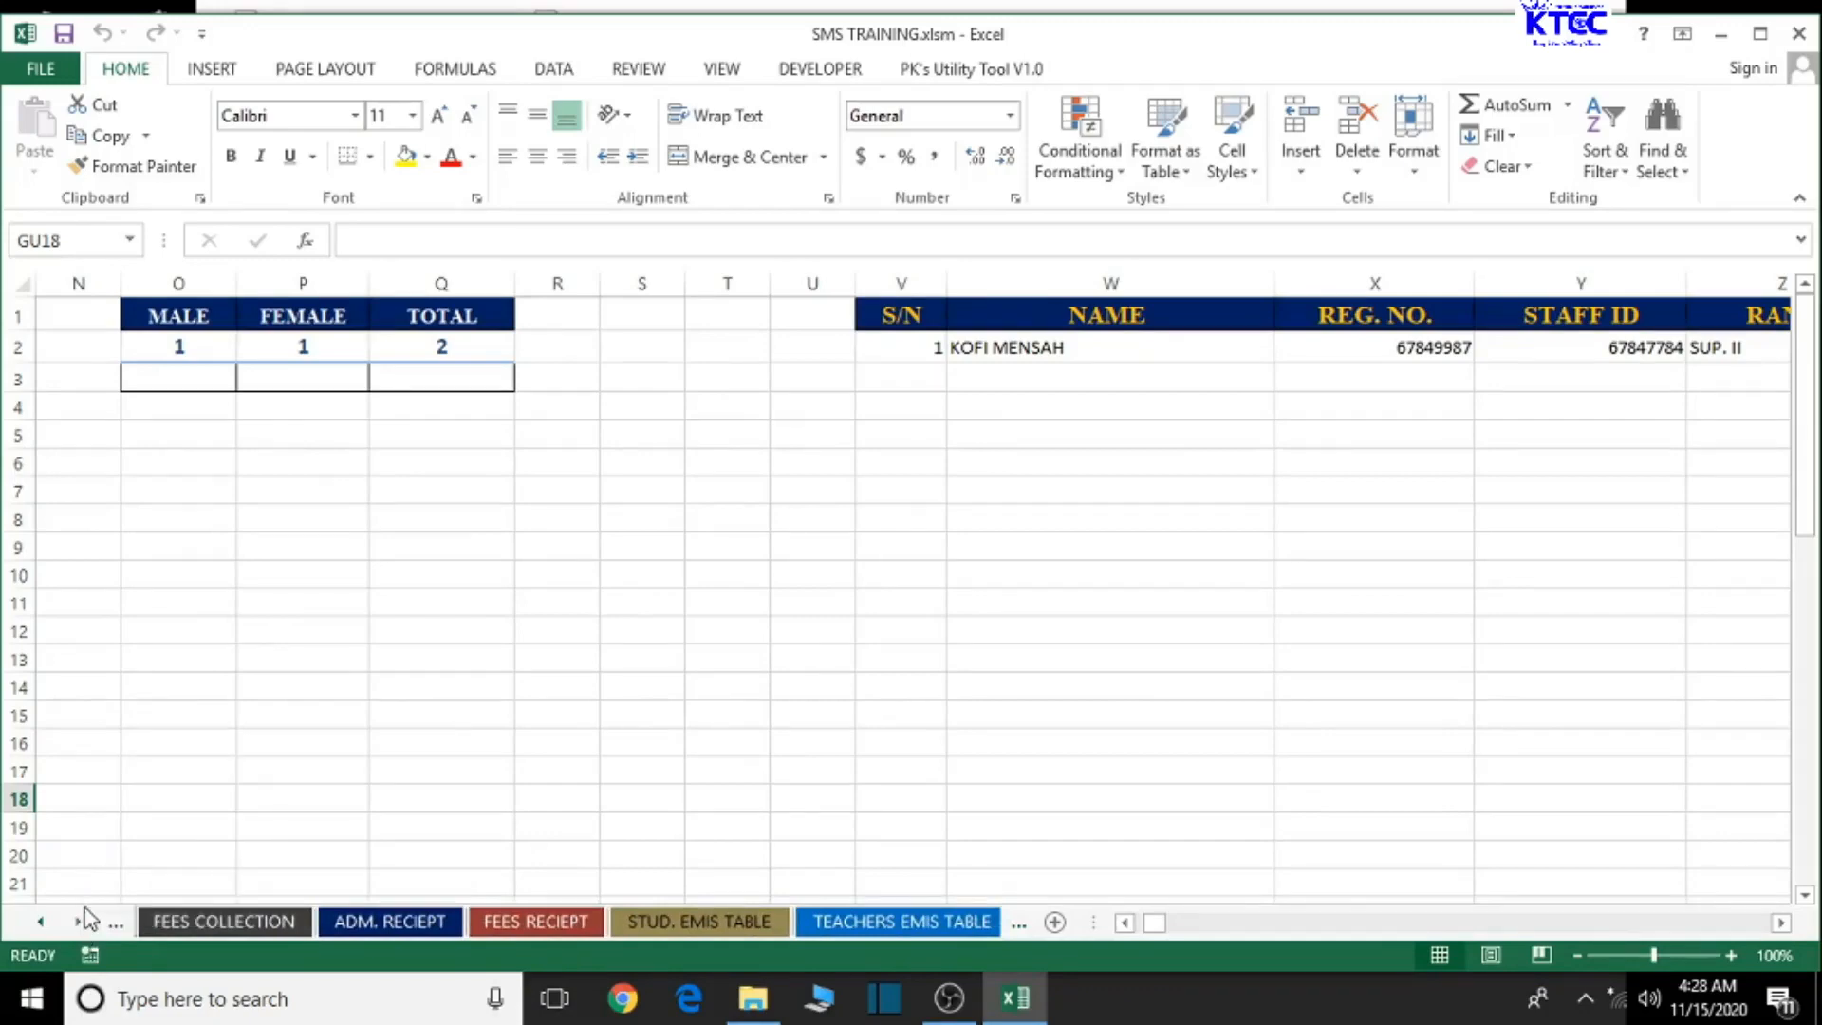
- View the TEACHERS EMIS TABLE staff list sheet, then minimize Excel to show the desktop
left_click(911, 925)
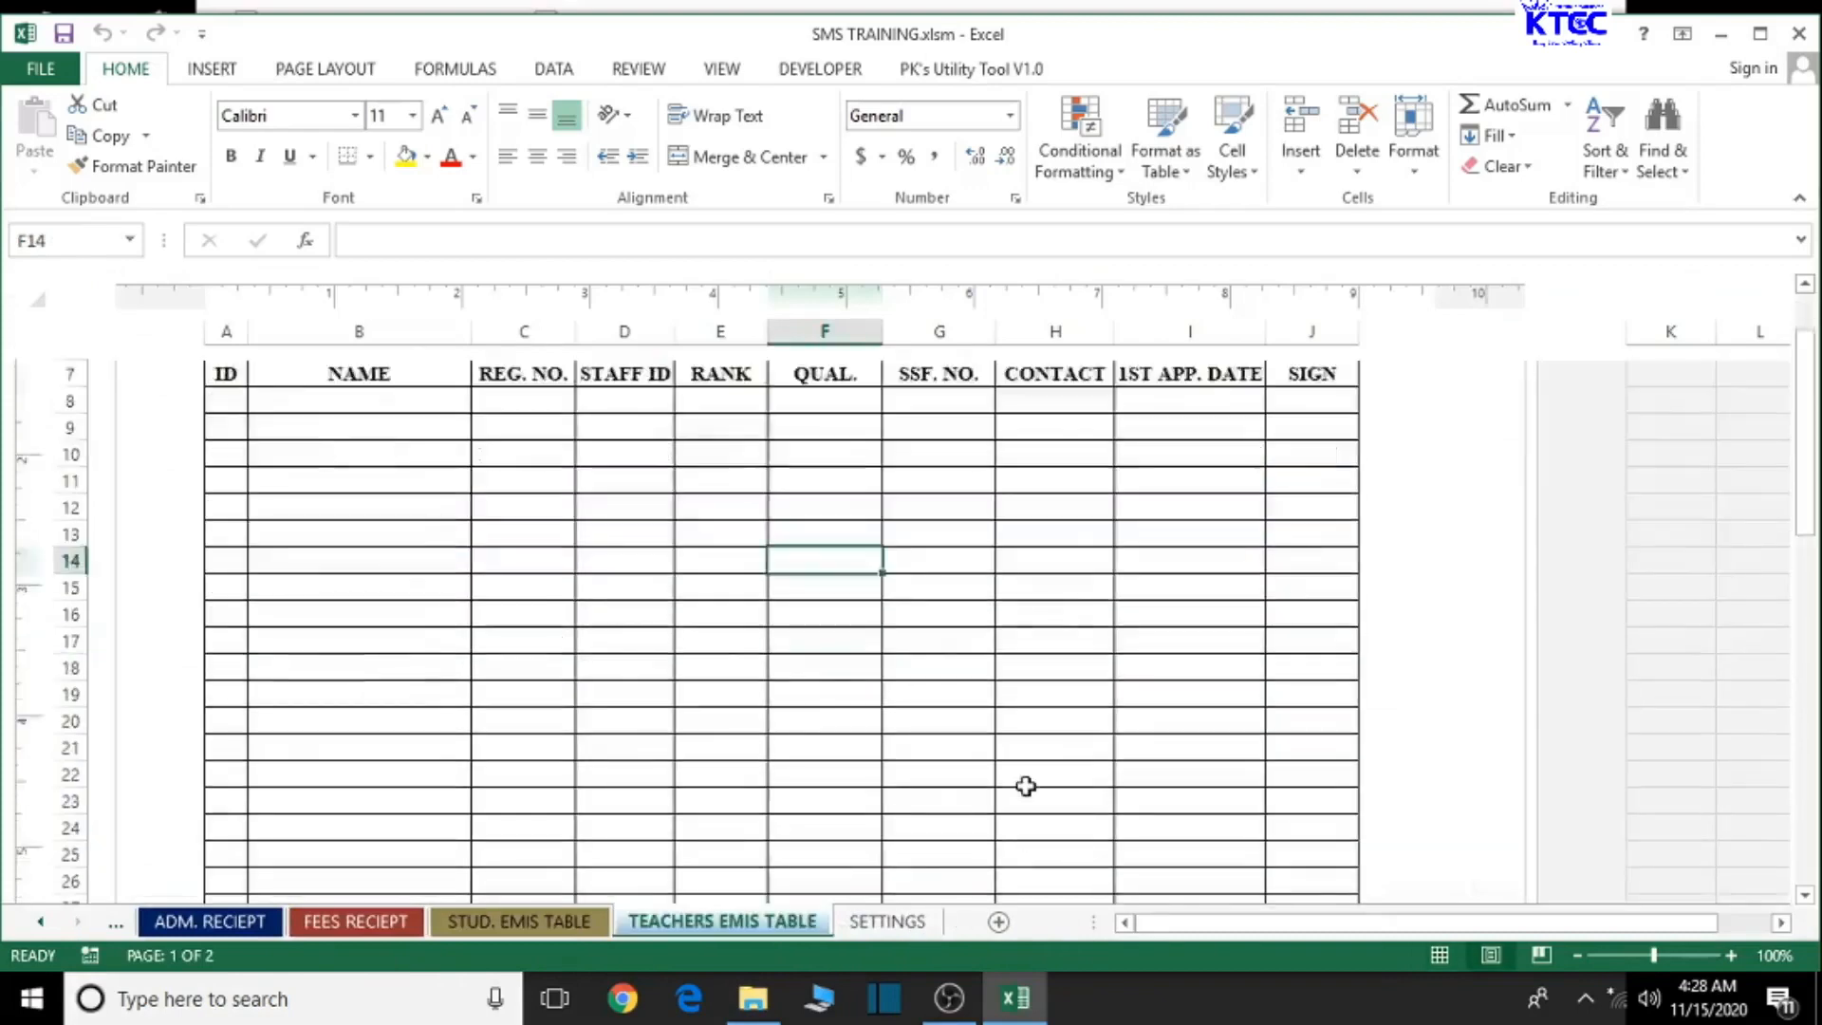
scroll(1026, 786, "down", 1)
scroll(1026, 785, "up", 4)
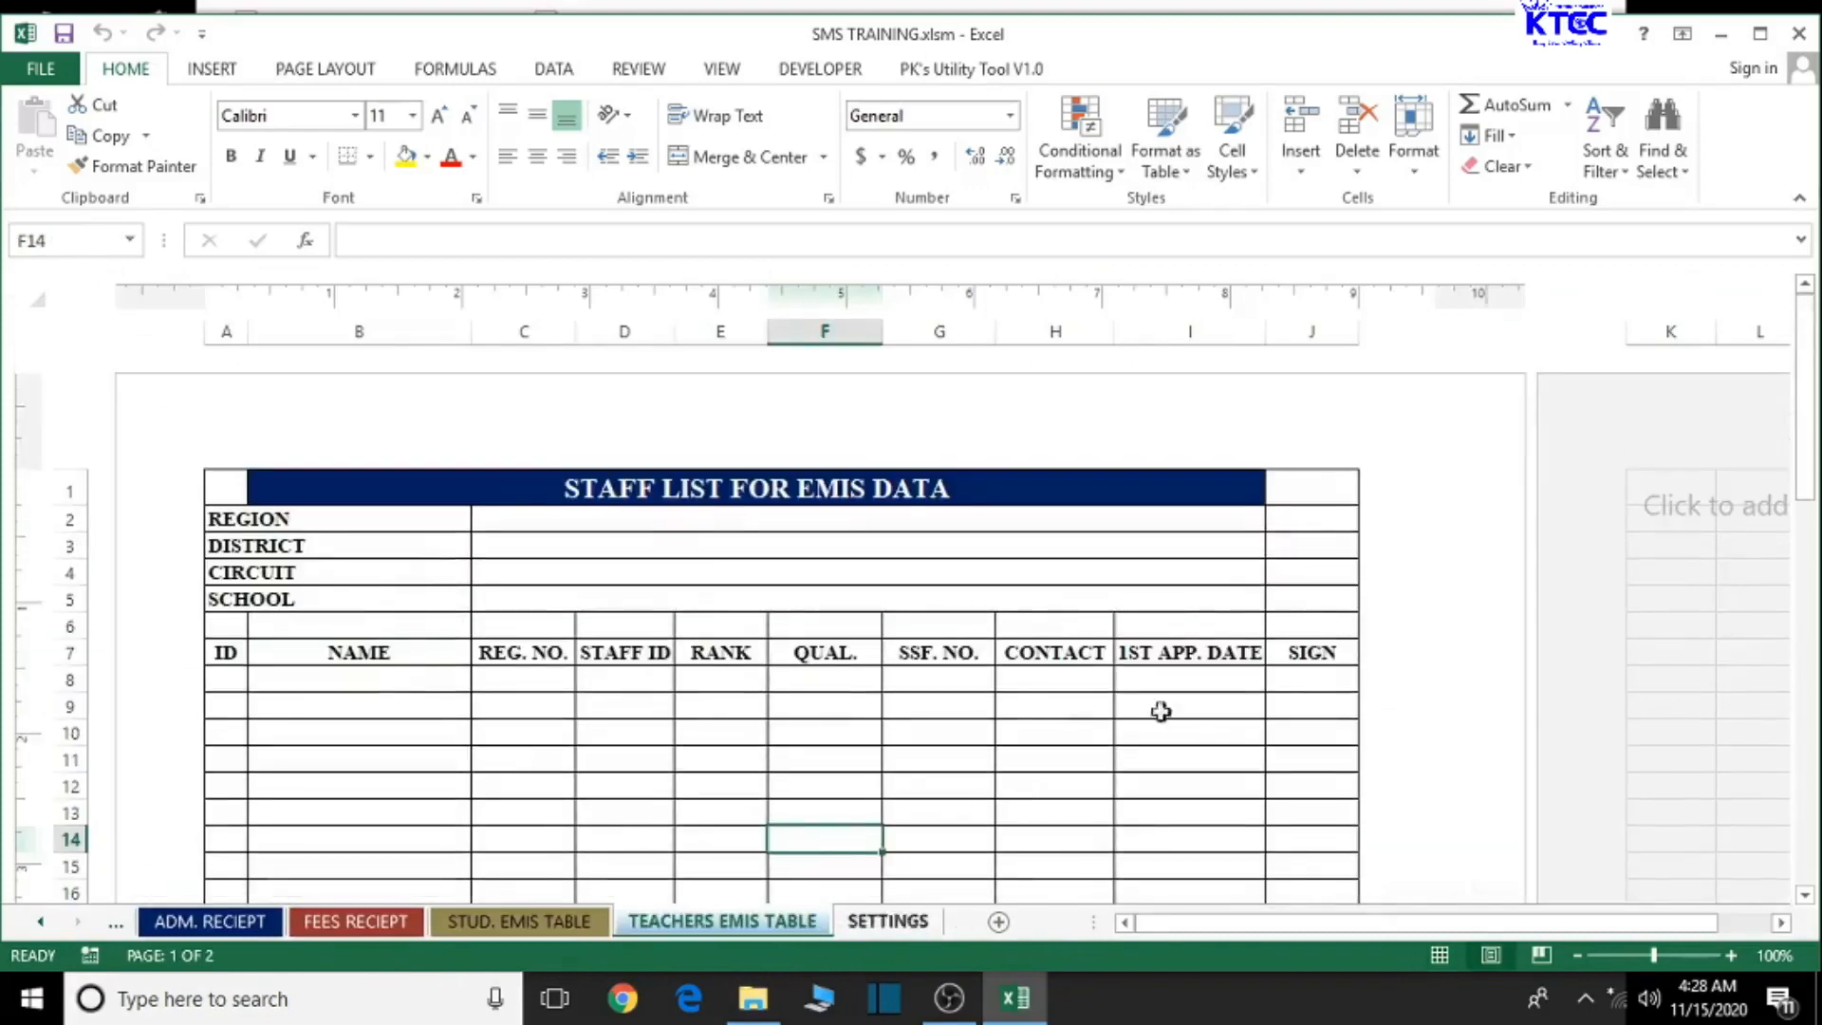
left_click(1721, 35)
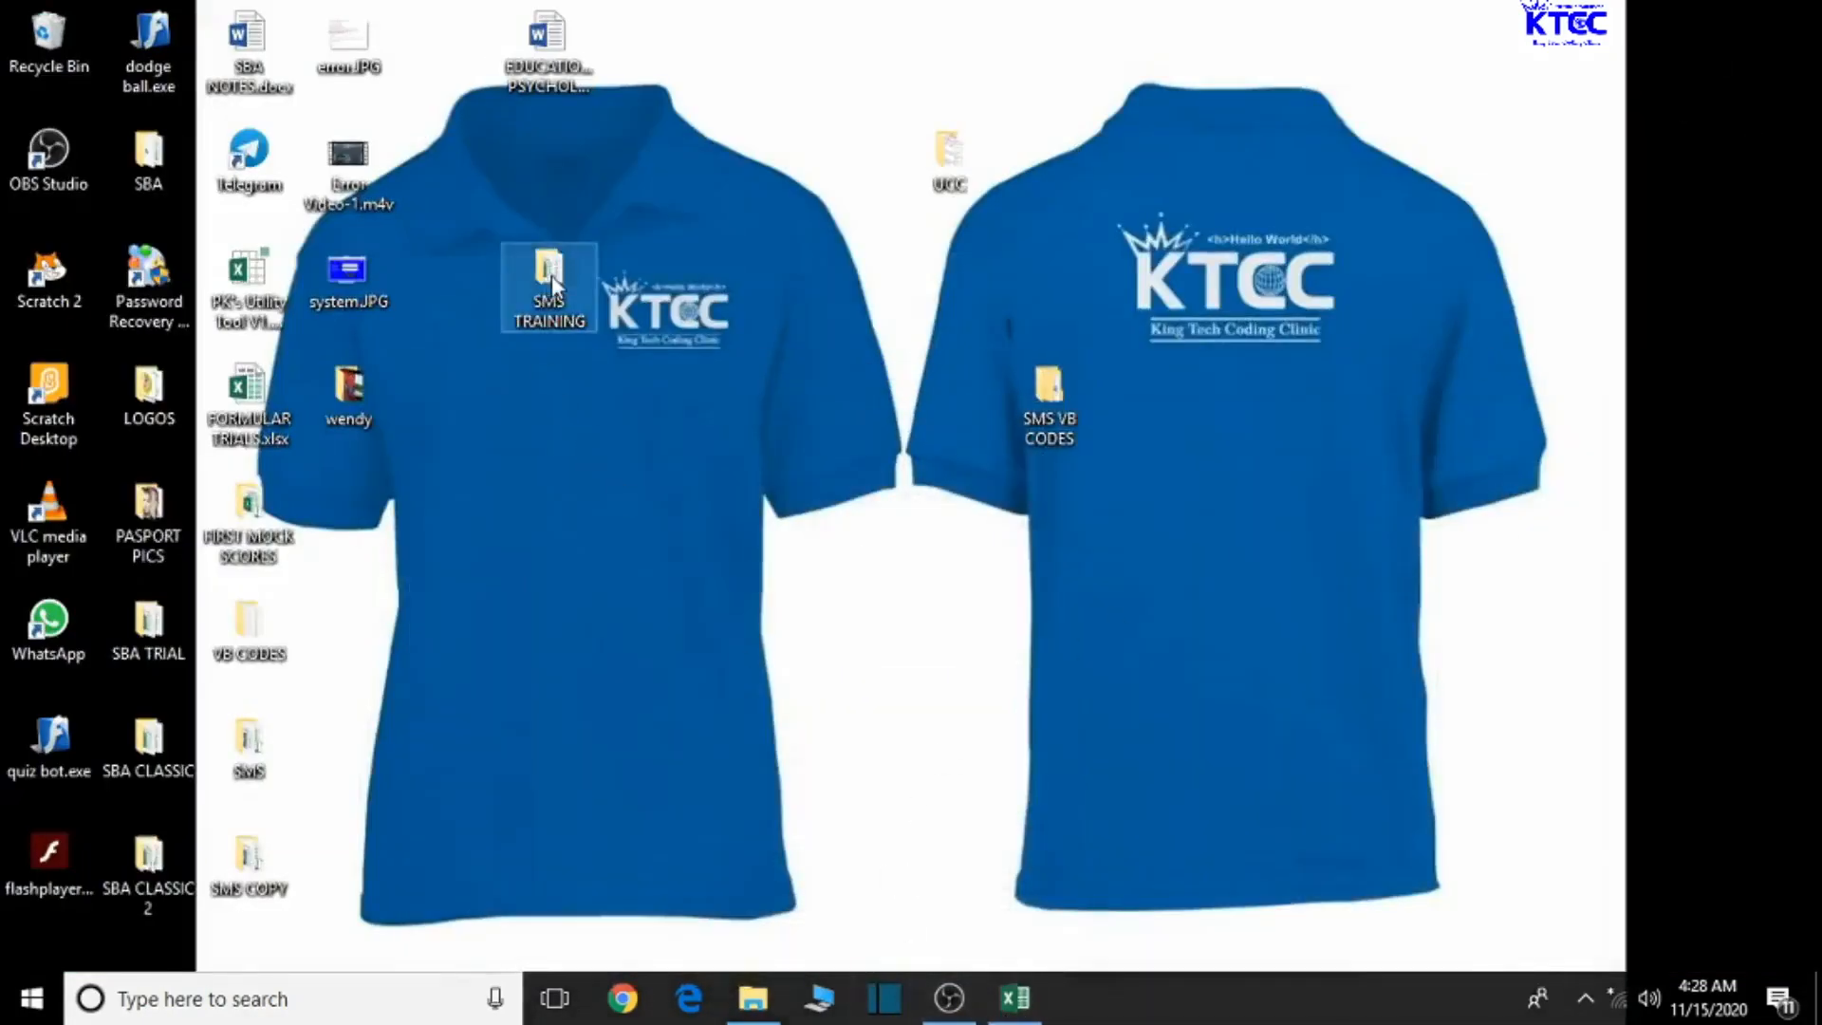
- Create a new Microsoft Word Document in the SMS TRAINING folder
left_click(752, 997)
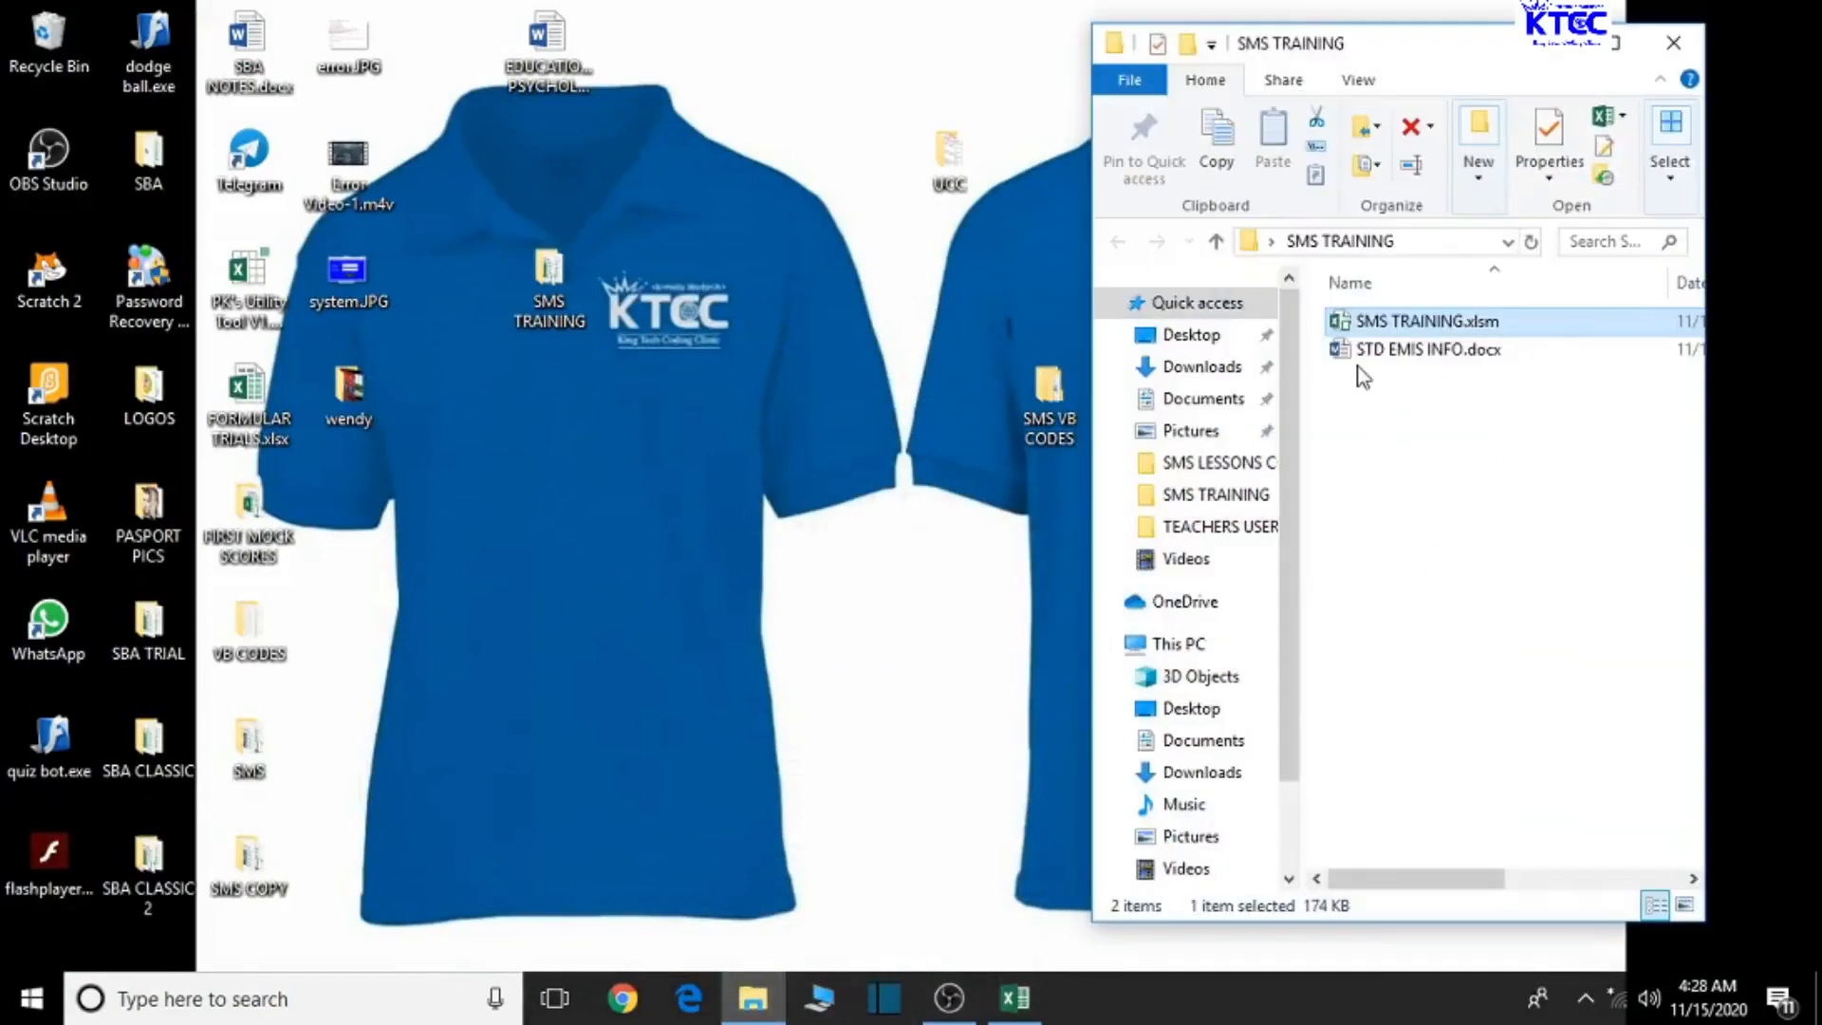
right_click(1364, 426)
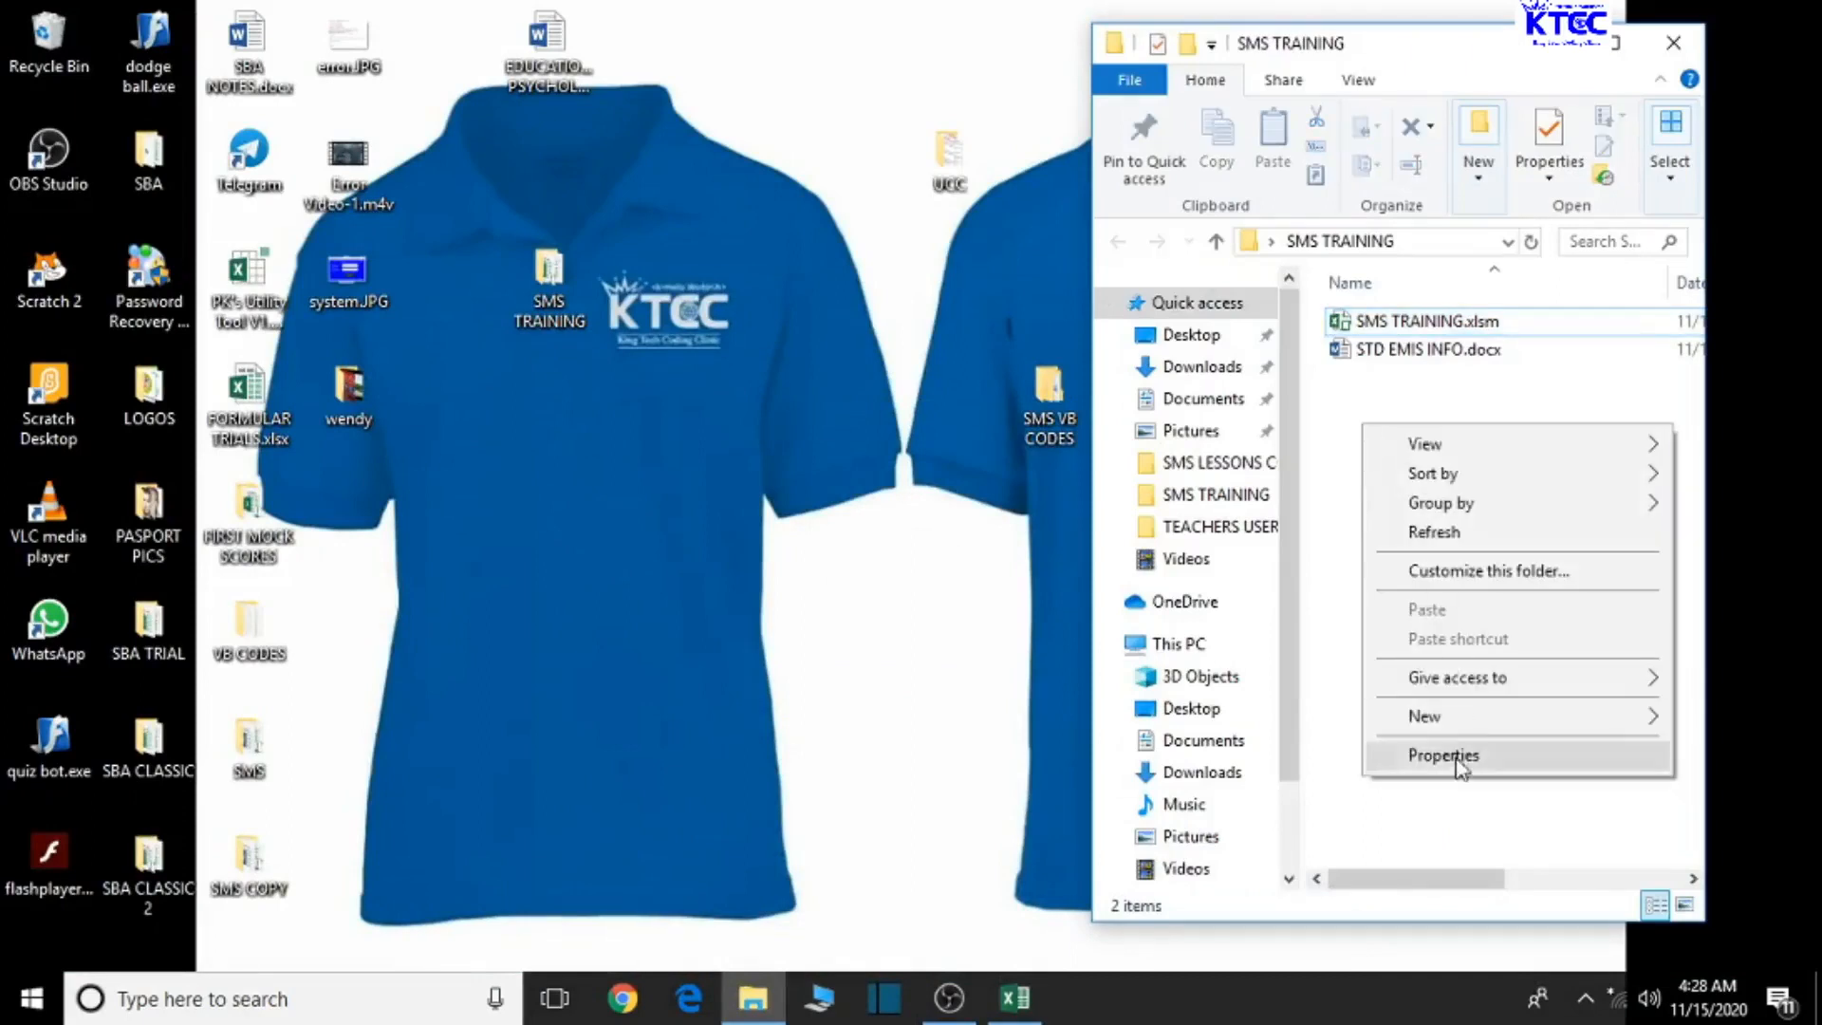
mouse_move(1457, 717)
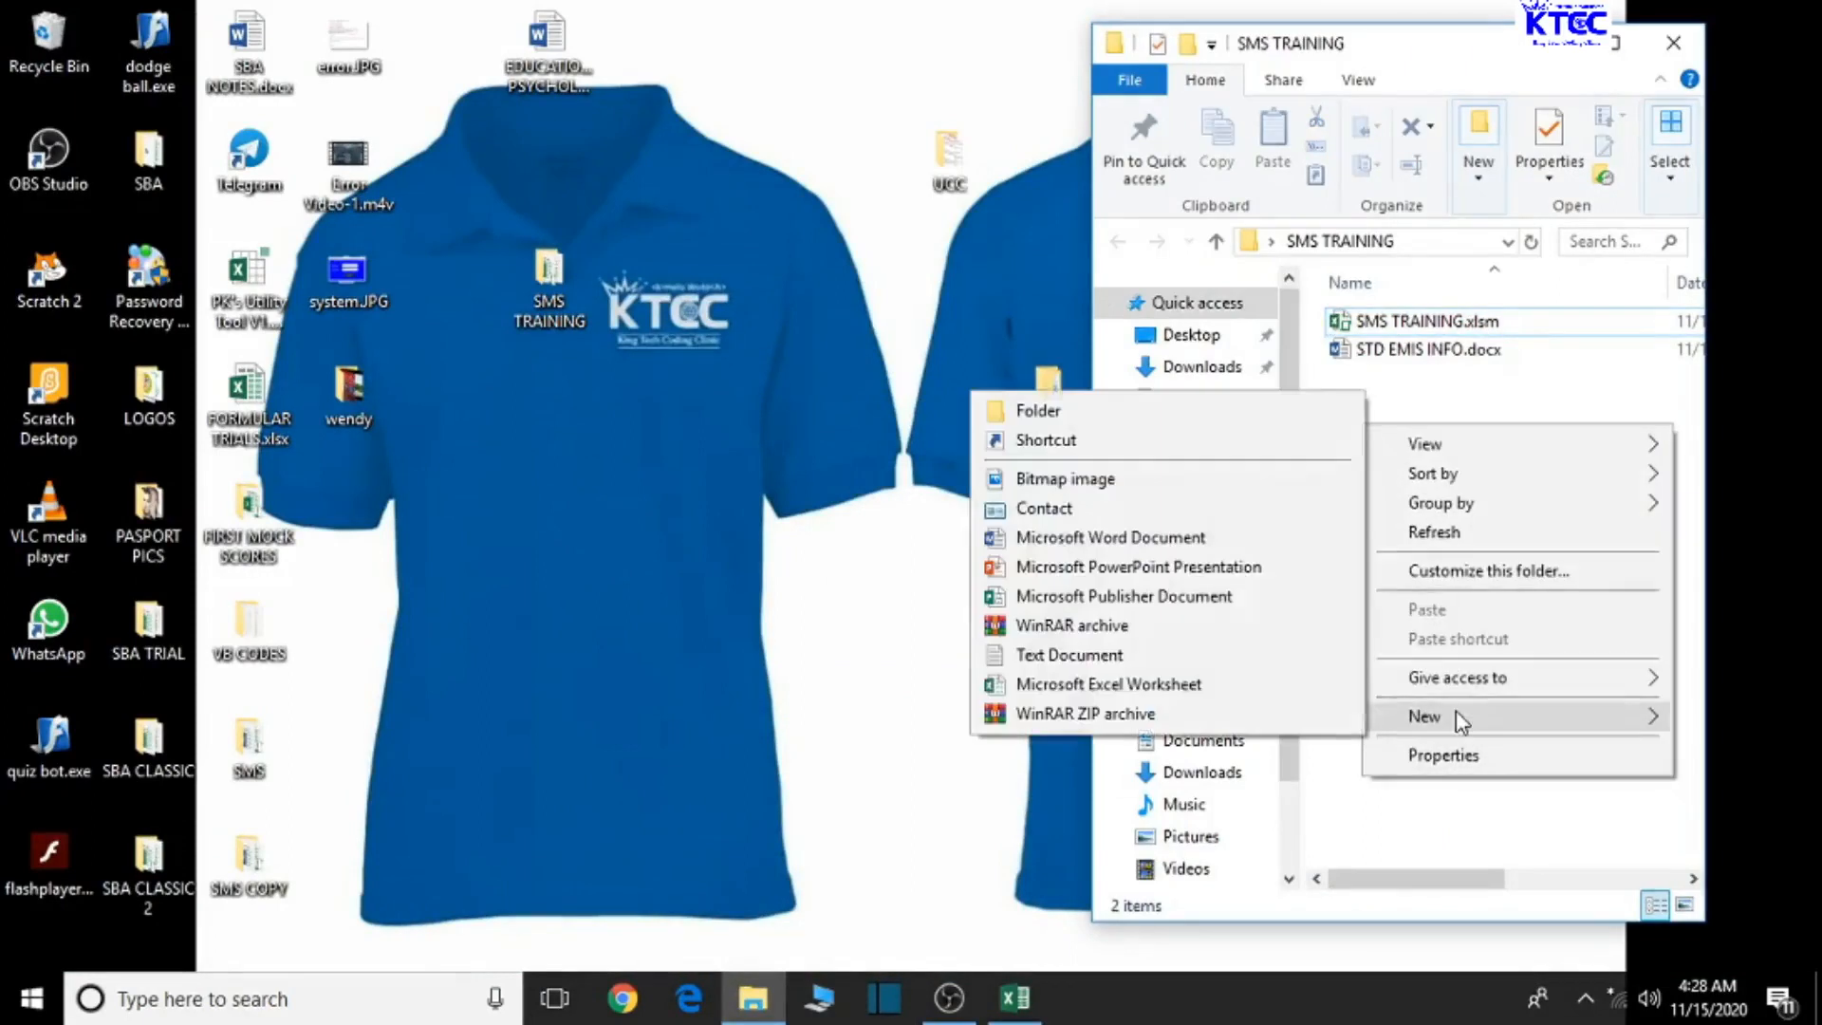
left_click(1175, 537)
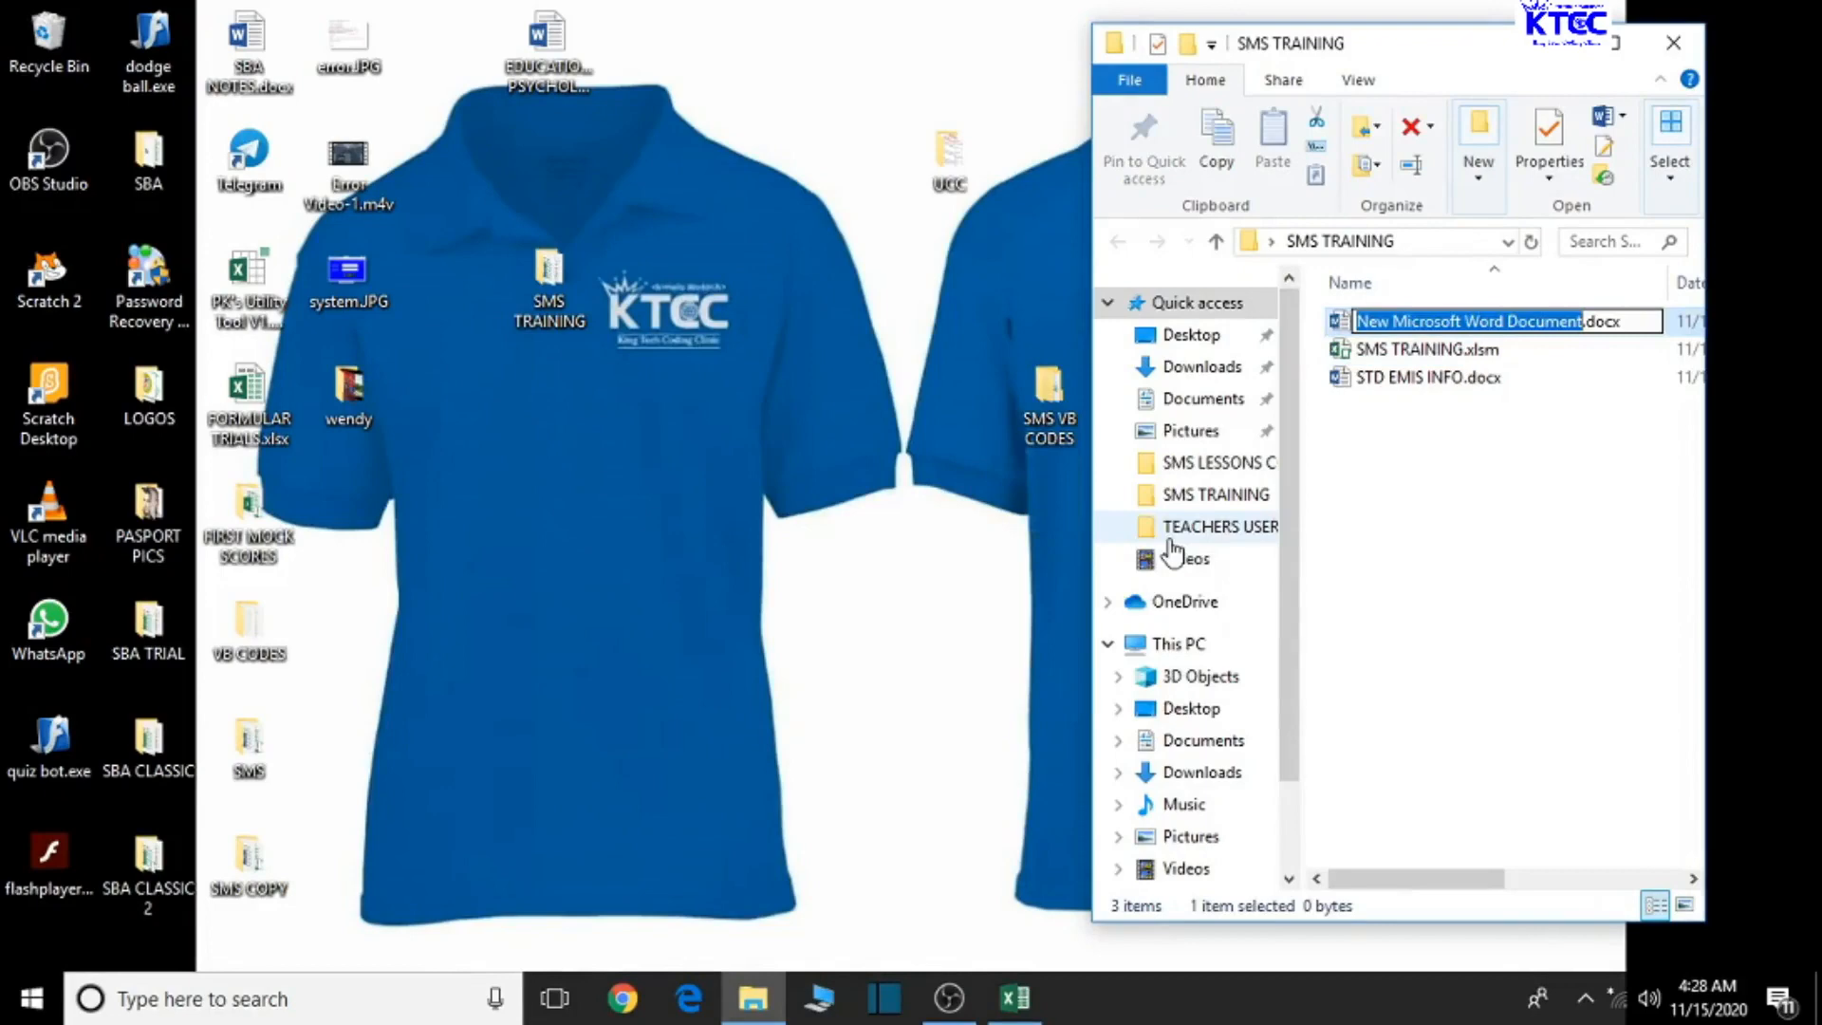
- Name the new document TRS EMIS INFO.docx and open it in Word
type("tr")
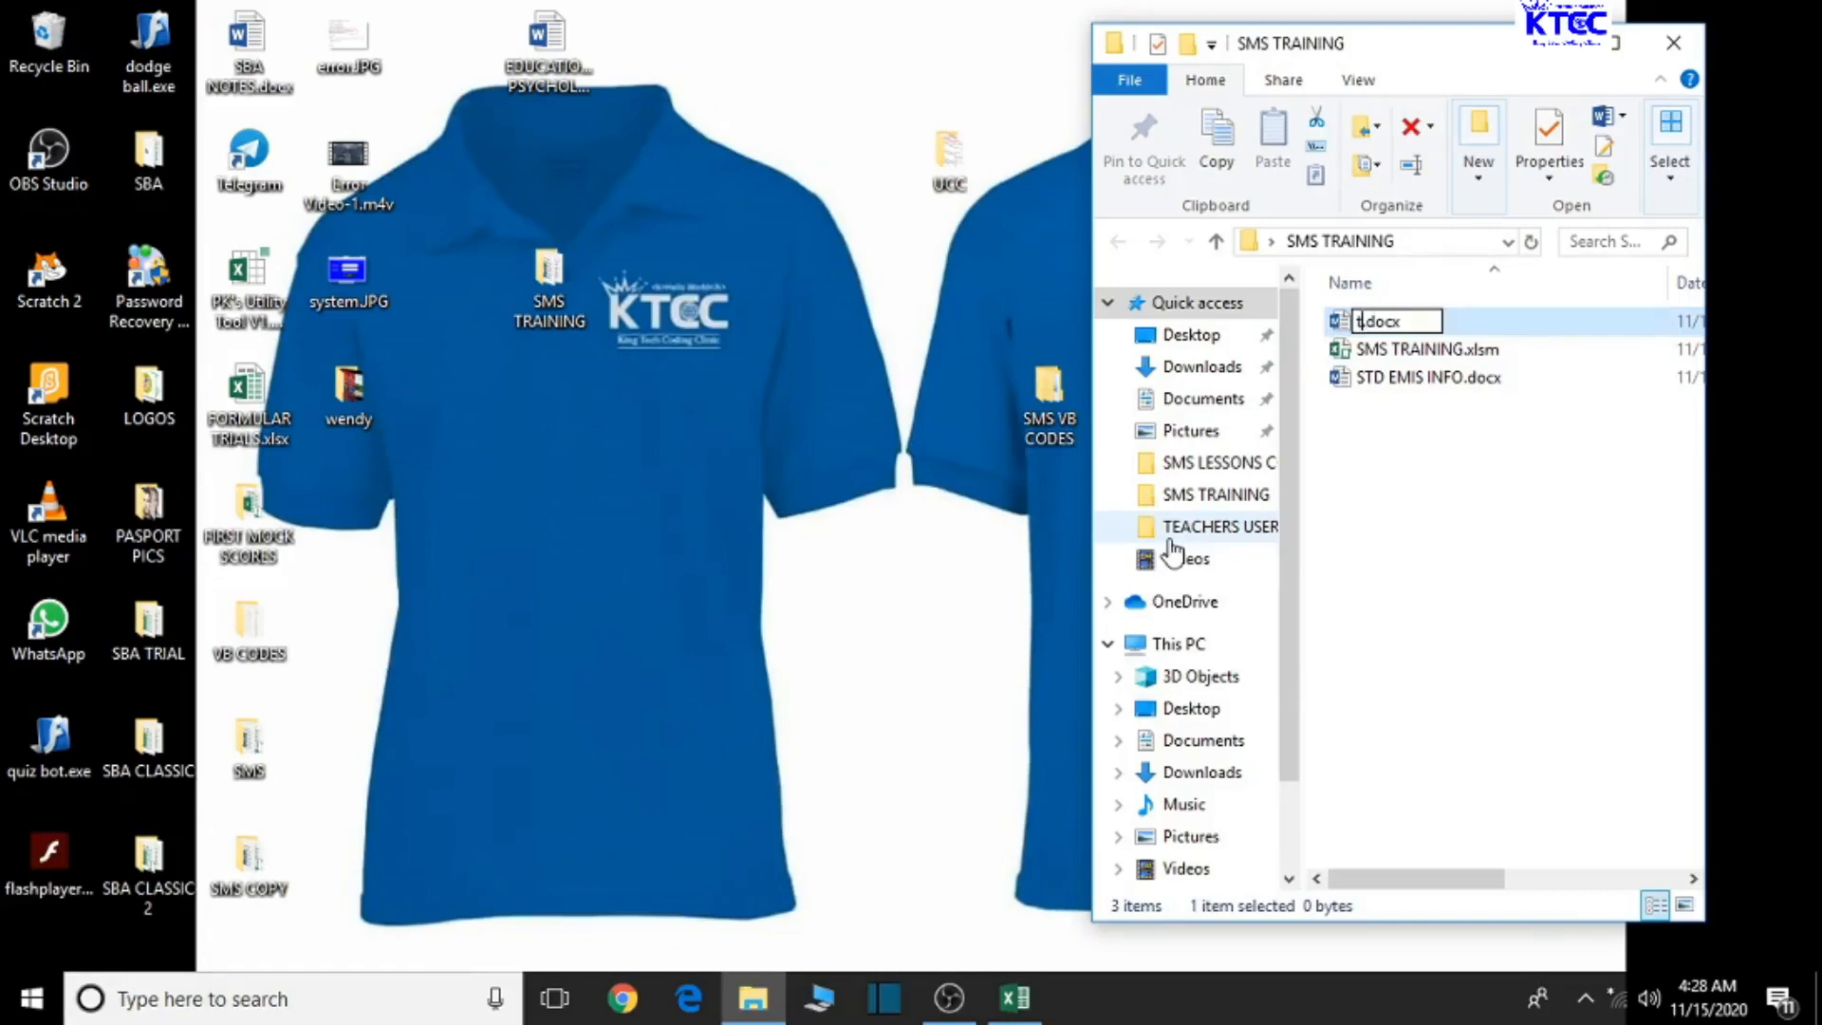
type("s emis")
key("BackSpace")
key("BackSpace")
key("BackSpace")
key("BackSpace")
key("BackSpace")
key("BackSpace")
key("BackSpace")
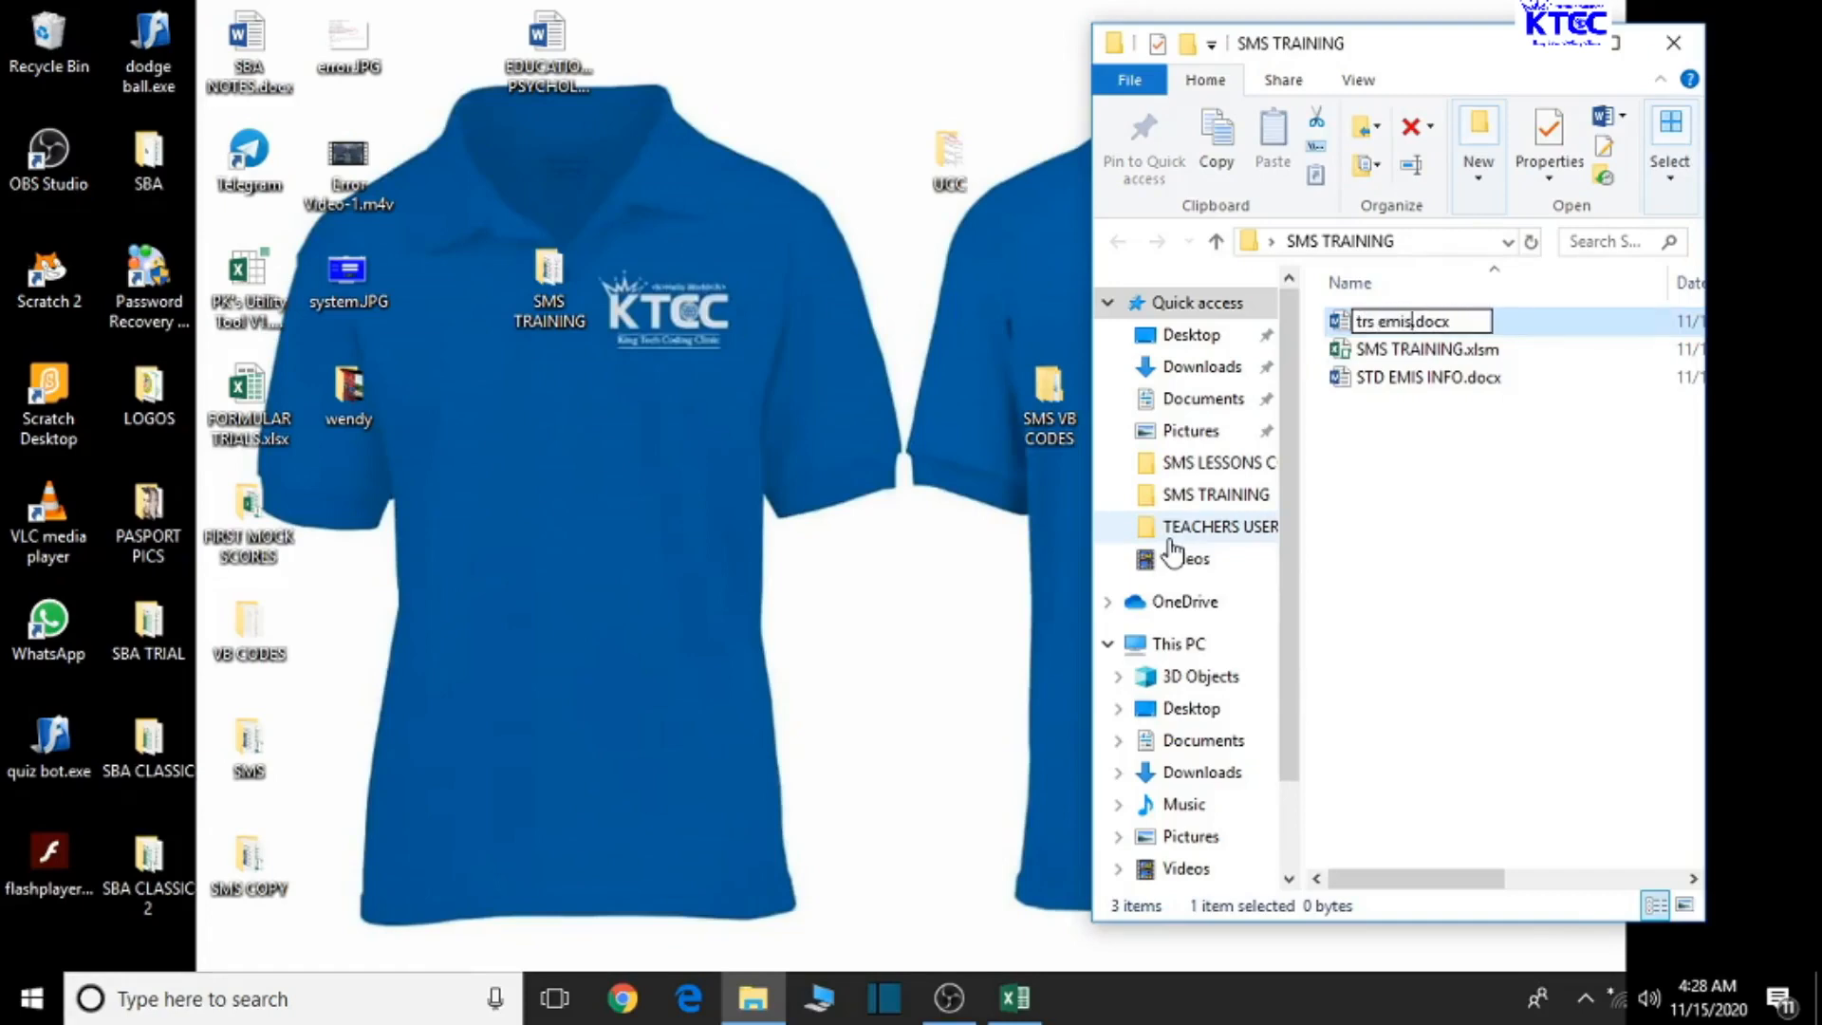
key("BackSpace")
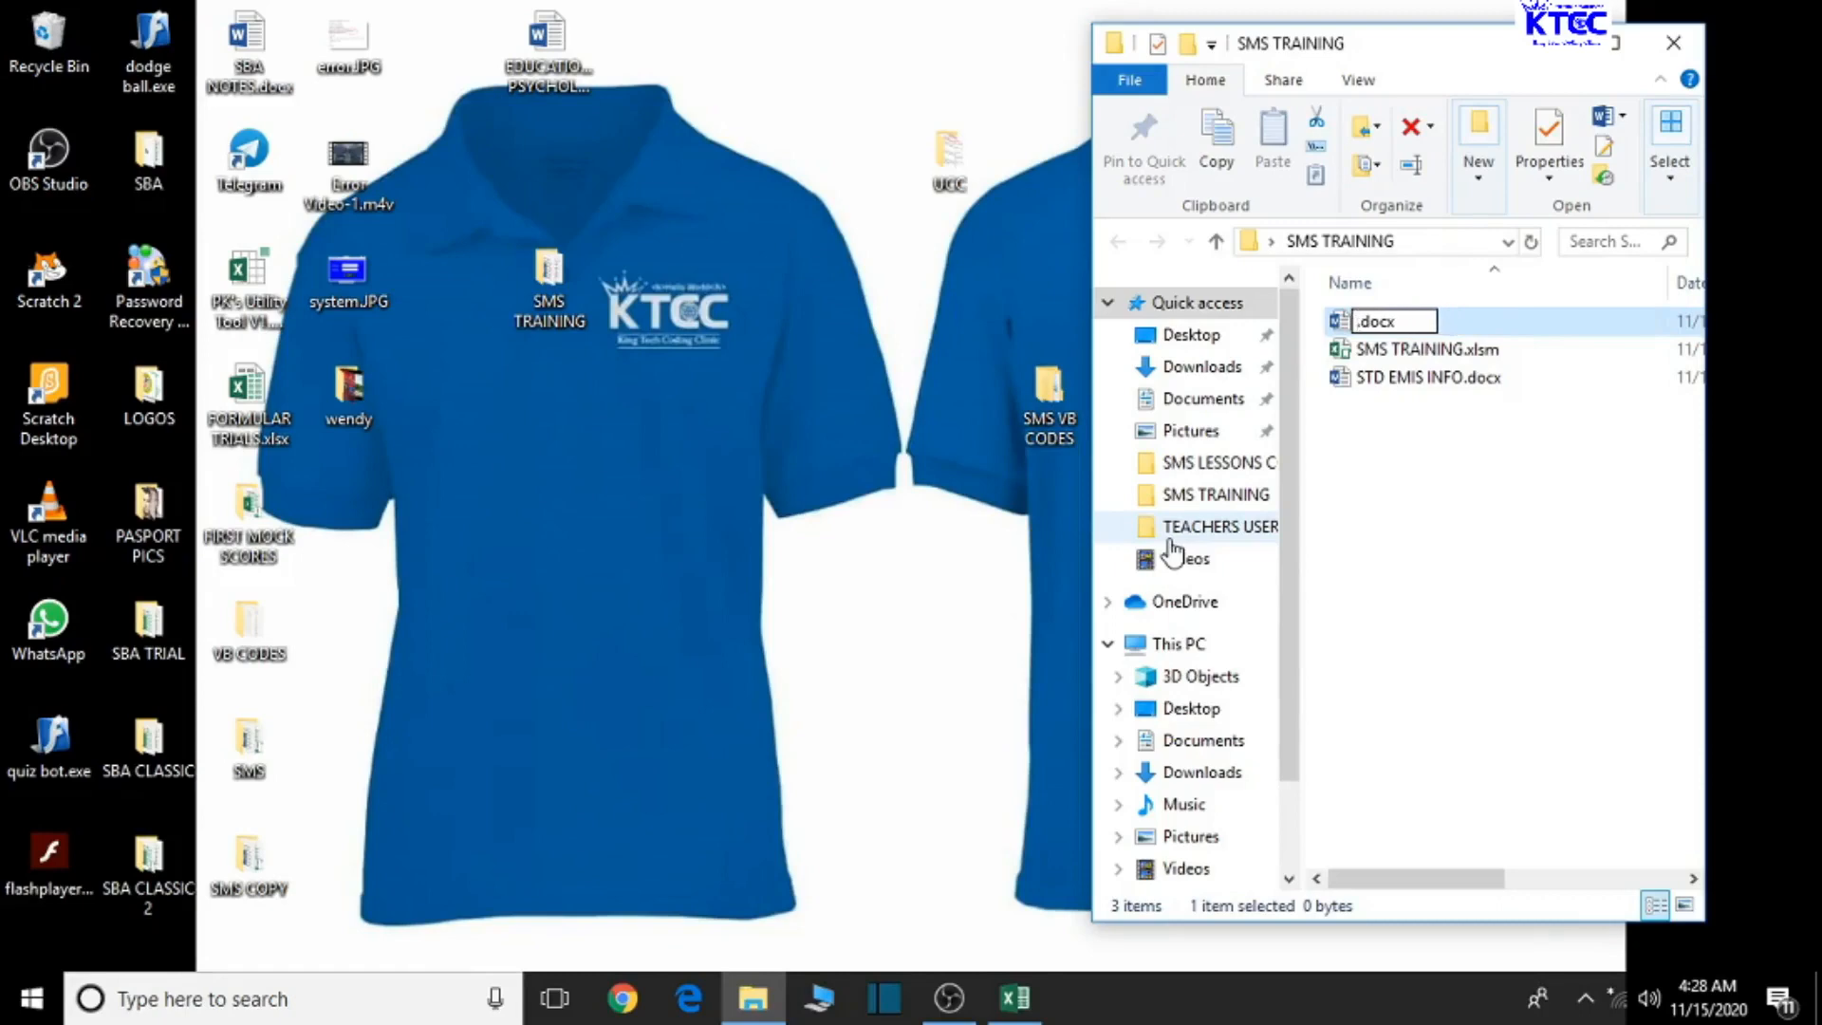
type("TRS EMIS I")
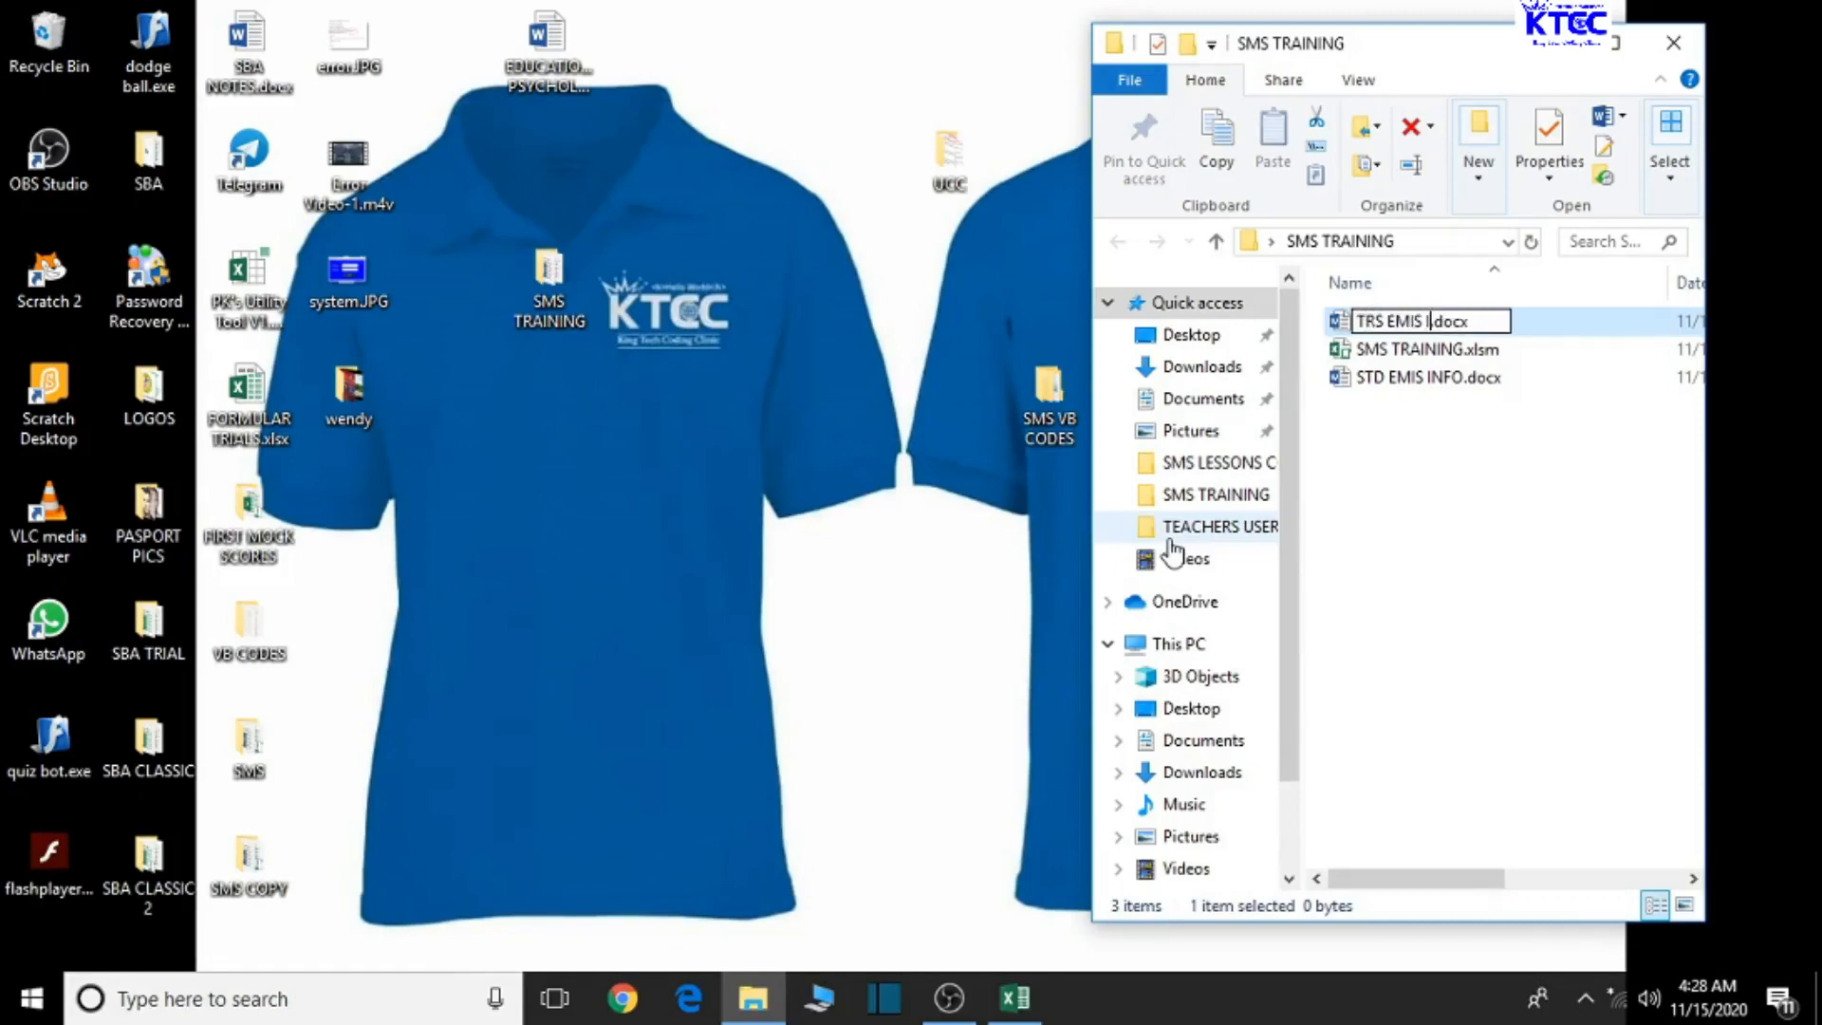
type("NFO")
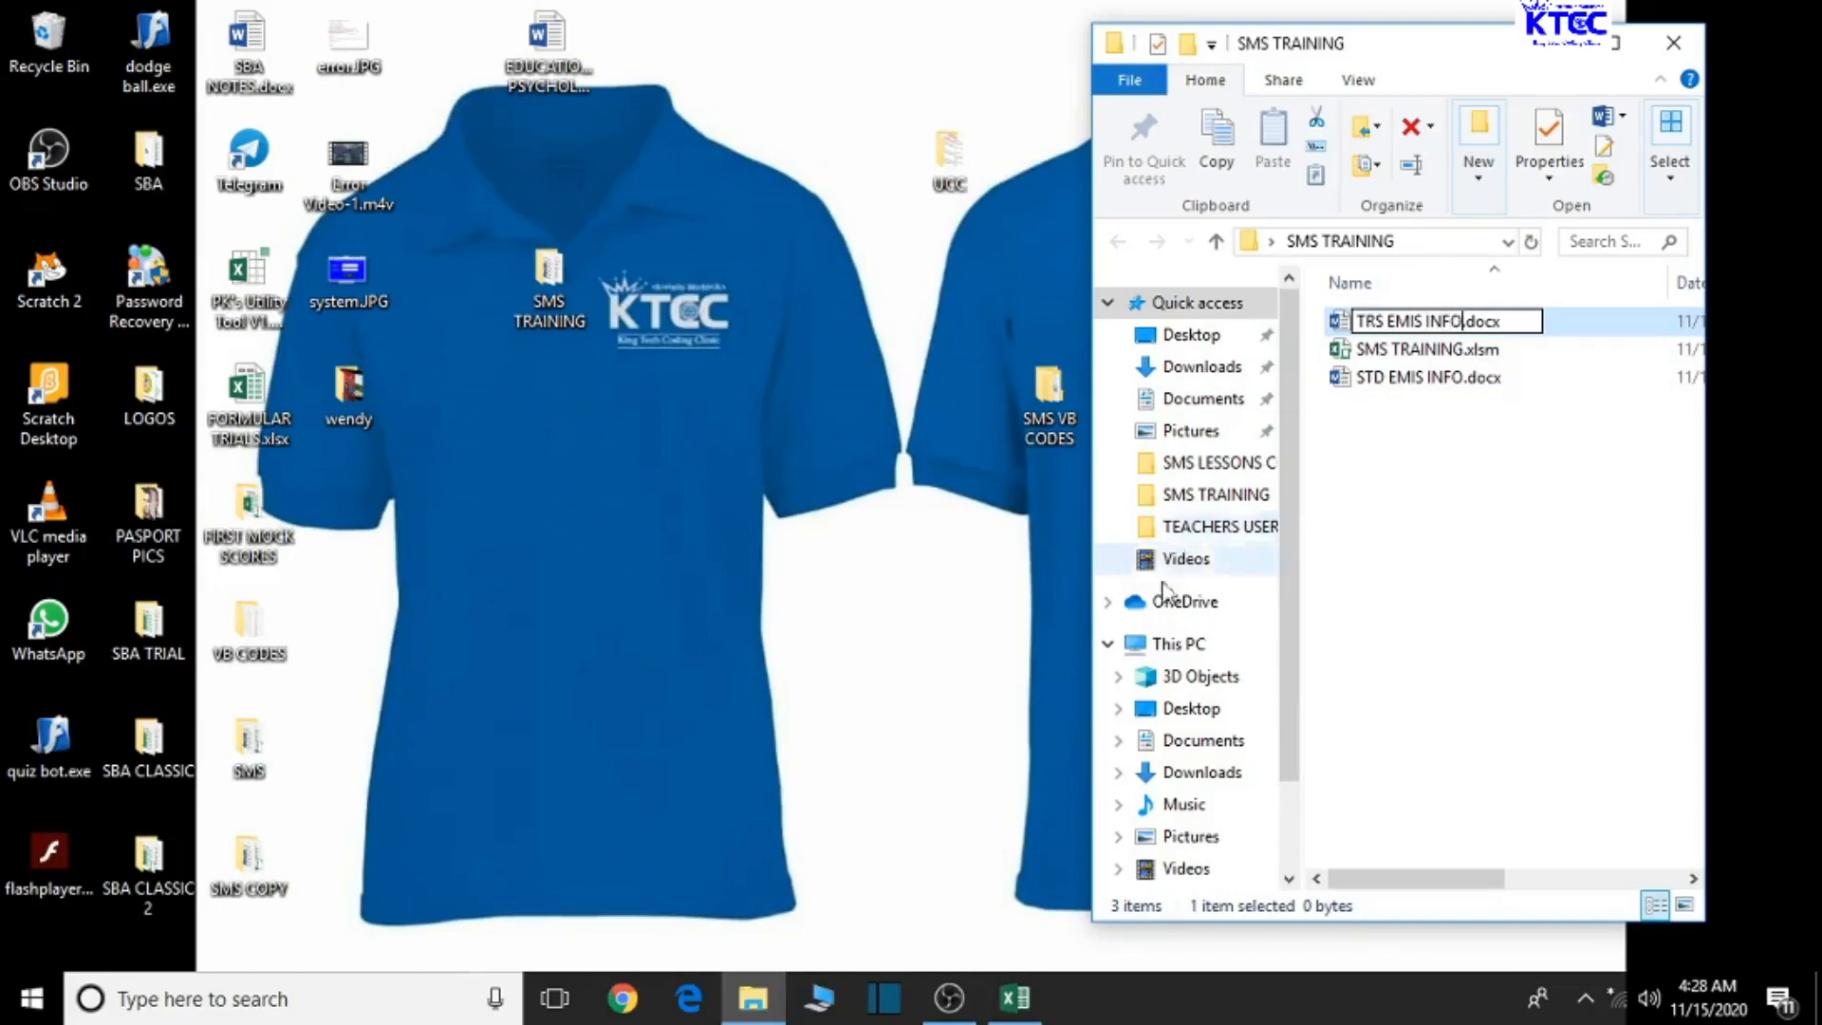
left_click(1468, 541)
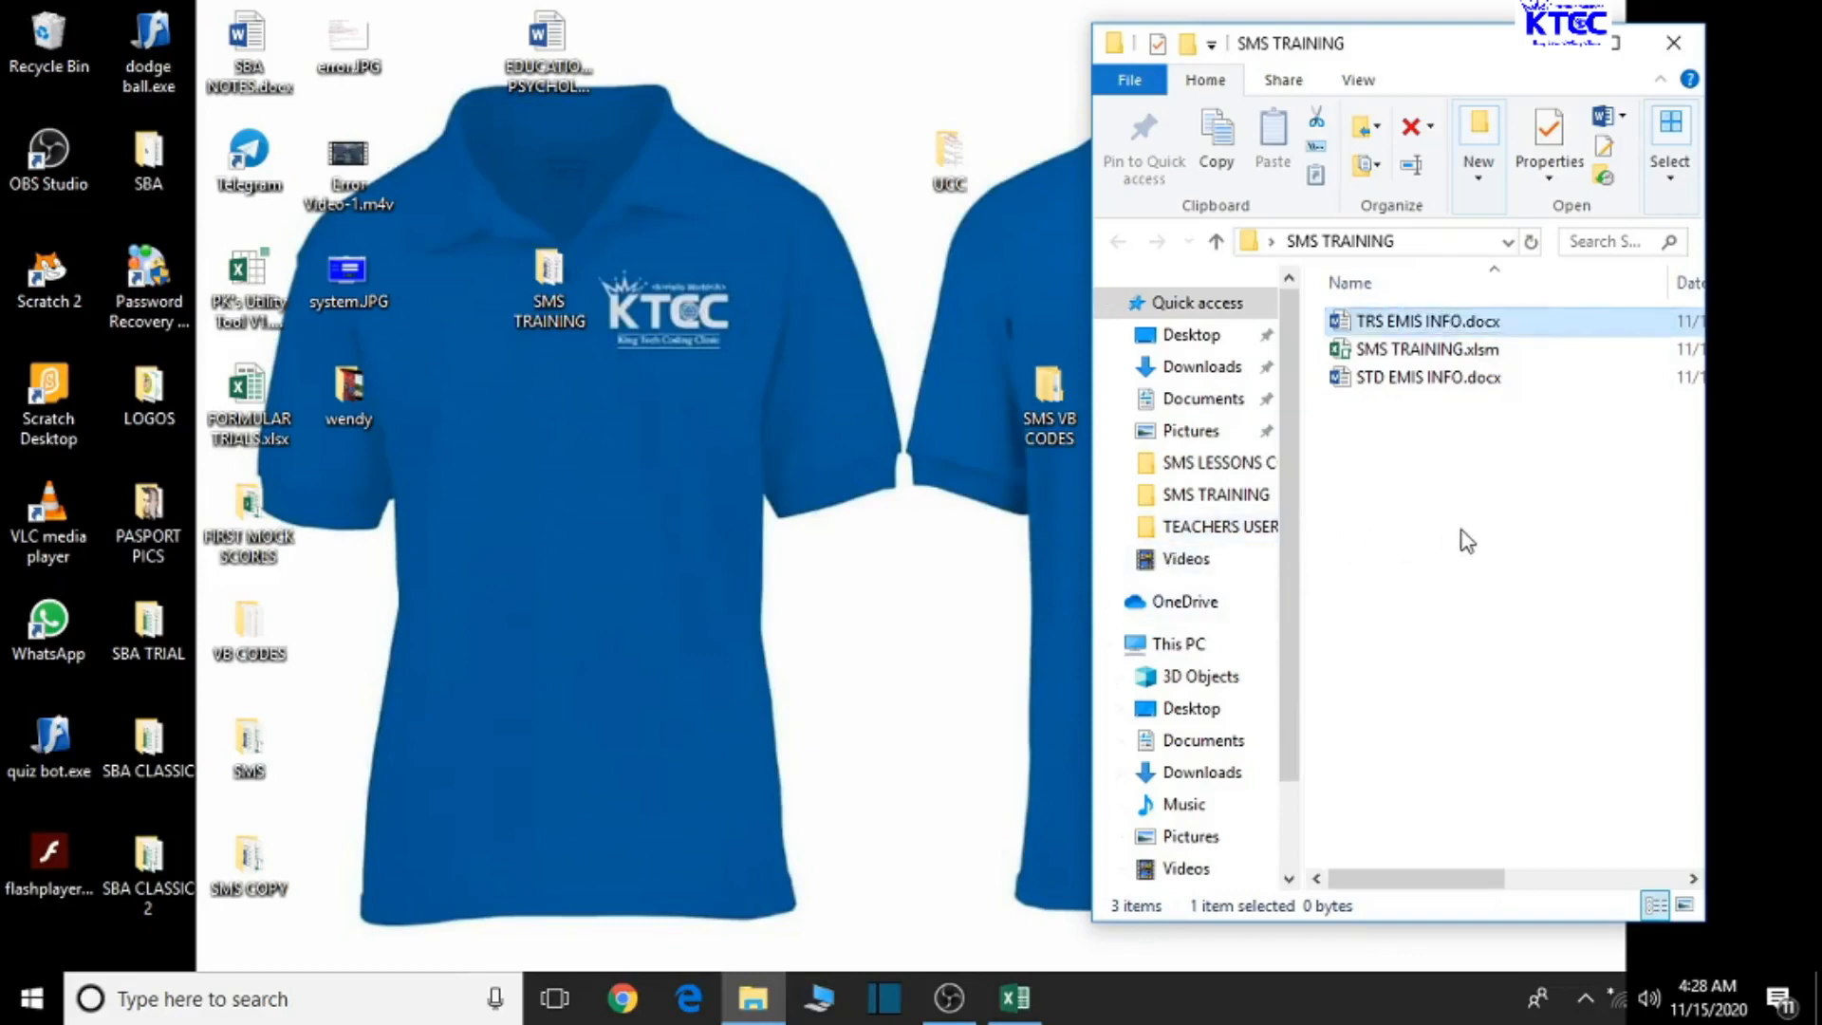
double_click(1412, 321)
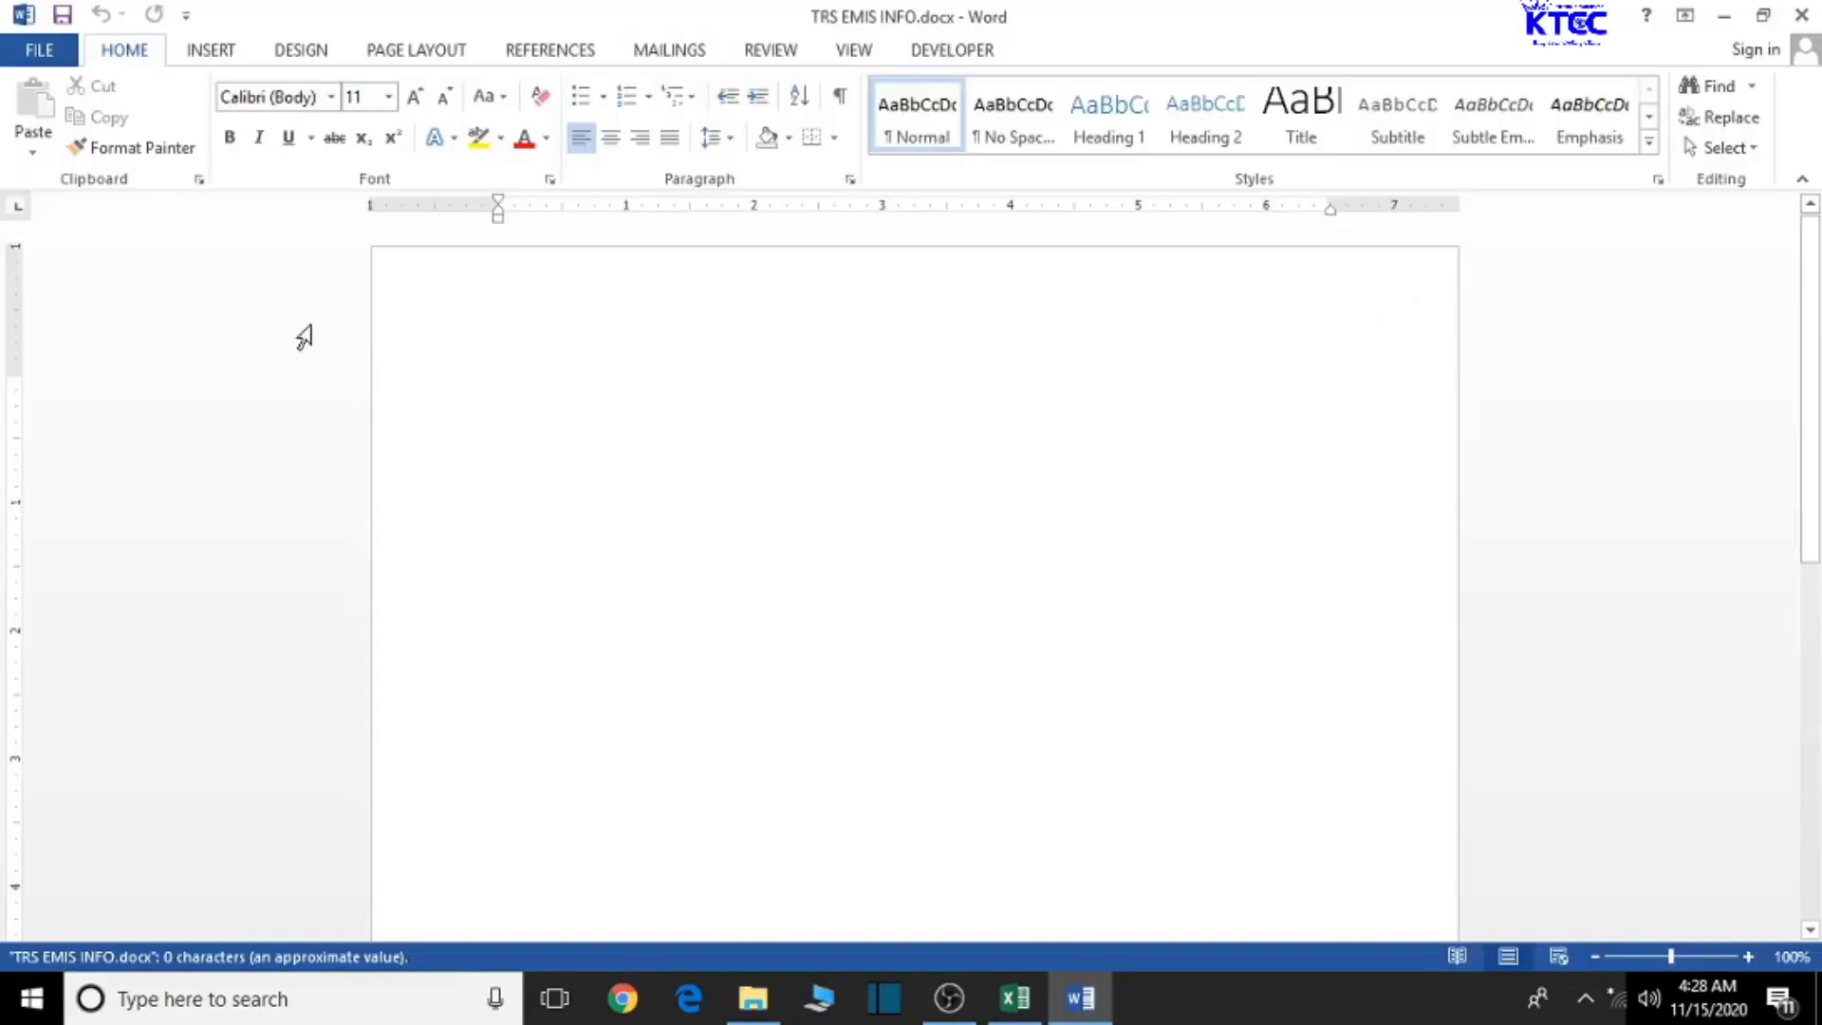
- Set the TRS EMIS INFO page to Landscape orientation, then switch back to the Excel workbook
left_click(403, 46)
left_click(144, 154)
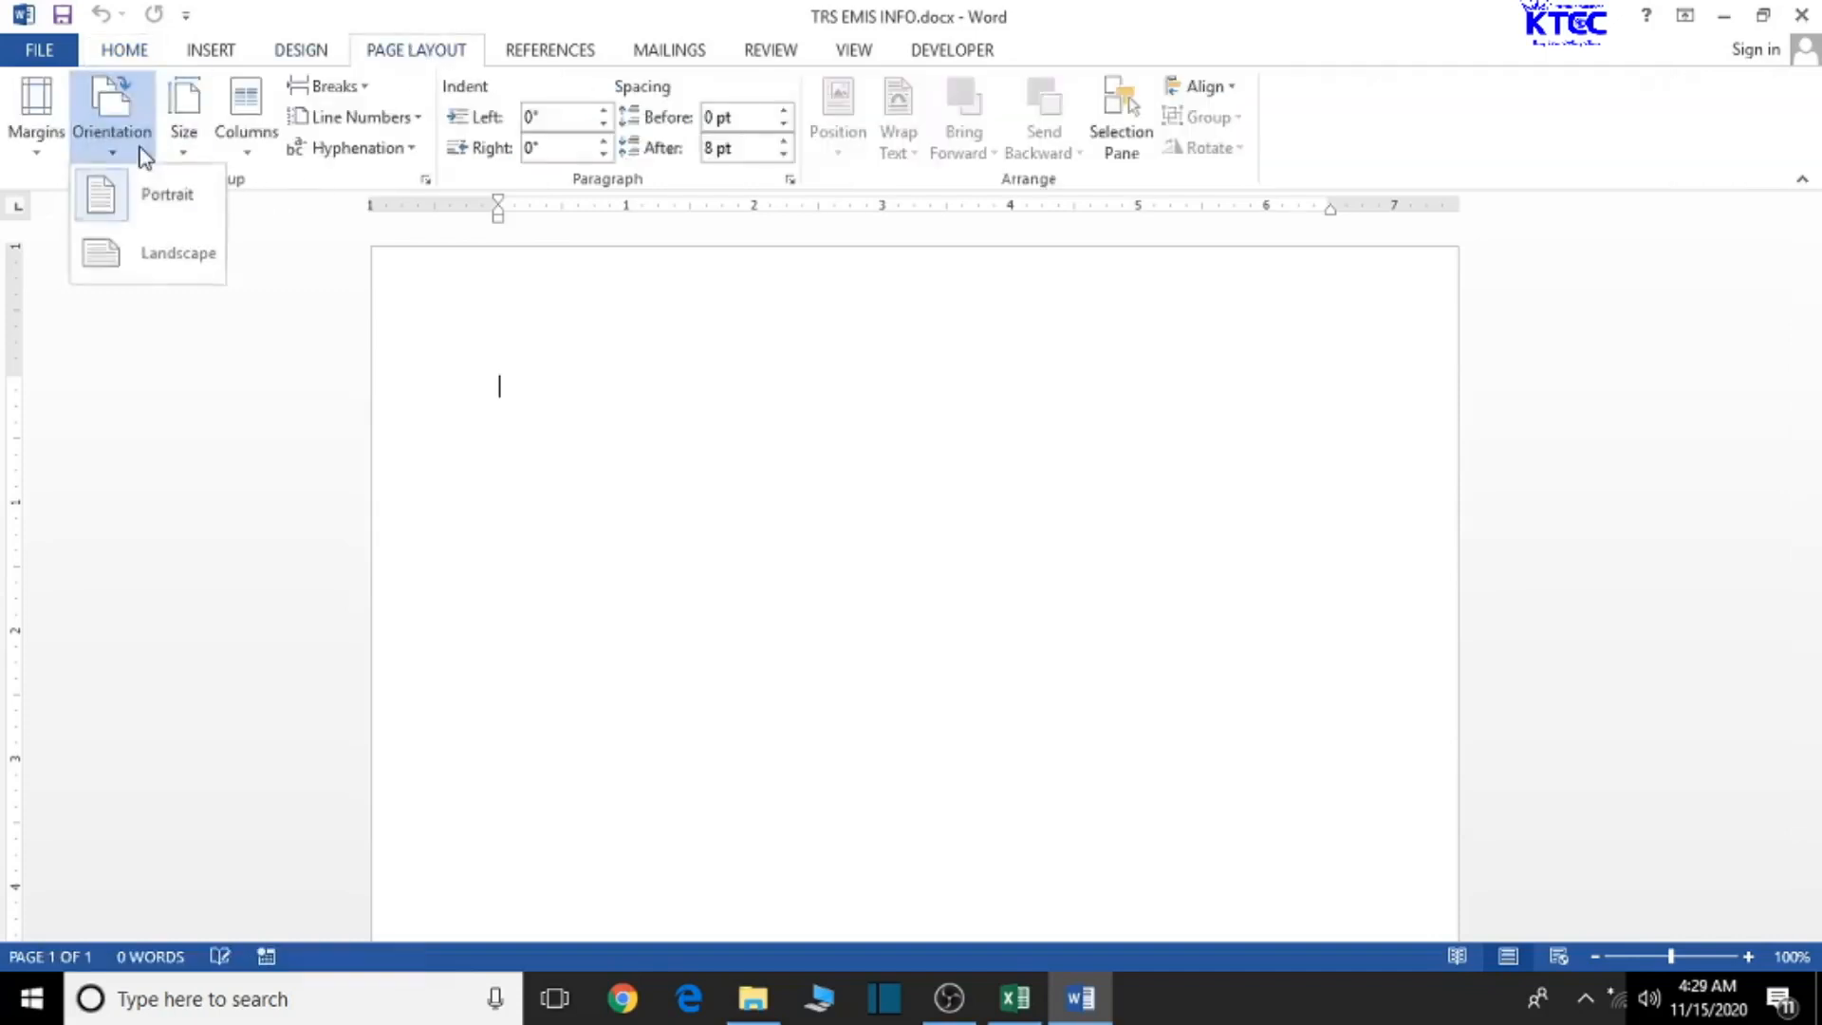
left_click(152, 253)
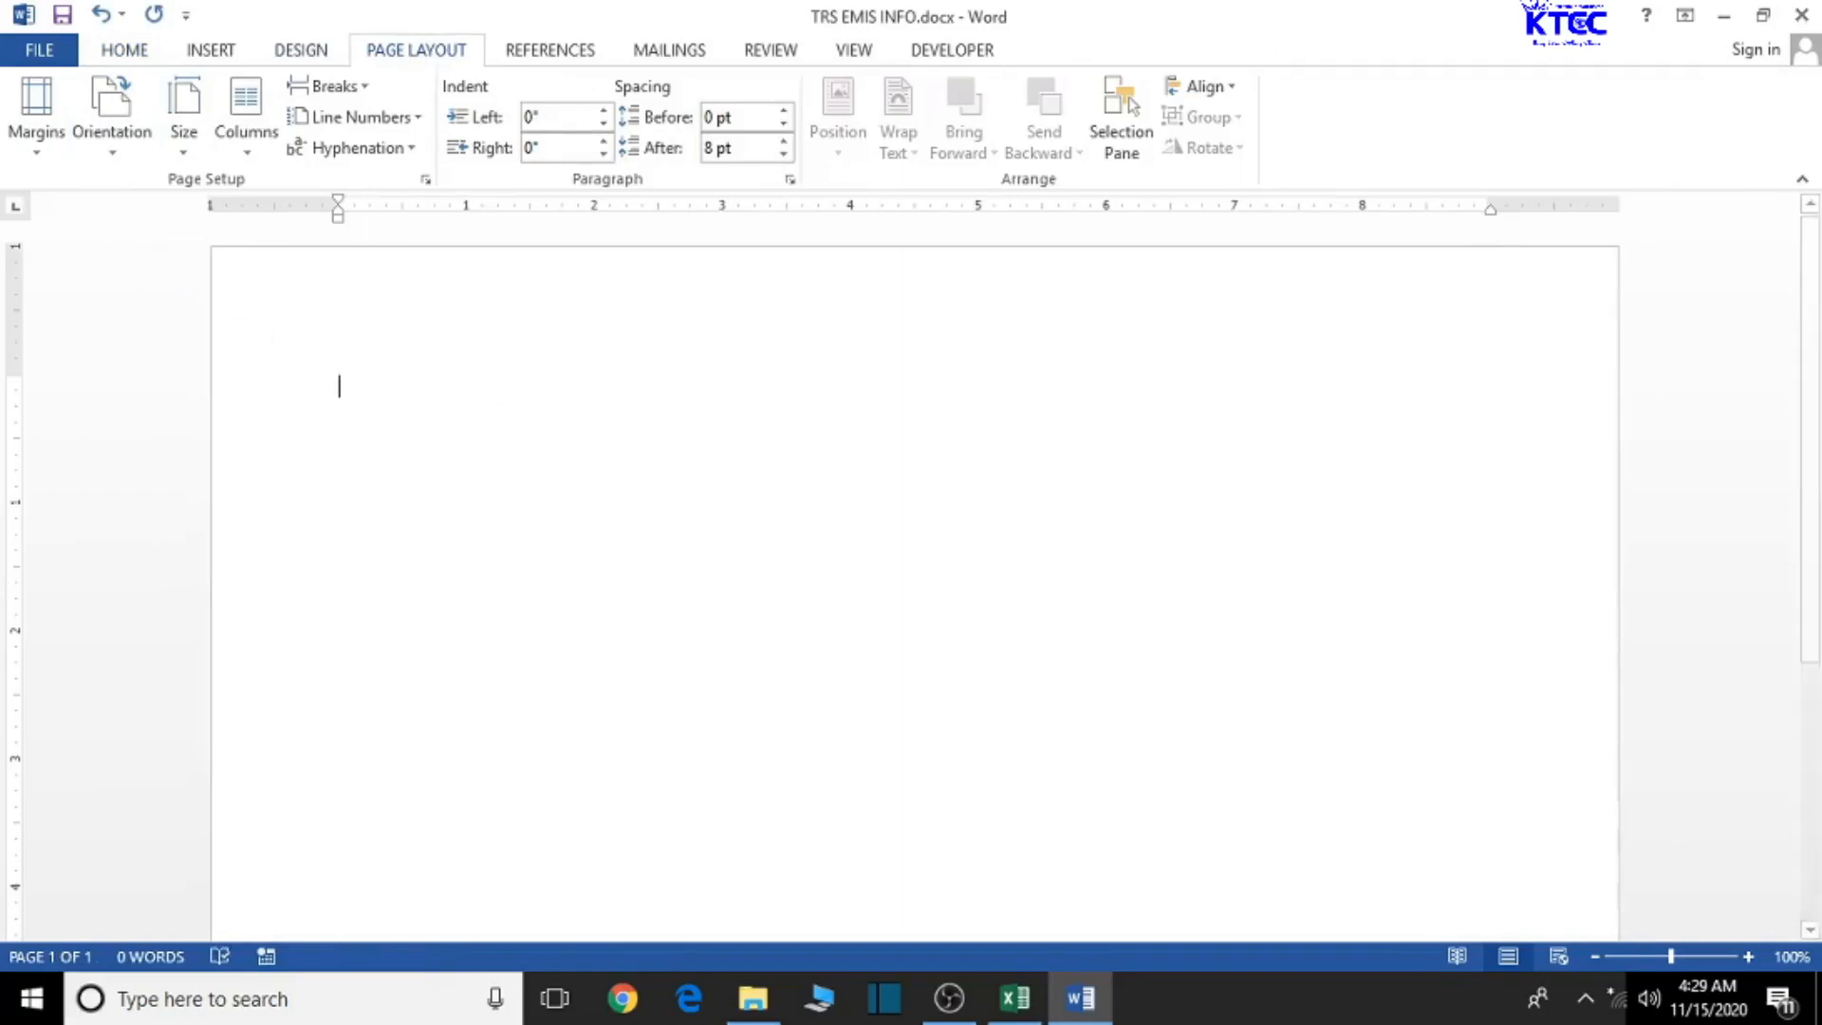
left_click(1724, 19)
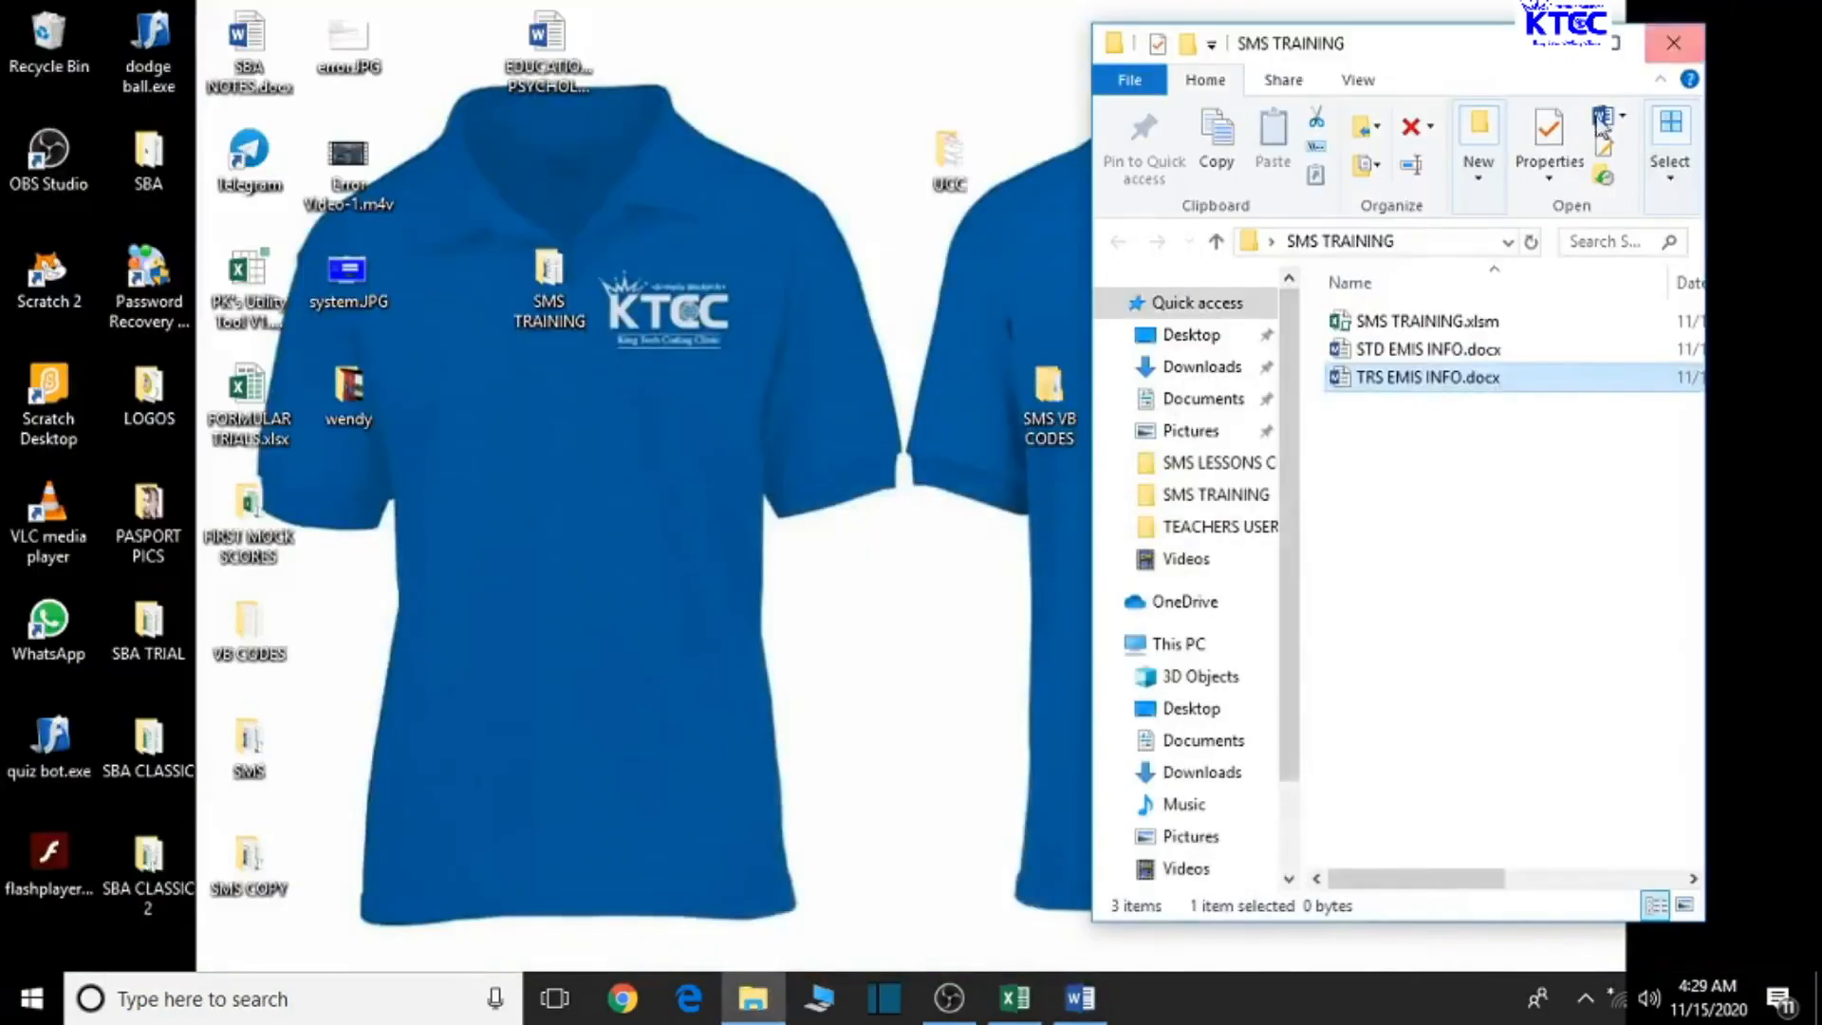
left_click(1017, 1004)
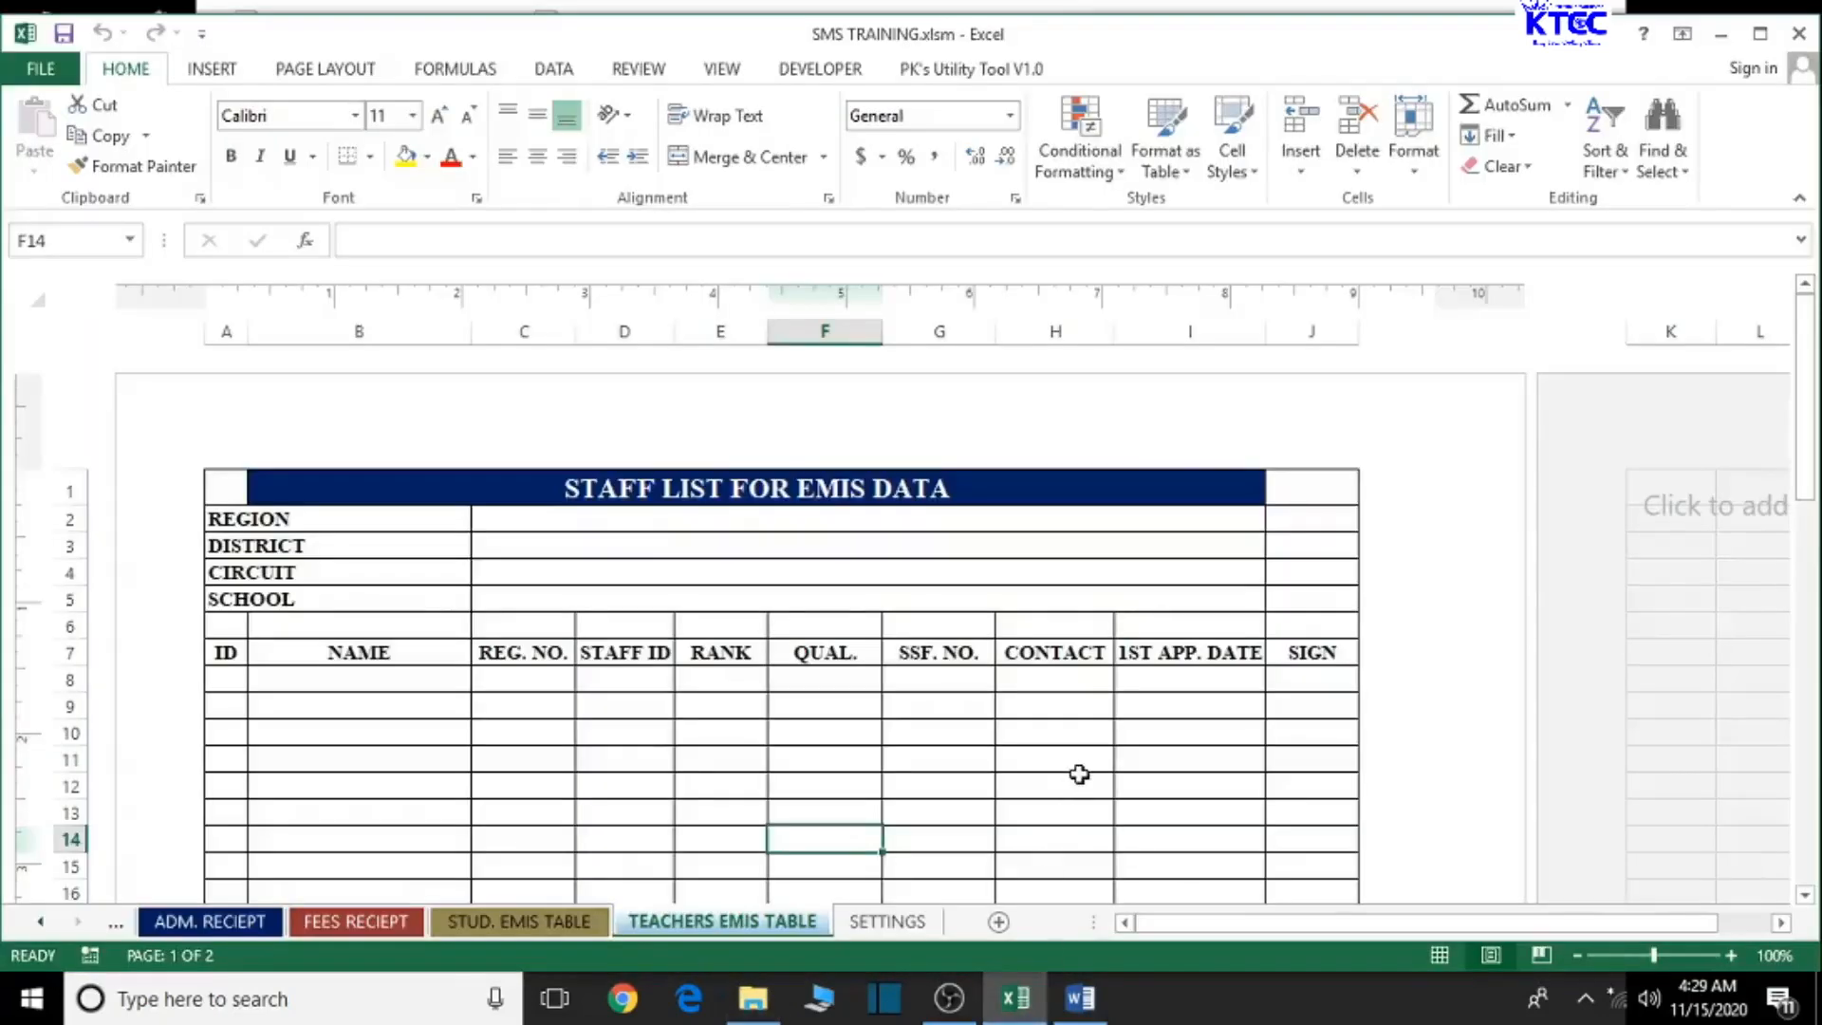
scroll(1079, 775, "down", 11)
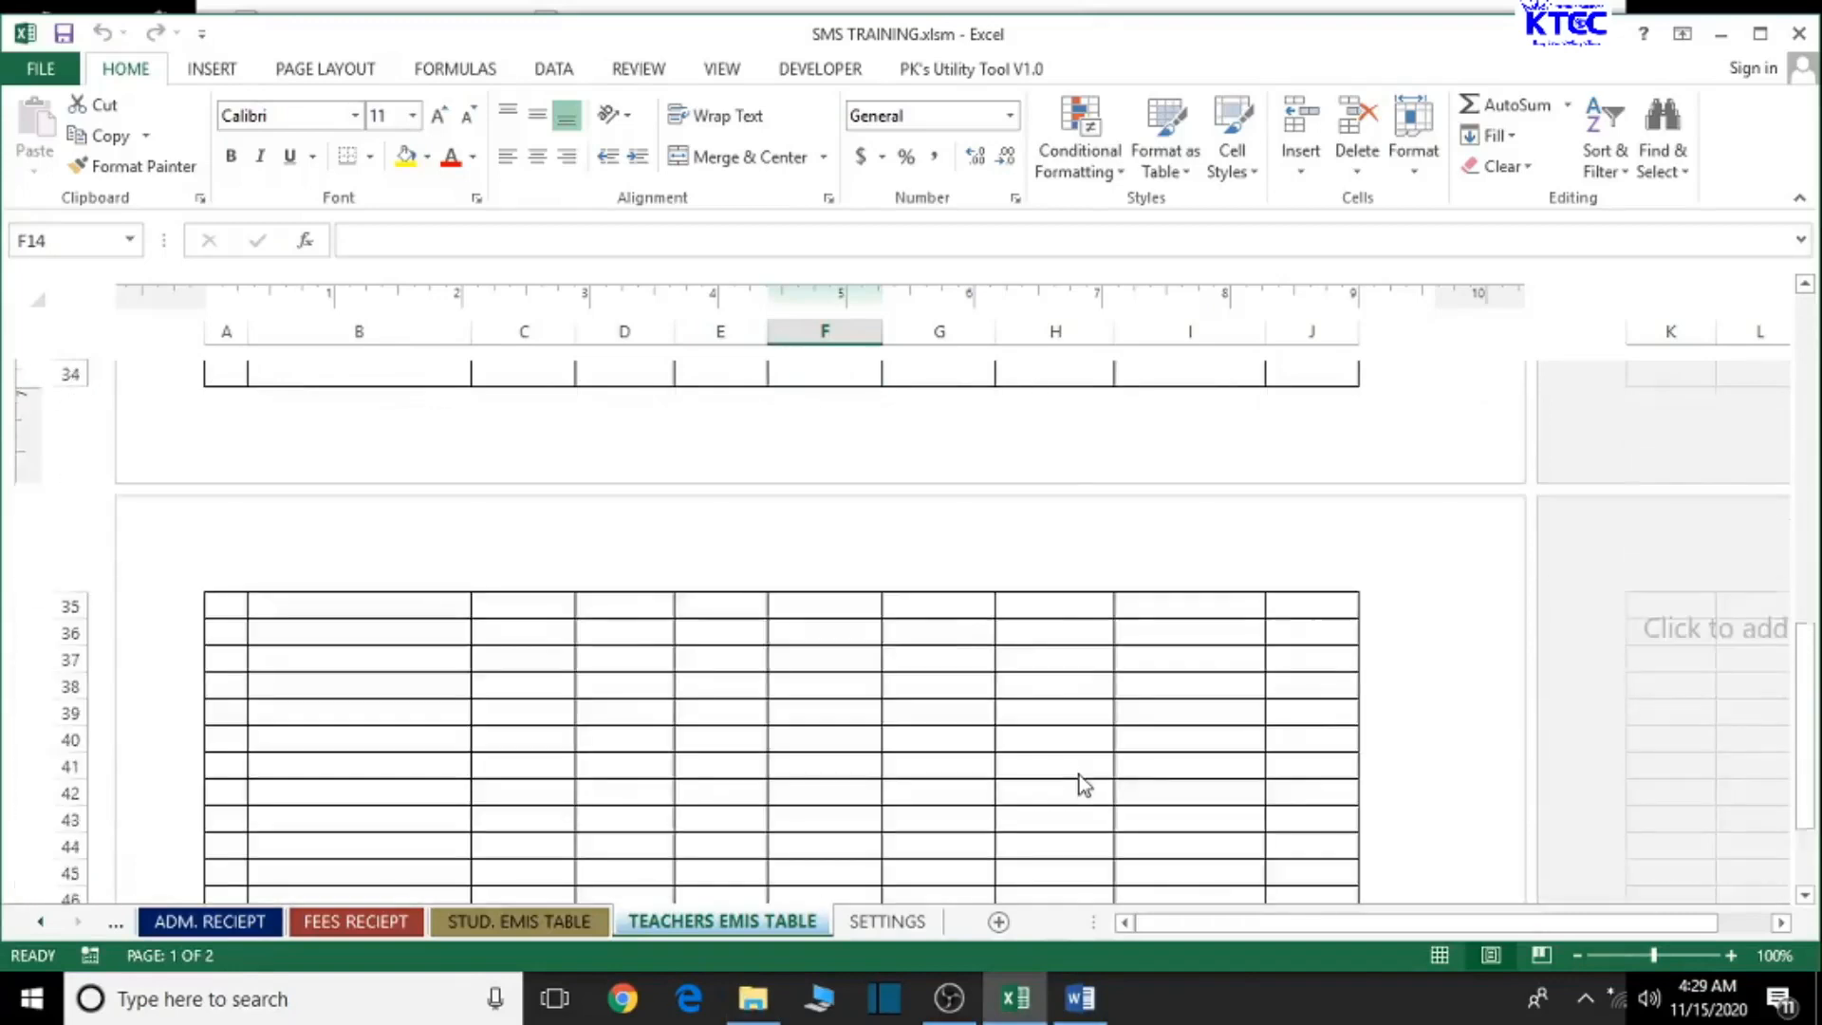
scroll(1080, 775, "down", 7)
scroll(1076, 771, "up", 2)
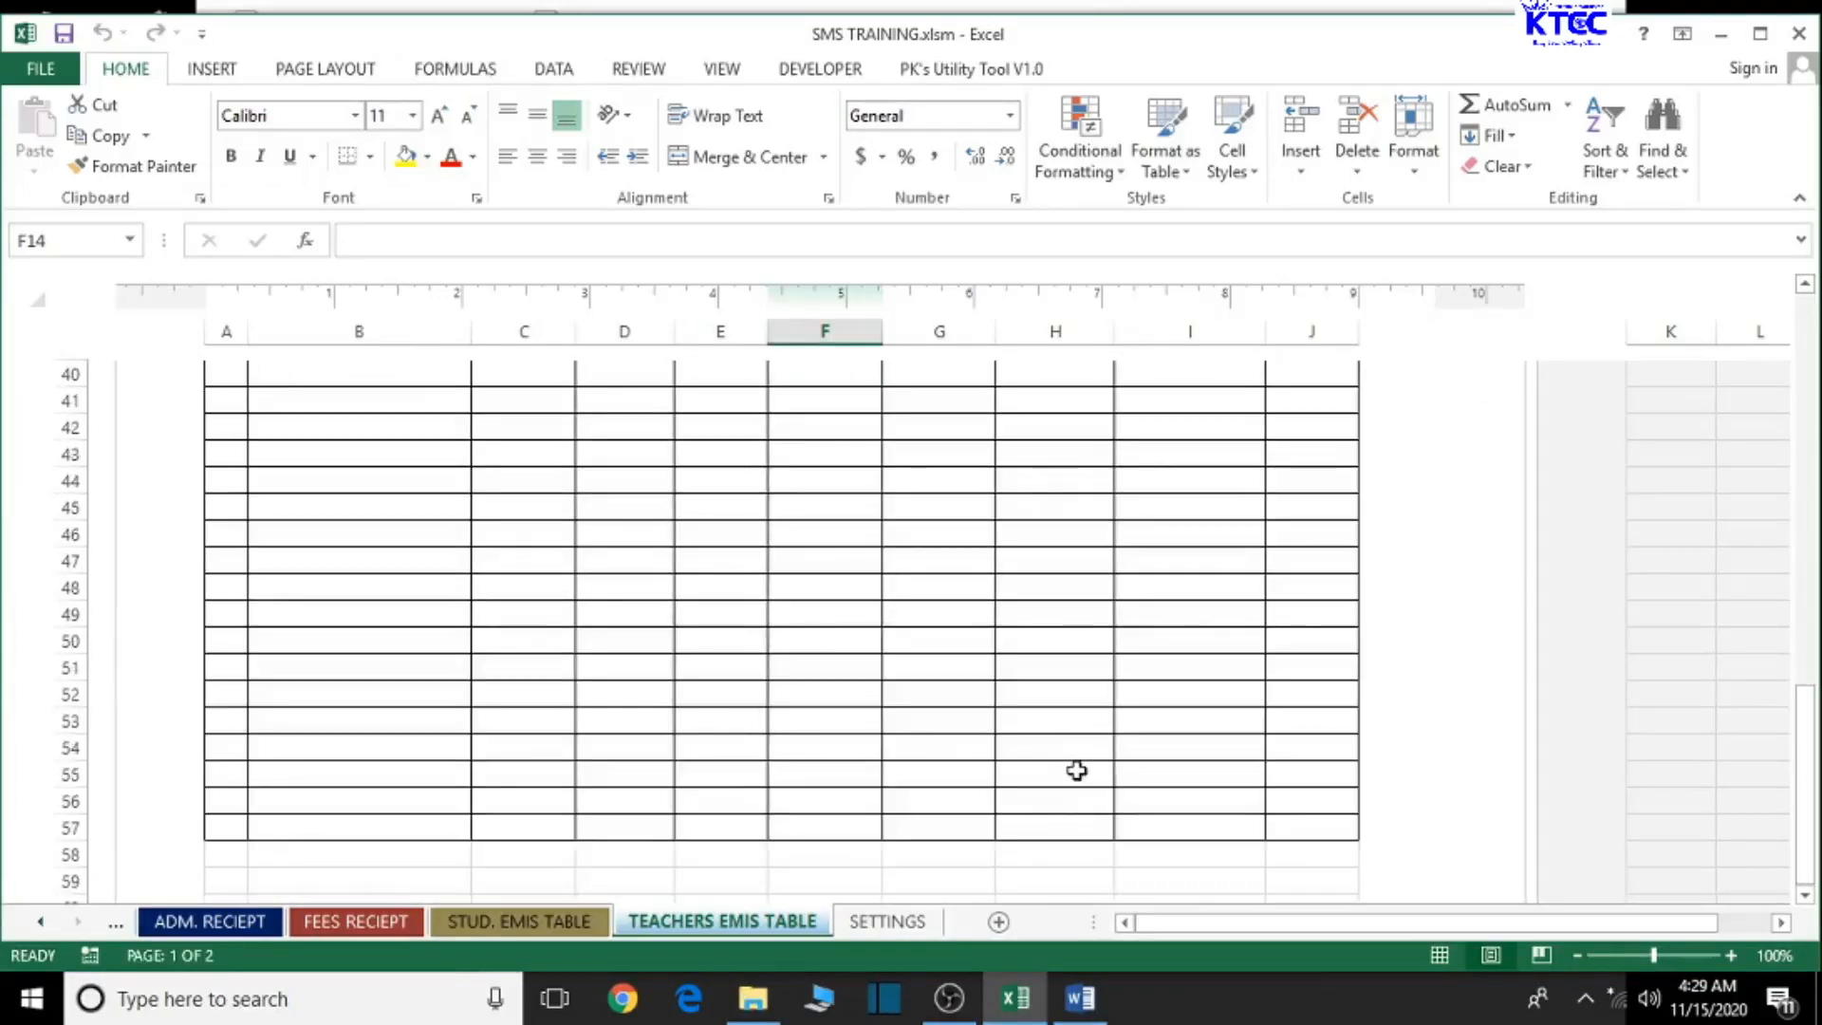
scroll(1077, 770, "up", 12)
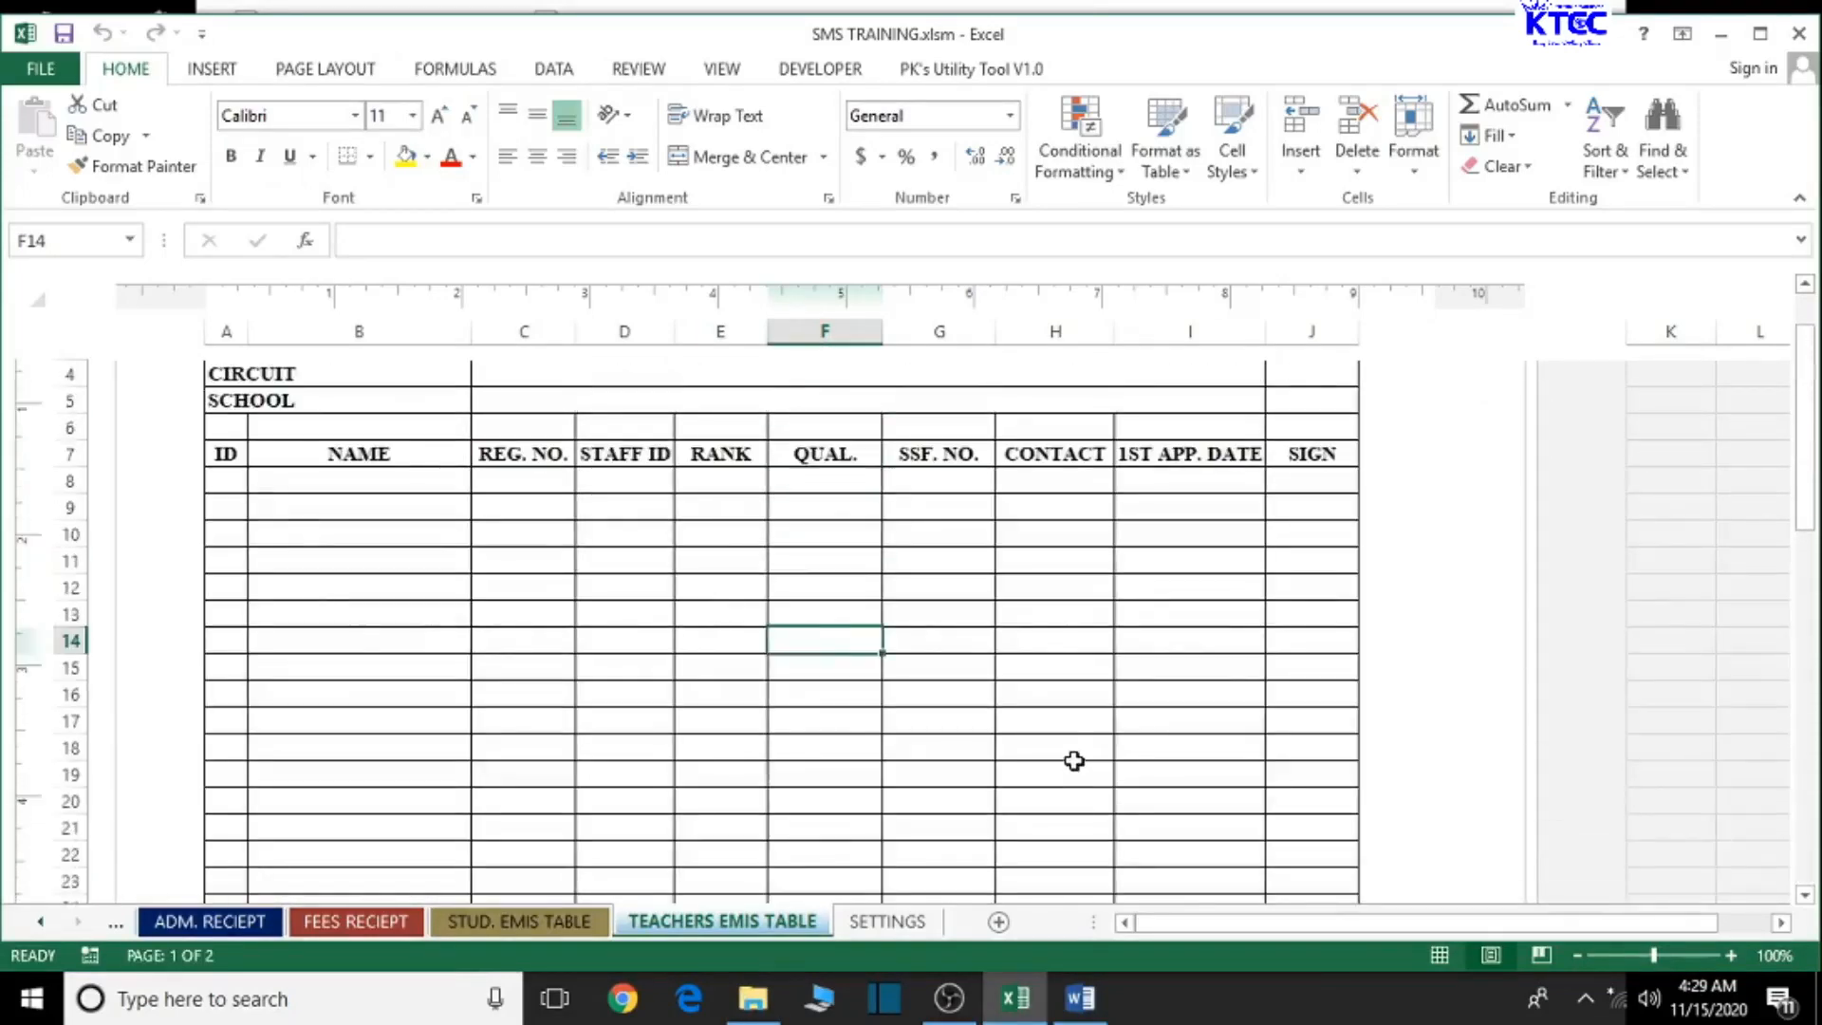
scroll(1075, 760, "up", 3)
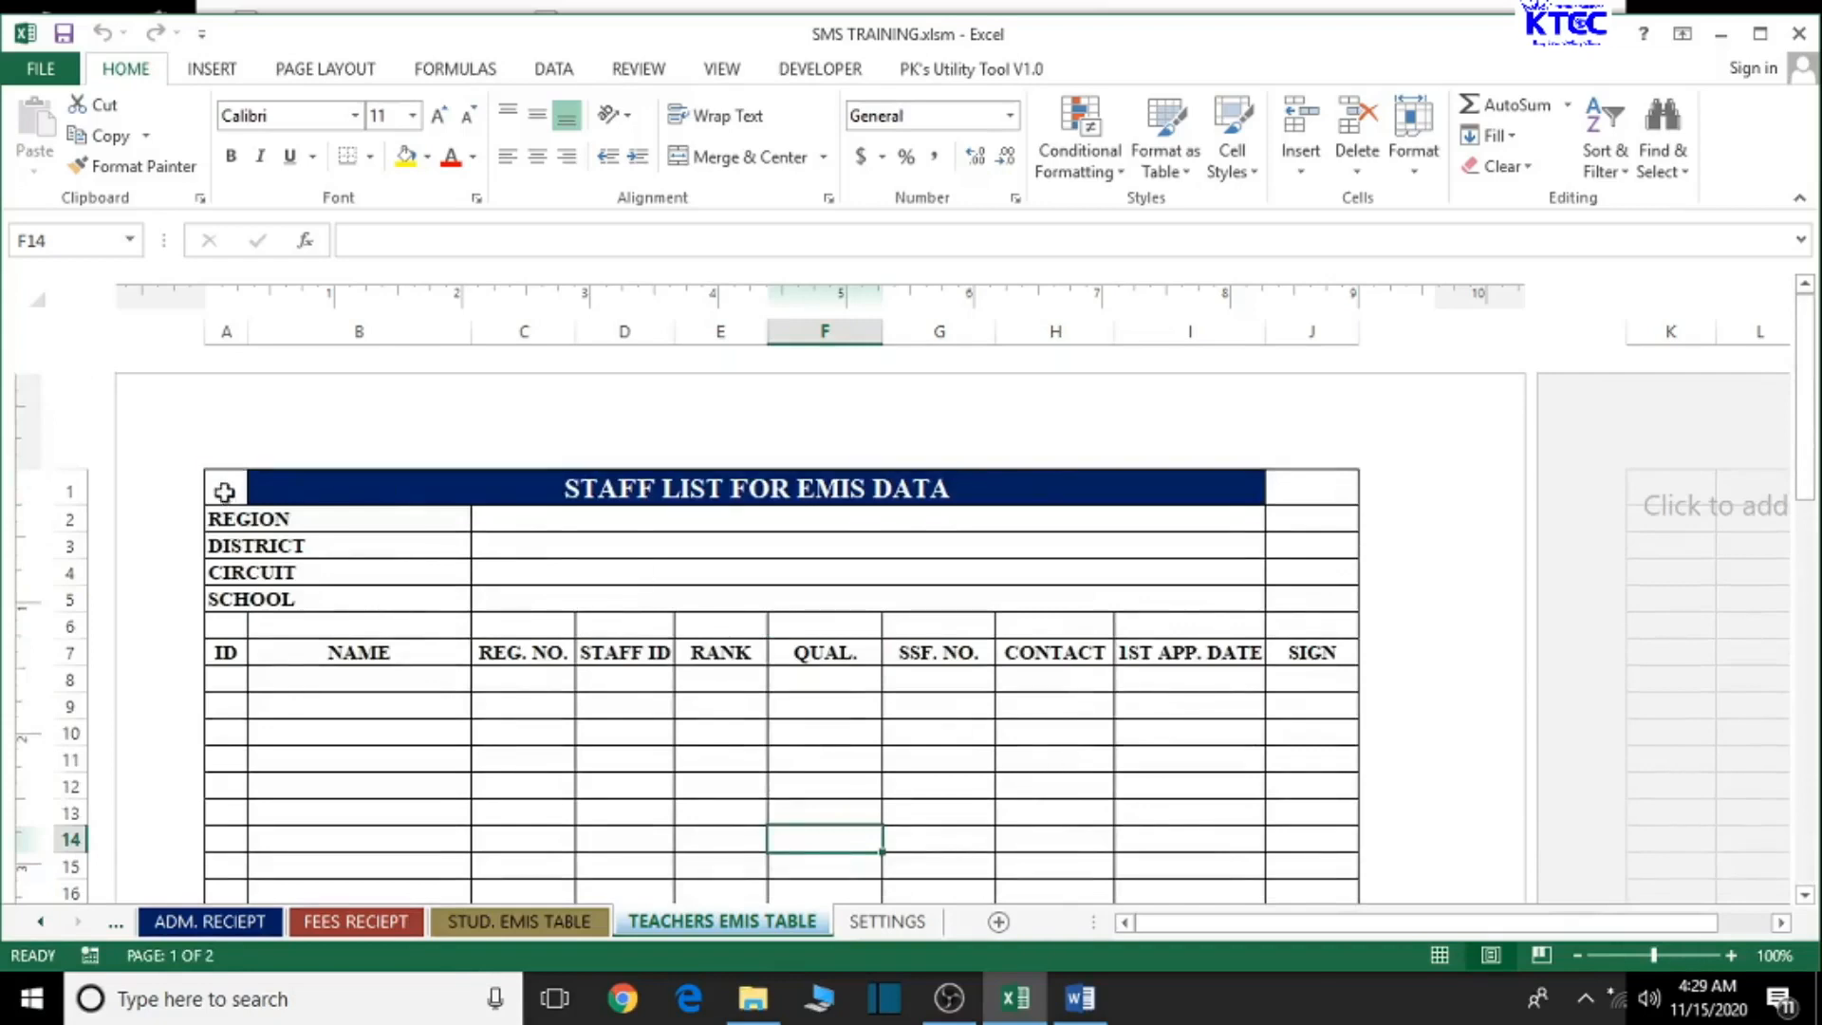
left_click_drag(224, 492, 313, 488)
left_click(575, 568)
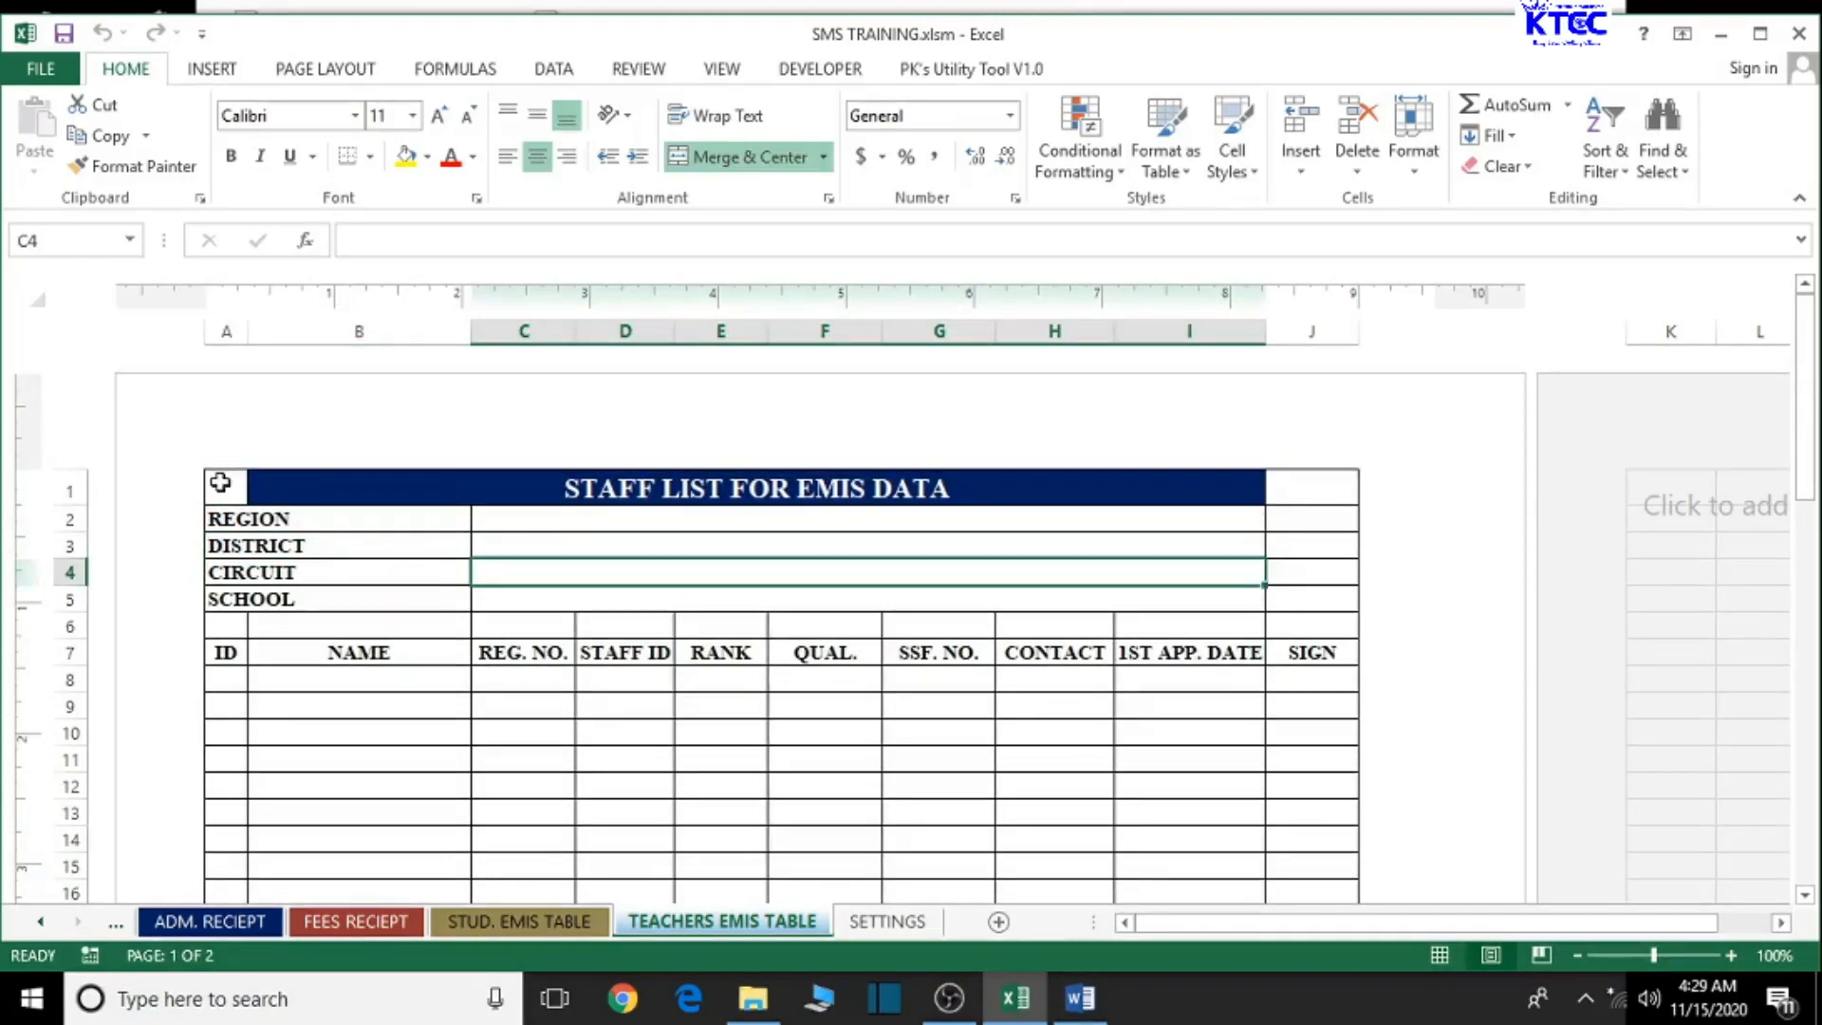
- Enter OTI as the region and BIAKOYE as the district in the staff list header
left_click(537, 517)
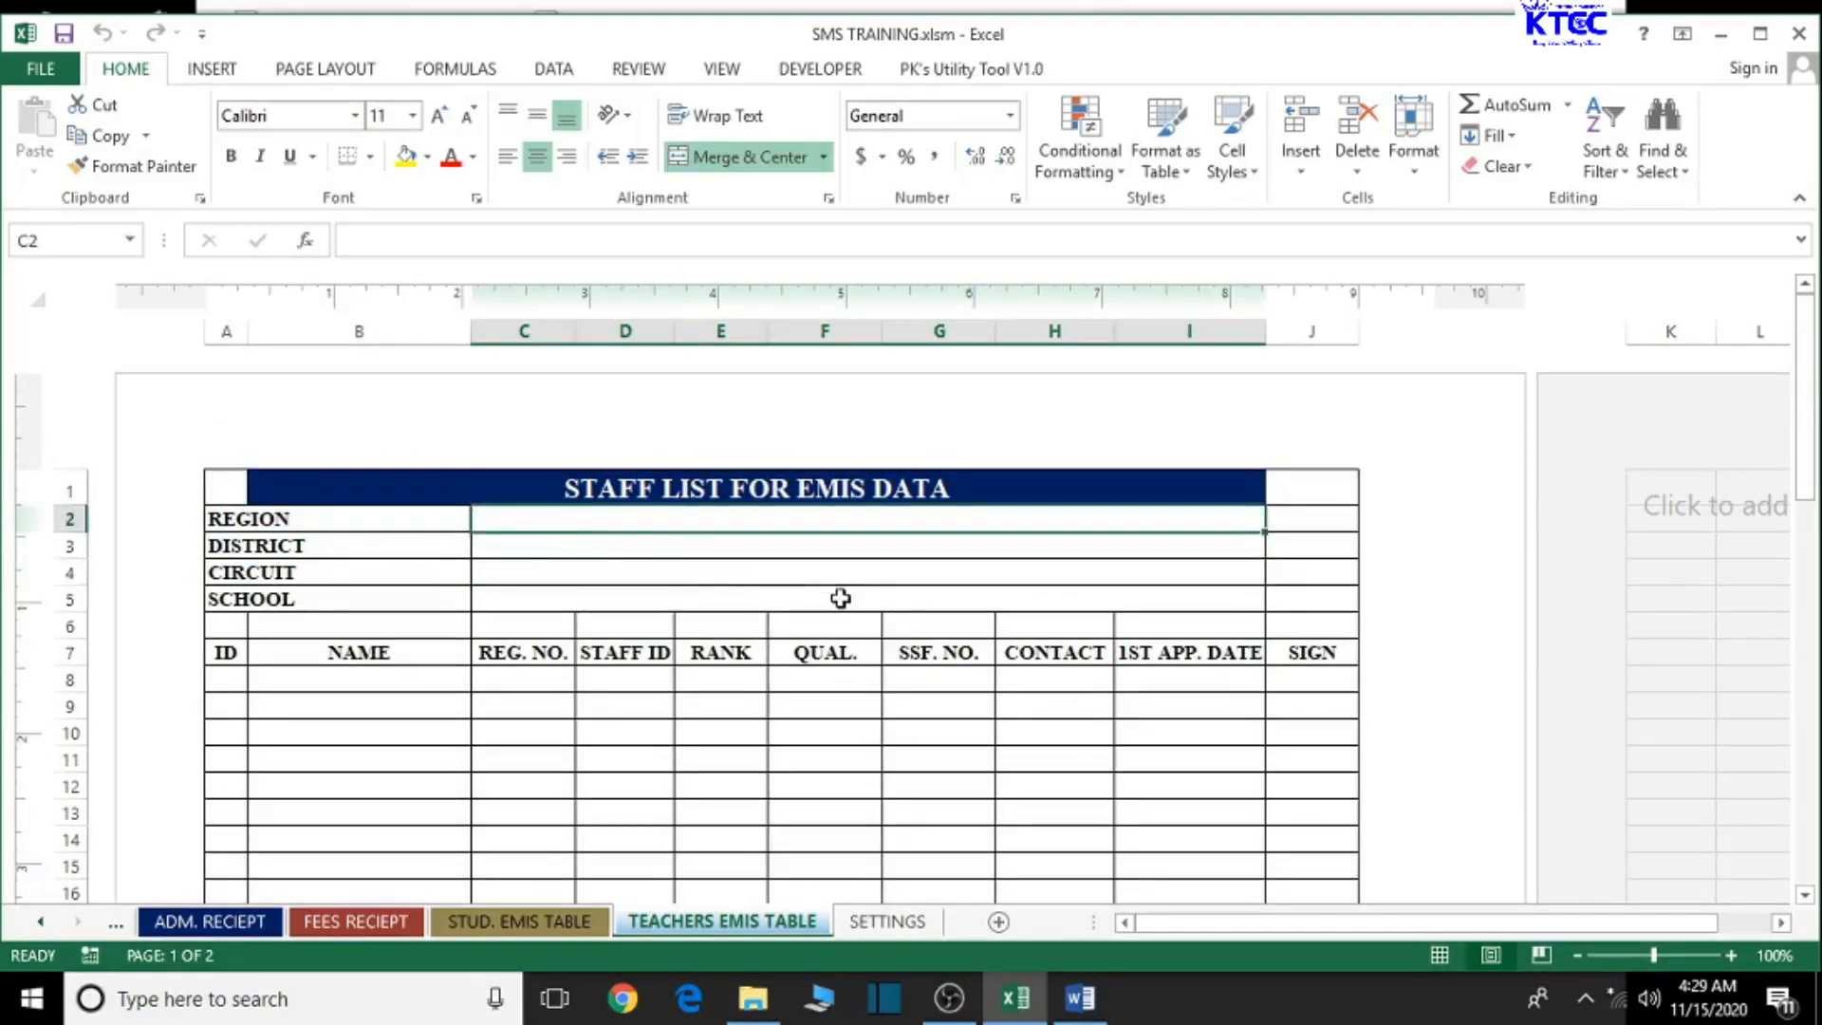
type("OT")
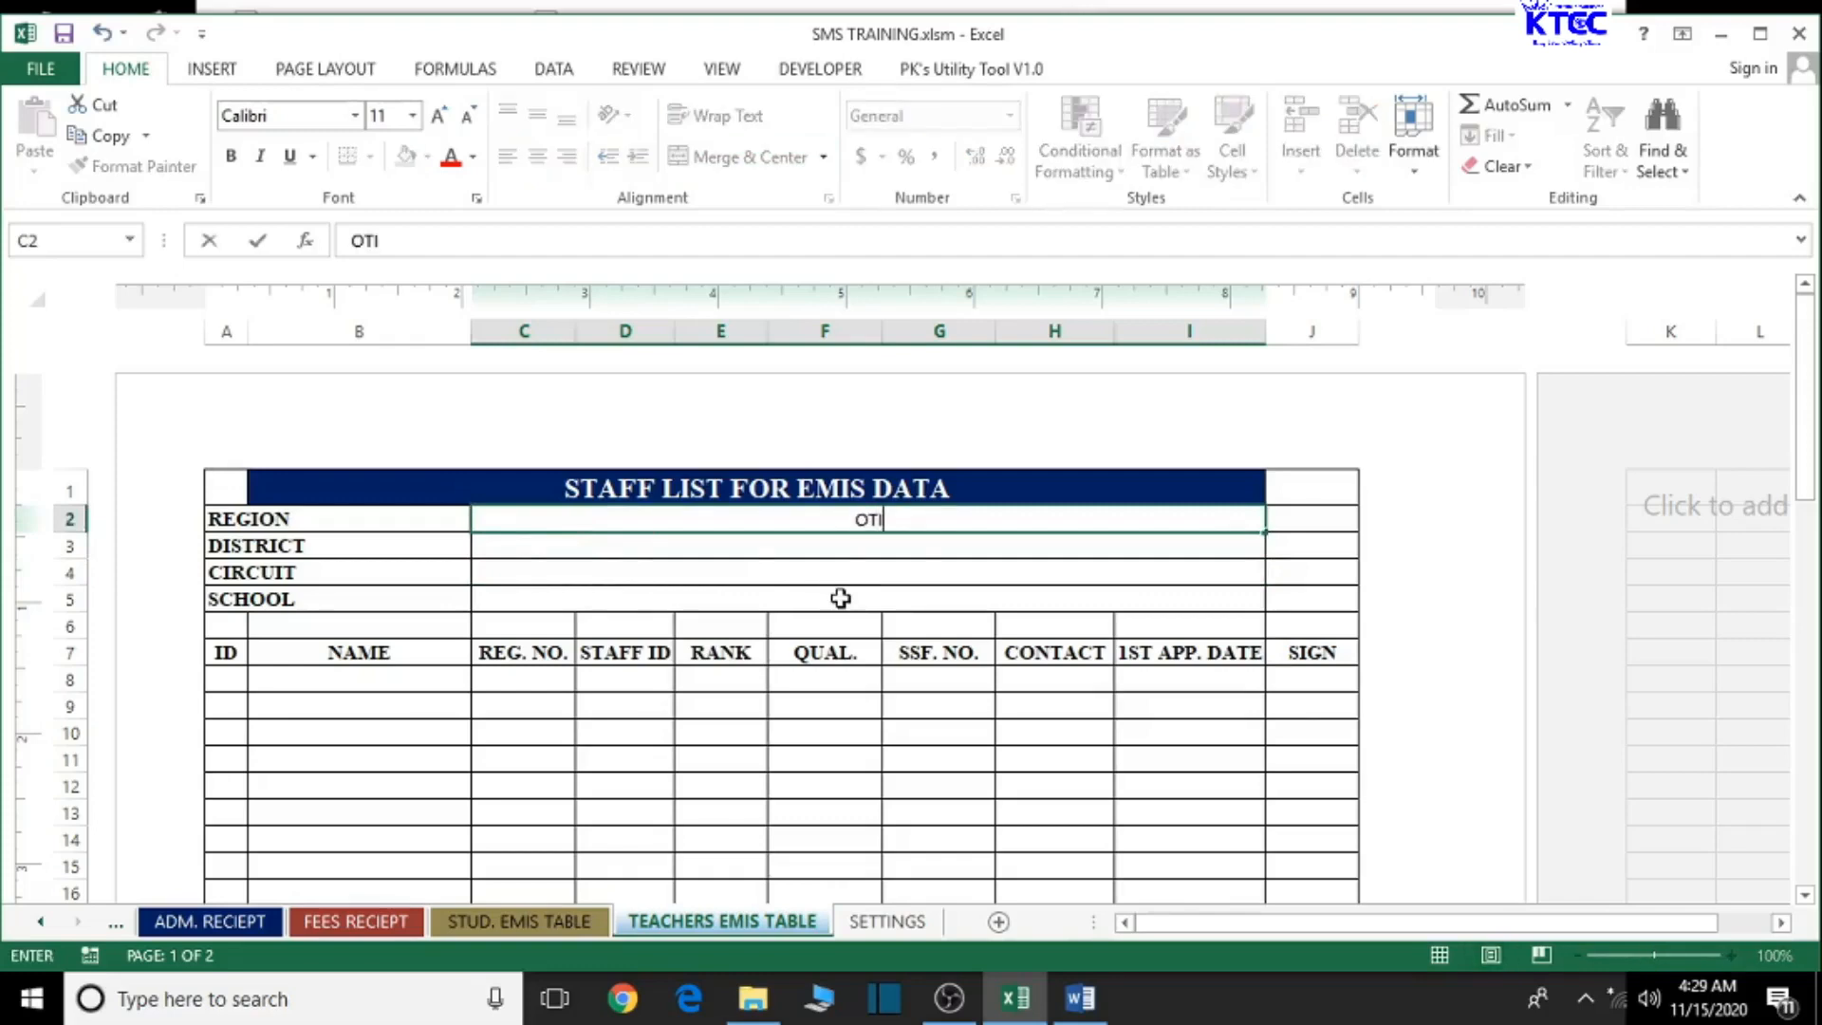
type("I")
left_click(884, 548)
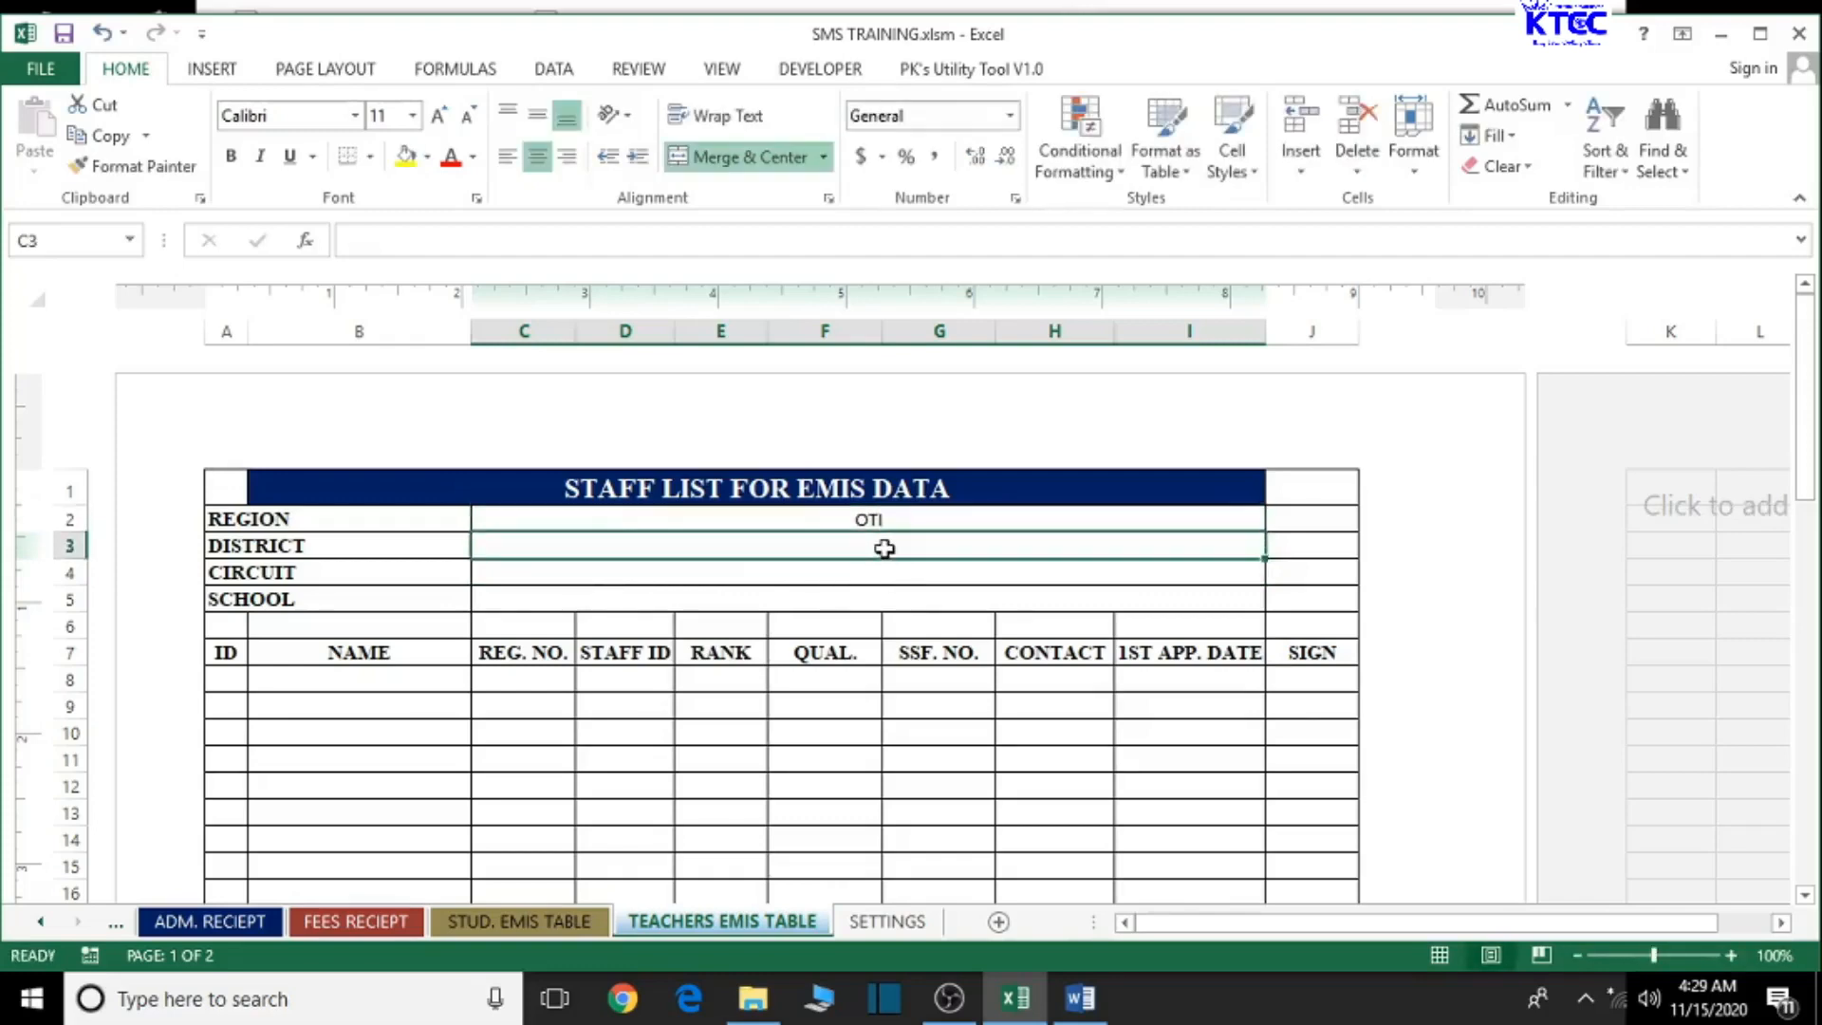
type("BIAKOY")
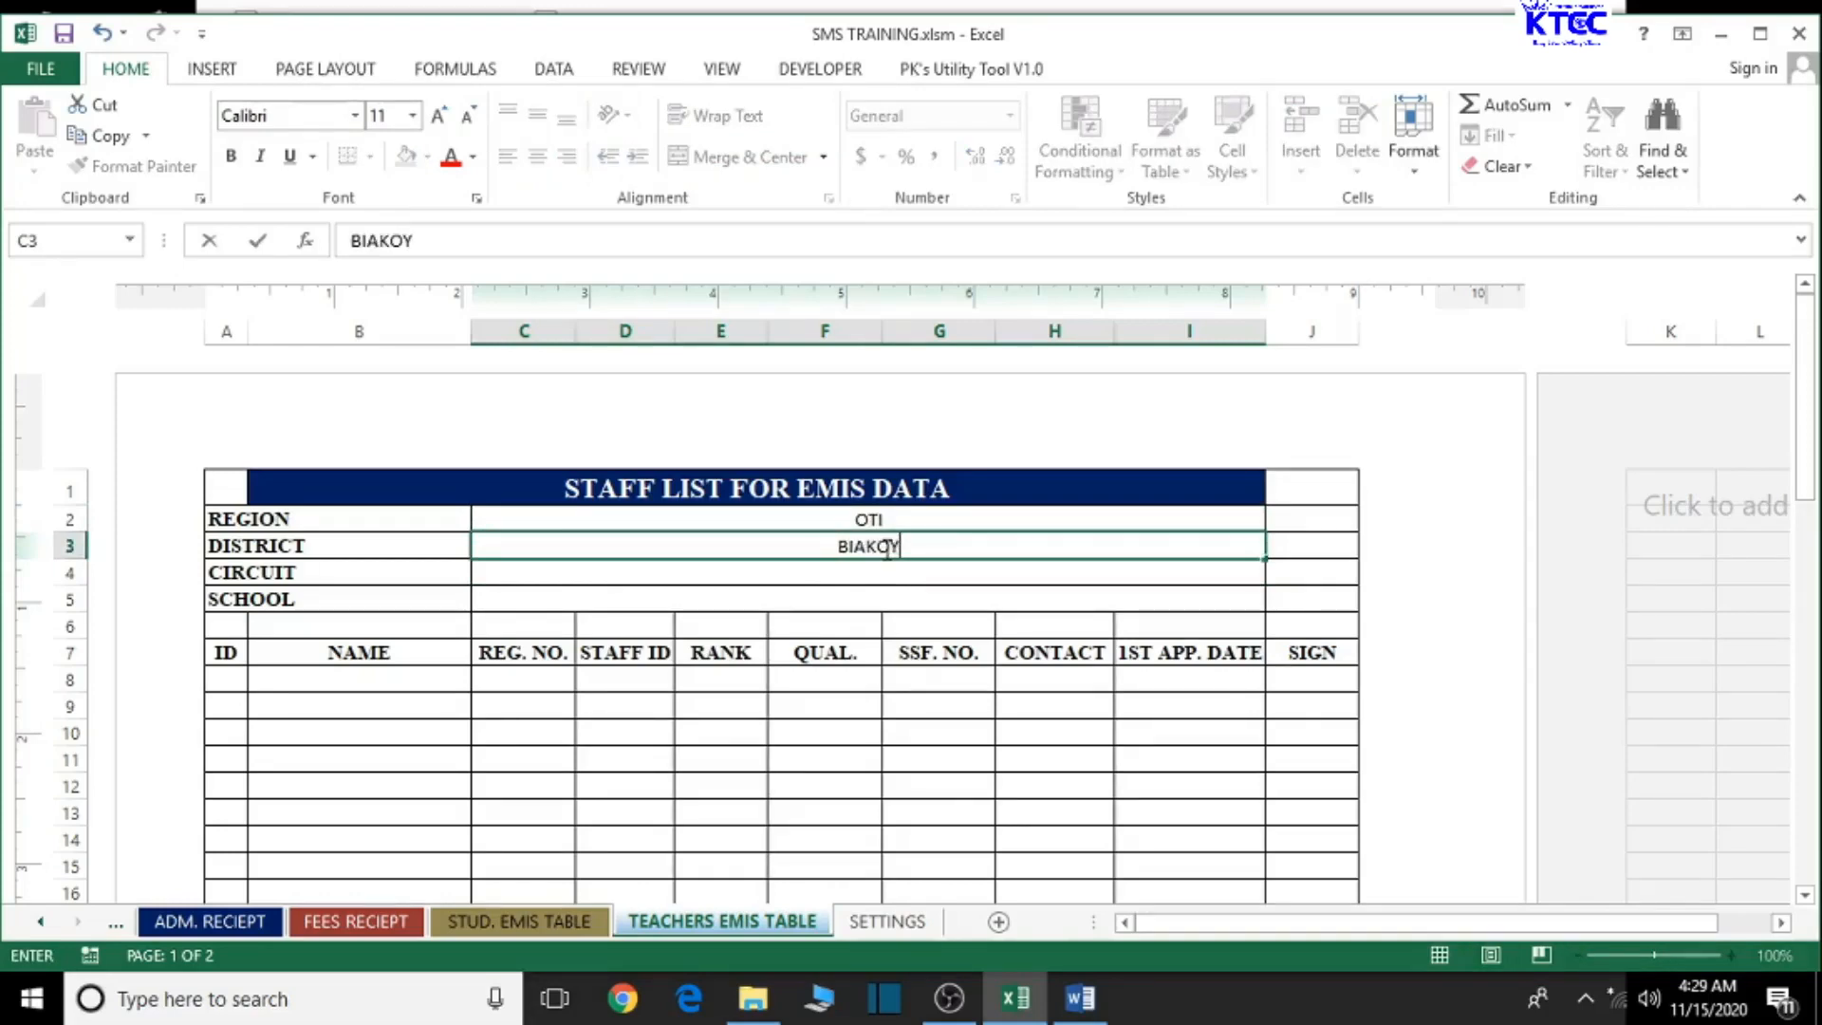
type("E")
left_click(876, 575)
- Enter KWAMEKROM as the circuit and AHBAABU RASUL ISLAMIC BASIC as the school
type("KW")
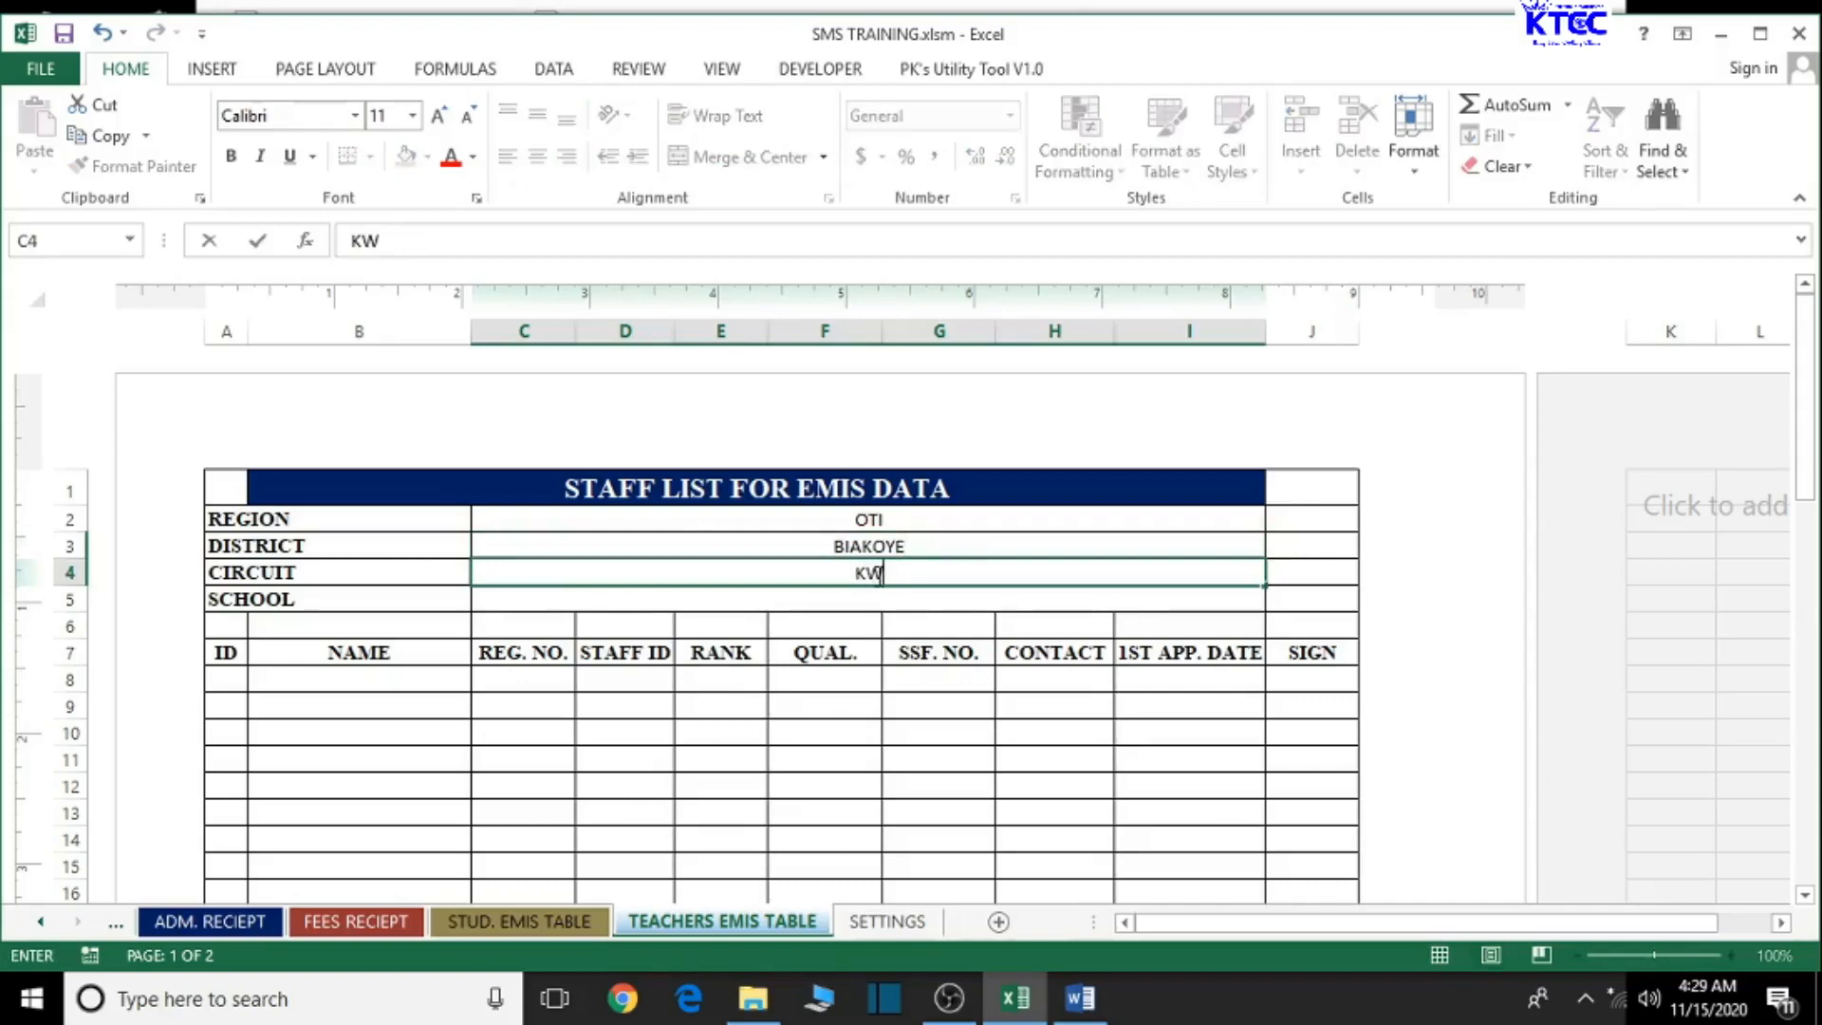
type("AMEKROM")
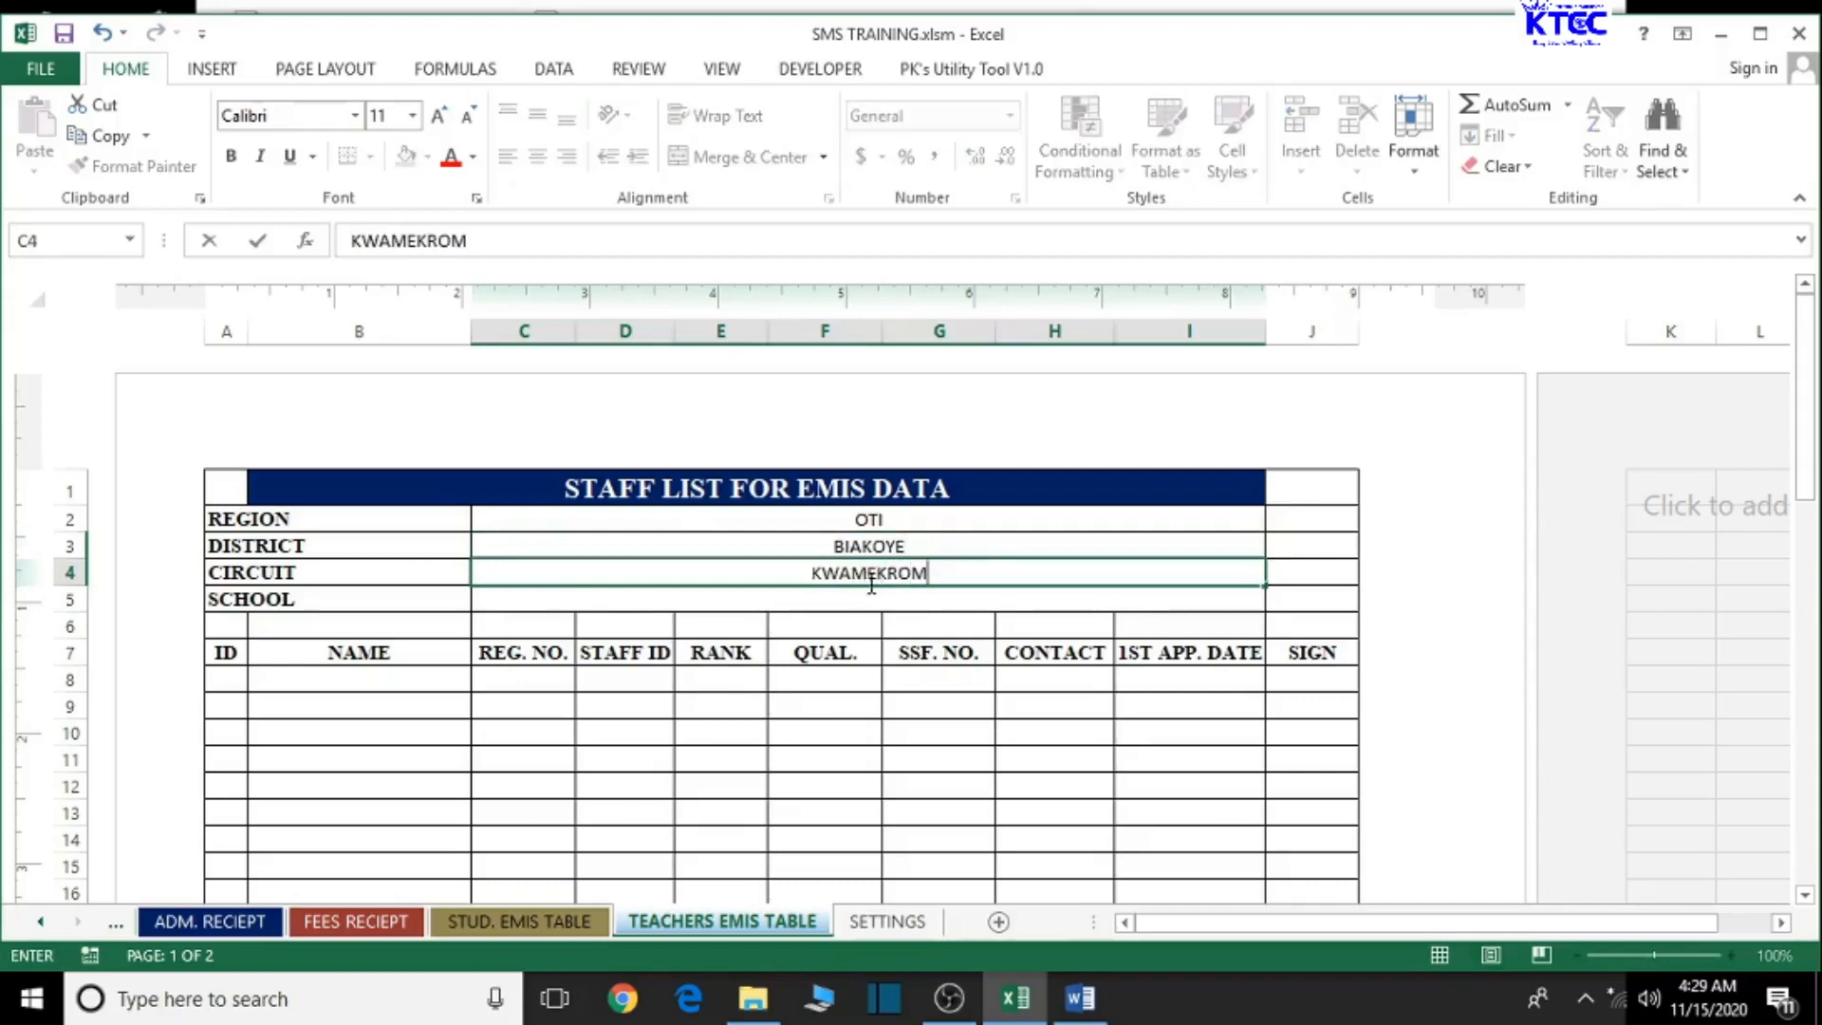
left_click(842, 599)
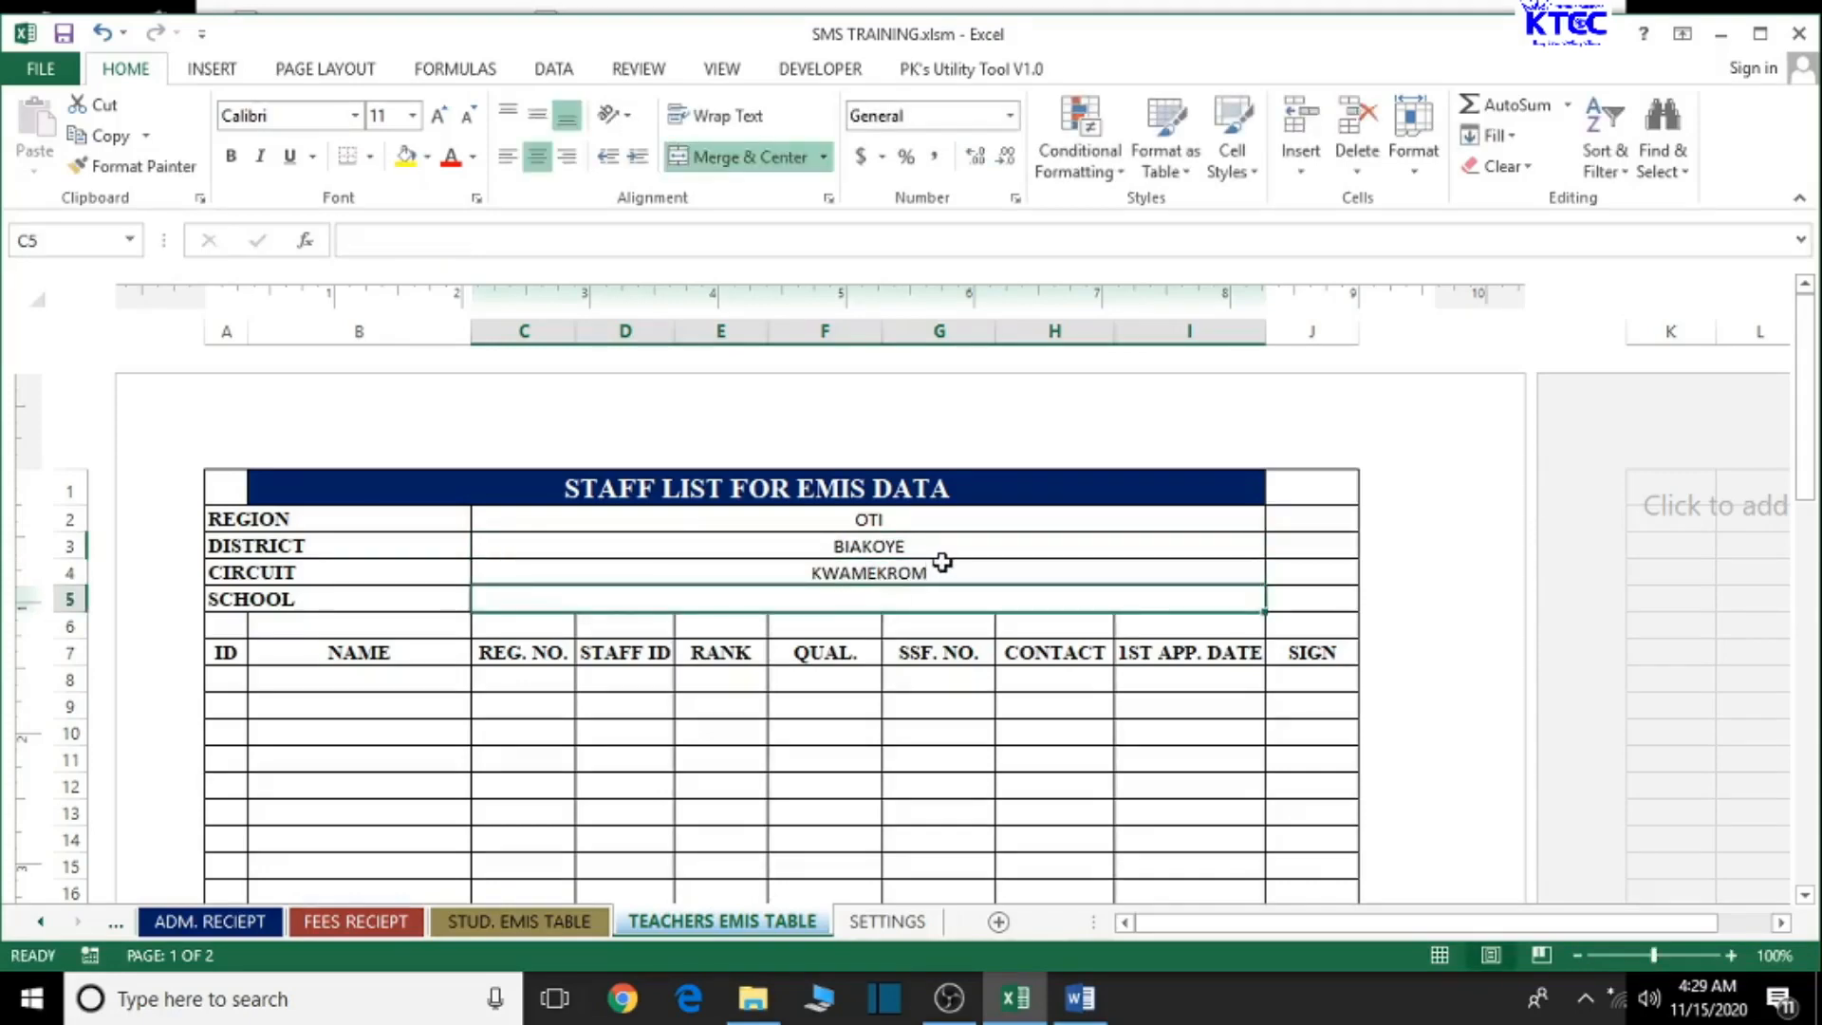
type("AHBAA")
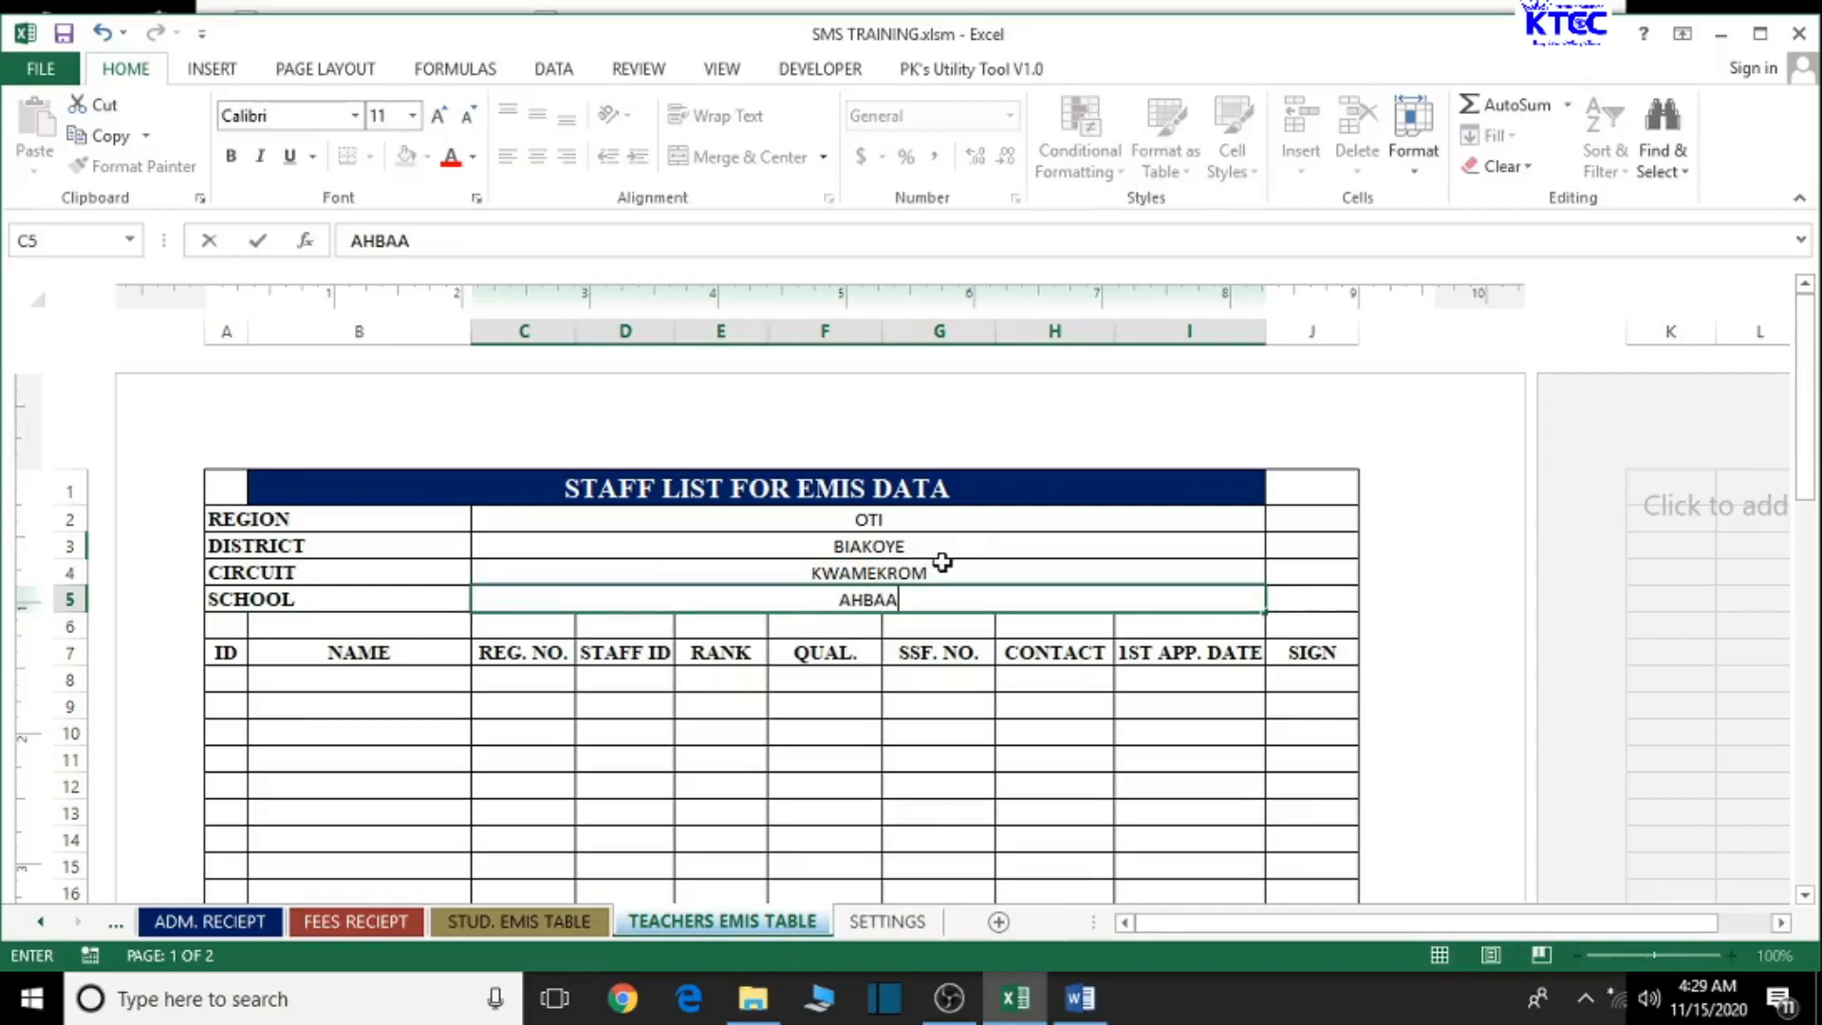
type("BU RASUL ")
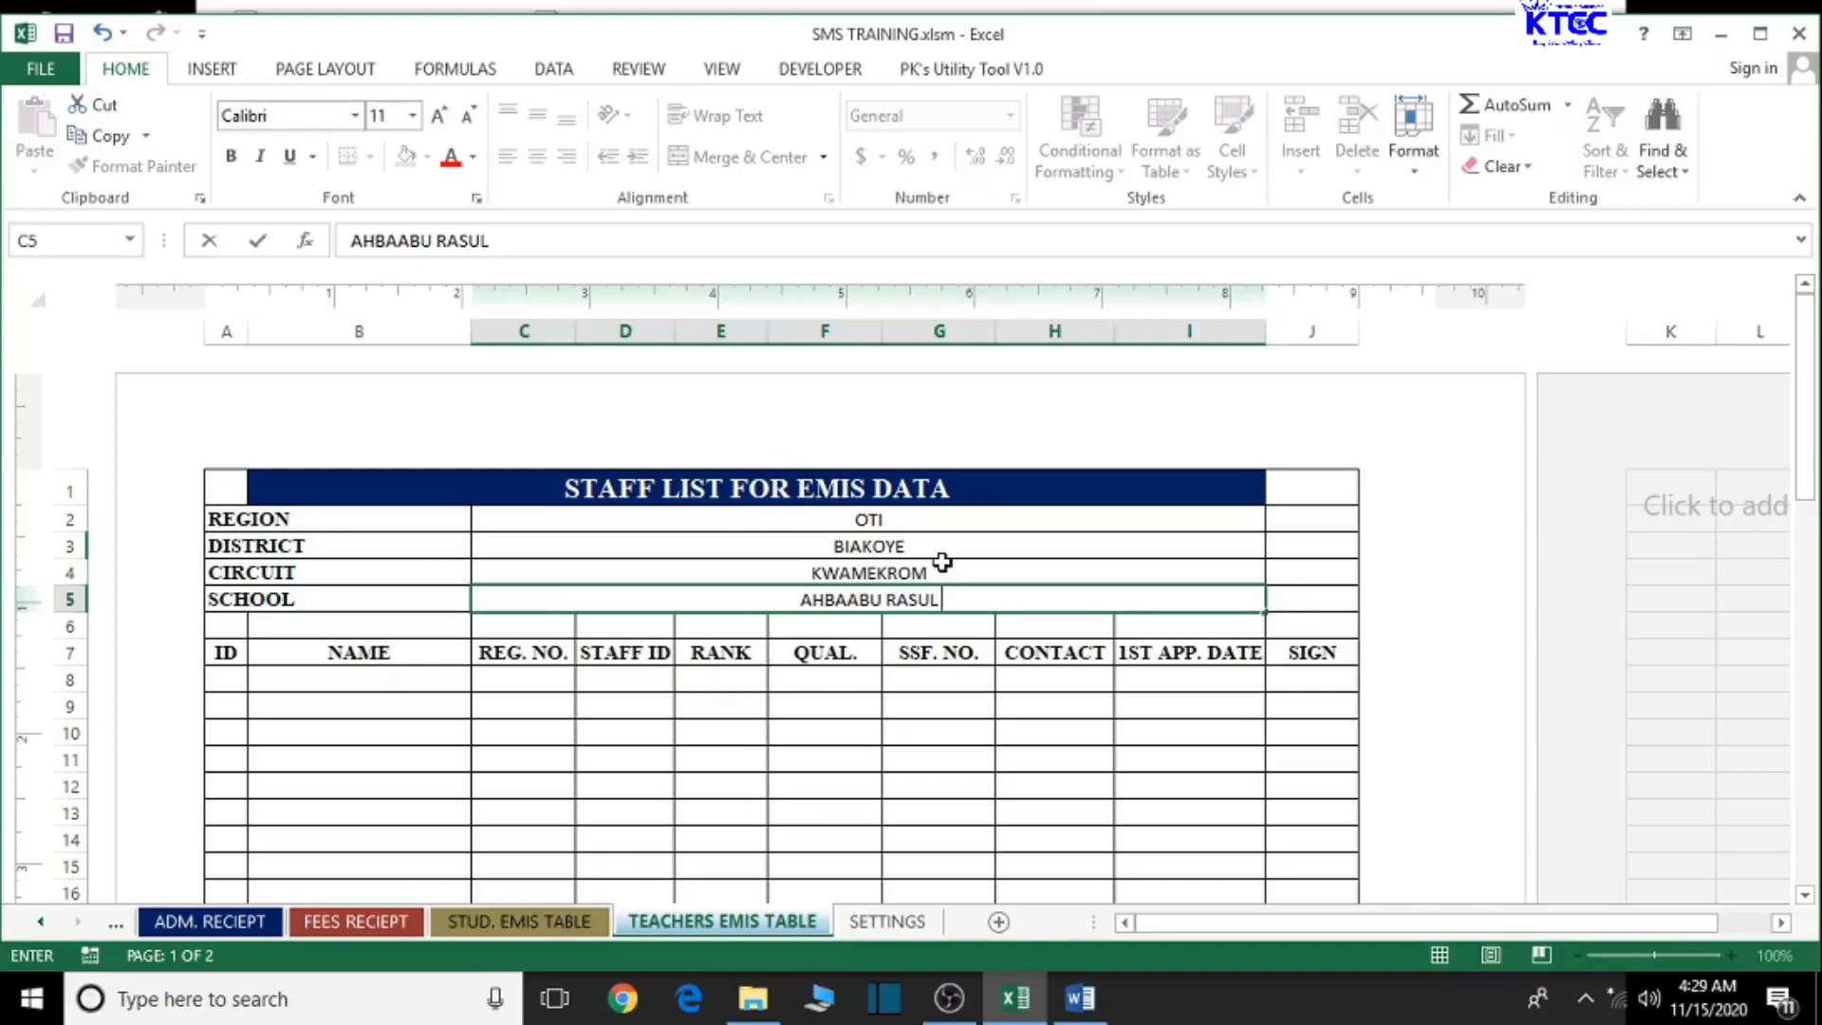
type("ISLAMIC BASIC")
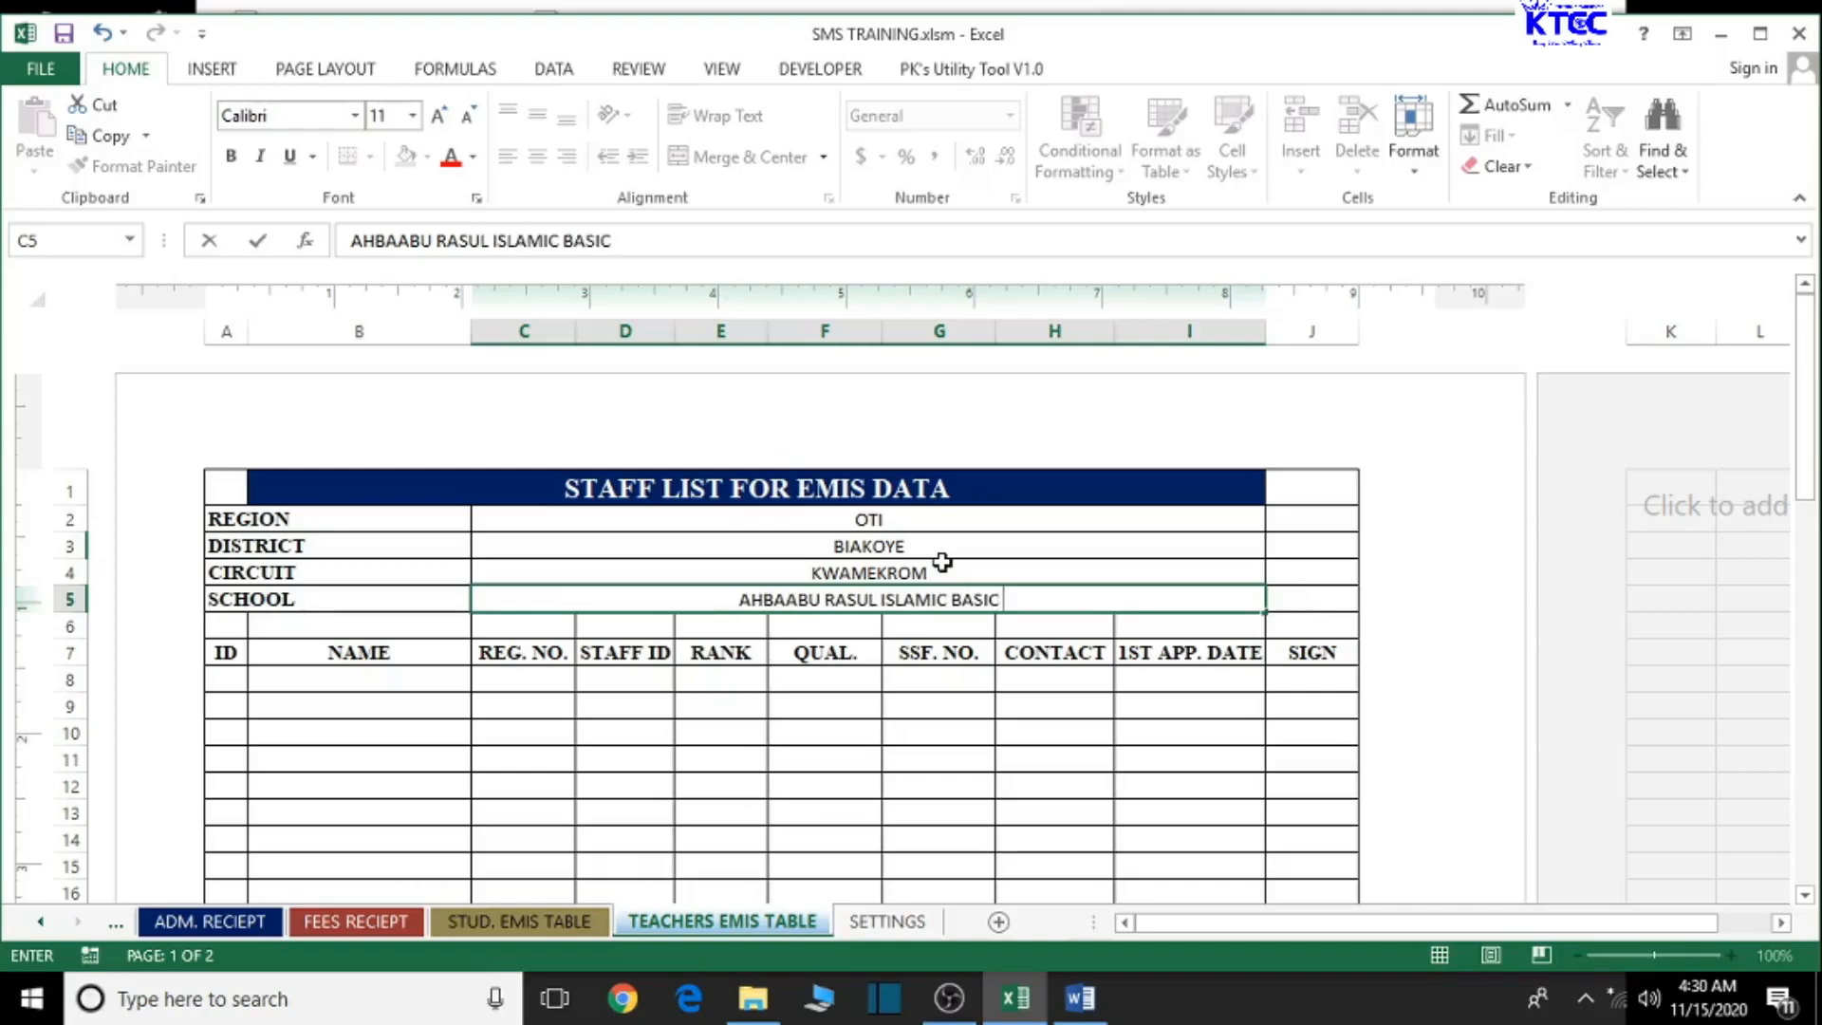
left_click(870, 521)
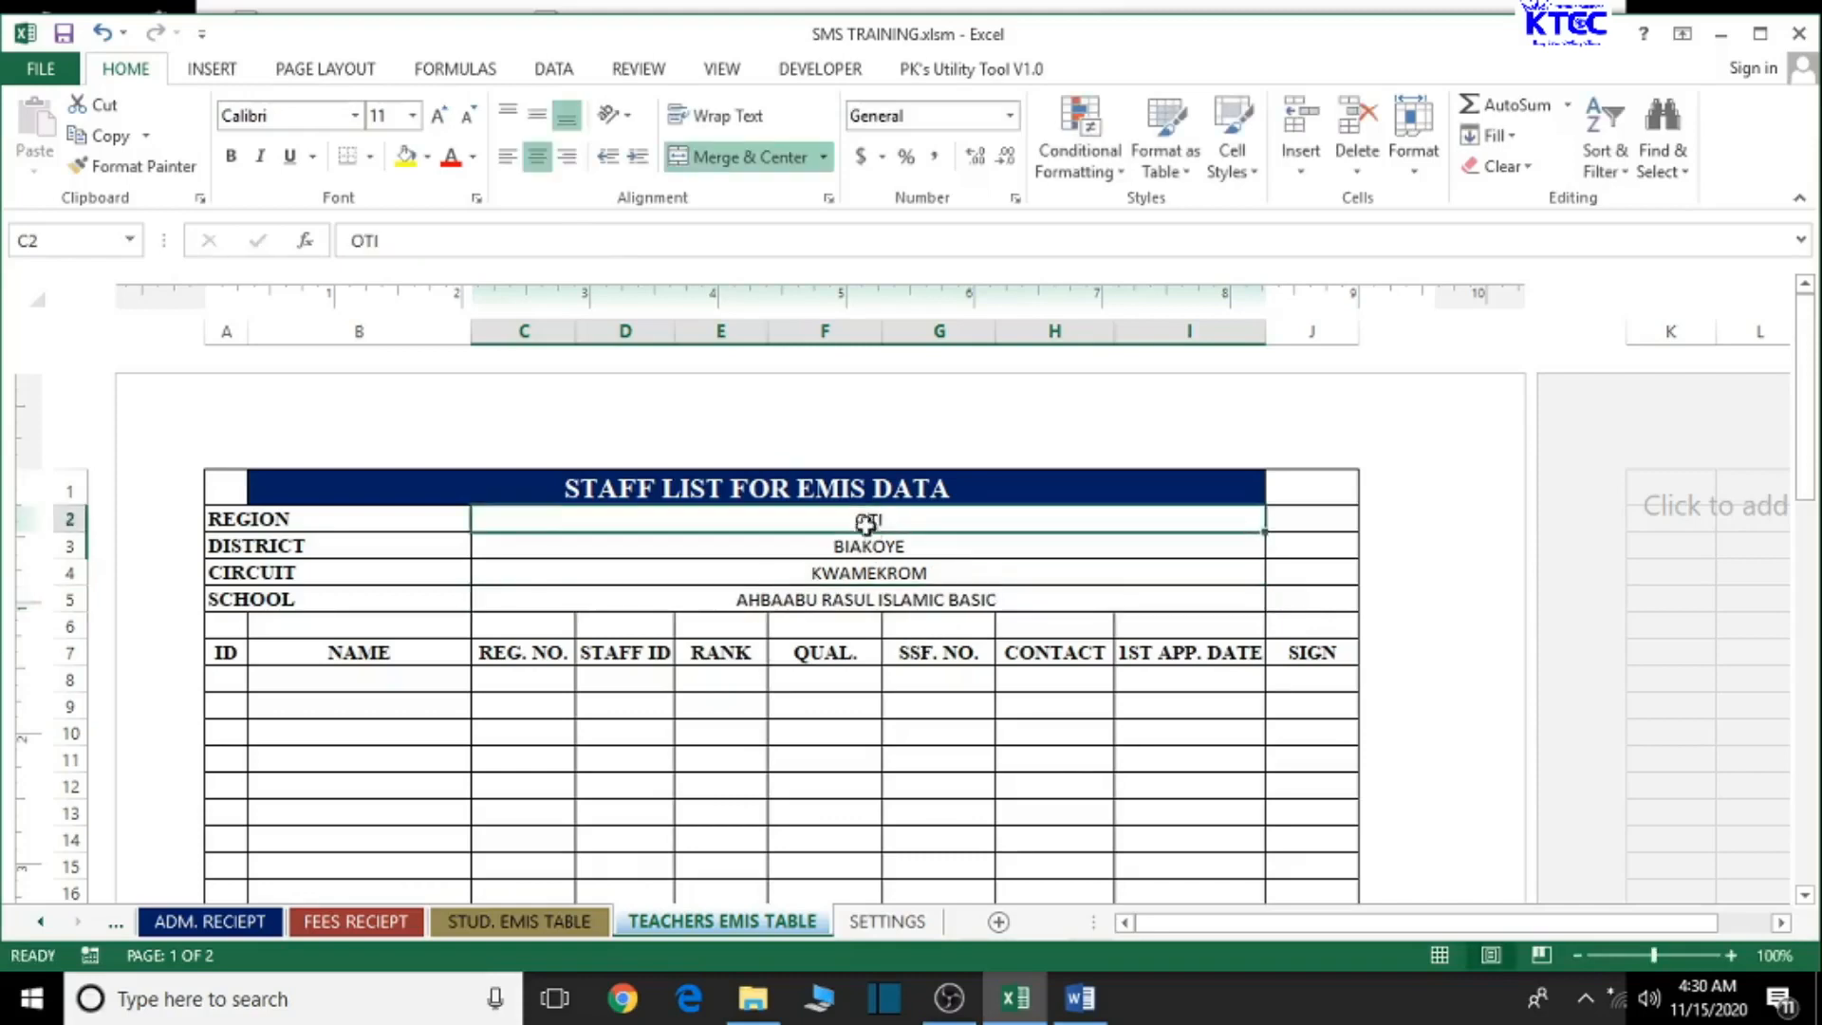
left_click(866, 547, "ctrl")
- Make the region-to-school header values bold Times New Roman, one size larger
left_click(877, 573, "ctrl")
left_click(884, 599, "ctrl")
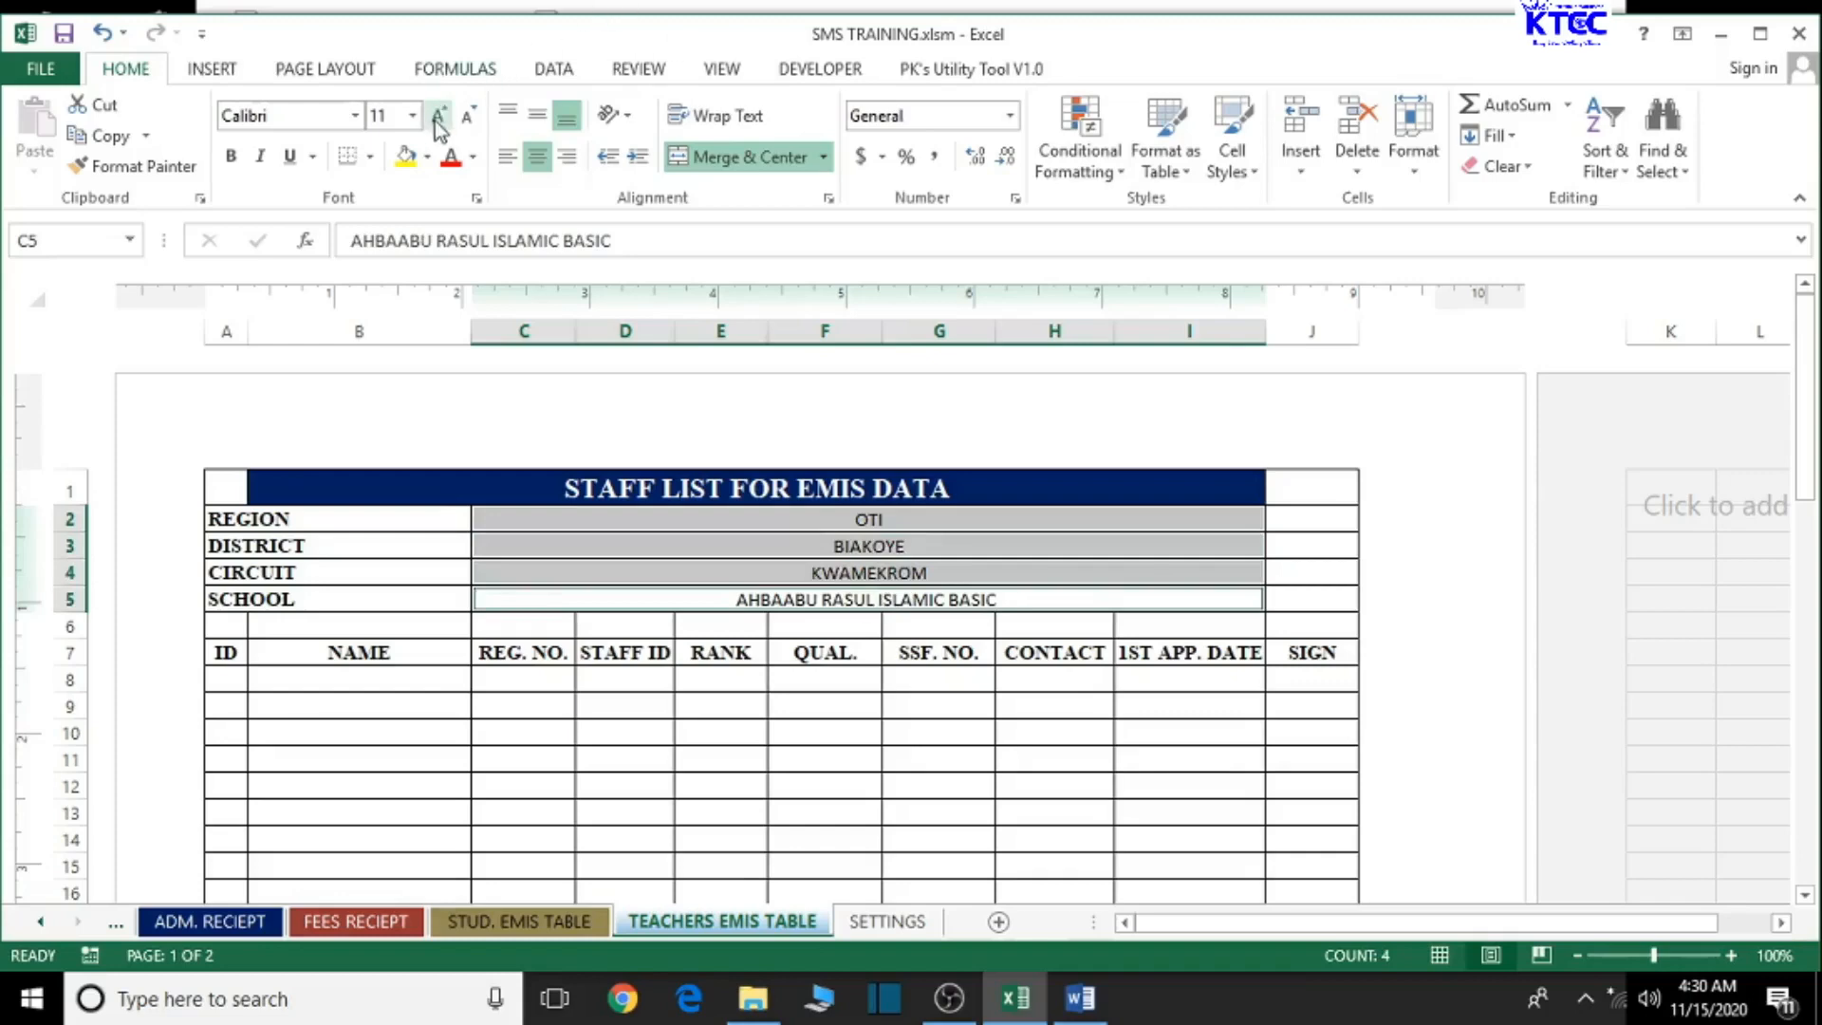
left_click(311, 115)
type("Times New Roman")
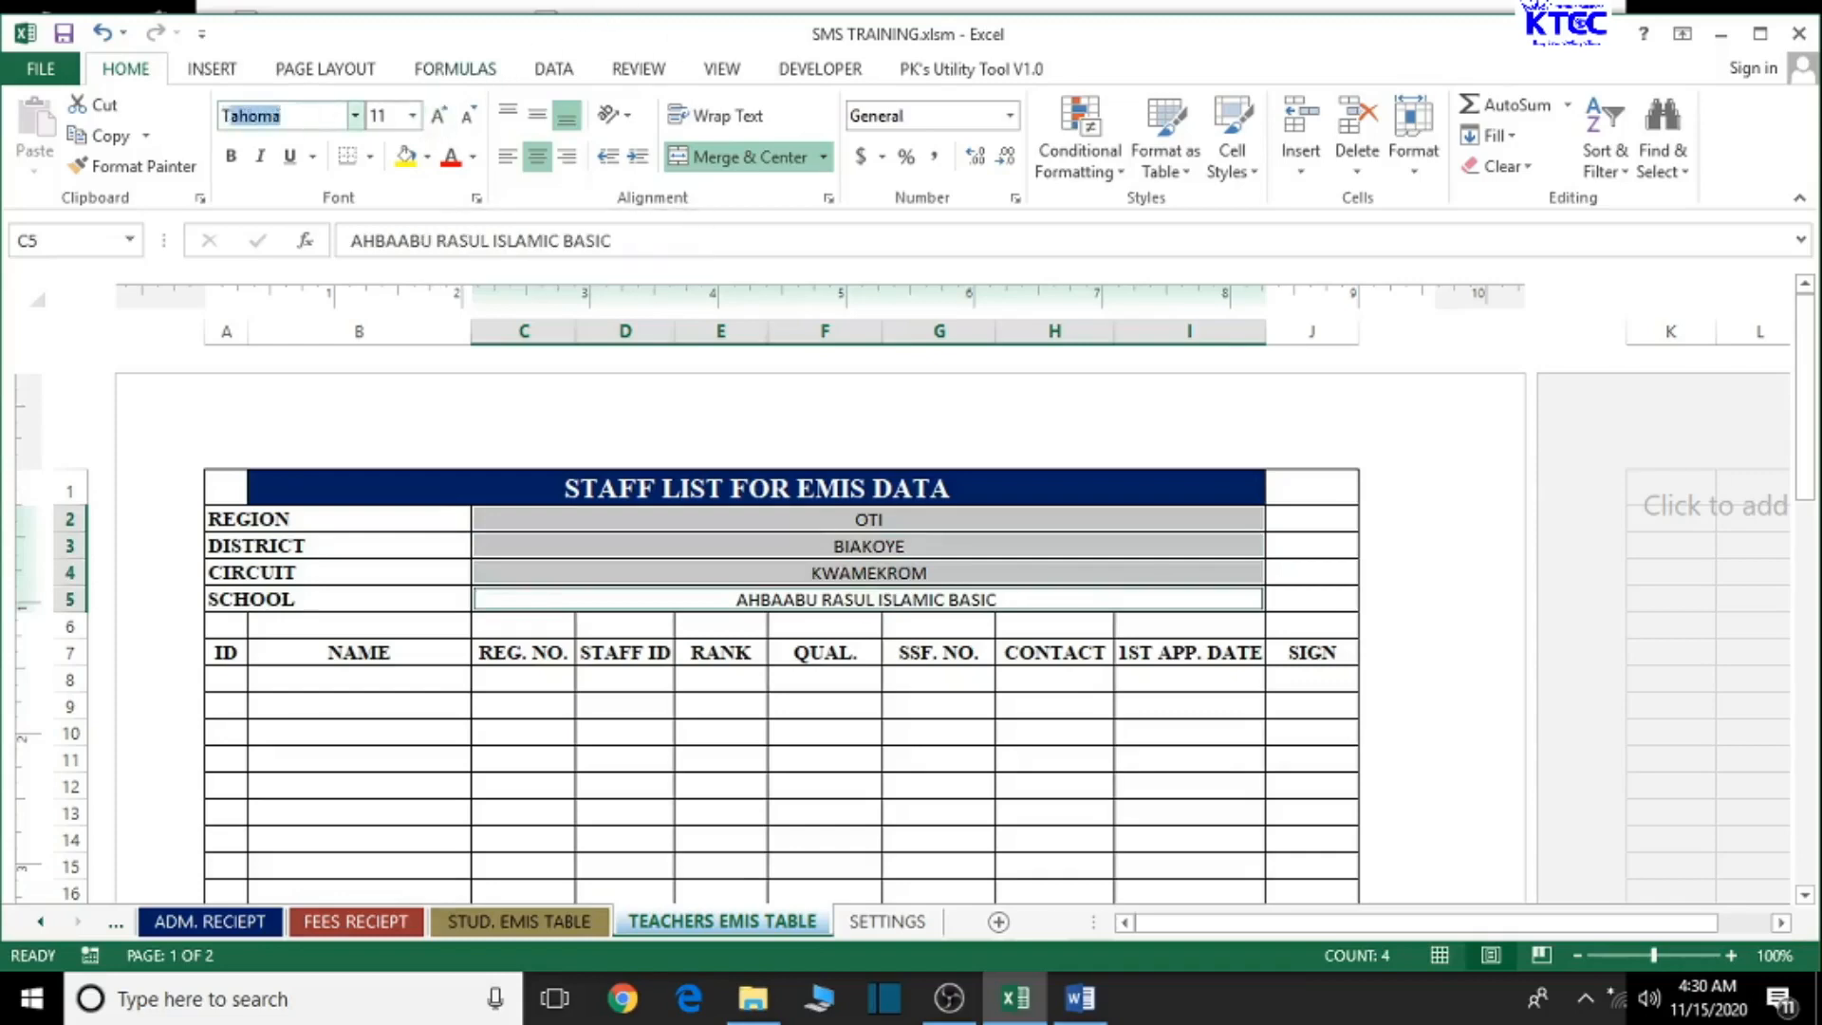
key("Return")
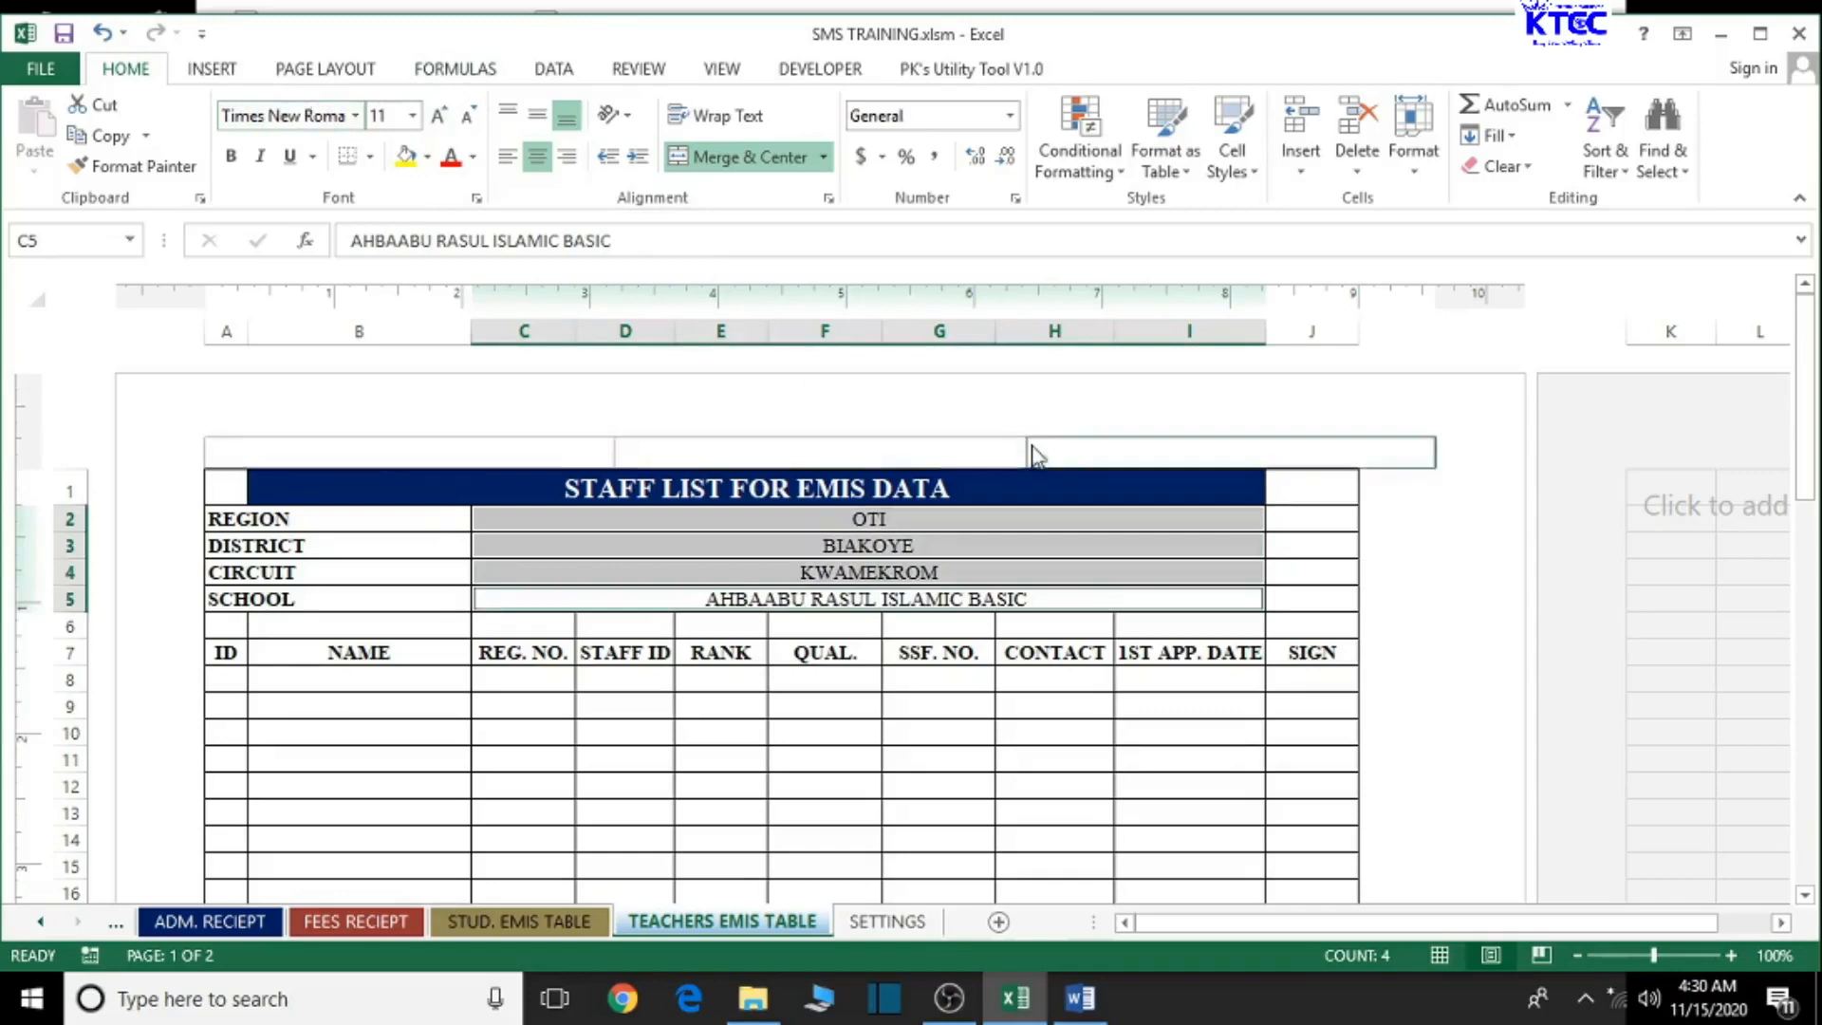
left_click(234, 158)
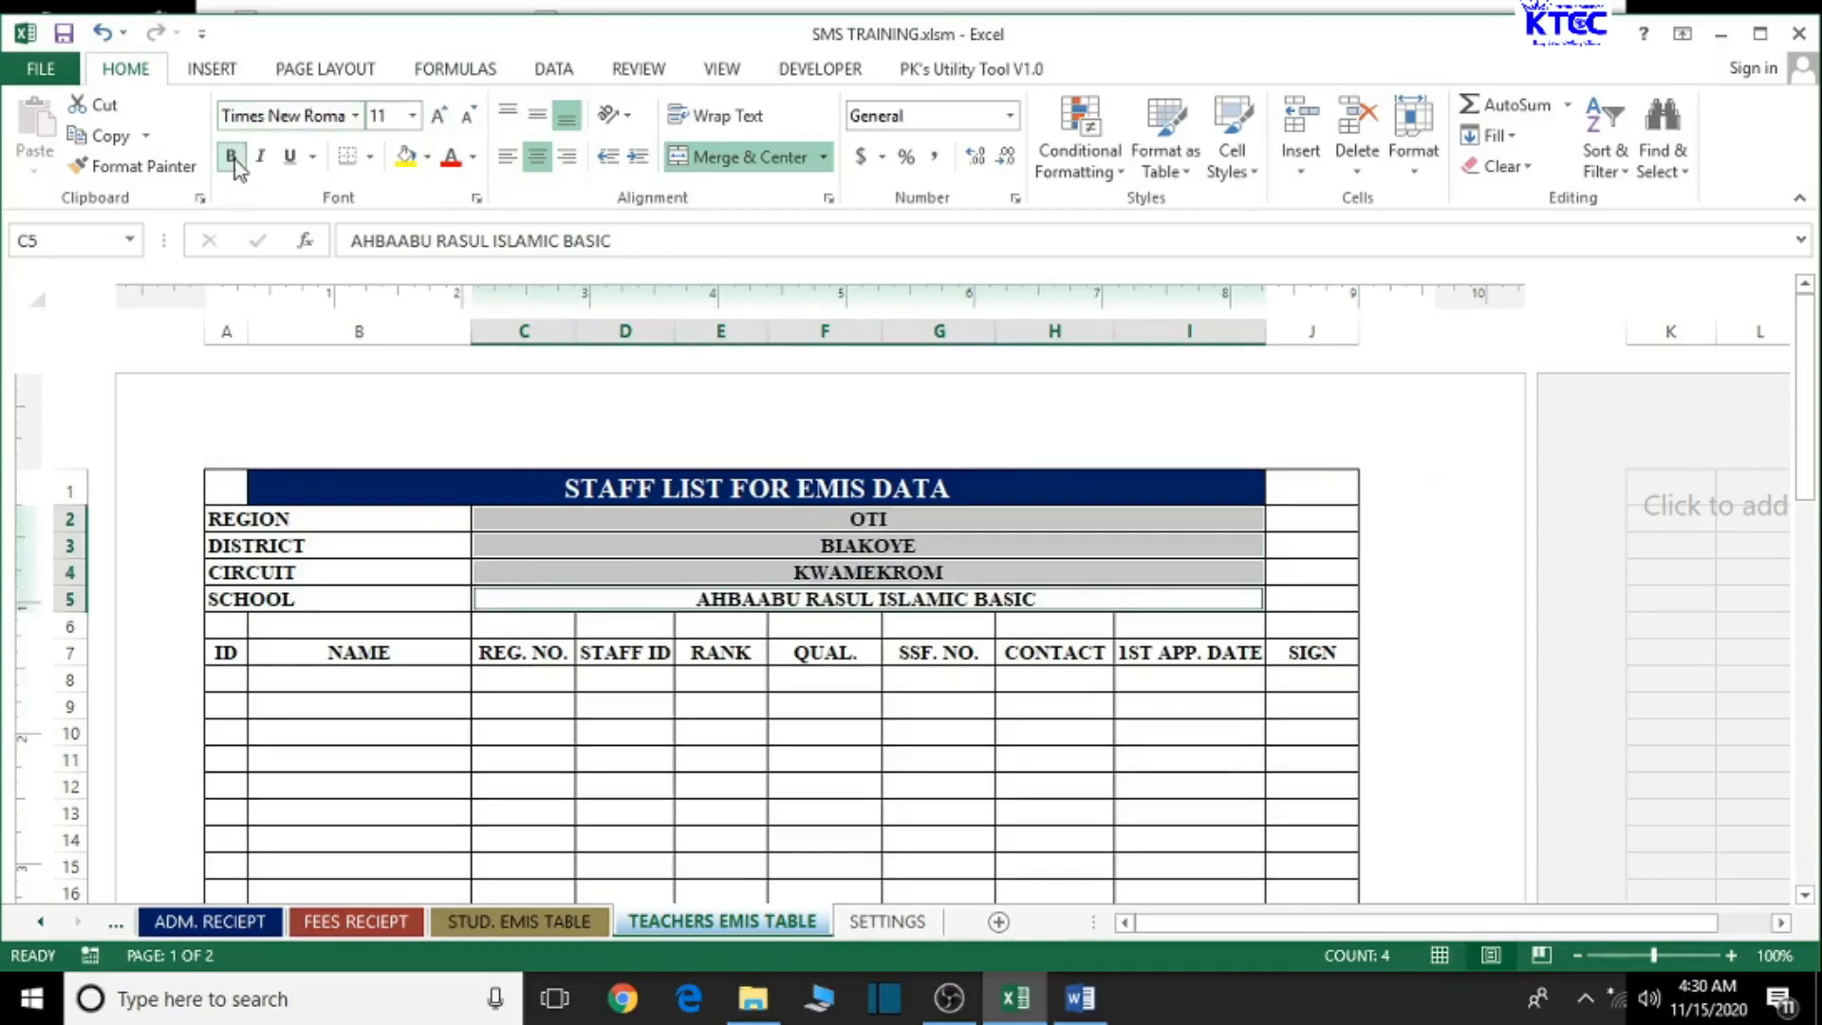
left_click(440, 117)
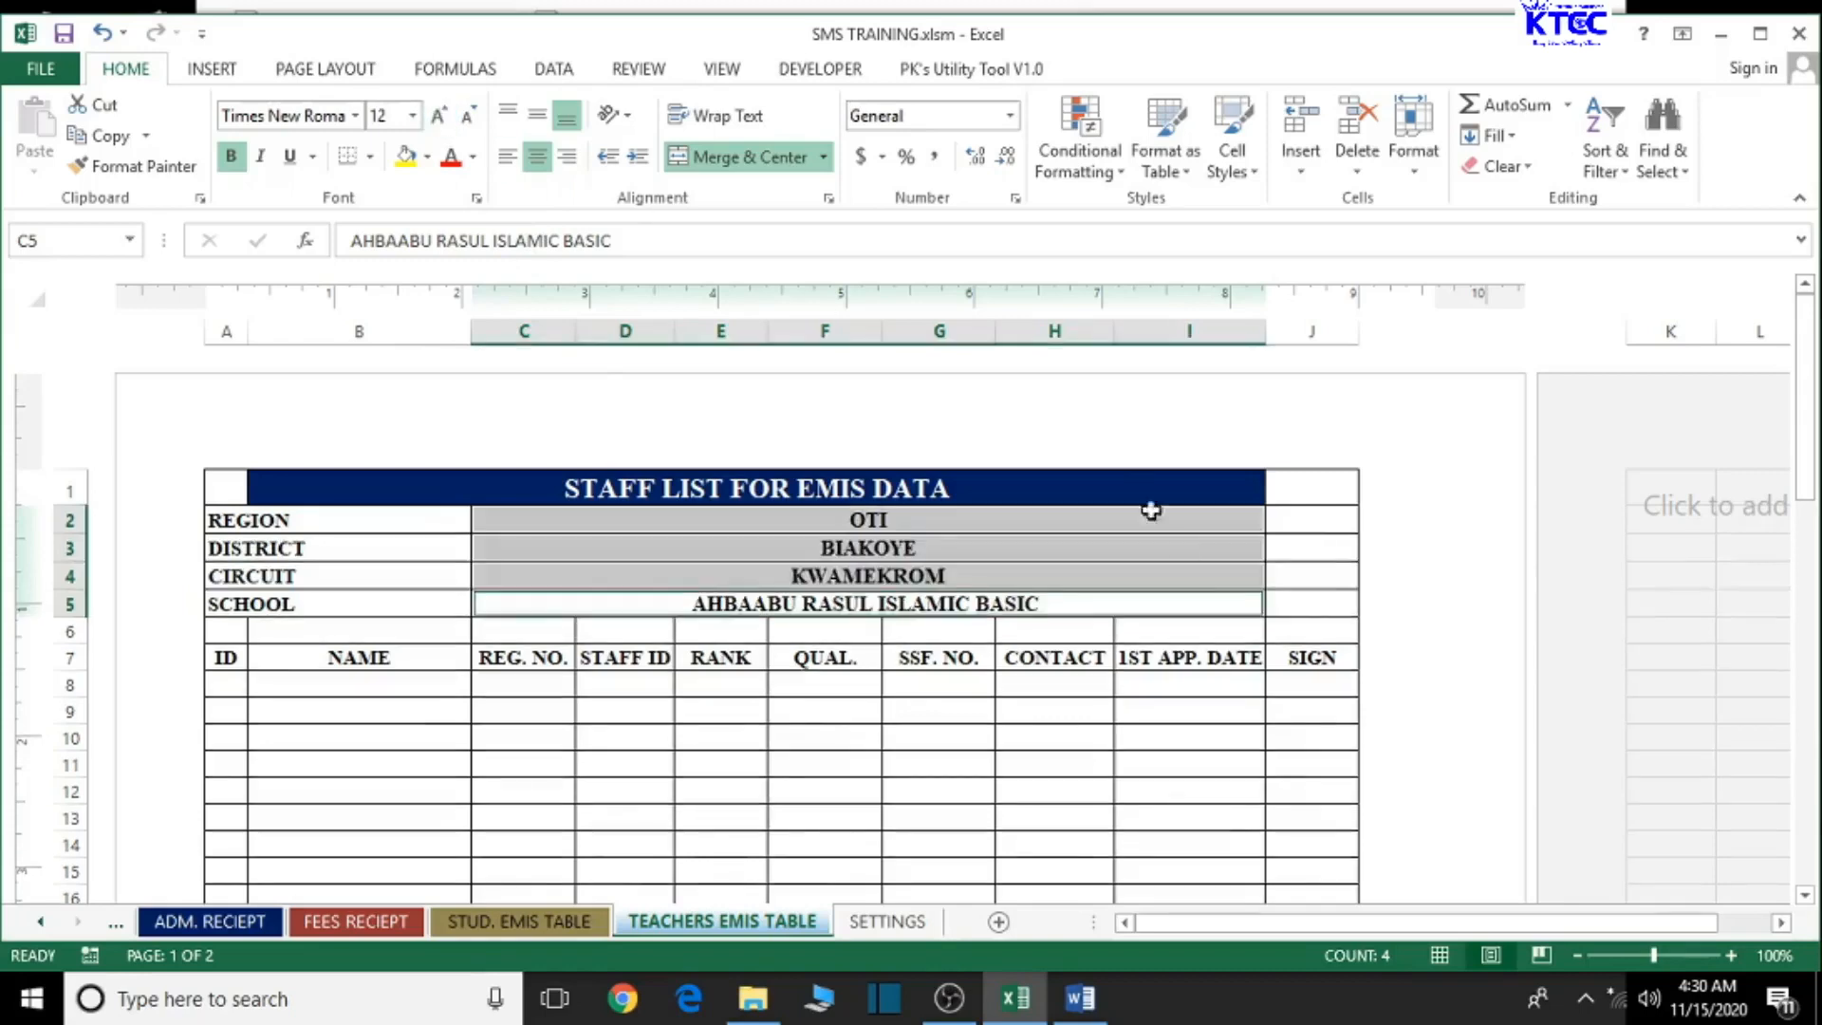
left_click(1049, 795)
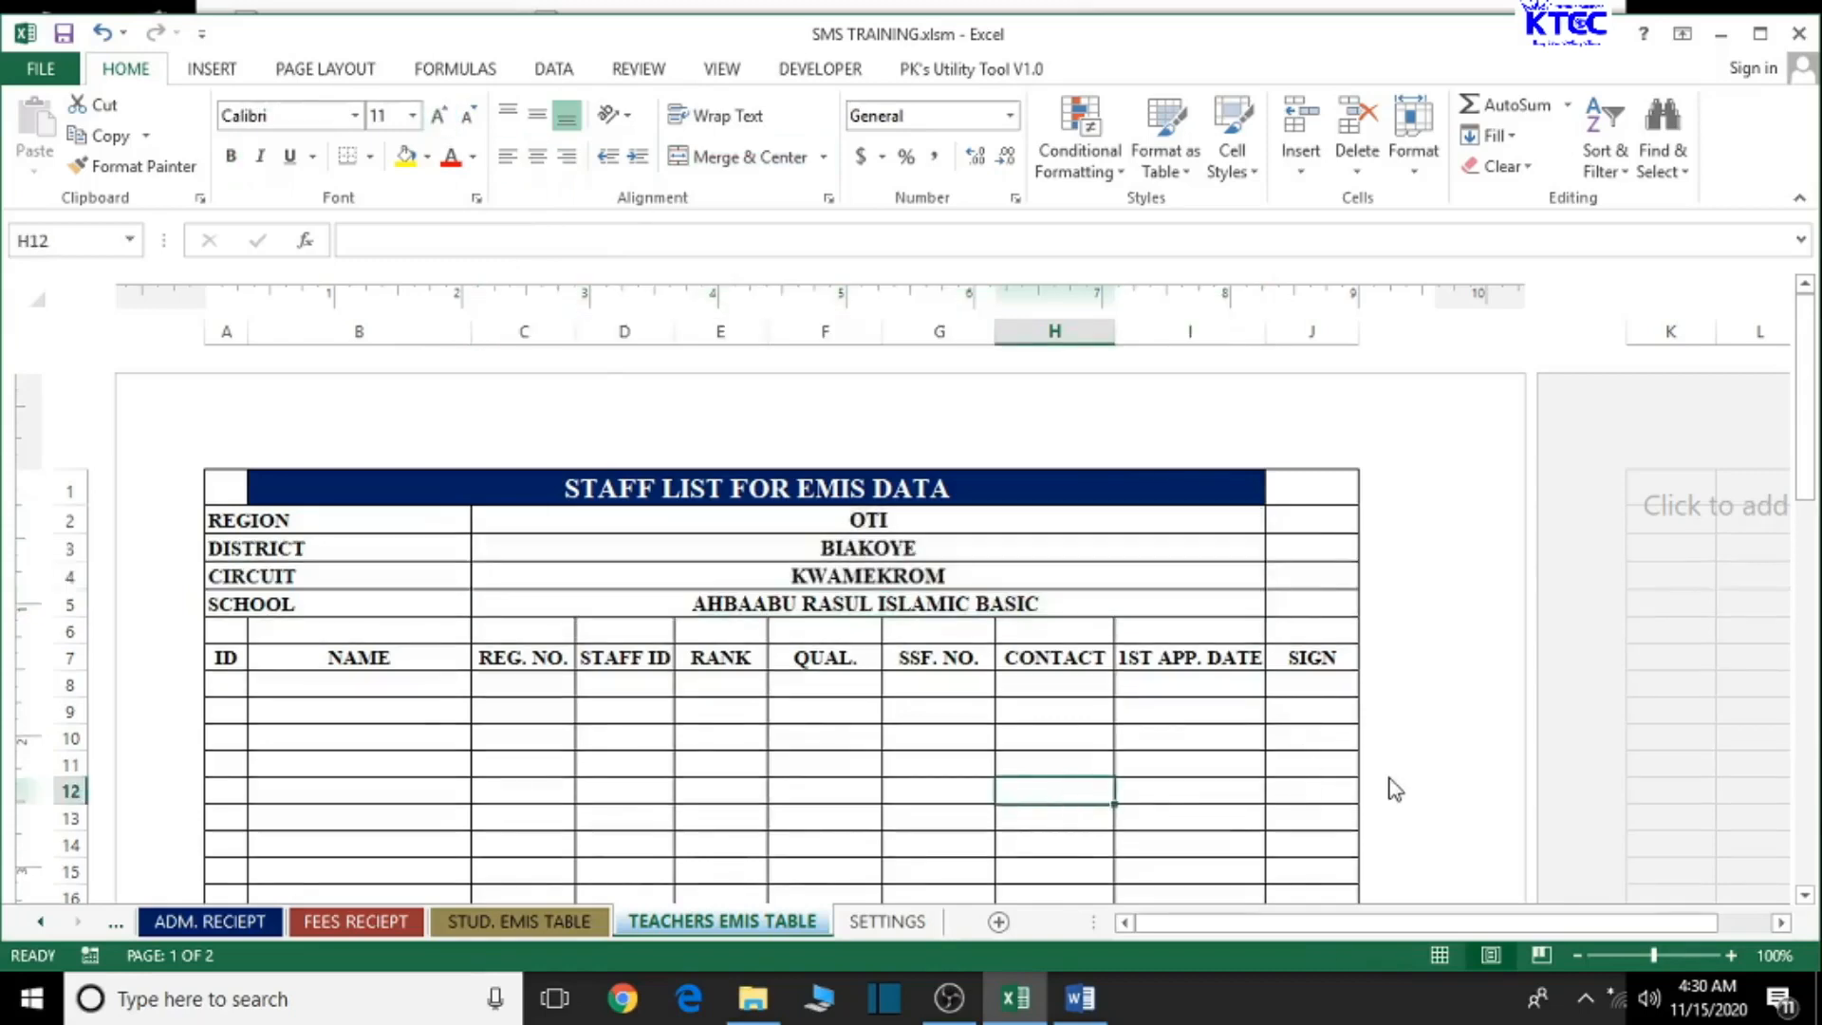
- Save the workbook past the personal-information warning and select the staff list table A1:J57
key("ctrl+s")
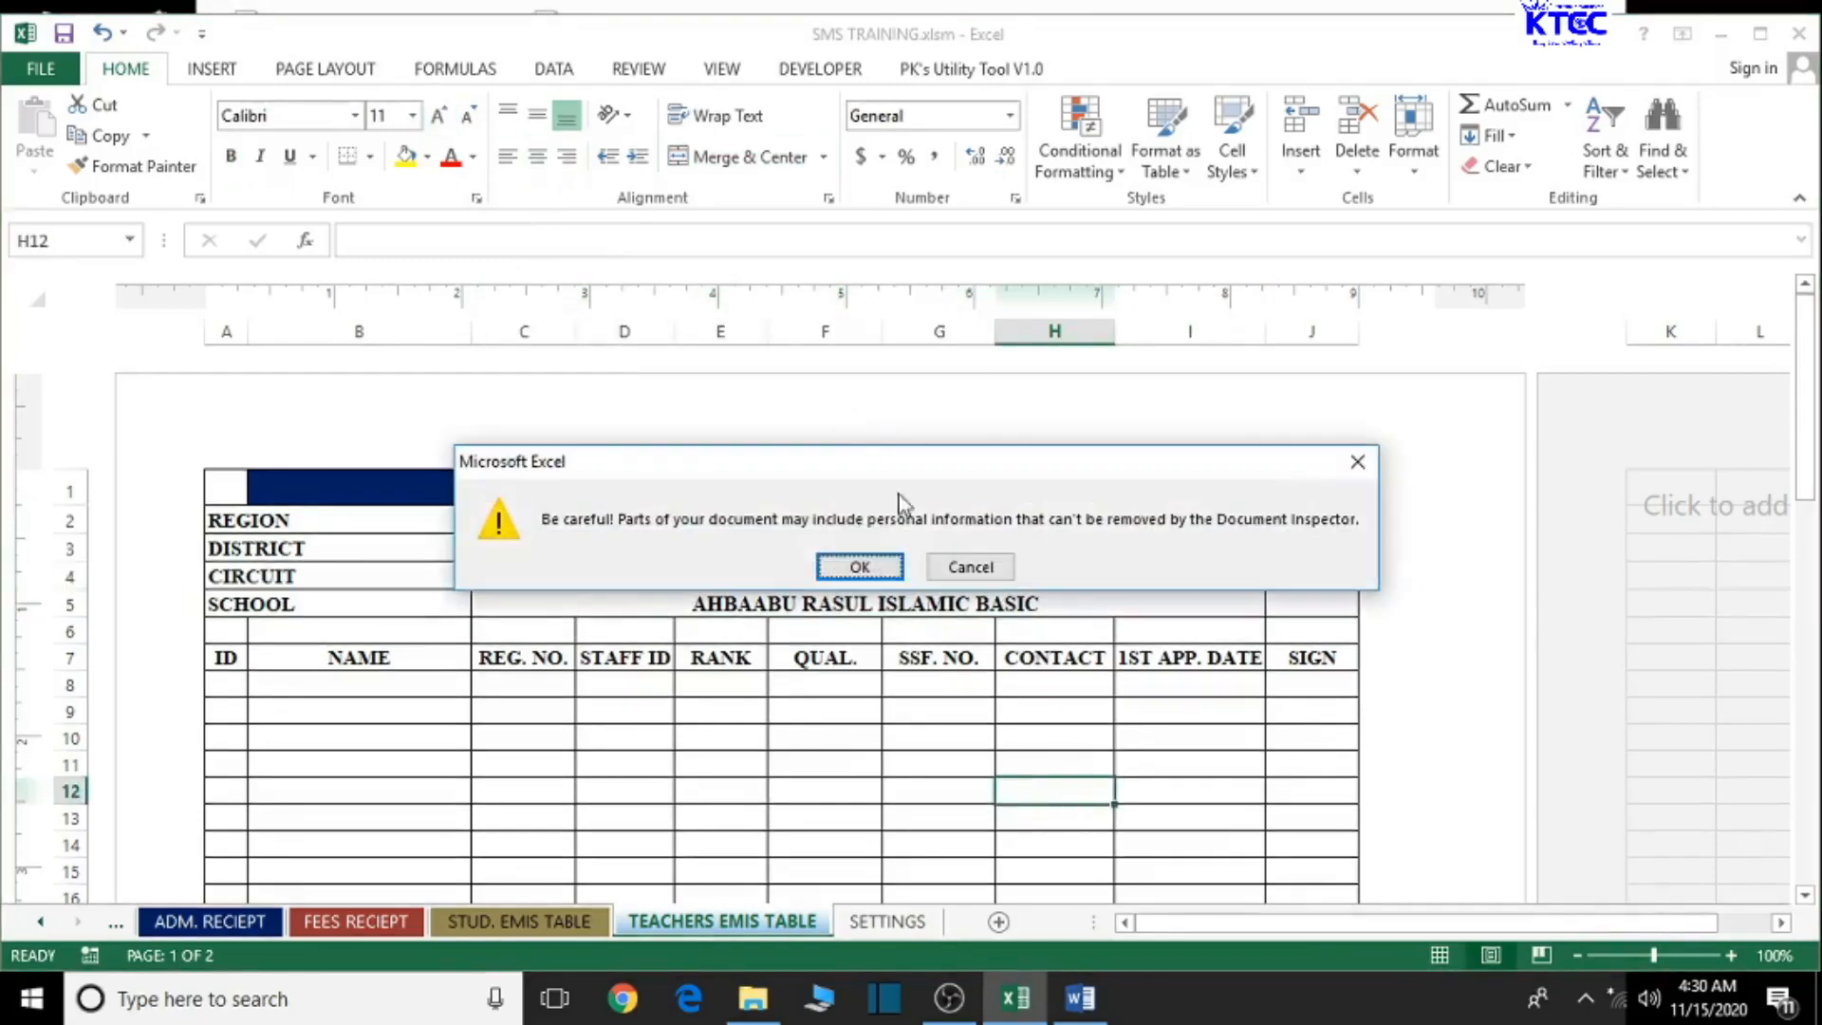
left_click(860, 568)
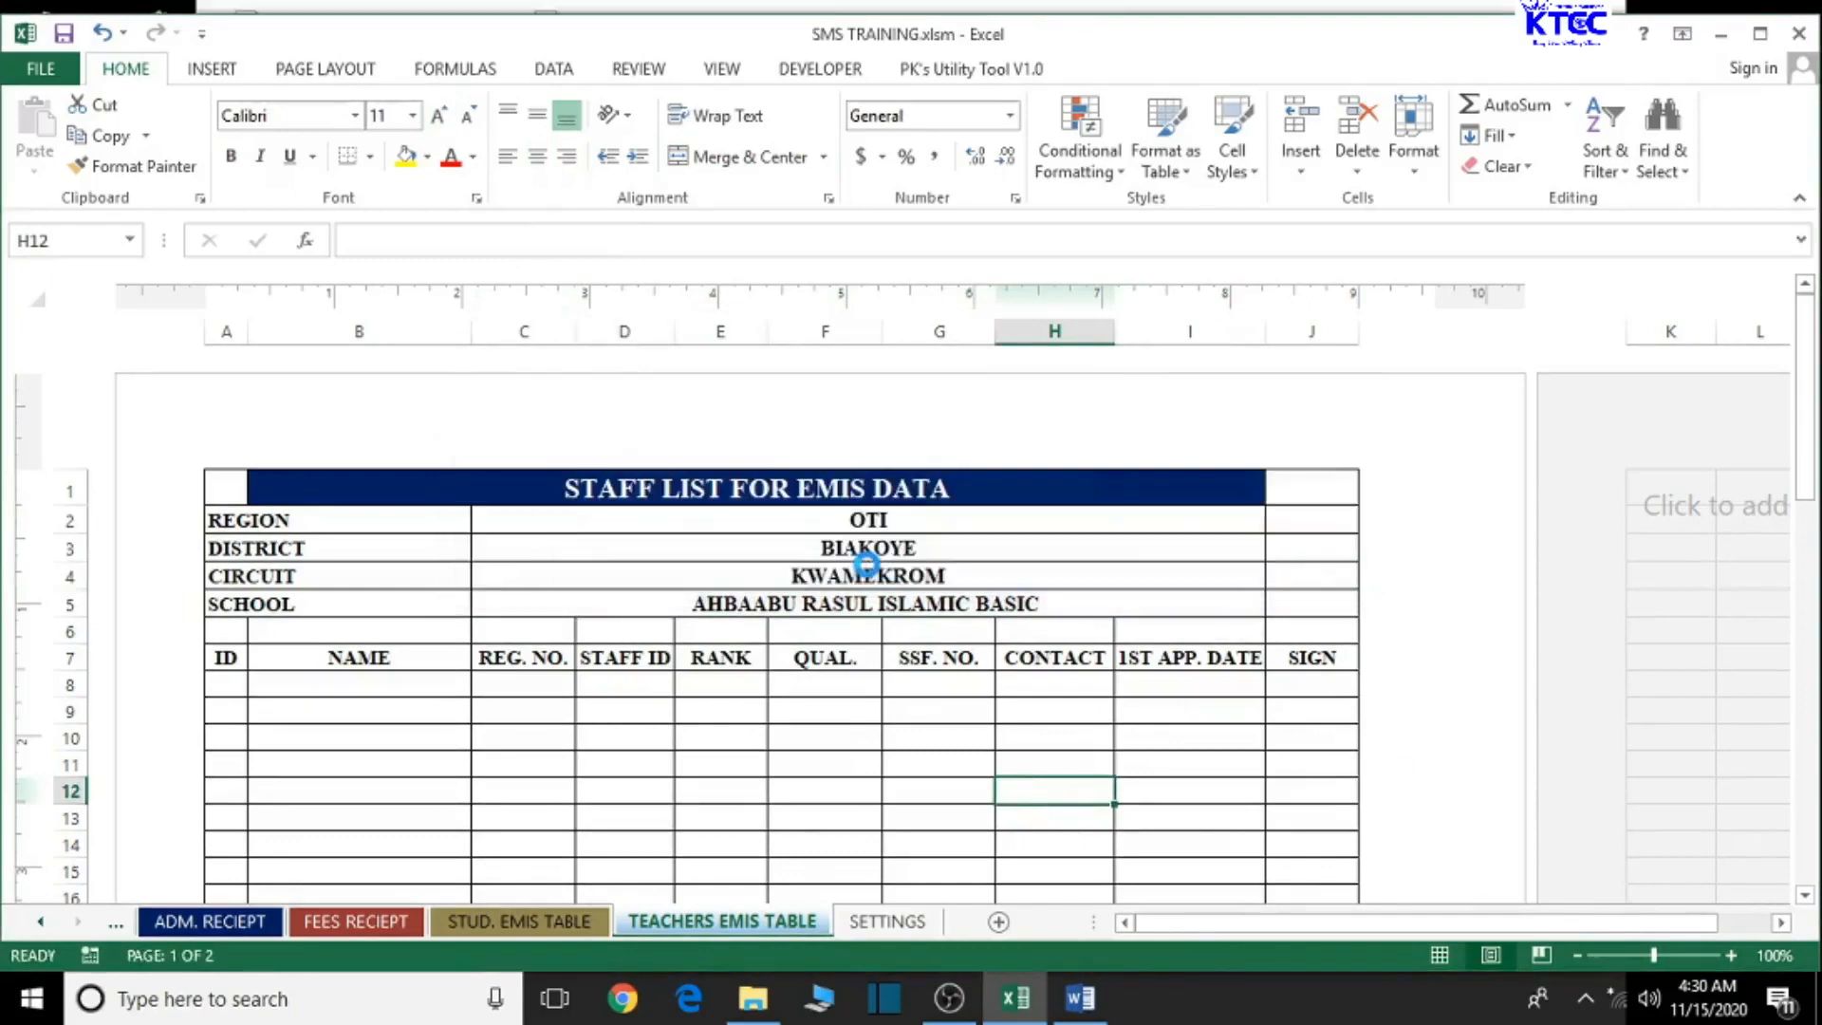
left_click_drag(225, 488, 1297, 851)
scroll(1299, 851, "down", 2)
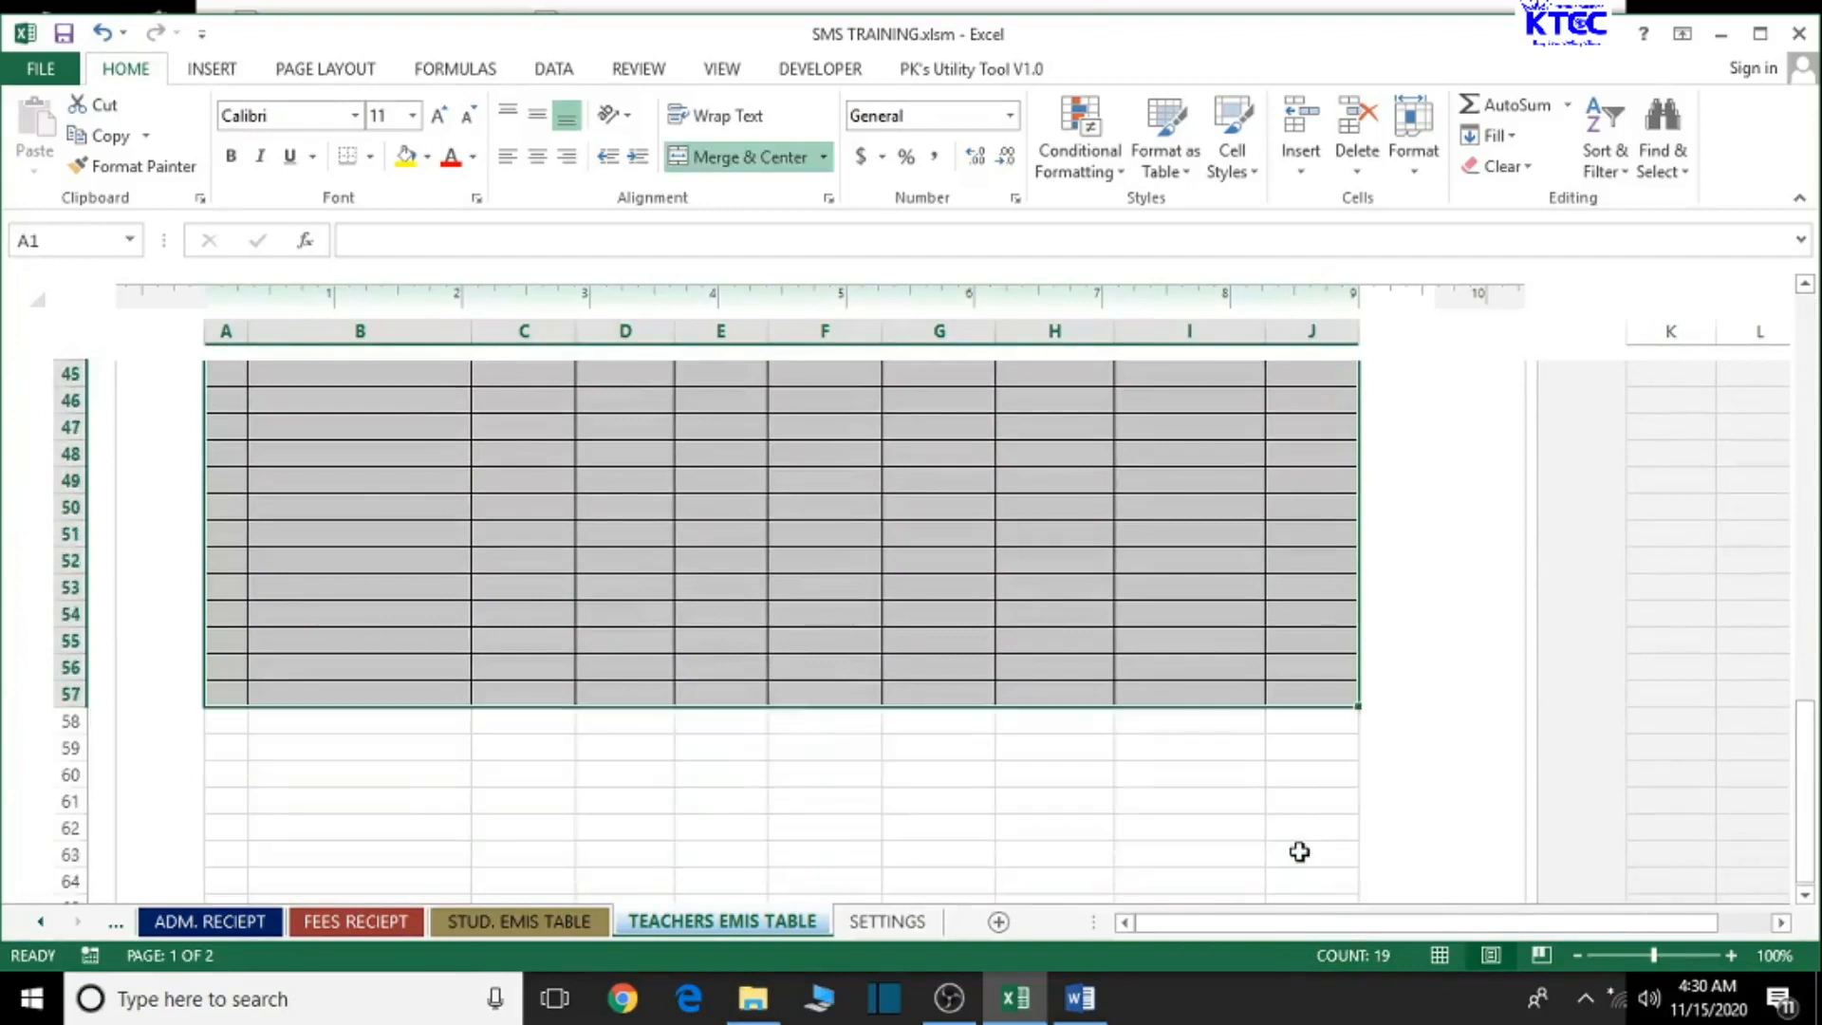
scroll(1219, 654, "up", 2)
- Copy the staff list table and switch to the blank TRS EMIS INFO.docx in Word
key("ctrl+c")
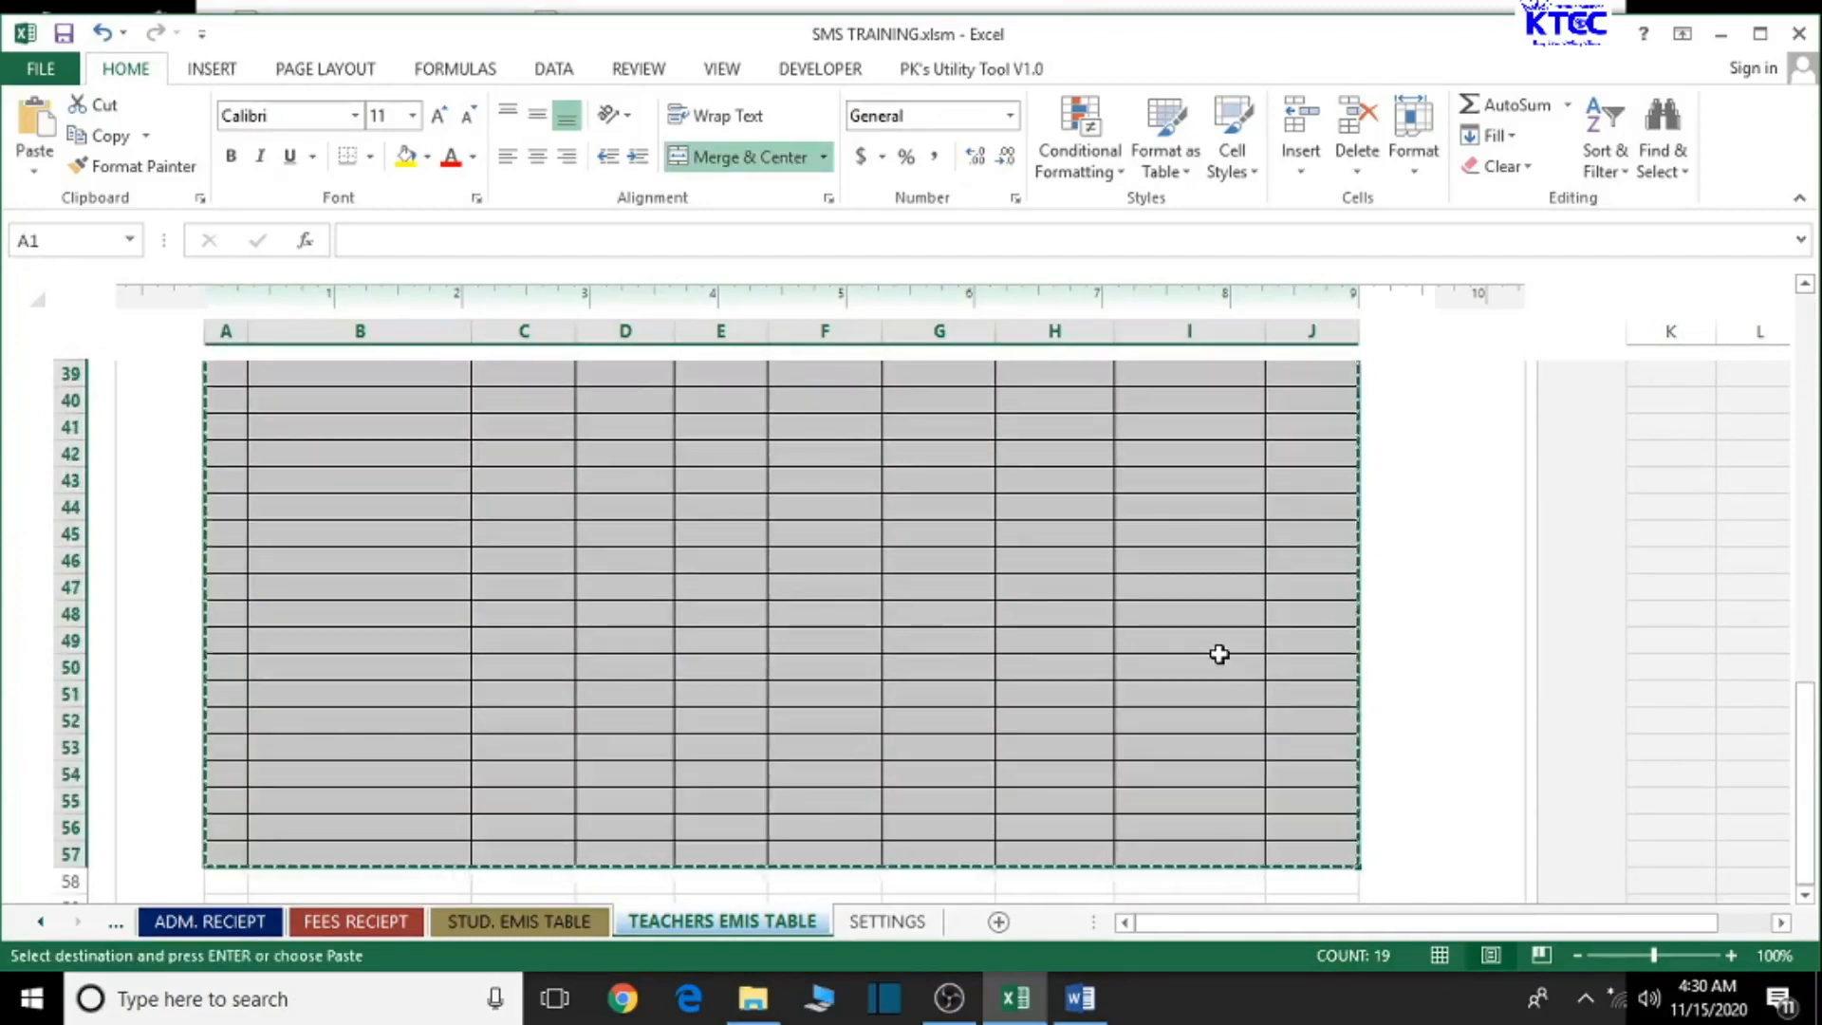
left_click(1722, 35)
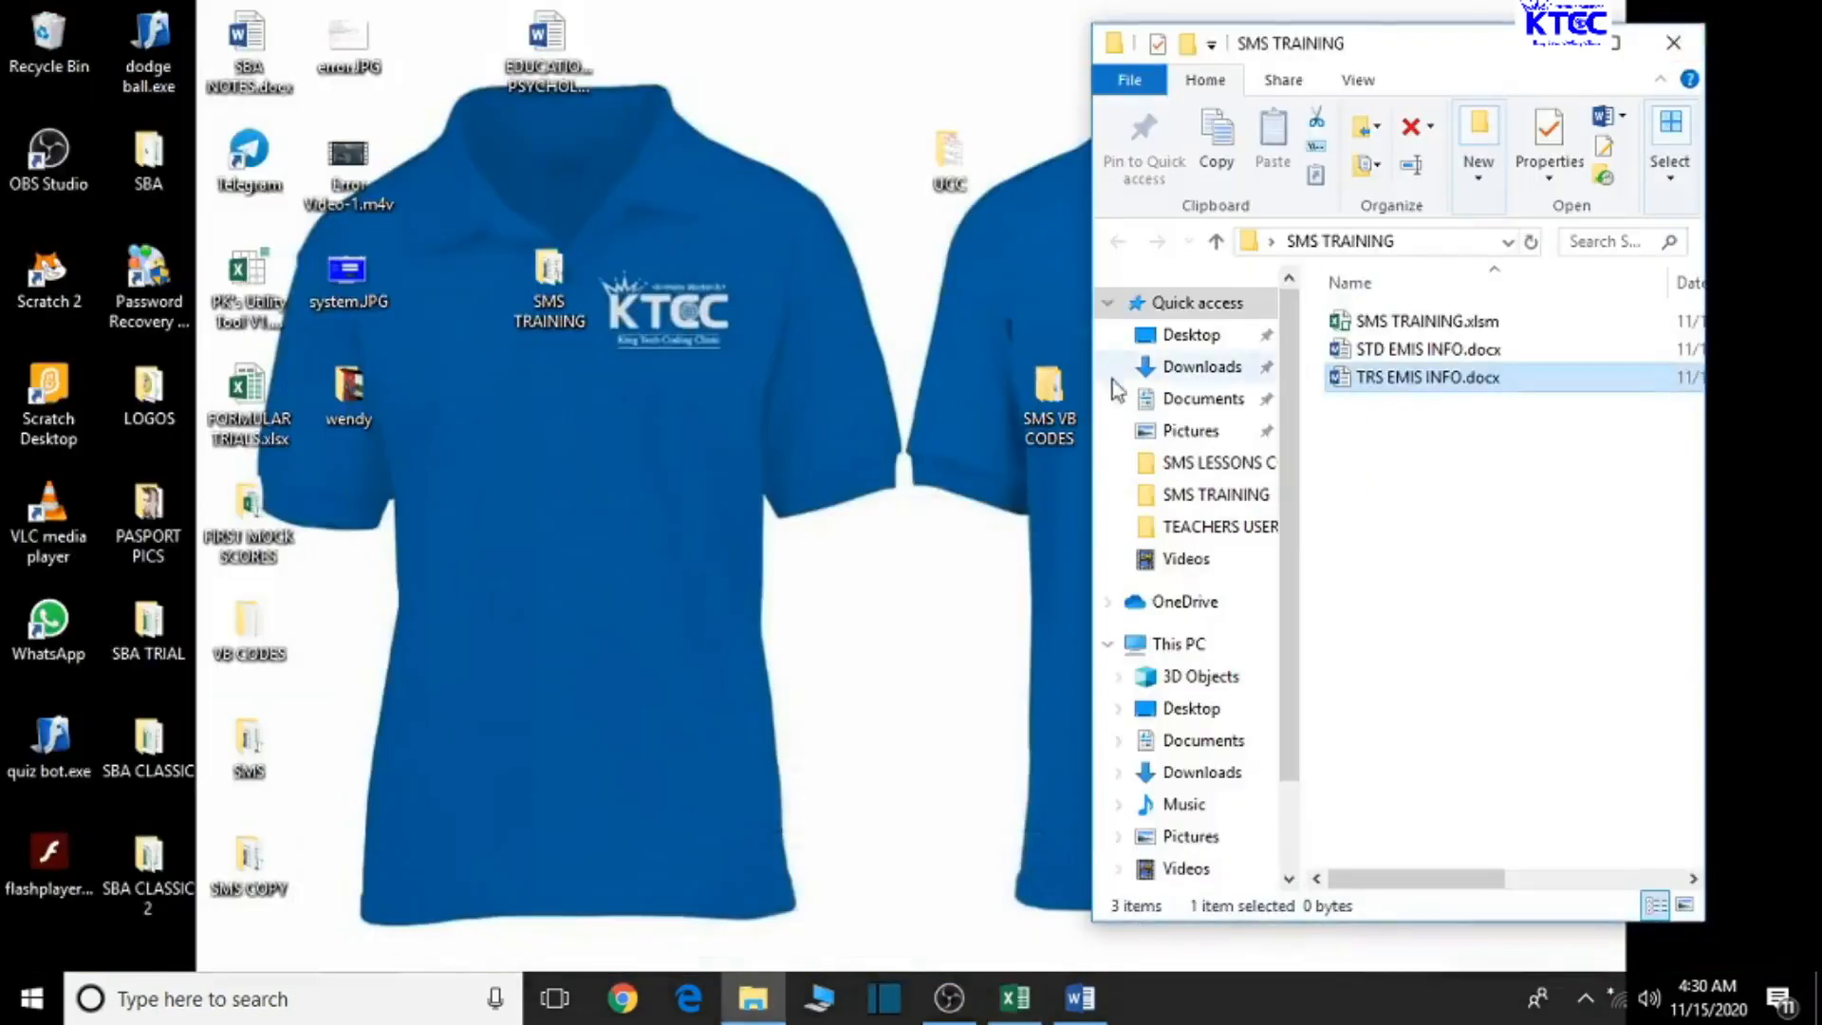
left_click(1085, 1006)
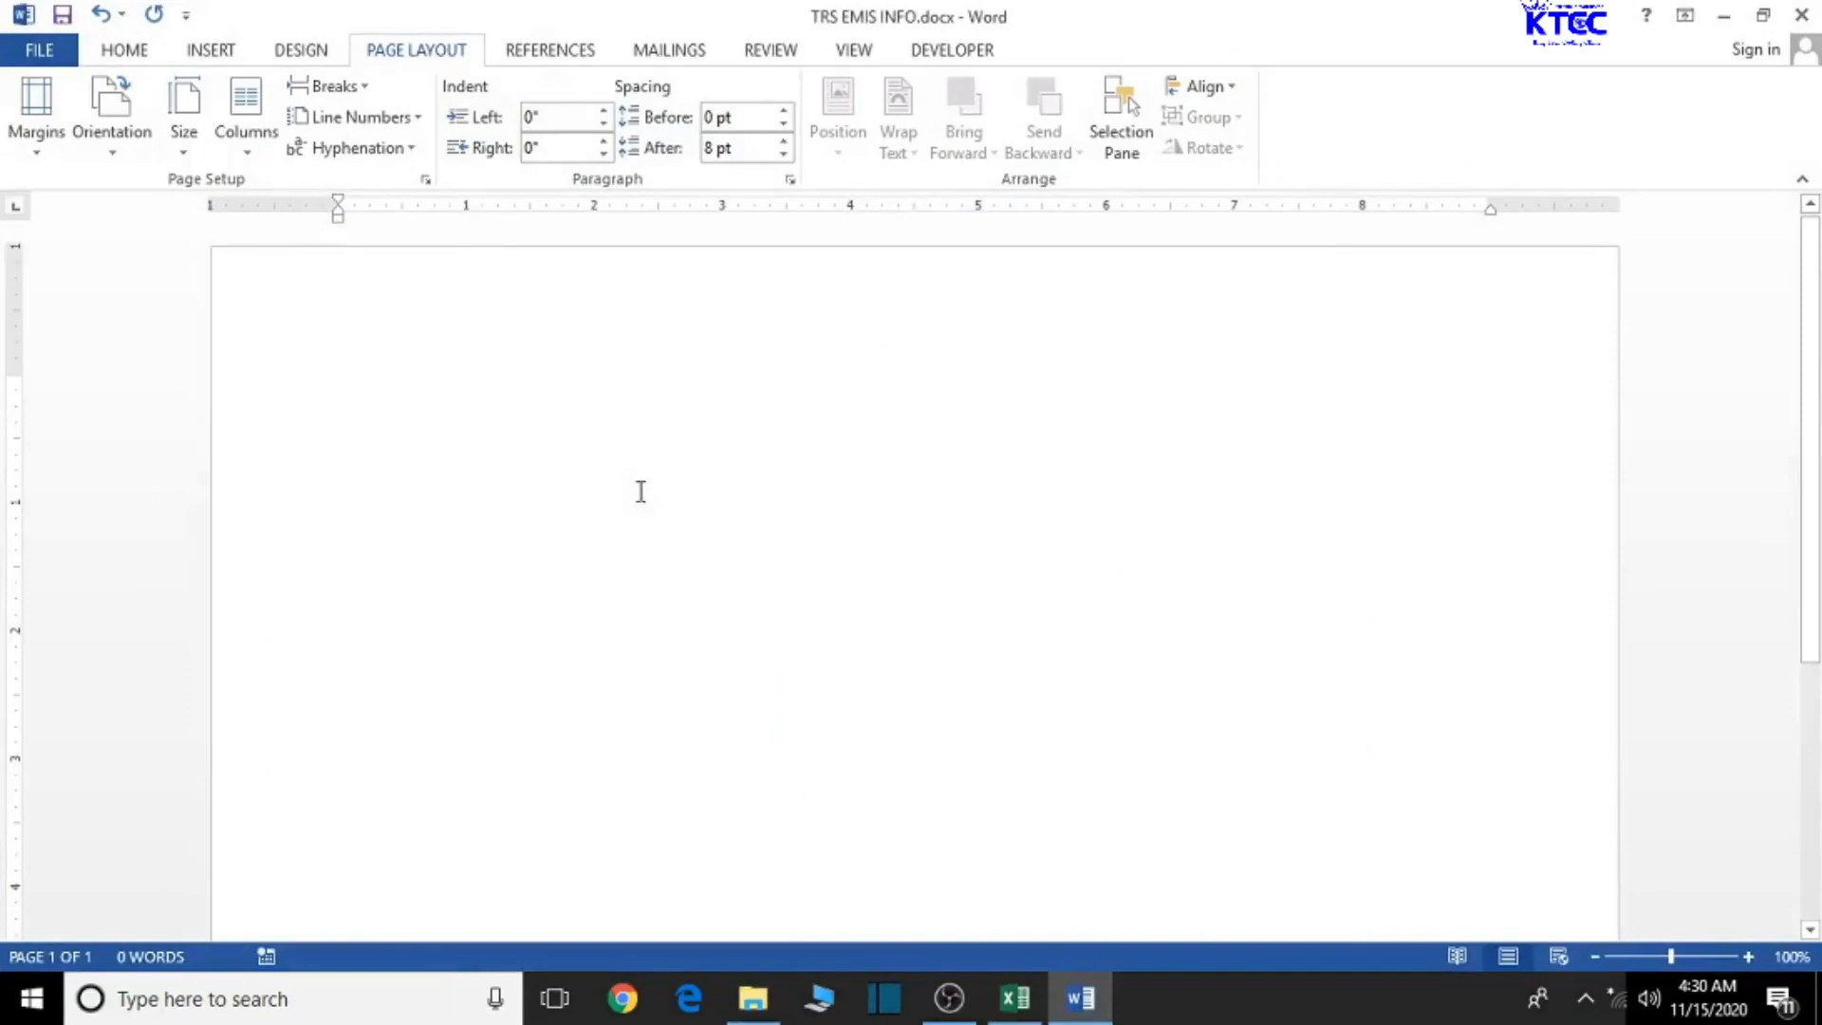
- Paste the staff list table into the document, keep Landscape orientation, then minimize Word
key("ctrl+v")
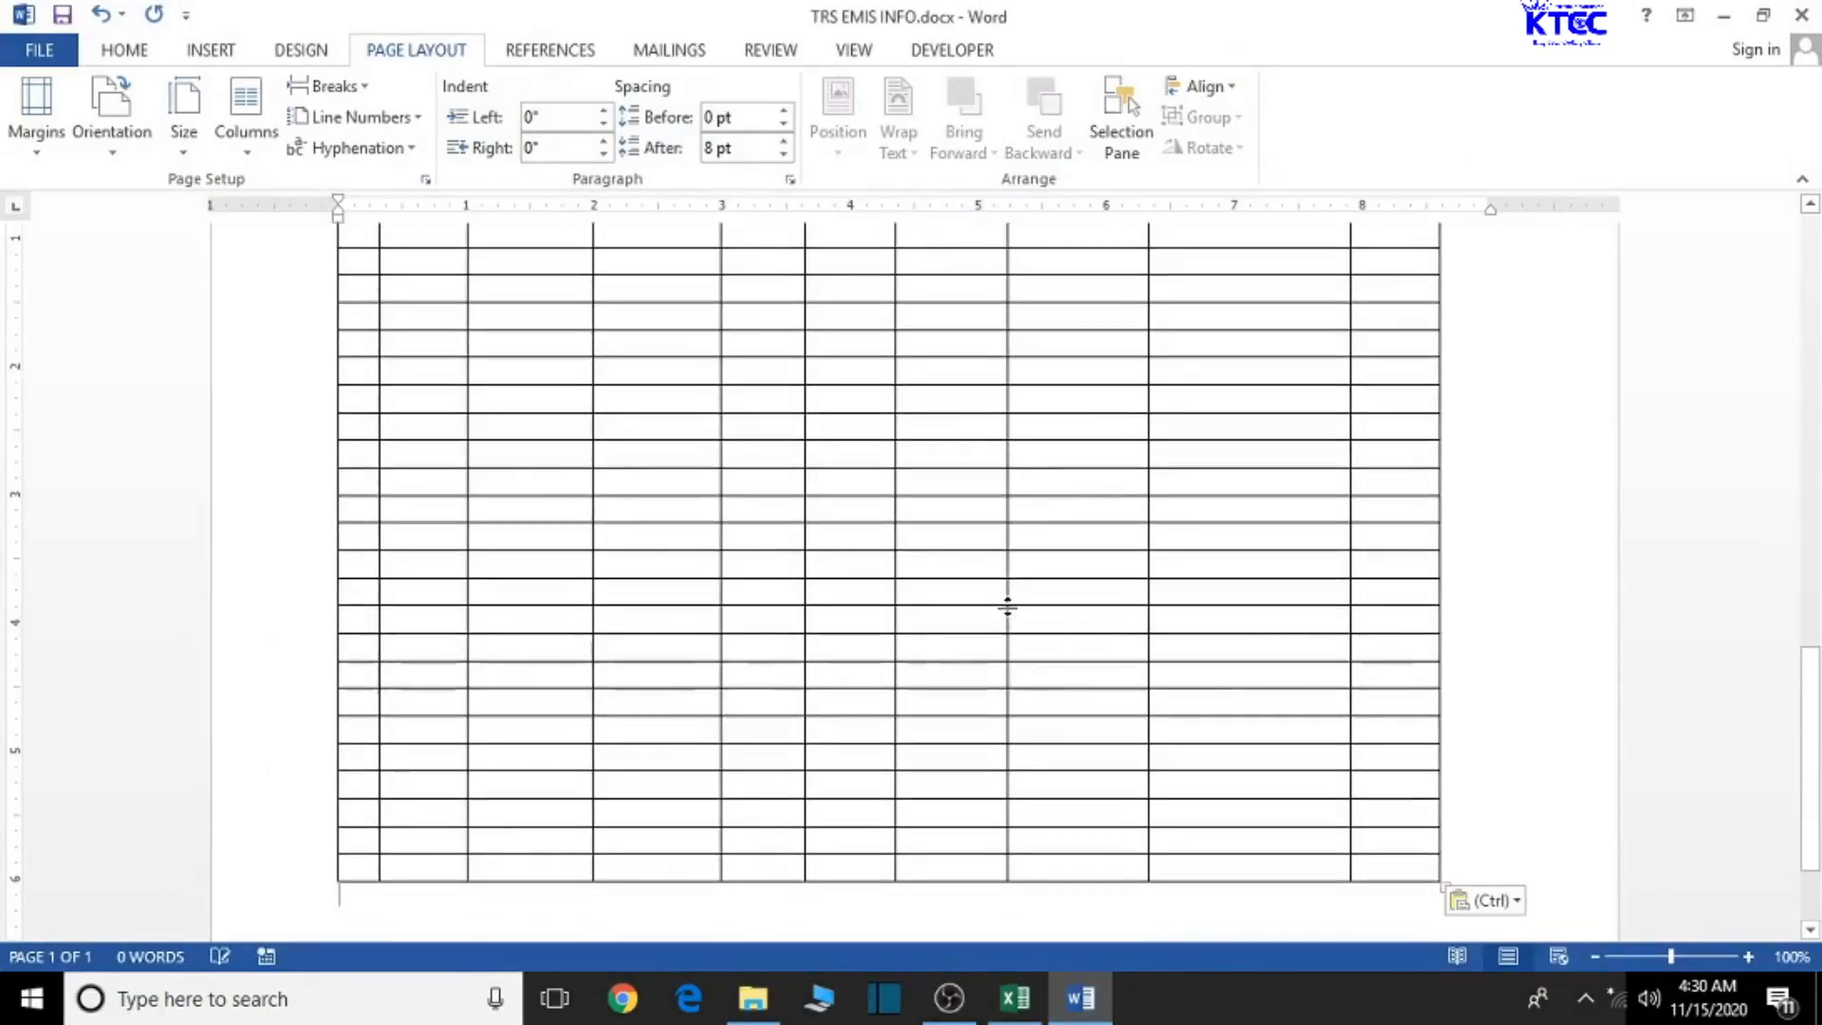
left_click(109, 150)
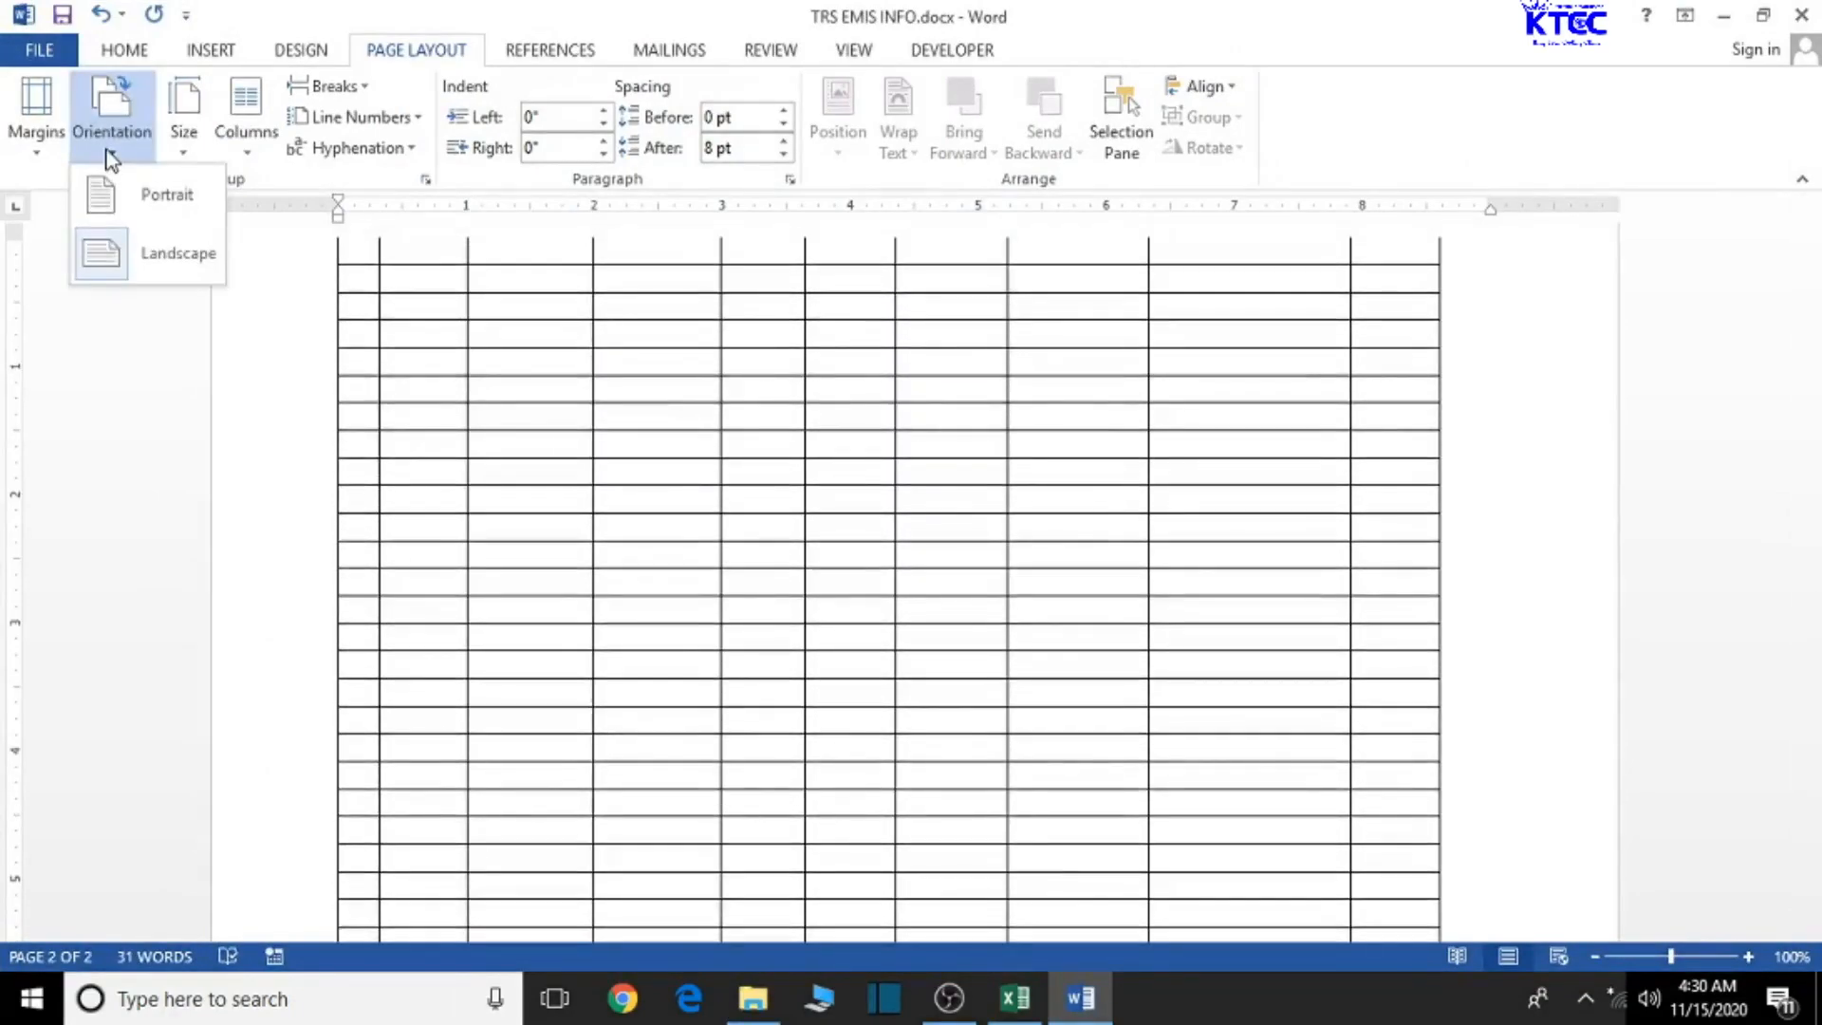
left_click(178, 253)
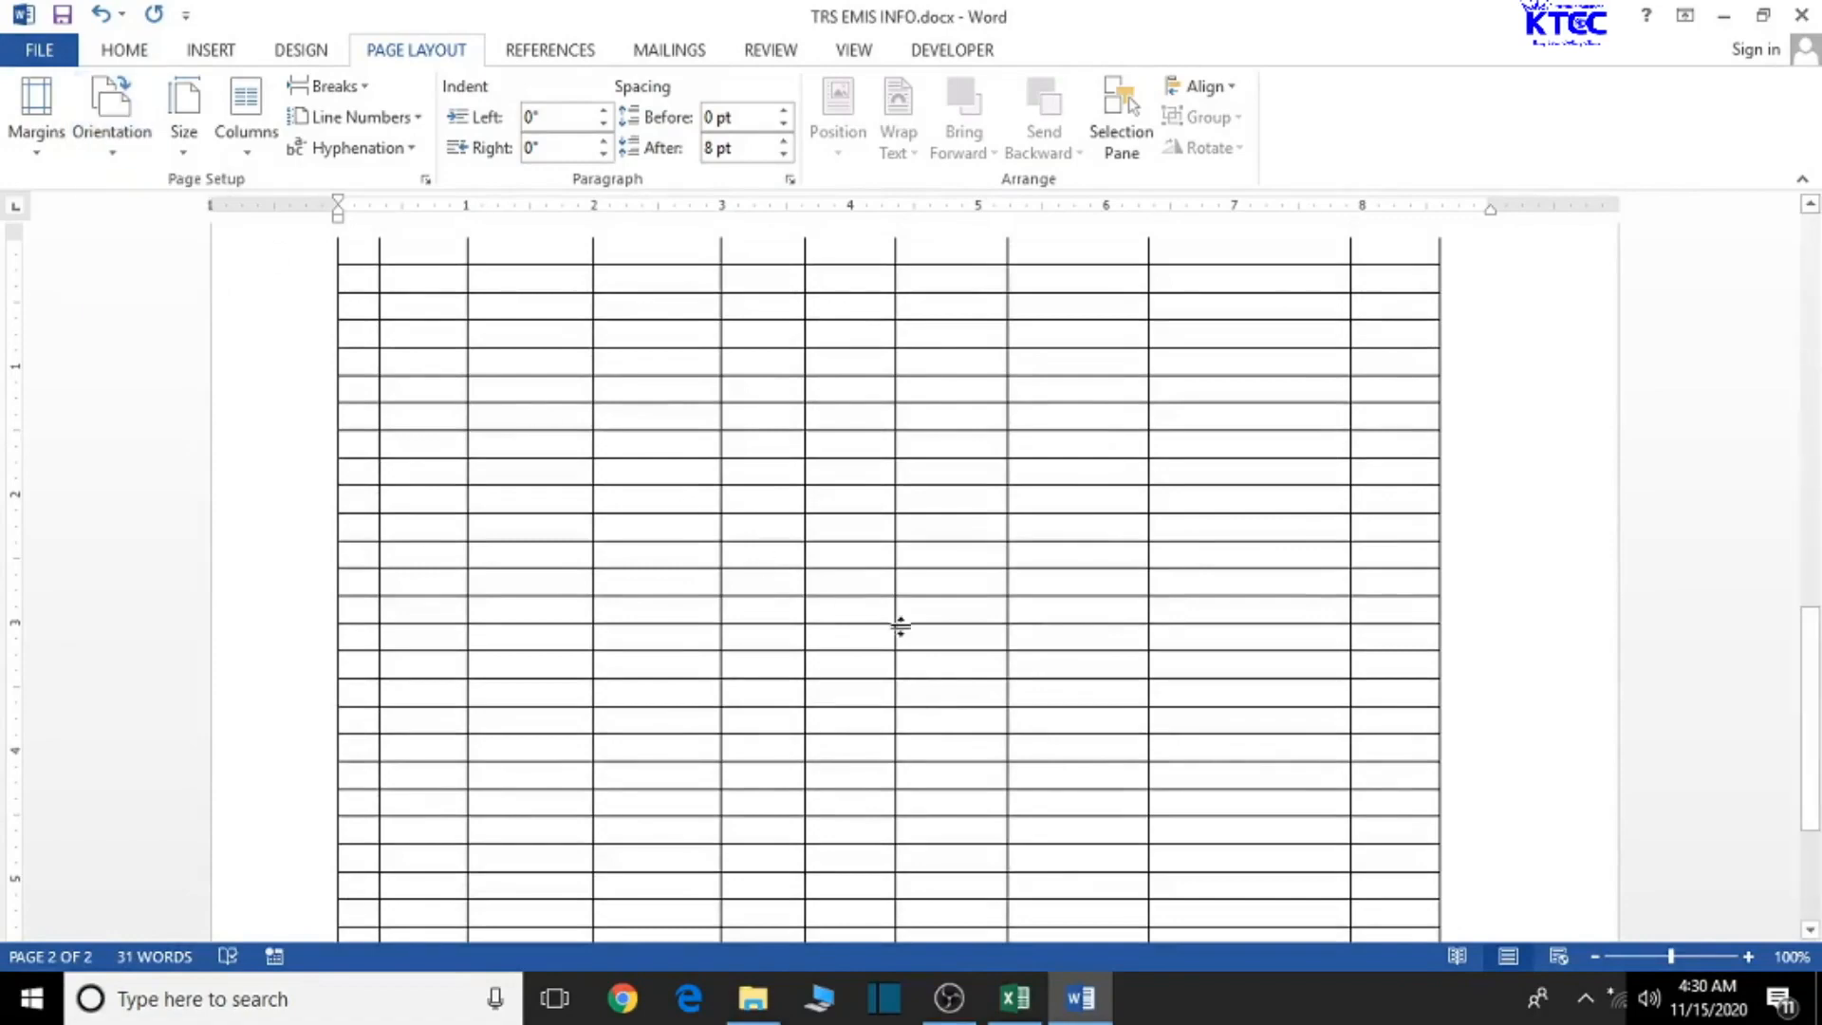
scroll(898, 624, "up", 3)
scroll(896, 630, "up", 10)
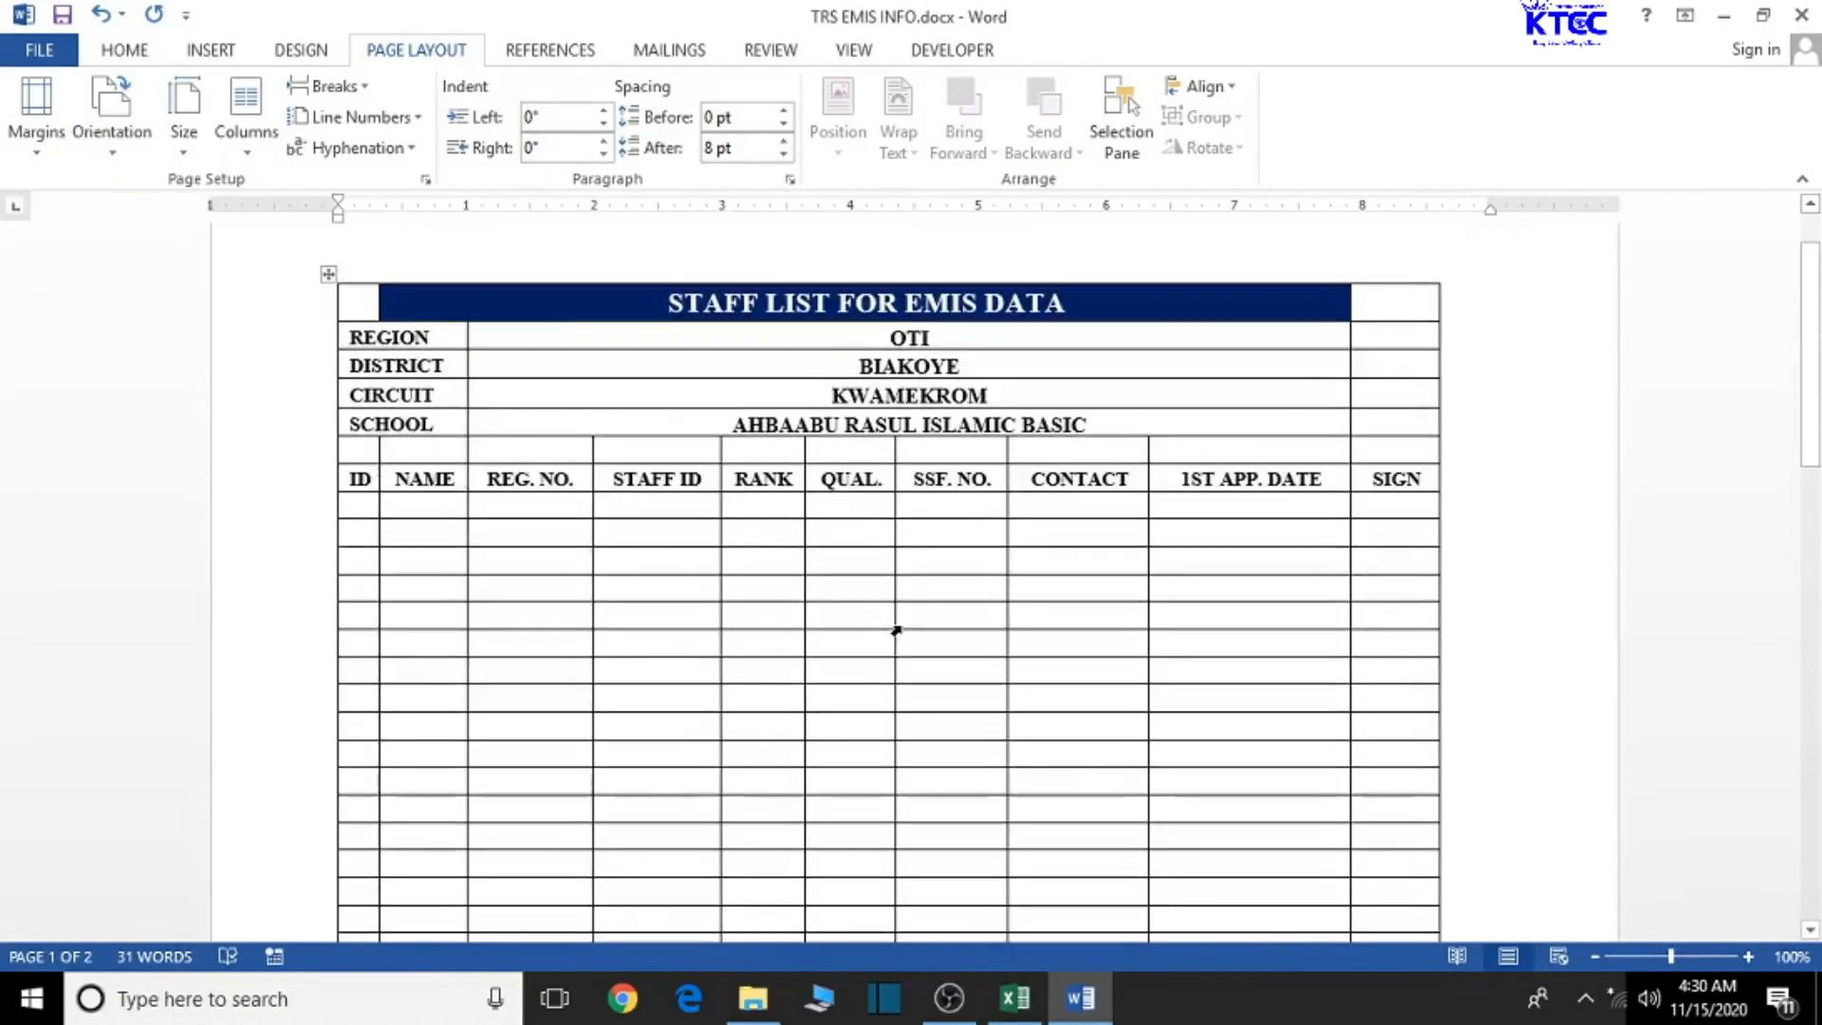
left_click(1724, 17)
- Cancel Excel's pending copy with Esc, close the workbook, and return to TRS EMIS INFO.docx
left_click(1014, 997)
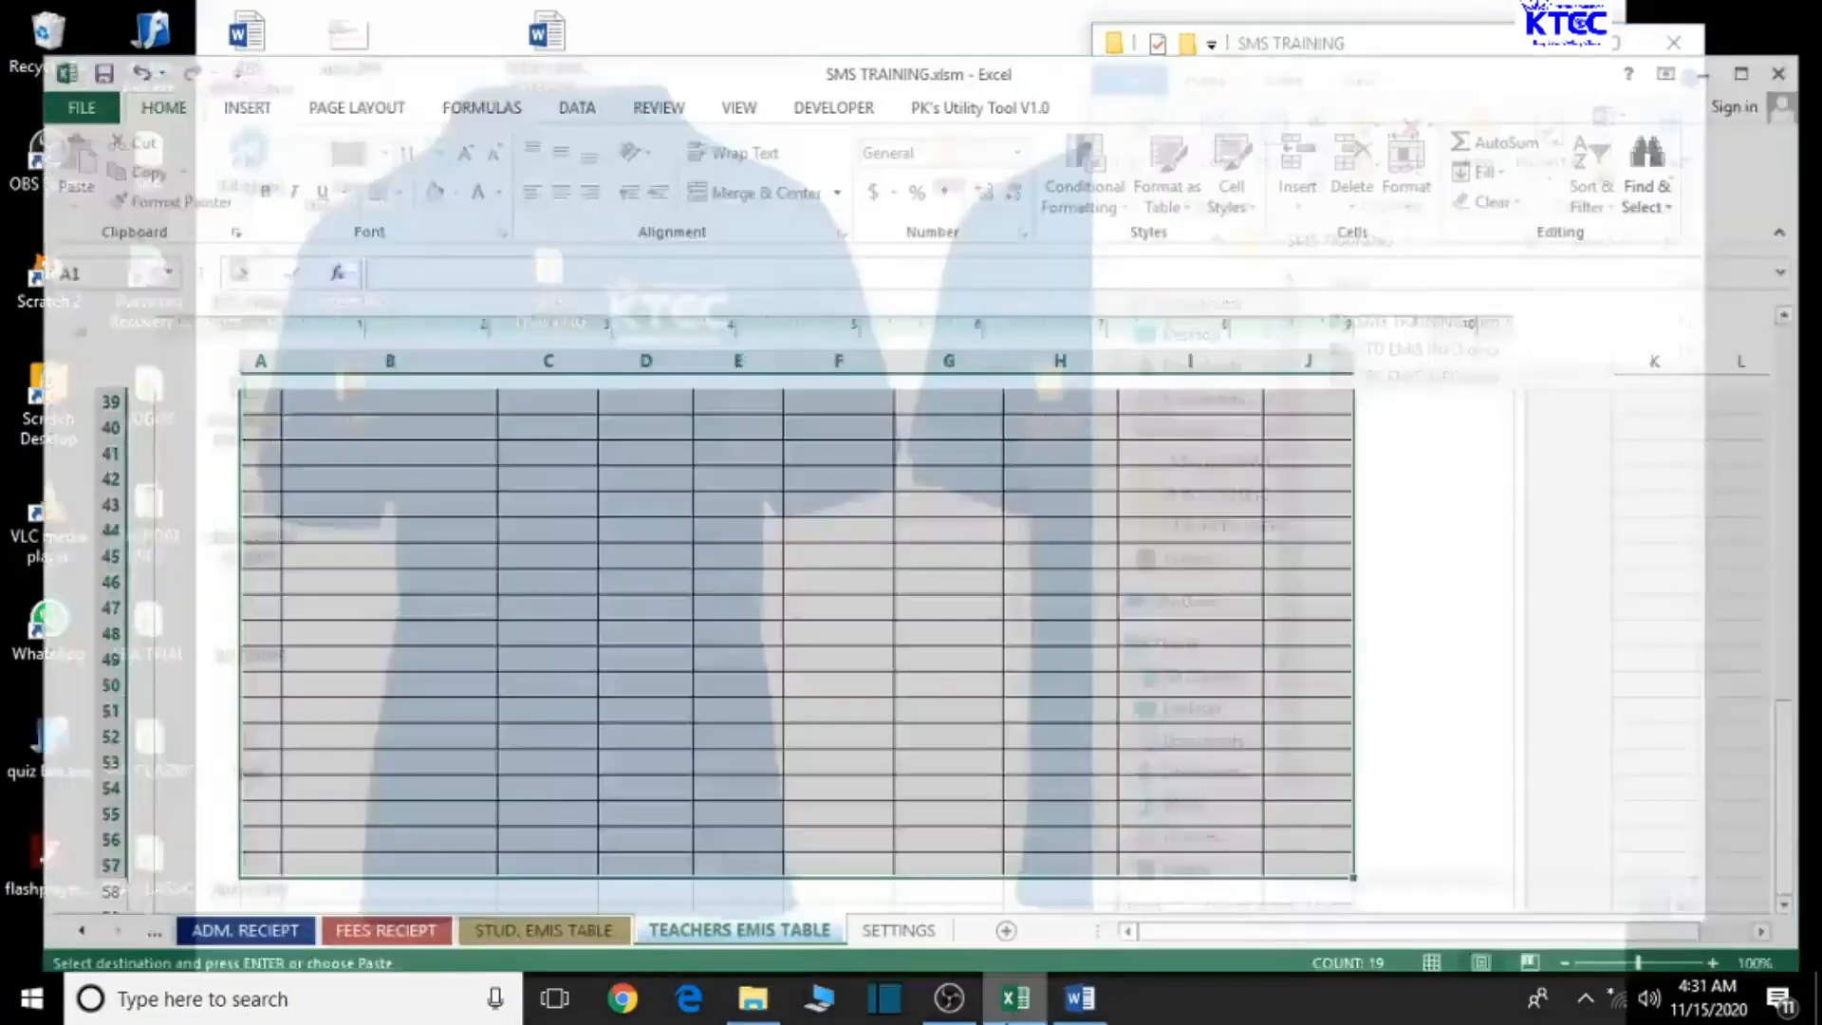
left_click(839, 539)
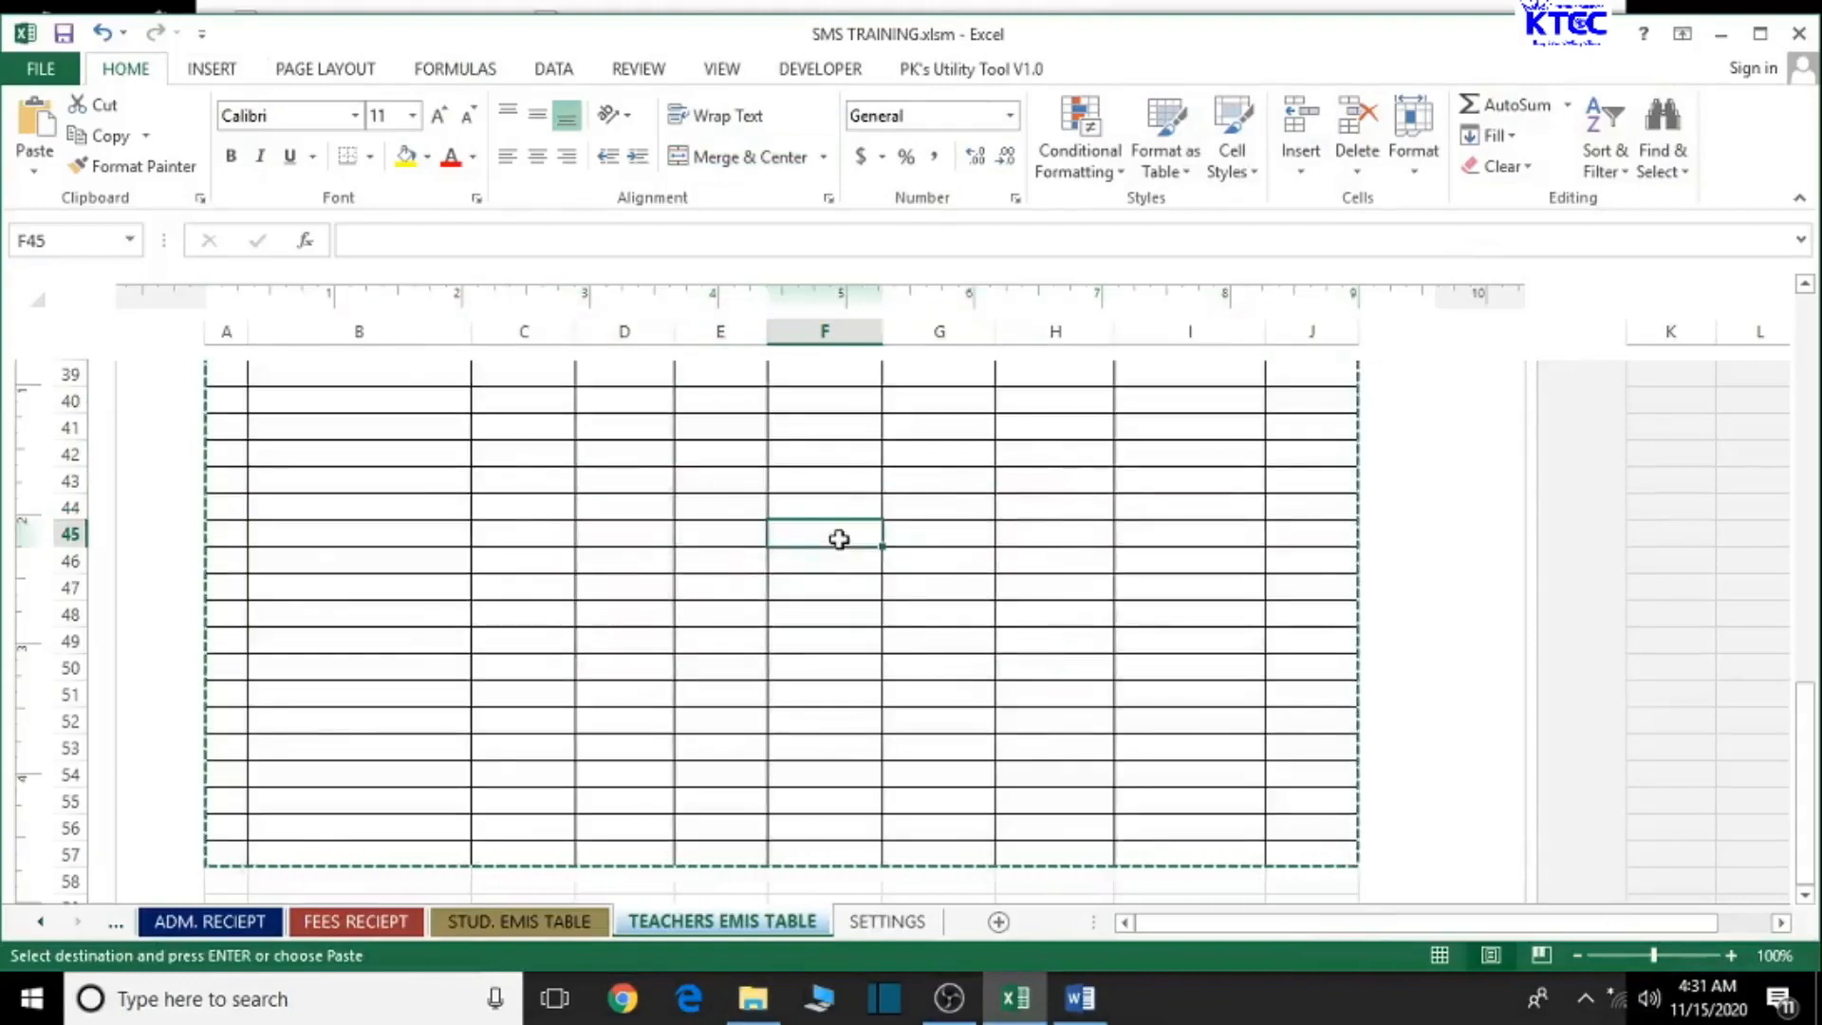
key("Escape")
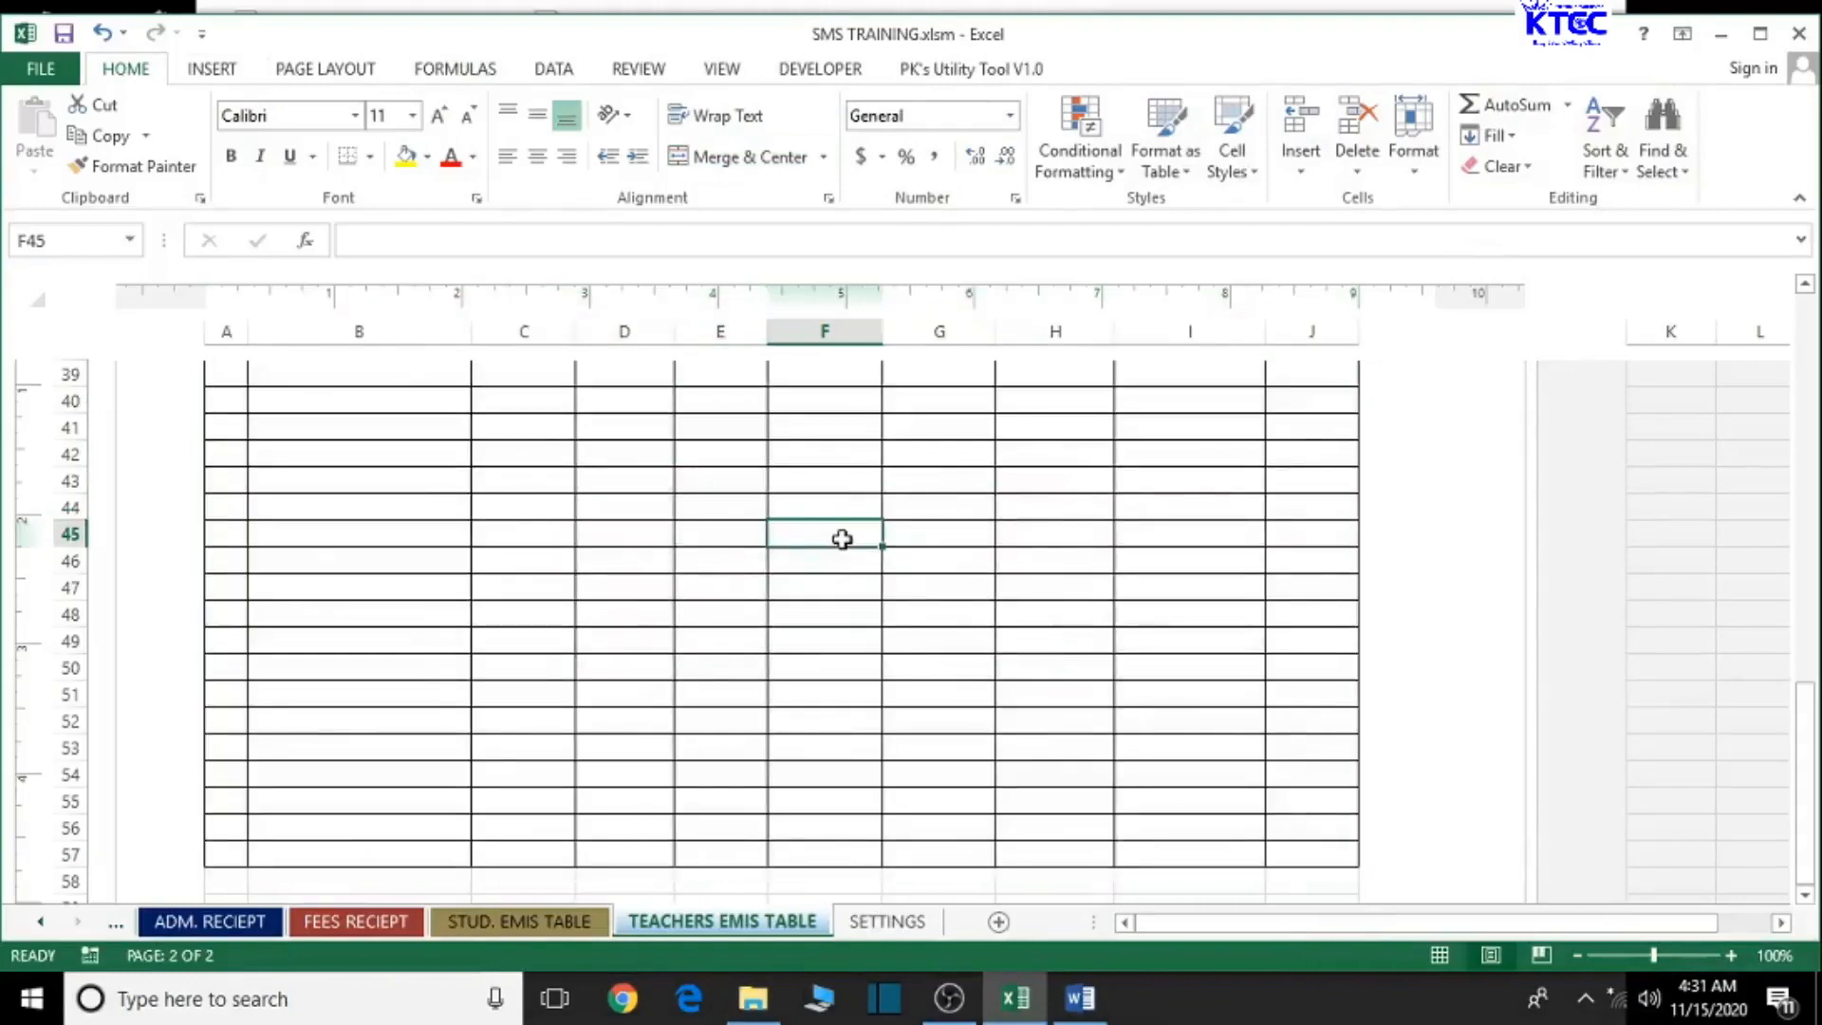
left_click(1797, 34)
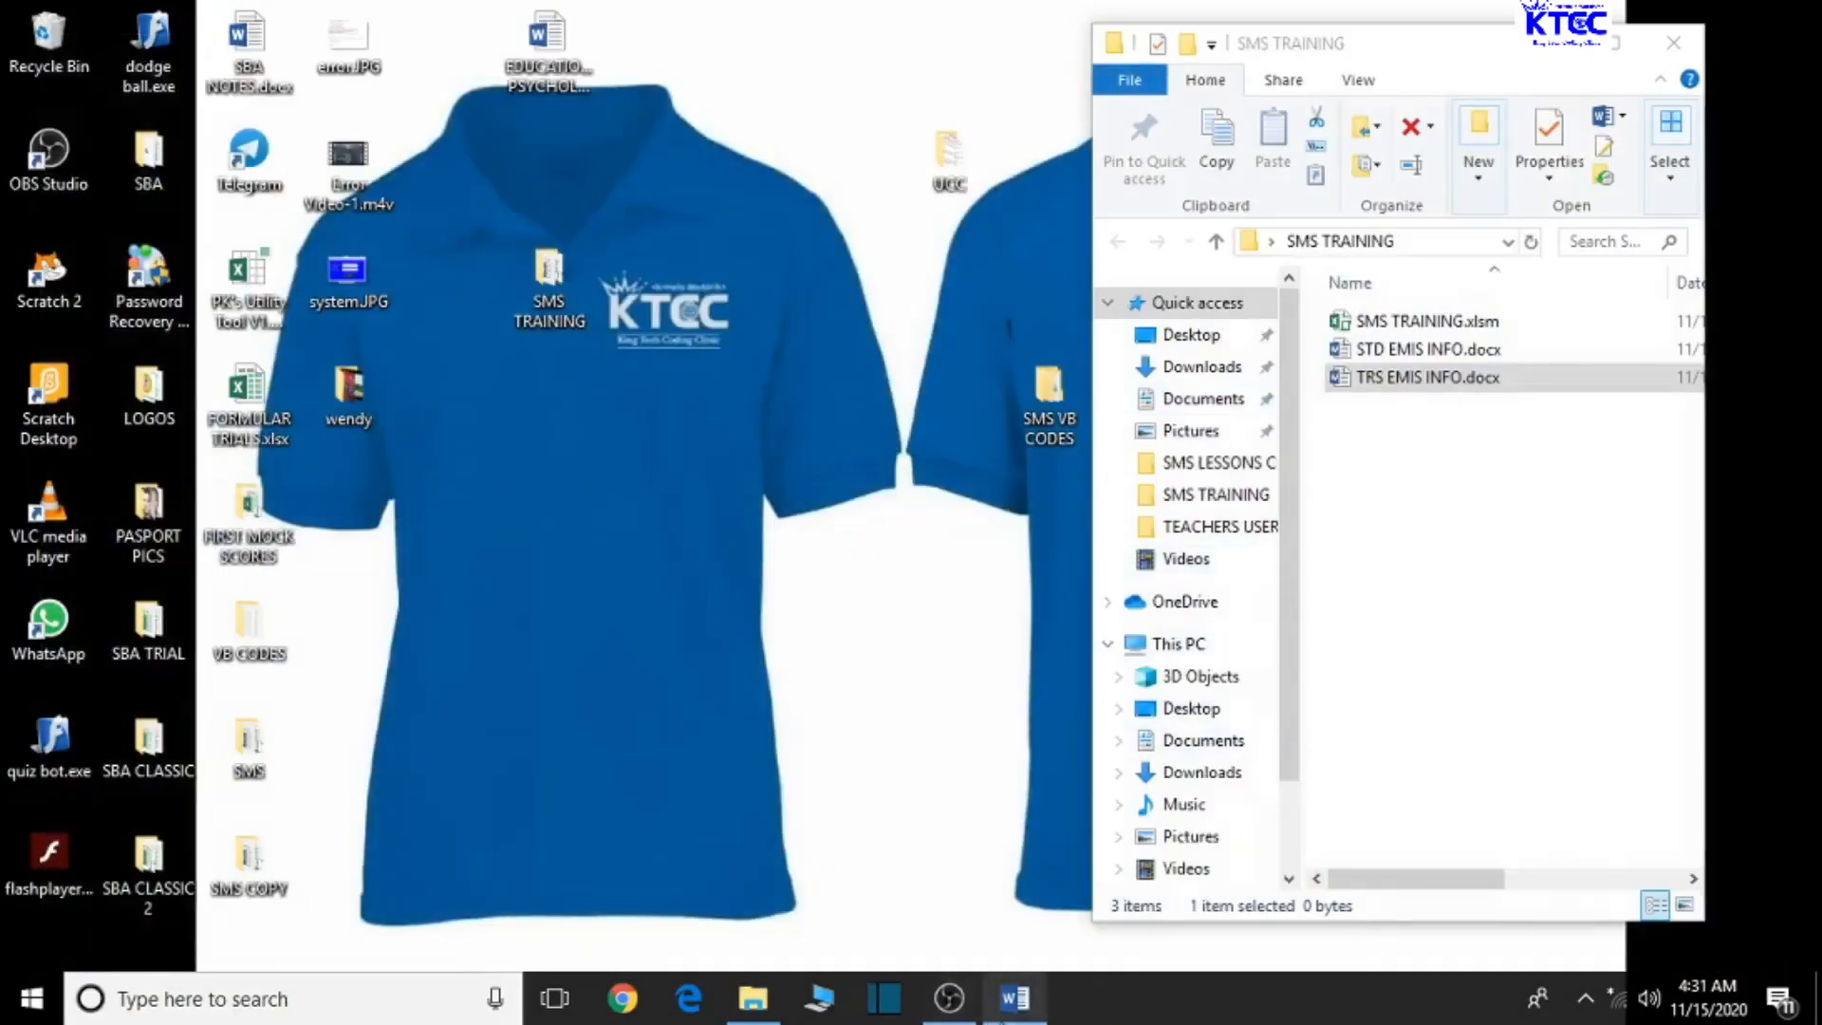
left_click(1013, 998)
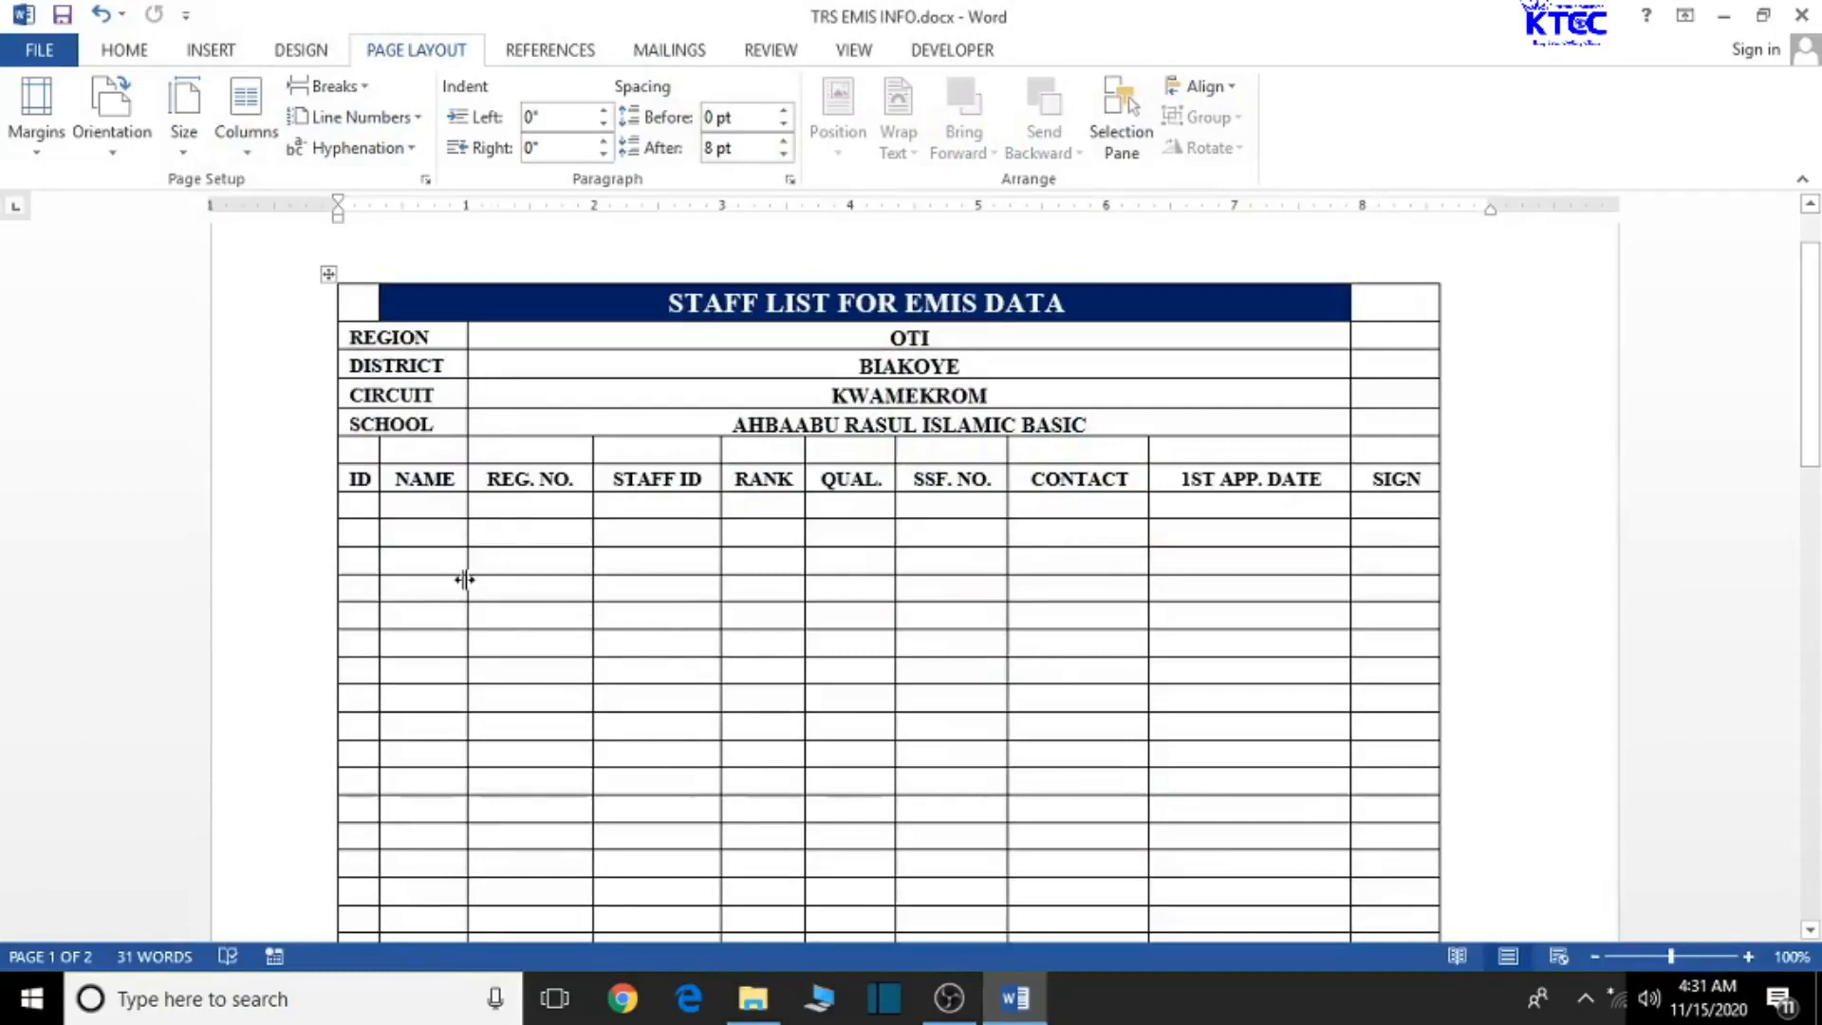
- Widen the NAME, REG. NO. and STAFF ID columns so REG. NO., STAFF ID and RANK fit one line
left_click_drag(464, 580, 570, 589)
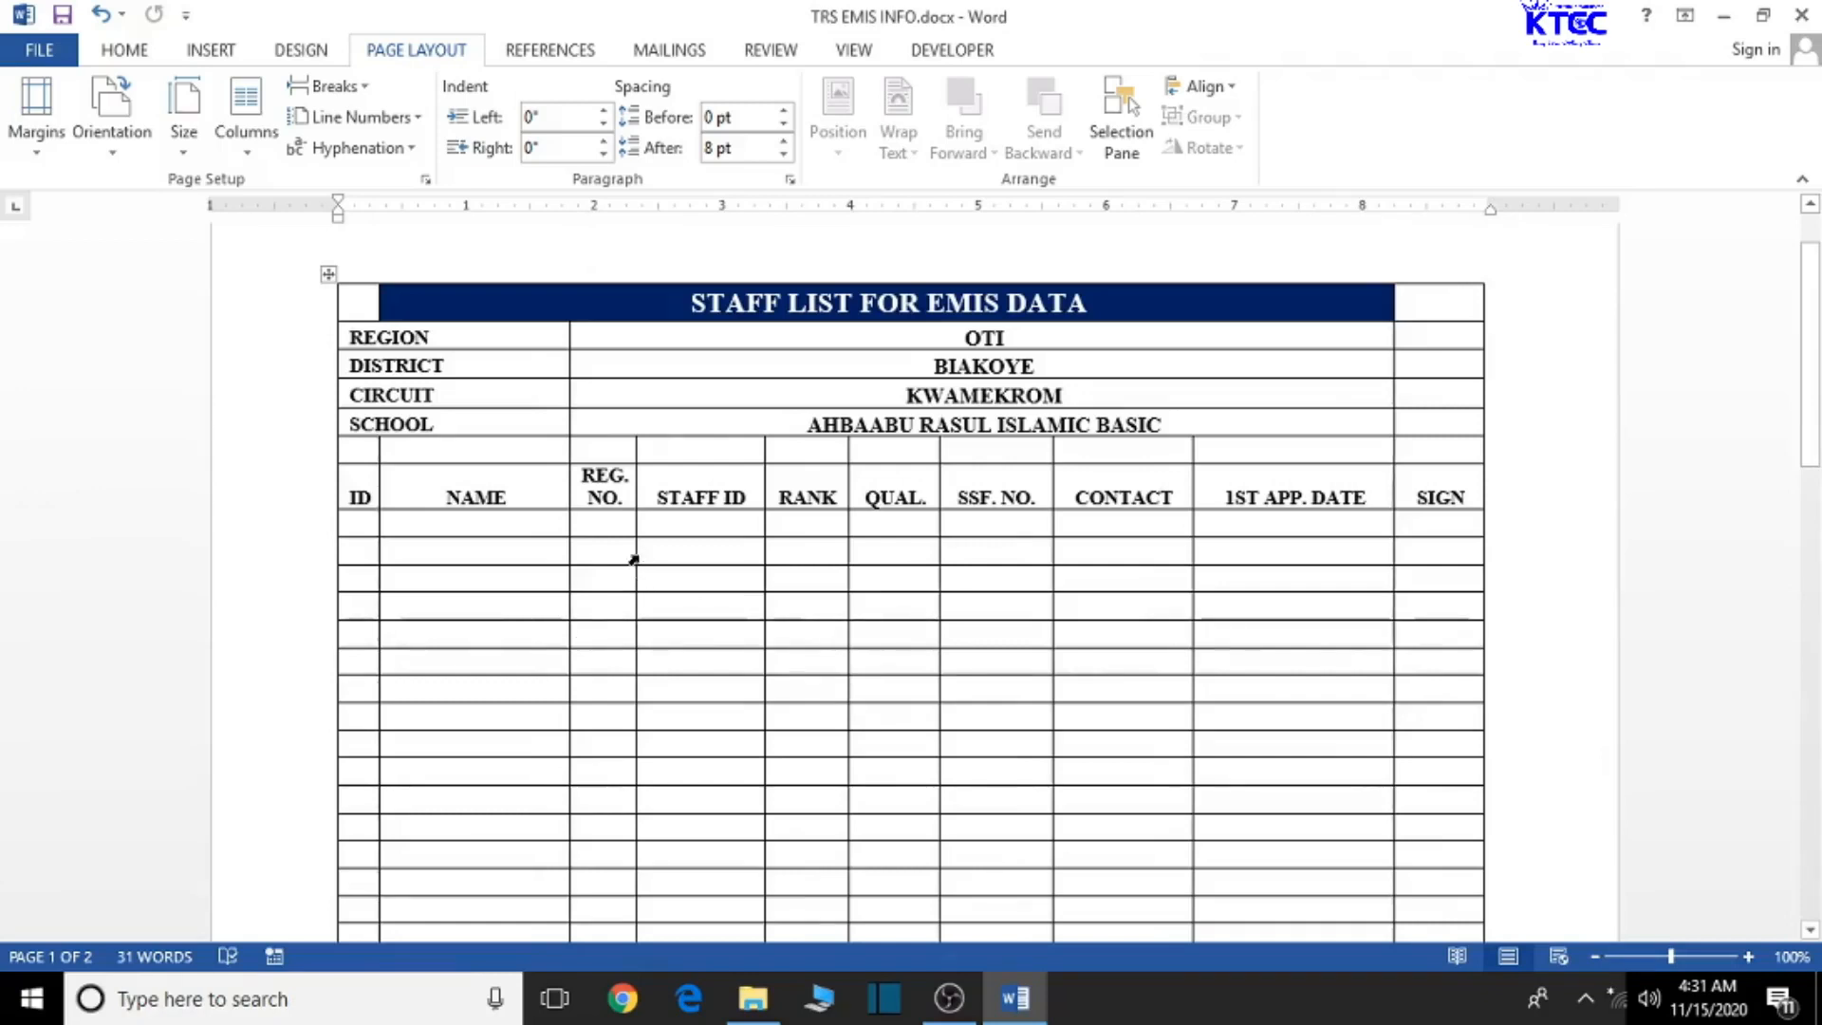
left_click_drag(634, 560, 681, 574)
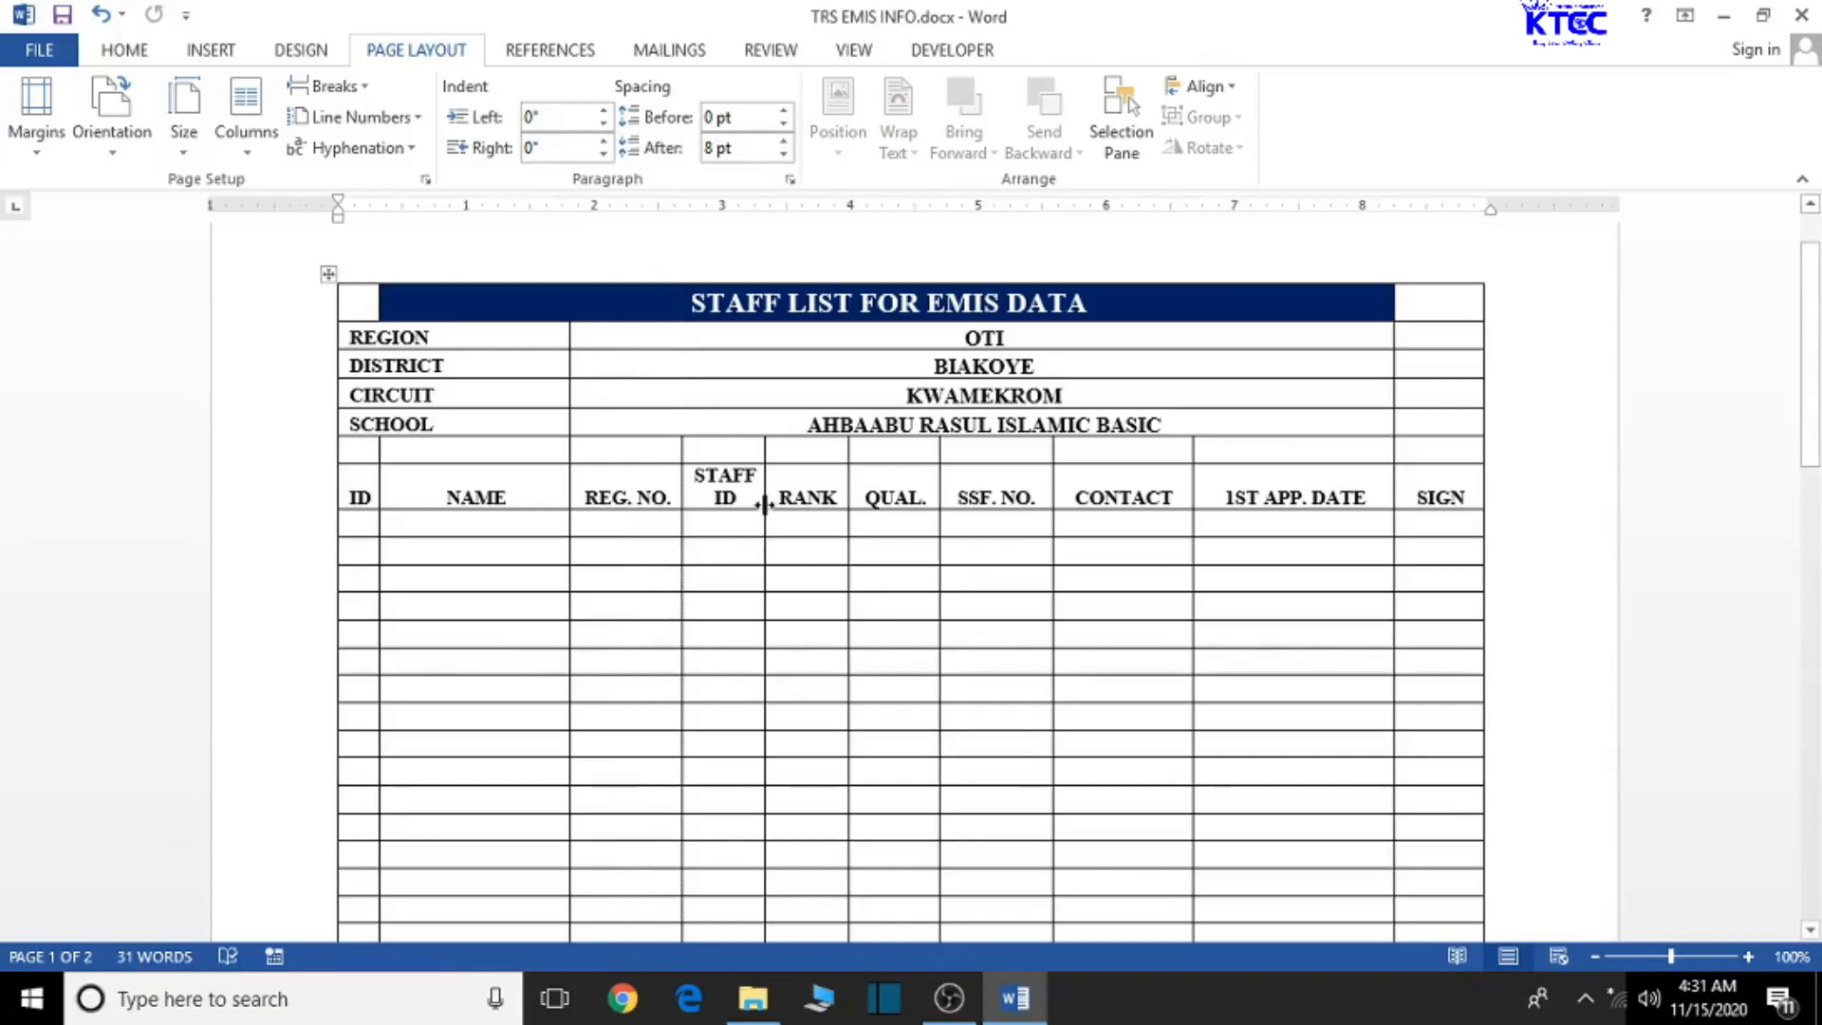
left_click_drag(764, 497, 879, 495)
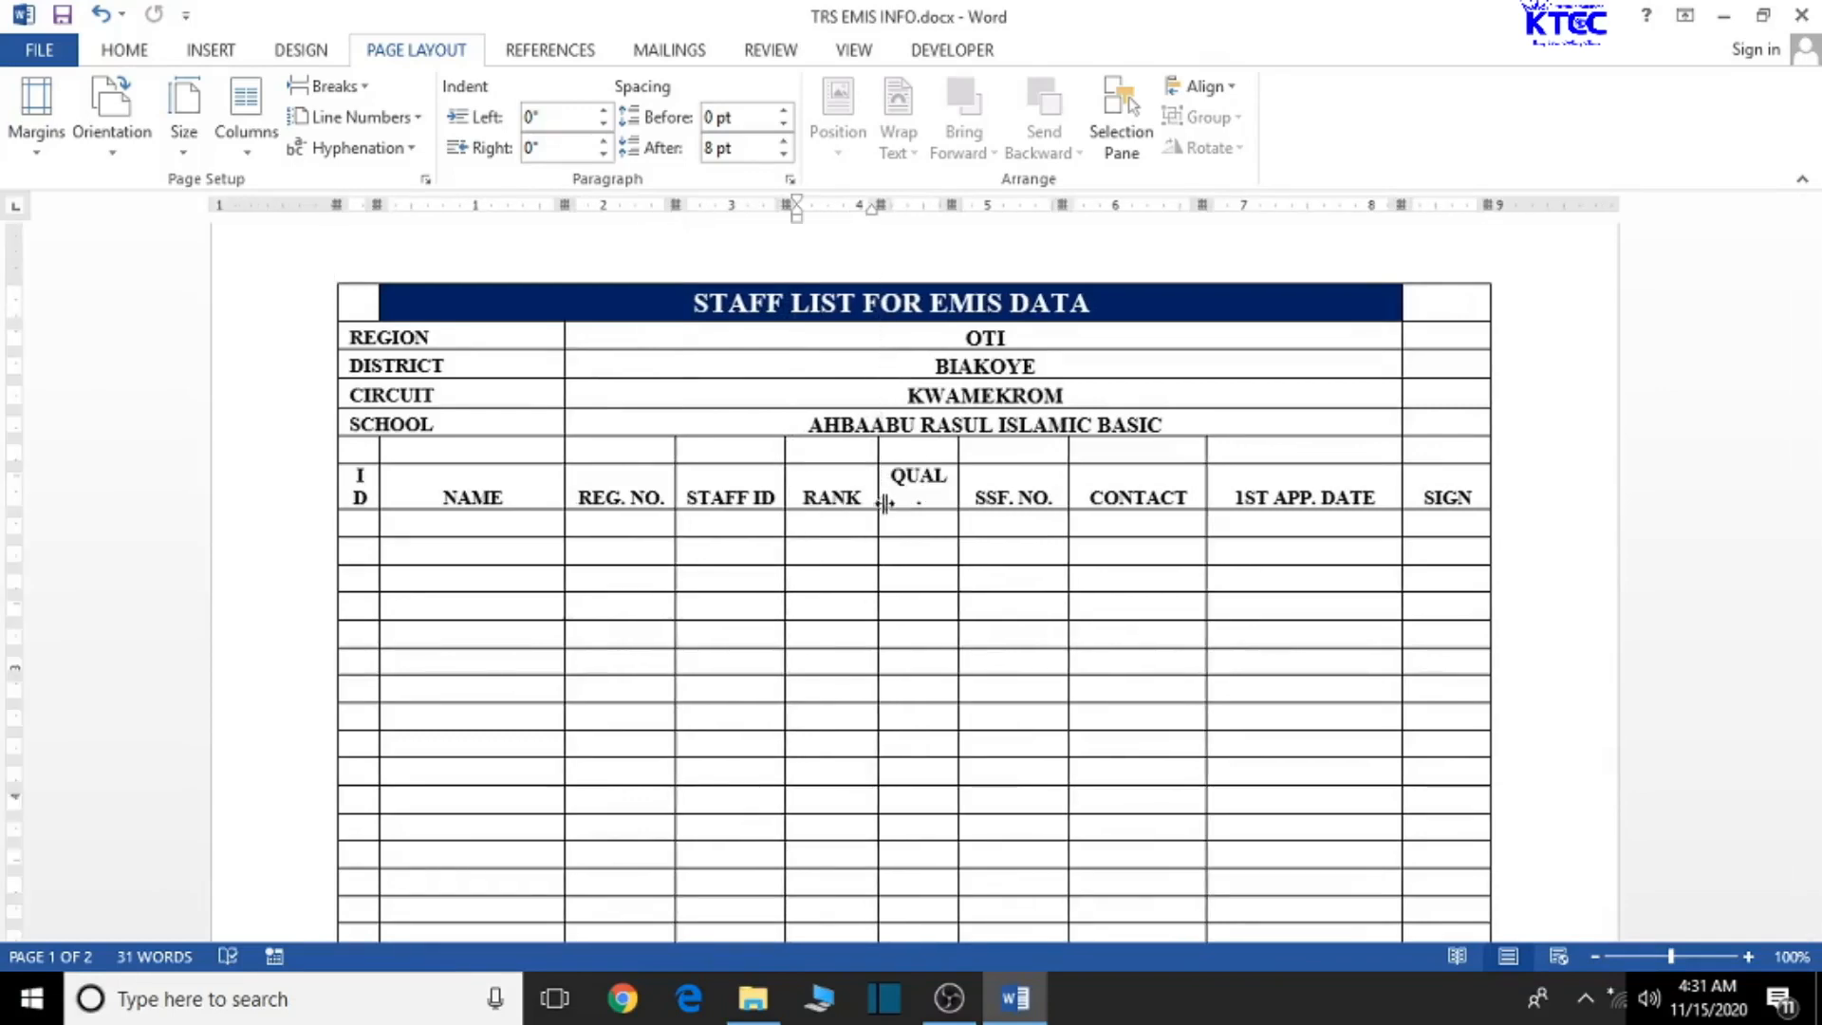
- Widen the QUAL. and CONTACT header columns so their headings fit on one line
left_click(964, 495)
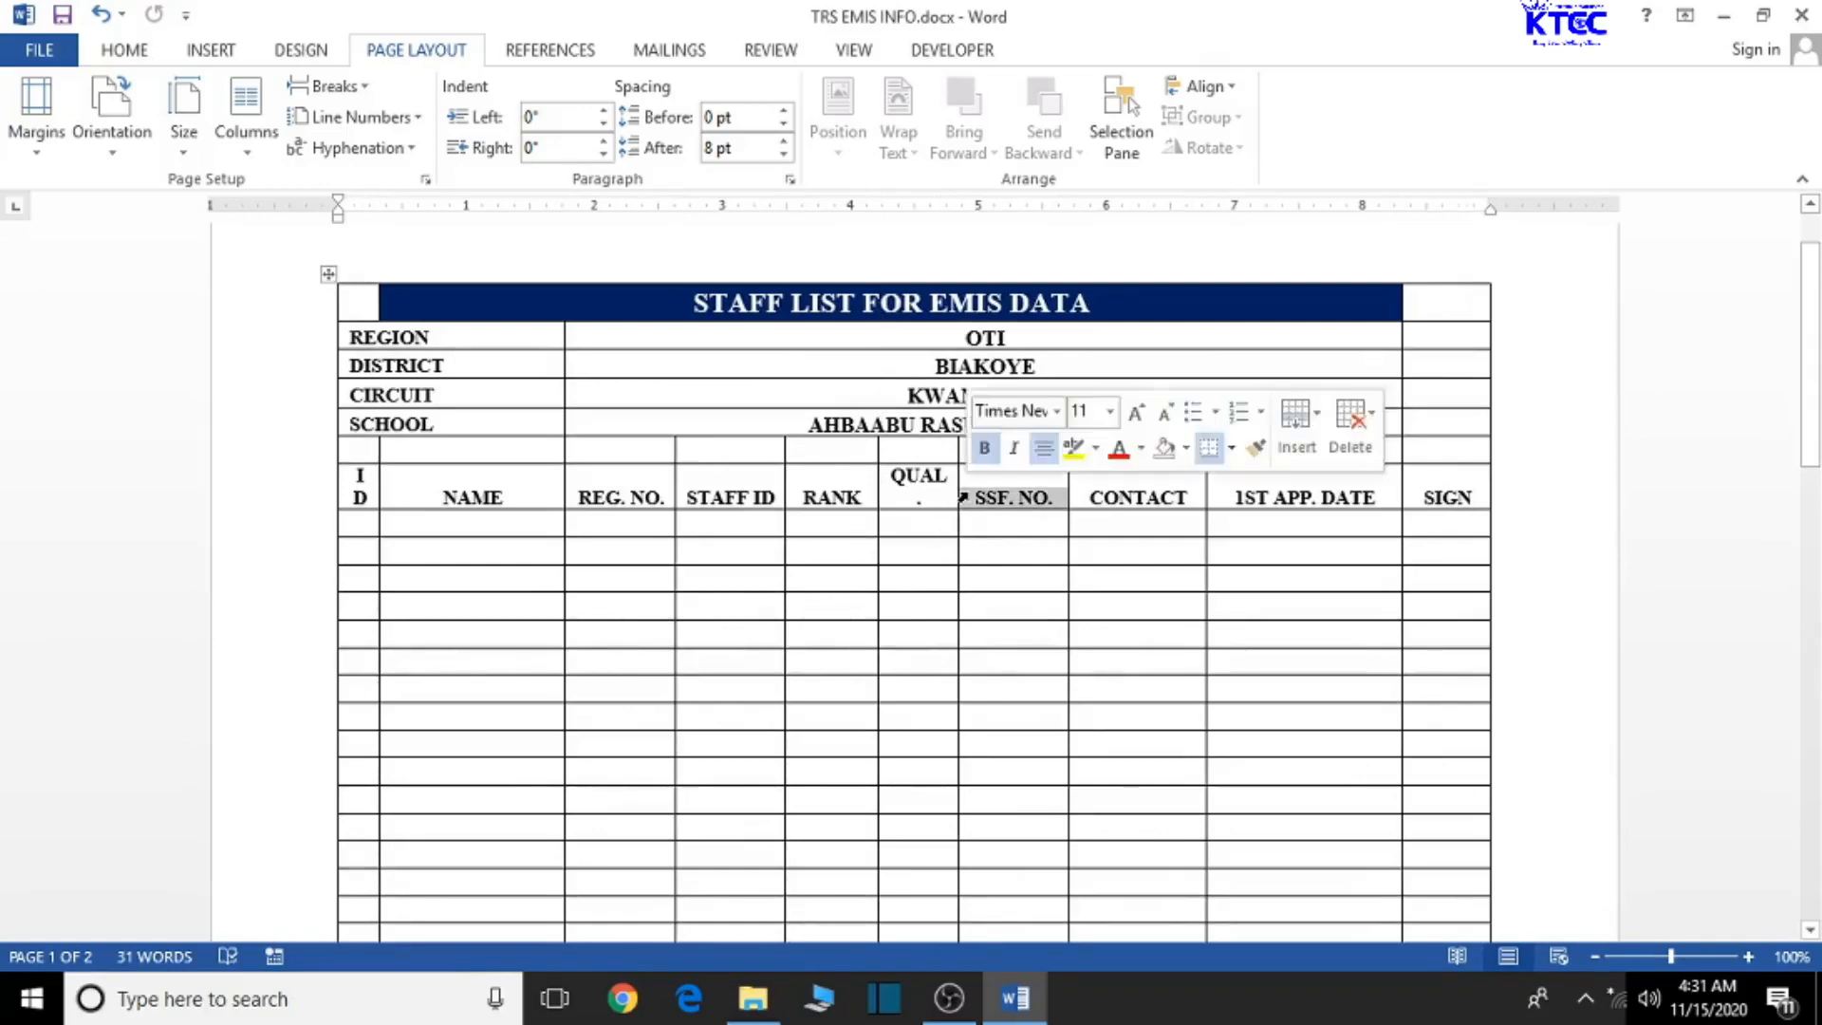
left_click(964, 582)
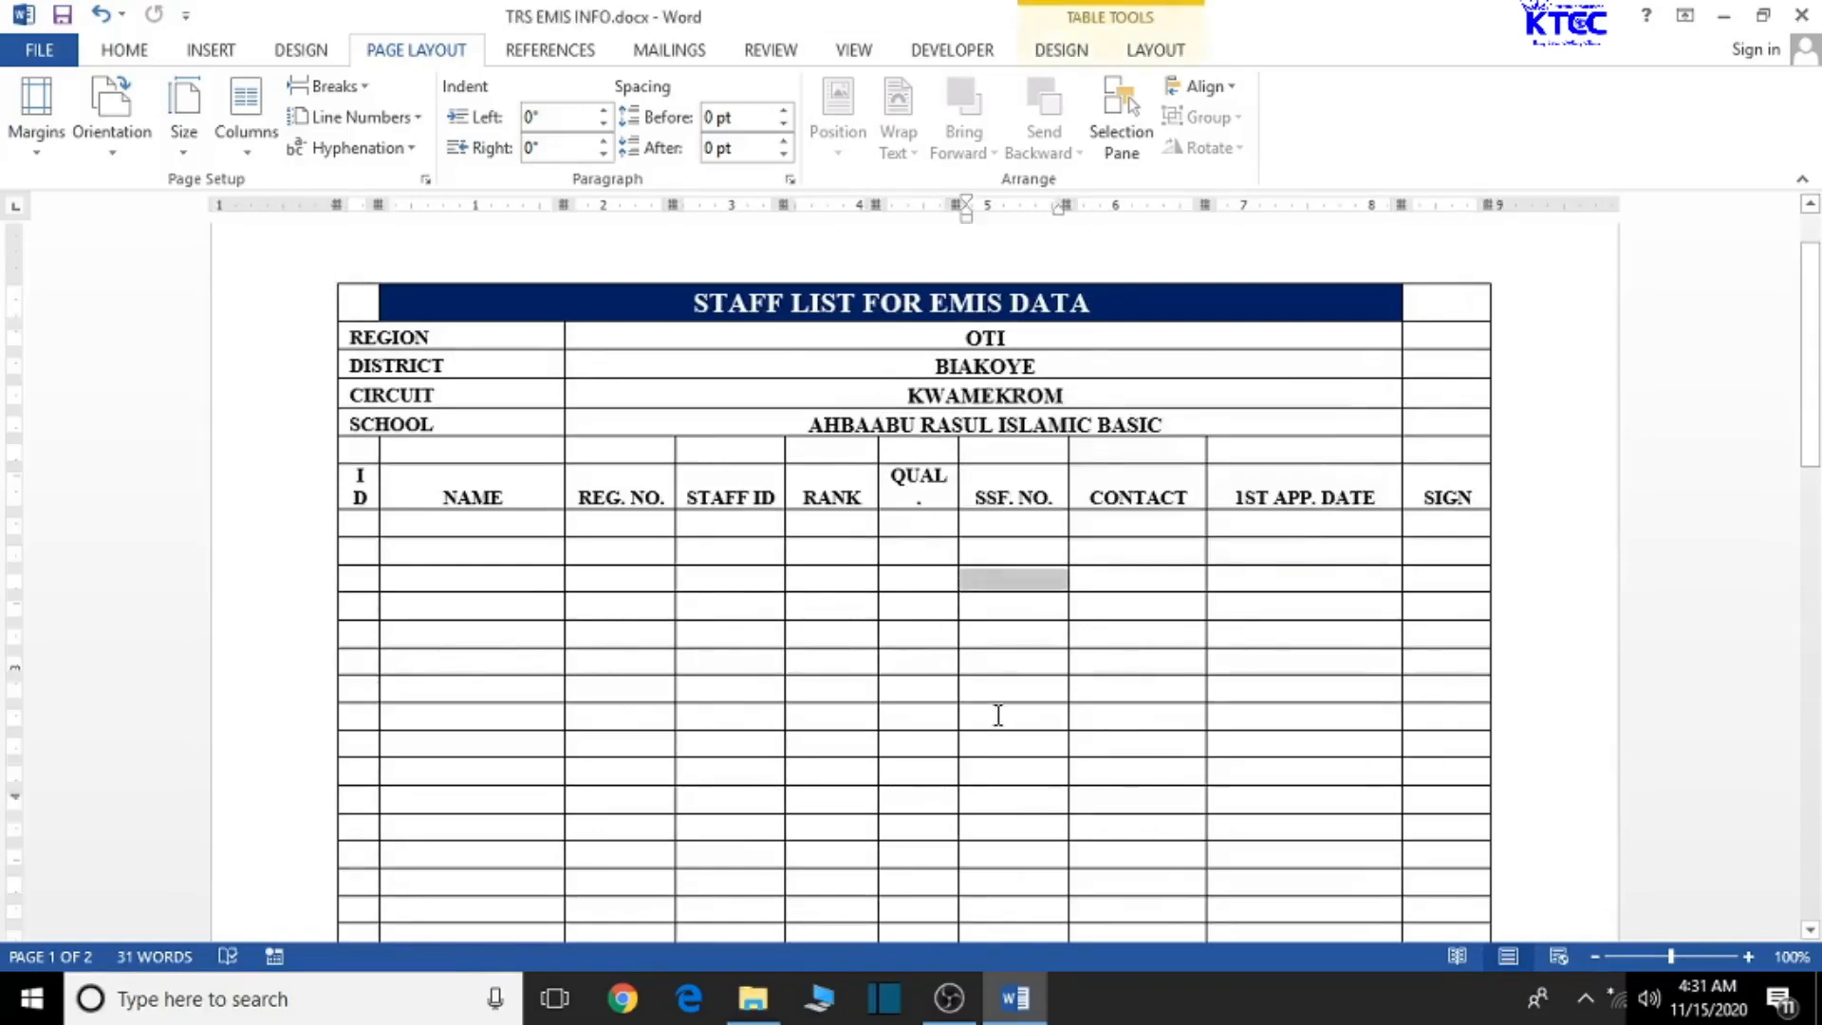
left_click(968, 636)
left_click_drag(955, 502, 1106, 491)
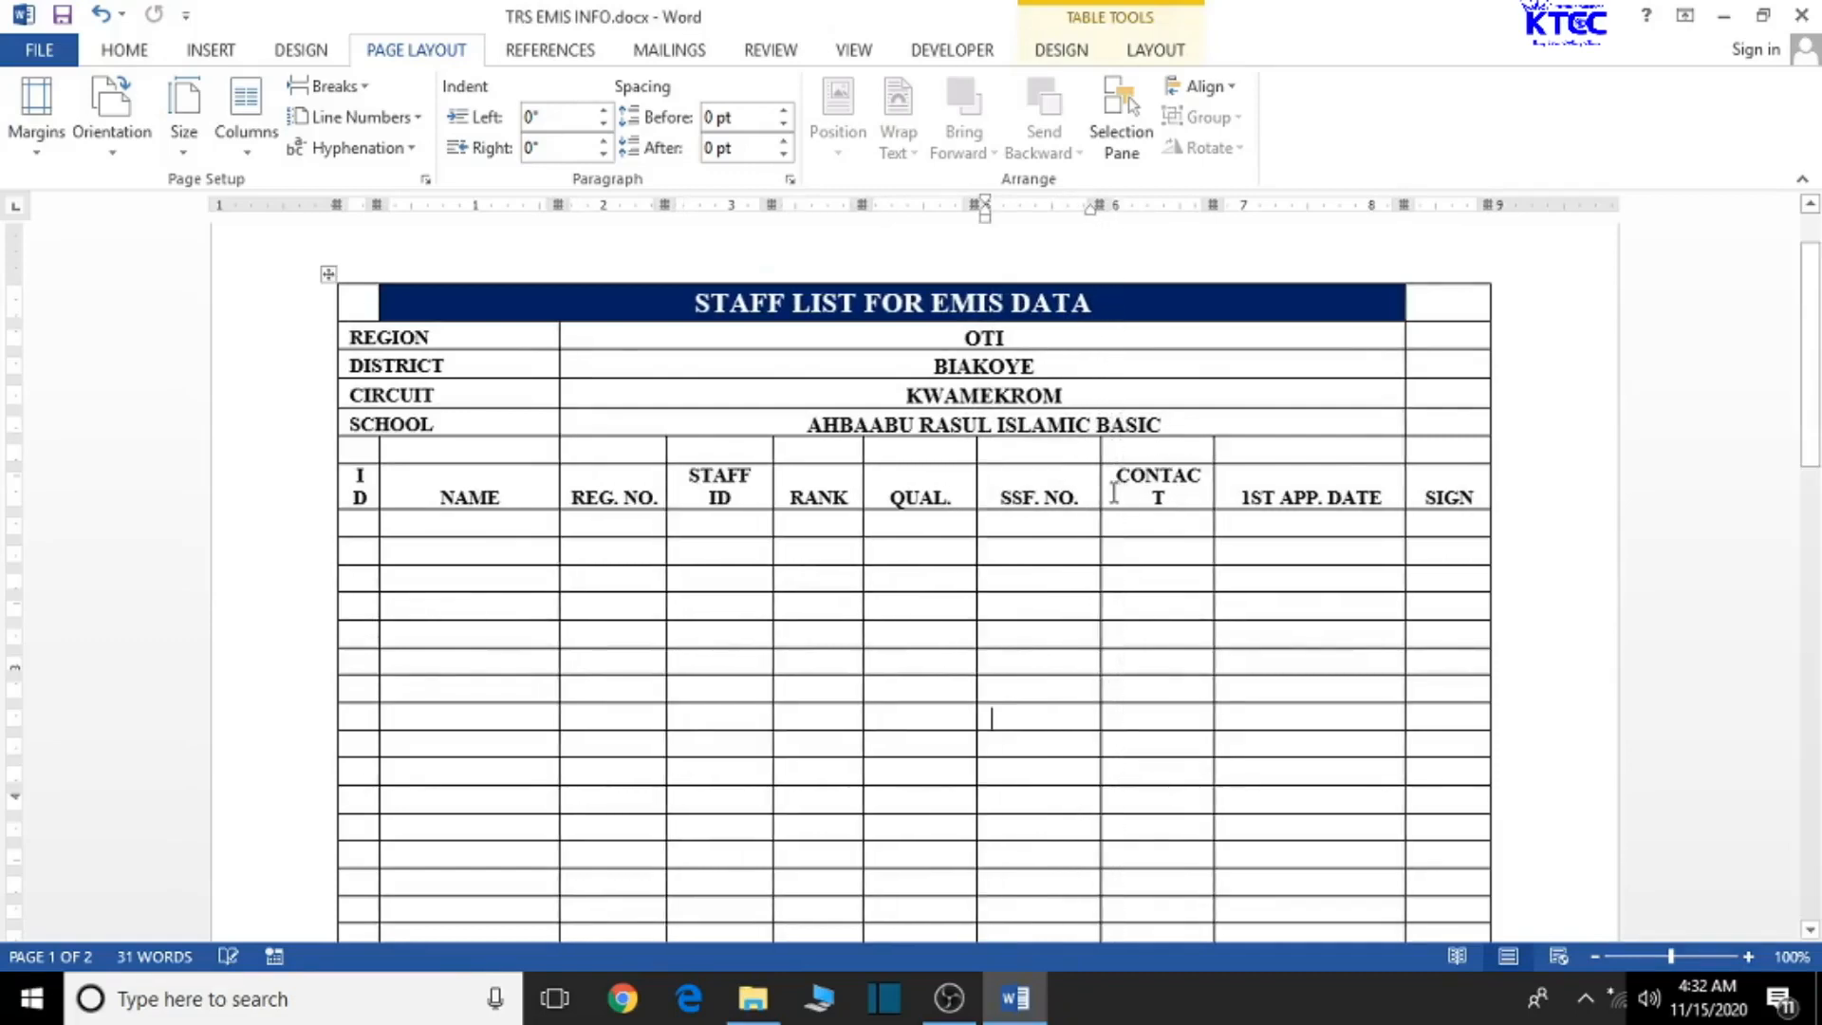
left_click_drag(1100, 478, 1135, 496)
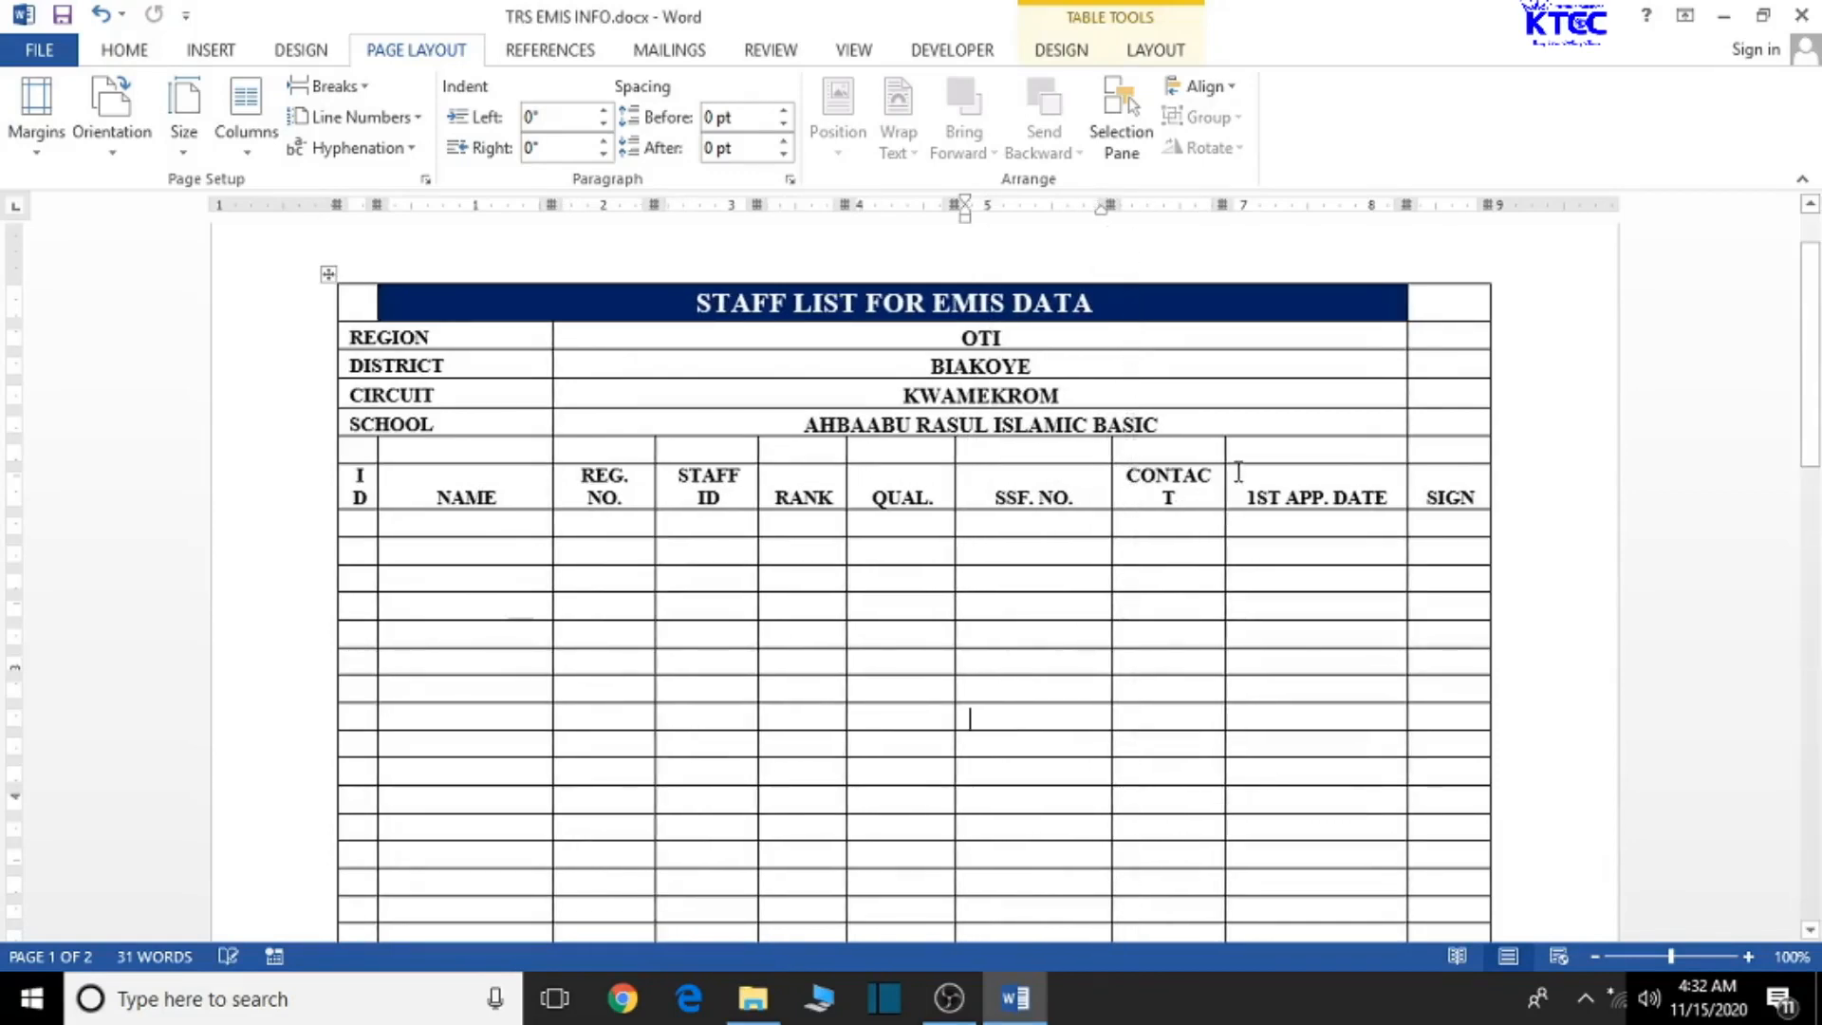
left_click_drag(1227, 482, 1274, 489)
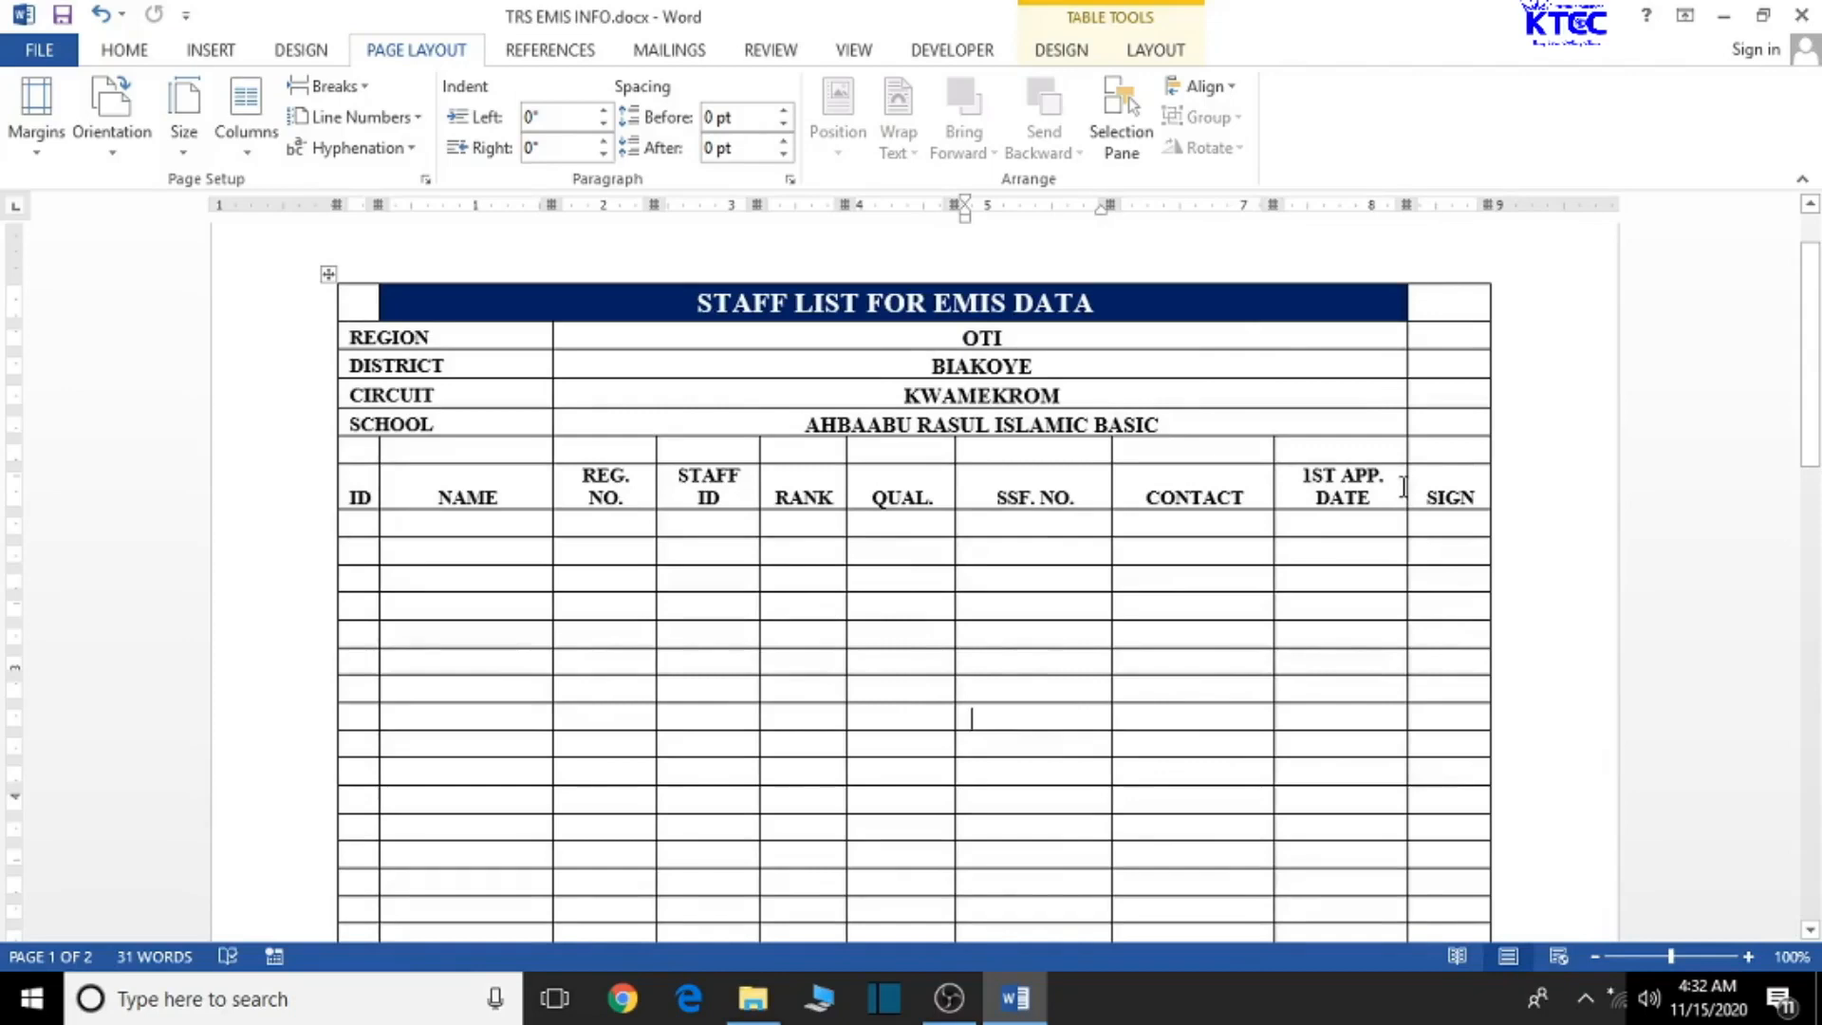
- Nudge the NAME, RANK and SSF. NO. columns wider, narrowing CONTACT to compensate
left_click_drag(1273, 500, 1276, 499)
left_click_drag(551, 493, 562, 492)
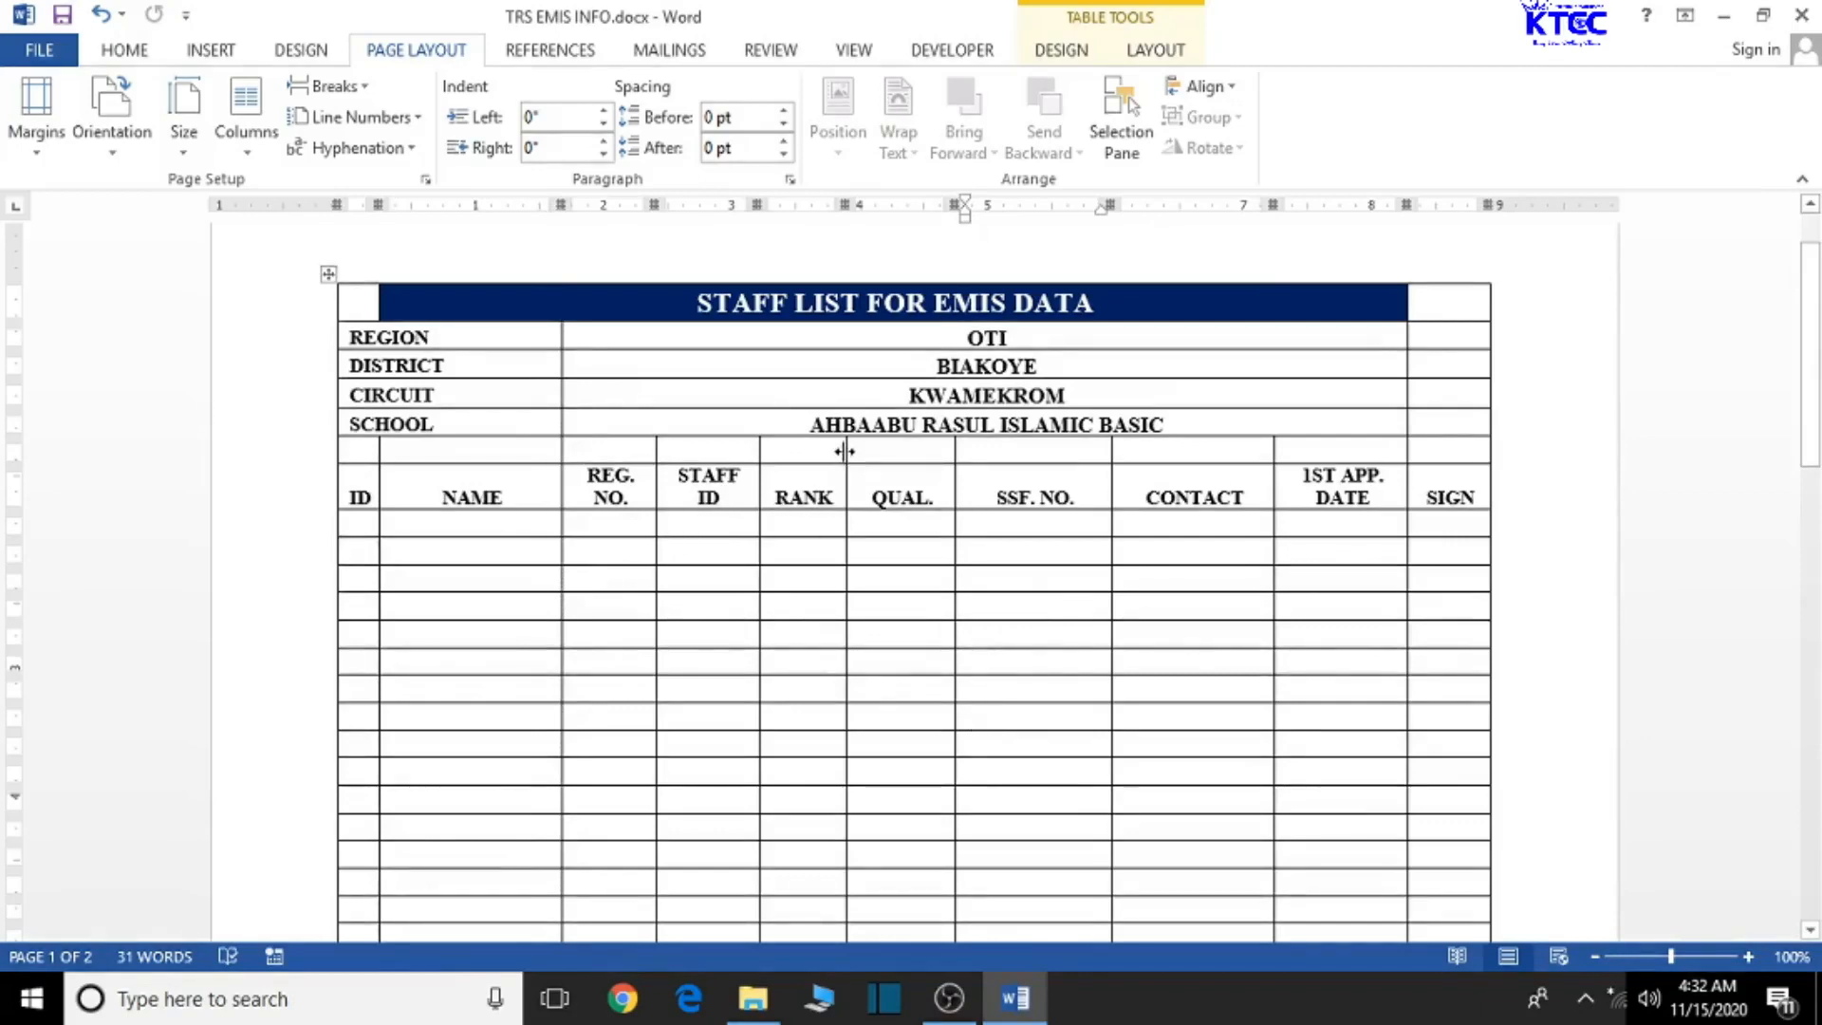
left_click_drag(847, 450, 978, 449)
left_click_drag(1112, 458, 1143, 457)
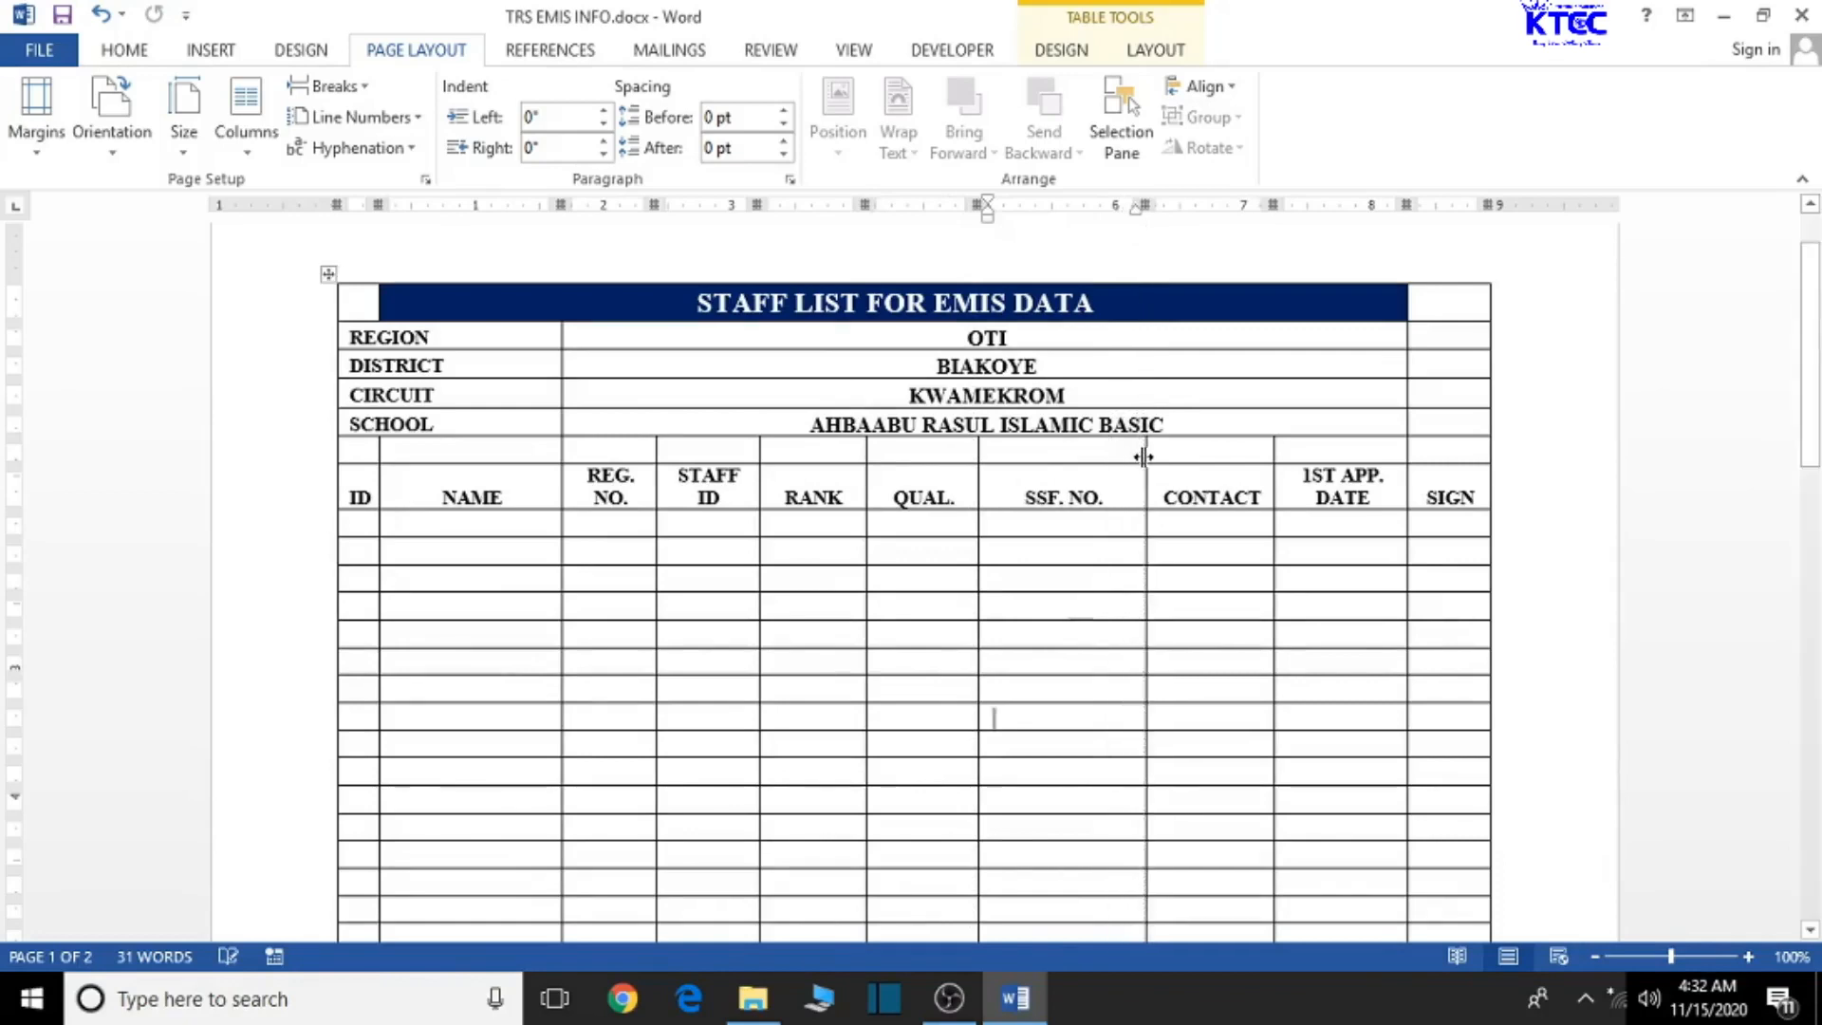
- Widen the NAME and STAFF ID columns of the staff table slightly
scroll(719, 838, "down", 3)
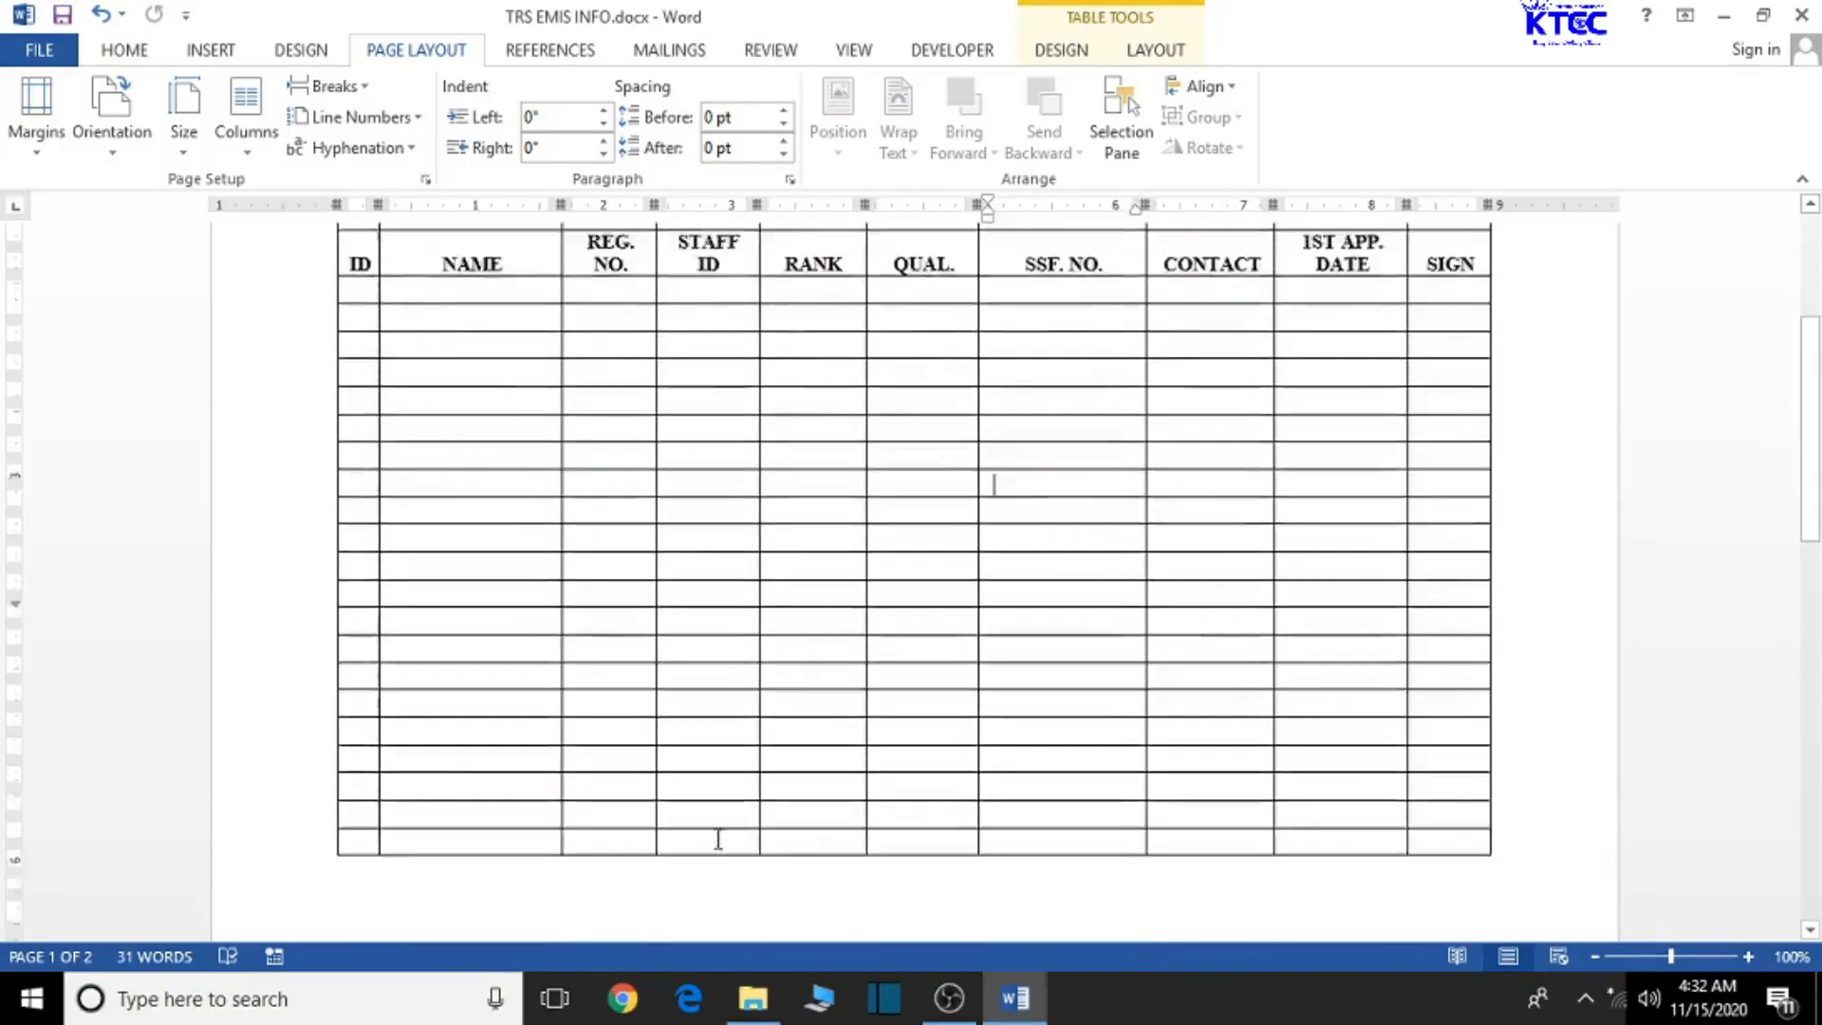
scroll(719, 838, "up", 3)
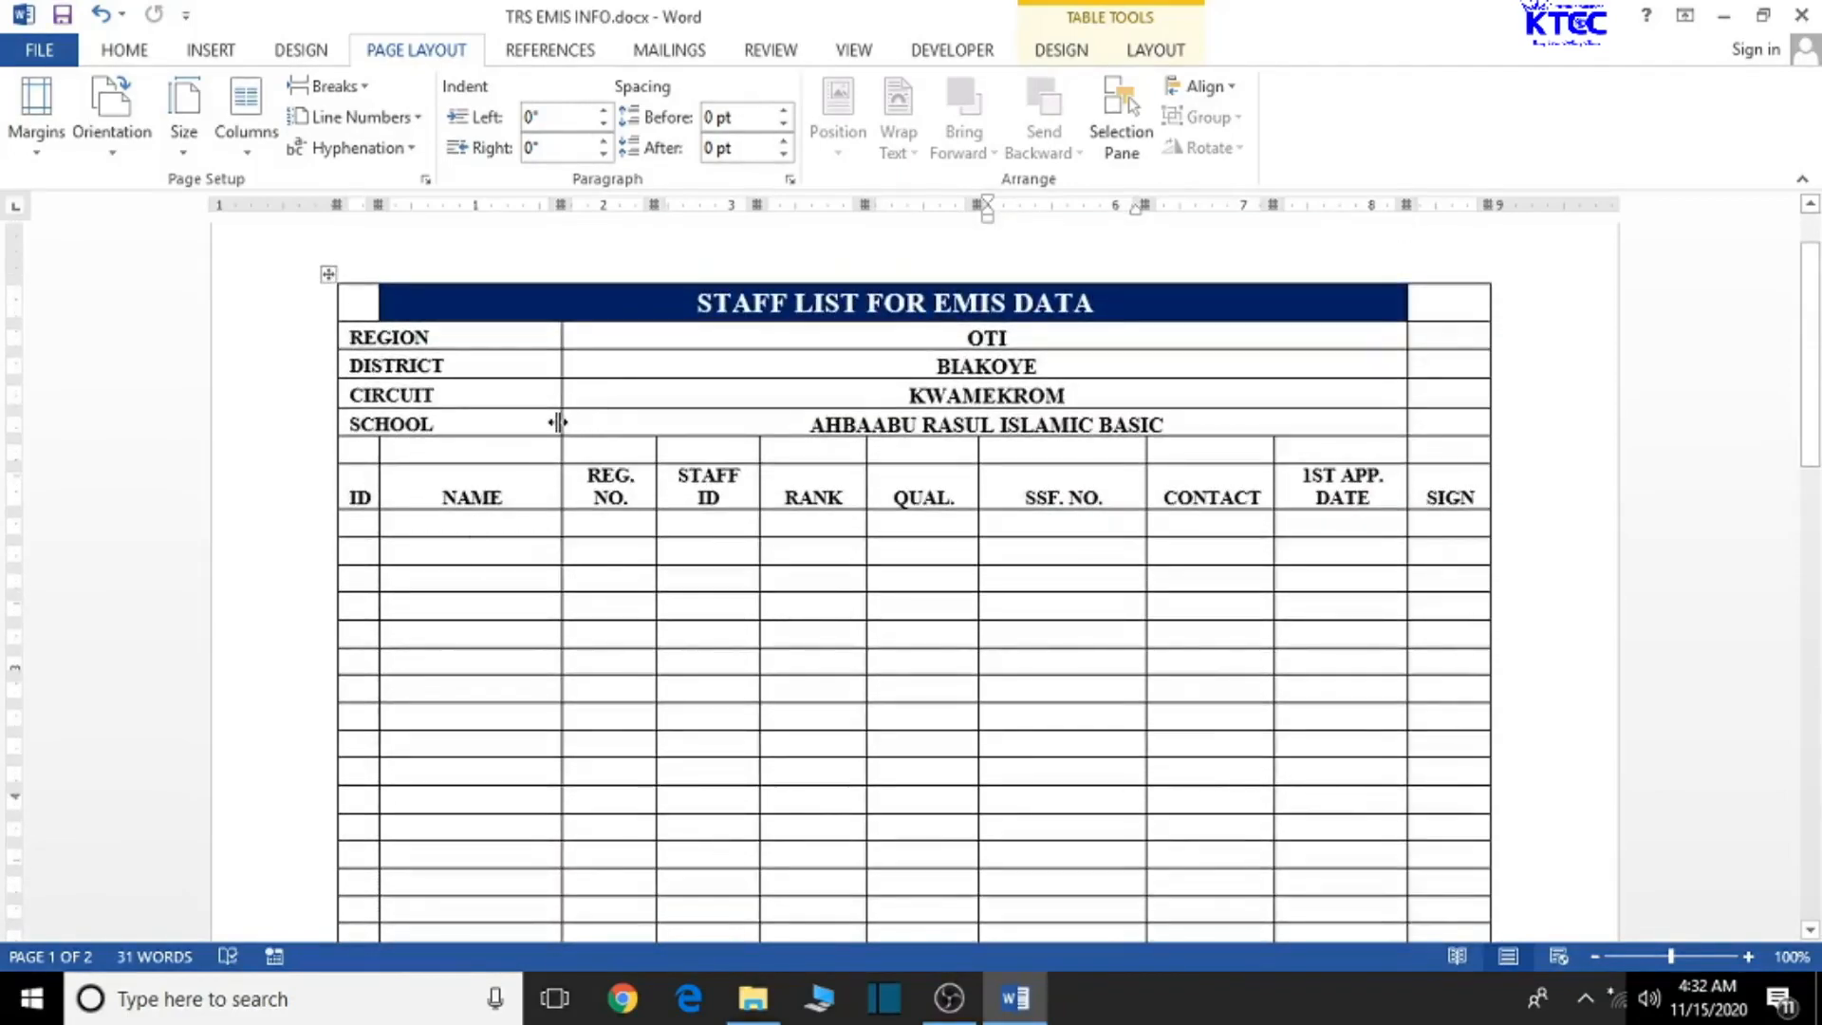
left_click_drag(561, 421, 571, 420)
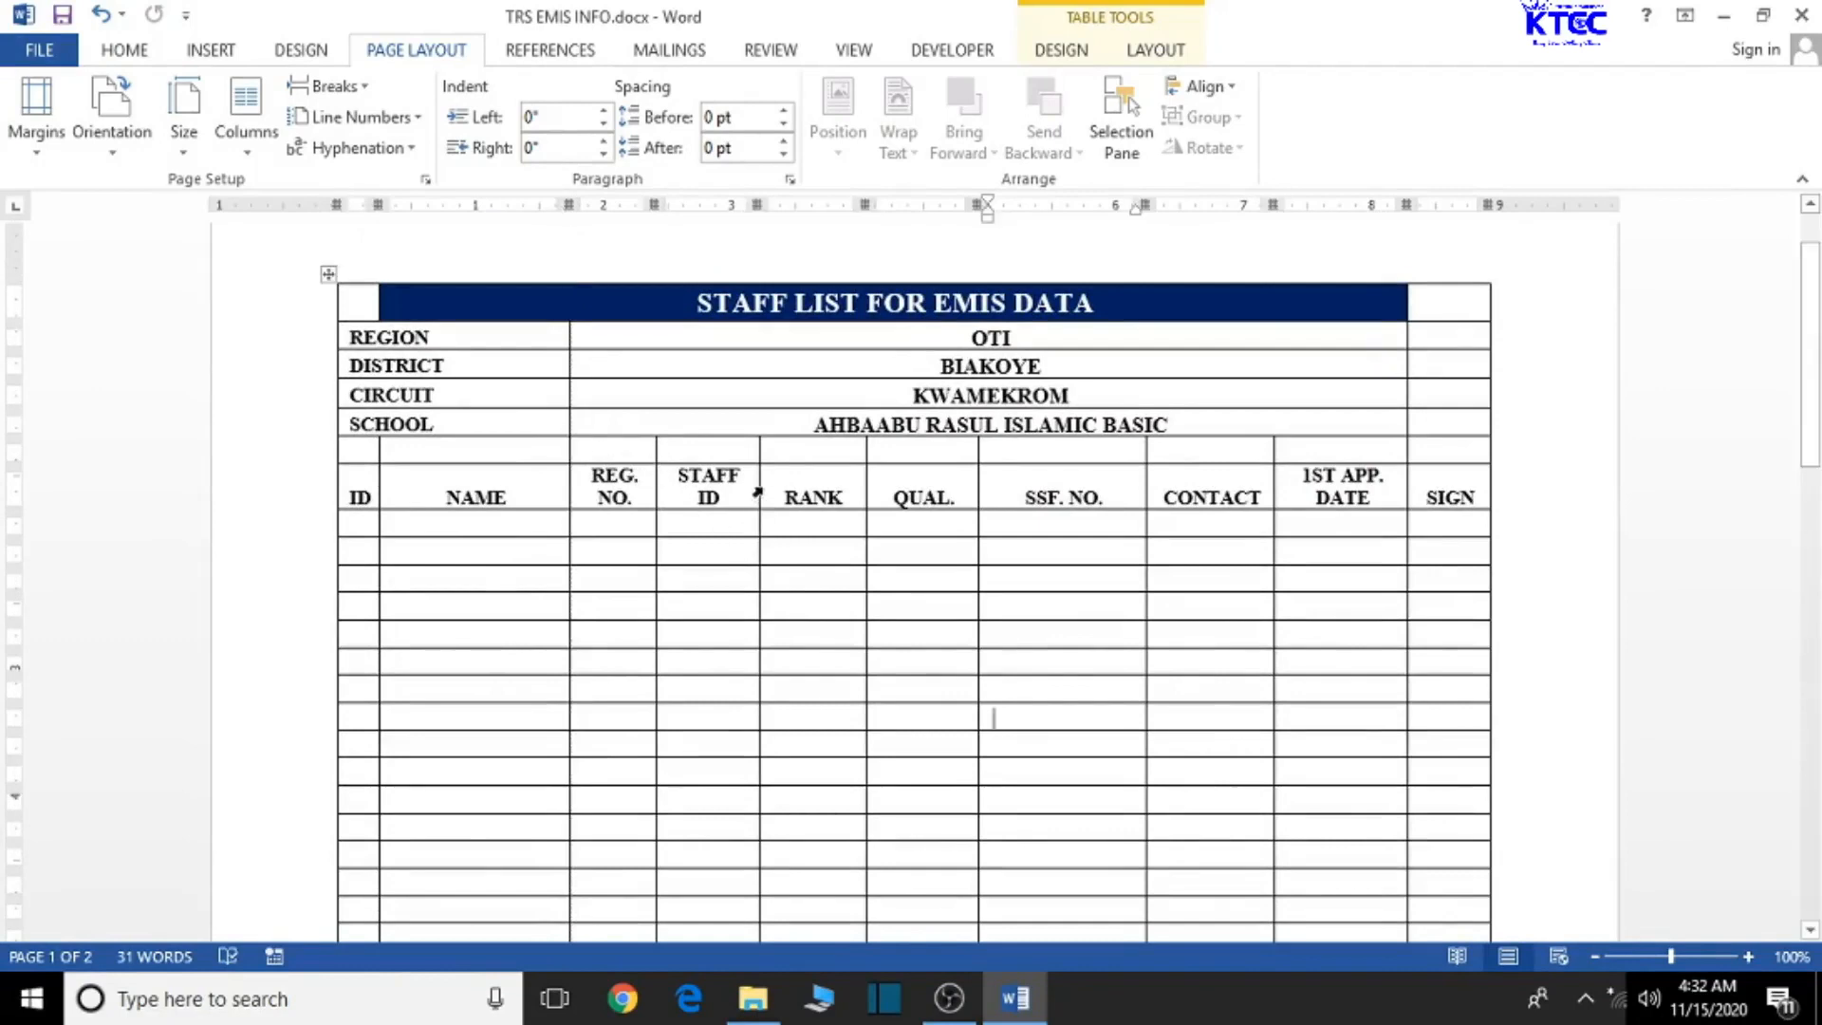
left_click_drag(758, 459, 771, 459)
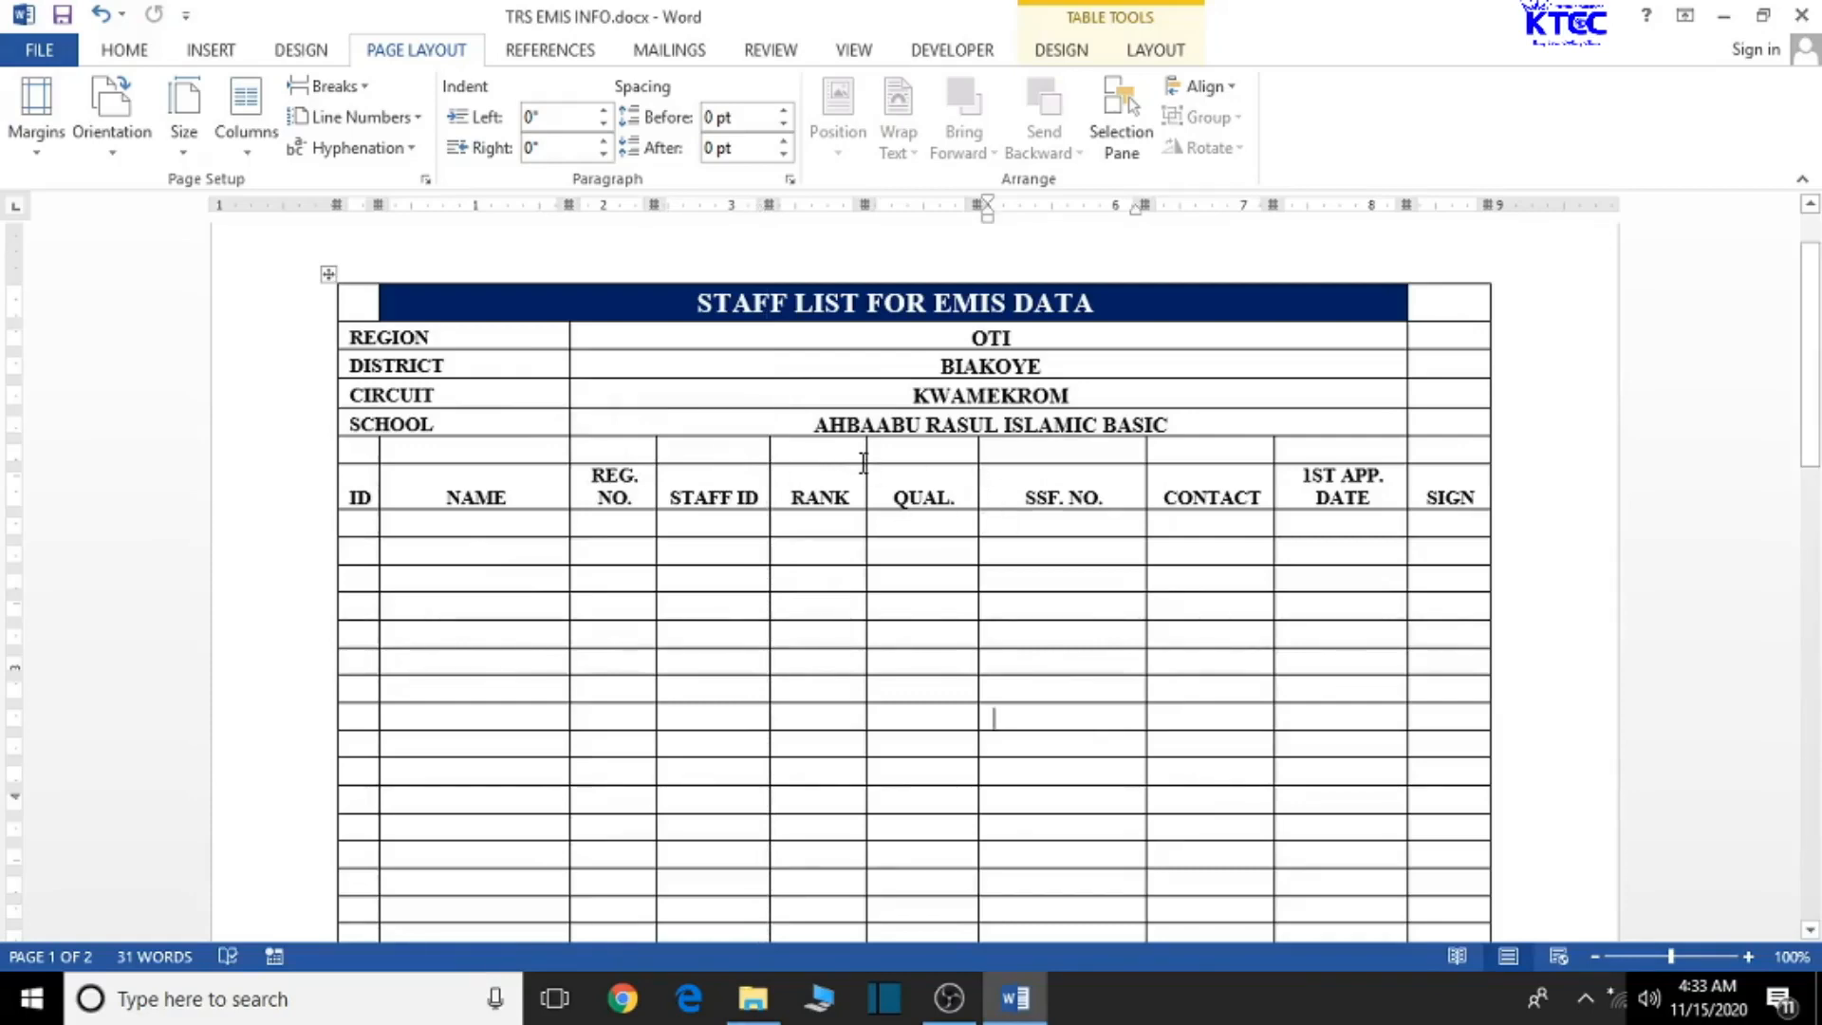
- Widen the RANK and REG. NO. columns slightly, then select all the empty data rows
left_click_drag(862, 479, 882, 484)
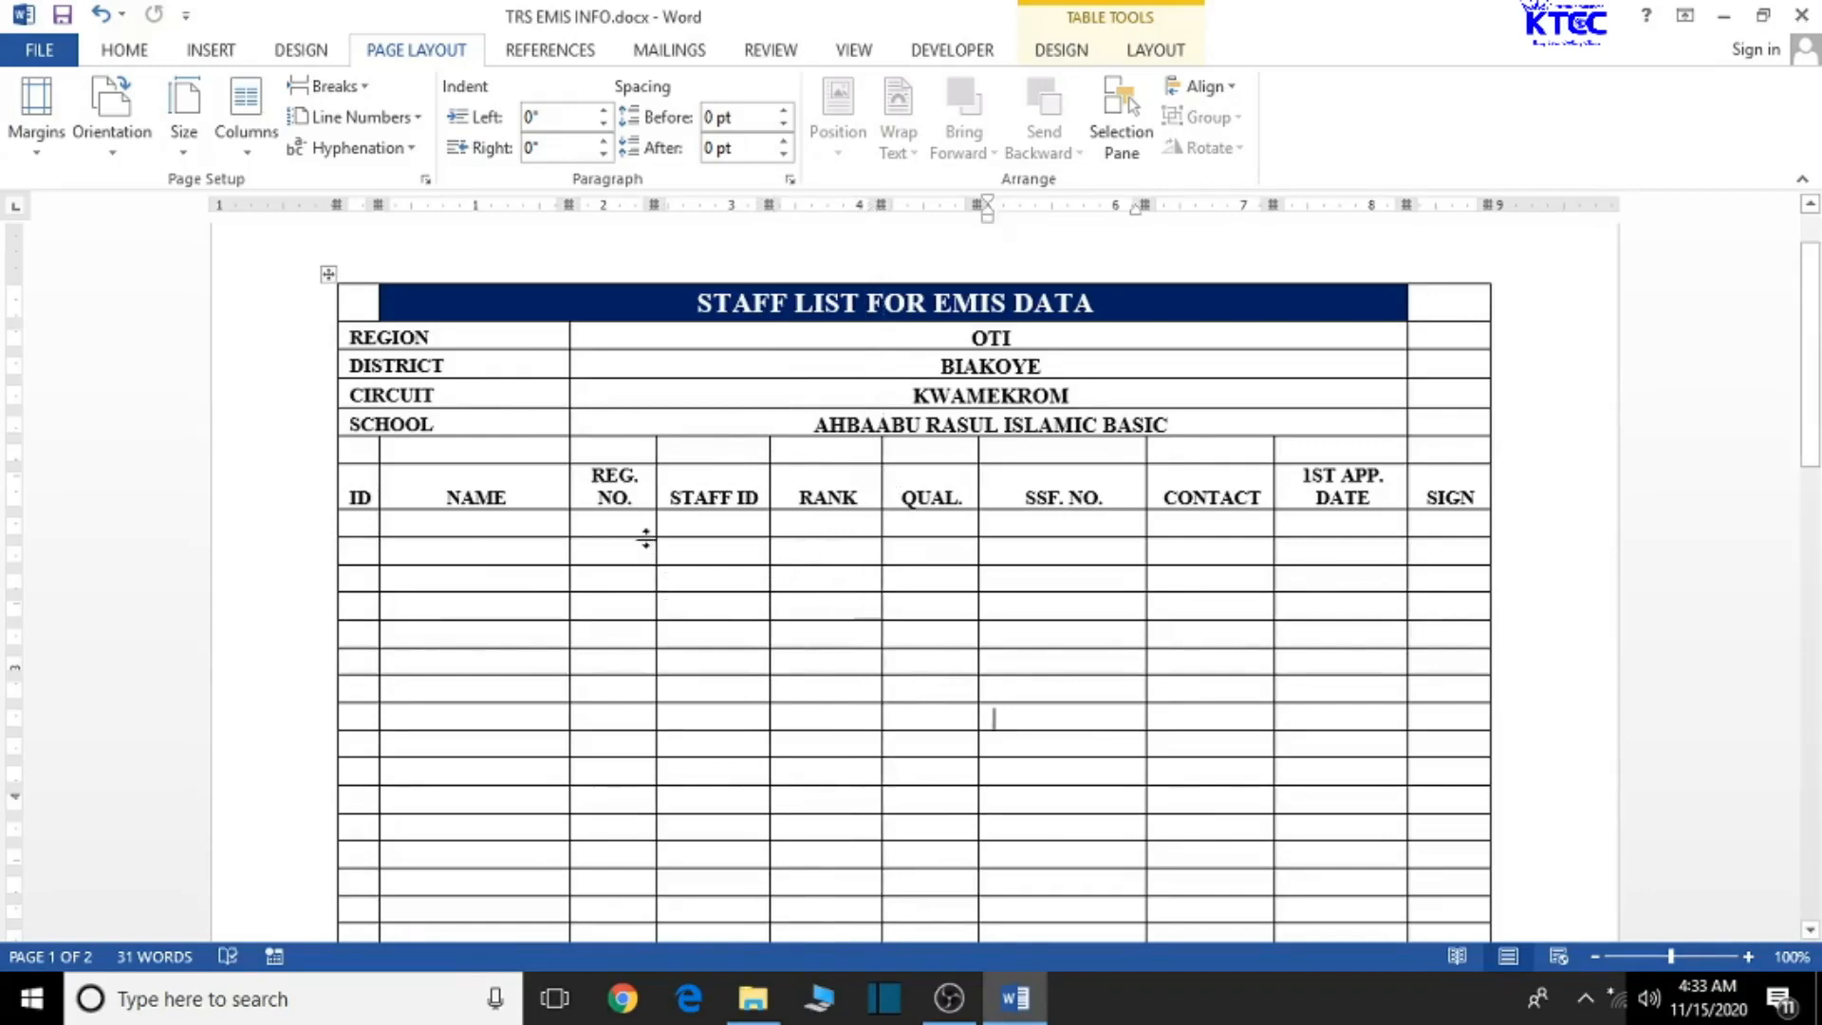
left_click_drag(655, 477, 667, 476)
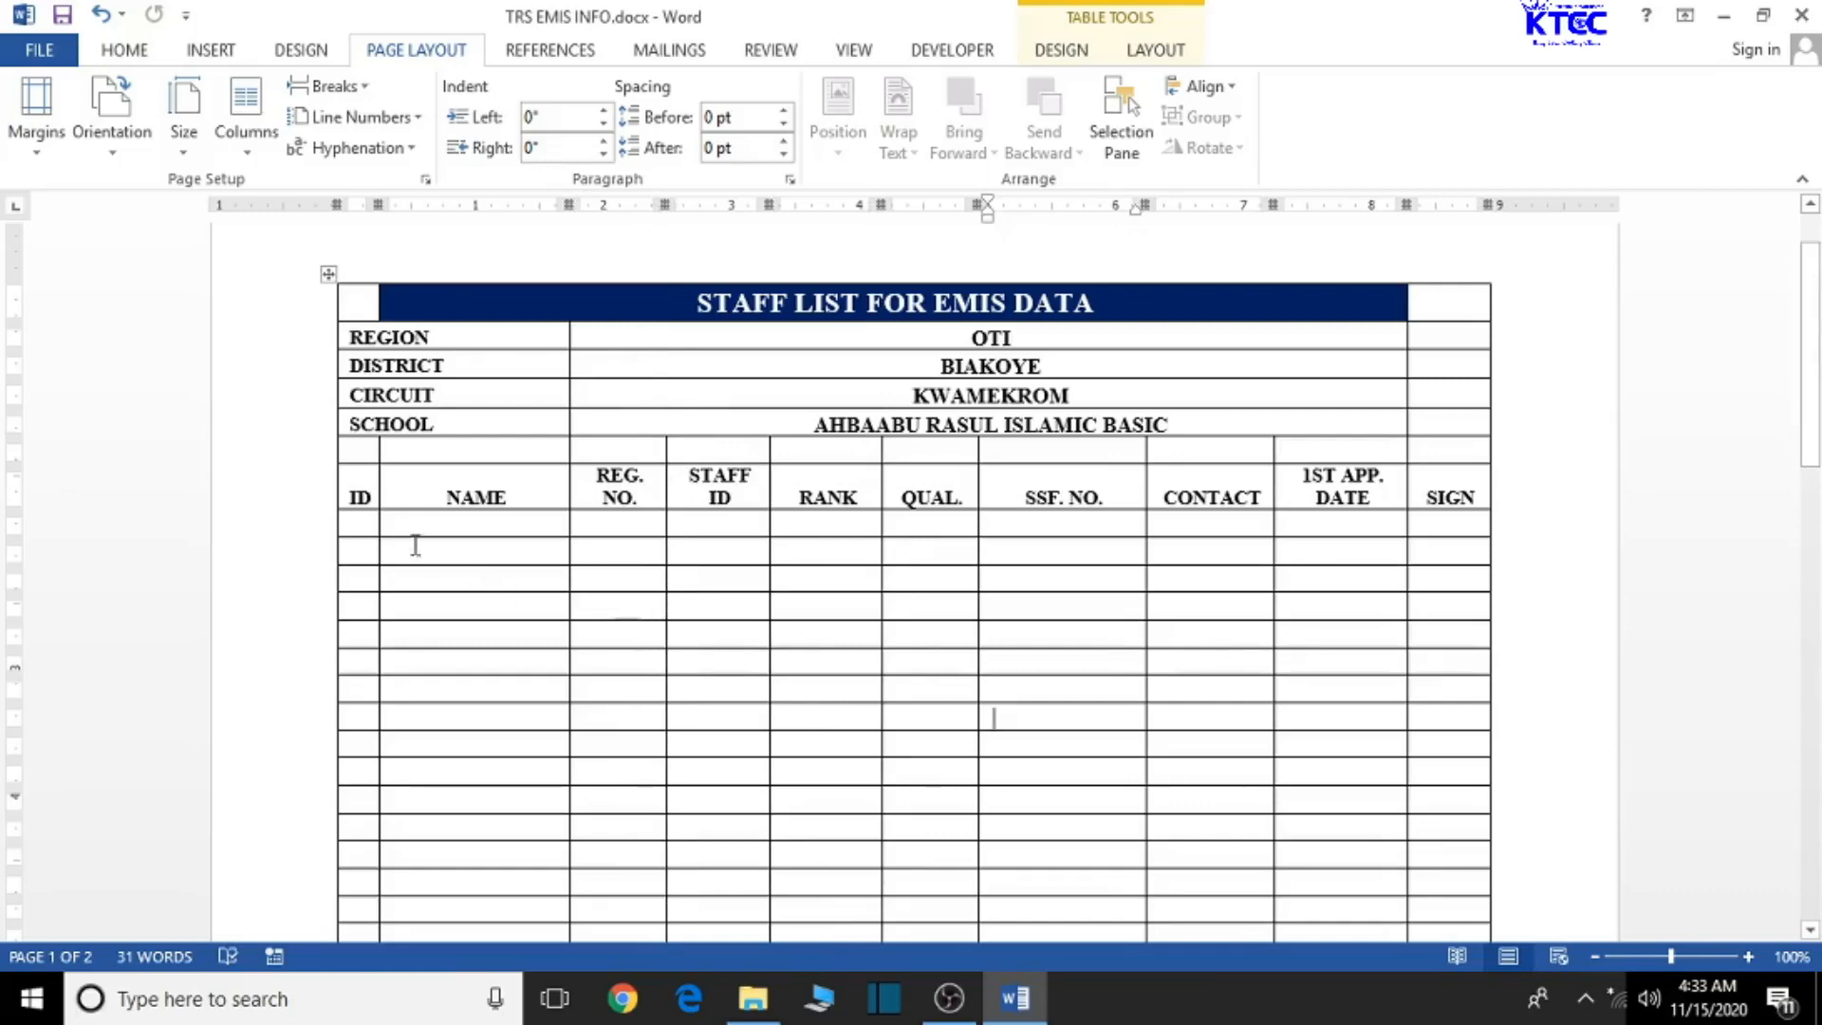
mouse_move(362, 525)
left_mouse_down()
mouse_move(1289, 946)
mouse_move(1332, 990)
mouse_move(1468, 925)
mouse_move(1469, 953)
mouse_move(1475, 771)
left_mouse_up()
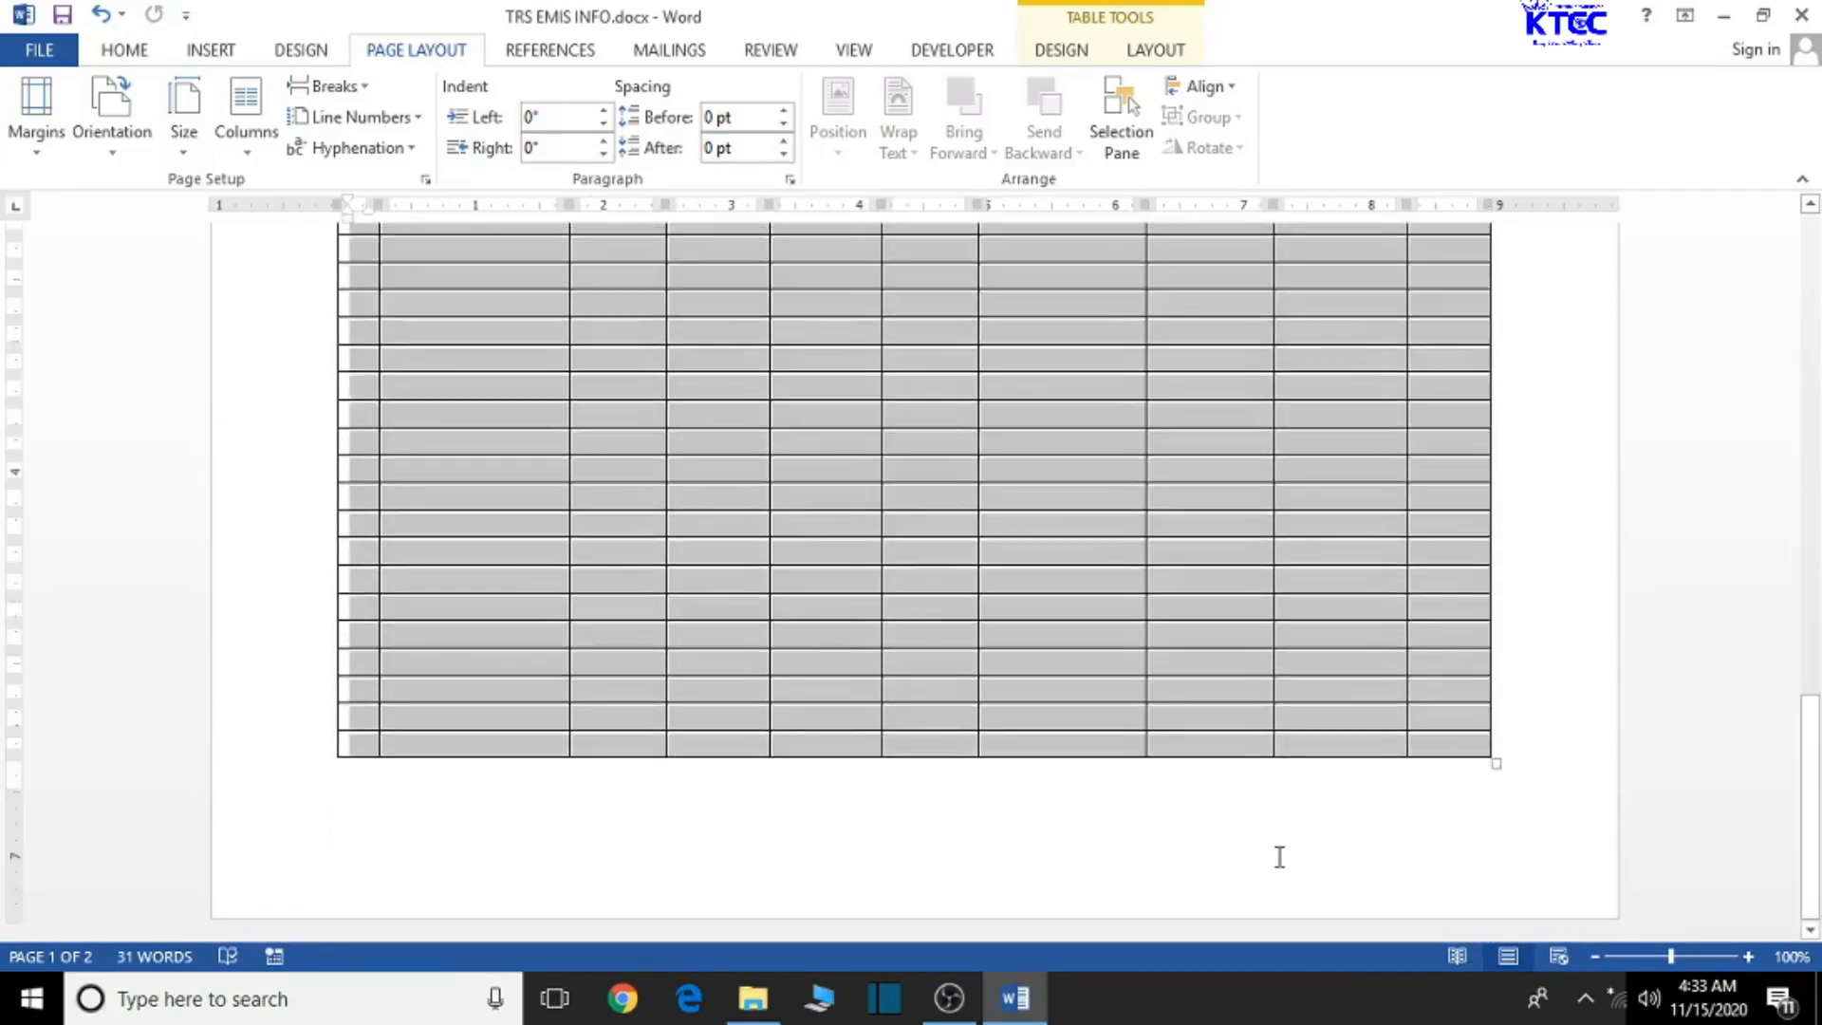
- Apply Times New Roman at size 8 to the selected empty rows of the staff table
scroll(1280, 857, "up", 10)
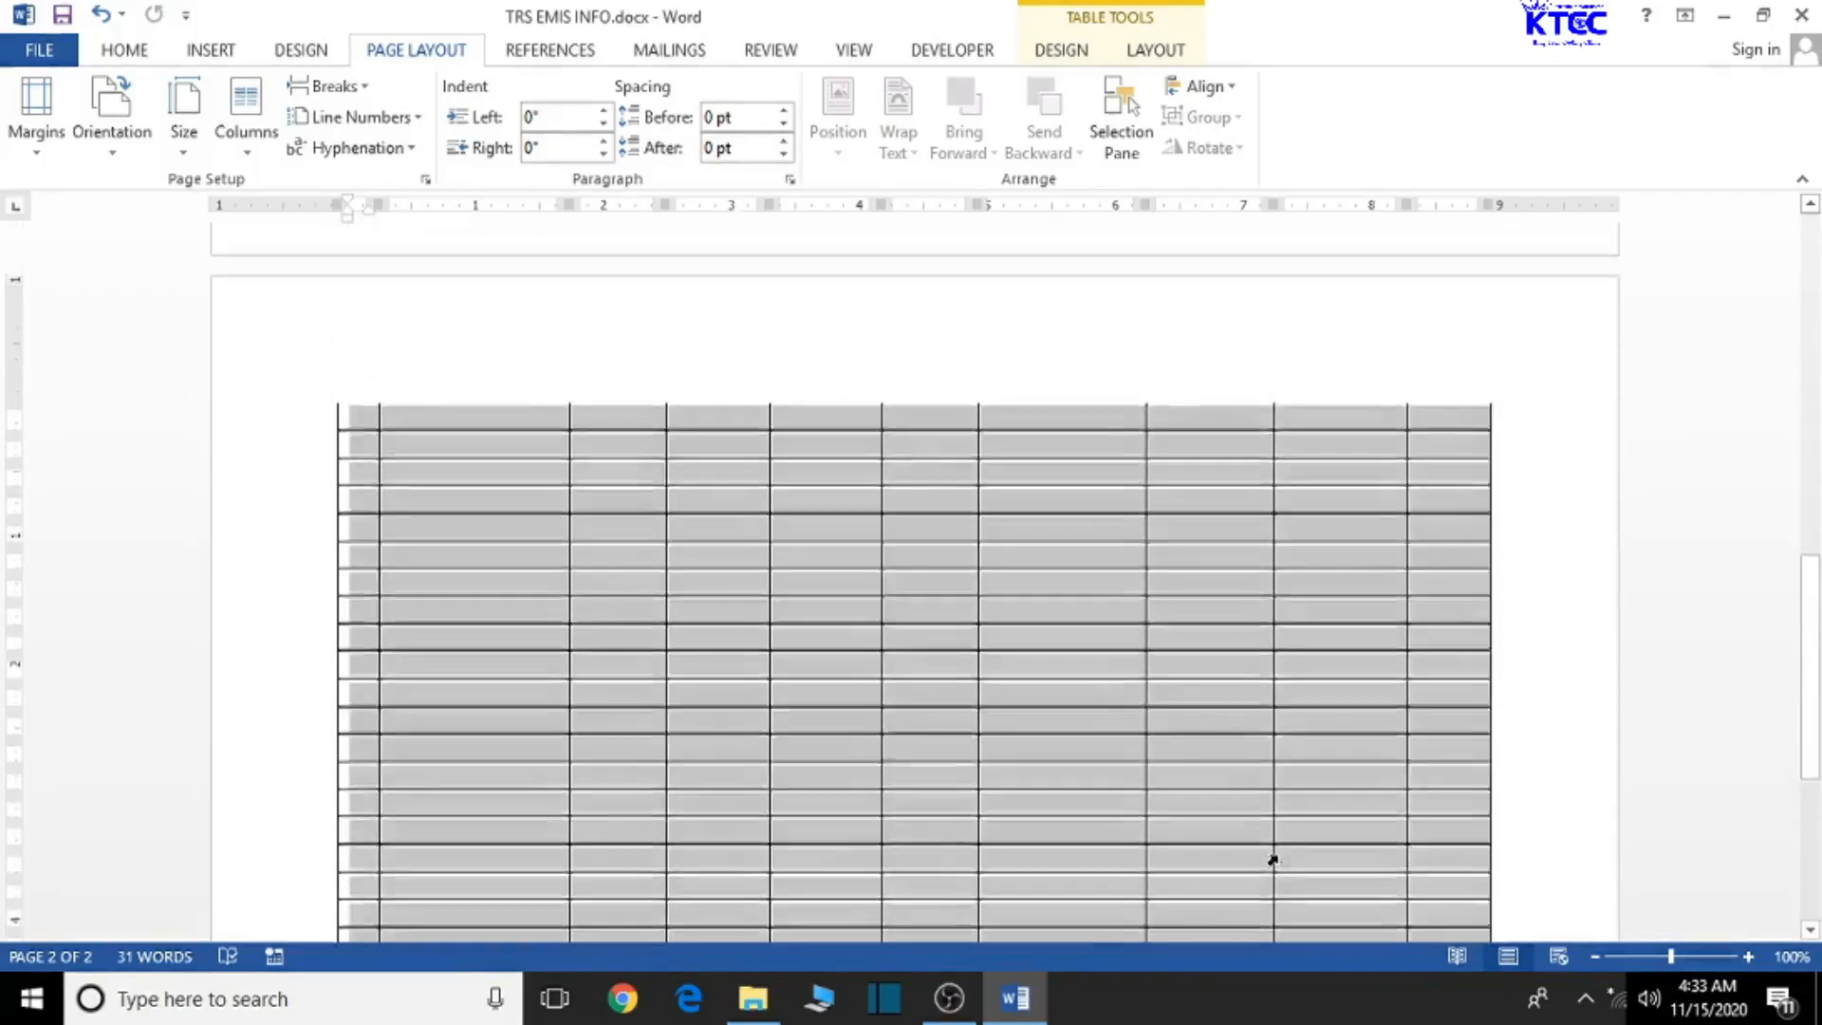
scroll(1269, 854, "up", 5)
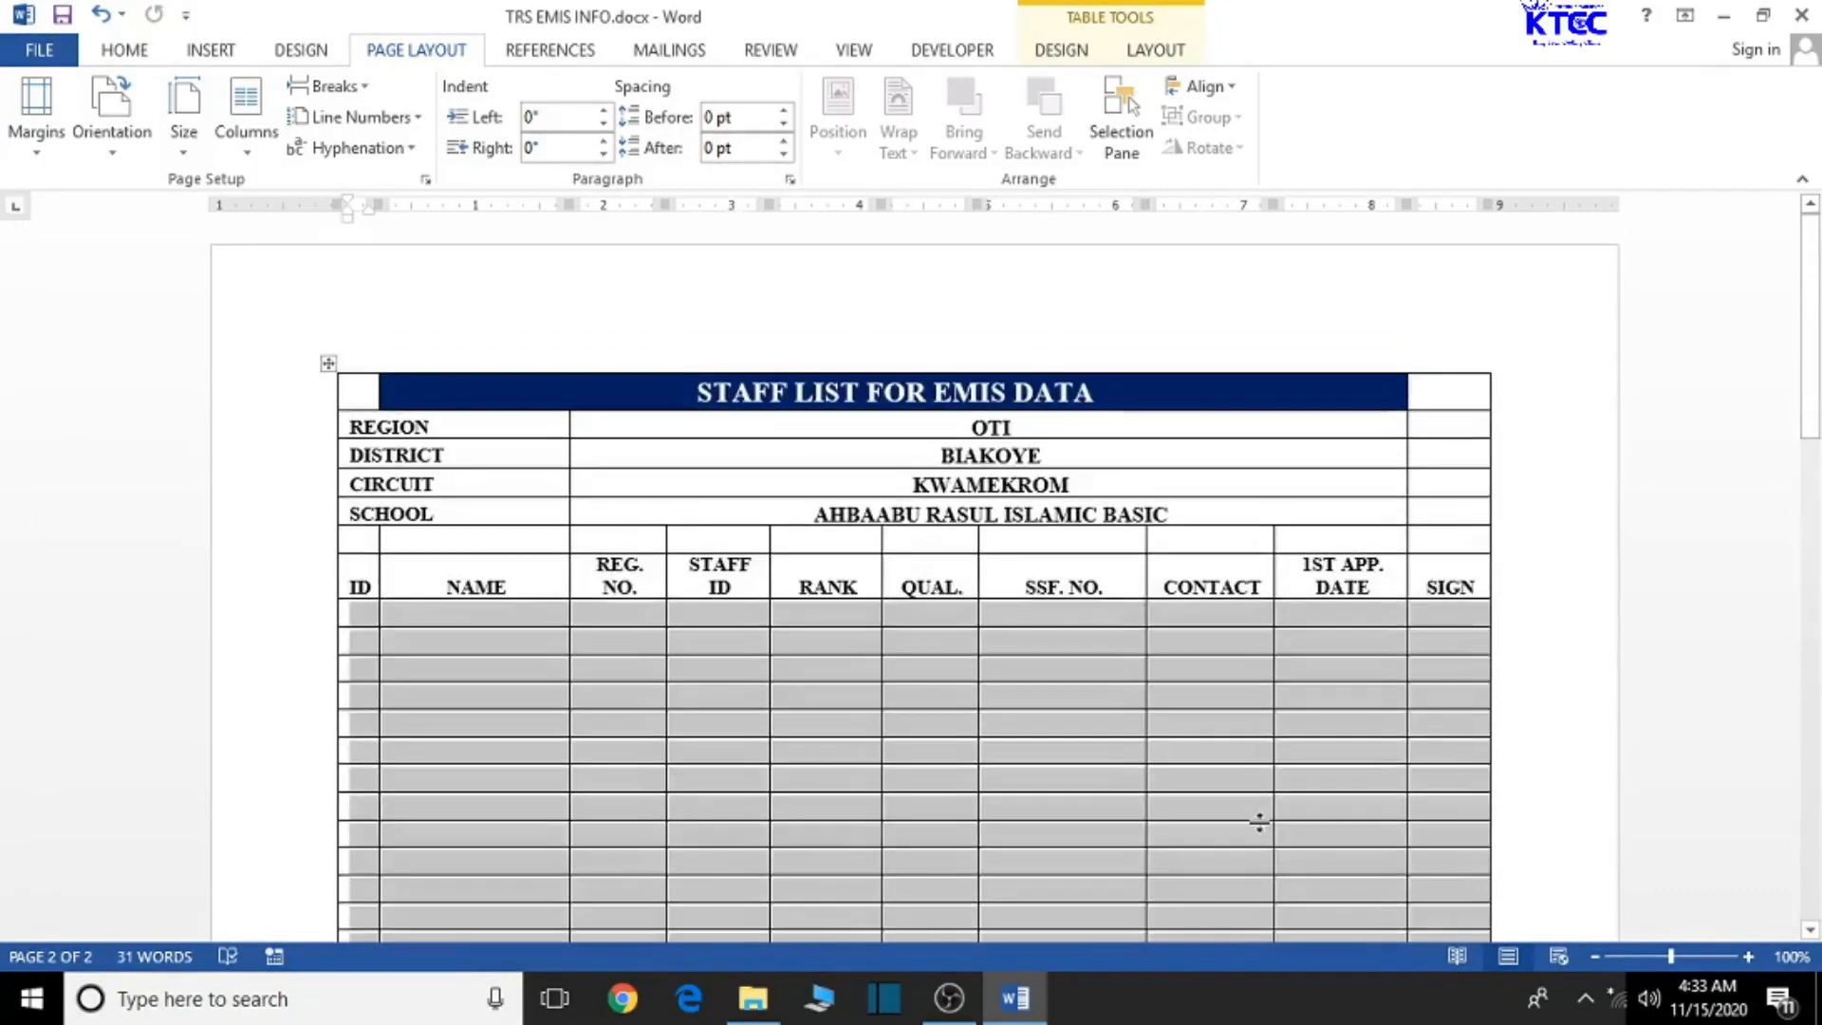
left_click(135, 57)
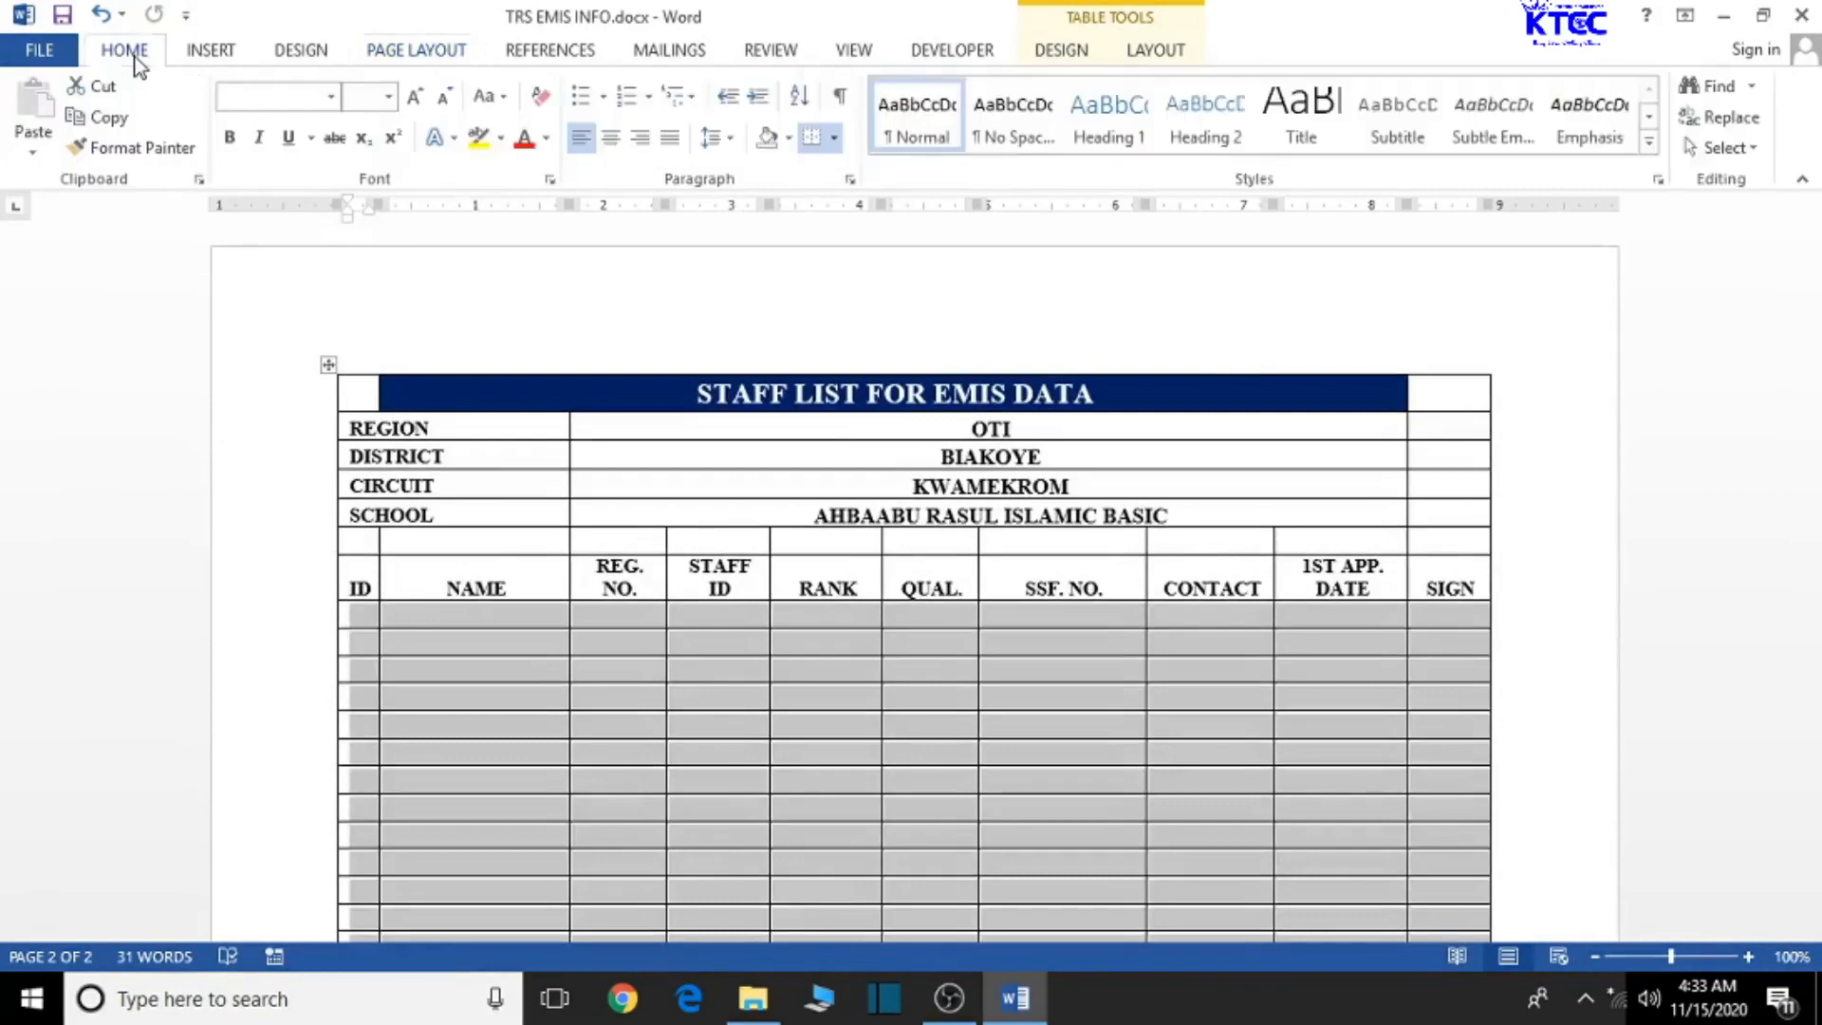
left_click(296, 98)
type("Times New Ro")
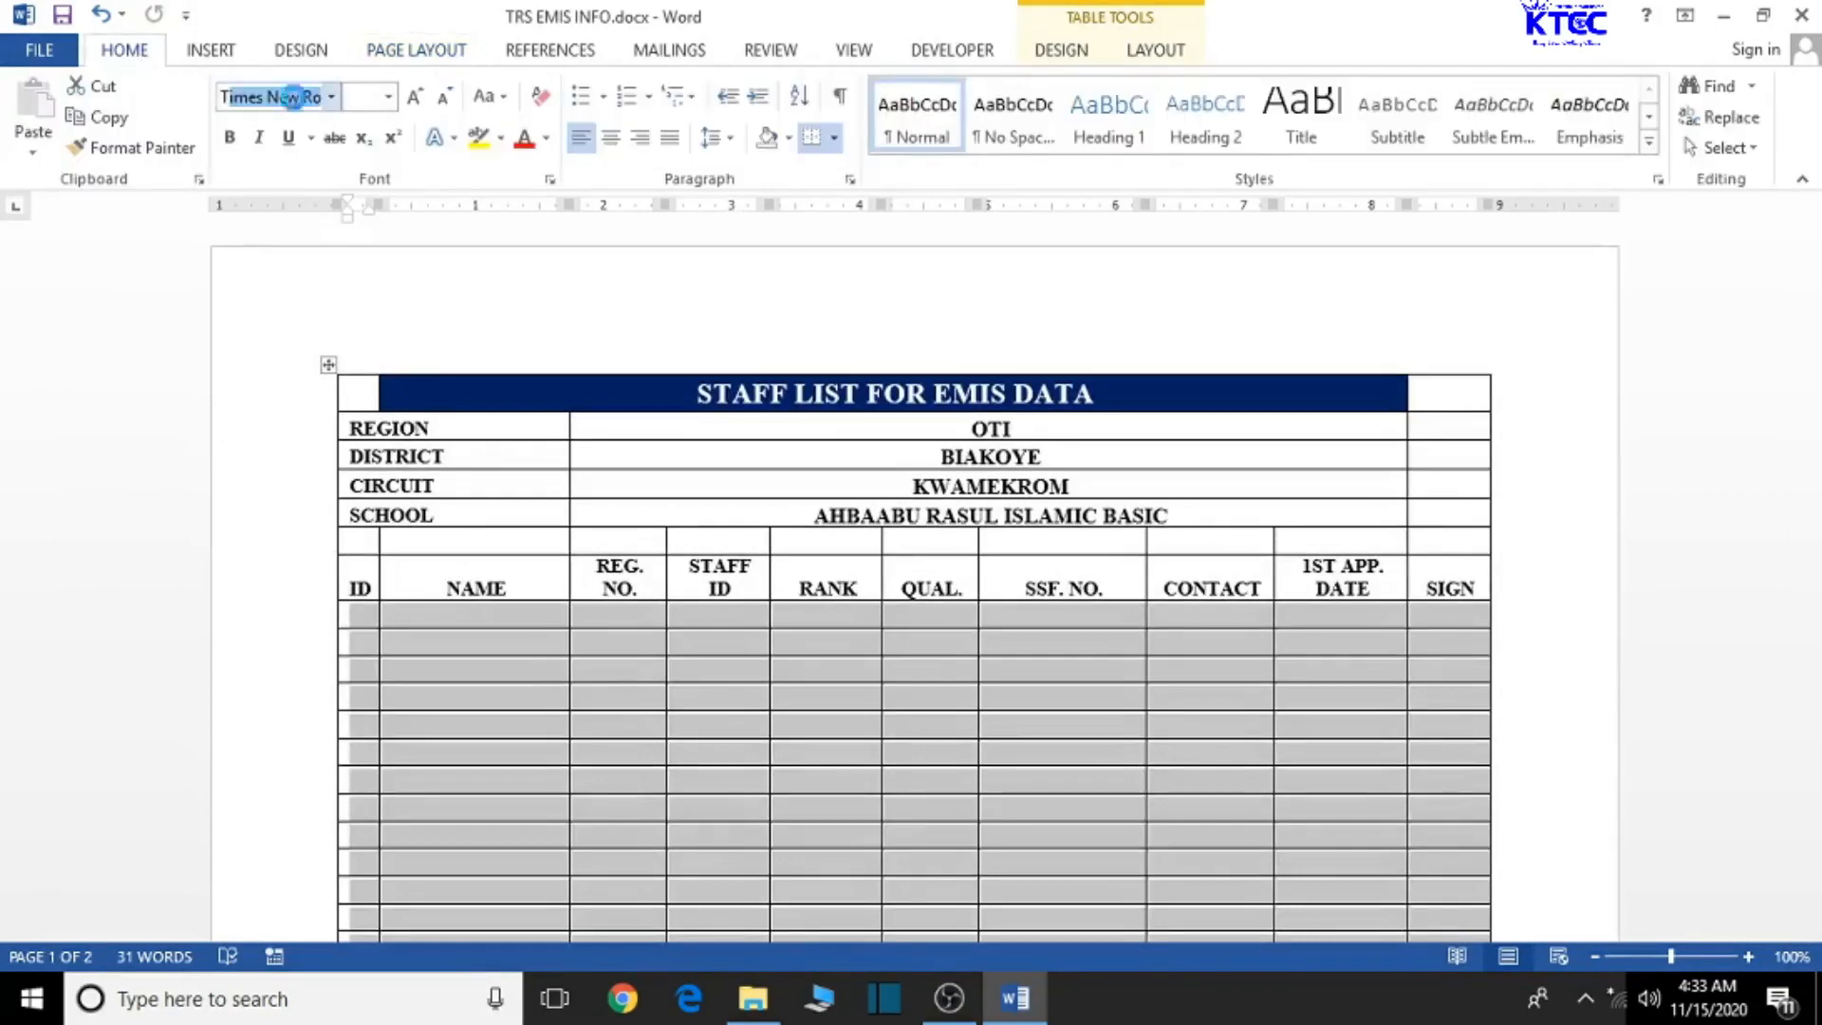
key("Return")
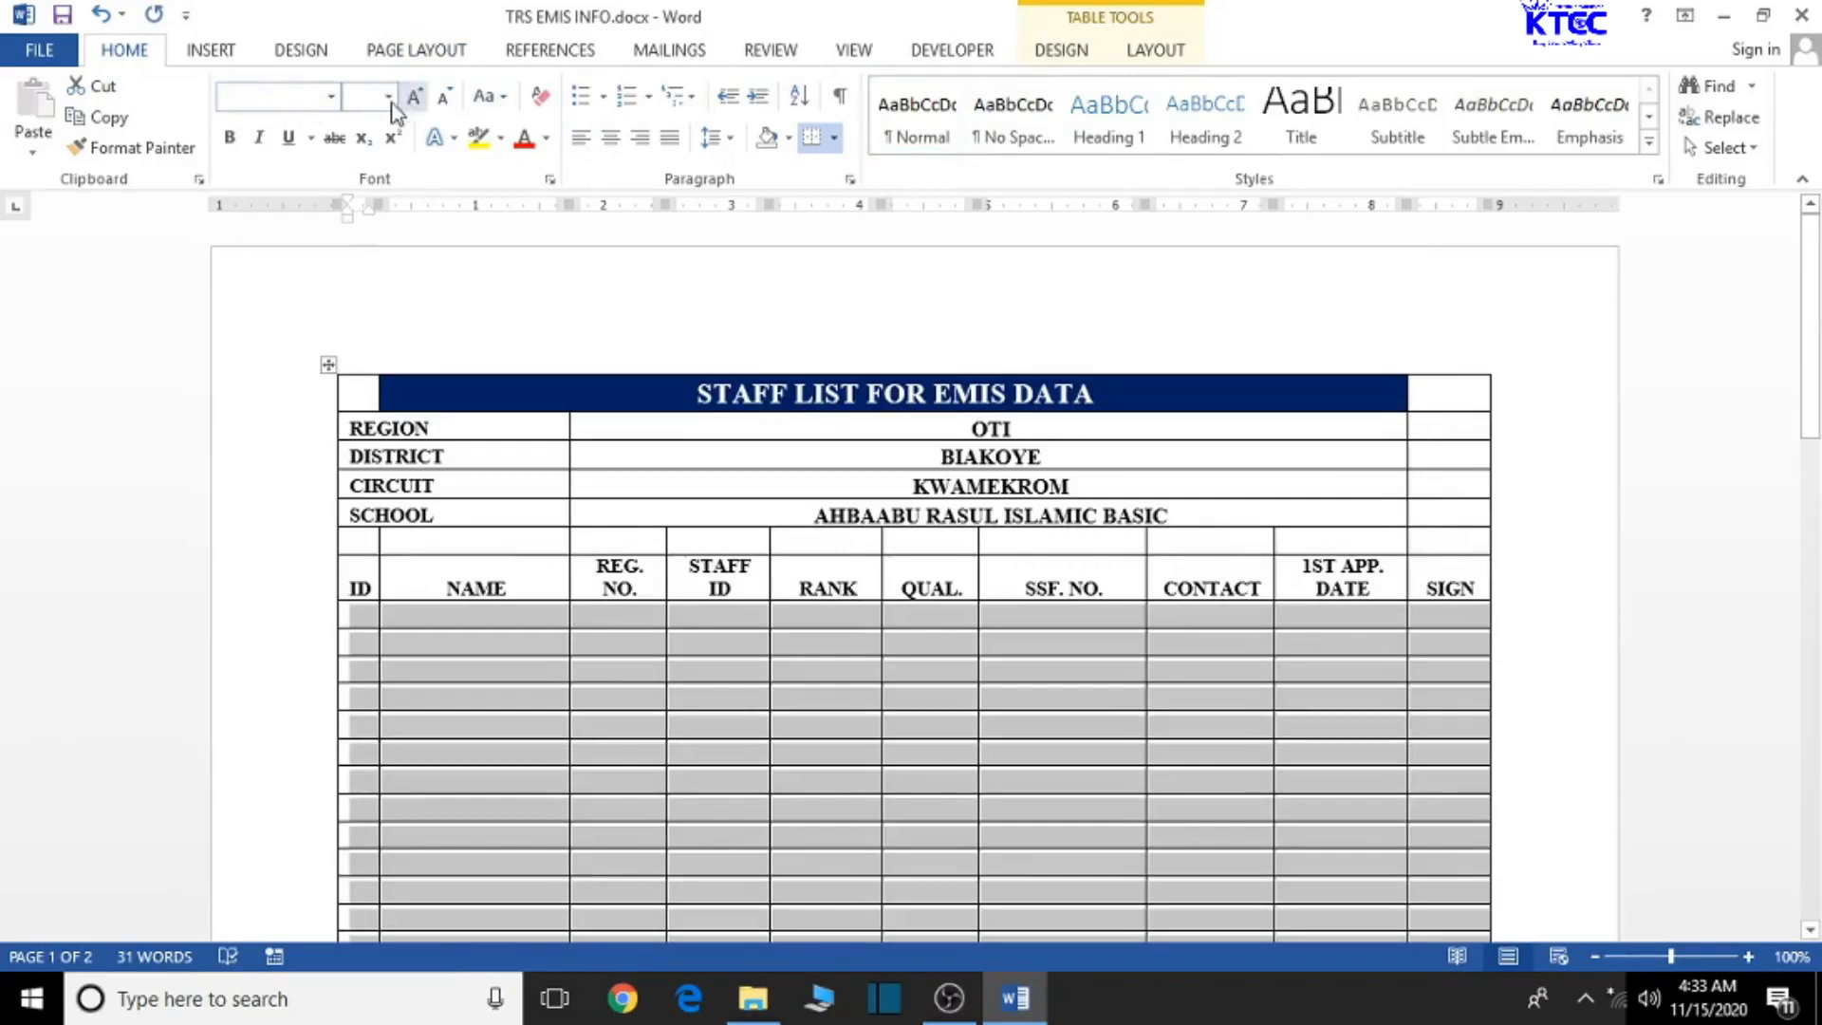
left_click(367, 98)
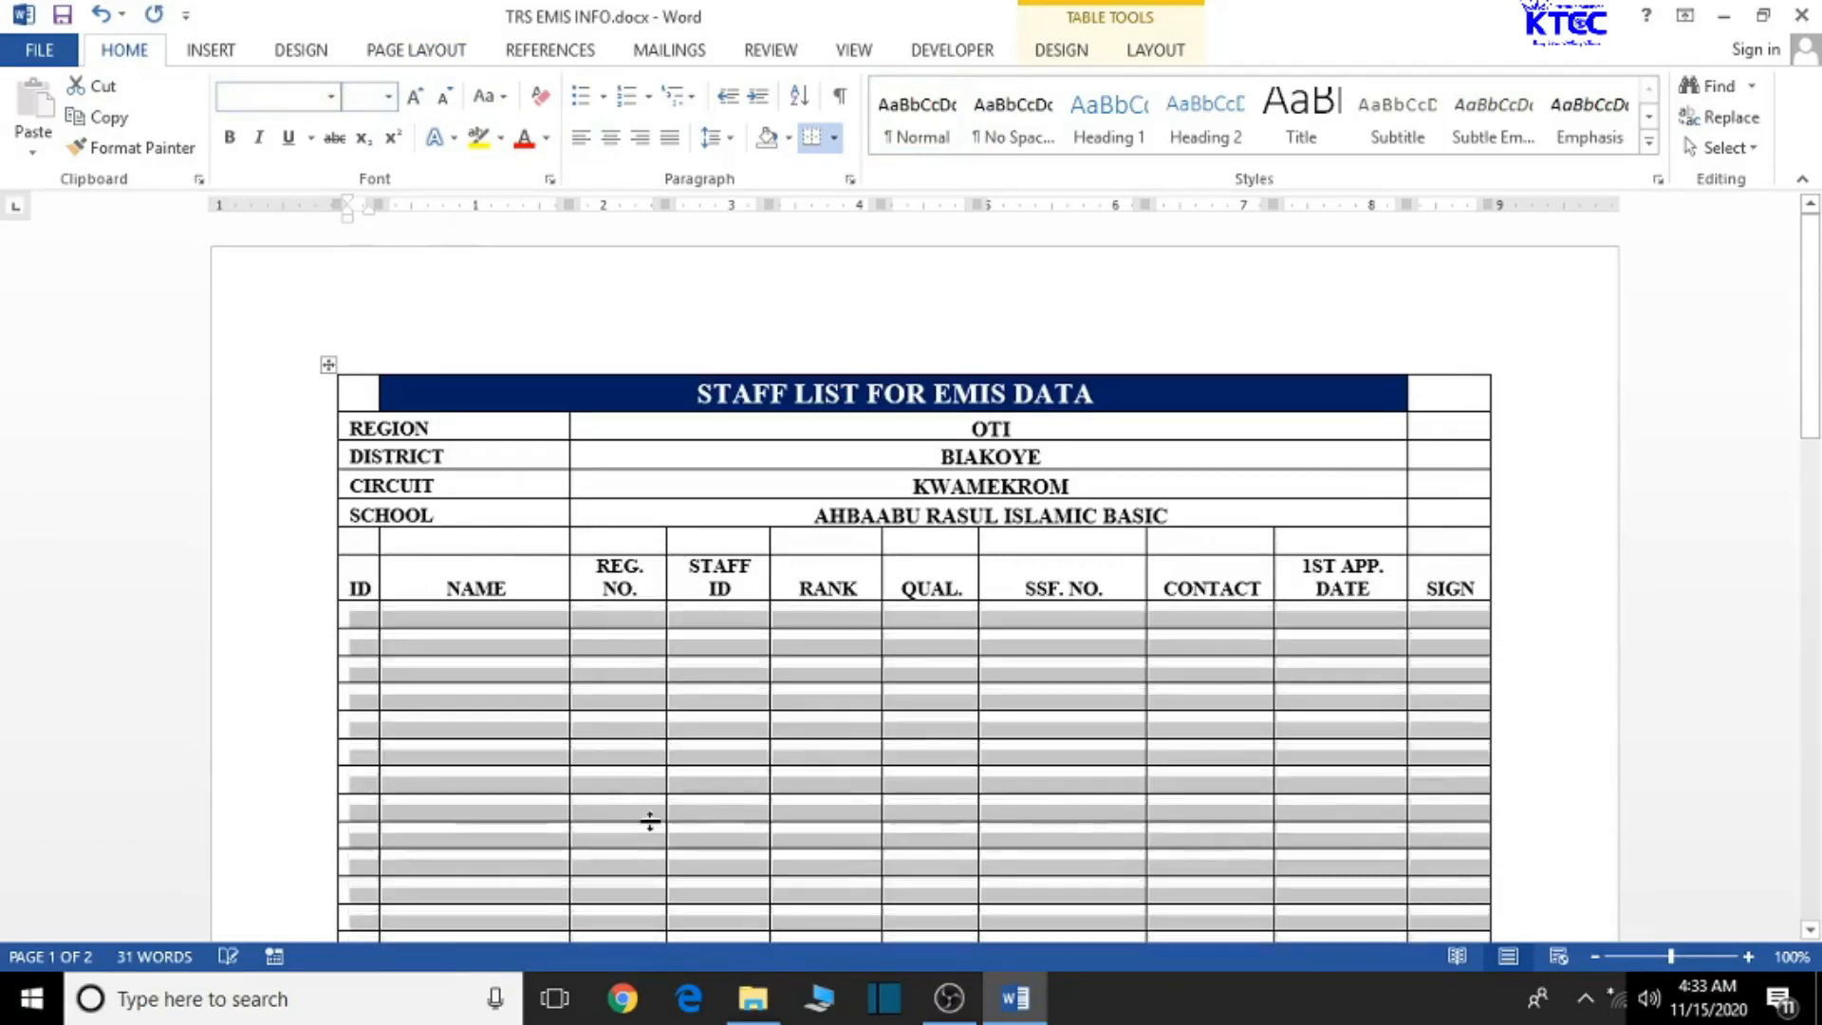
left_click(654, 756)
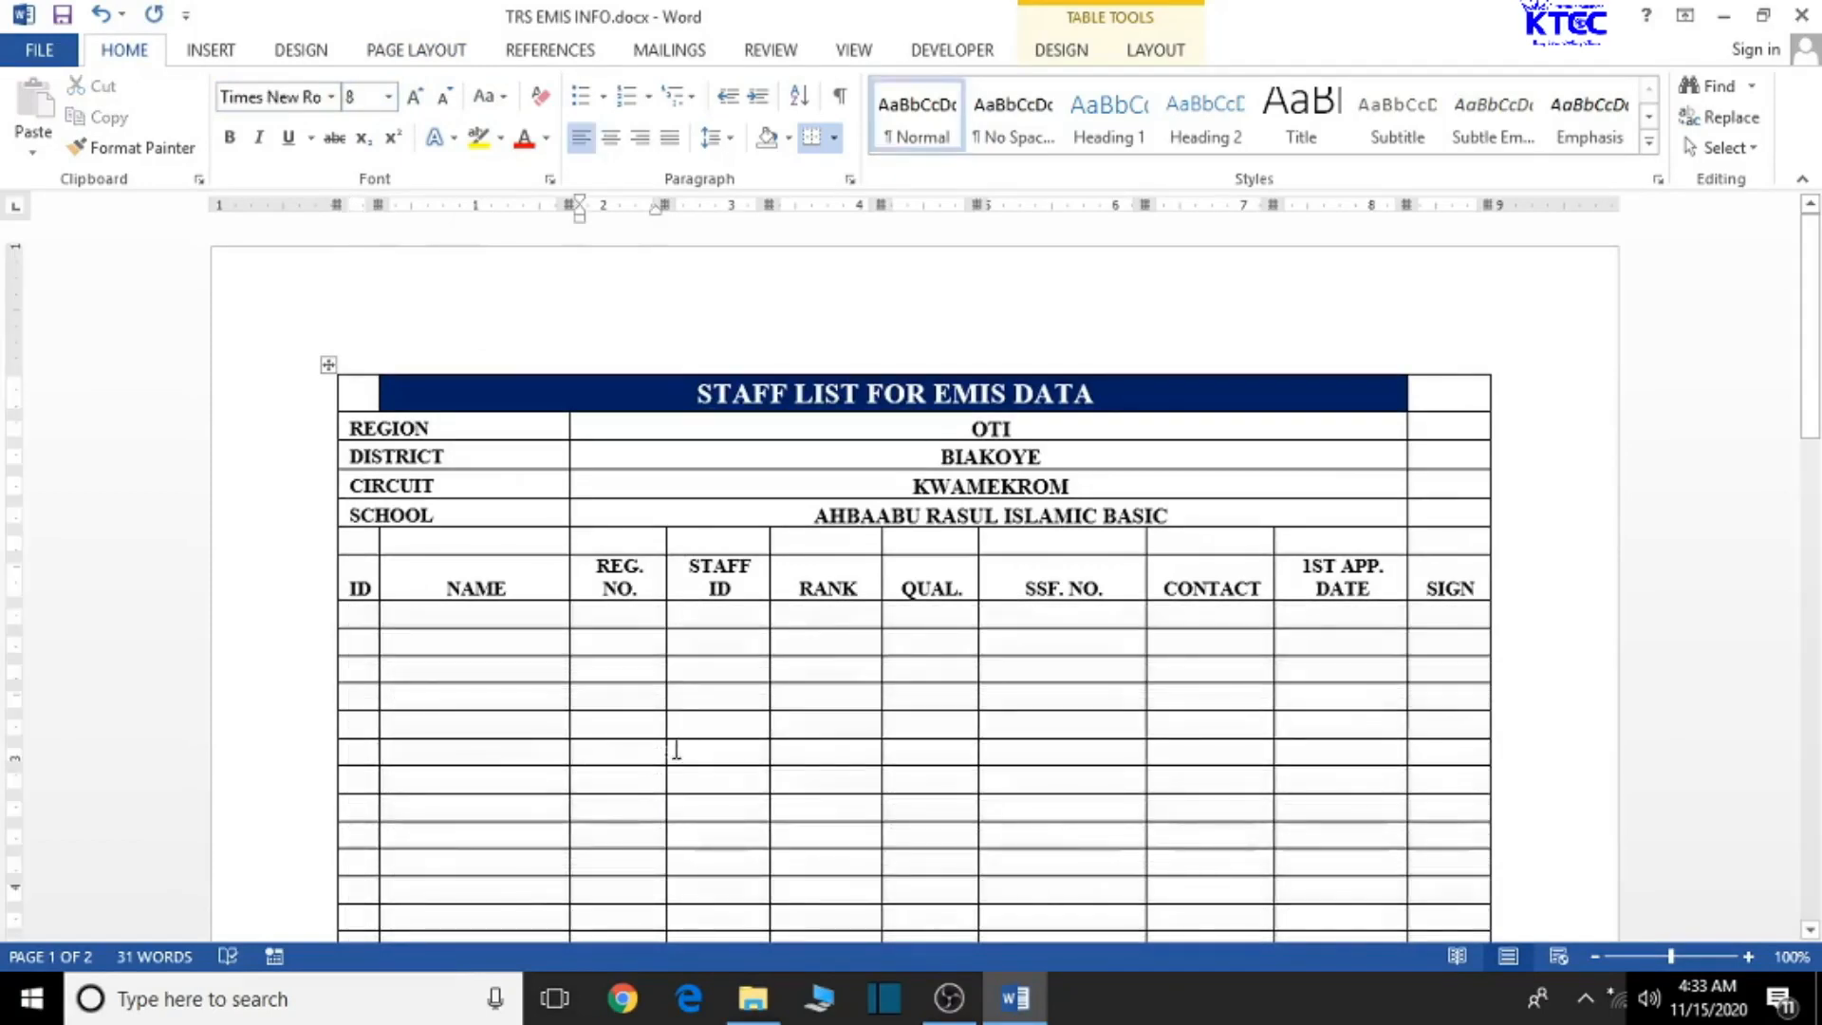
left_click(437, 618)
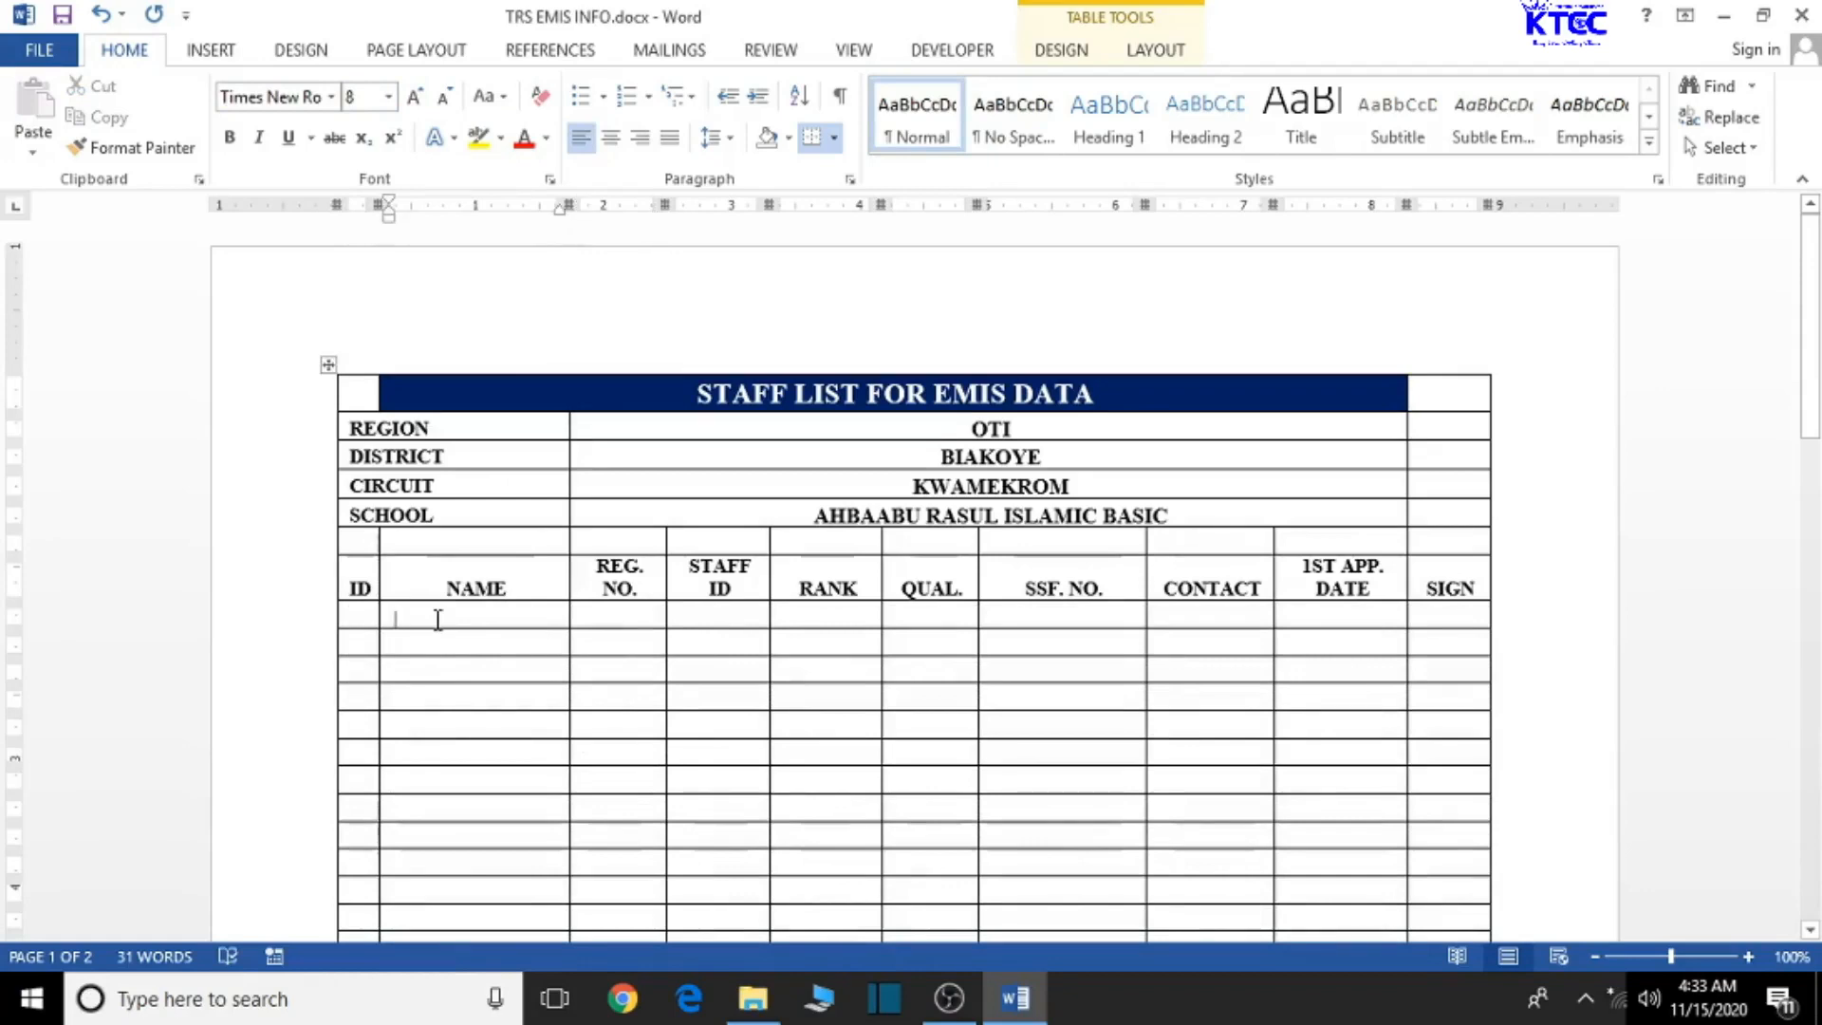
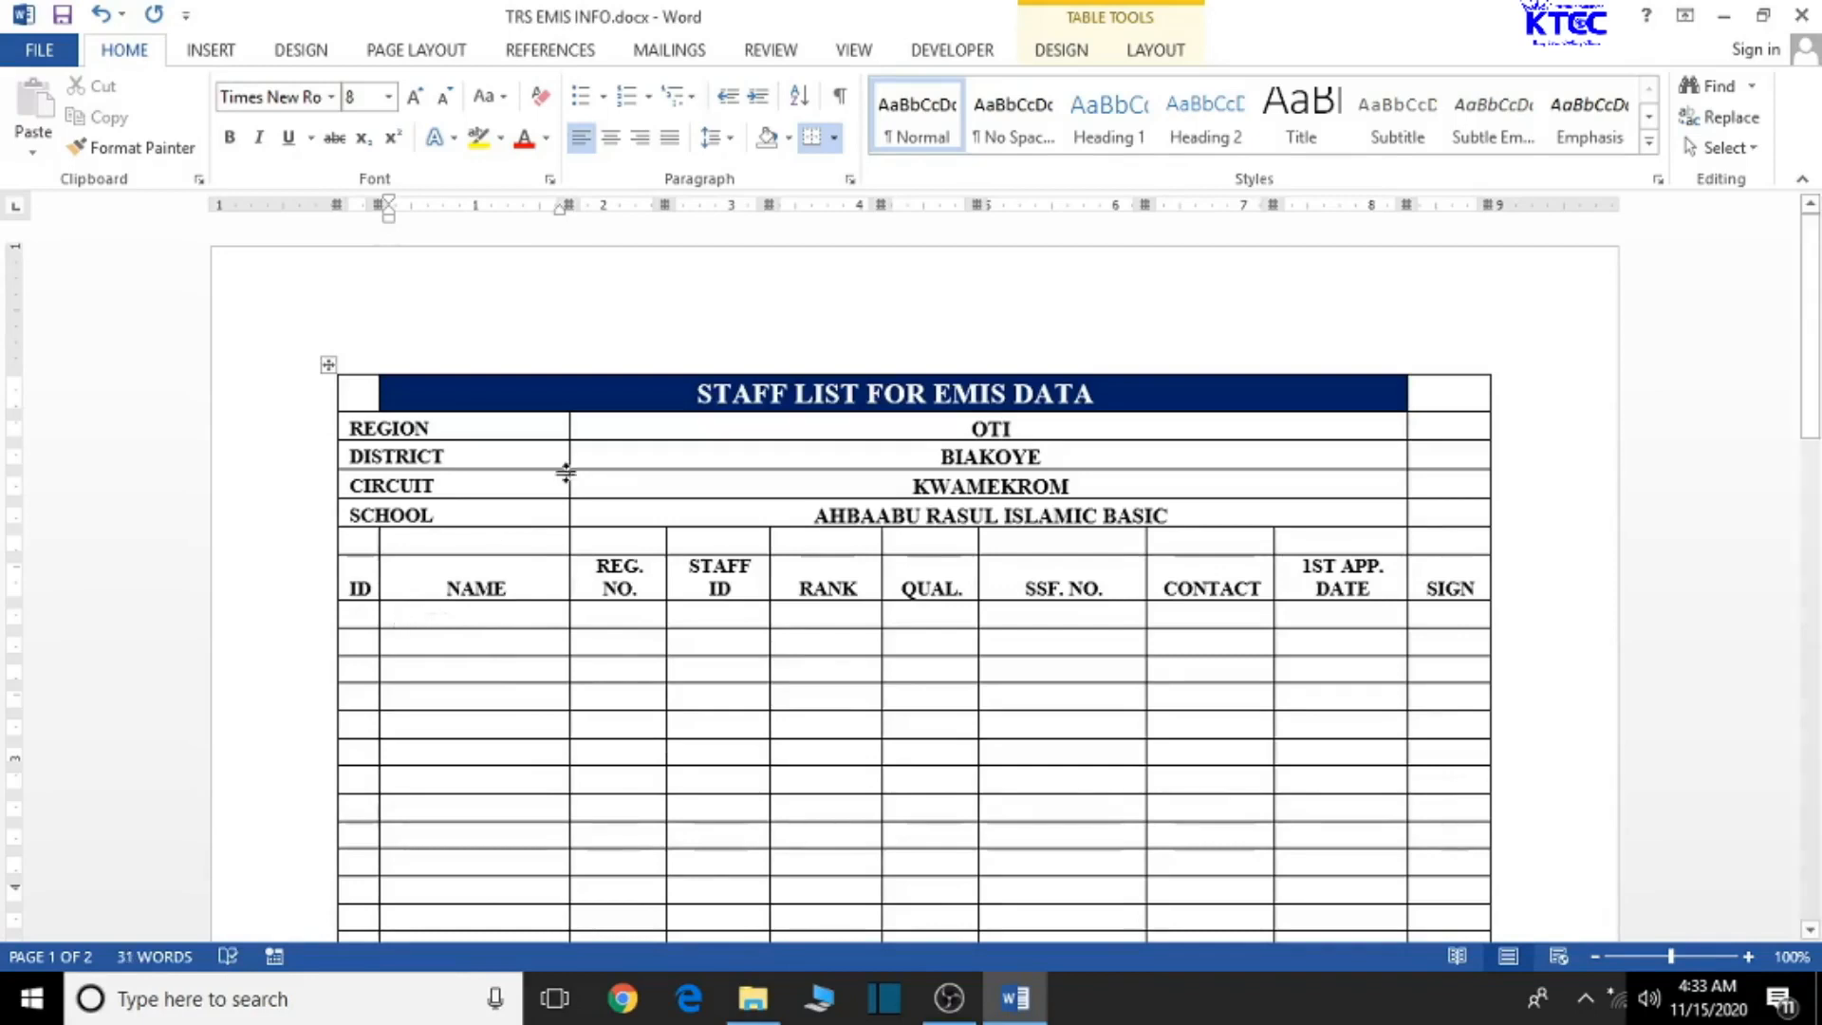
left_click(1007, 617)
type("D")
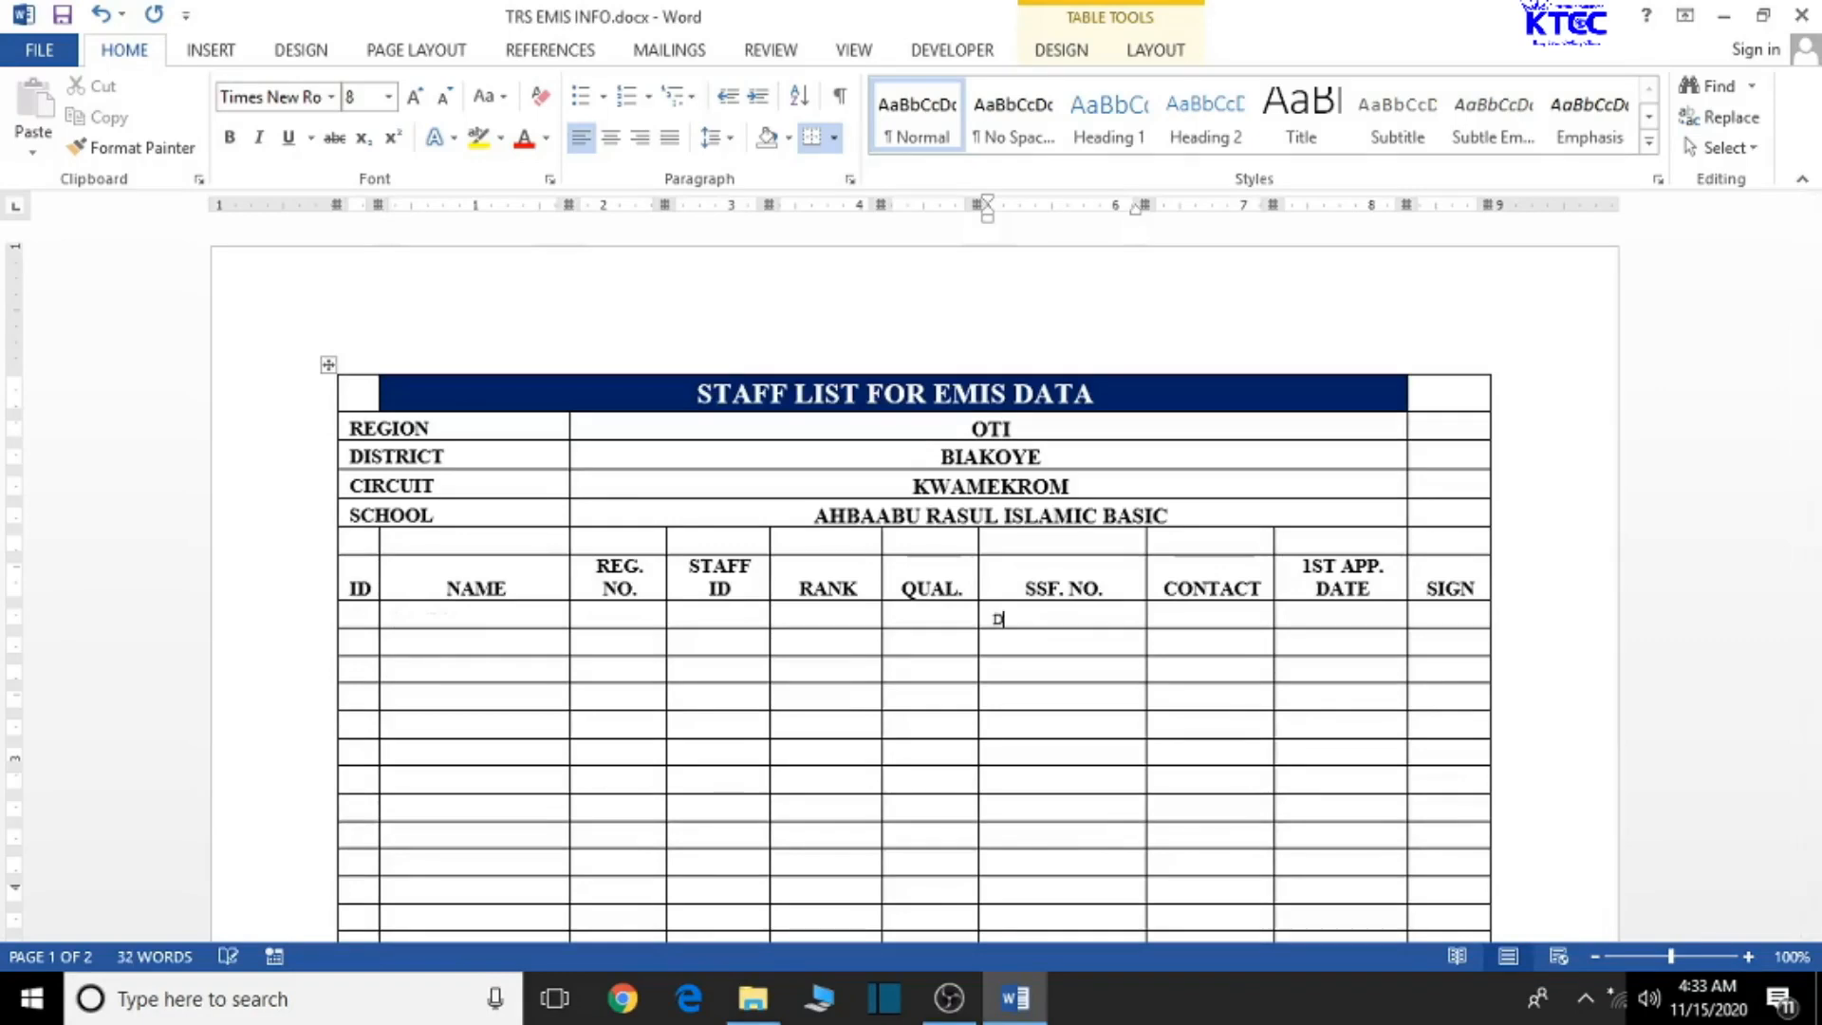
type("1234567876543")
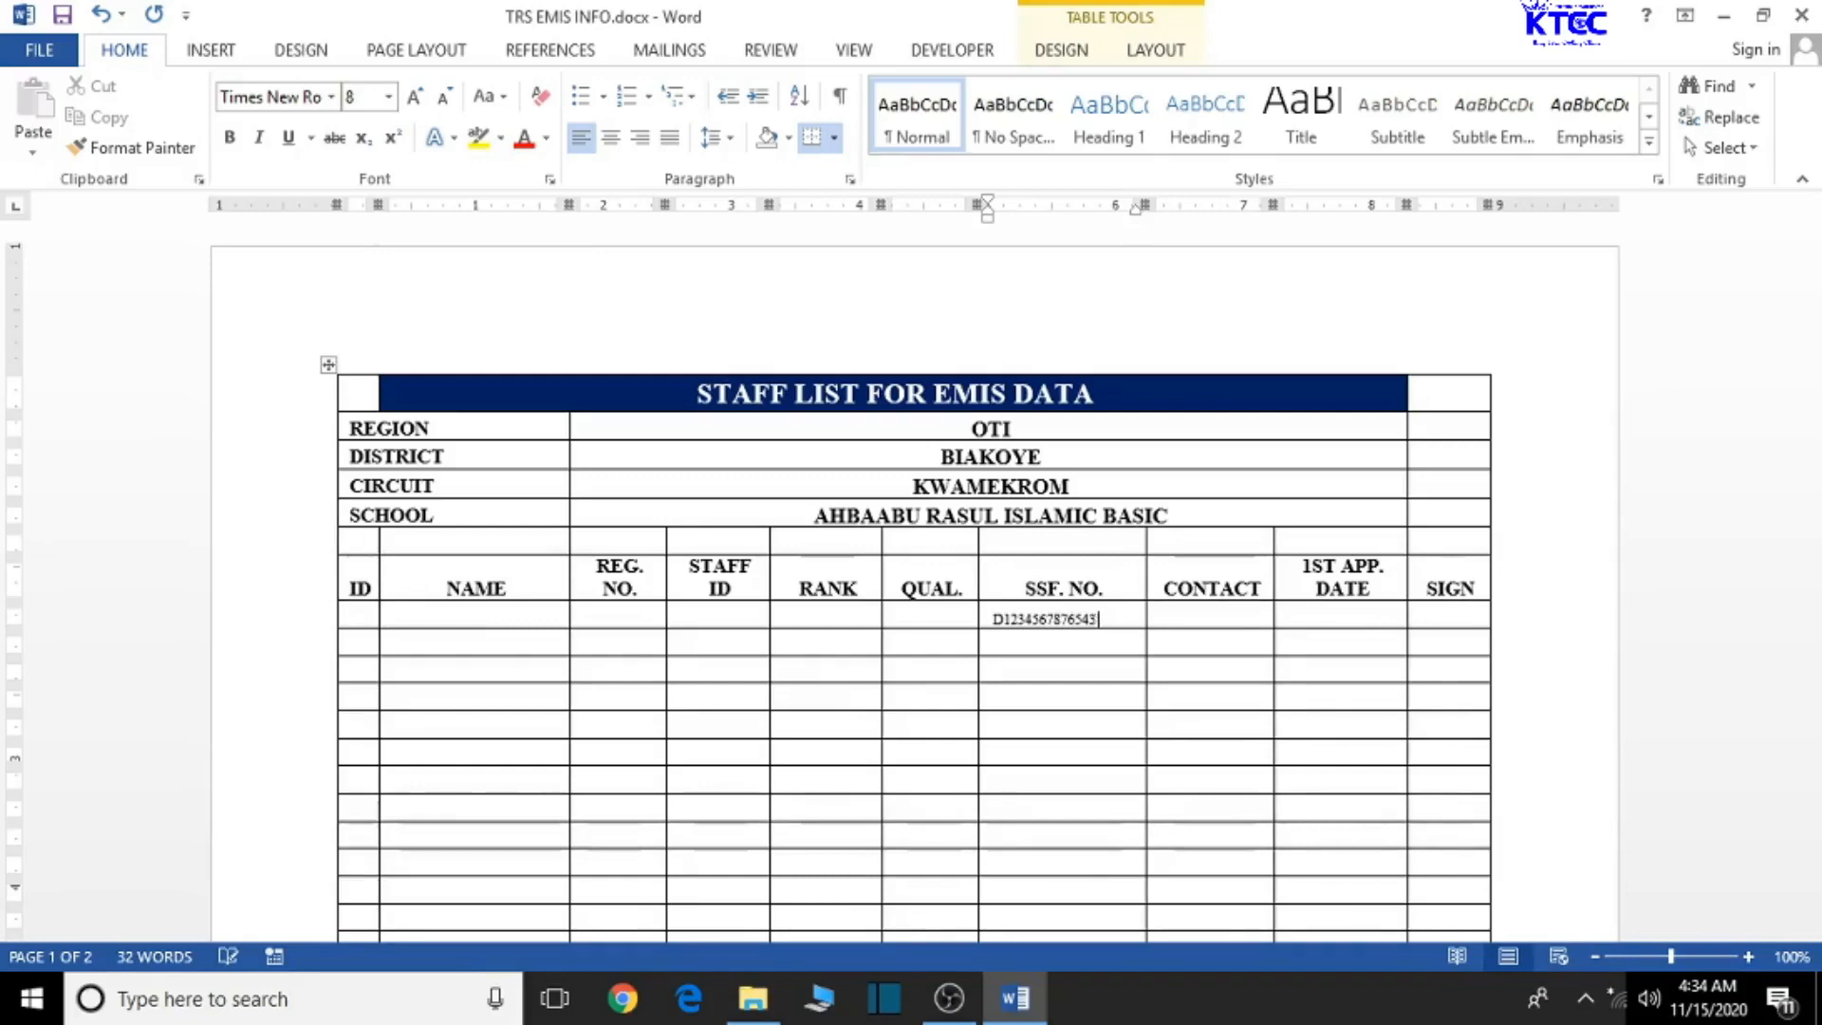
key("BackSpace")
key("BackSpace")
key("BackSpace")
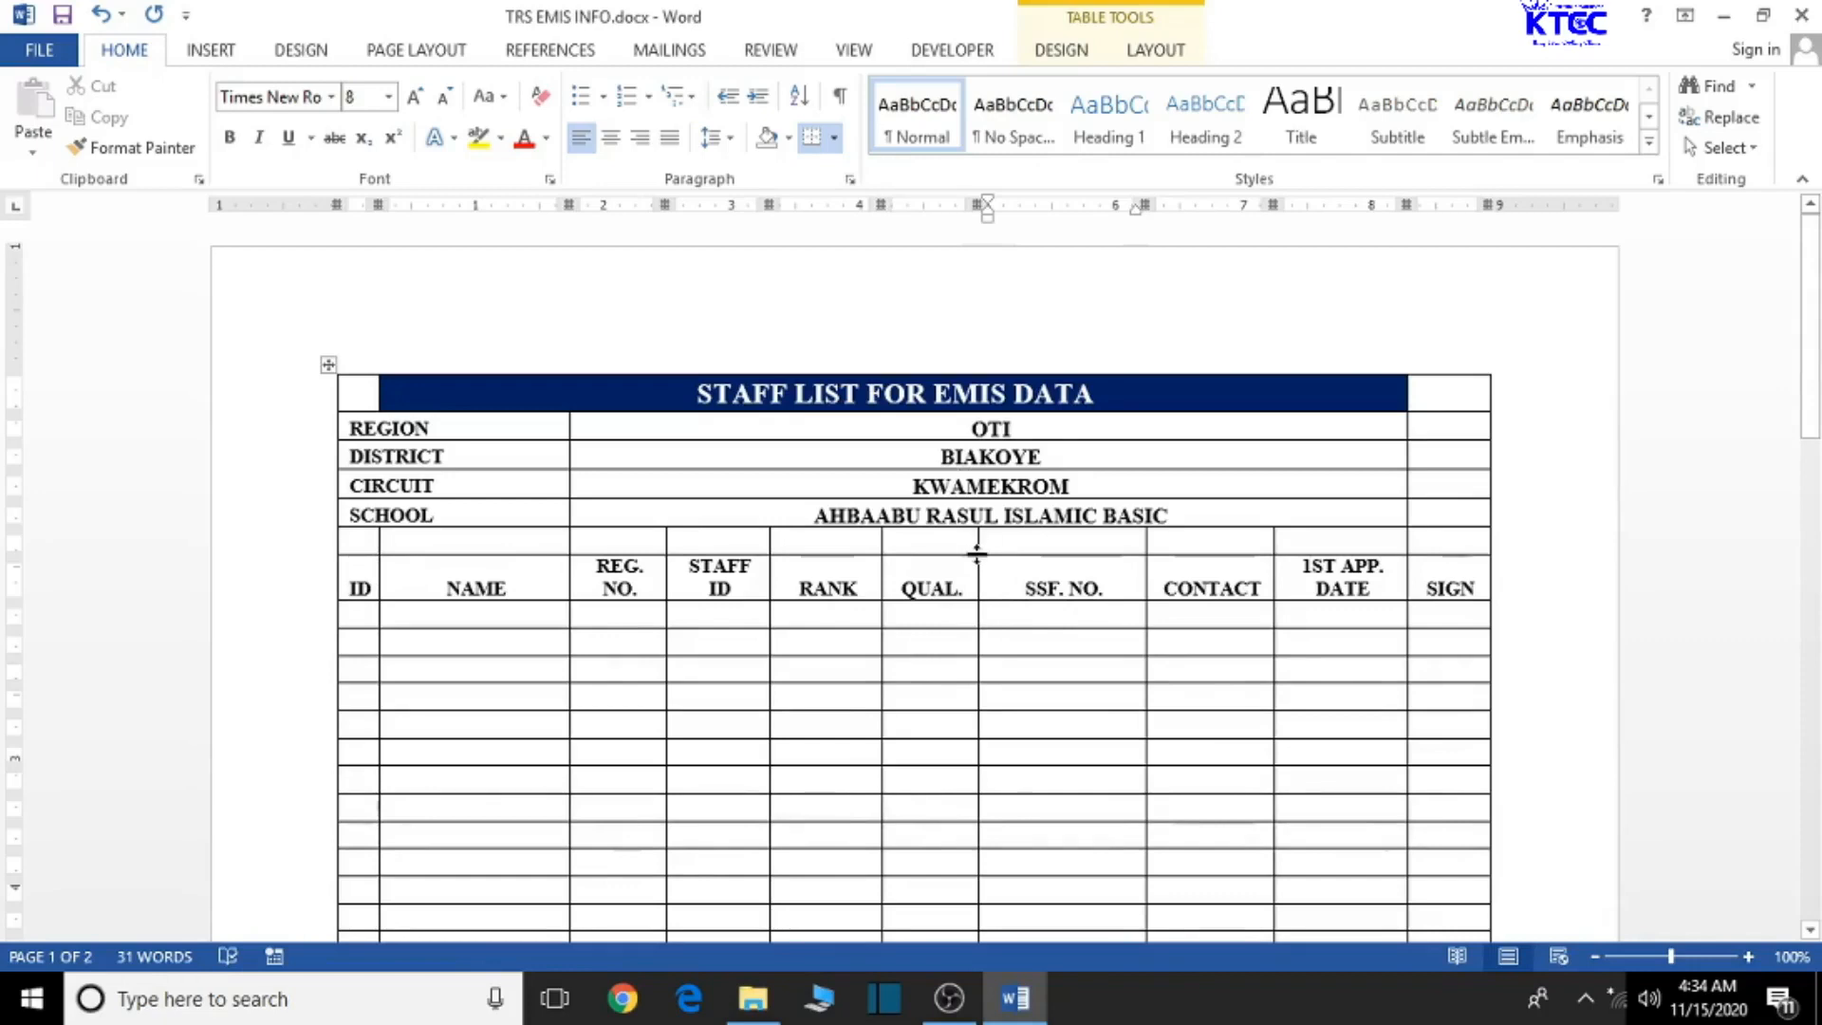
- Adjust the SSF. NO., CONTACT, QUAL. and RANK borders, widening RANK and narrowing CONTACT
left_click_drag(977, 557, 994, 570)
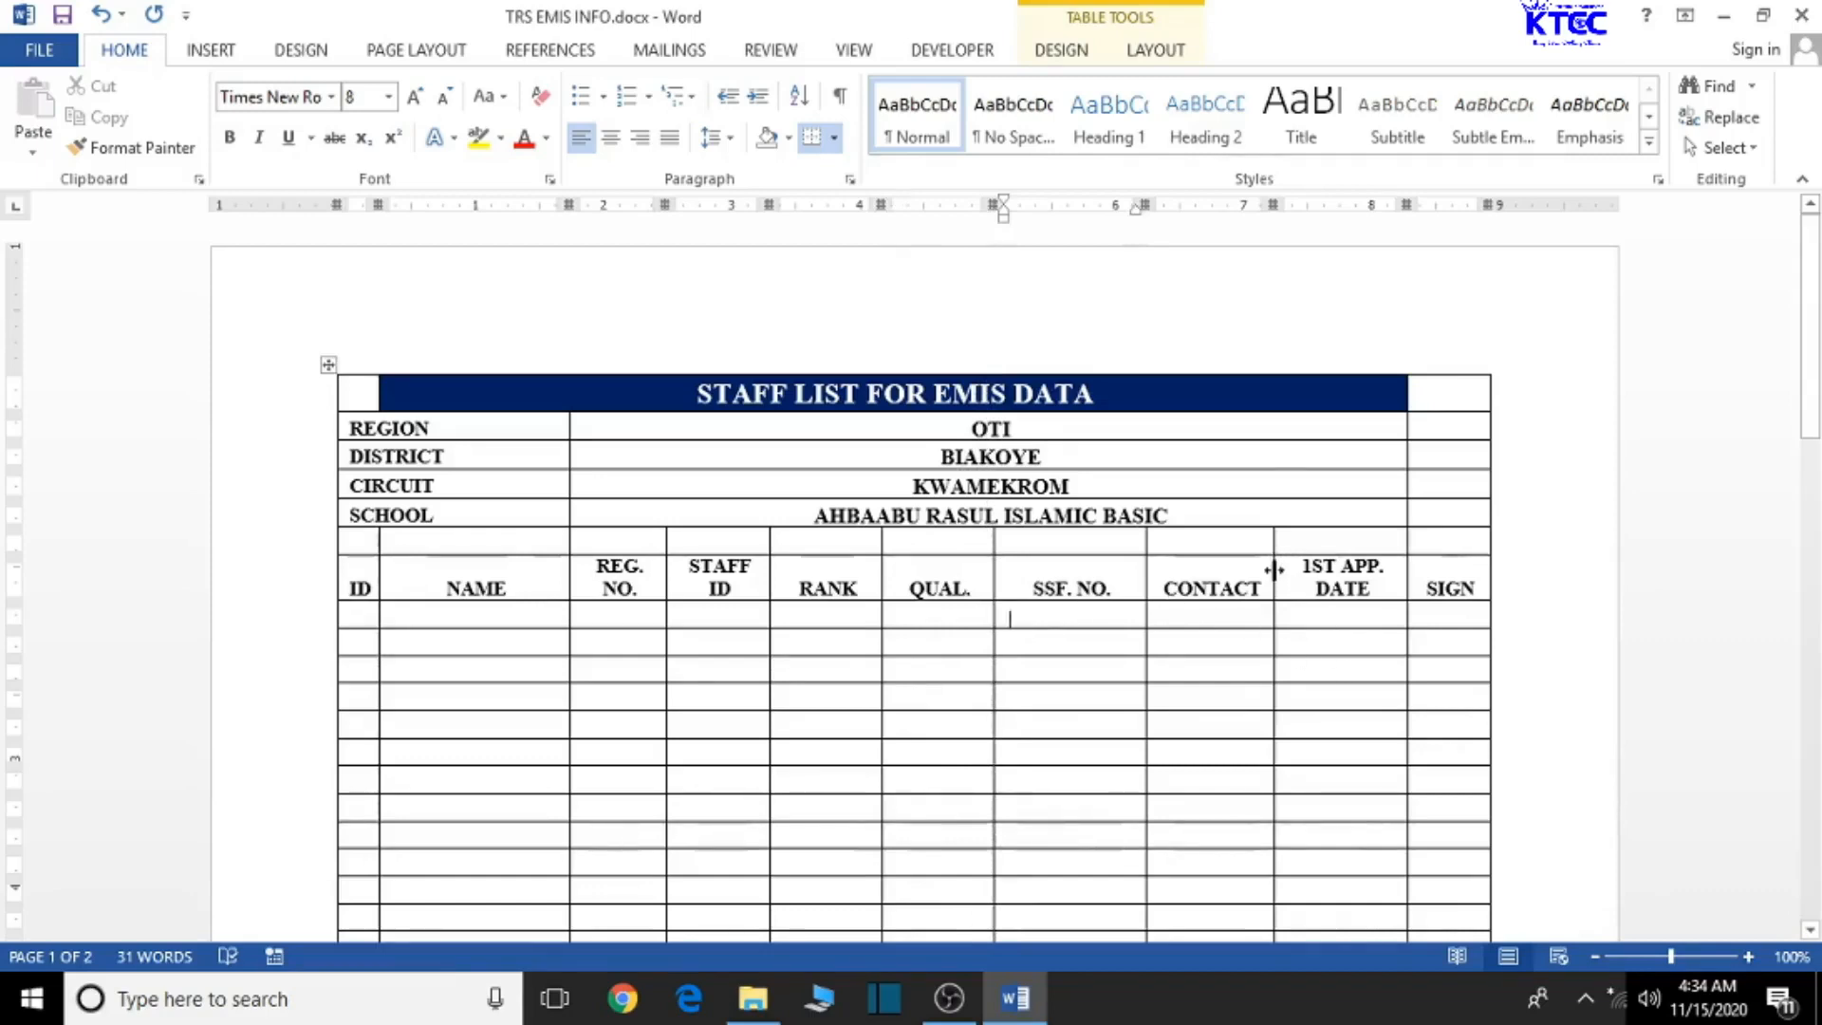
left_click_drag(1274, 570, 1286, 571)
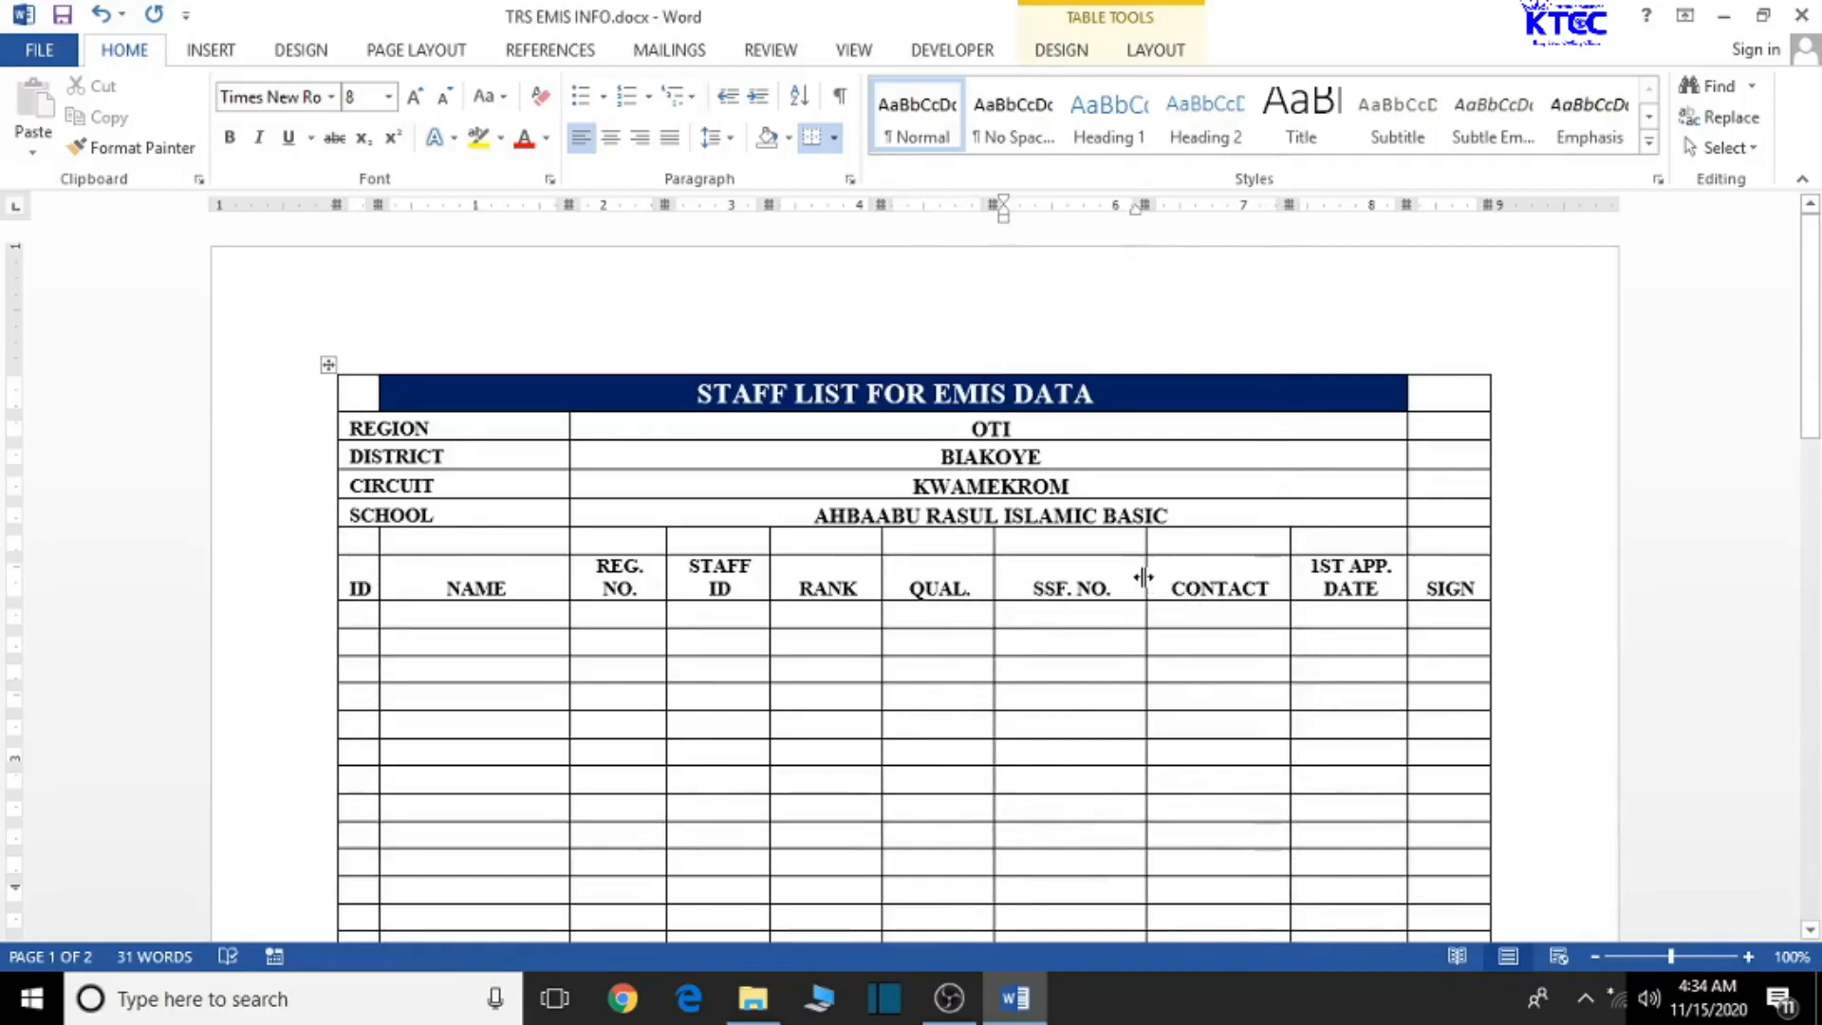
left_click_drag(1147, 574, 1151, 576)
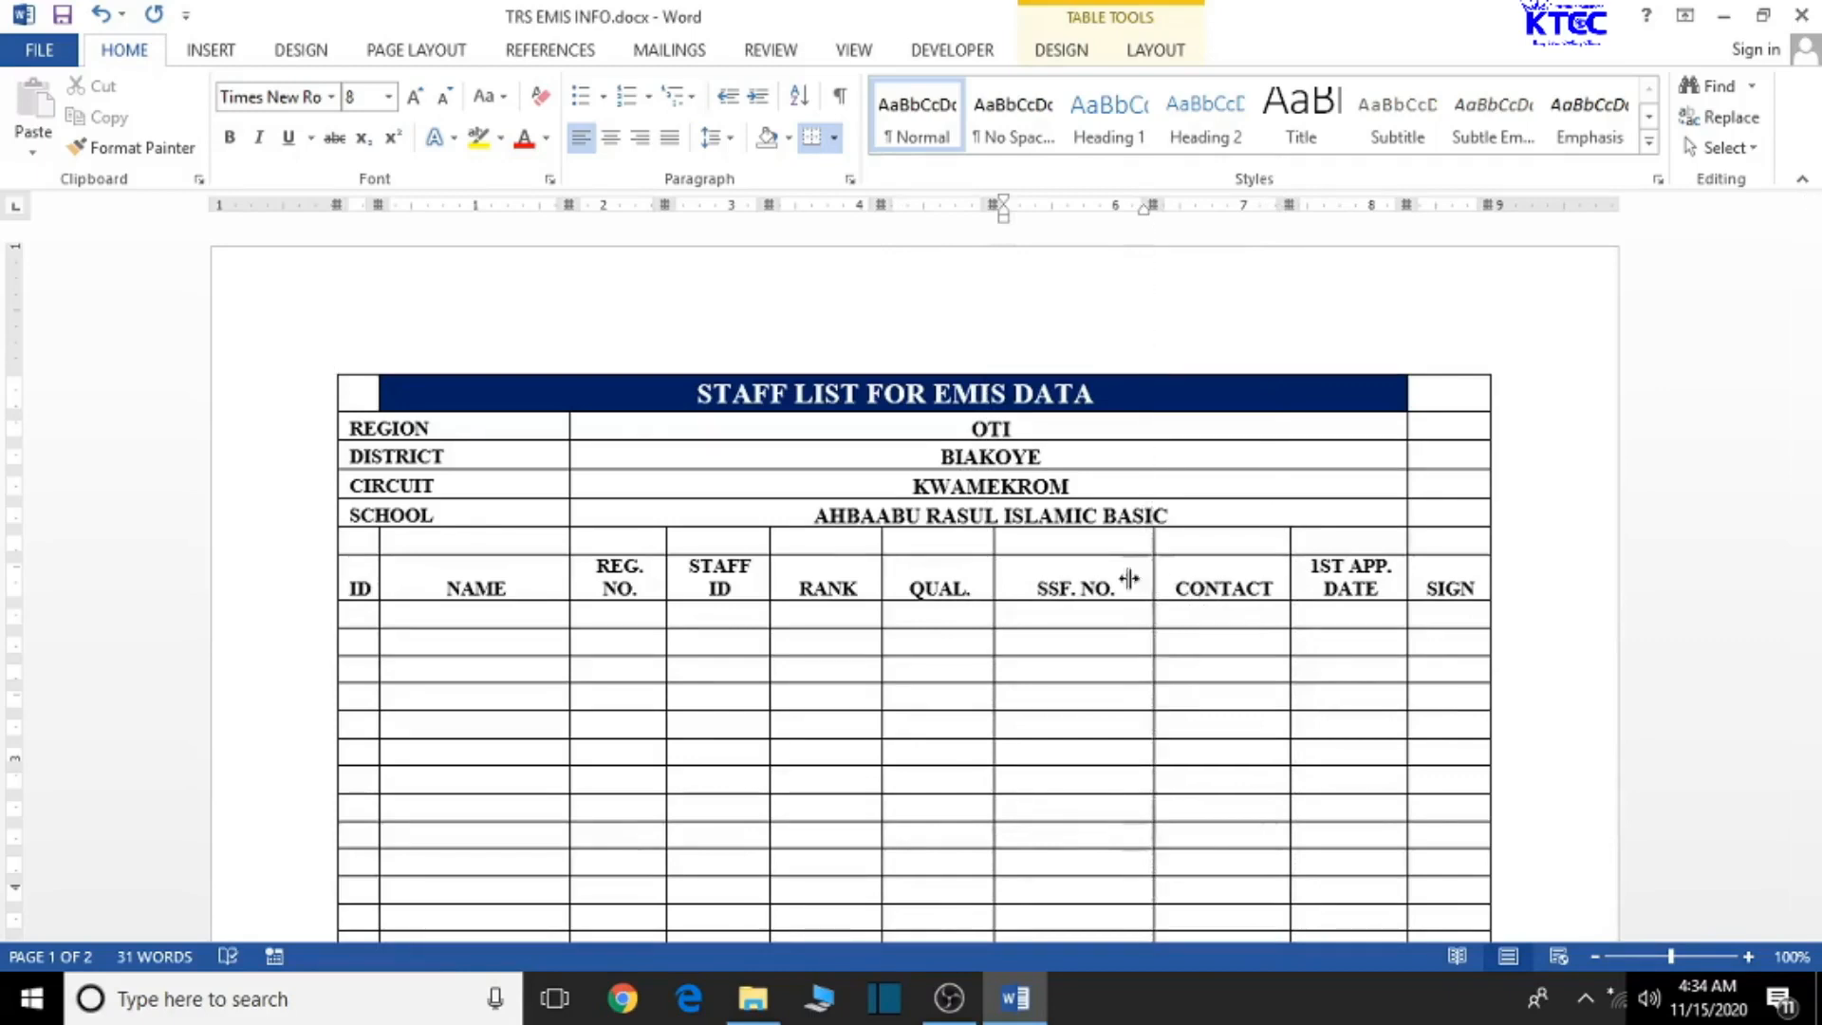
left_click_drag(993, 568, 1001, 568)
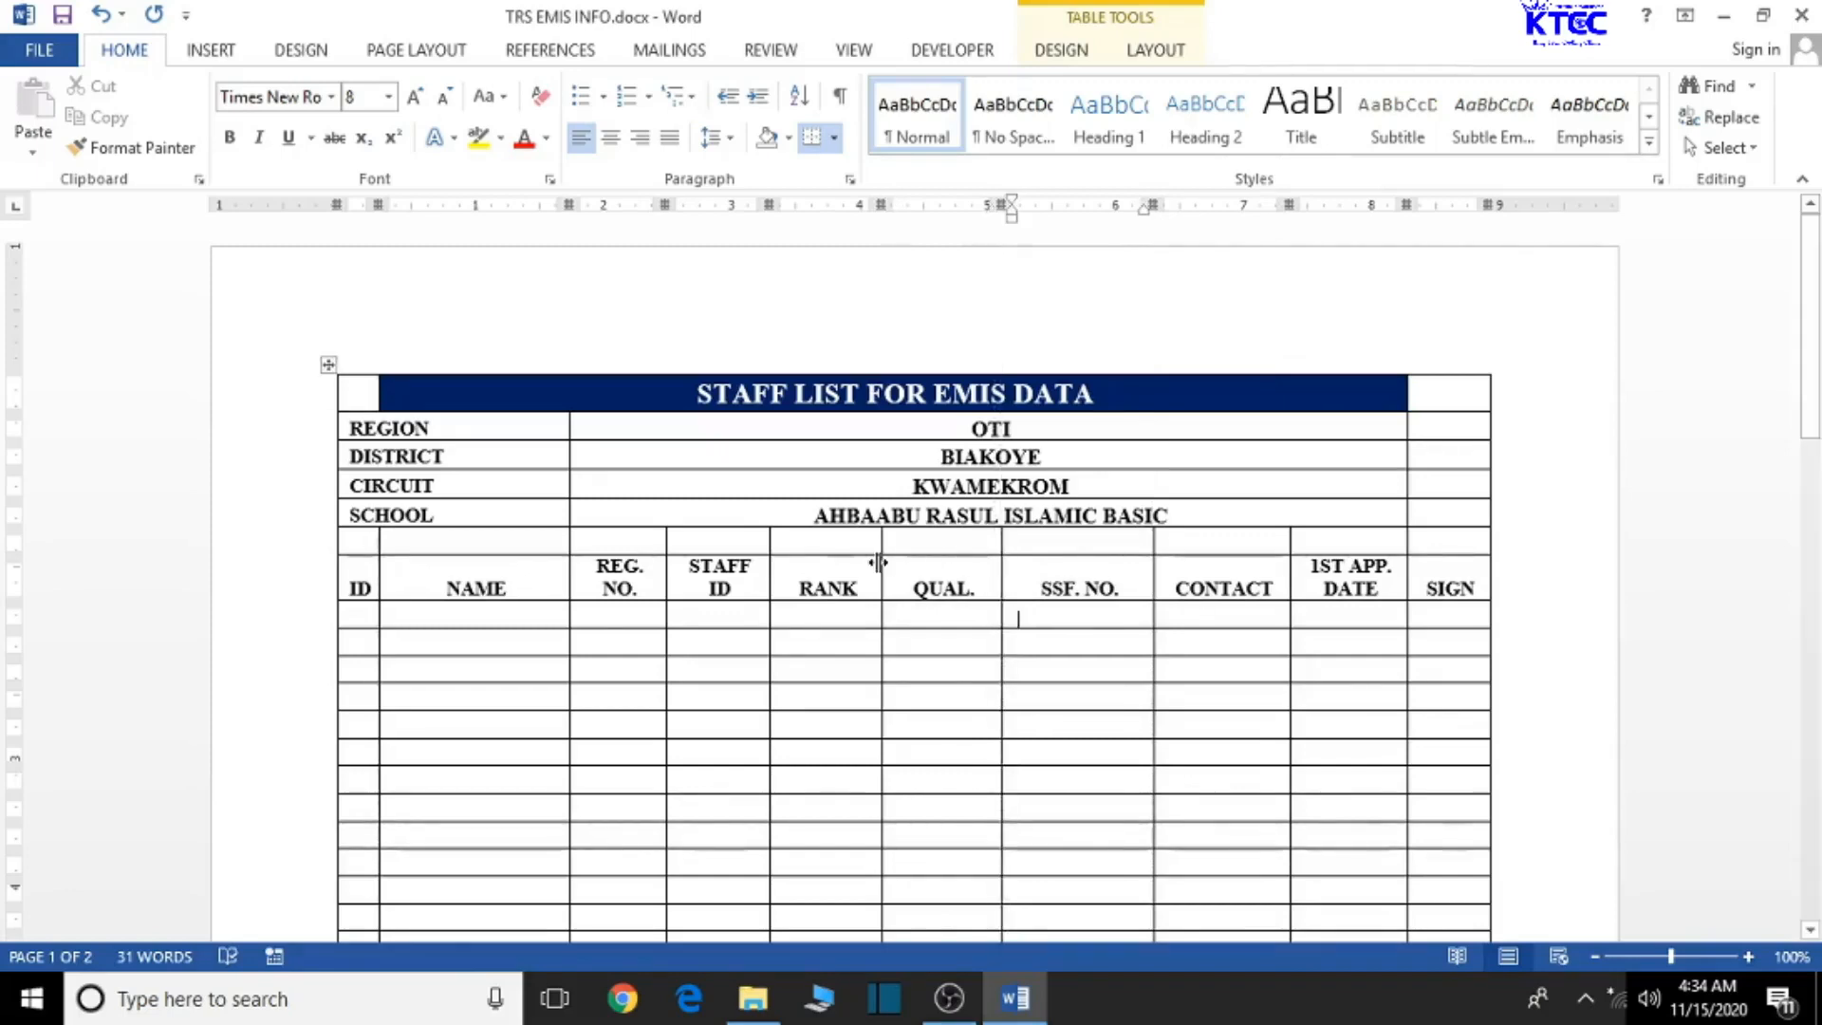
left_click_drag(882, 564, 886, 562)
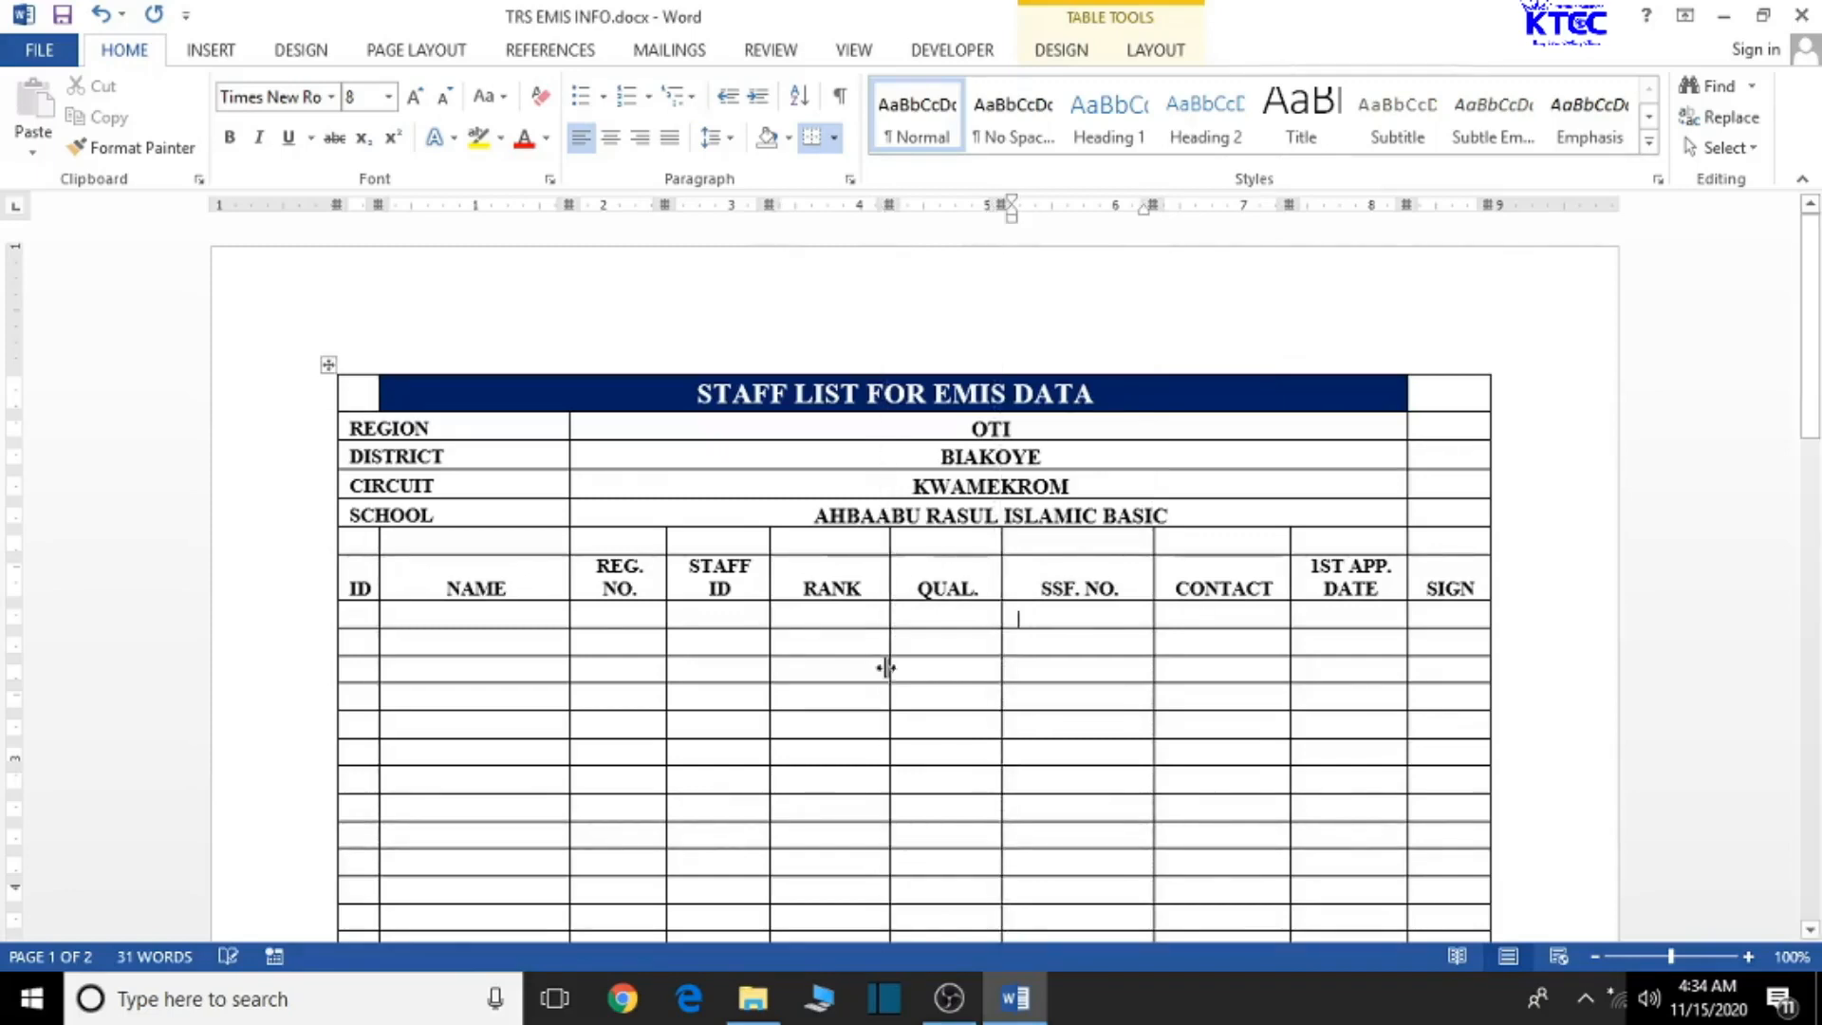
- Save TRS EMIS INFO.docx
key("ctrl+s")
scroll(969, 710, "down", 6)
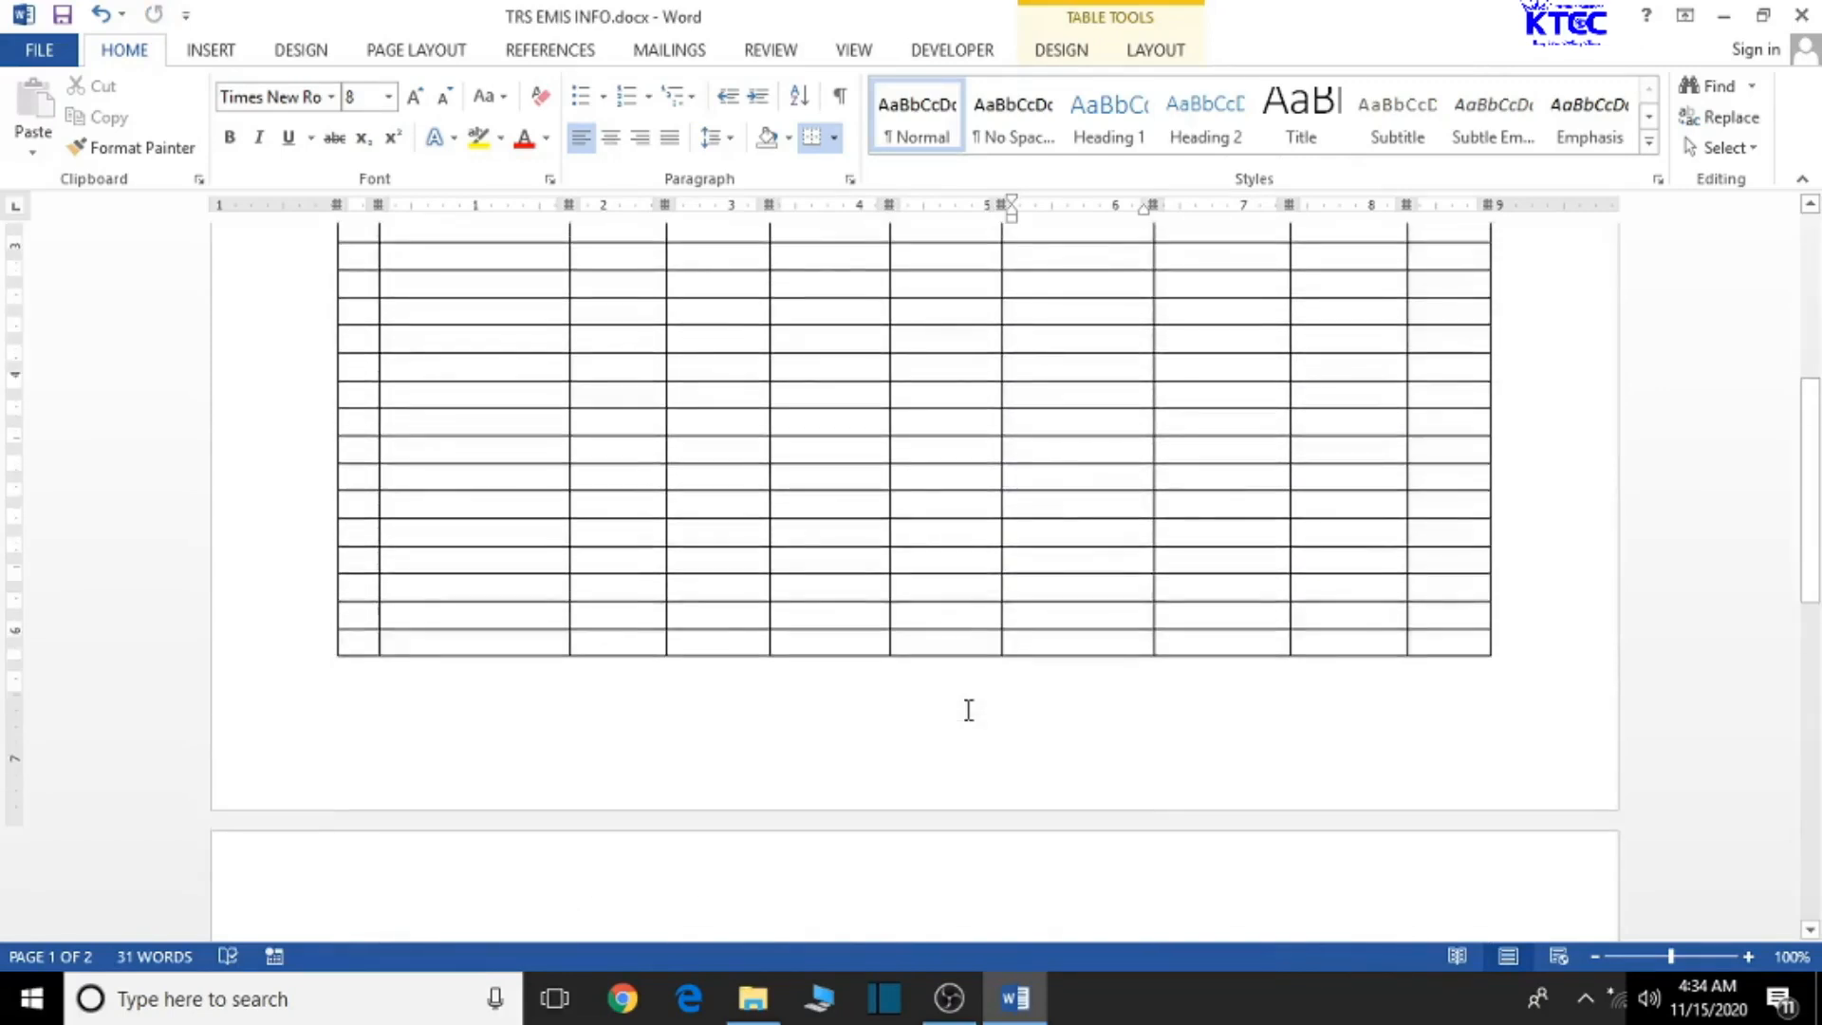
scroll(968, 710, "up", 6)
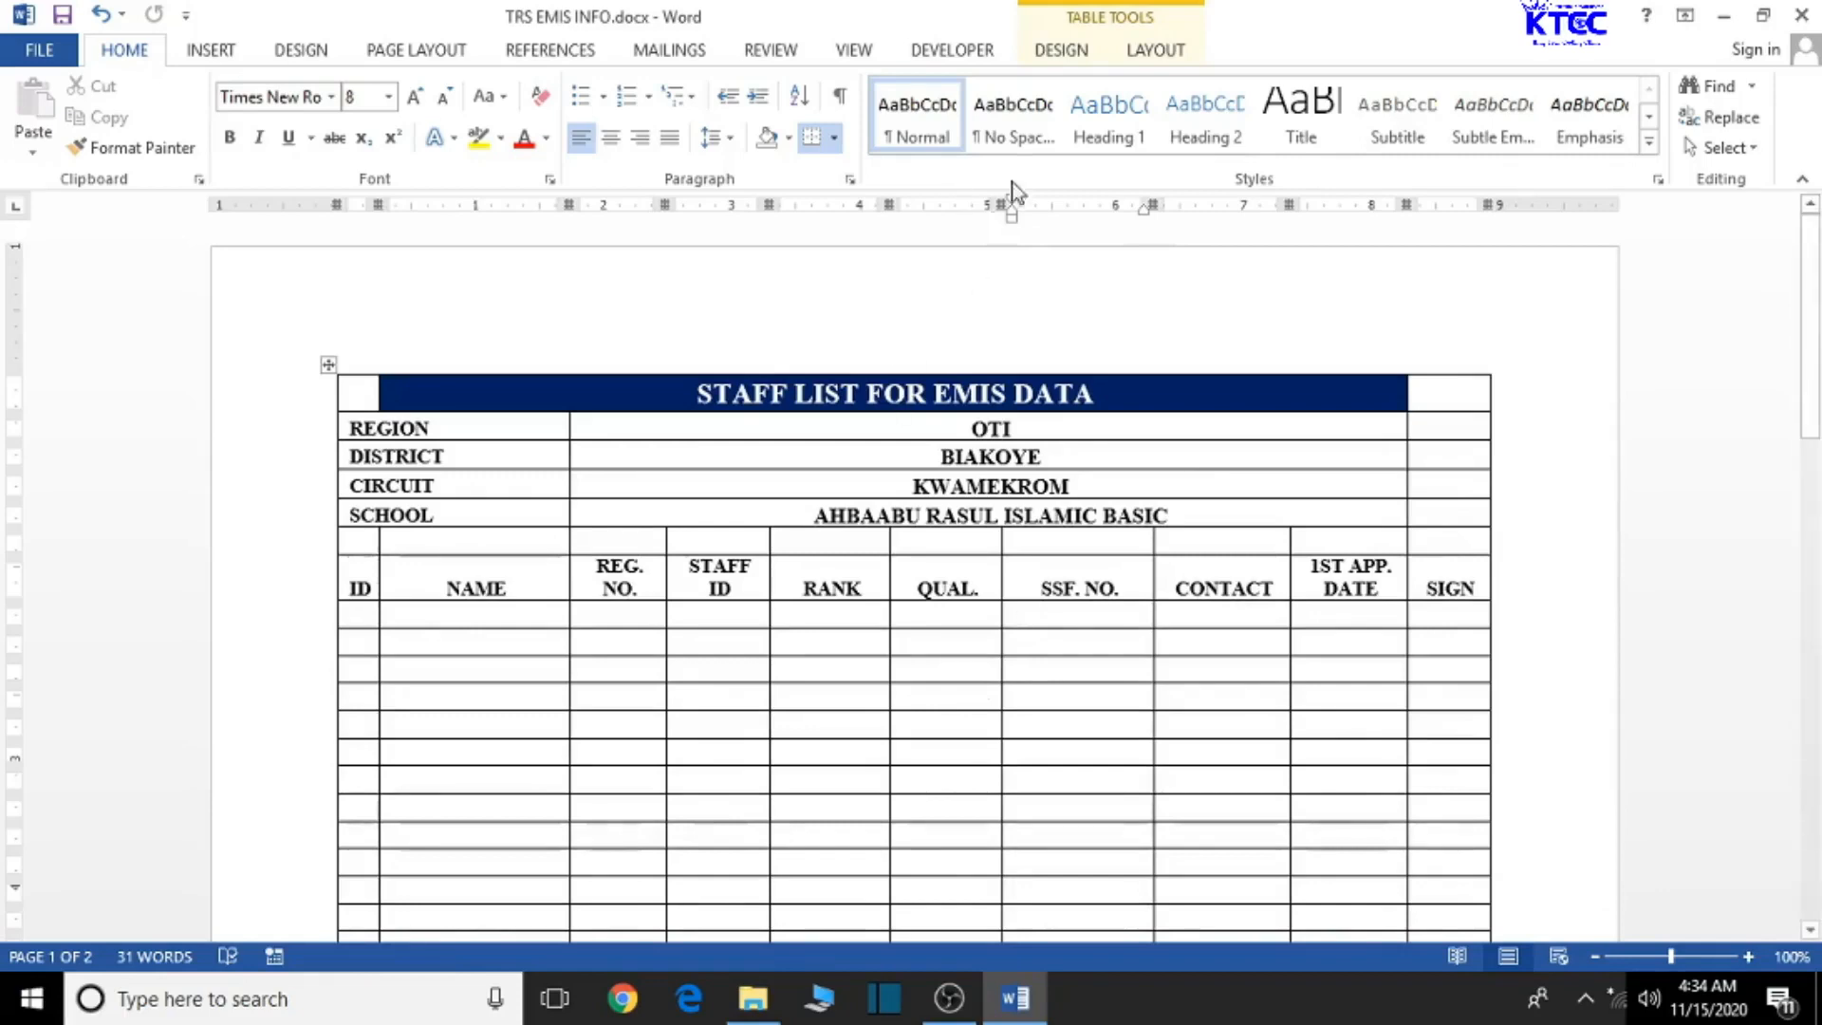
- Use SMS TRAINING.xlsm from Desktop > SMS TRAINING as the existing recipient list
left_click(676, 53)
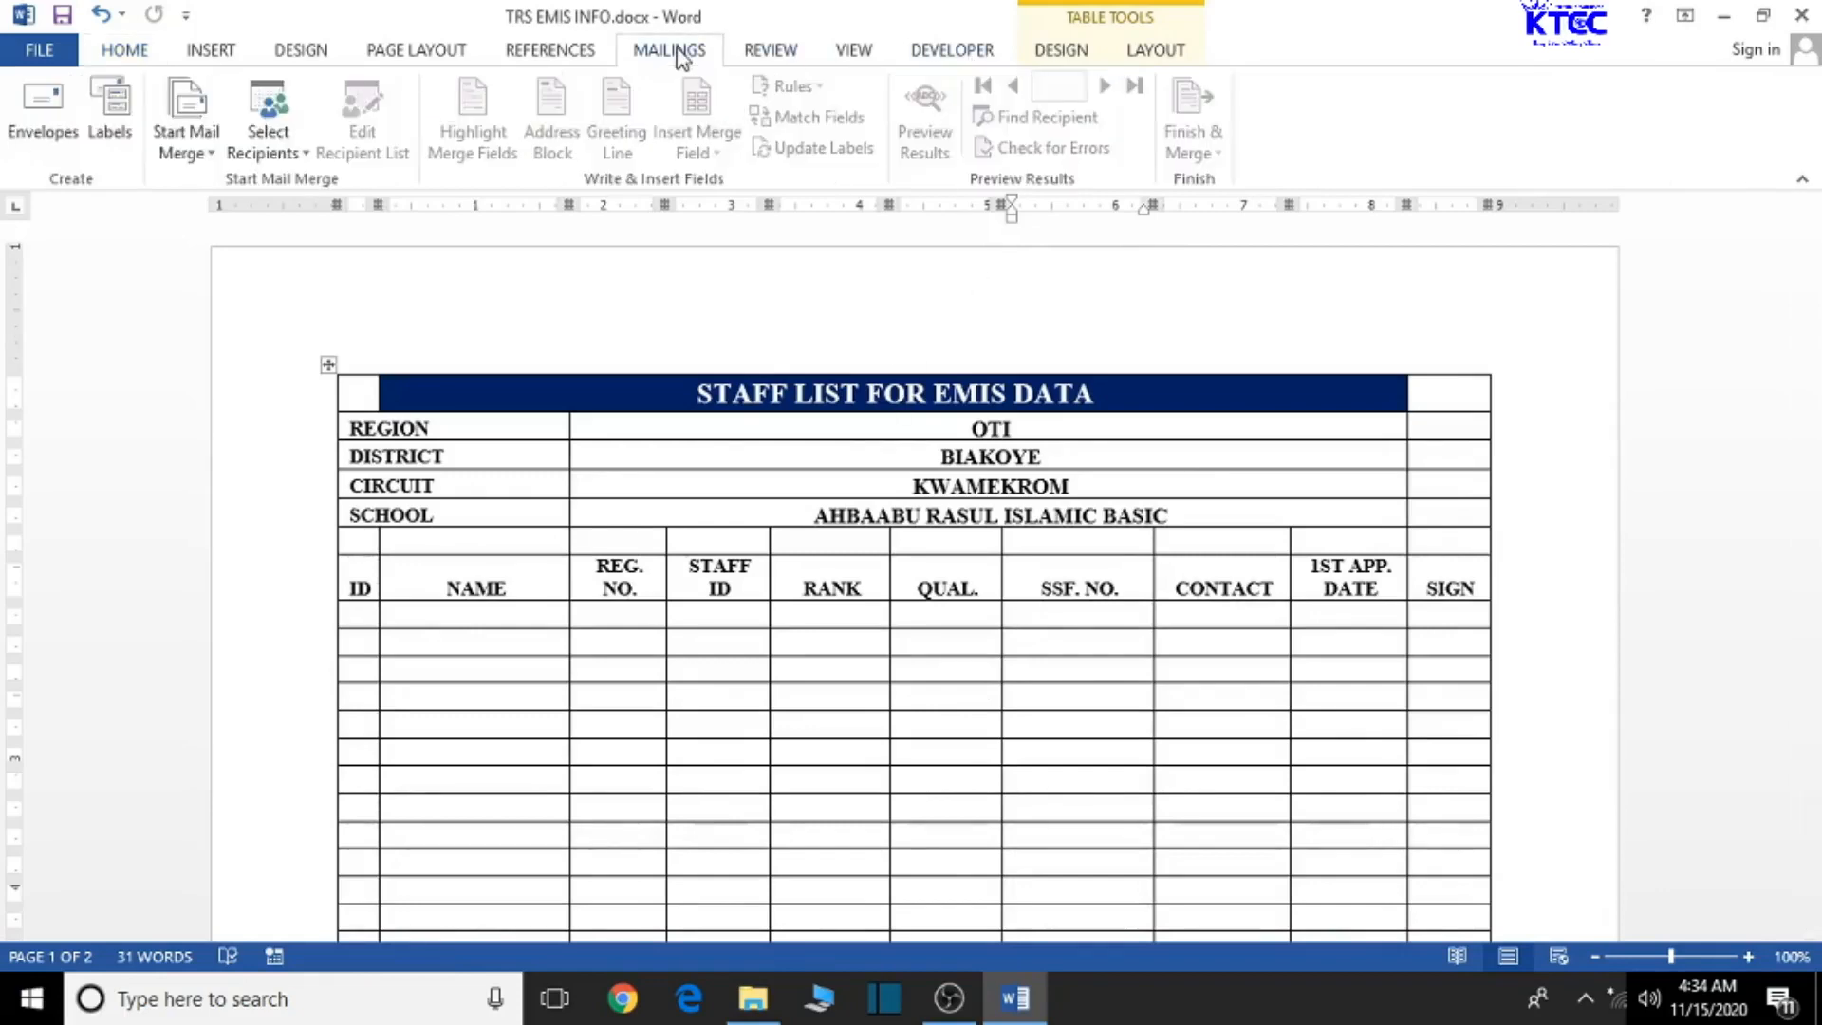
left_click(296, 152)
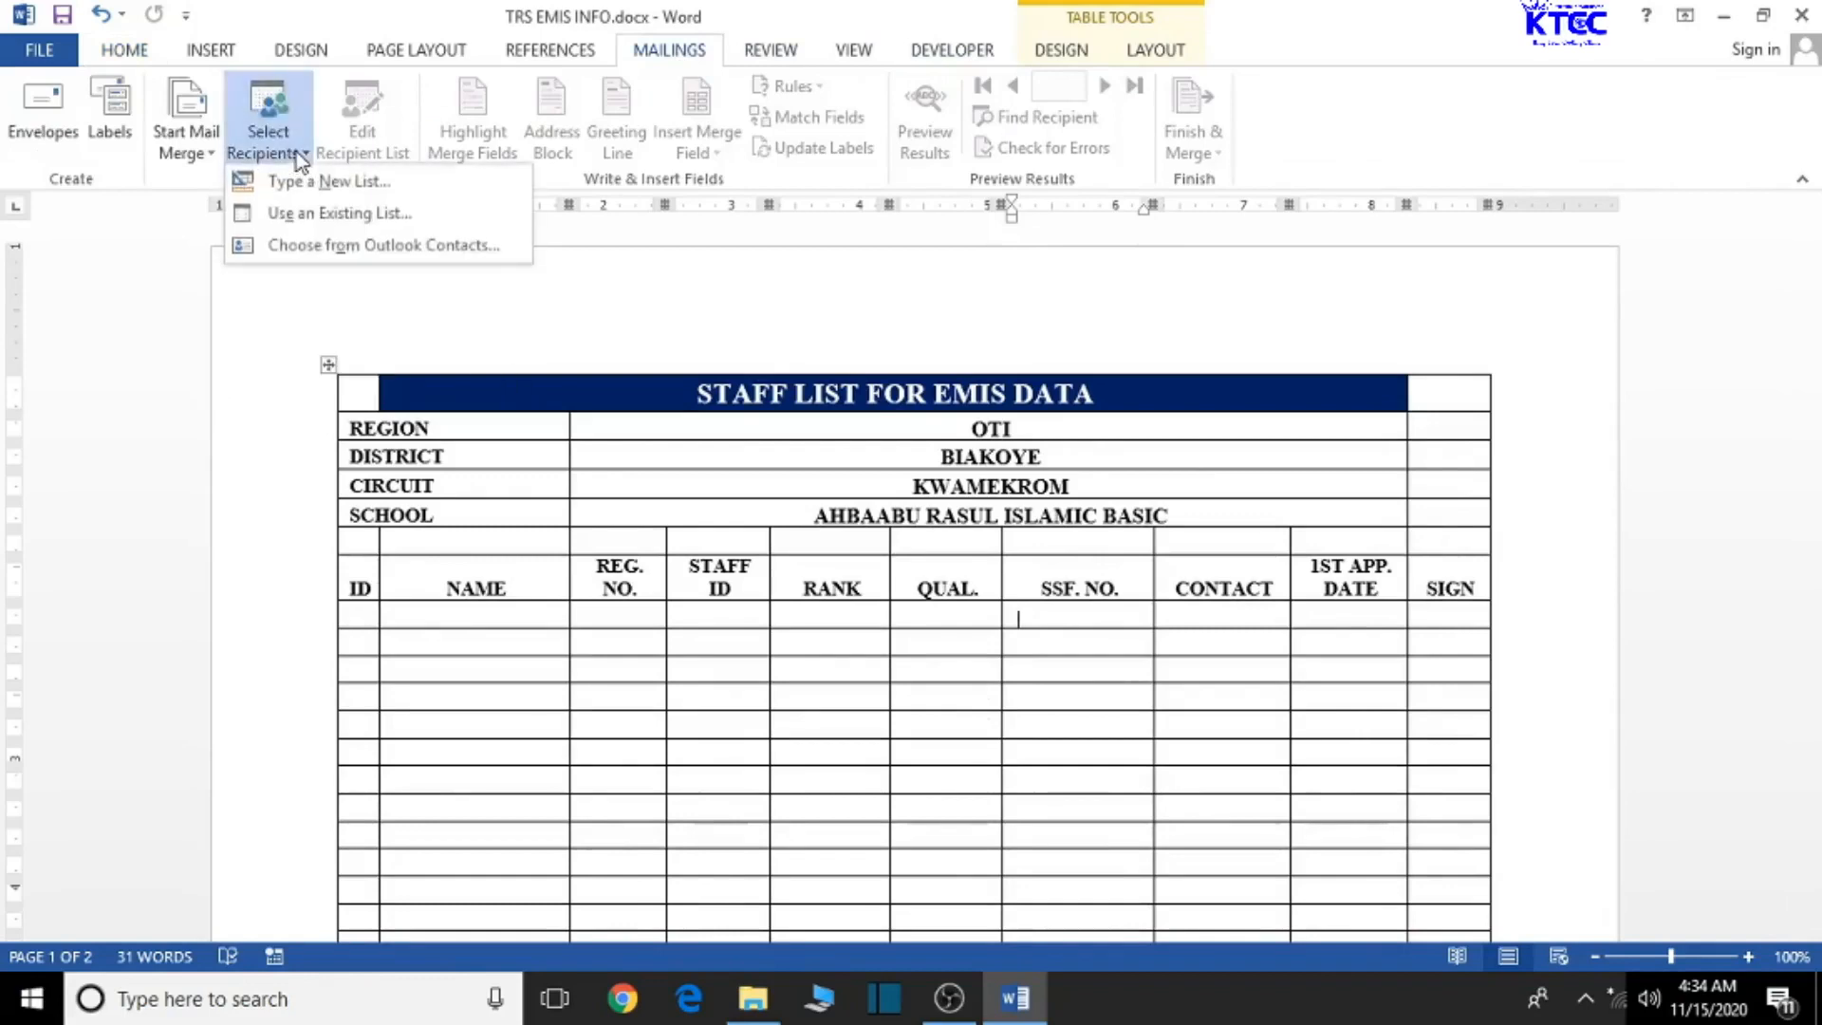
left_click(323, 217)
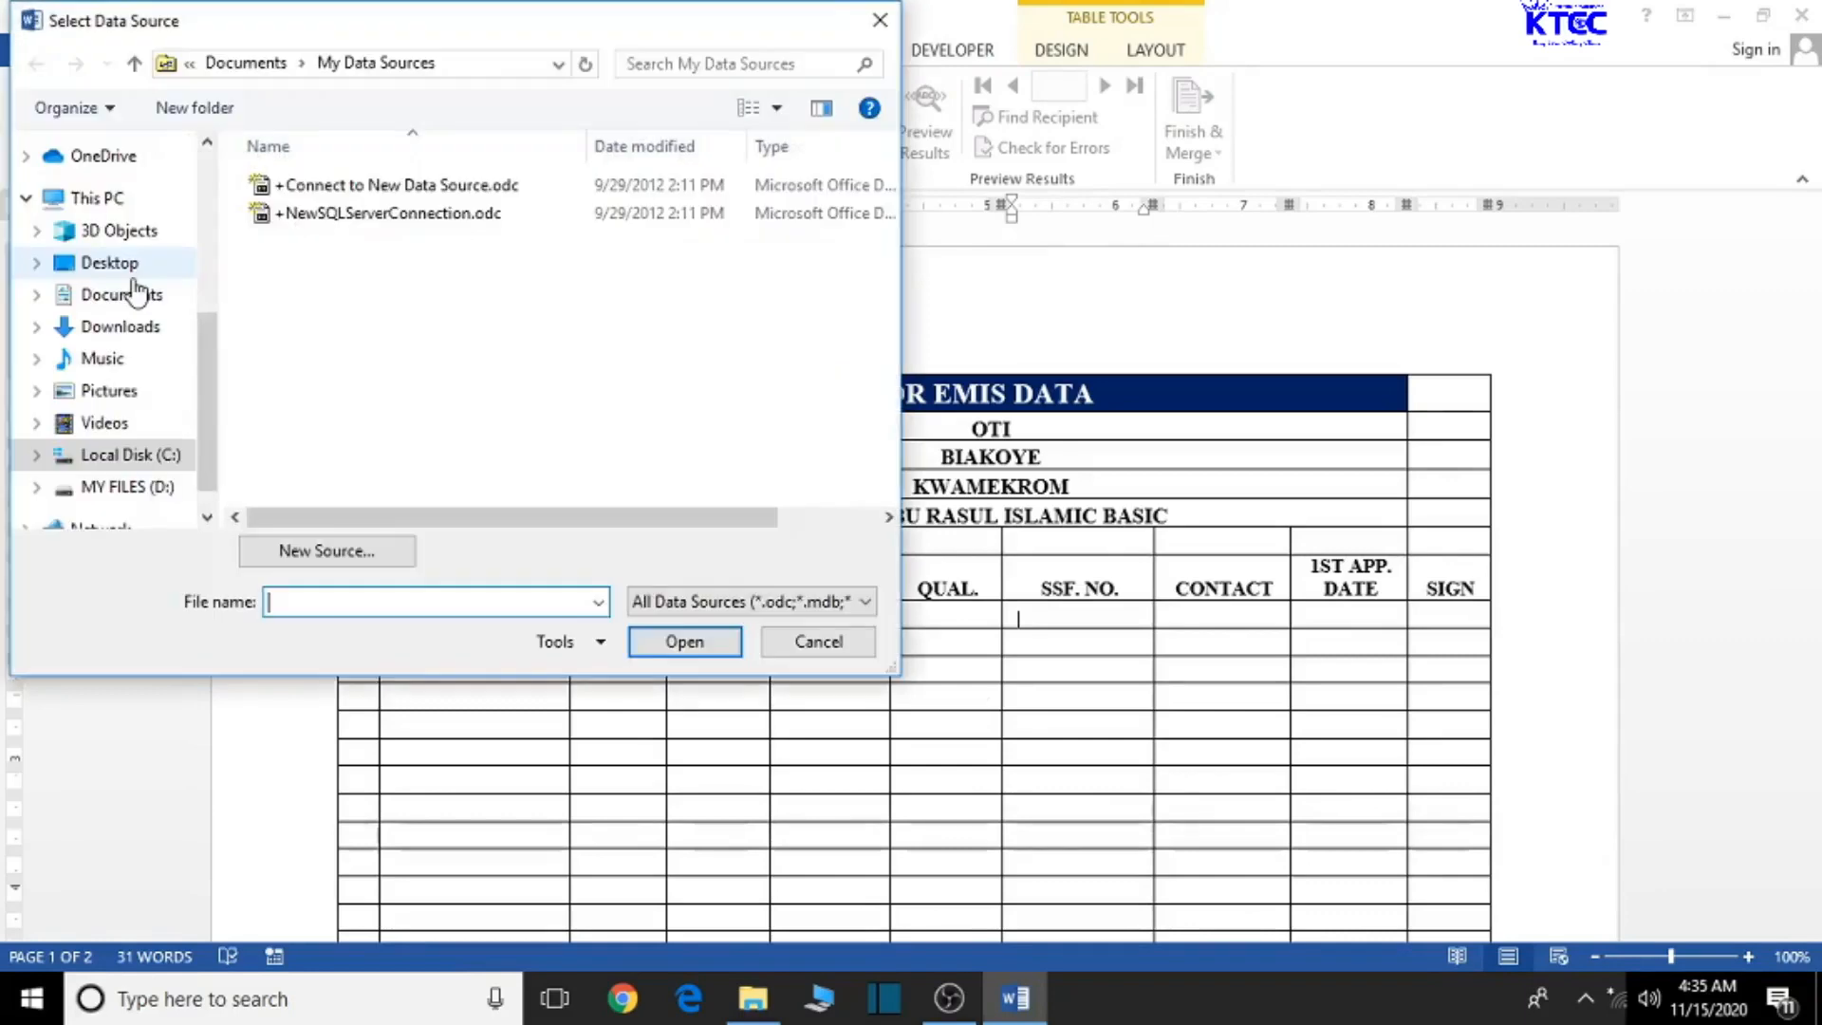
left_click(133, 271)
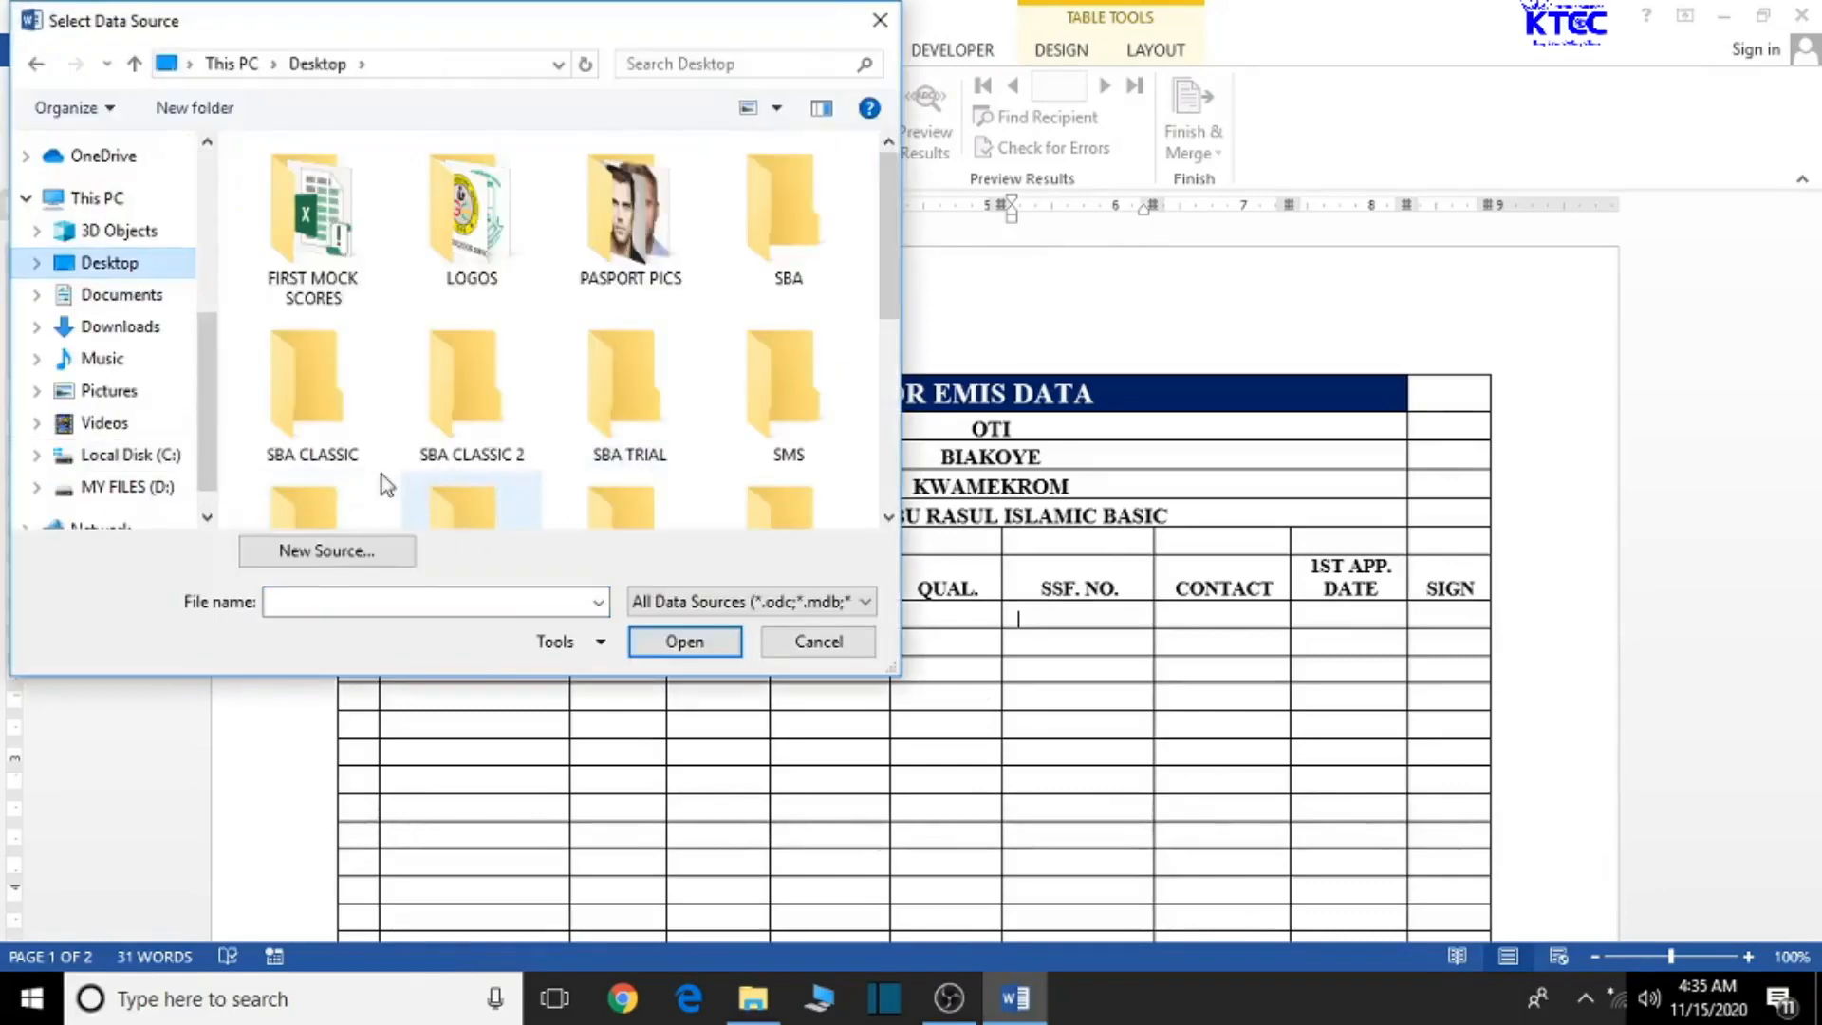
scroll(160, 487, "down", 1)
scroll(160, 487, "up", 3)
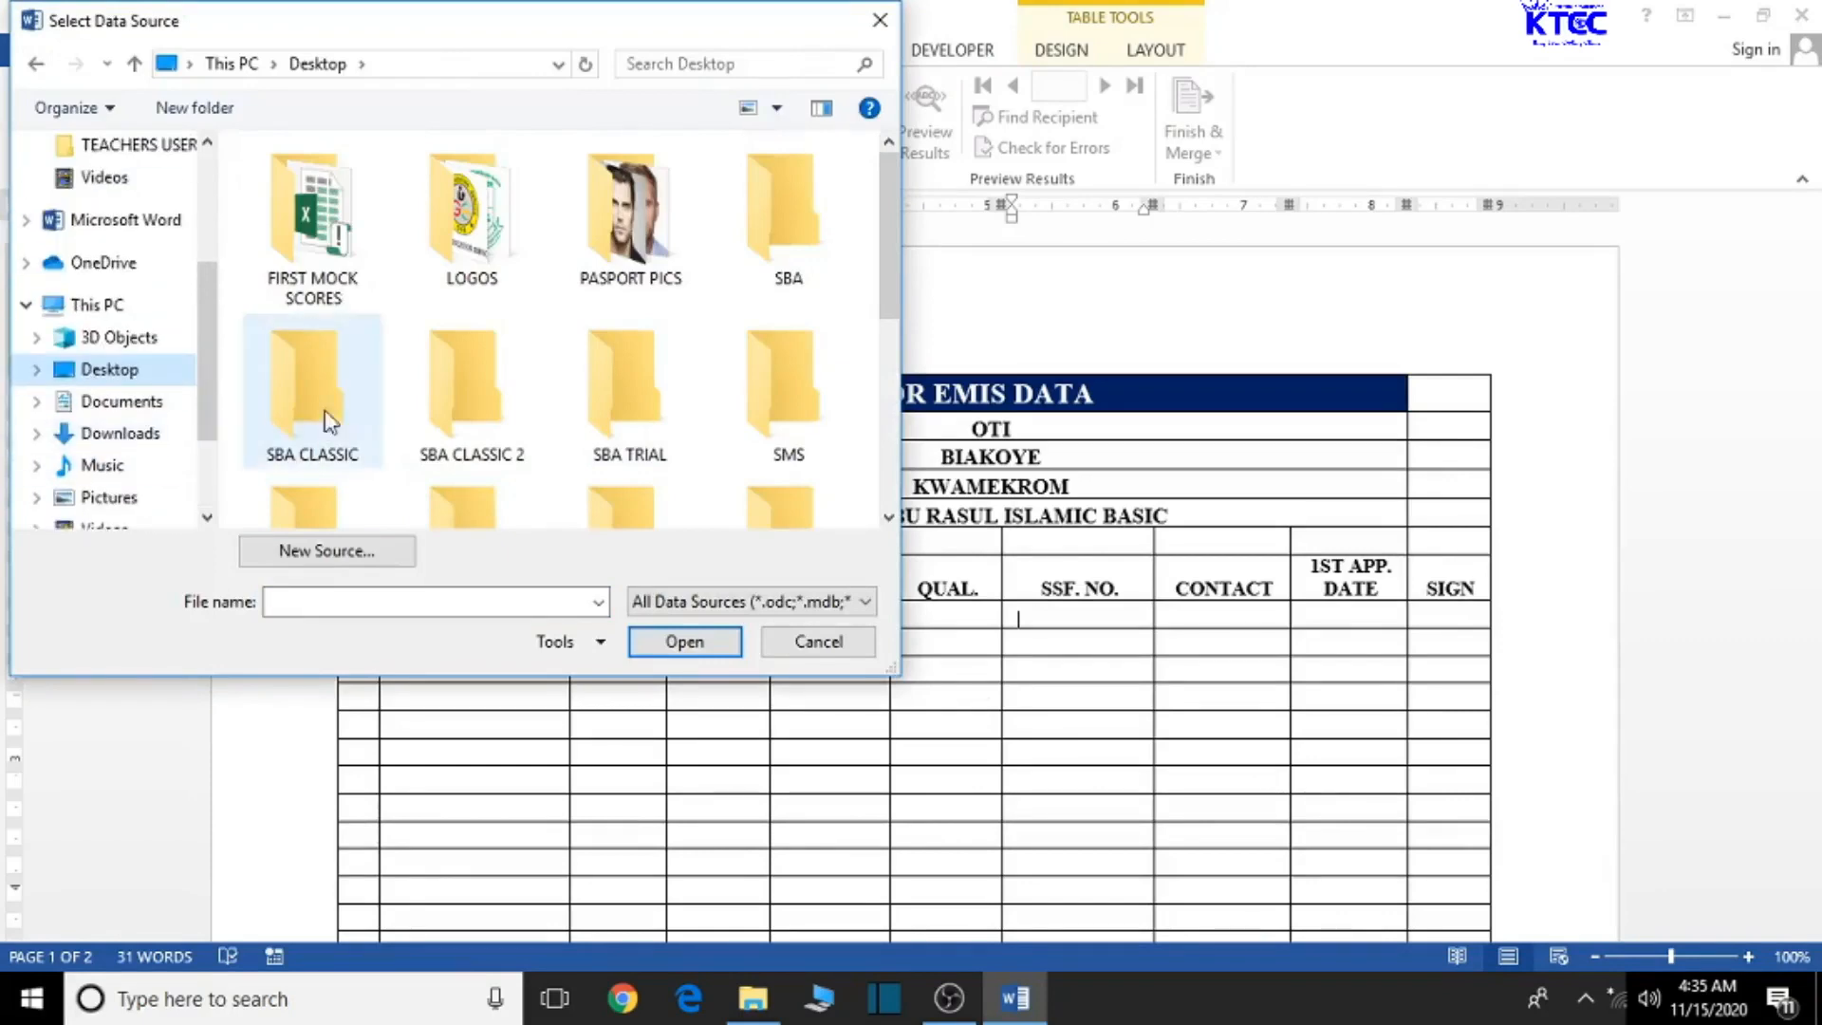
scroll(198, 389, "up", 2)
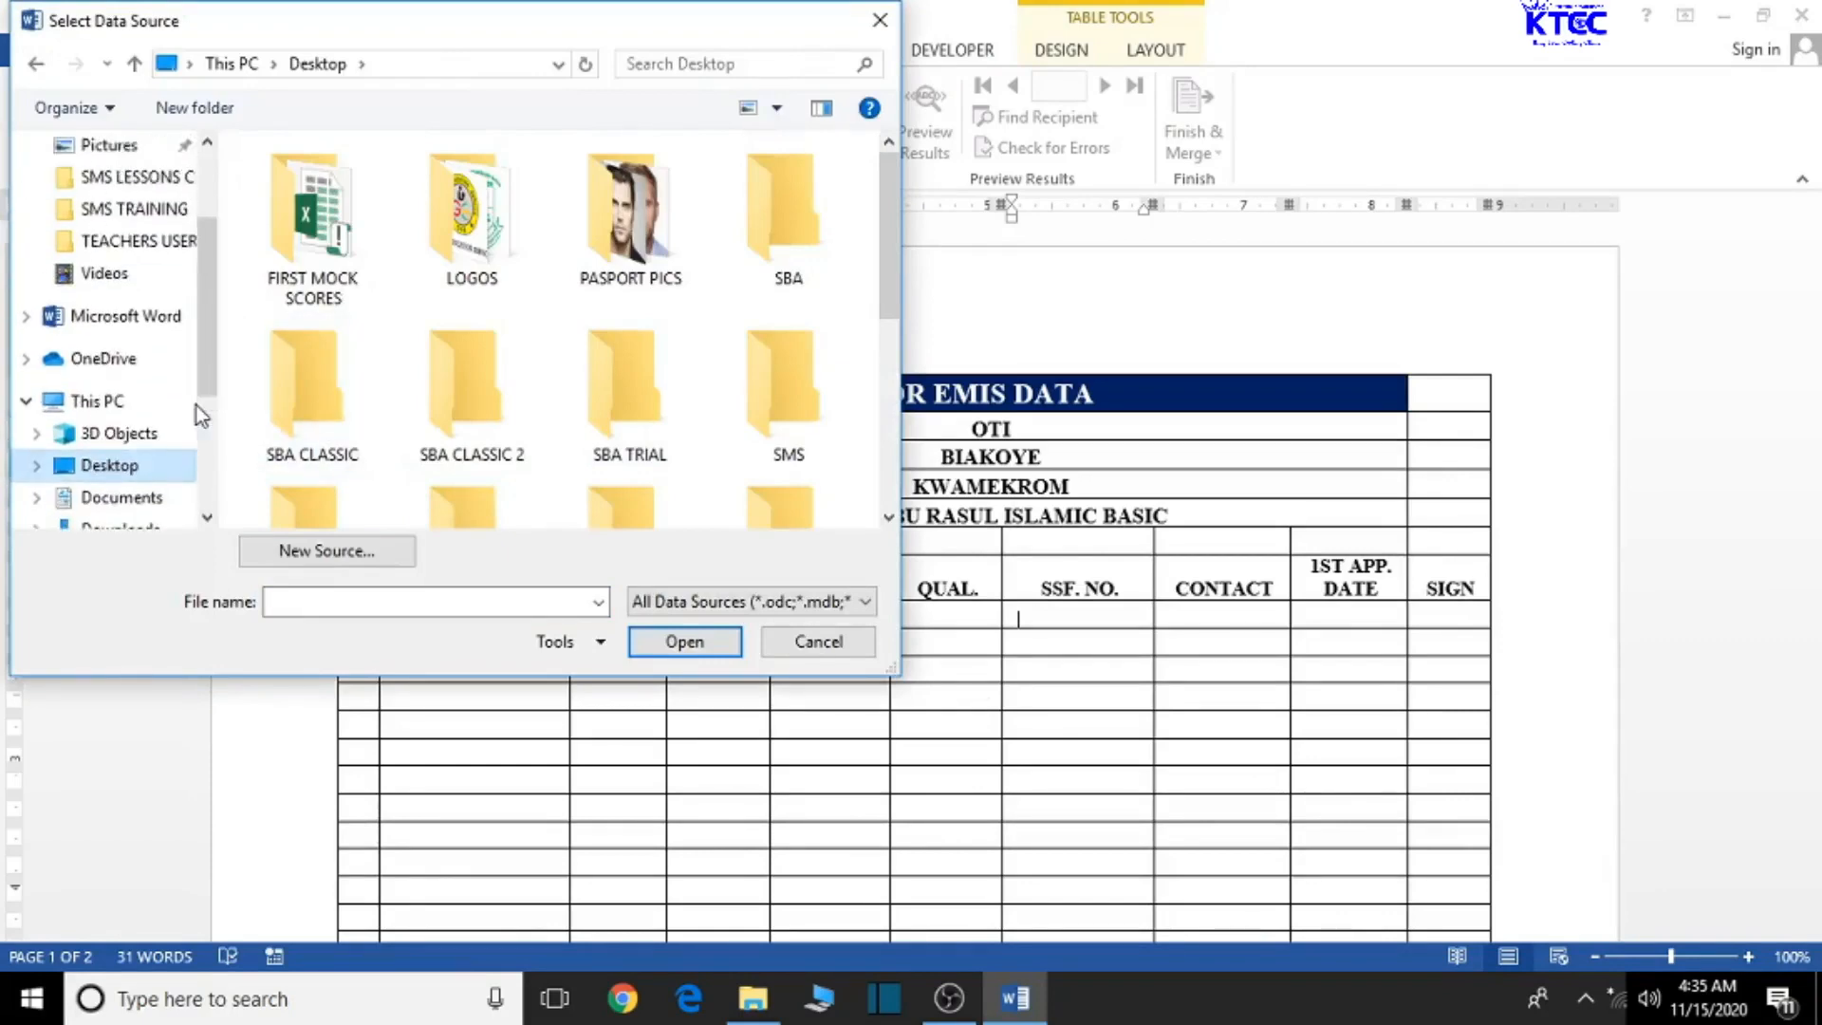
left_click(163, 215)
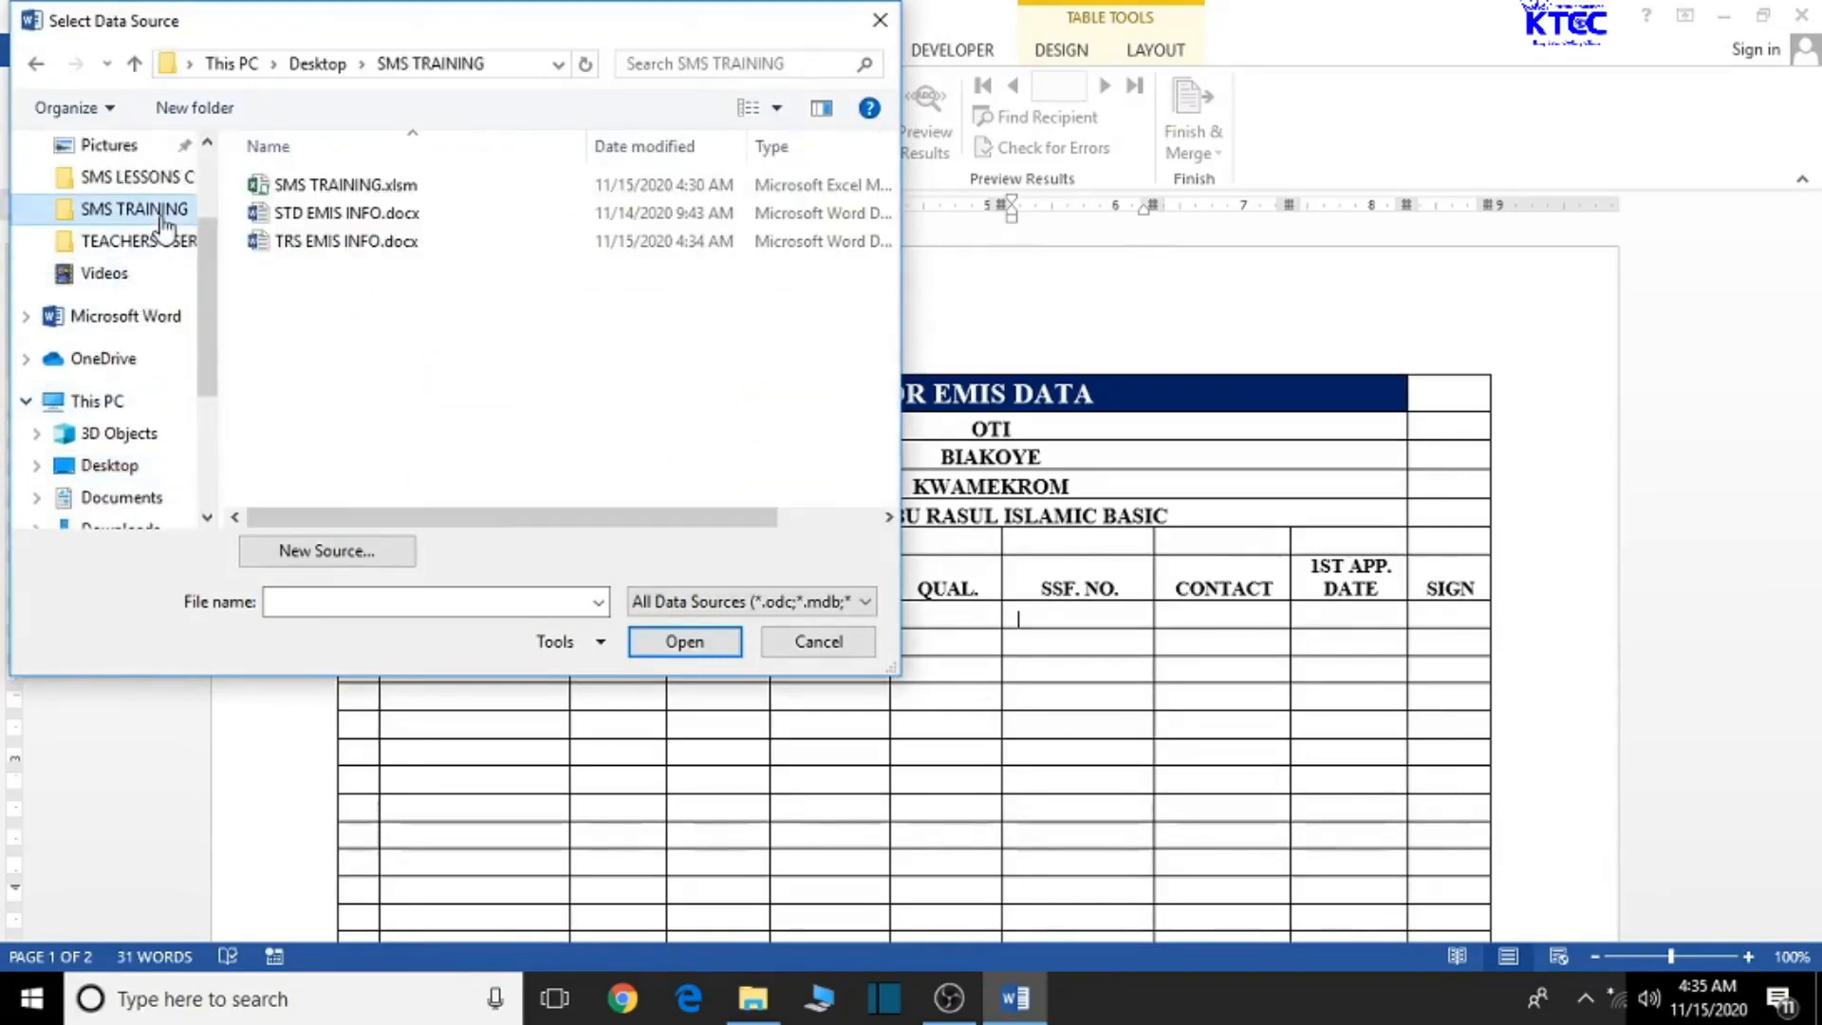
left_click(336, 187)
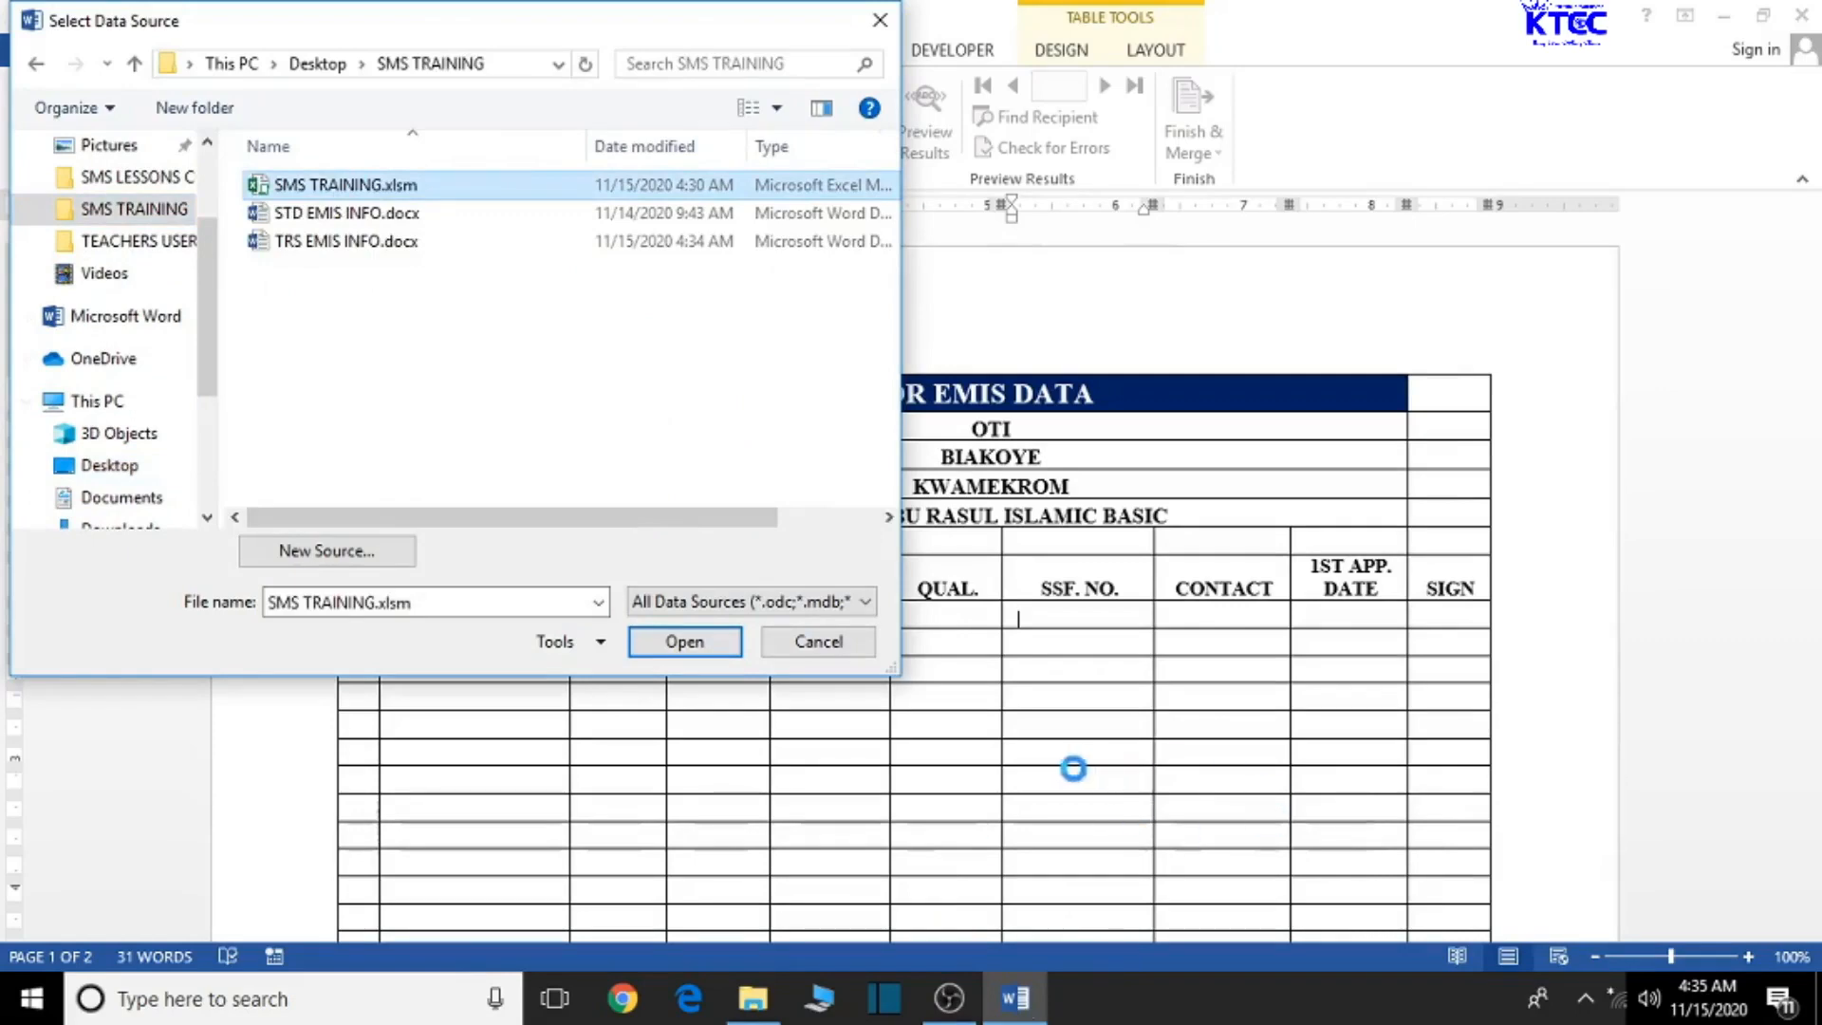
left_click(684, 643)
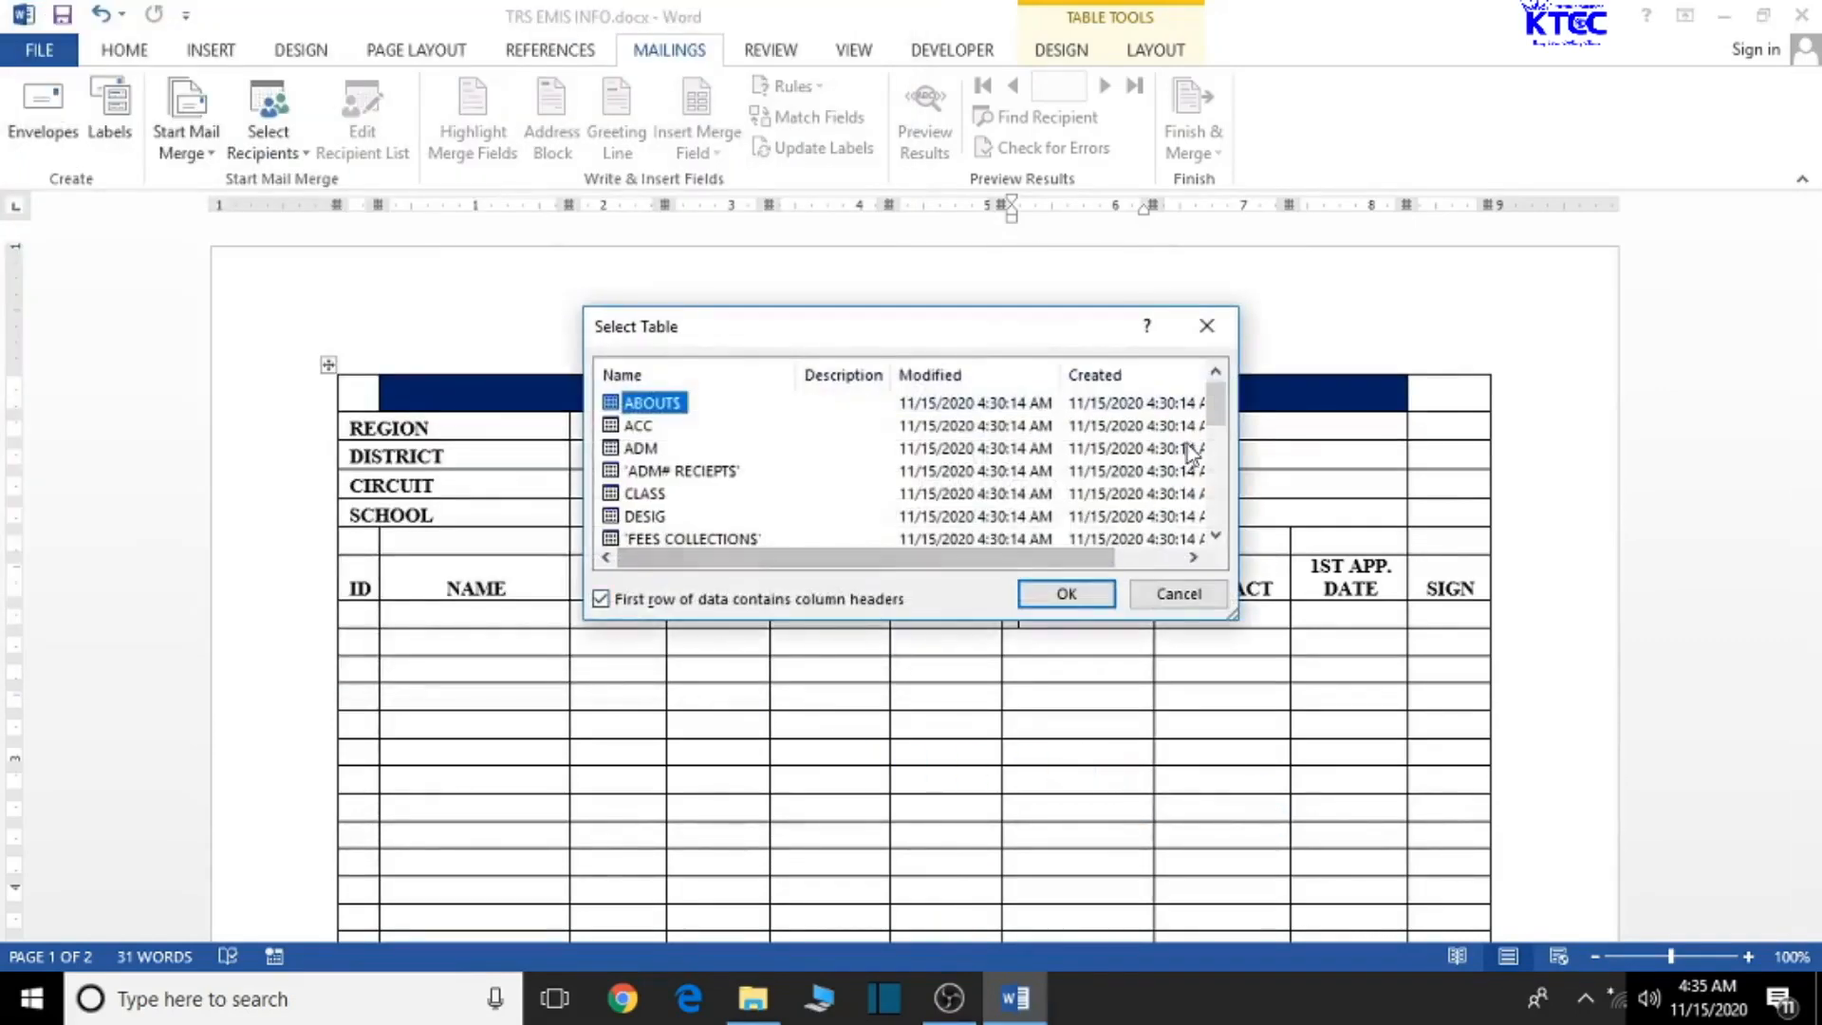
- Pick the TEACHERS EMIS DATA$ sheet as the recipient table and confirm
left_click_drag(1216, 413, 1233, 506)
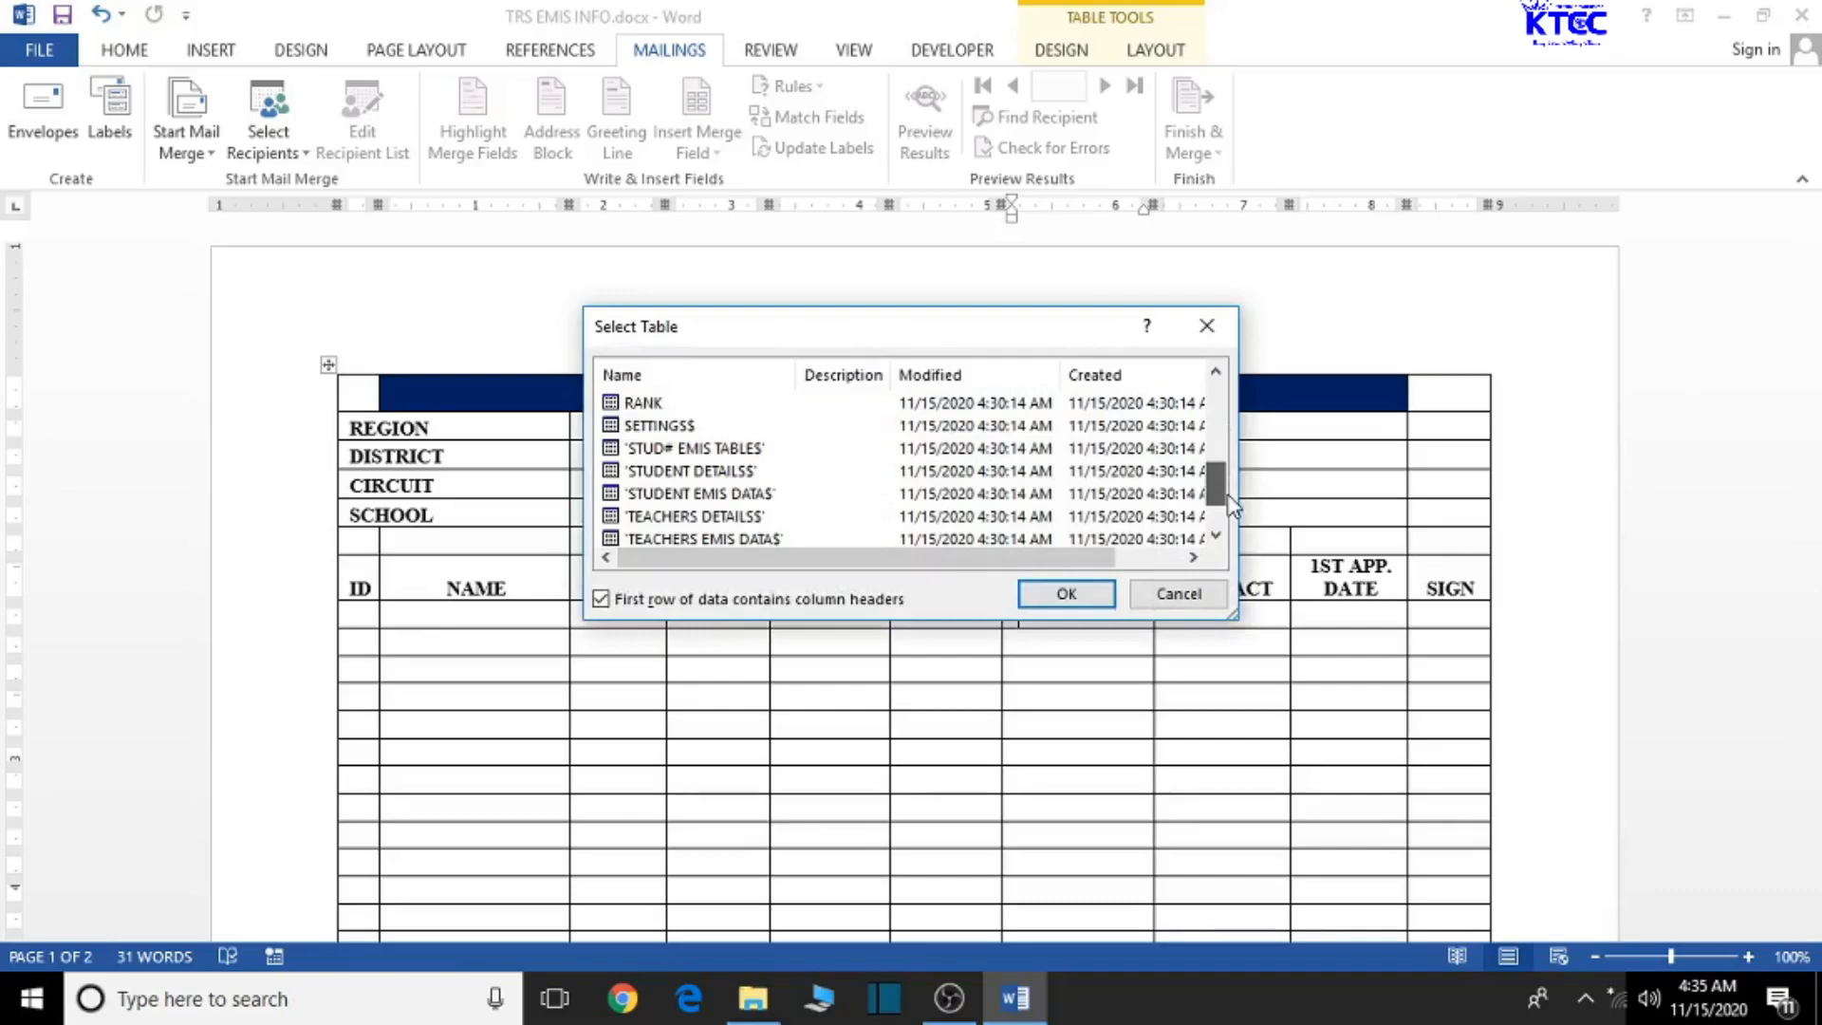
left_click_drag(1233, 506, 1234, 513)
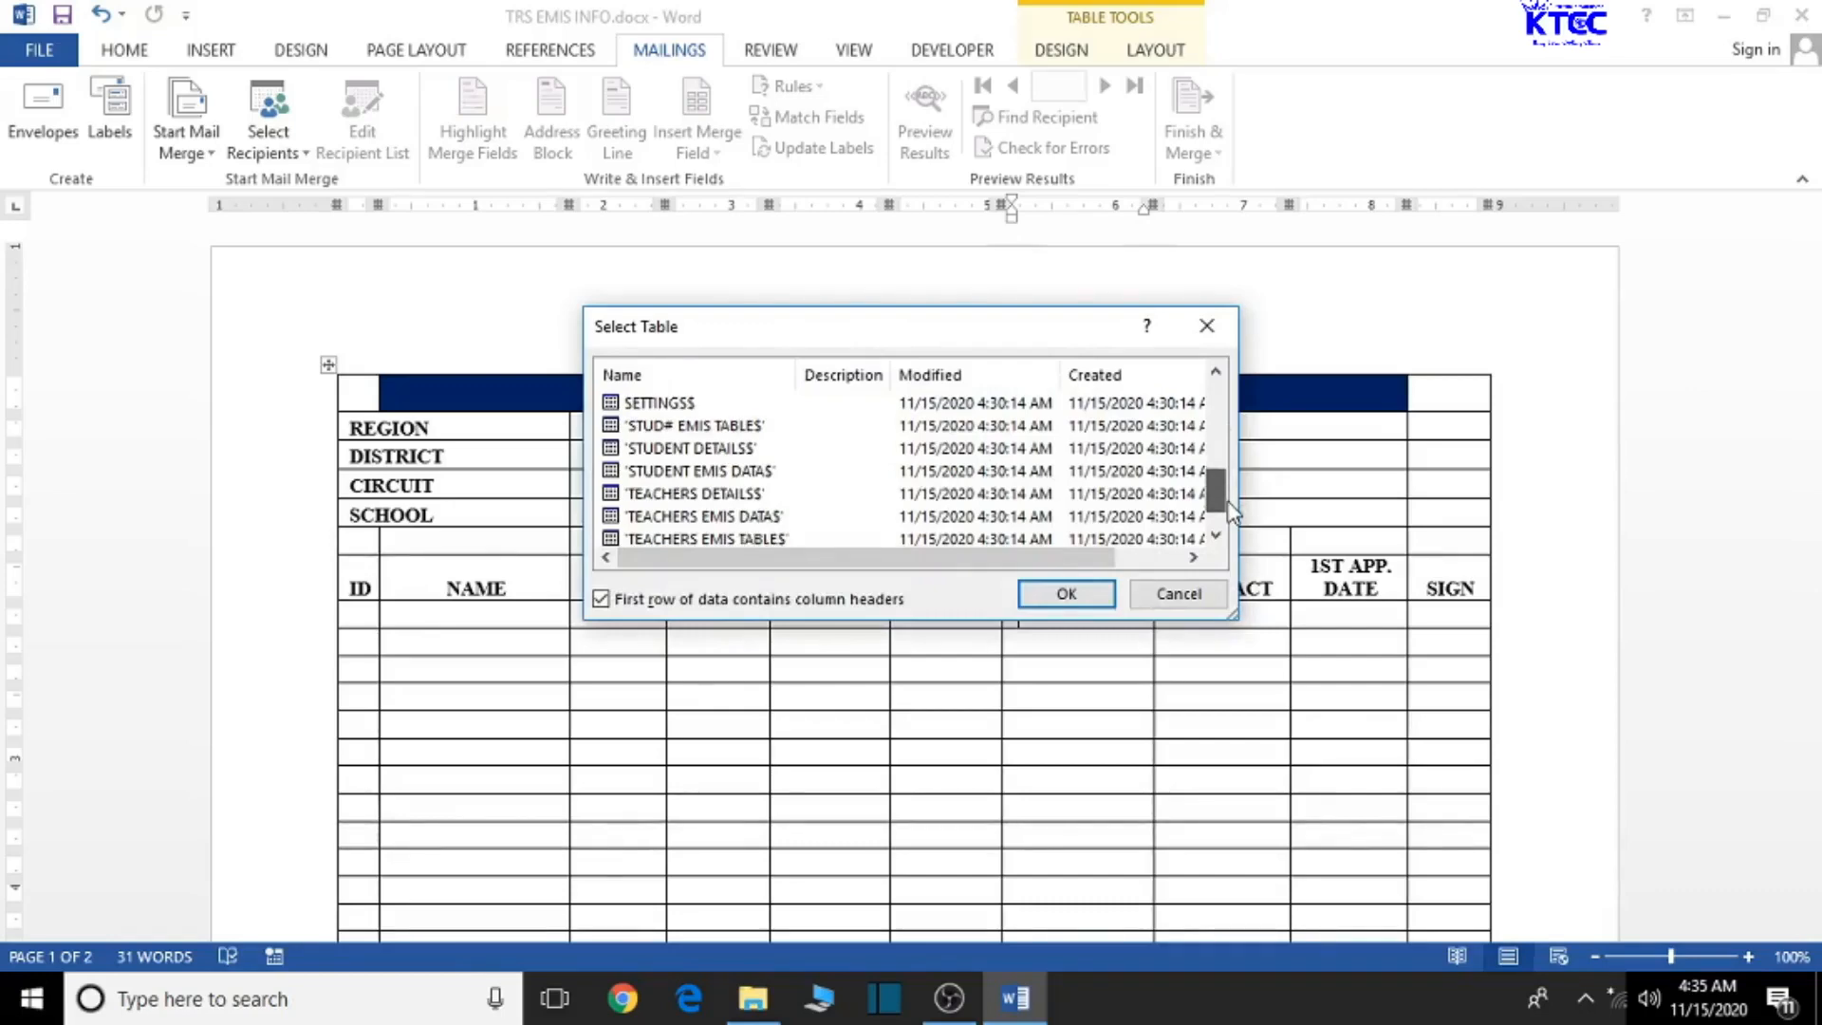
left_click_drag(1233, 512, 1233, 513)
left_click(744, 521)
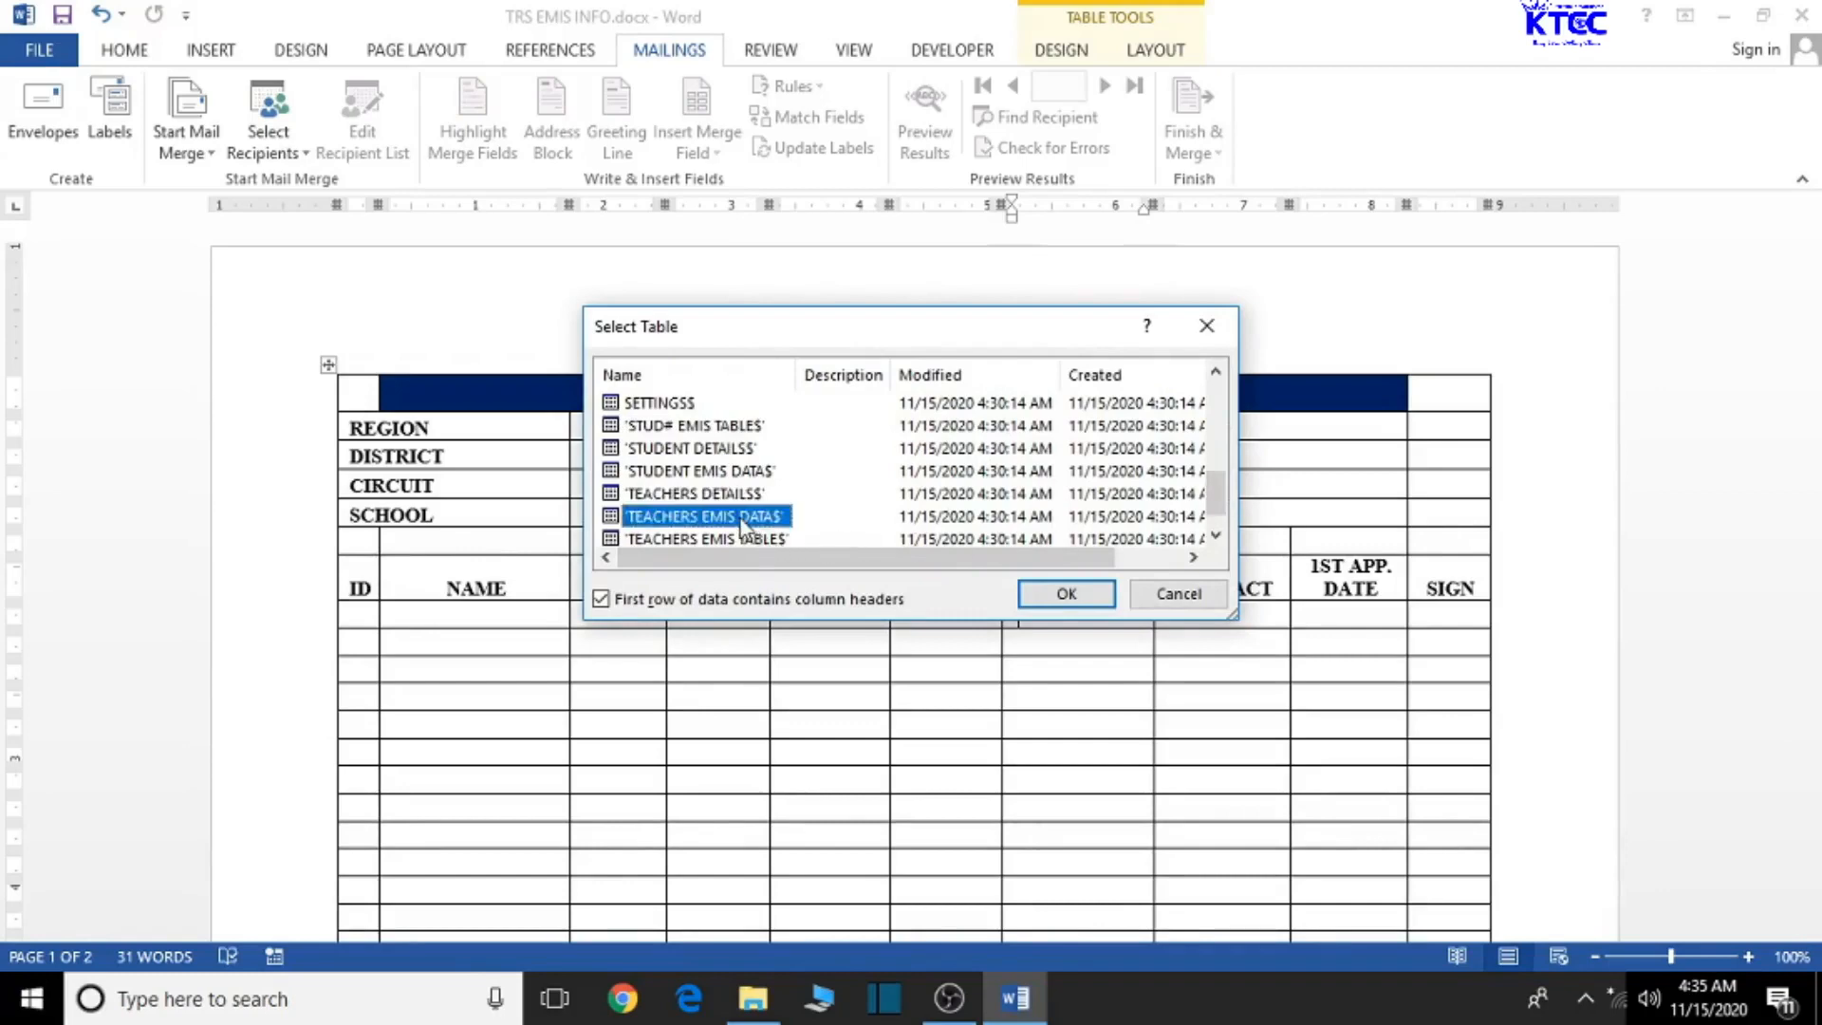
left_click(1085, 598)
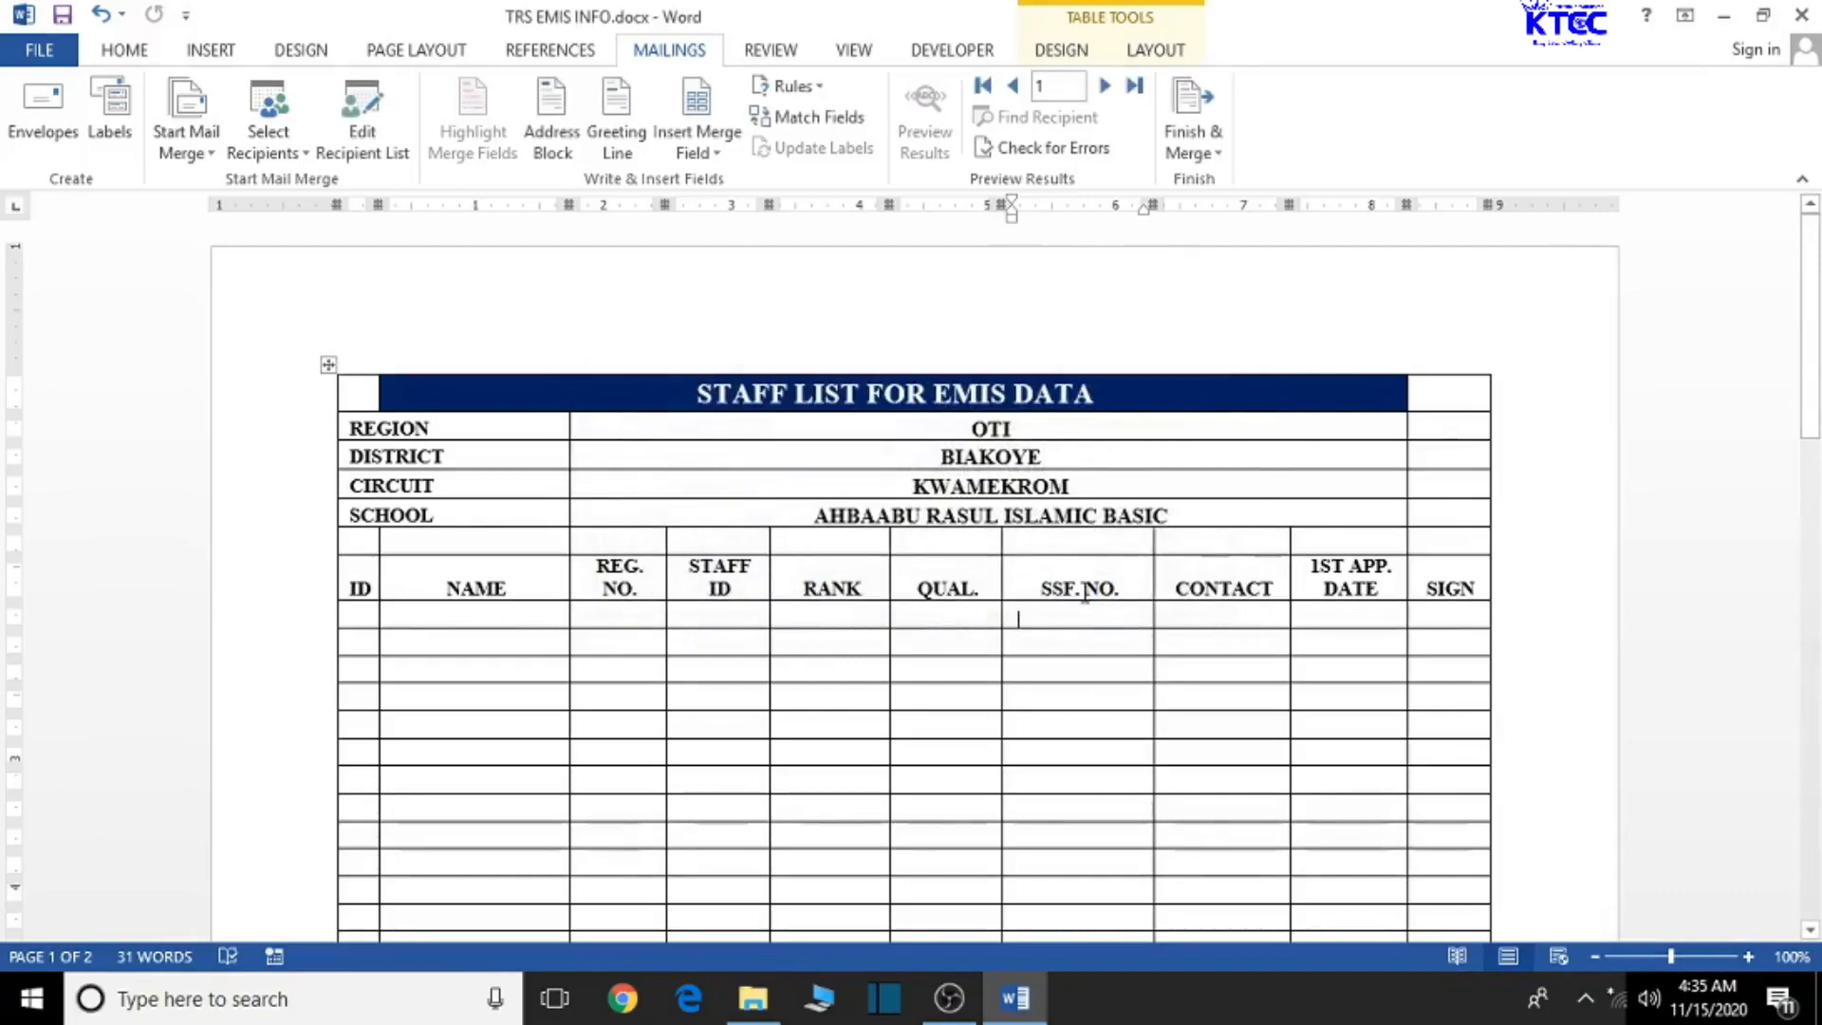
left_click(714, 150)
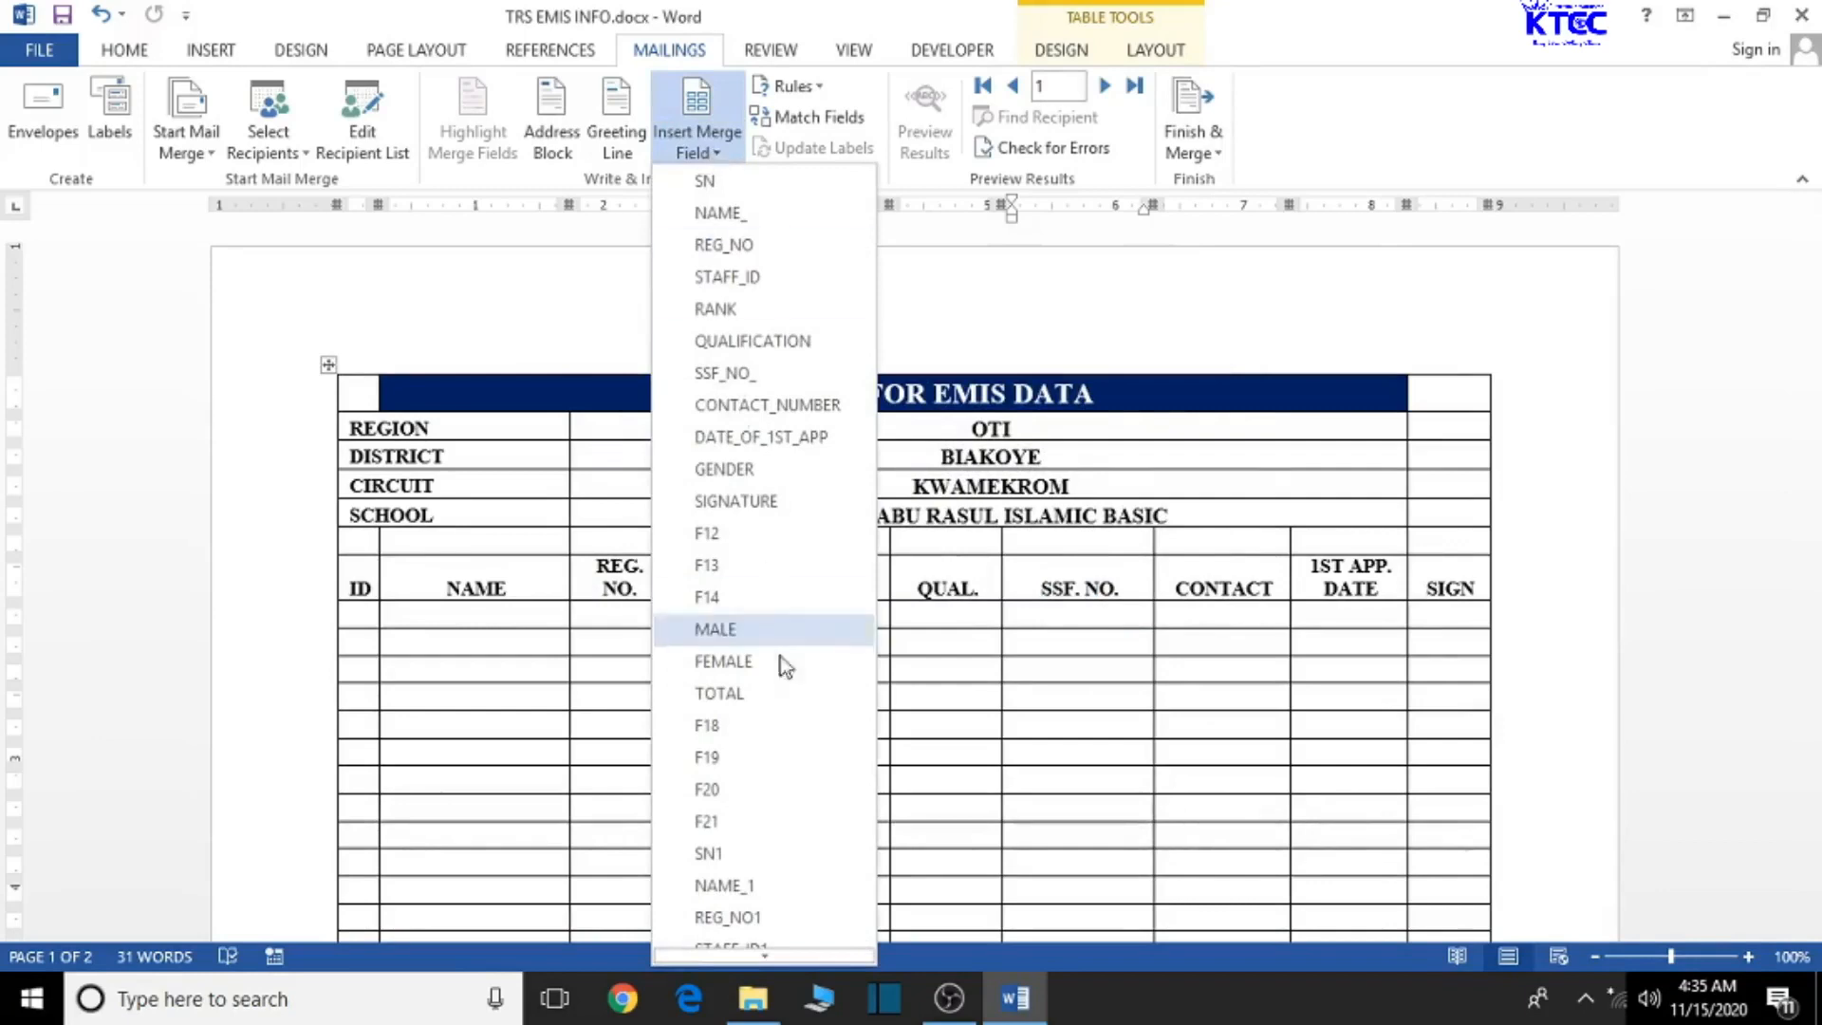
scroll(792, 759, "down", 2)
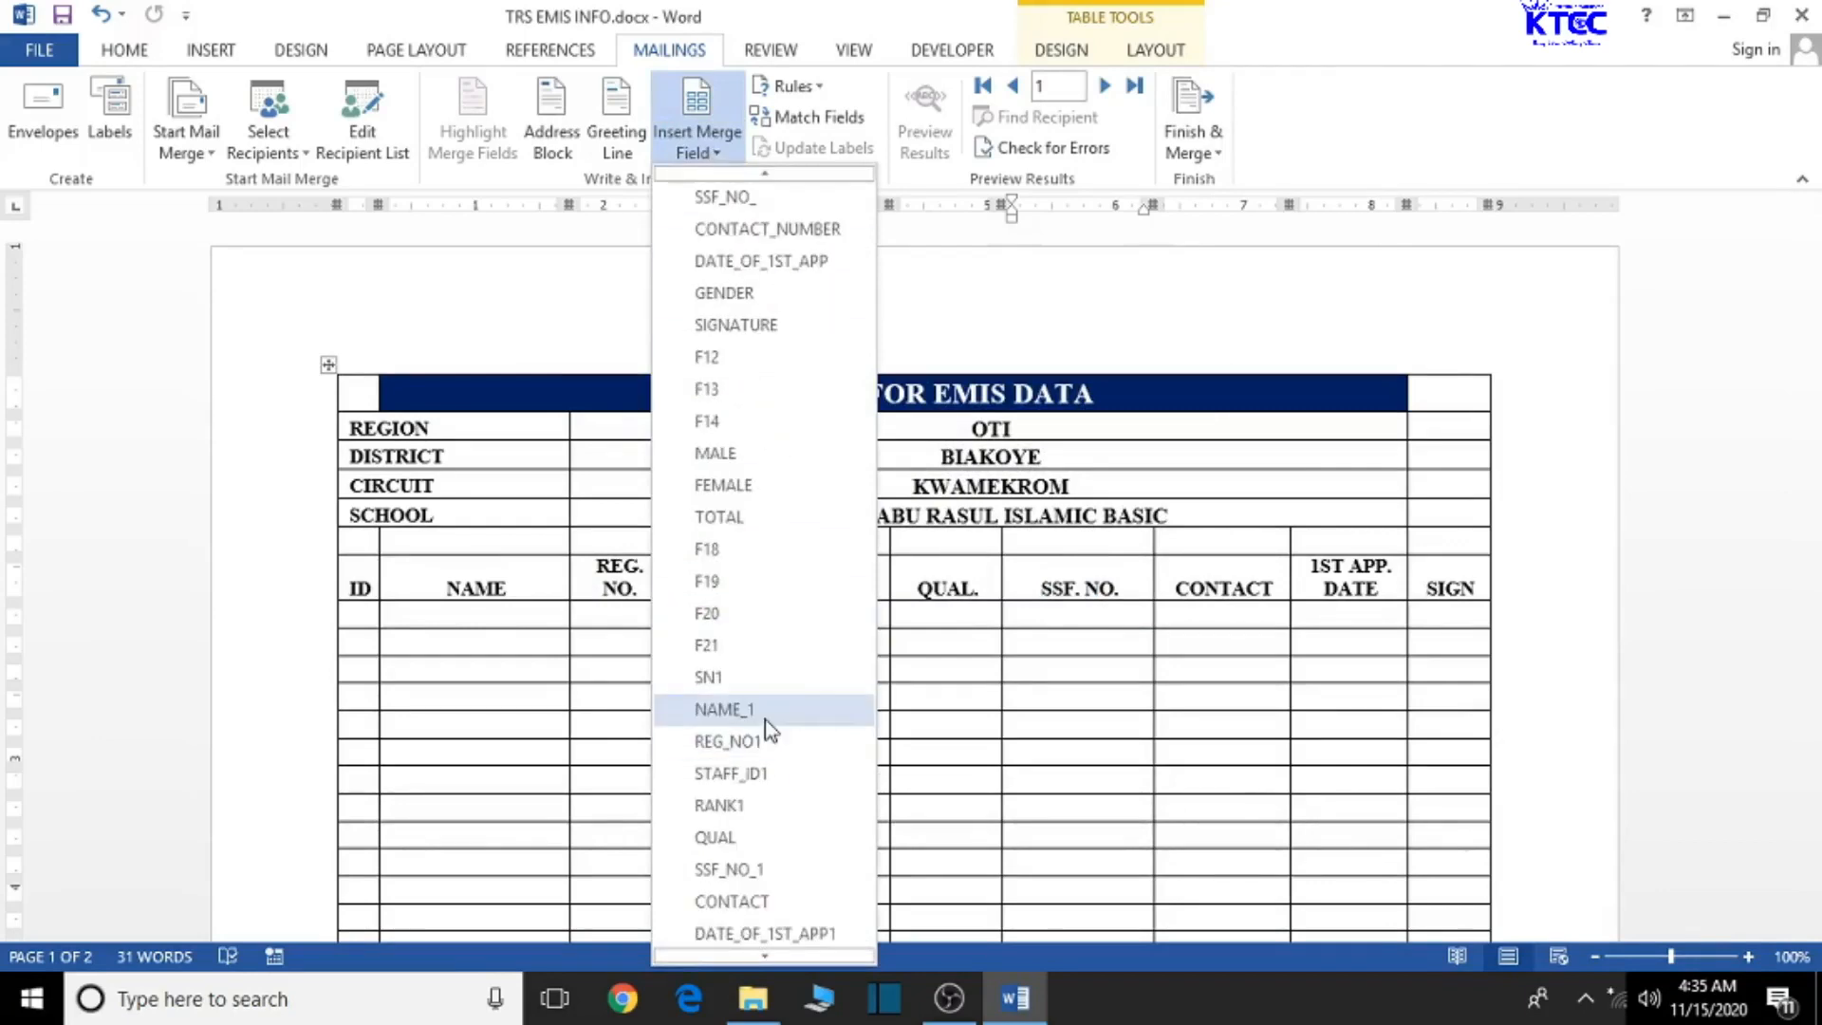
scroll(765, 654, "up", 1)
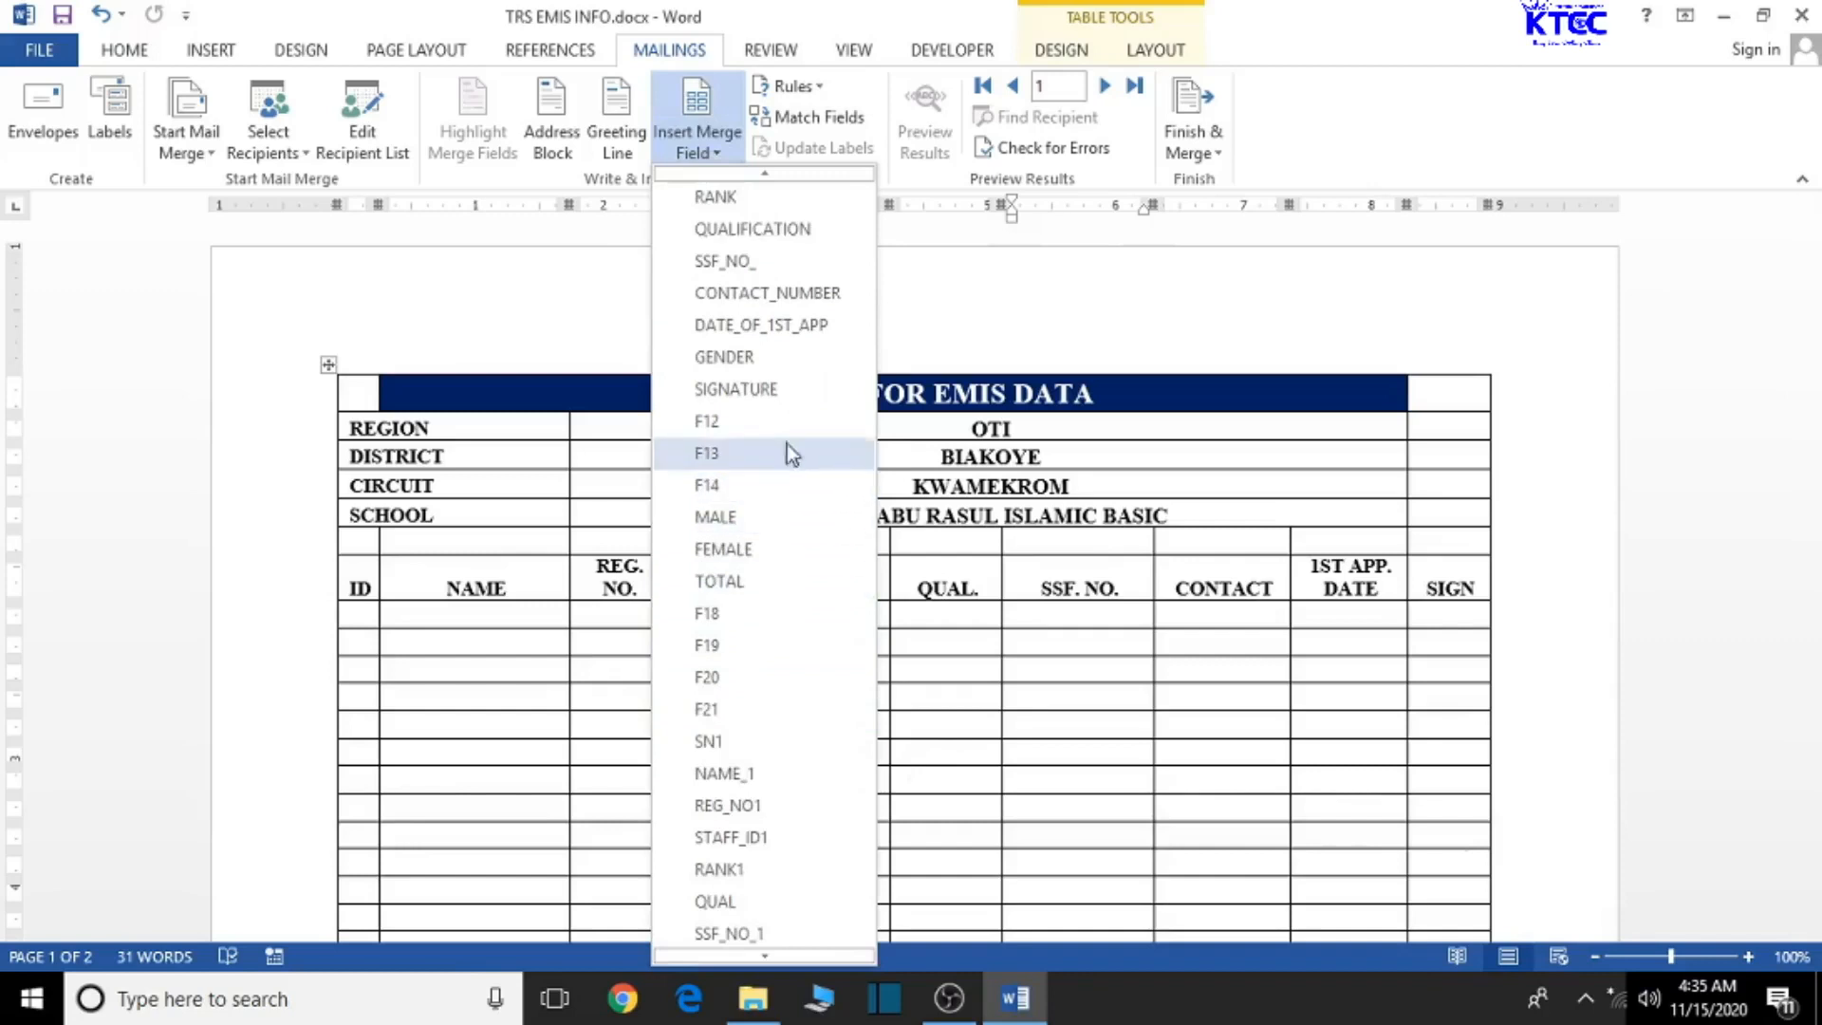
scroll(788, 444, "up", 2)
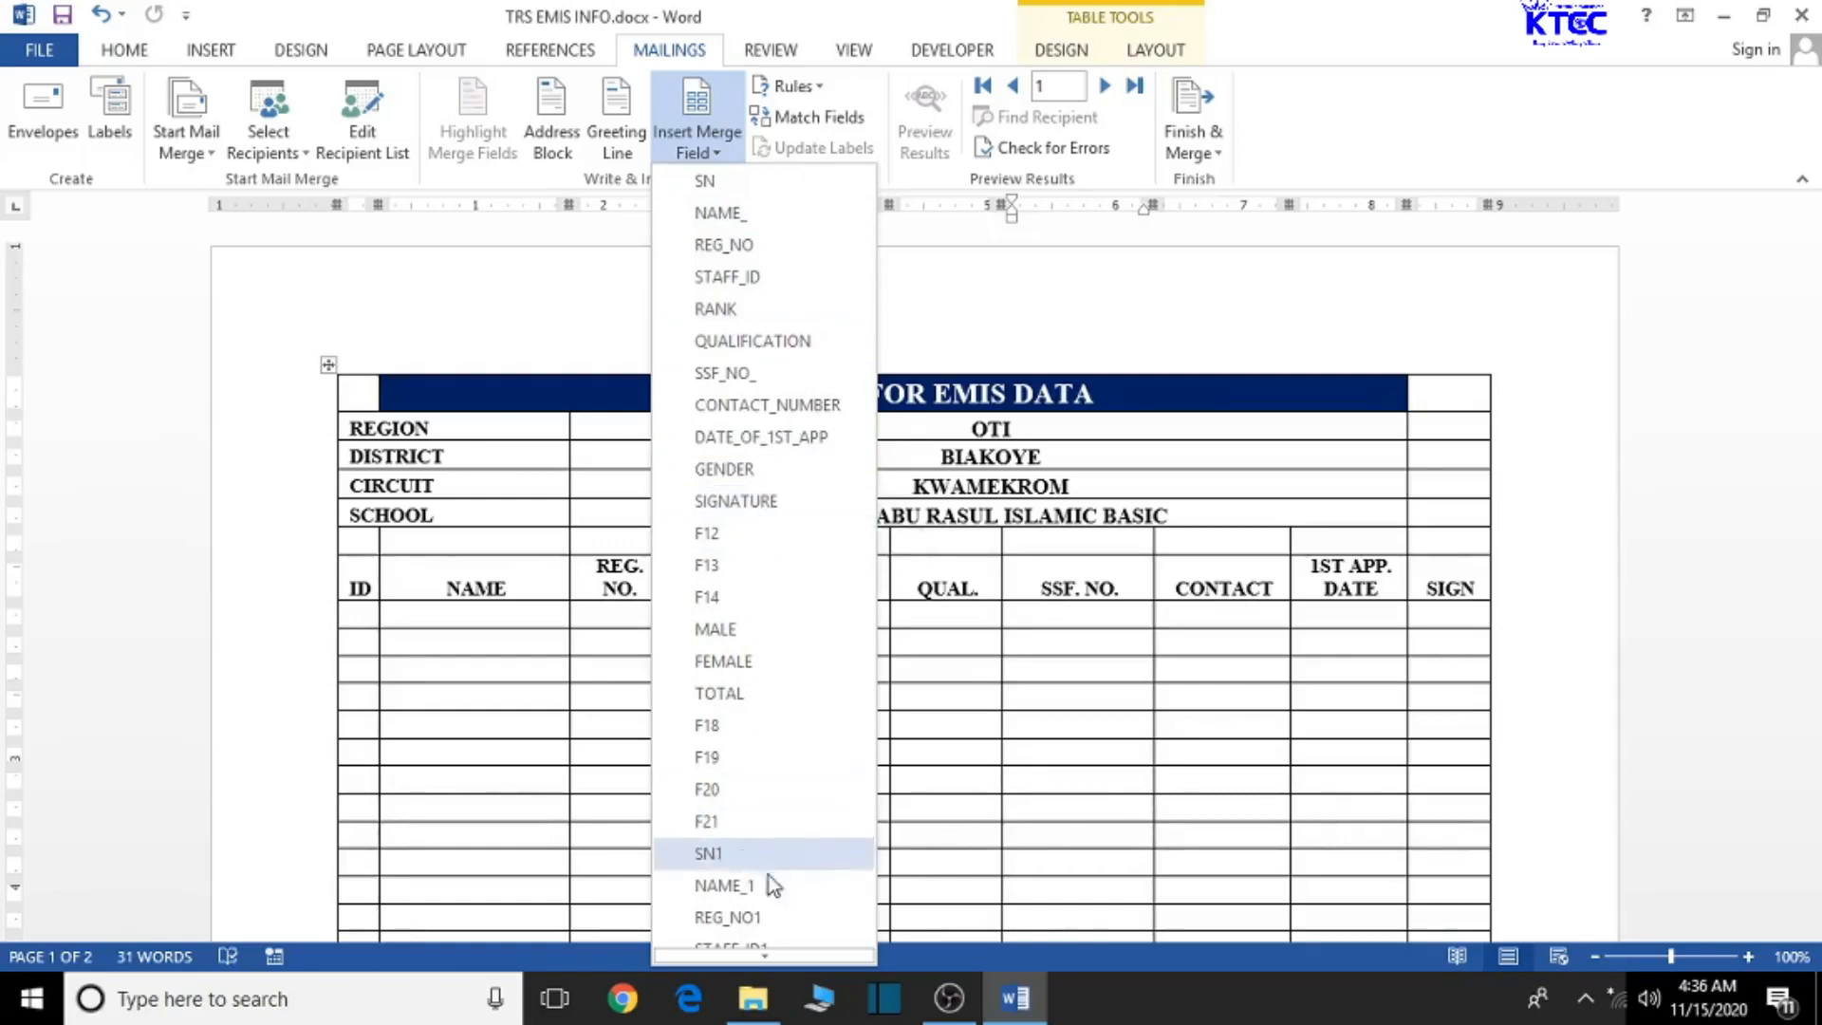
scroll(781, 875, "down", 1)
scroll(752, 844, "down", 3)
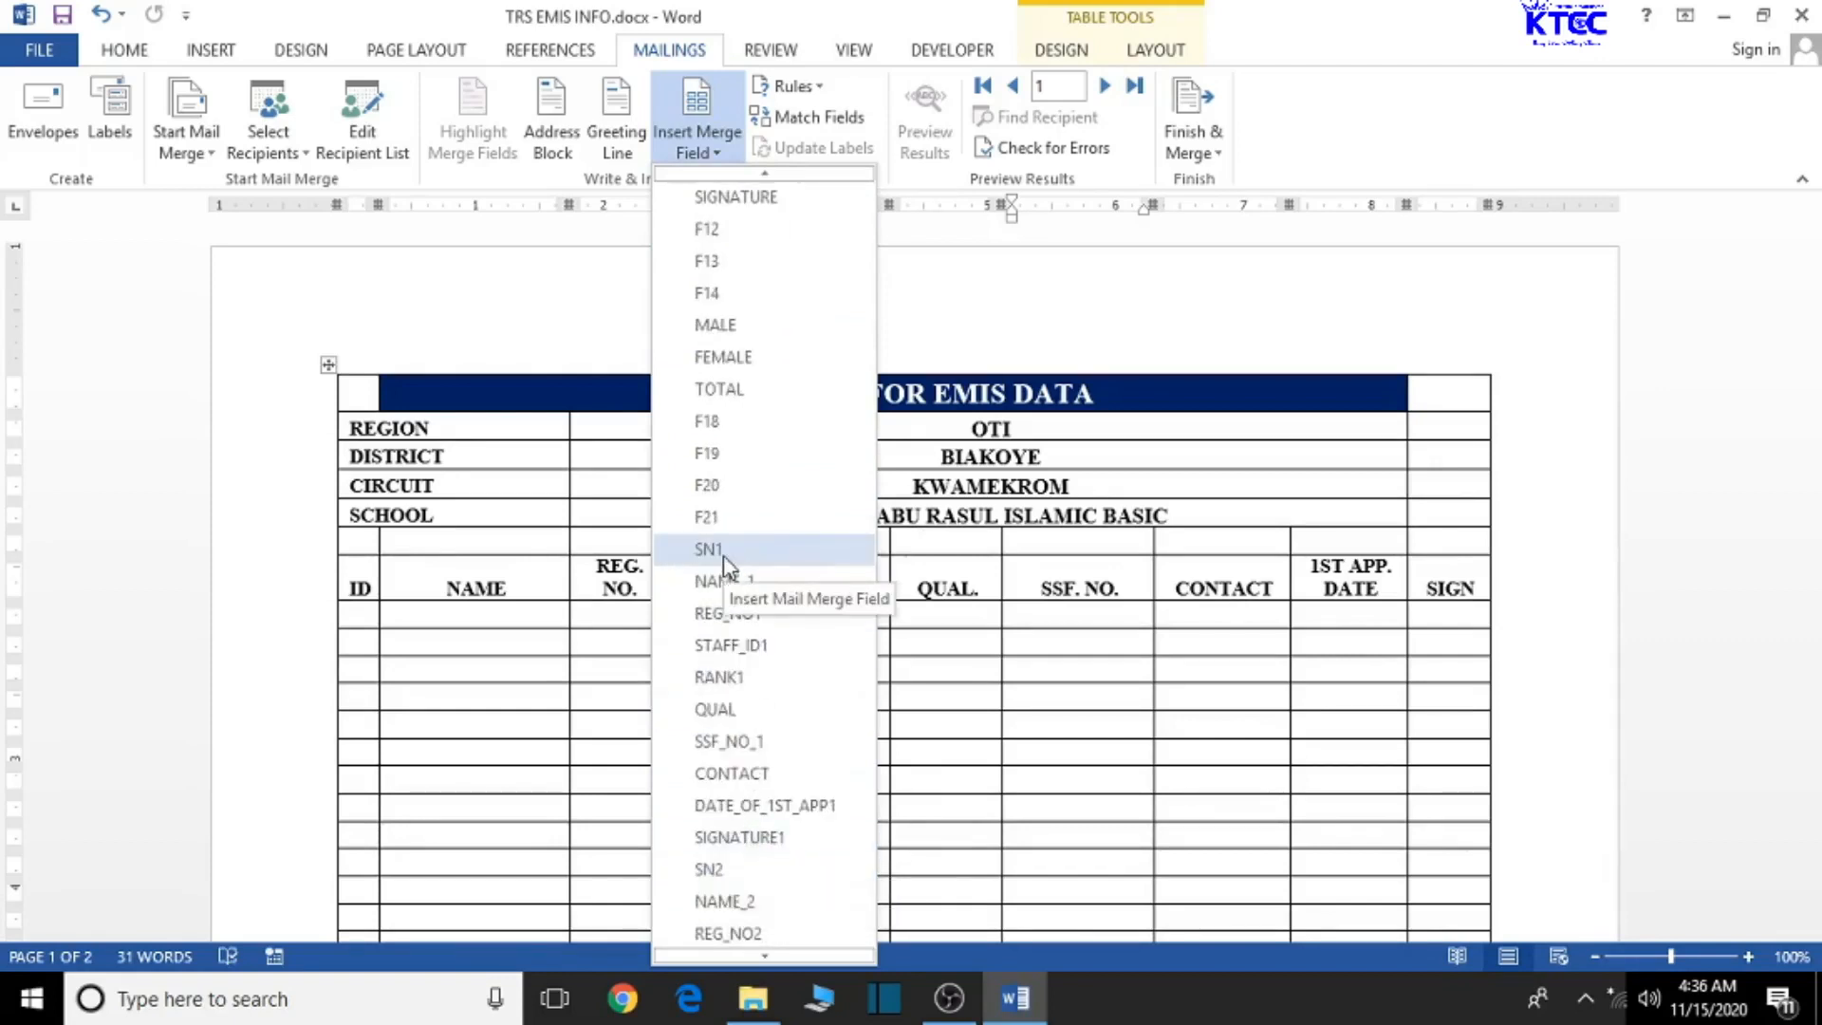
scroll(729, 569, "up", 4)
left_click(368, 627)
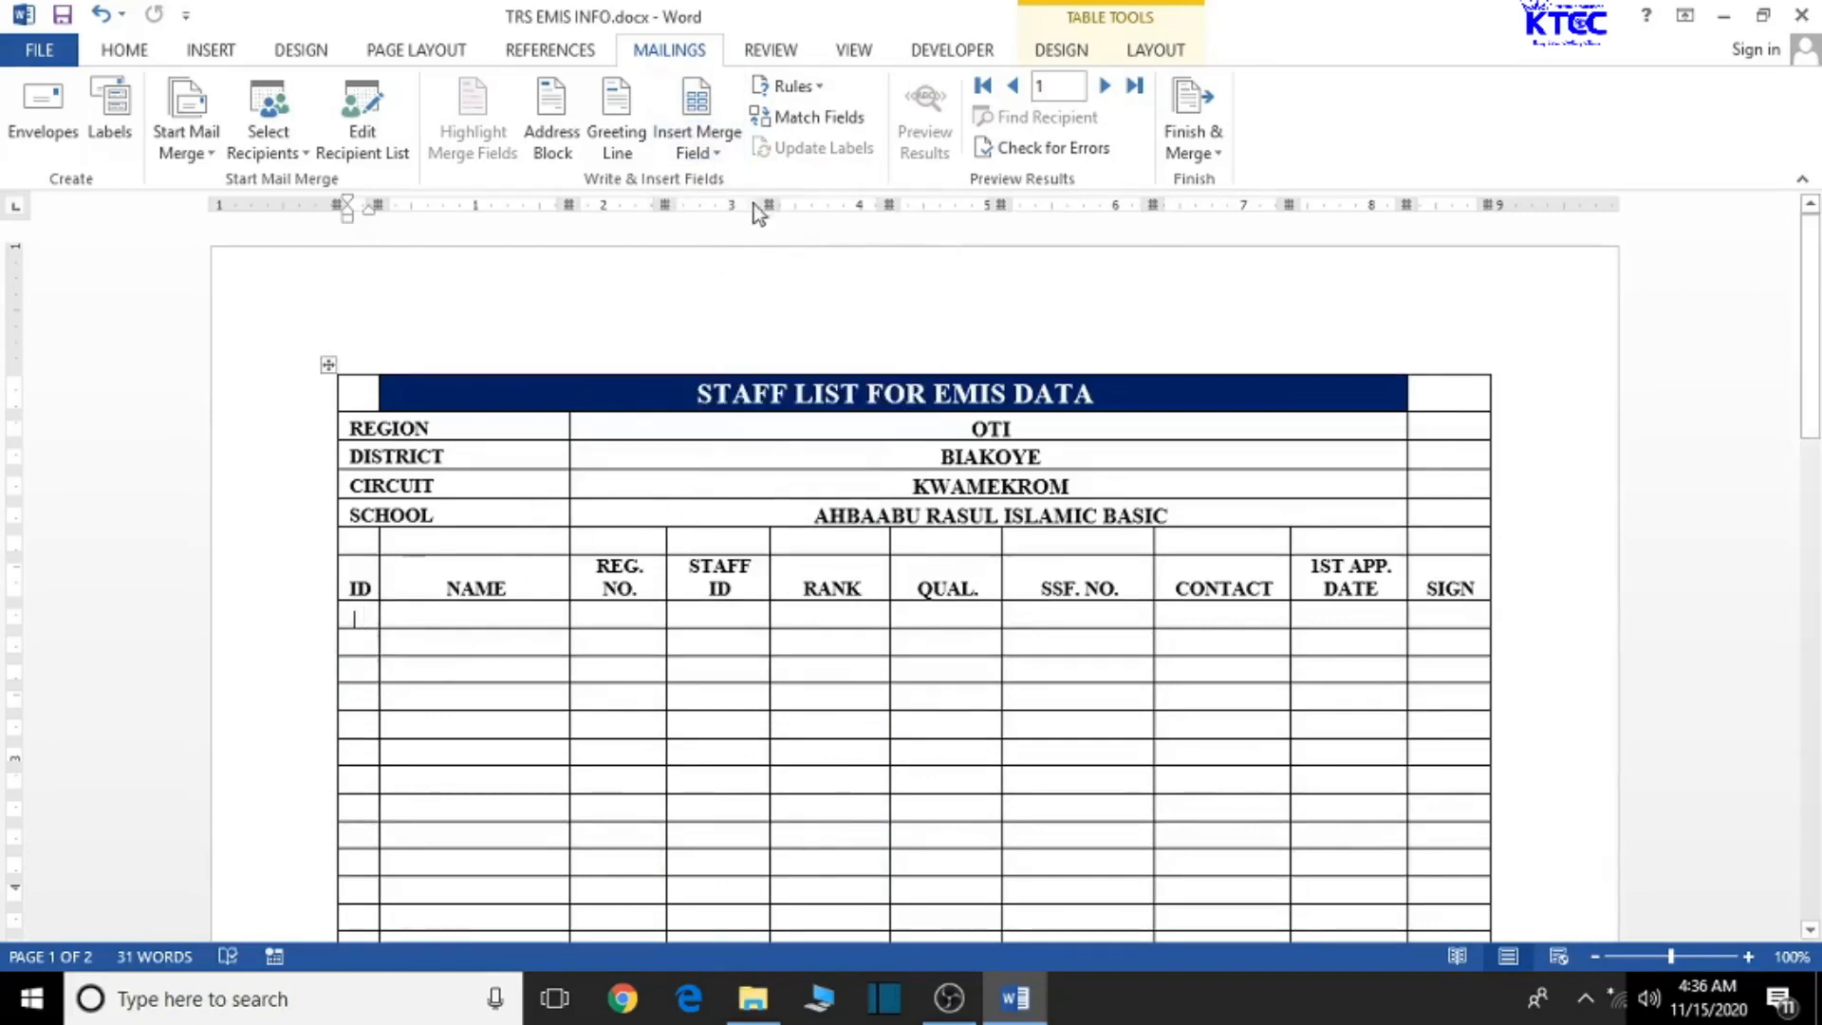
- Insert the SN, NAME_, REG_NO and STAFF_ID merge fields into the first row's cells
left_click(727, 154)
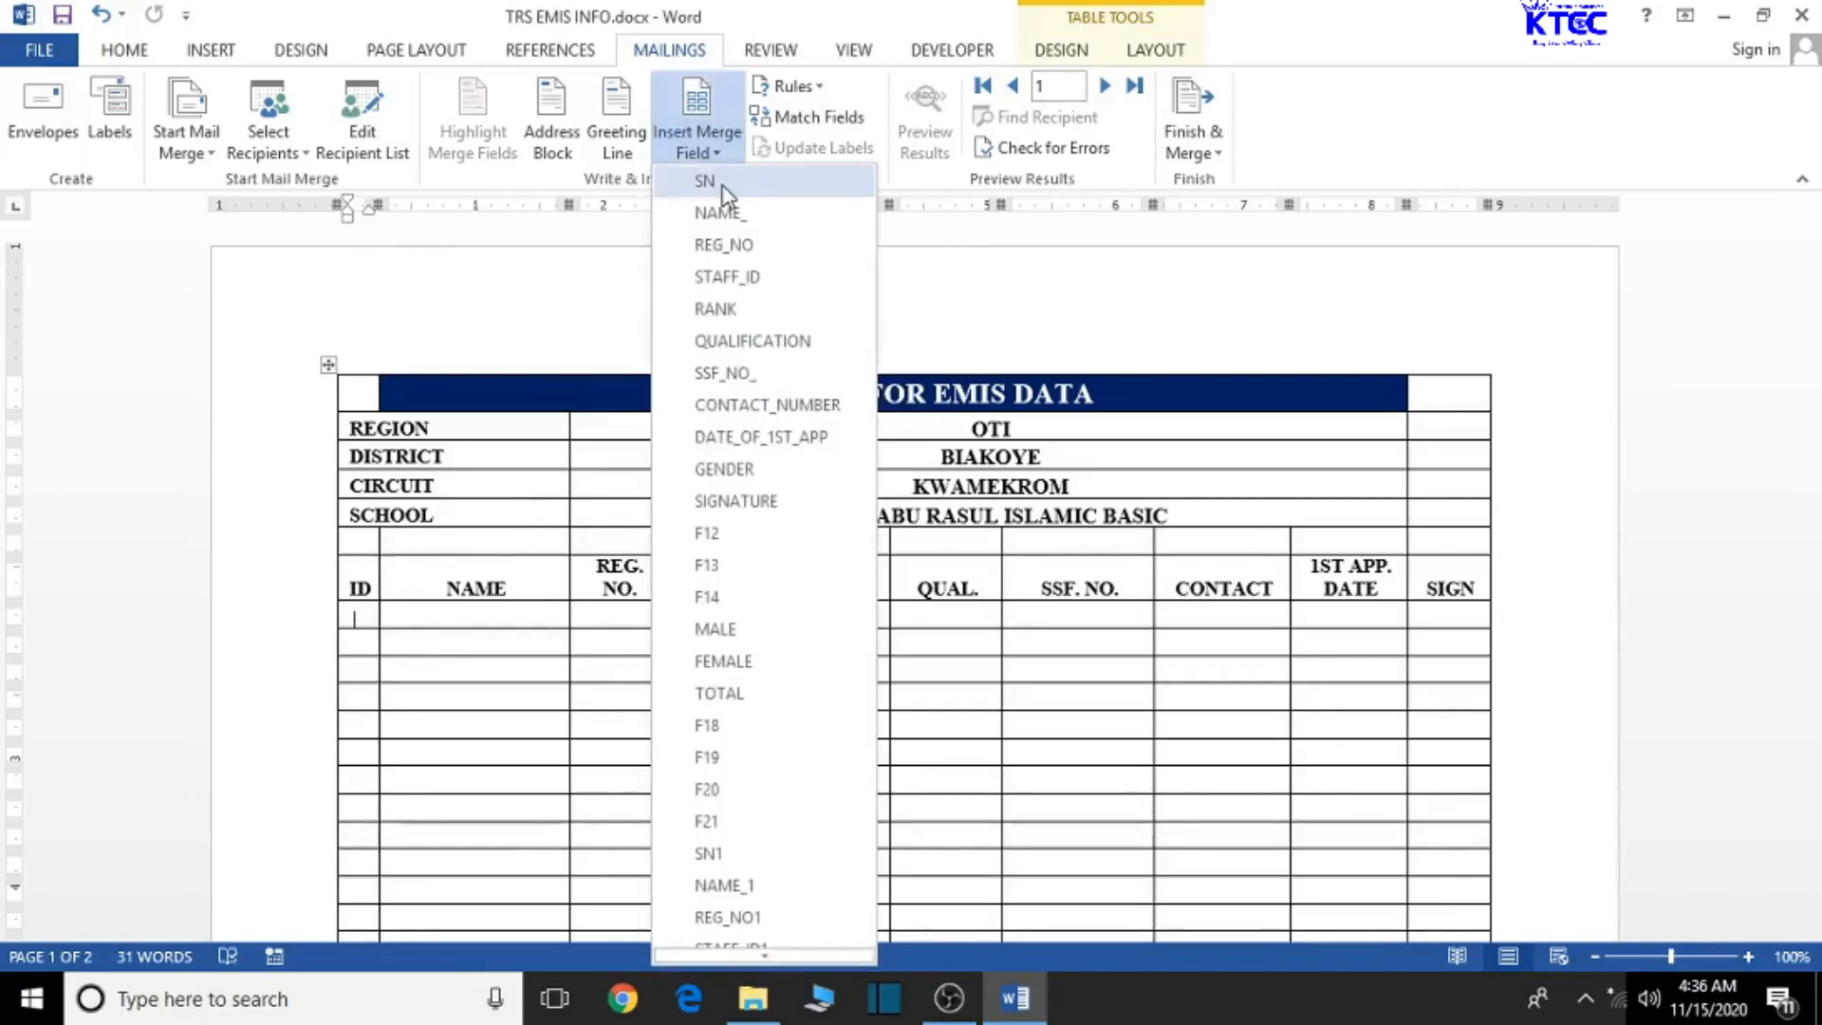
left_click(705, 182)
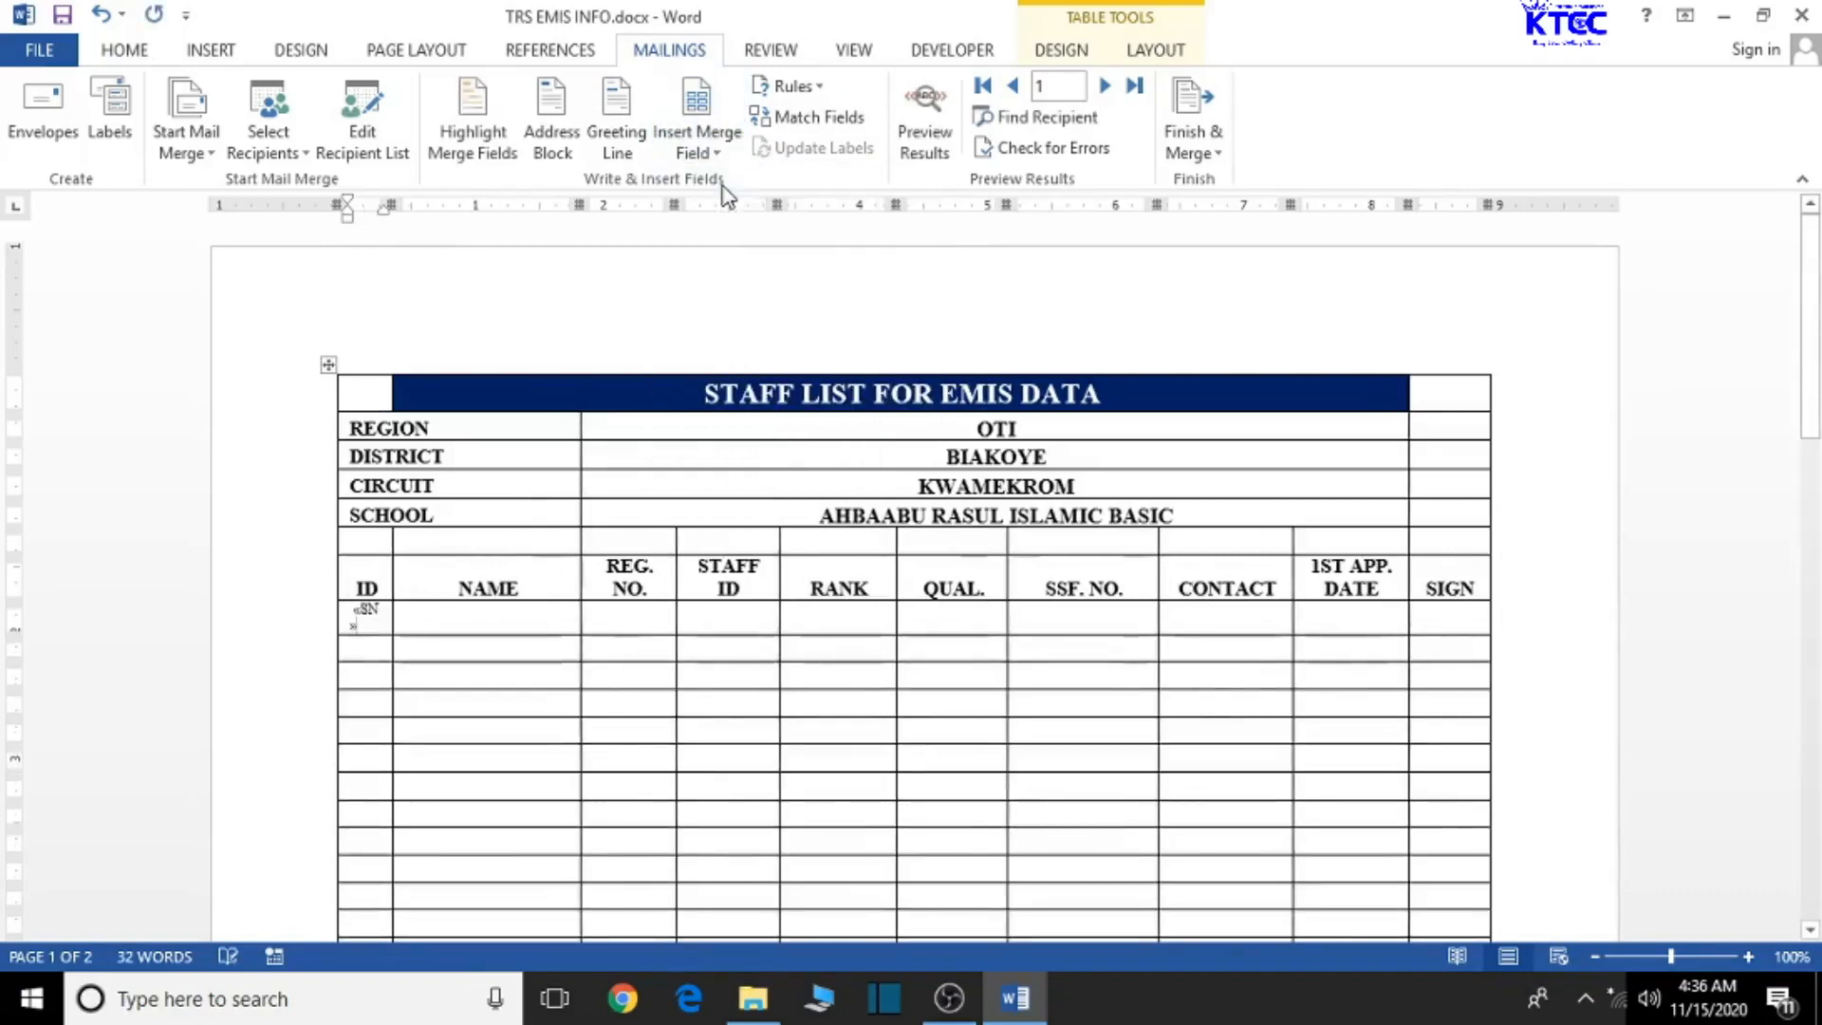
left_click(489, 620)
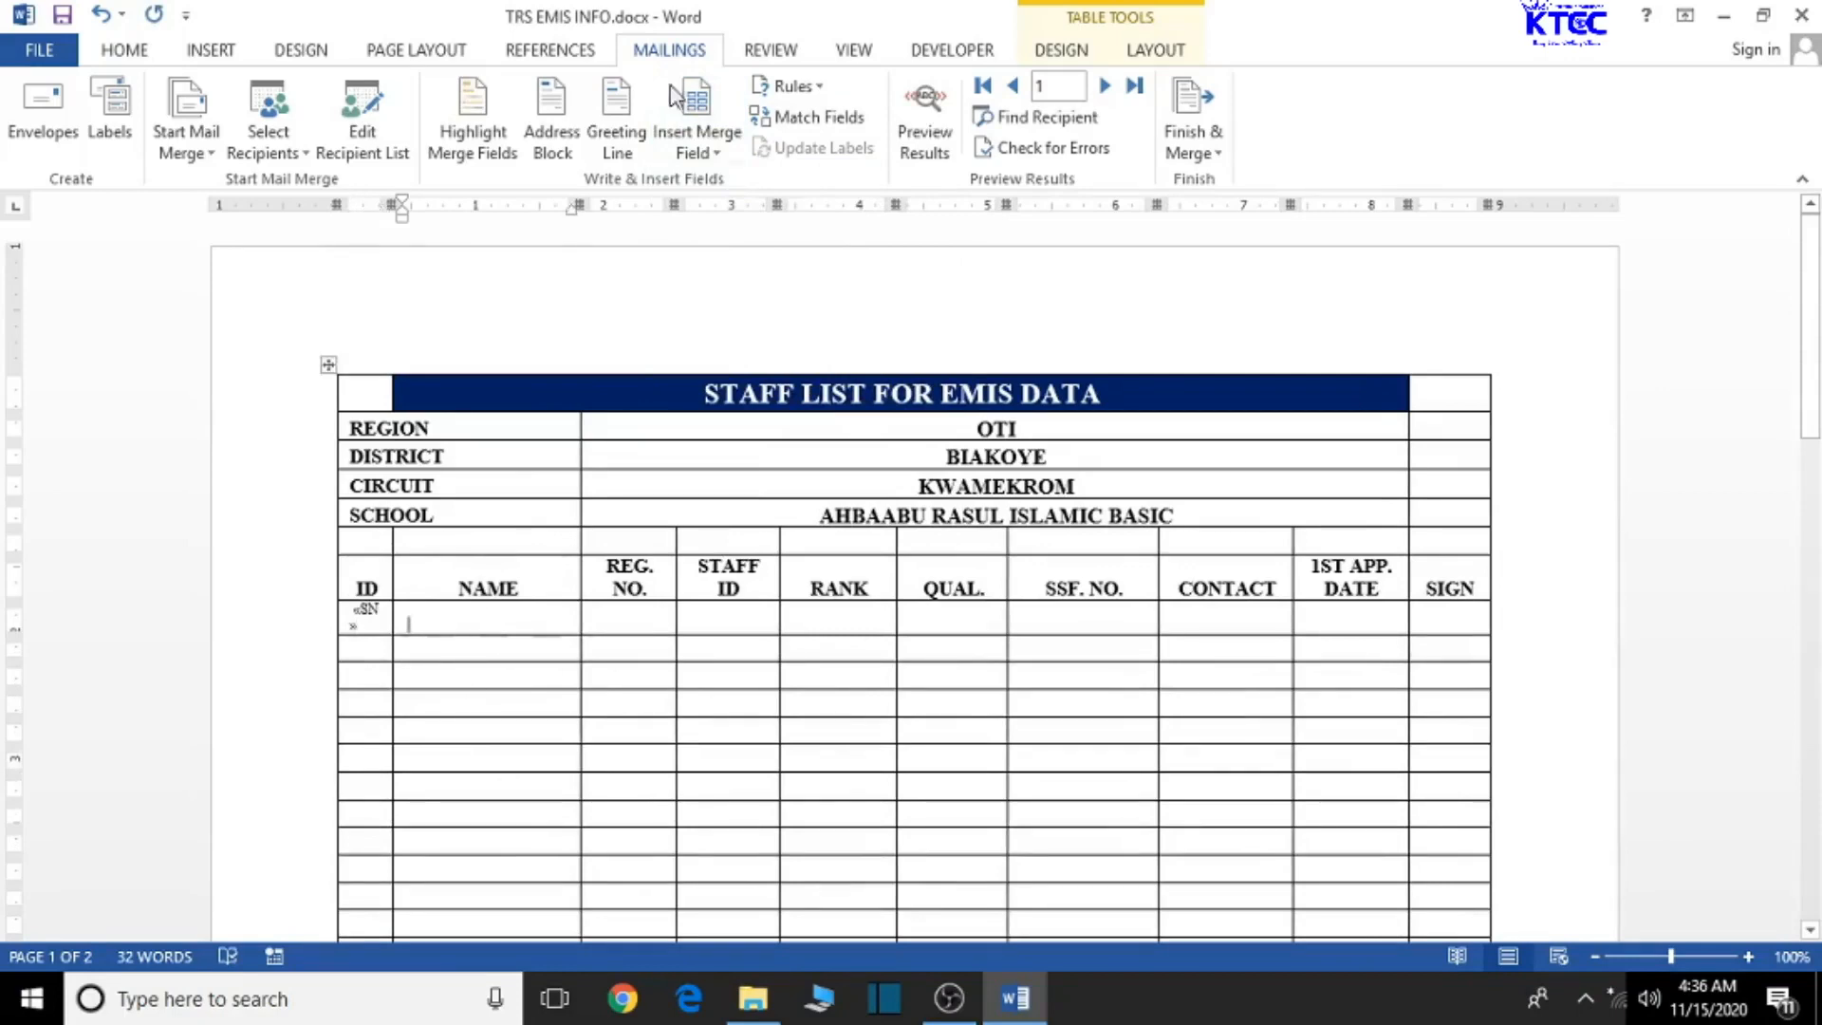
left_click(702, 152)
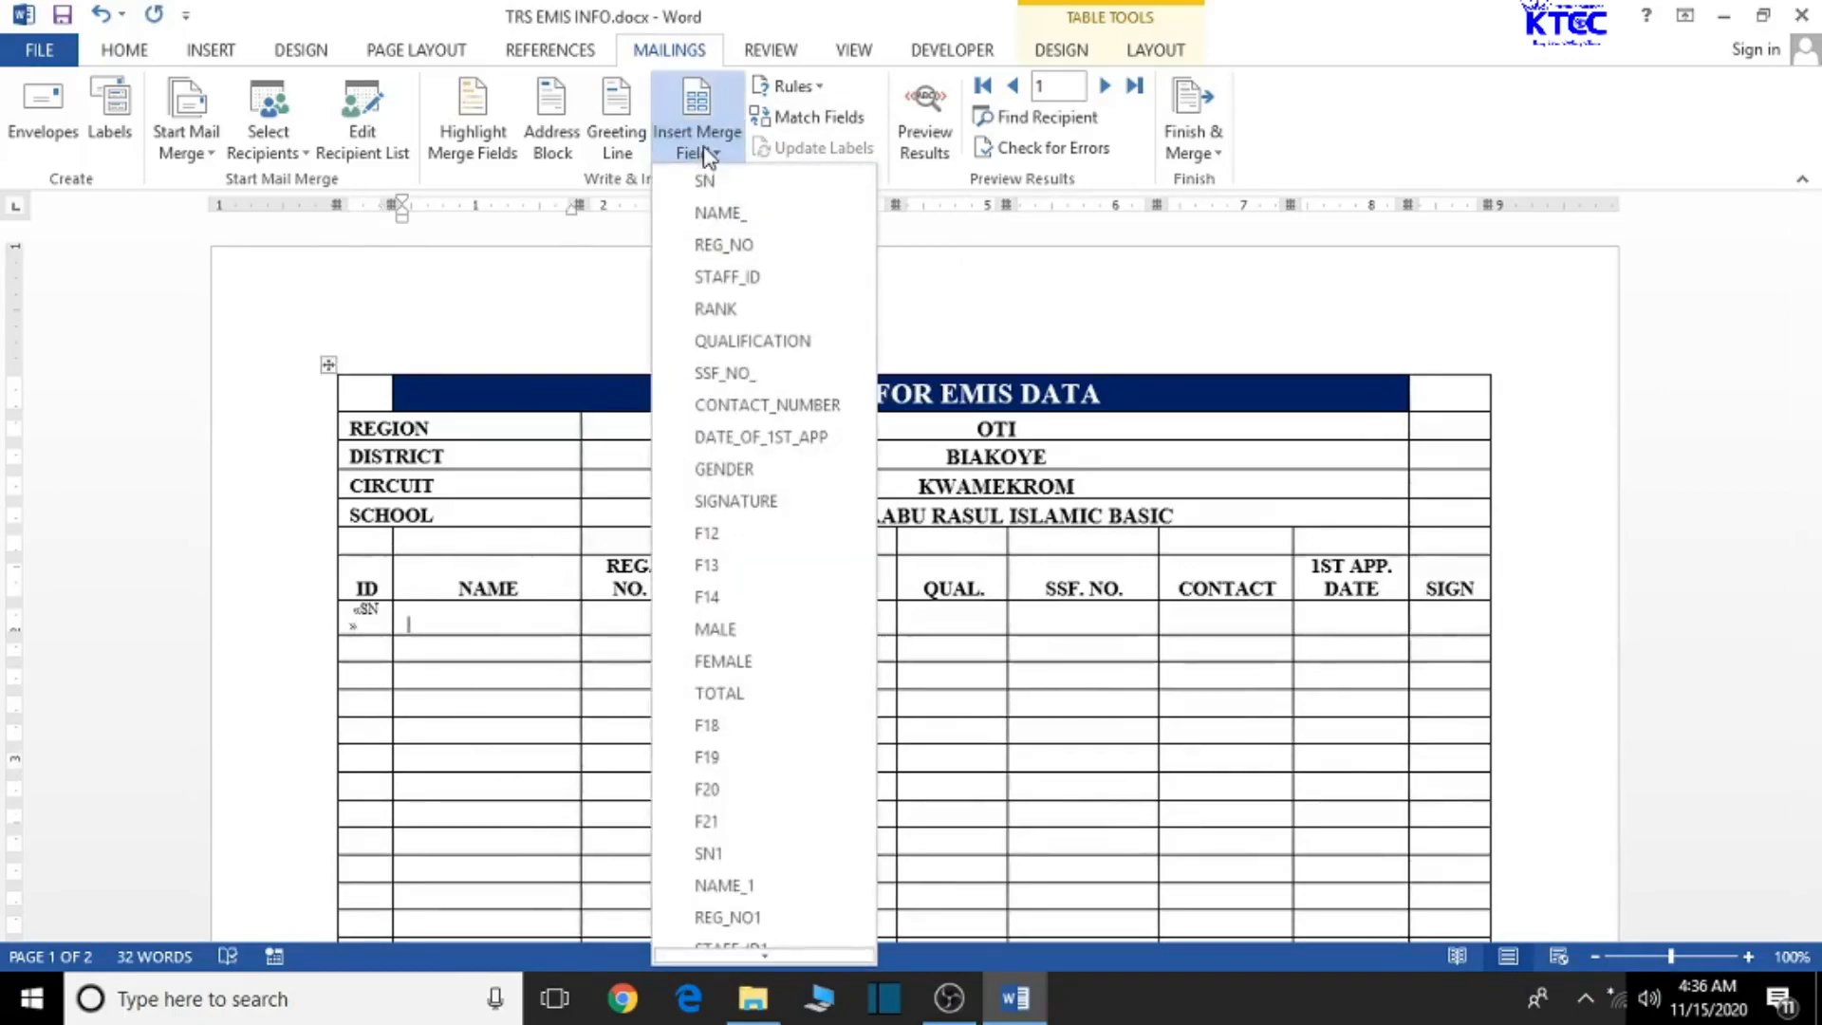
left_click(725, 215)
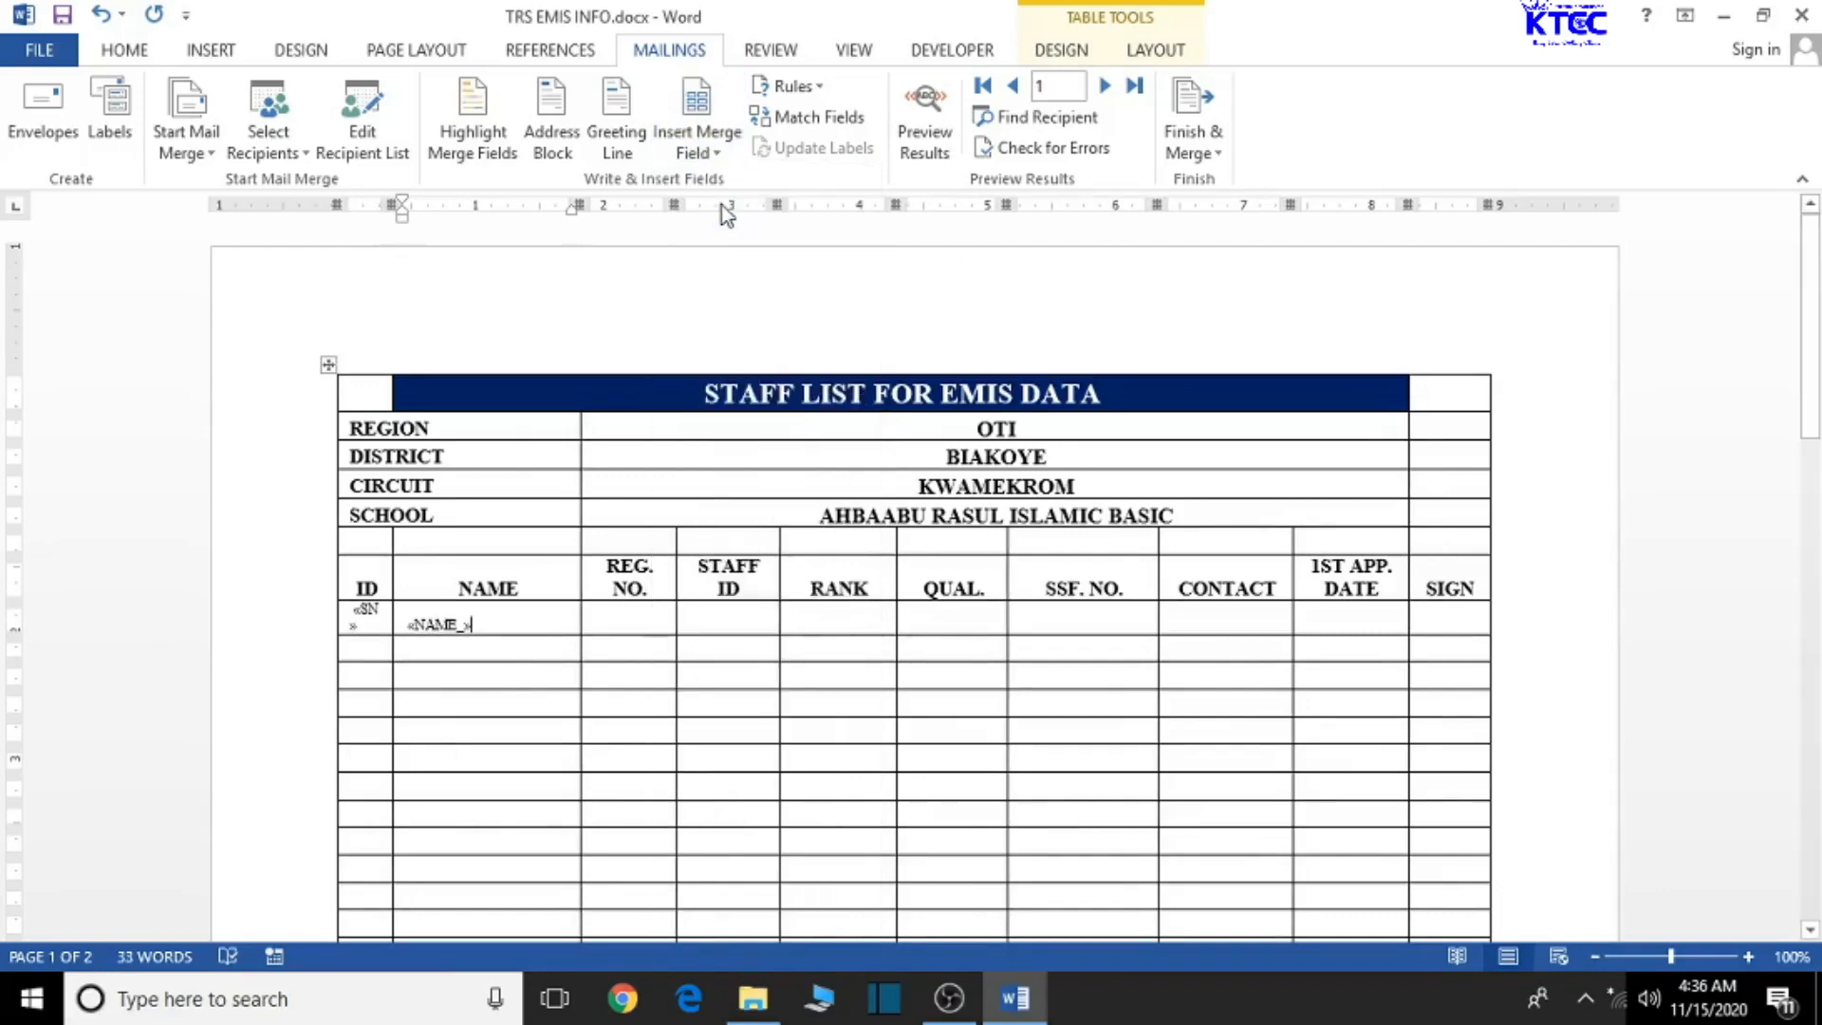
left_click(631, 622)
left_click(719, 156)
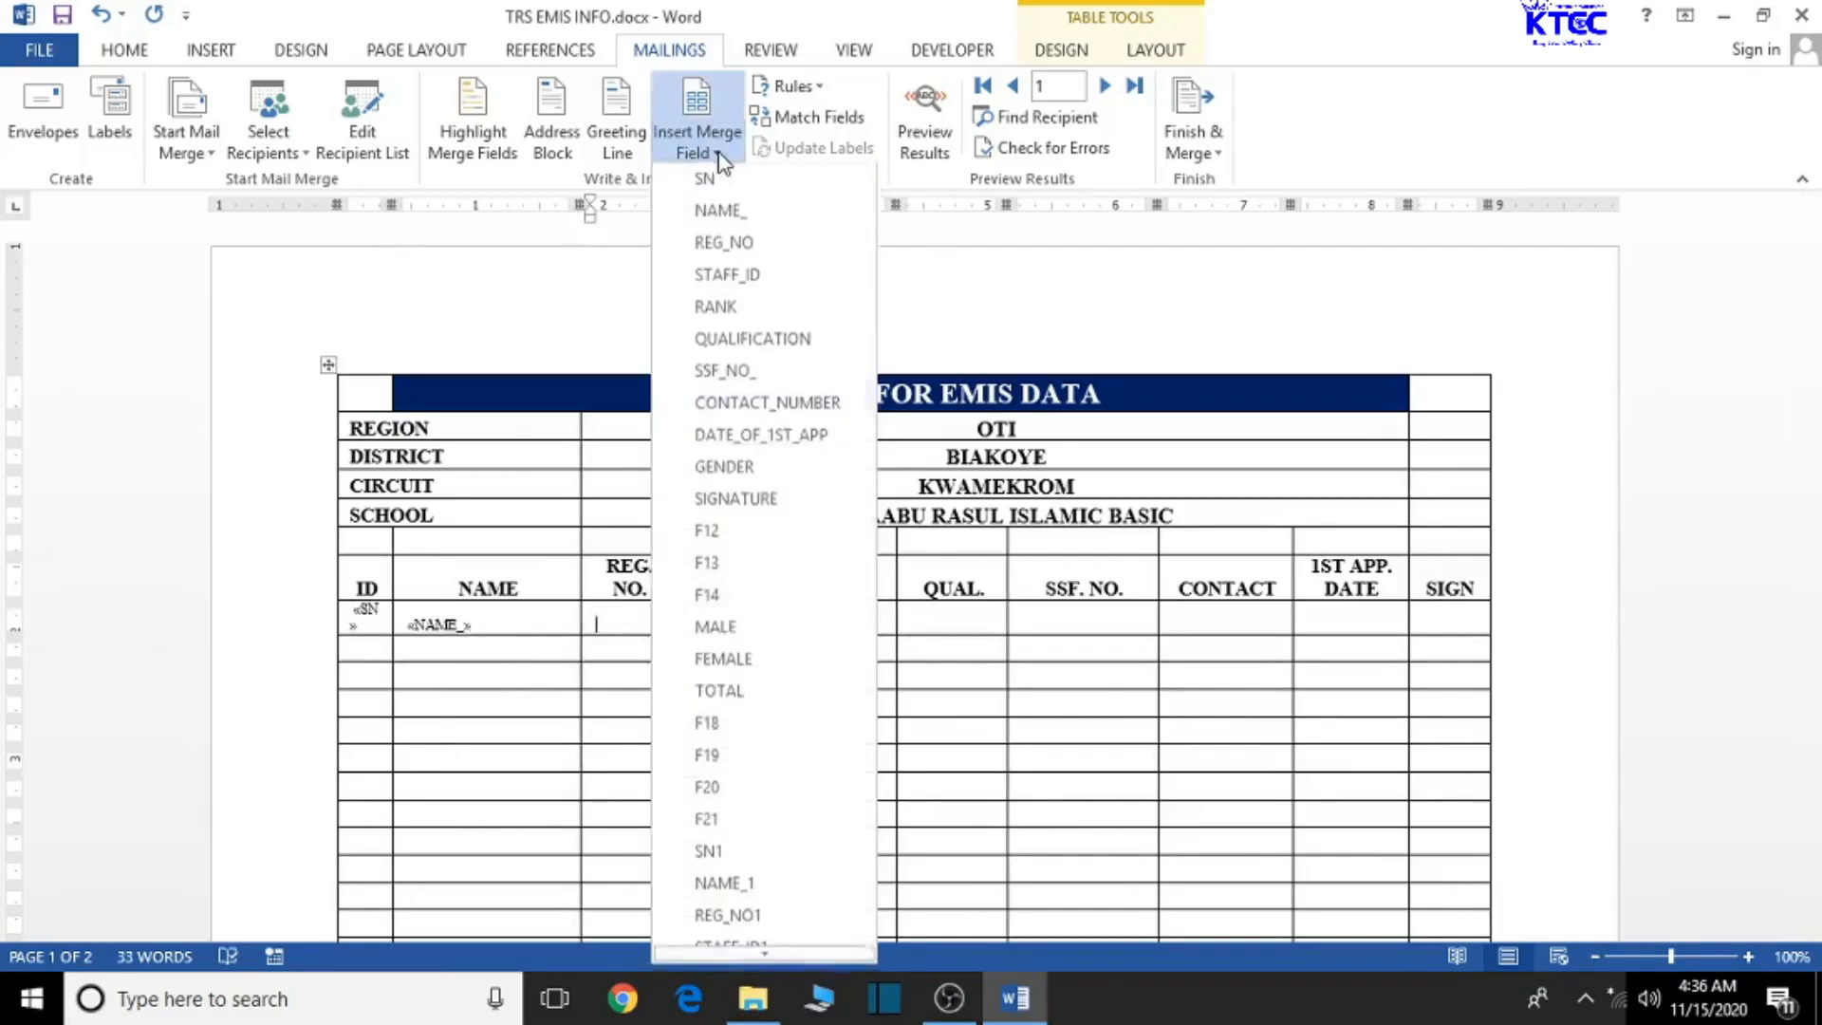
left_click(737, 244)
left_click(732, 618)
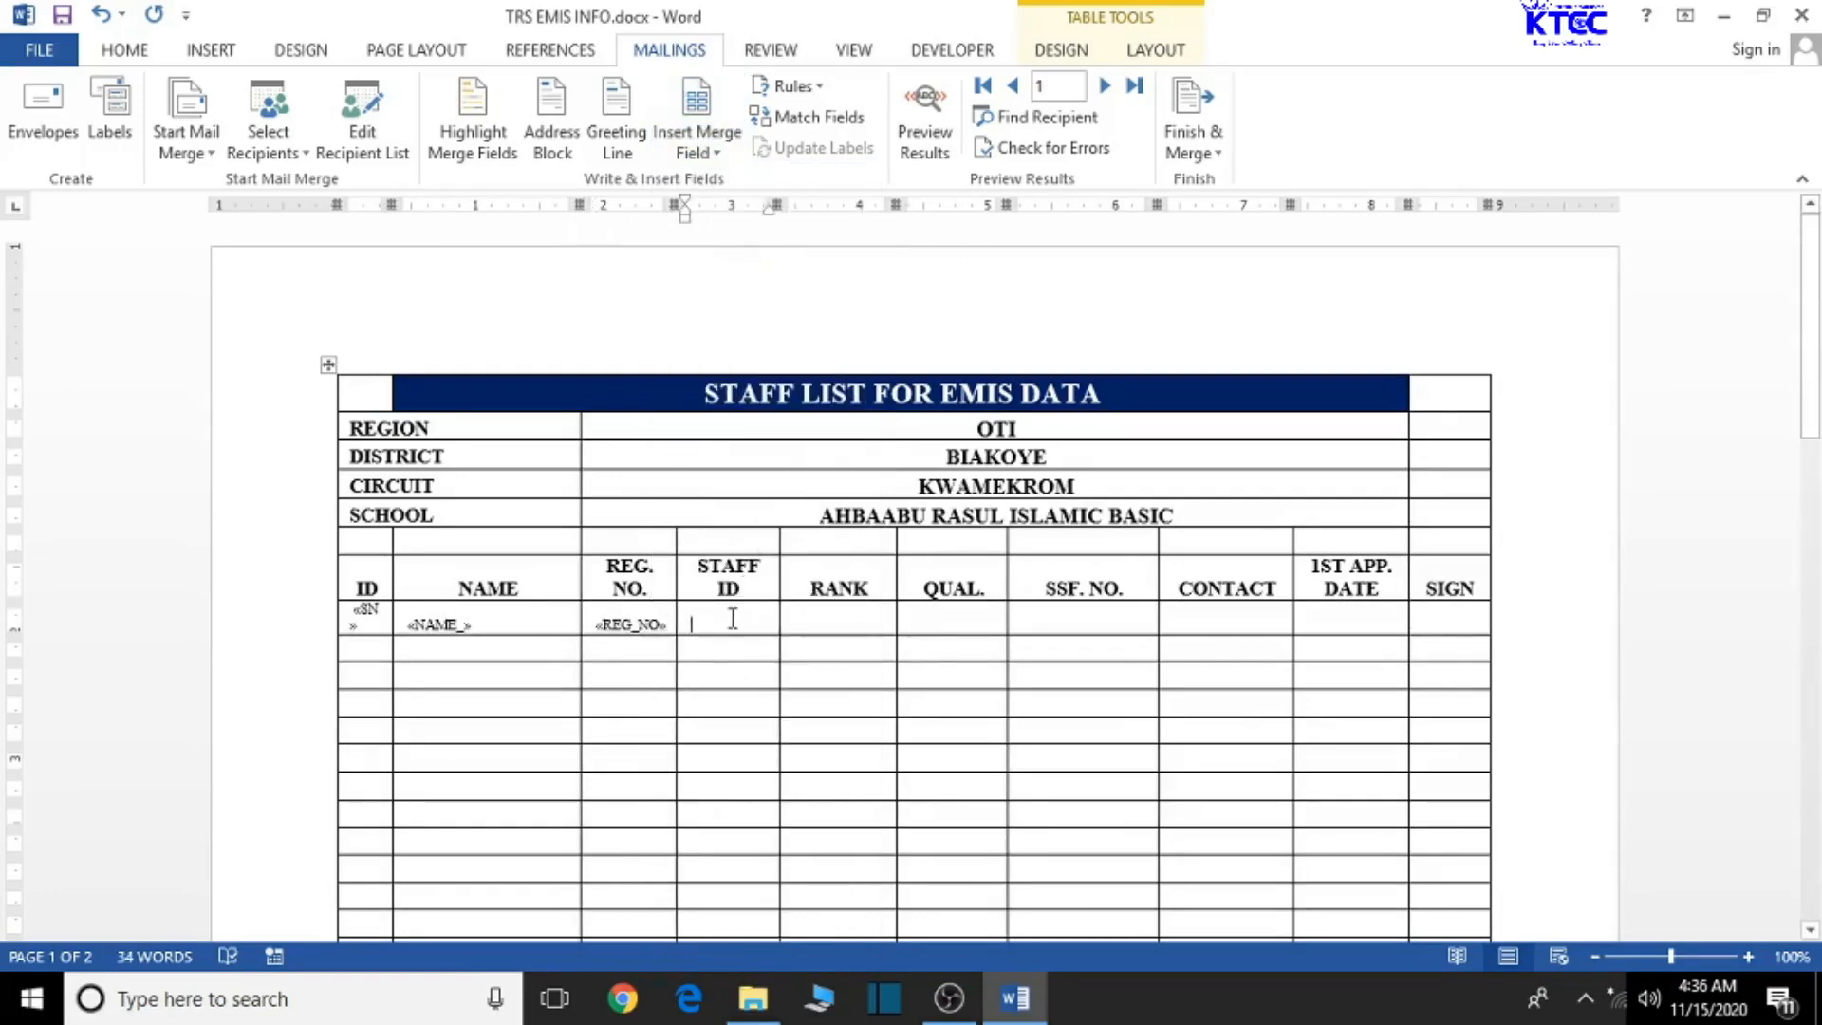
left_click(717, 155)
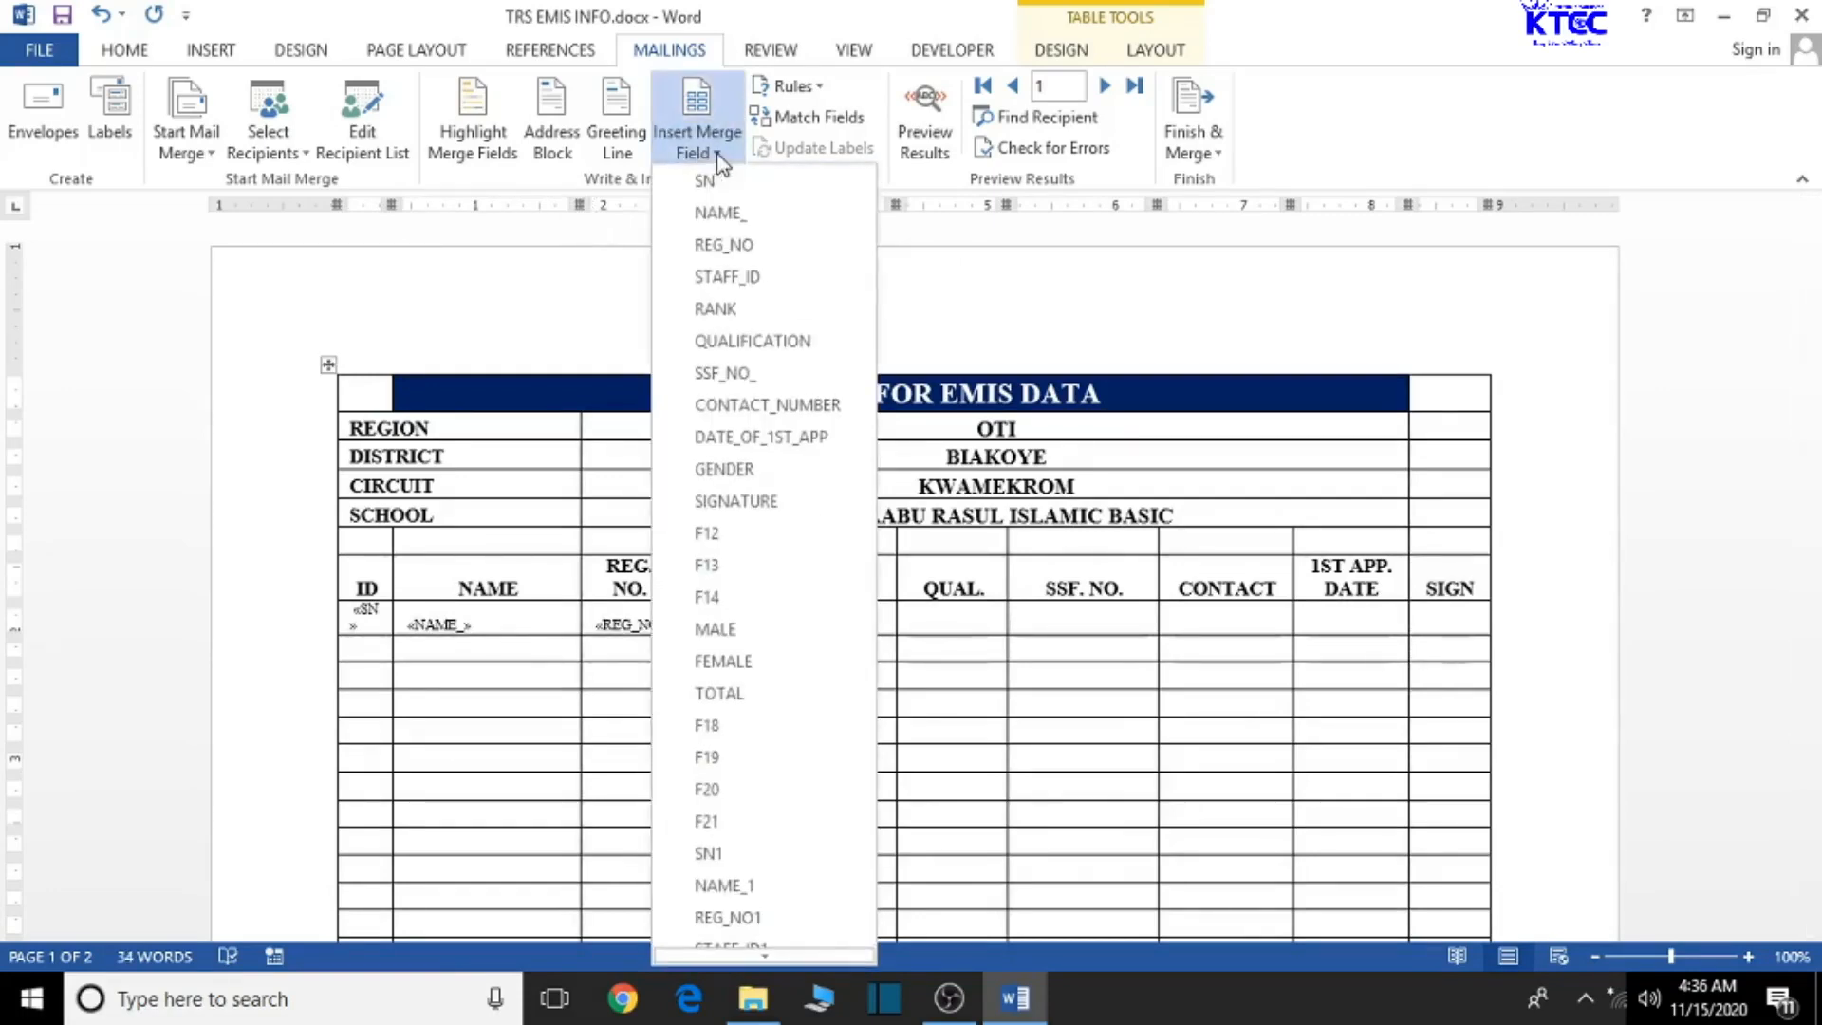
left_click(722, 273)
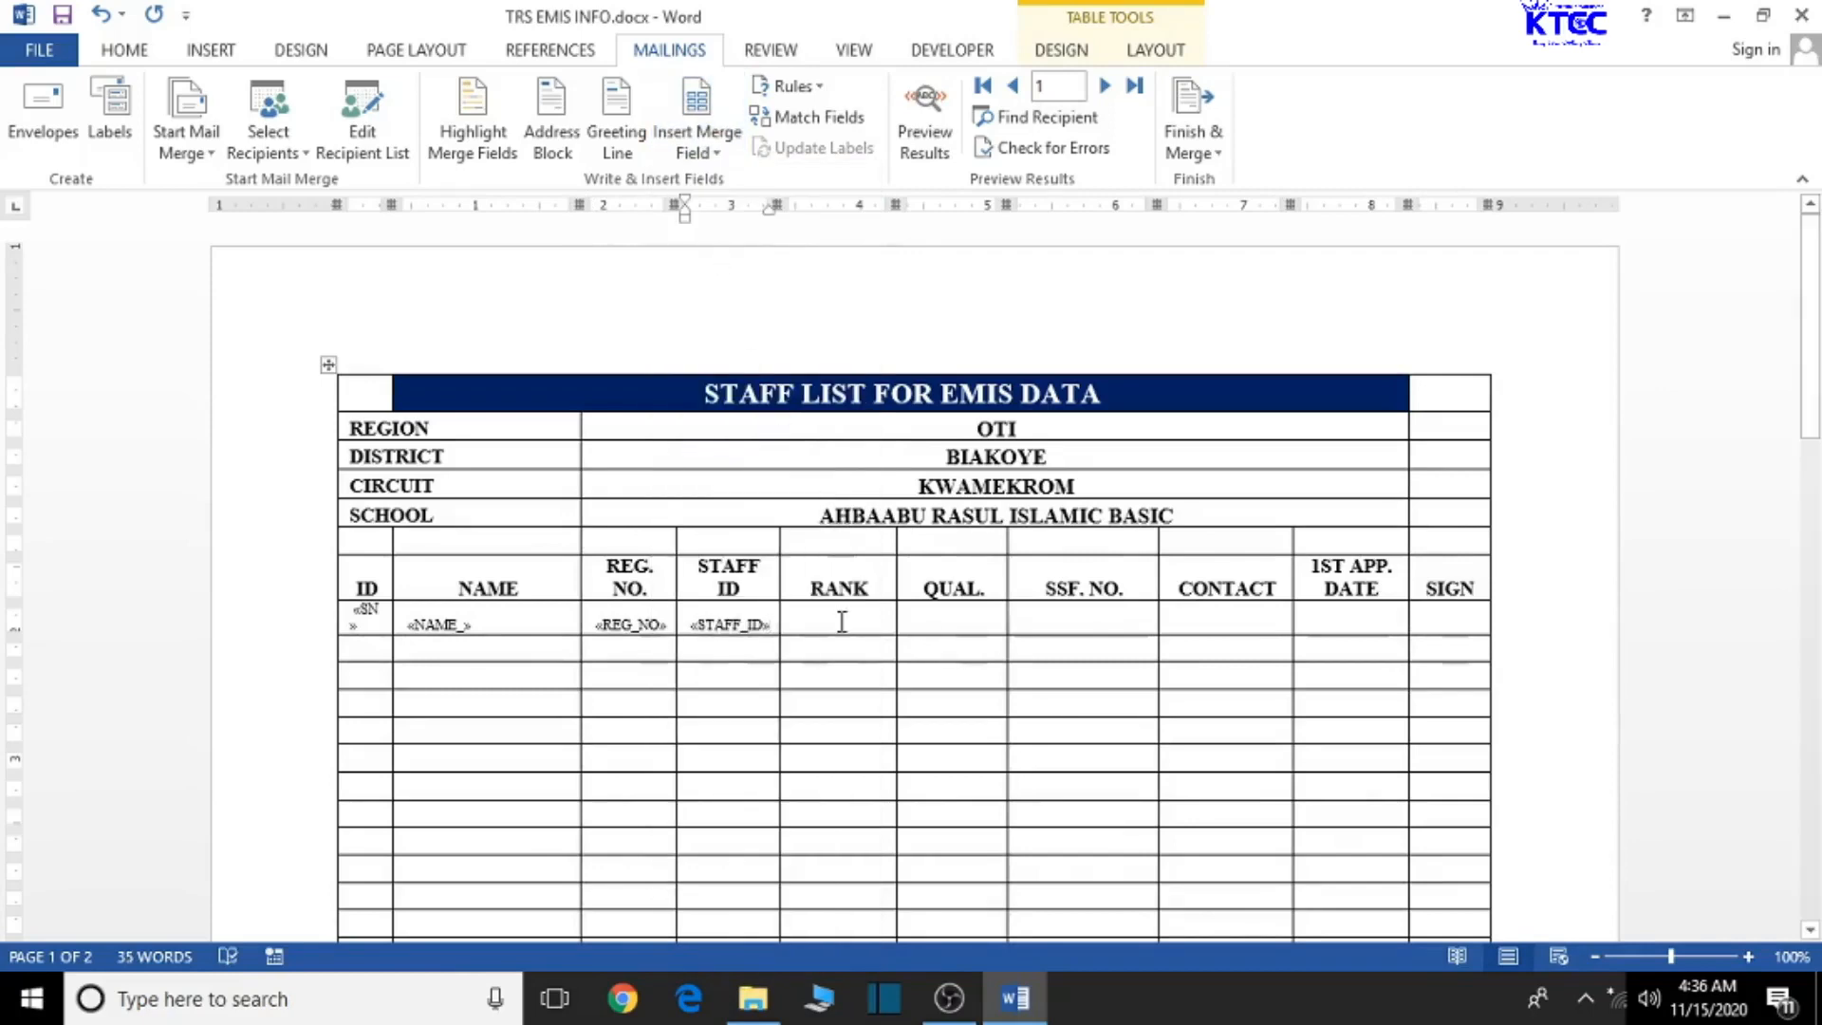
- Insert the RANK, QUALIFICATION and SSF_NO_ merge fields into their first-row cells
left_click(802, 623)
left_click(718, 156)
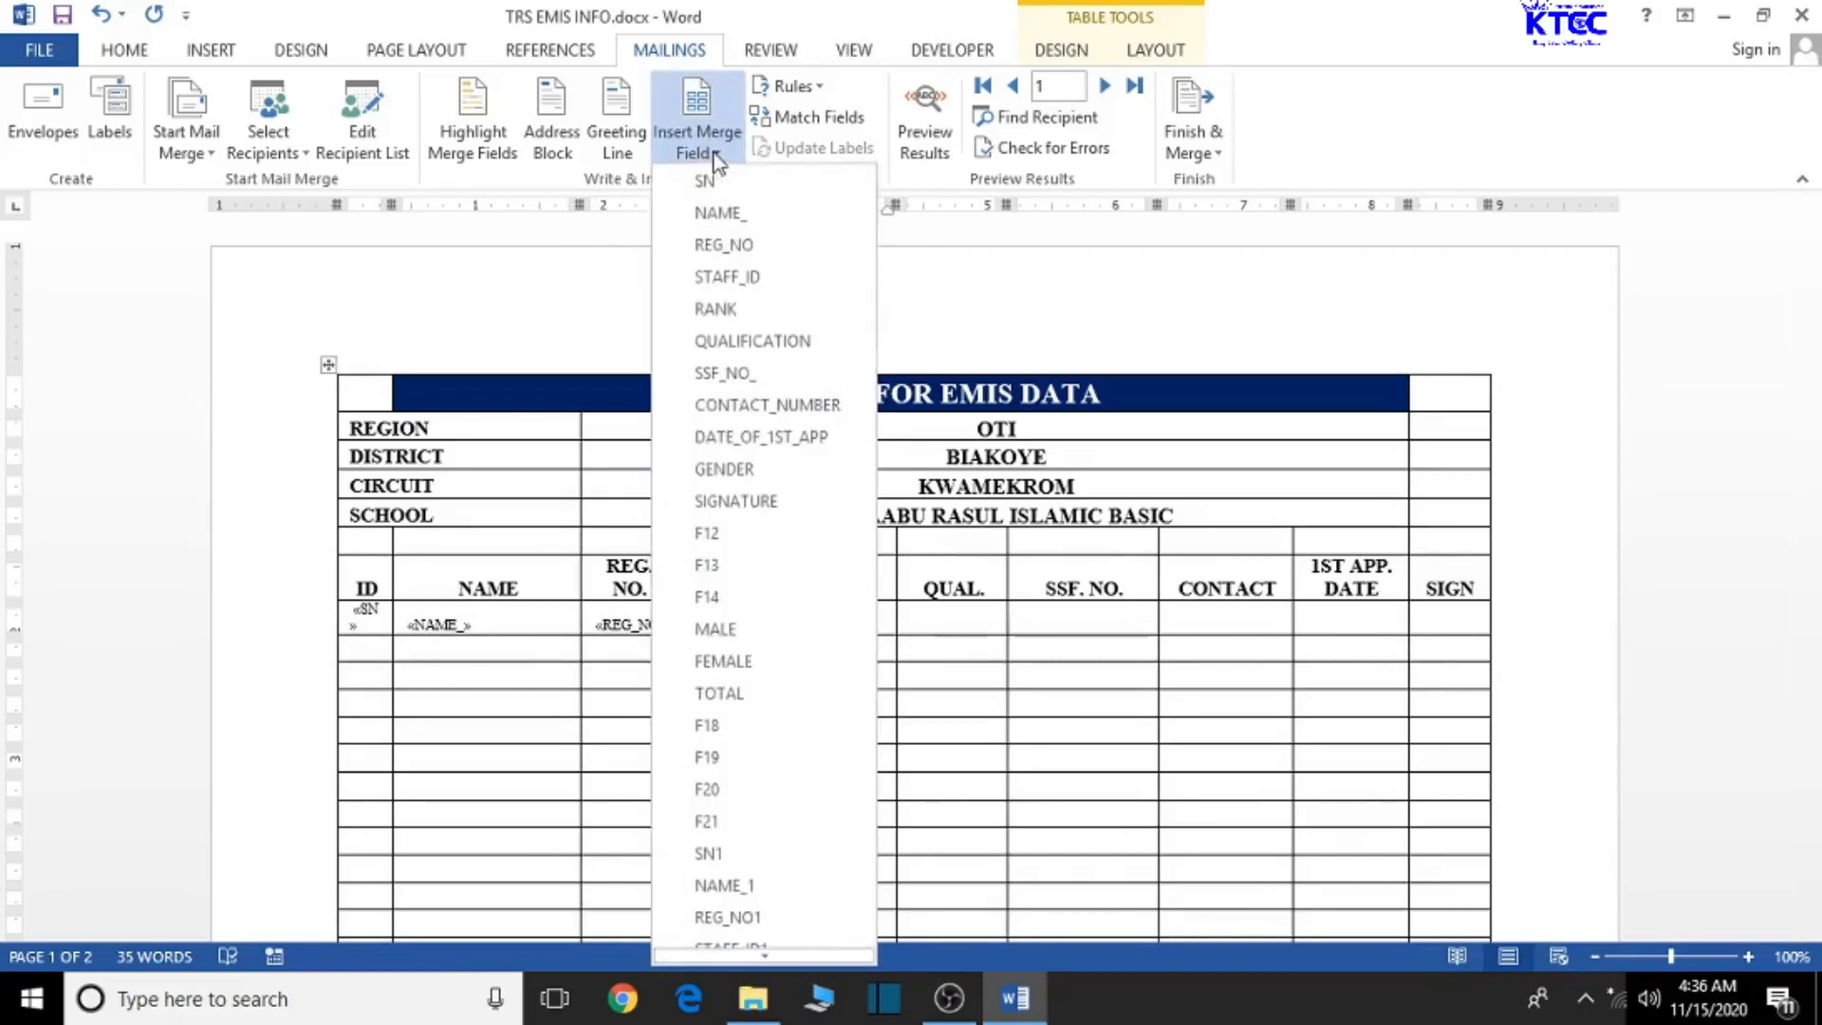
left_click(733, 302)
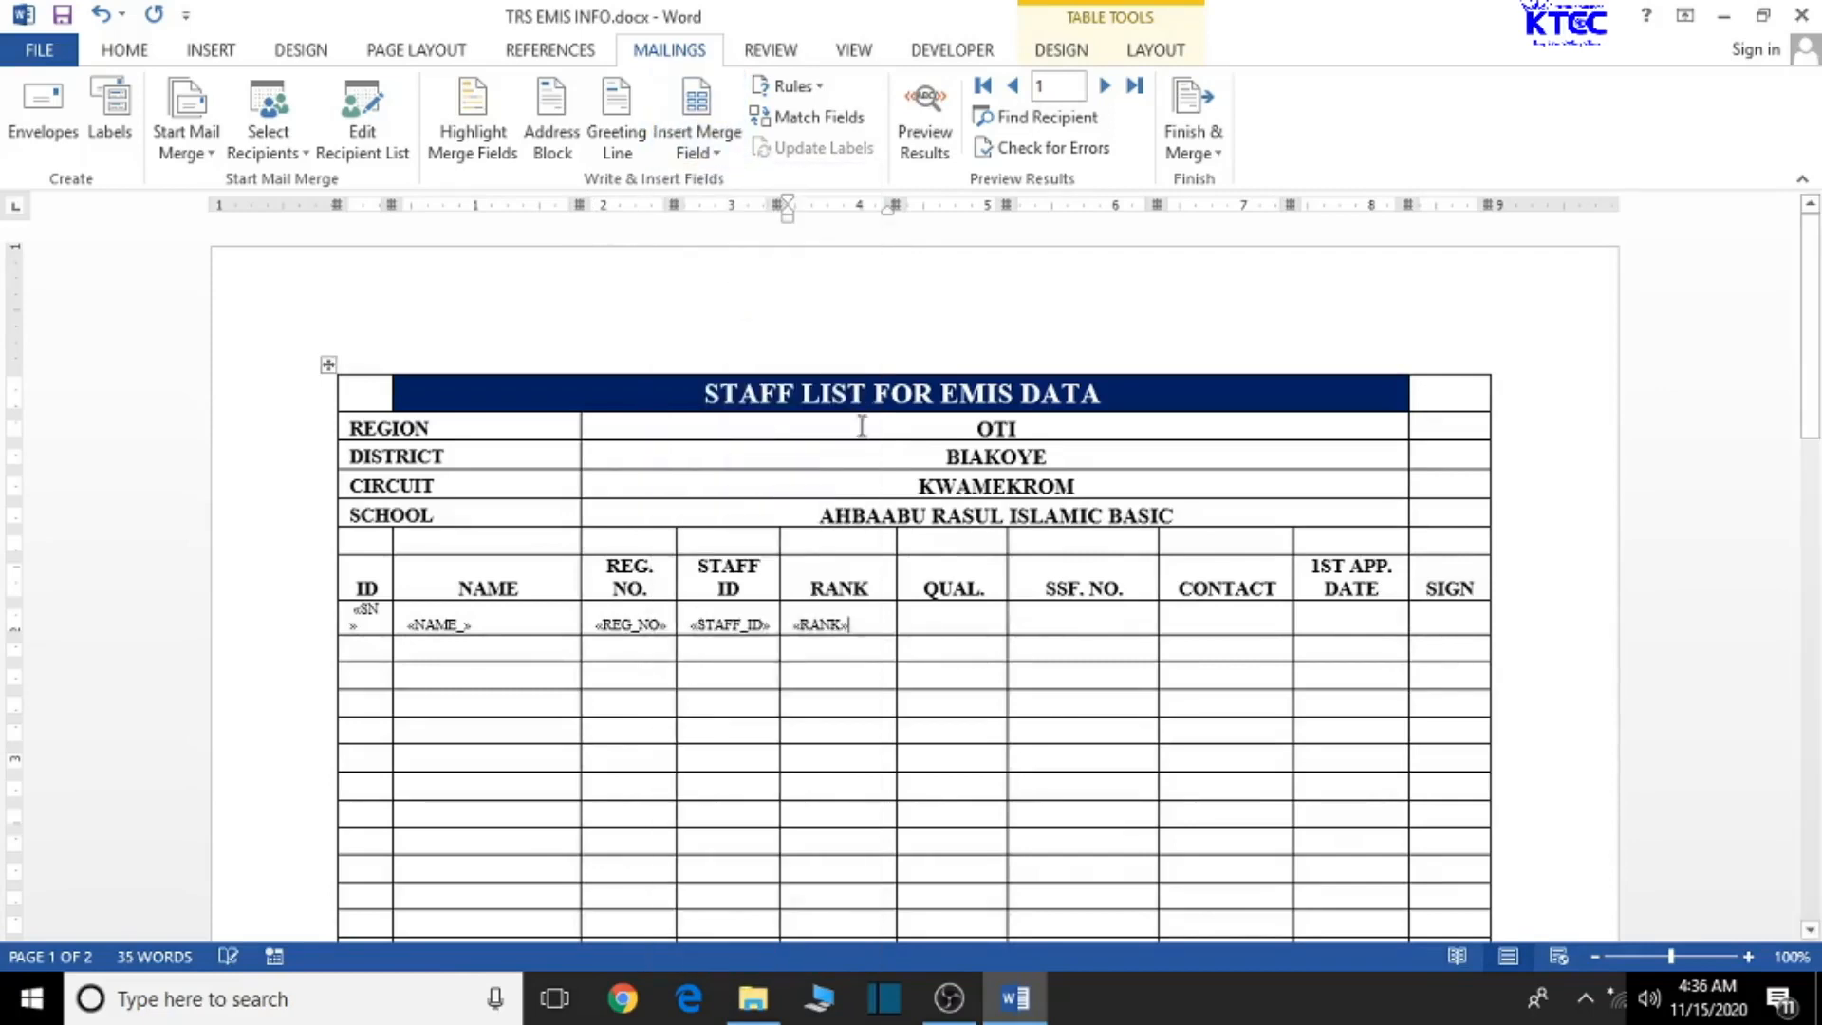
left_click(930, 619)
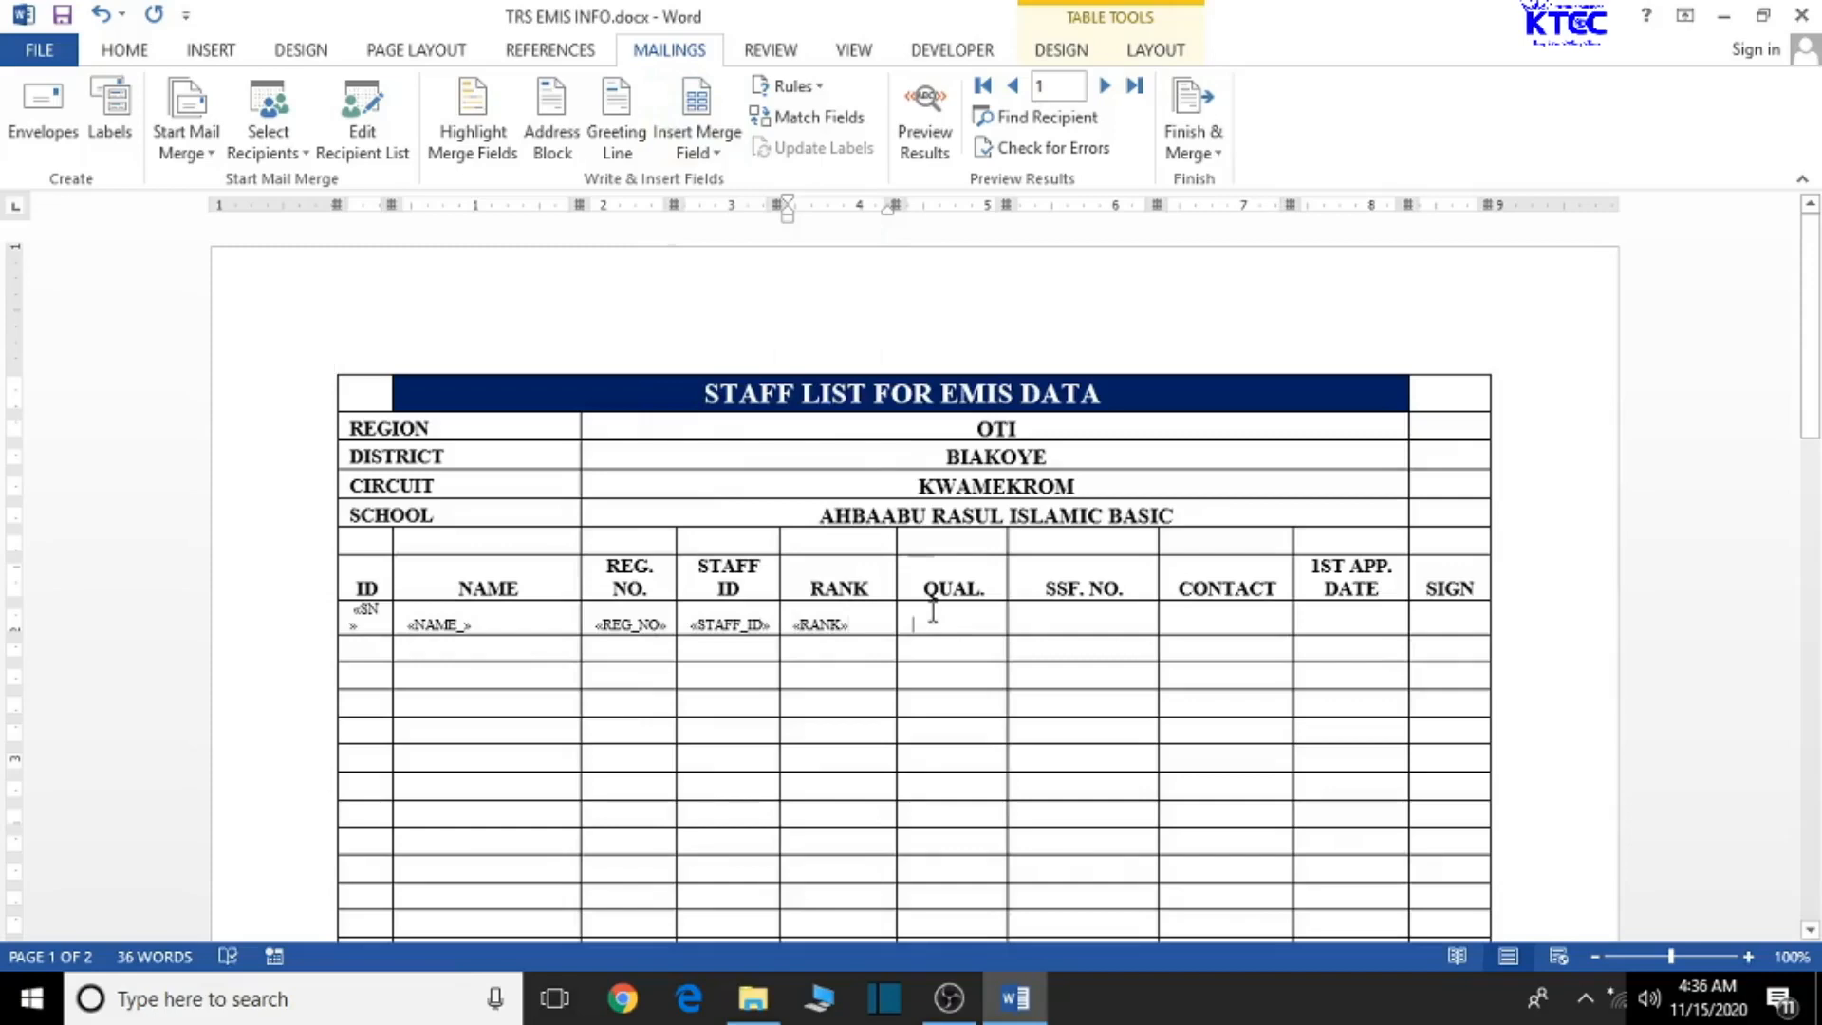
left_click(714, 152)
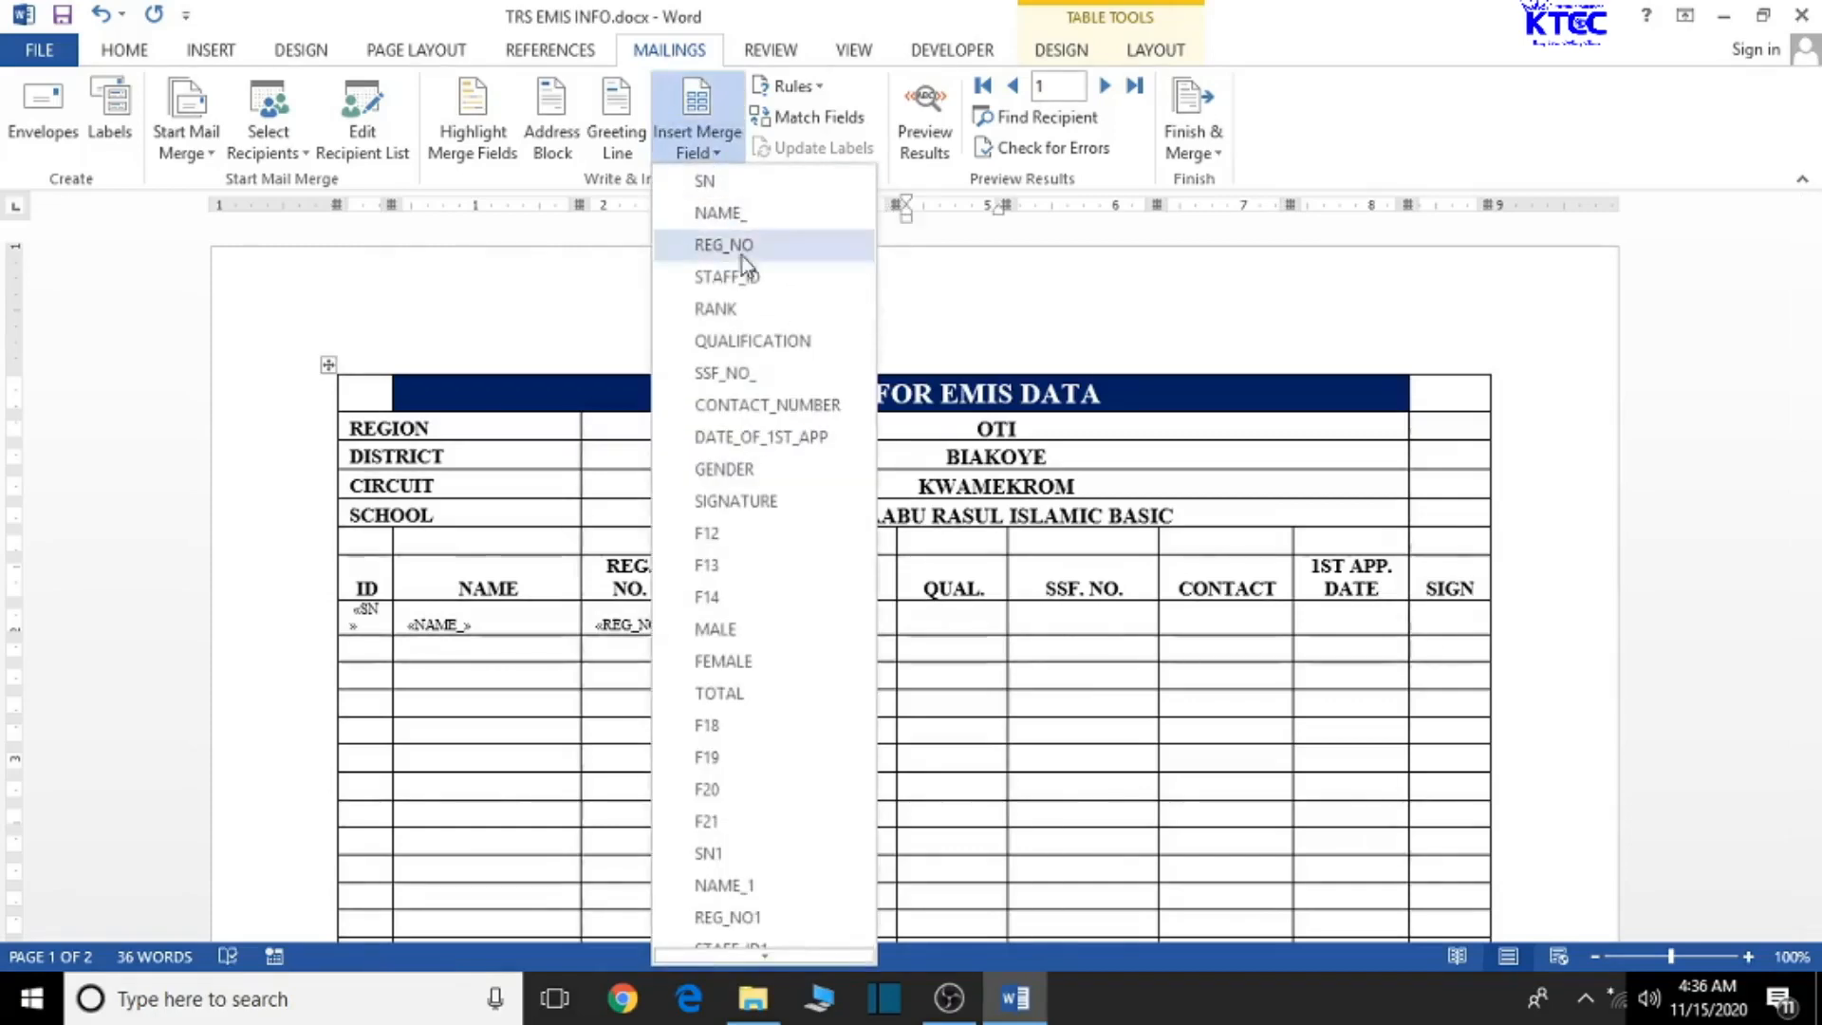
left_click(753, 341)
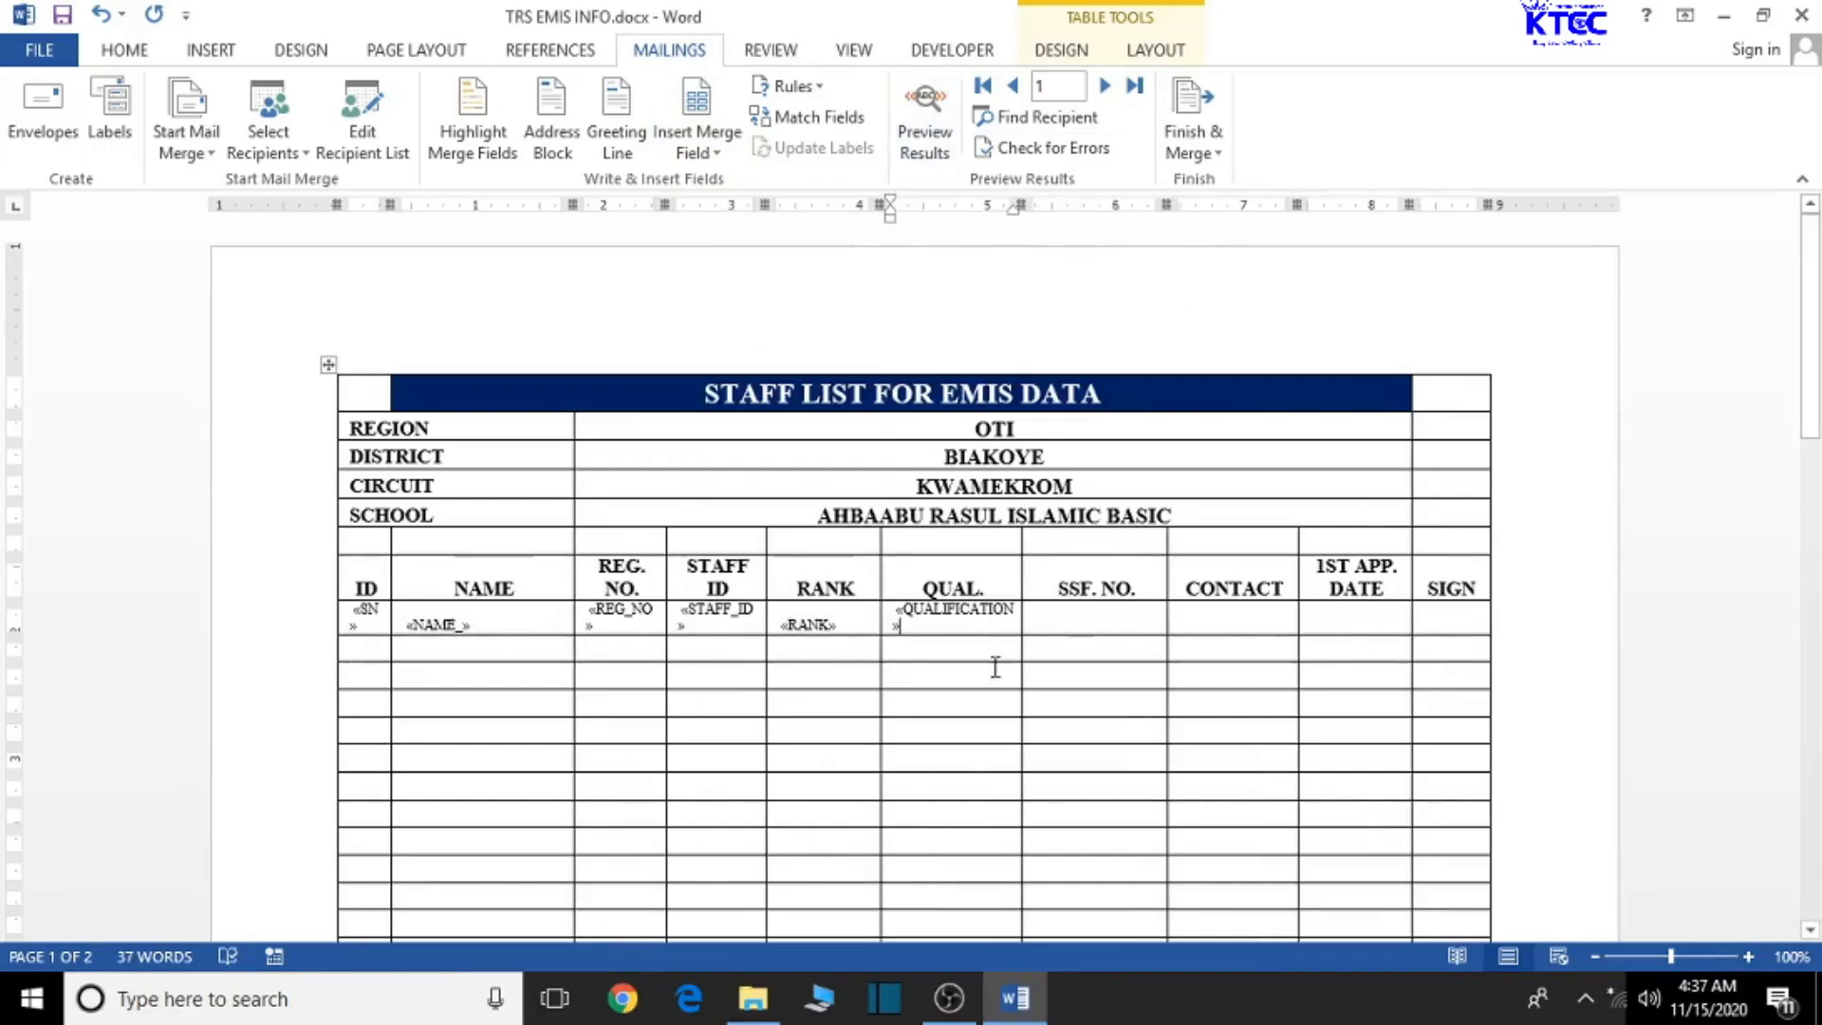
left_click(1068, 619)
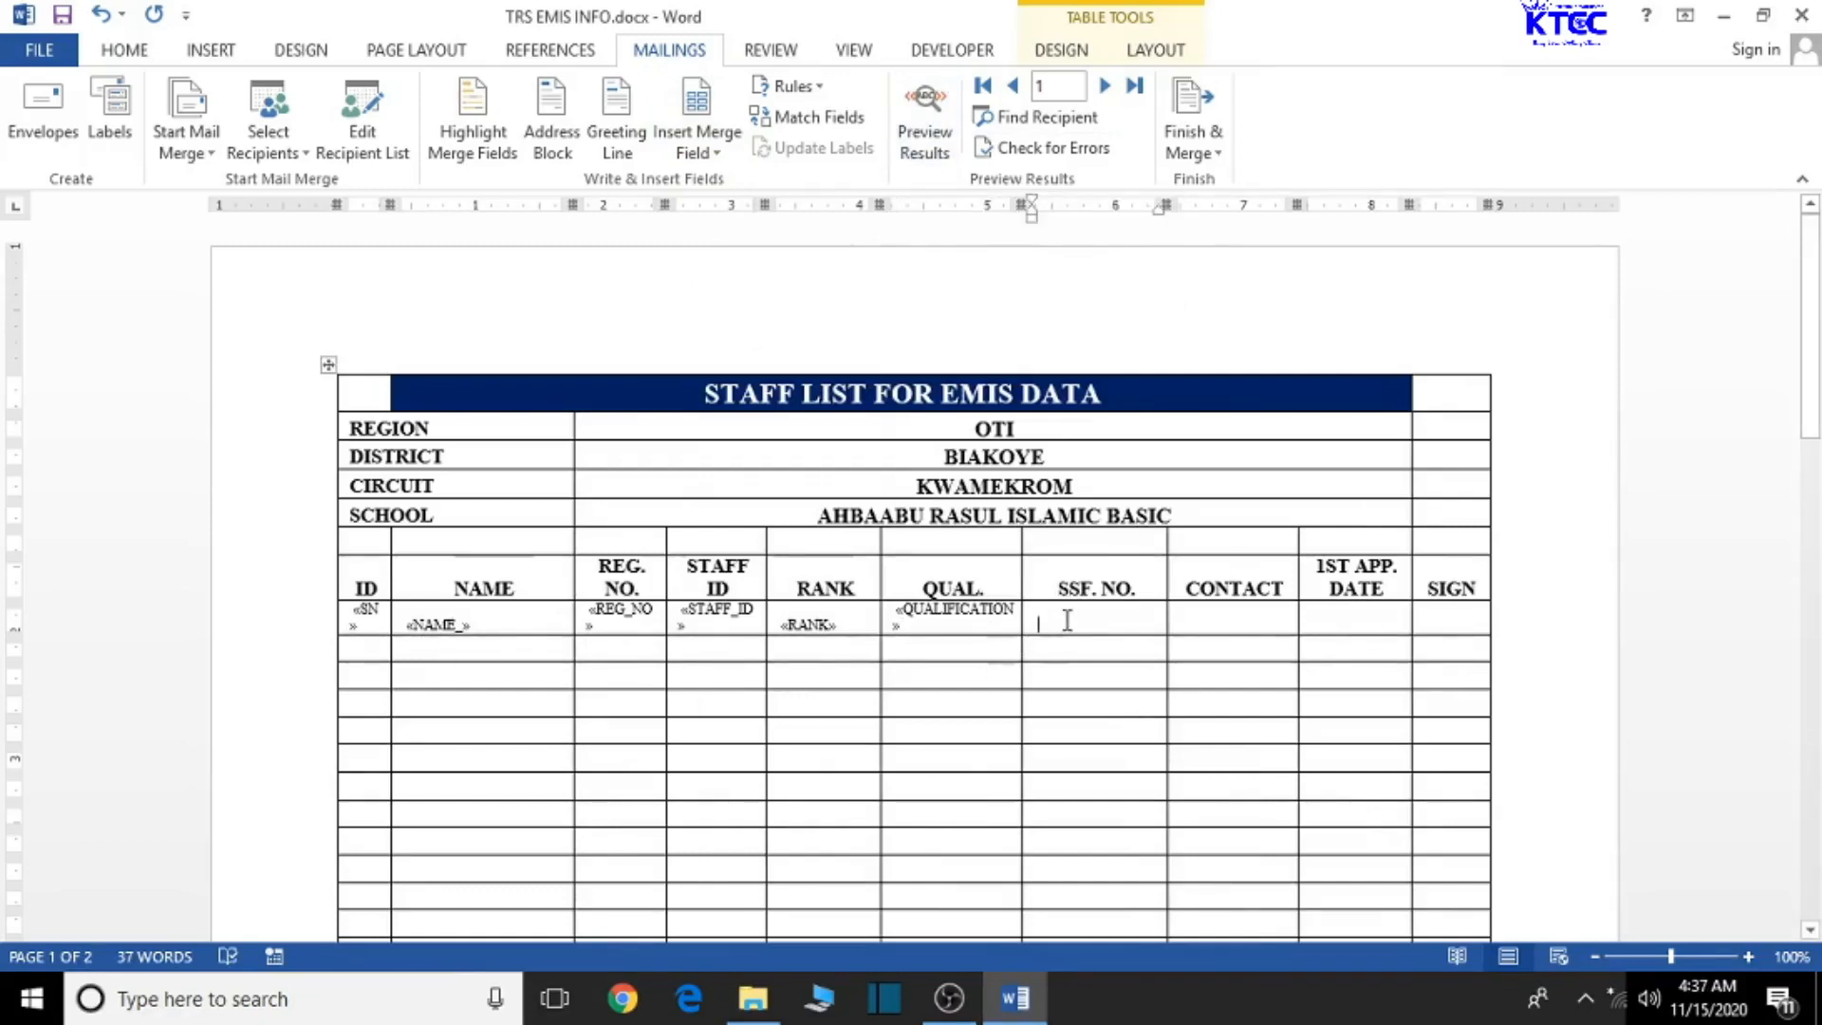
left_click(713, 154)
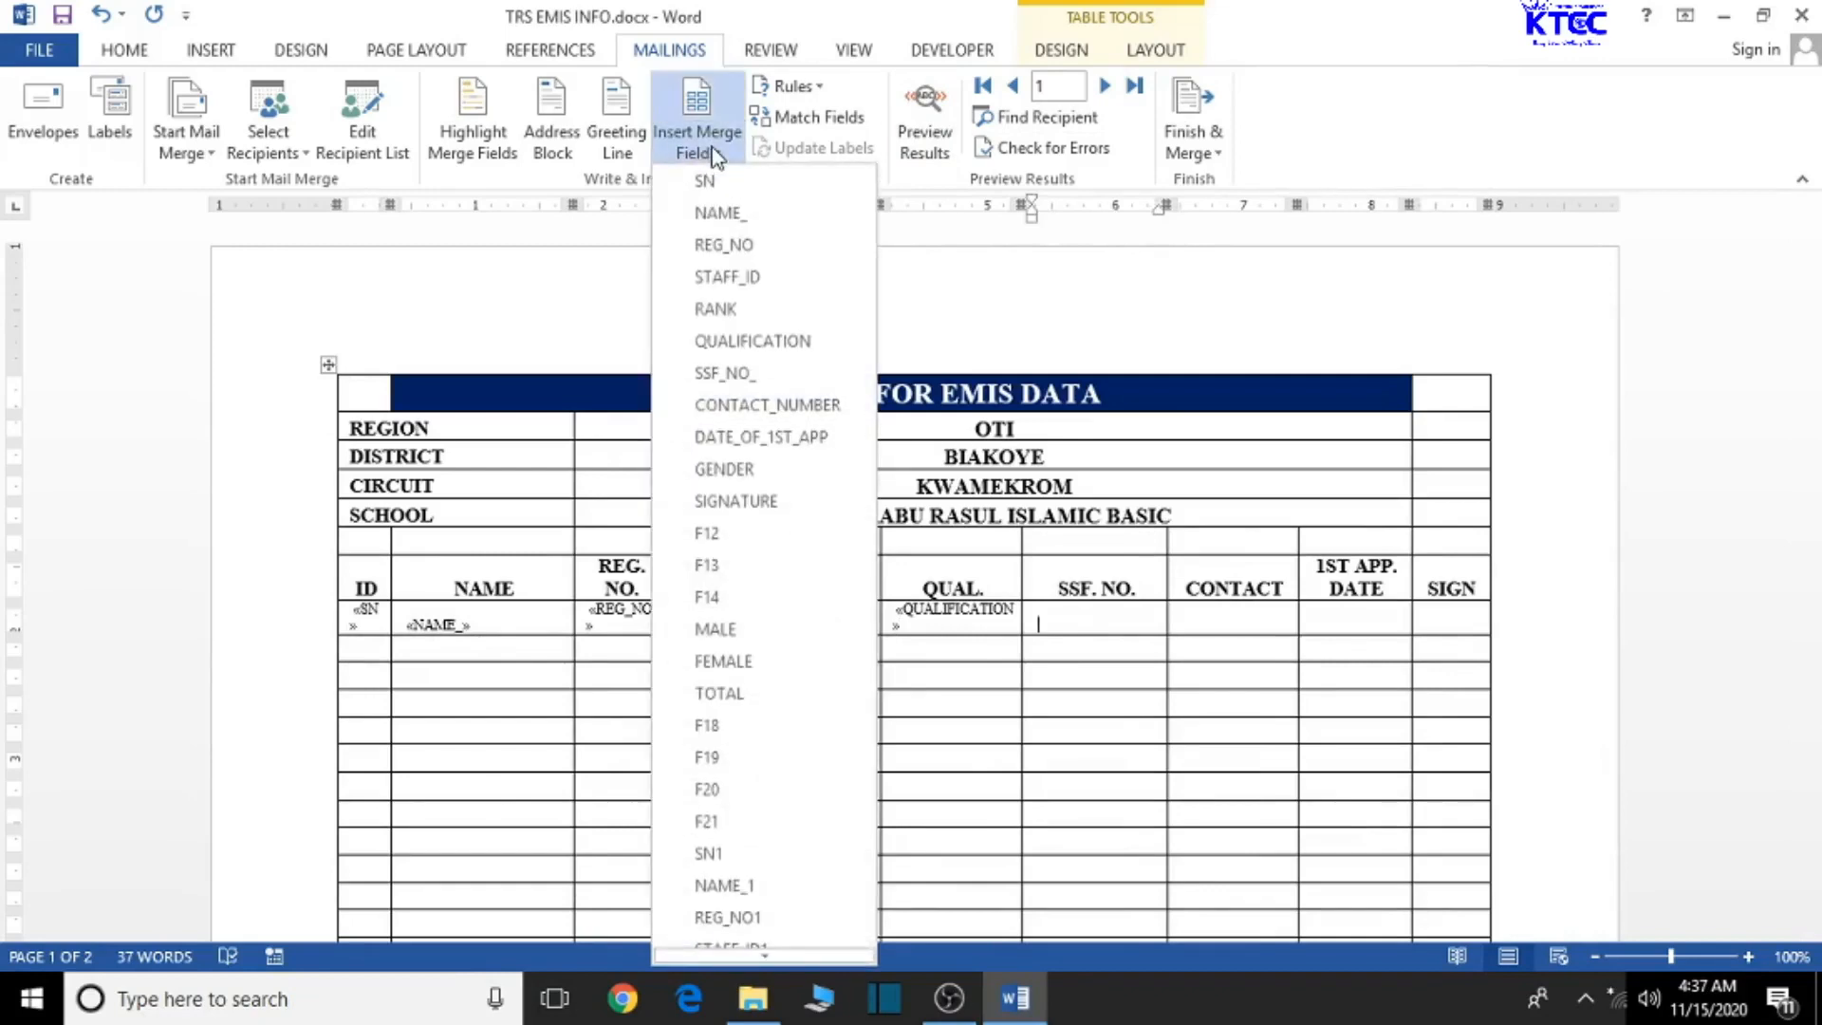
left_click(764, 373)
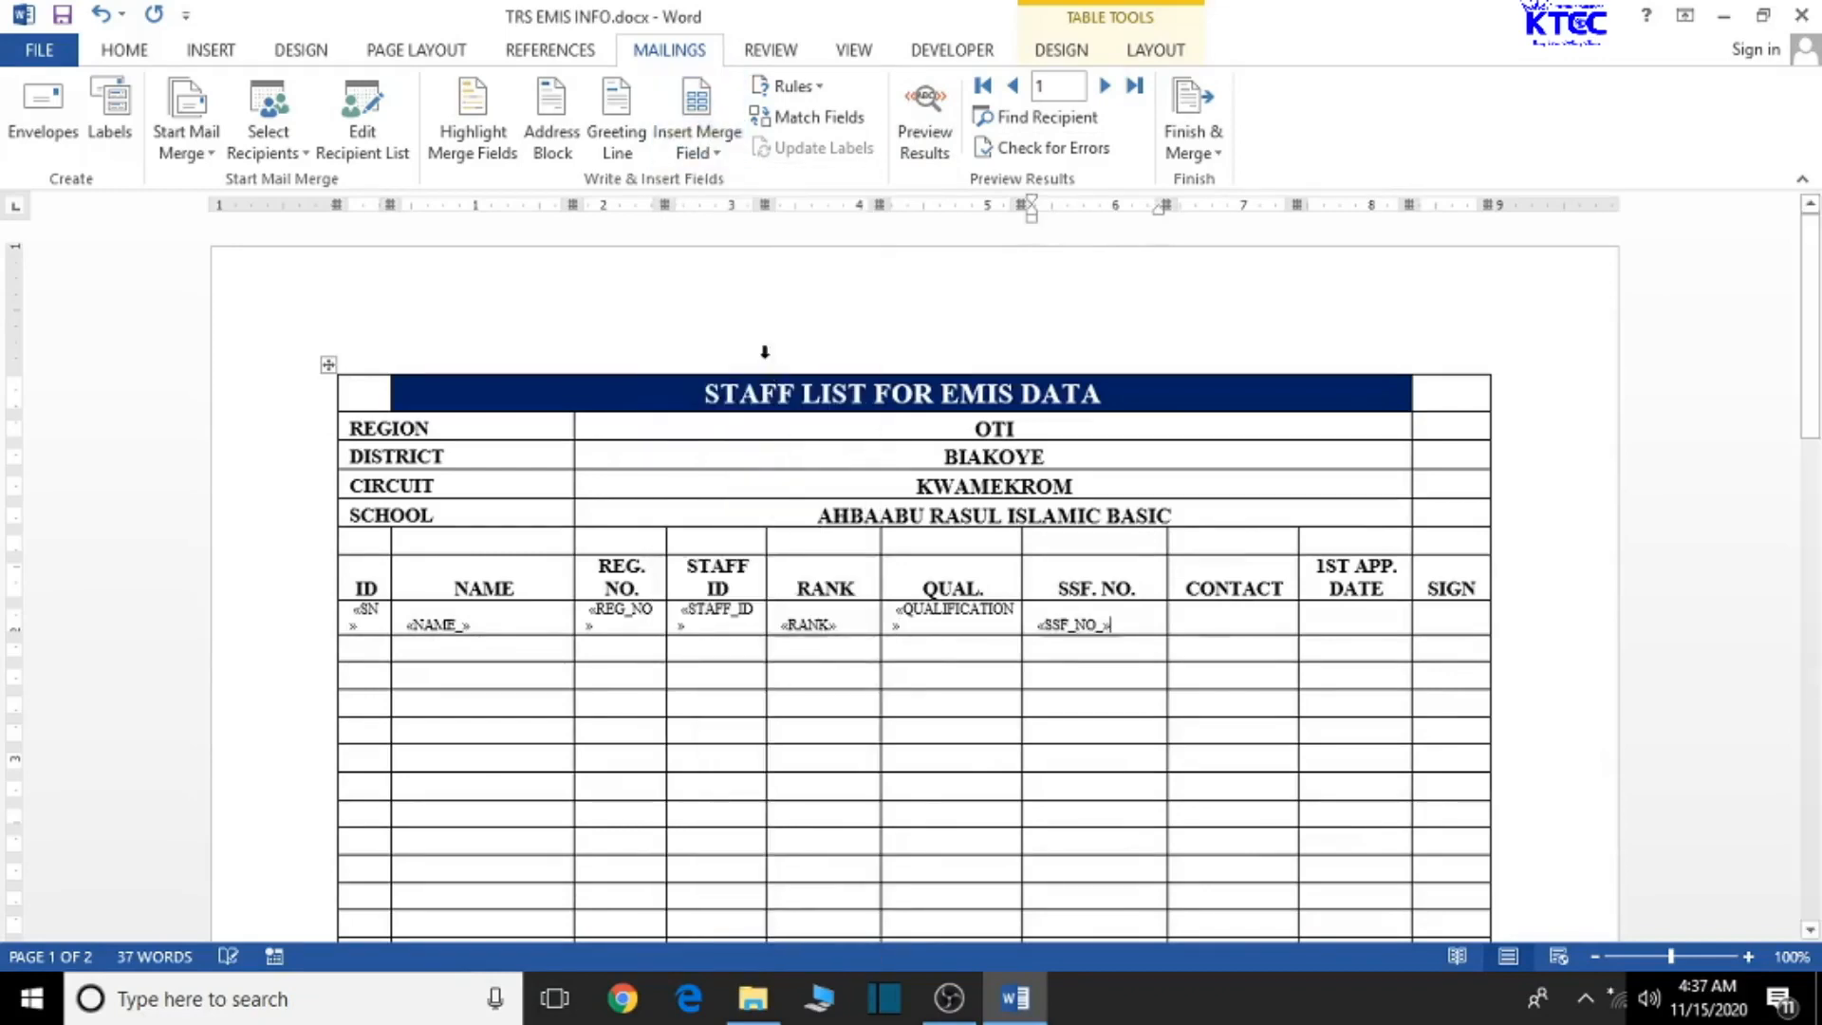
- Insert CONTACT_NUMBER and DATE_OF_1ST_APP into the first row's CONTACT and date cells
left_click(1199, 622)
left_click(716, 156)
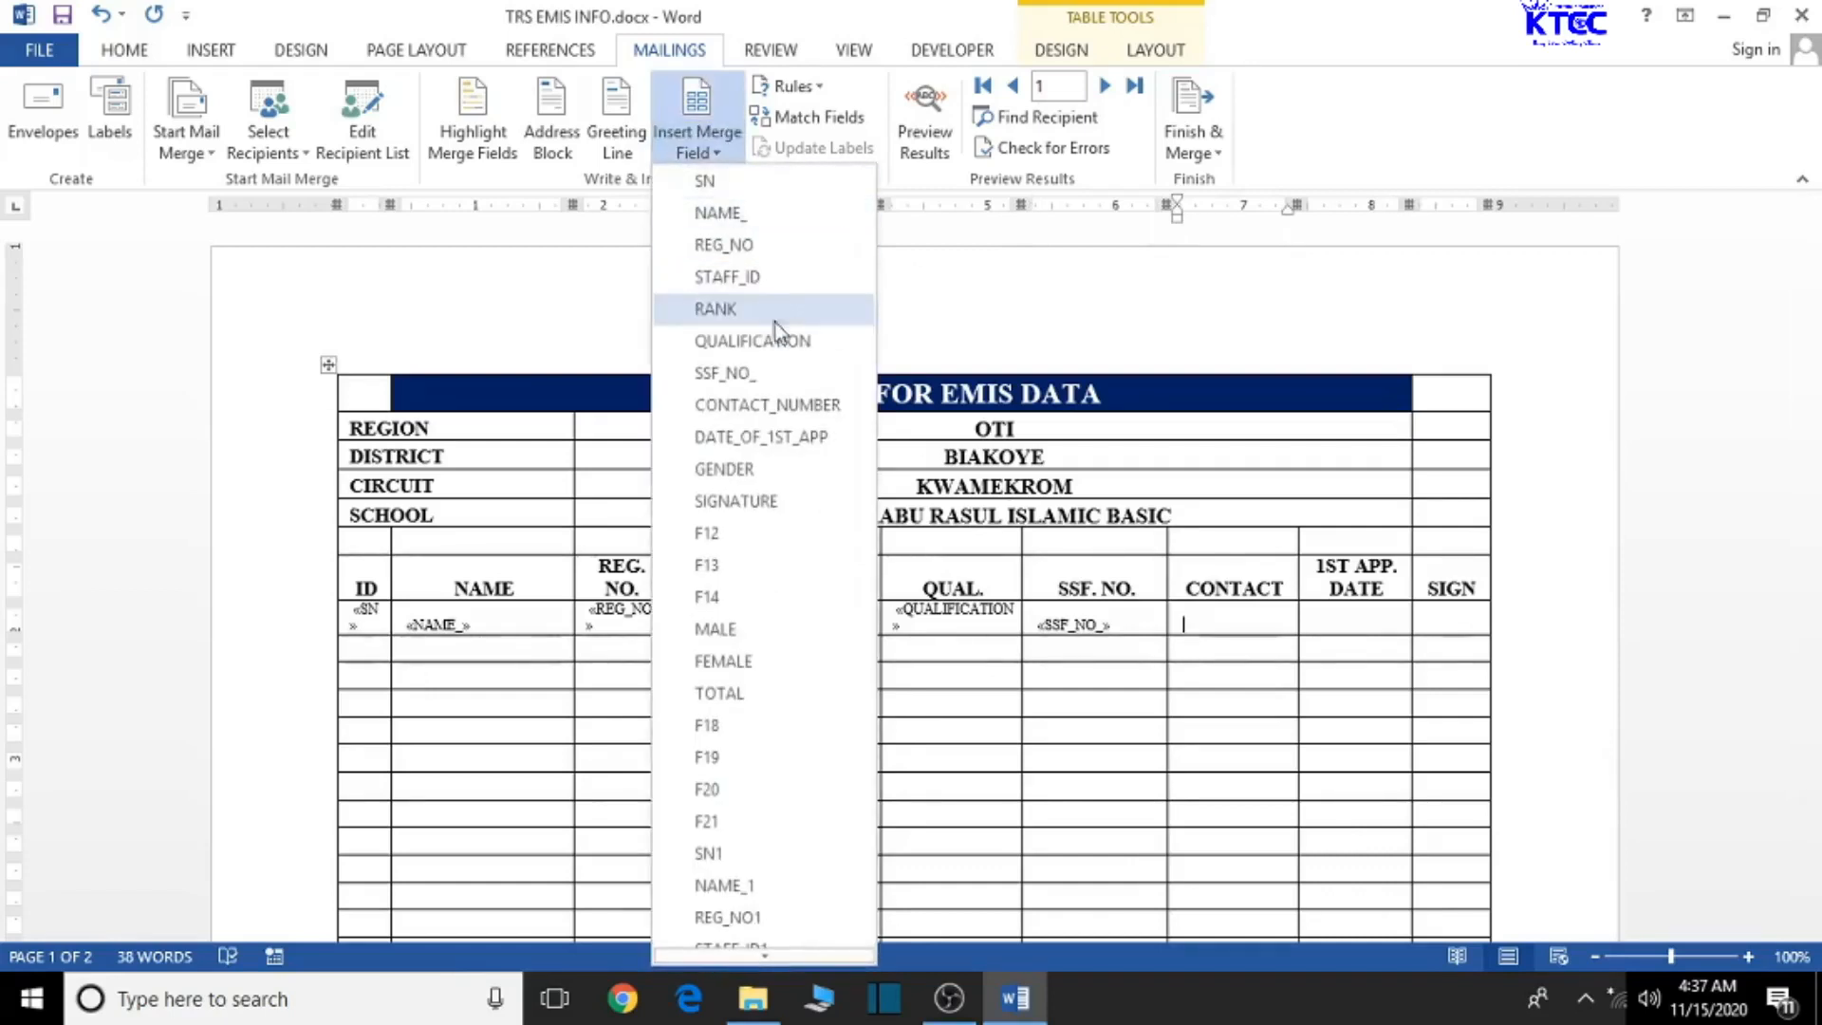
left_click(796, 405)
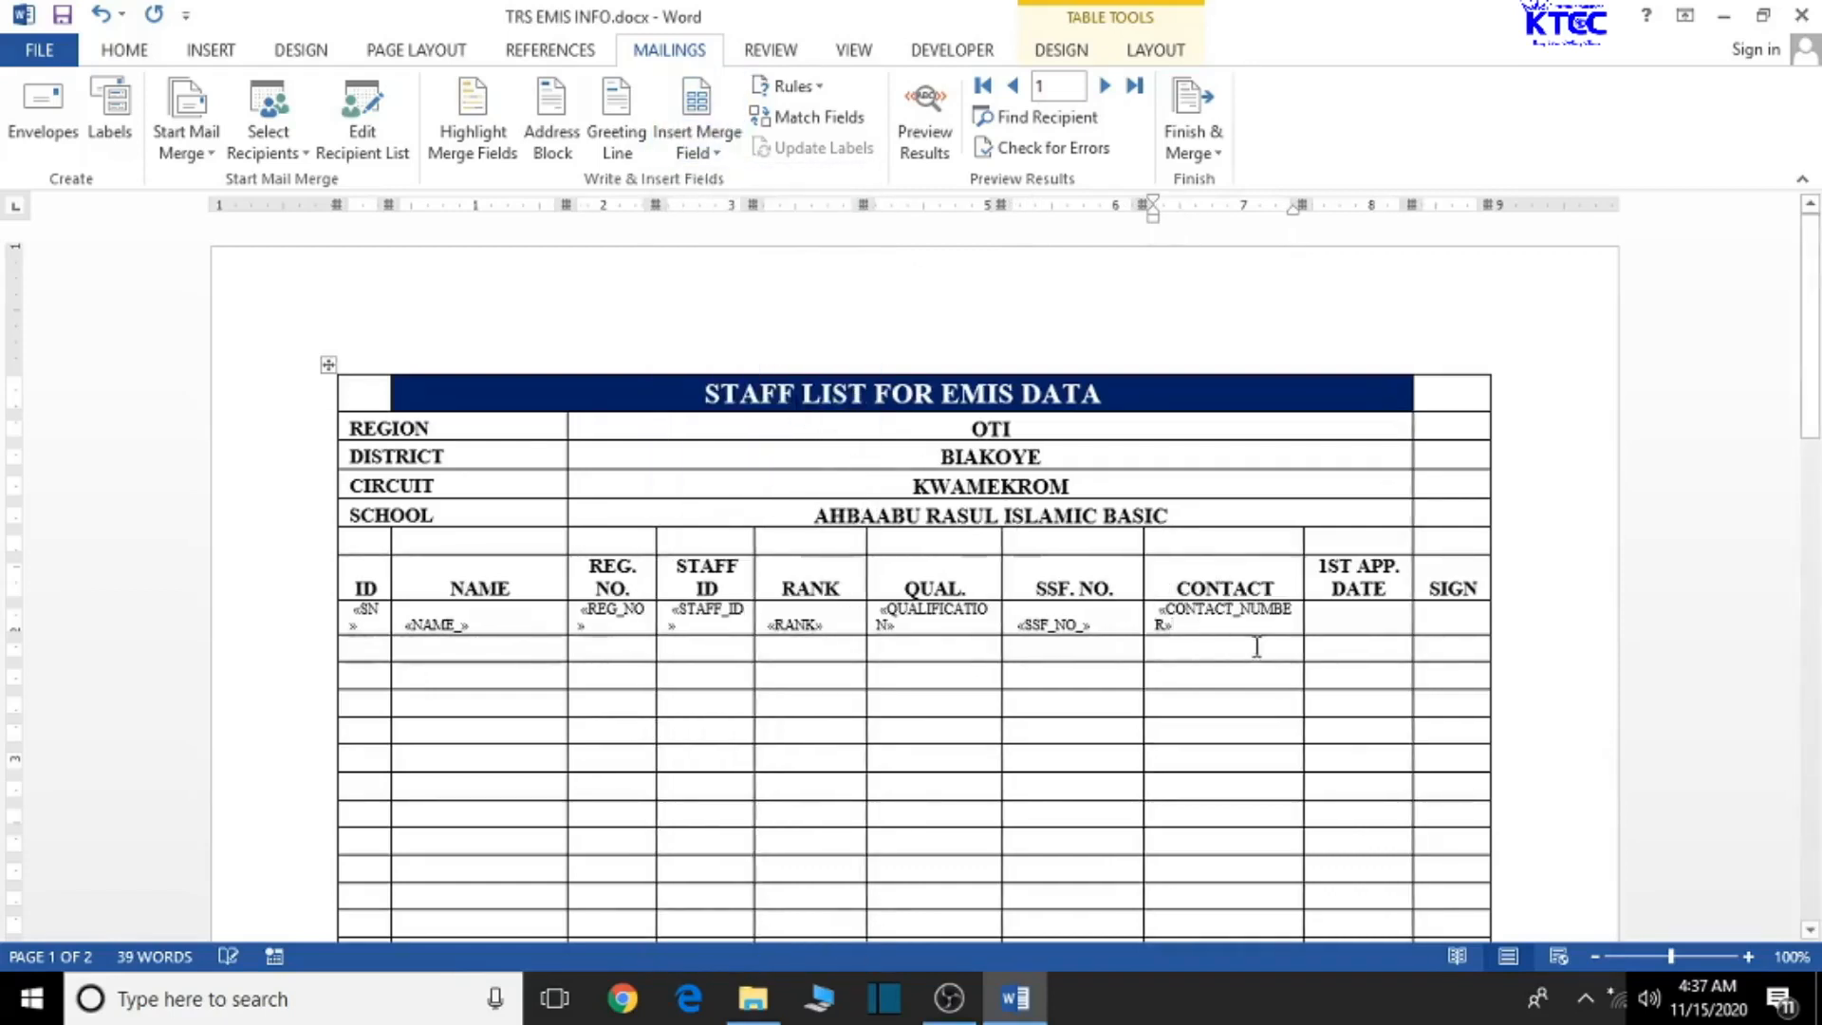
left_click(1341, 623)
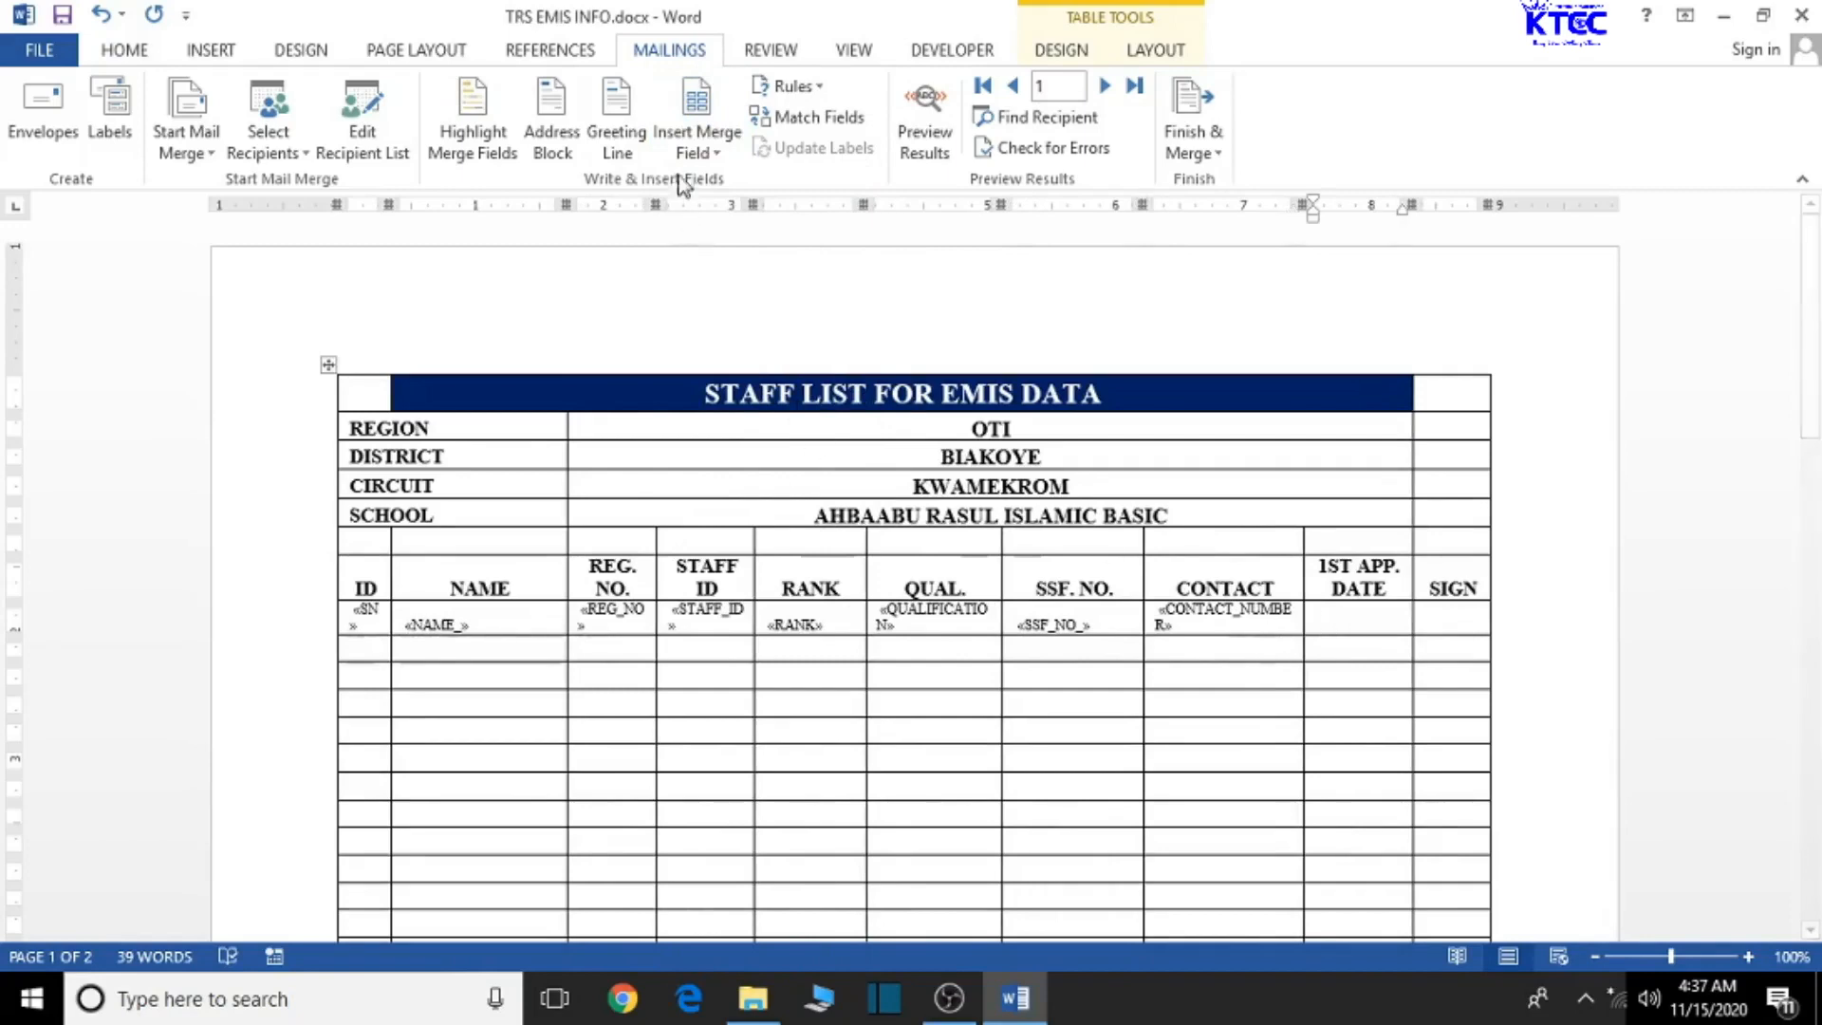
left_click(710, 153)
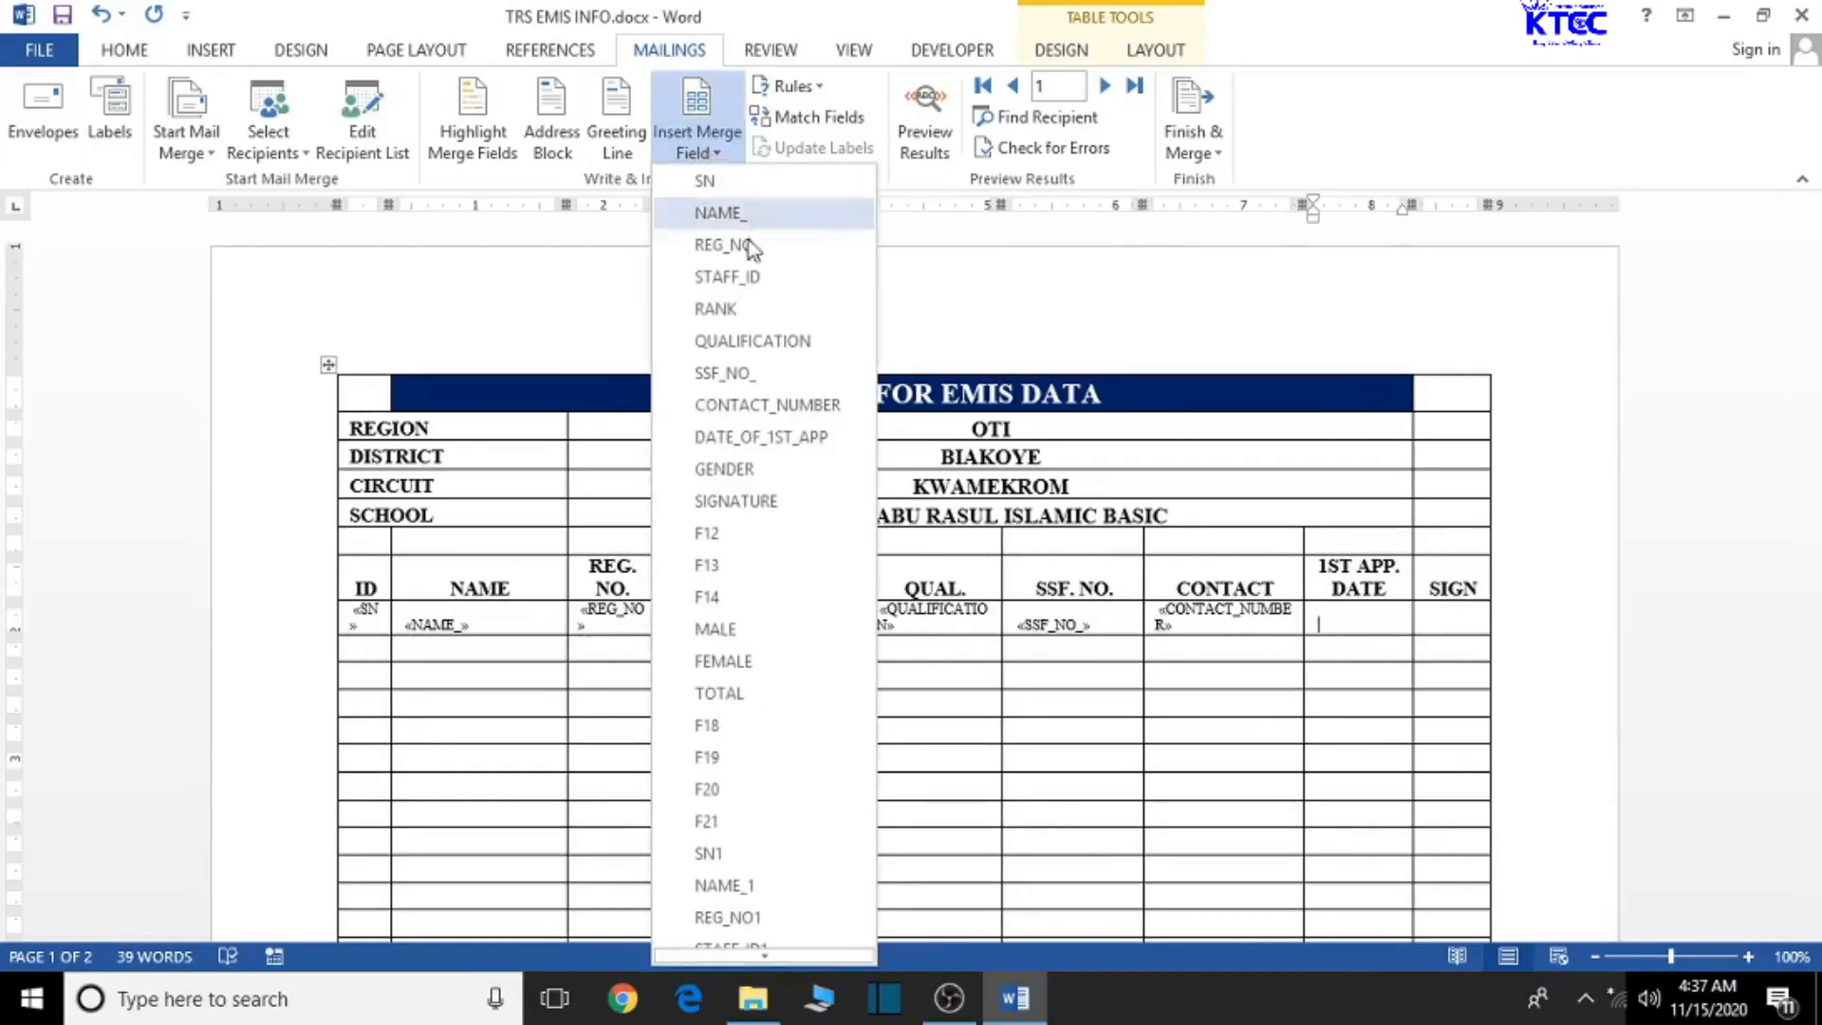
left_click(788, 439)
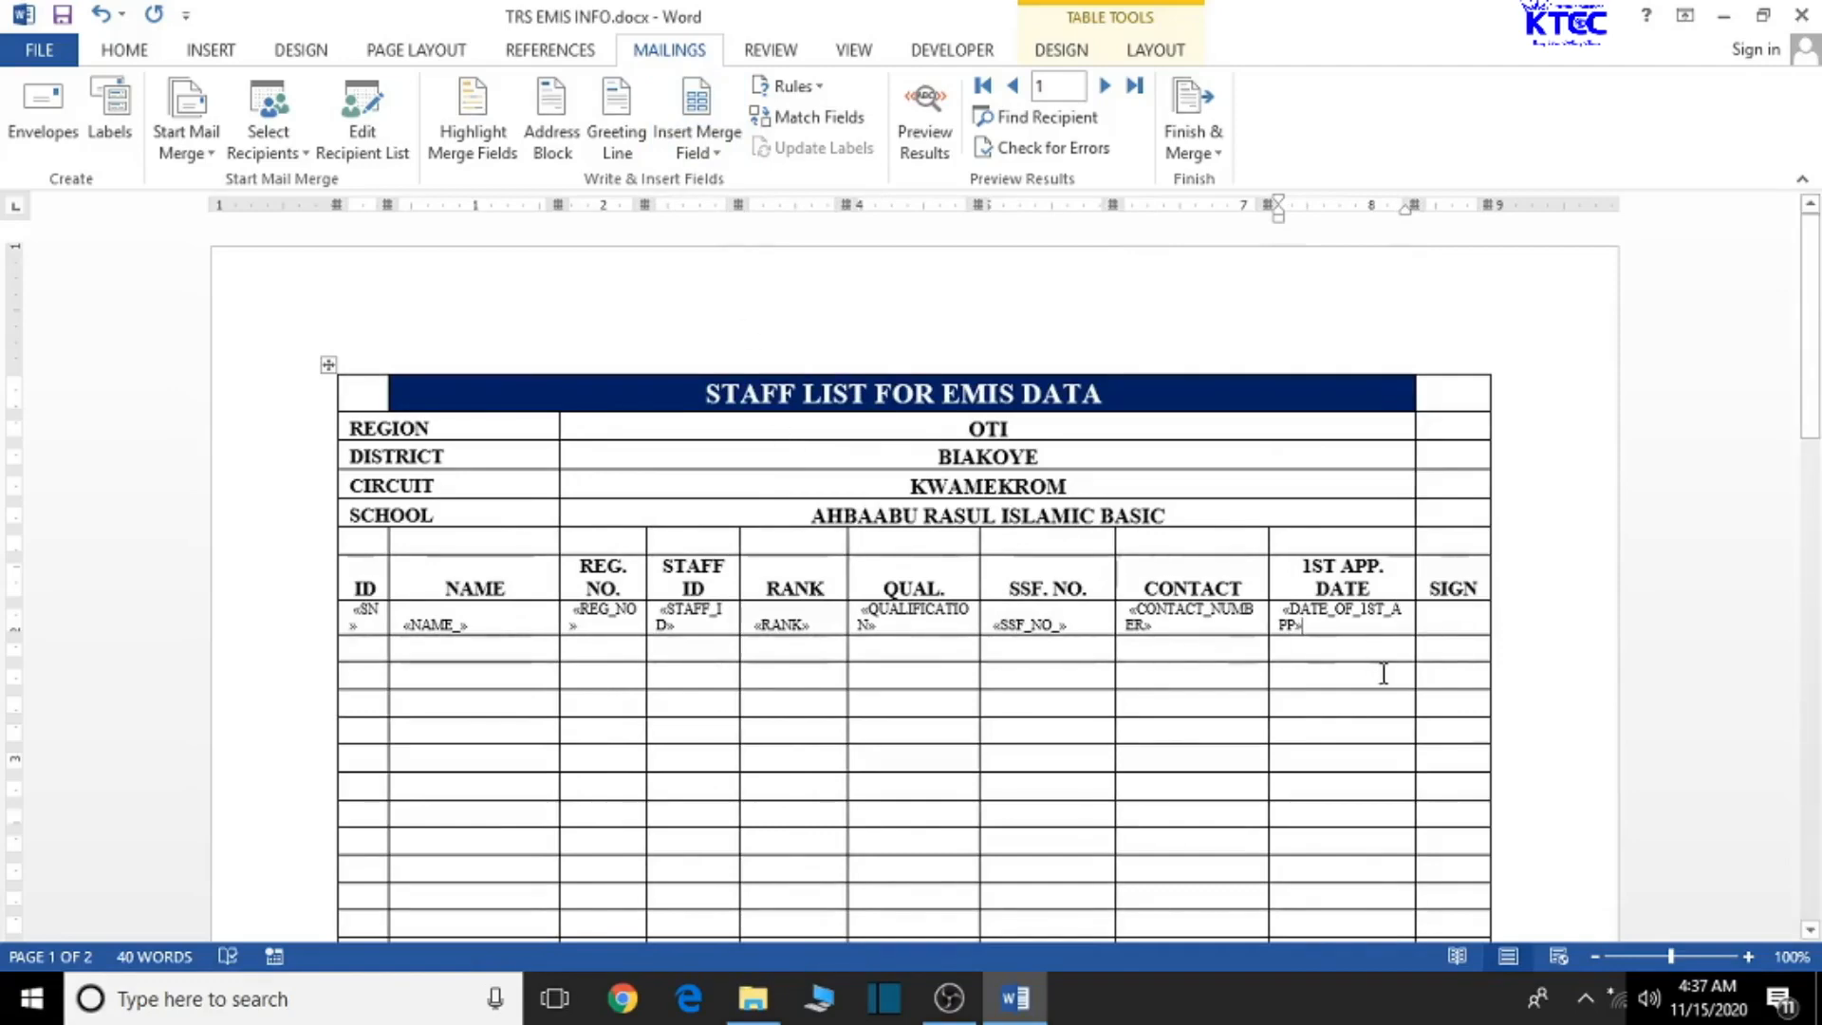
left_click(375, 651)
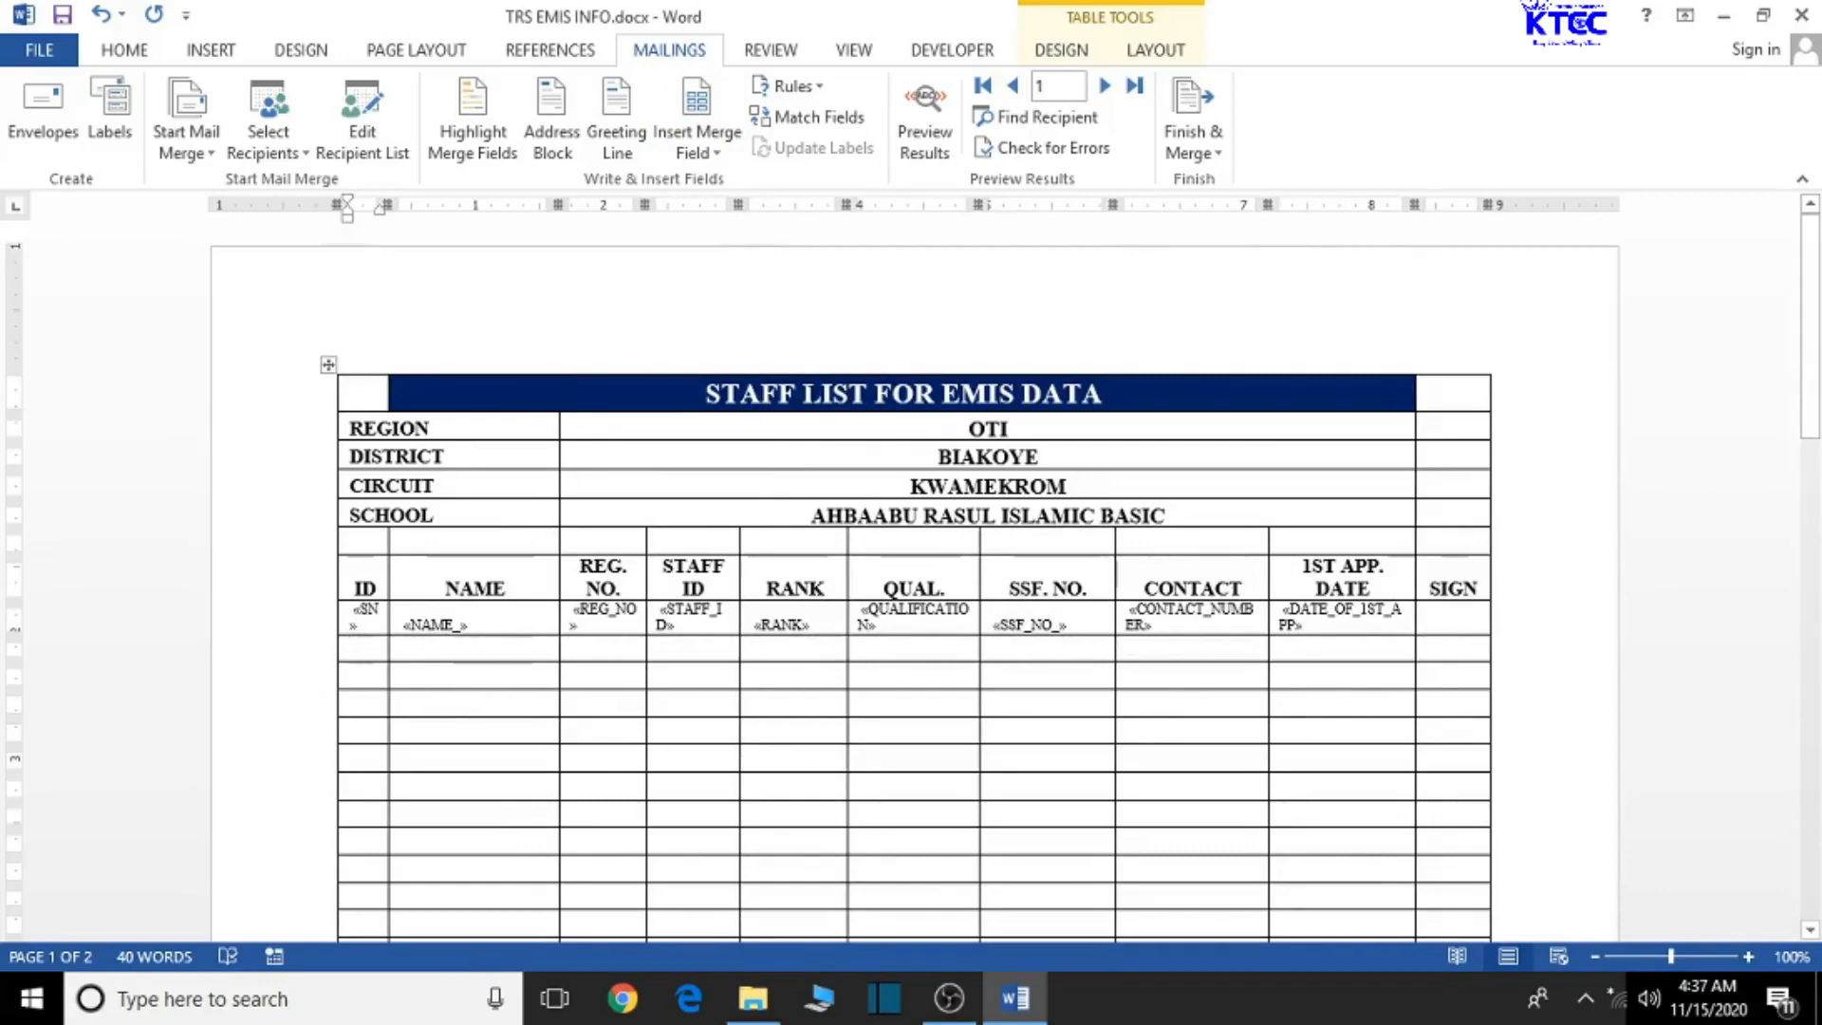
- Preview the first teacher's merged data, then go to the File Info page
left_click(920, 136)
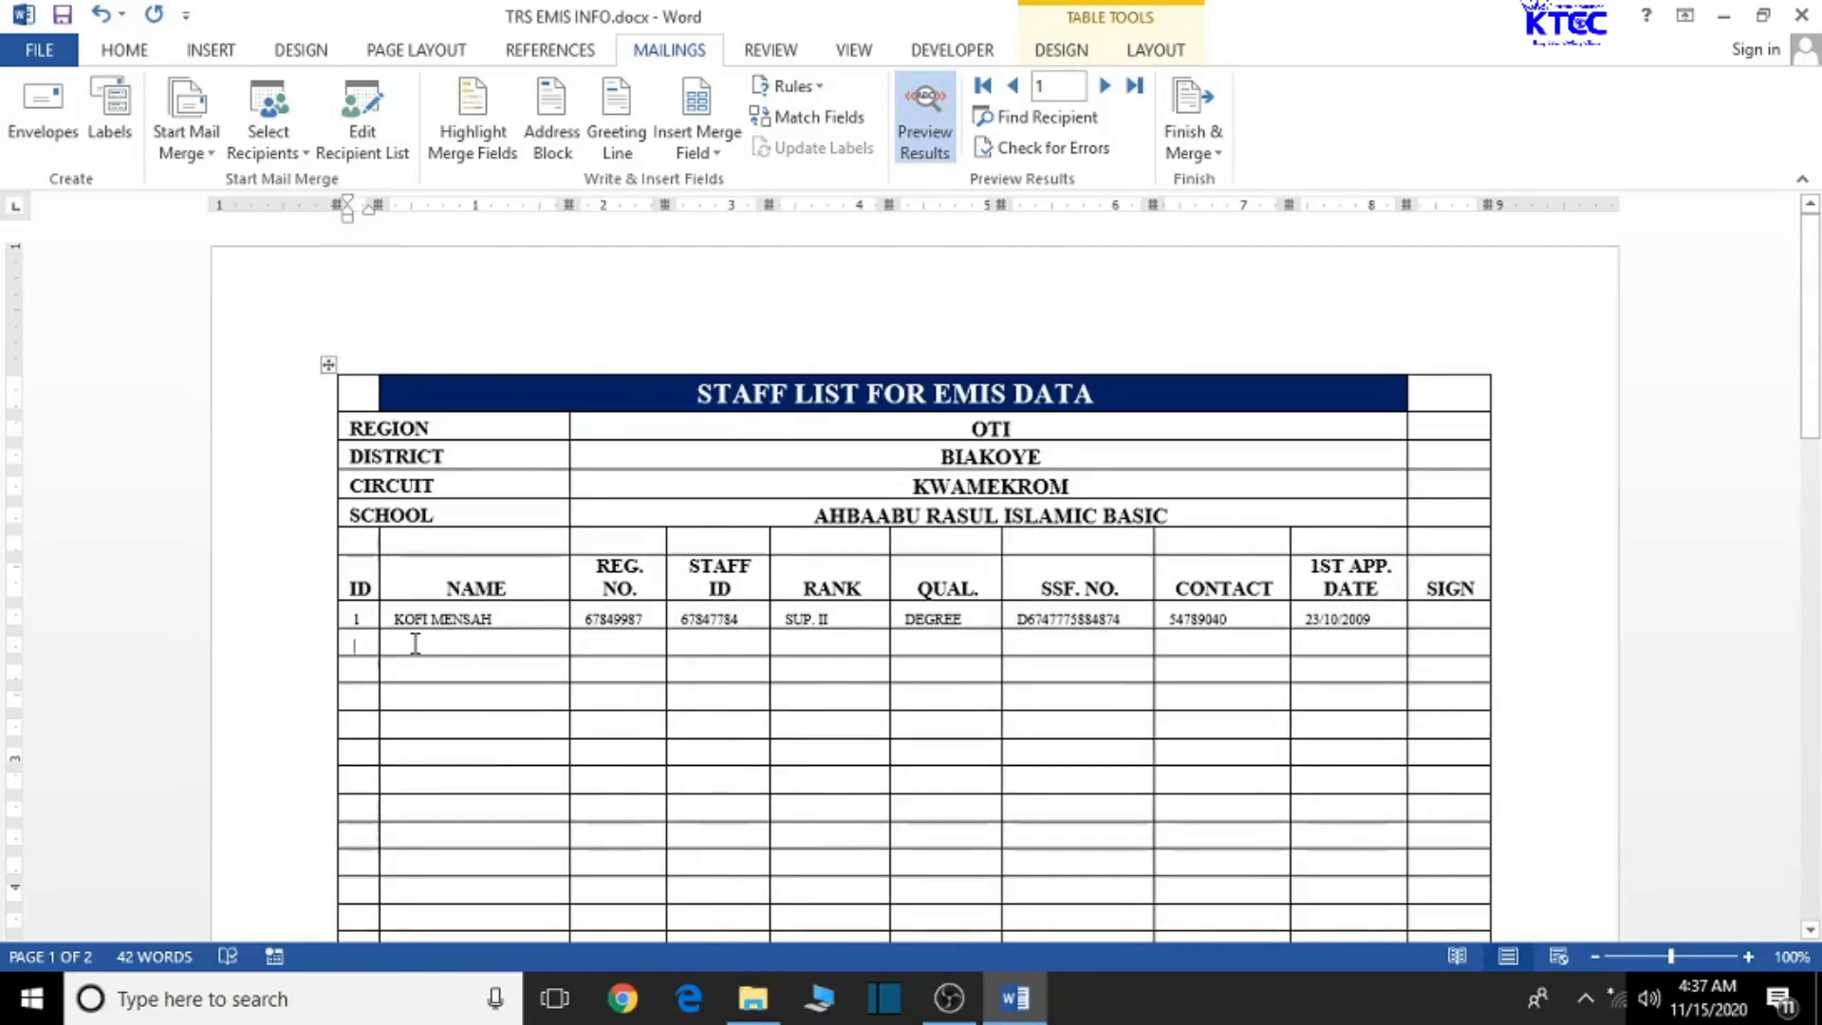
left_click(66, 57)
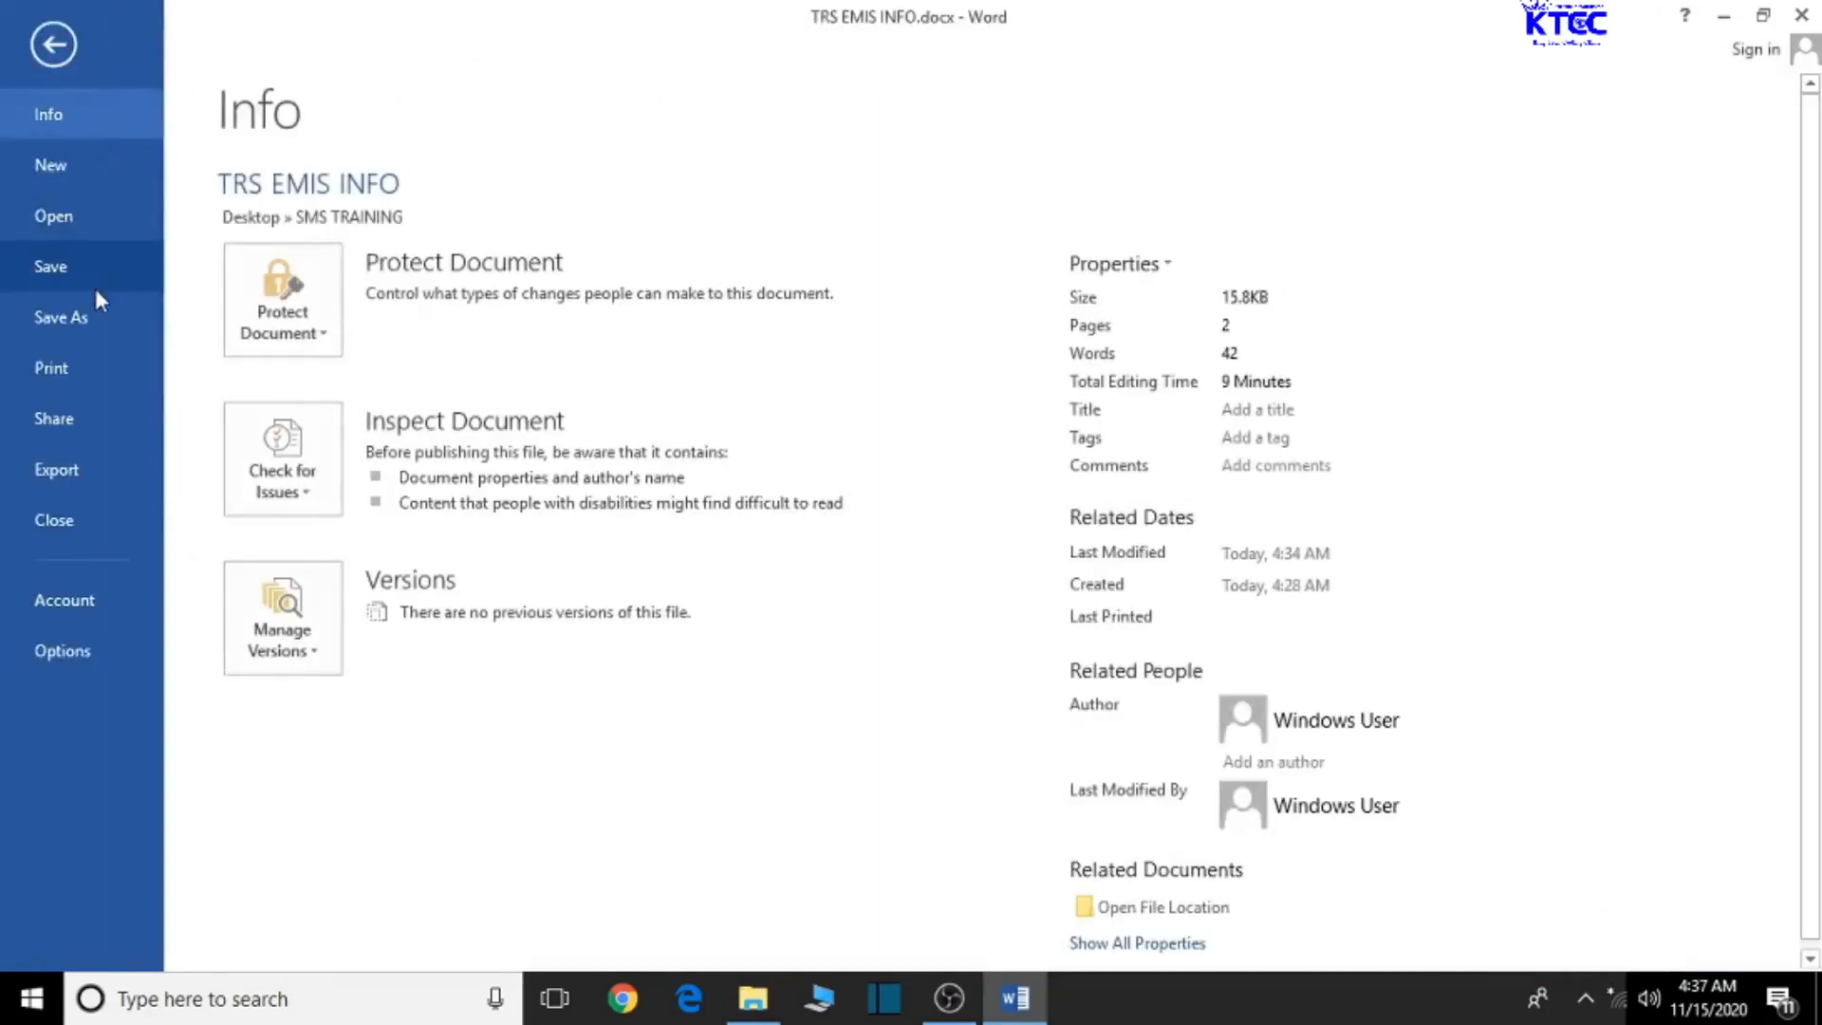
- Print-preview pages 1 and 2 of the staff list, then return to the document
left_click(70, 374)
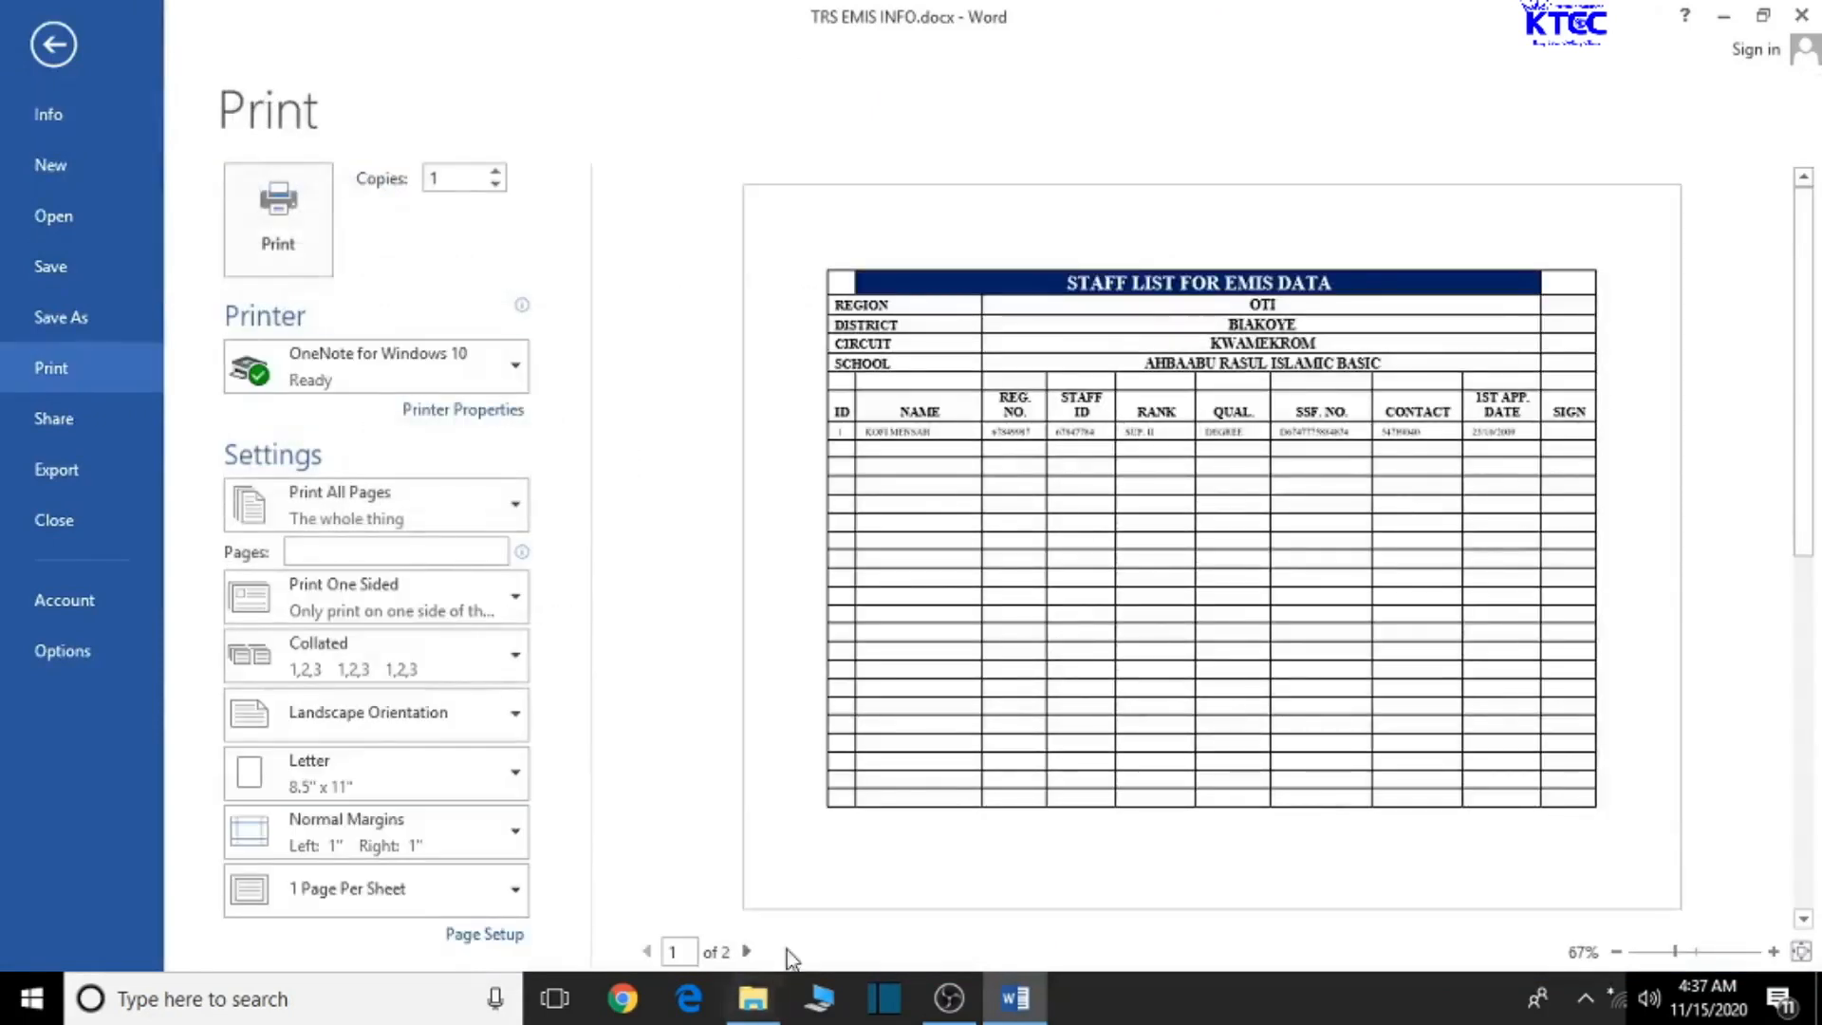
left_click(748, 952)
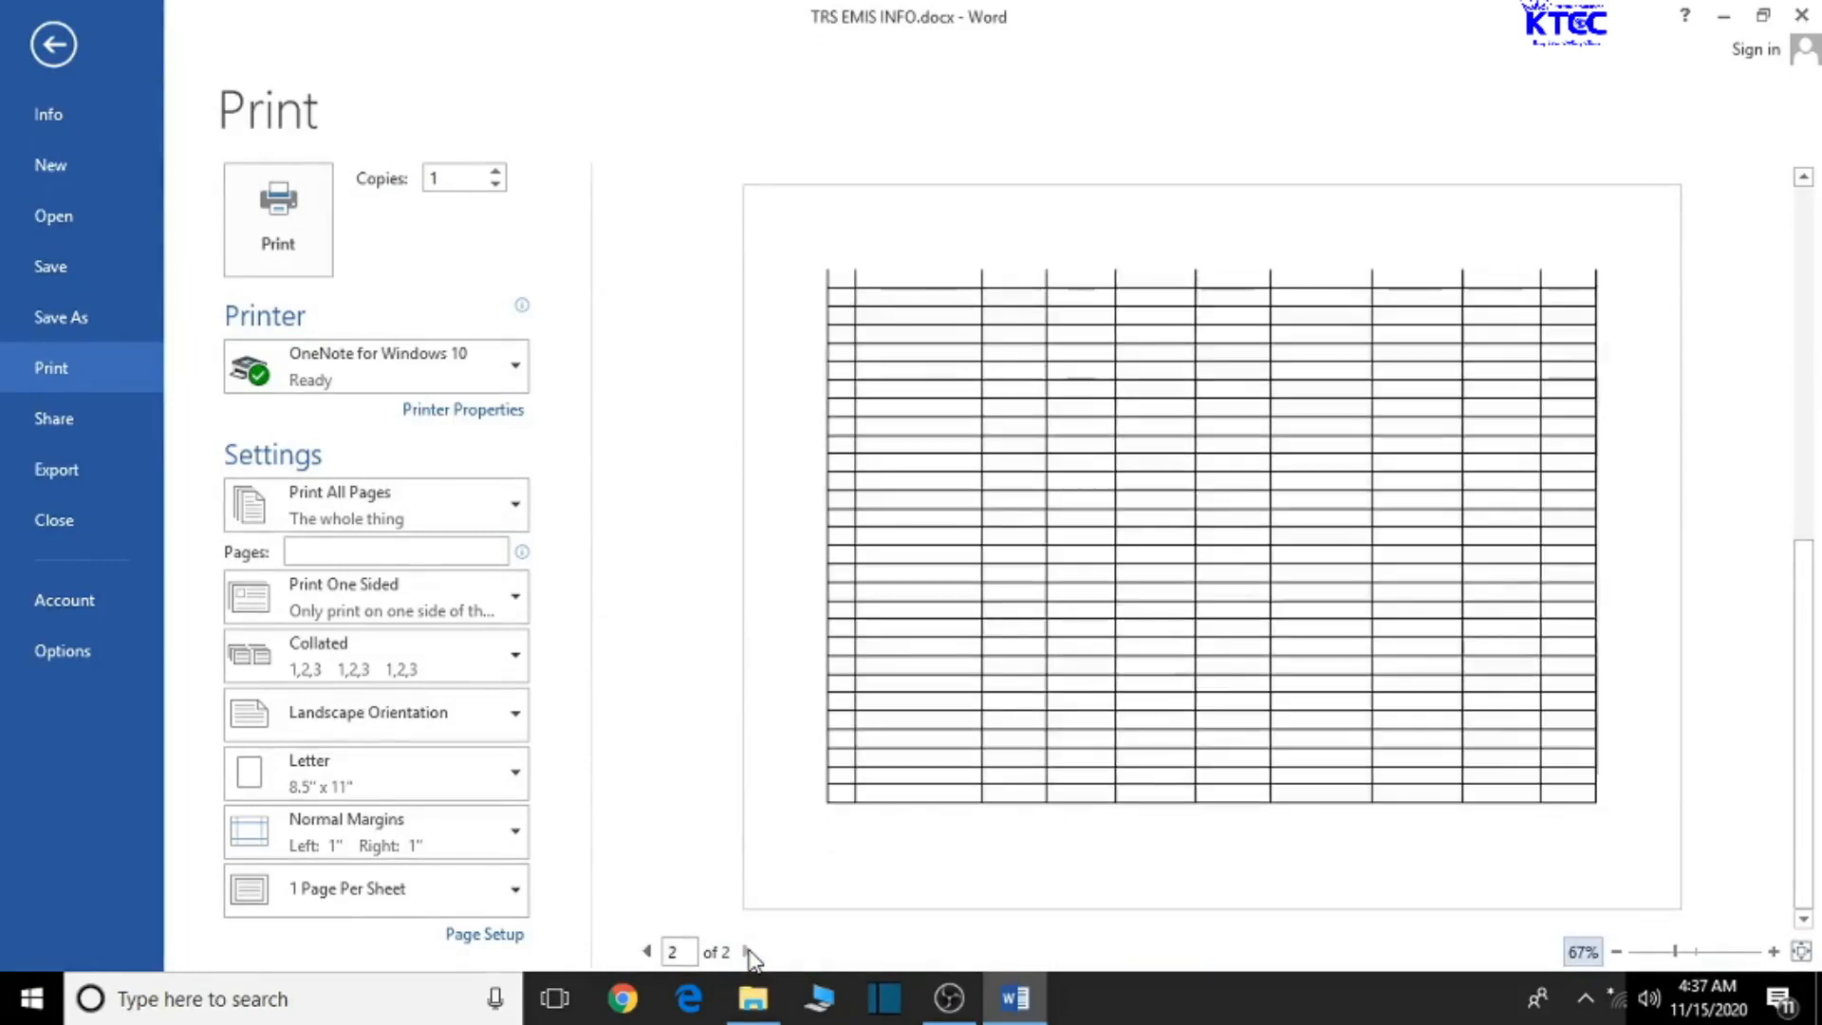
left_click(648, 953)
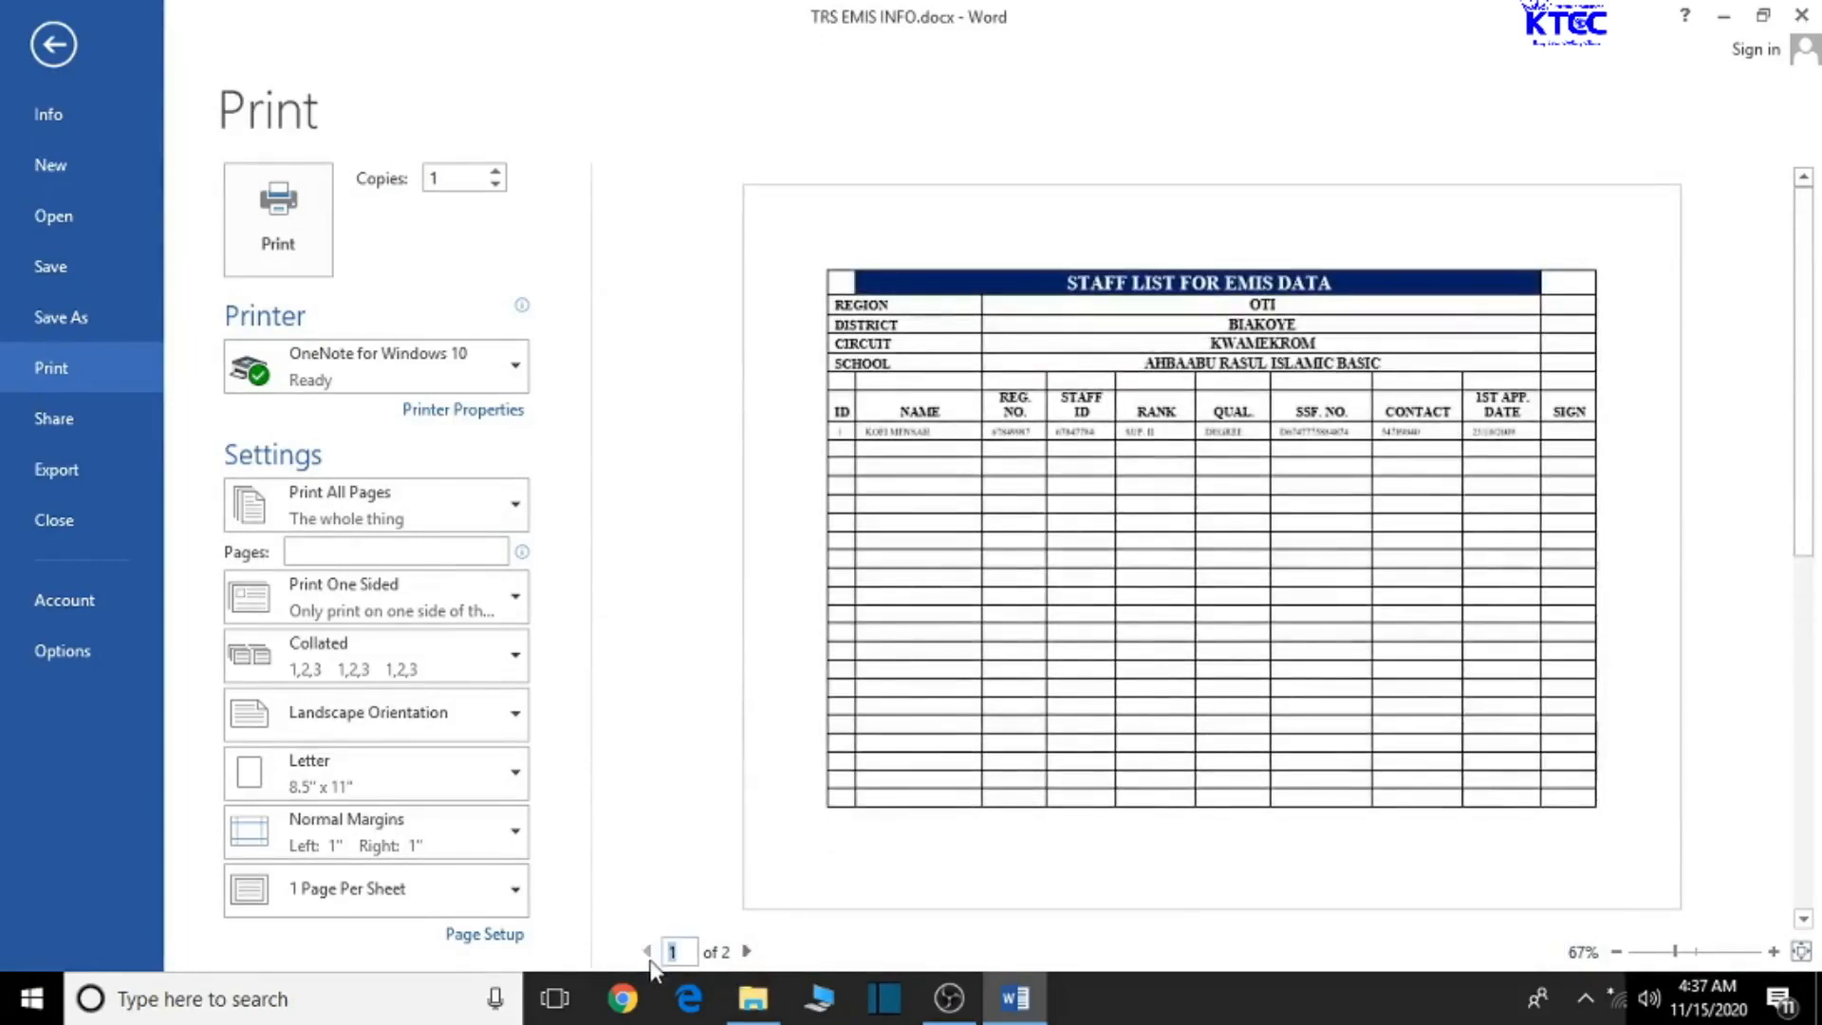
left_click(37, 34)
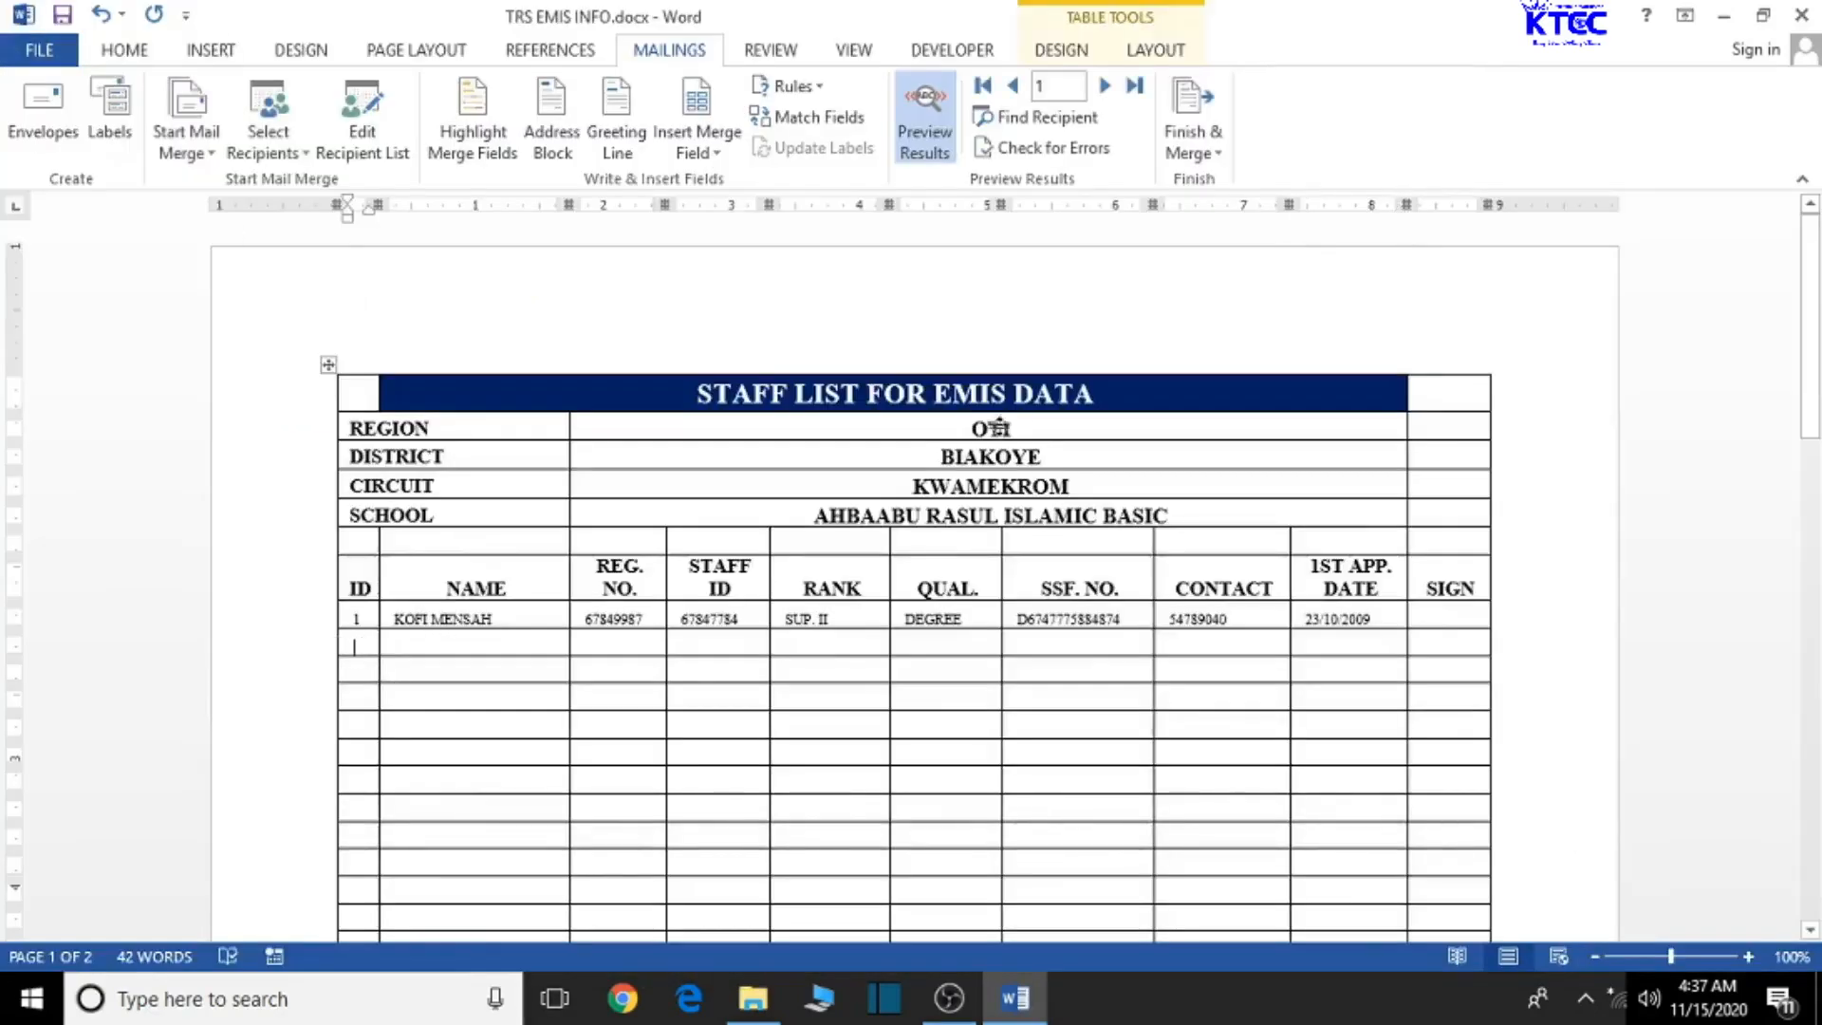
- Show field codes again and insert SN1, NAME_1 and REG_NO1 into the second row
left_click(925, 122)
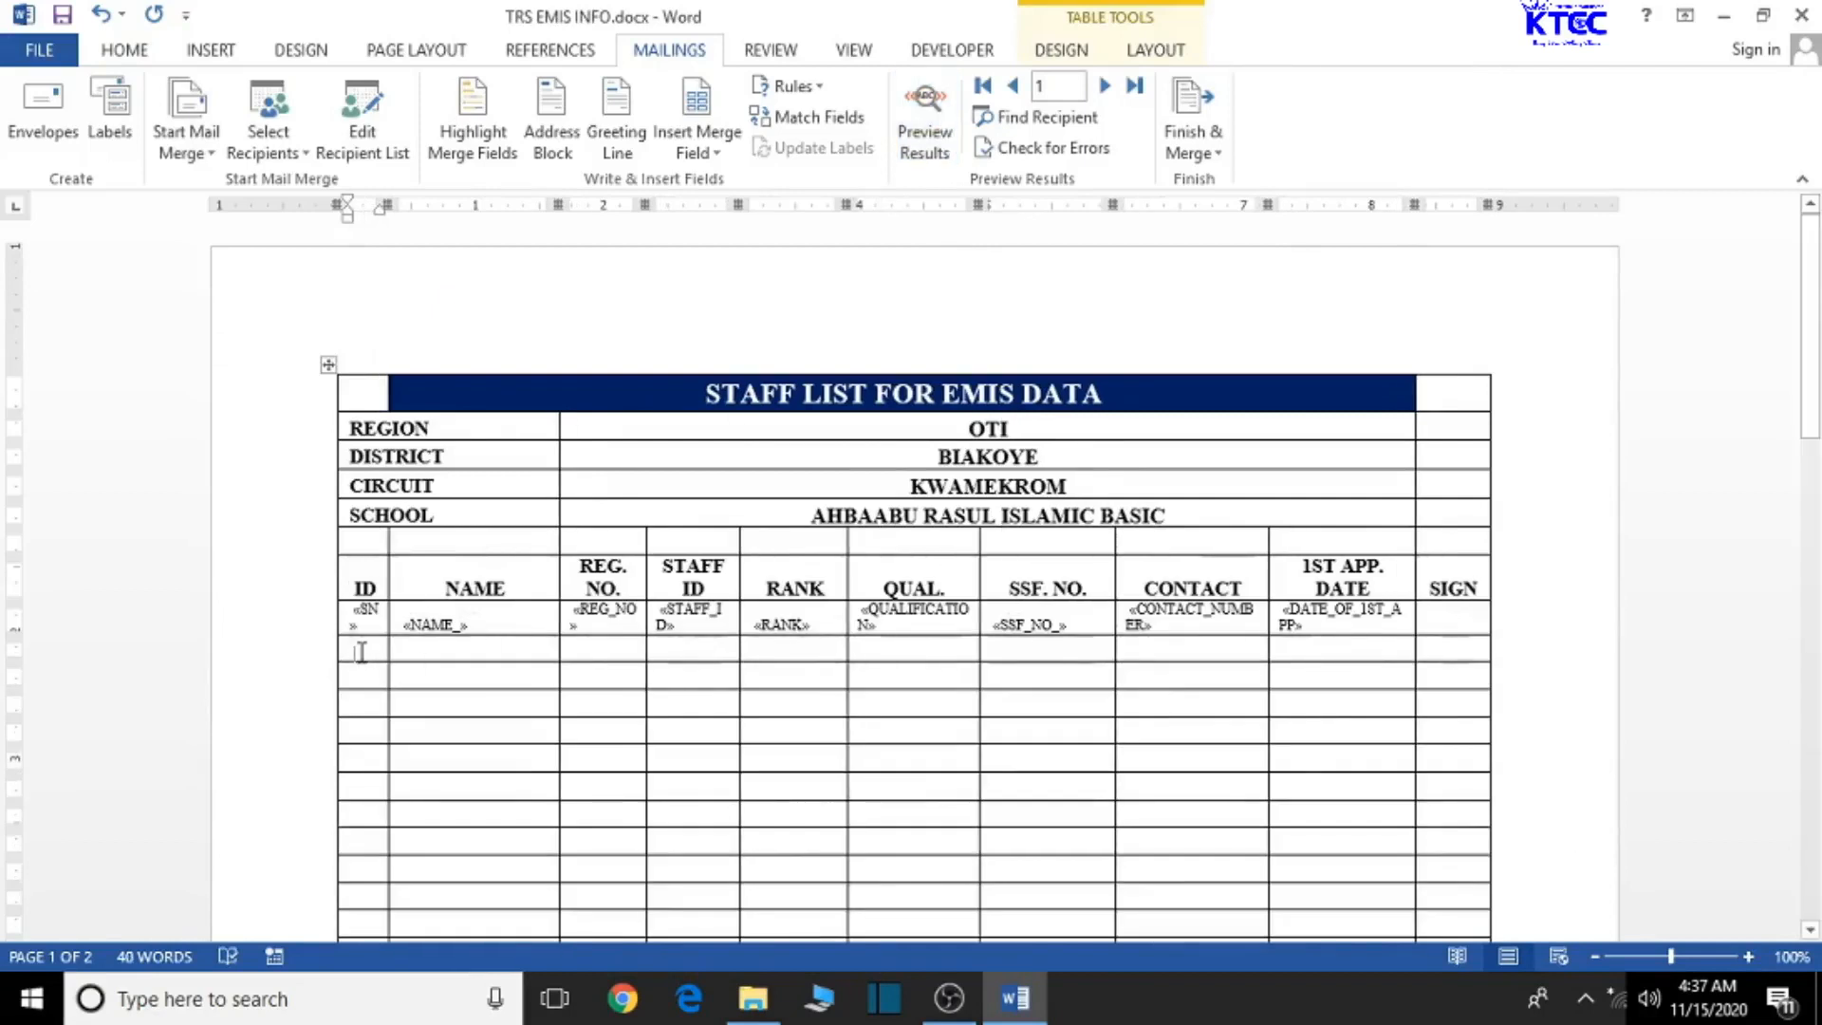
left_click(721, 154)
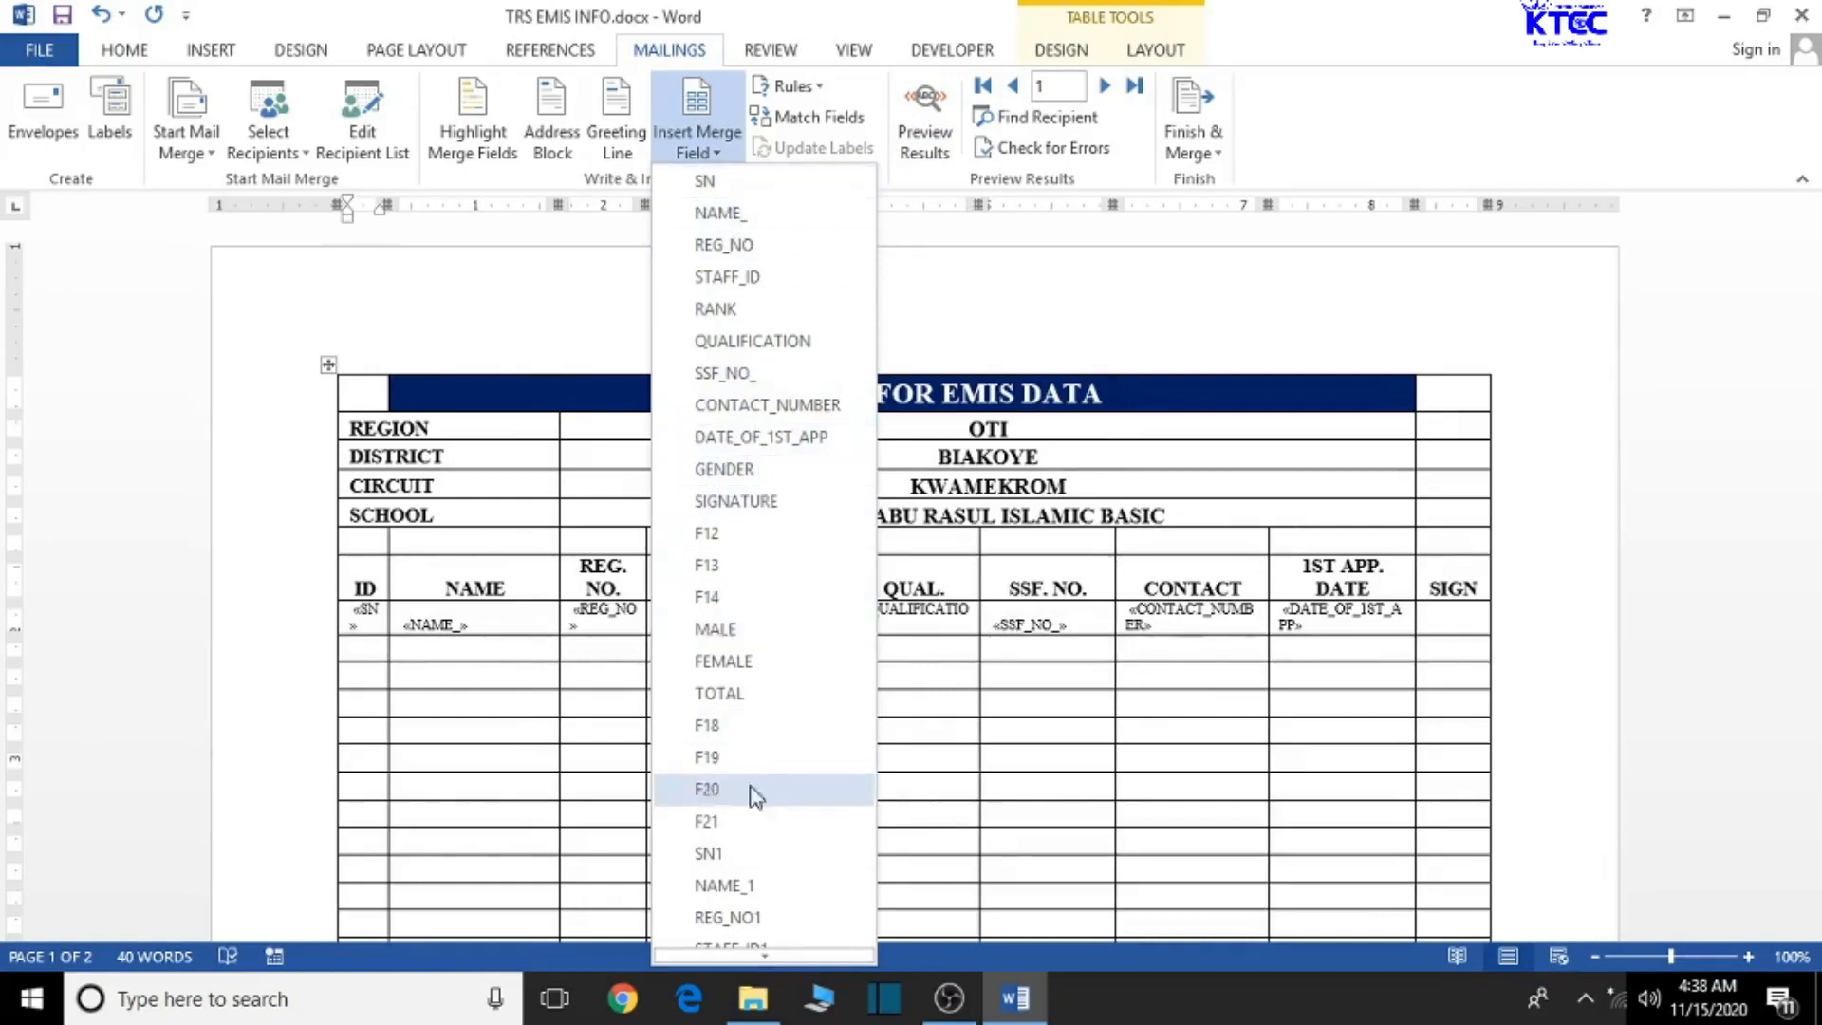
left_click(727, 856)
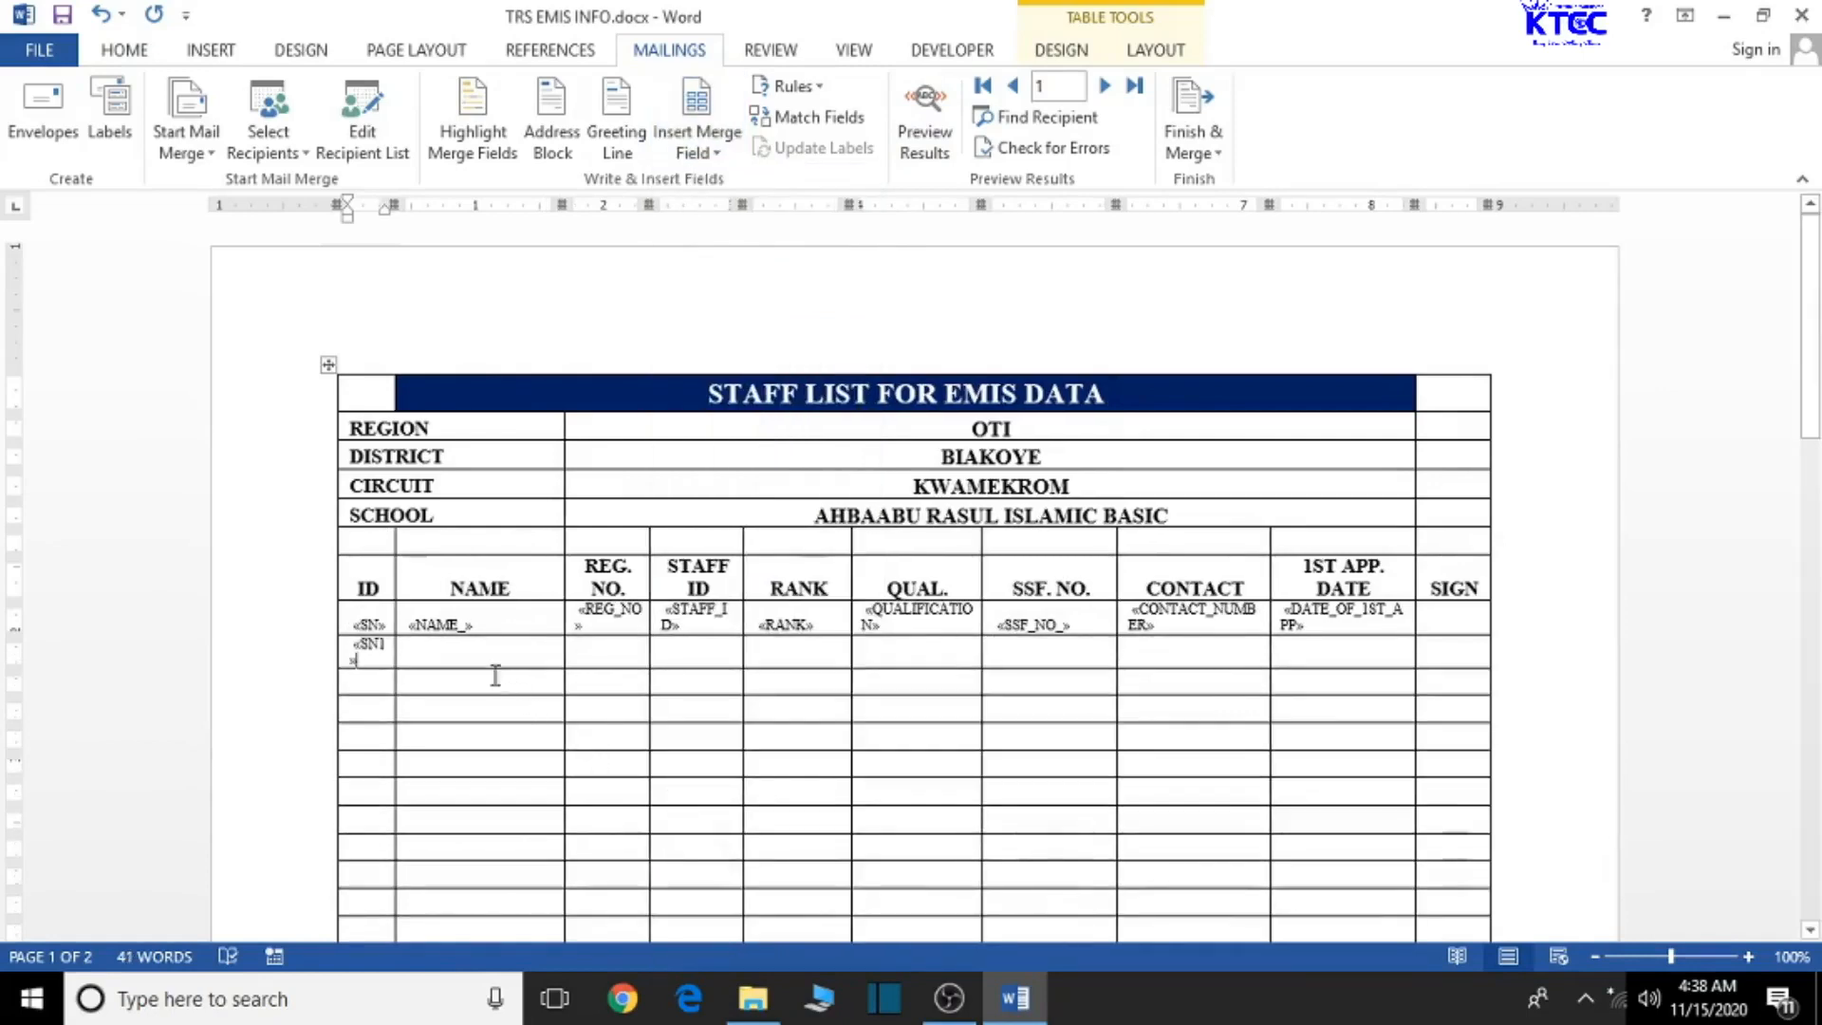
left_click(489, 659)
left_click(698, 142)
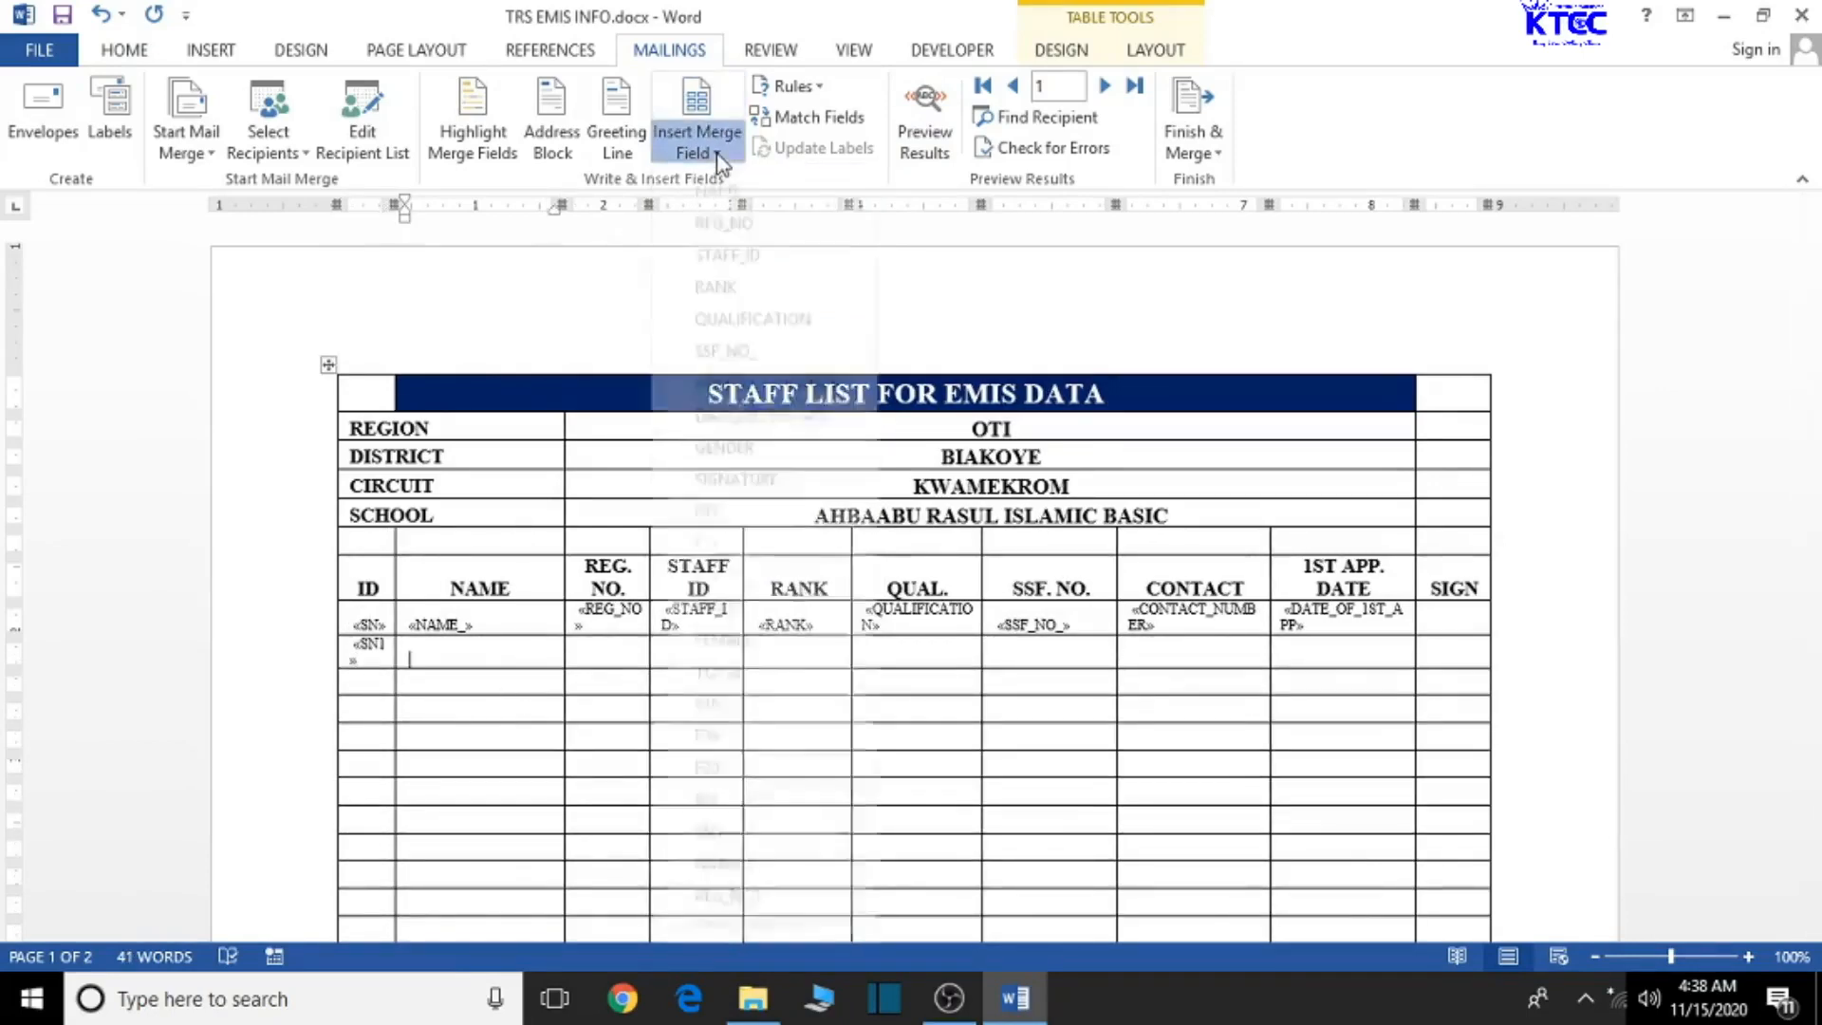
left_click(749, 886)
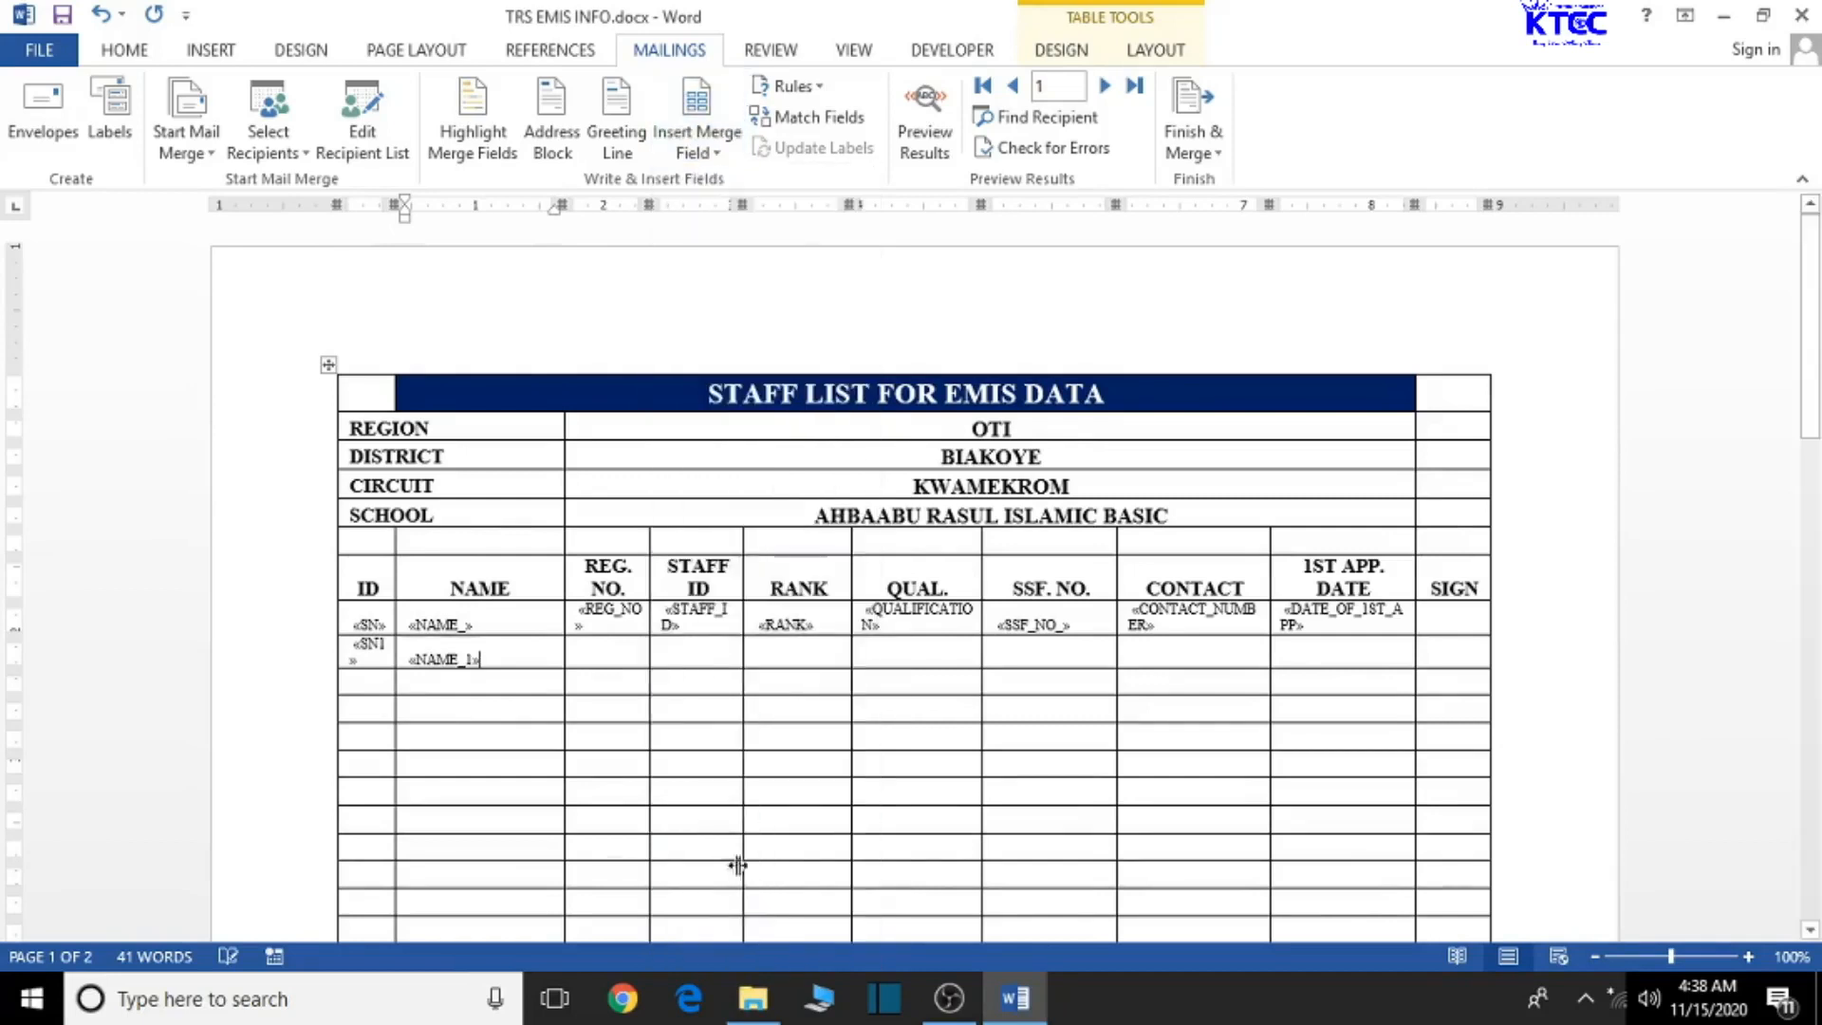
left_click(697, 142)
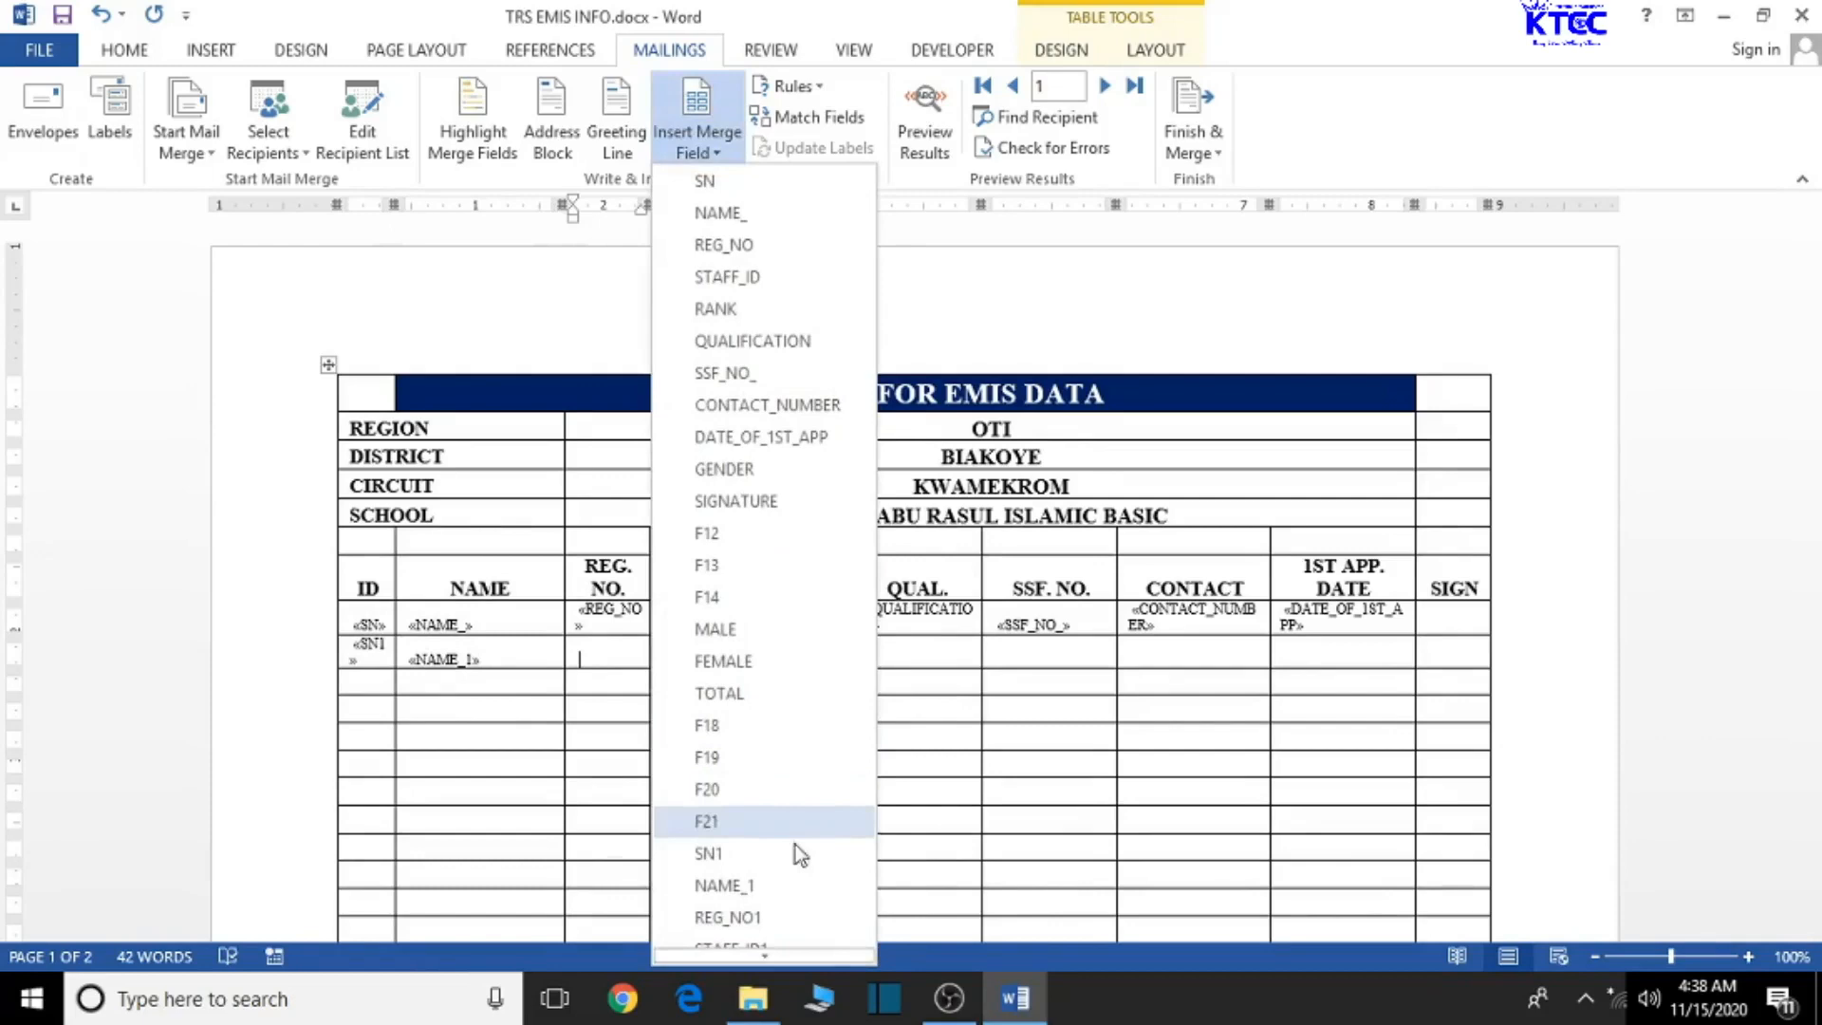
left_click(783, 918)
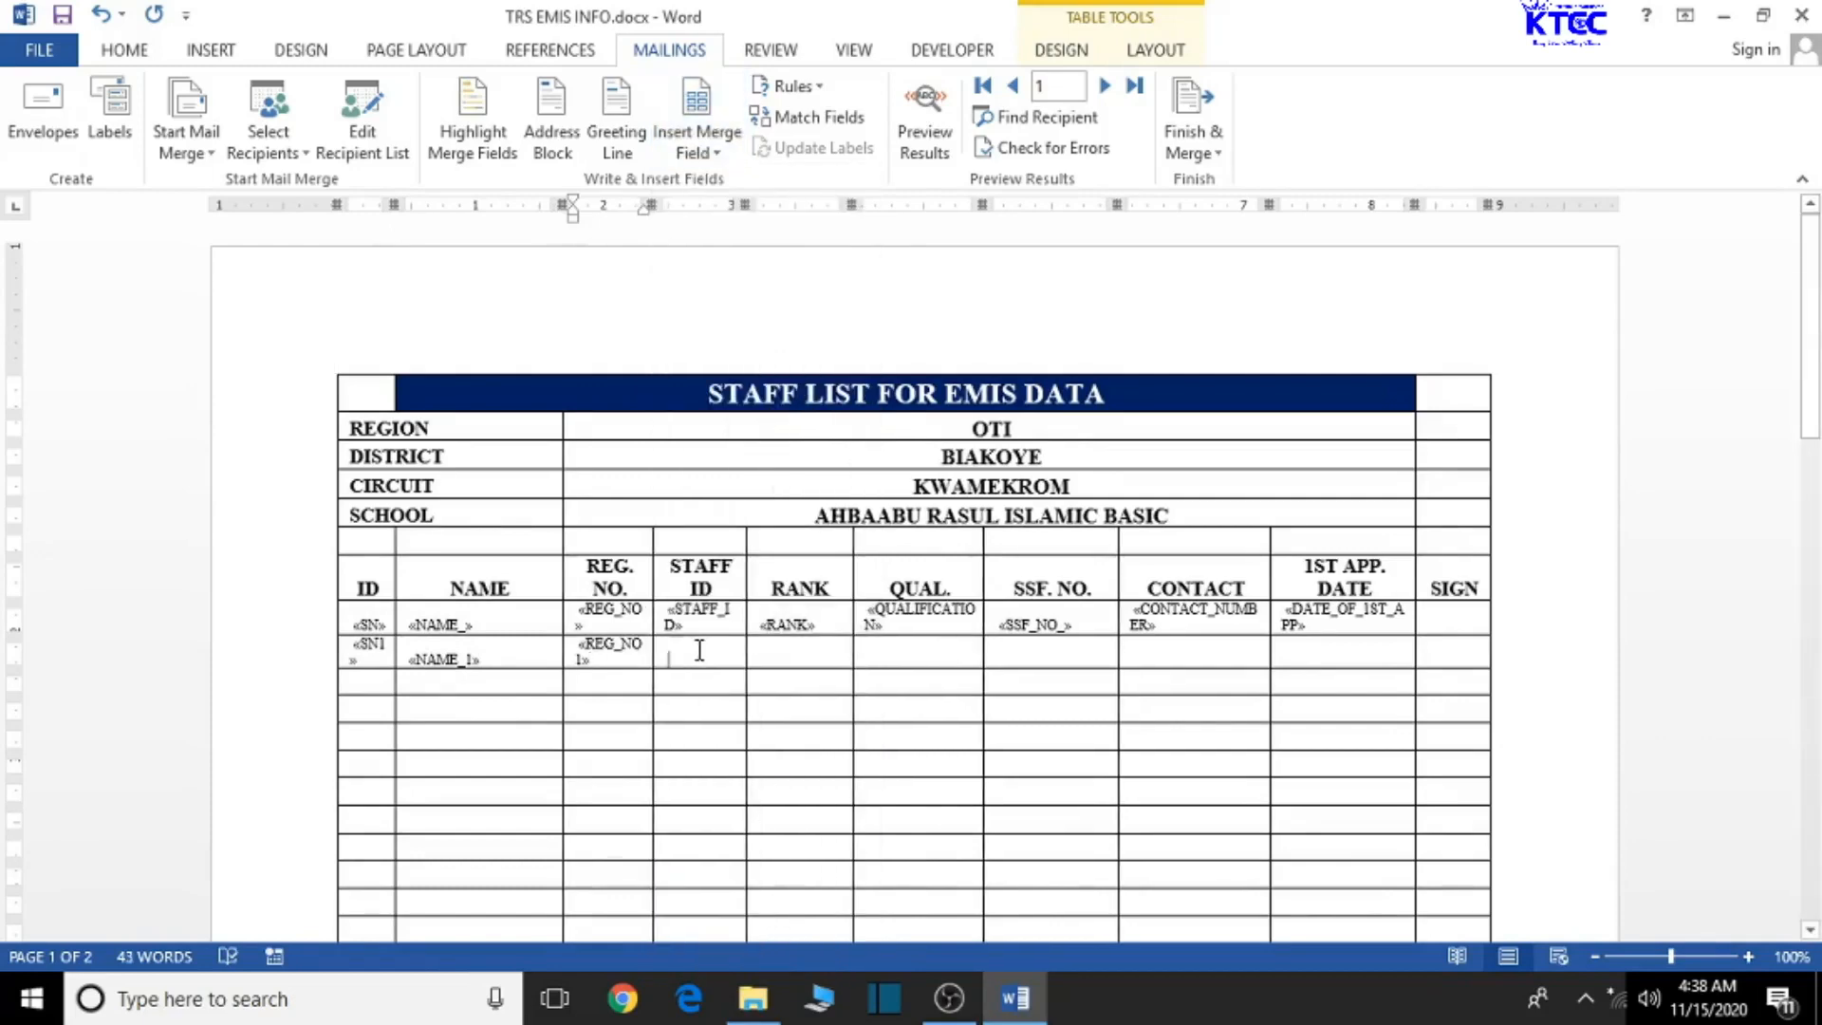
- Insert STAFF_ID1 and RANK1 into the second row's STAFF ID and RANK cells
left_click(698, 142)
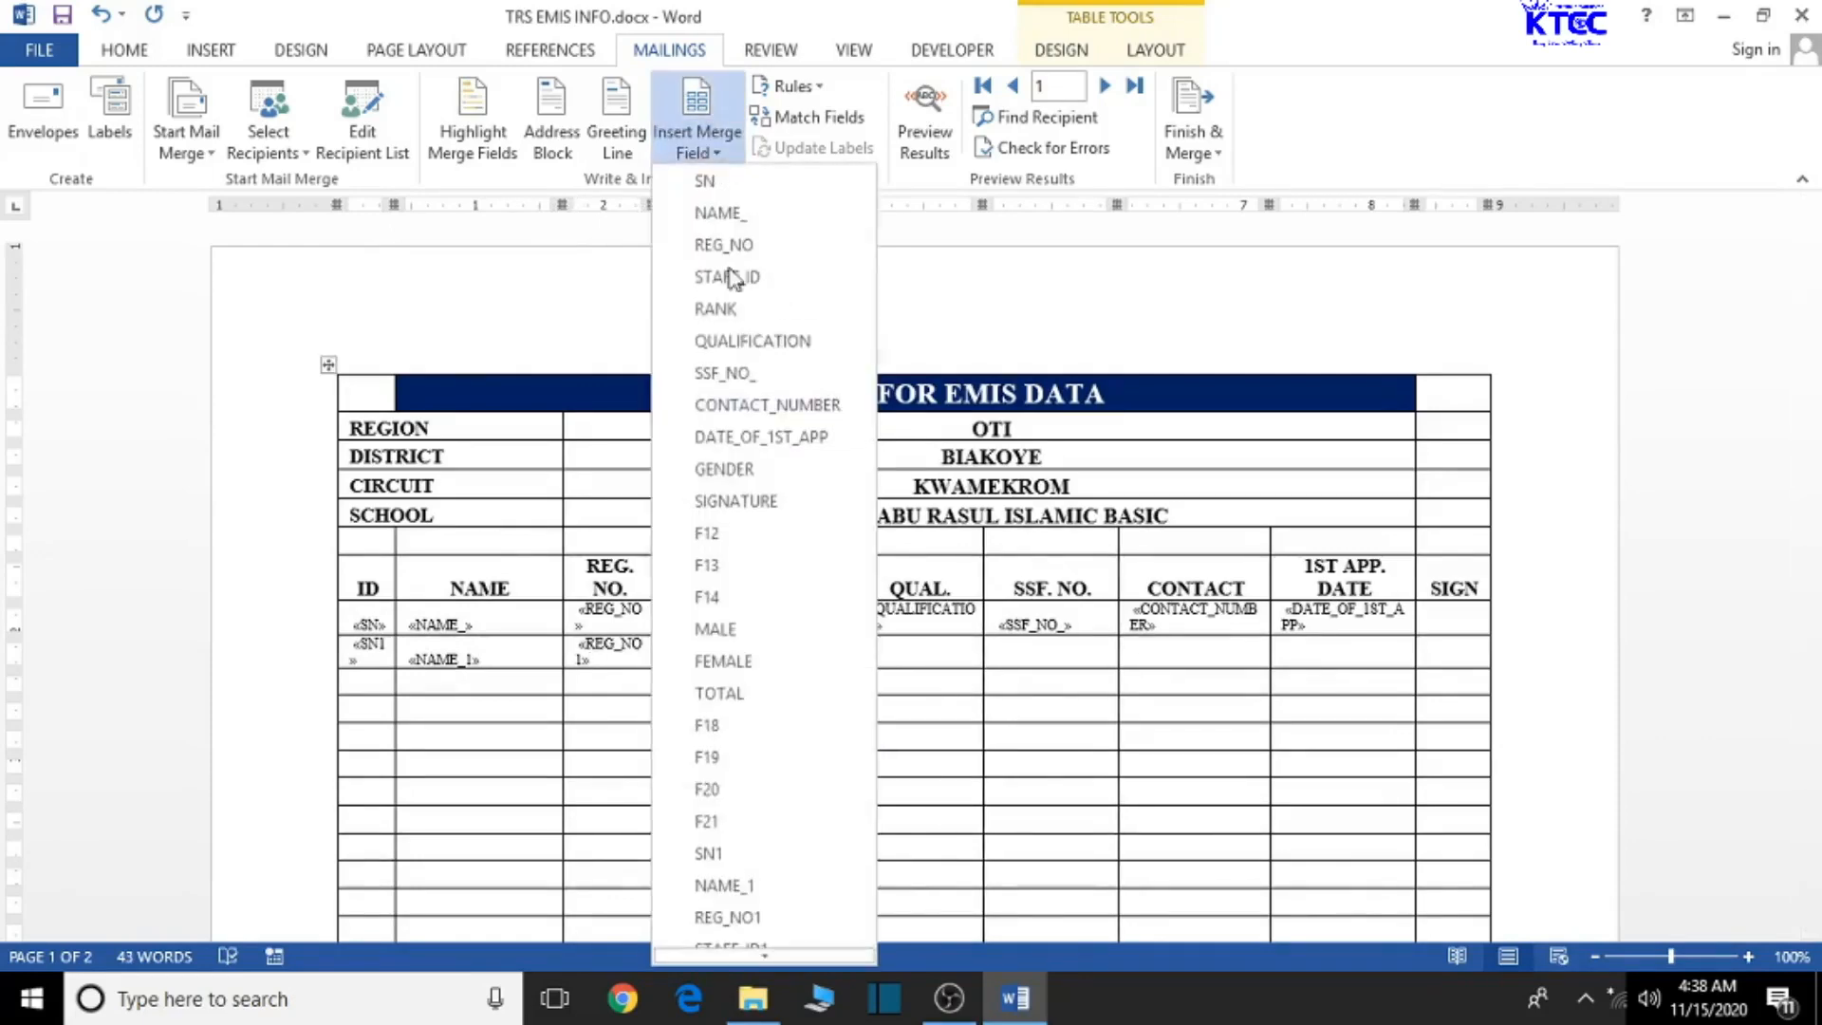
scroll(793, 761, "down", 1)
left_click(782, 902)
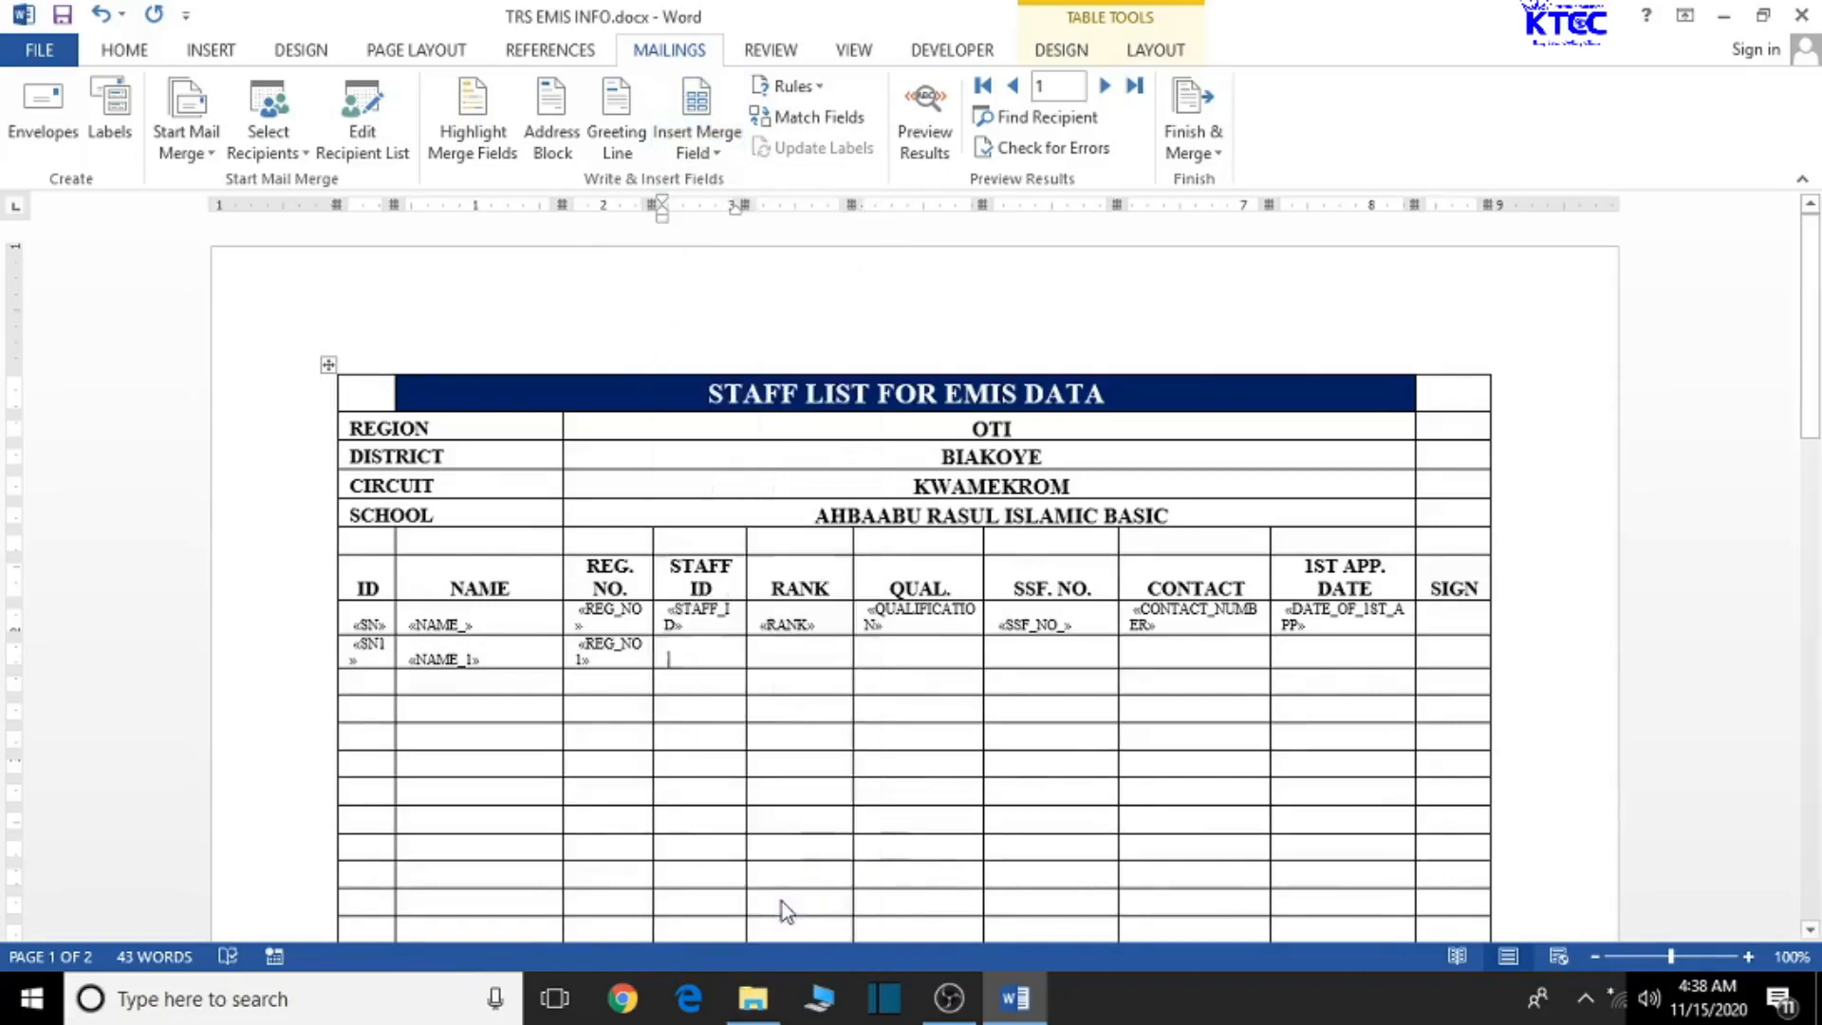
left_click(785, 649)
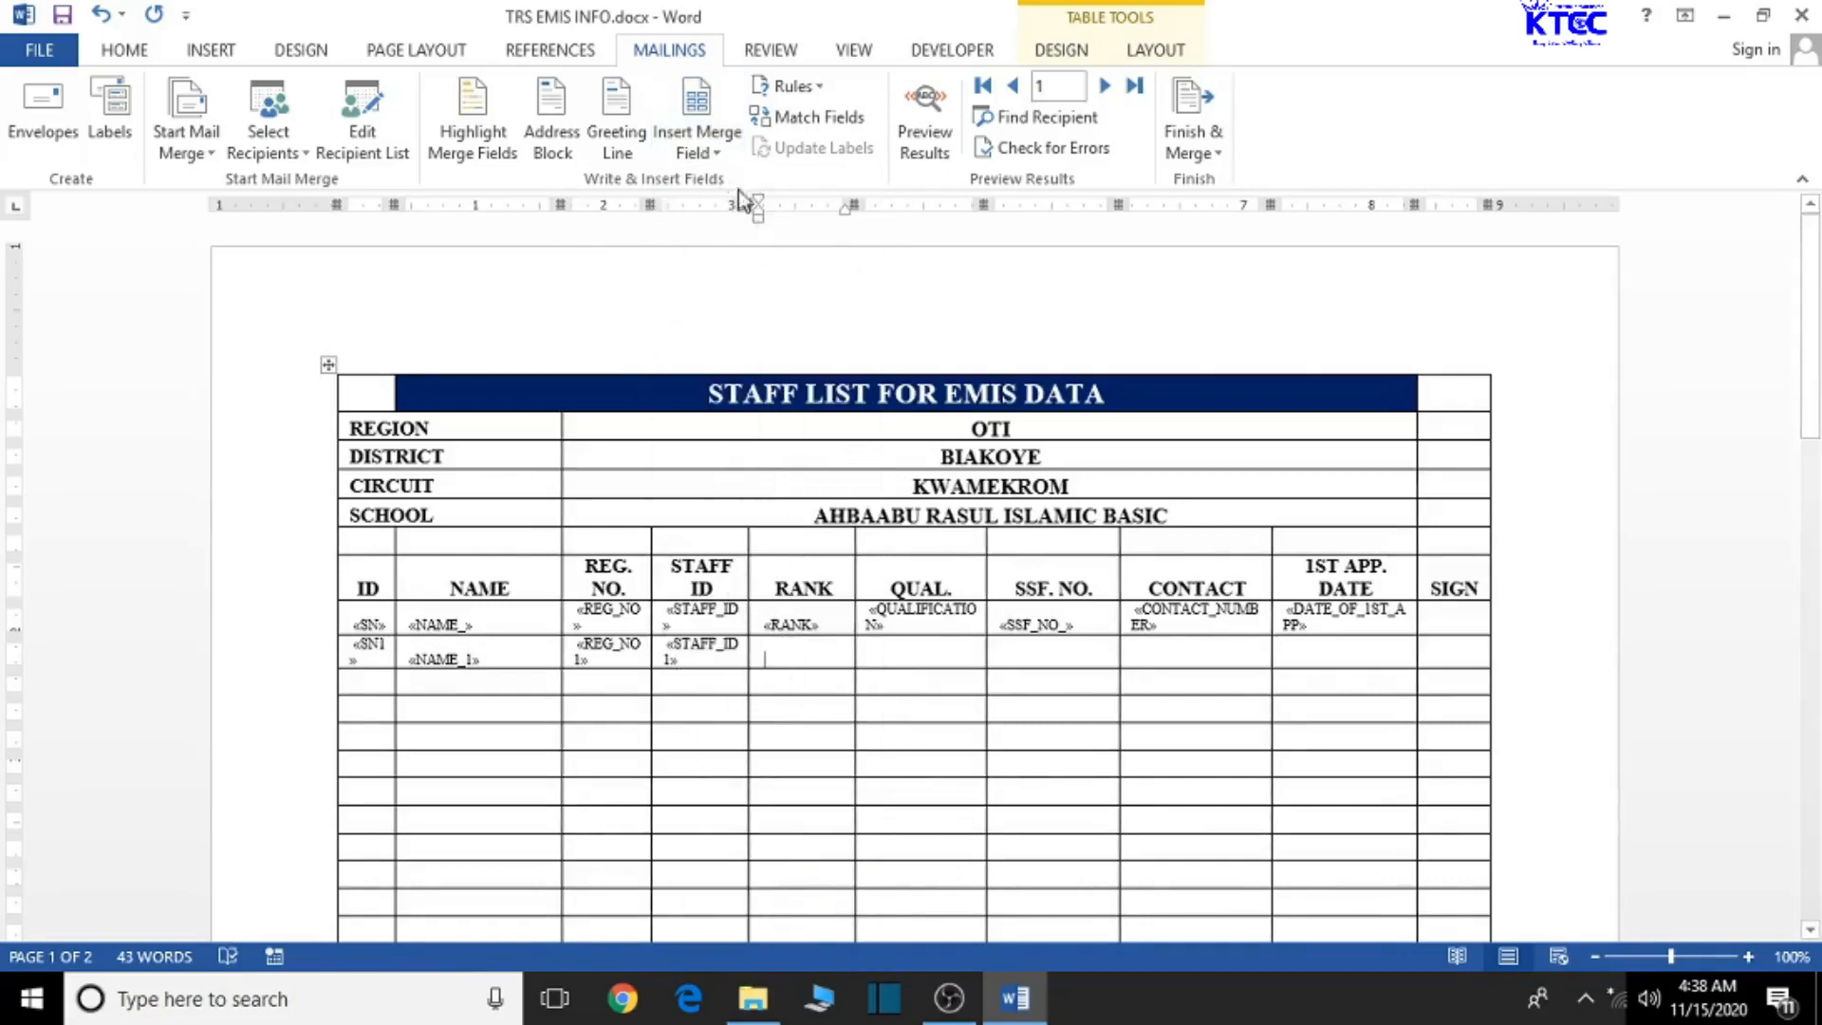
left_click(714, 157)
scroll(828, 750, "down", 1)
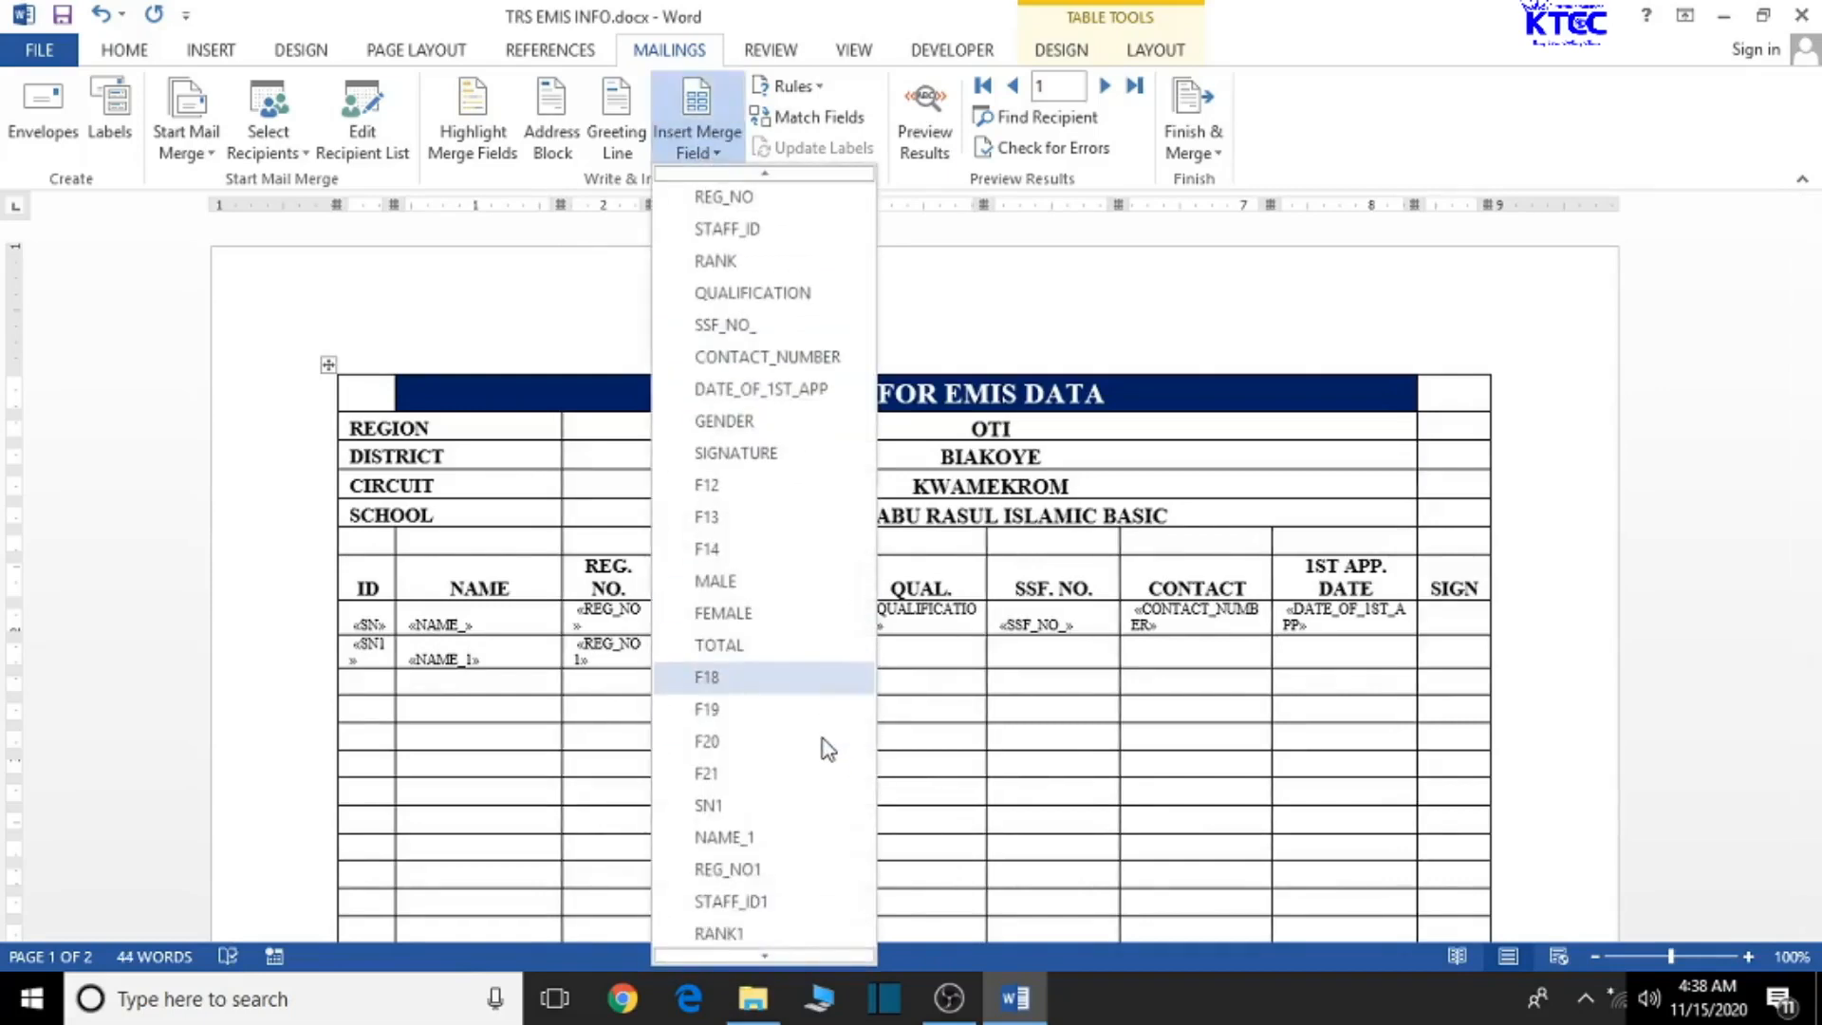
scroll(807, 797, "down", 1)
left_click(756, 872)
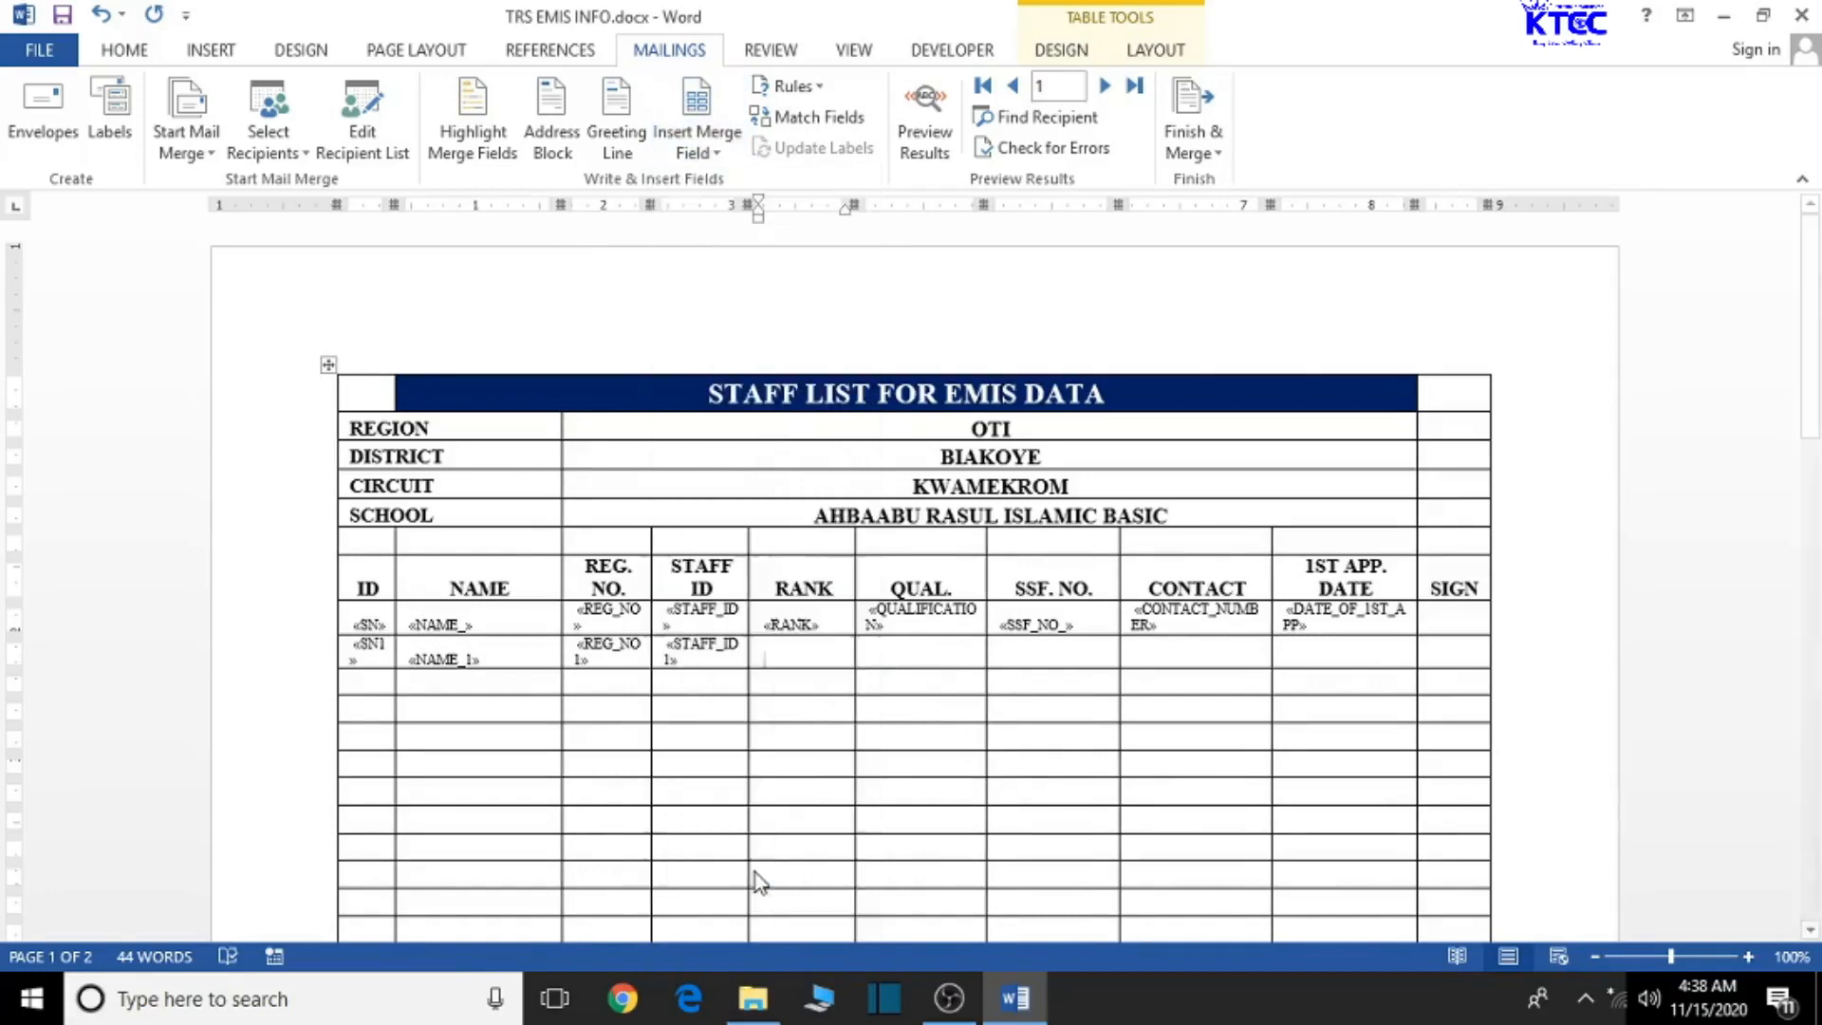
- Insert QUAL into the second row's QUAL. cell, with SSF_NO_1 landing after it
left_click(920, 652)
left_click(702, 142)
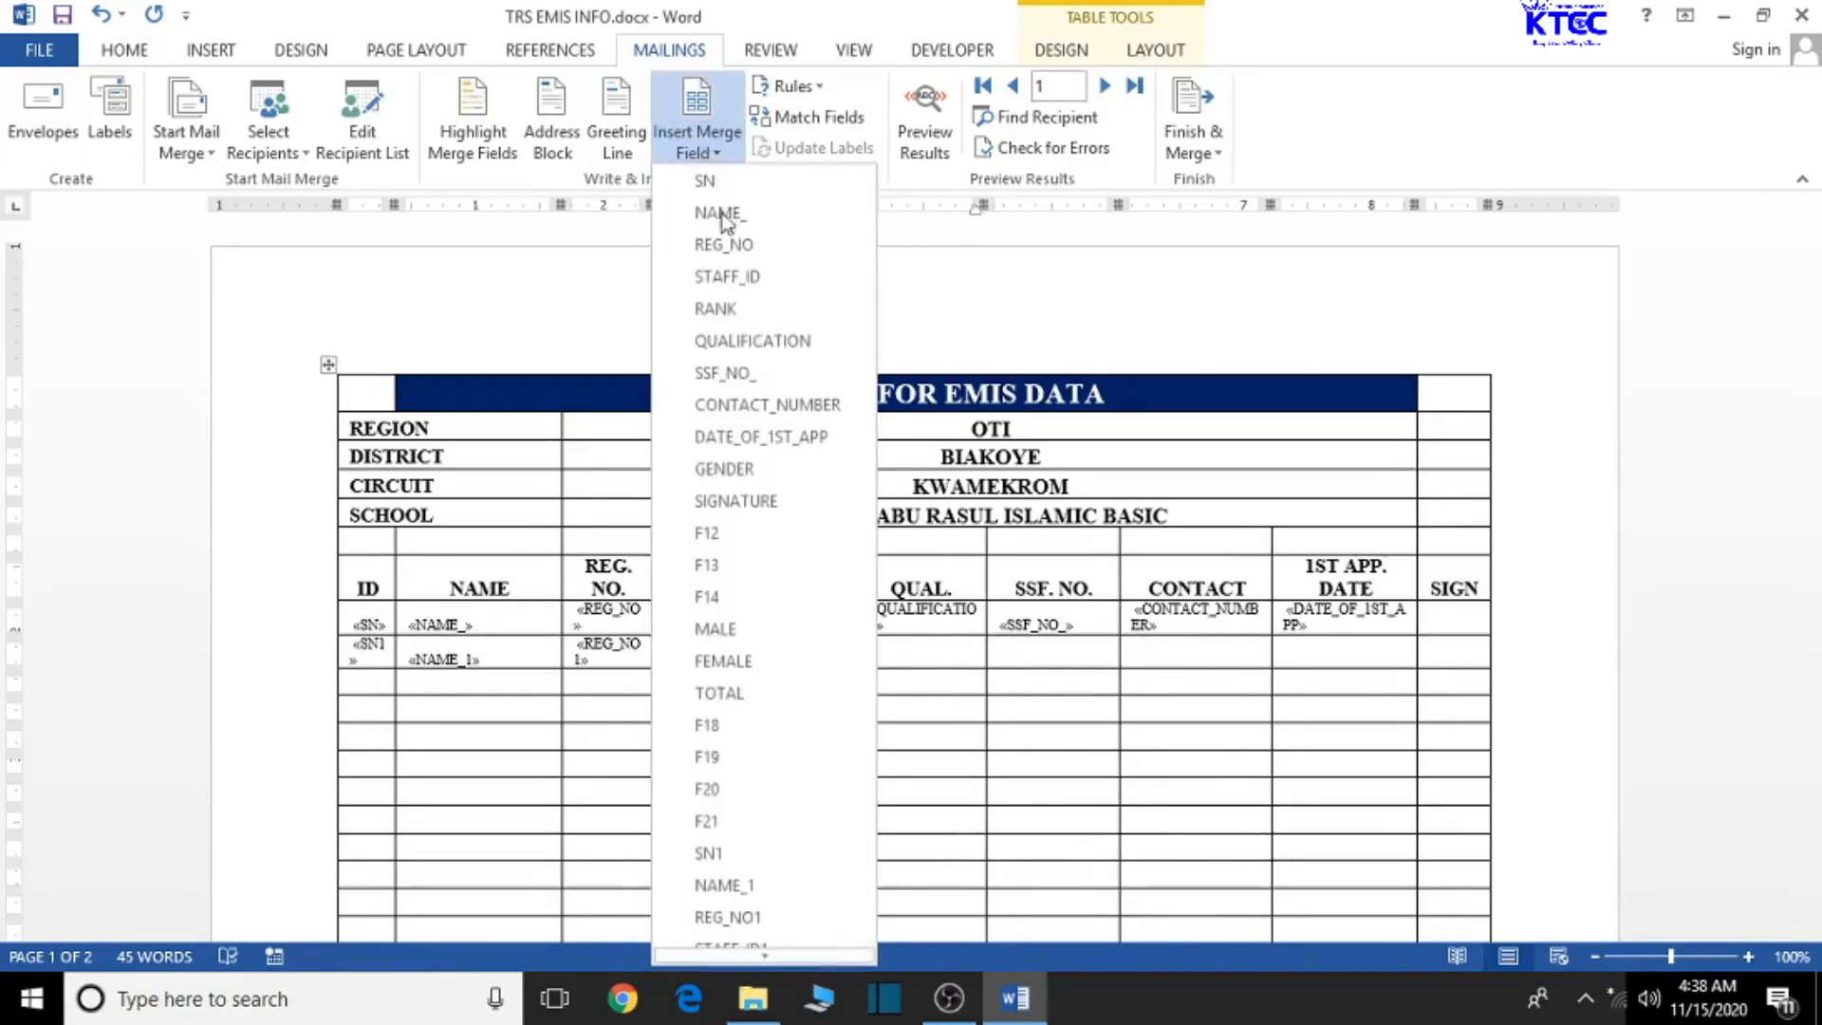
scroll(769, 795, "down", 2)
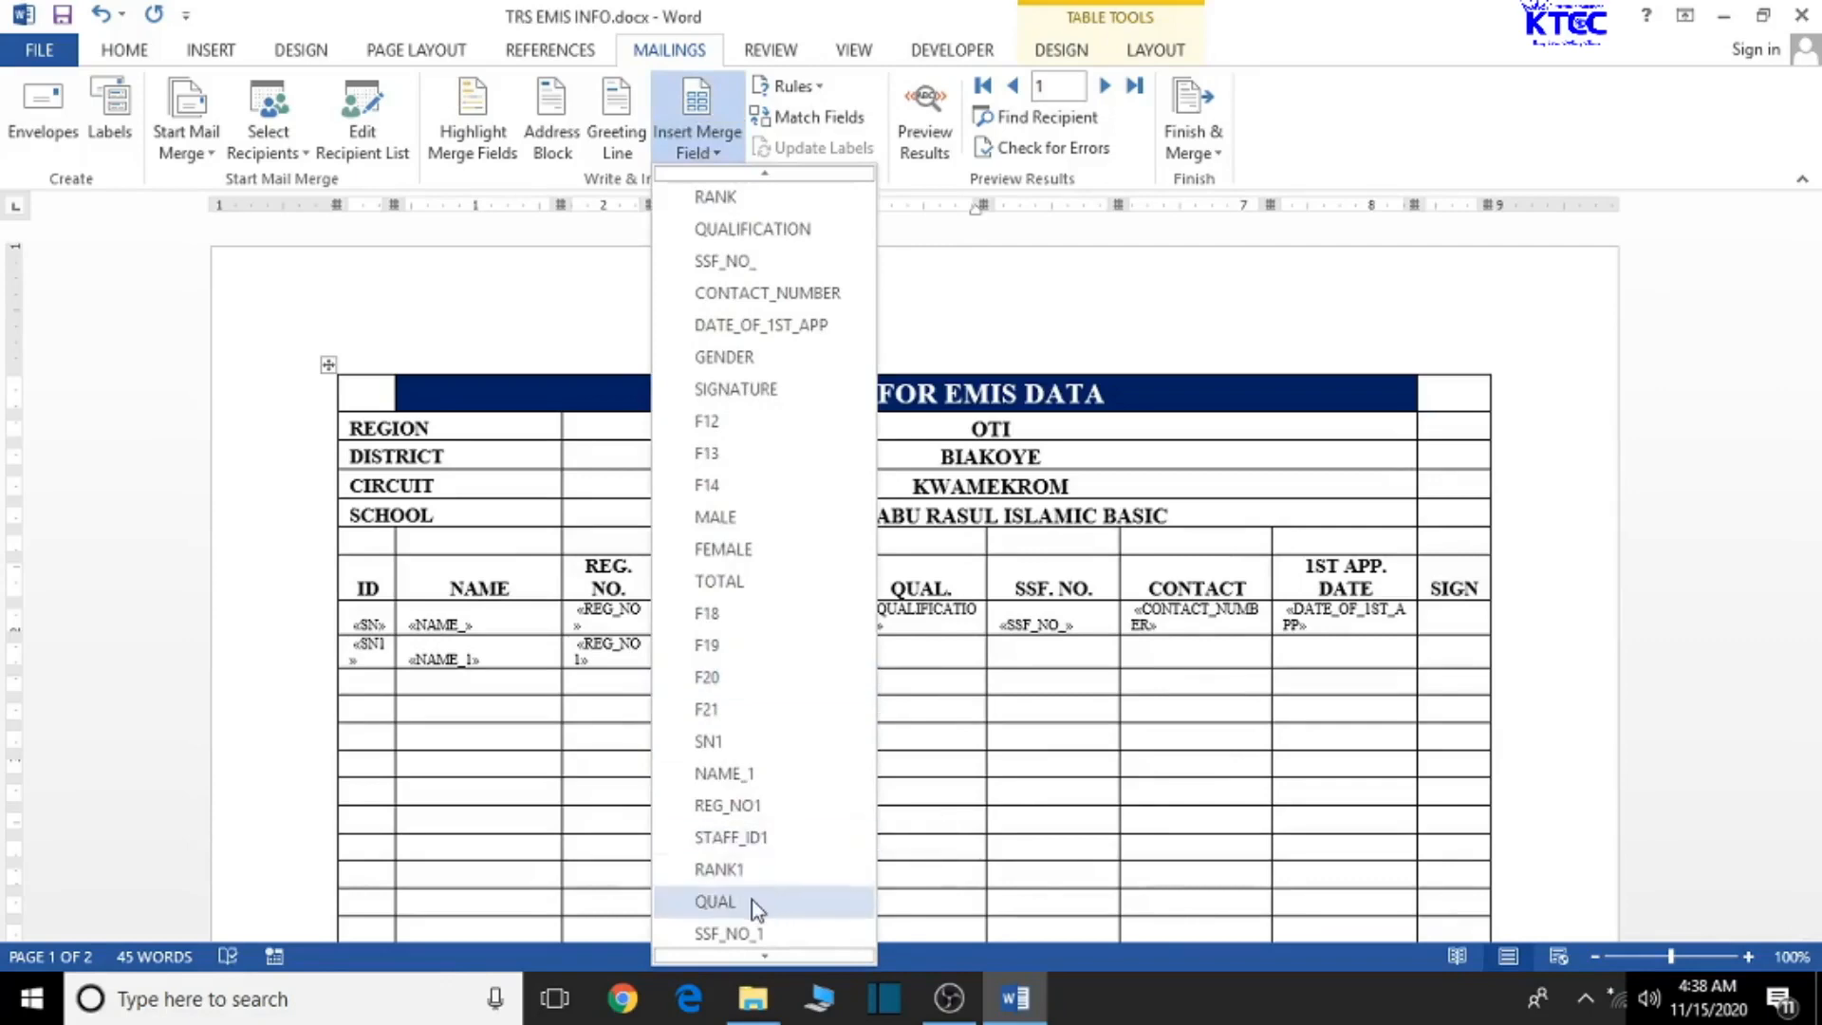
left_click(752, 900)
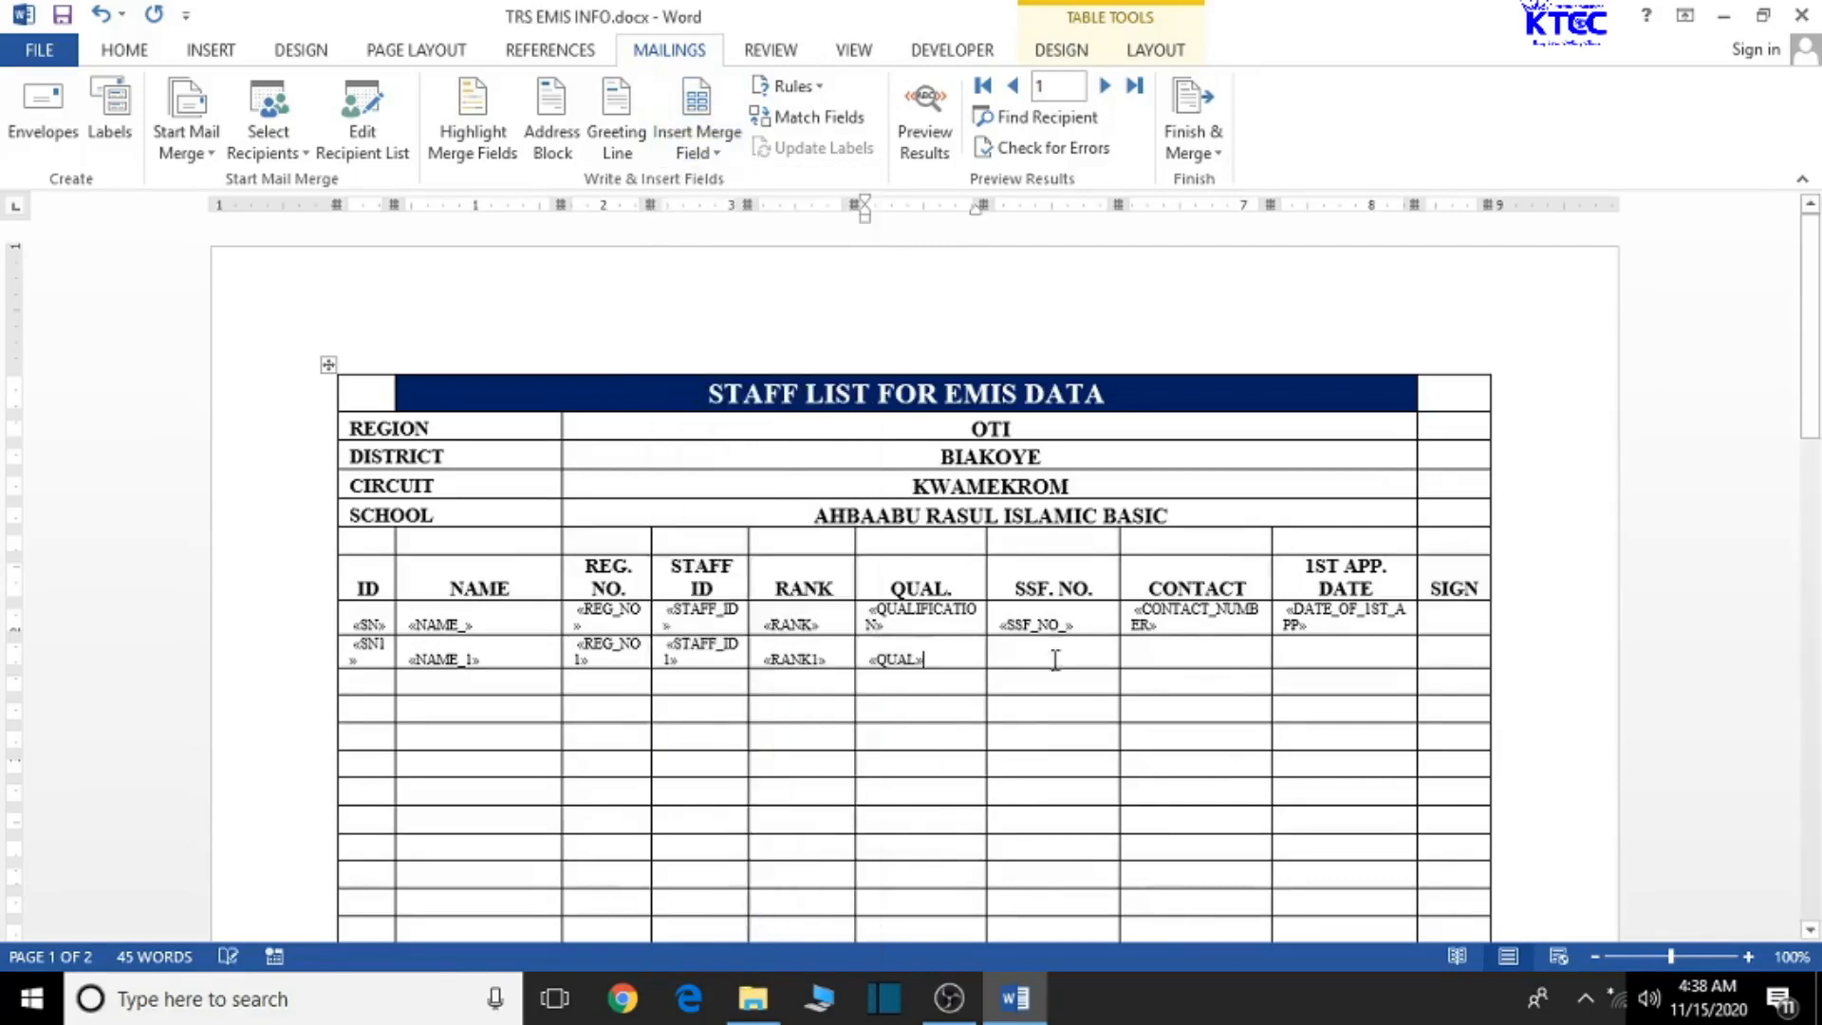
left_click(721, 152)
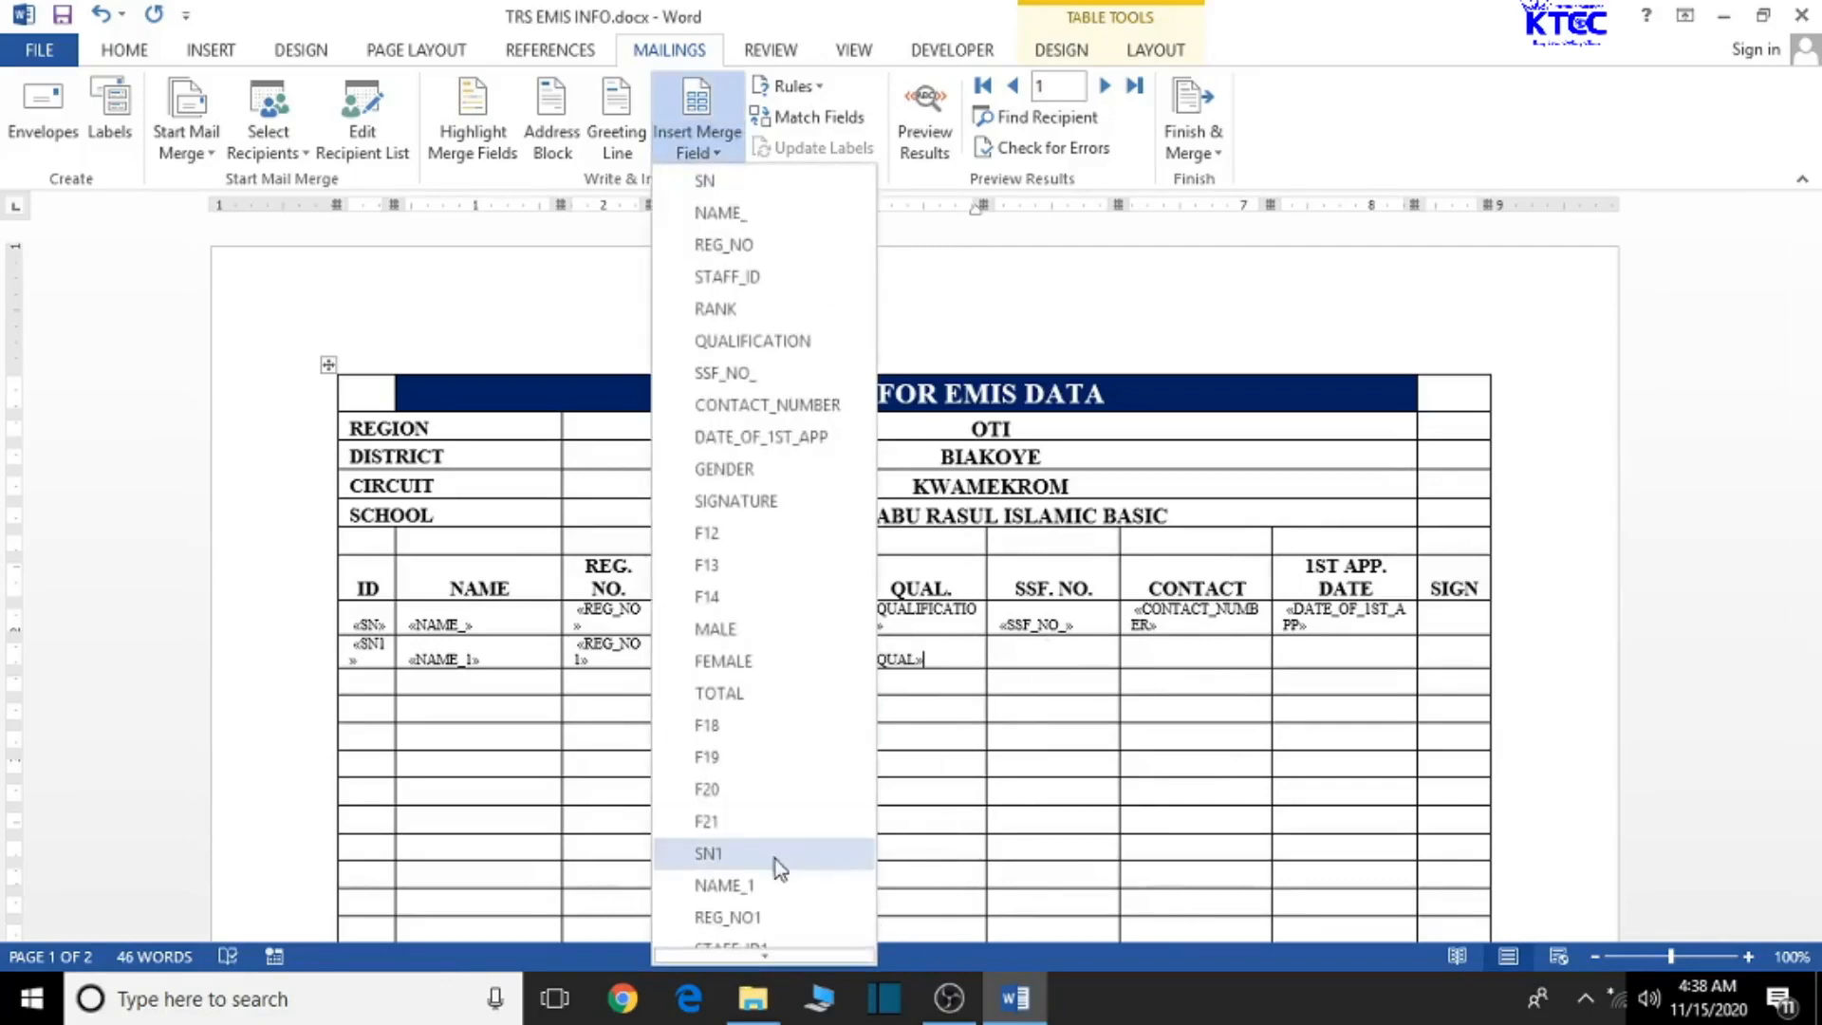
scroll(777, 867, "down", 1)
scroll(777, 868, "down", 2)
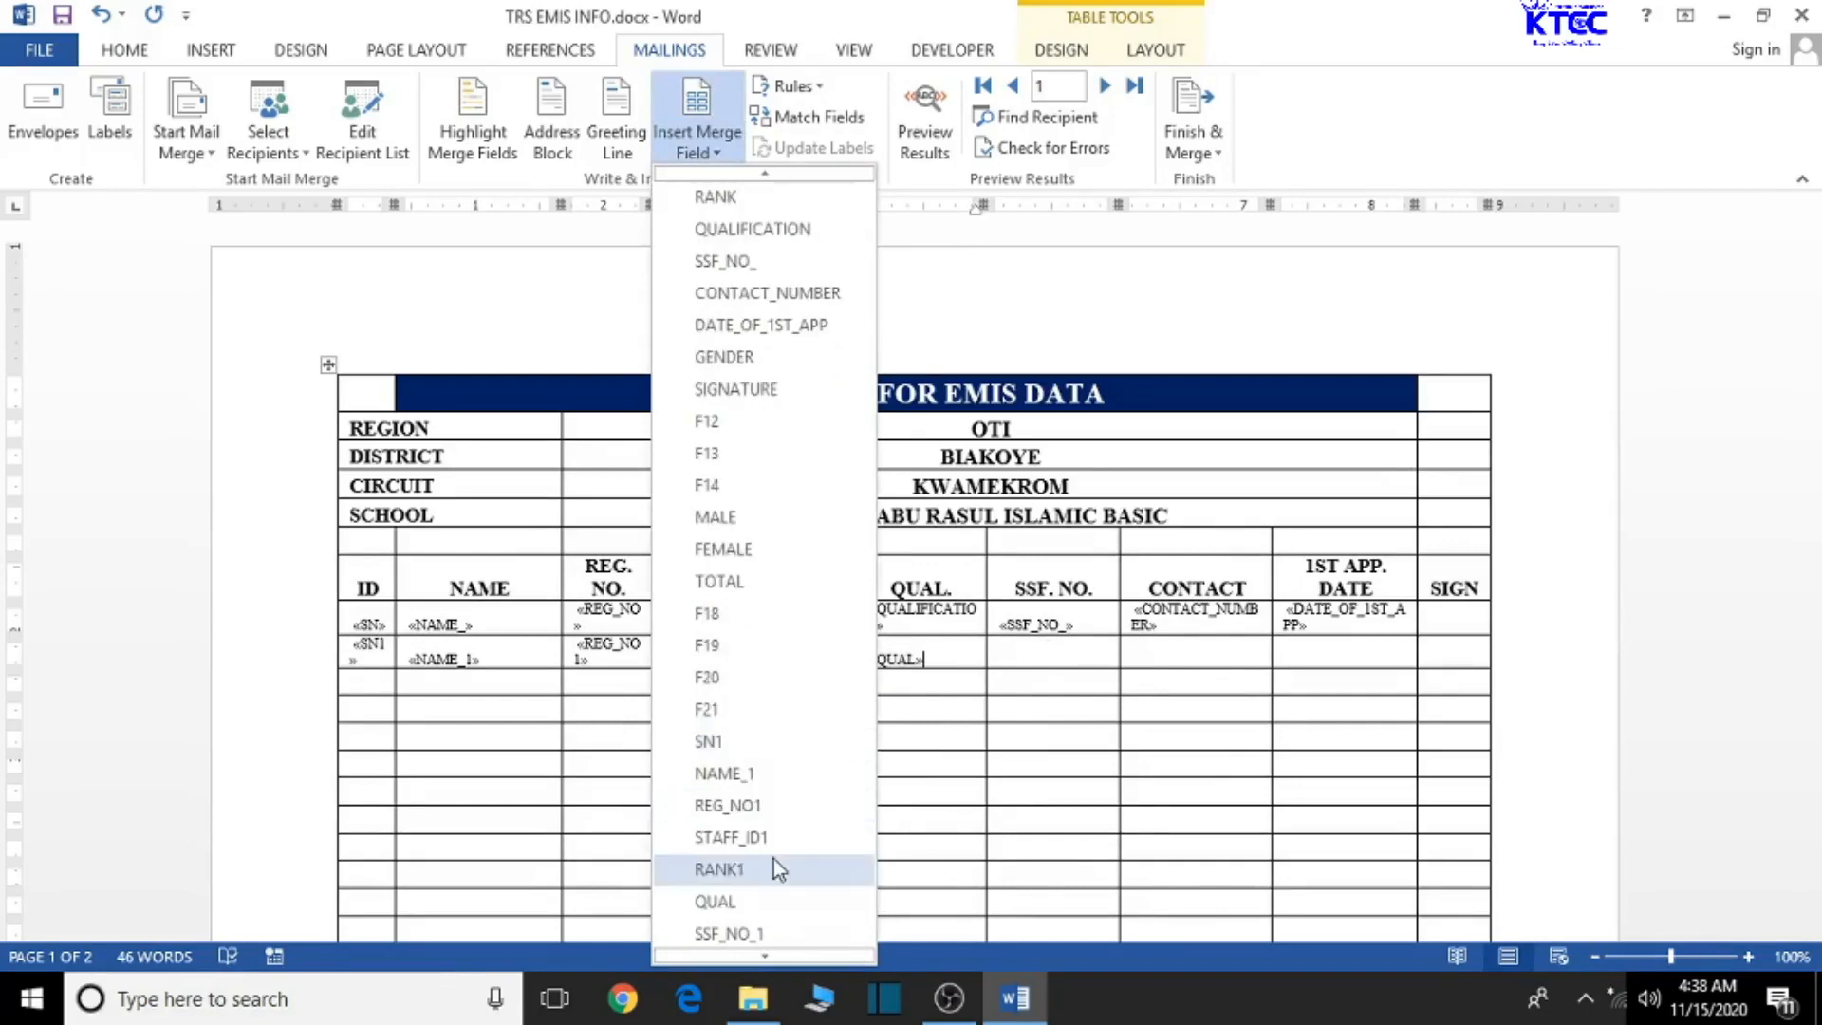
left_click(772, 865)
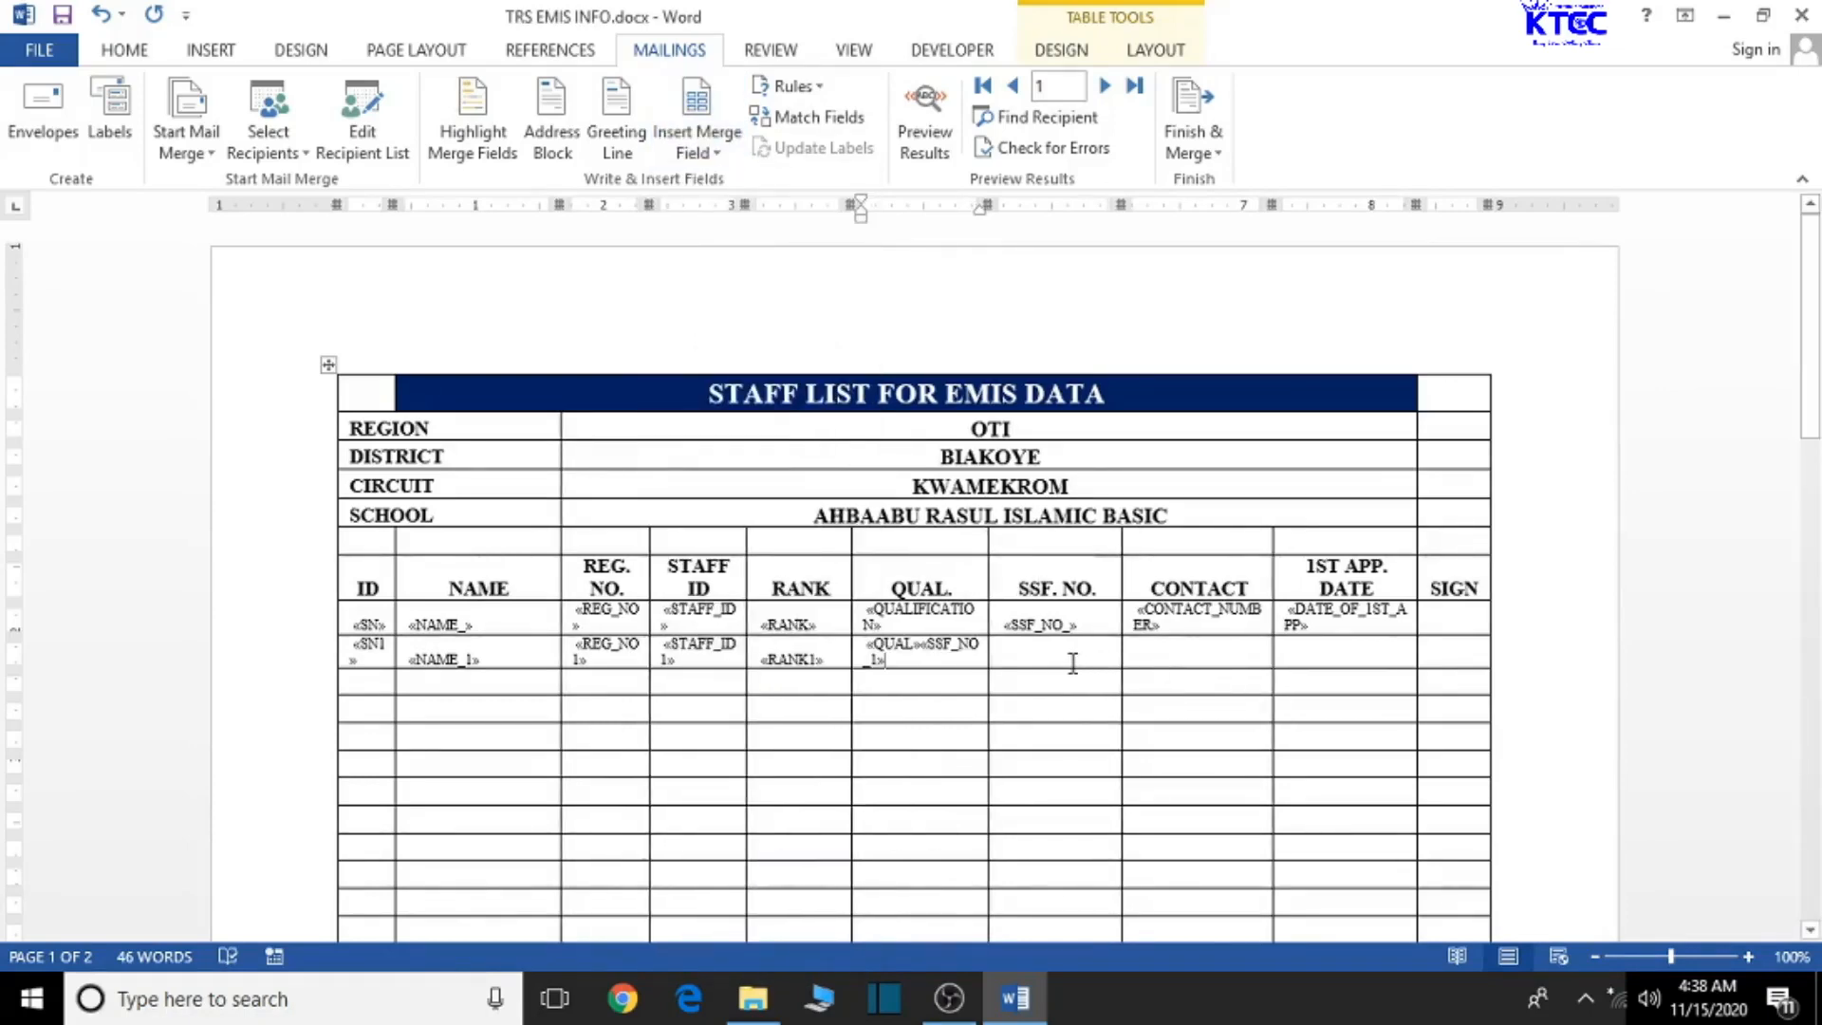
- Undo the misplaced SSF_NO_1 and insert it into the second row's SSF. NO. cell
left_click(102, 16)
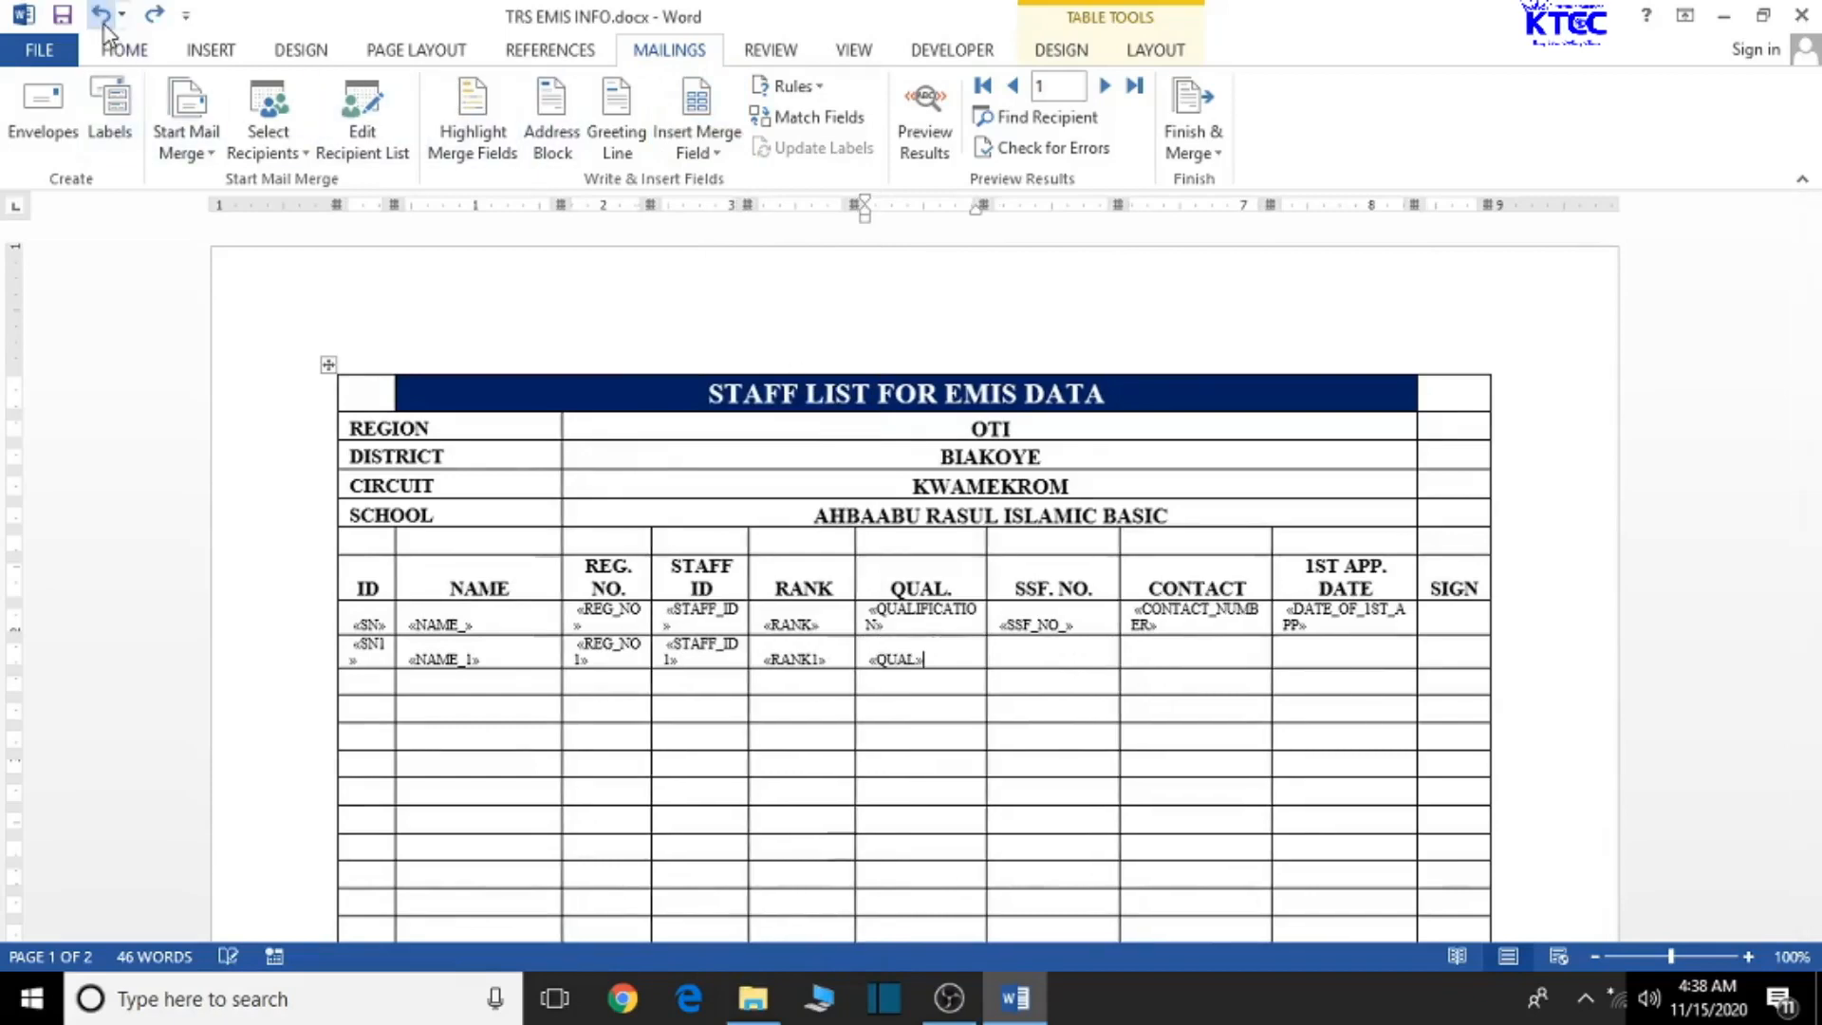
left_click(1062, 657)
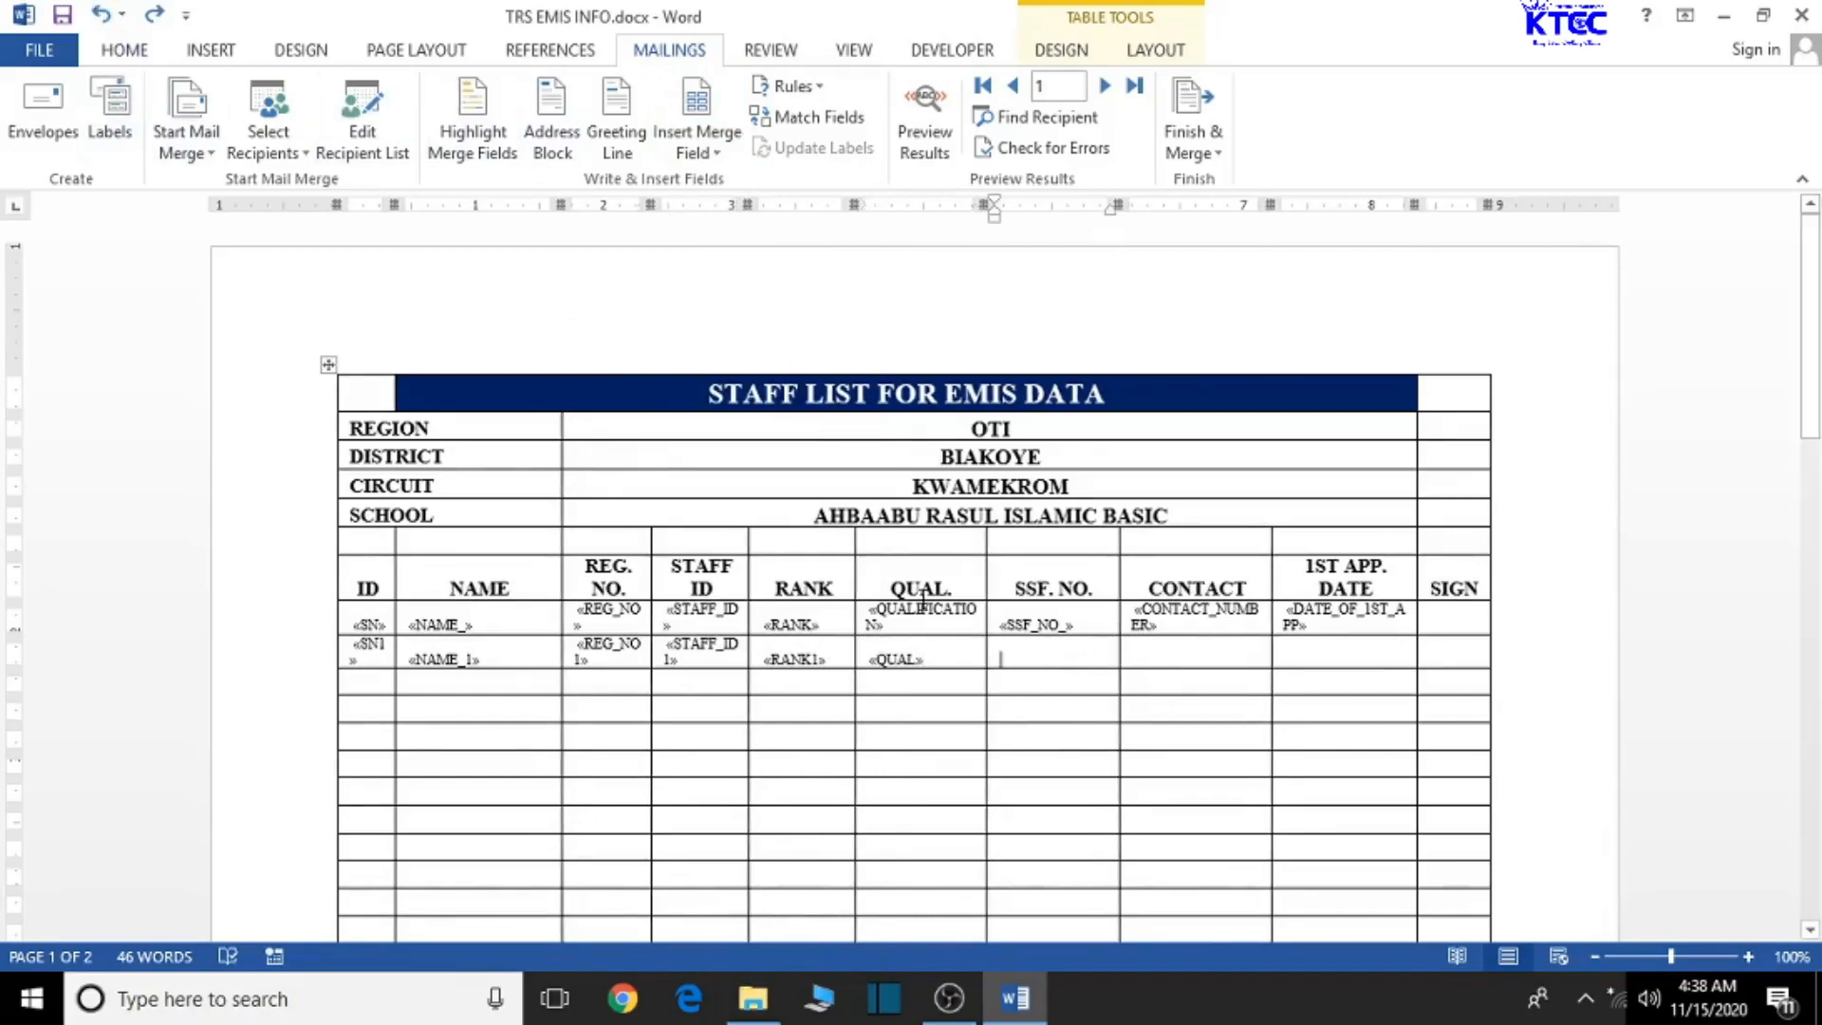
left_click(727, 161)
scroll(781, 864, "down", 2)
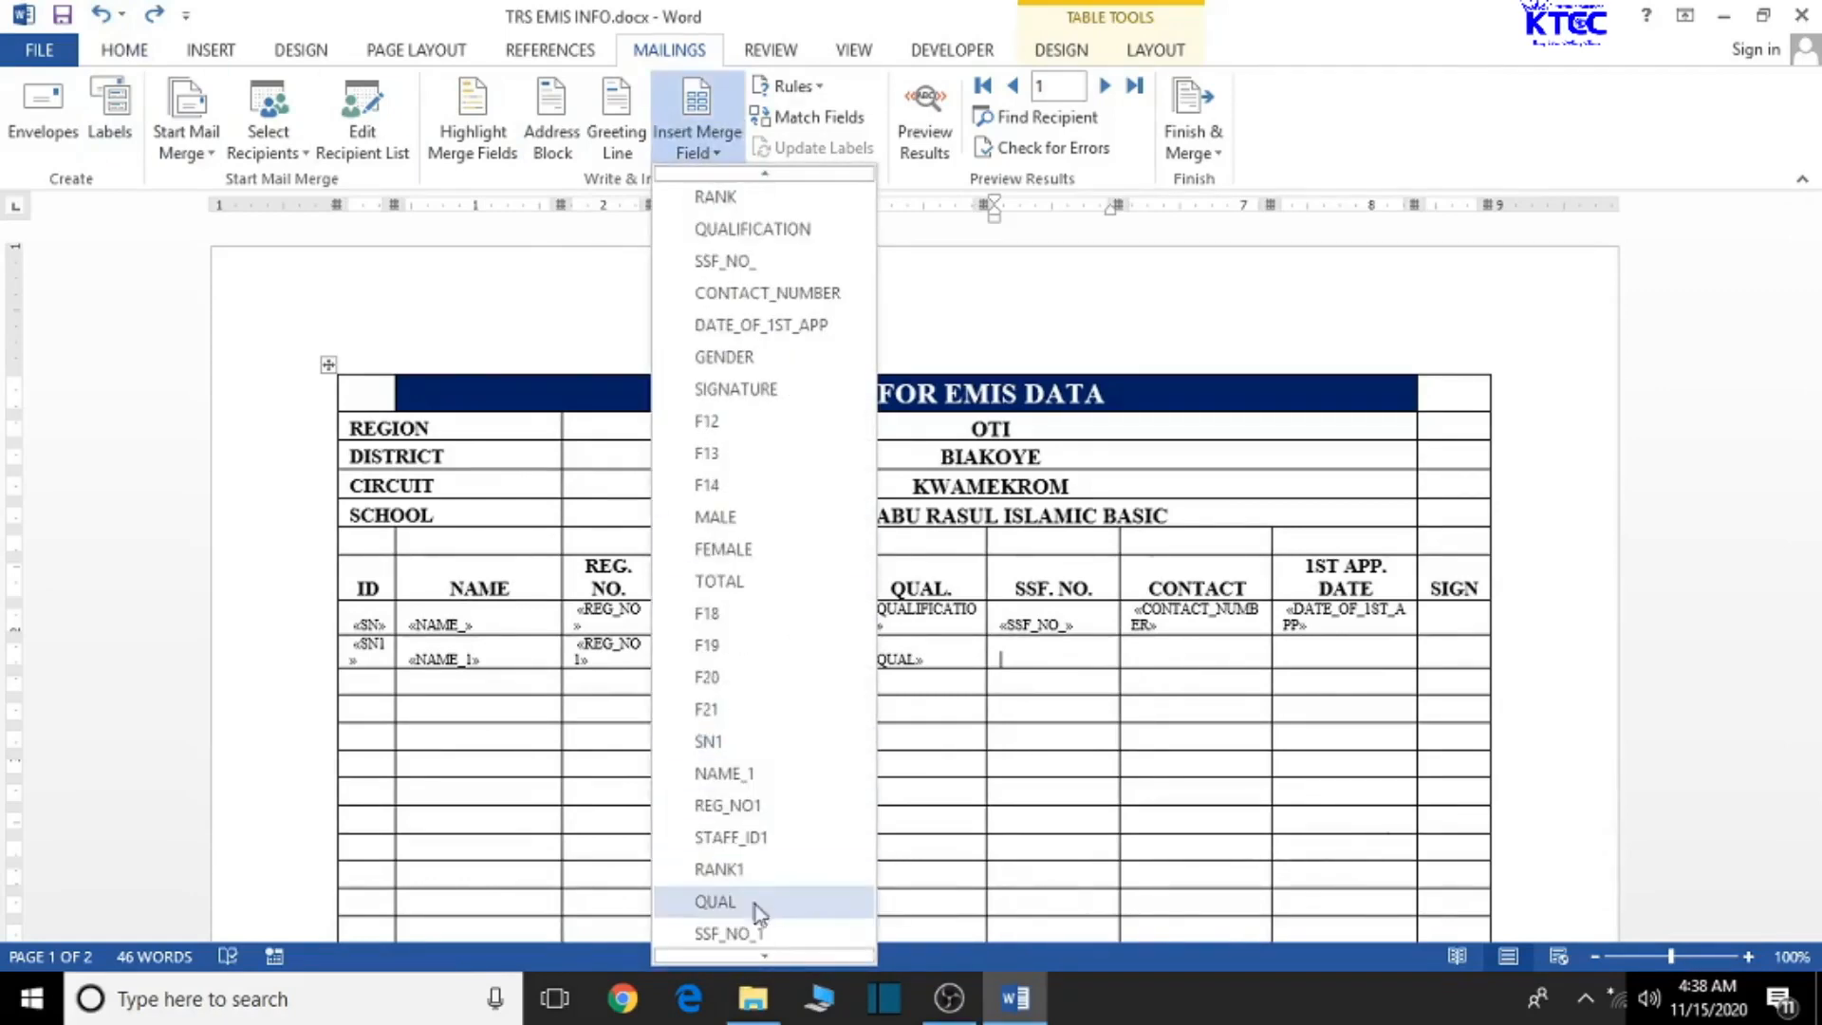
left_click(752, 934)
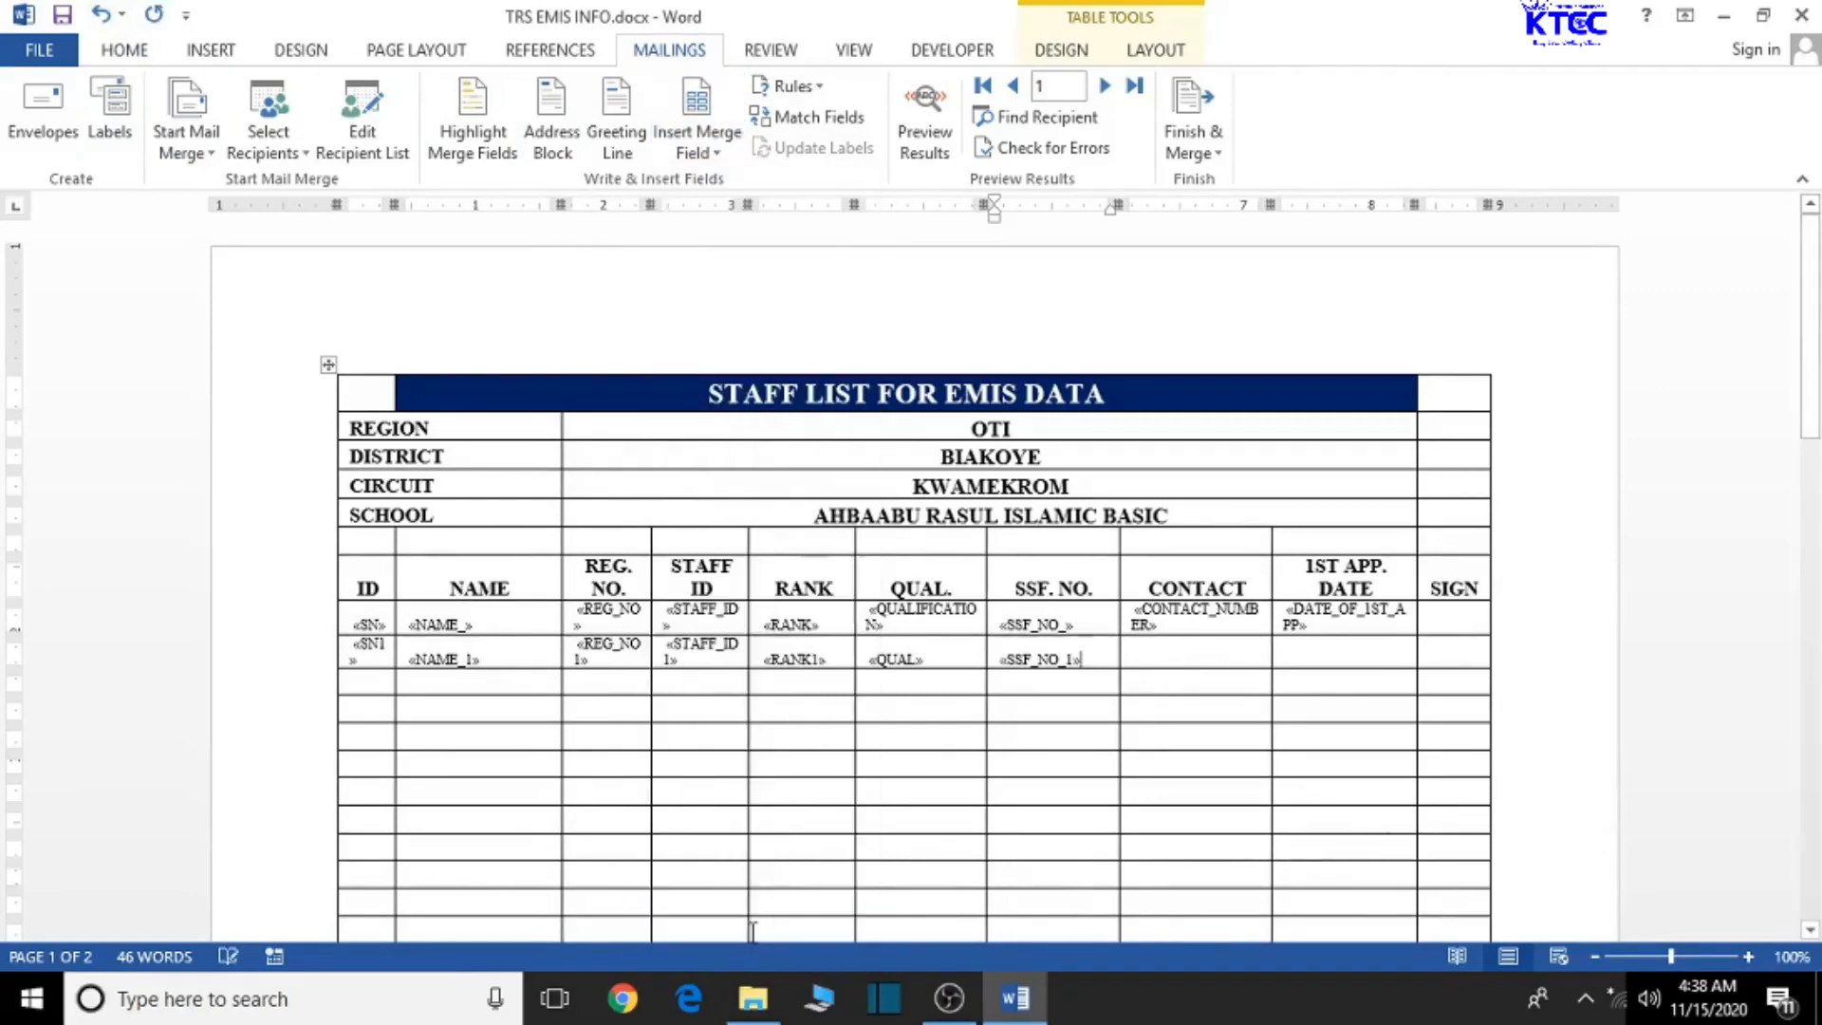
- Insert CONTACT and DATE_OF_1ST_APP1 into the second row's CONTACT and 1ST APP. DATE cells
left_click(1193, 657)
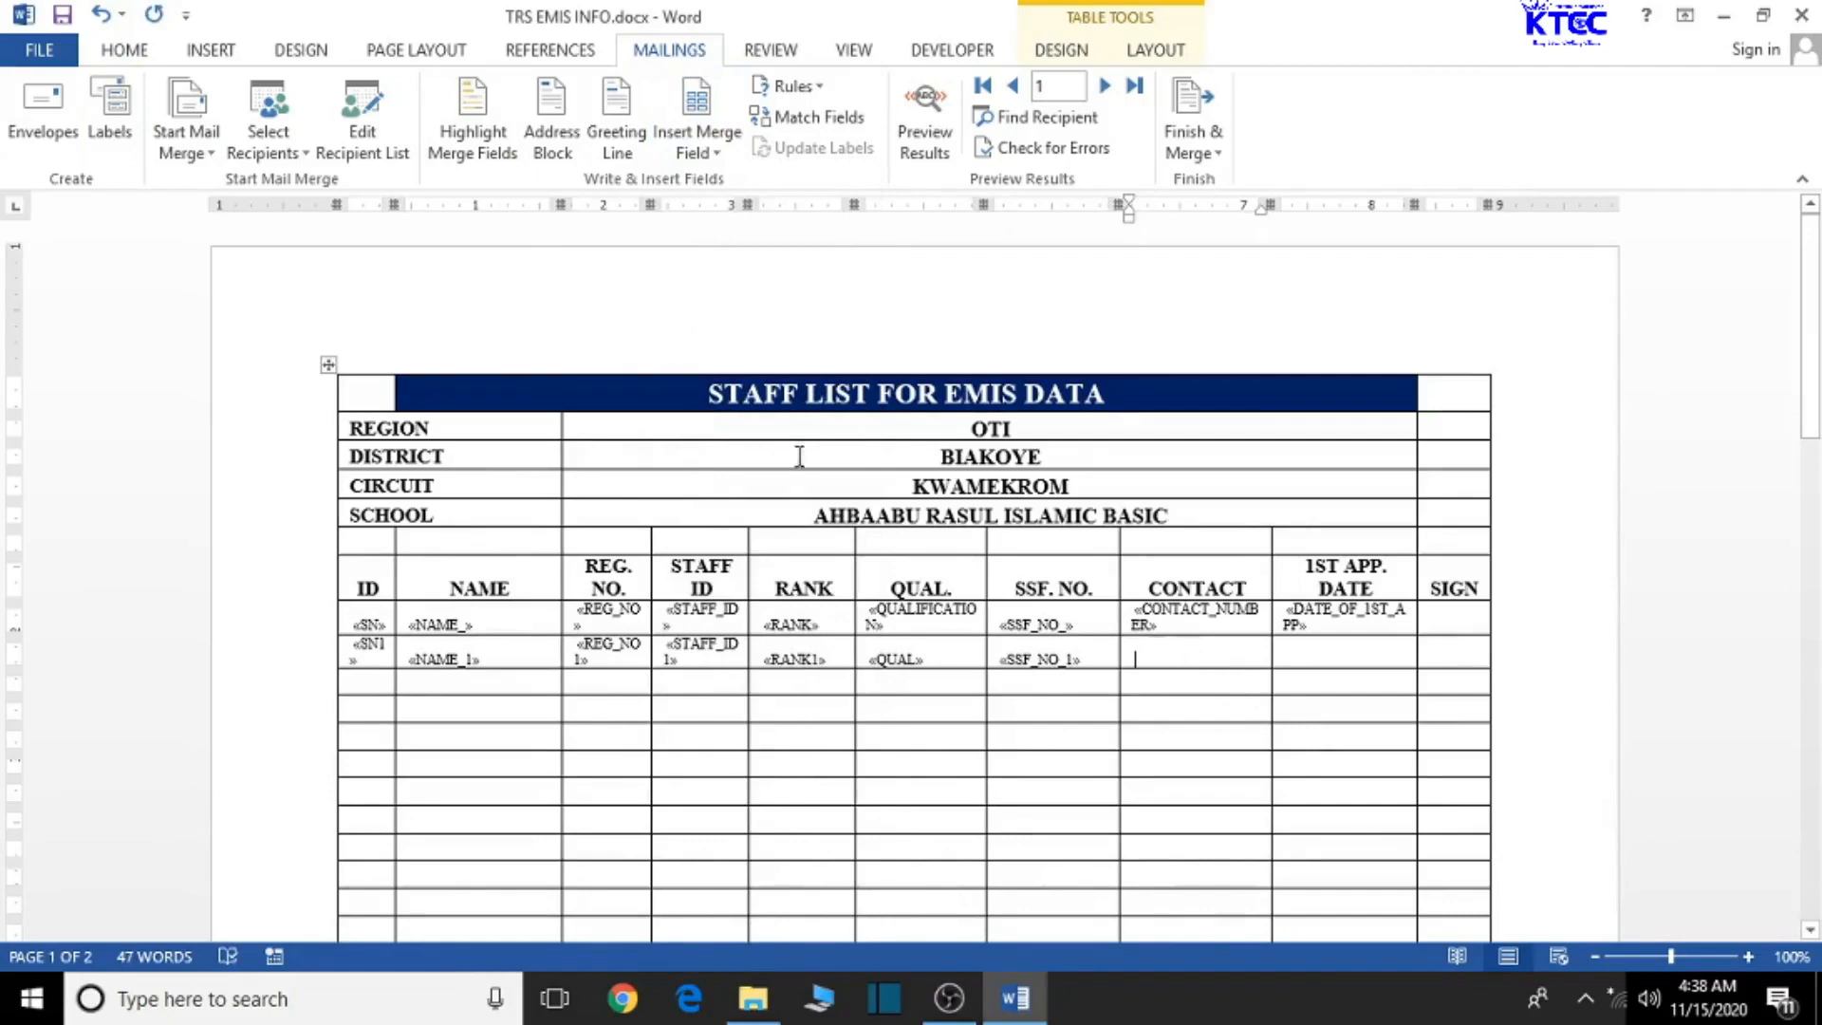
left_click(699, 152)
scroll(772, 707, "down", 3)
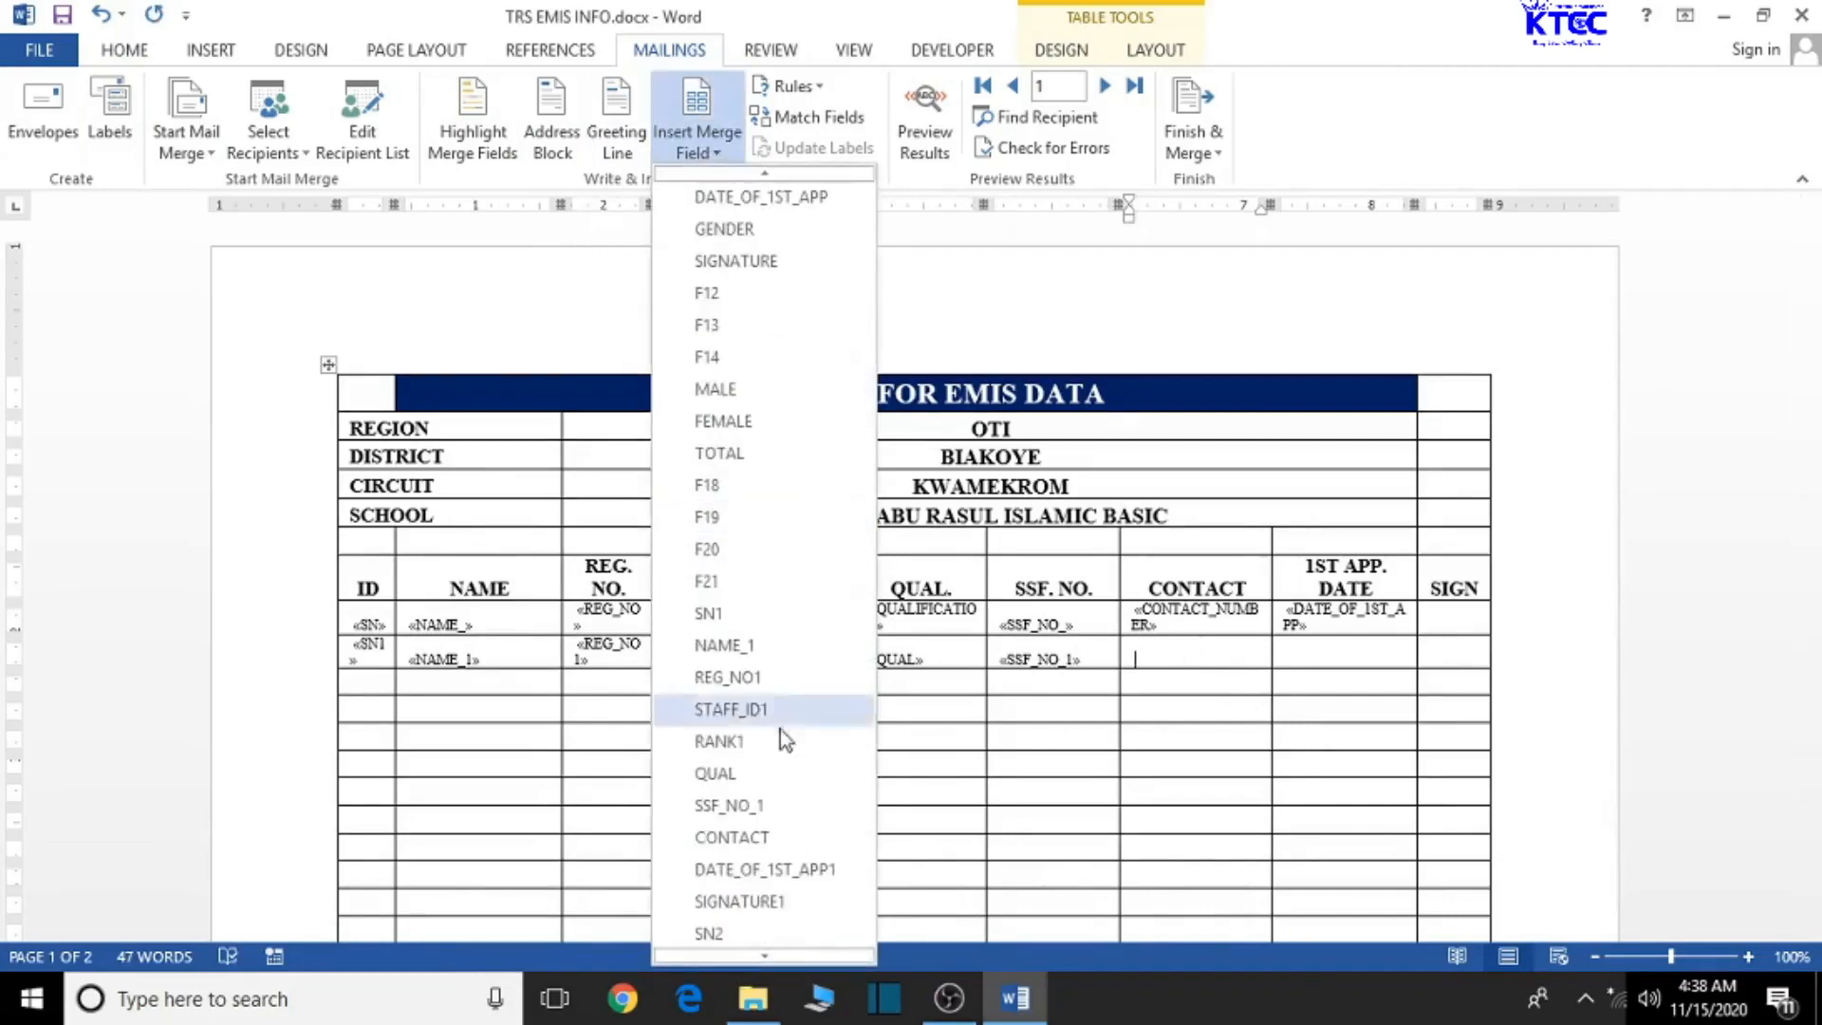
left_click(756, 837)
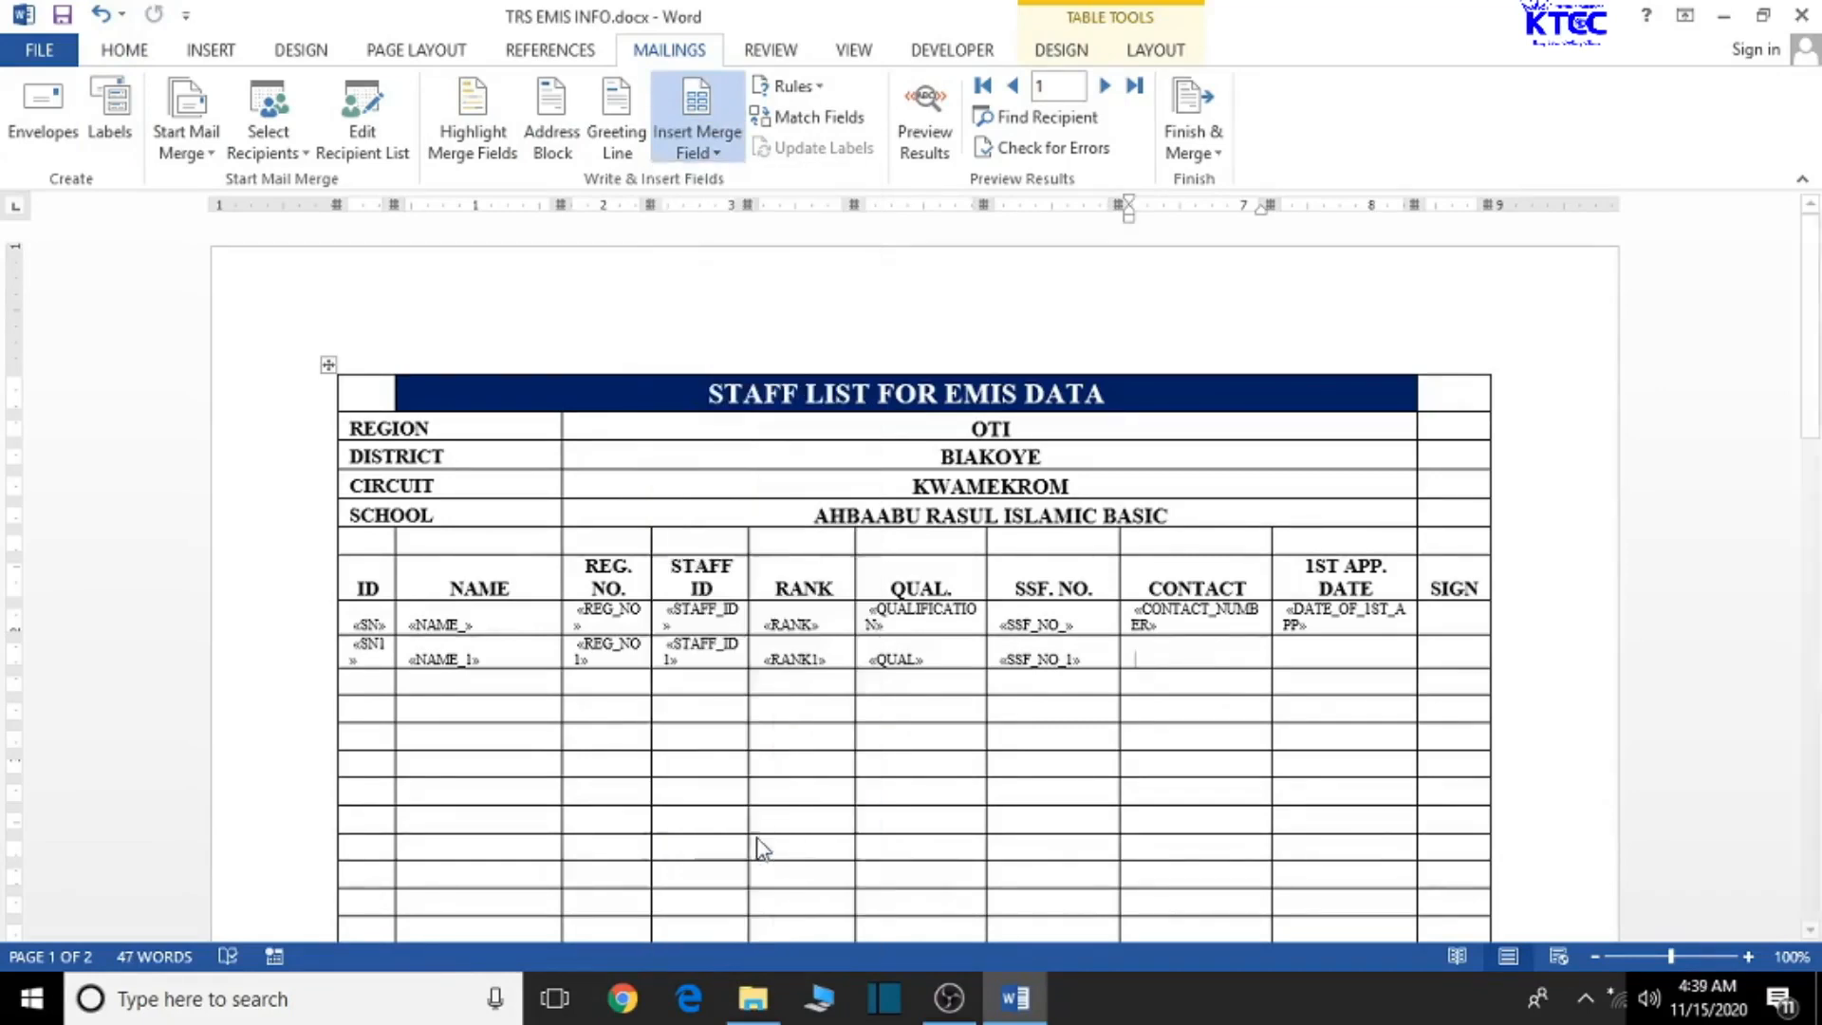
left_click(1320, 652)
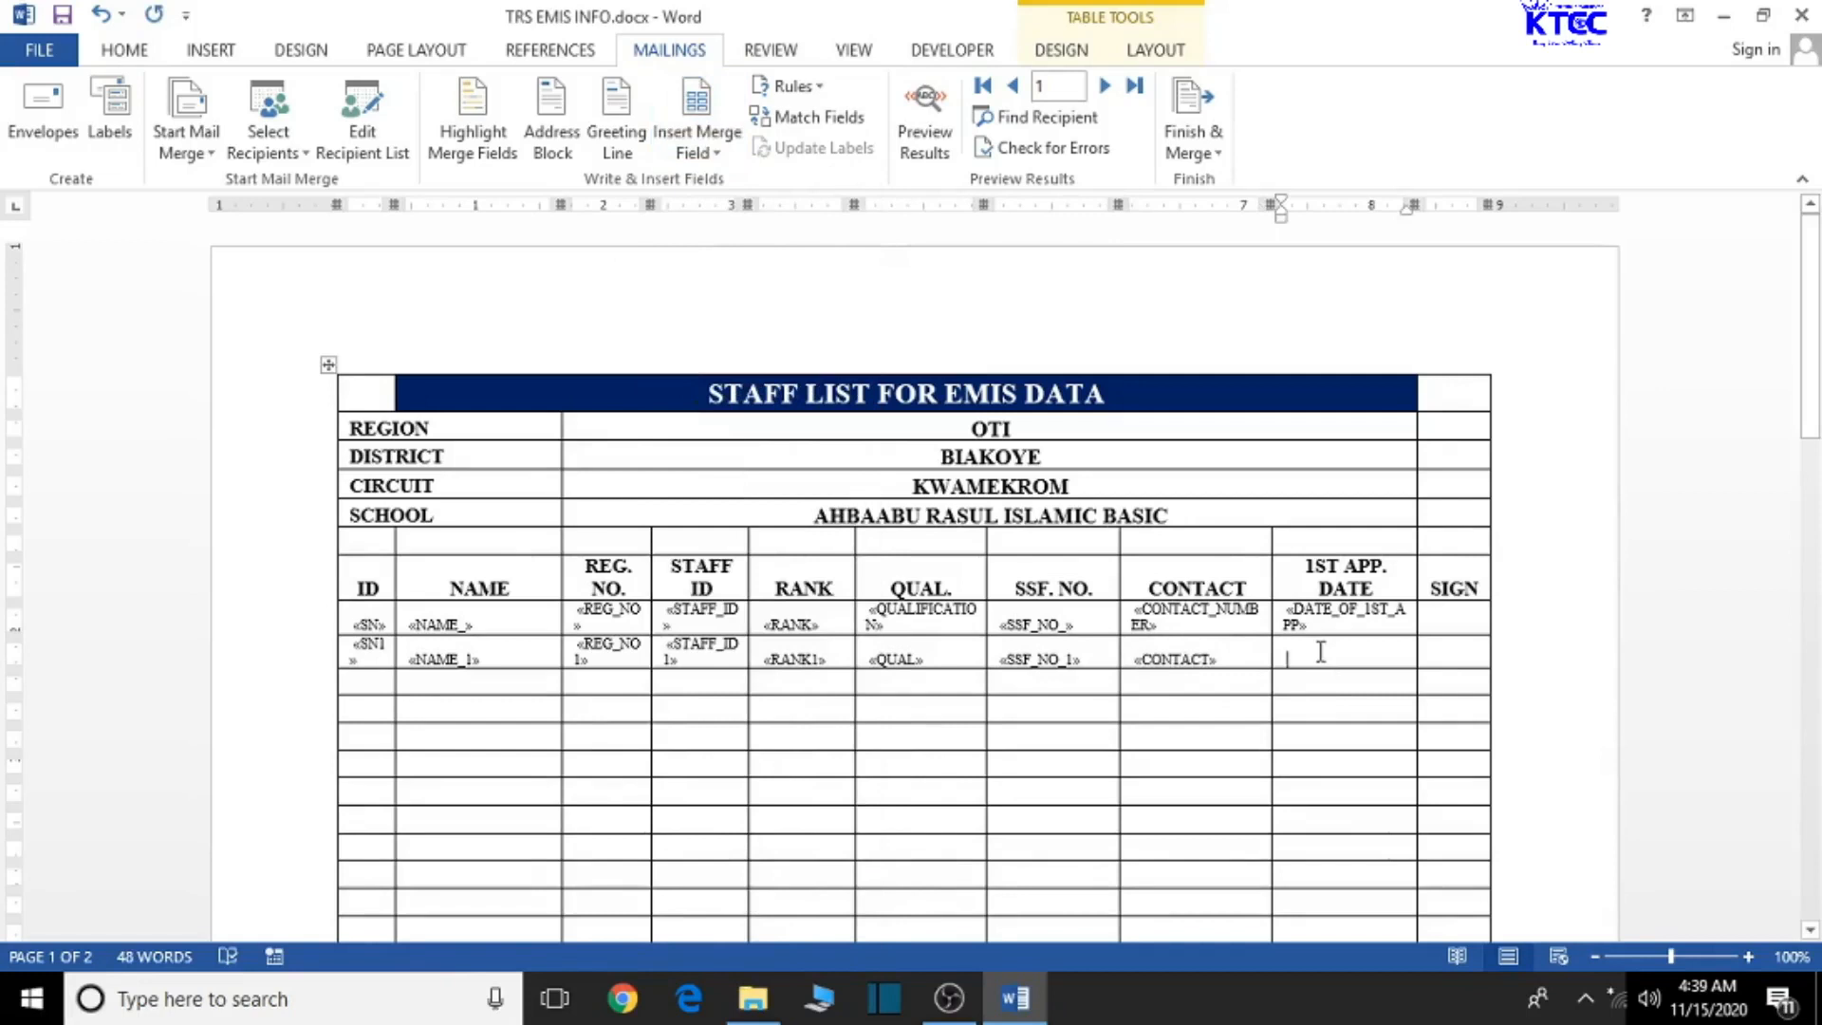
left_click(712, 150)
scroll(752, 866, "down", 3)
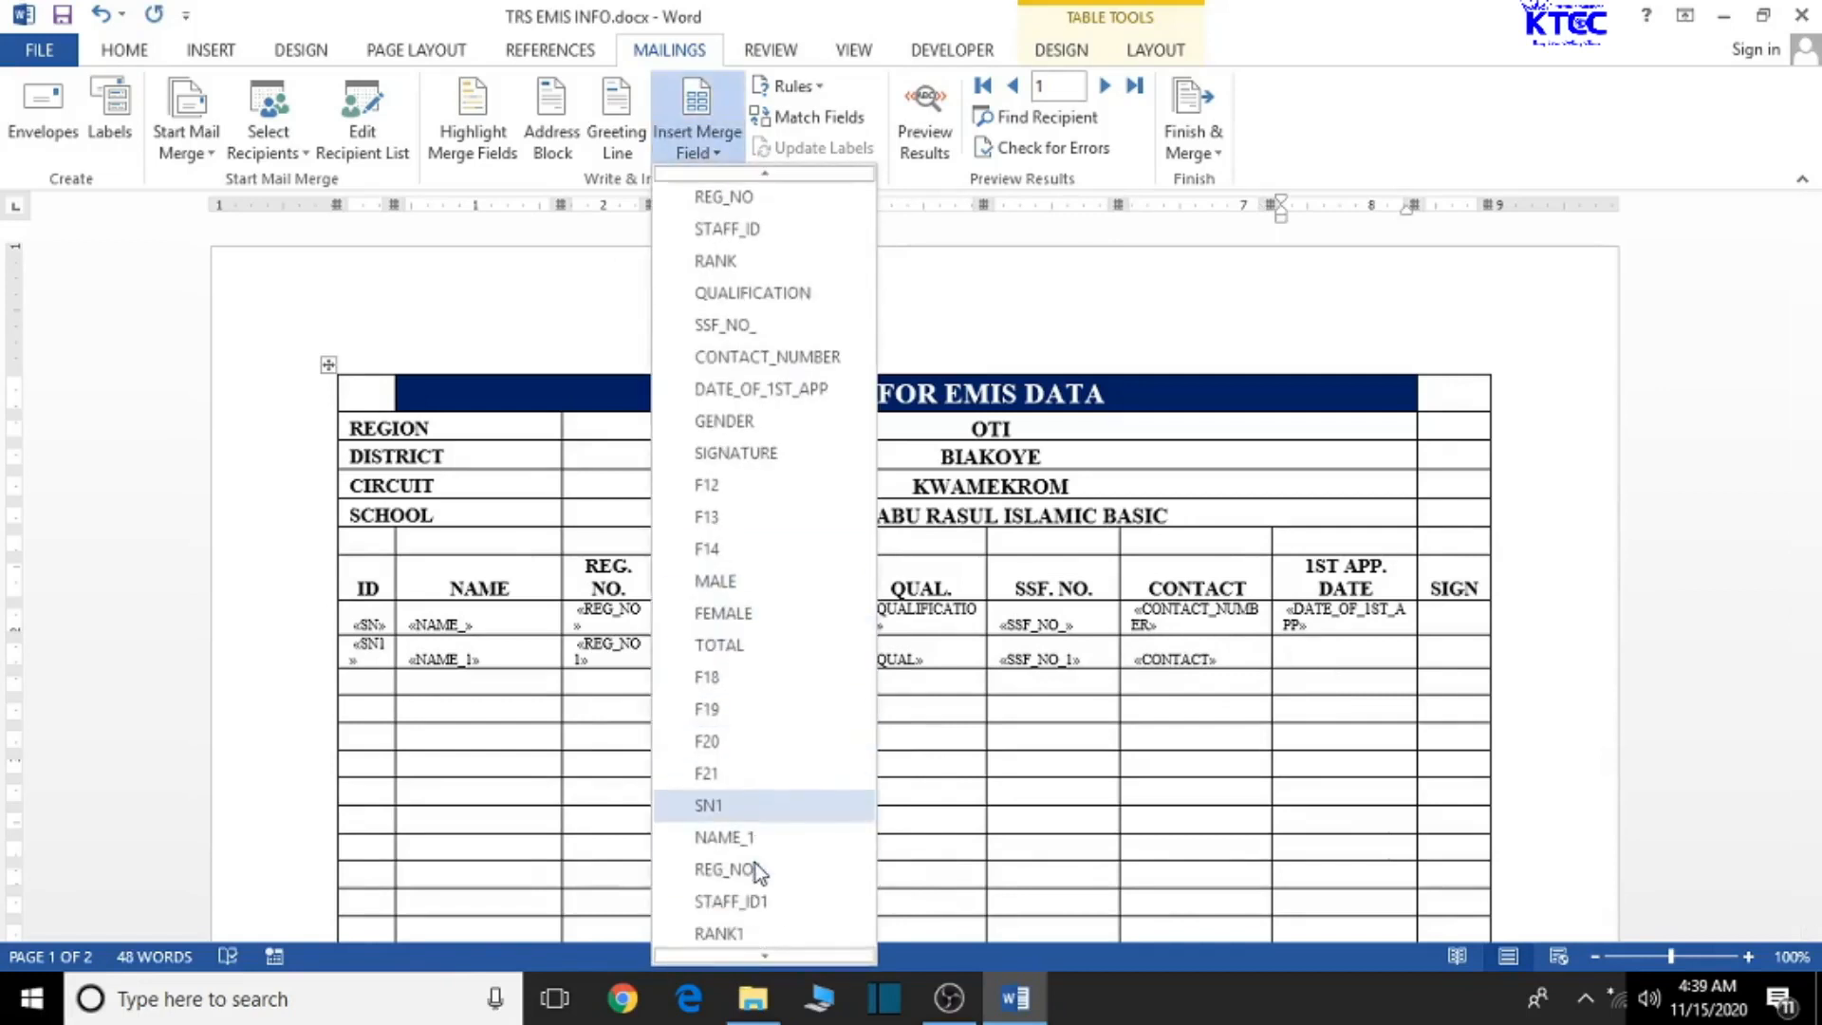
scroll(807, 887, "down", 1)
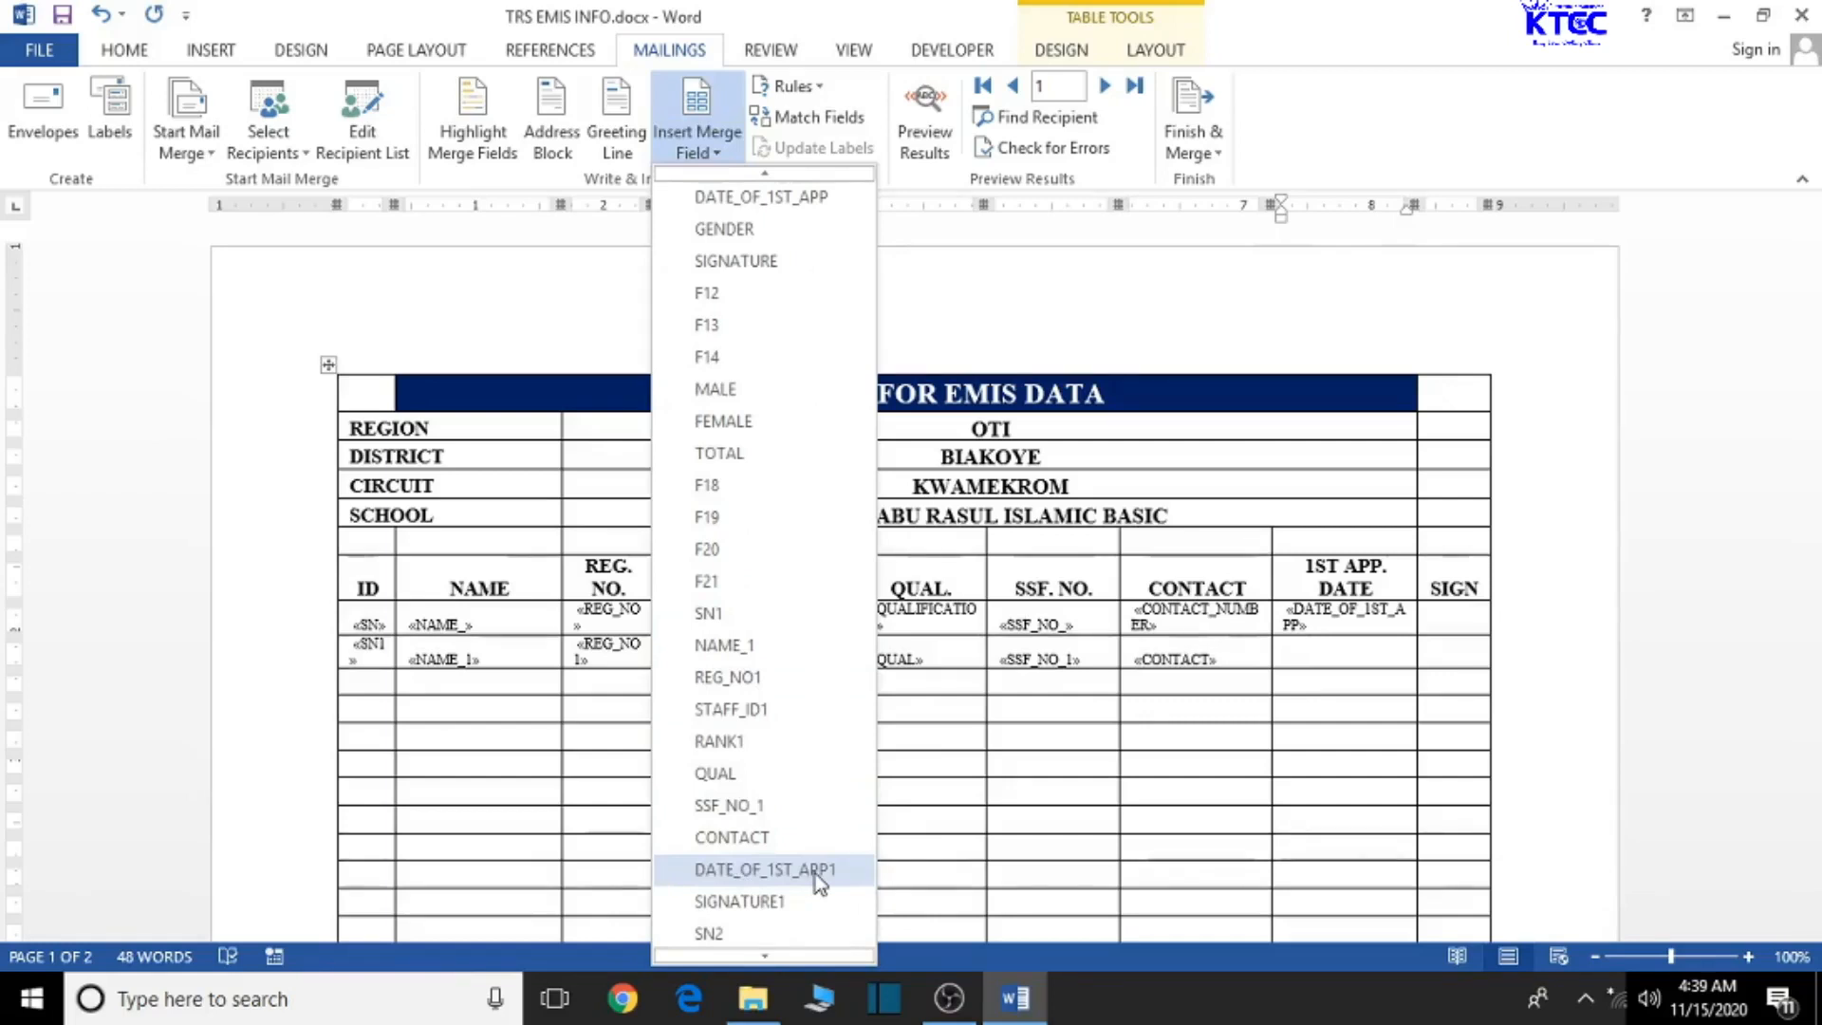
left_click(816, 873)
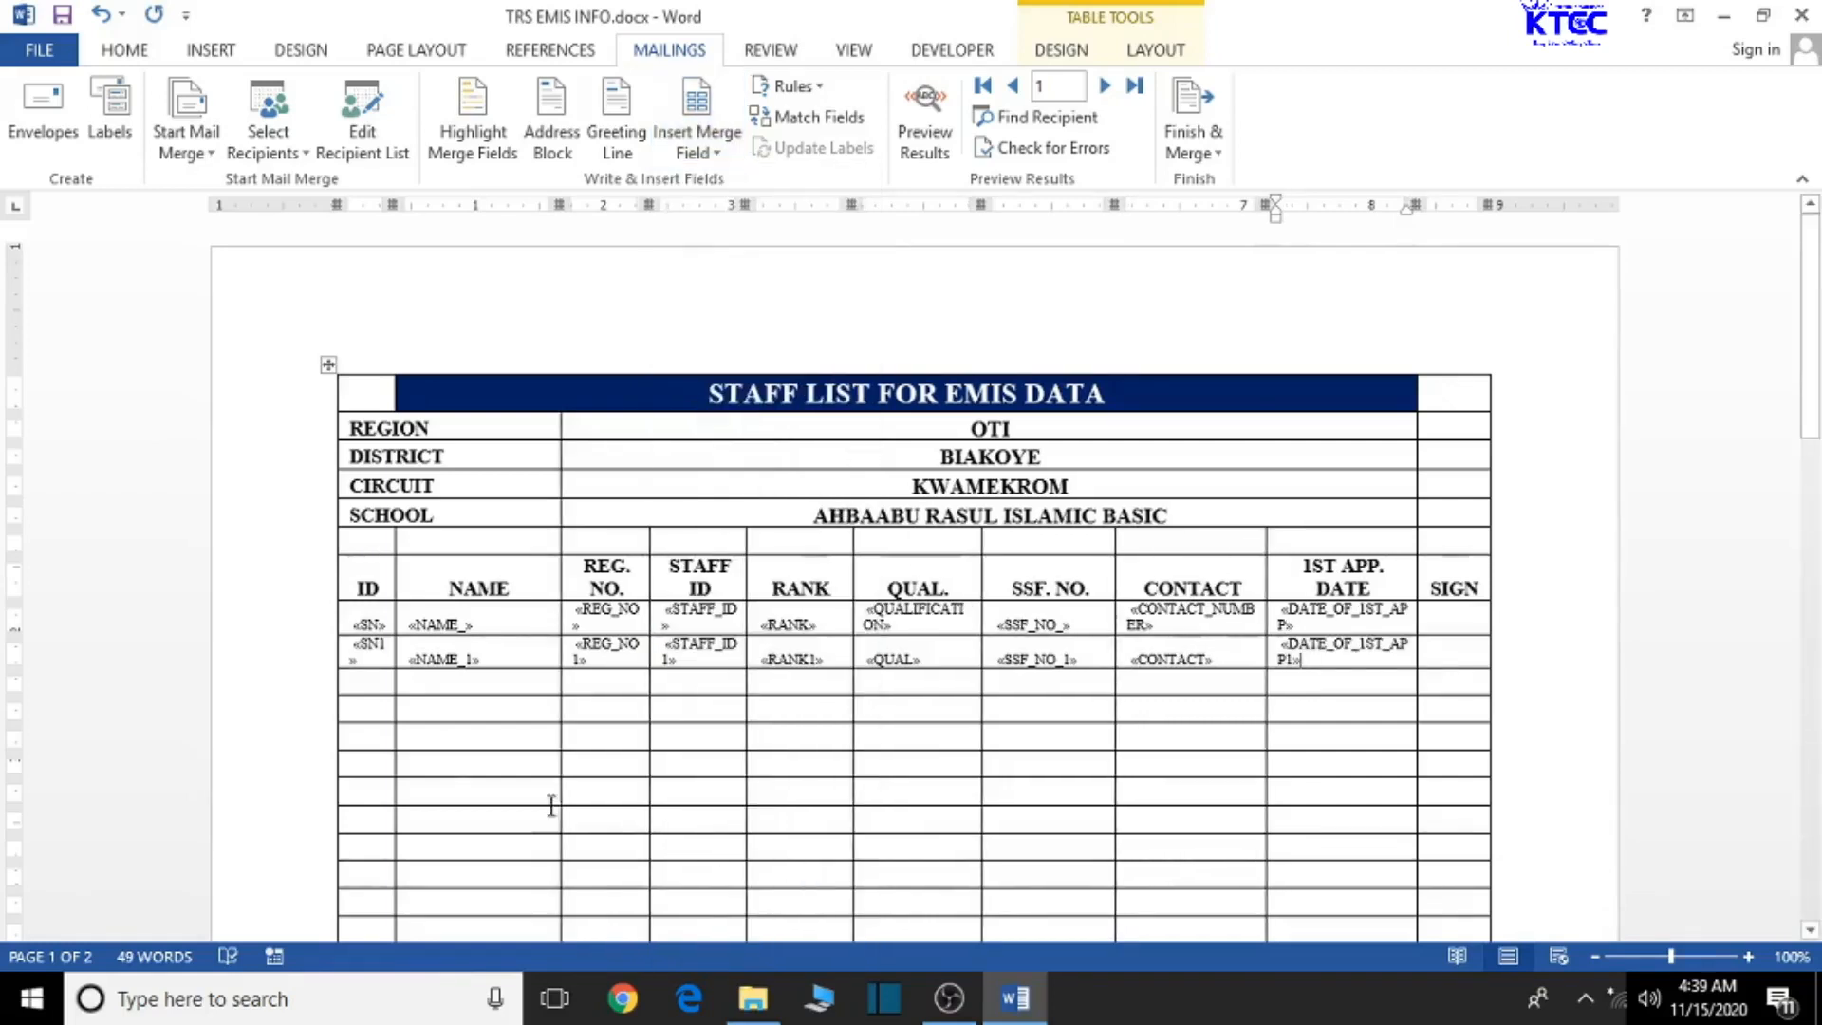
left_click(925, 126)
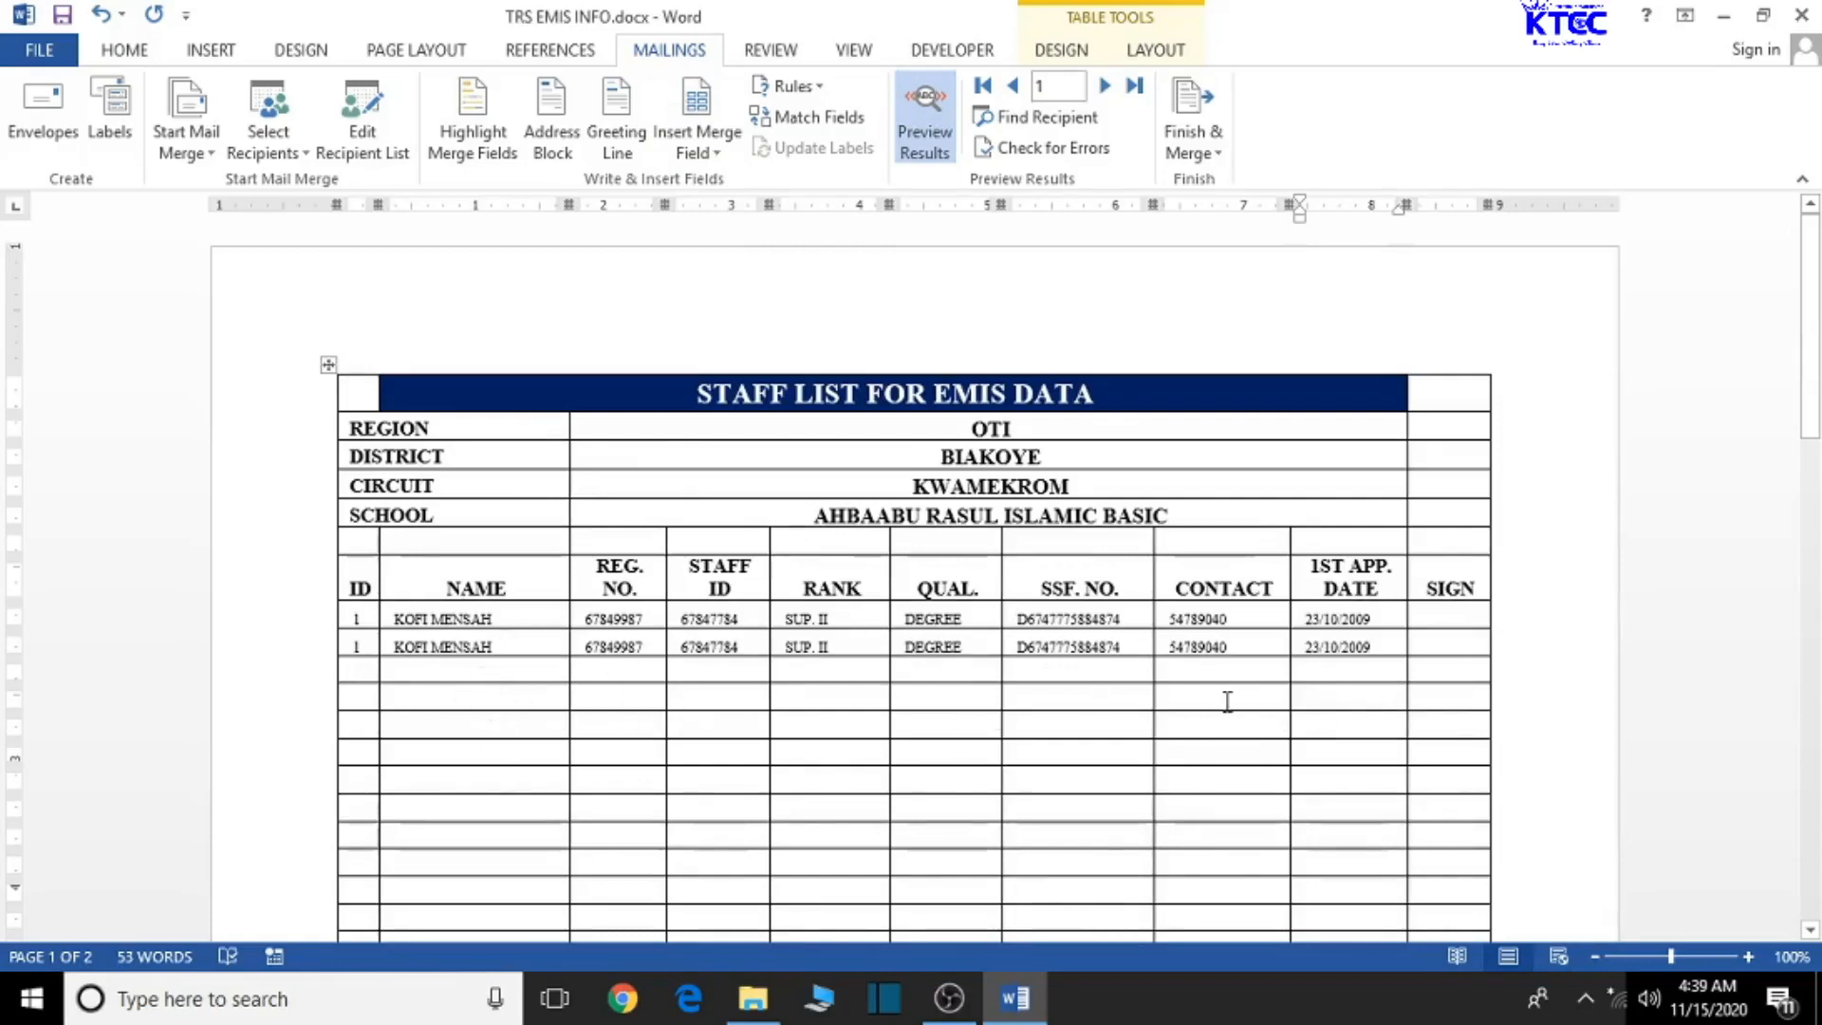
left_click(926, 140)
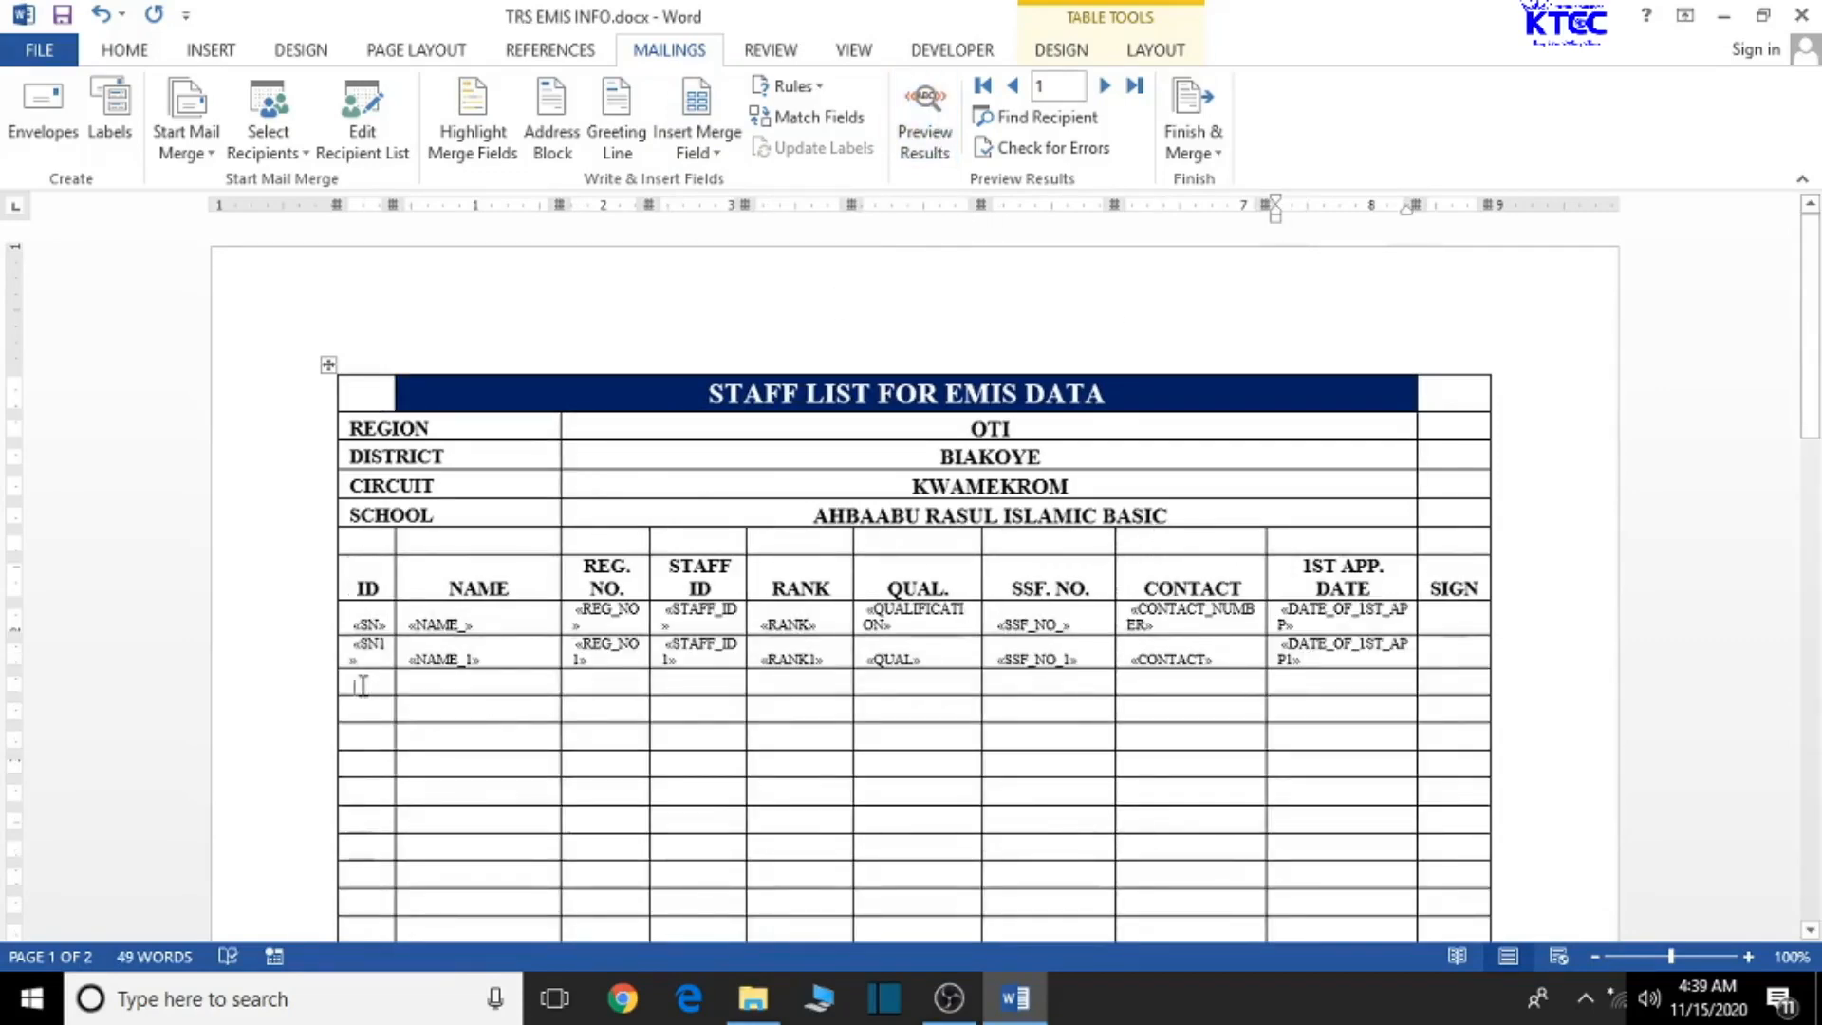
- Insert the SN2 and NAME_2 merge fields into the third row's ID and NAME cells
left_click(361, 685)
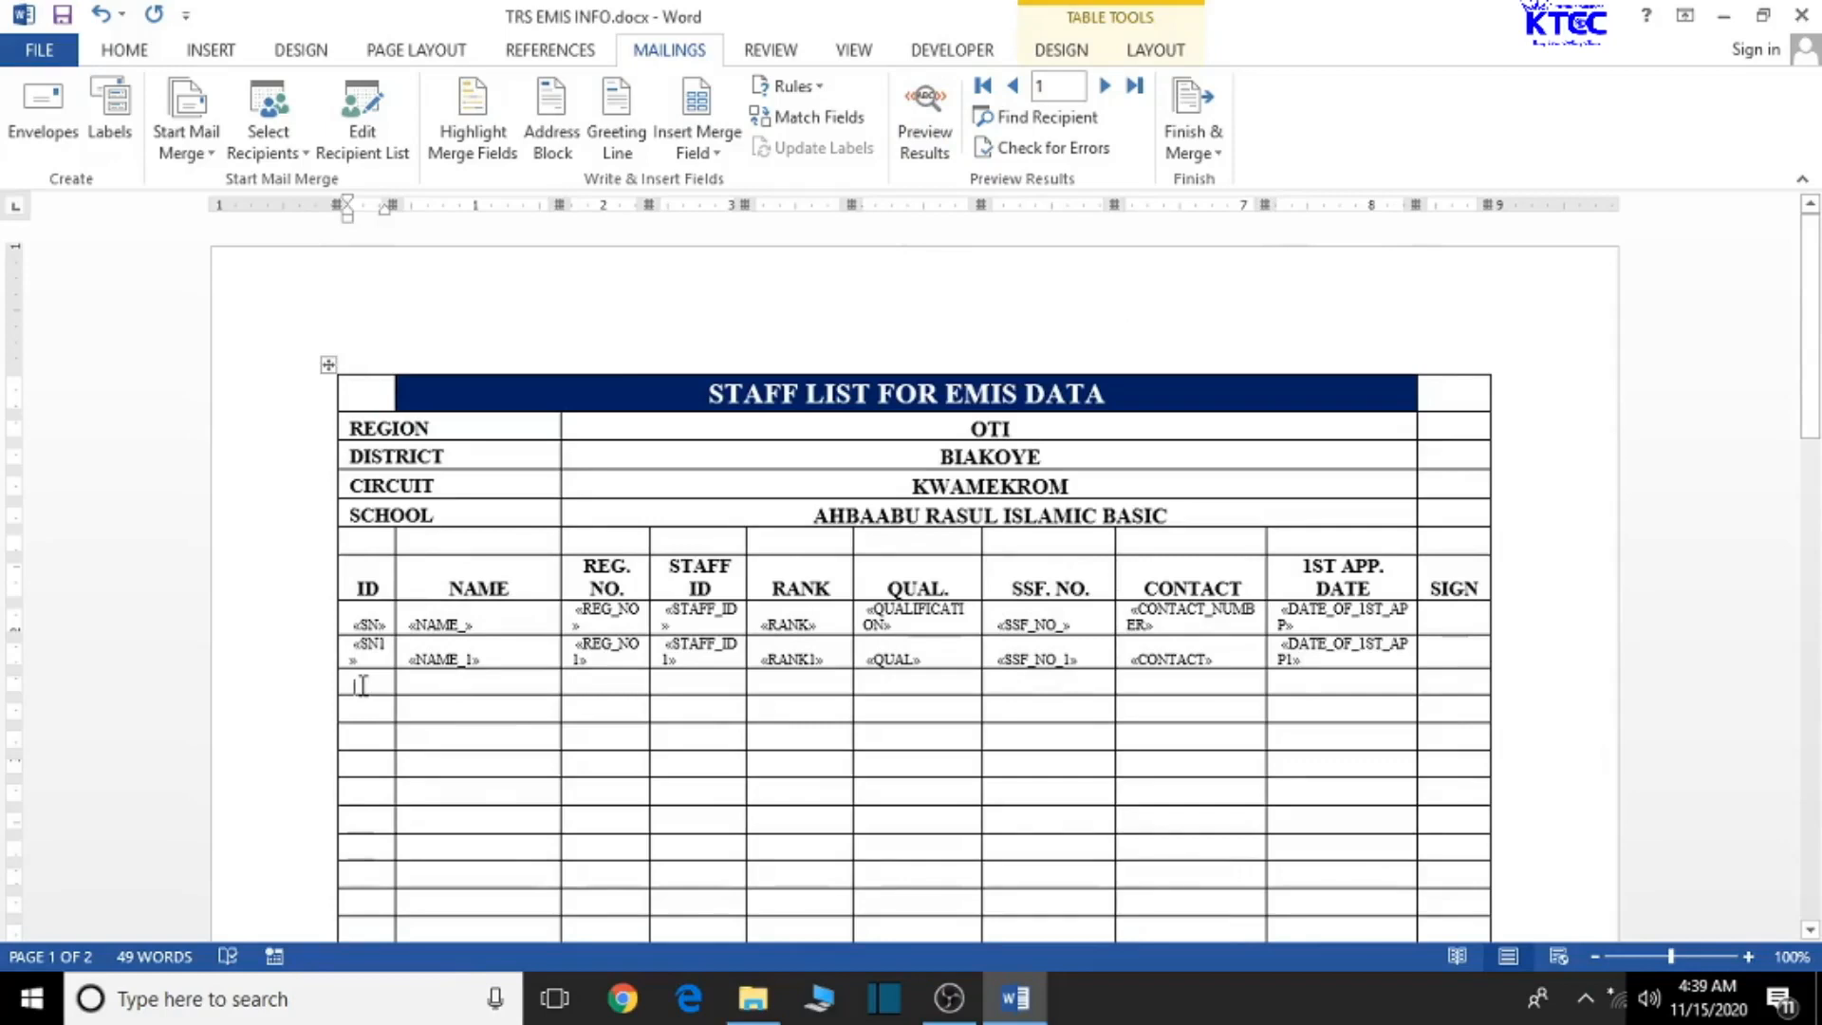
left_click(703, 152)
scroll(781, 691, "down", 2)
scroll(782, 691, "down", 3)
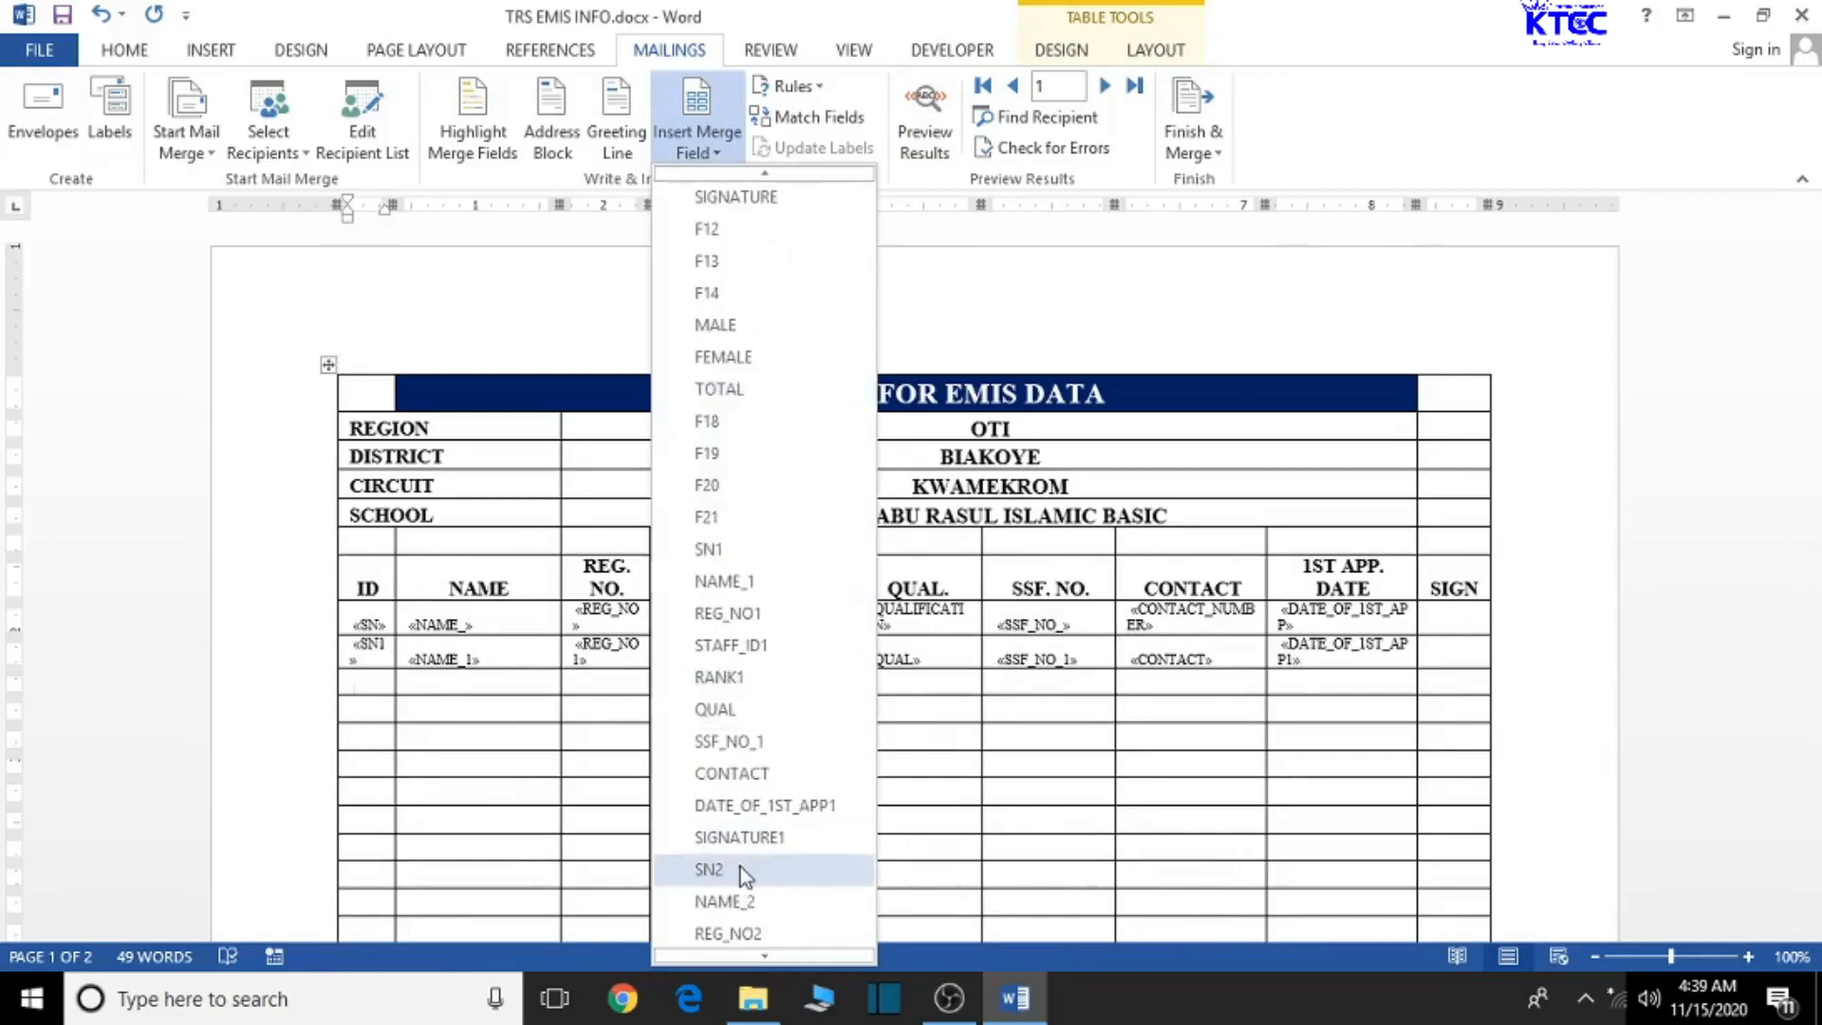
left_click(740, 867)
left_click(474, 680)
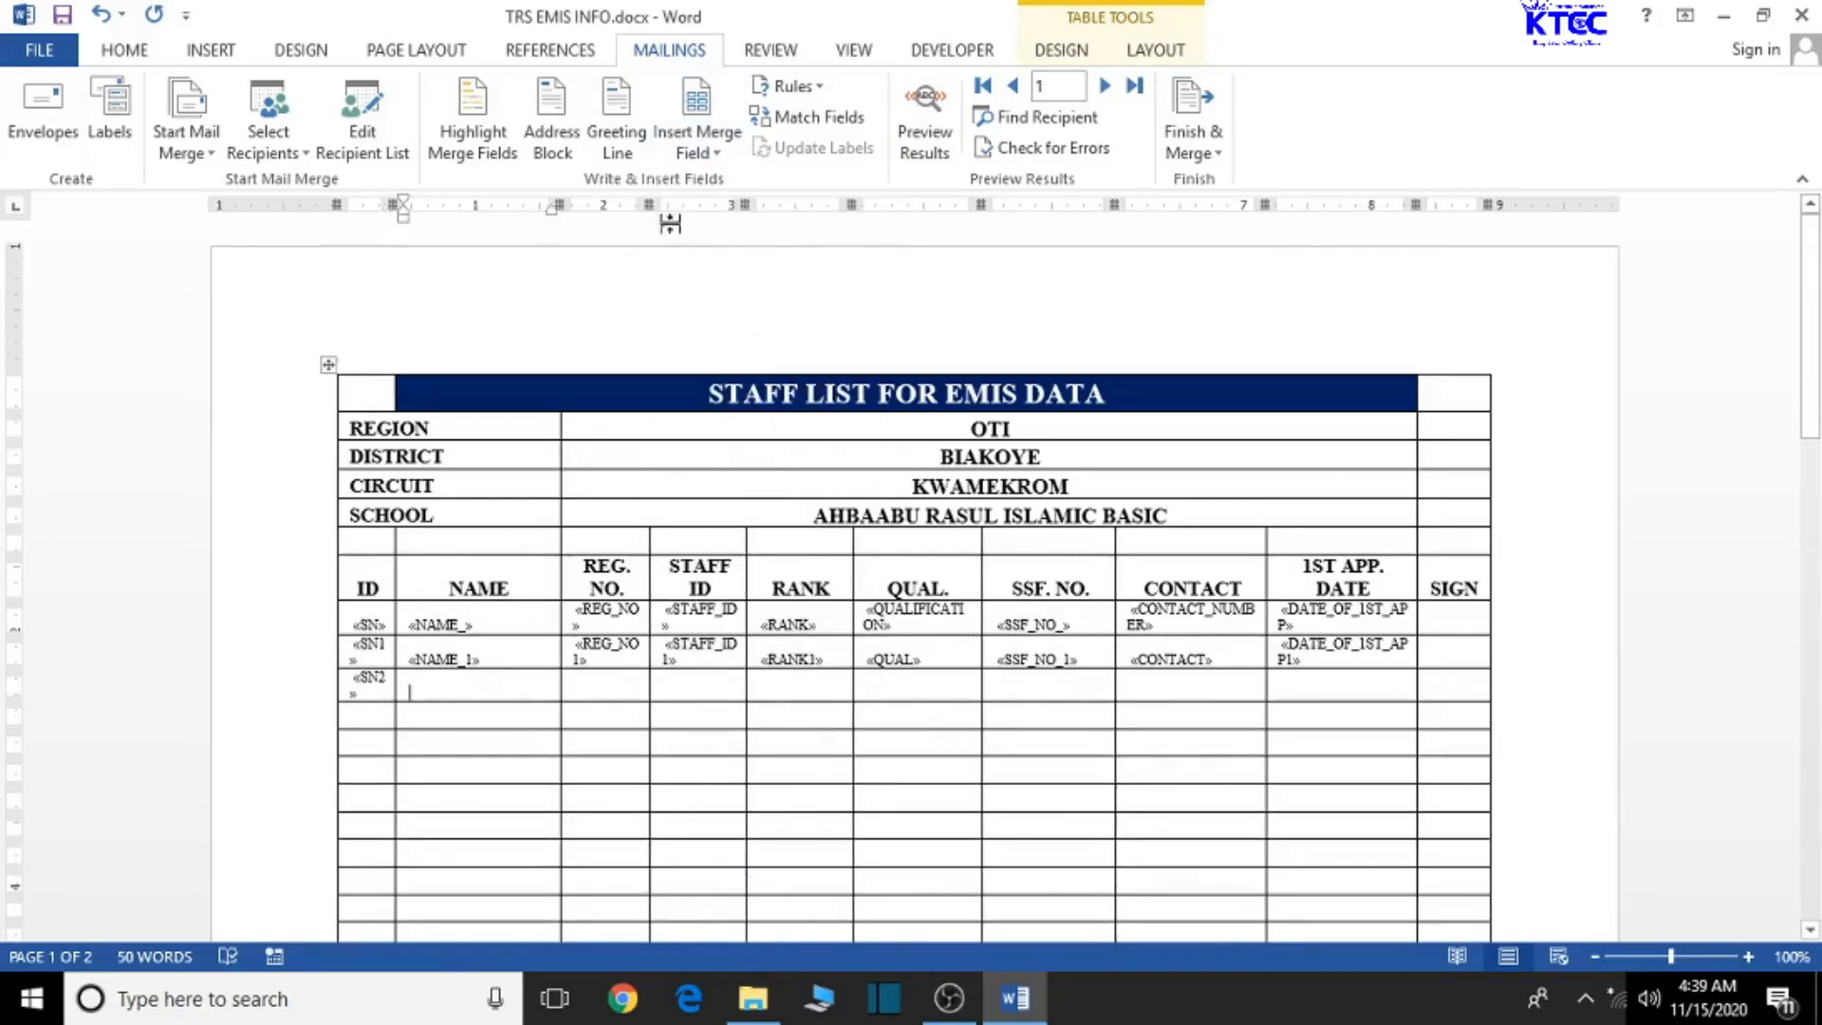
left_click(702, 152)
scroll(780, 816, "down", 3)
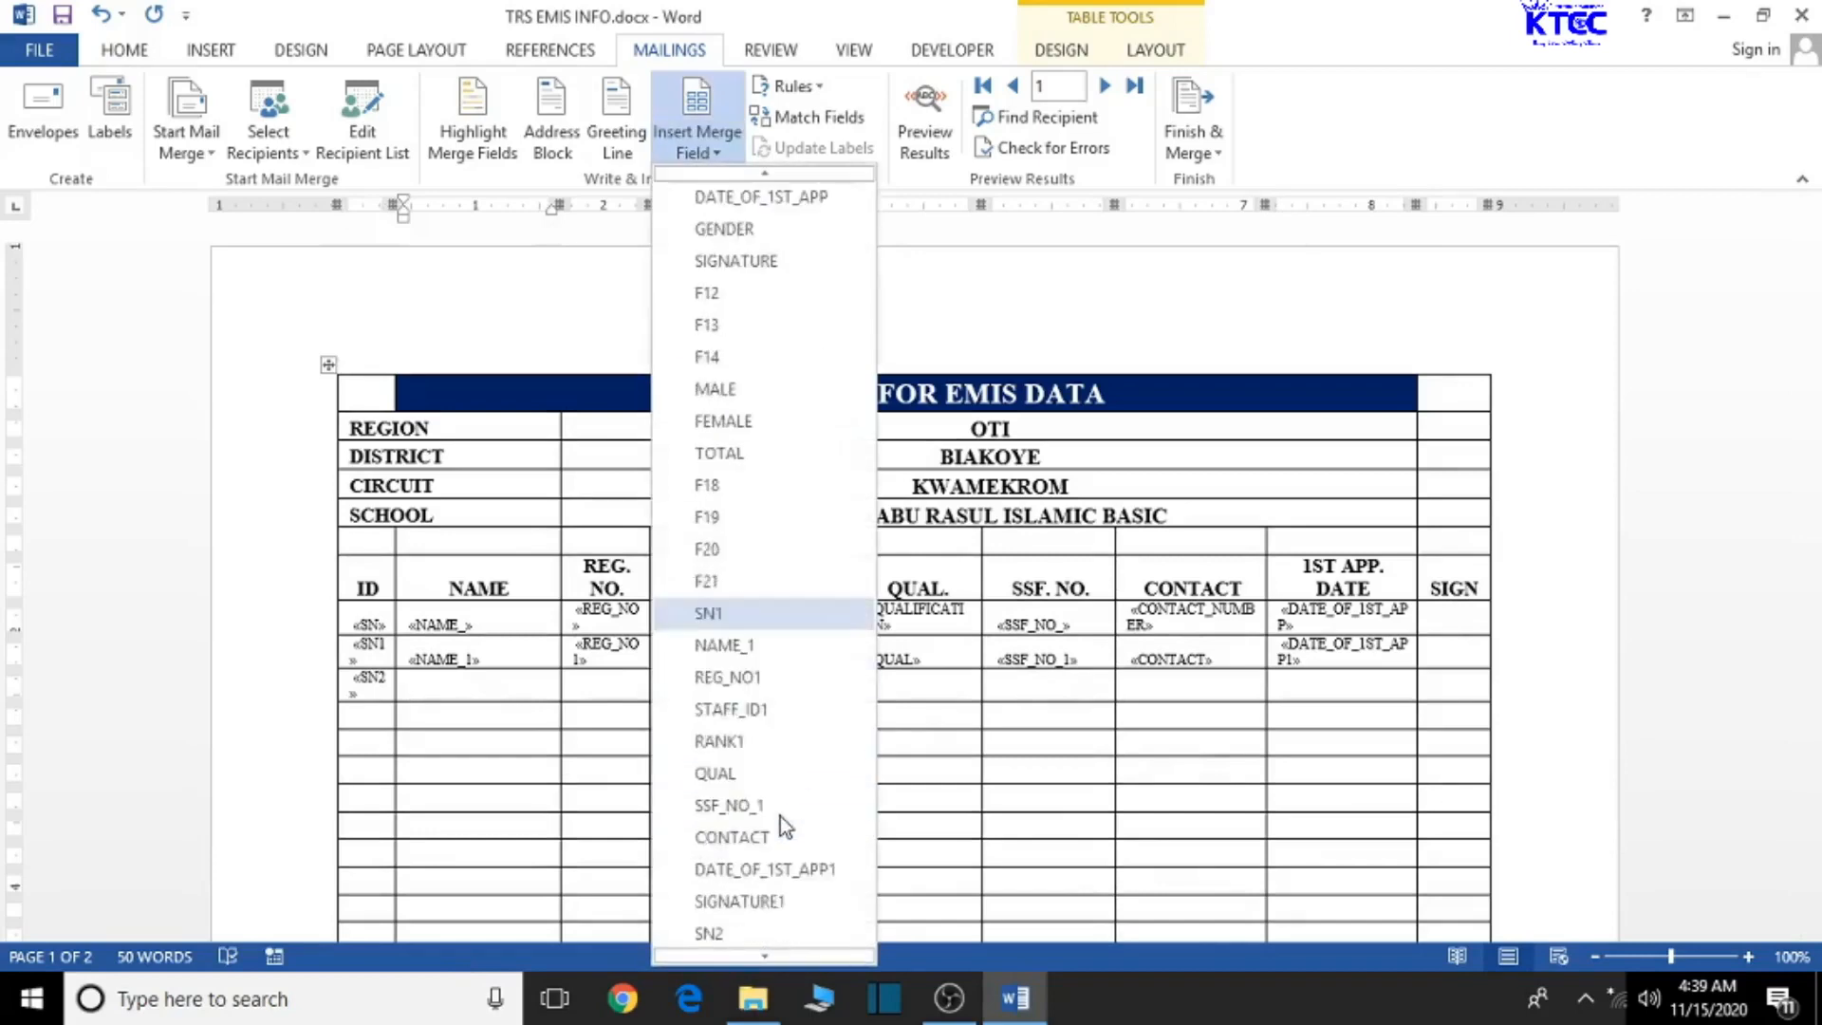
scroll(780, 816, "down", 1)
left_click(736, 836)
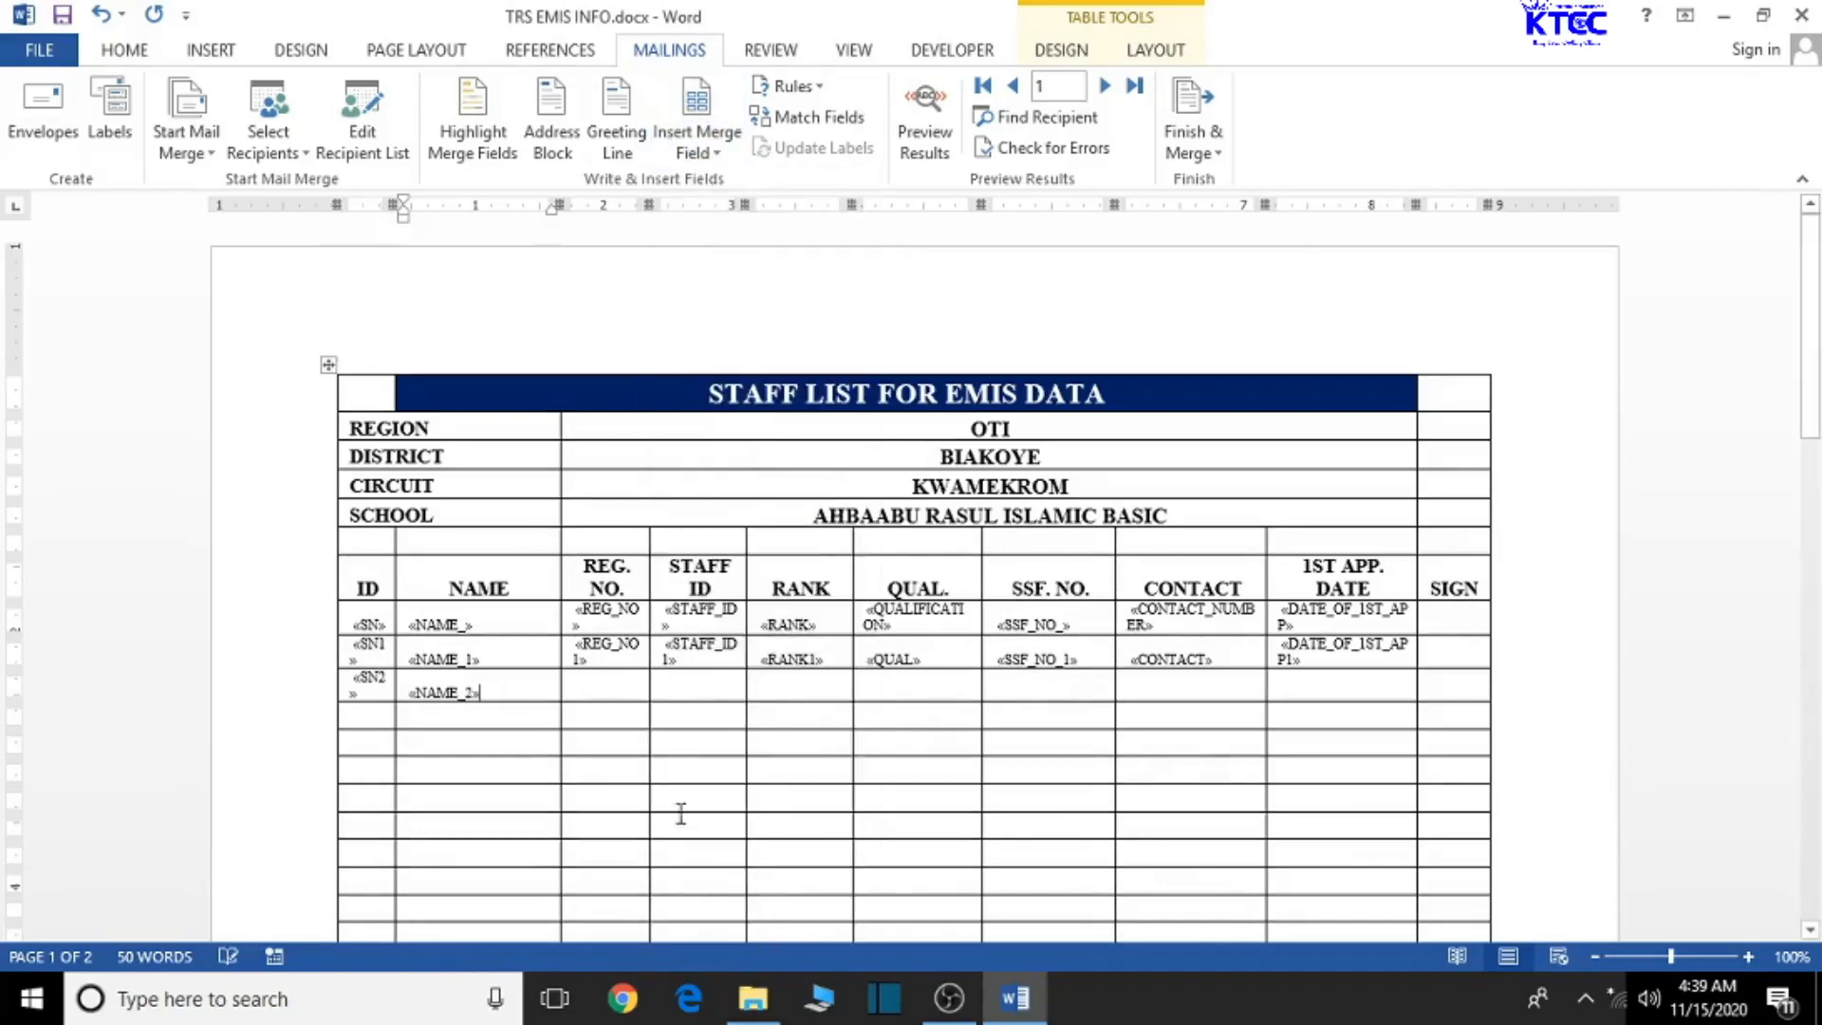
- Insert REG_NO2 and STAFF_ID2 into the row's REG. NO. and STAFF ID cells
left_click(595, 680)
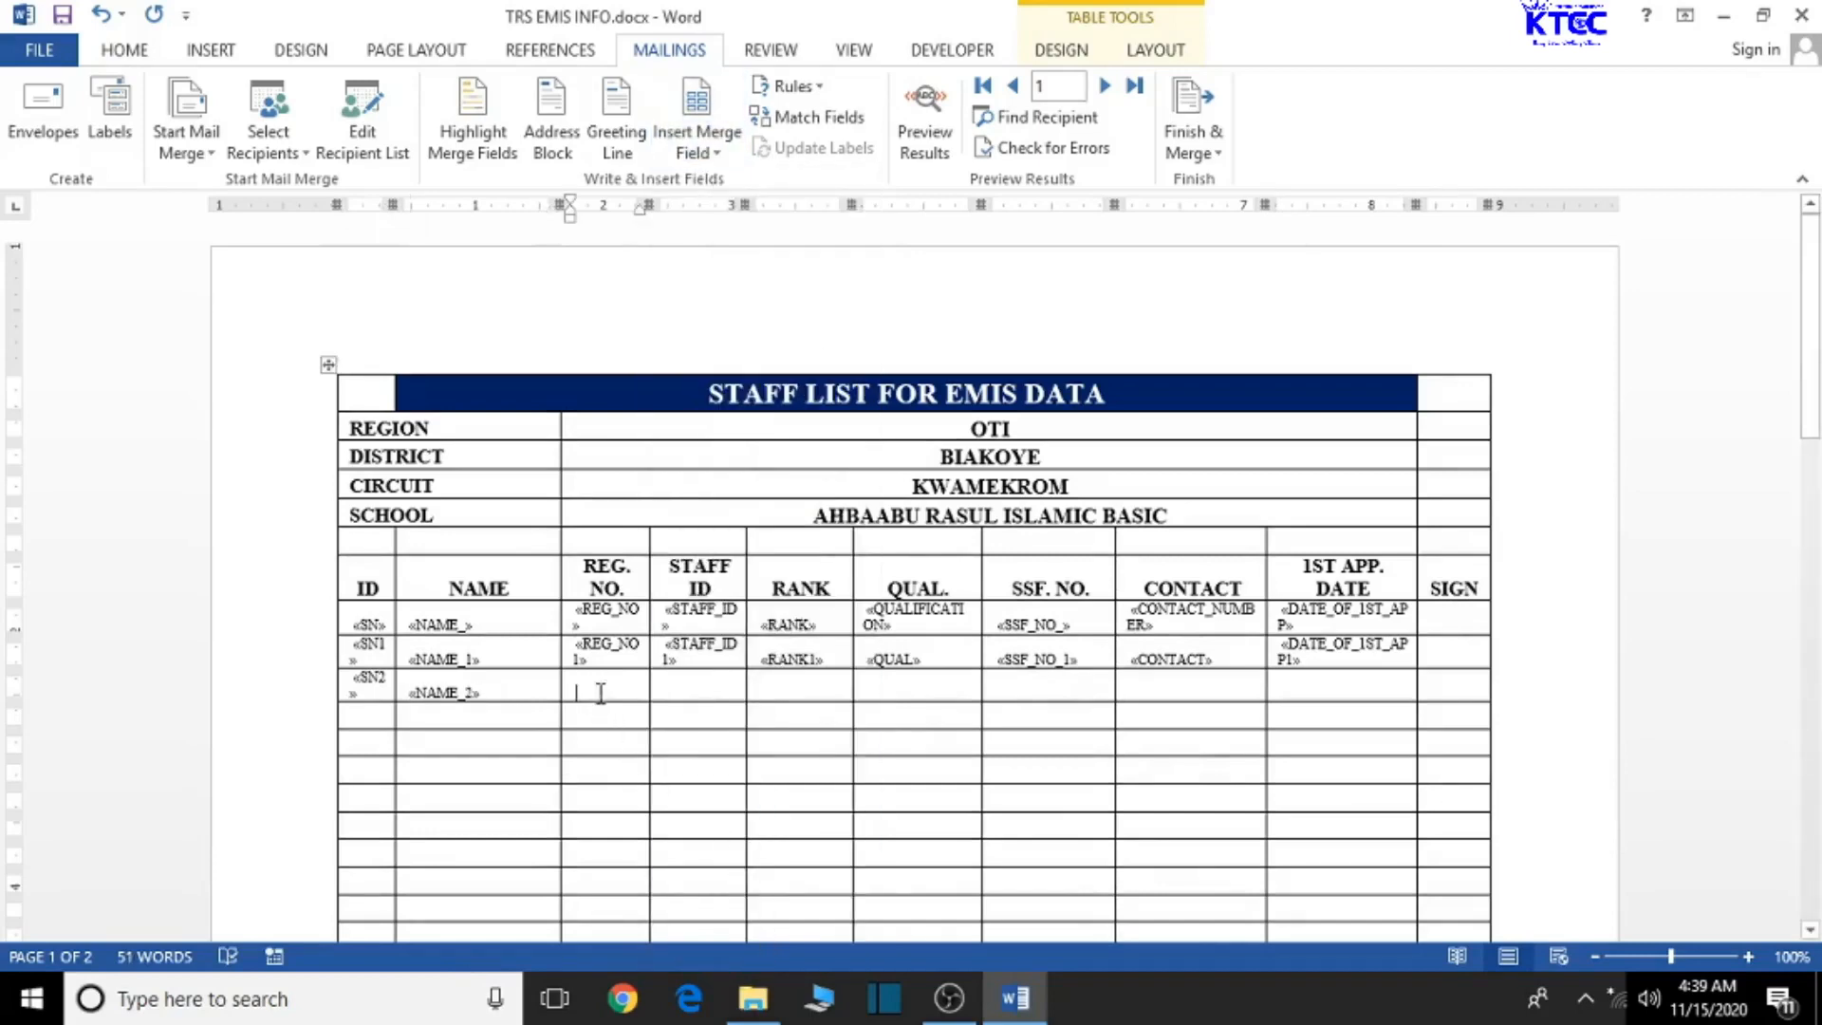
left_click(702, 152)
scroll(813, 749, "down", 3)
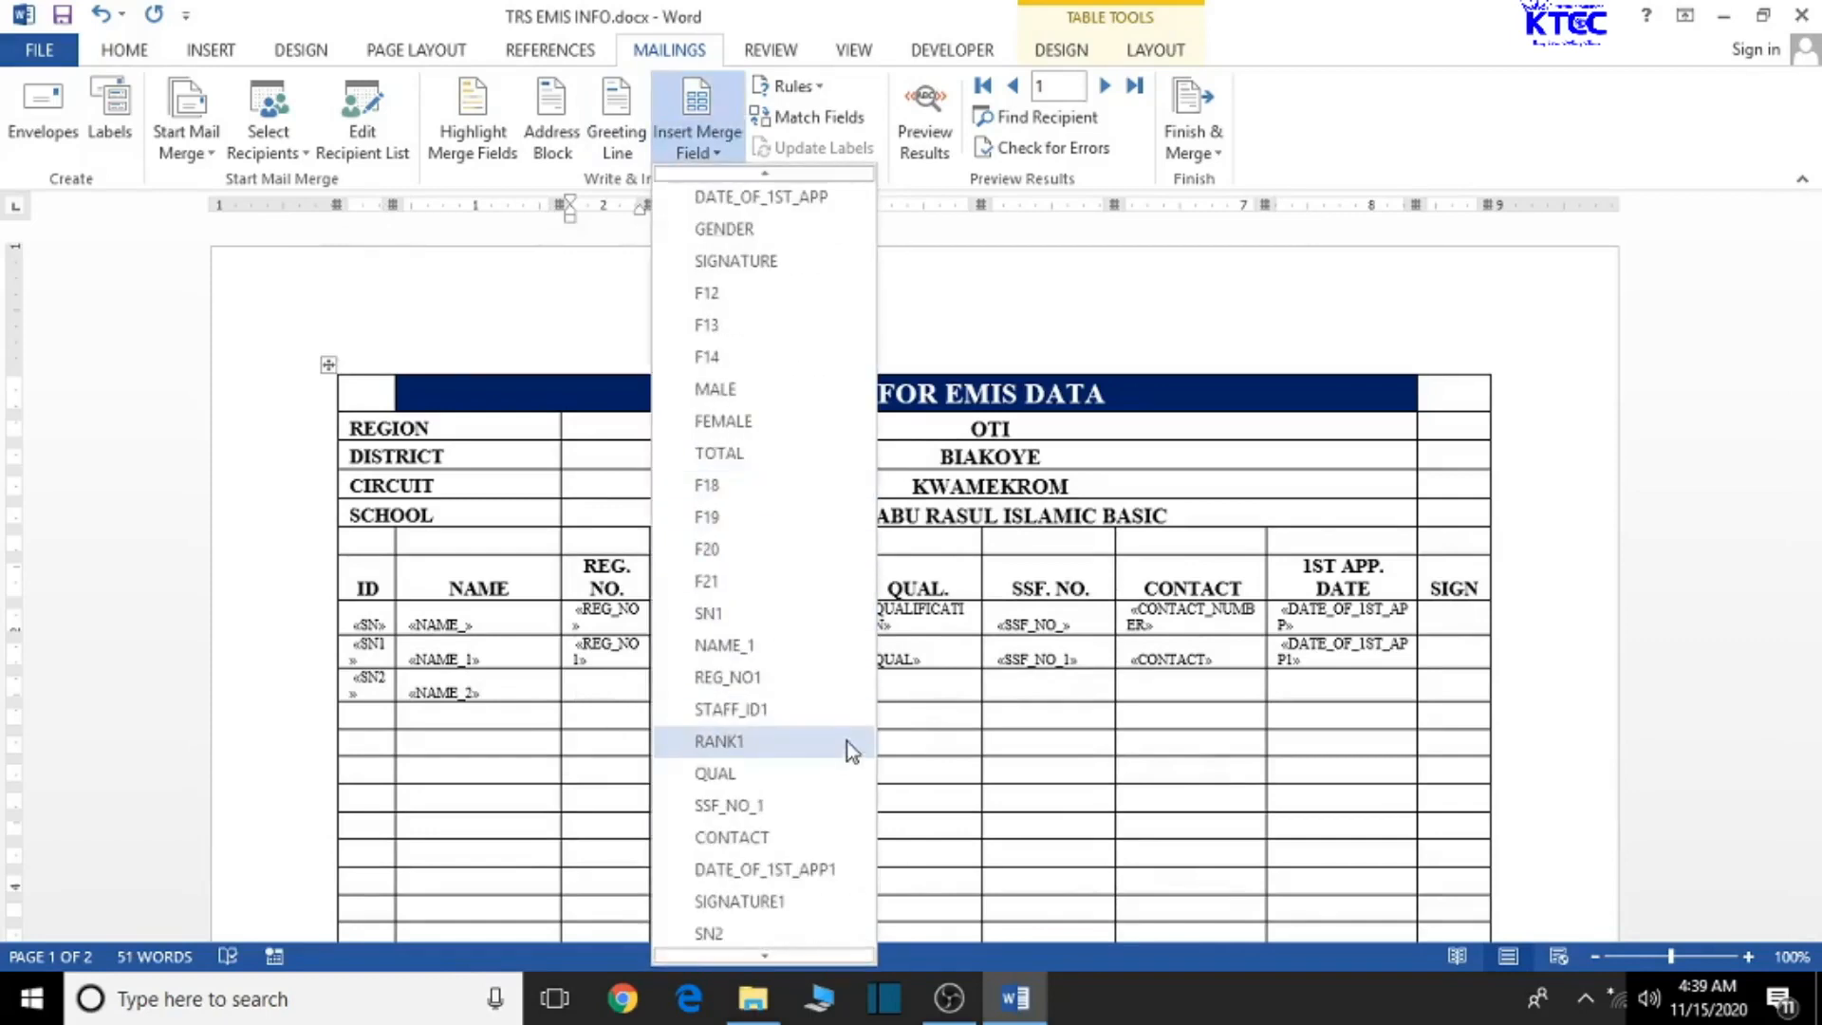
scroll(825, 740, "down", 2)
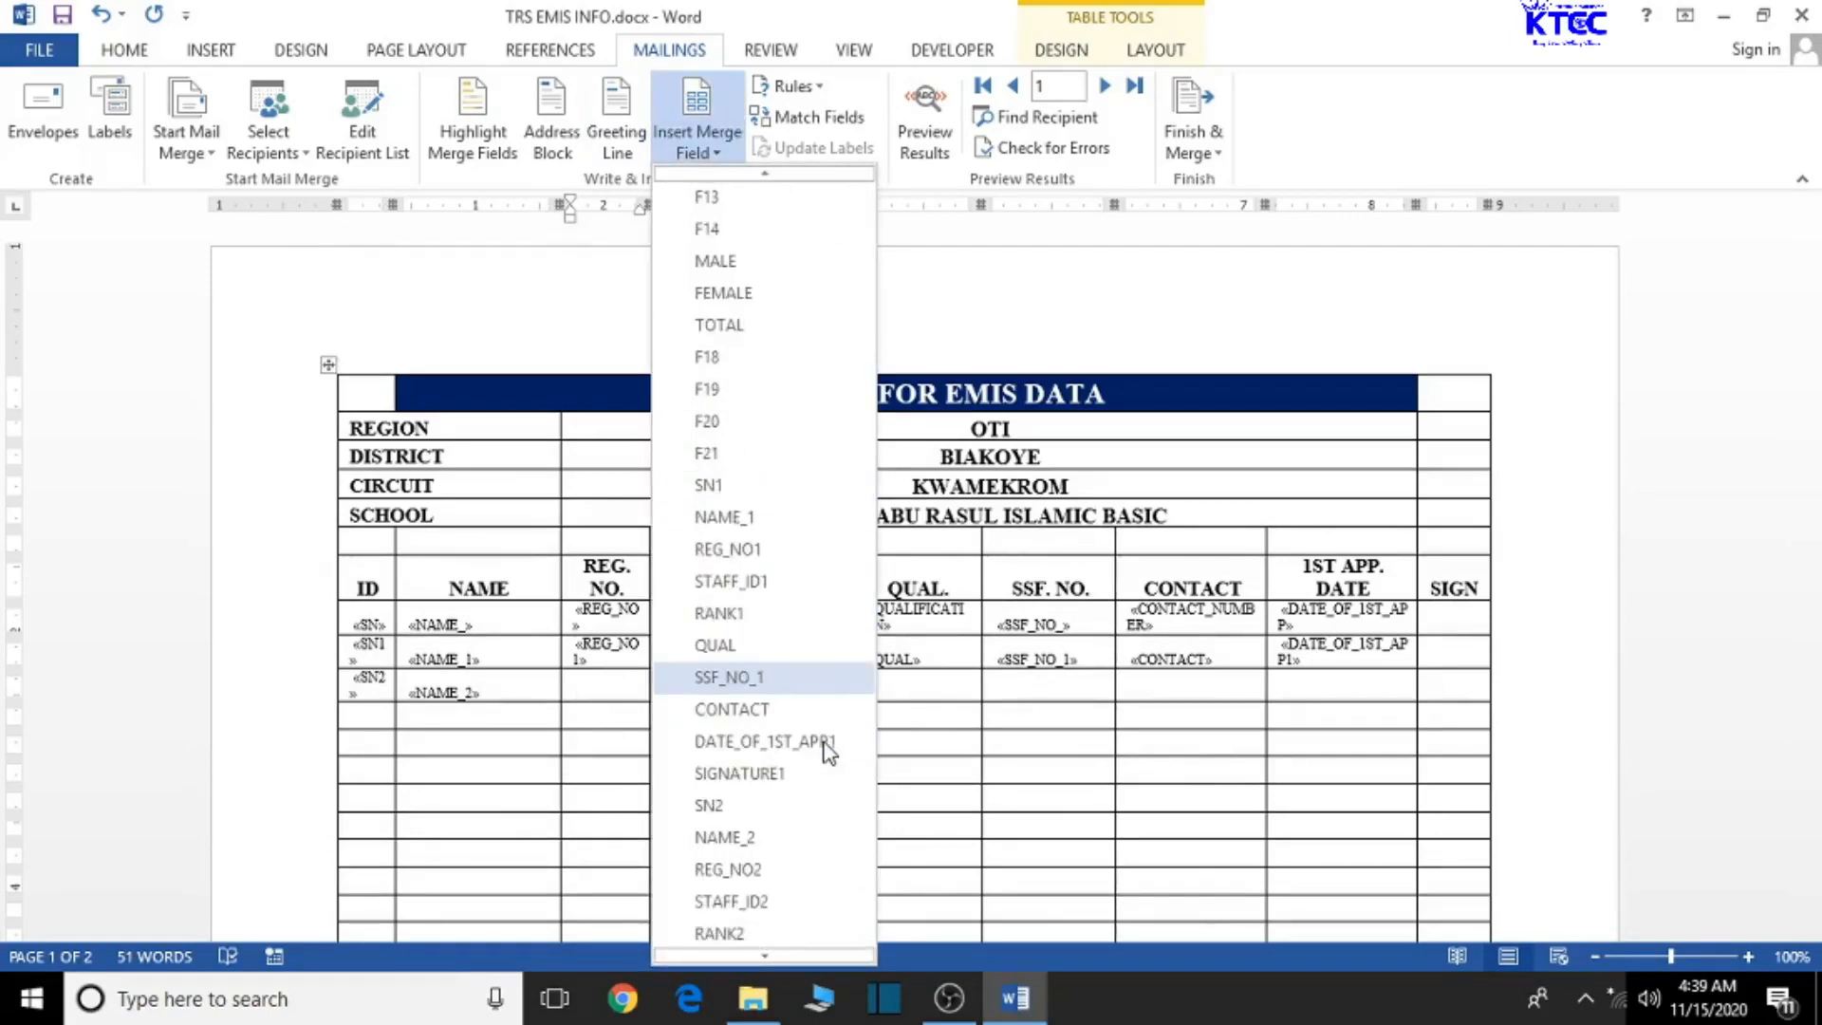
left_click(772, 873)
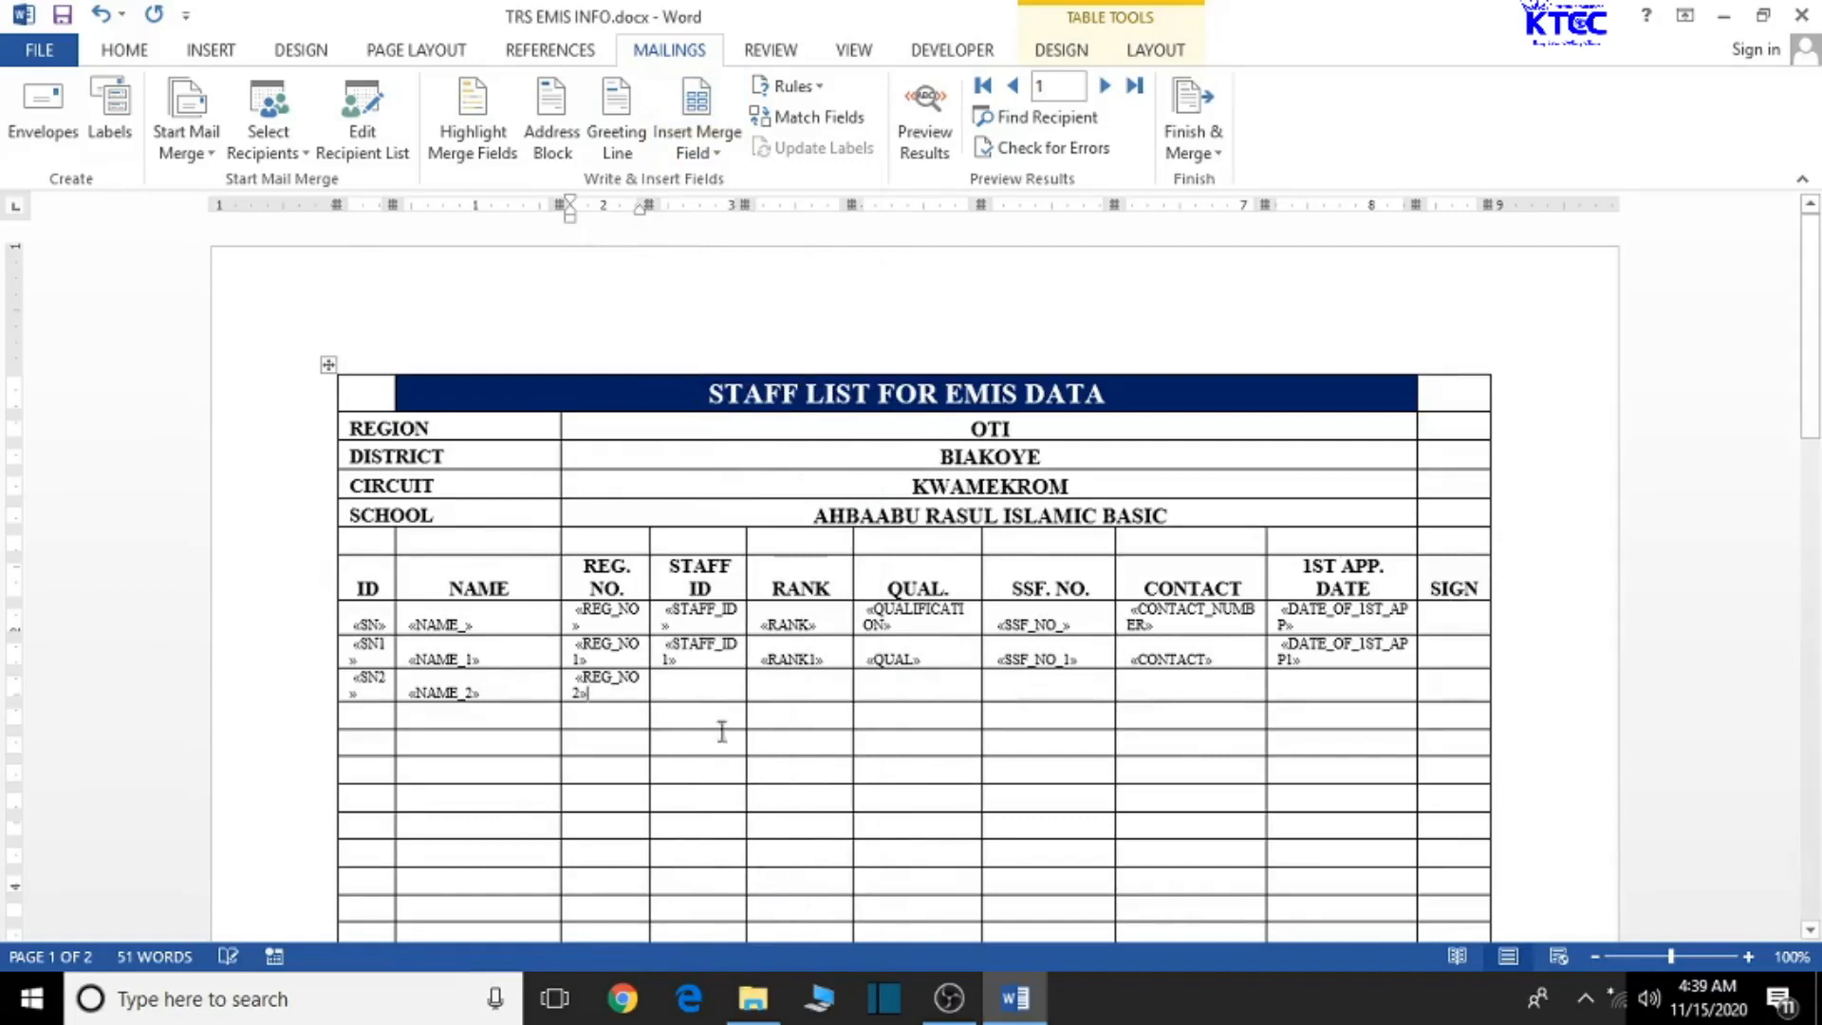
left_click(700, 694)
left_click(700, 152)
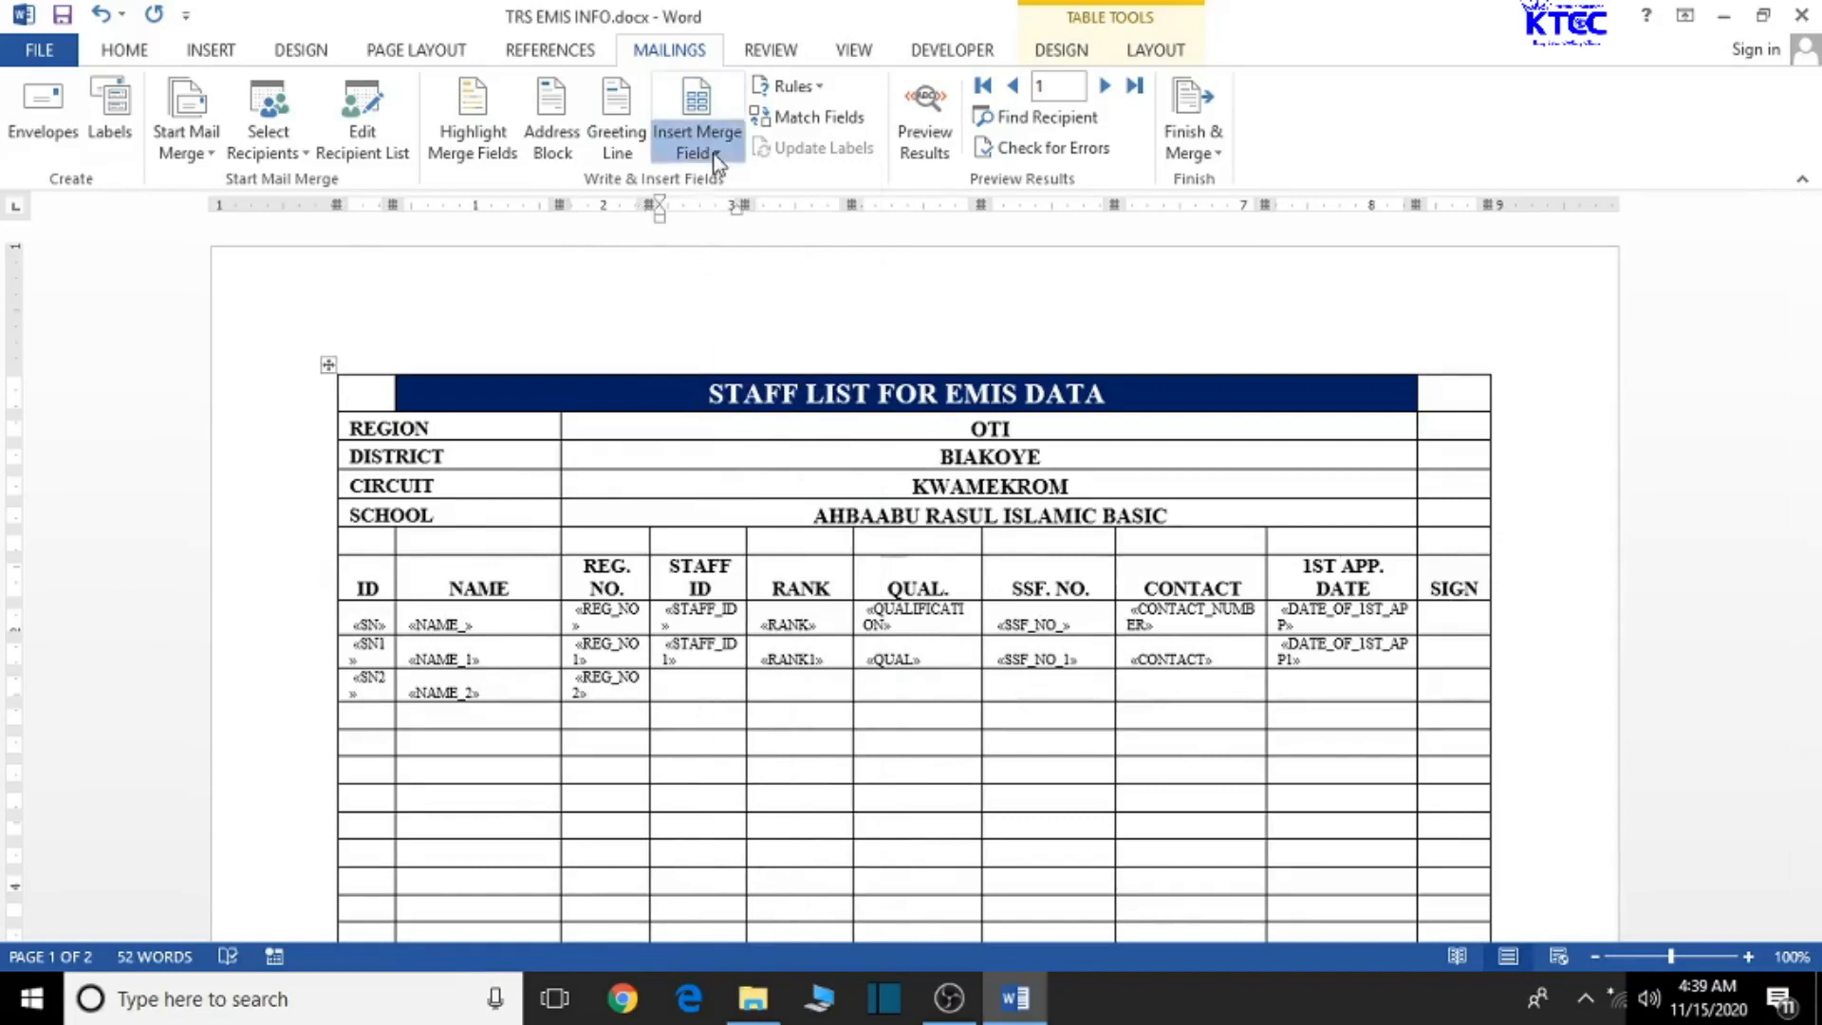
scroll(801, 774, "down", 5)
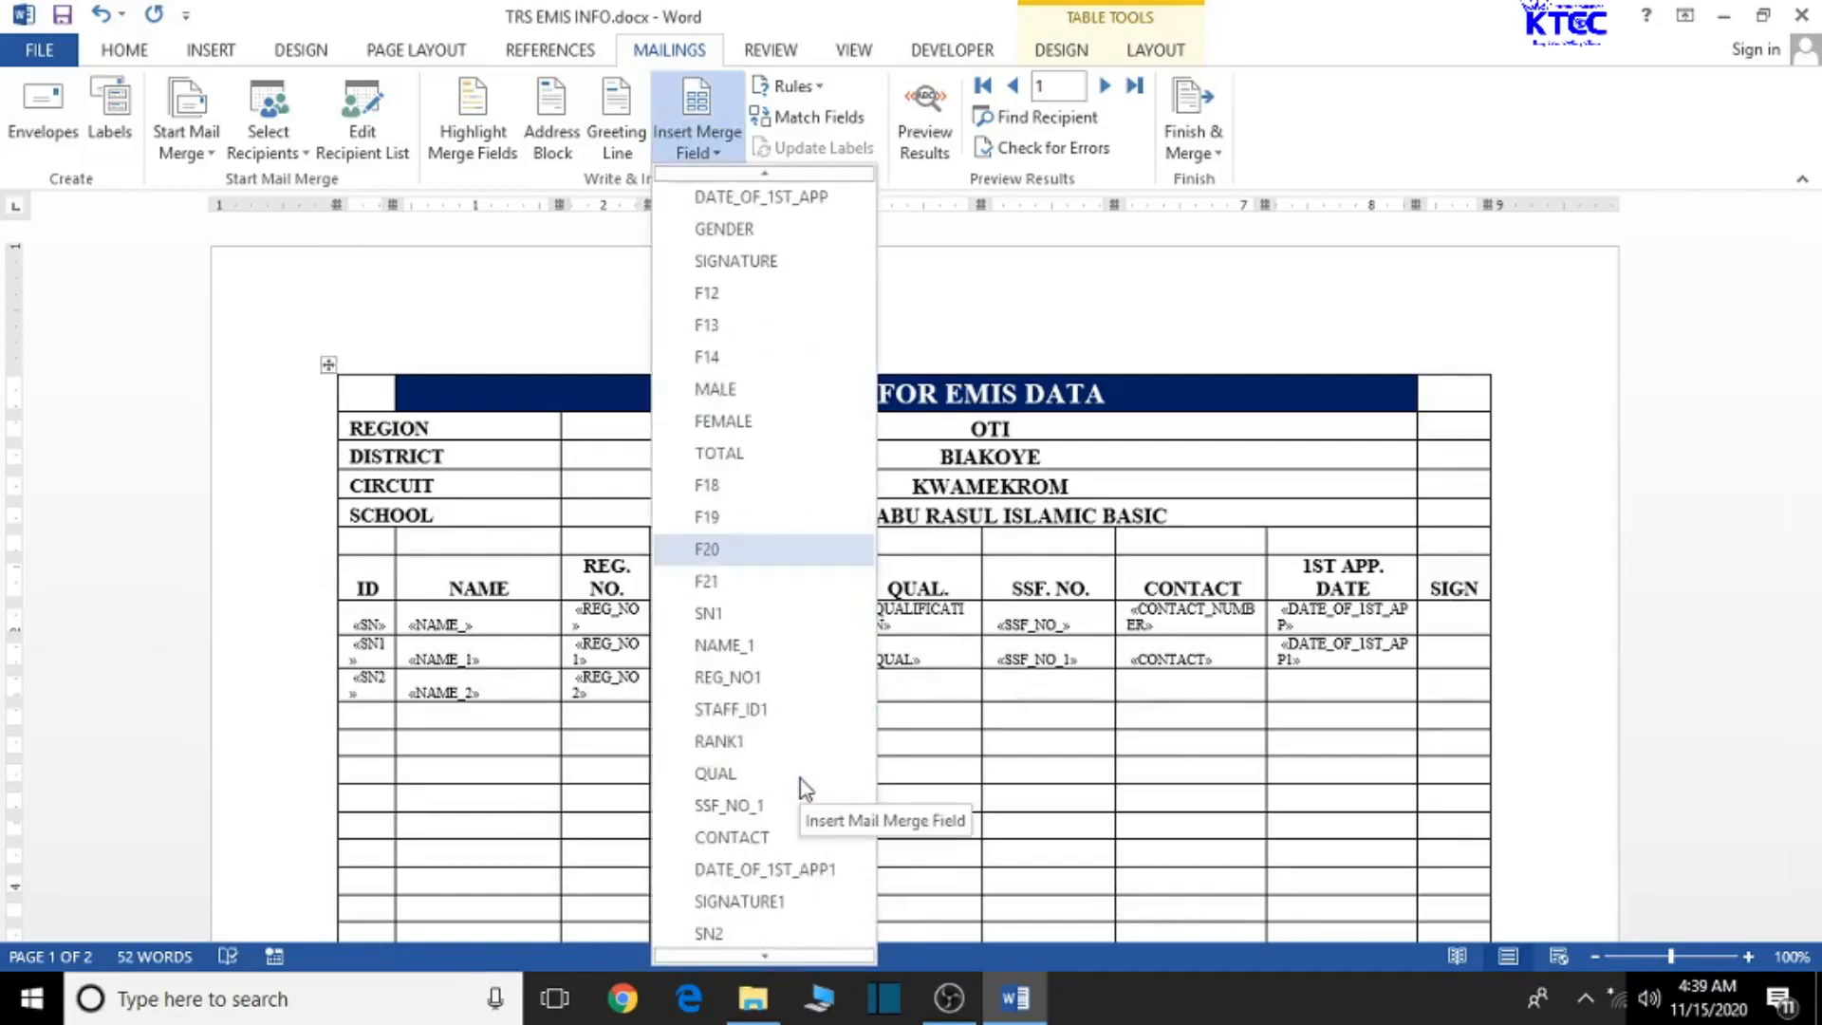
scroll(800, 778, "down", 1)
left_click(780, 899)
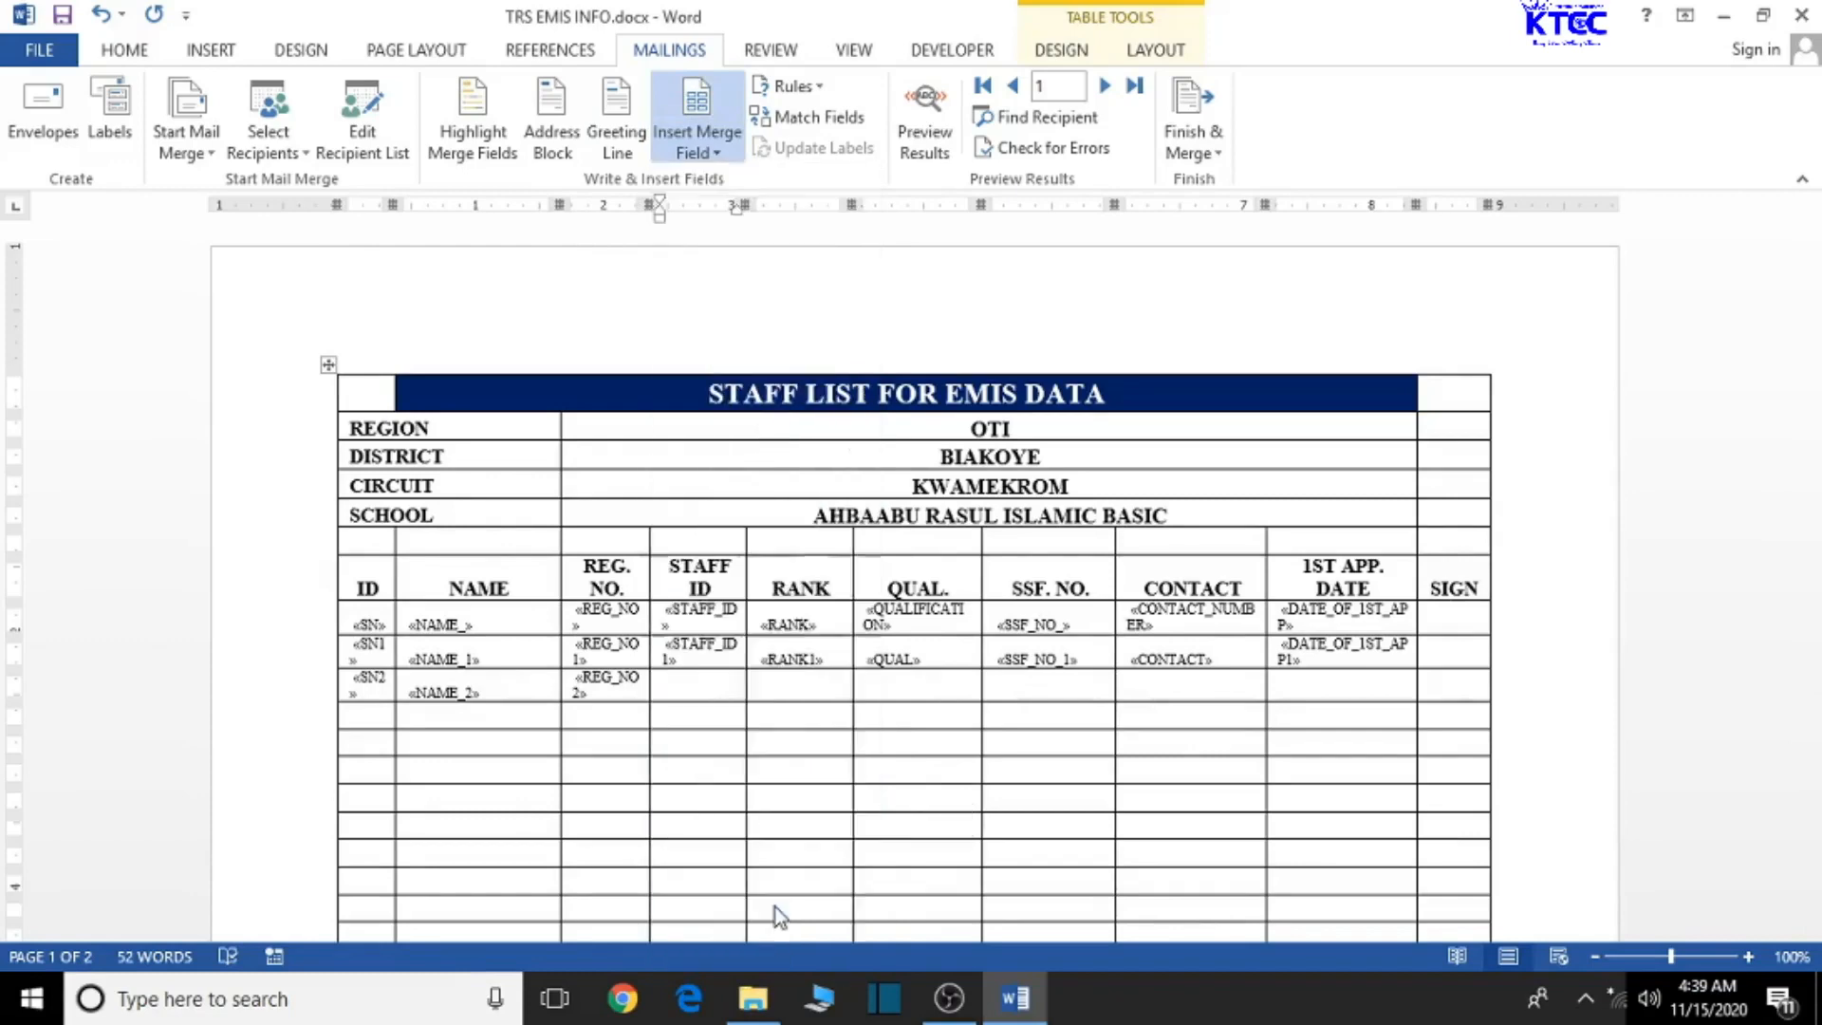
- Insert RANK2 and QUAL1 into the row's RANK and QUAL. cells
left_click(803, 684)
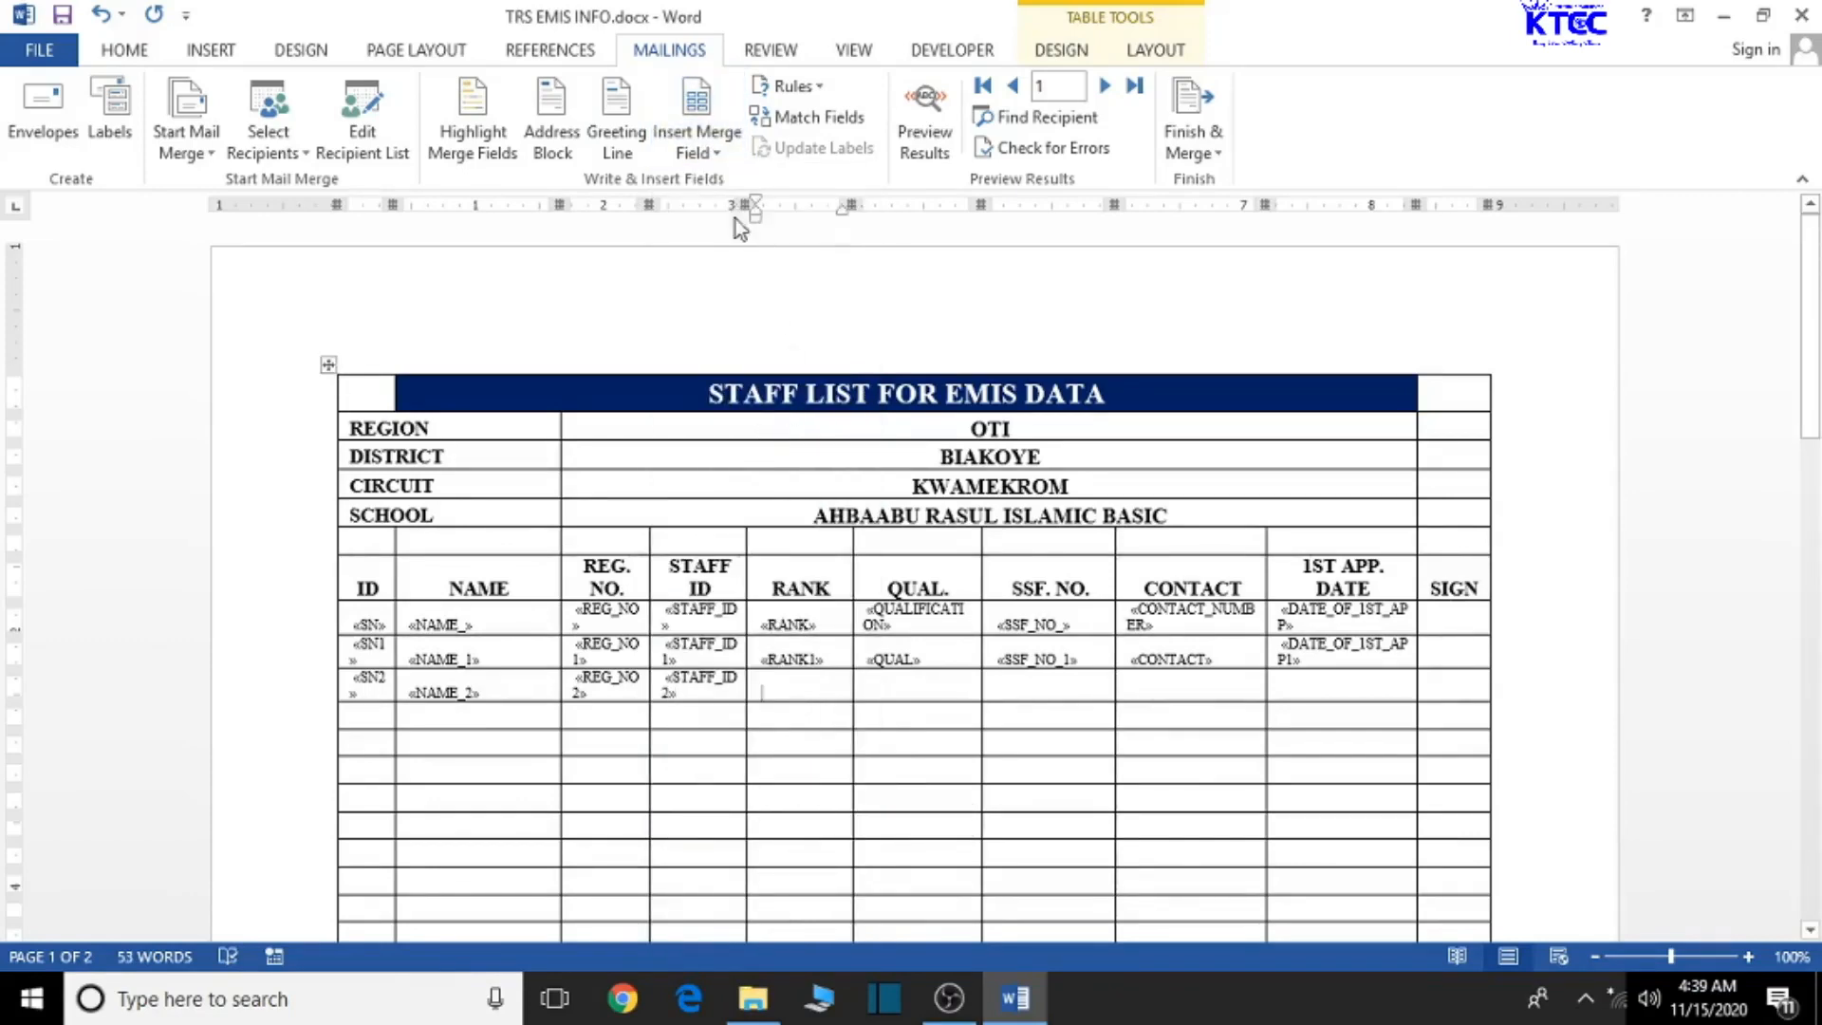
left_click(703, 150)
scroll(748, 641, "down", 3)
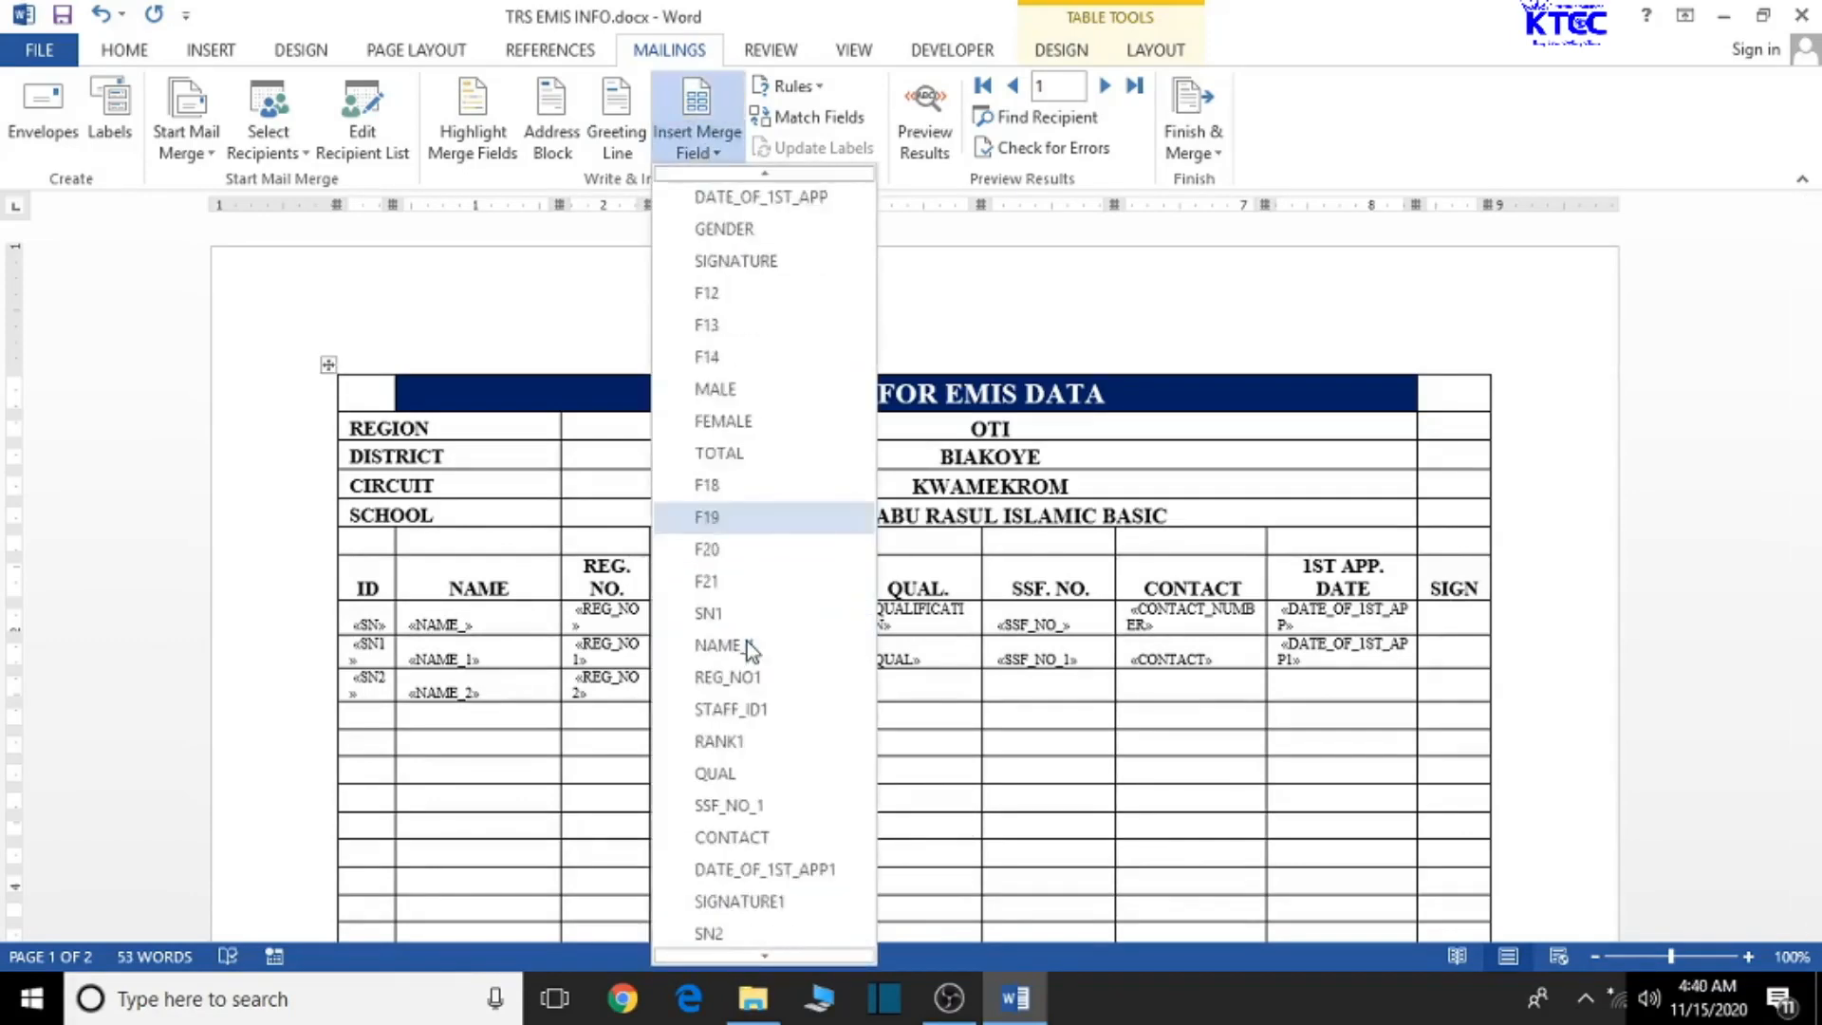
scroll(747, 649, "down", 2)
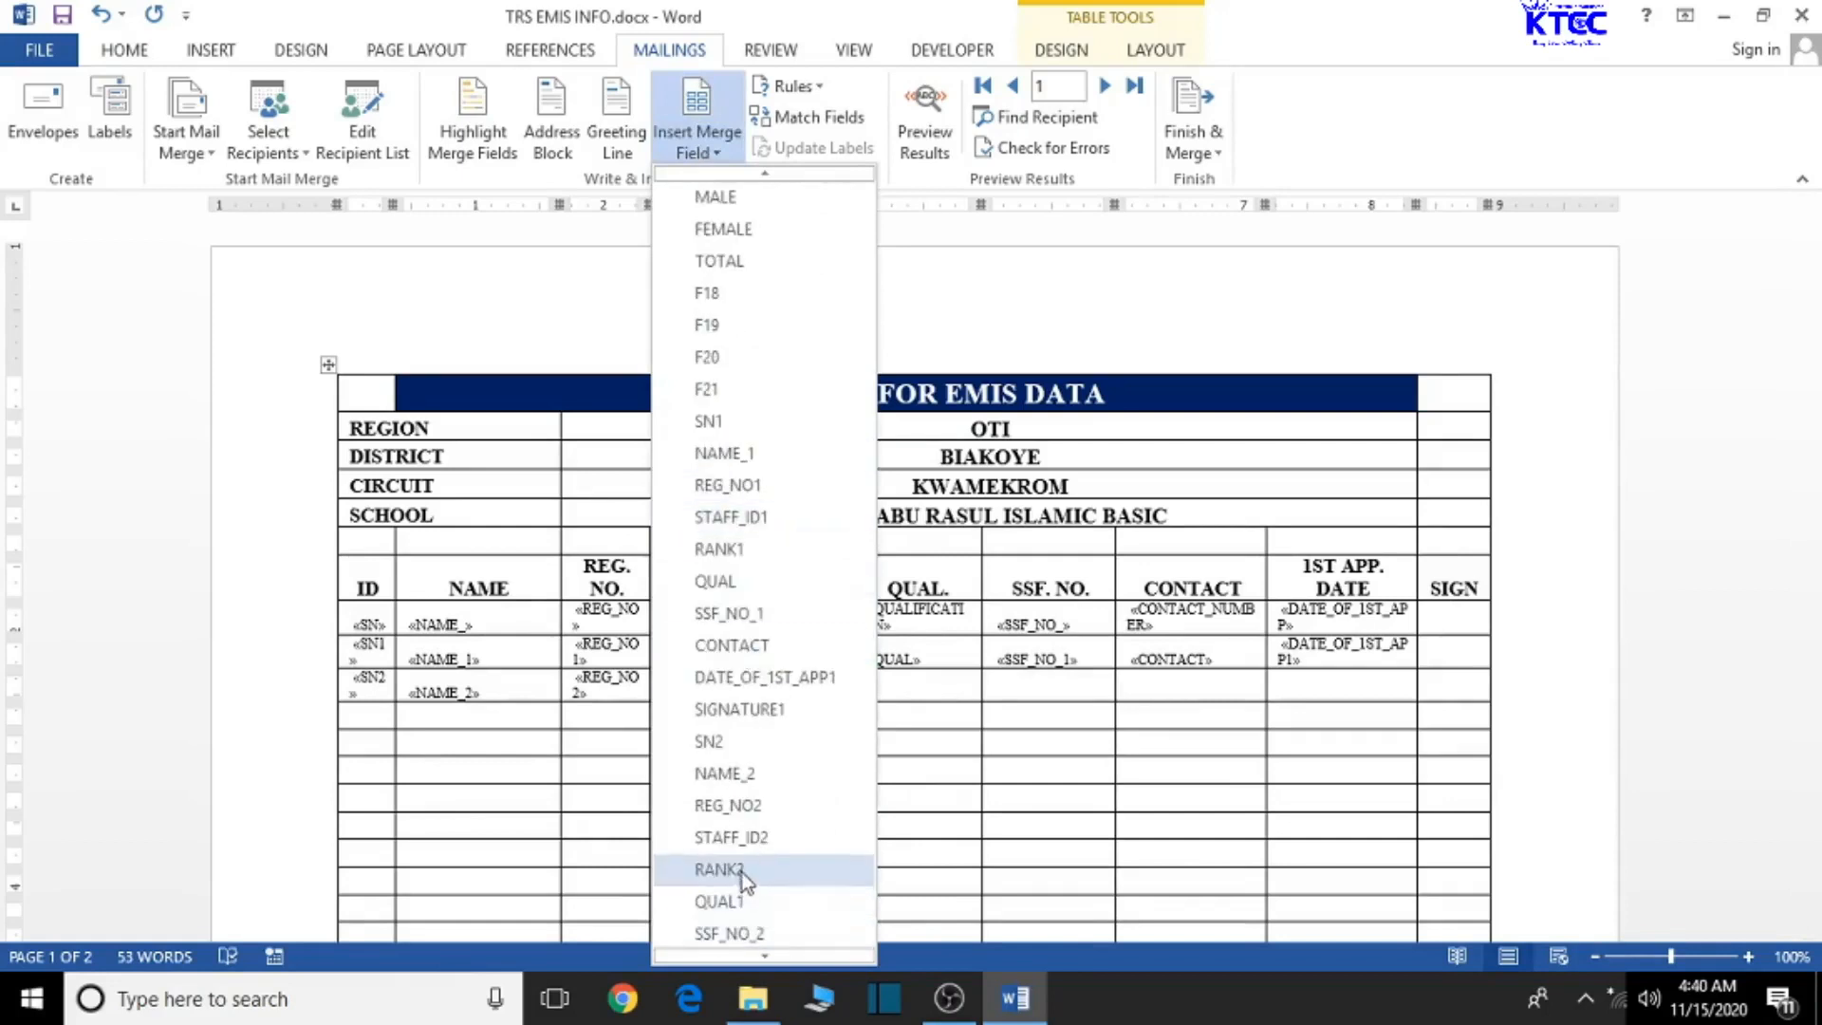
left_click(718, 870)
left_click(900, 684)
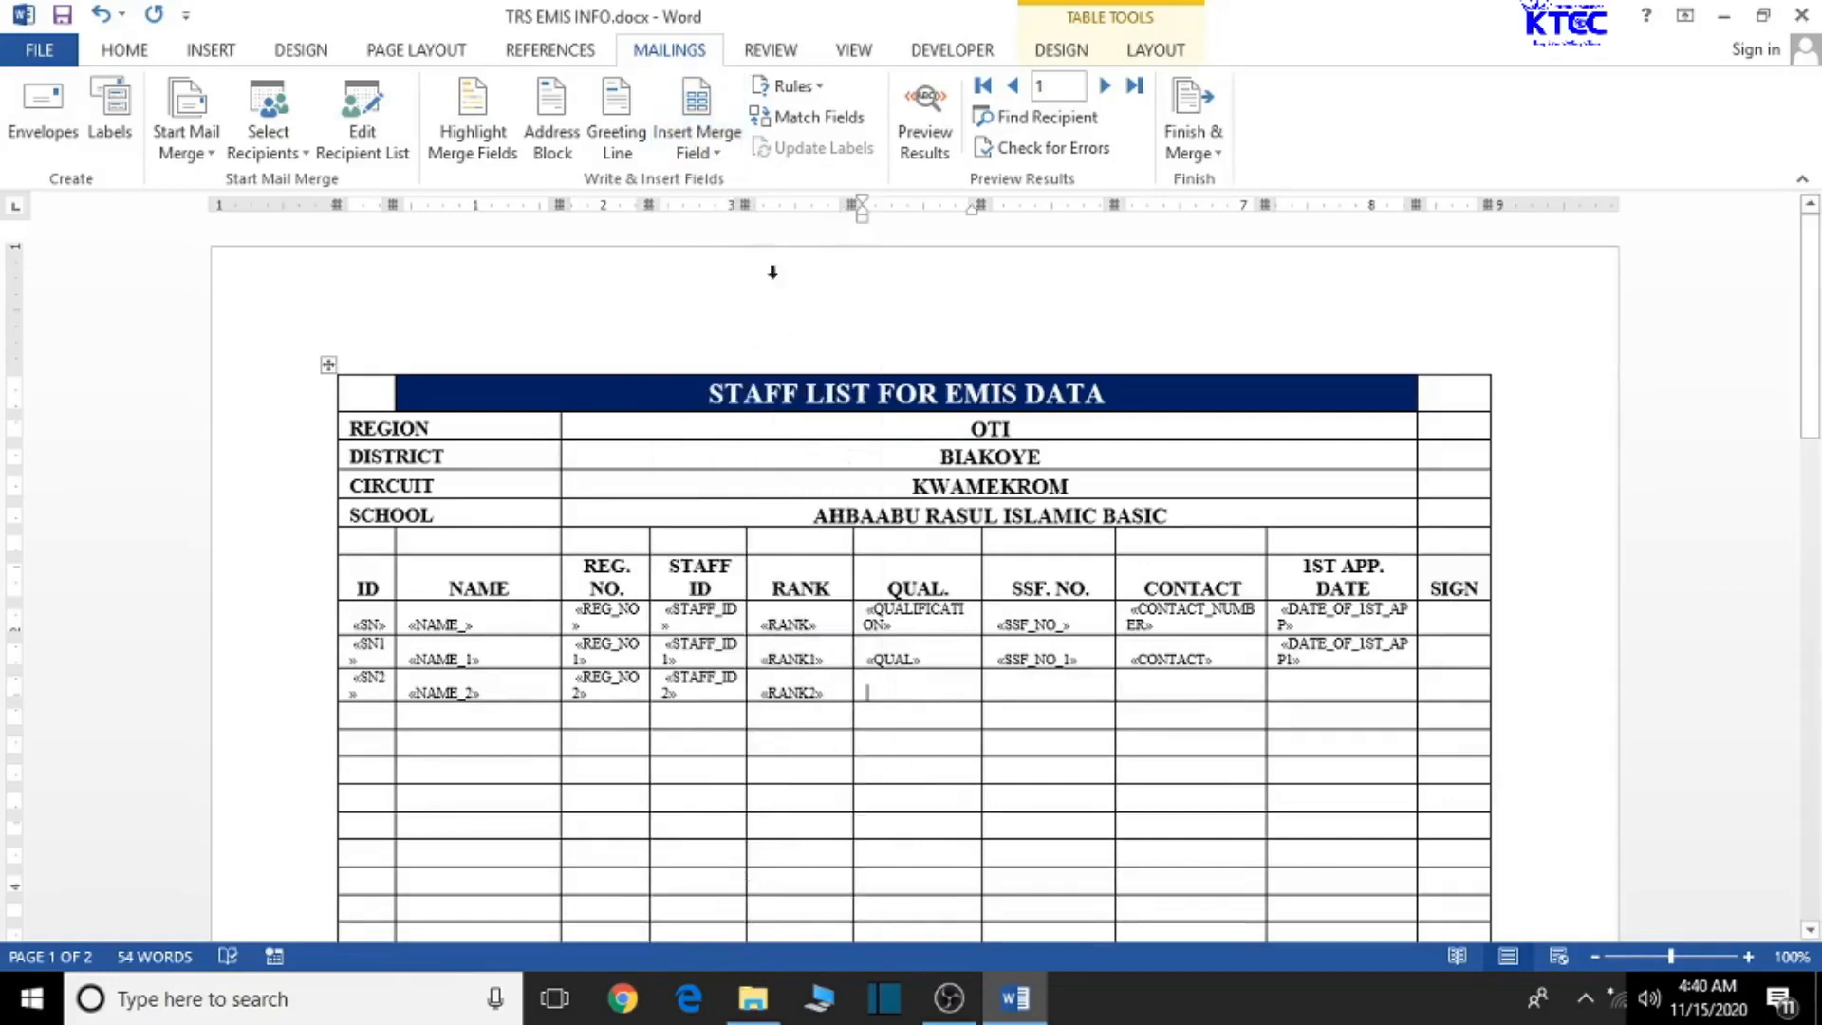
left_click(702, 142)
scroll(759, 826, "down", 1)
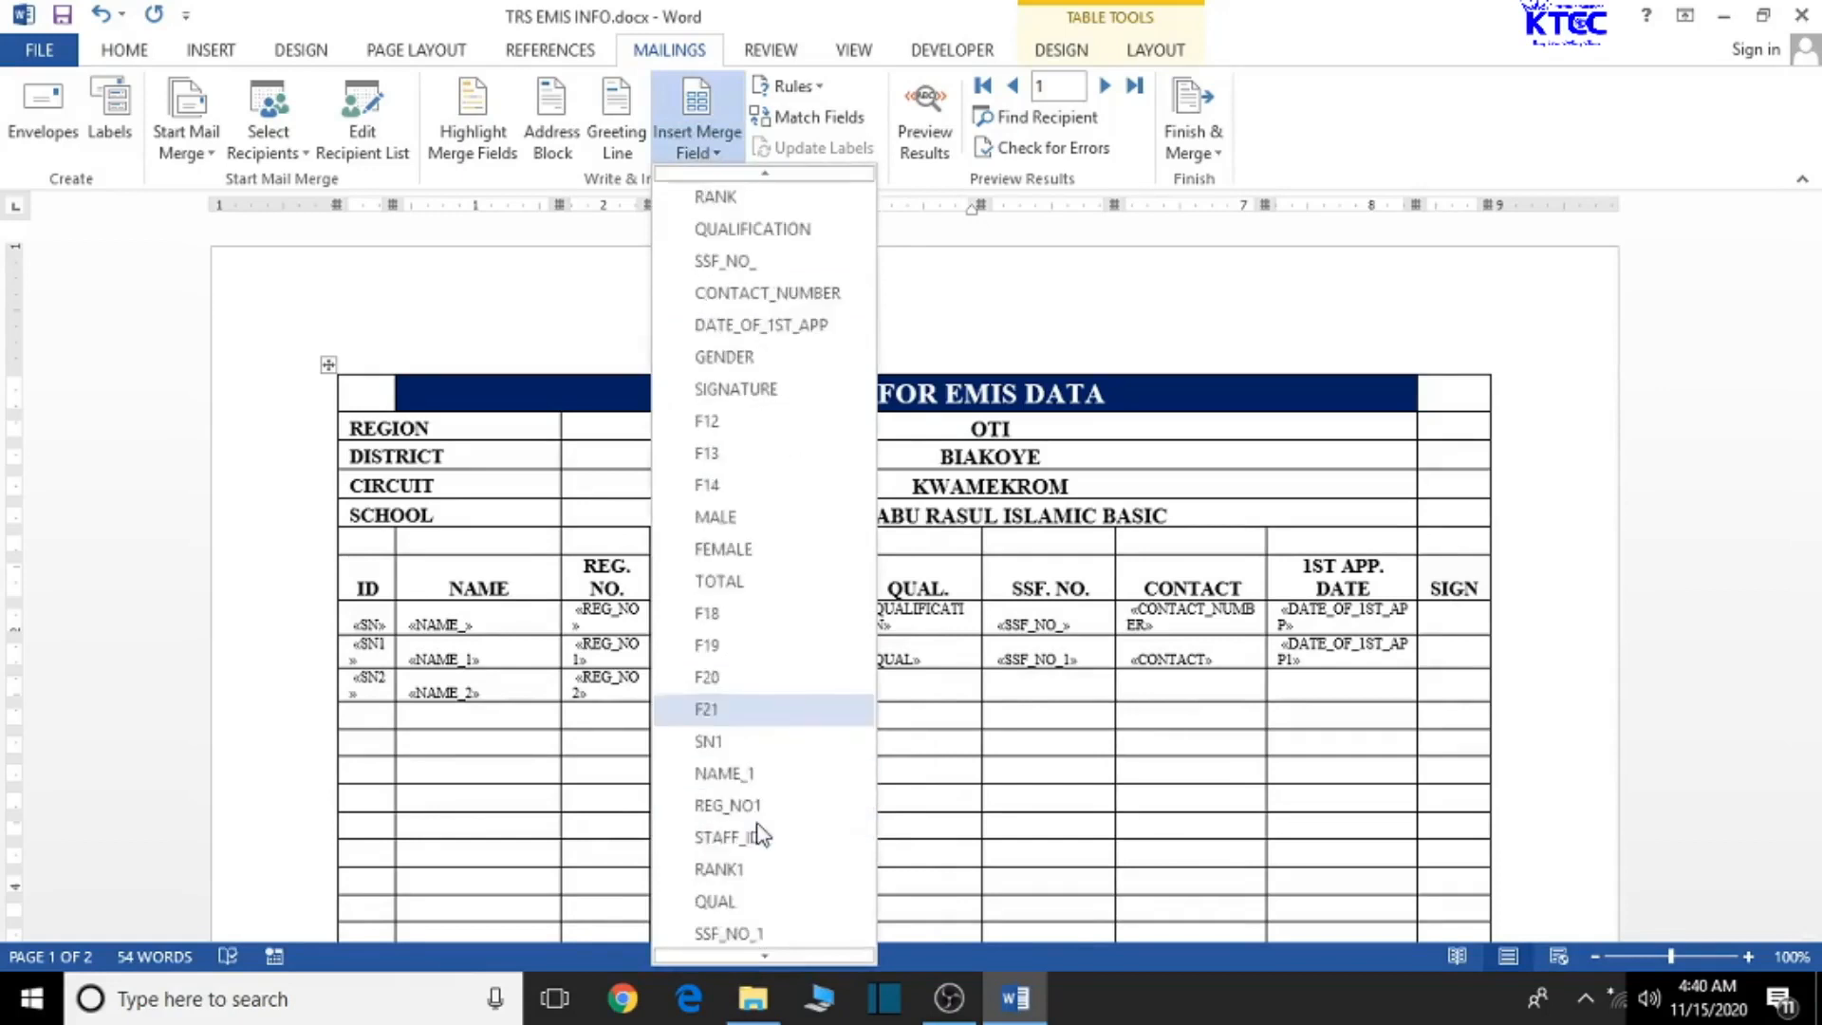
scroll(759, 835, "down", 2)
scroll(759, 833, "down", 1)
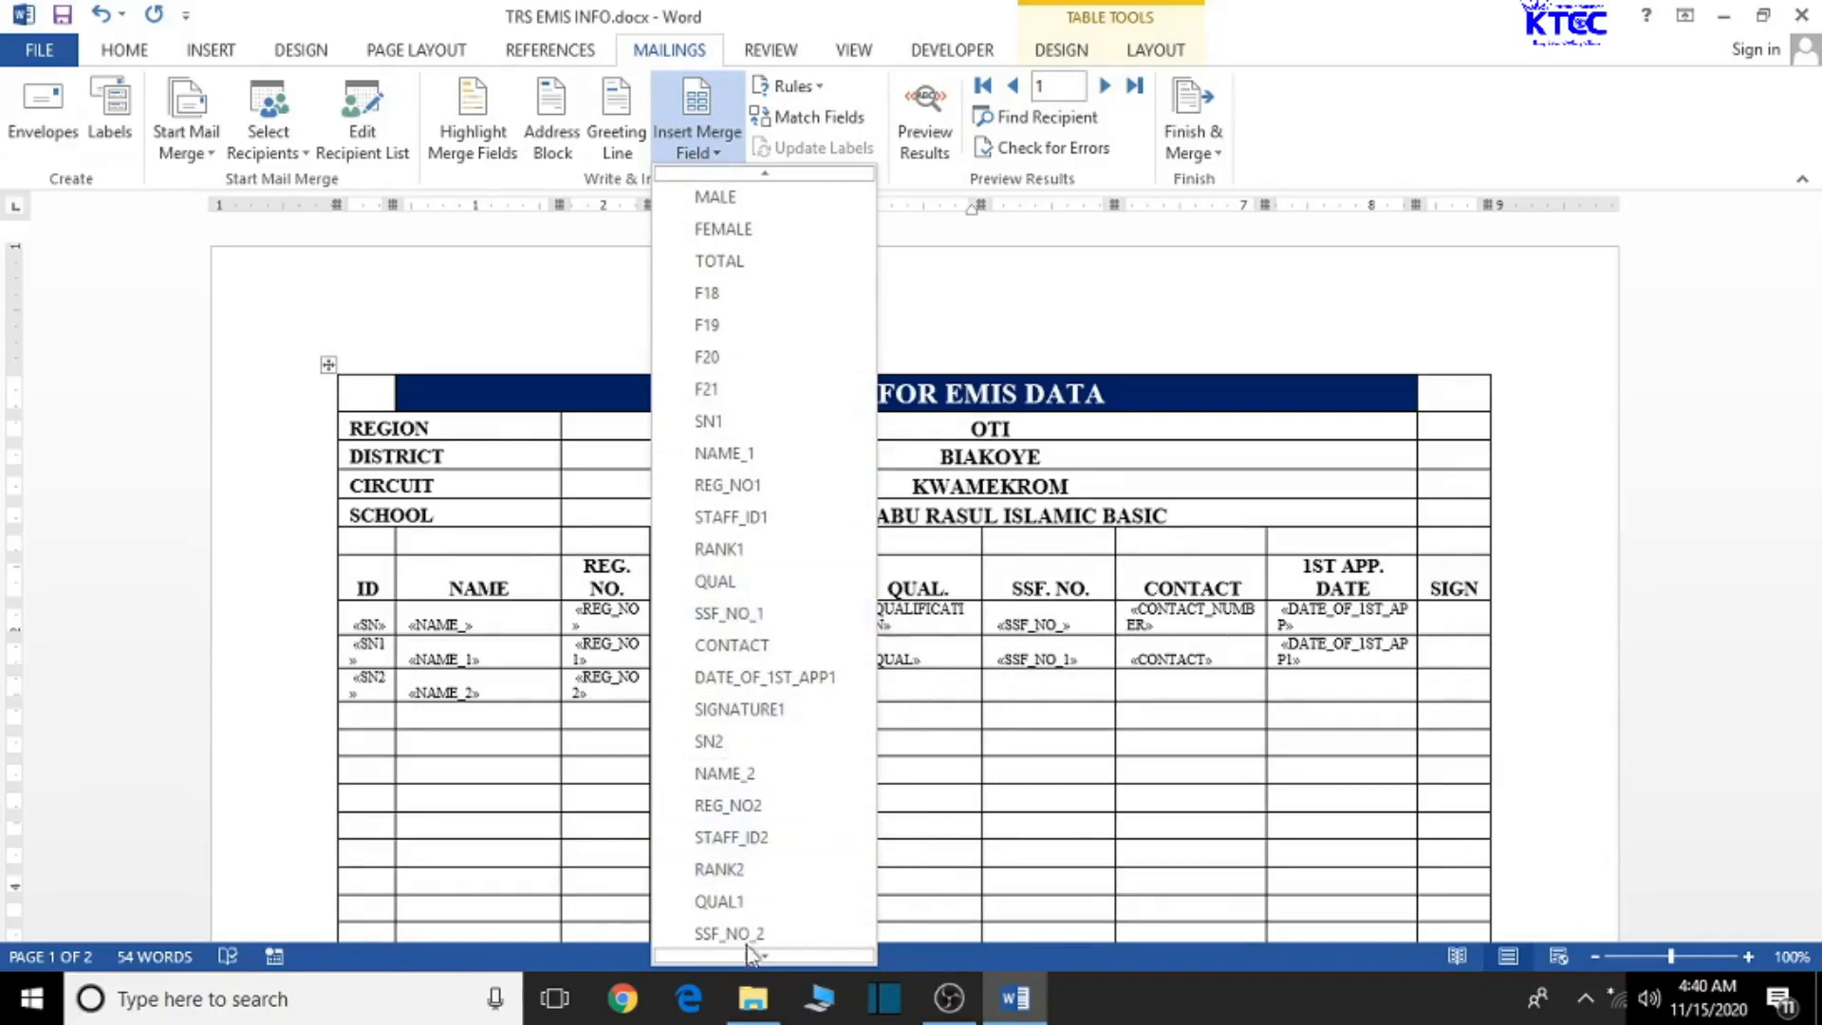
scroll(748, 911, "down", 1)
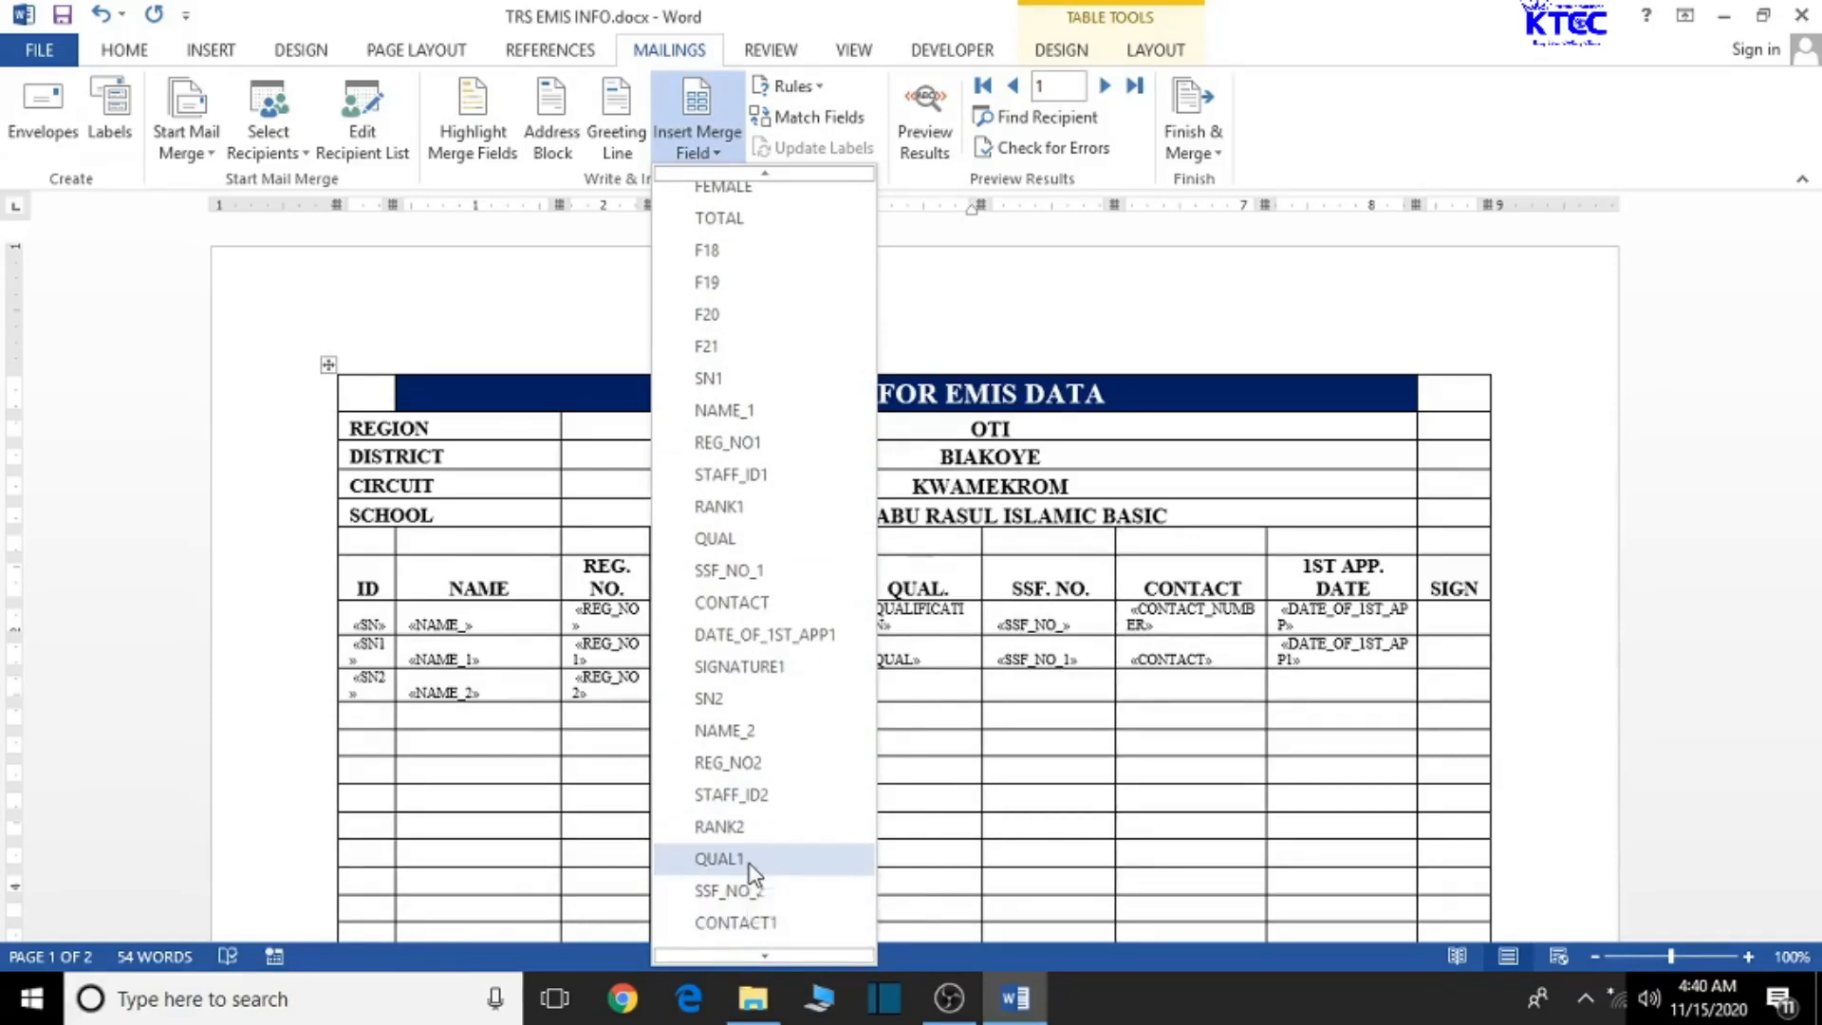
left_click(719, 859)
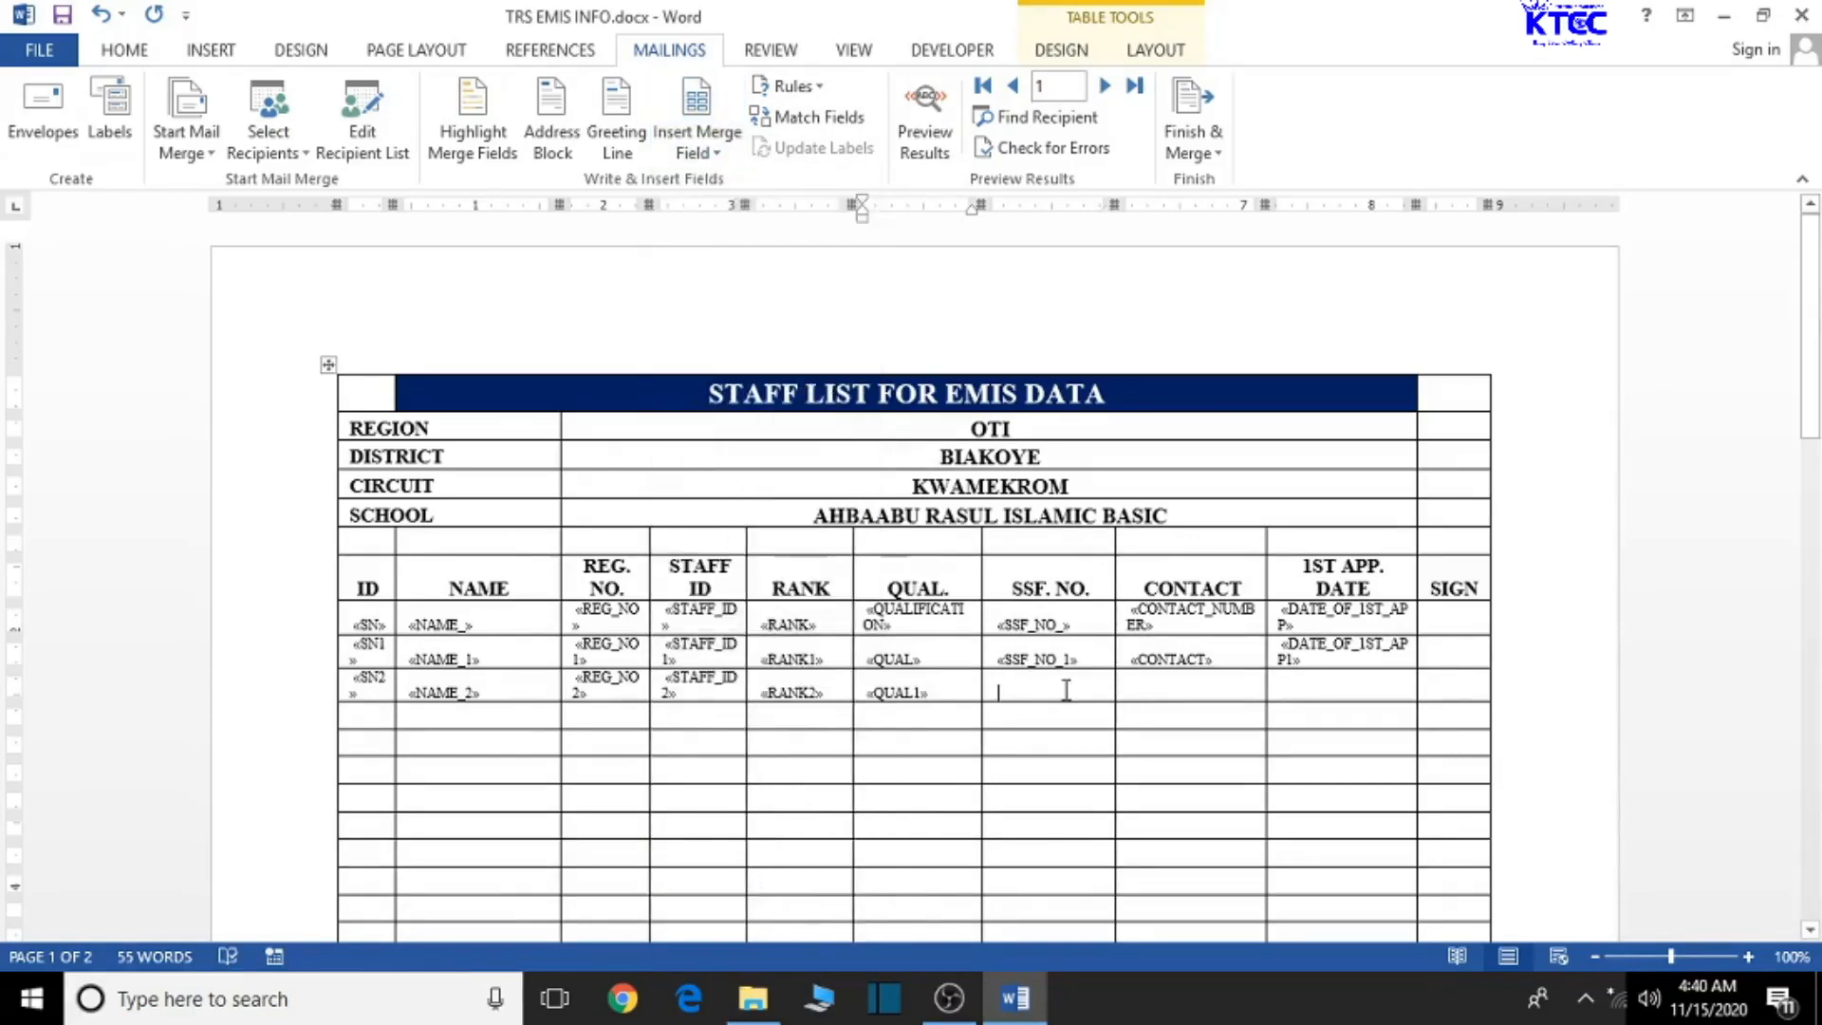
- Insert SSF_NO_2 and CONTACT1 into the row's SSF. NO. and CONTACT cells
left_click(697, 142)
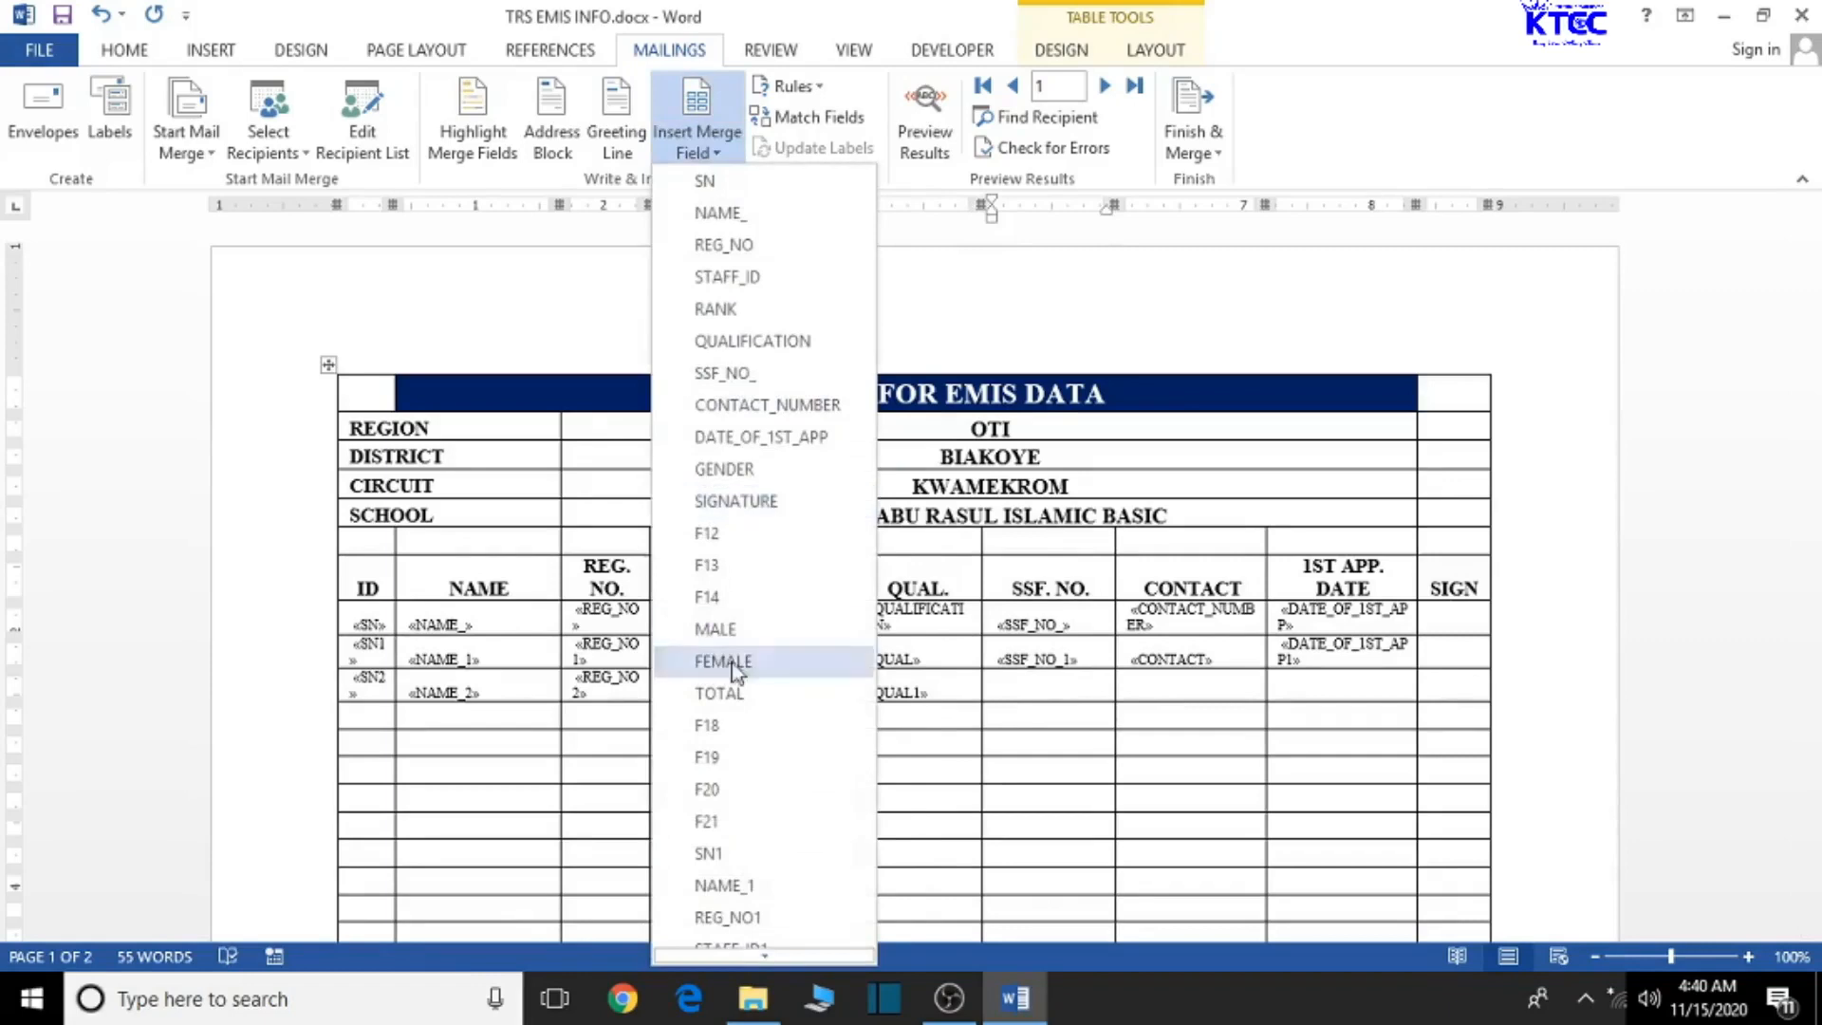
scroll(761, 854, "down", 3)
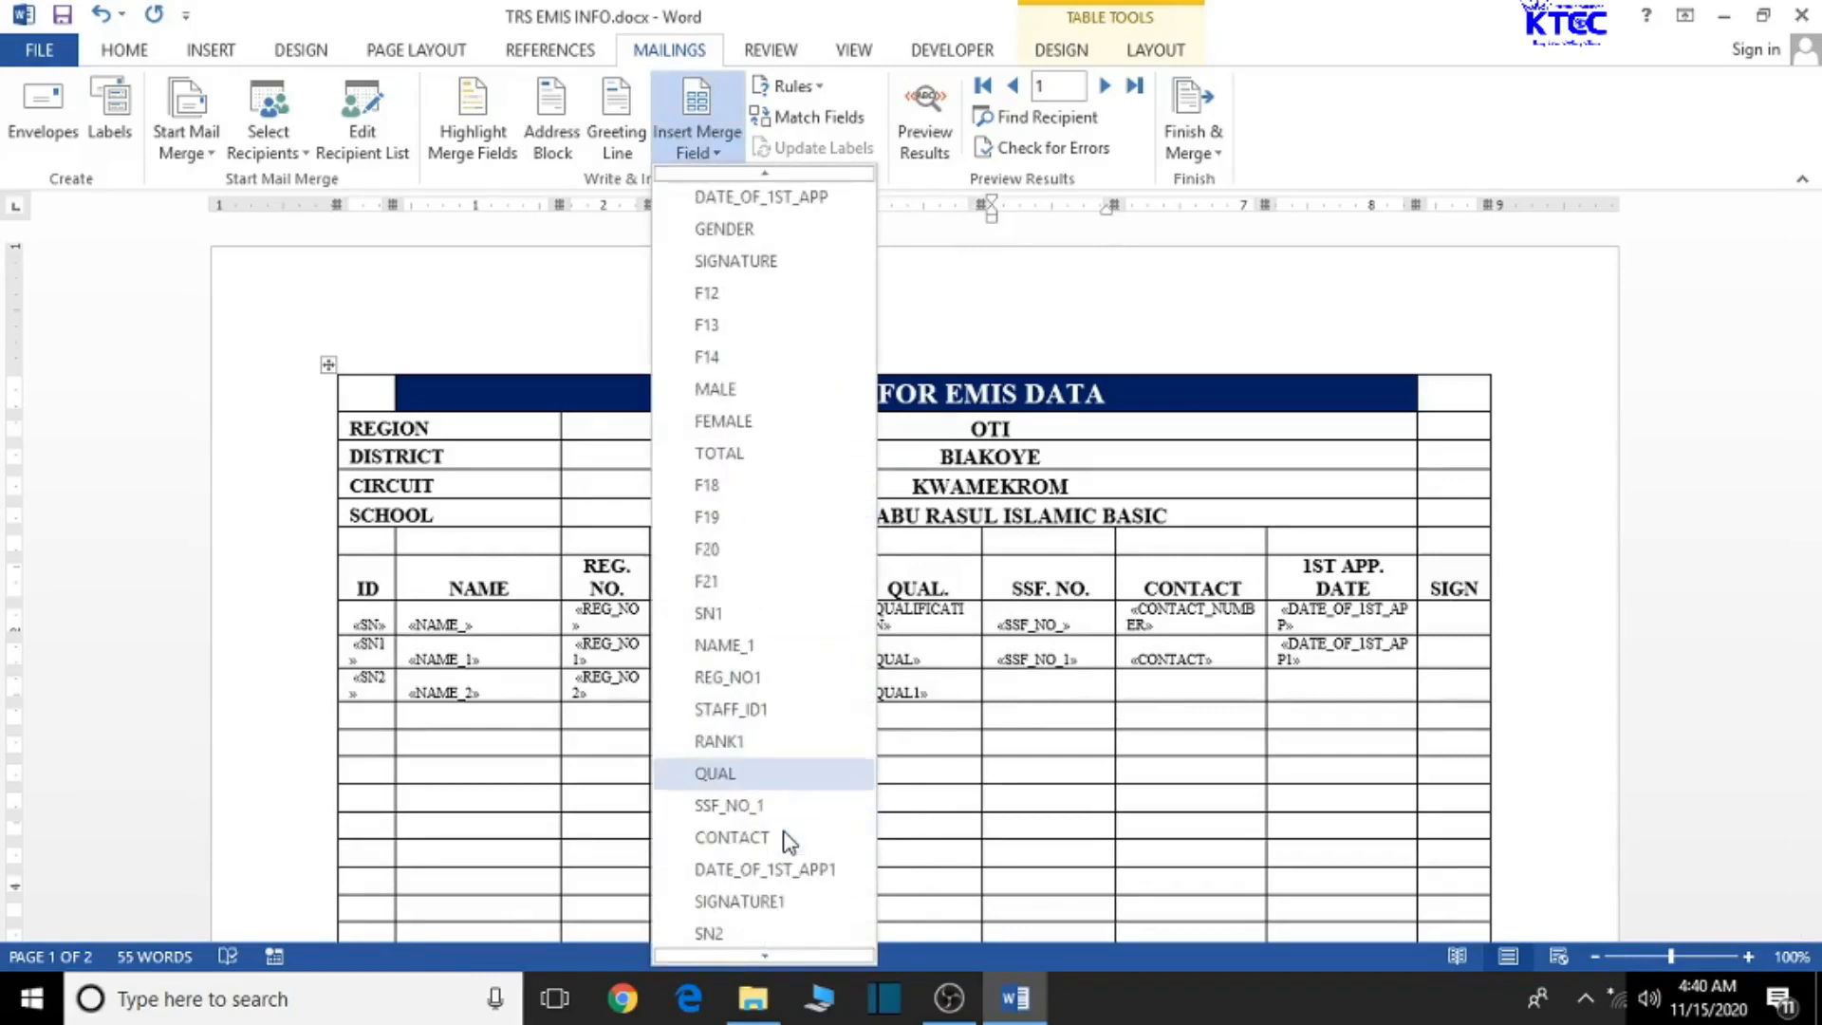
scroll(784, 841, "down", 2)
scroll(784, 841, "down", 2)
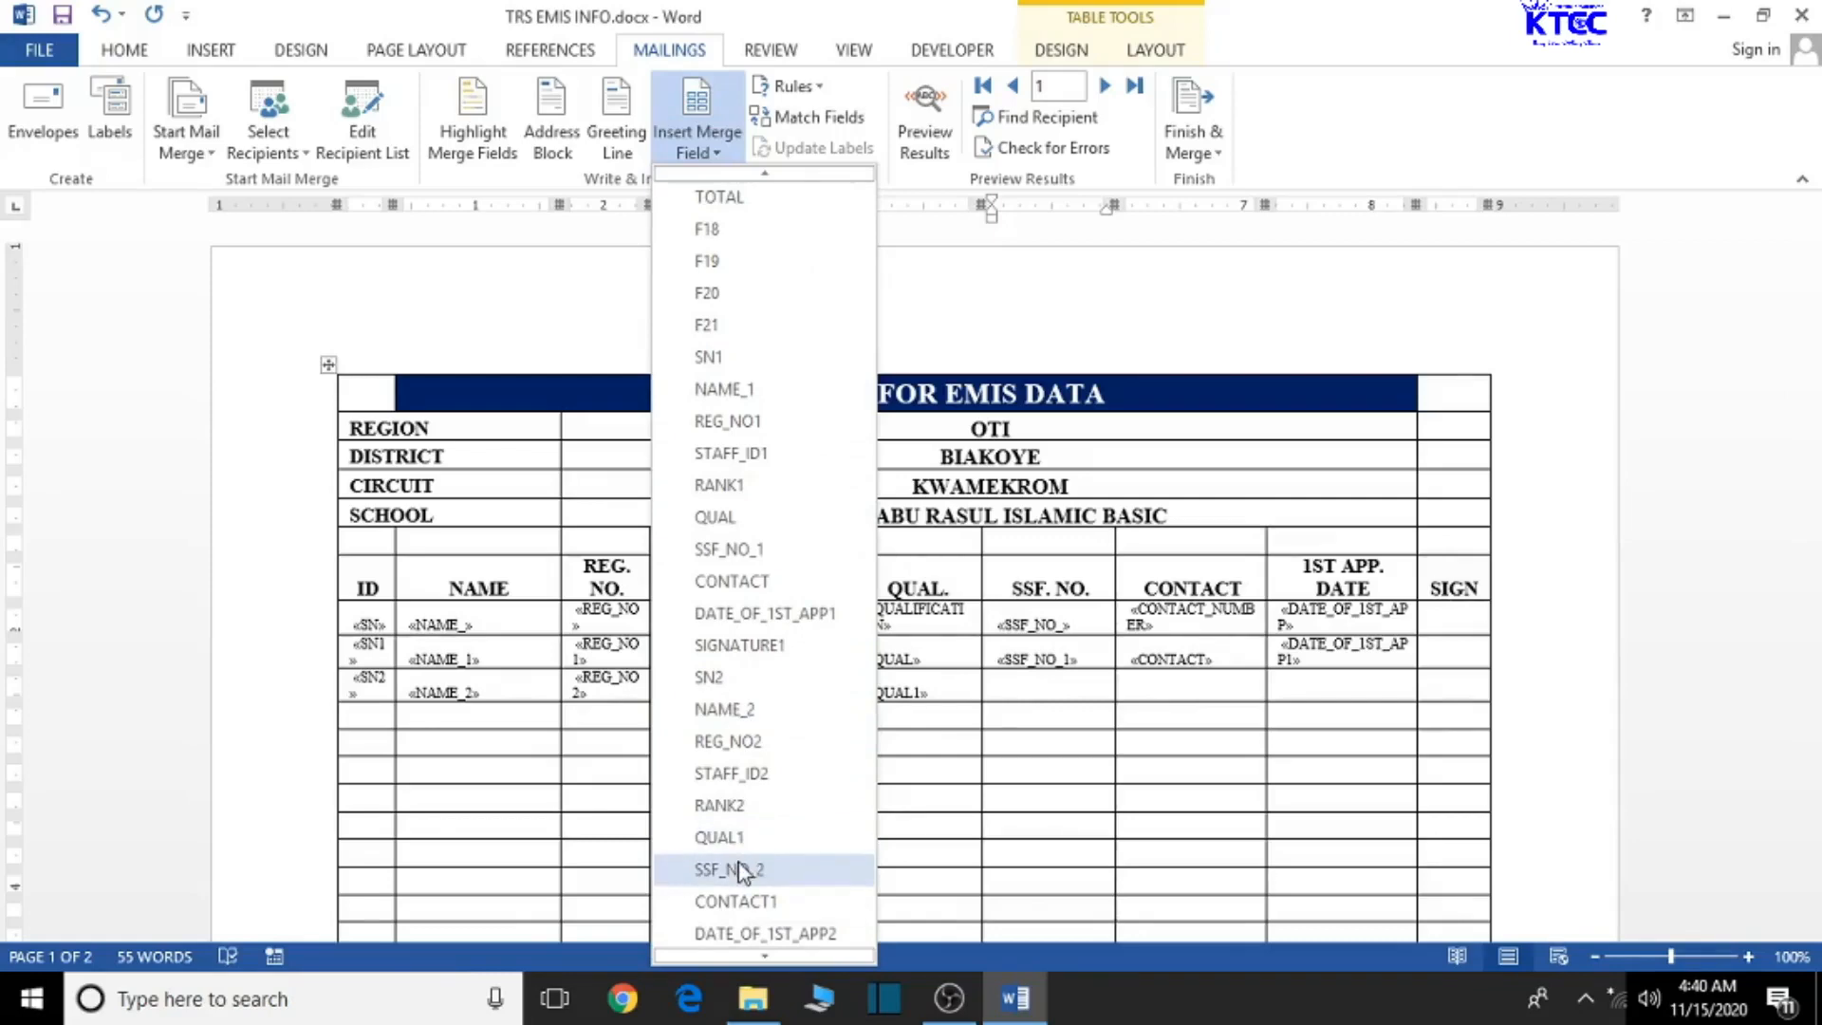
left_click(741, 871)
left_click(1159, 695)
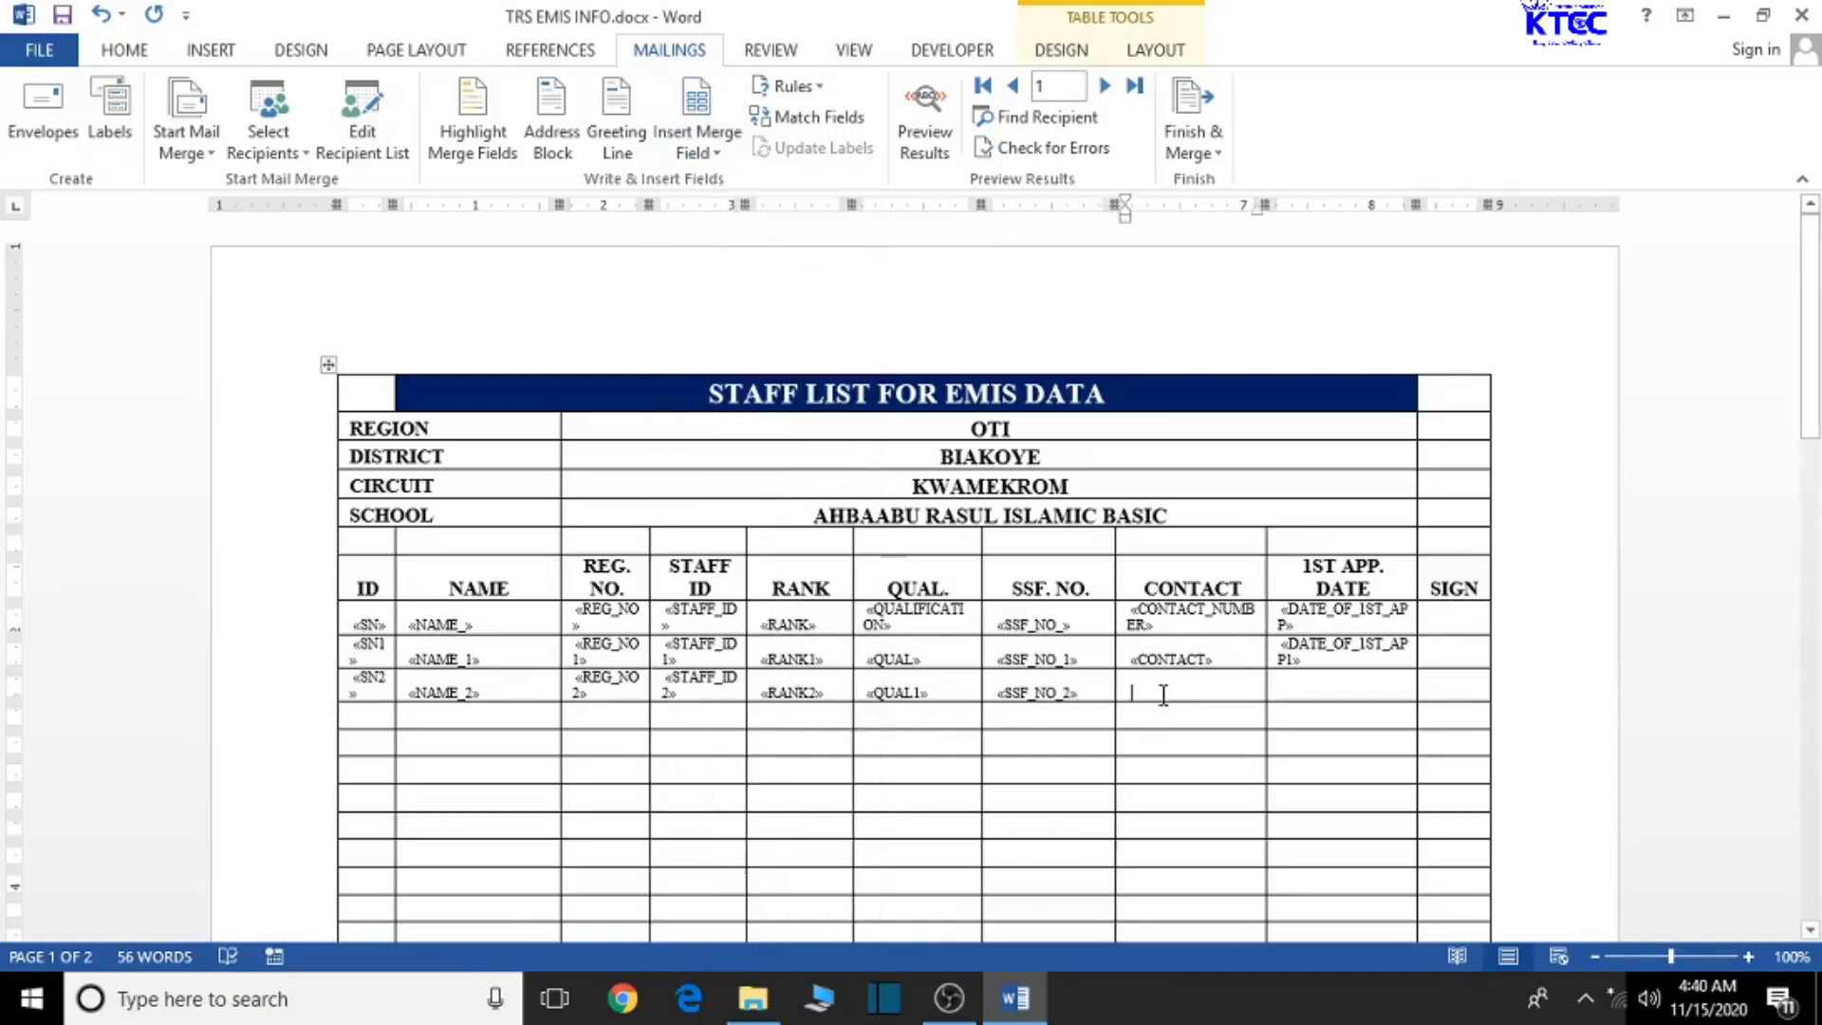
left_click(697, 142)
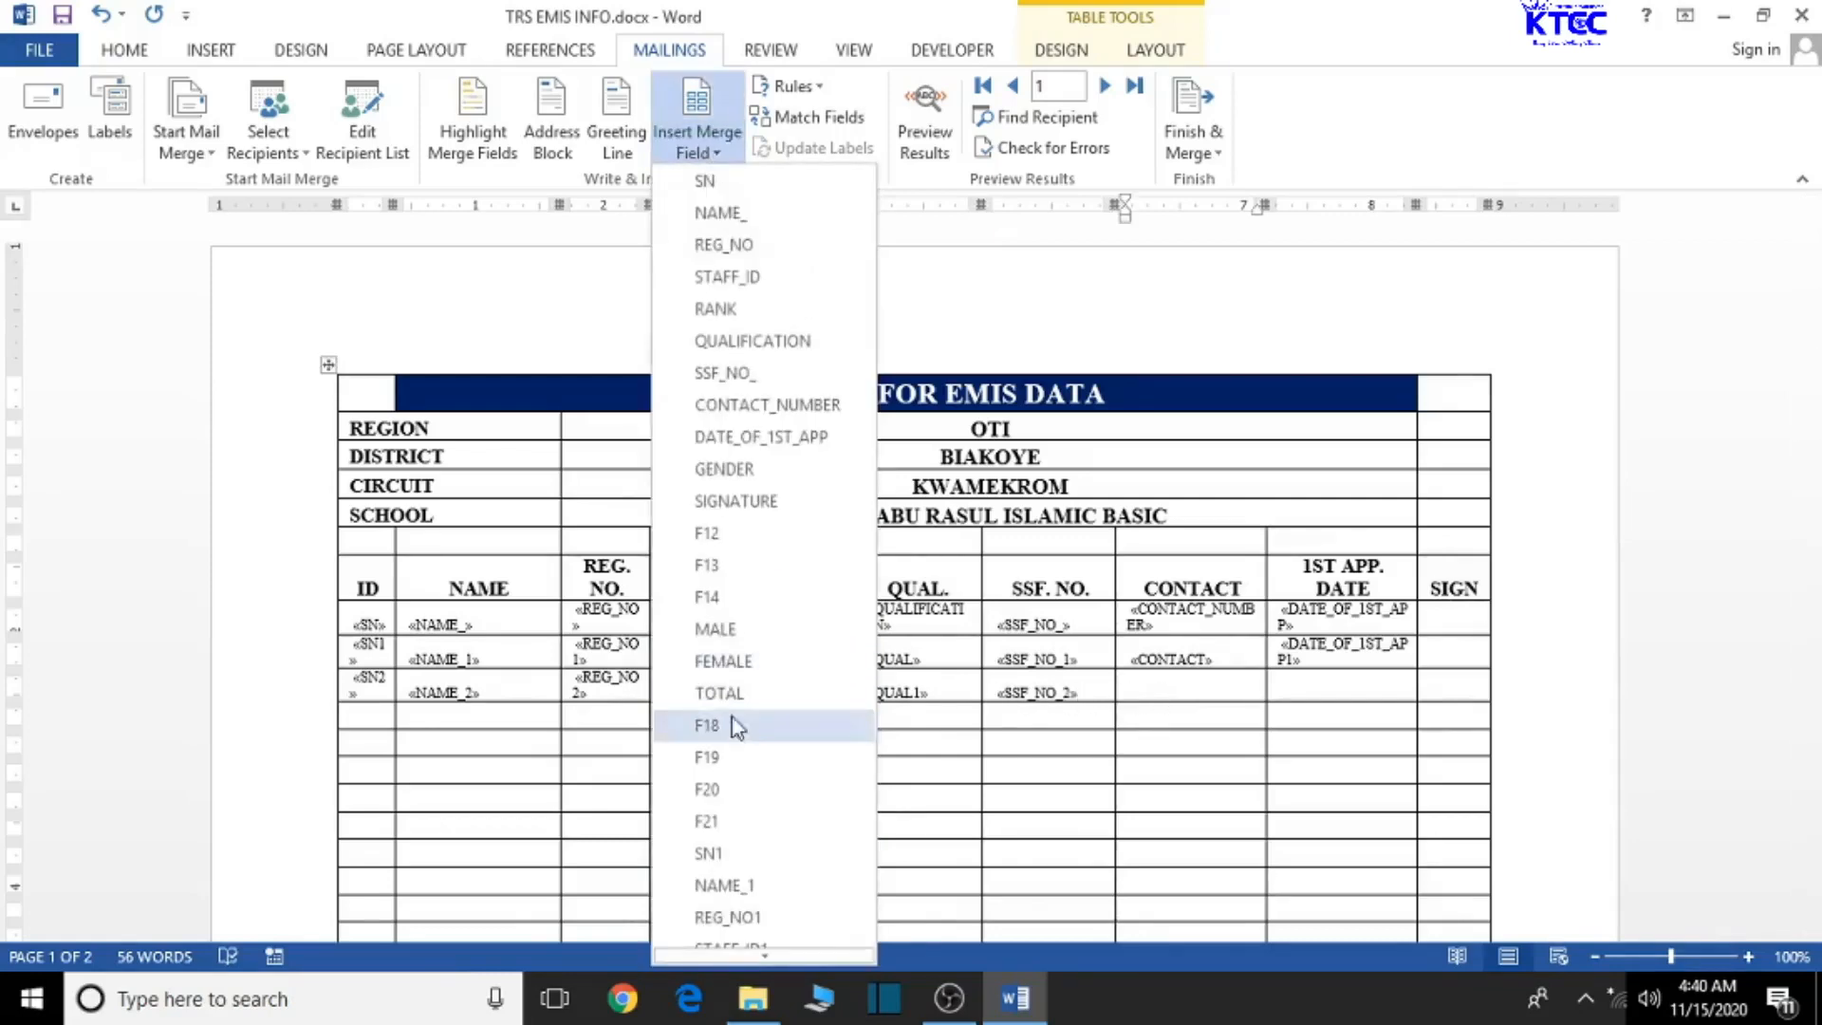
scroll(737, 730, "down", 1)
scroll(735, 727, "down", 2)
scroll(737, 738, "down", 4)
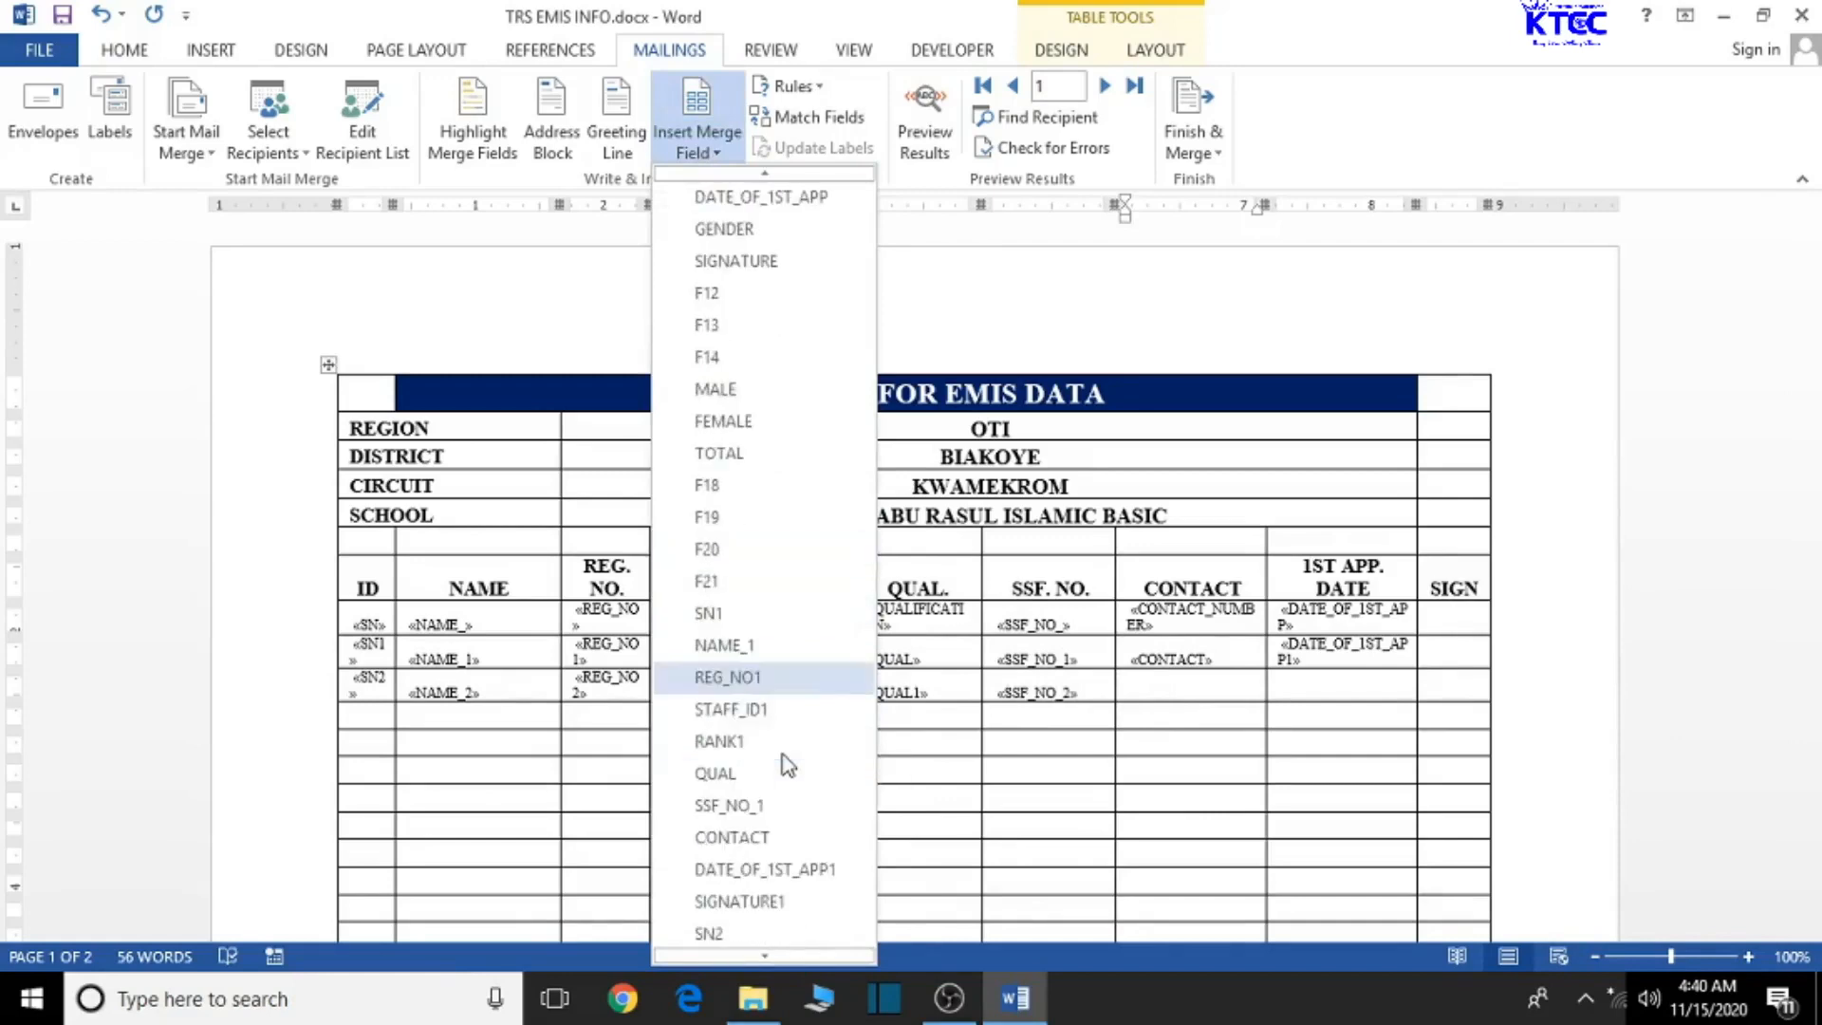
scroll(786, 764, "down", 1)
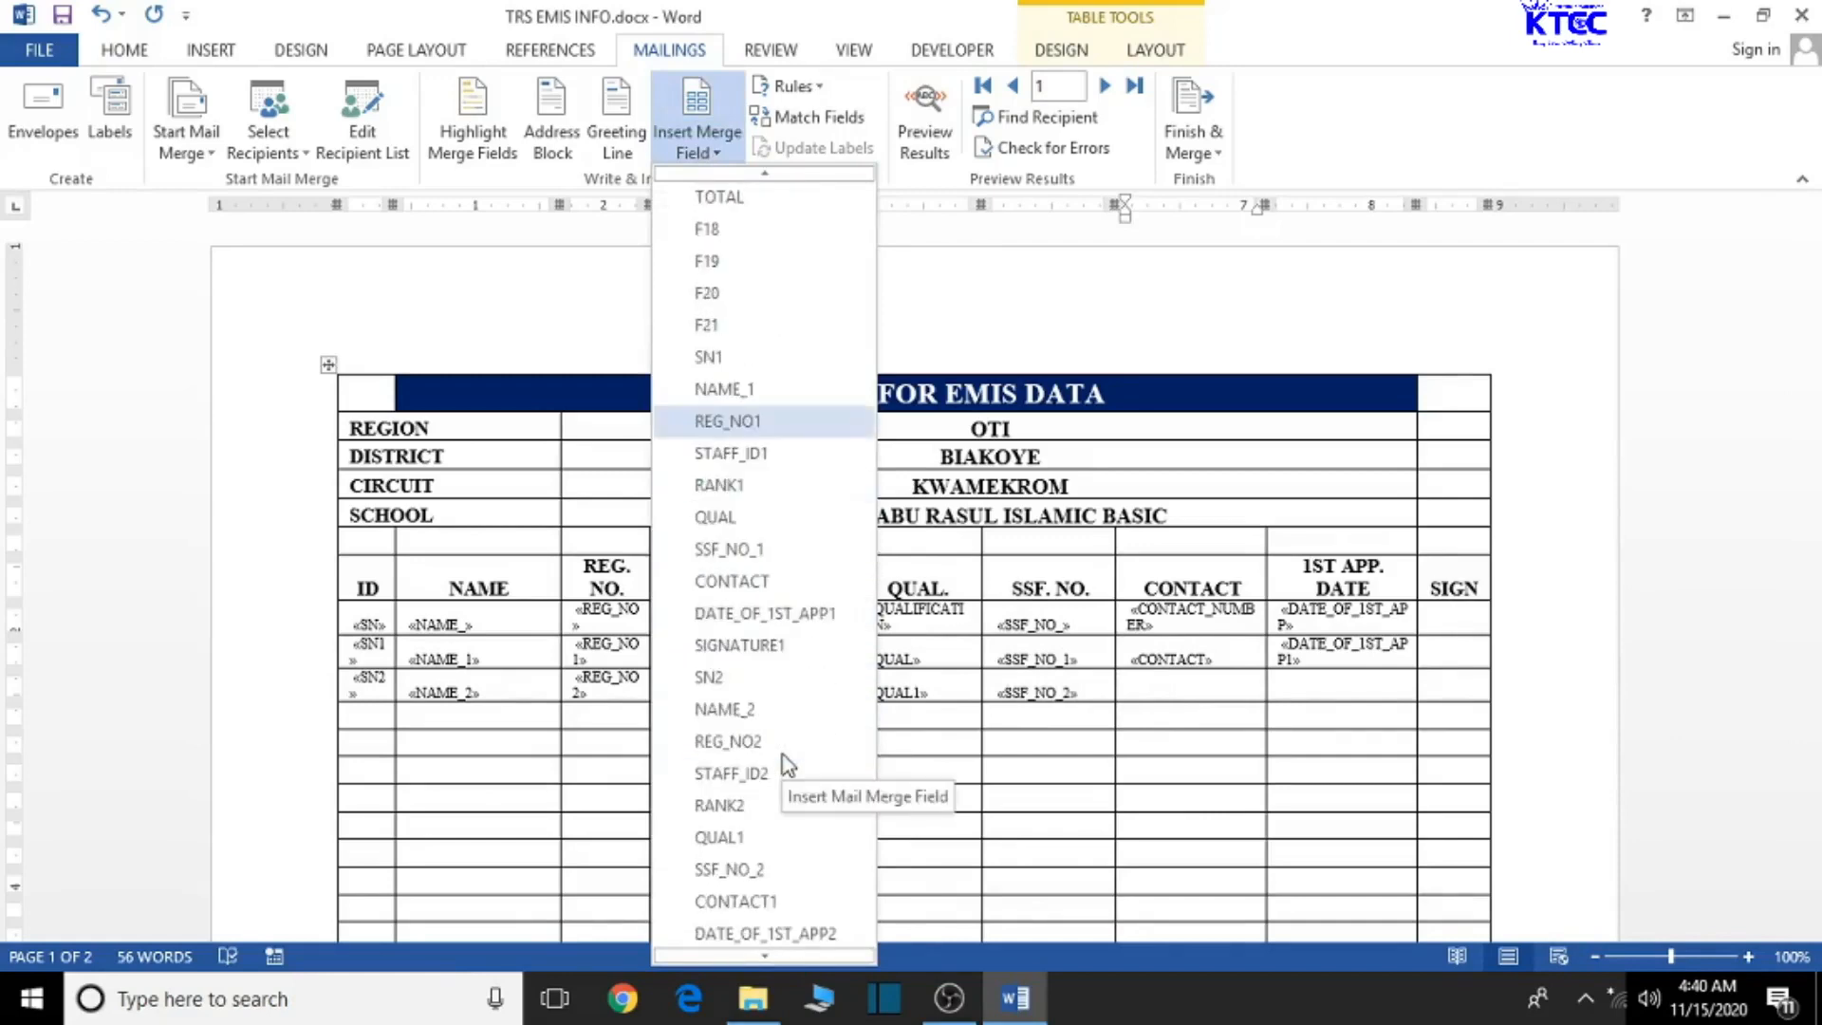
left_click(754, 891)
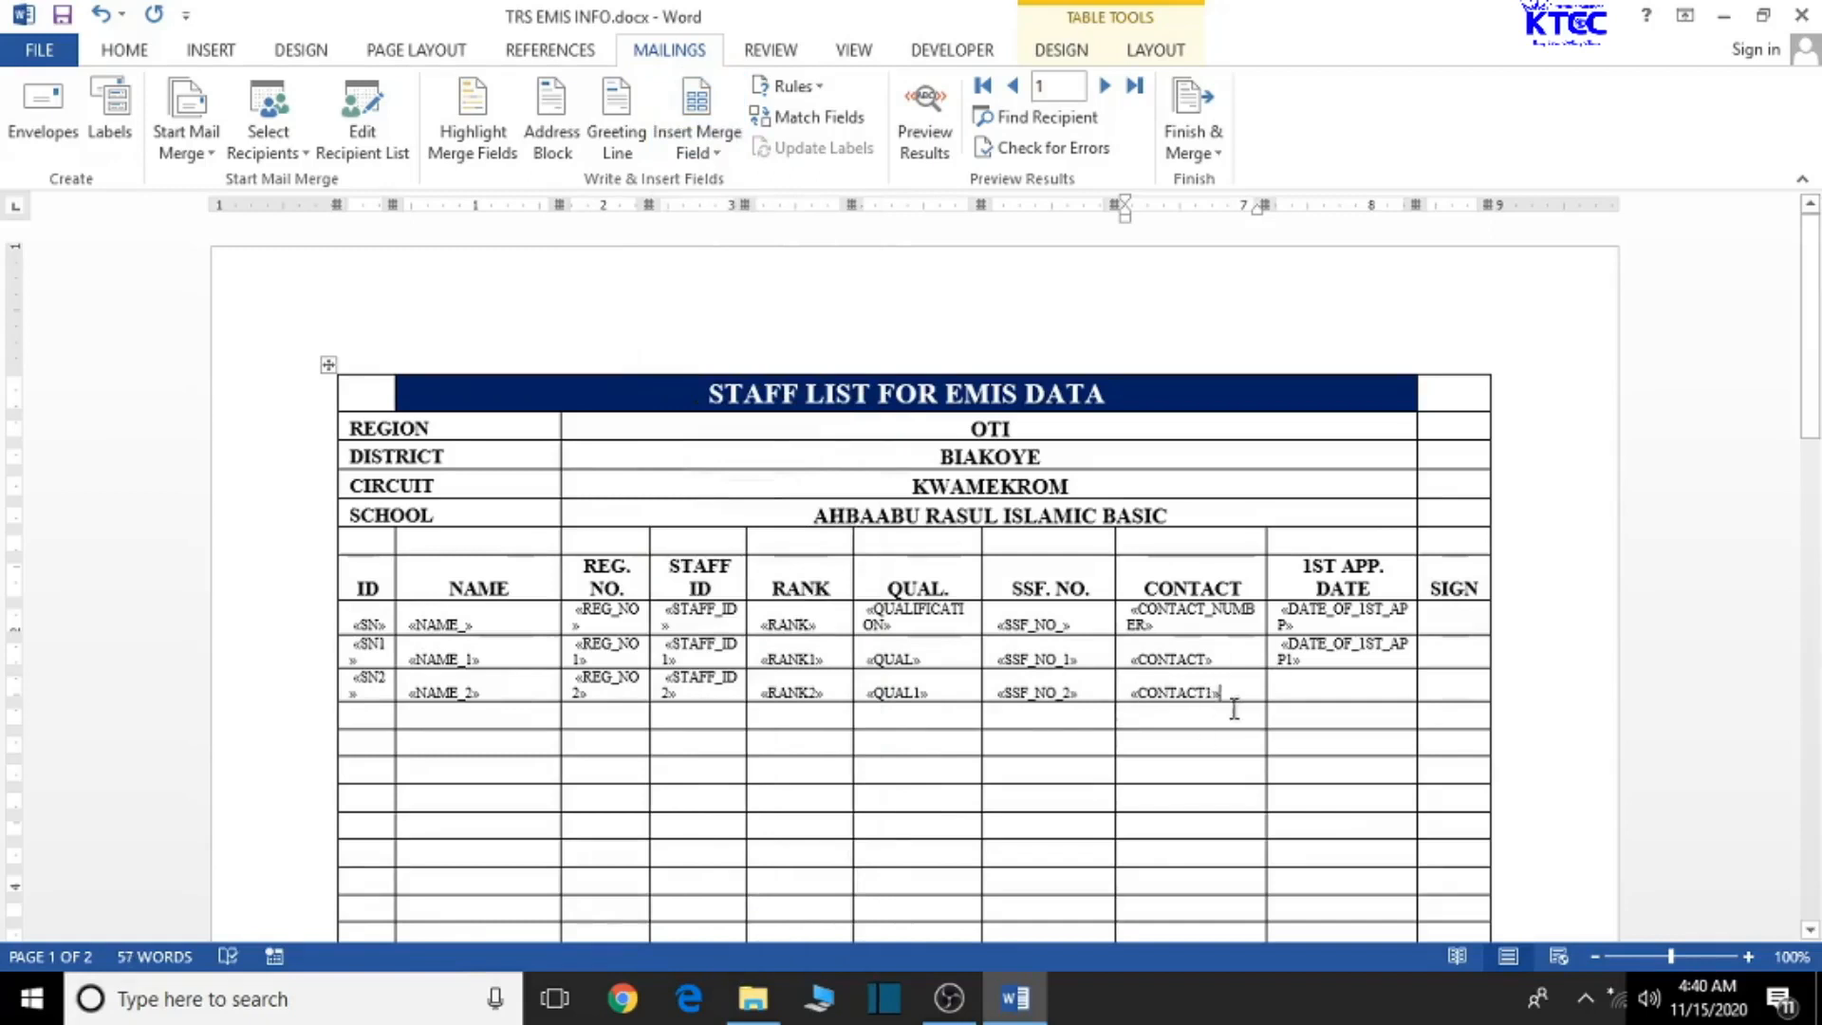
- Insert DATE_OF_1ST_APP2 into the row's 1ST APP. DATE cell
left_click(1315, 685)
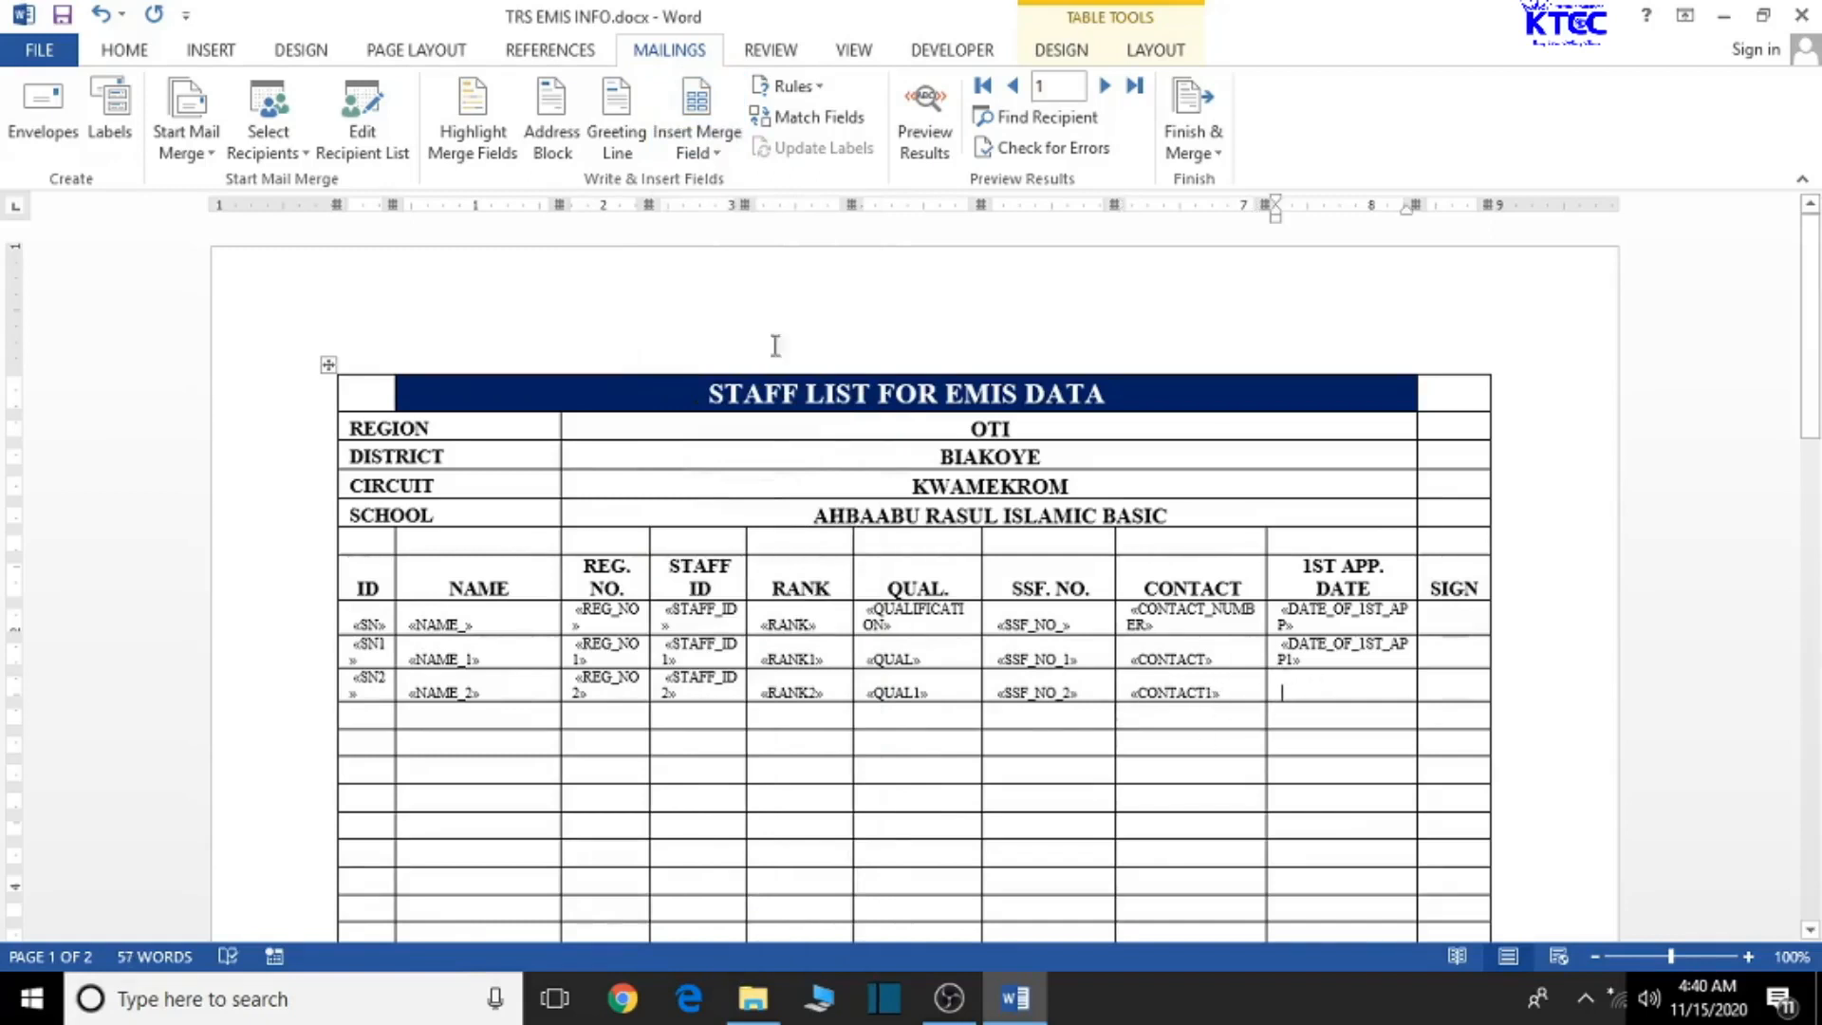
left_click(697, 142)
scroll(756, 707, "down", 6)
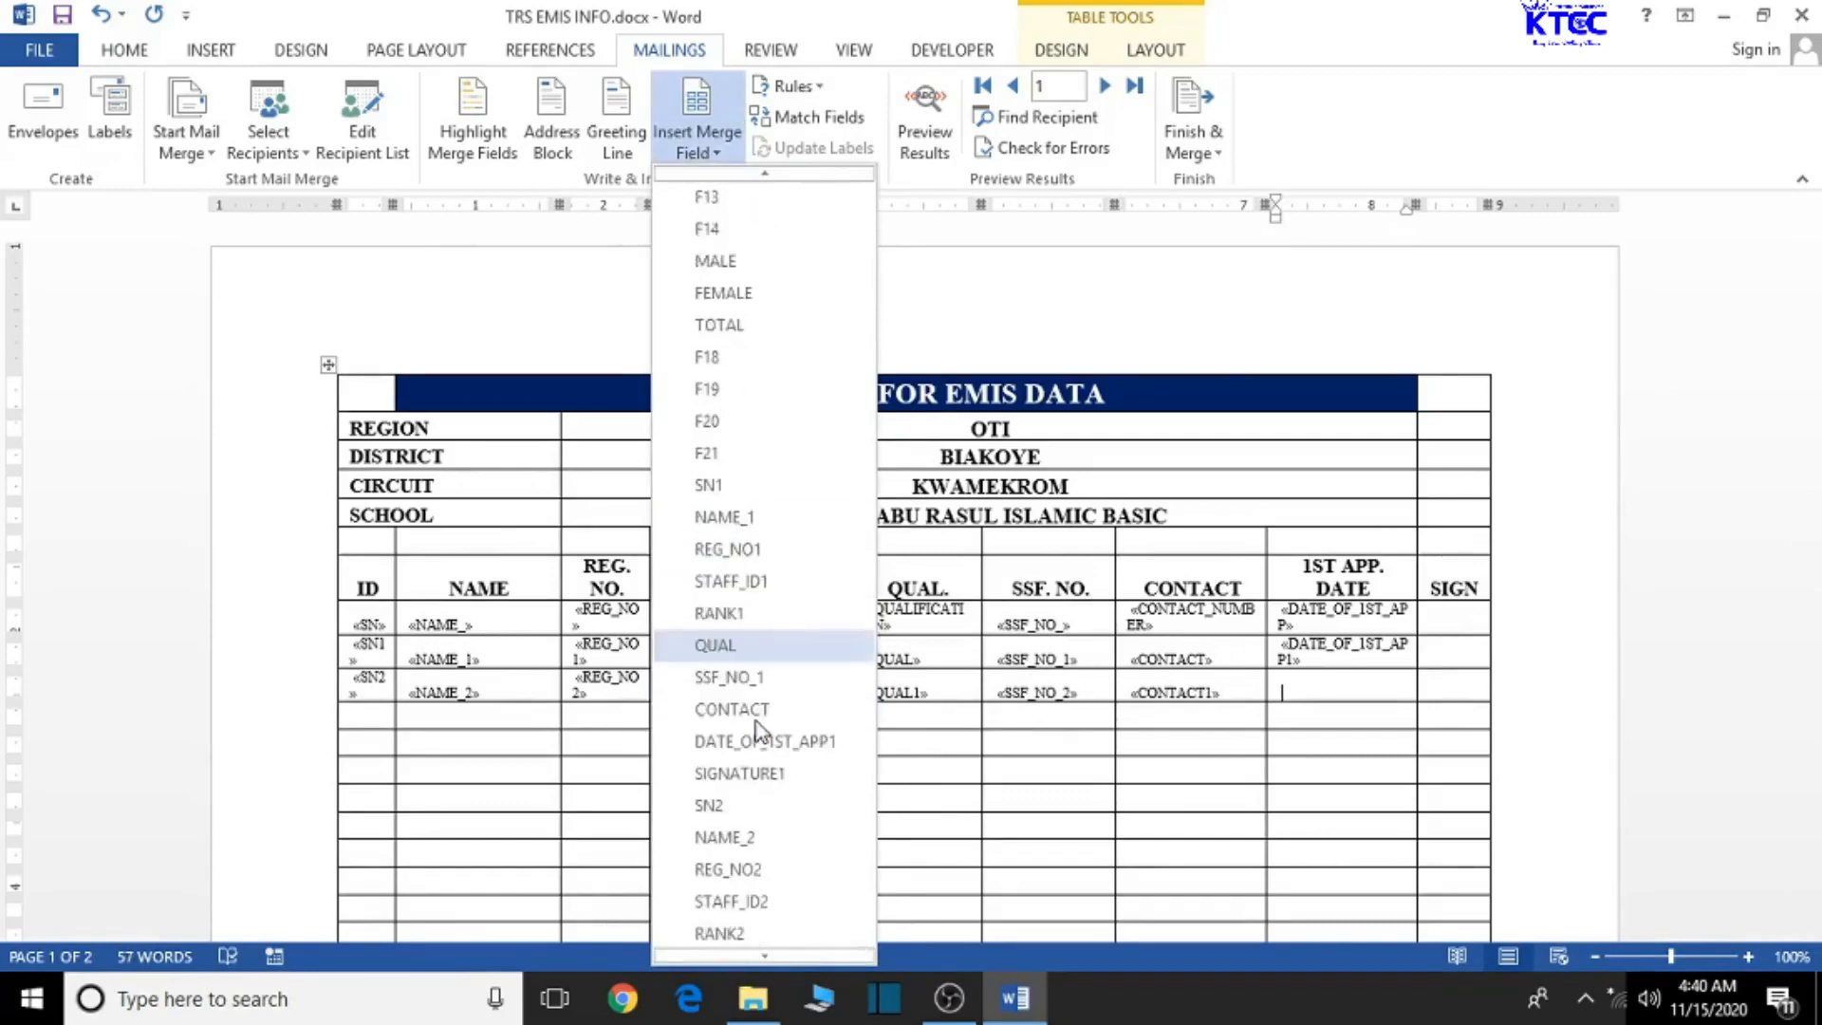
scroll(756, 716, "down", 1)
scroll(798, 900, "down", 1)
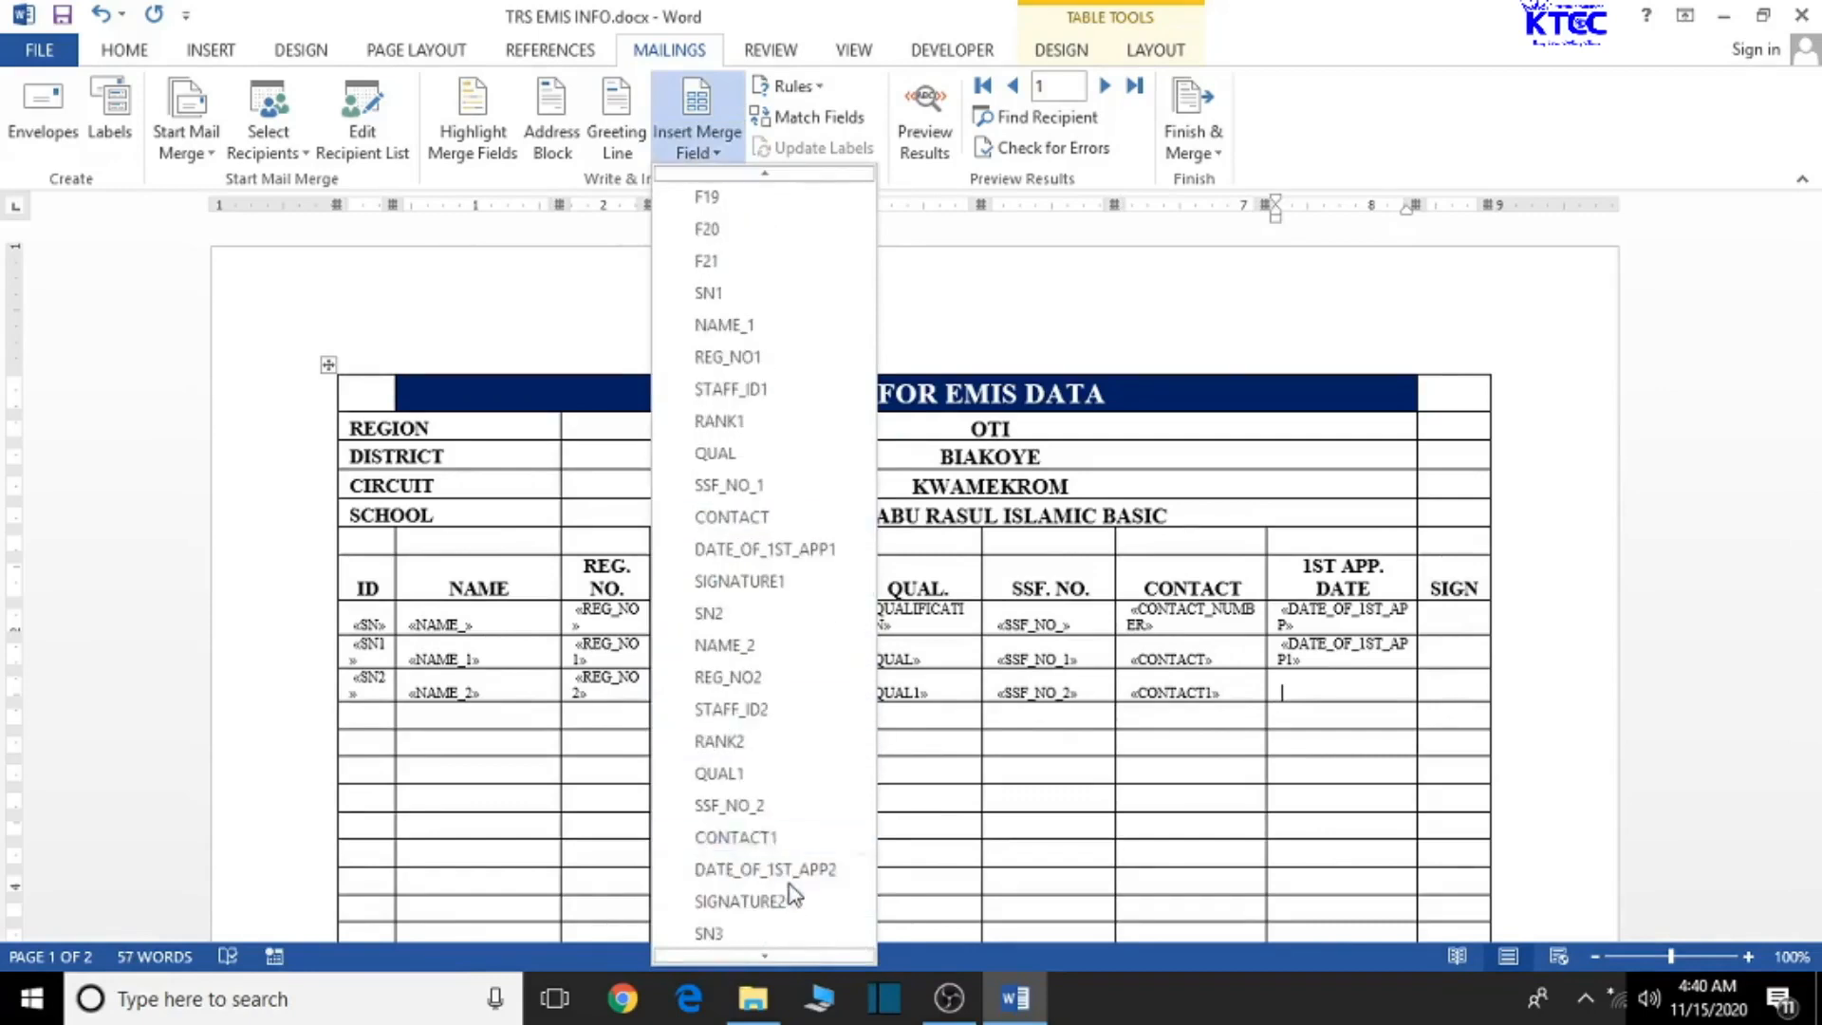
left_click(797, 869)
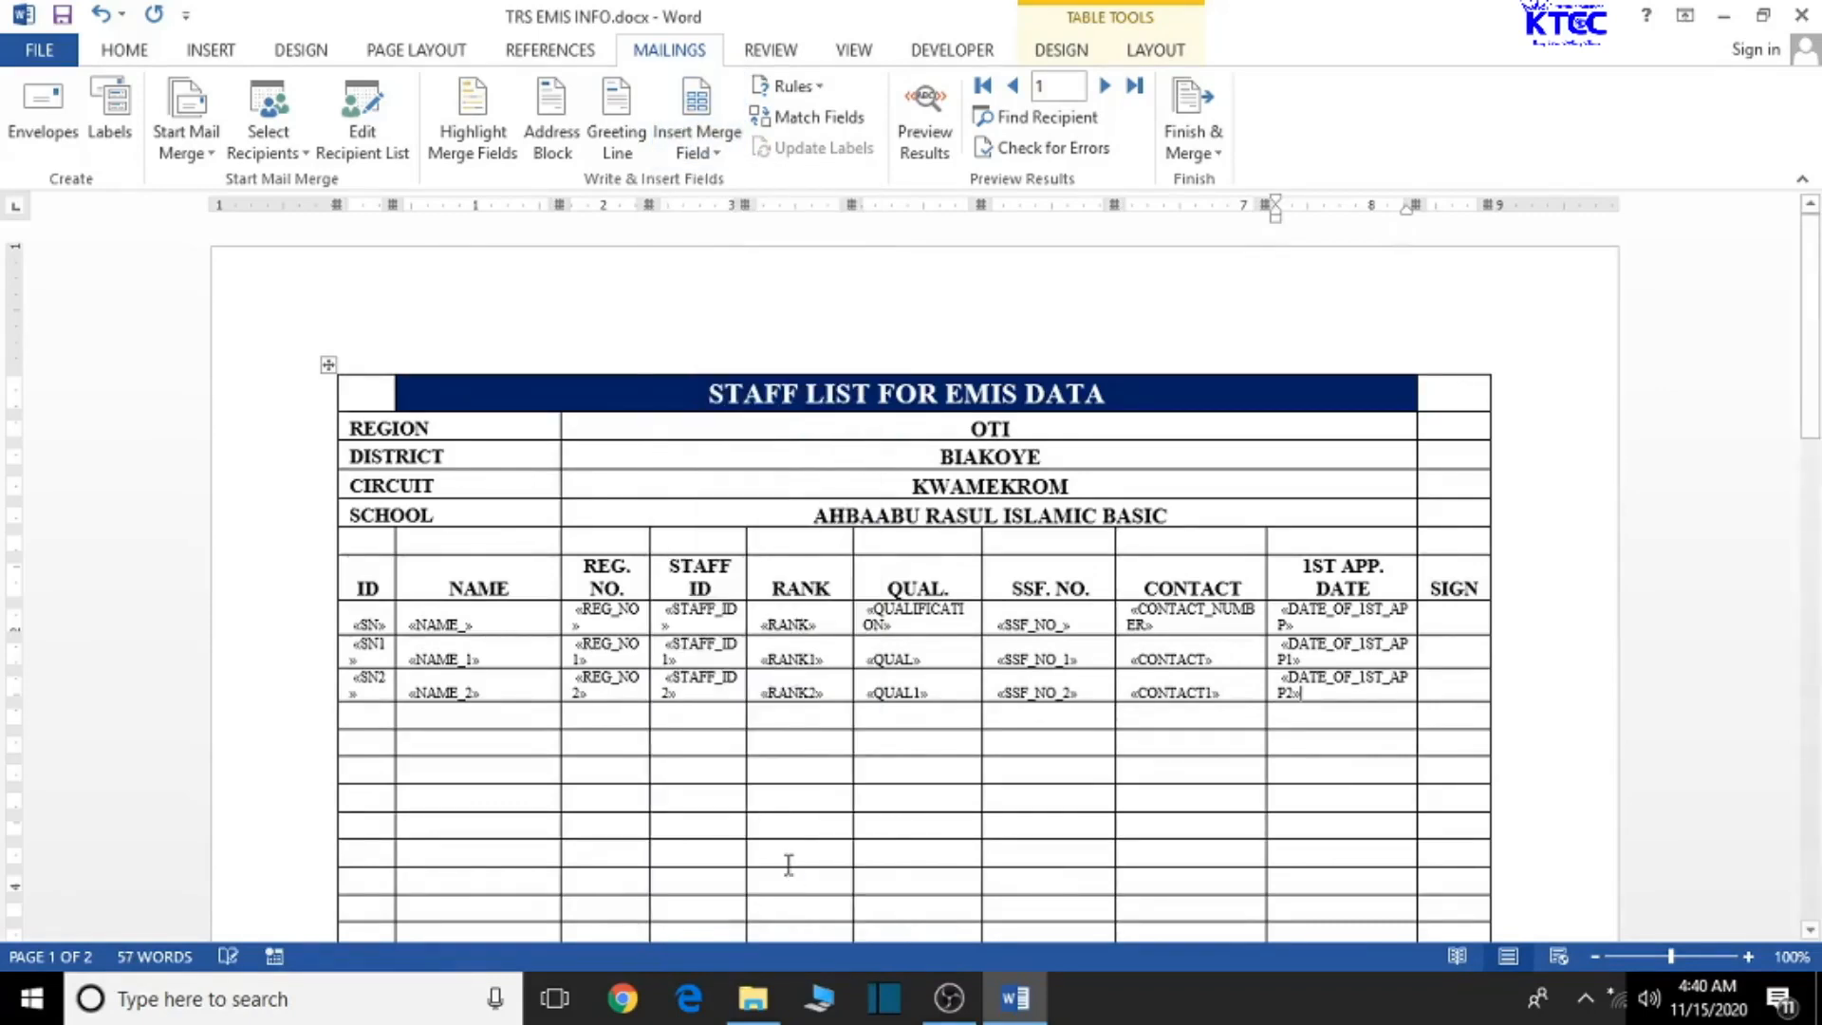
left_click(924, 123)
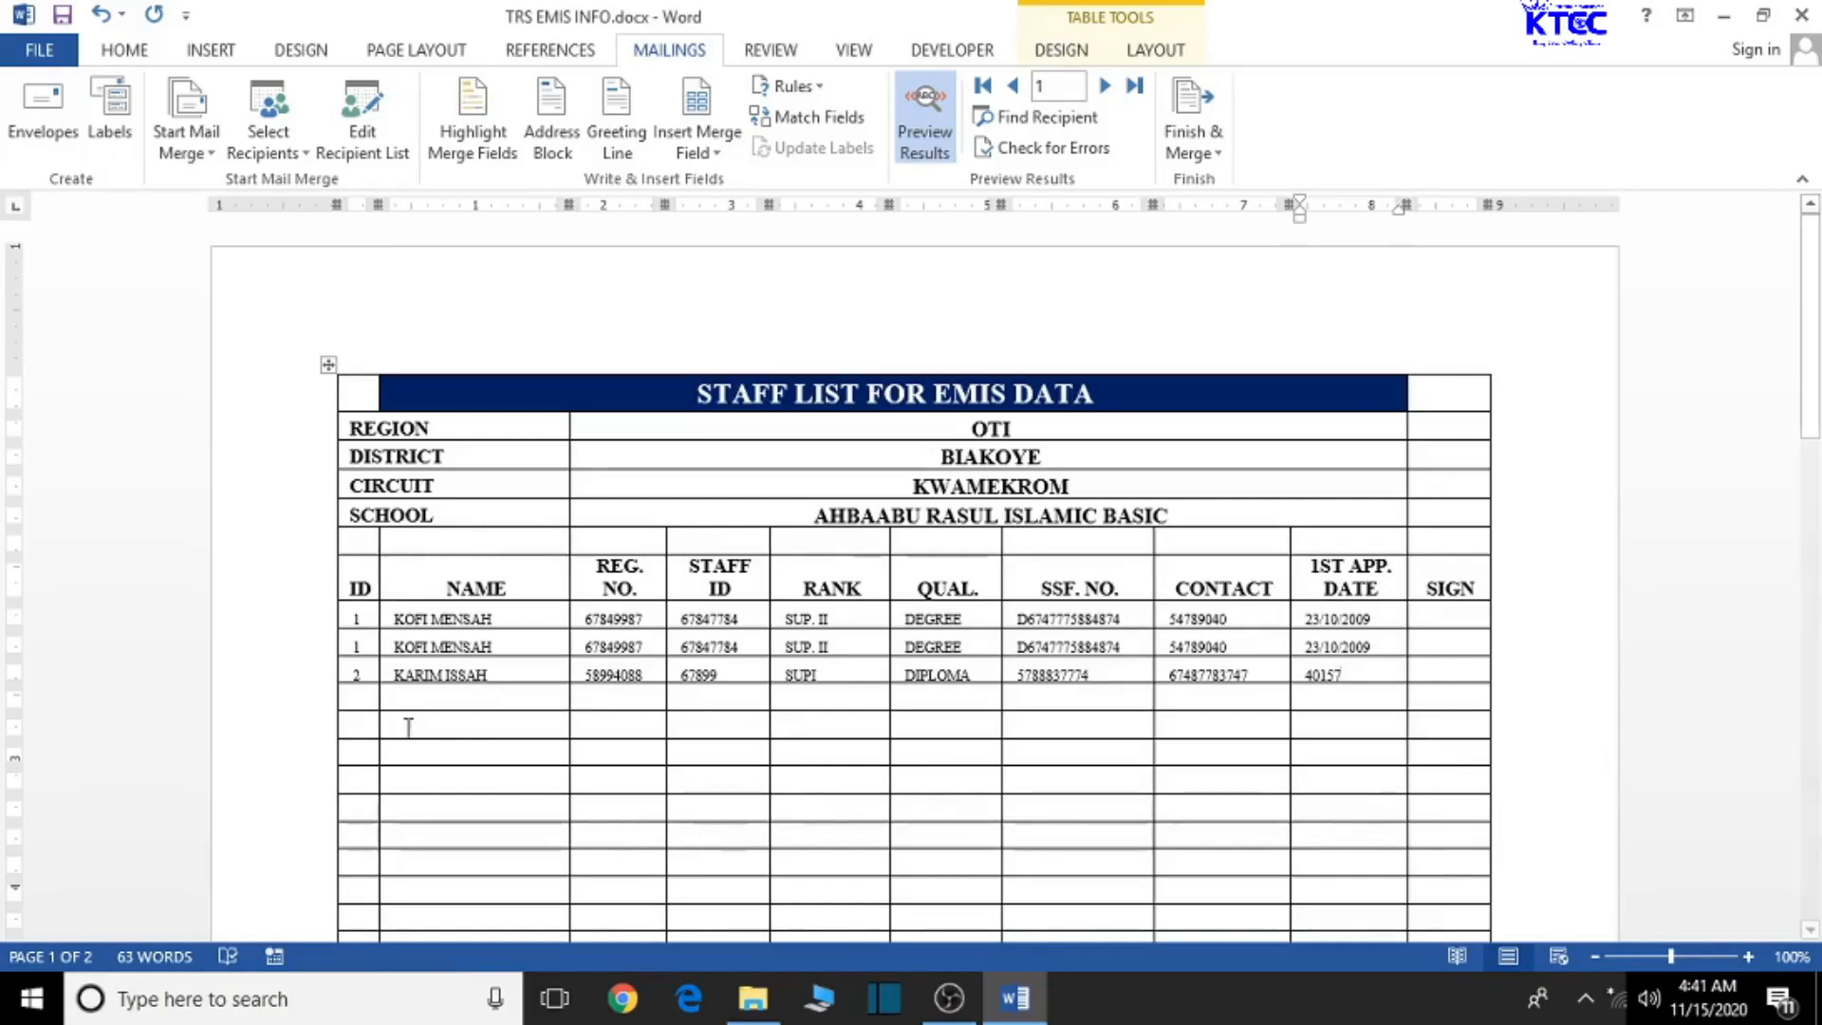
left_click(365, 704)
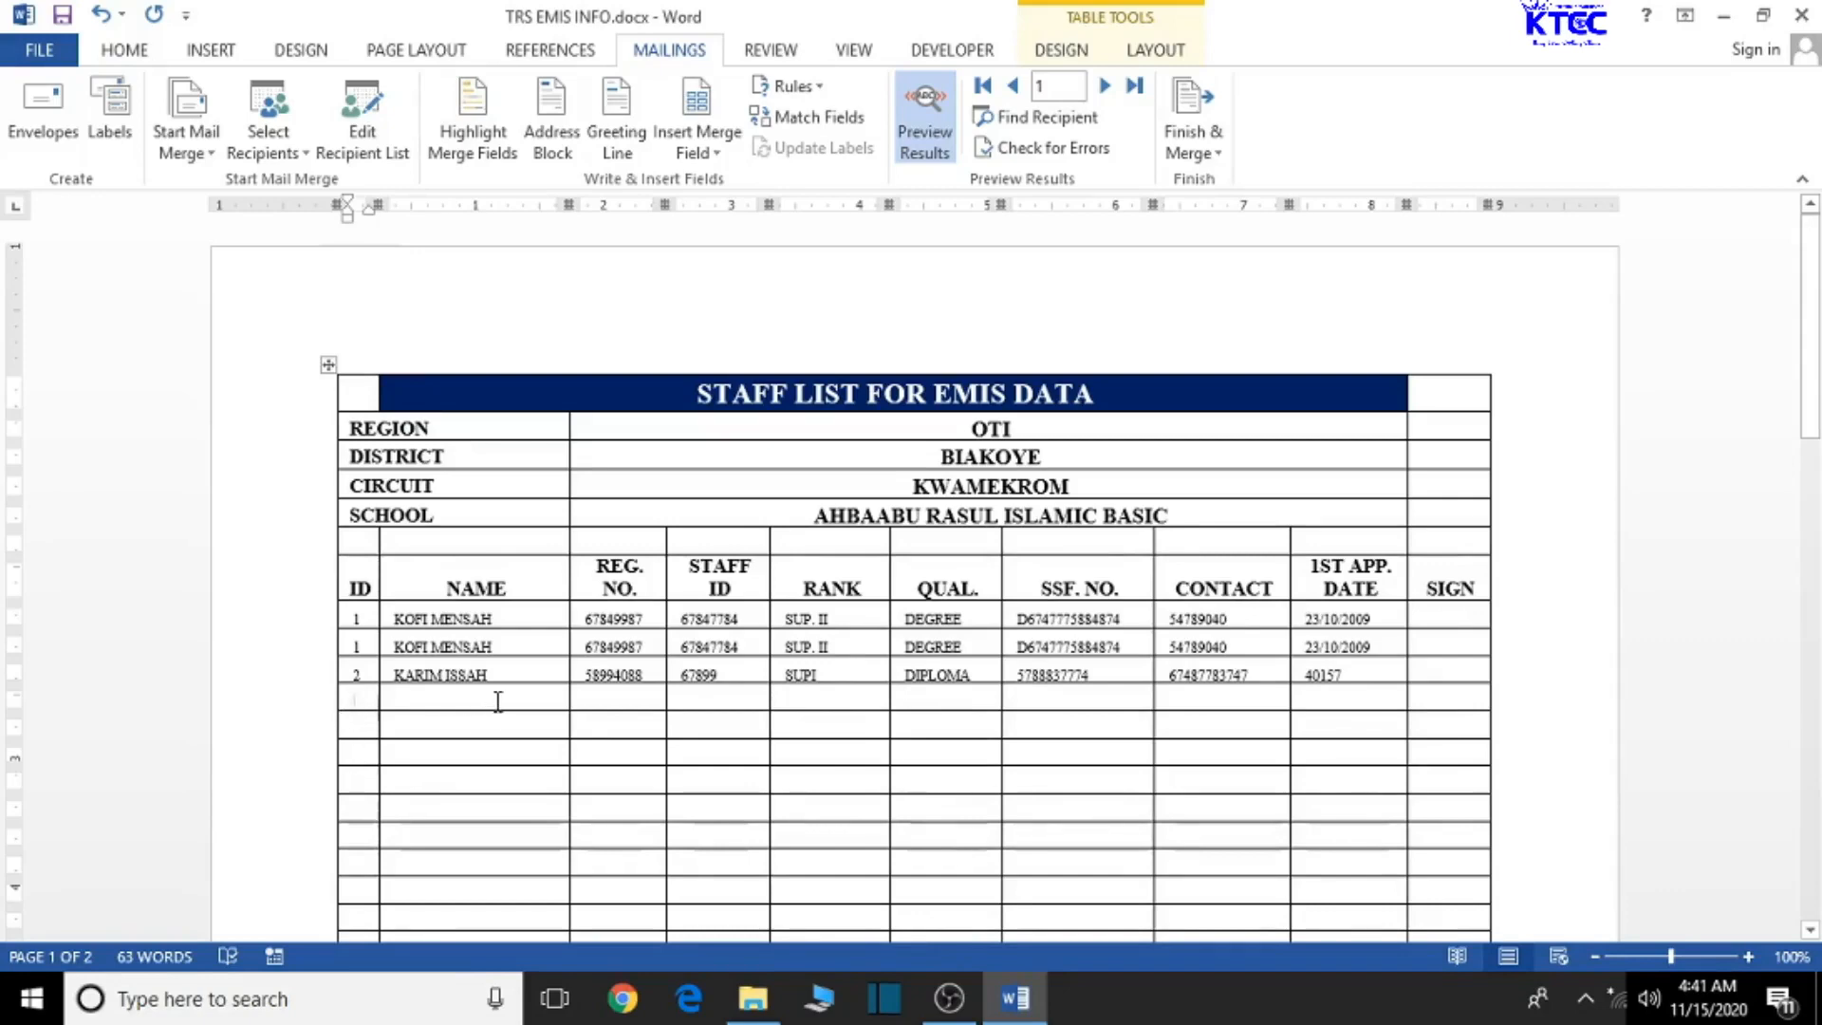
left_click(719, 156)
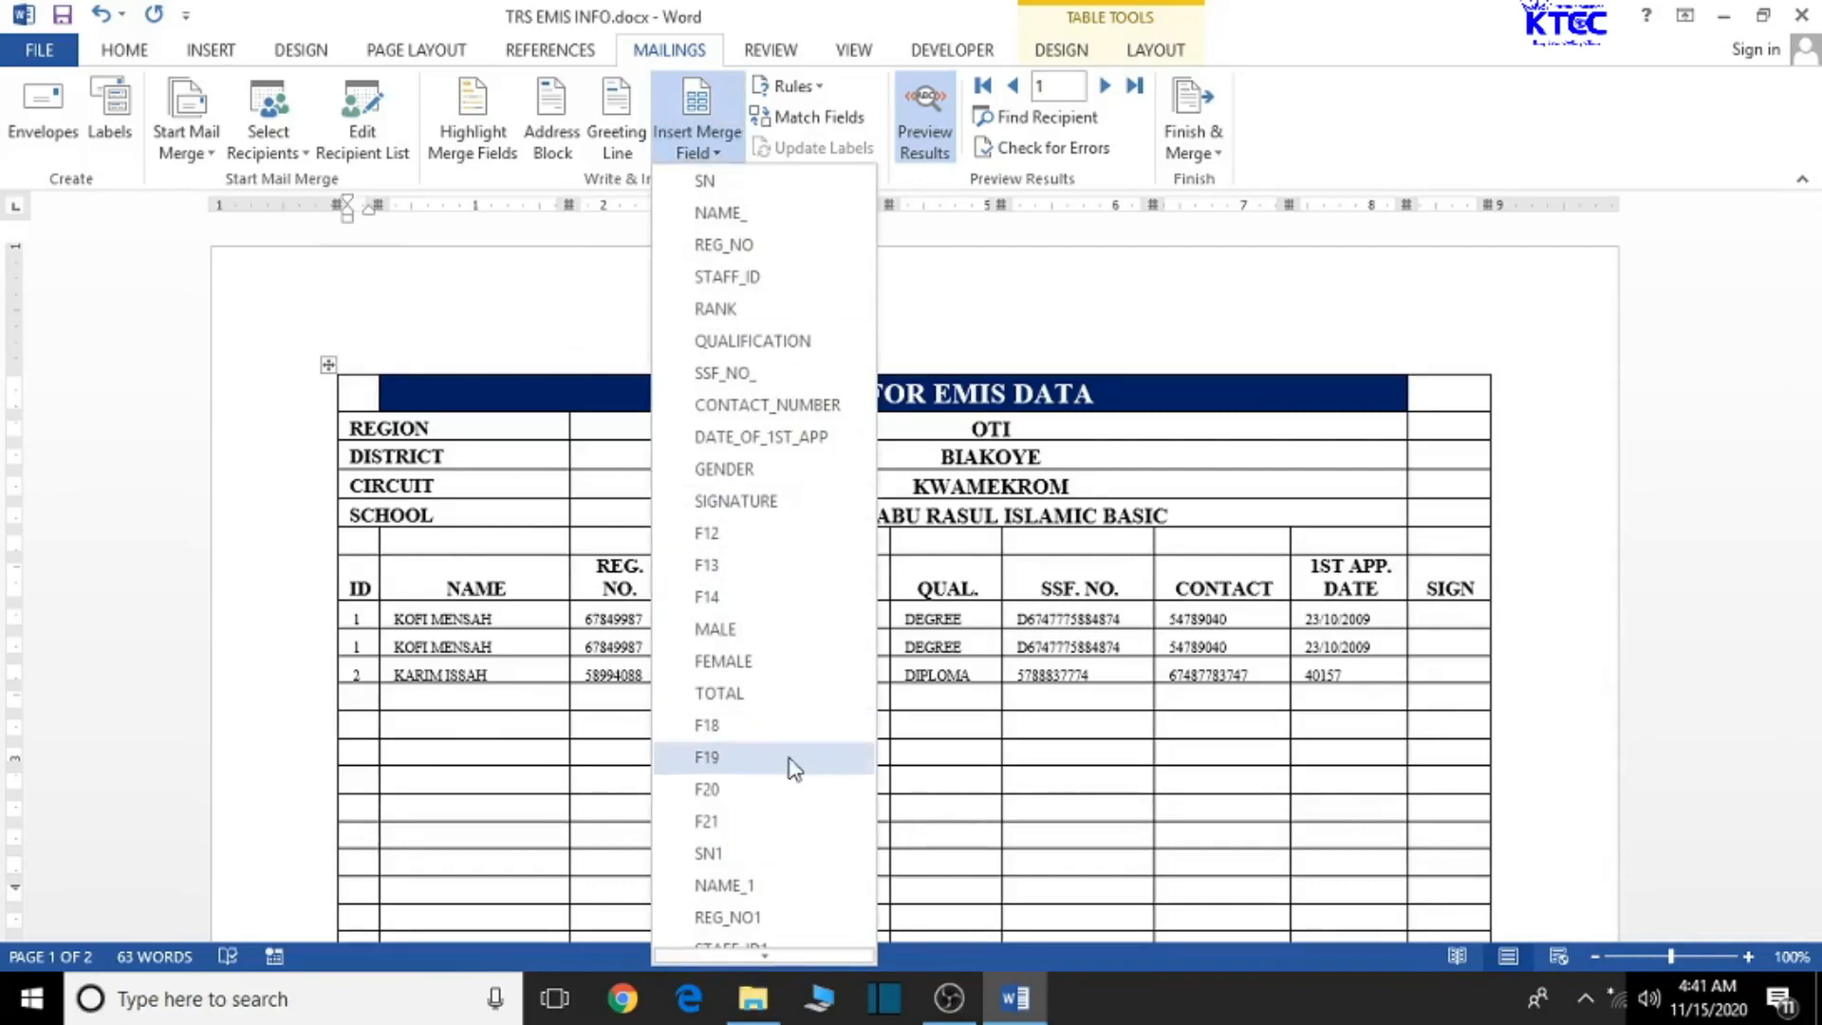
scroll(827, 768, "down", 4)
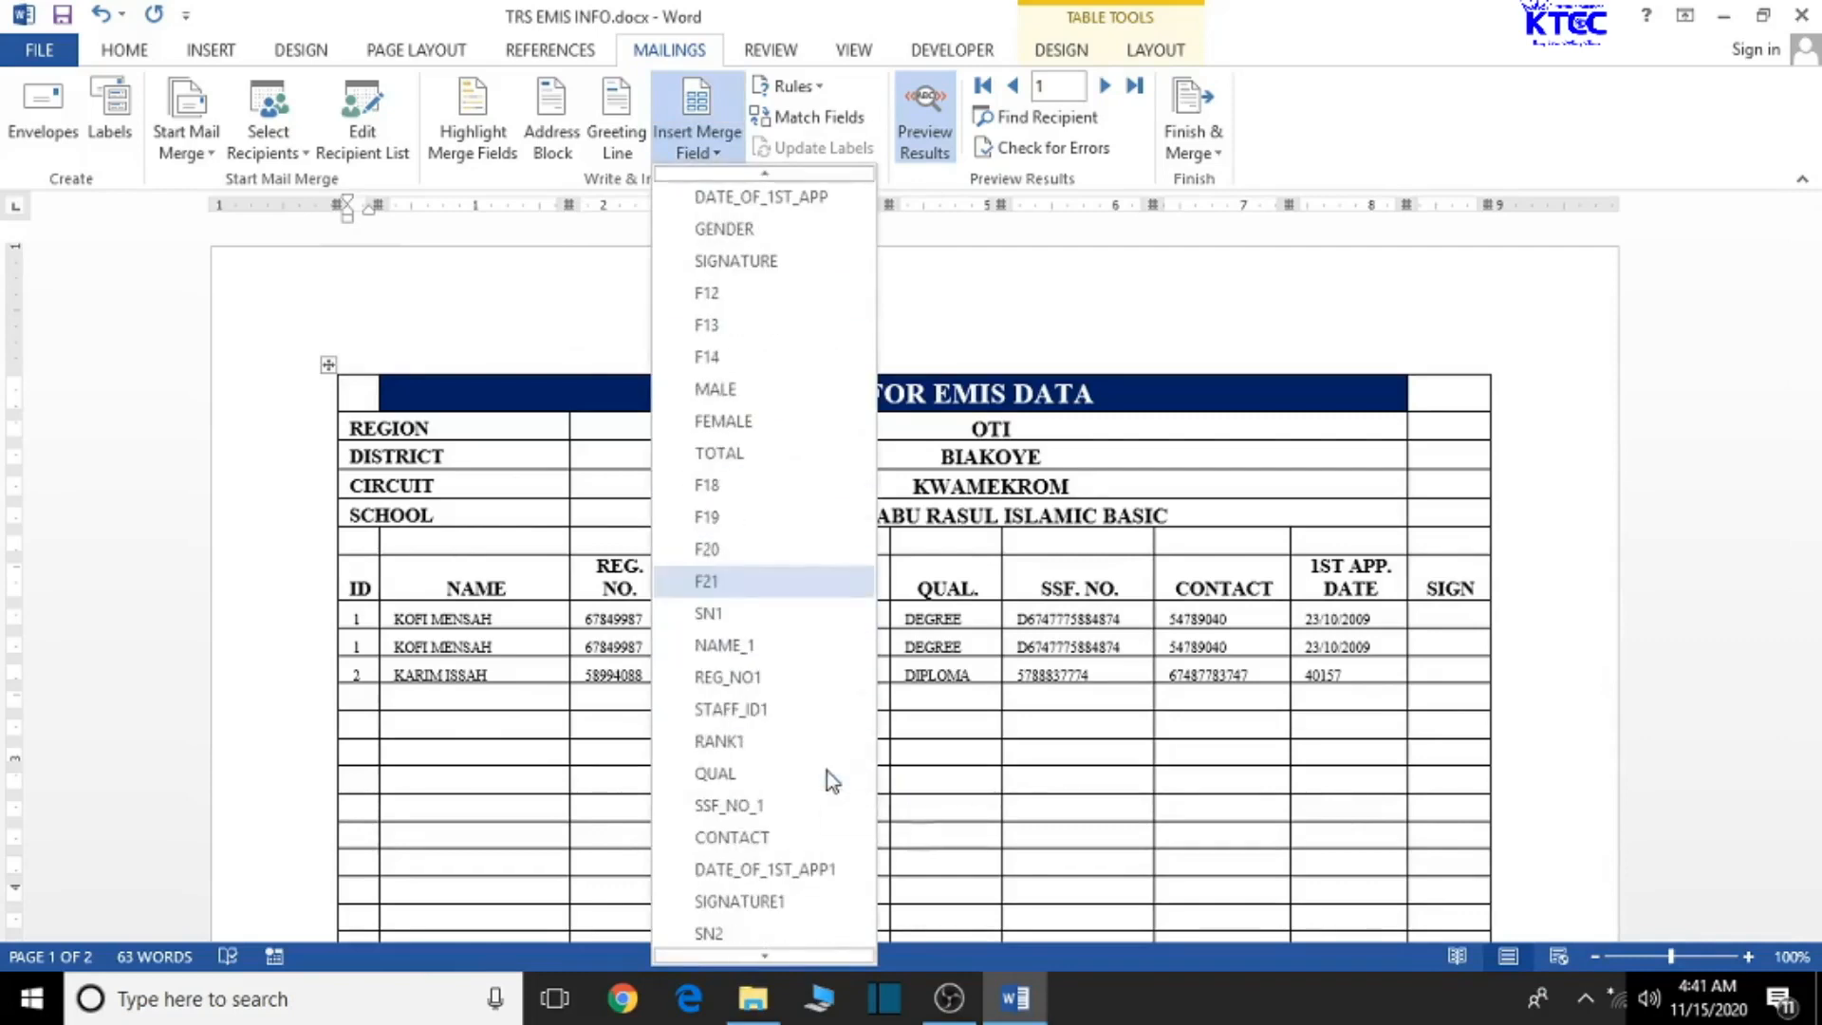
scroll(828, 771, "down", 2)
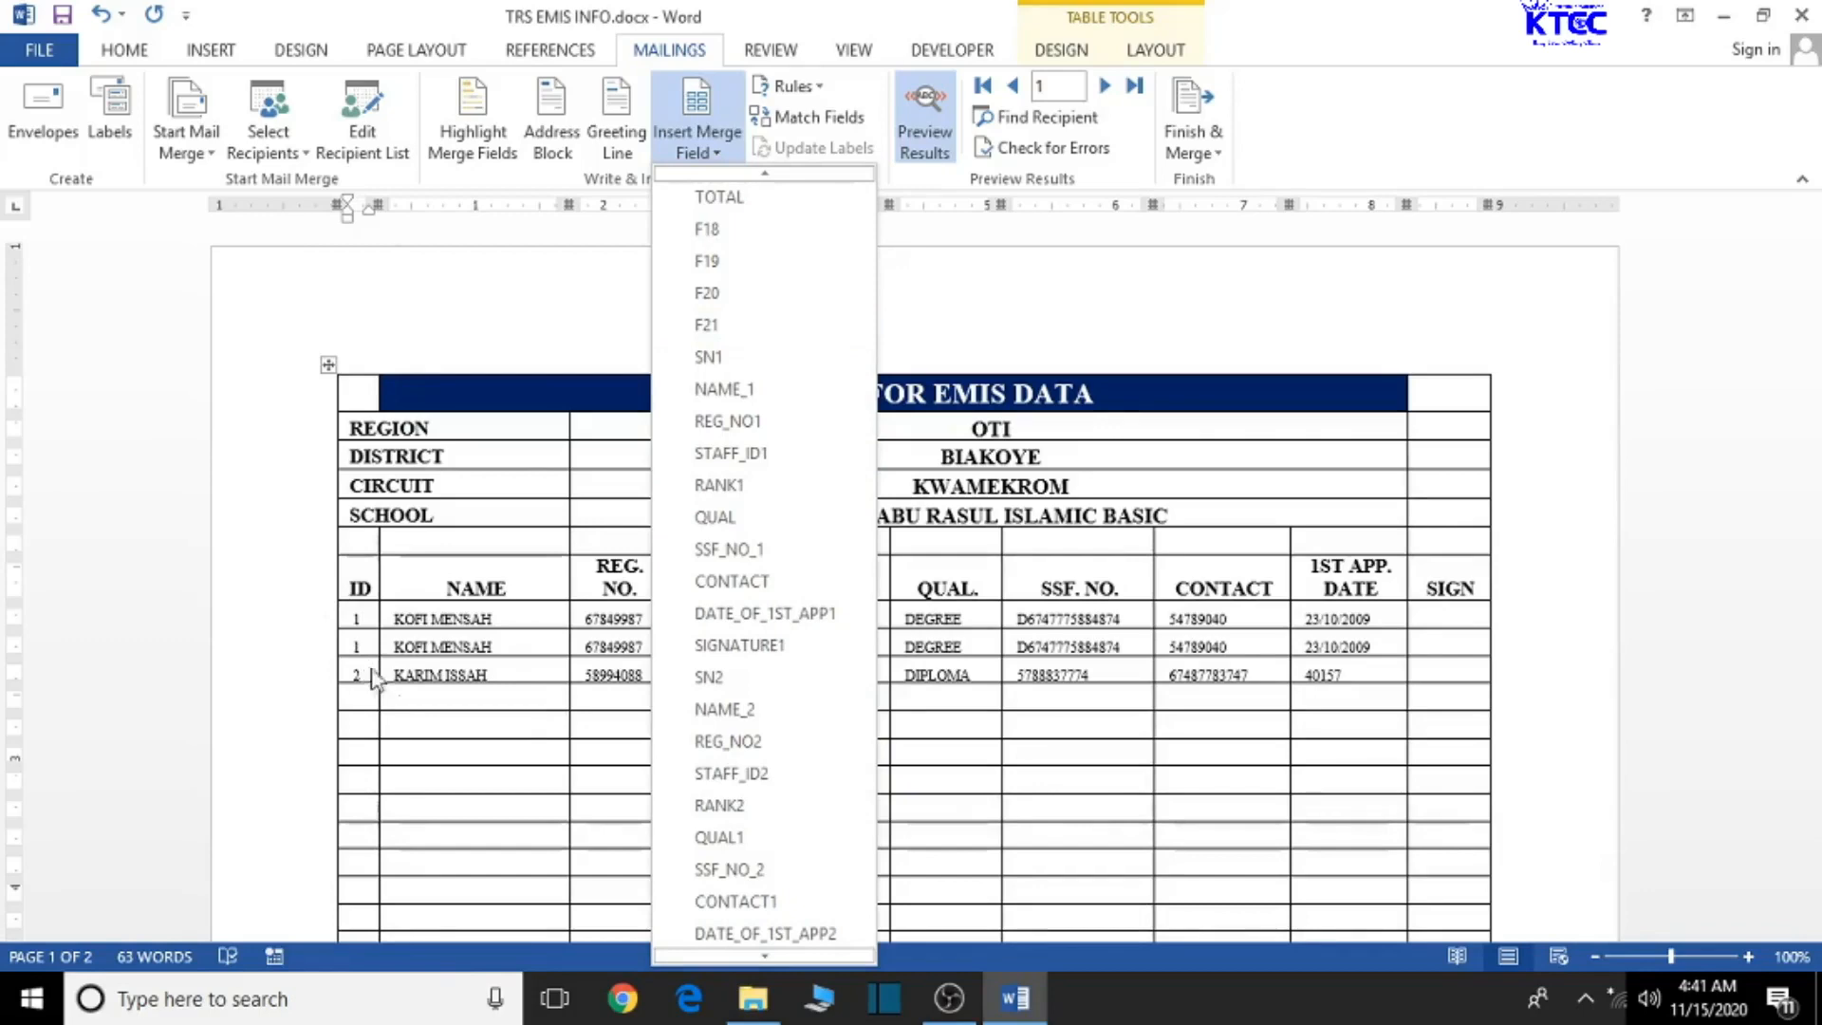
scroll(802, 805, "down", 2)
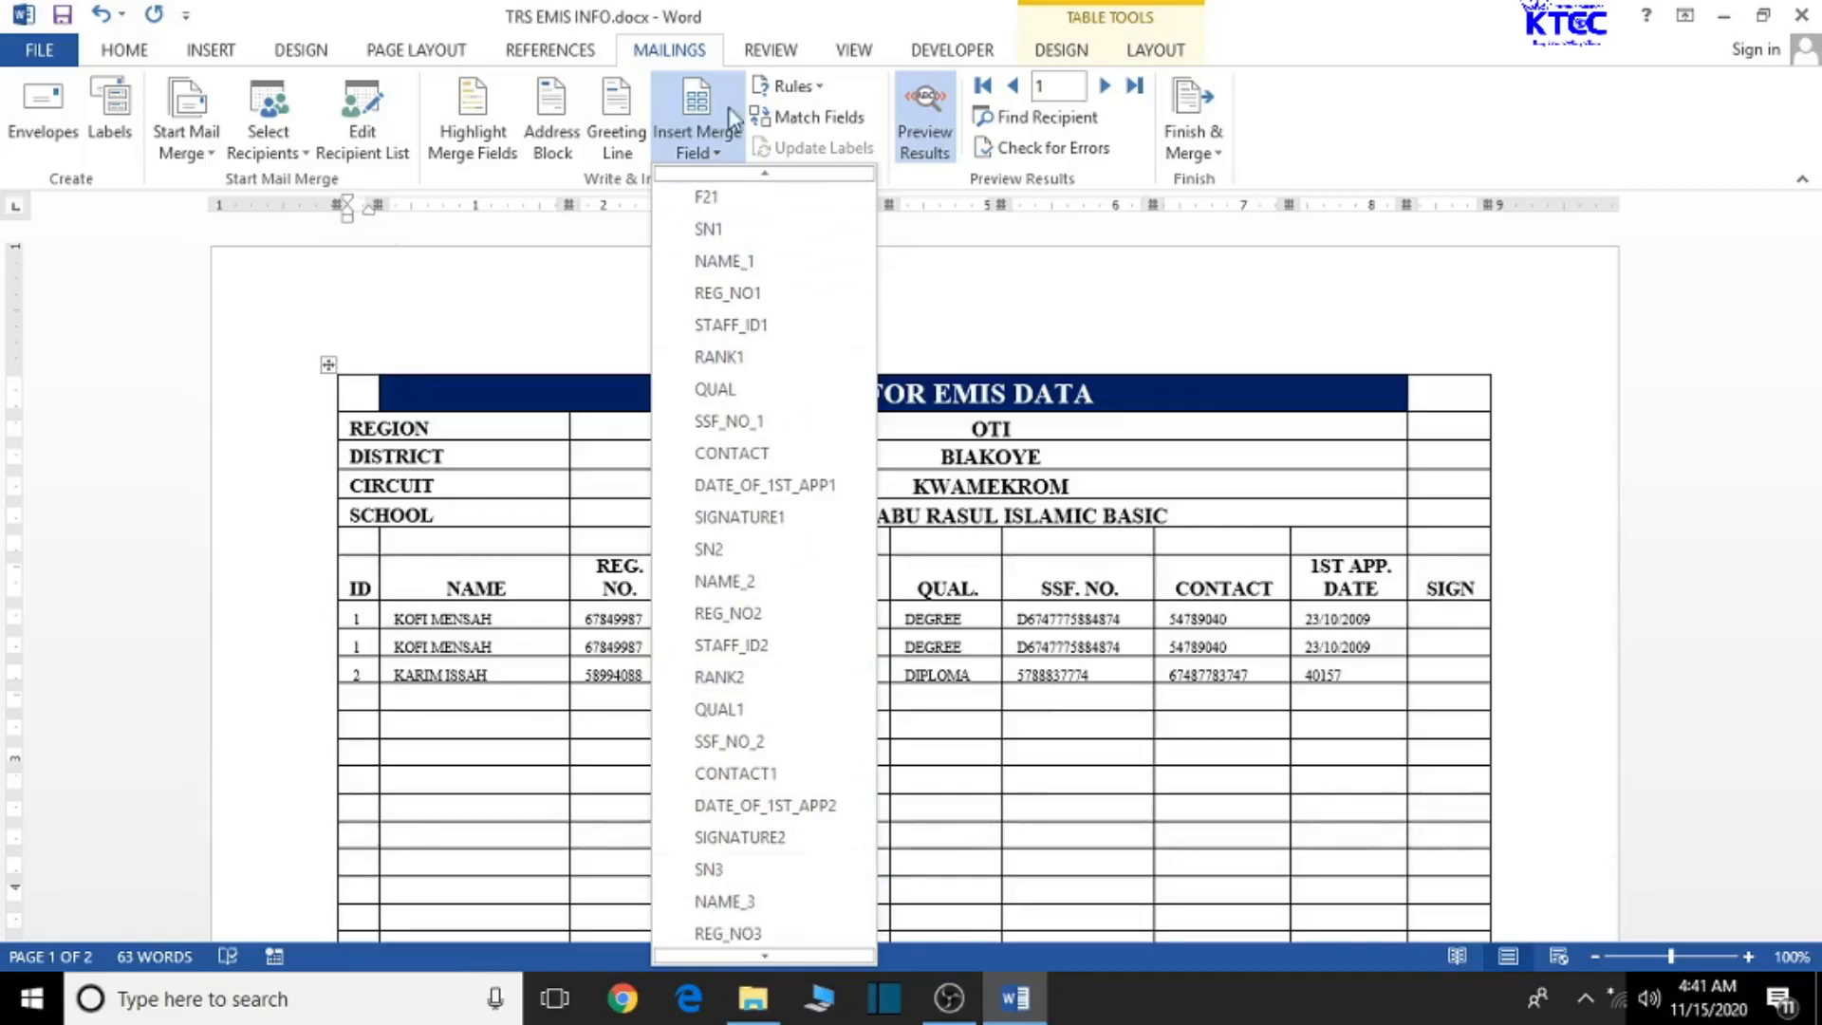
left_click(912, 140)
left_click(913, 141)
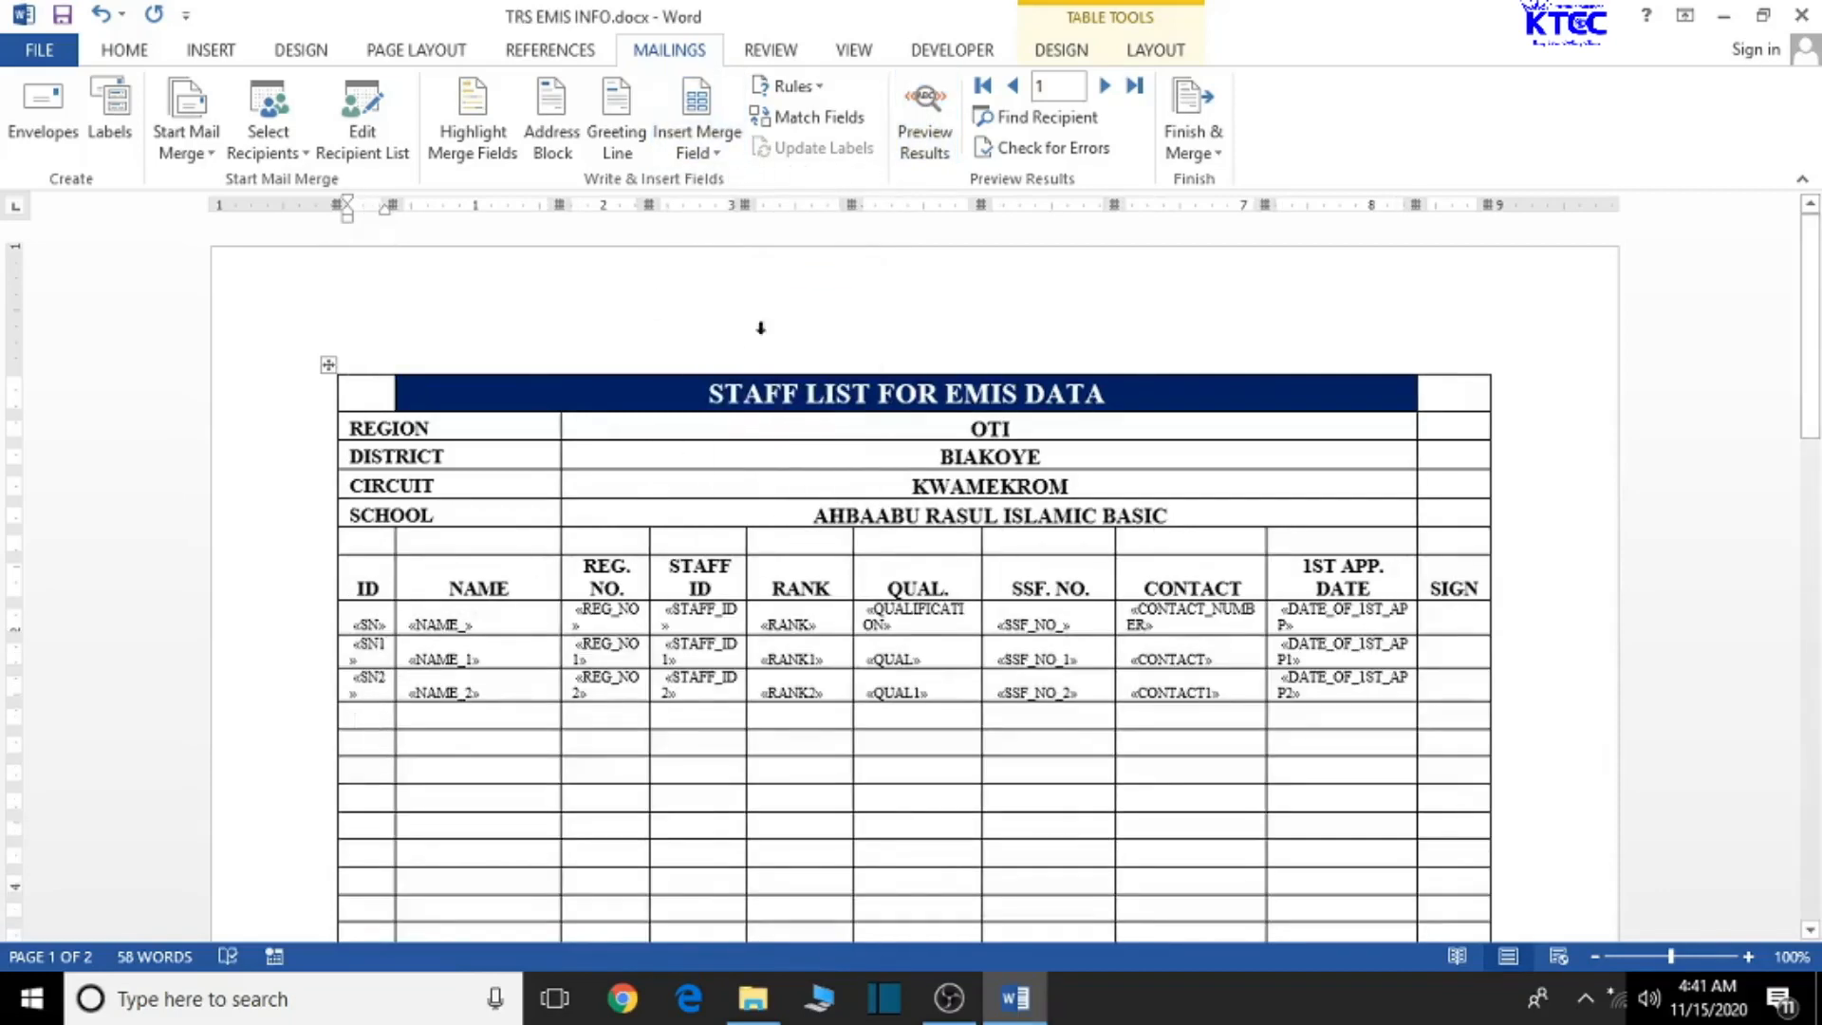
- Insert SN3 and NAME_3 merge fields into the fourth row's ID and NAME cells
left_click(720, 145)
scroll(730, 925, "down", 2)
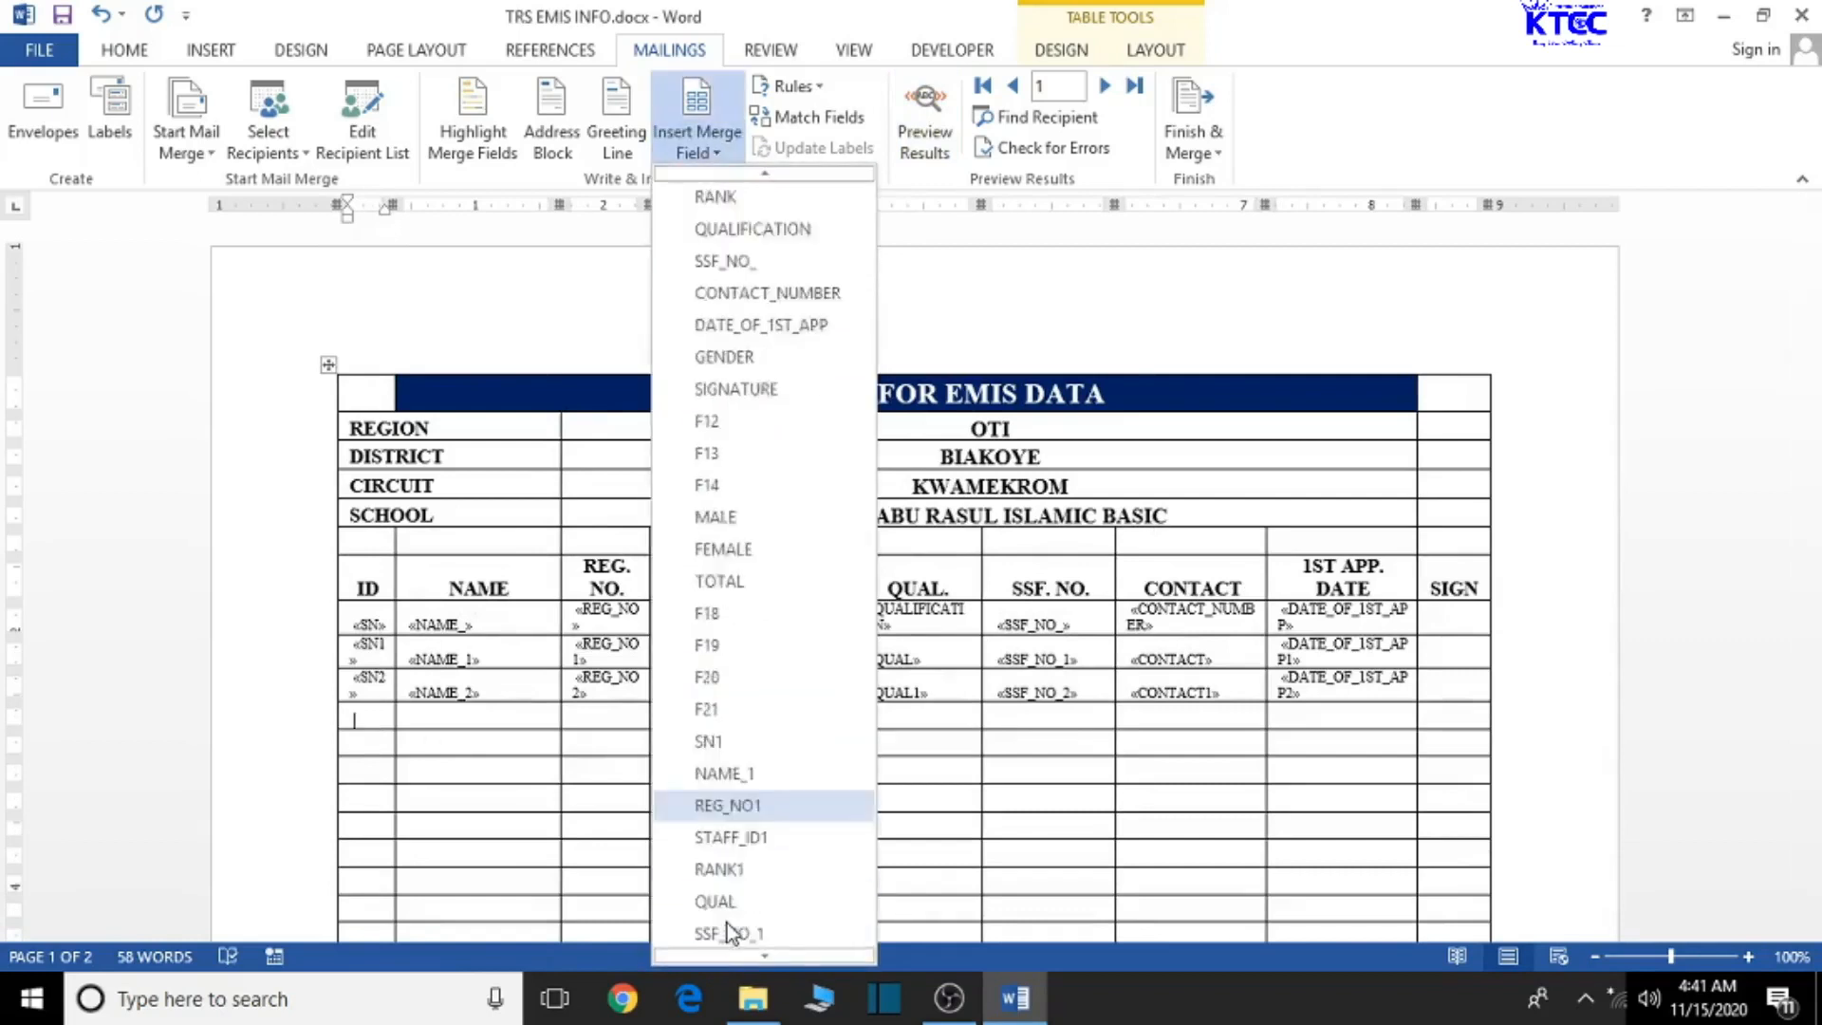
scroll(731, 925, "down", 5)
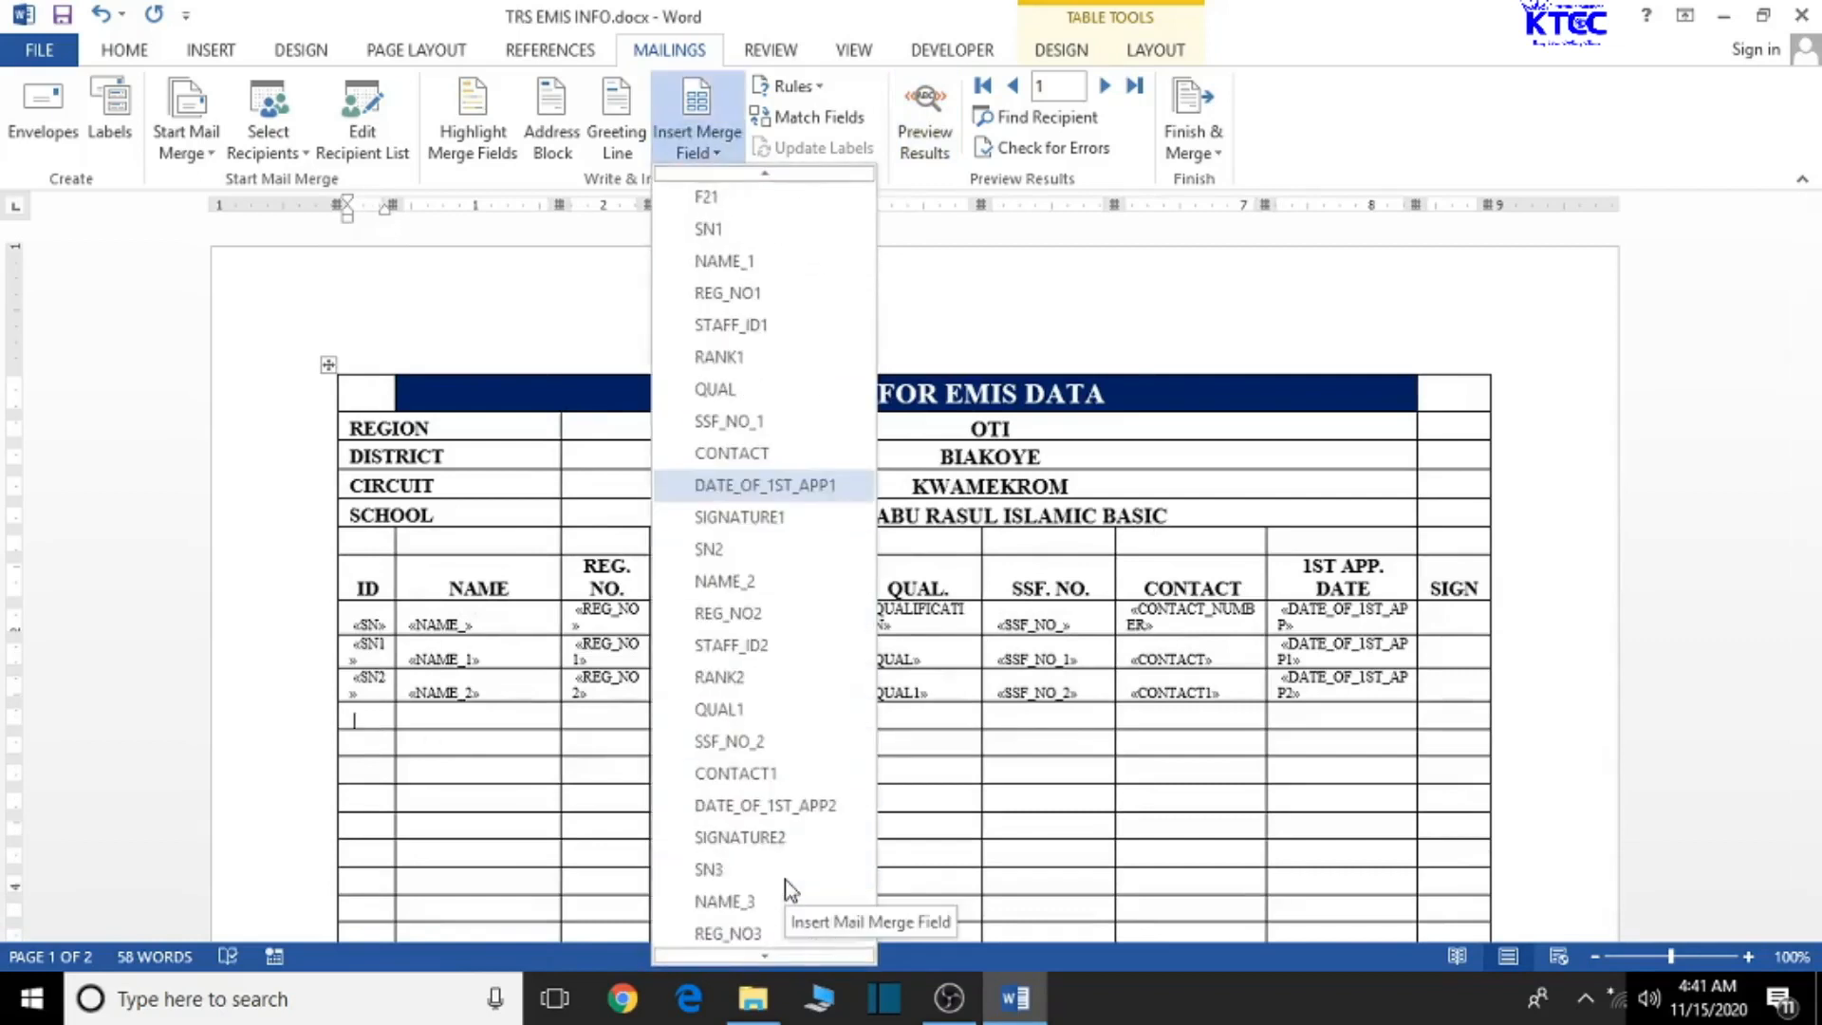
left_click(714, 869)
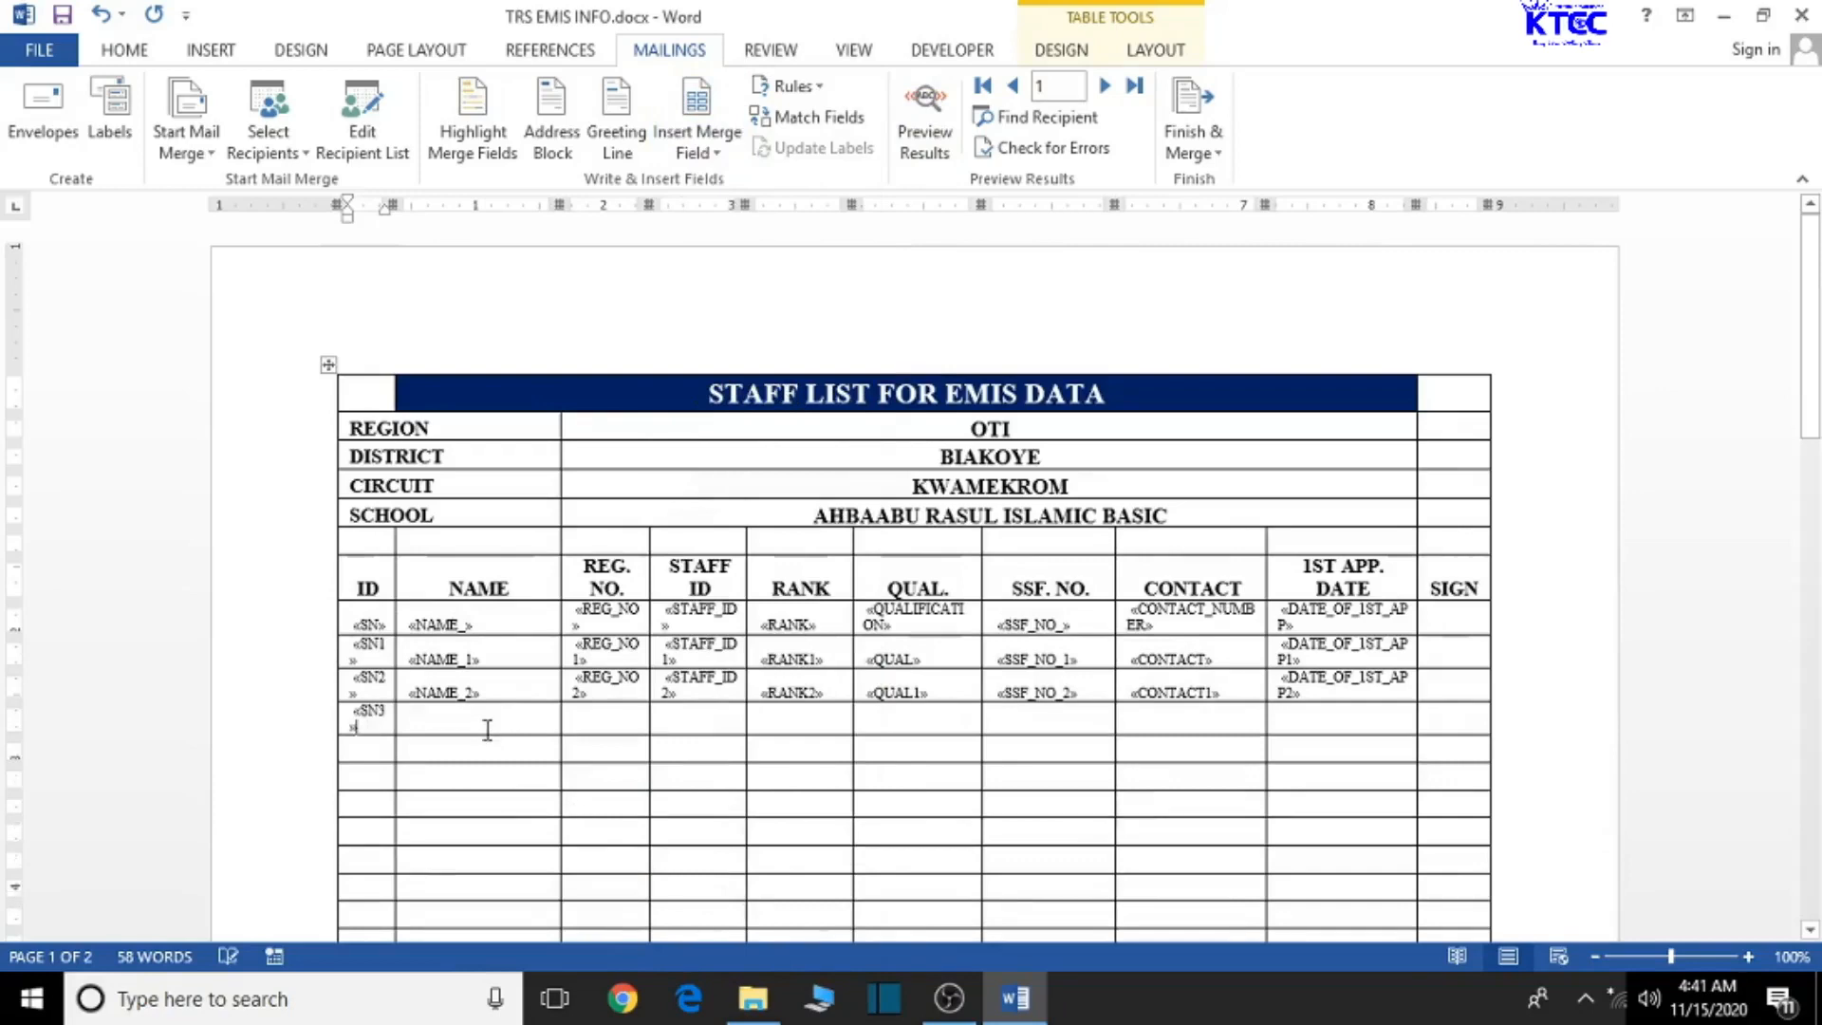
left_click(487, 729)
left_click(721, 152)
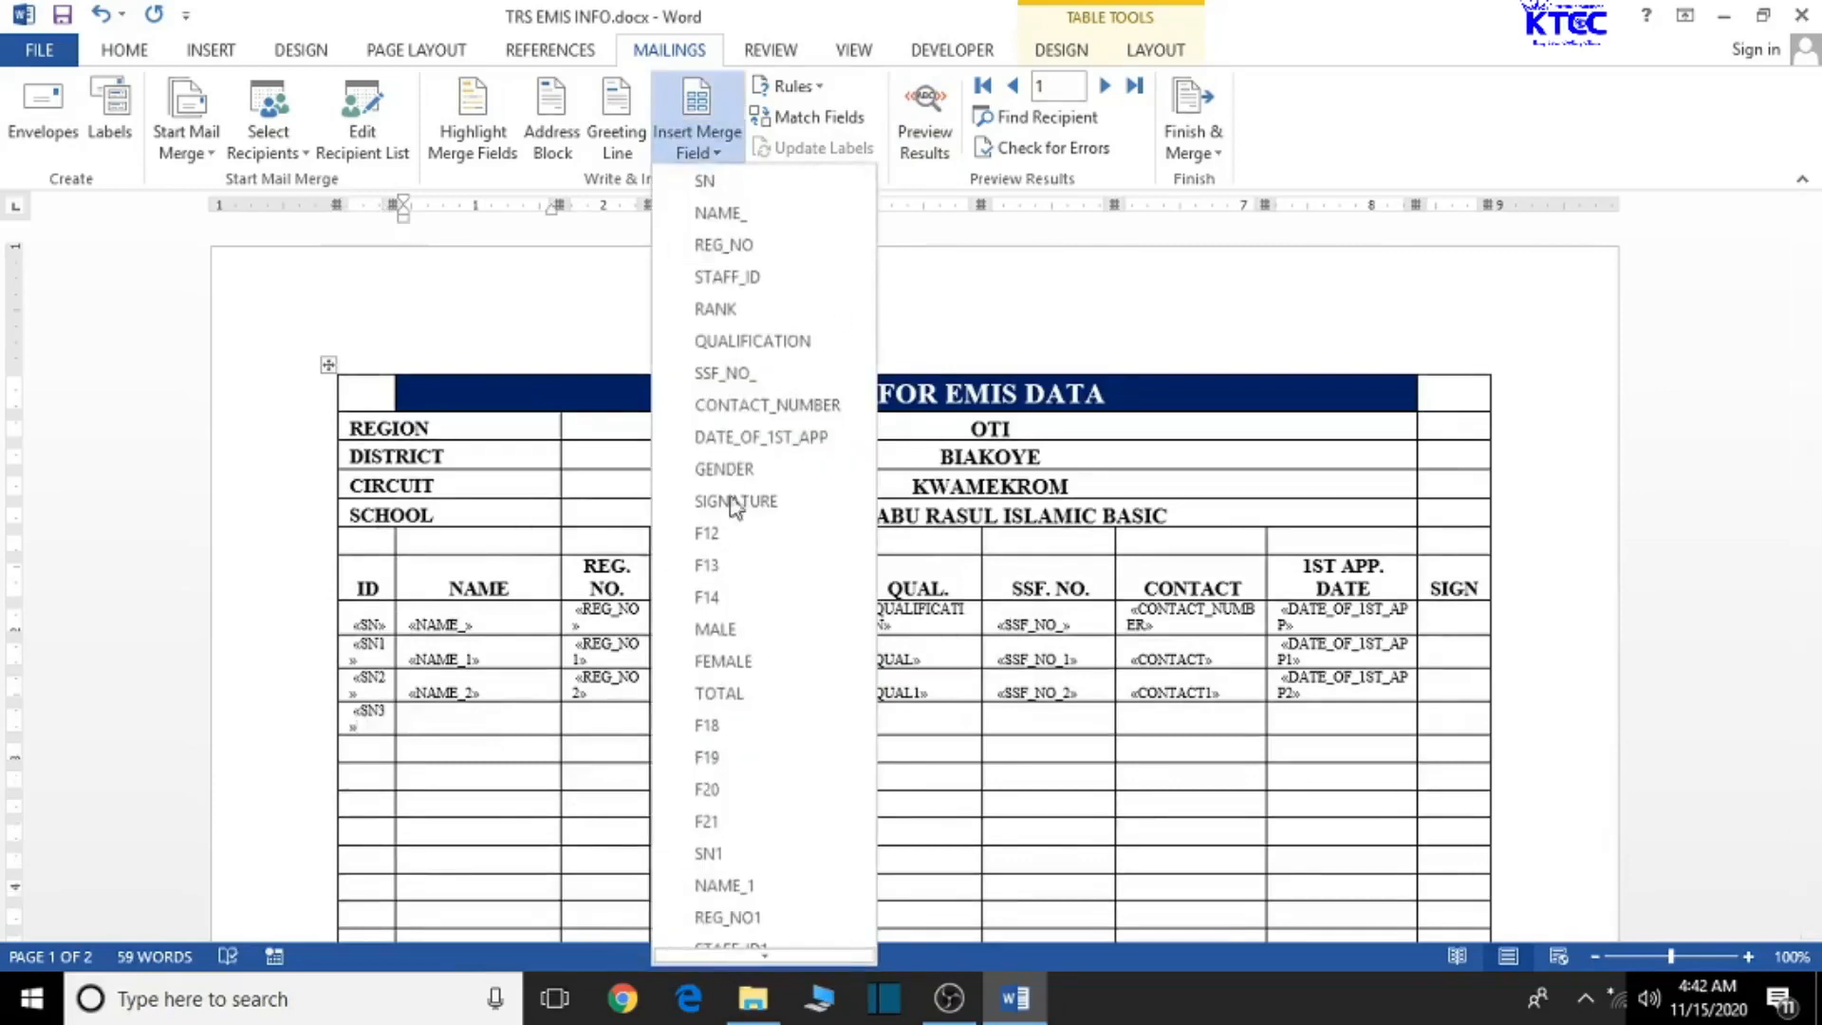
scroll(723, 807, "down", 4)
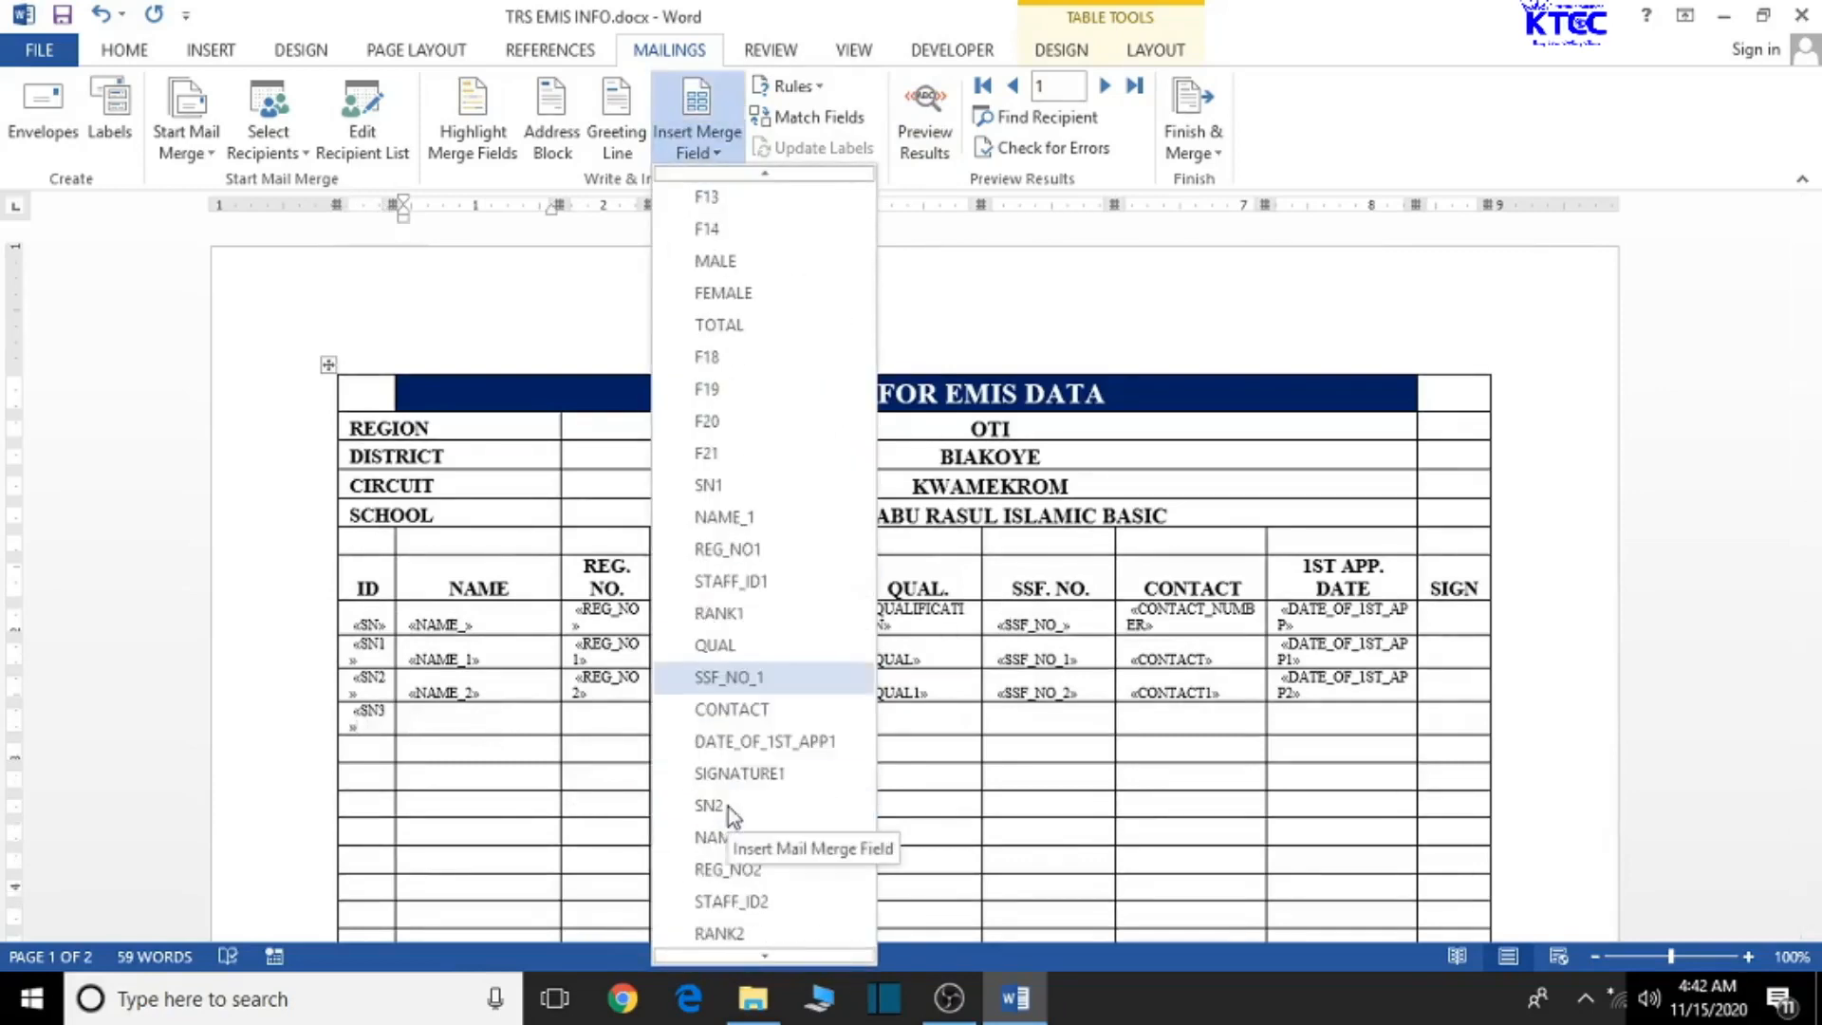
scroll(828, 811, "down", 4)
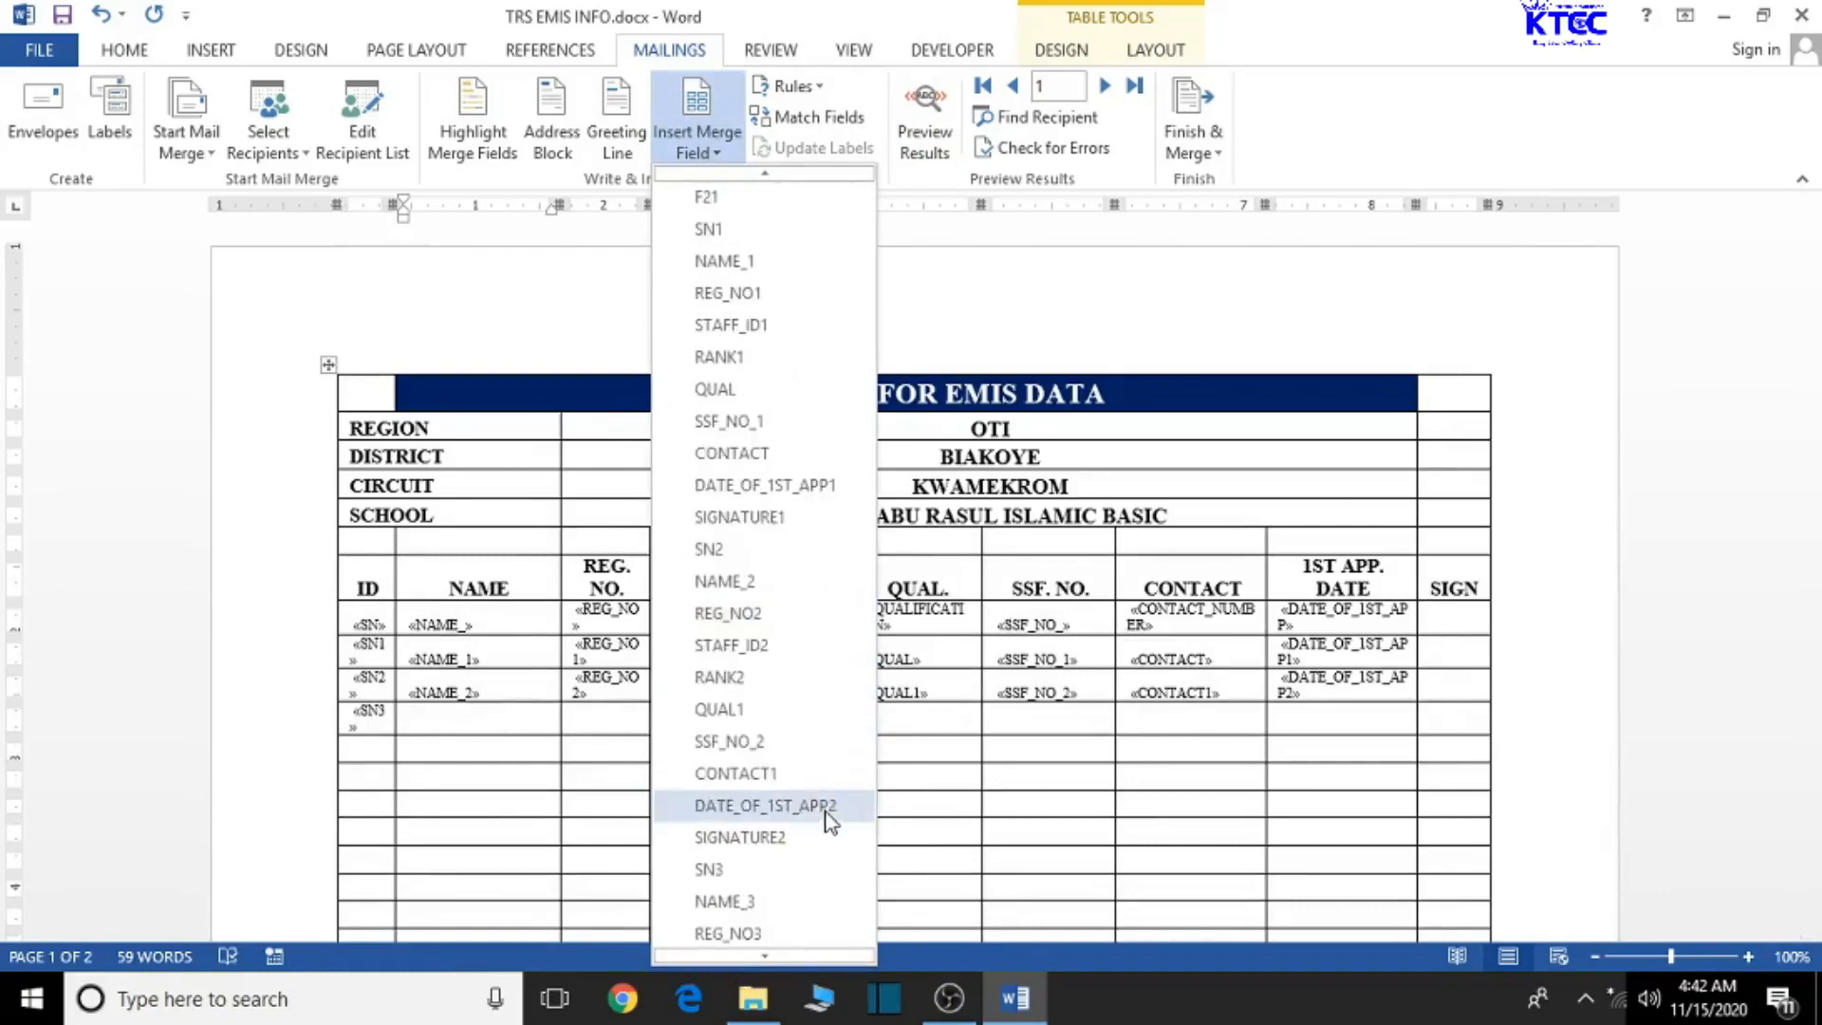
left_click(771, 902)
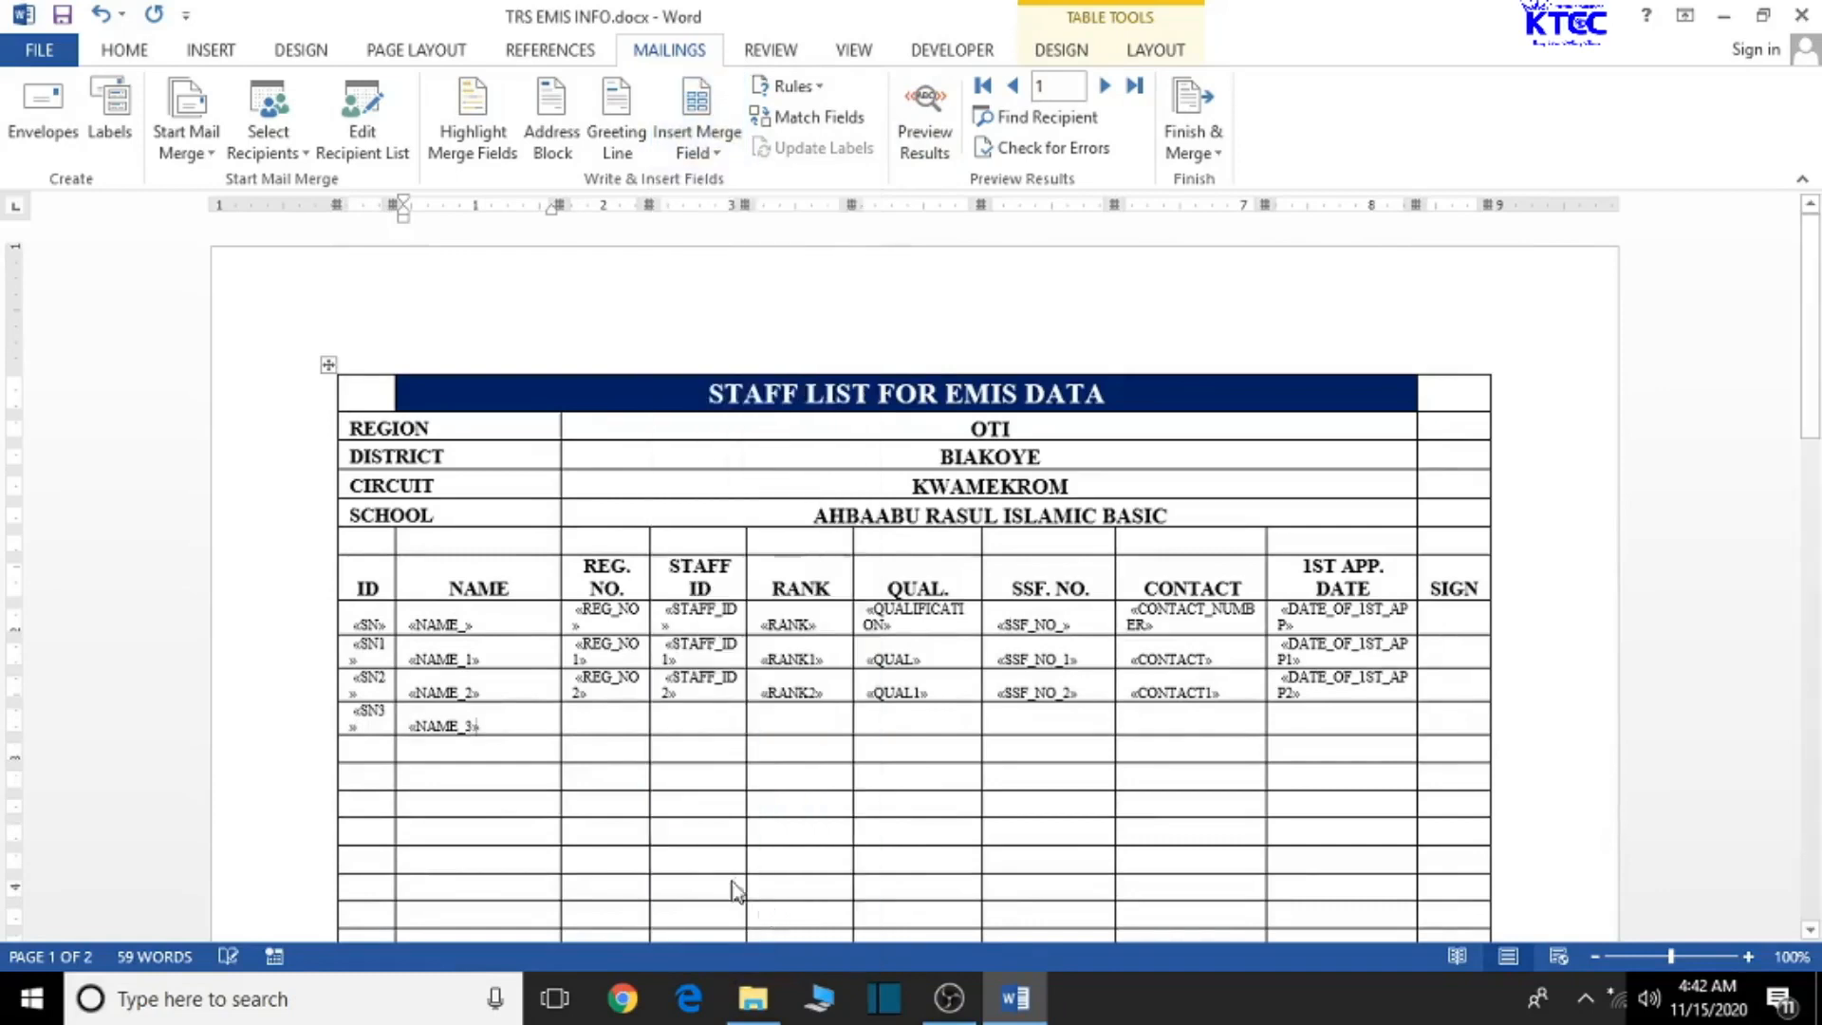
- Insert REG_NO3 and STAFF_ID3 into the SN3 row's REG. NO. and STAFF ID cells
left_click(603, 718)
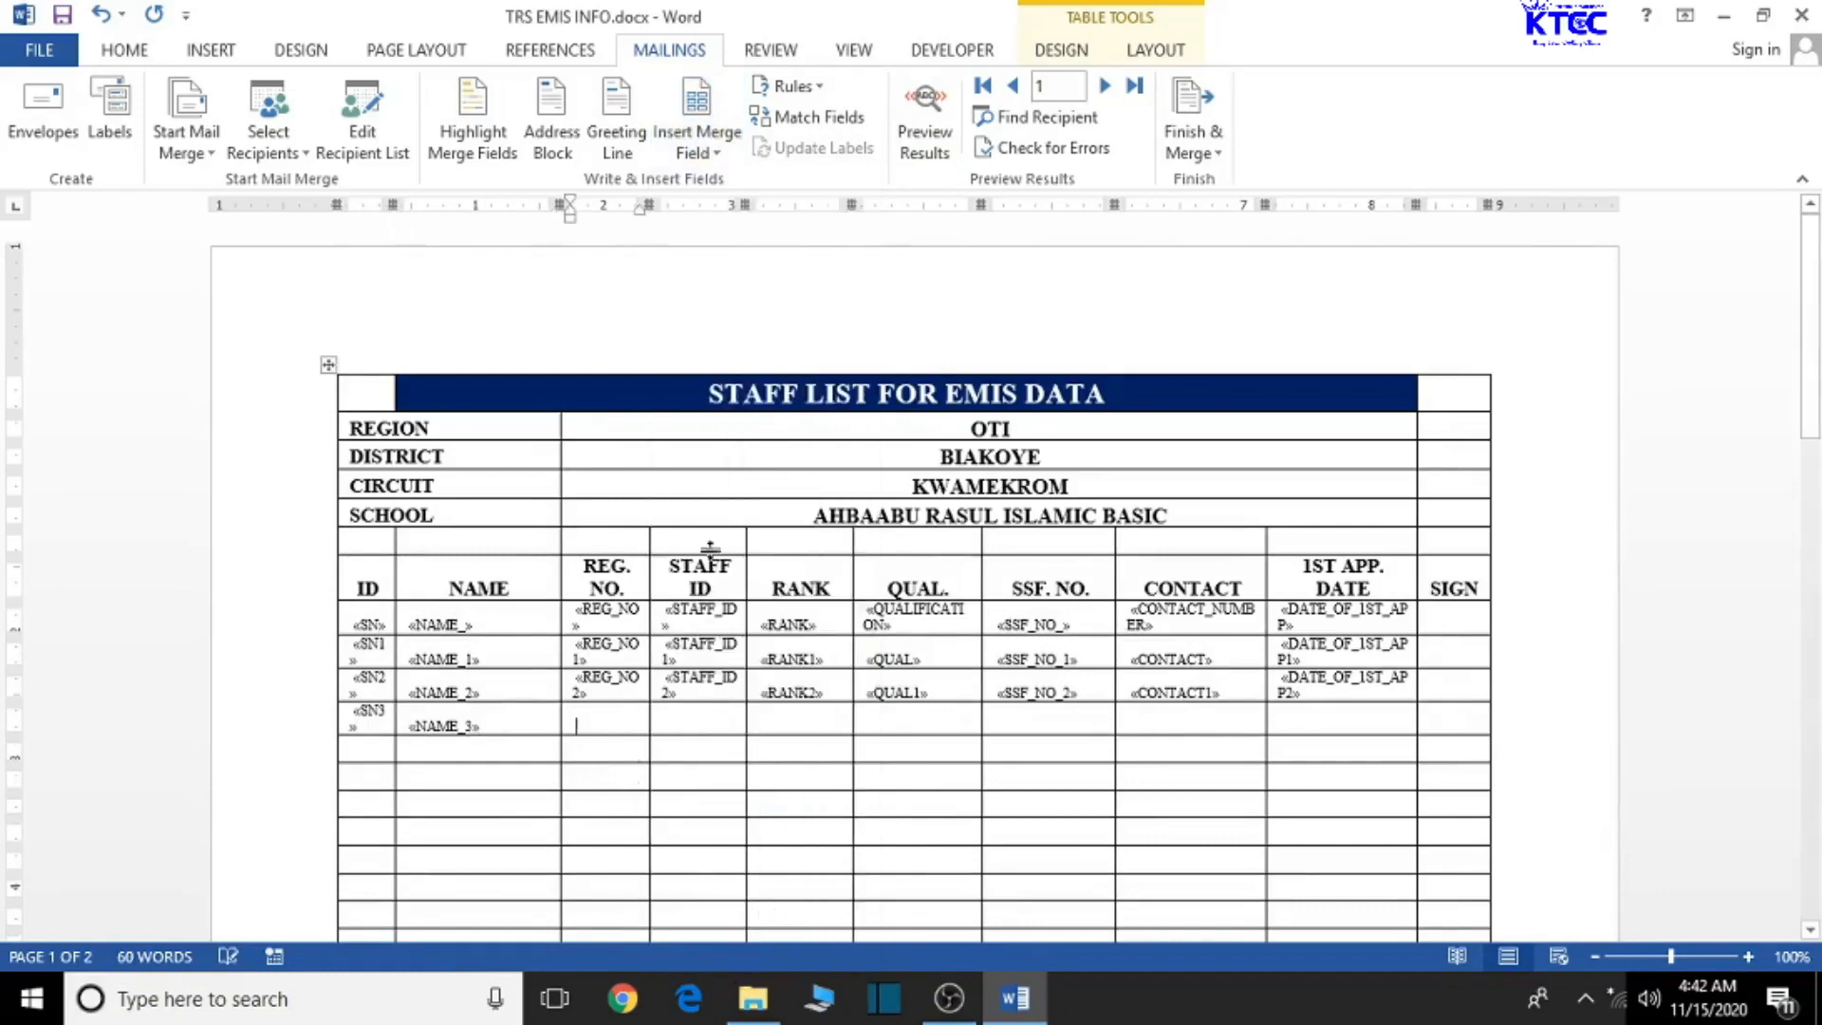
left_click(697, 142)
scroll(757, 774, "down", 2)
scroll(757, 773, "down", 5)
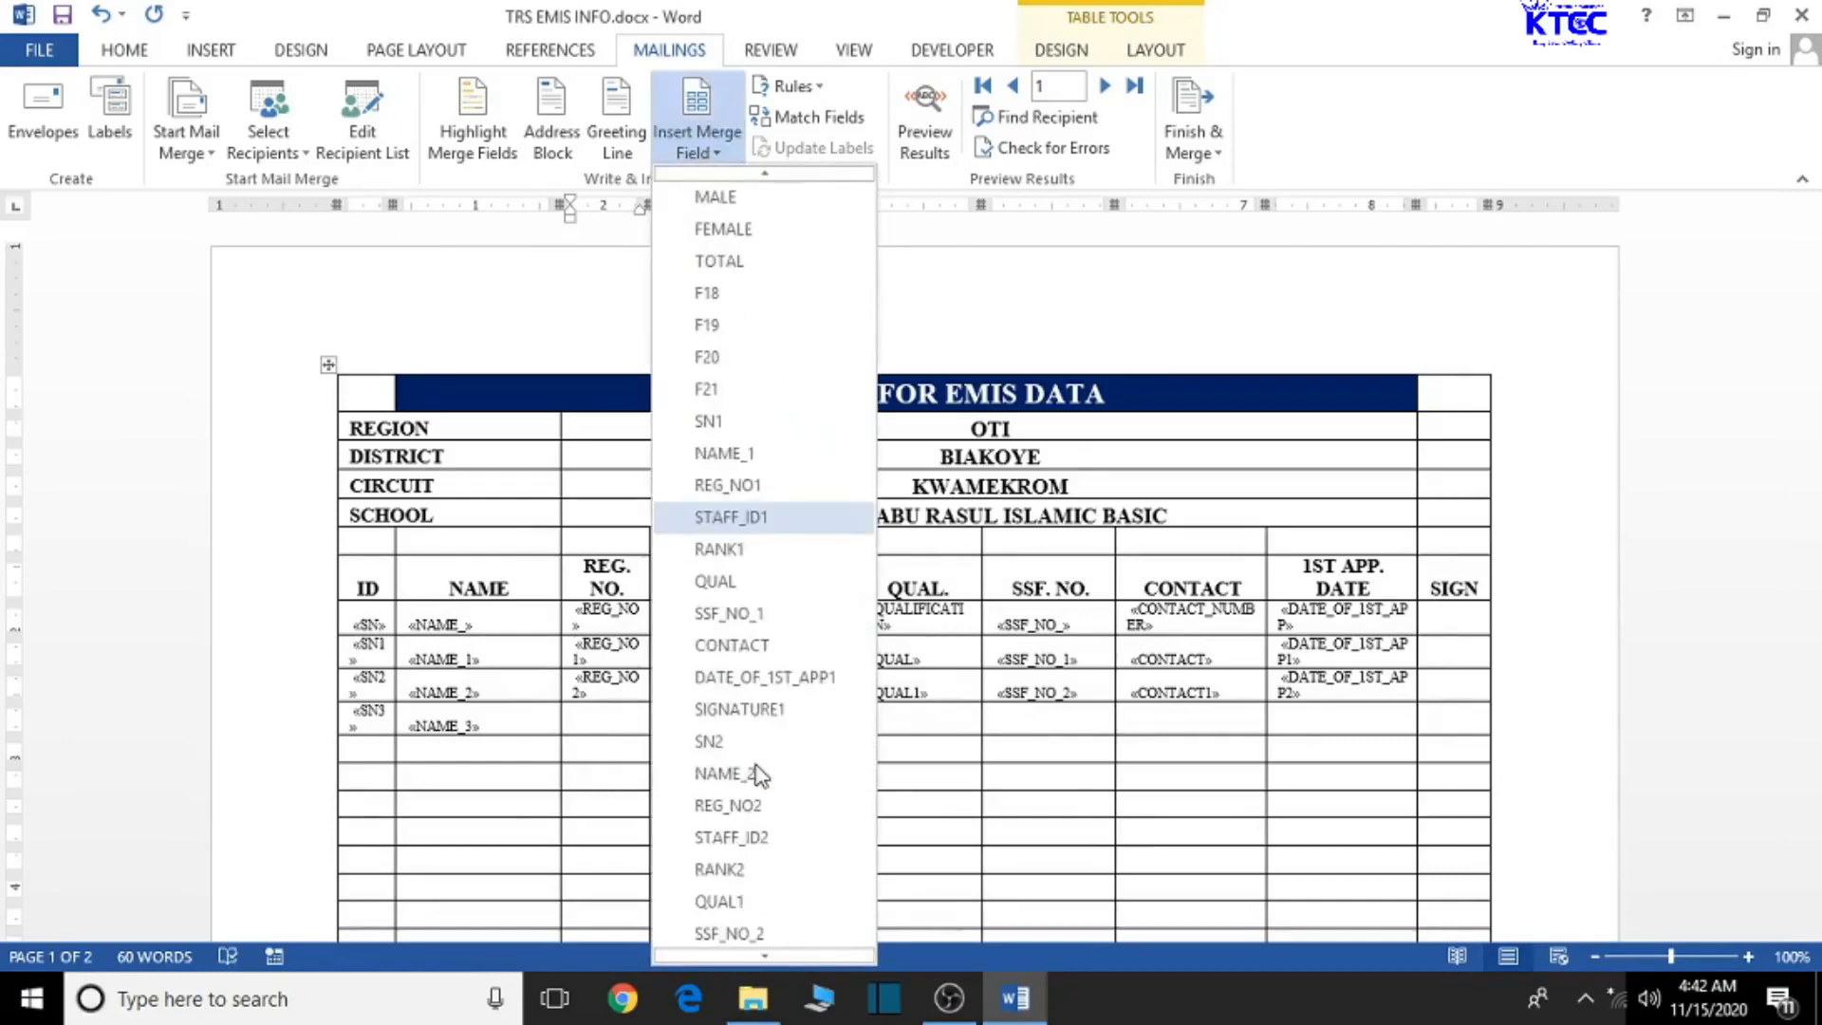
scroll(760, 773, "down", 1)
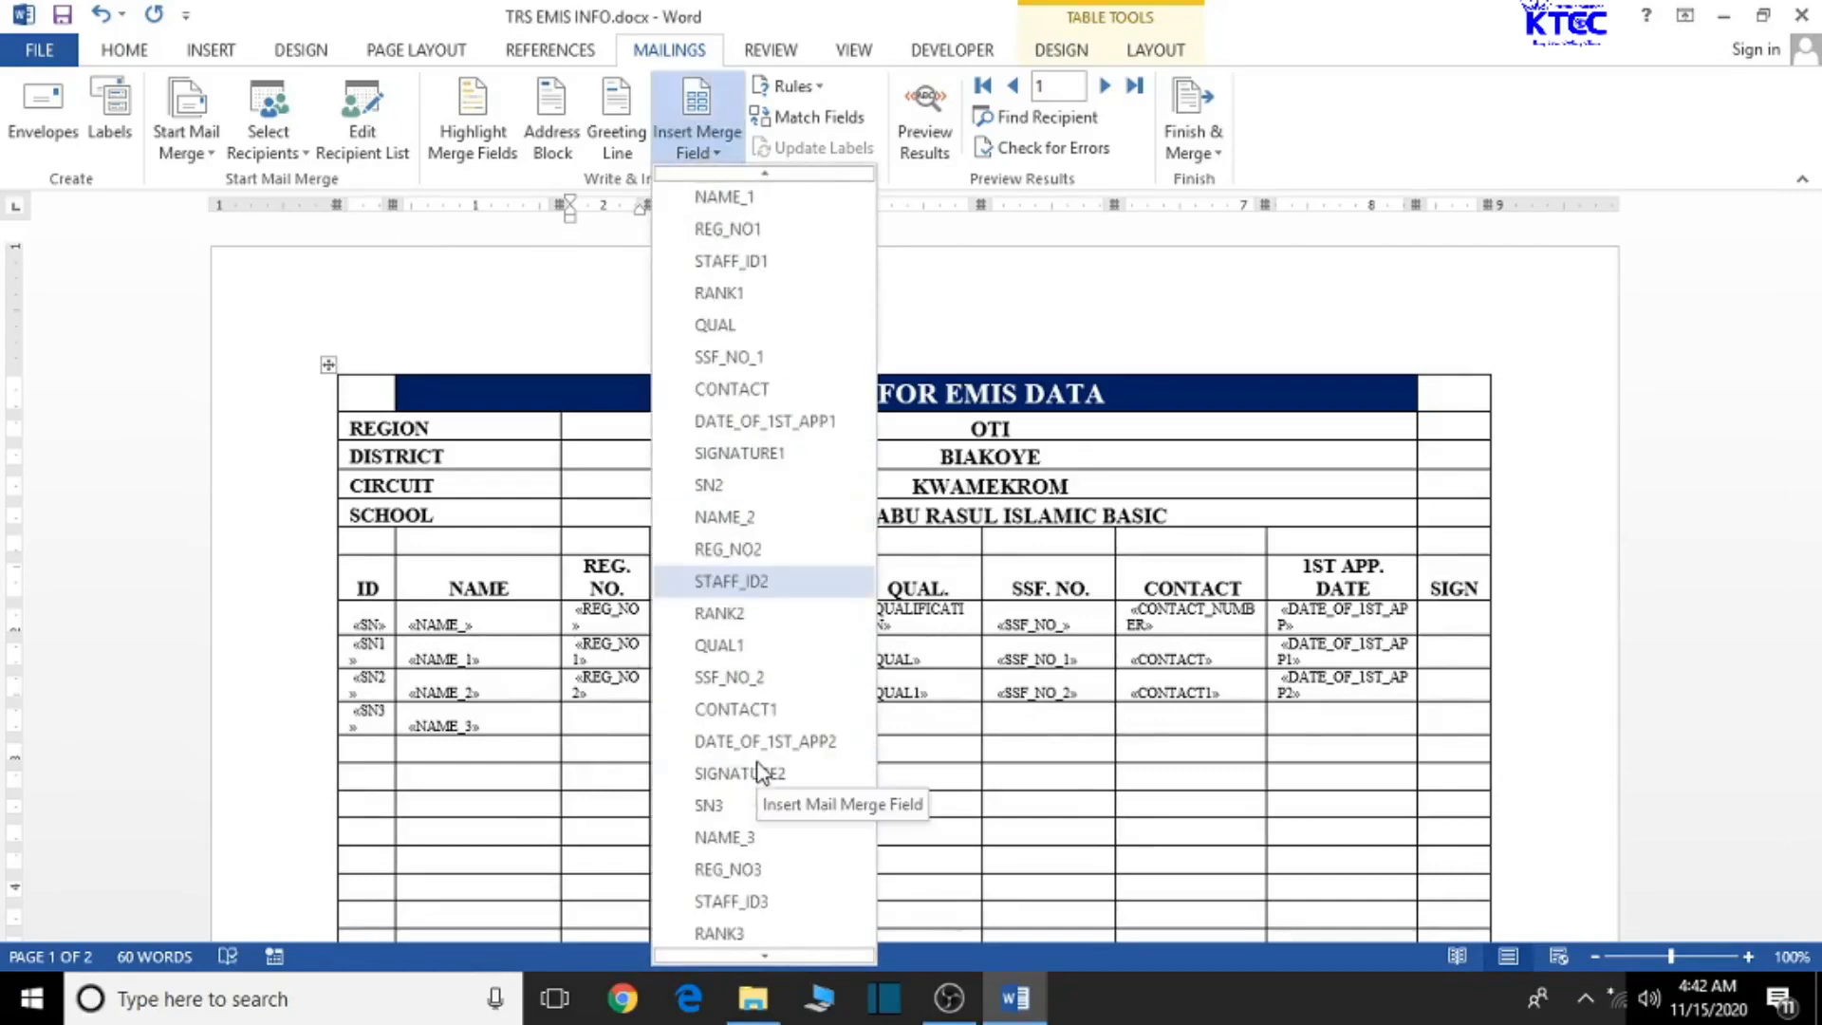
left_click(754, 870)
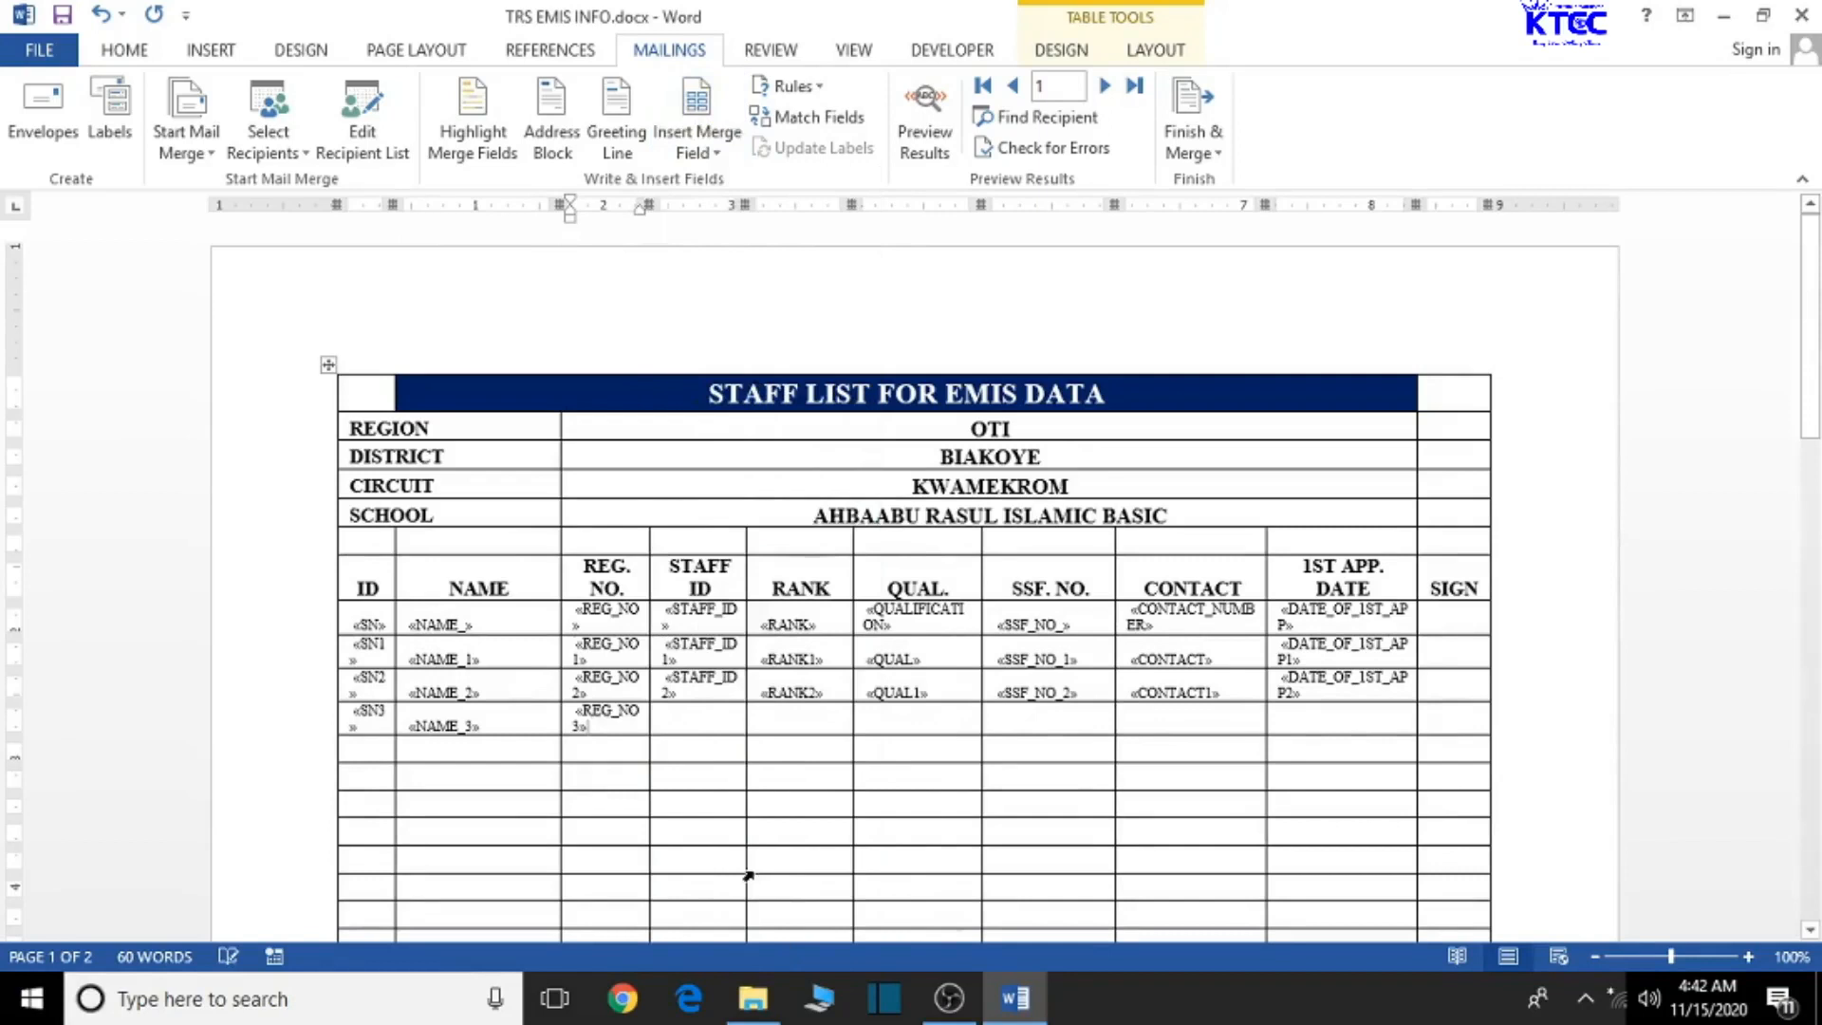
left_click(710, 727)
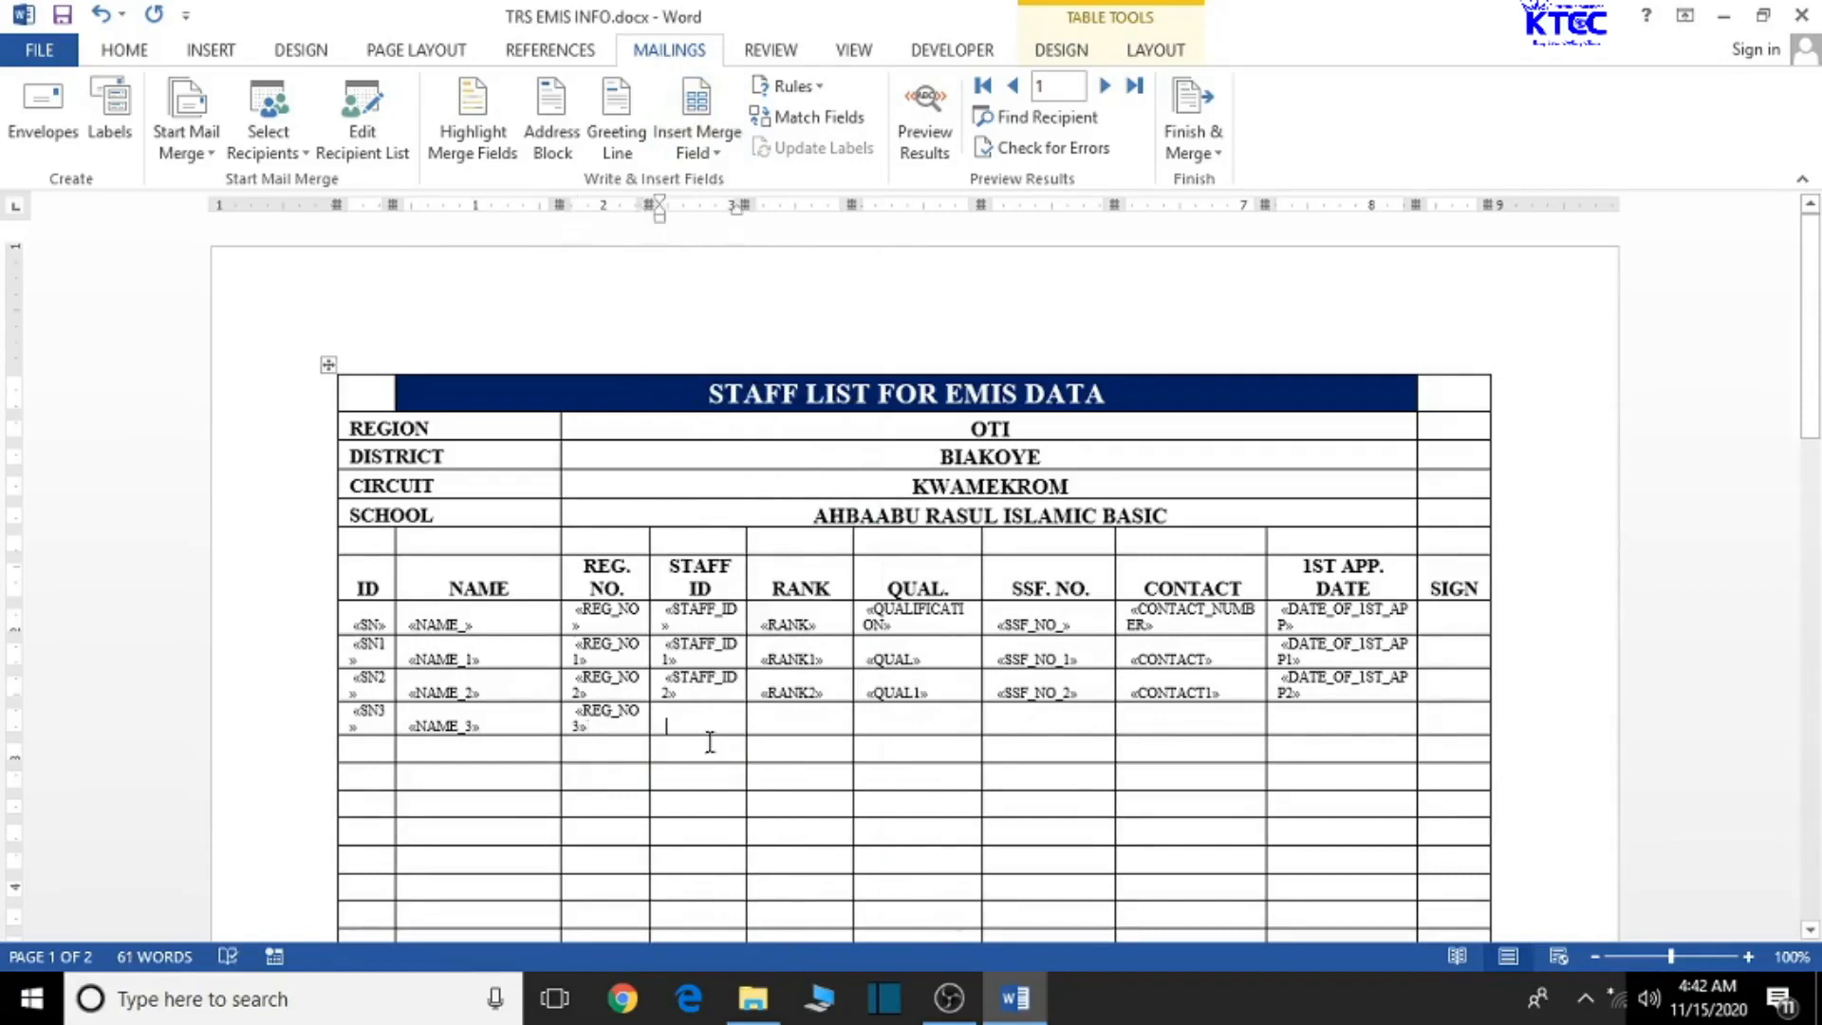
left_click(714, 152)
scroll(745, 911, "down", 5)
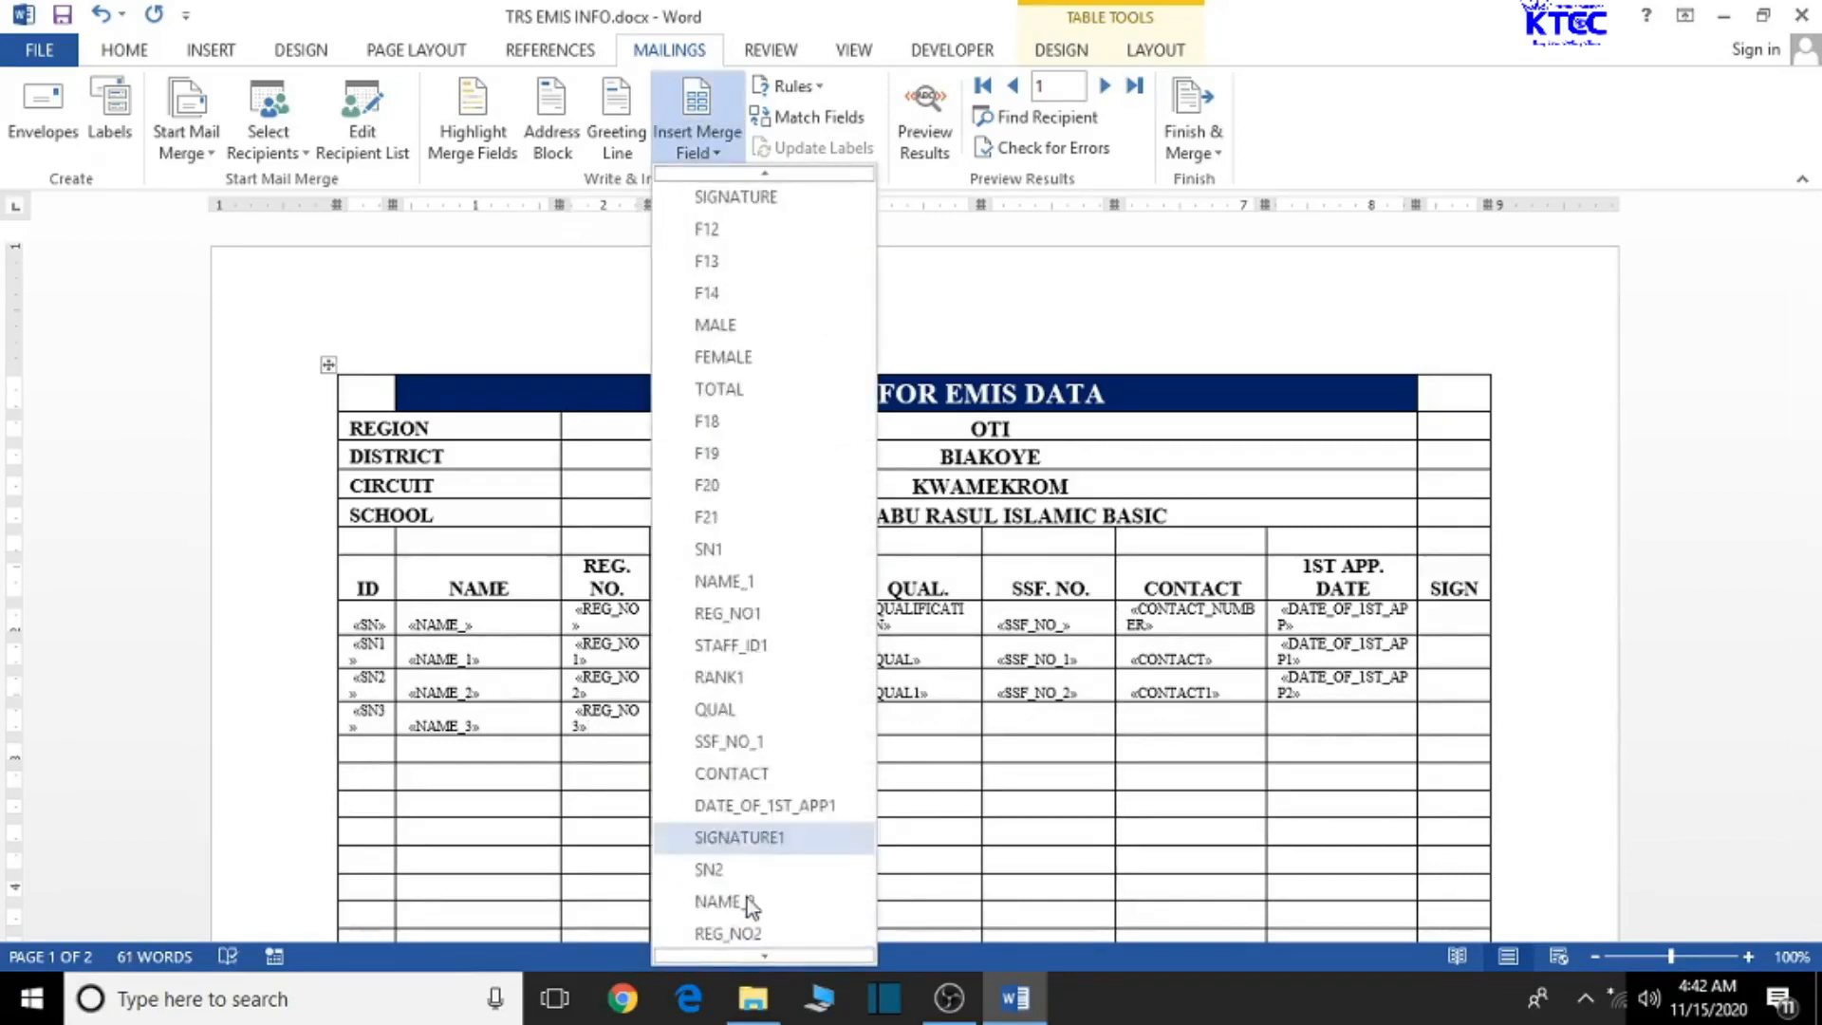
scroll(755, 902, "down", 5)
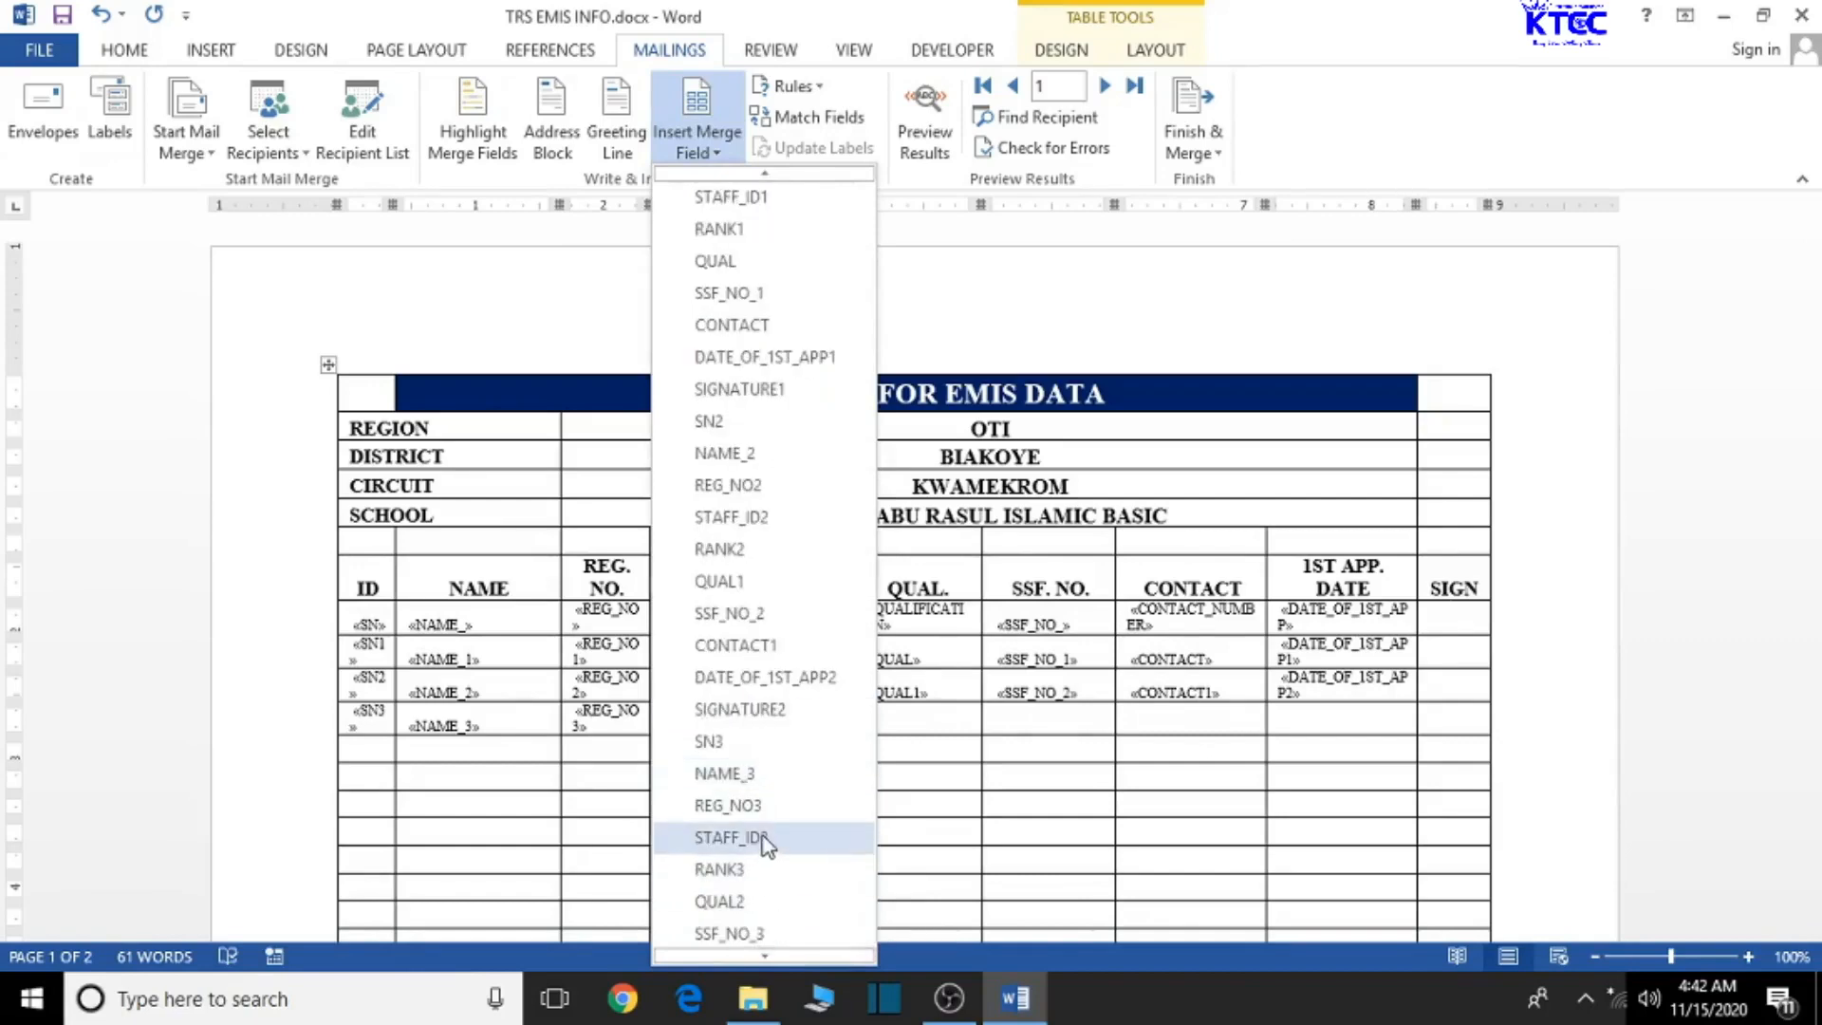
left_click(765, 839)
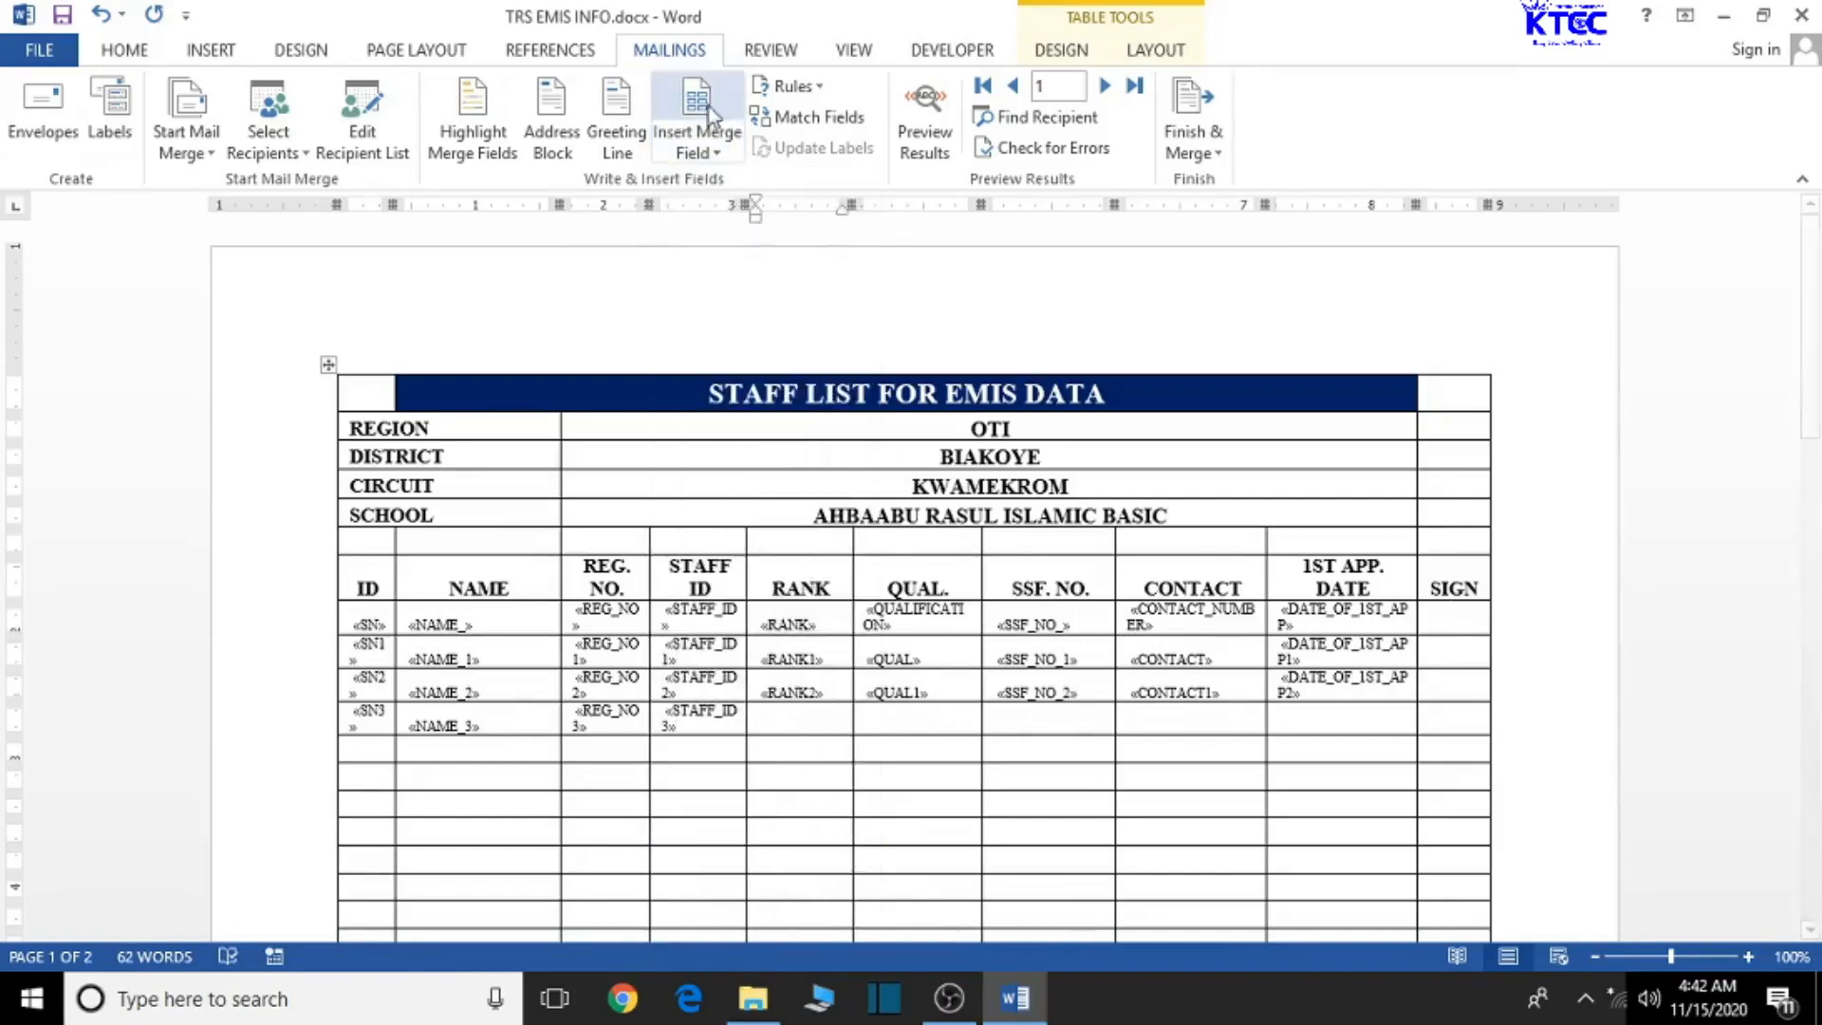
- Insert RANK3 and QUAL2 into the SN3 row's RANK and QUAL. cells
left_click(697, 147)
scroll(750, 664, "down", 4)
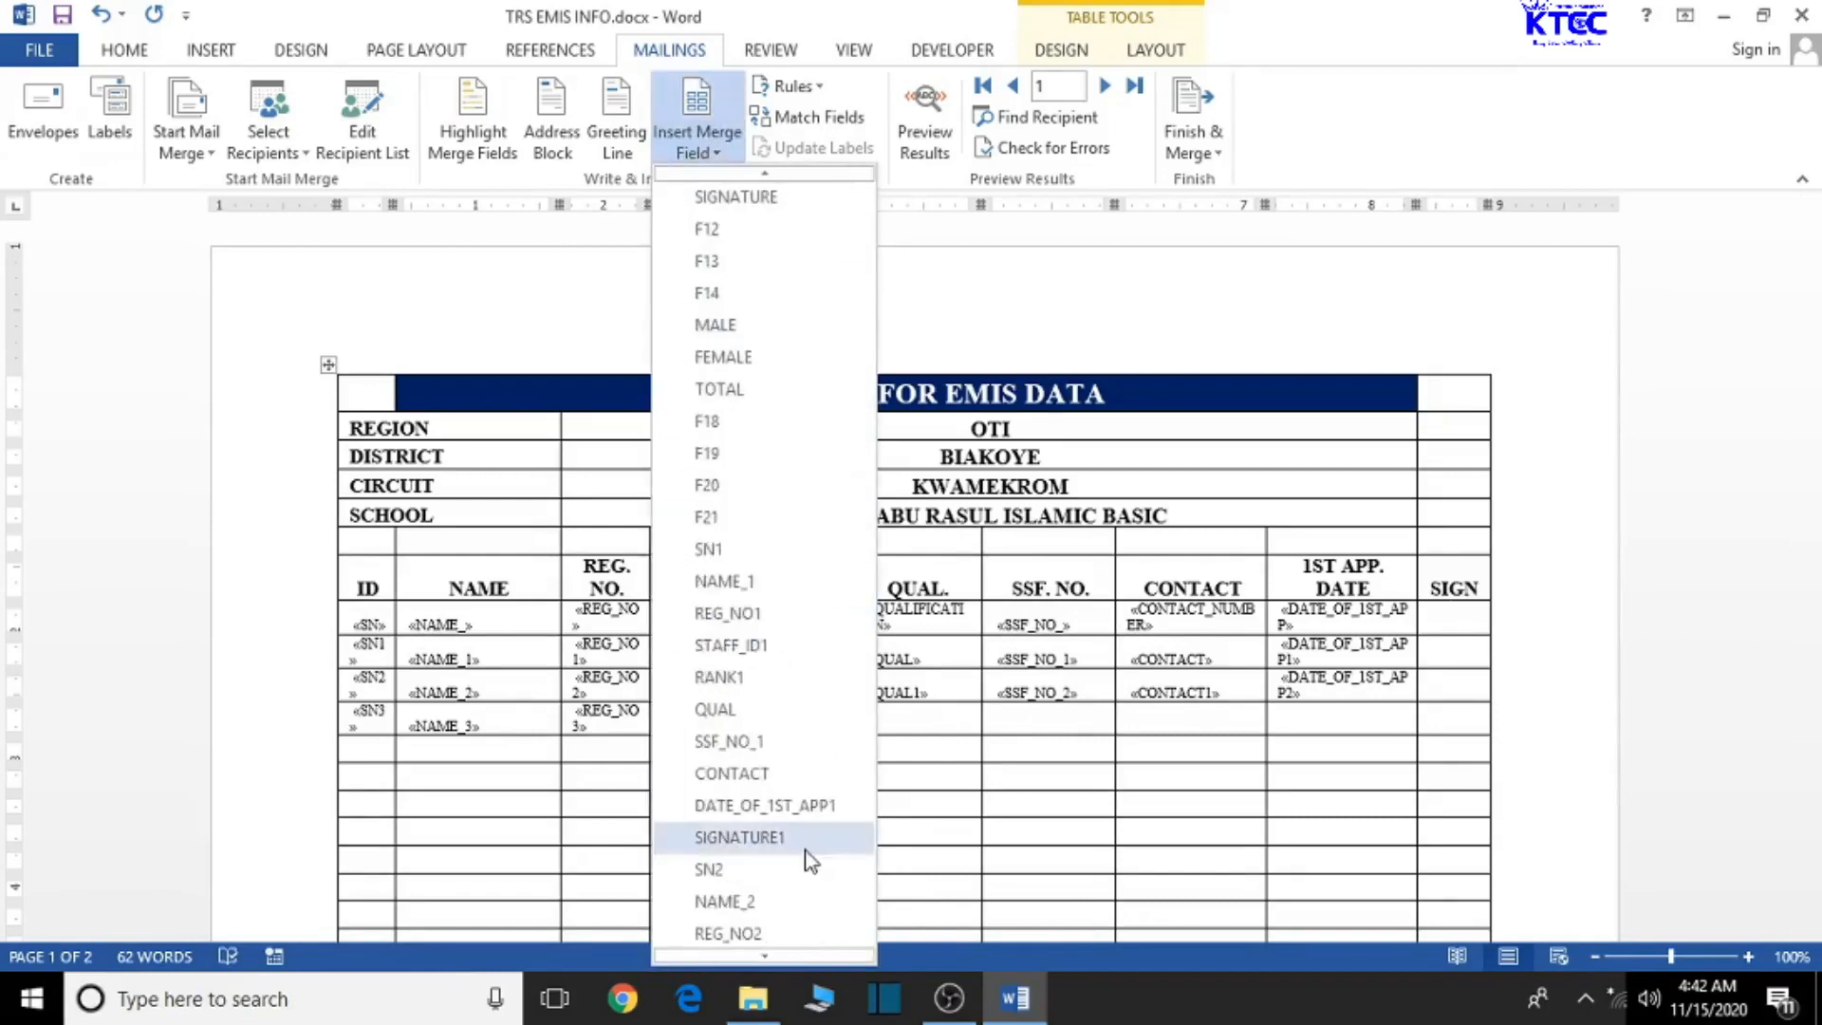
scroll(806, 860, "down", 4)
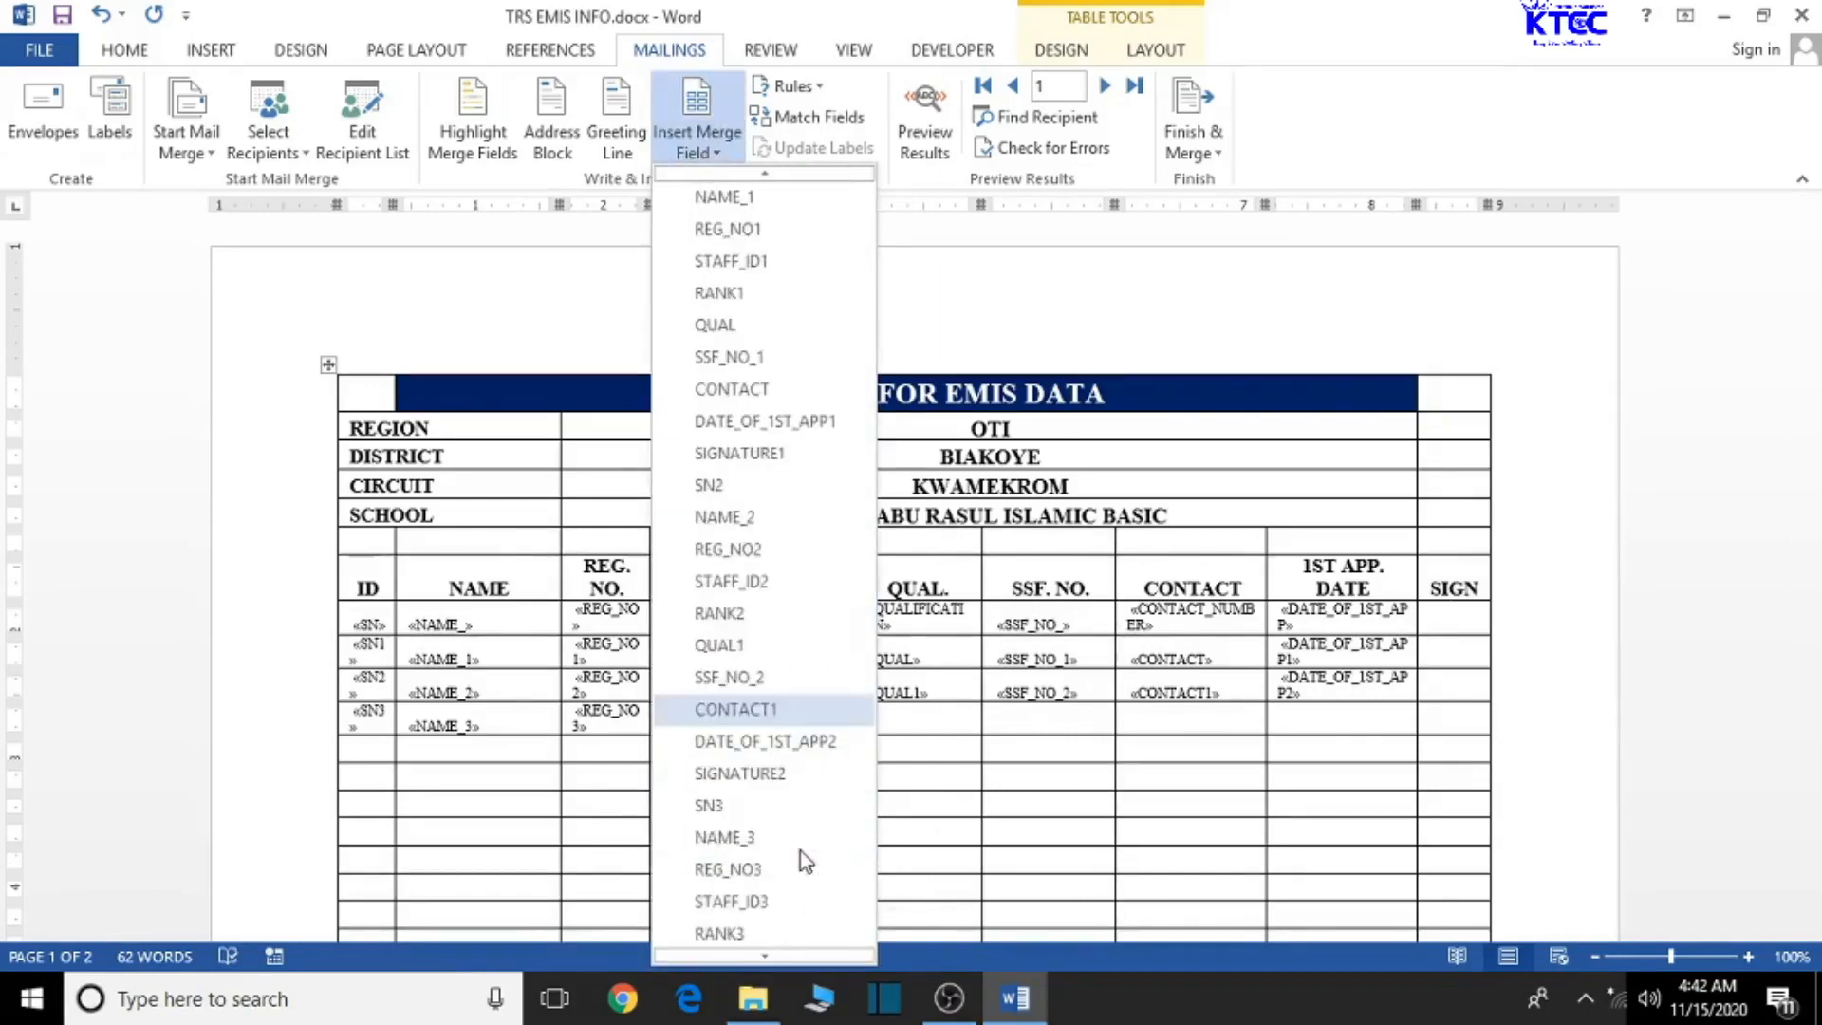
scroll(800, 851, "down", 2)
left_click(738, 868)
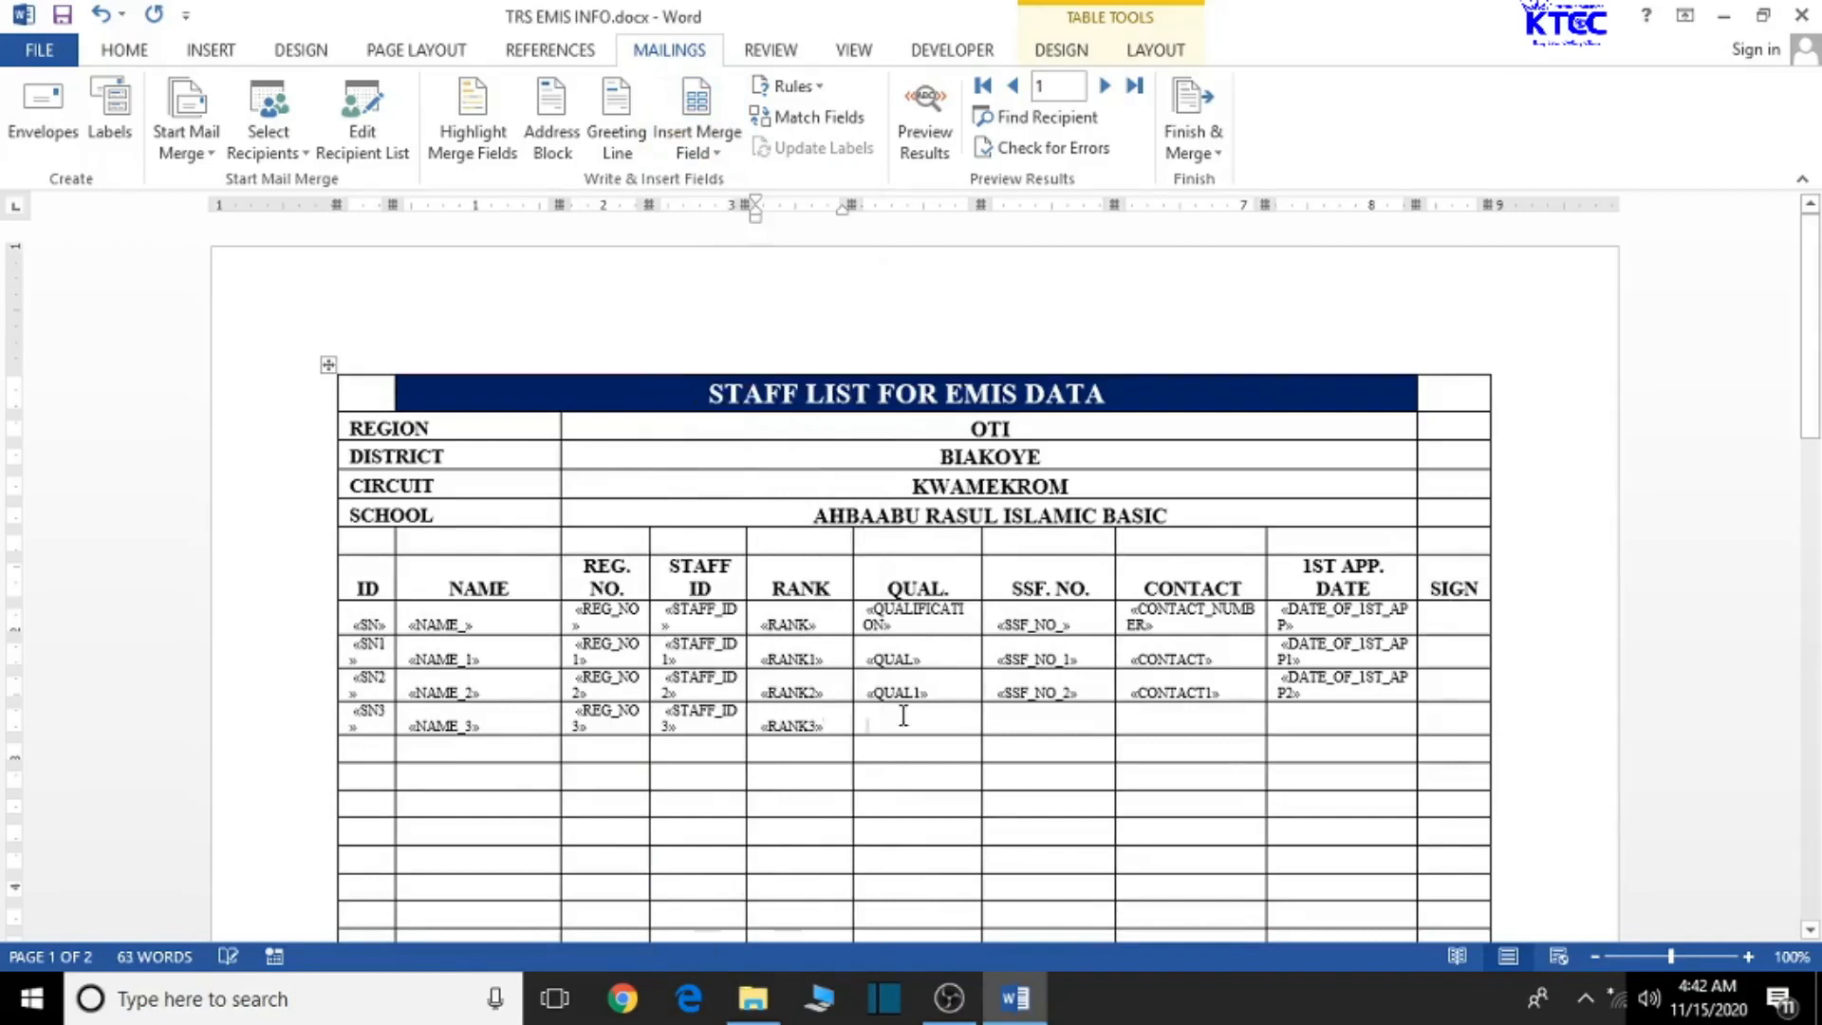
left_click(699, 150)
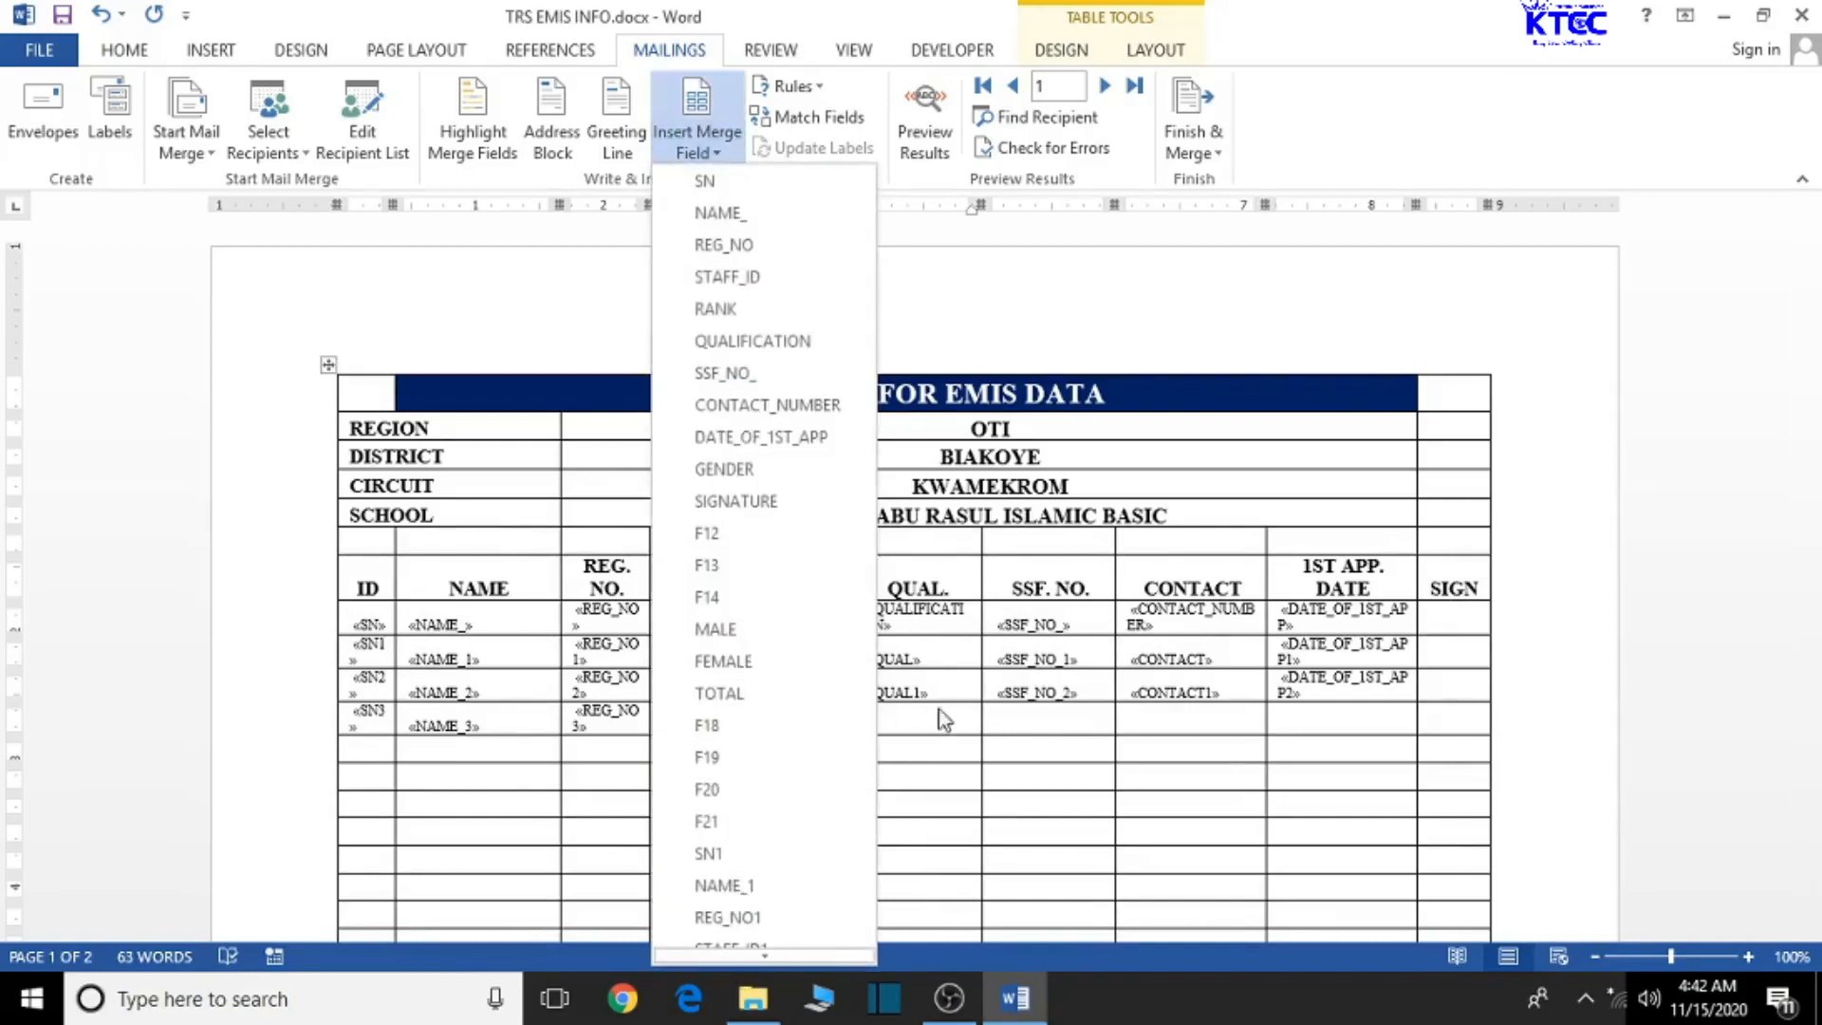
scroll(776, 829, "down", 5)
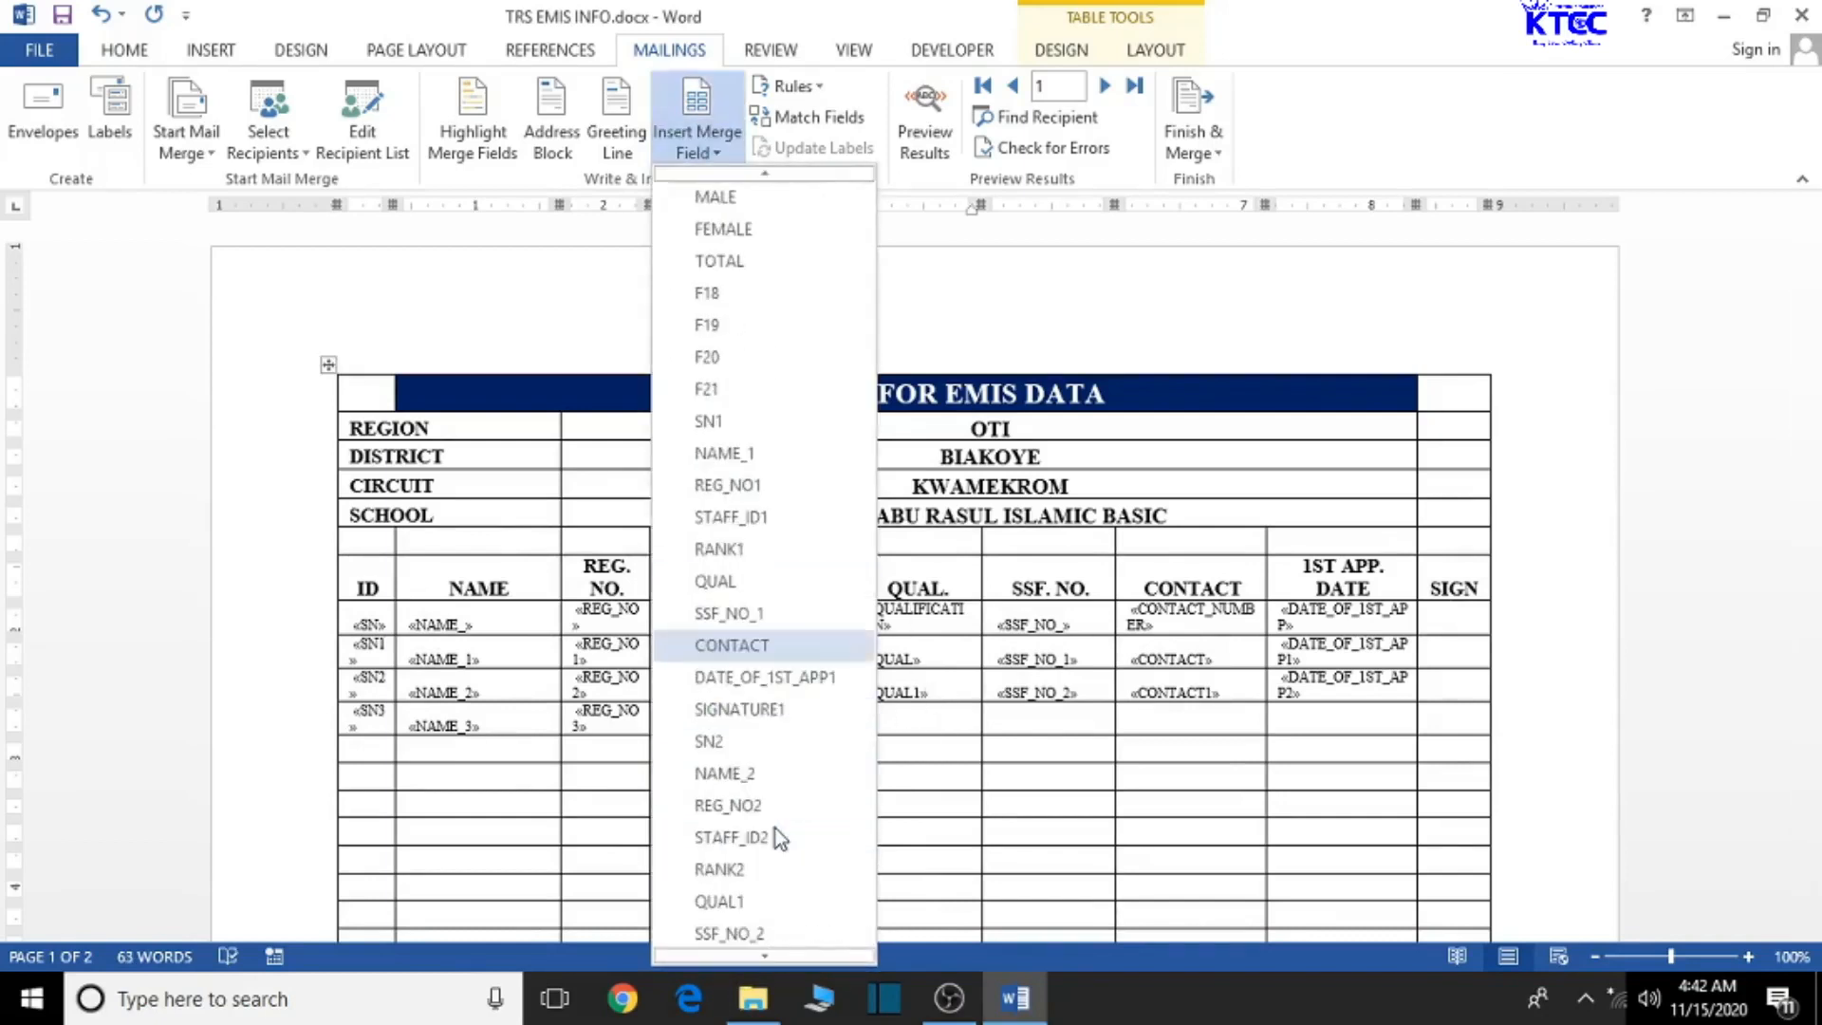
scroll(776, 828, "down", 10)
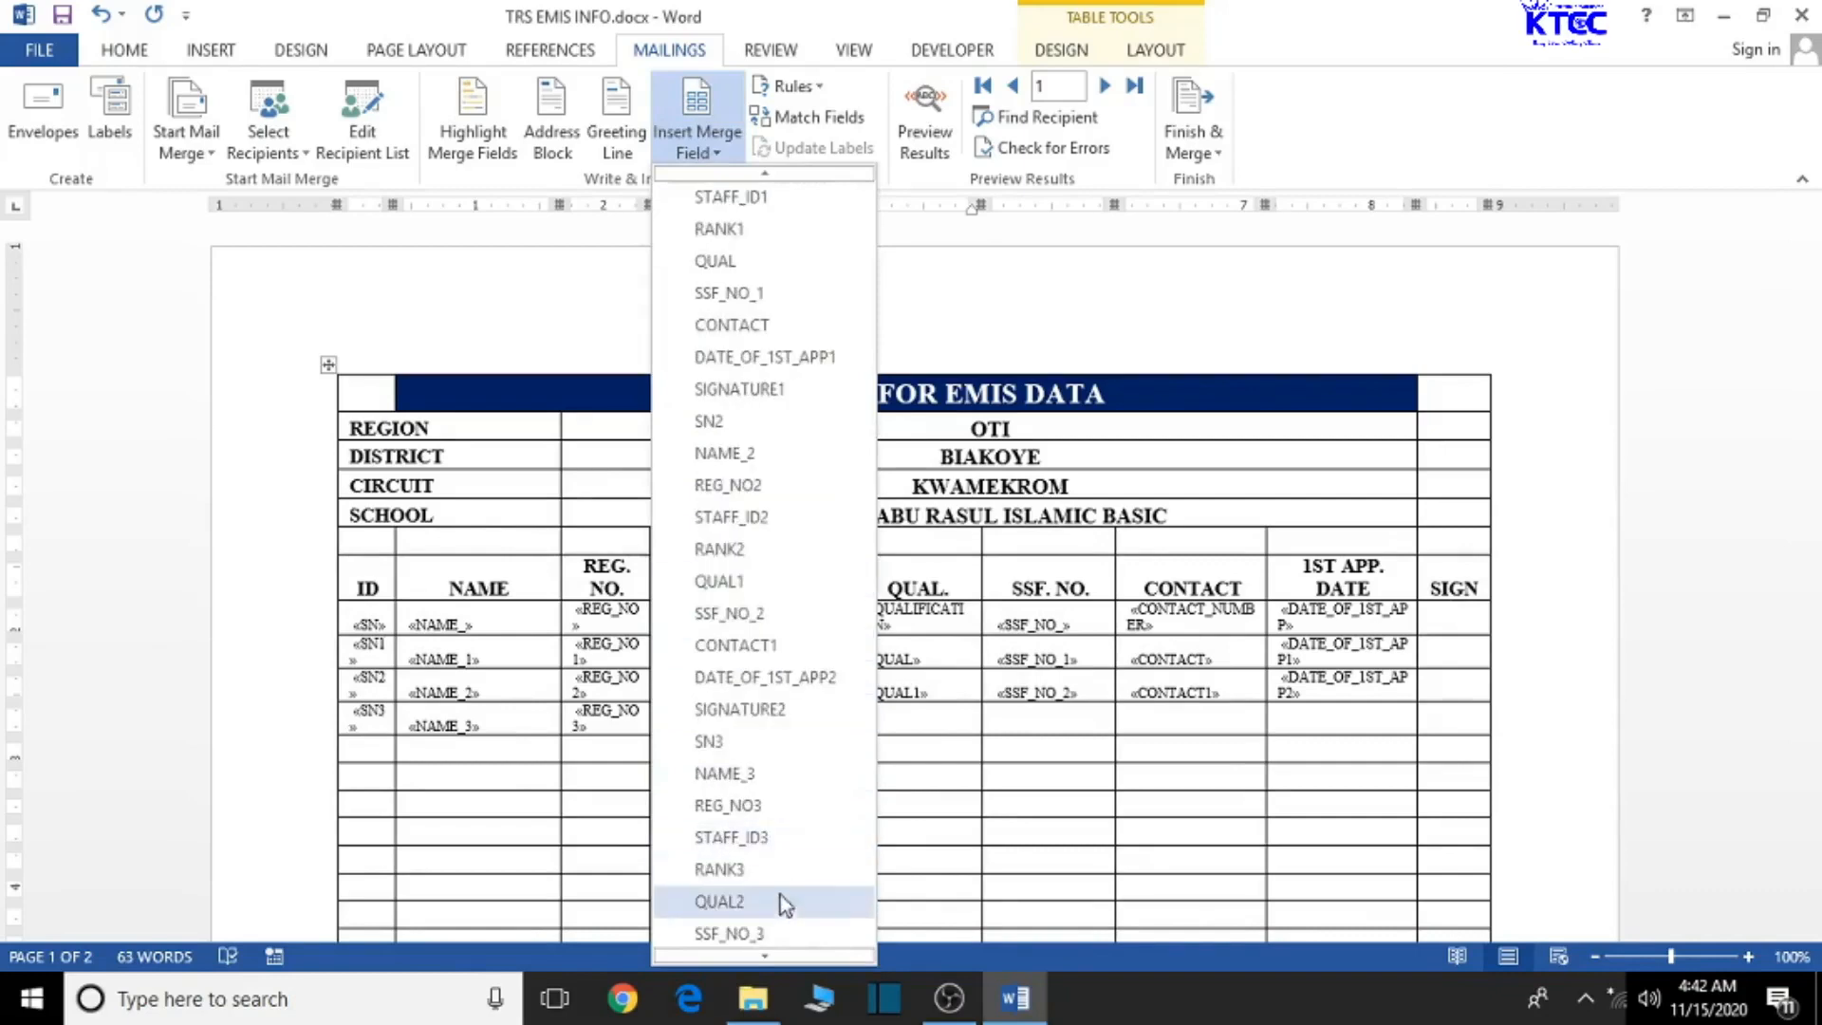
left_click(754, 902)
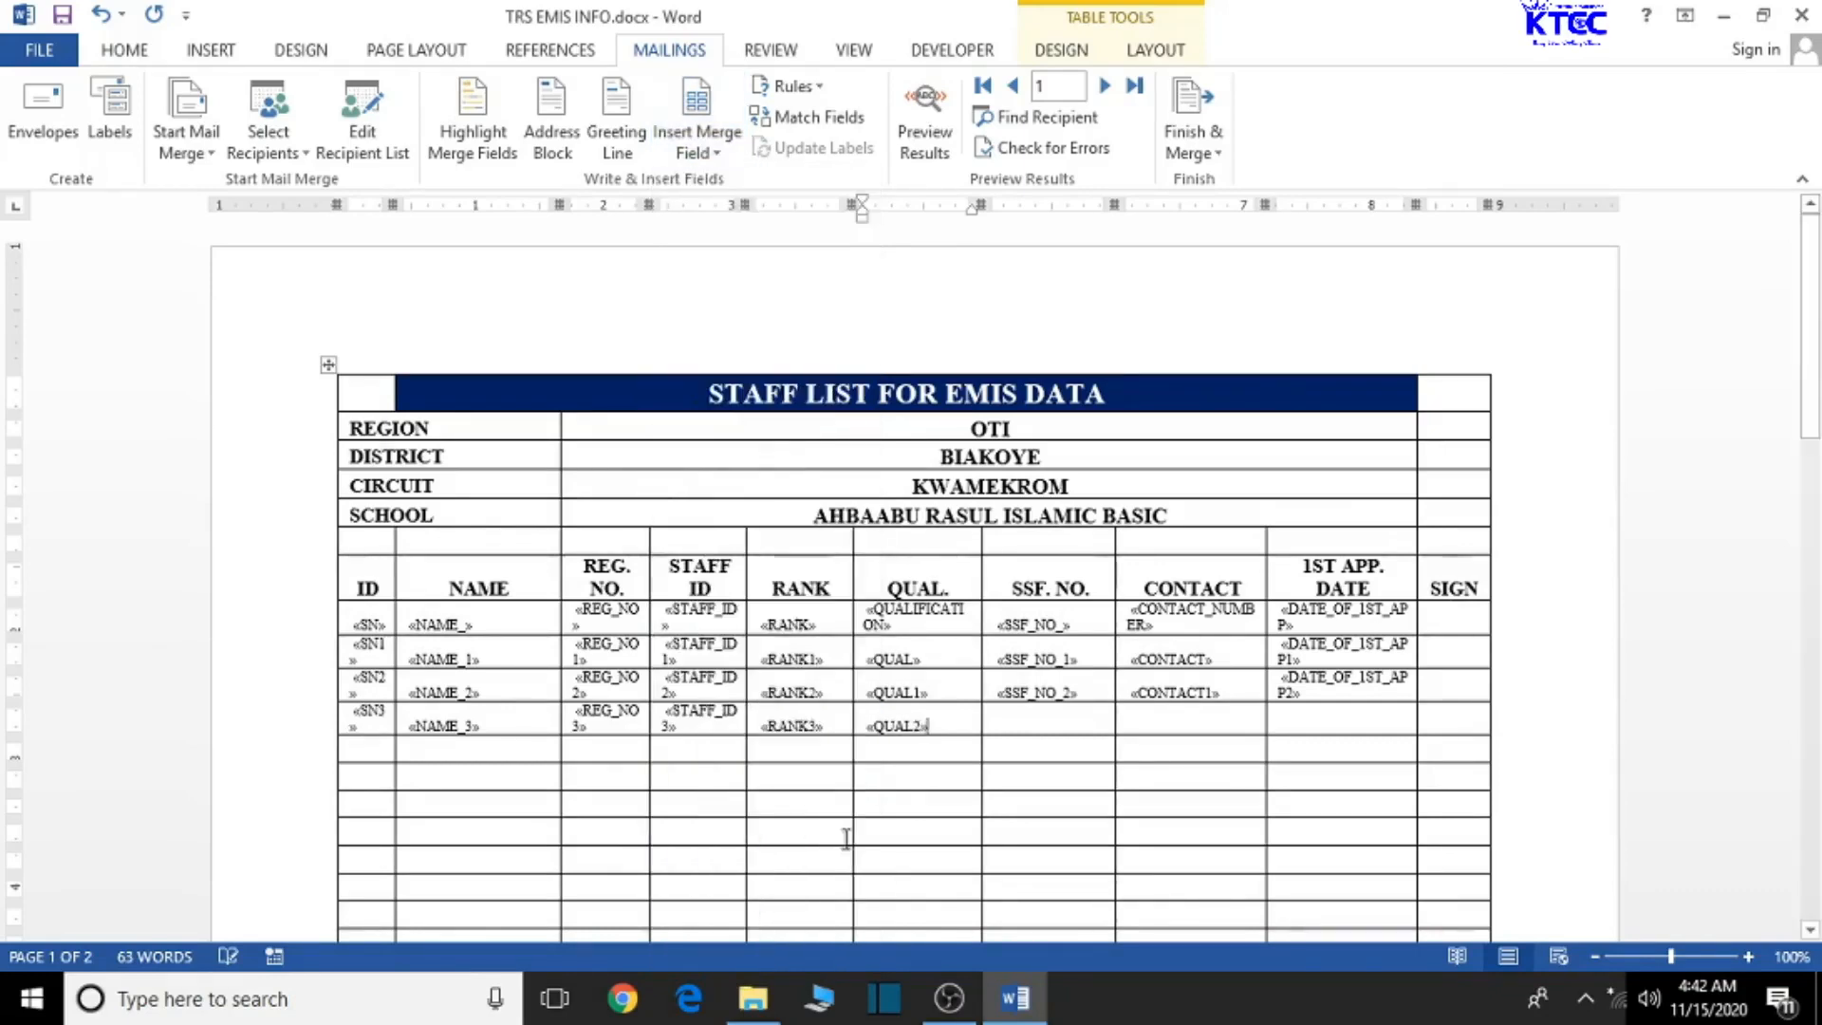
- Insert SSF_NO_3 and CONTACT2 into the SN3 row's SSF NO. and CONTACT cells
left_click(1082, 714)
left_click(727, 156)
scroll(772, 632, "down", 6)
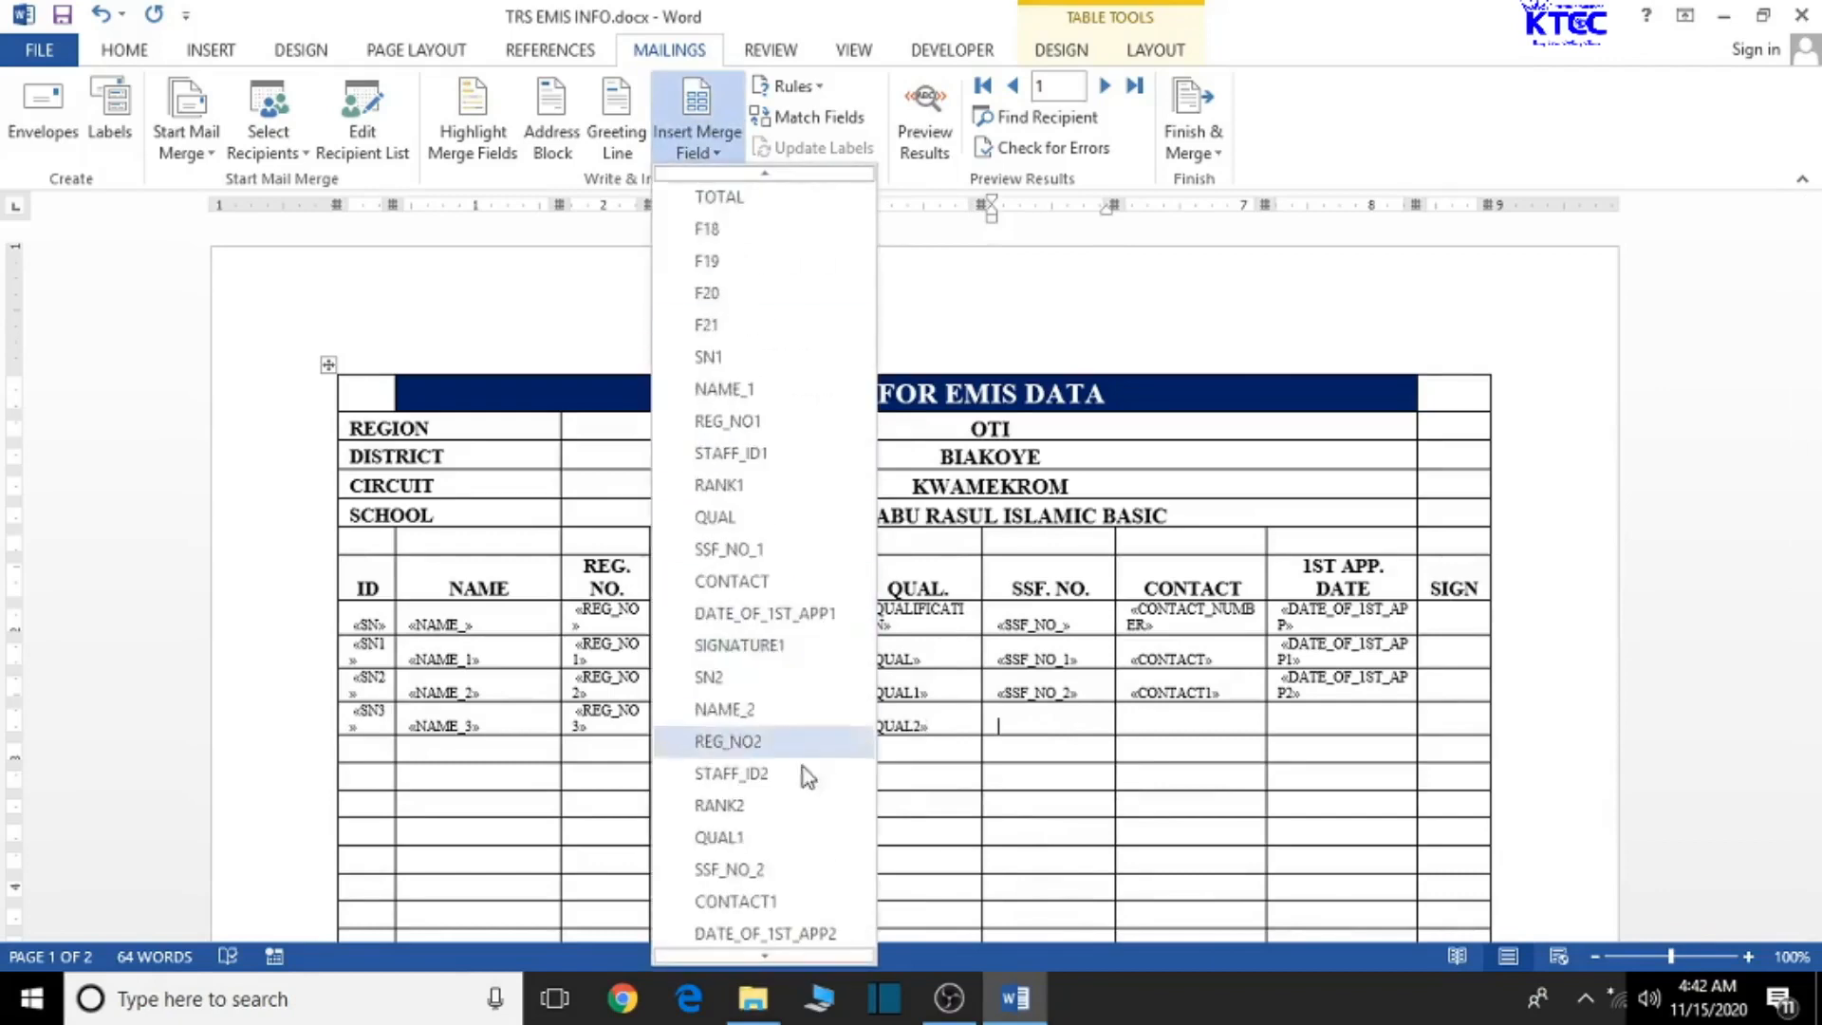
scroll(797, 798, "down", 1)
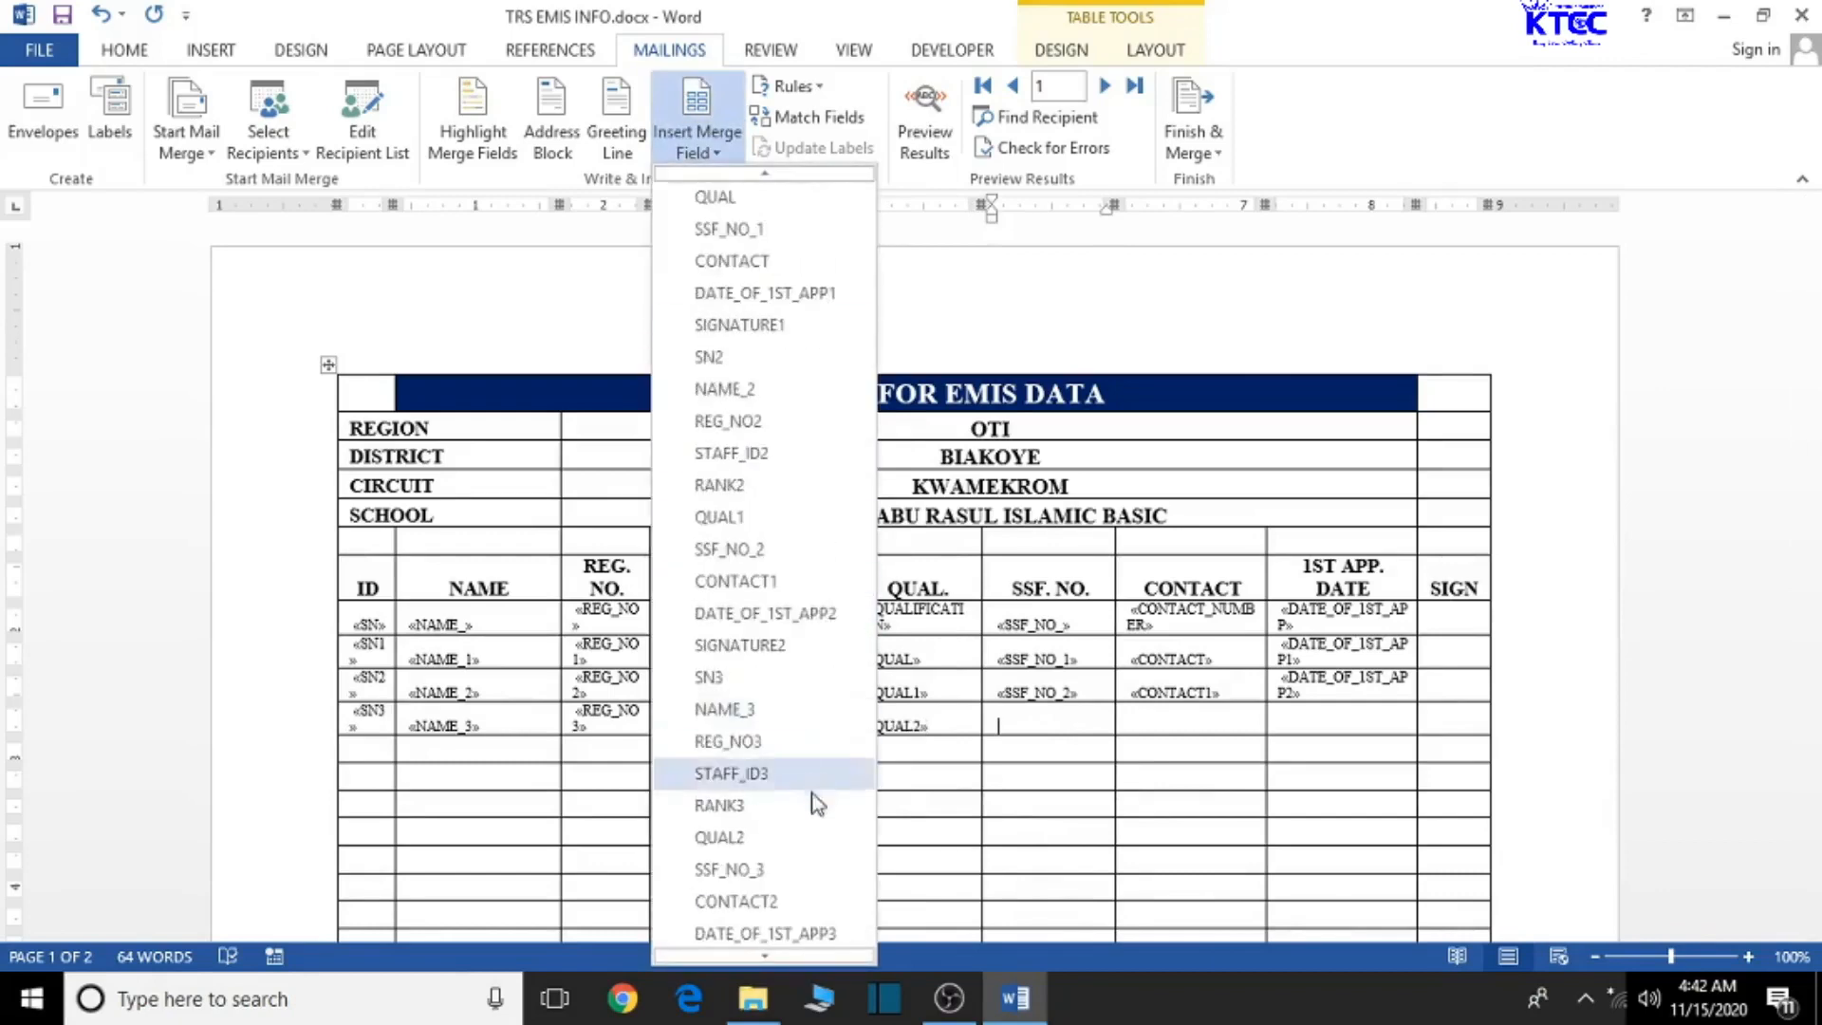
left_click(760, 870)
left_click(1193, 719)
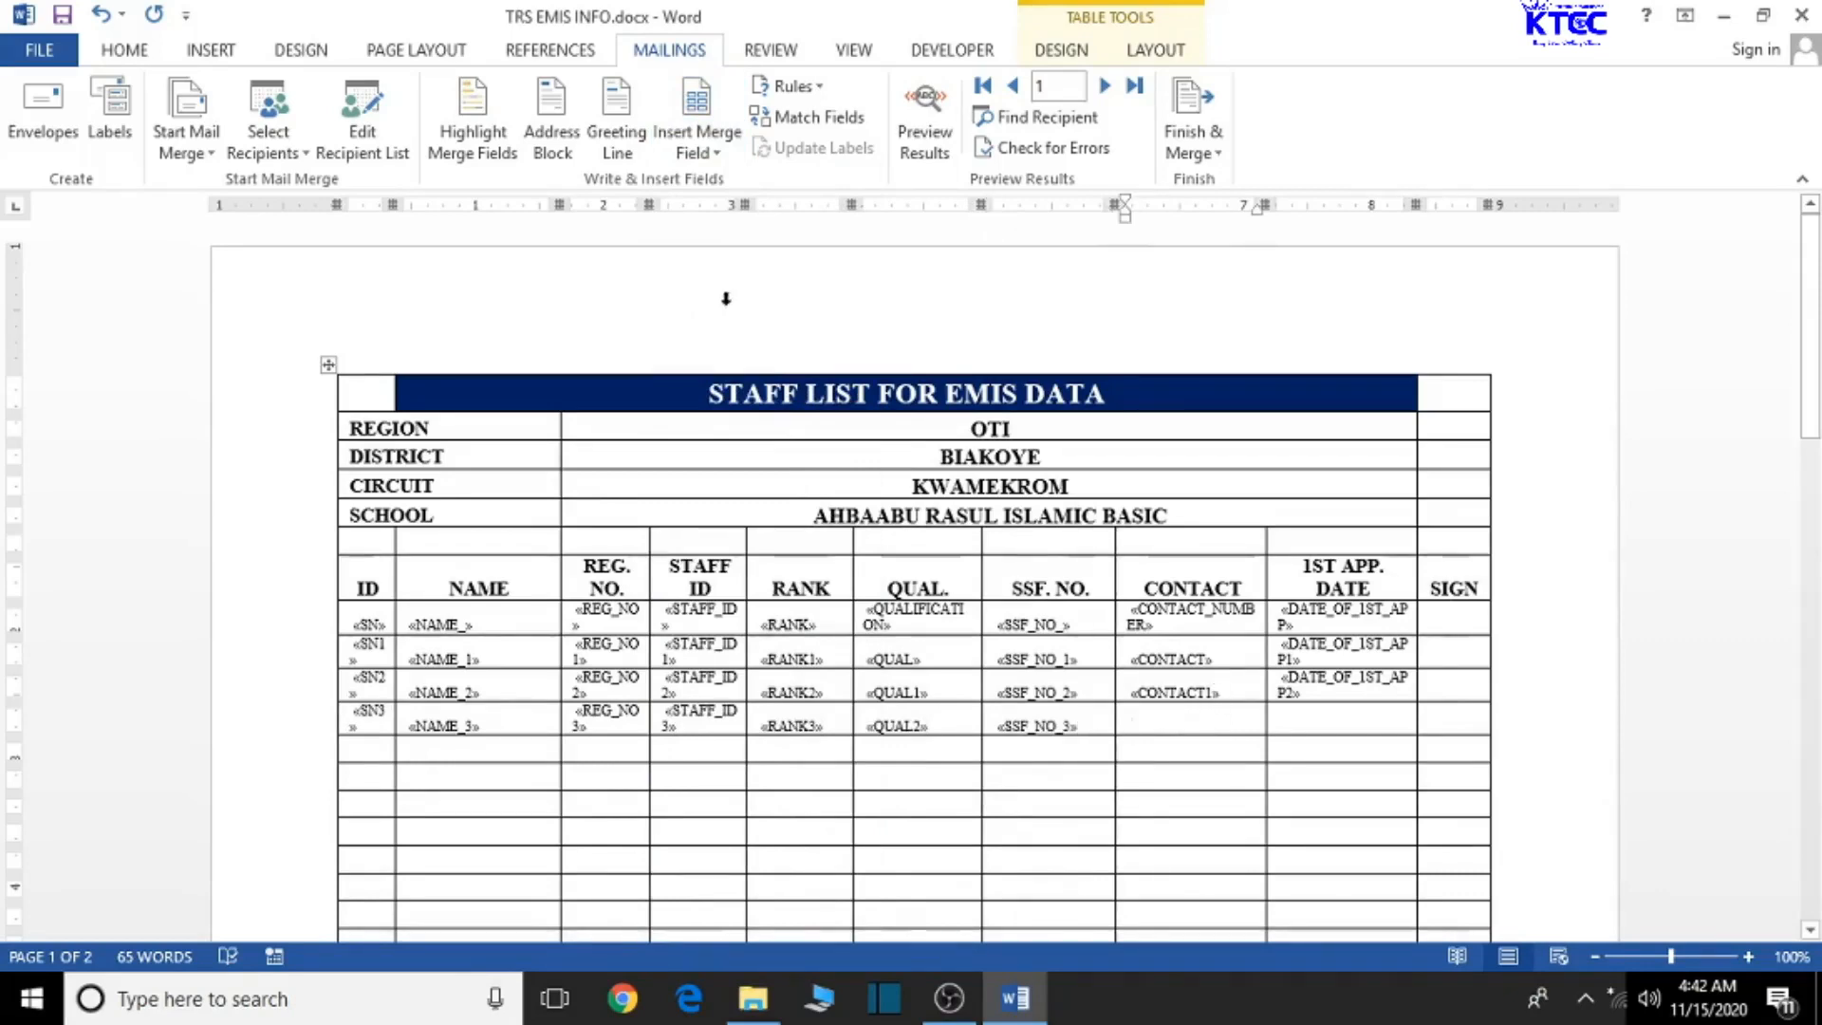
left_click(715, 139)
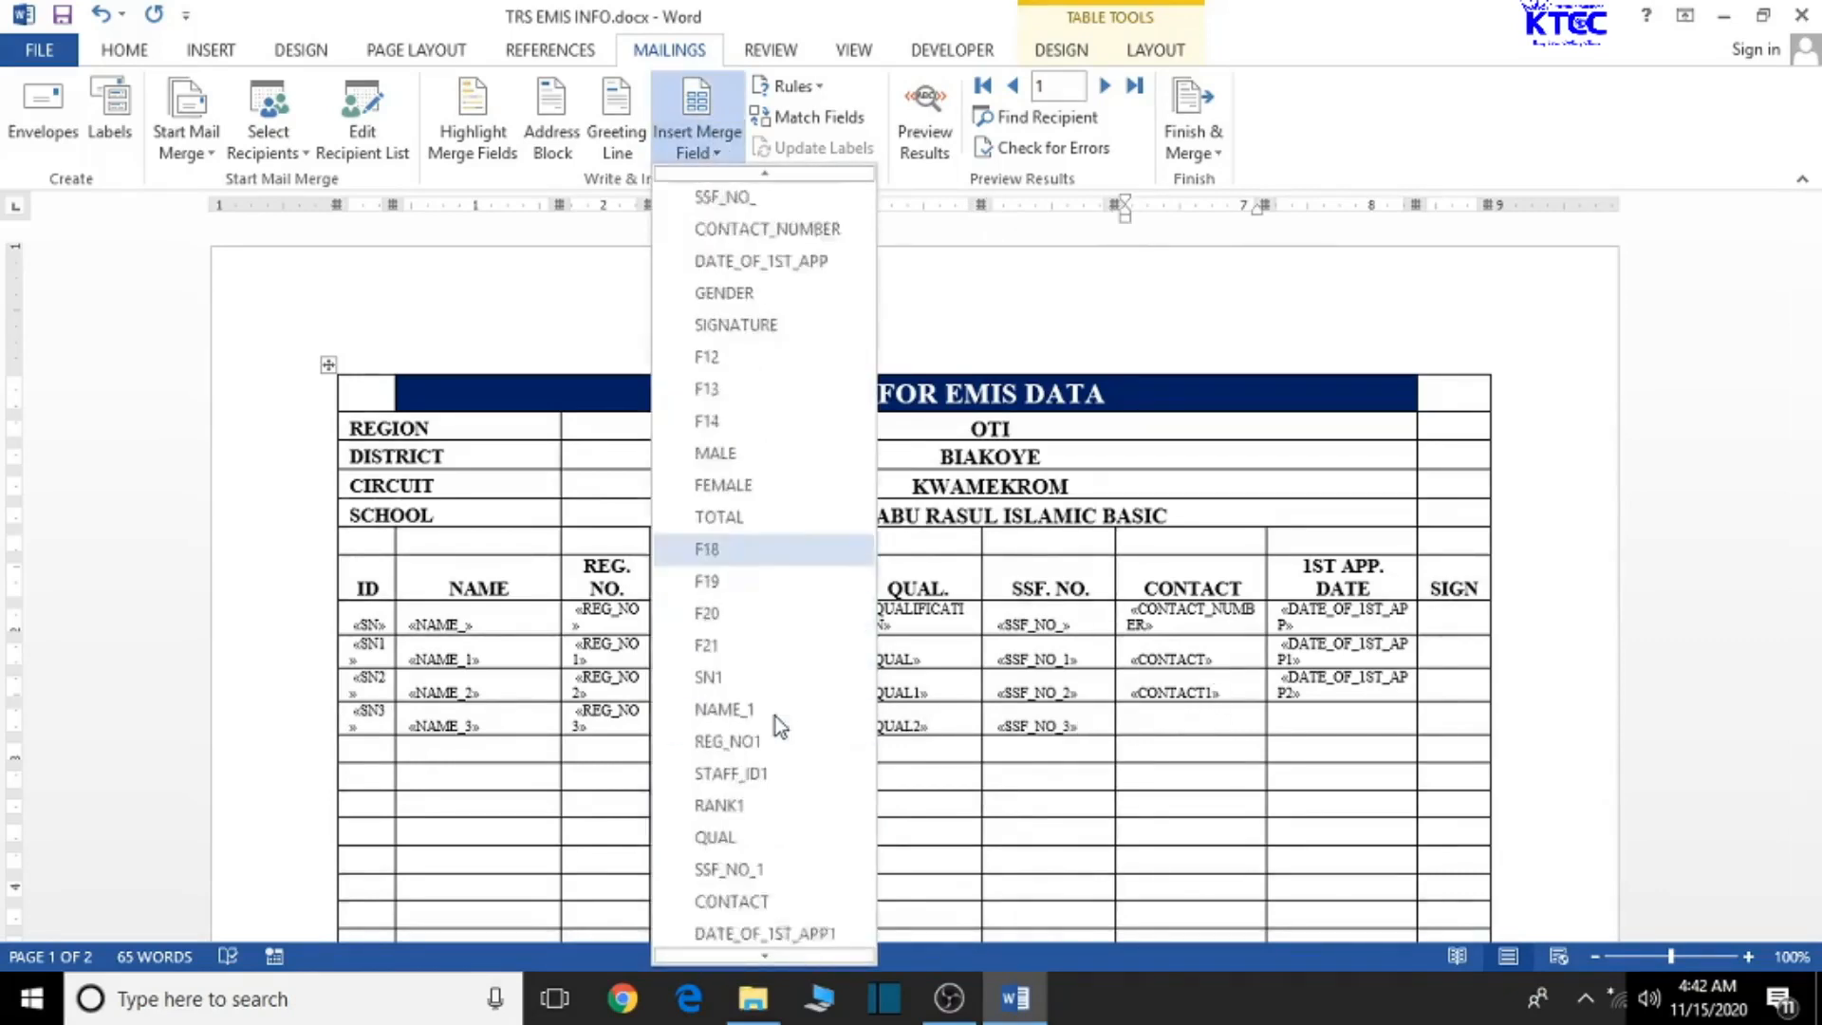
scroll(776, 719, "down", 7)
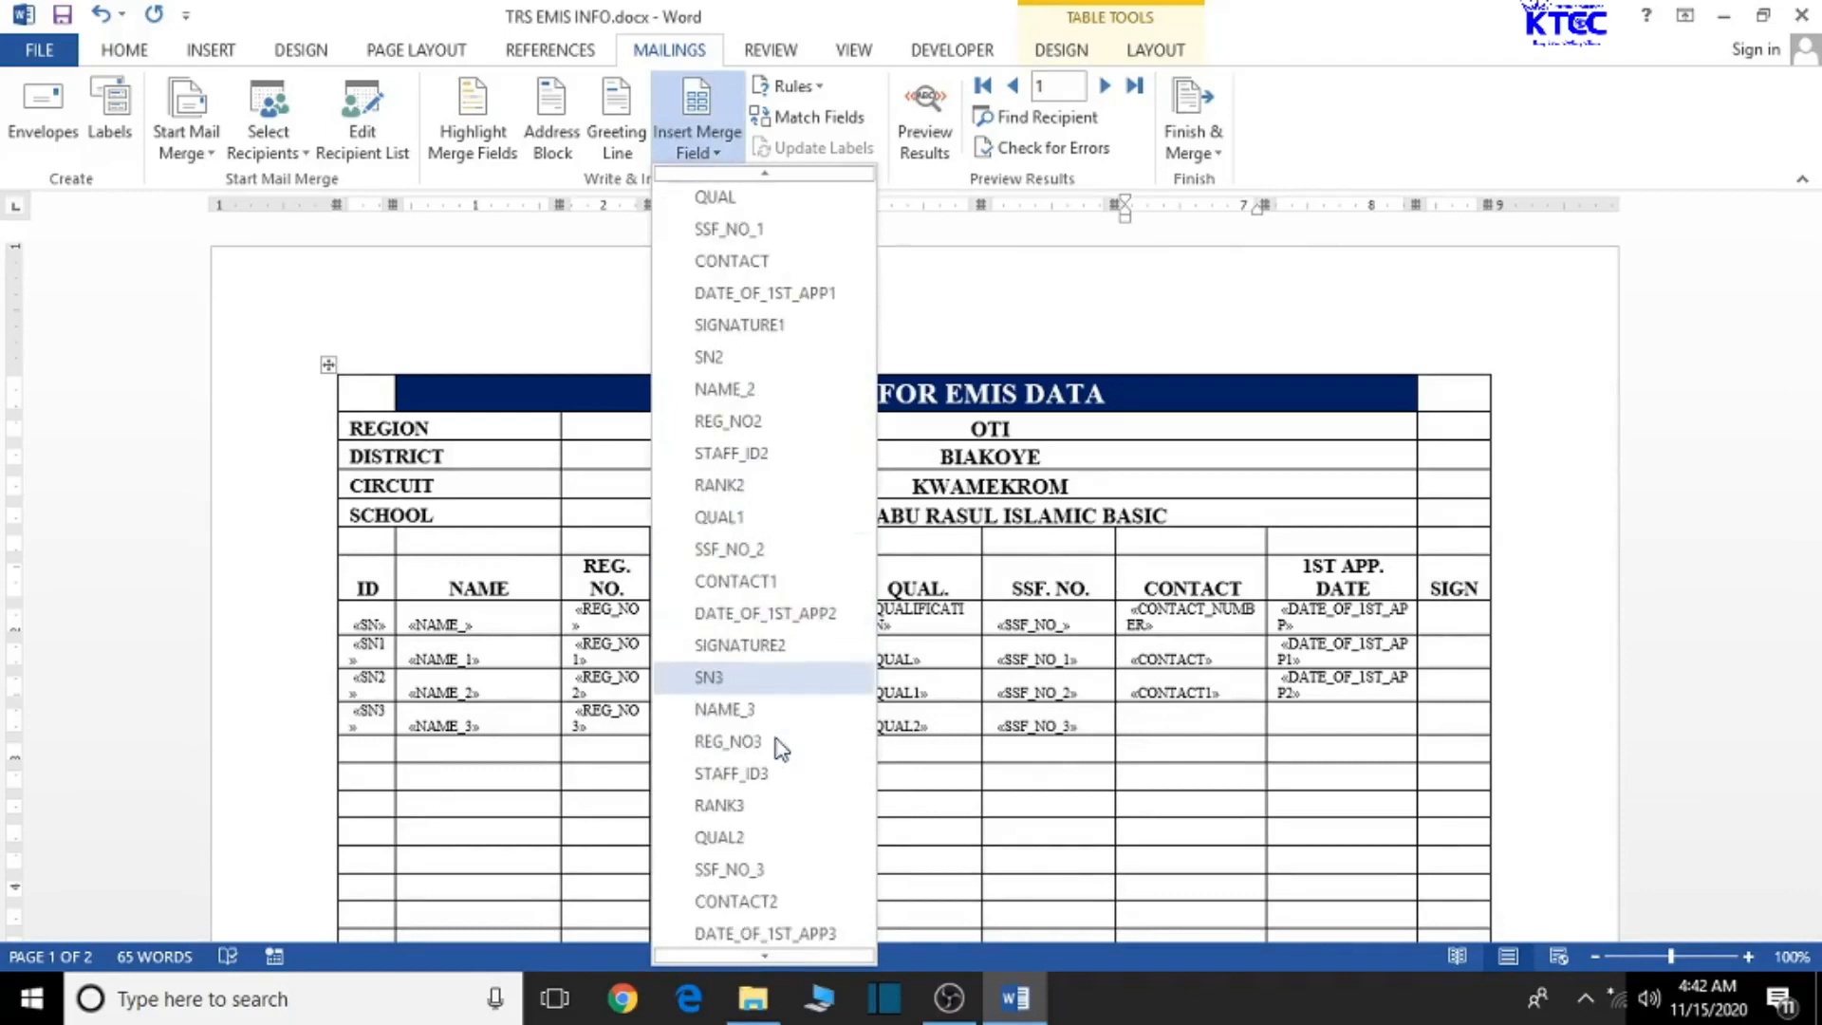
left_click(772, 900)
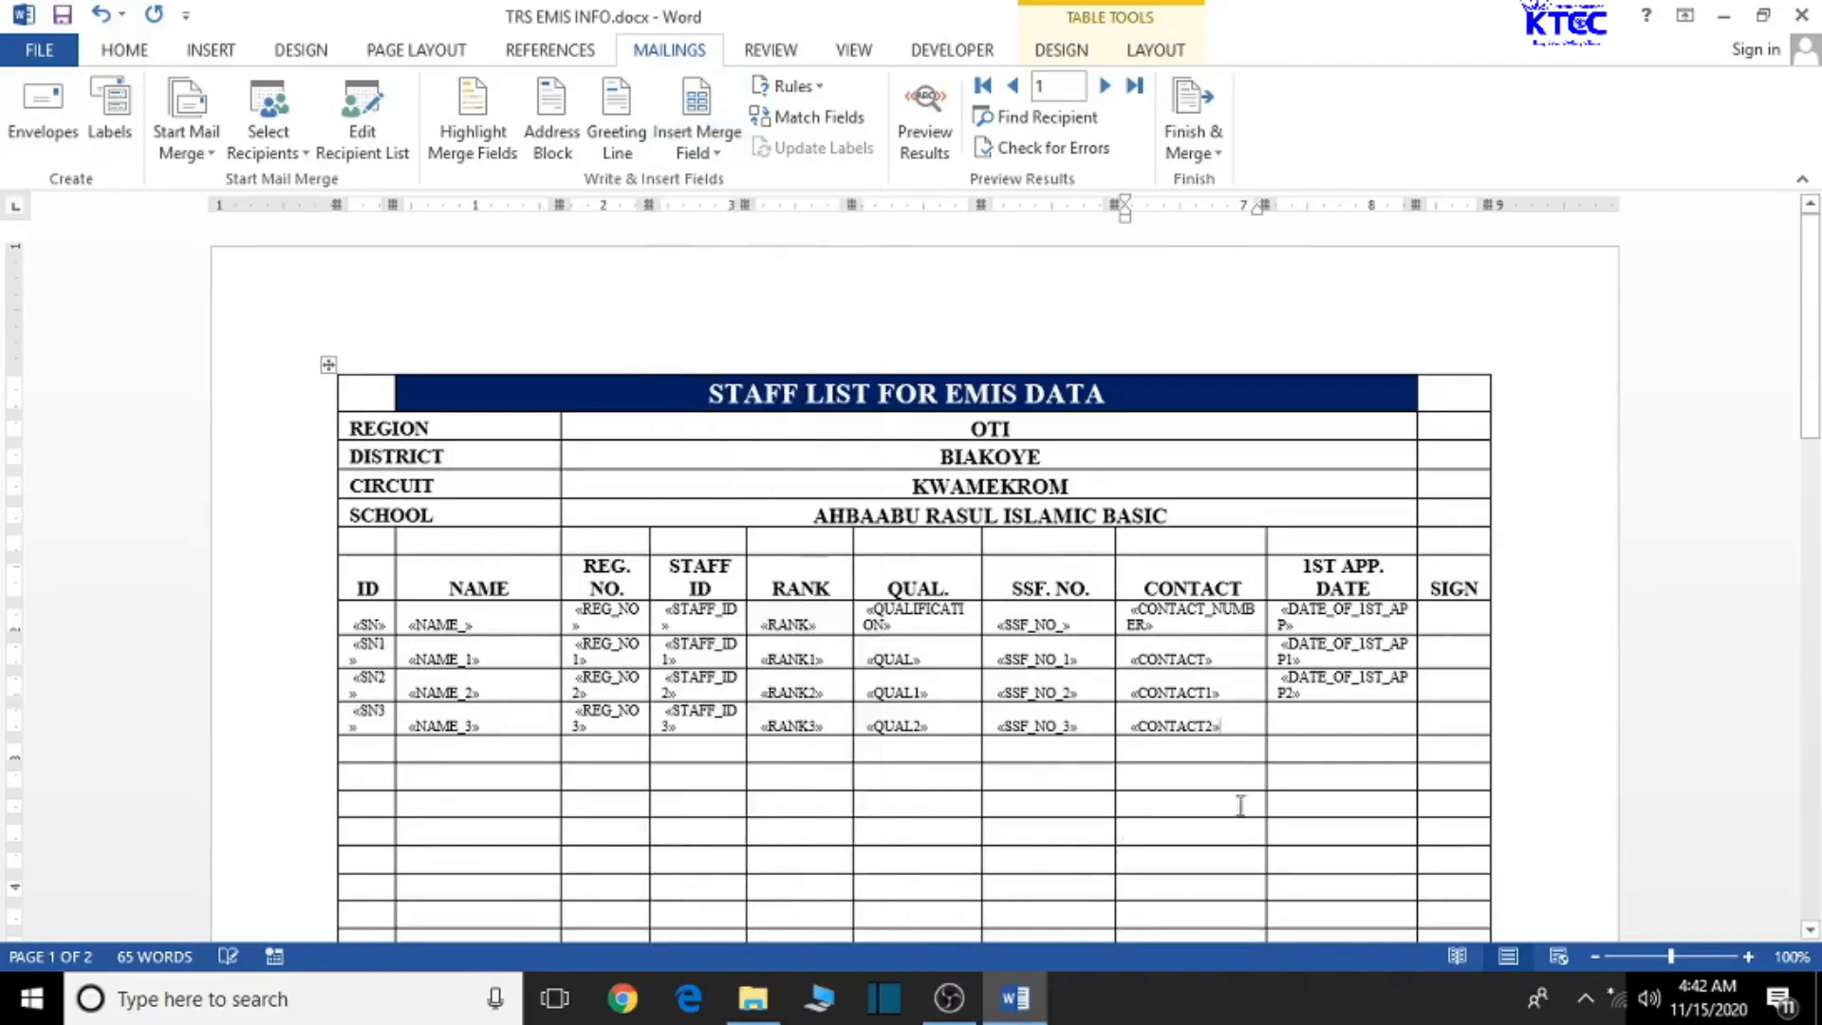
- Insert DATE_OF_1ST_APP3 into the date cell and preview the merged teacher data
left_click(1305, 717)
left_click(710, 154)
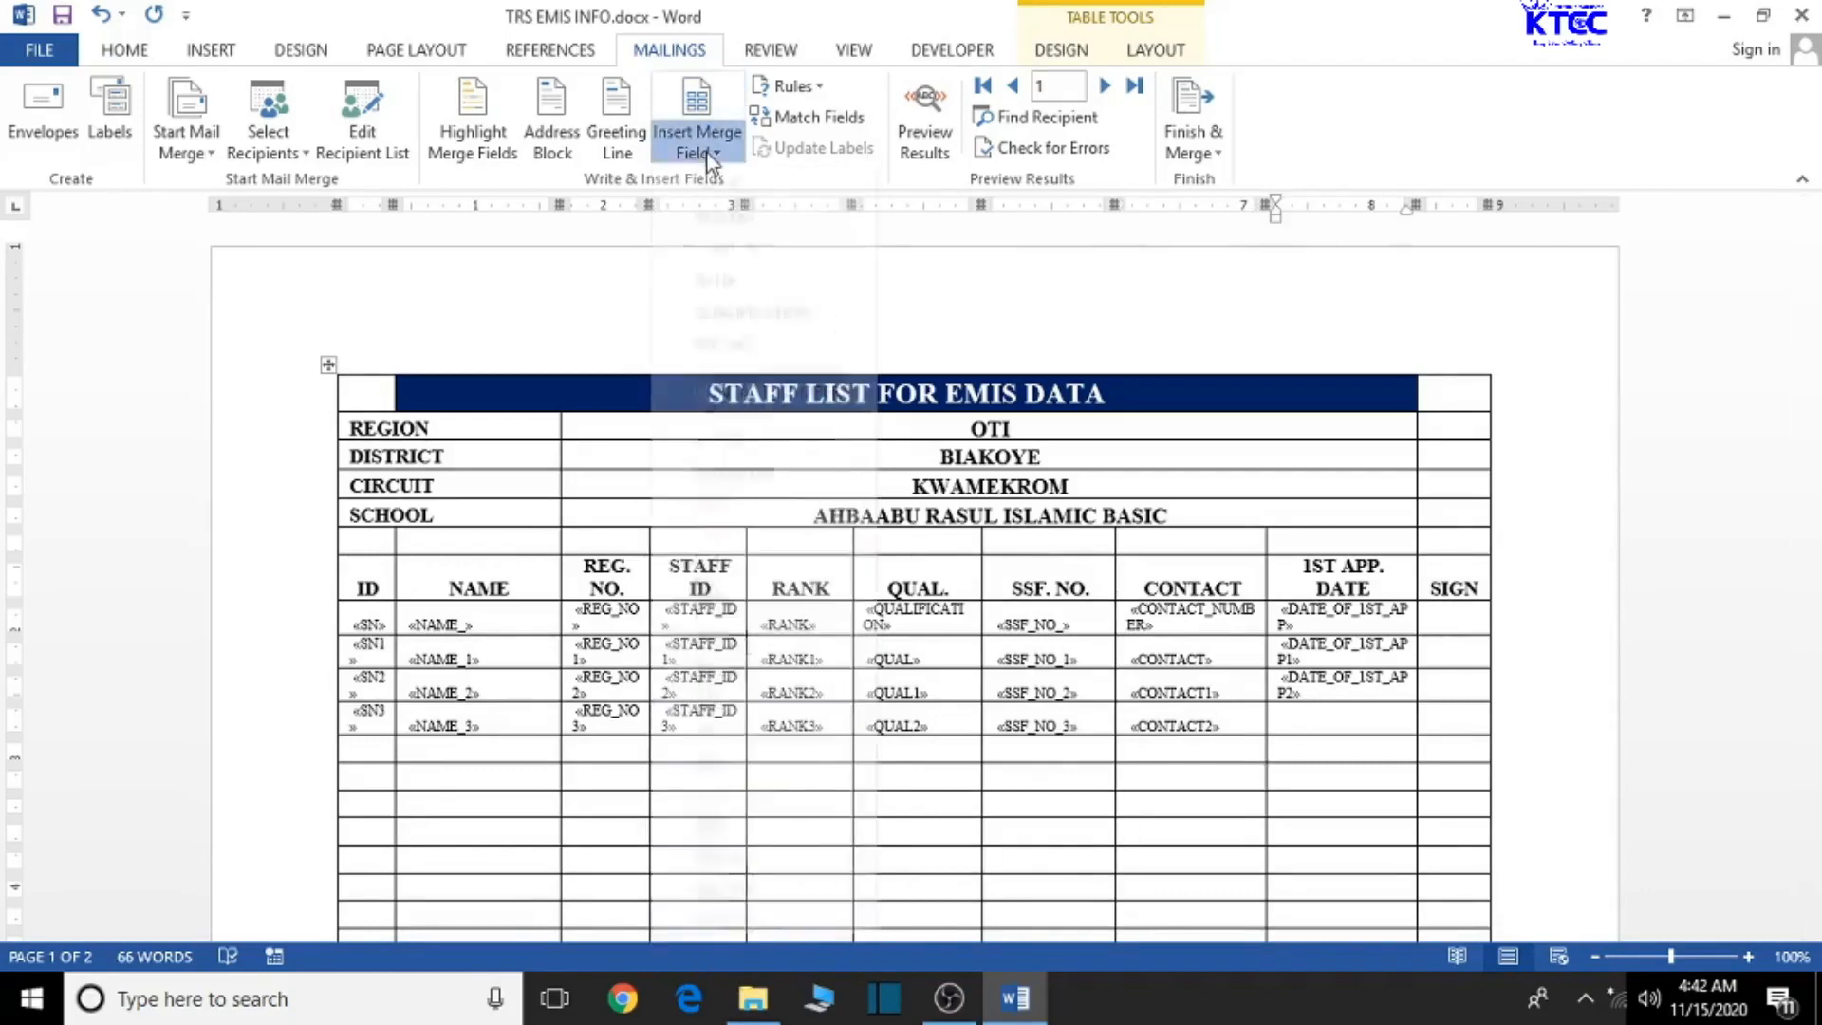
scroll(776, 798, "down", 6)
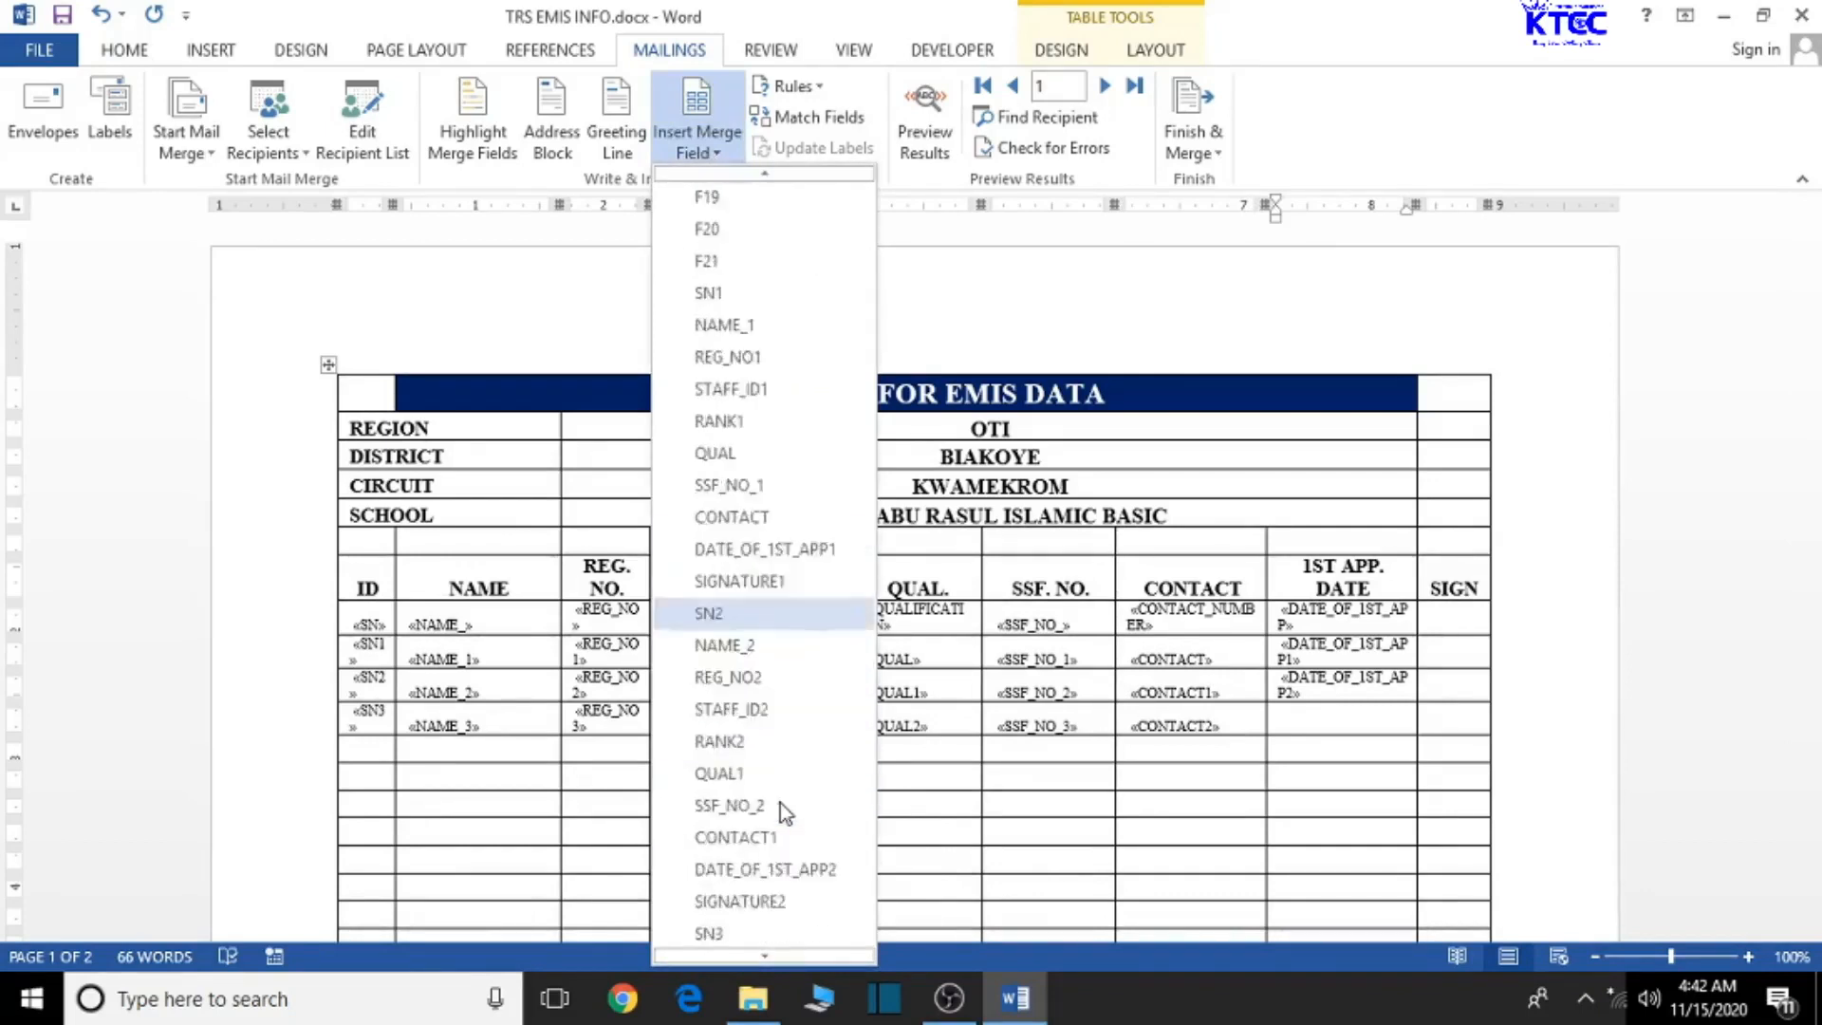
scroll(780, 803, "down", 6)
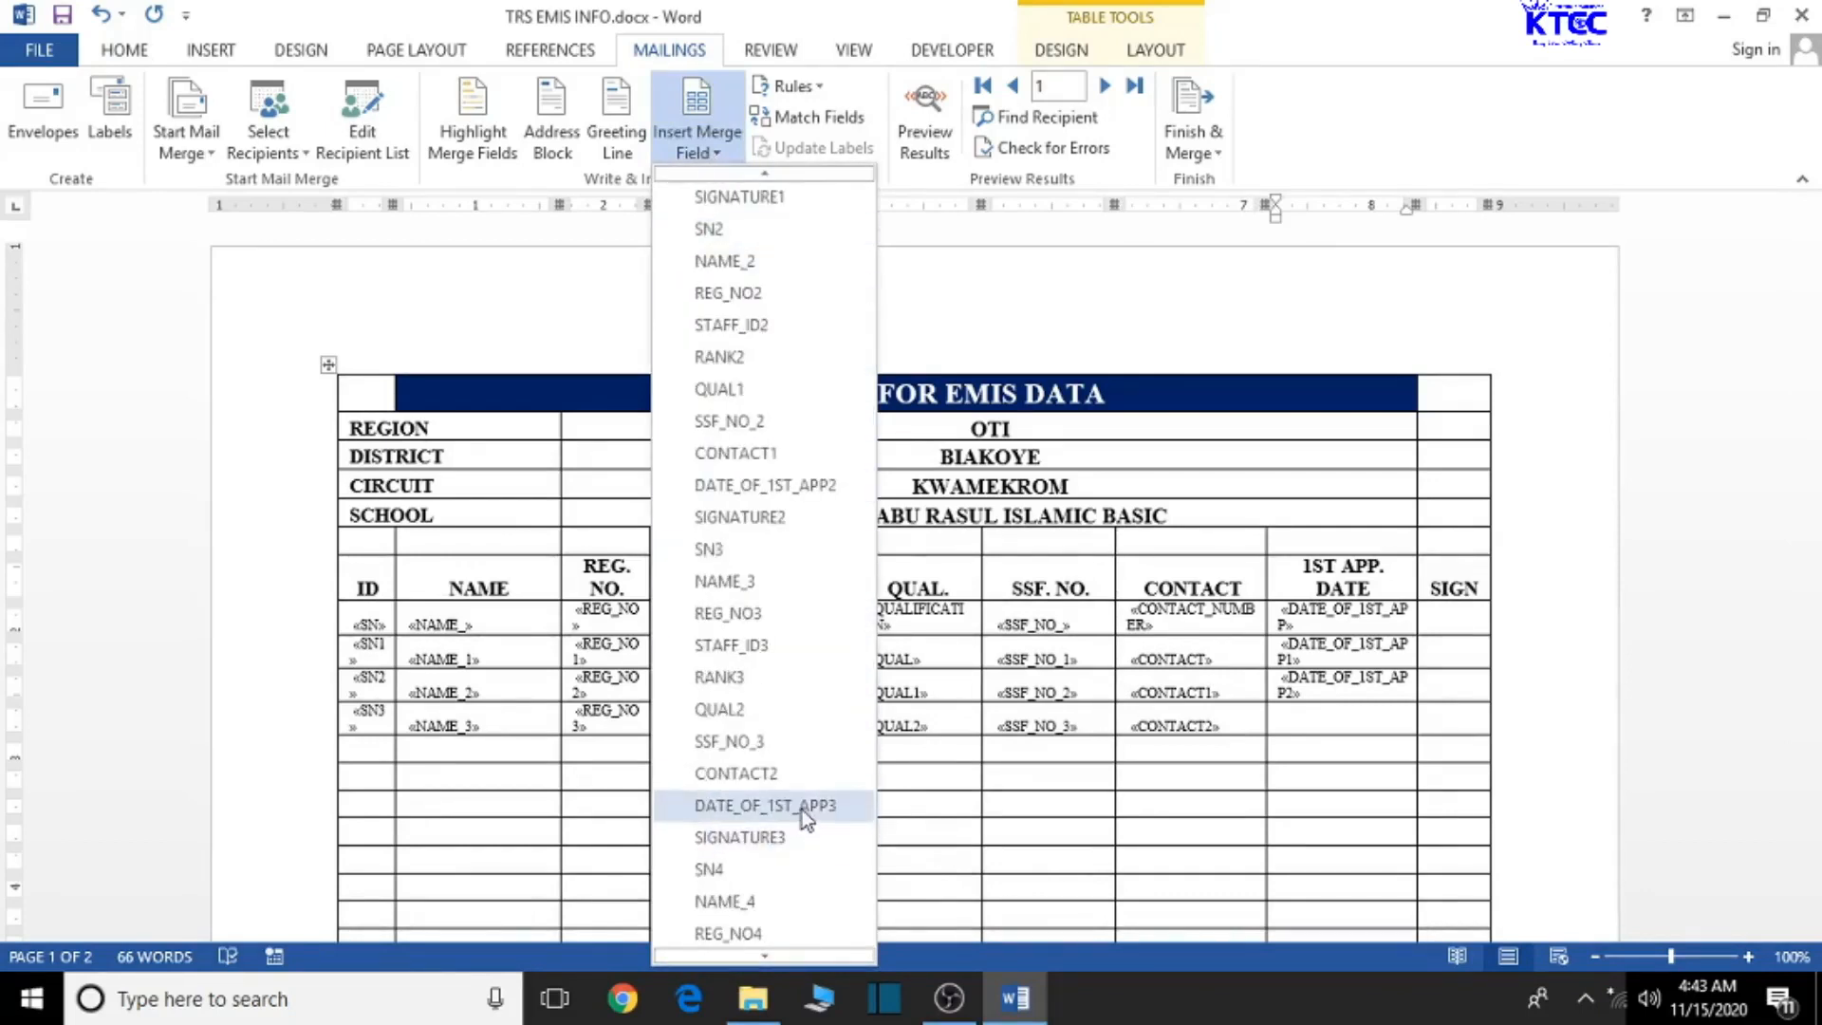
left_click(802, 806)
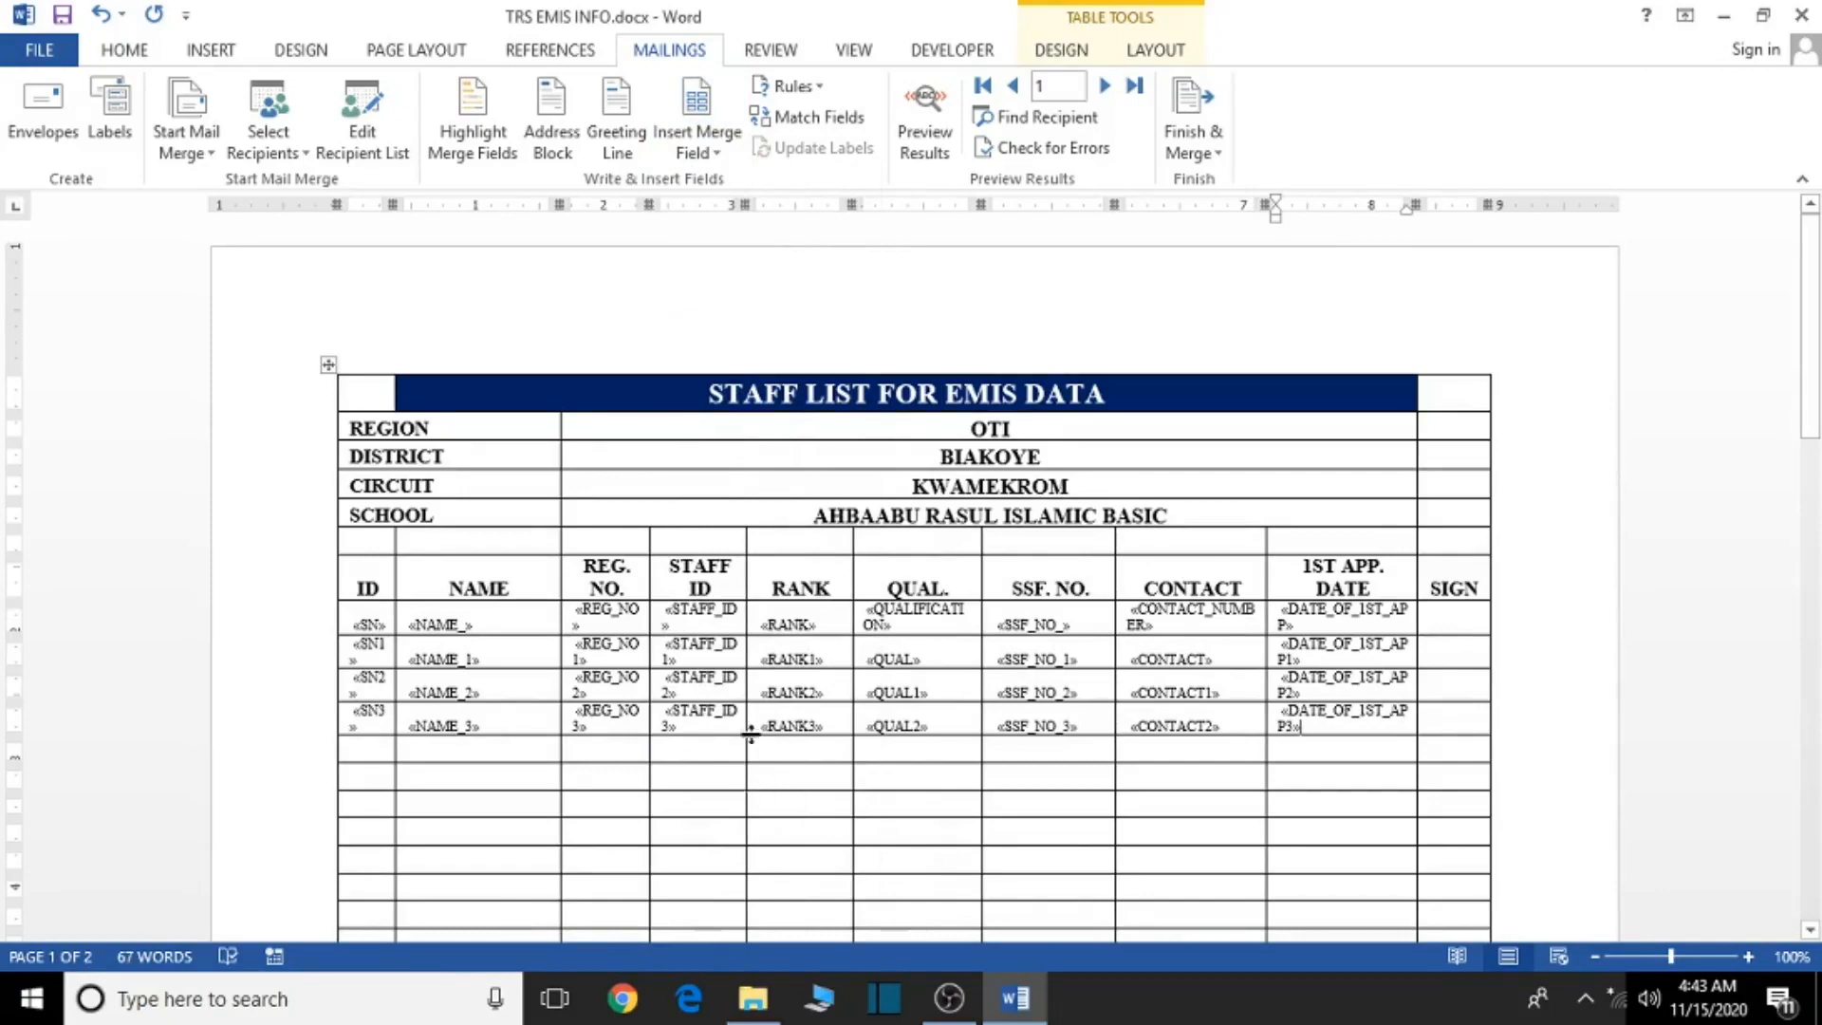
left_click(945, 124)
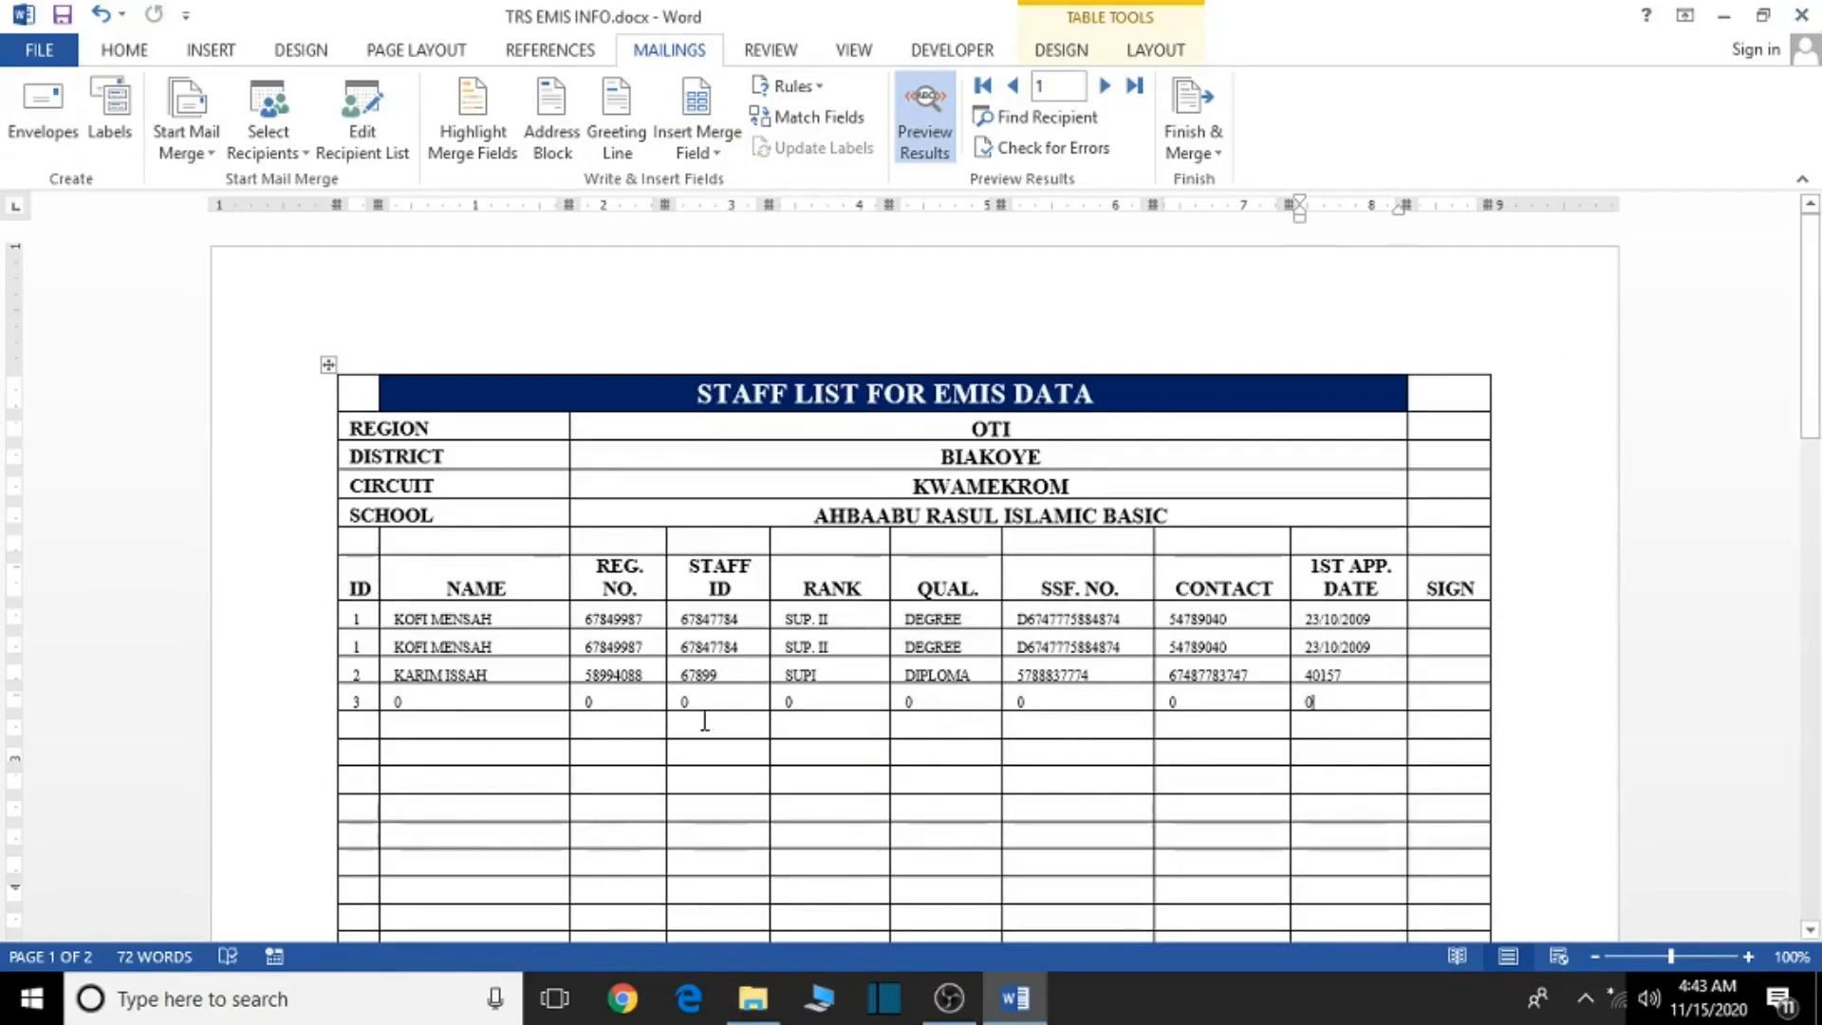
scroll(939, 797, "down", 5)
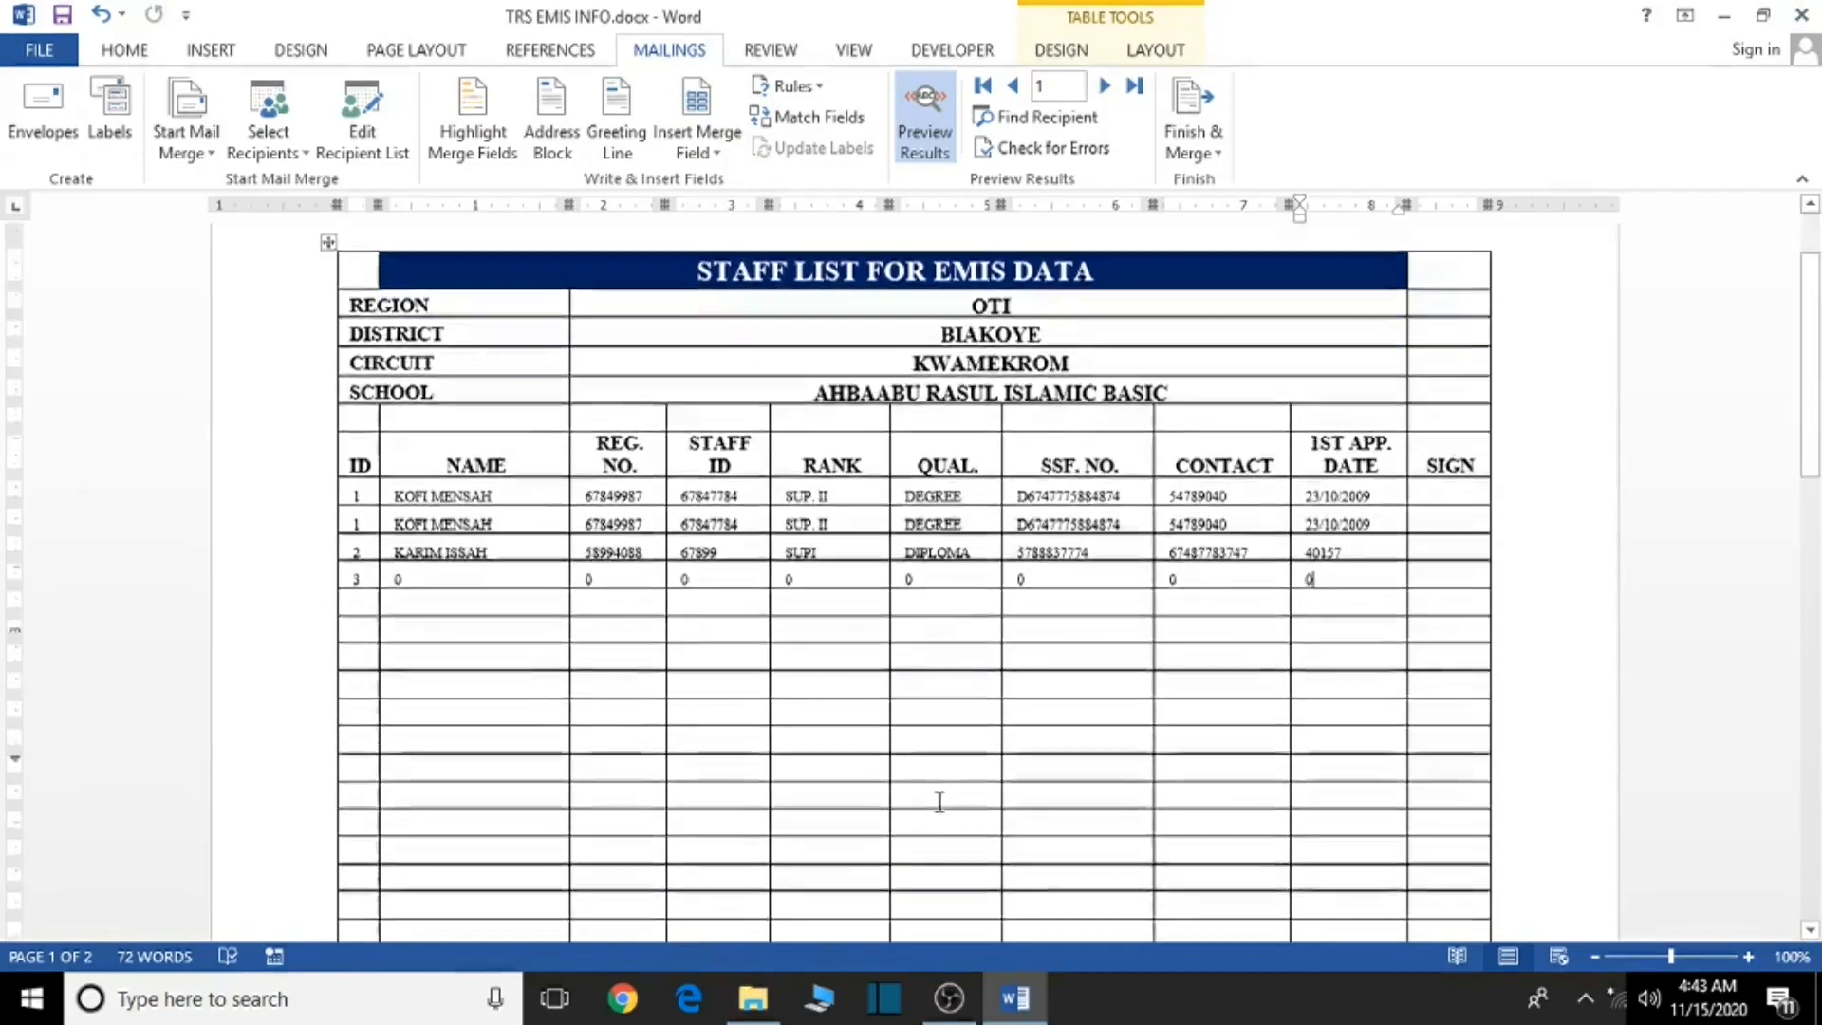
scroll(940, 802, "down", 3)
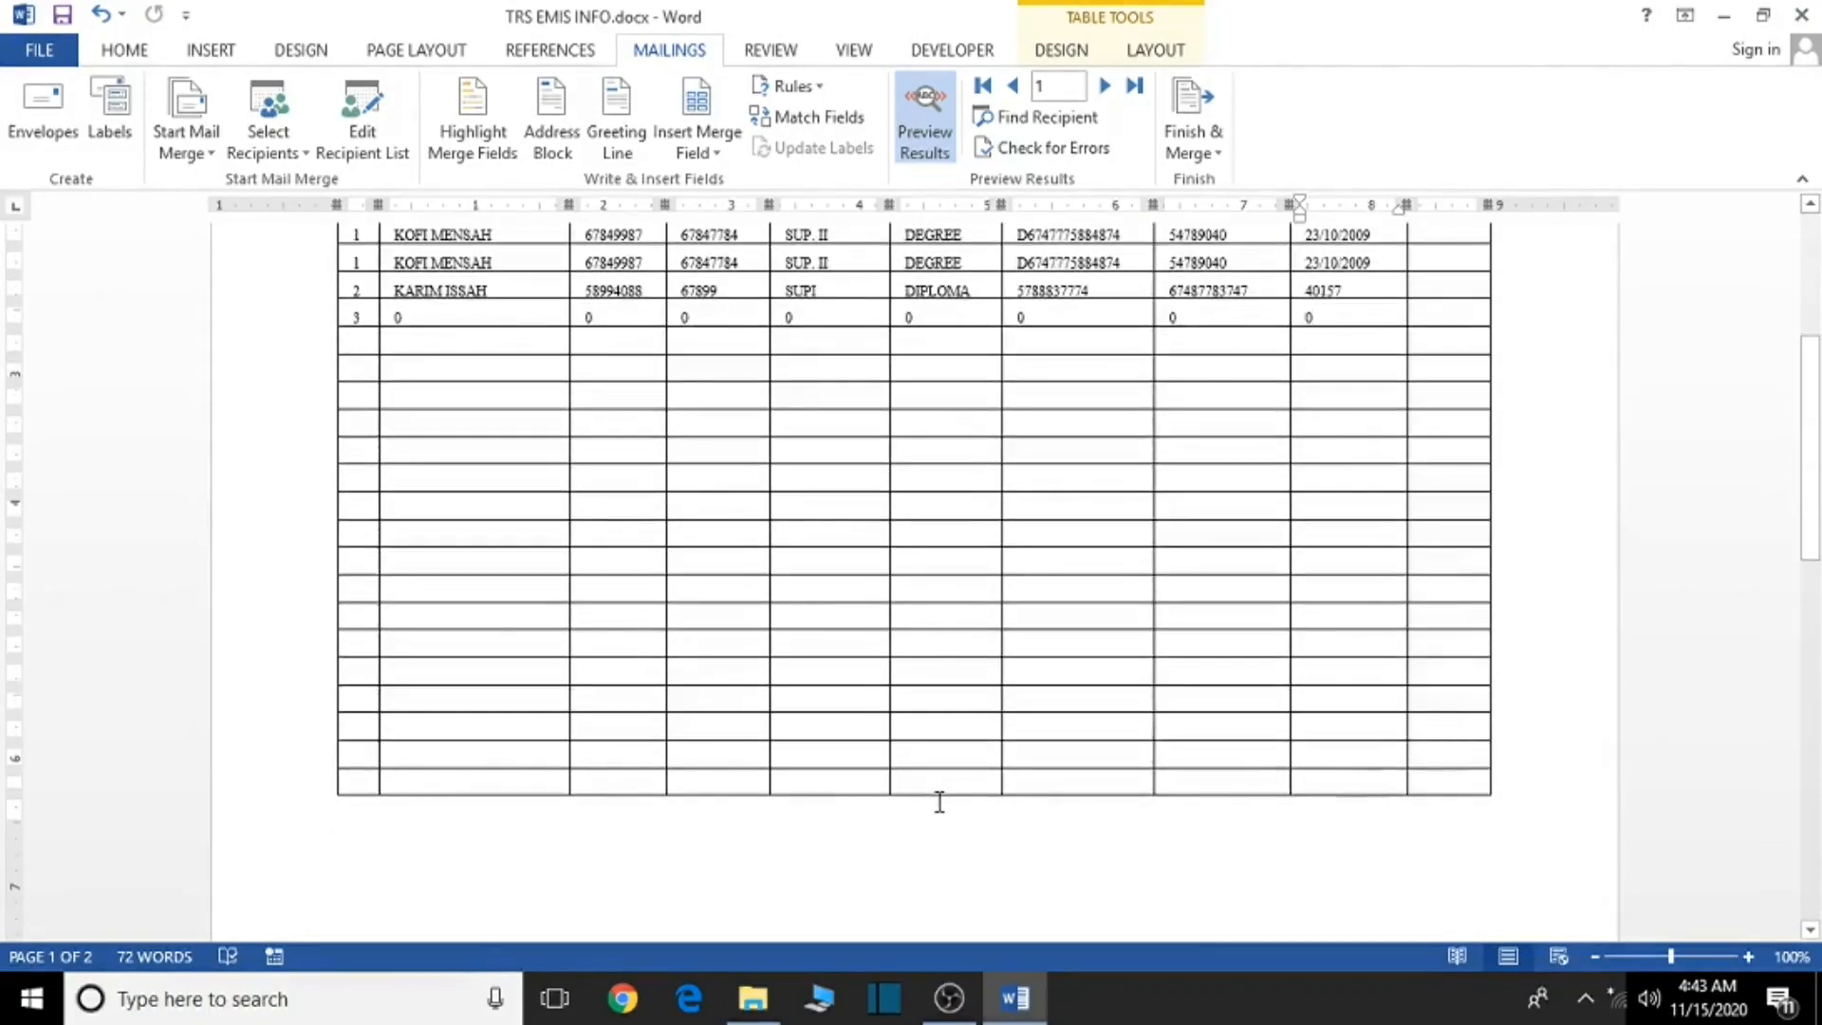
scroll(939, 802, "up", 4)
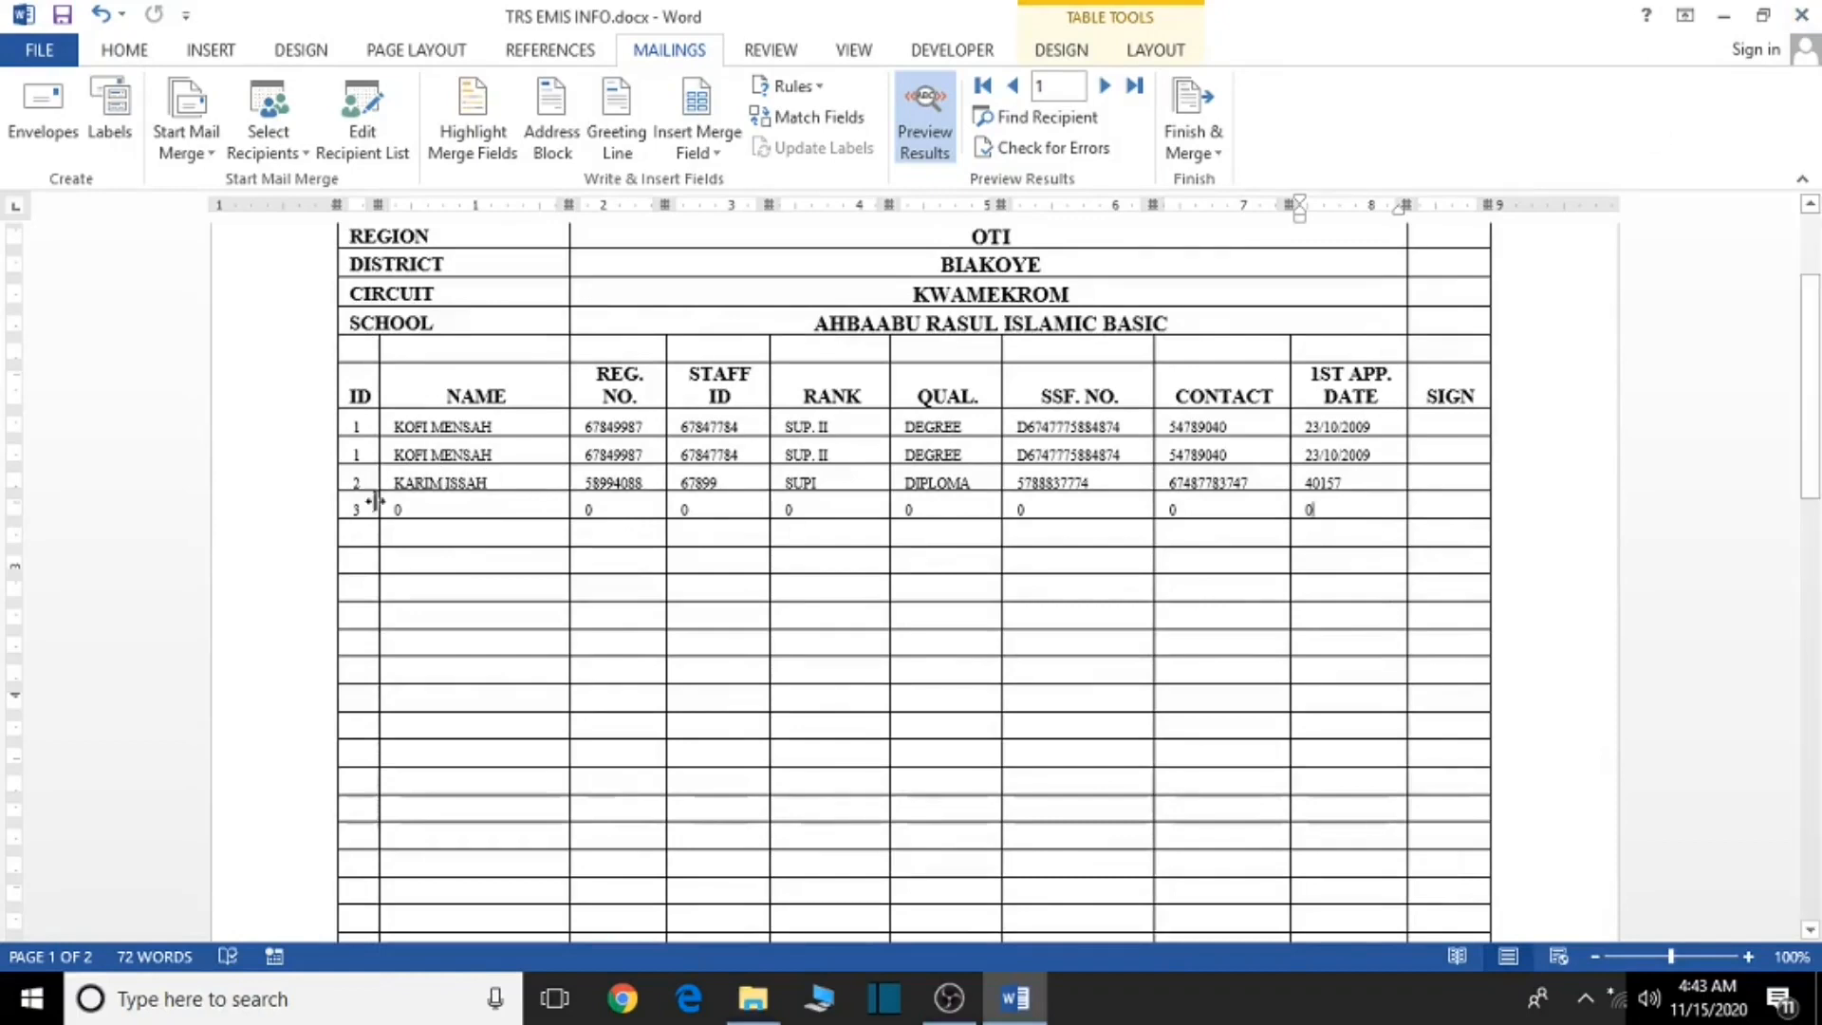
- Close Word, refresh the desktop, and open SMS TRAINING.xlsm from File Explorer
left_click(1800, 11)
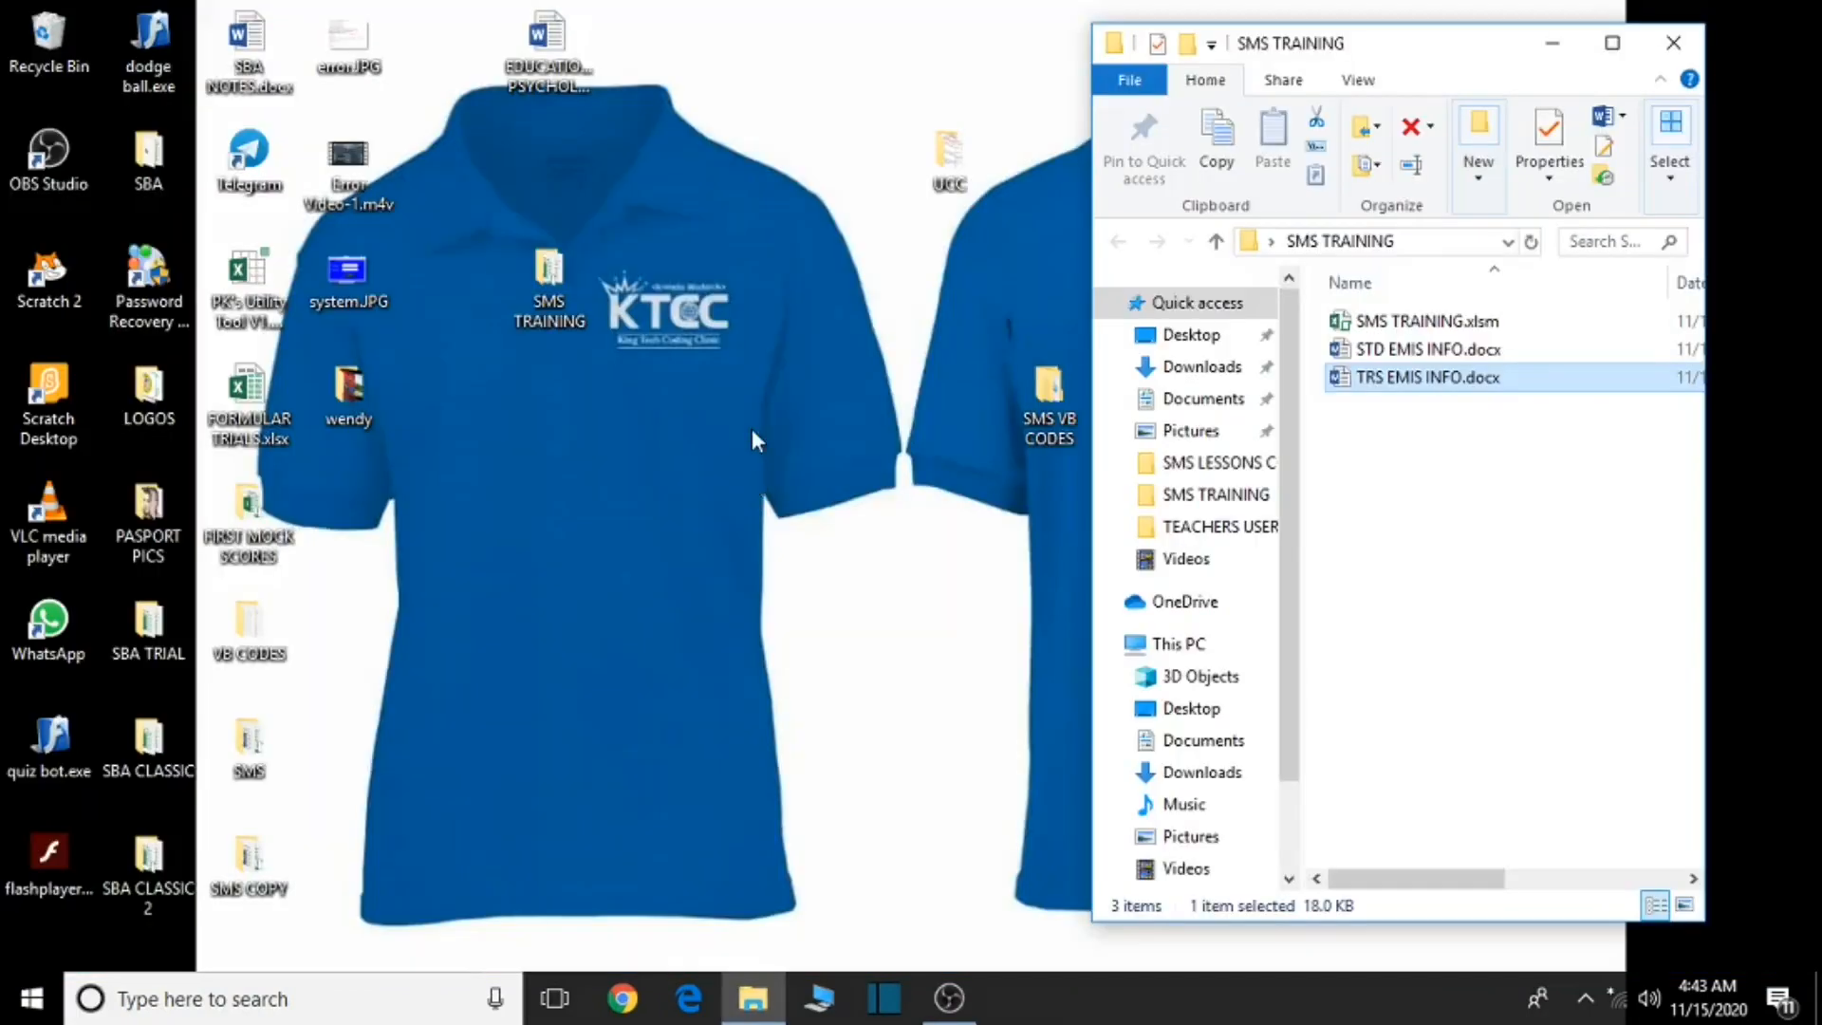
right_click(752, 429)
left_click(818, 511)
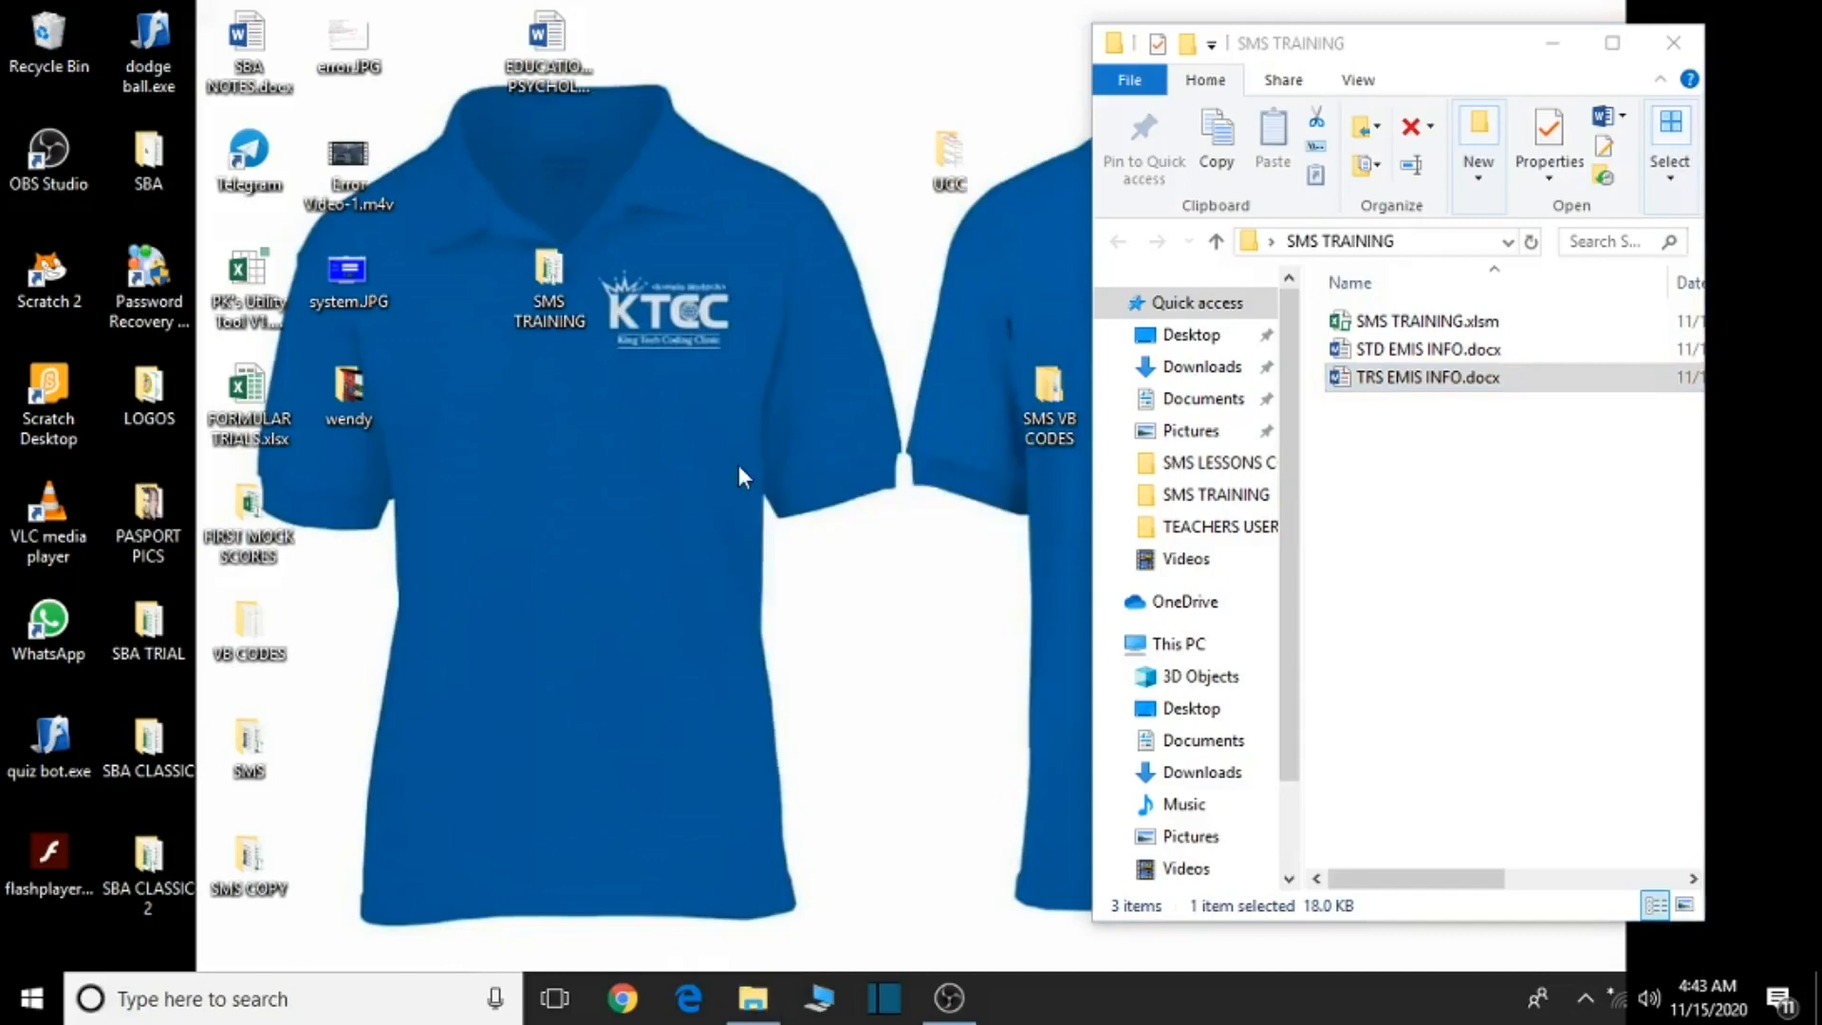
double_click(1407, 325)
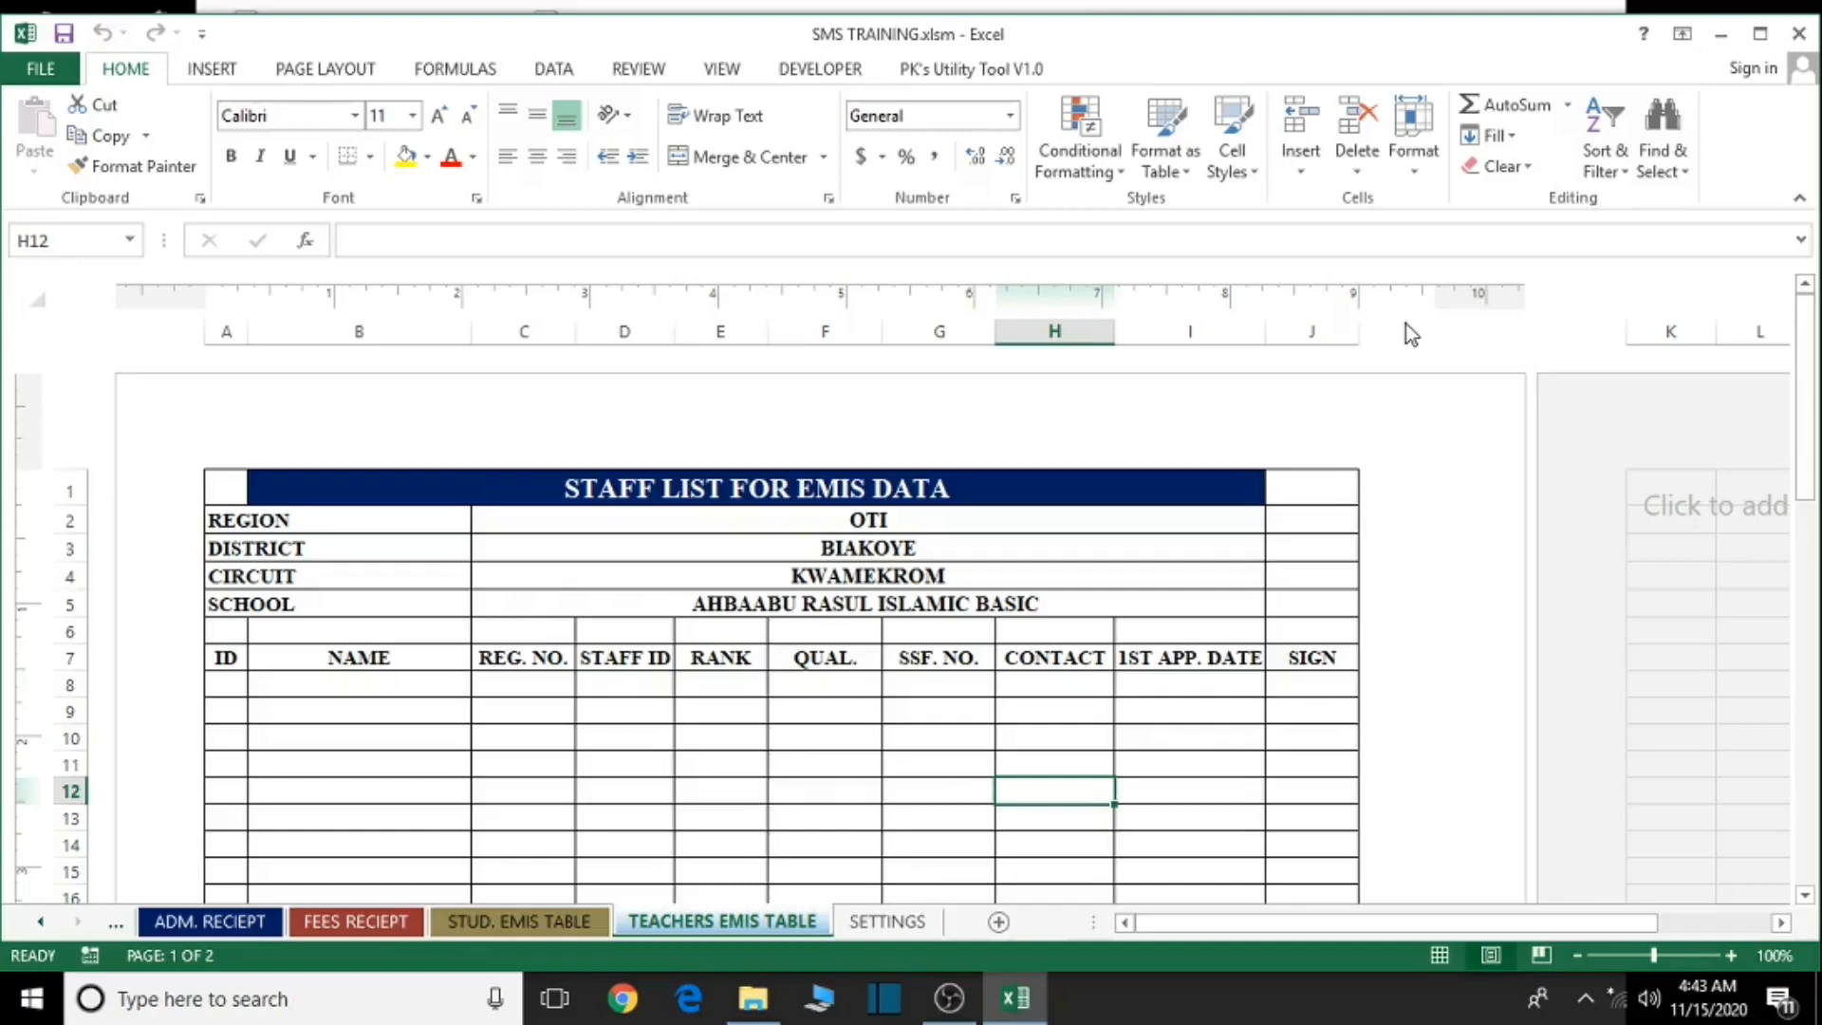
- Scroll back through the sheet tabs and switch to the TEACHERS EMIS DATA sheet
left_click(545, 930)
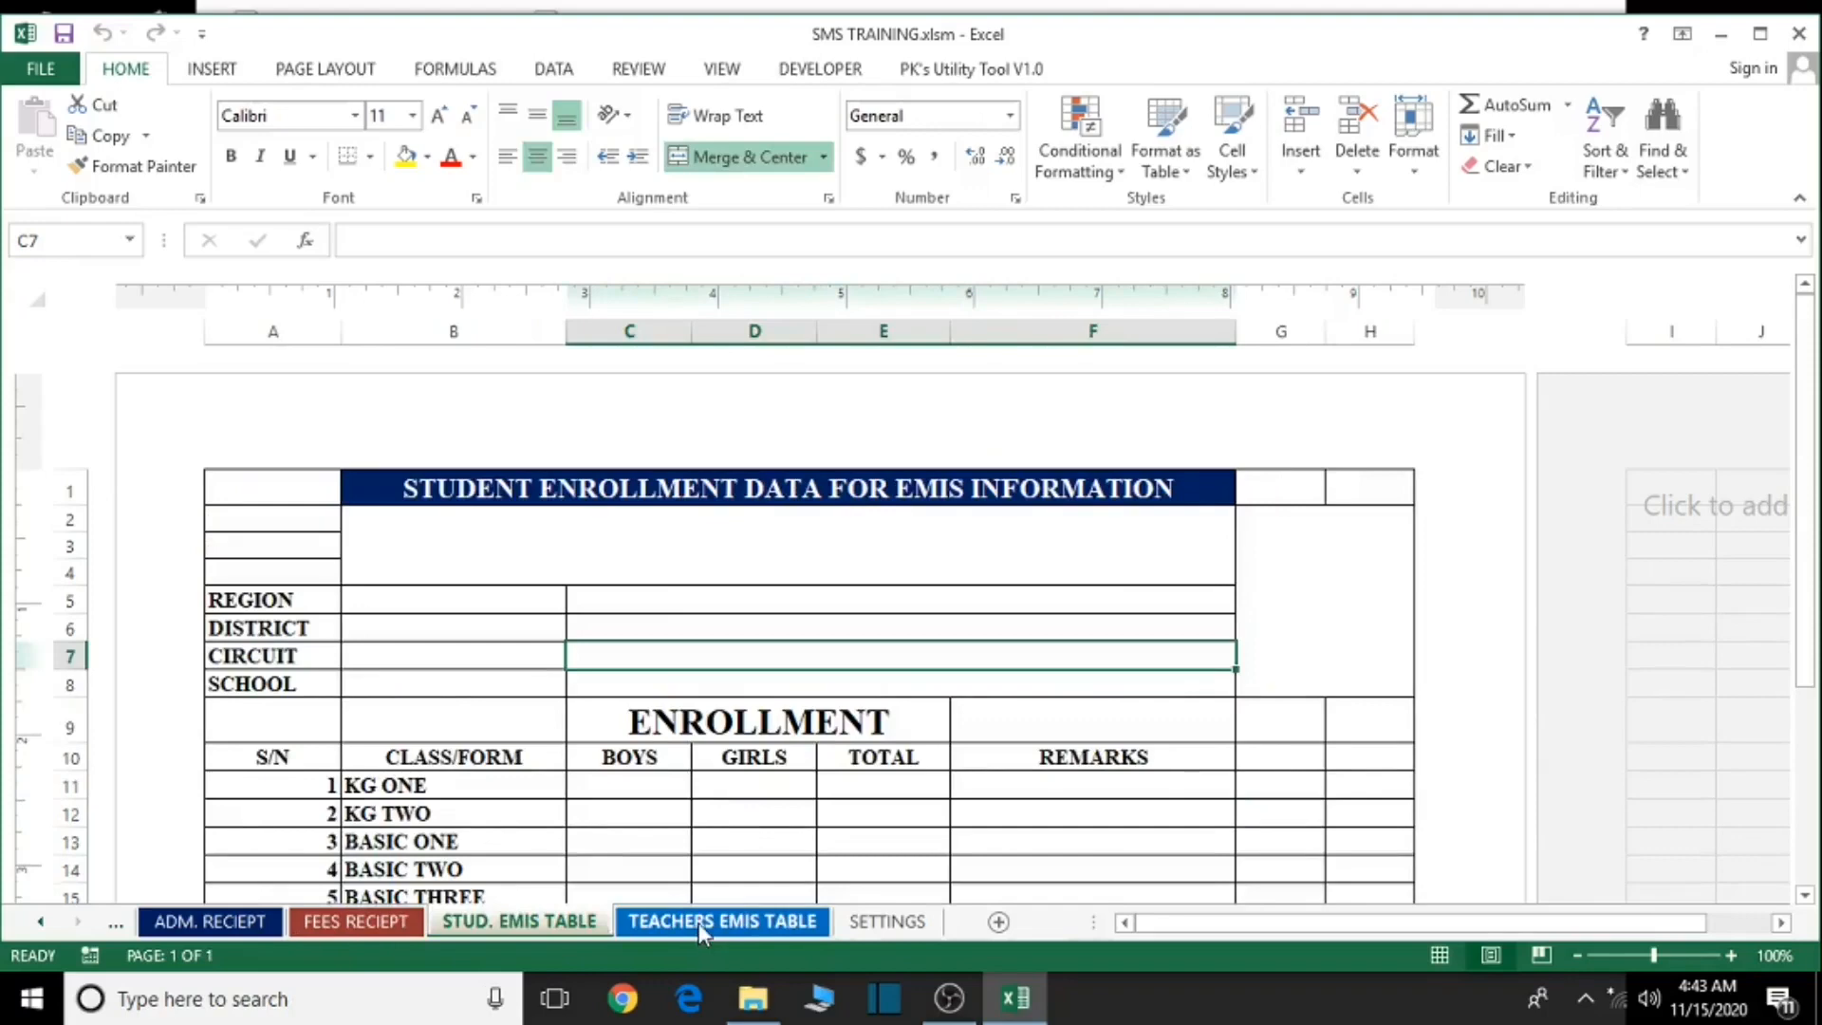
left_click(39, 923)
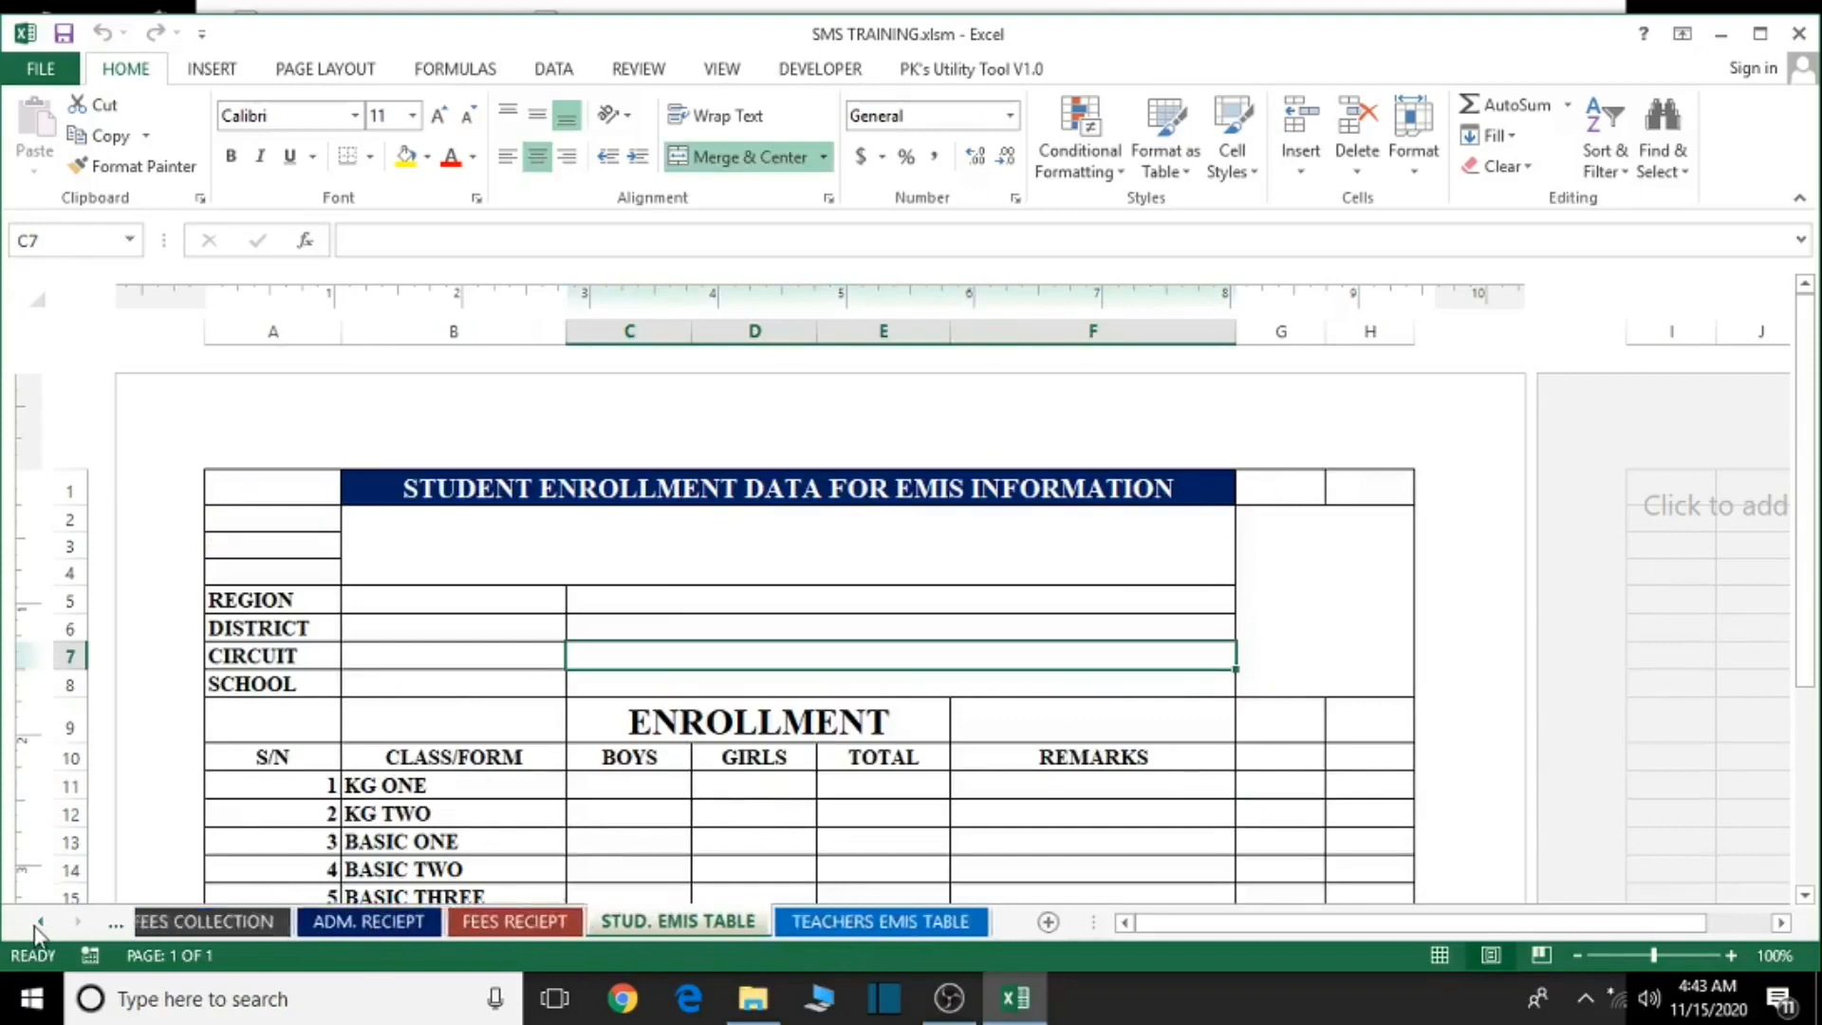
left_click(39, 923)
left_click(39, 922)
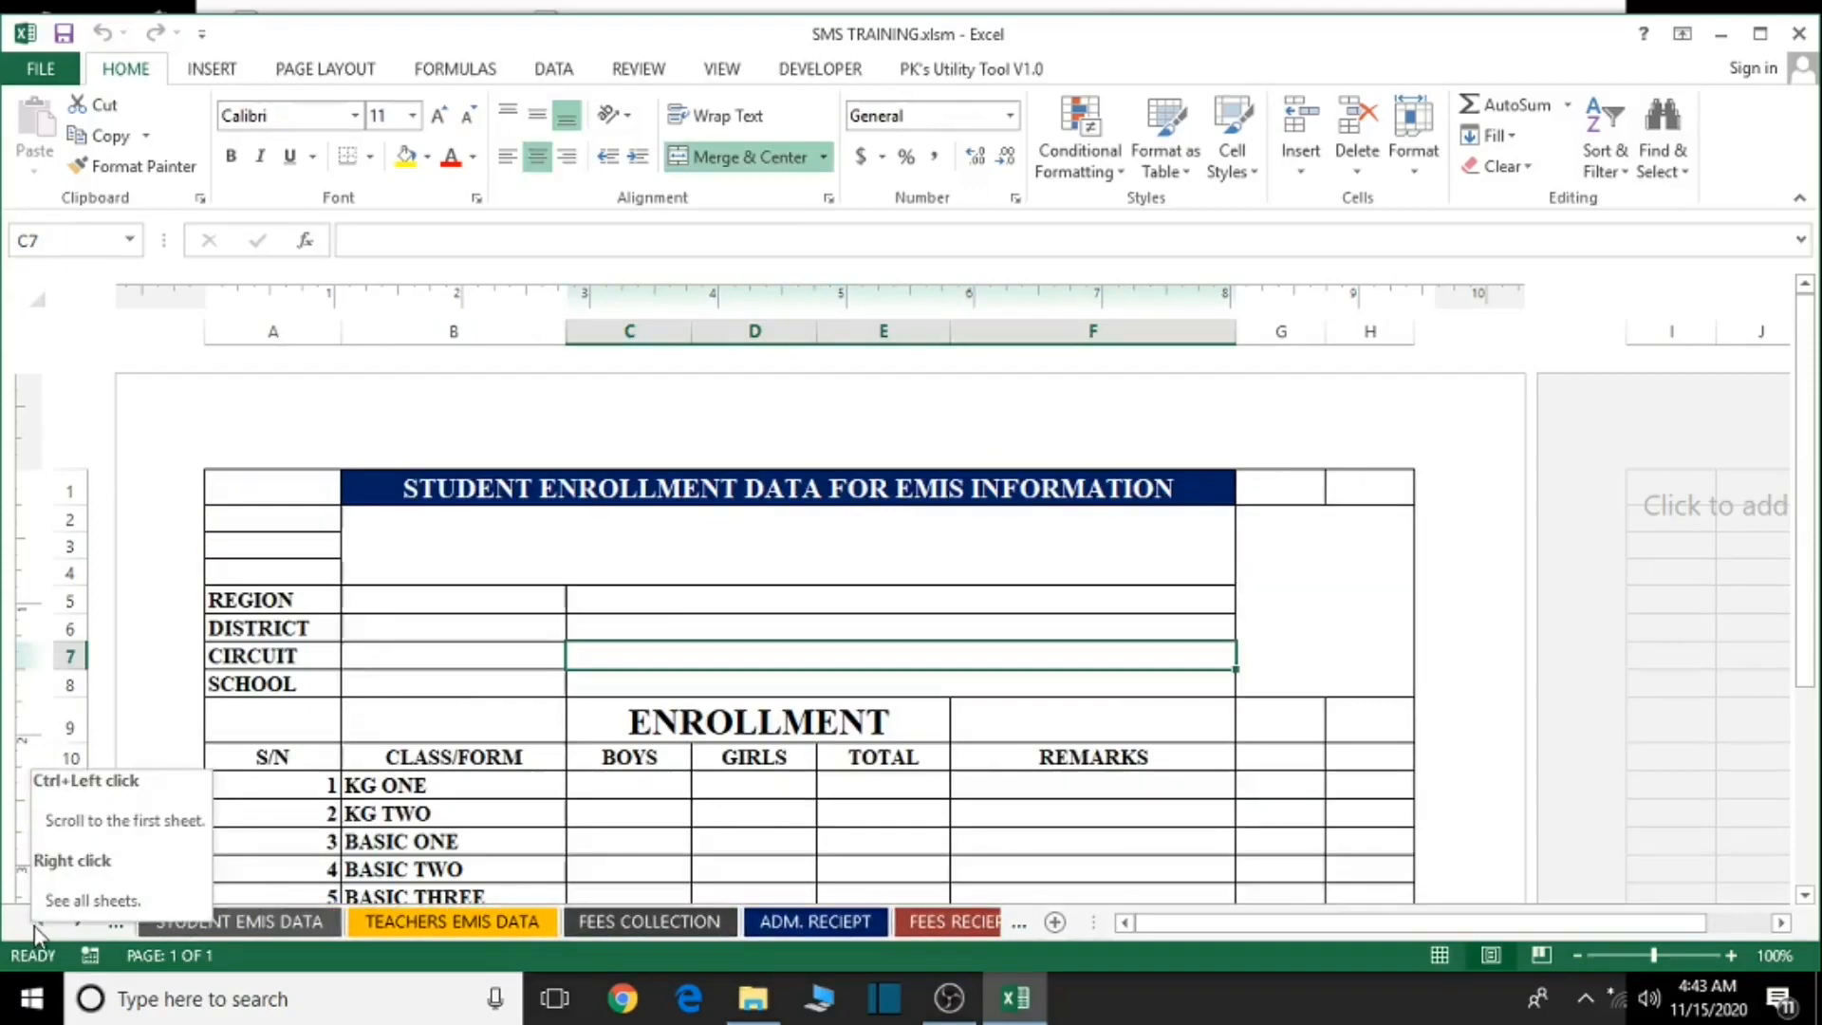
left_click(39, 923)
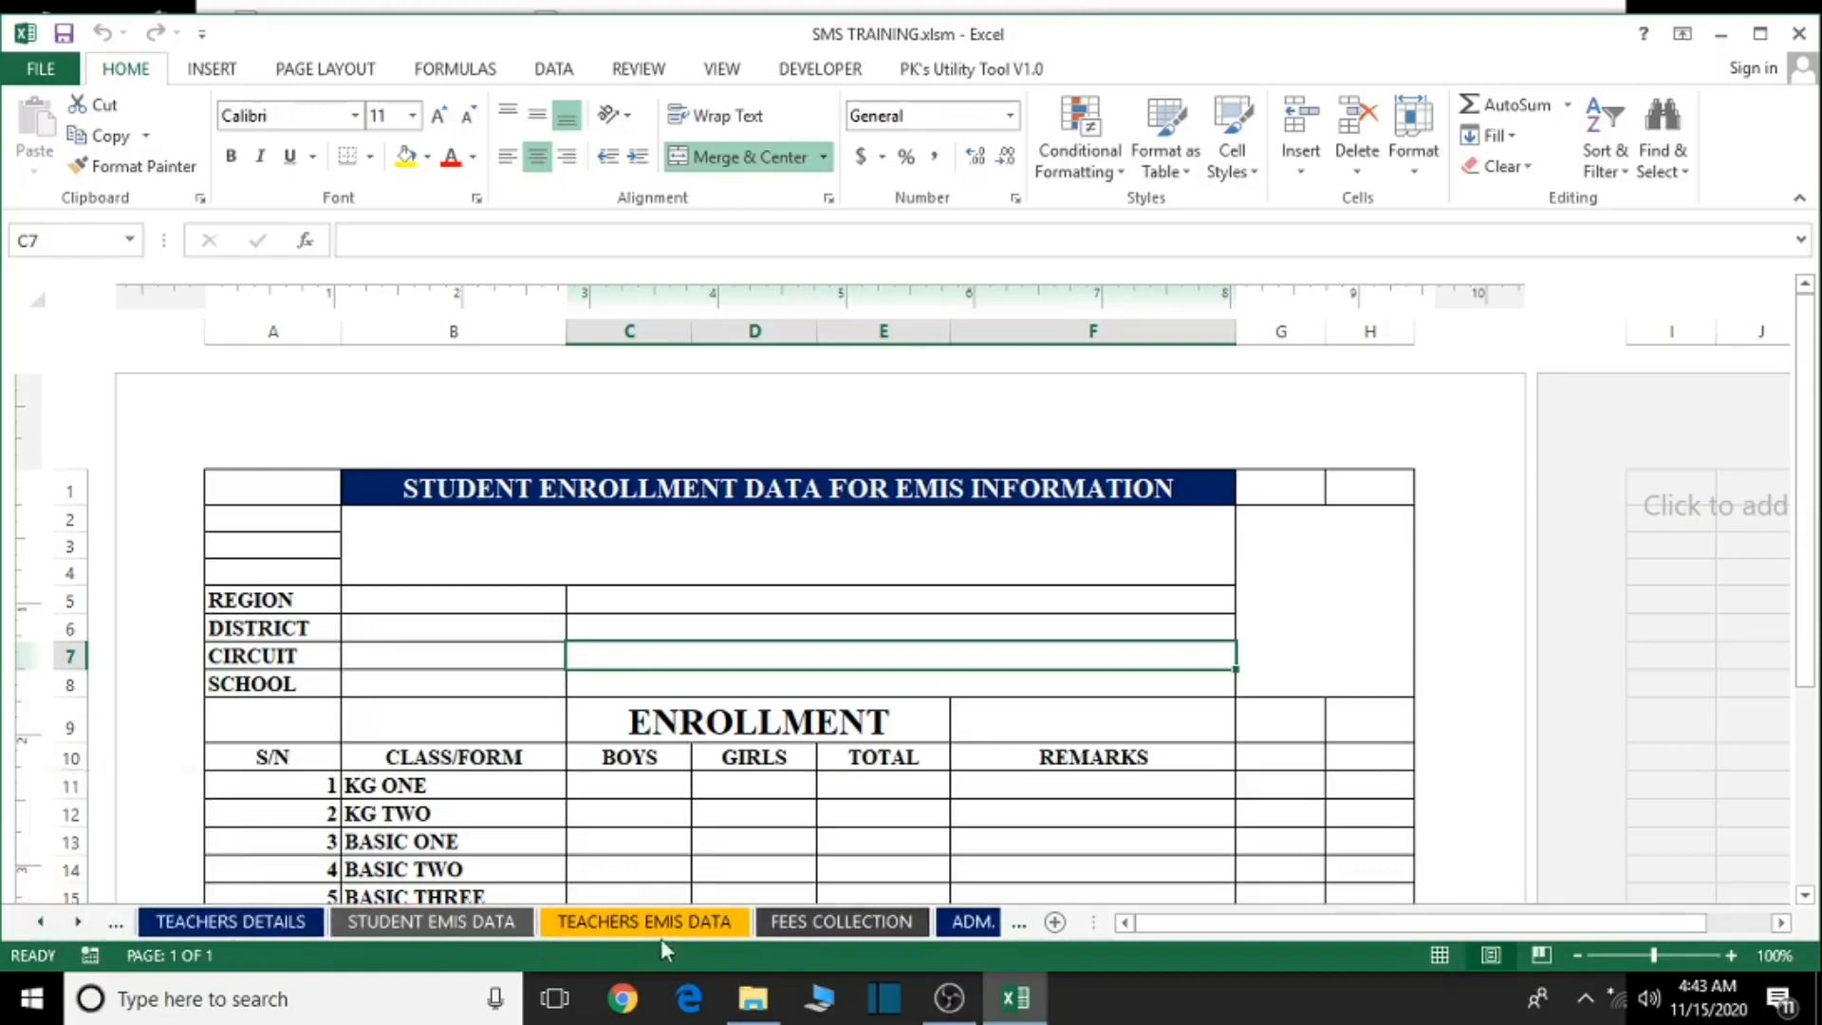
left_click(665, 923)
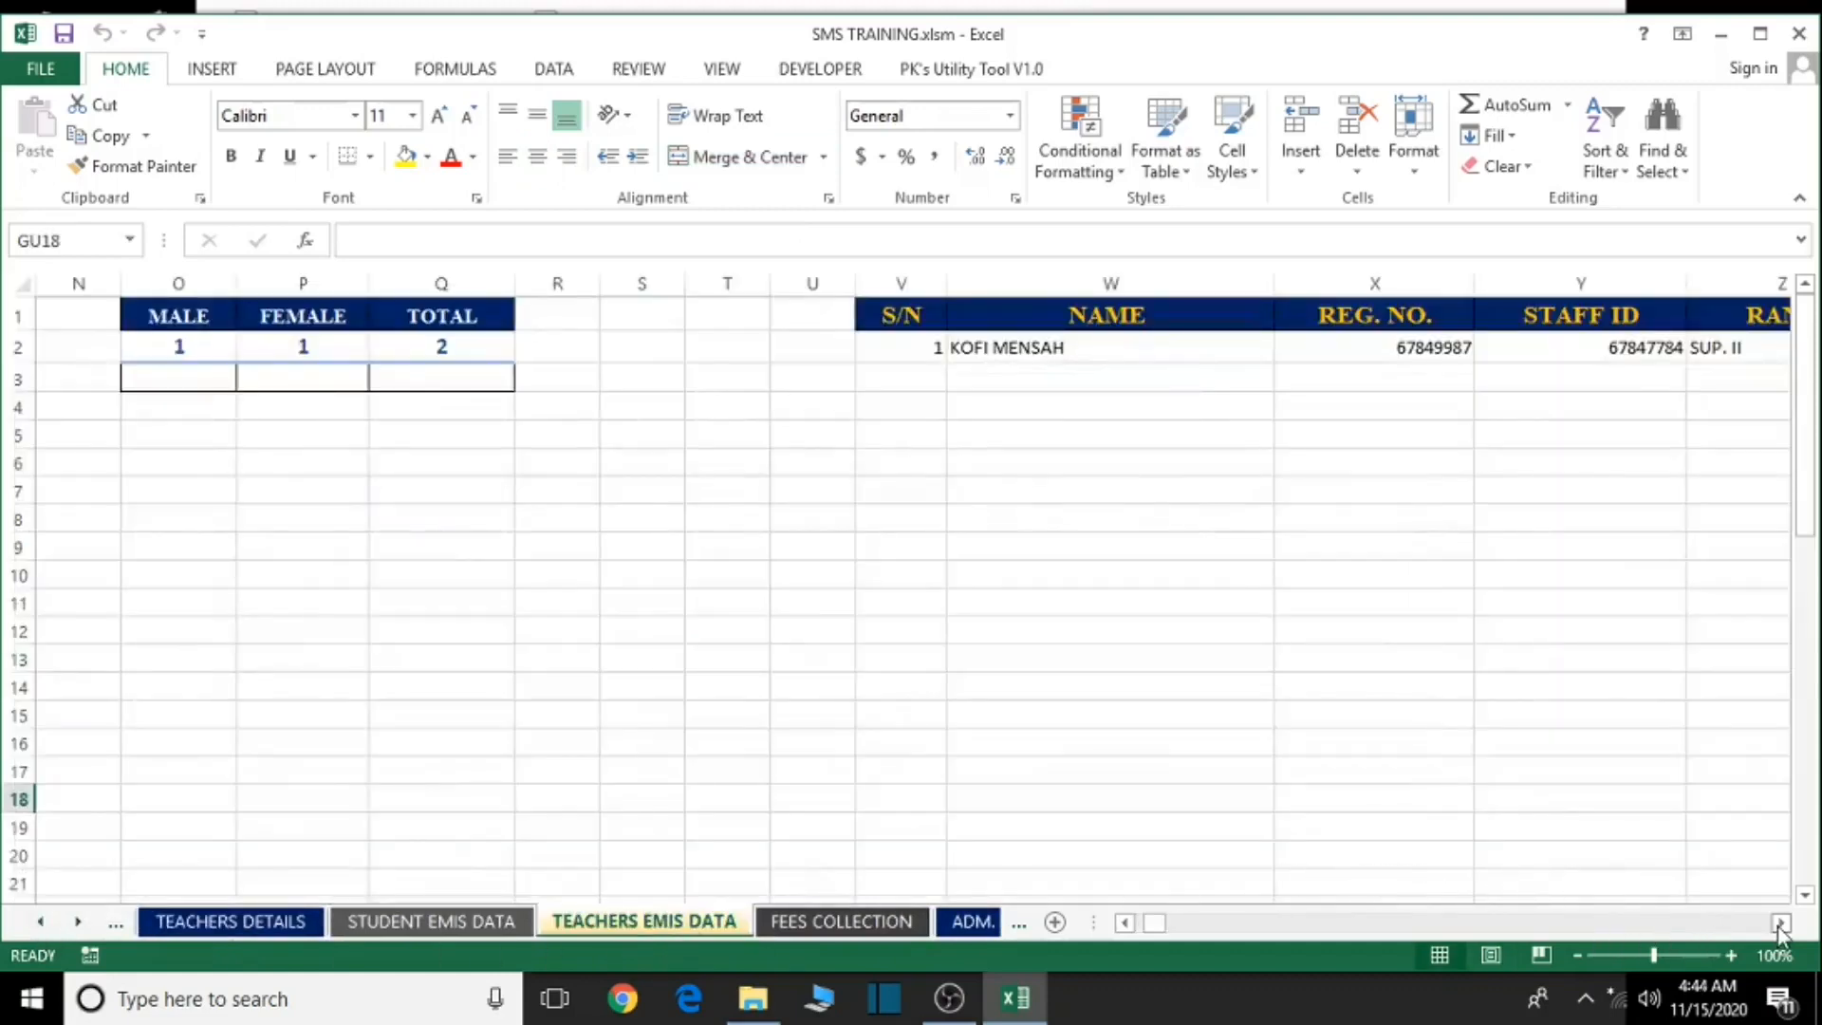
- Review the teacher columns and check C4's formula ='TEACHERS DETAILS'!F4
left_click_drag(1154, 923, 1131, 931)
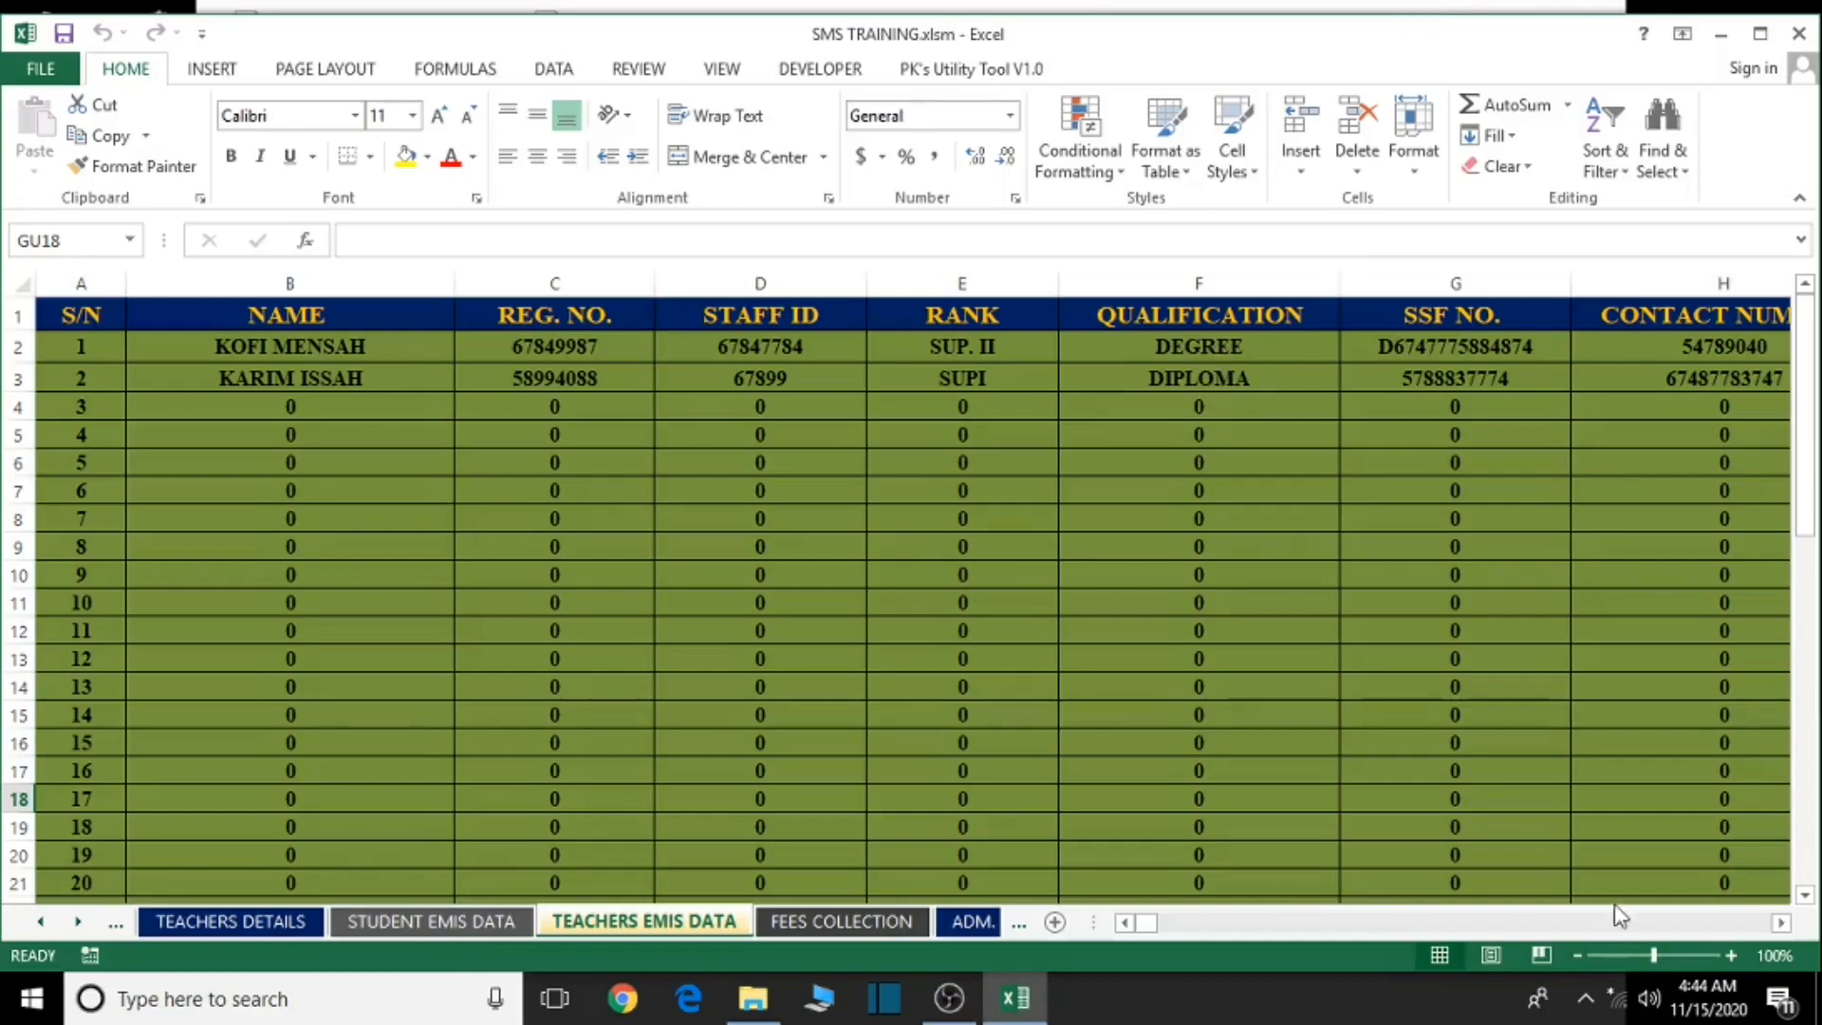
left_click(1780, 924)
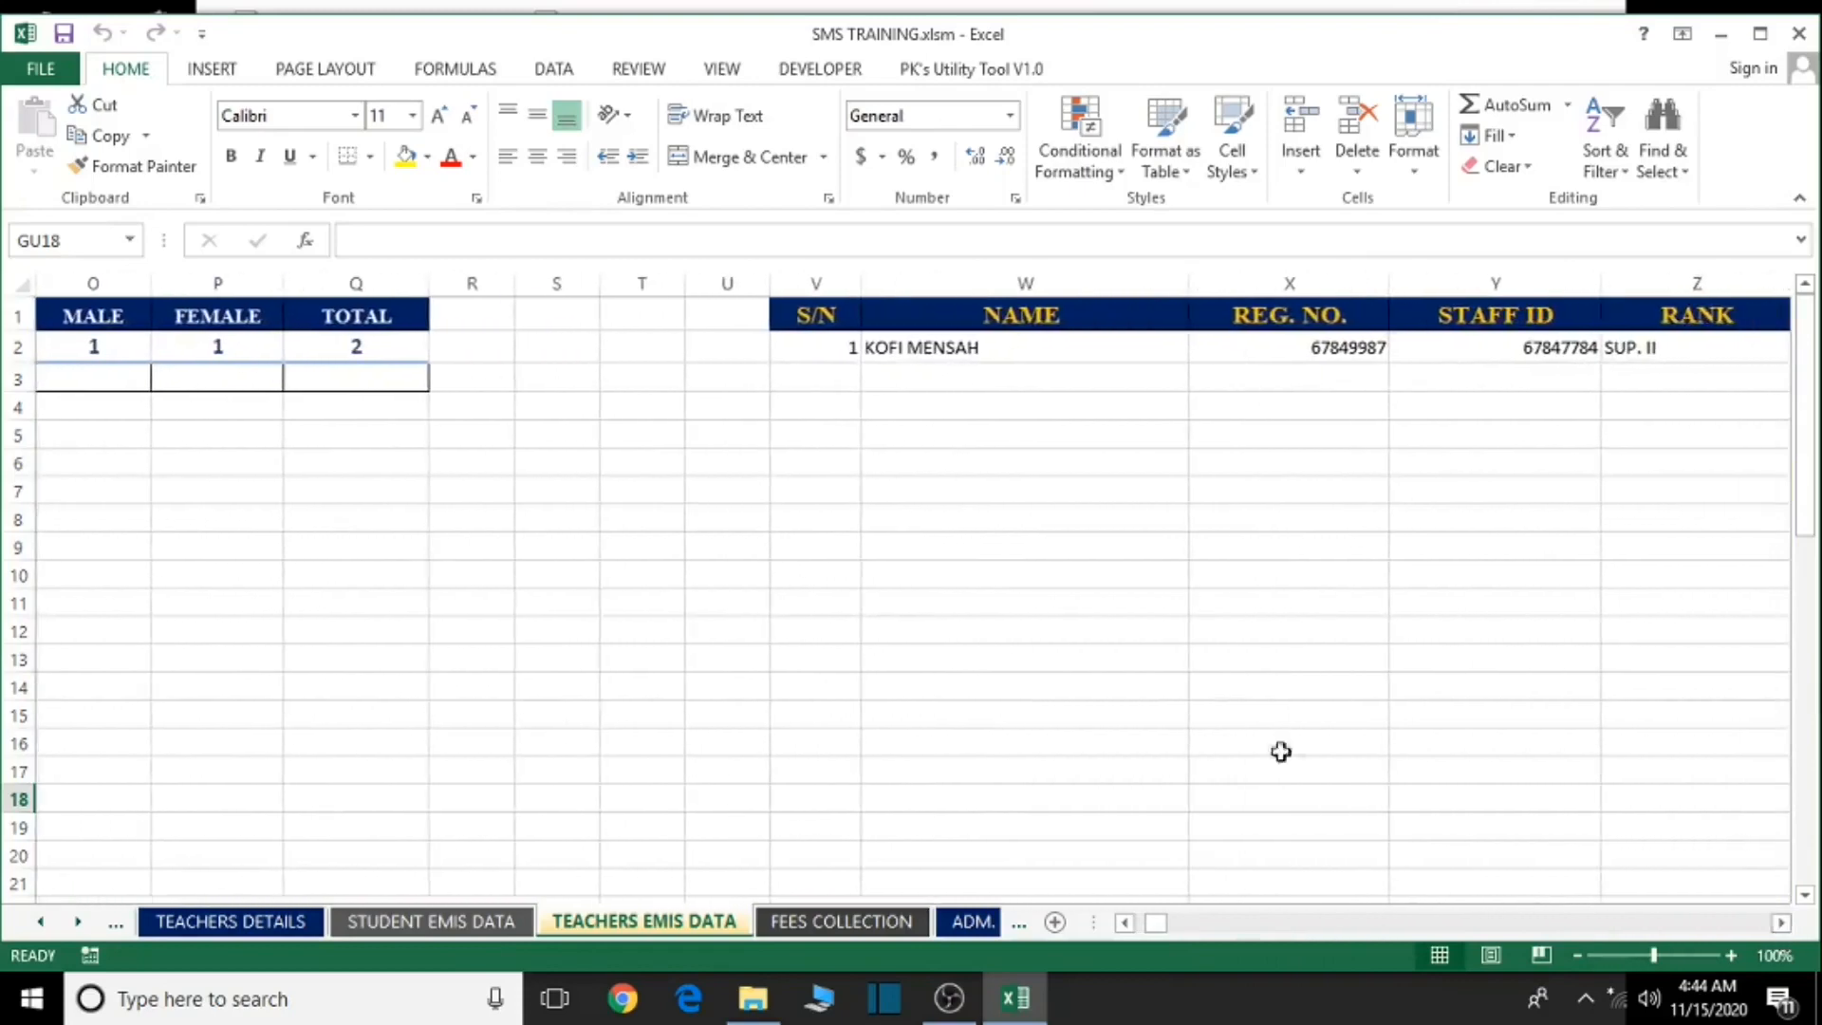
left_click(1780, 924)
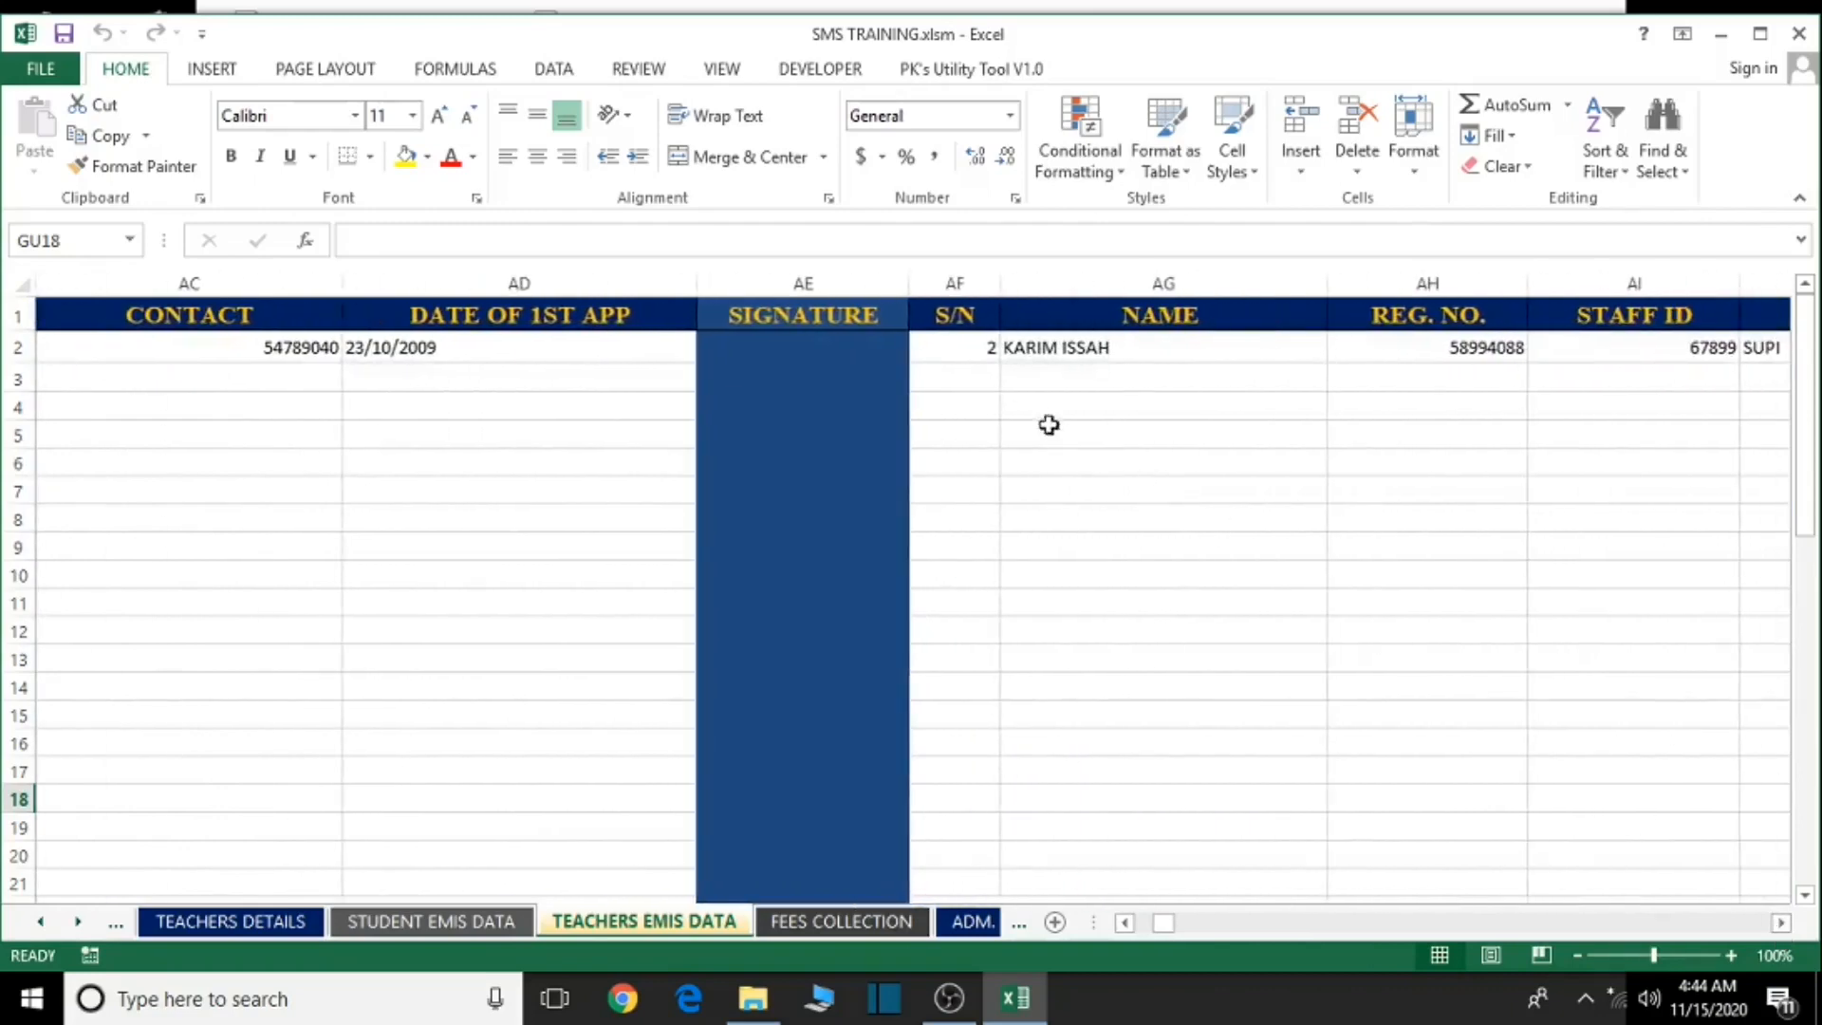
left_click(1782, 925)
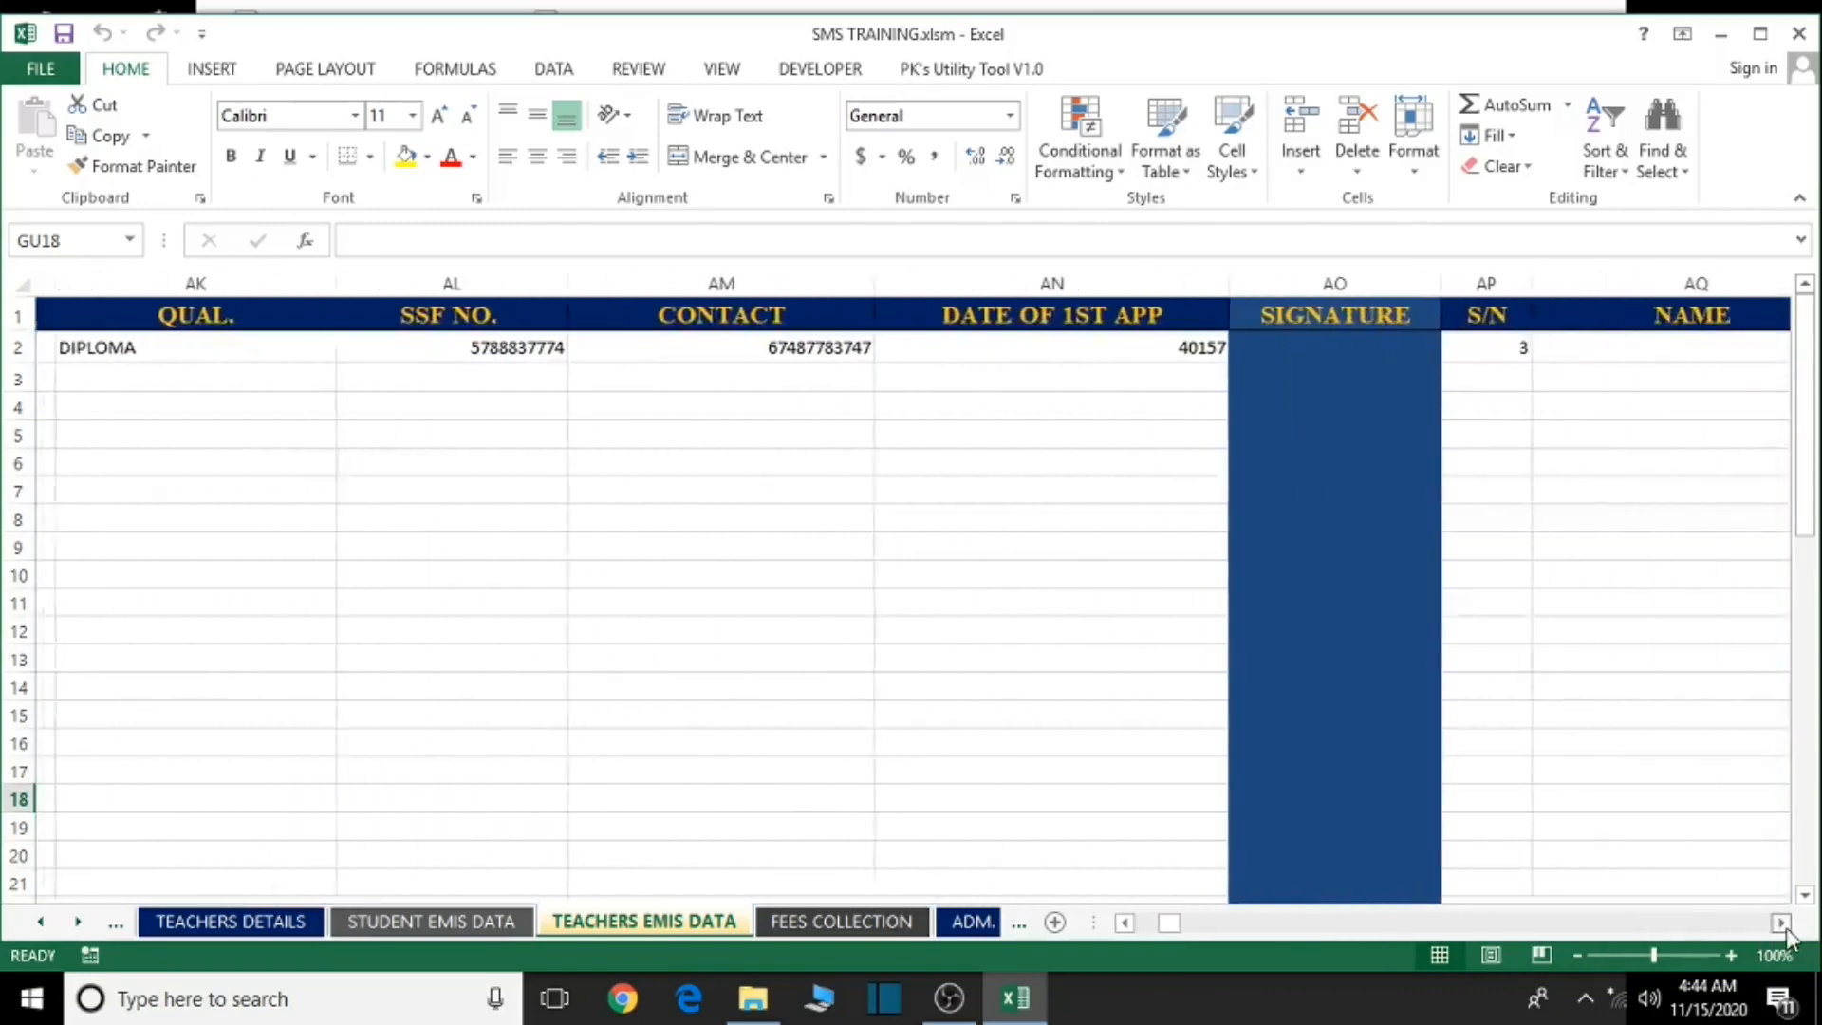
left_click(1782, 923)
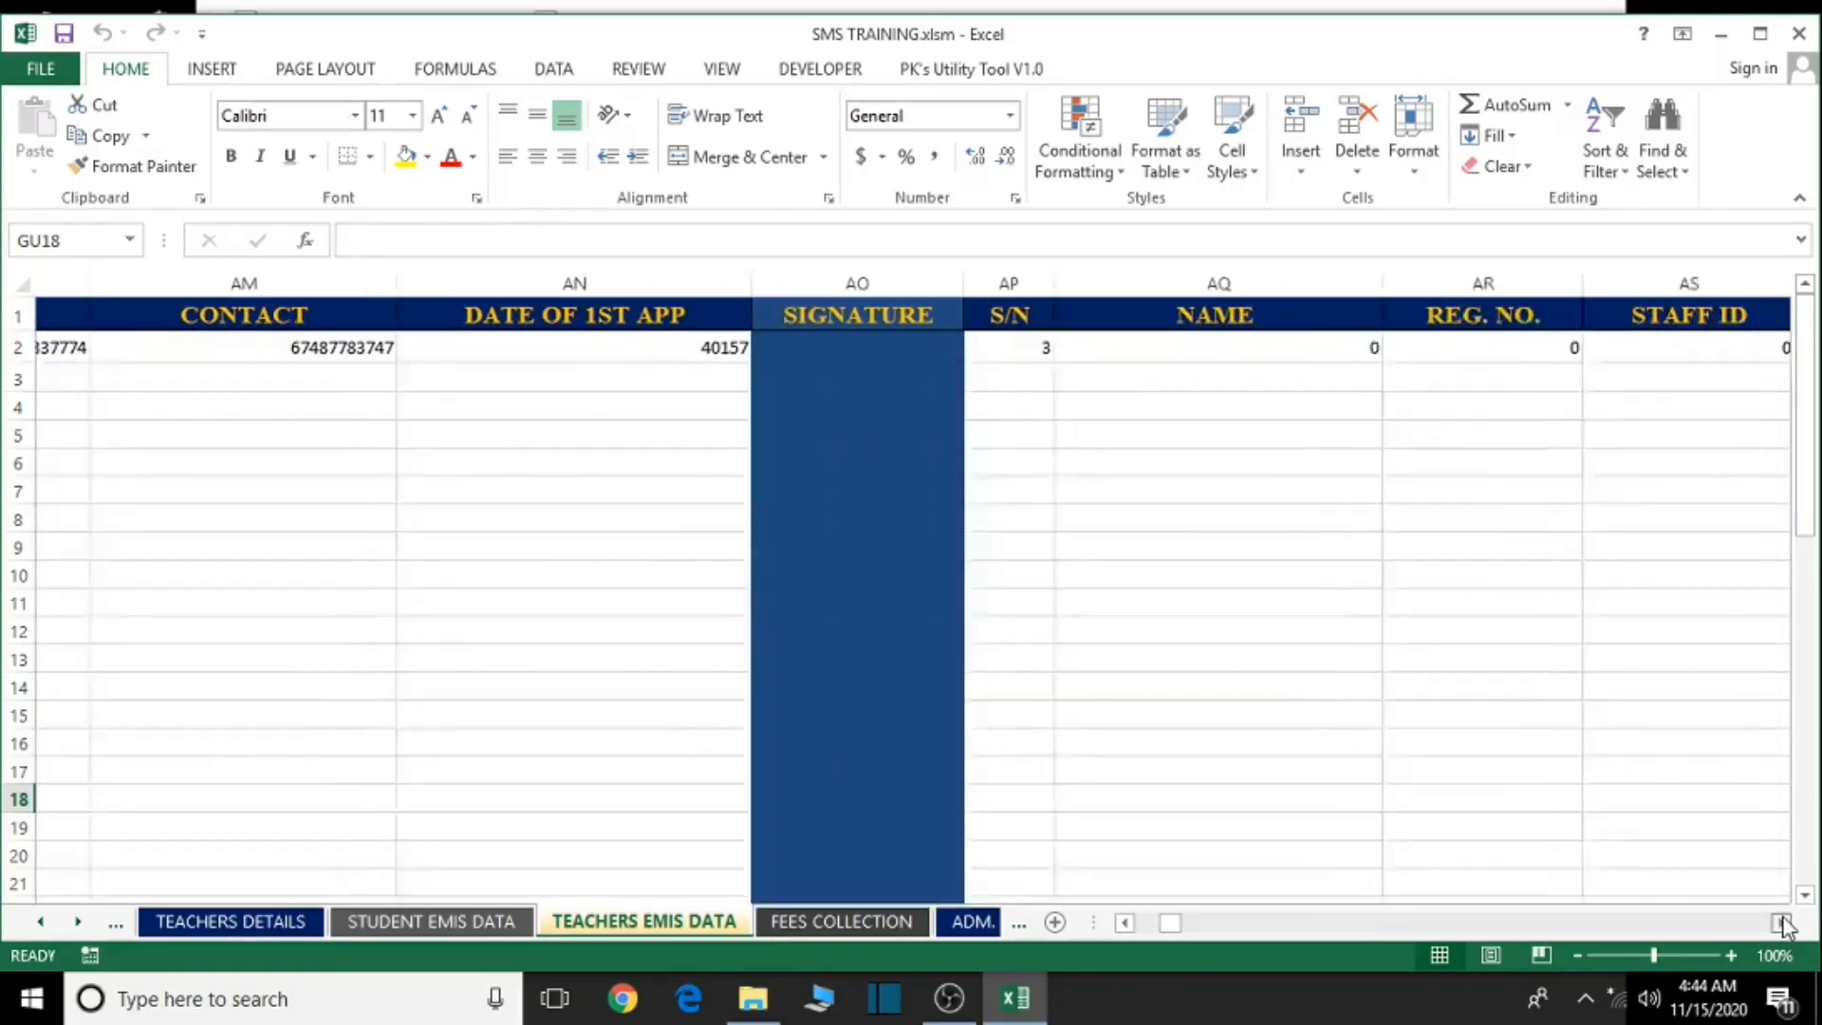
left_click(1124, 929)
left_click_drag(1123, 928, 1124, 928)
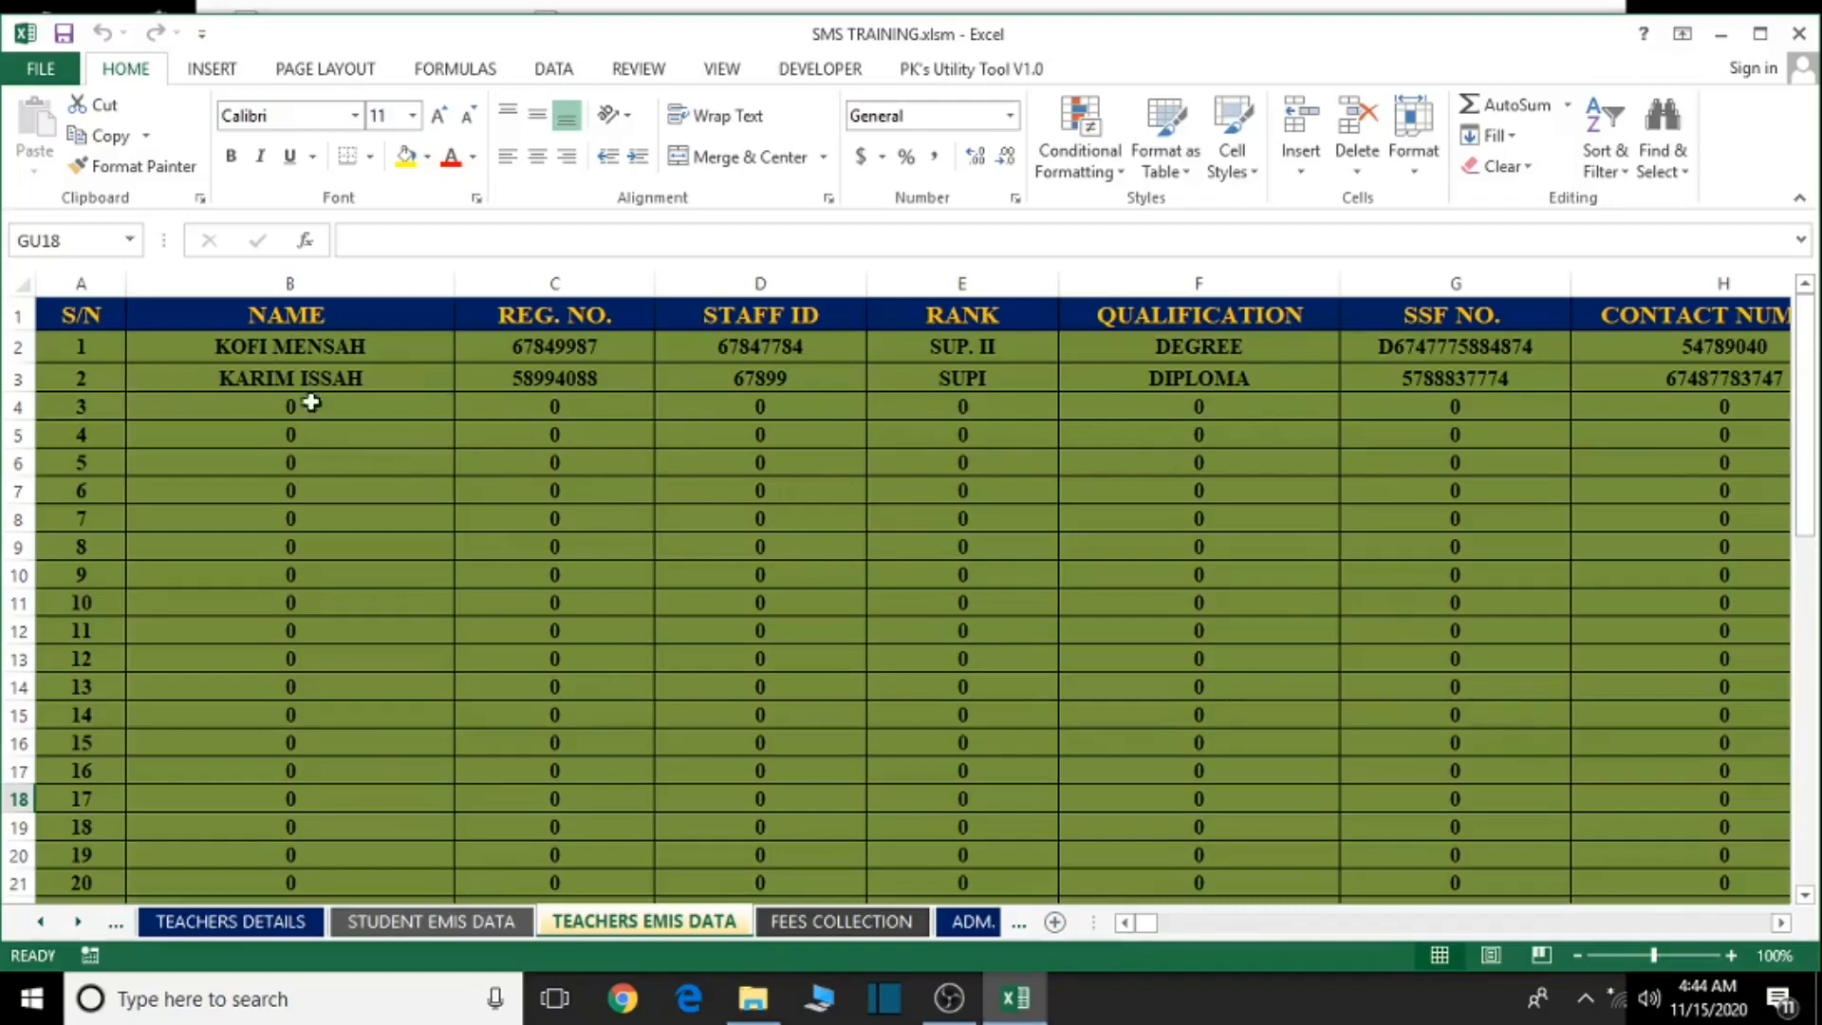
left_click(575, 408)
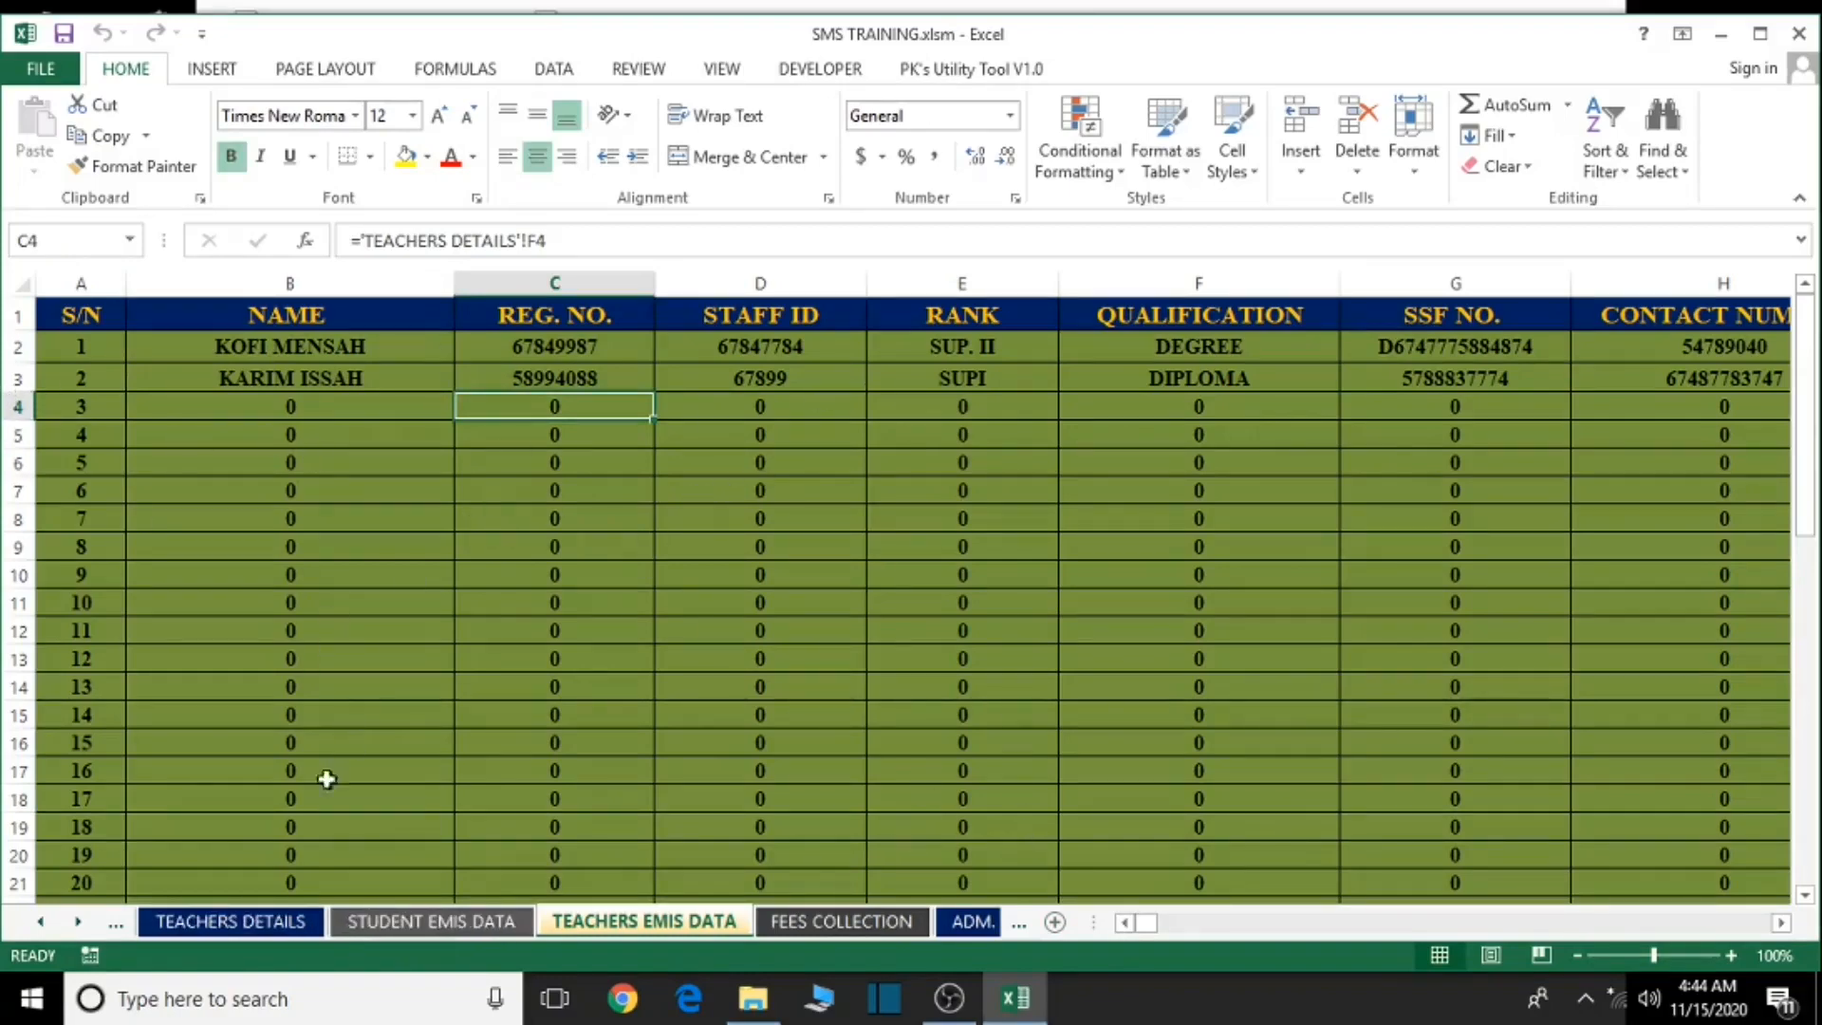
left_click(43, 936)
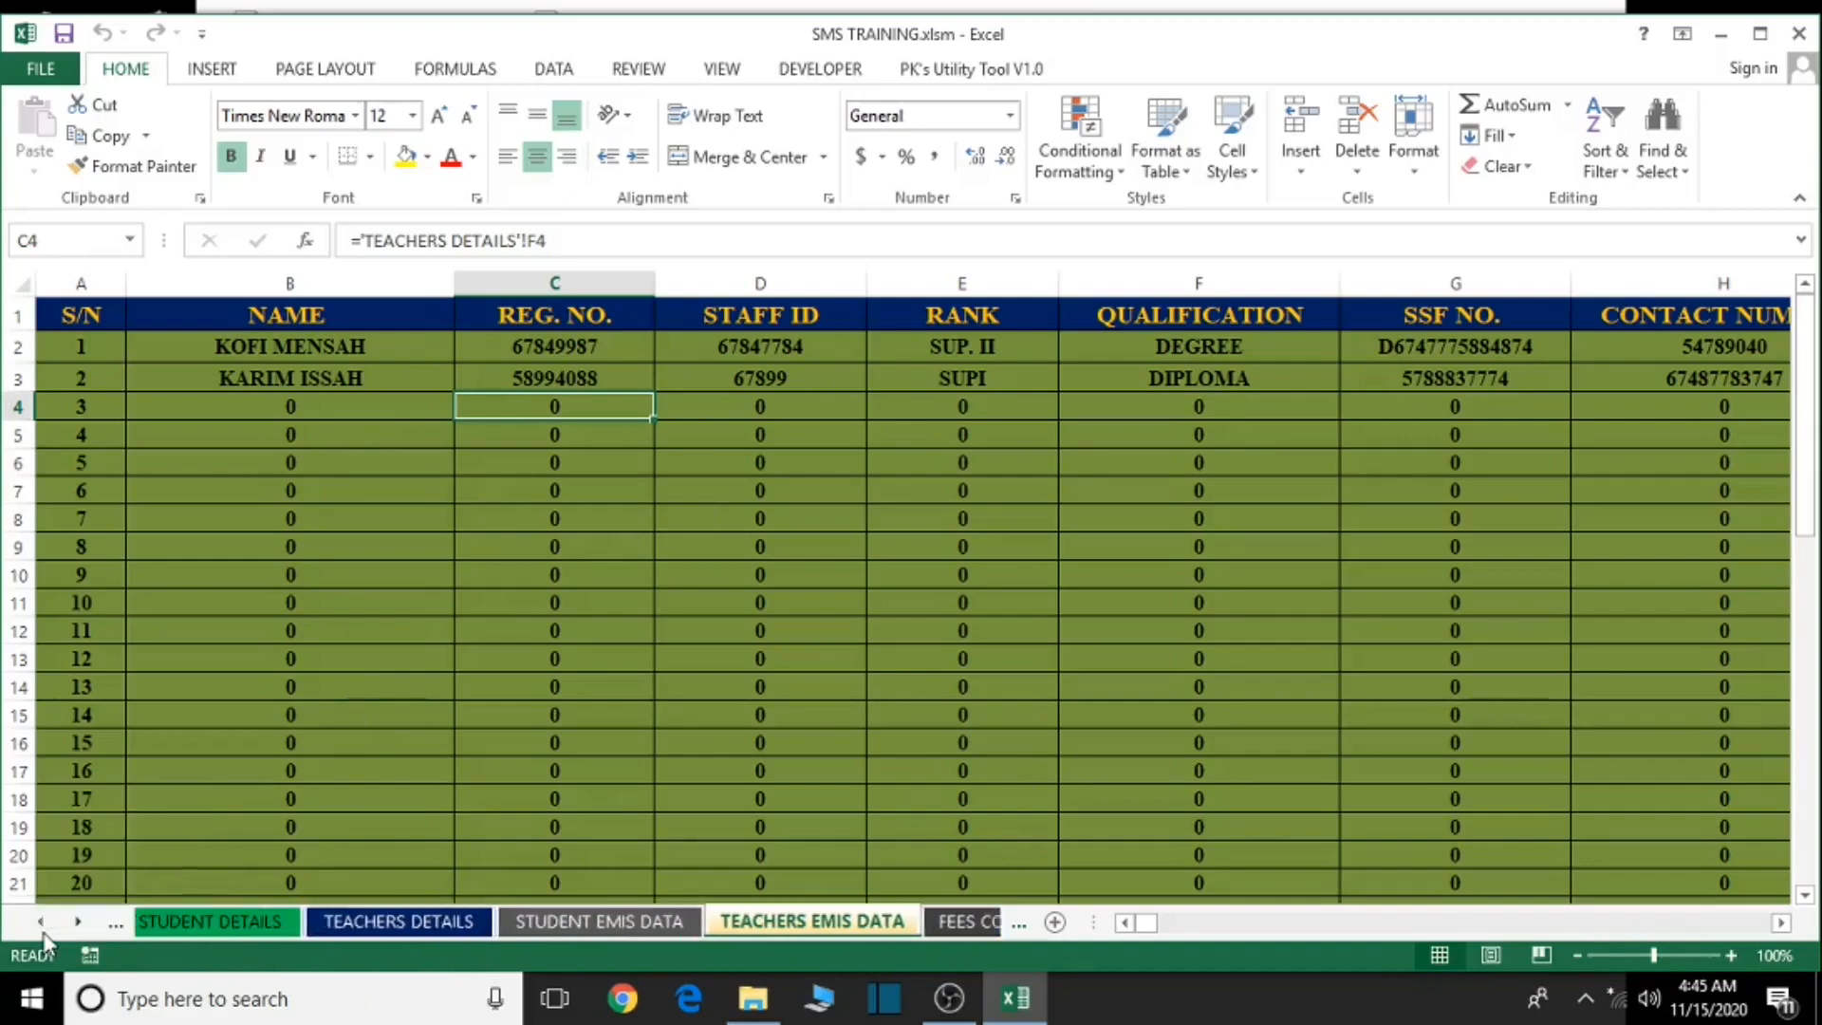
- On TEACHERS DETAILS, clear A2 and fill the blank down column A to remove IDs
left_click(361, 921)
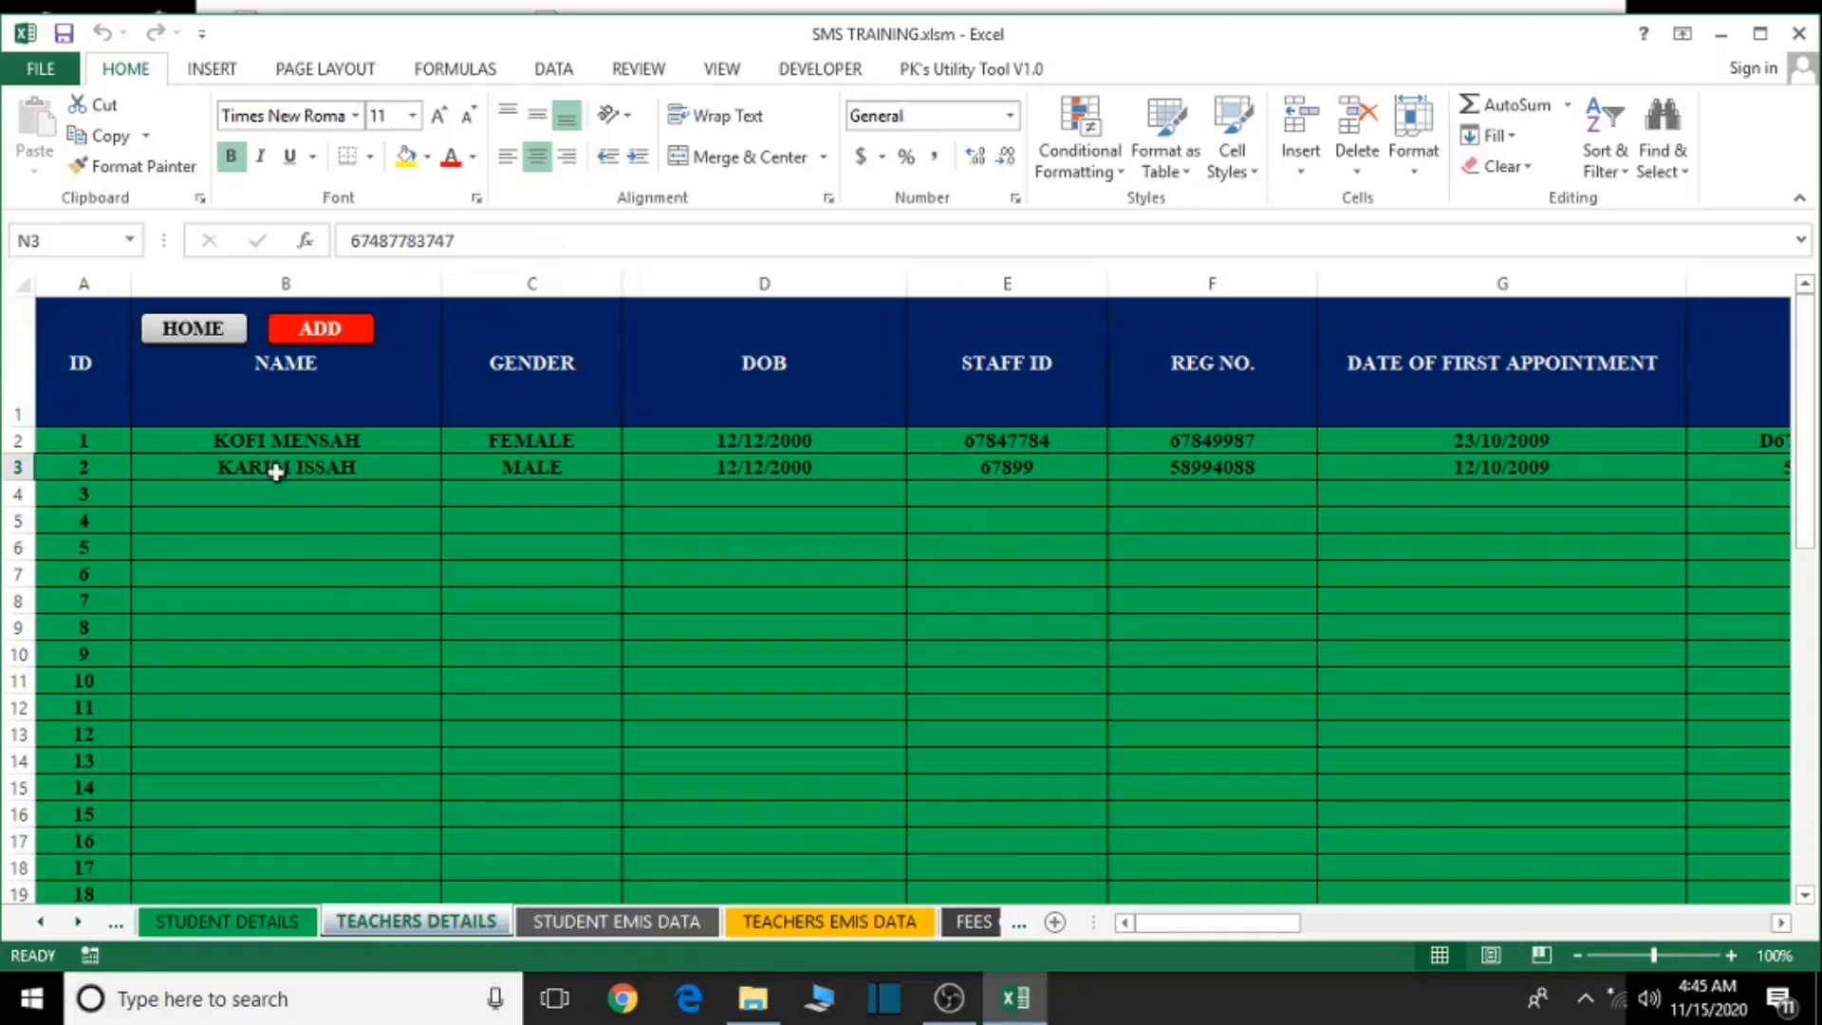
left_click(67, 447)
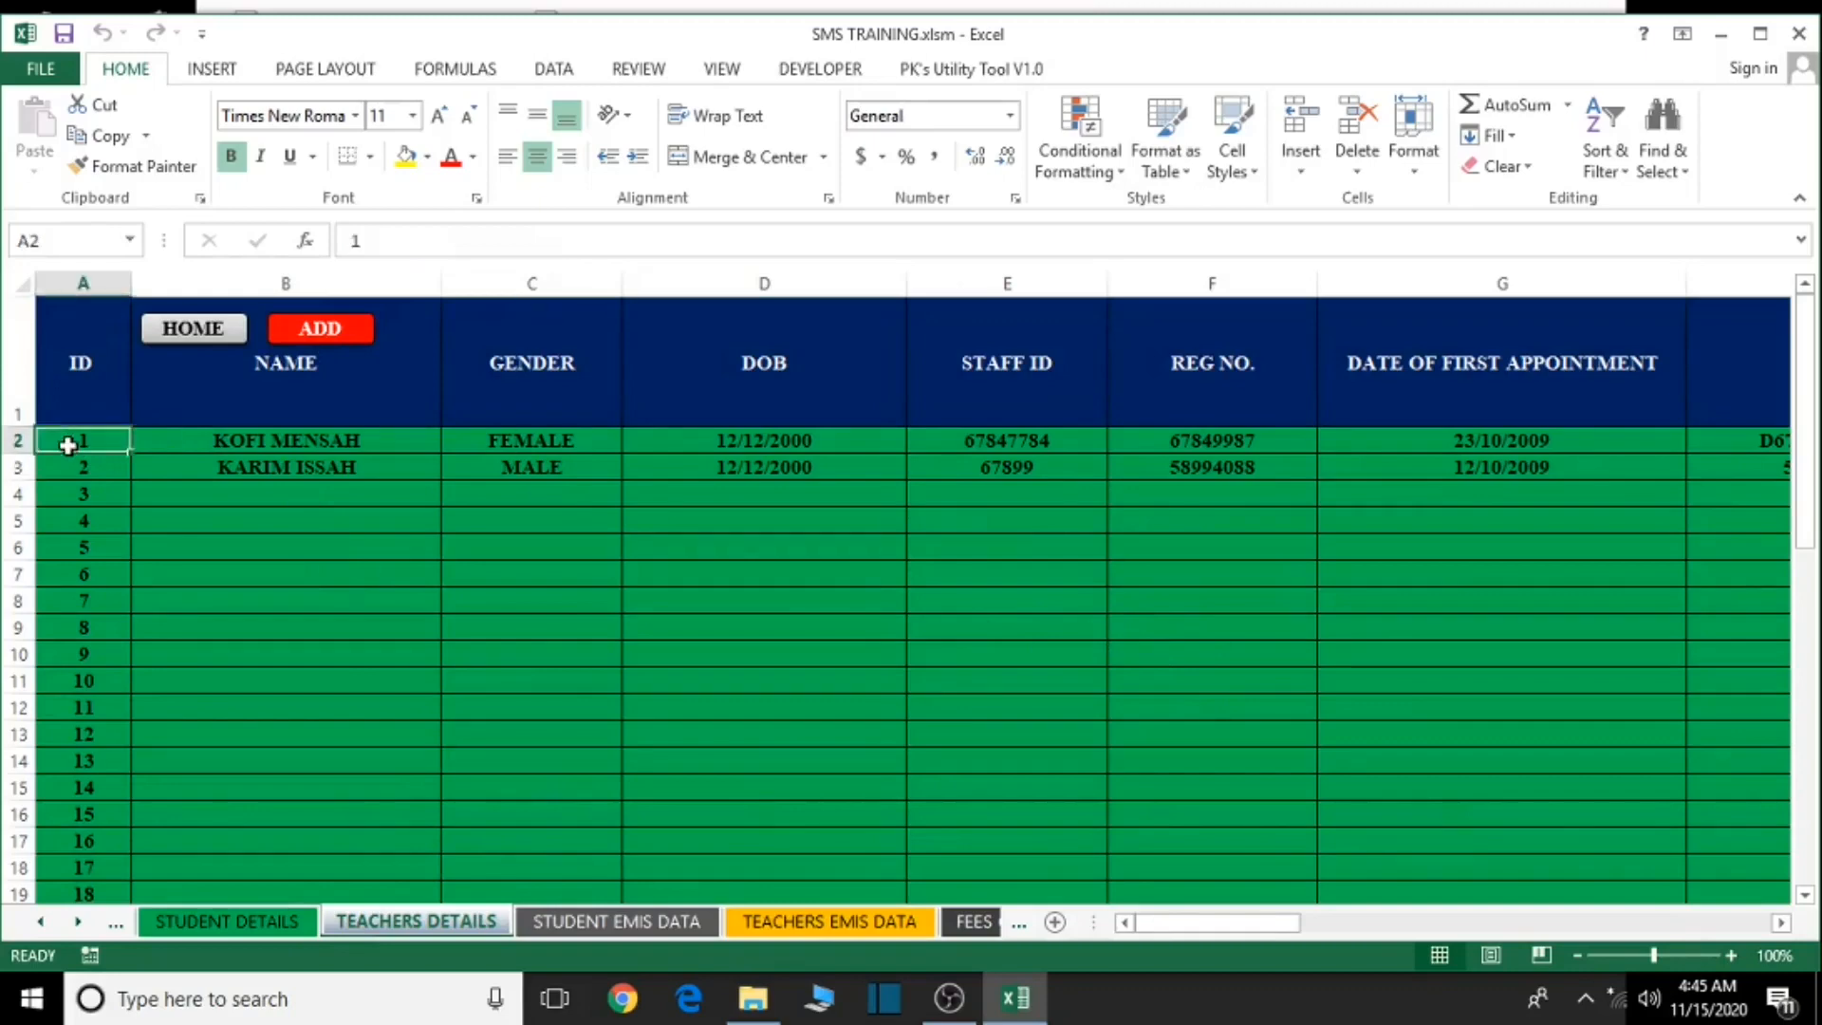
key("BackSpace")
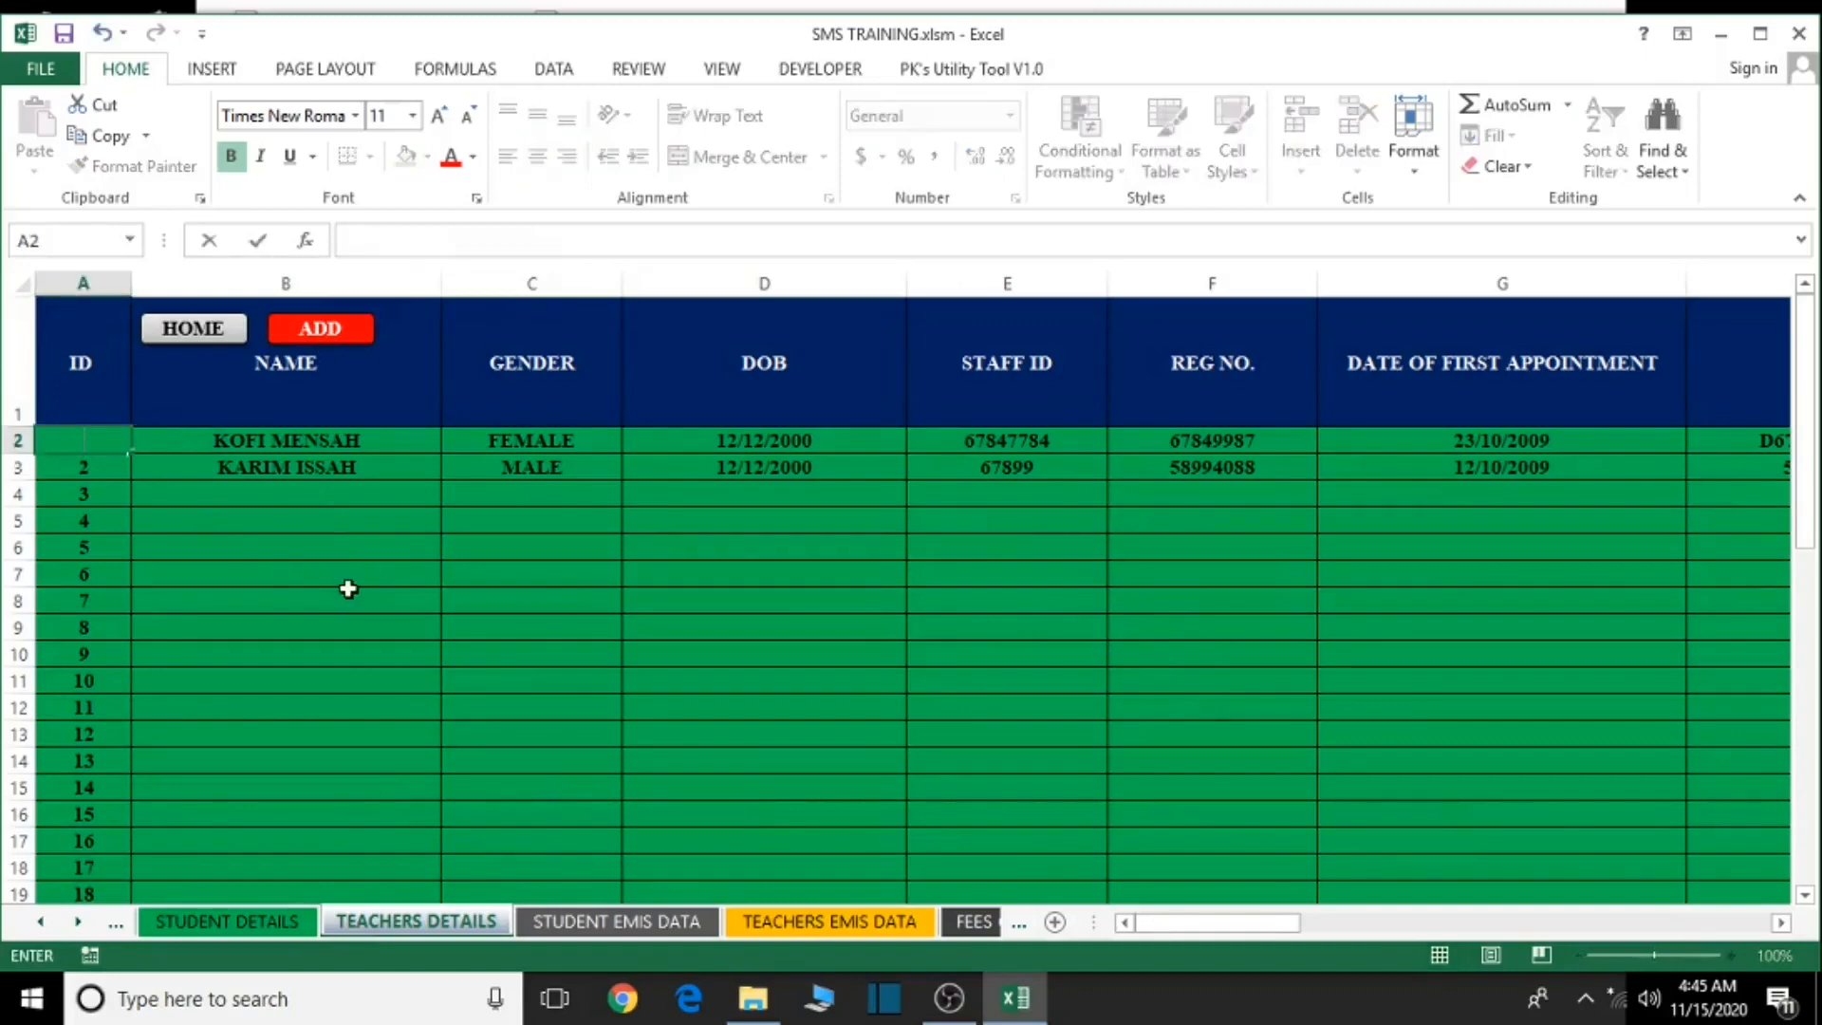
left_click(190, 626)
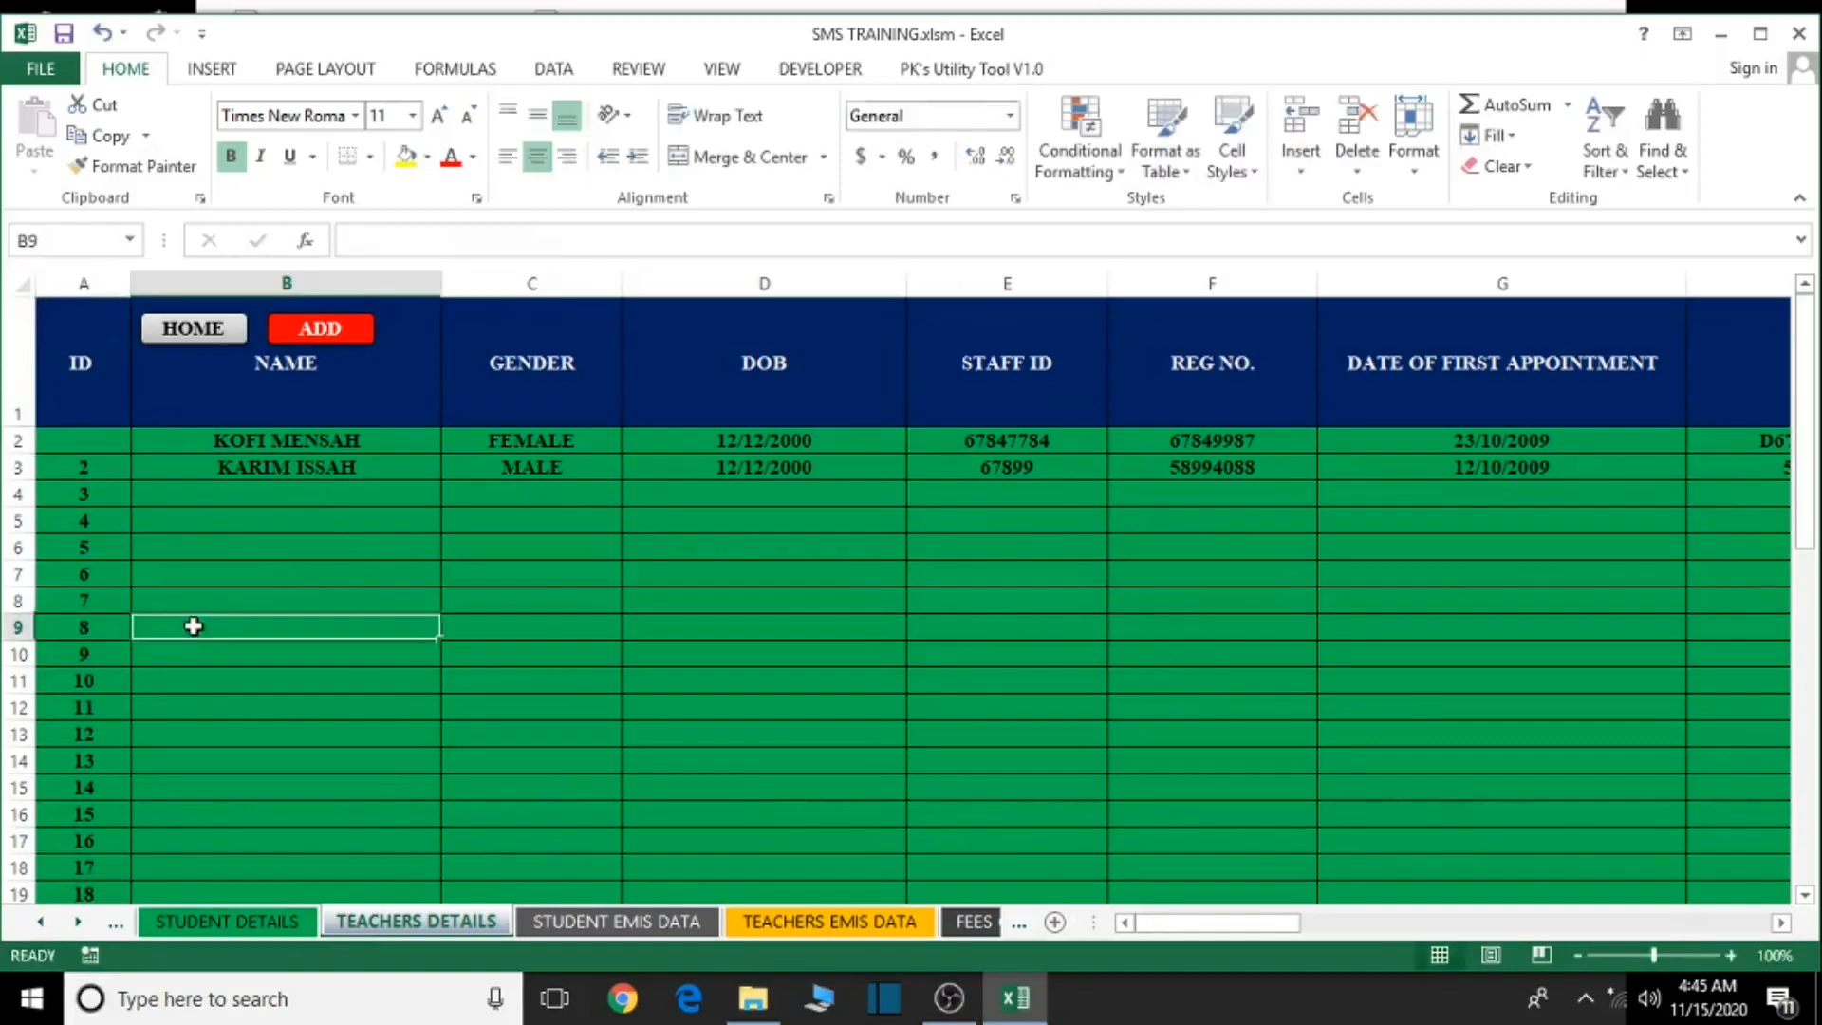
left_click(94, 438)
left_click_drag(130, 452, 95, 1020)
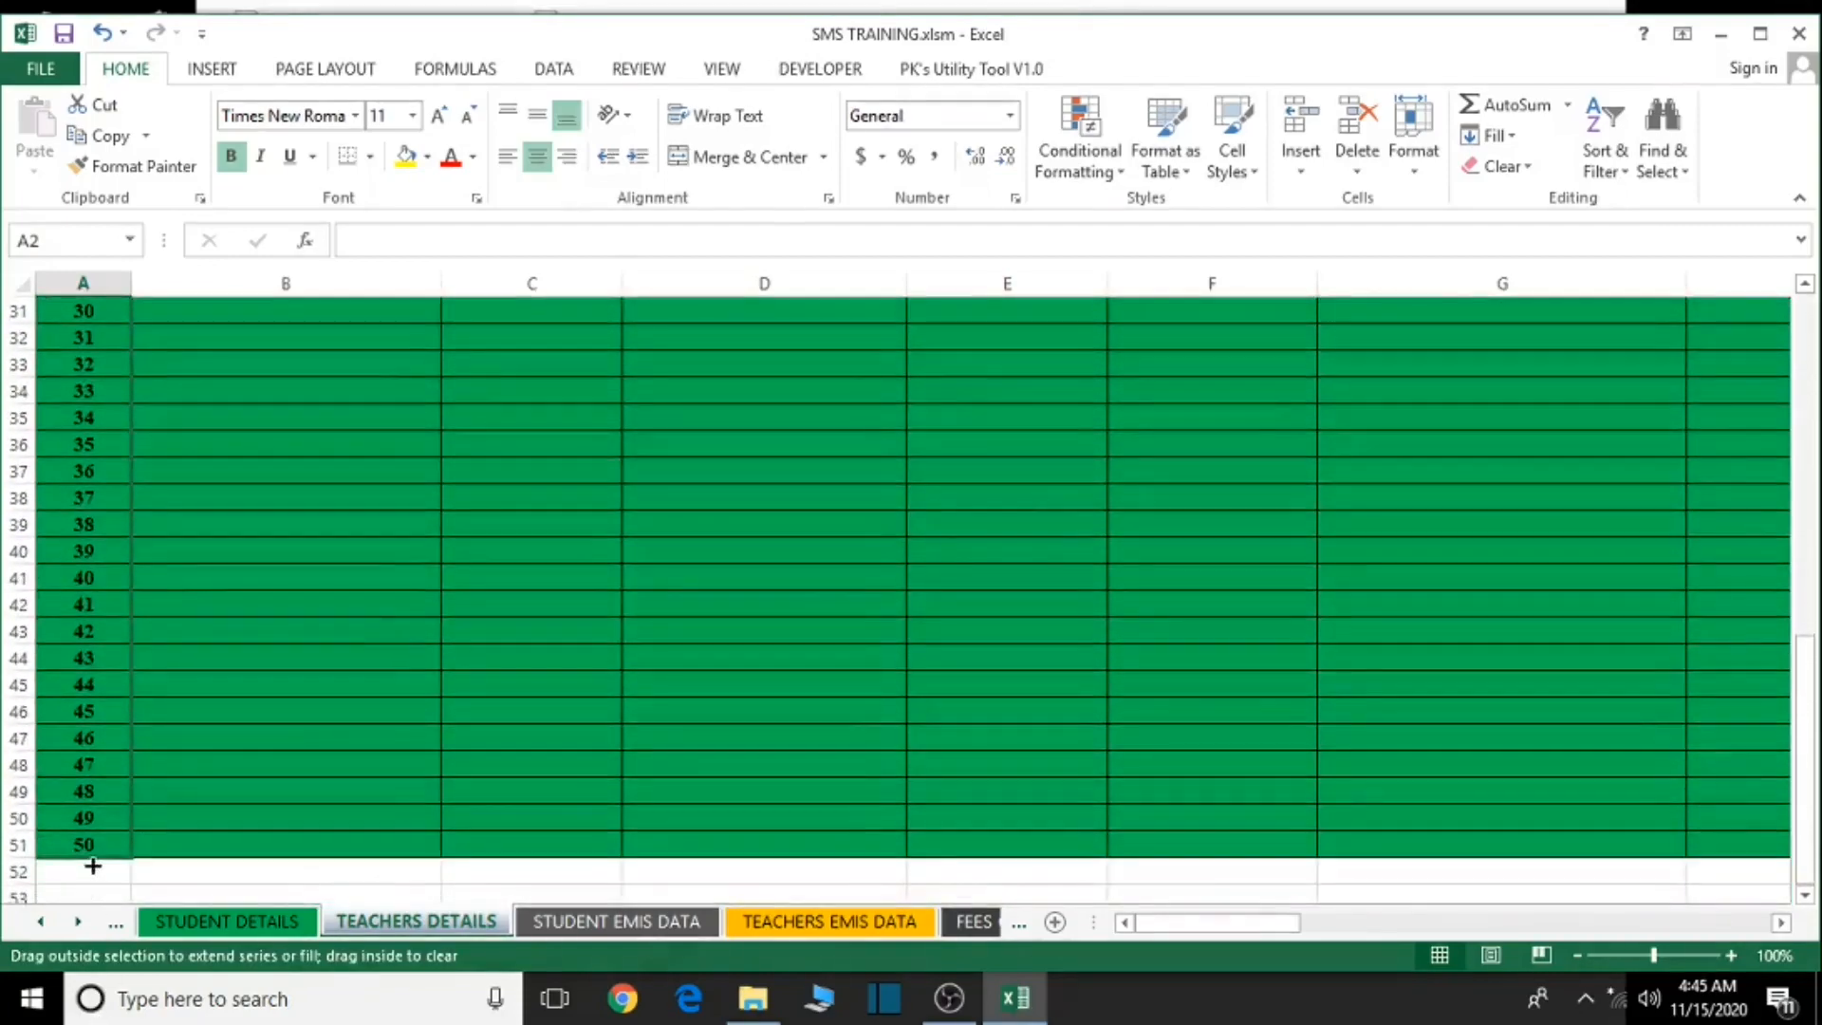
- Fill blank A2:A3 across the table to erase both teacher records in rows 2–3
left_click_drag(92, 866, 92, 865)
scroll(354, 728, "up", 10)
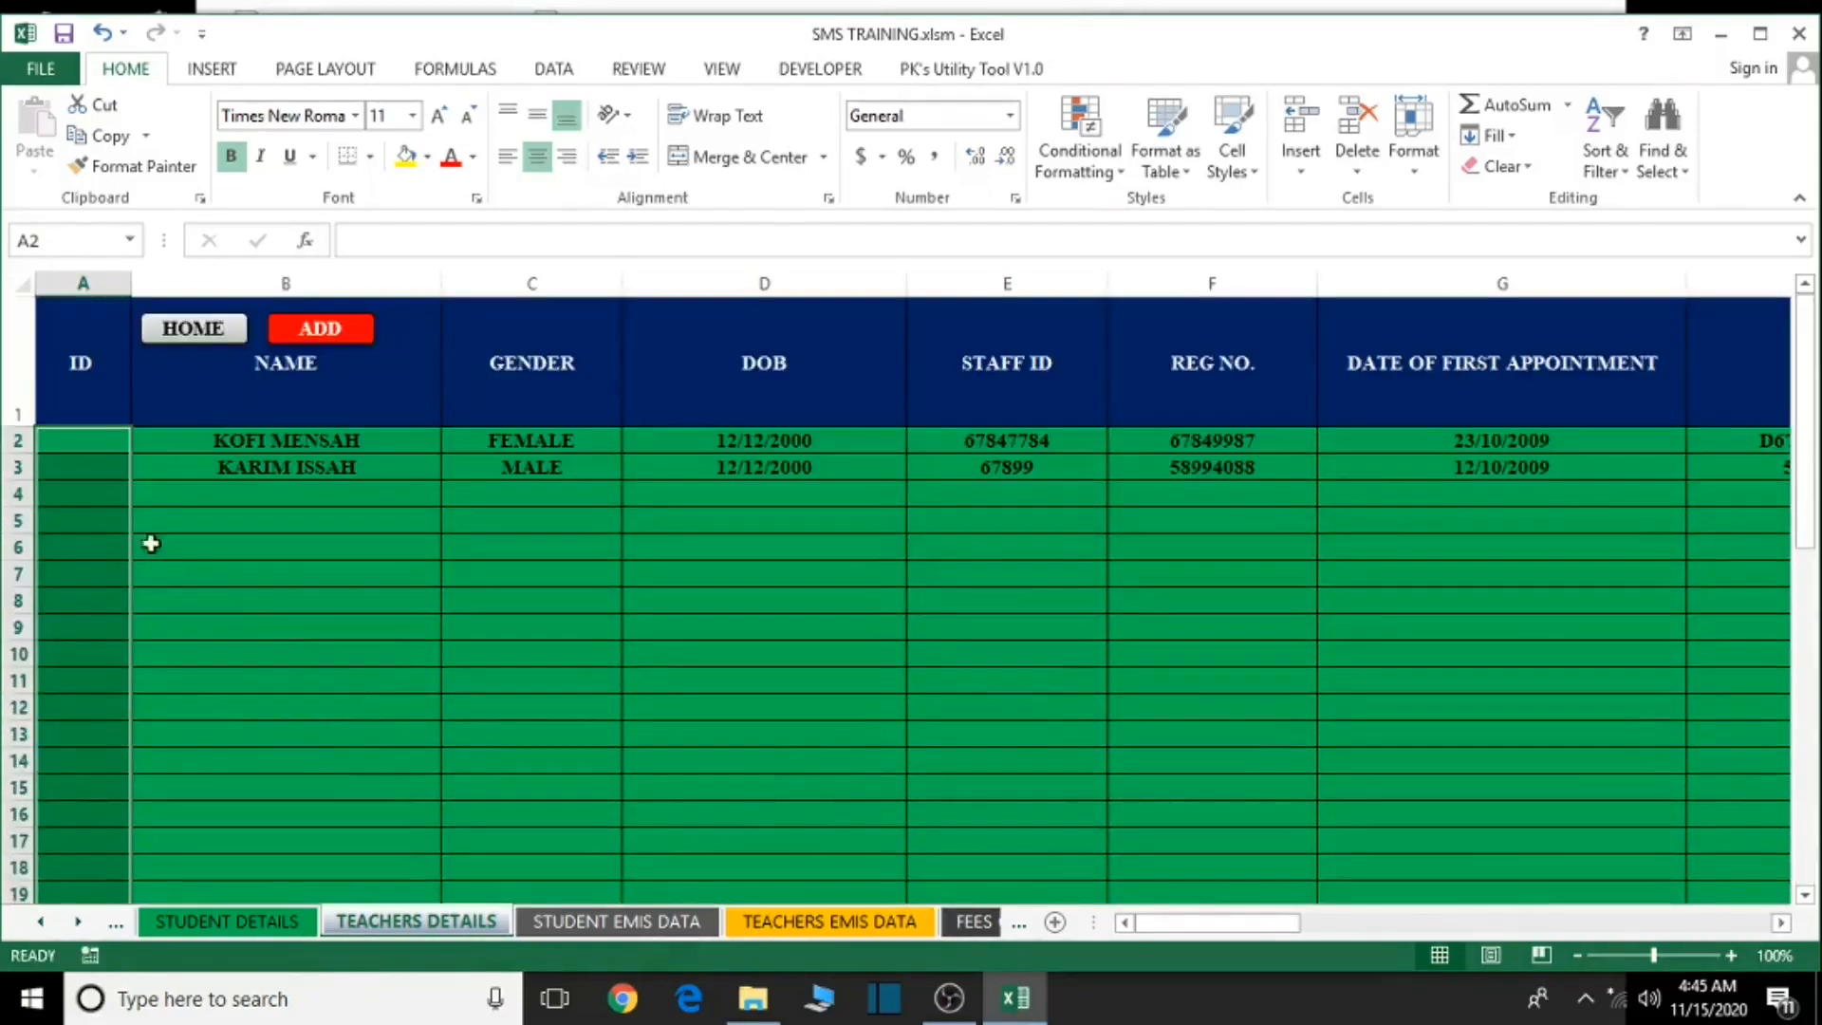
left_click(108, 448)
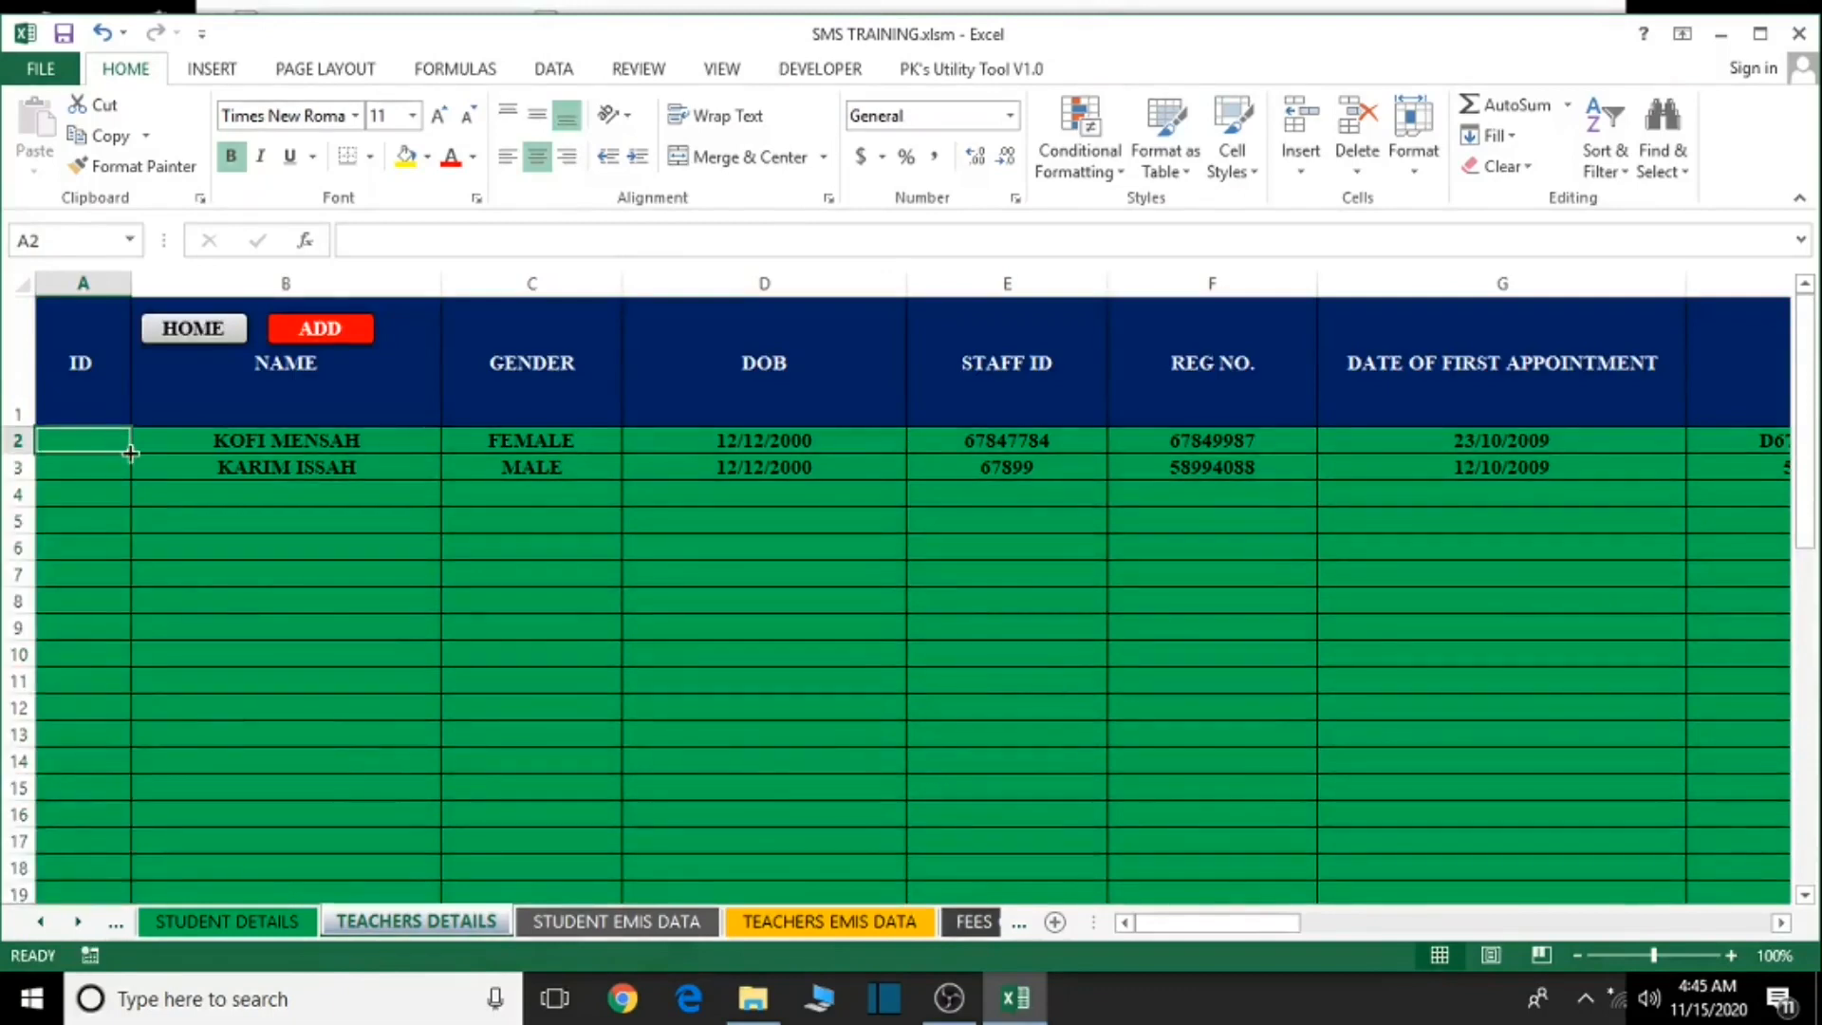
left_click_drag(130, 453, 1595, 529)
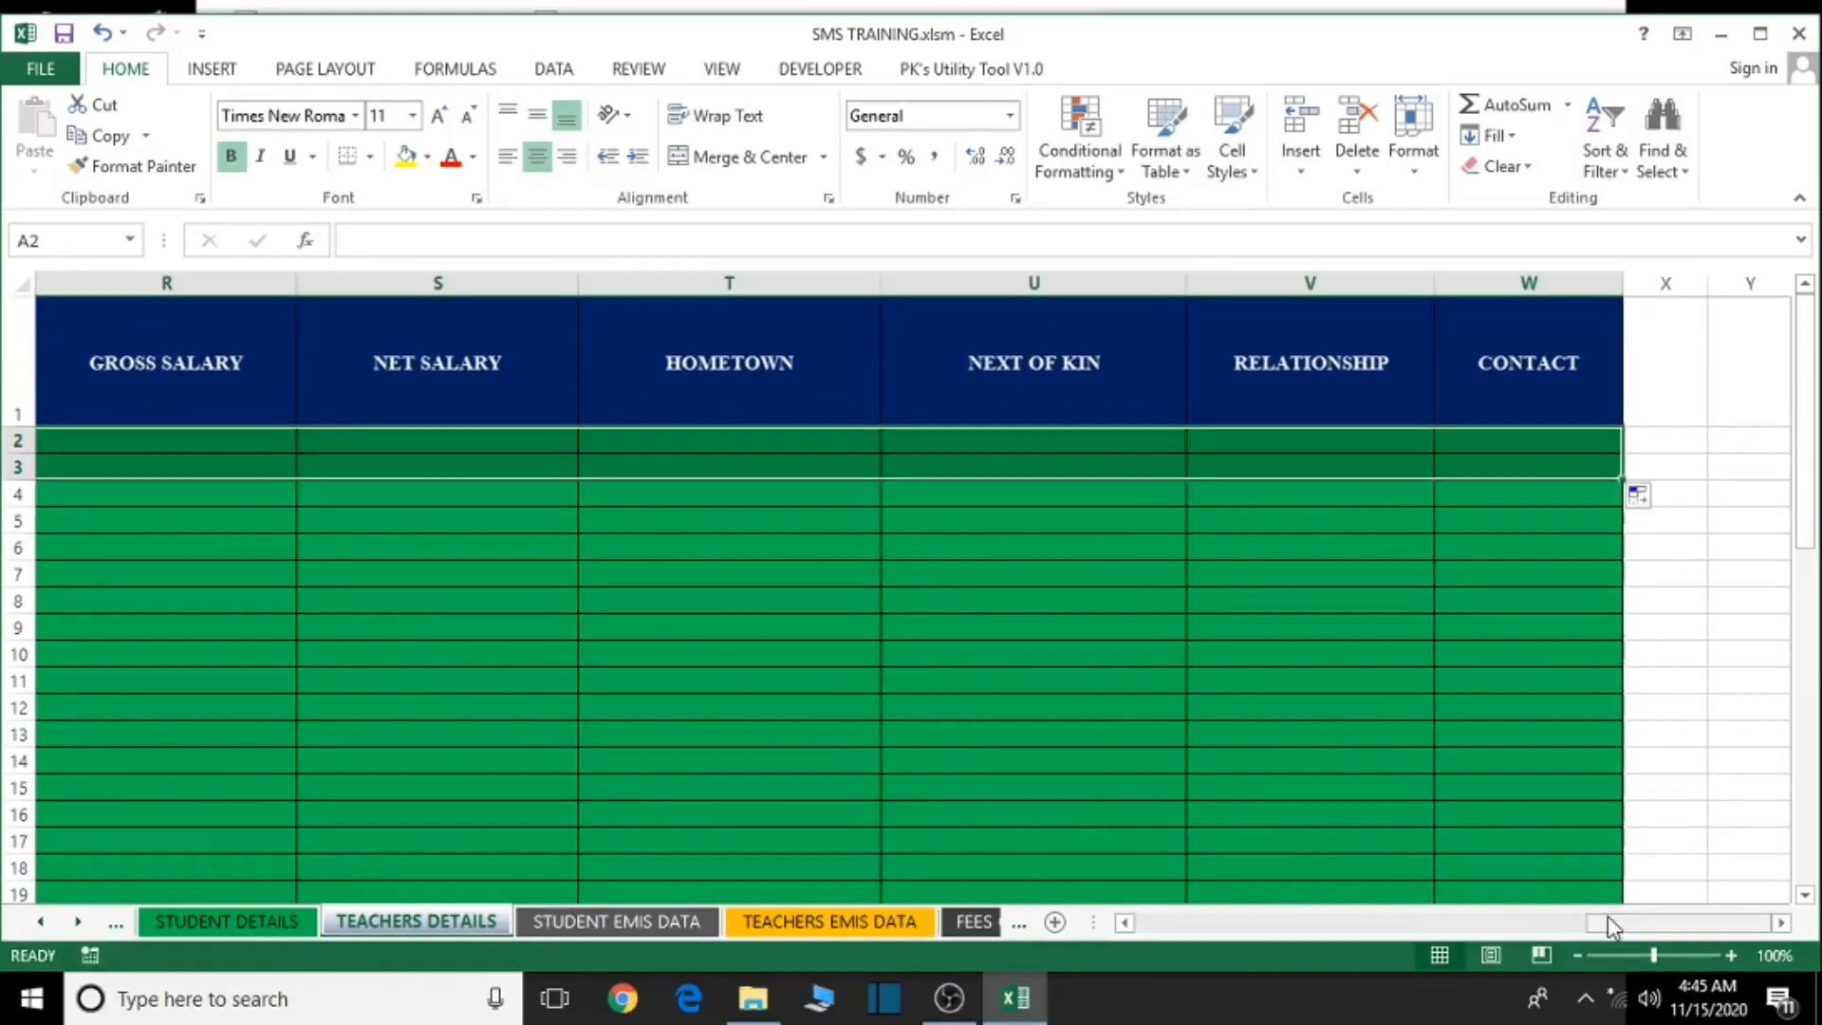
left_click_drag(1604, 933, 1127, 932)
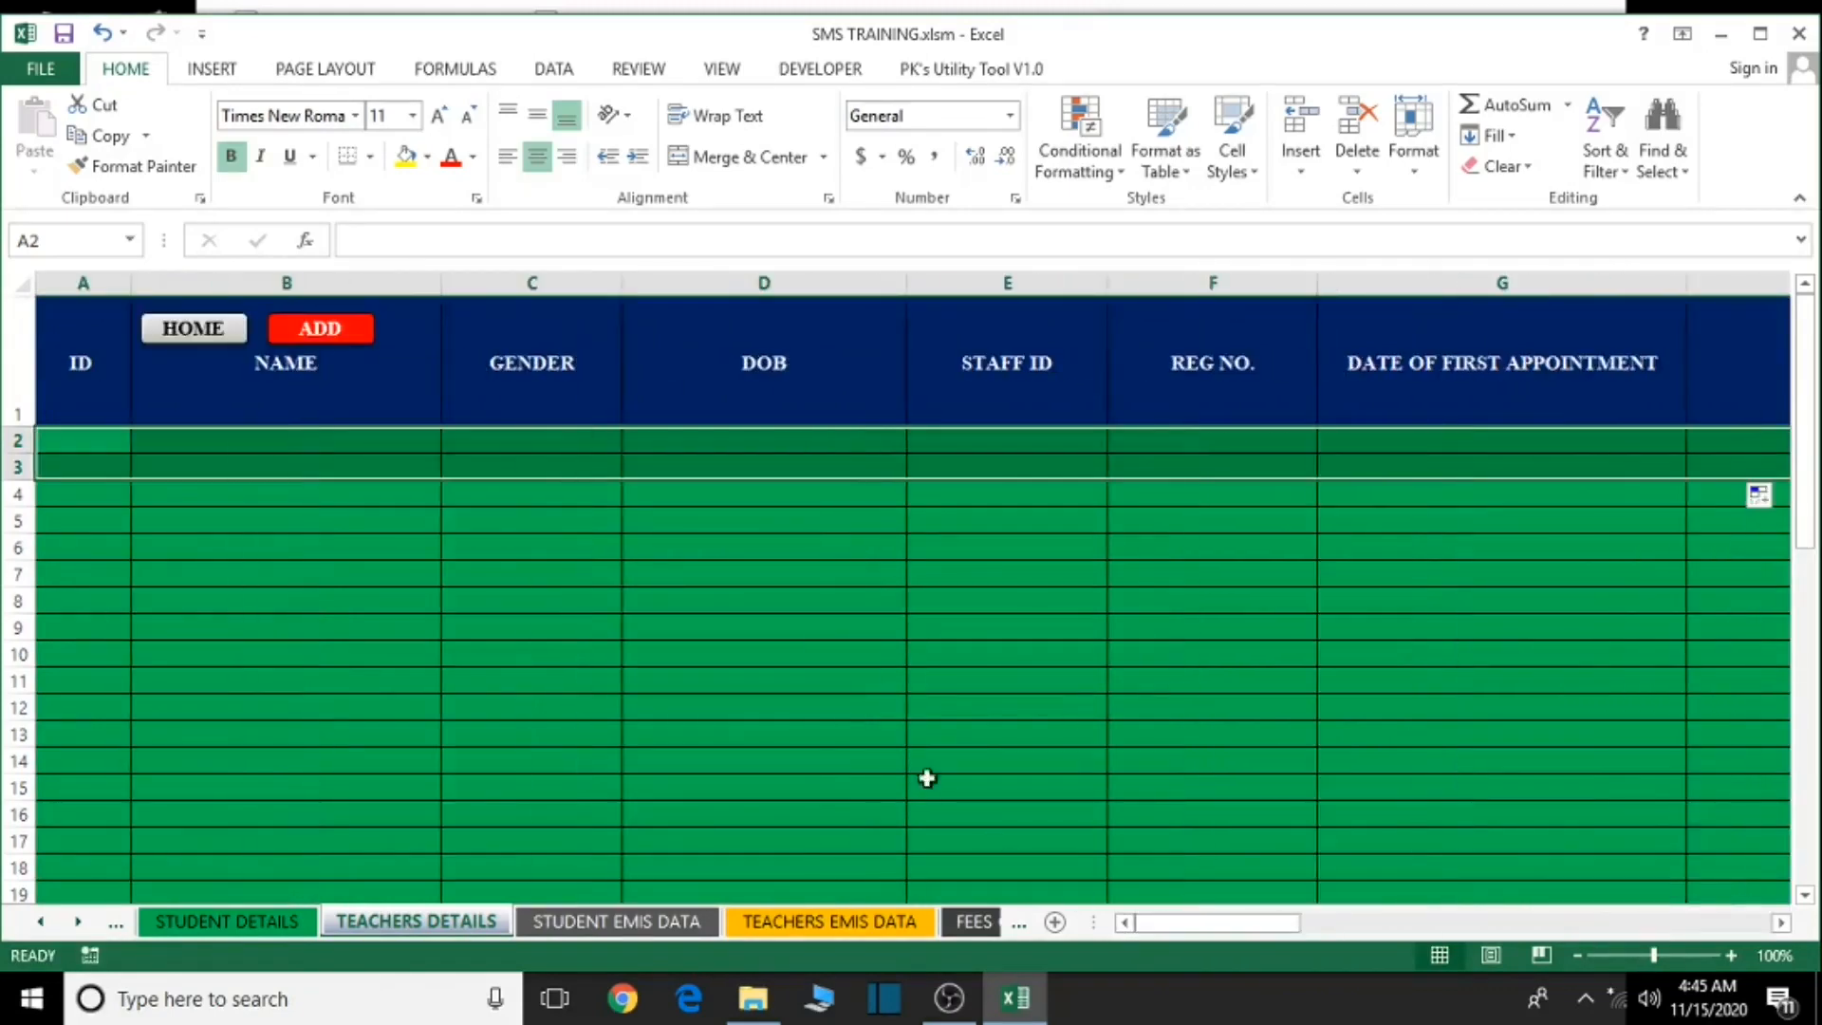
left_click(905, 717)
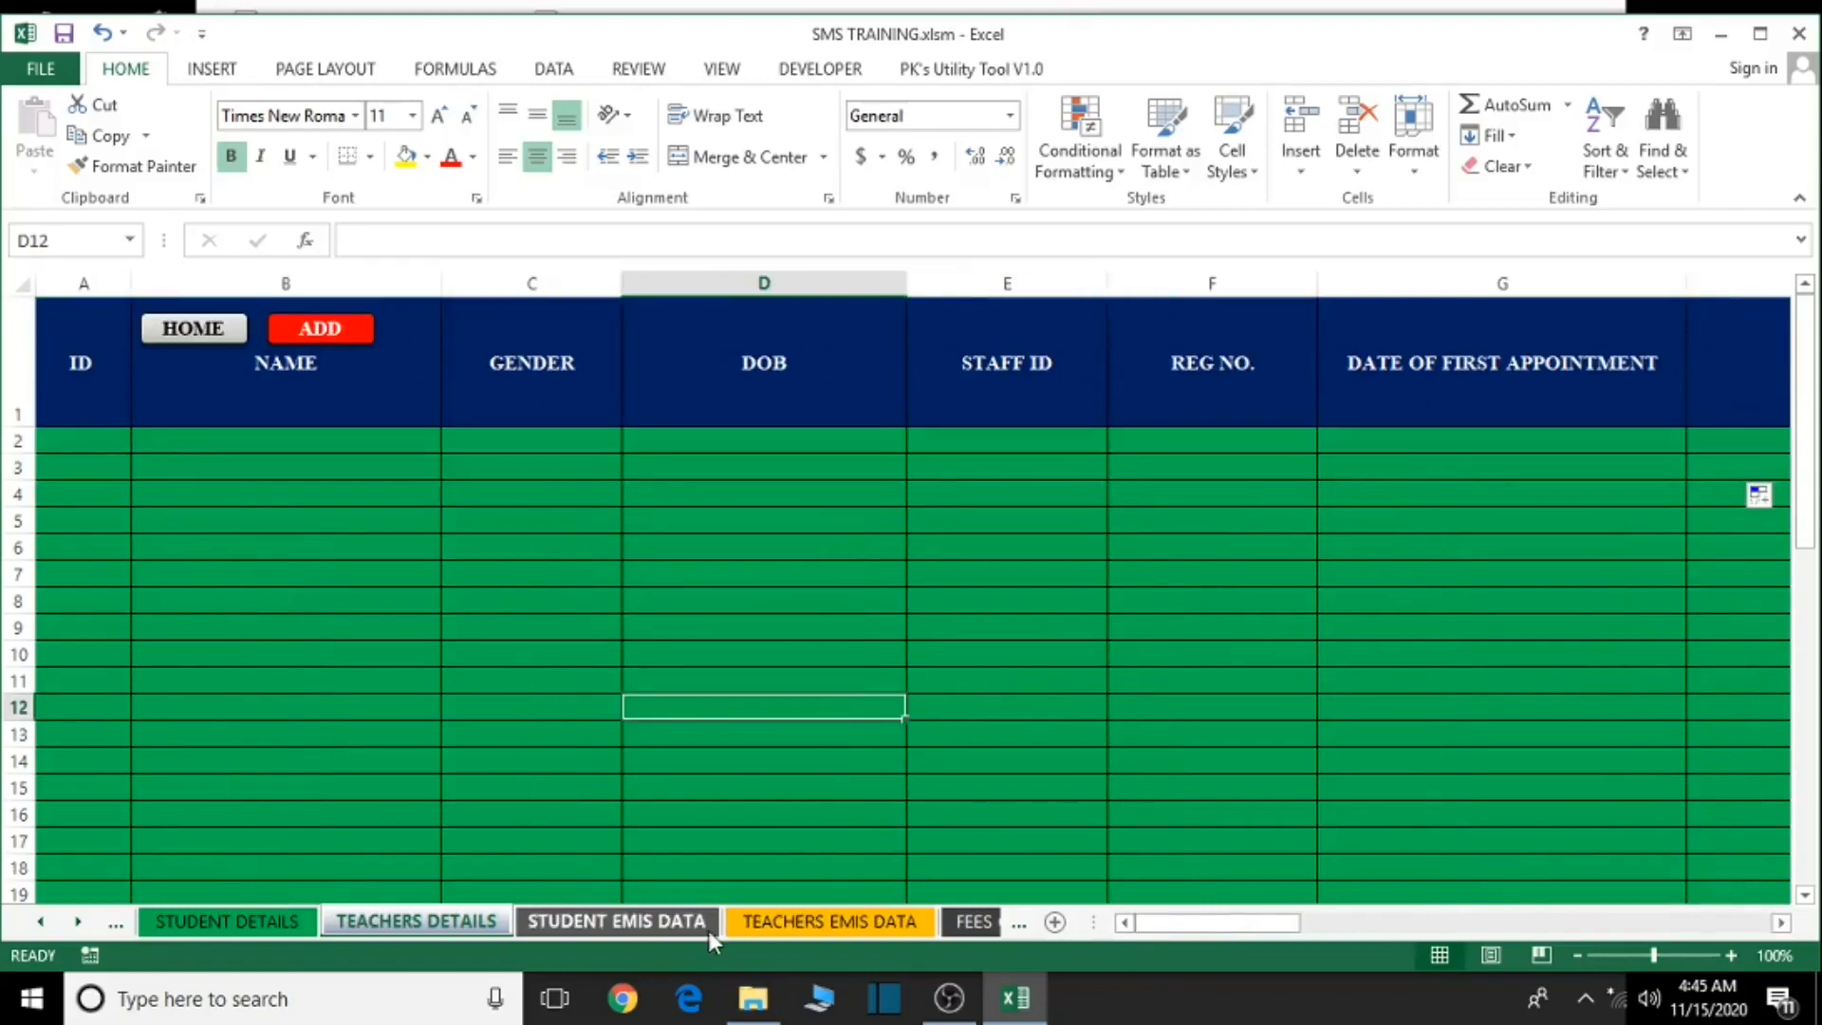
- Check that the TEACHERS EMIS DATA sheet now shows only zeros across its columns
left_click(805, 930)
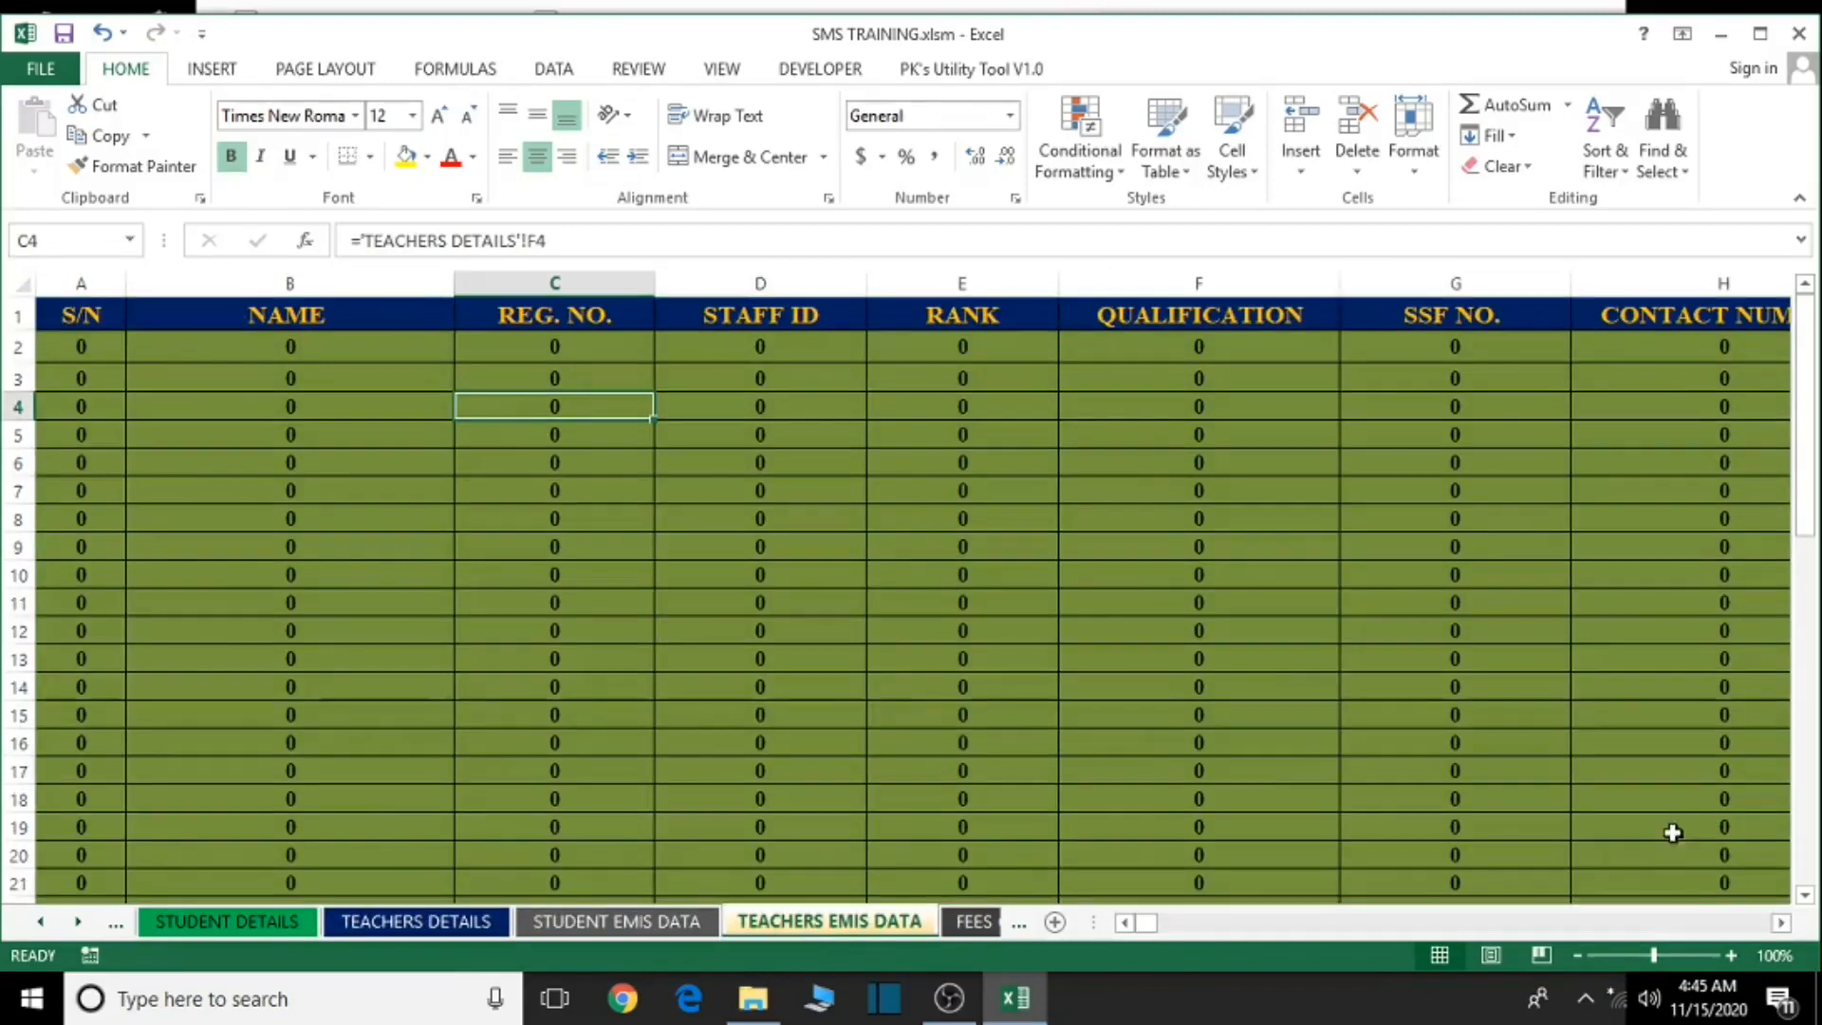
left_click(1780, 925)
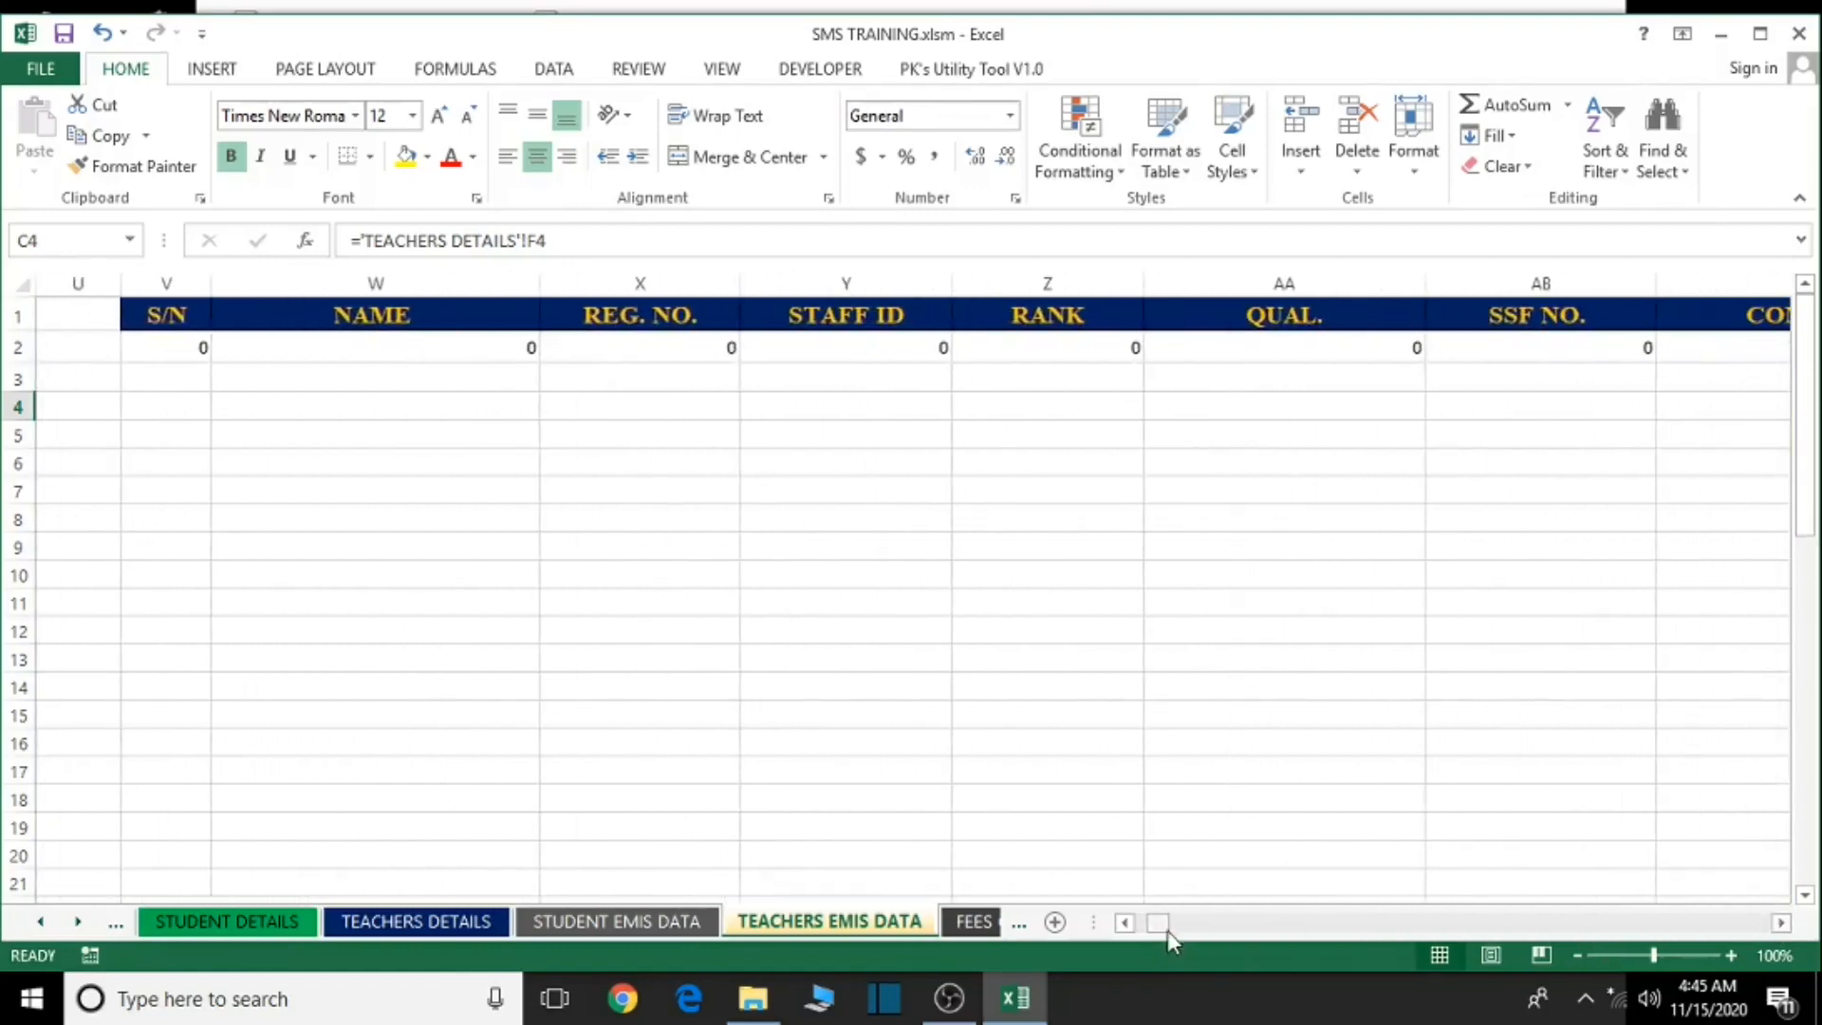
left_click_drag(1165, 928, 1149, 935)
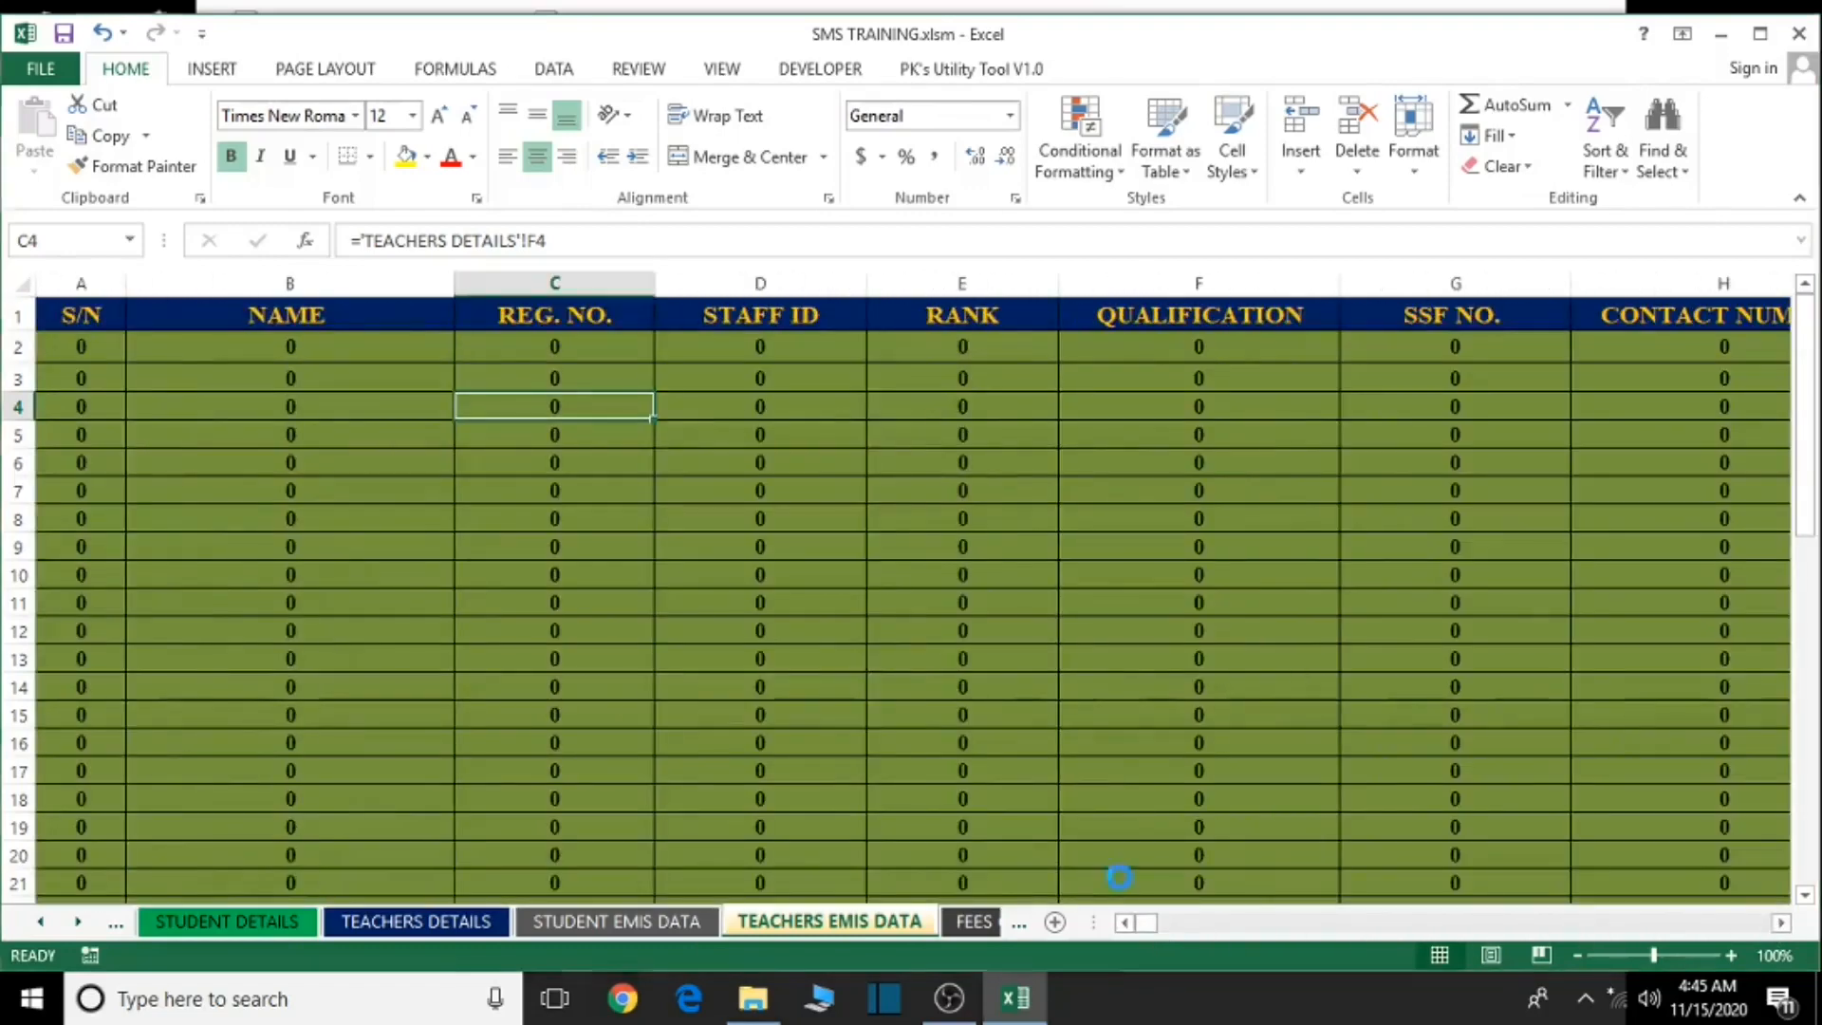
- Save SMS TRAINING.xlsm, accepting the personal information warning, and close Excel
key("ctrl+s")
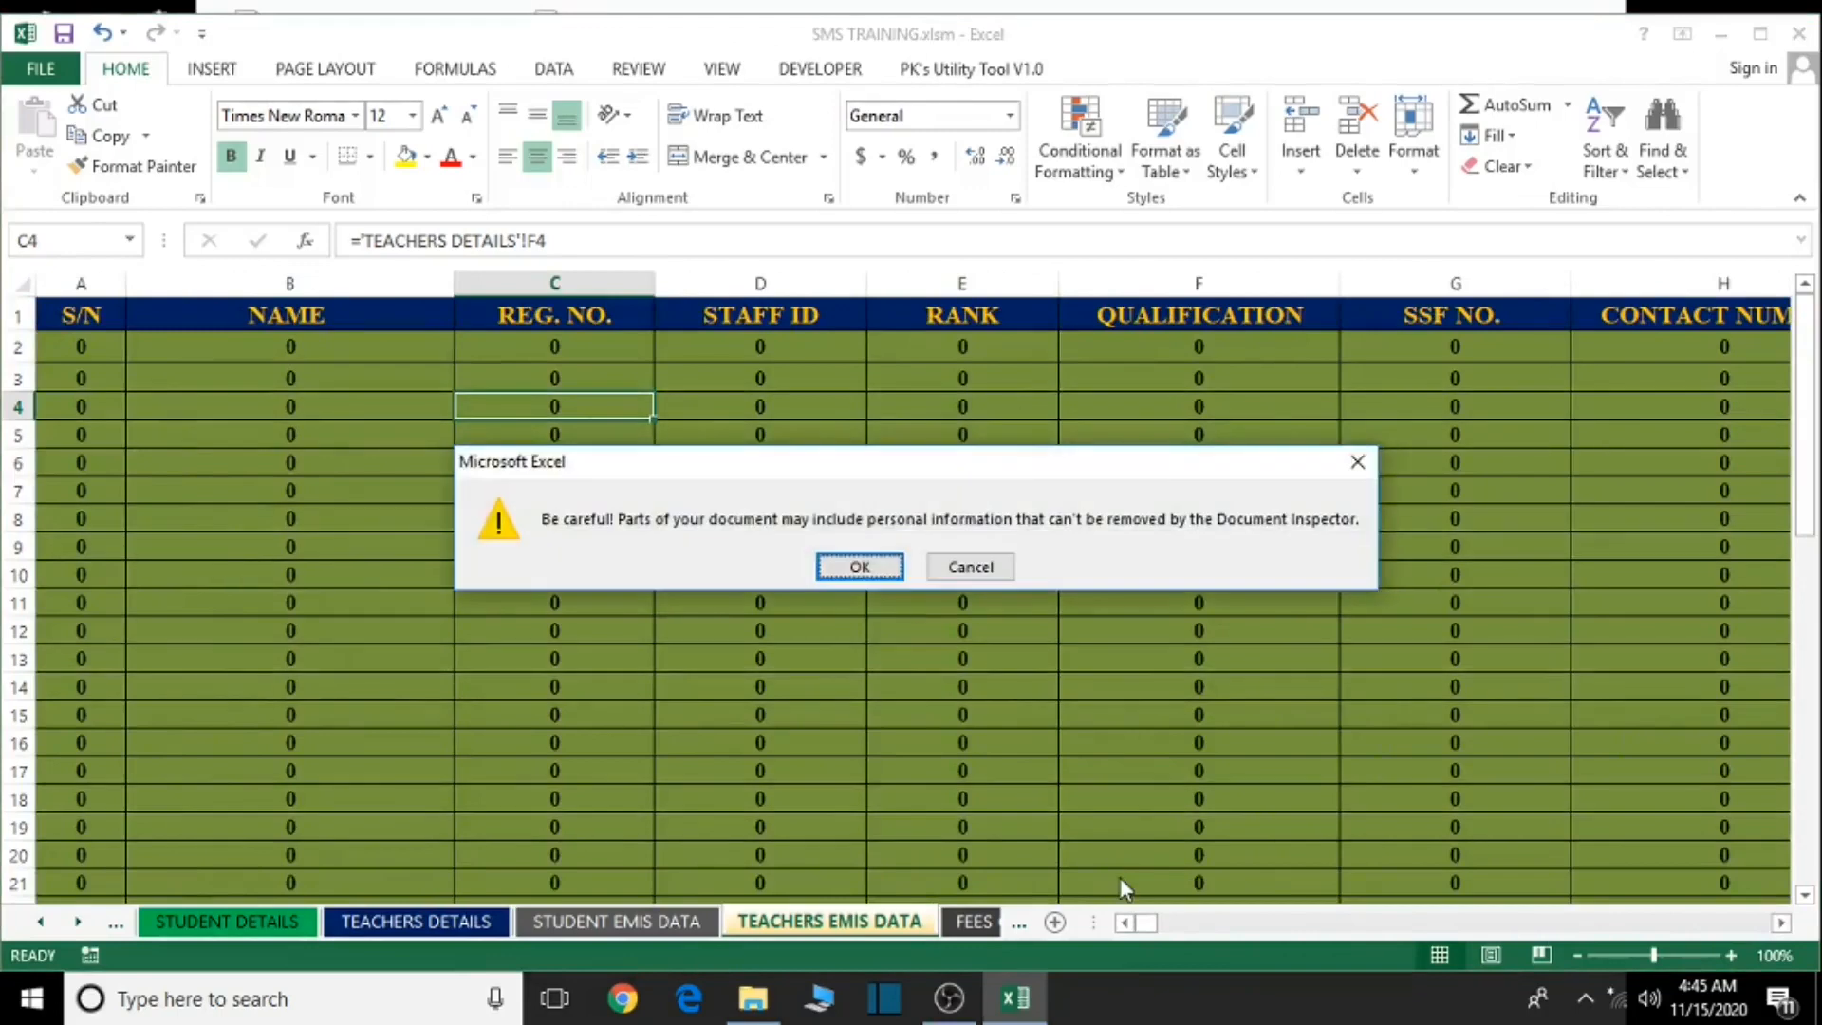
left_click(857, 567)
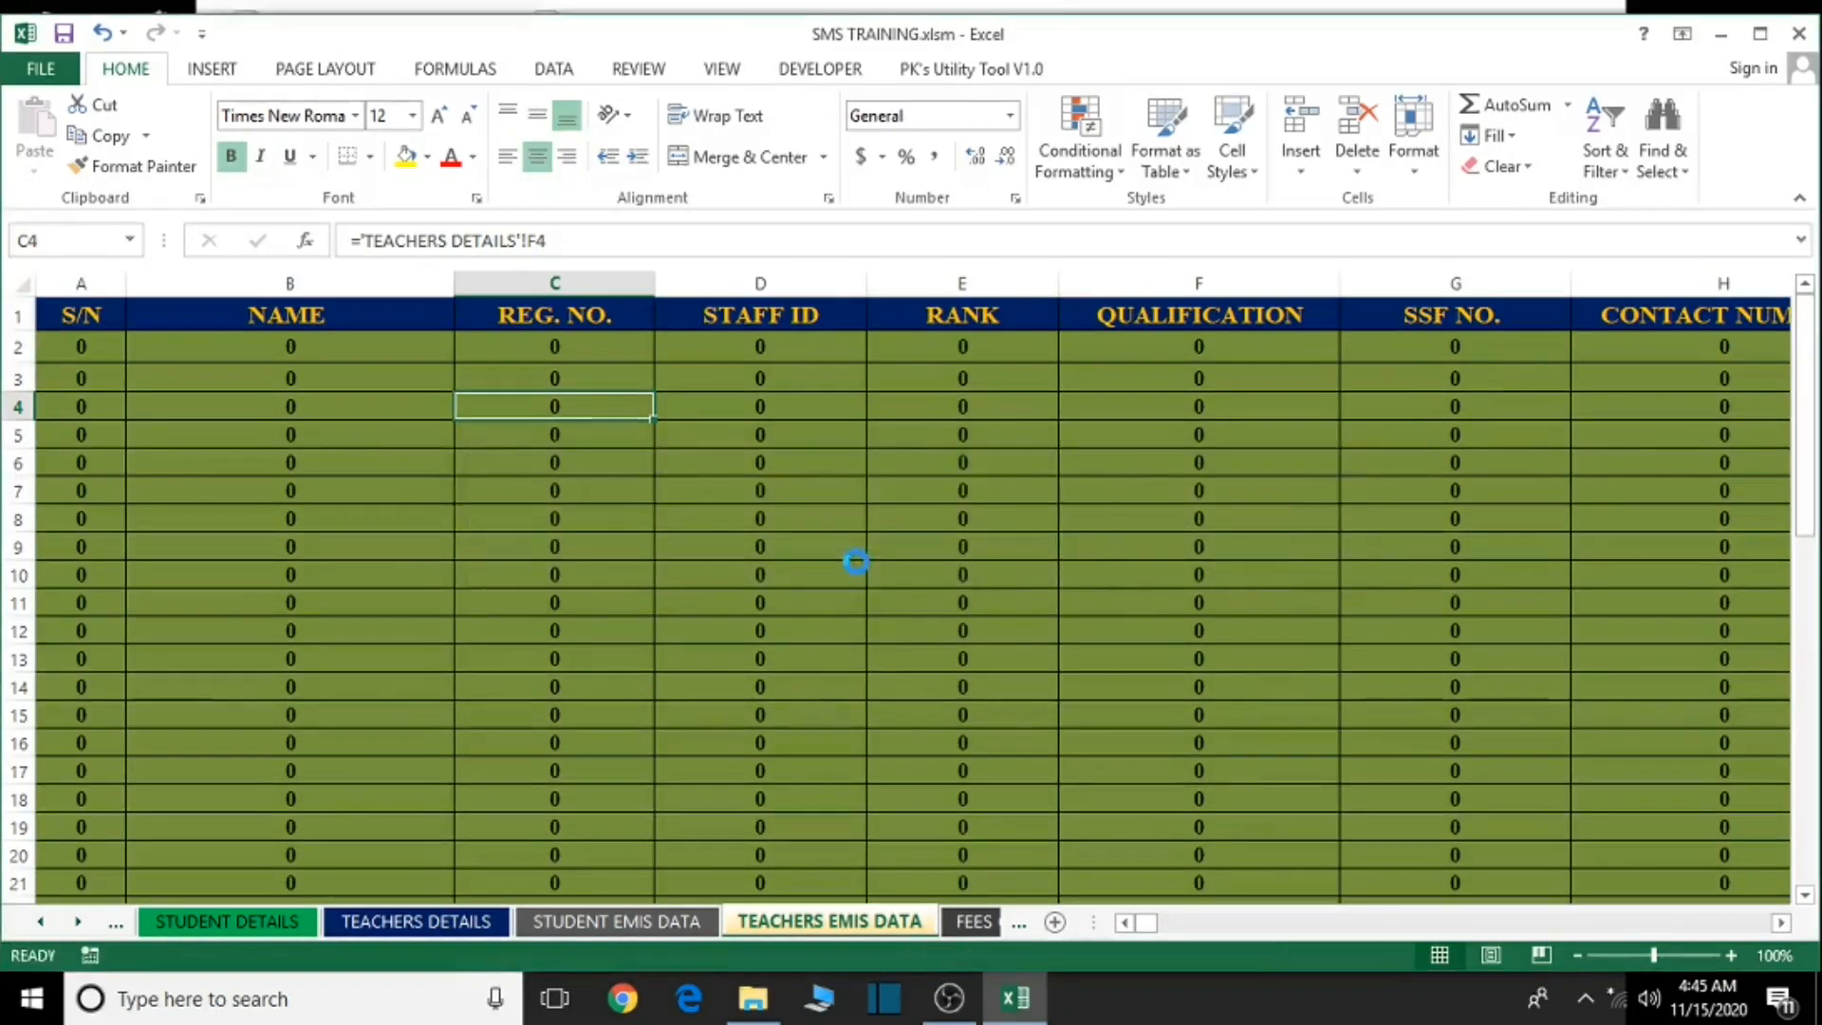
left_click(1799, 36)
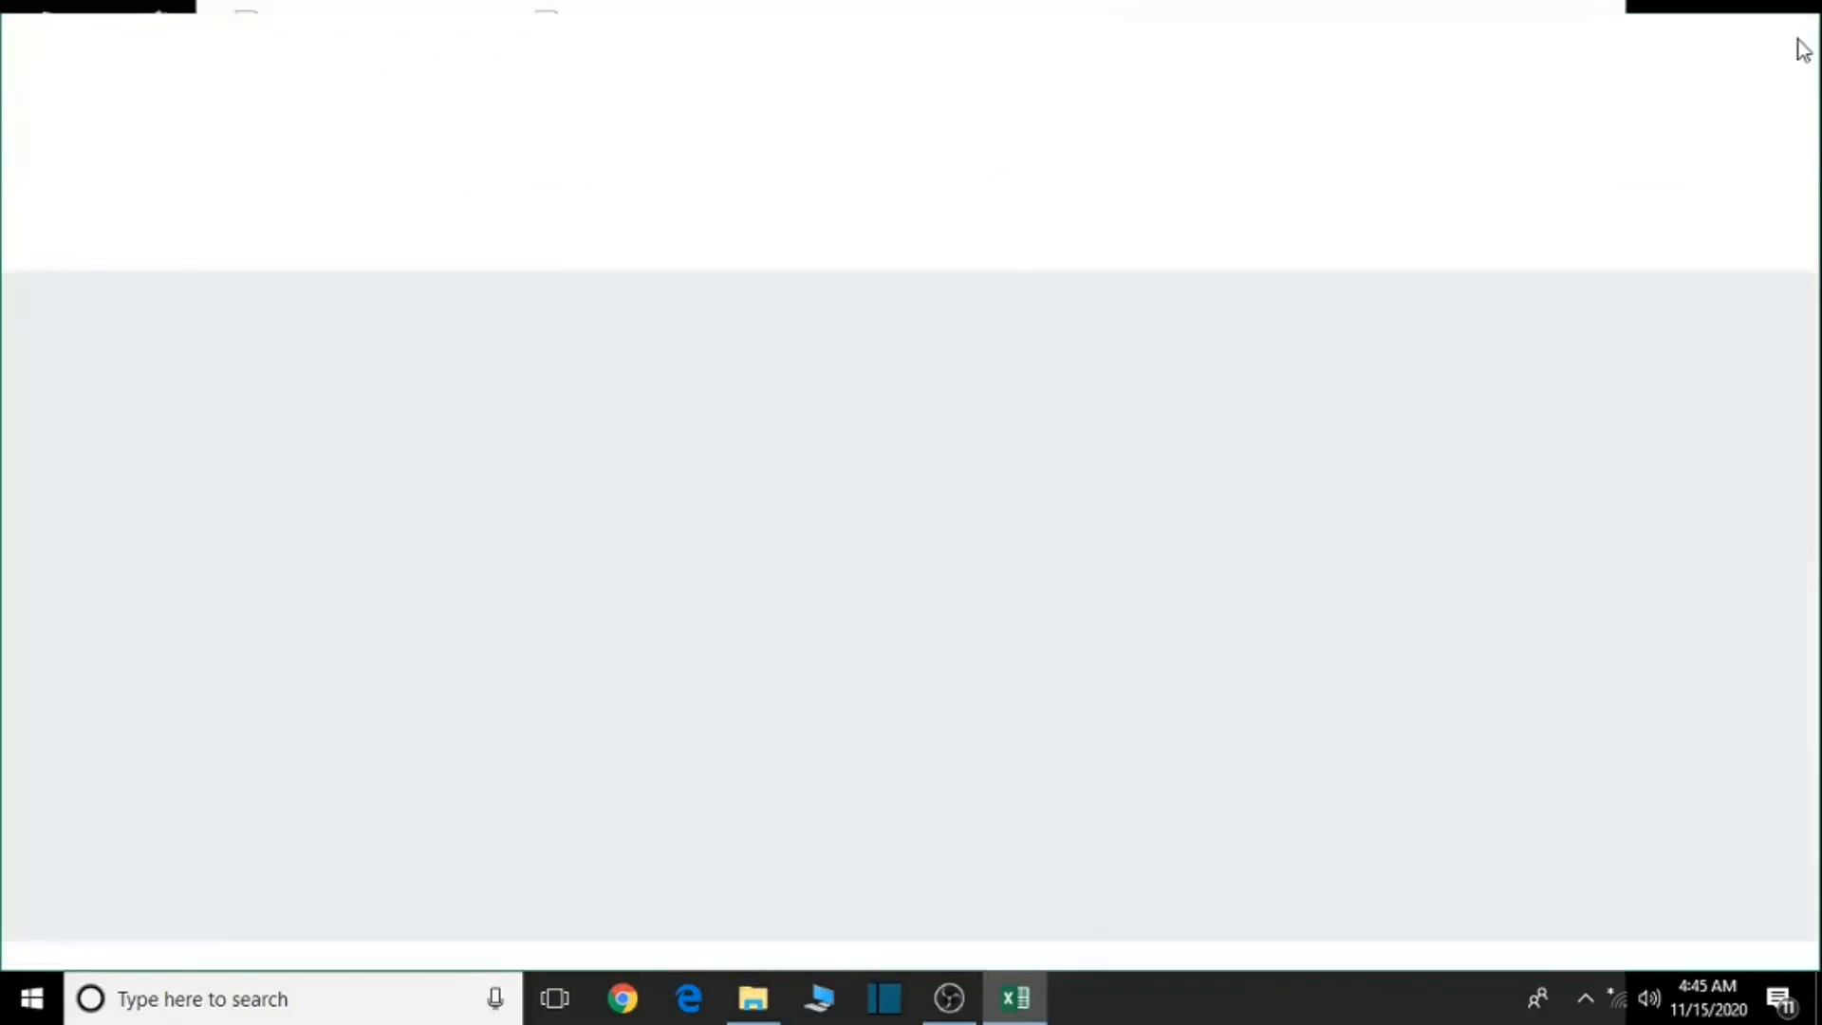
- Open TRS EMIS INFO.docx and accept the SQL prompt to load the TEACHERS EMIS DATA$ sheet
double_click(1417, 380)
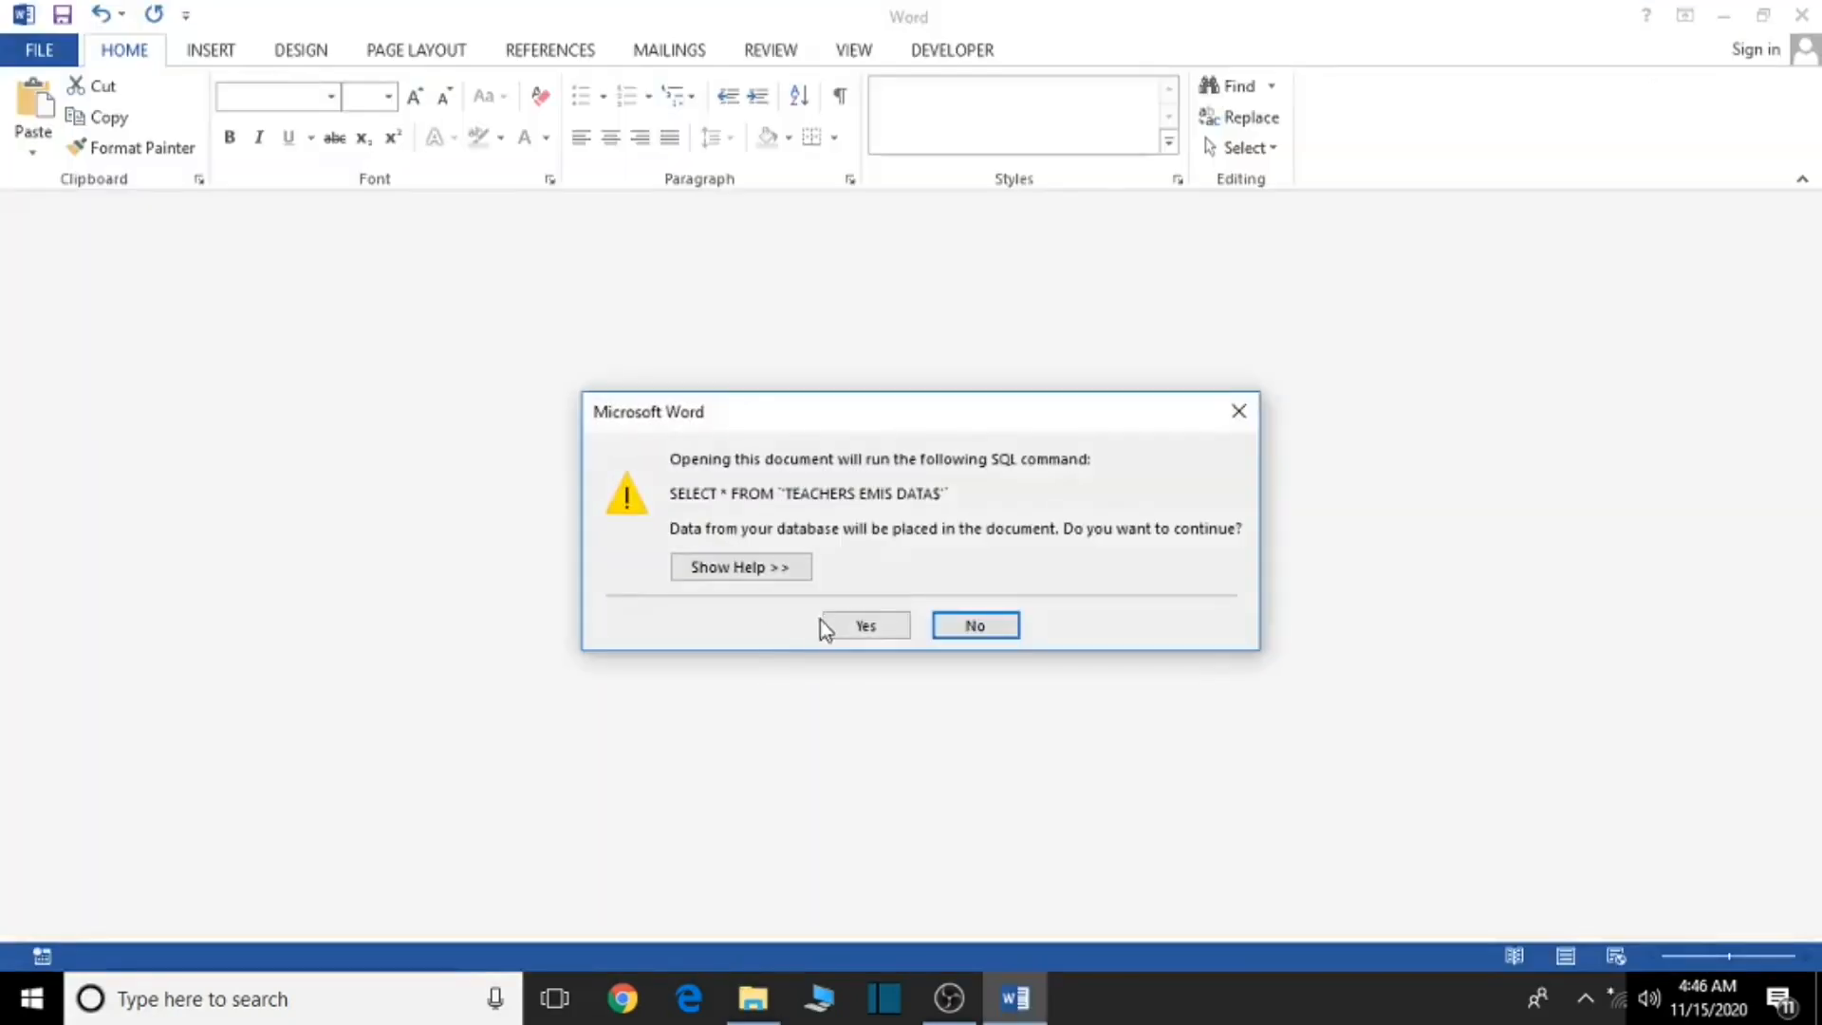
left_click(843, 627)
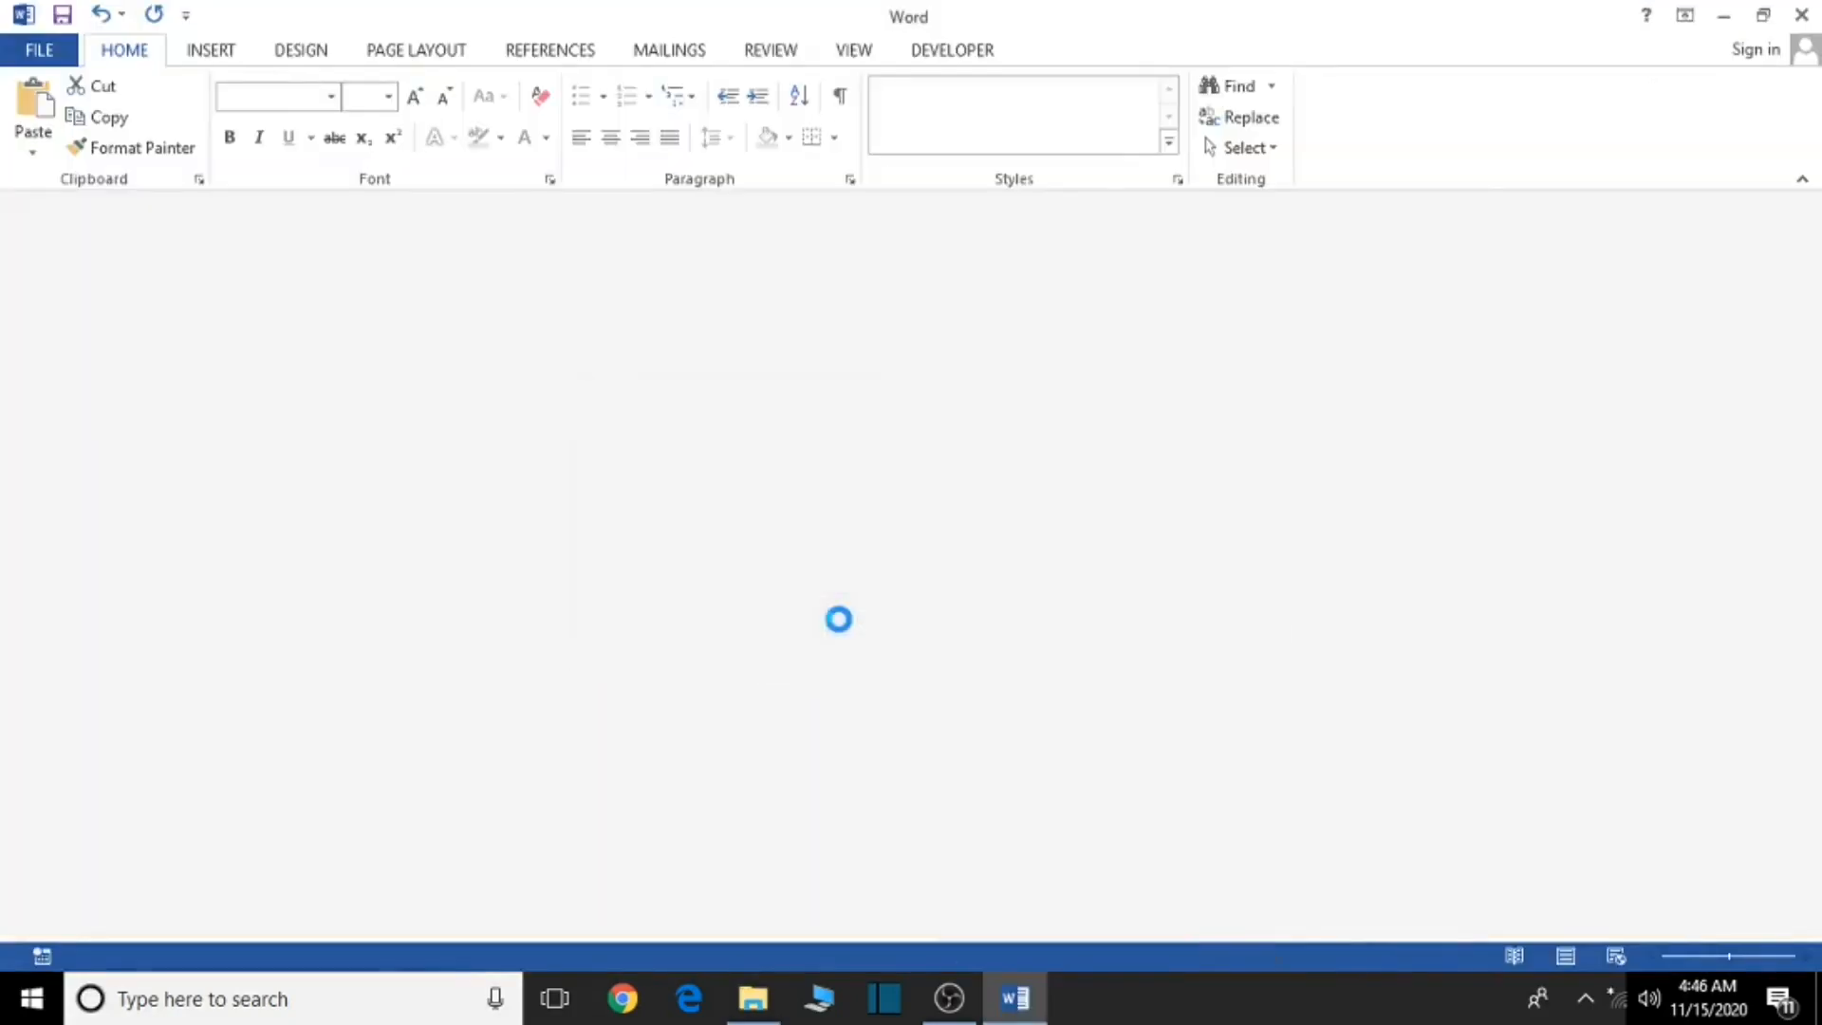
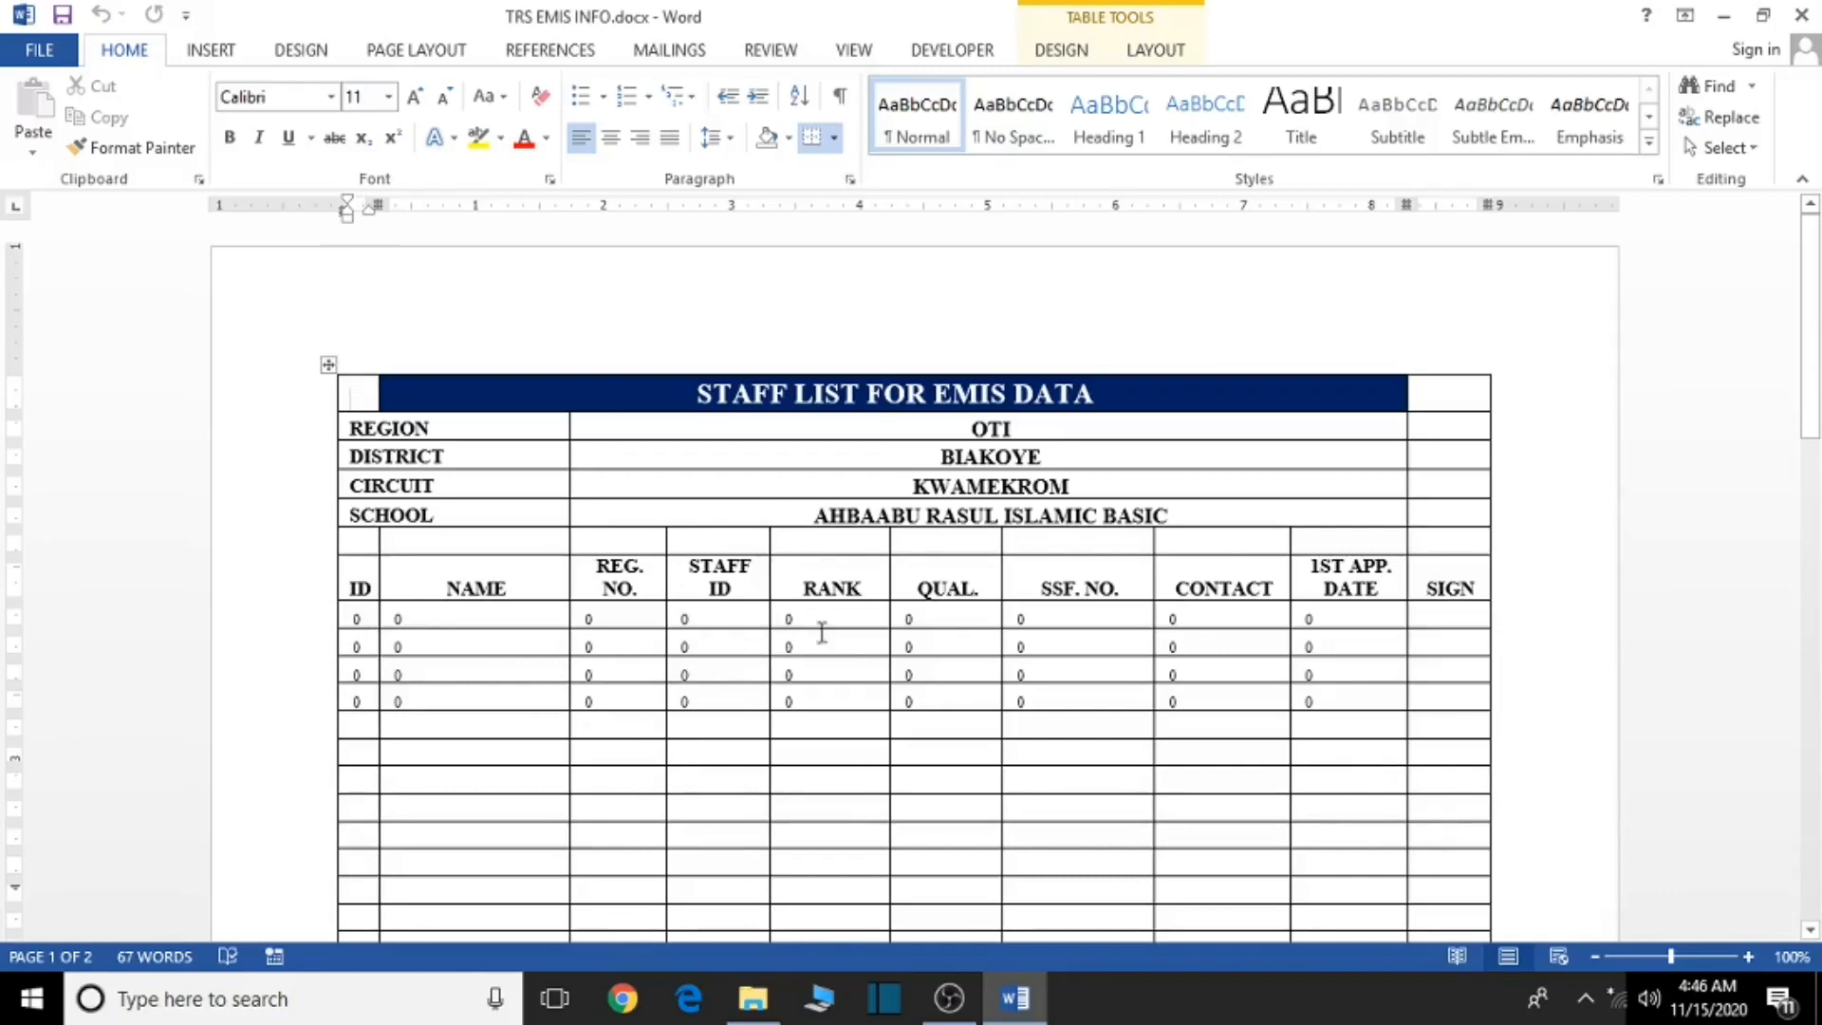
- Close TRS EMIS INFO.docx and exit Word
left_click(1820, 3)
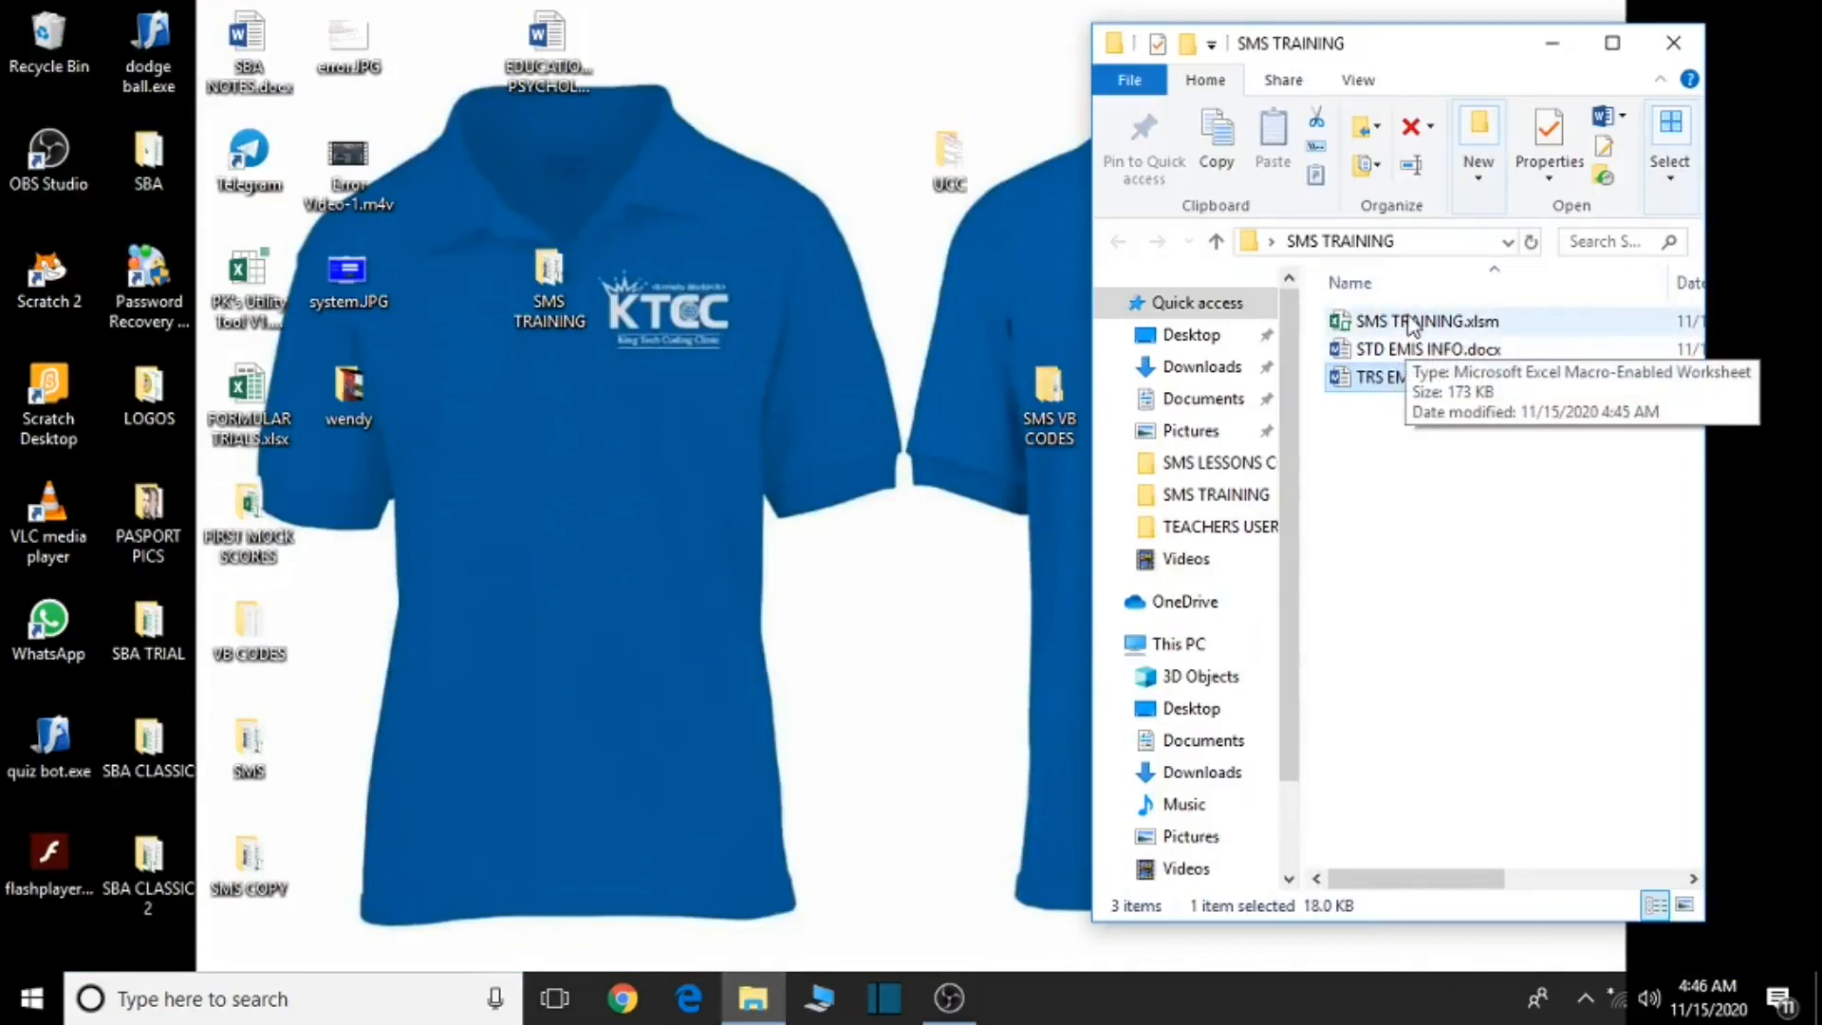
- Open SMS TRAINING.xlsm from the SMS TRAINING folder
double_click(1415, 323)
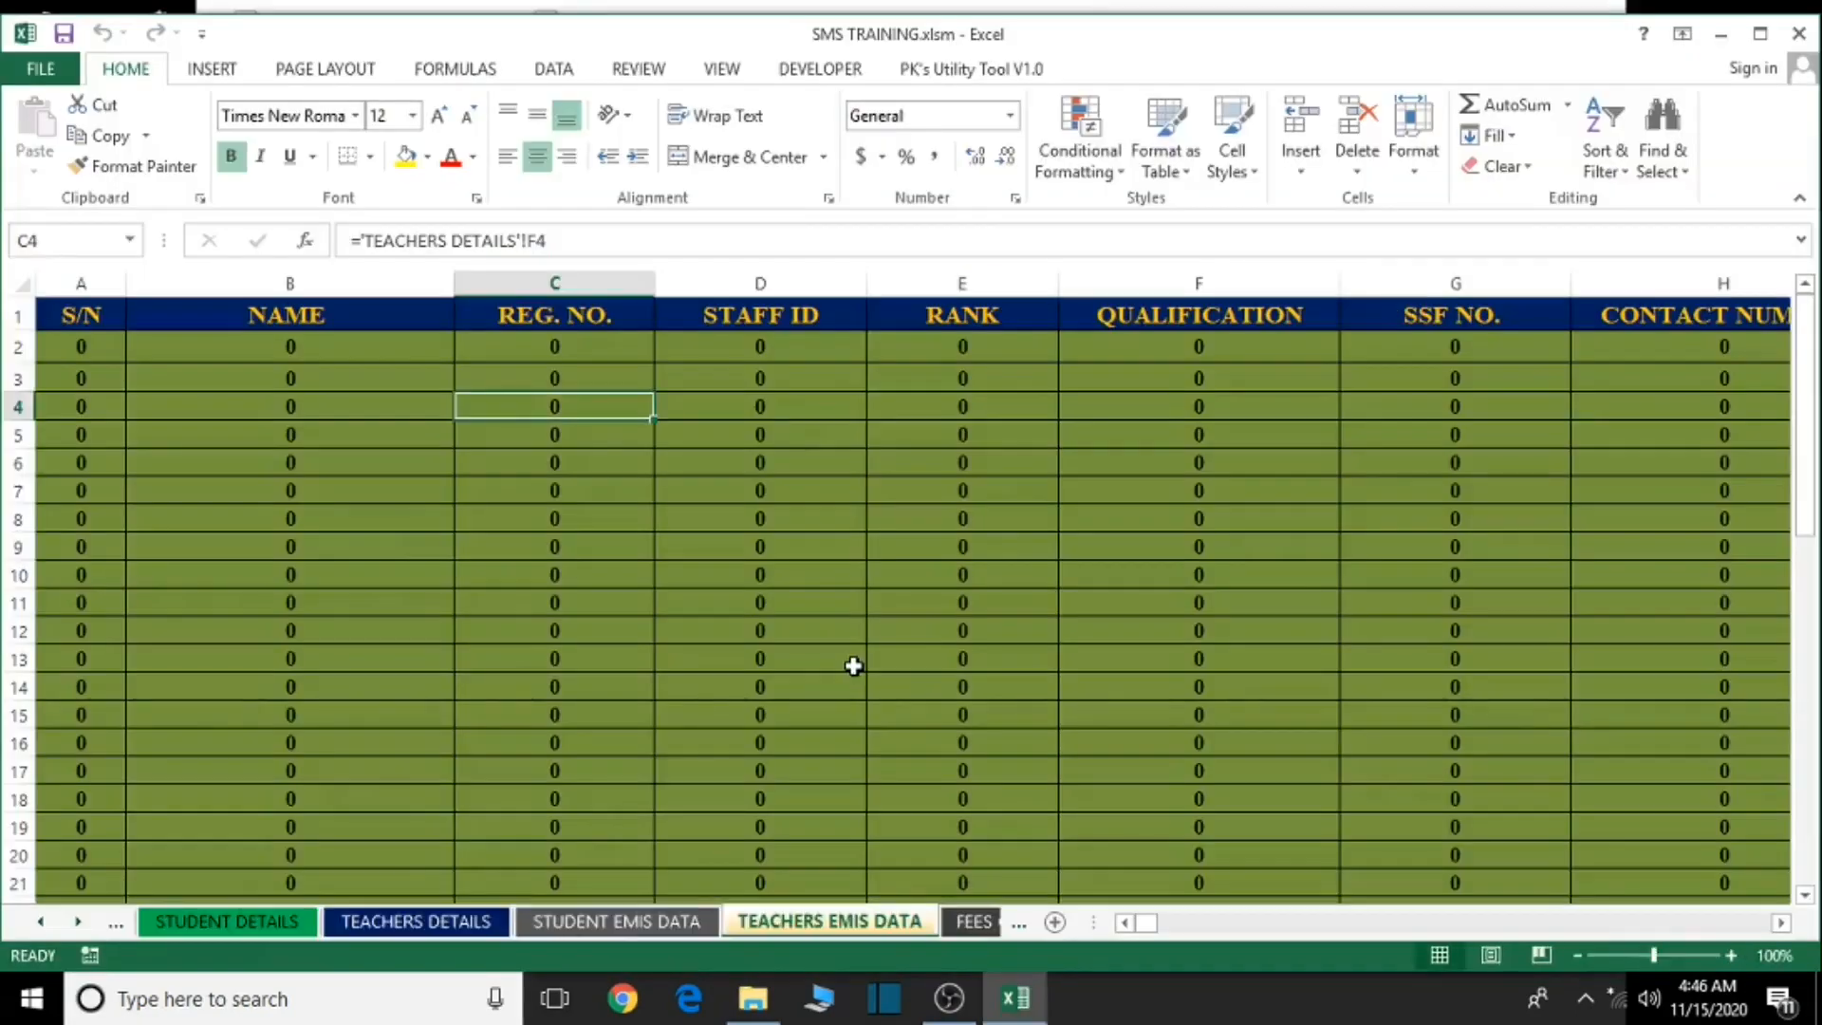
- Go to the TEACHERS DETAILS sheet and open the teacher data entry form with ADD
left_click(41, 923)
left_click(41, 922)
left_click(584, 922)
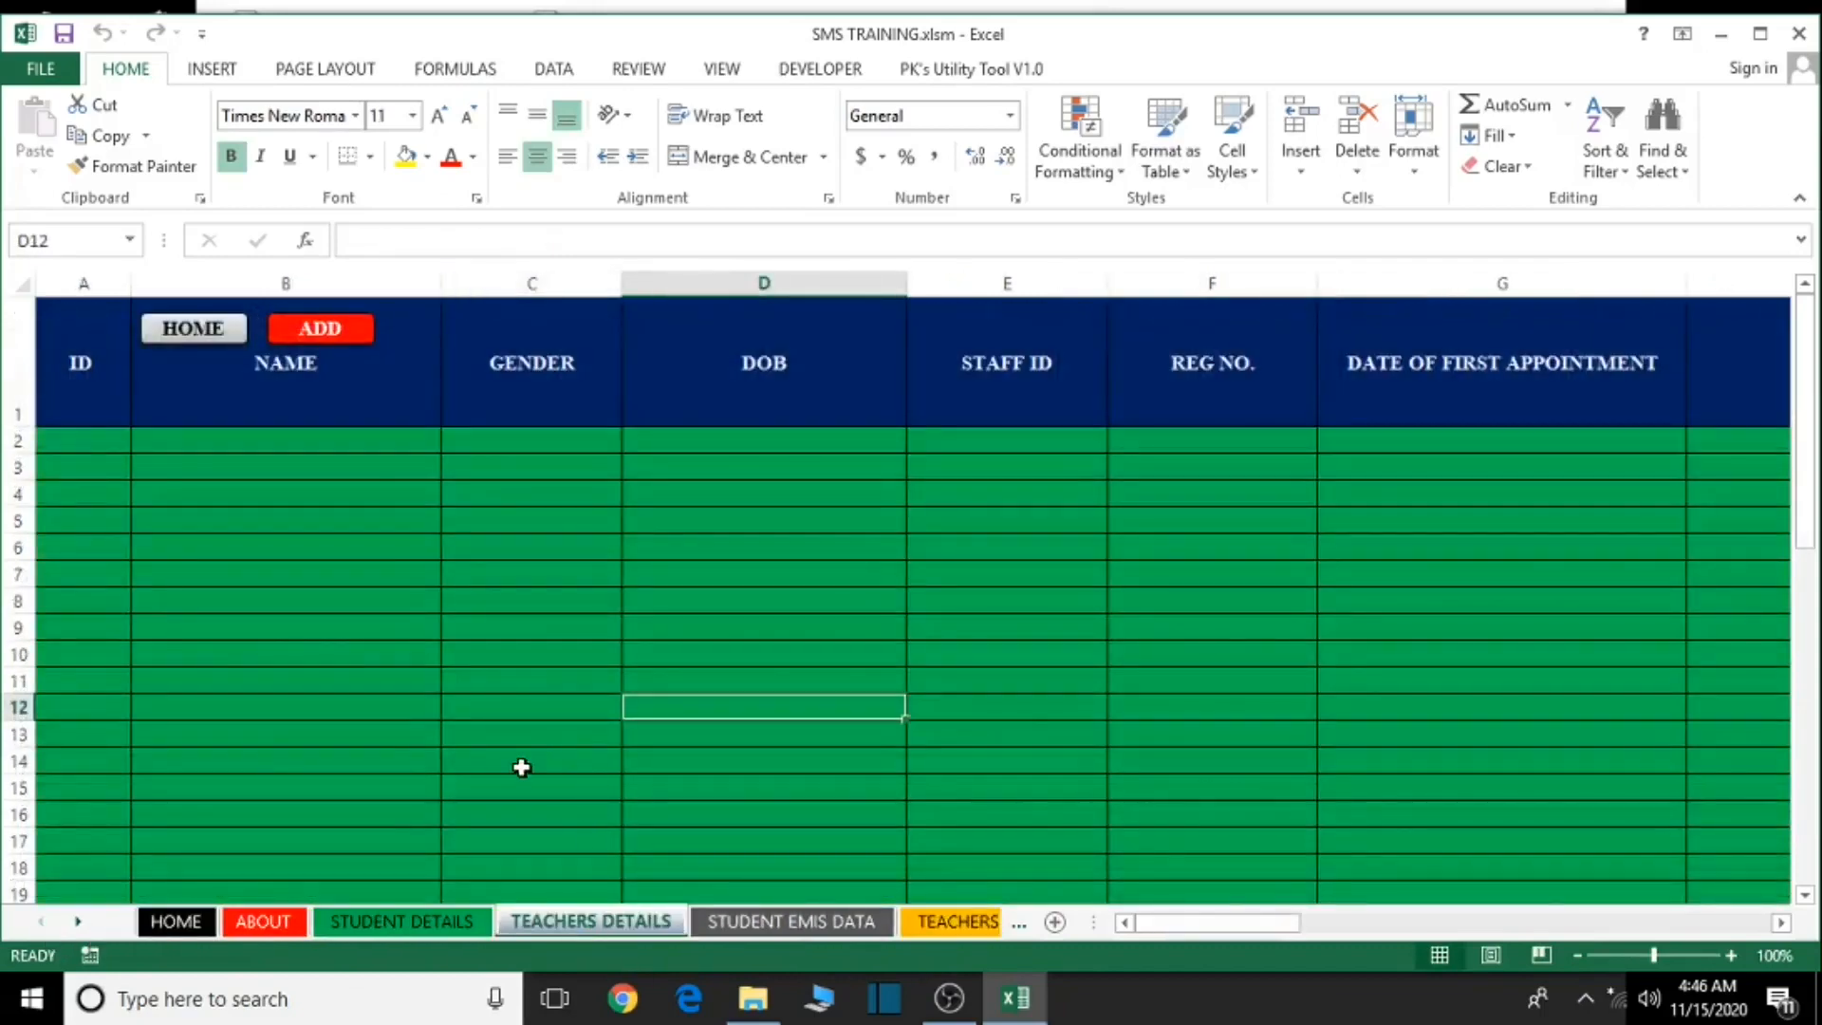
left_click(327, 330)
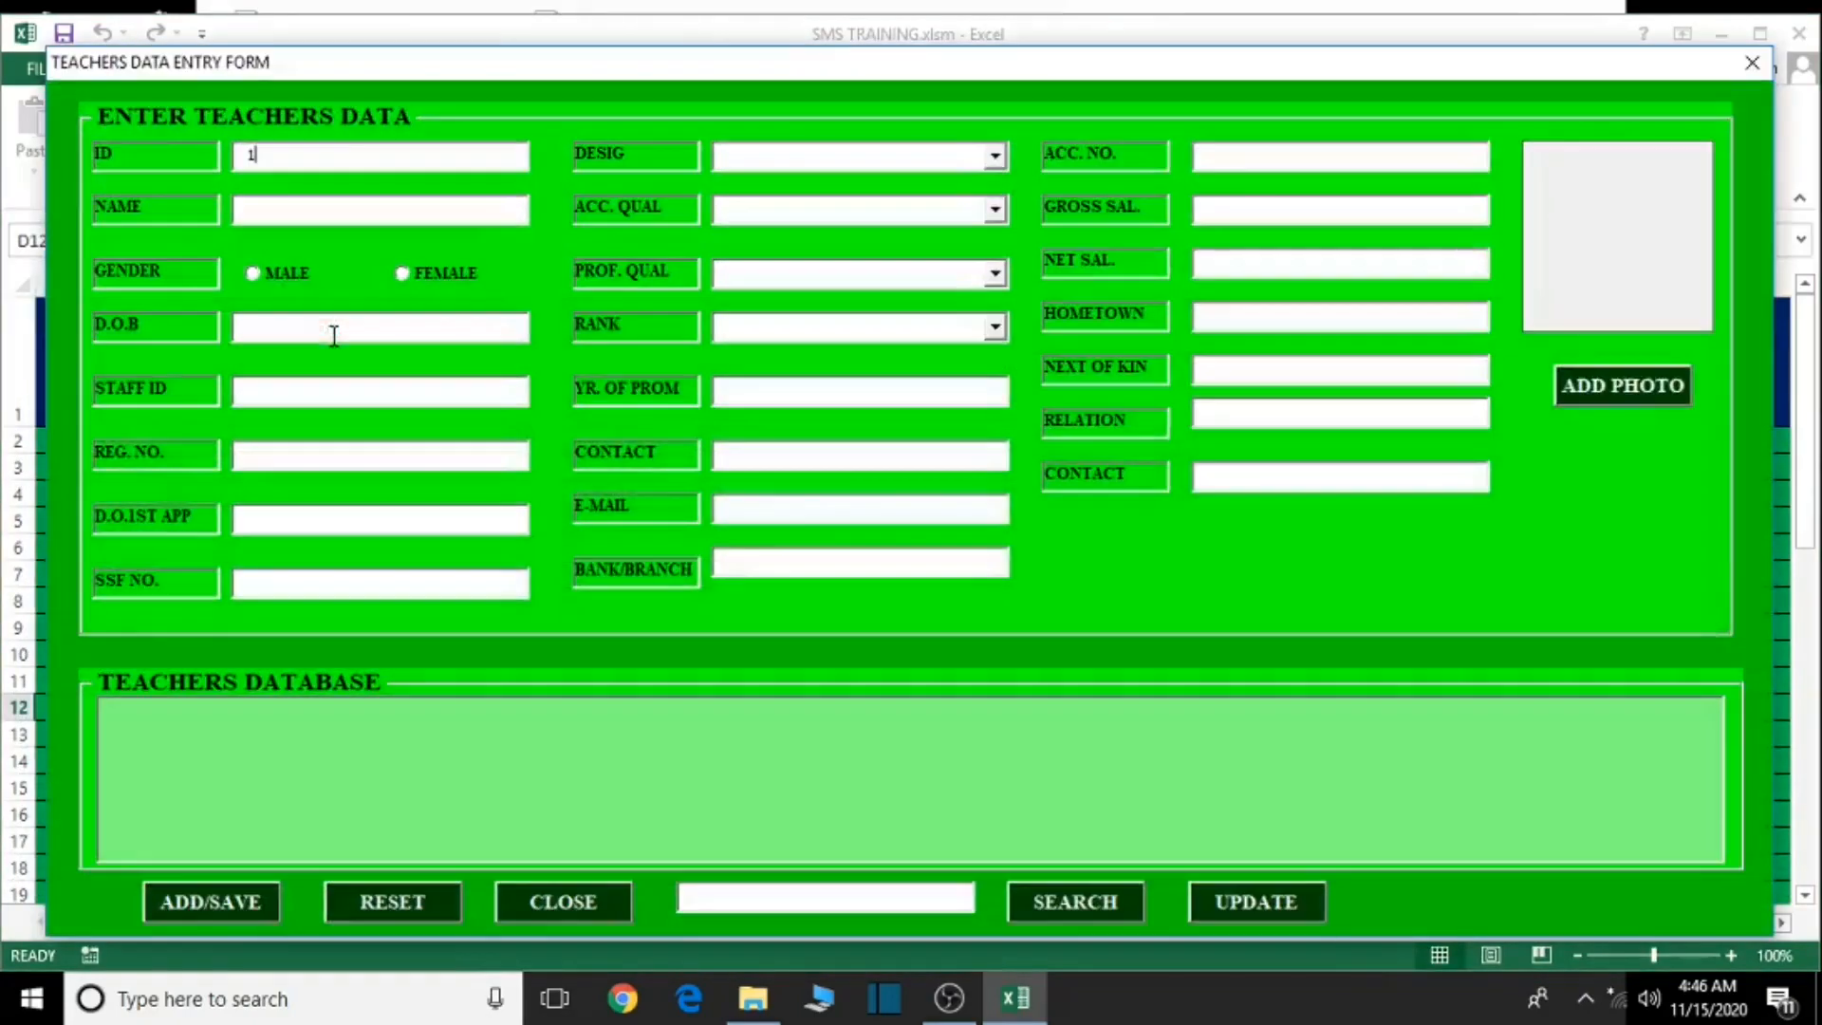
- Enter teacher 1's name, gender, birth date, staff and registration numbers, first-appointment date 1/09/20 and SSF number
left_click(285, 211)
type("KA")
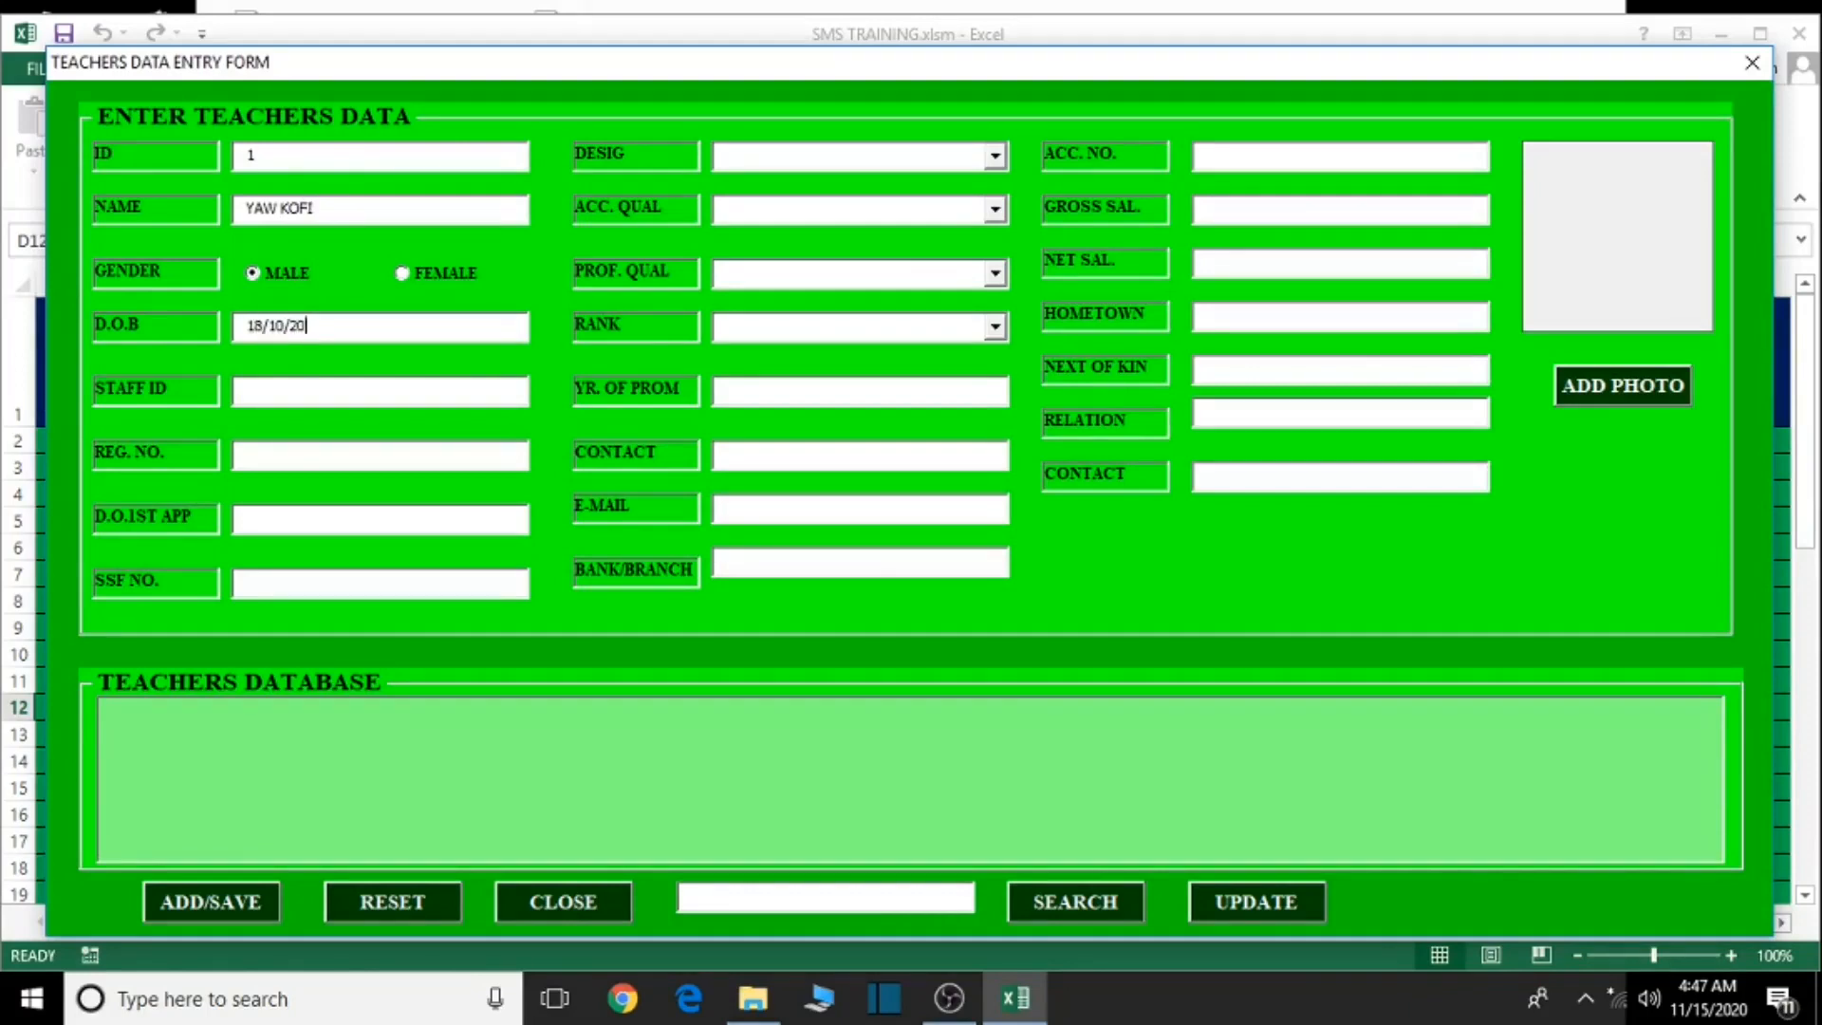
key("BackSpace")
type("873")
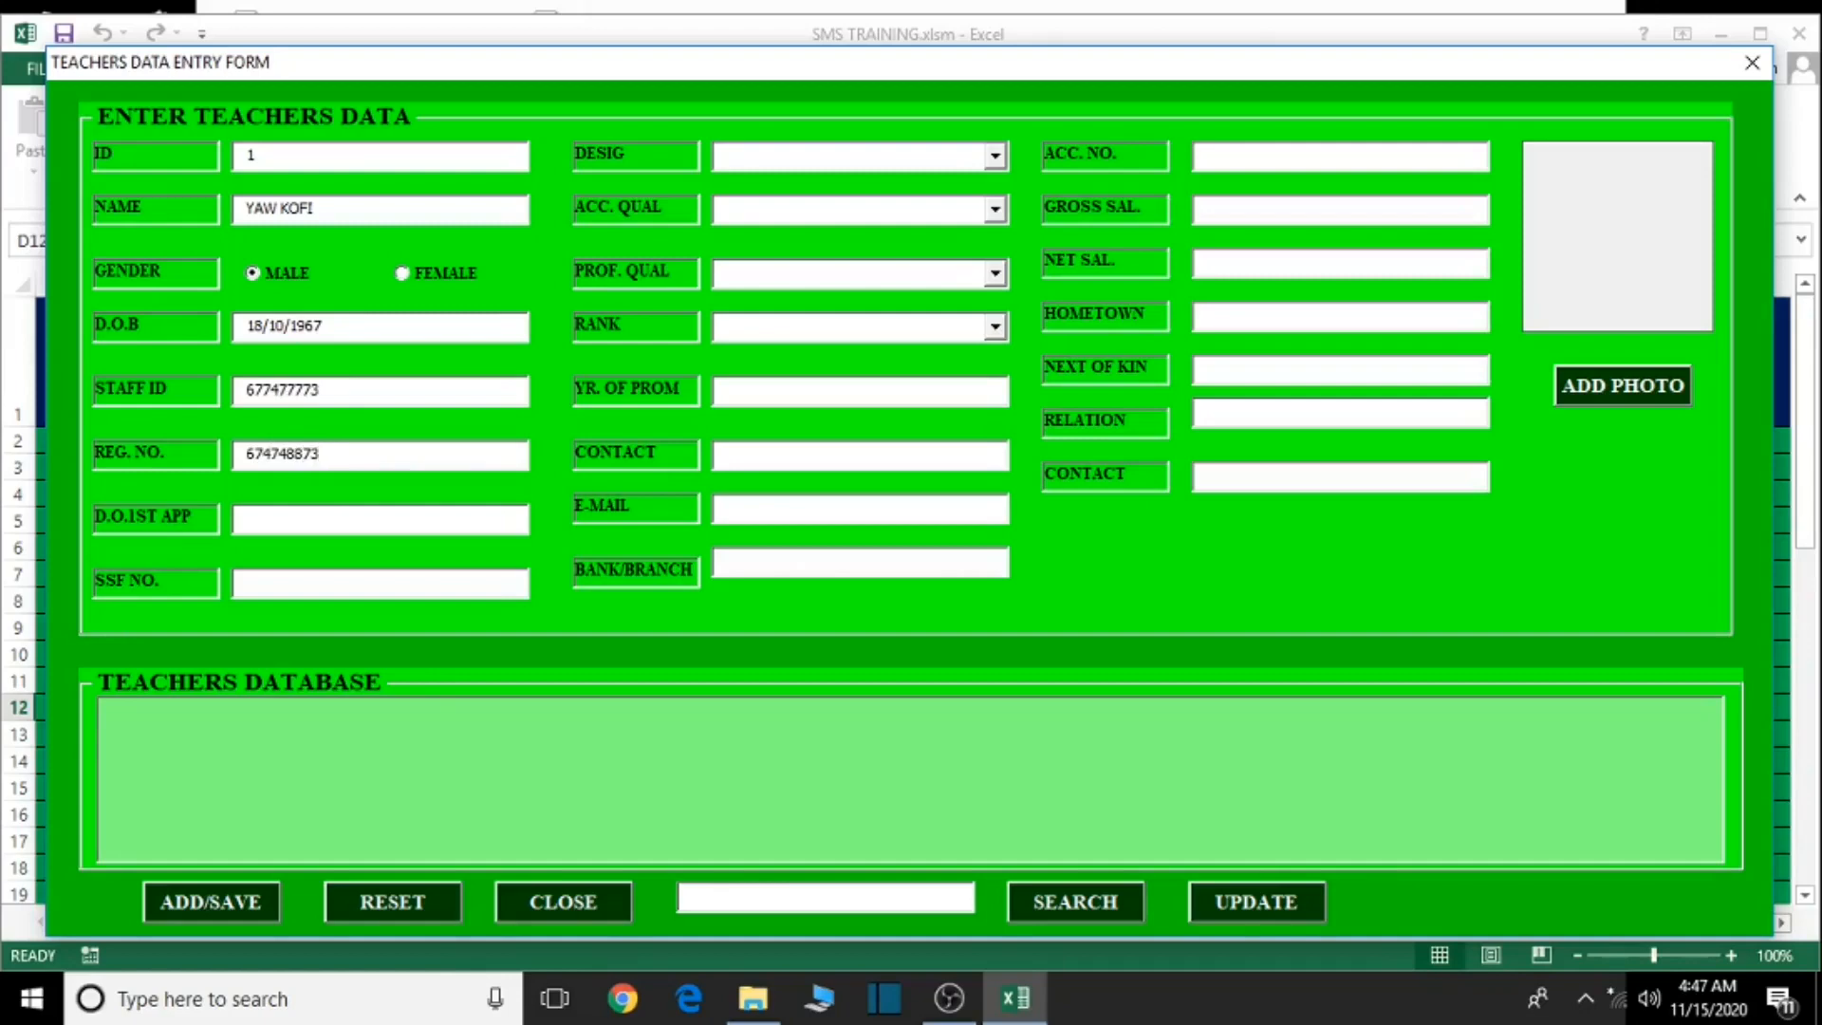
left_click(293, 516)
type("1/09/2015")
left_click(302, 581)
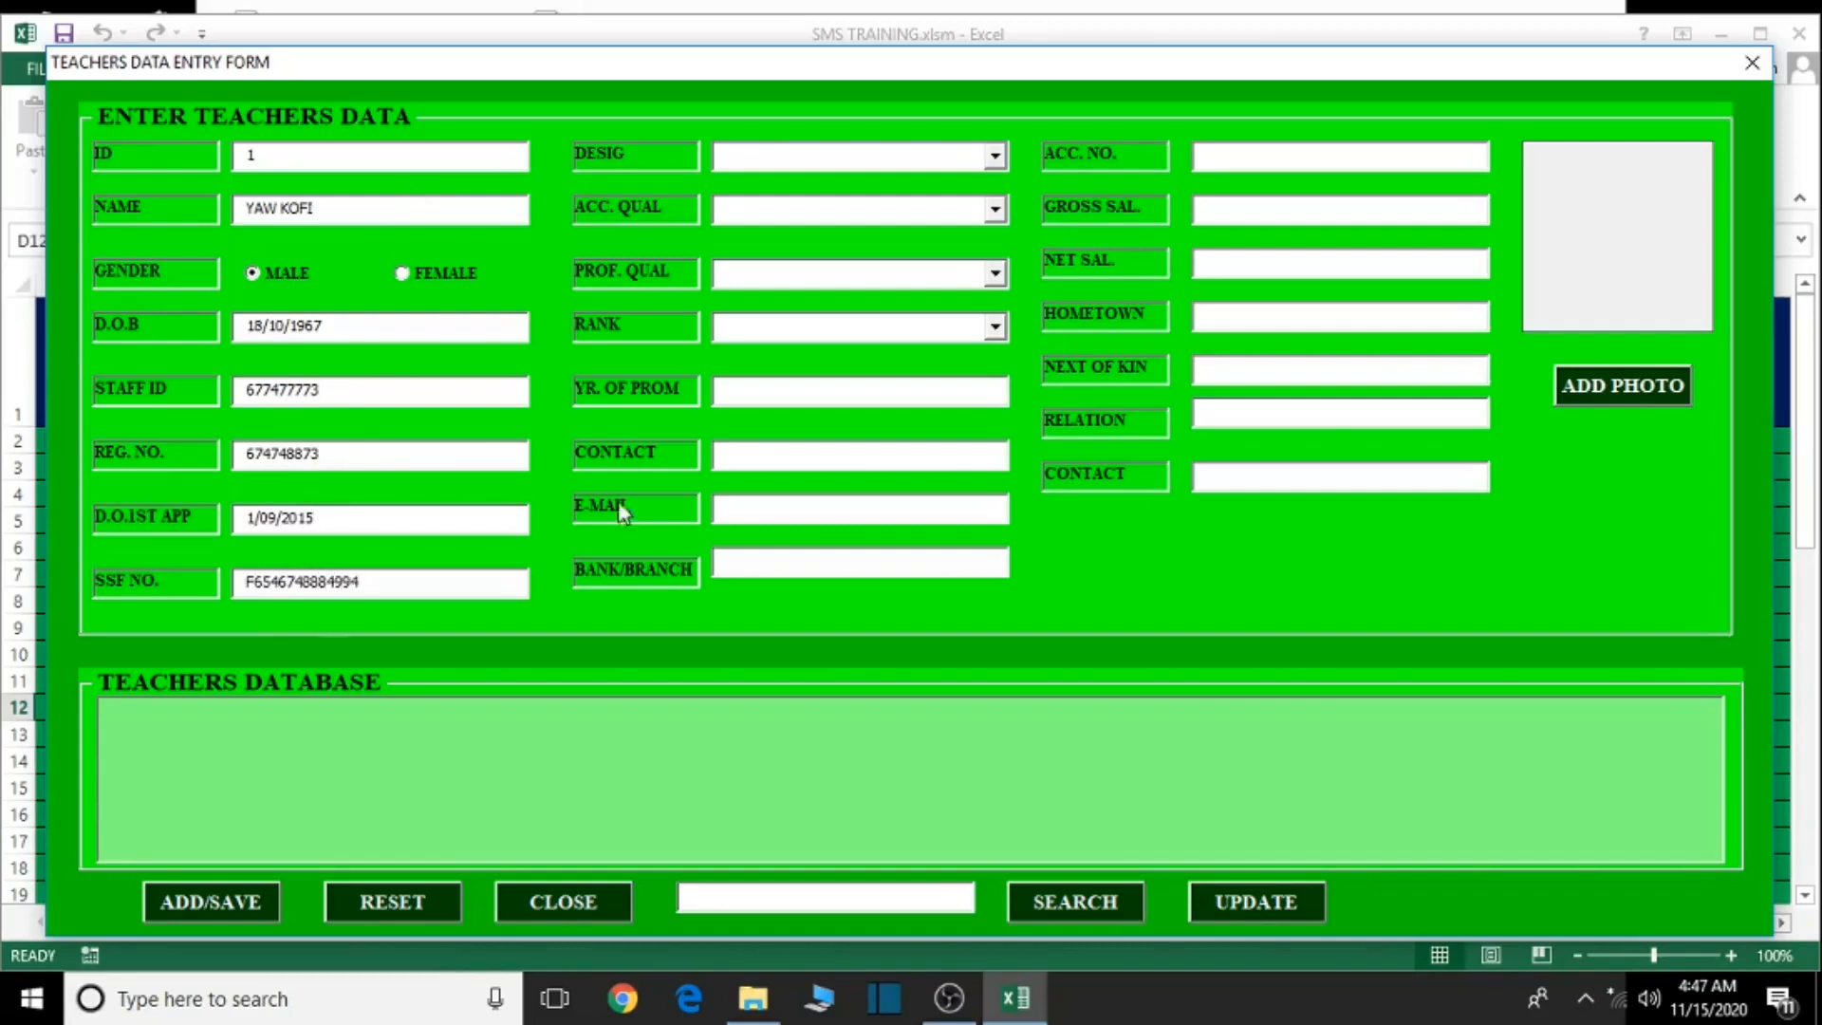
- Set designation HEADTEACHER, academic WASSCE, professional DEGREE and rank SUP. I
left_click(995, 155)
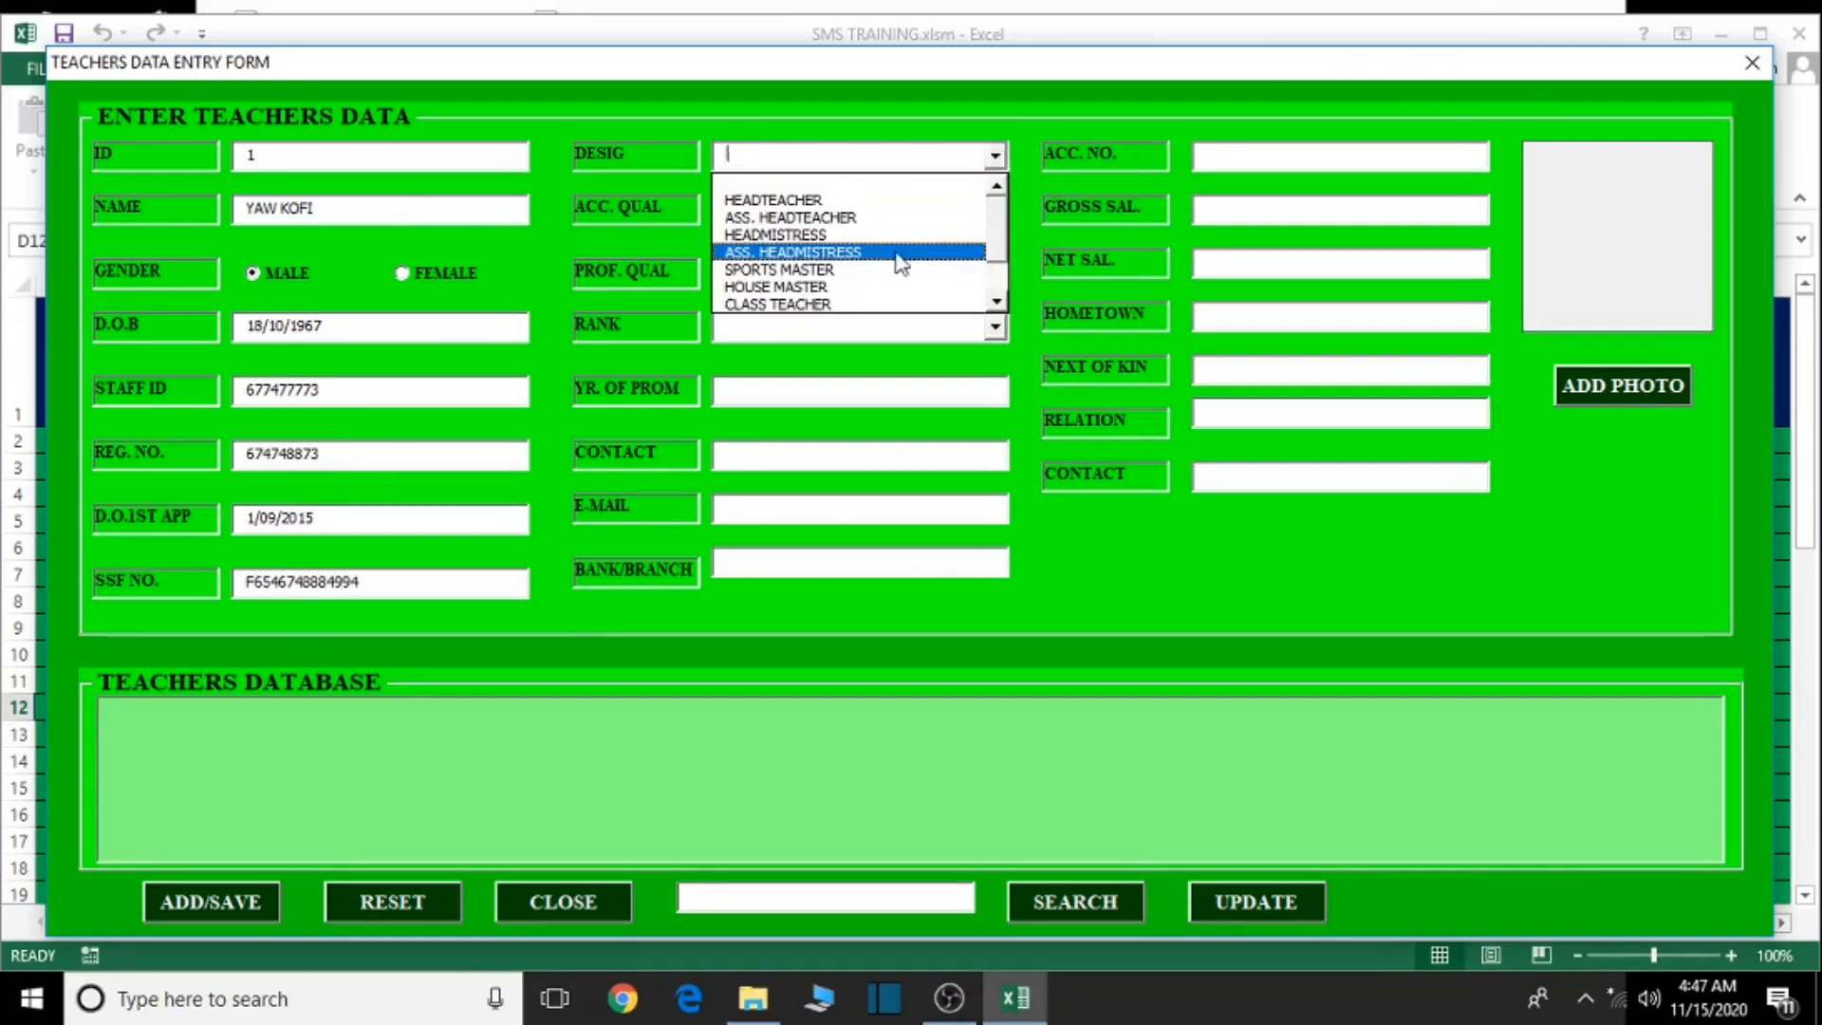
key("Escape")
key("Down")
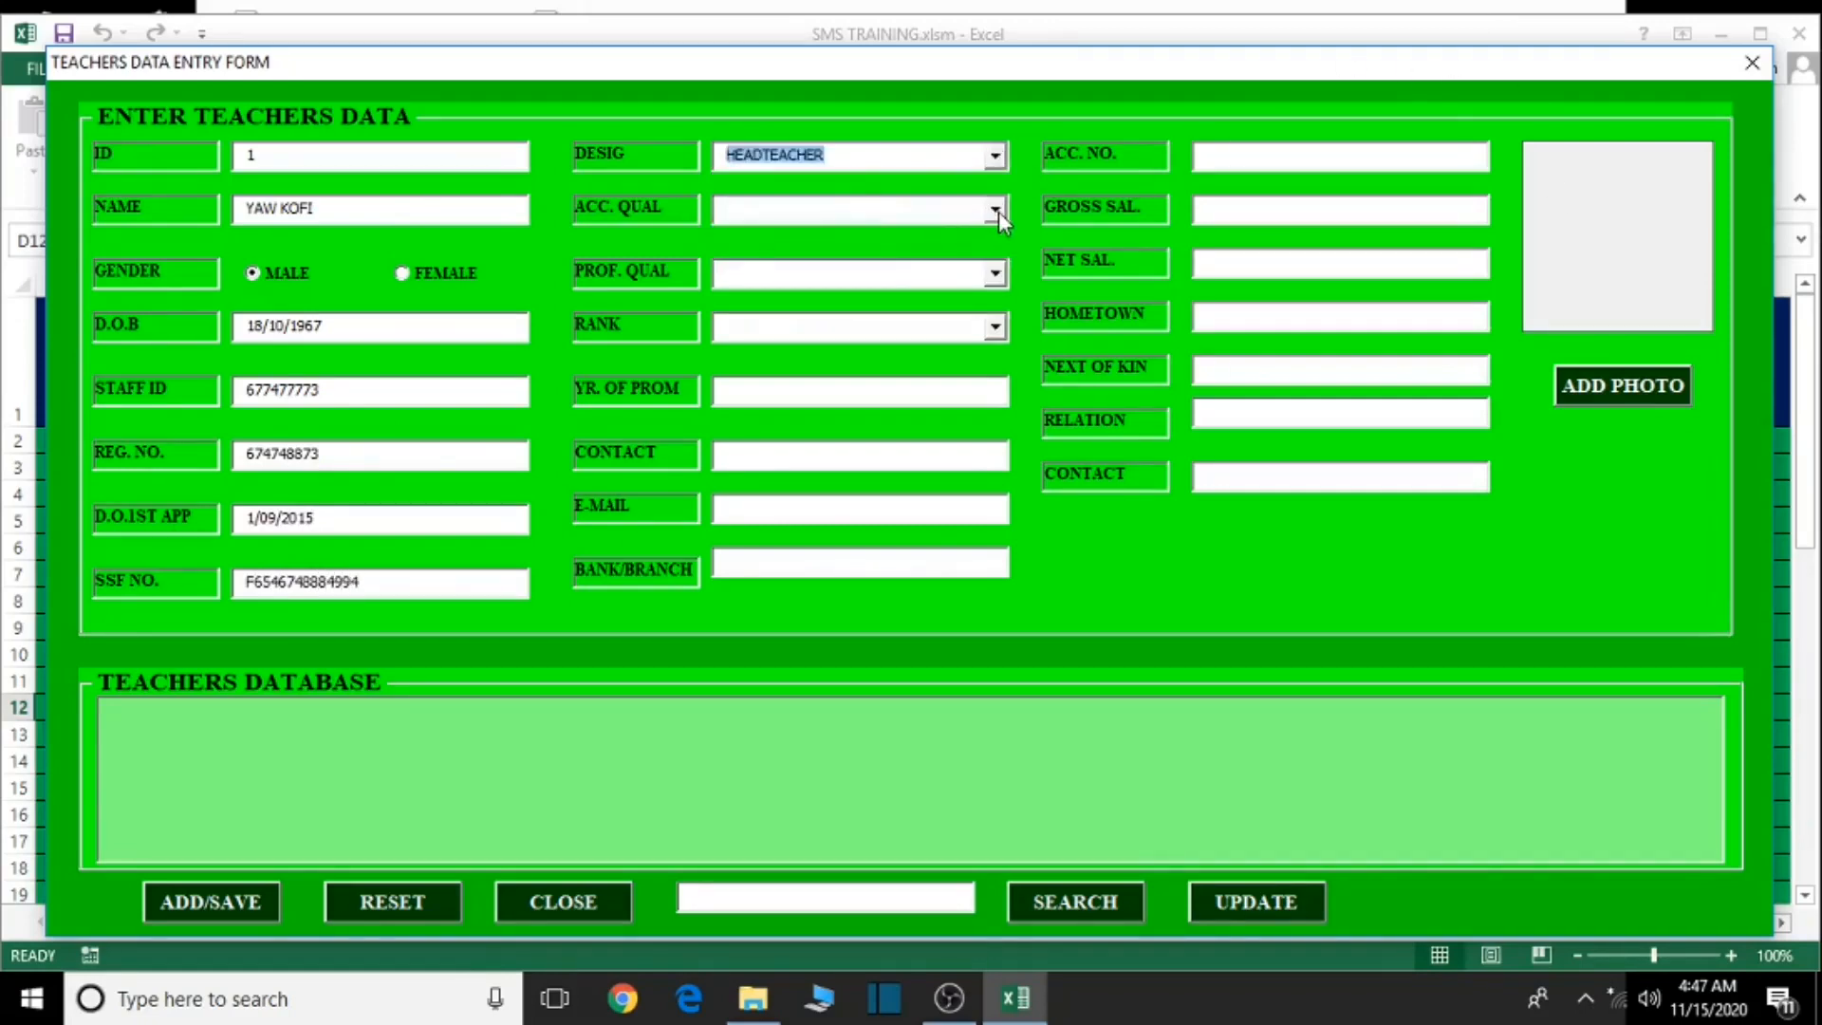
left_click(995, 209)
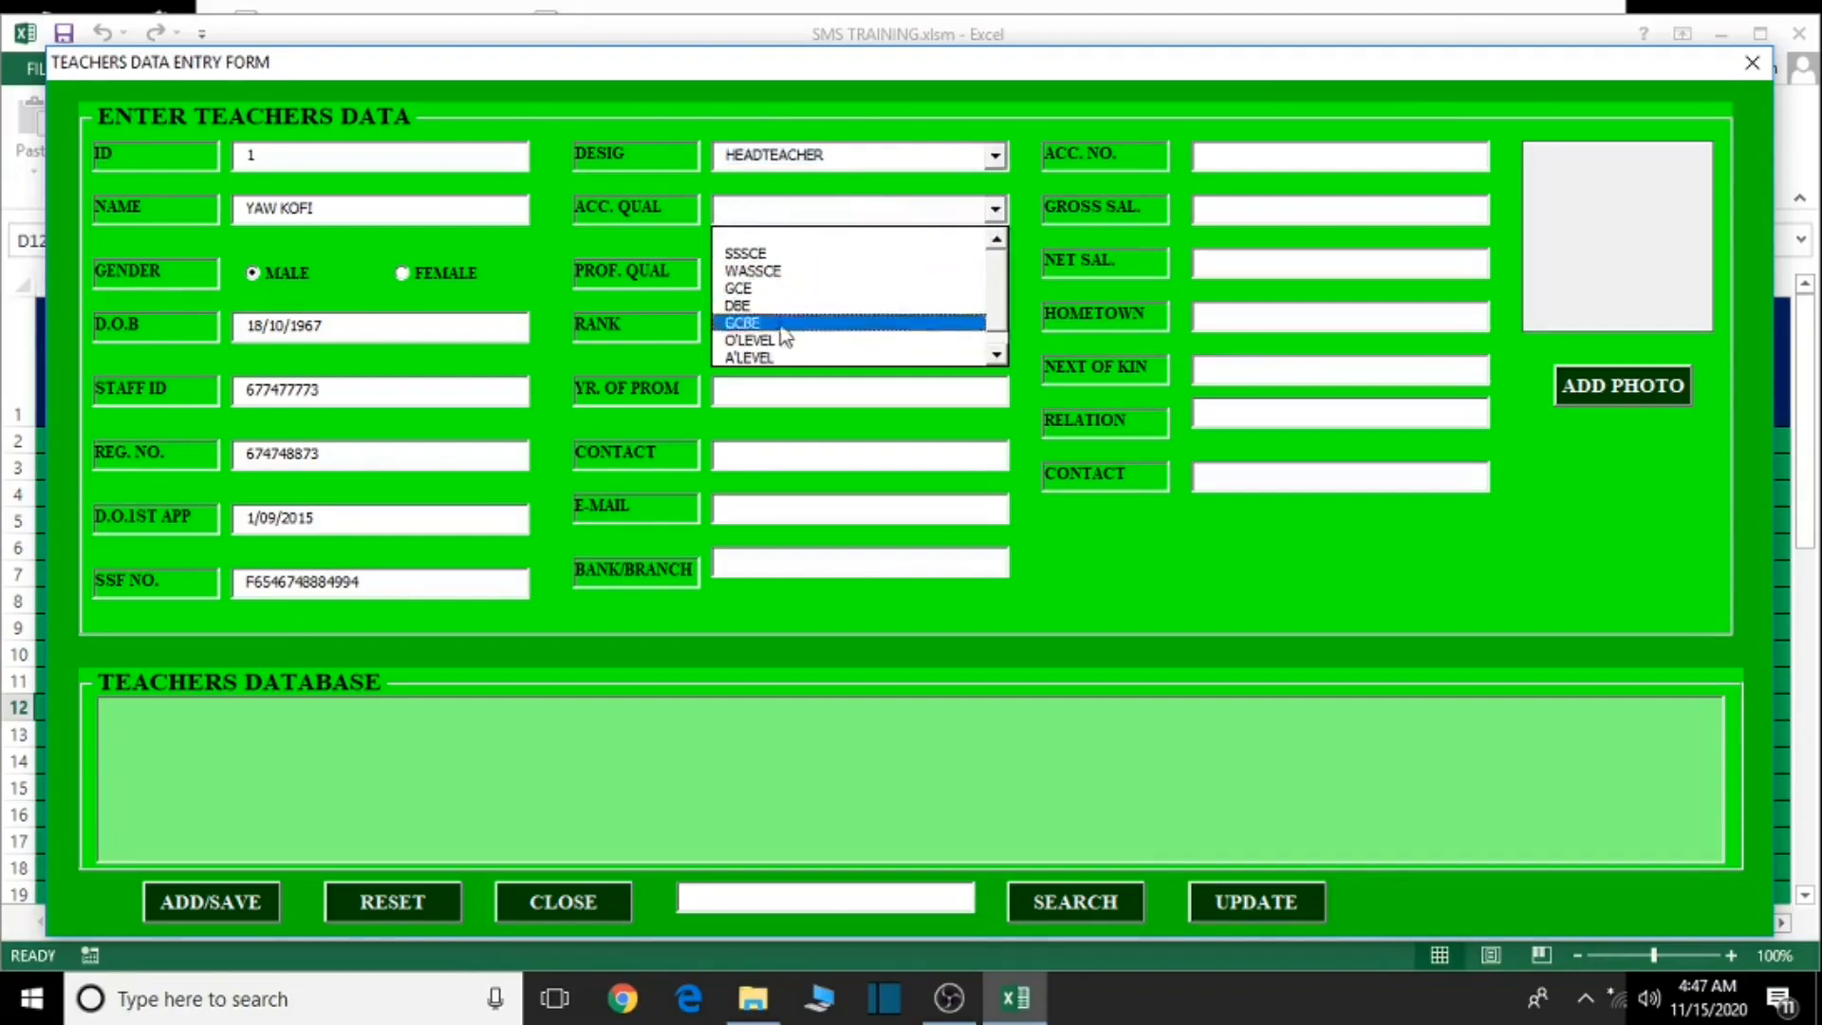
left_click(784, 274)
left_click(994, 273)
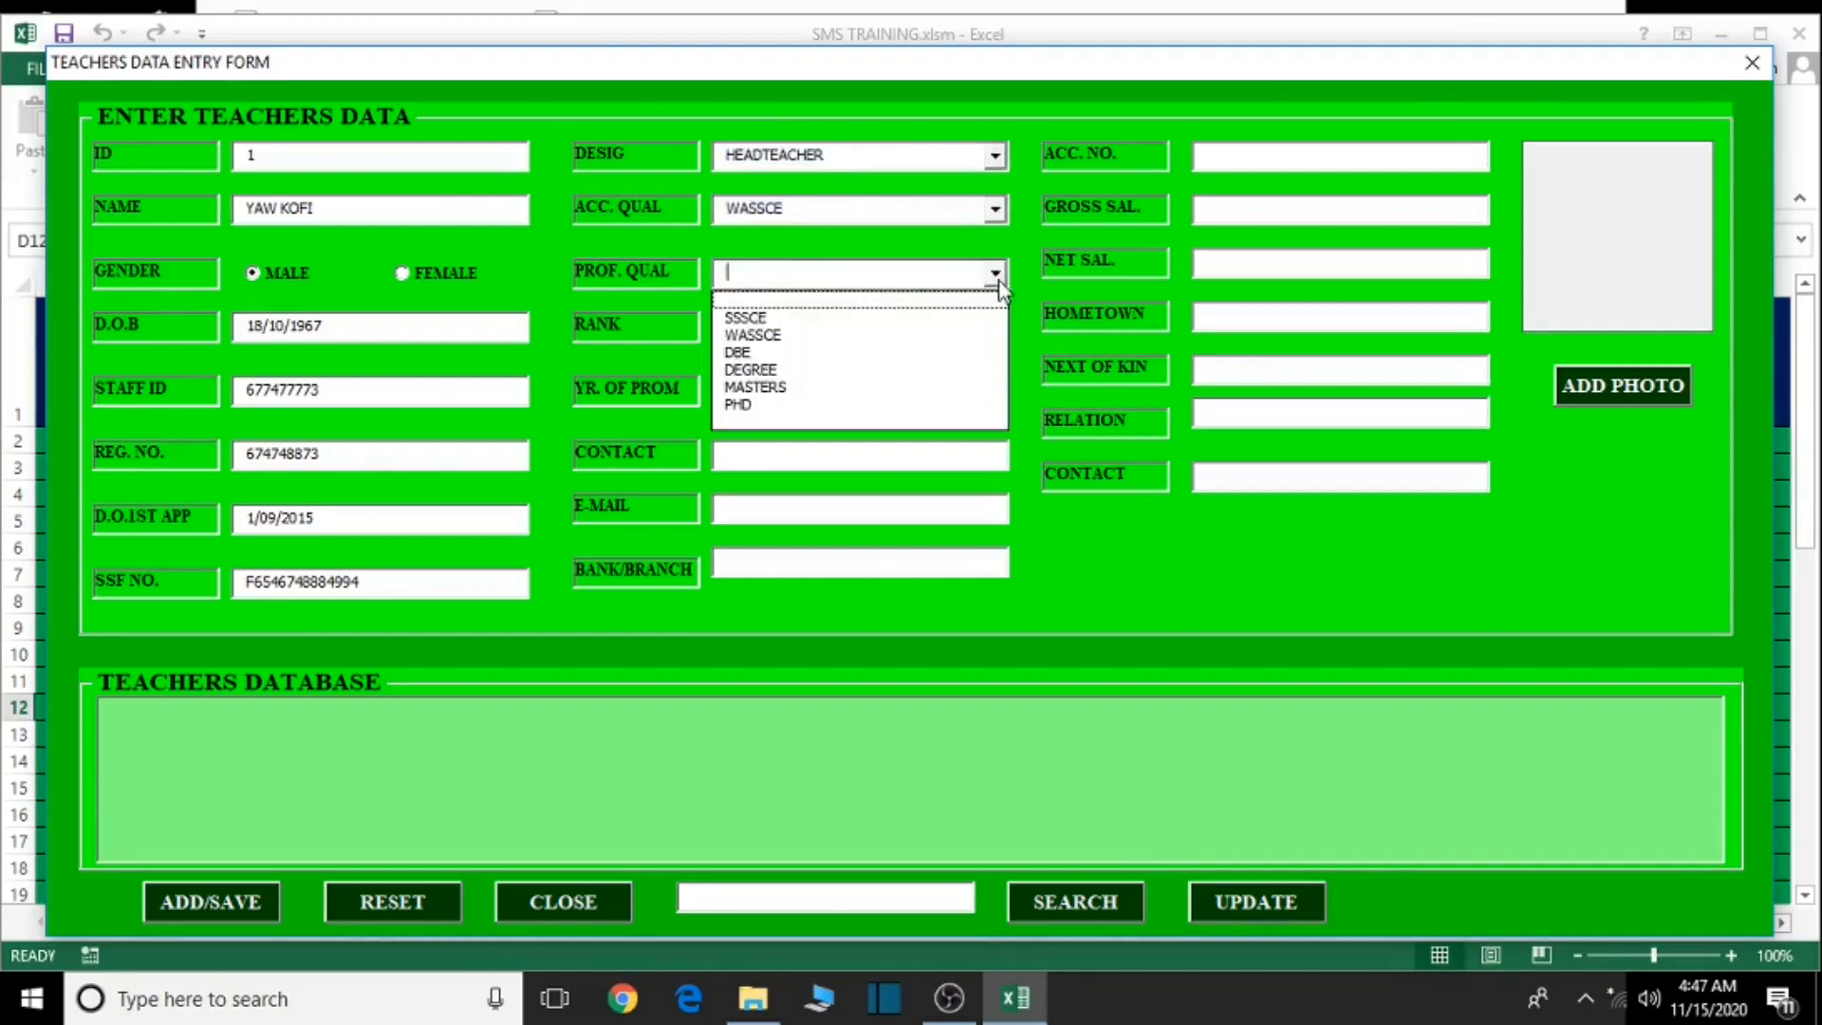
left_click(781, 369)
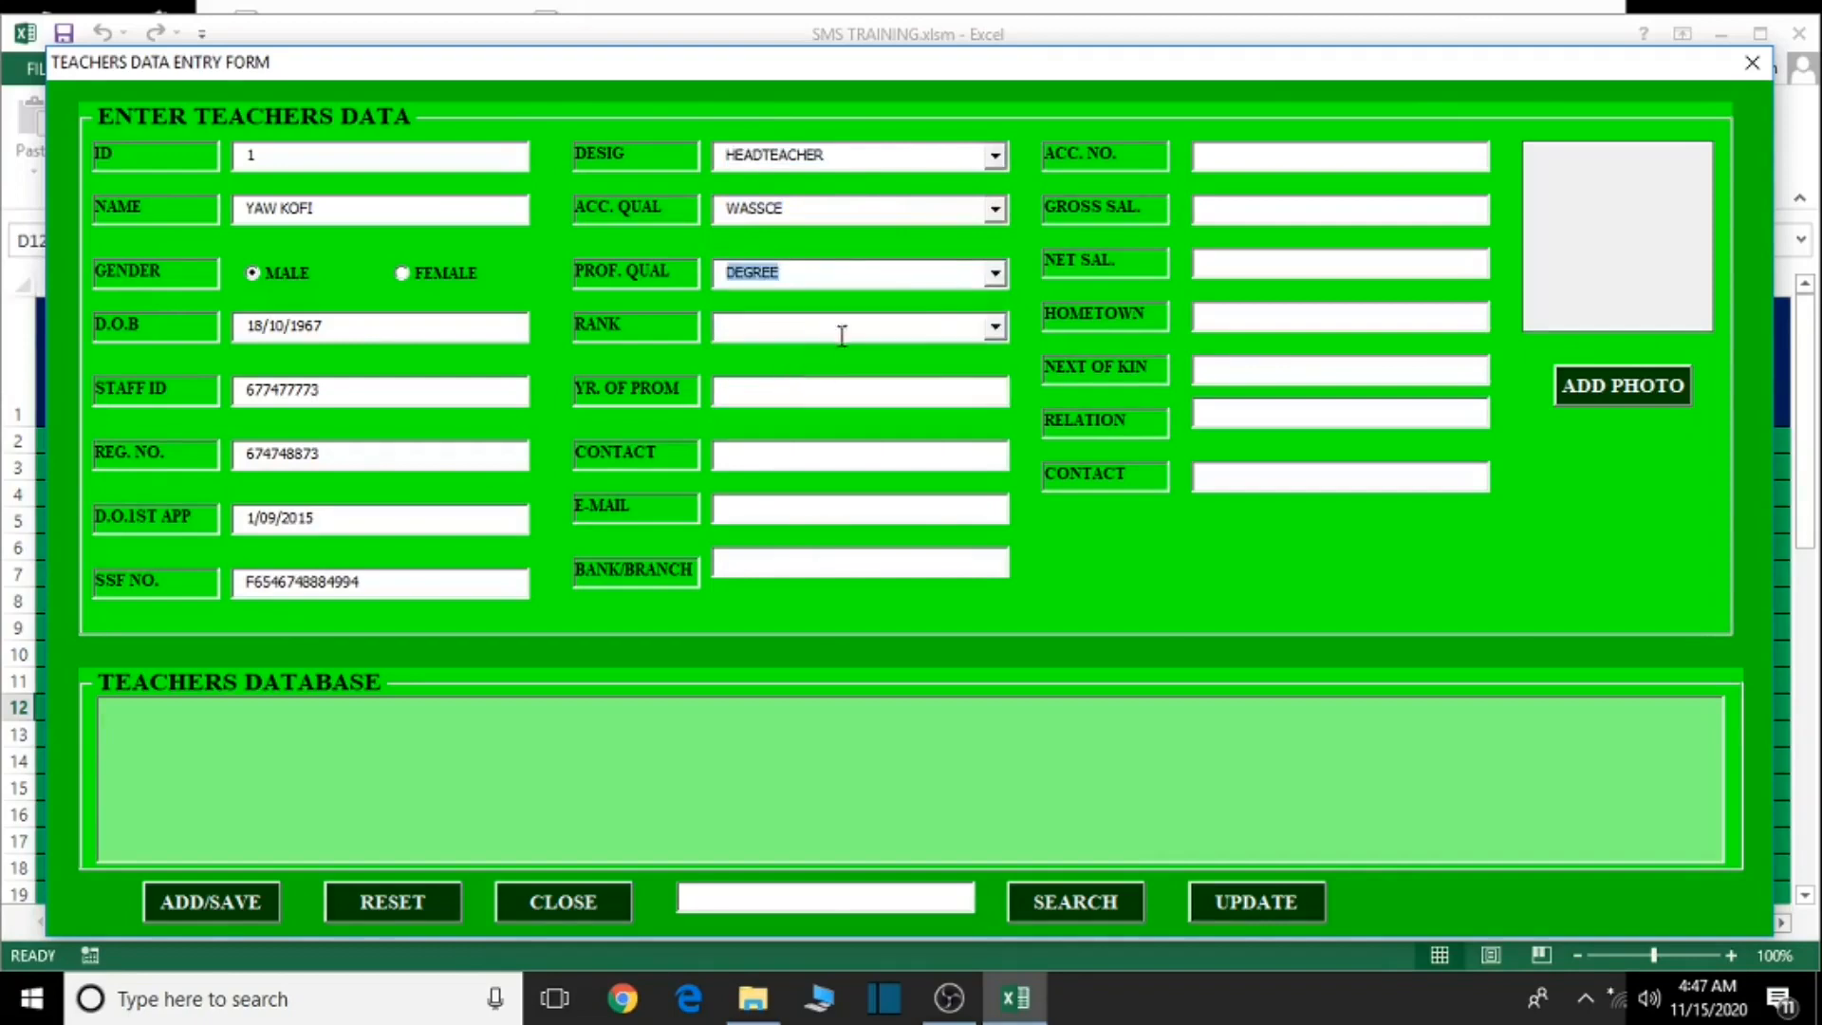
left_click(995, 326)
left_click(806, 388)
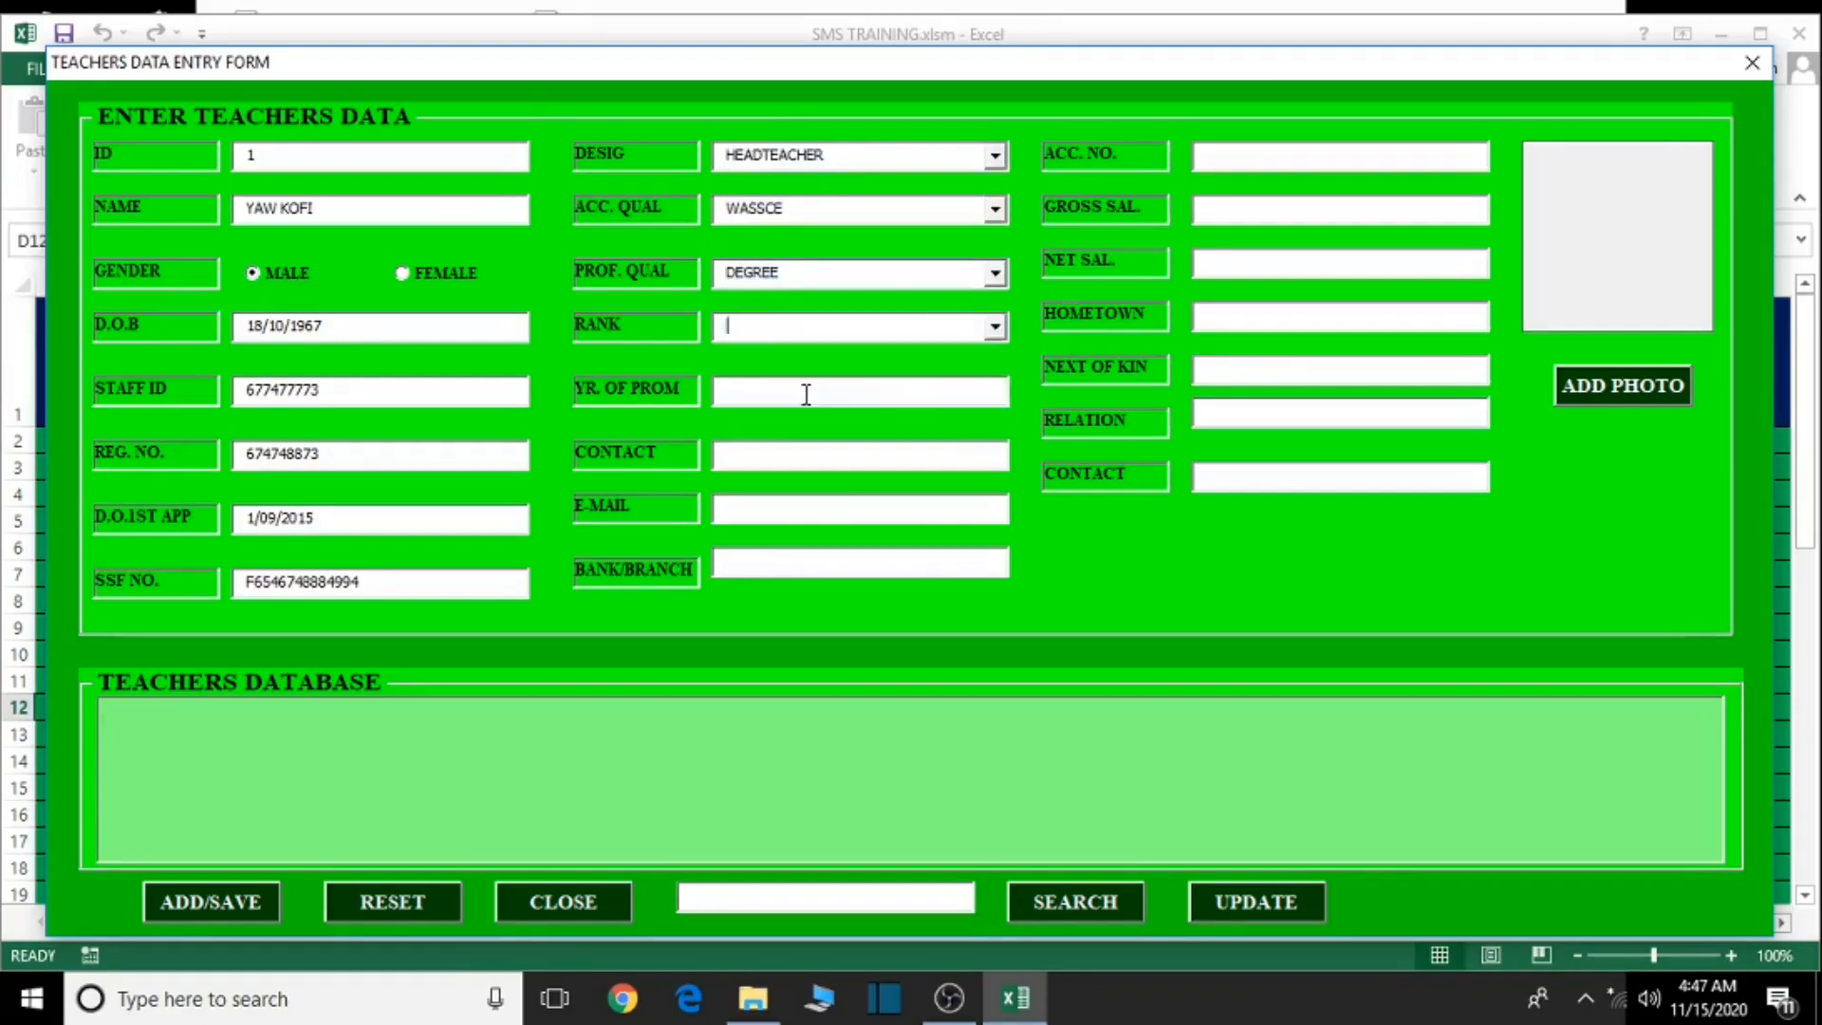
- Enter promotion year 2020, the teacher's contact number and e-mail address
left_click(887, 397)
type("200")
type("2020")
left_click(769, 459)
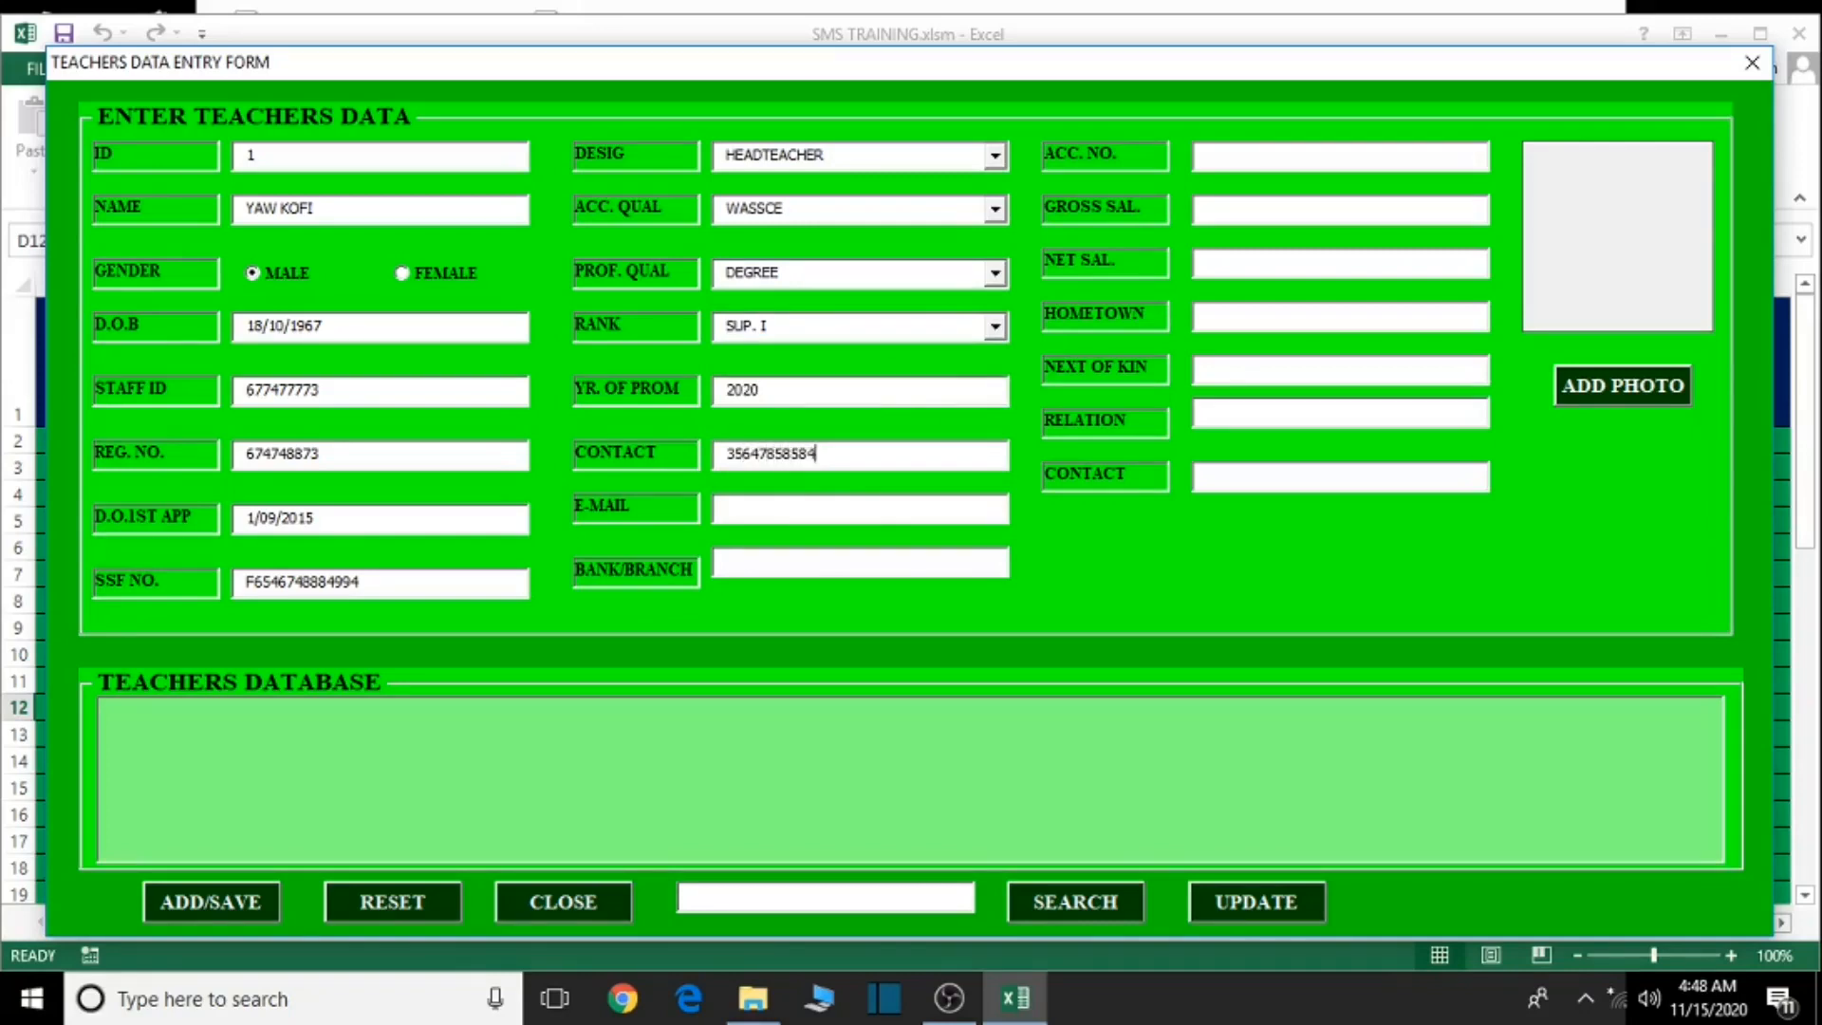
key("Tab")
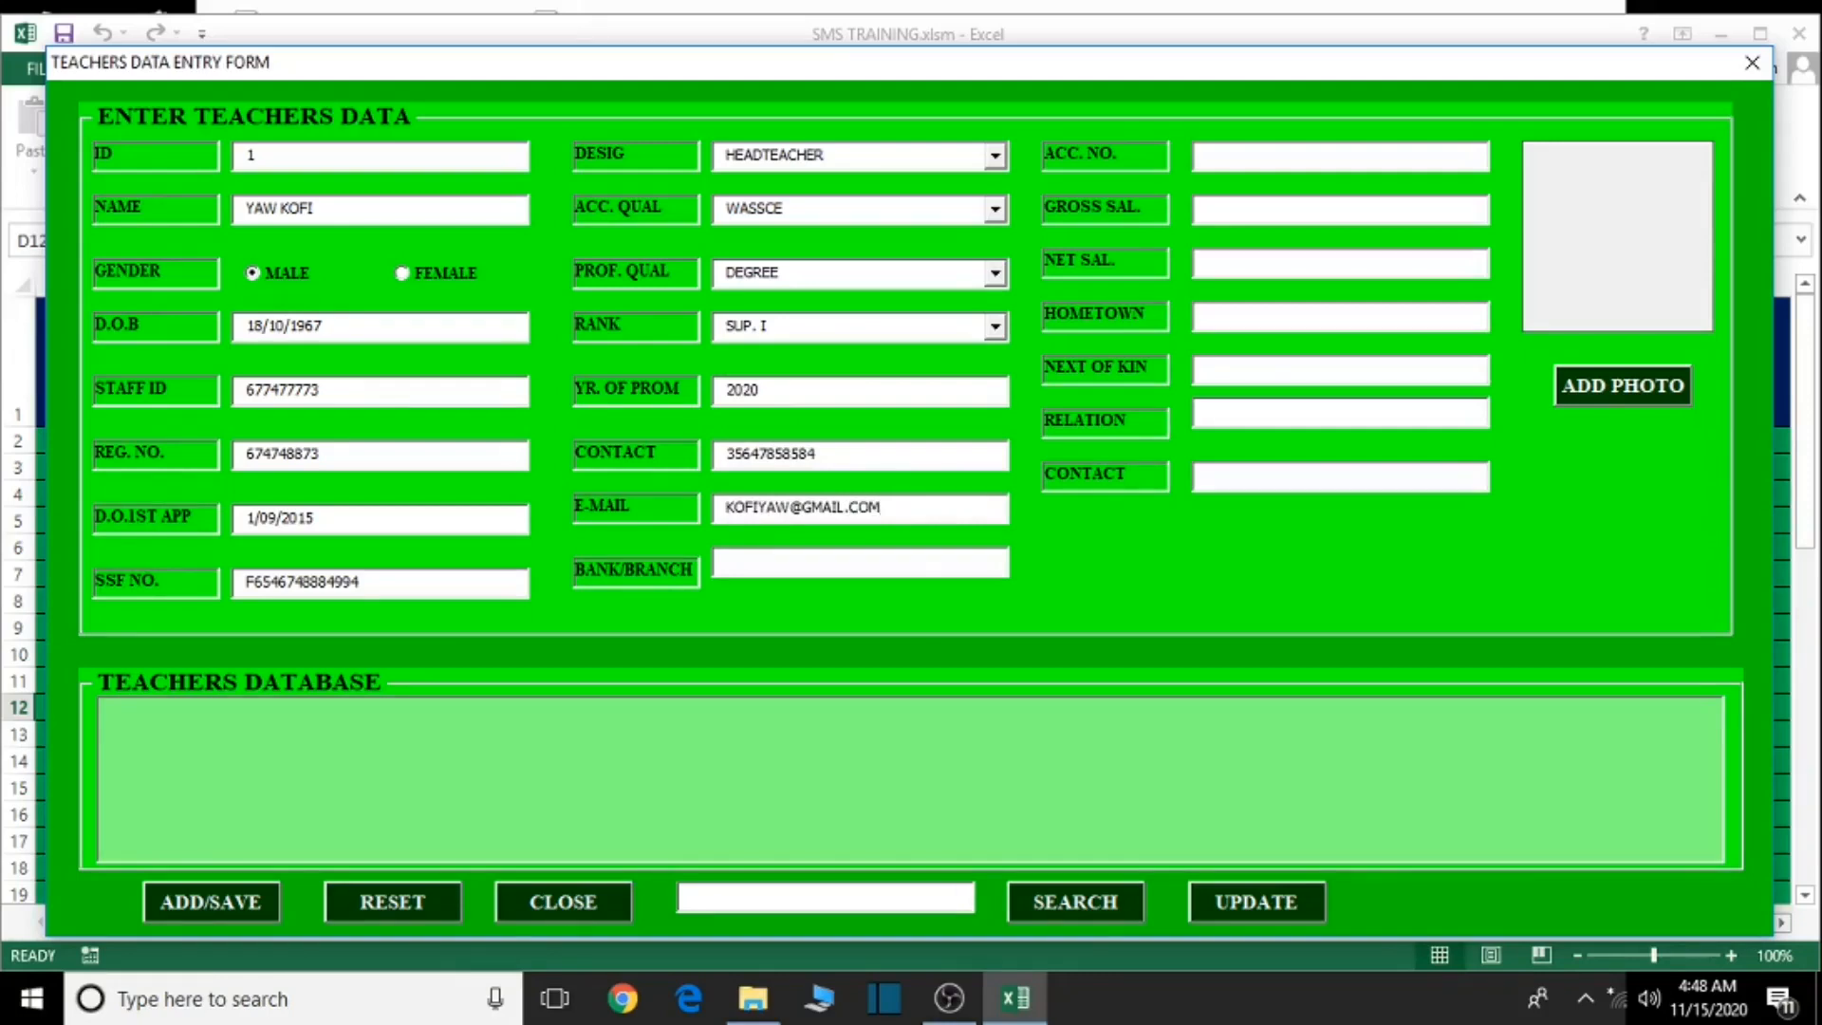
- Enter bank ADB NKWANTA, the account number, gross salary ghc464774 and net salary GHC446737883
left_click(788, 563)
type("ADN")
key("BackSpace")
type("B ")
type("NKWANTA")
left_click(1230, 150)
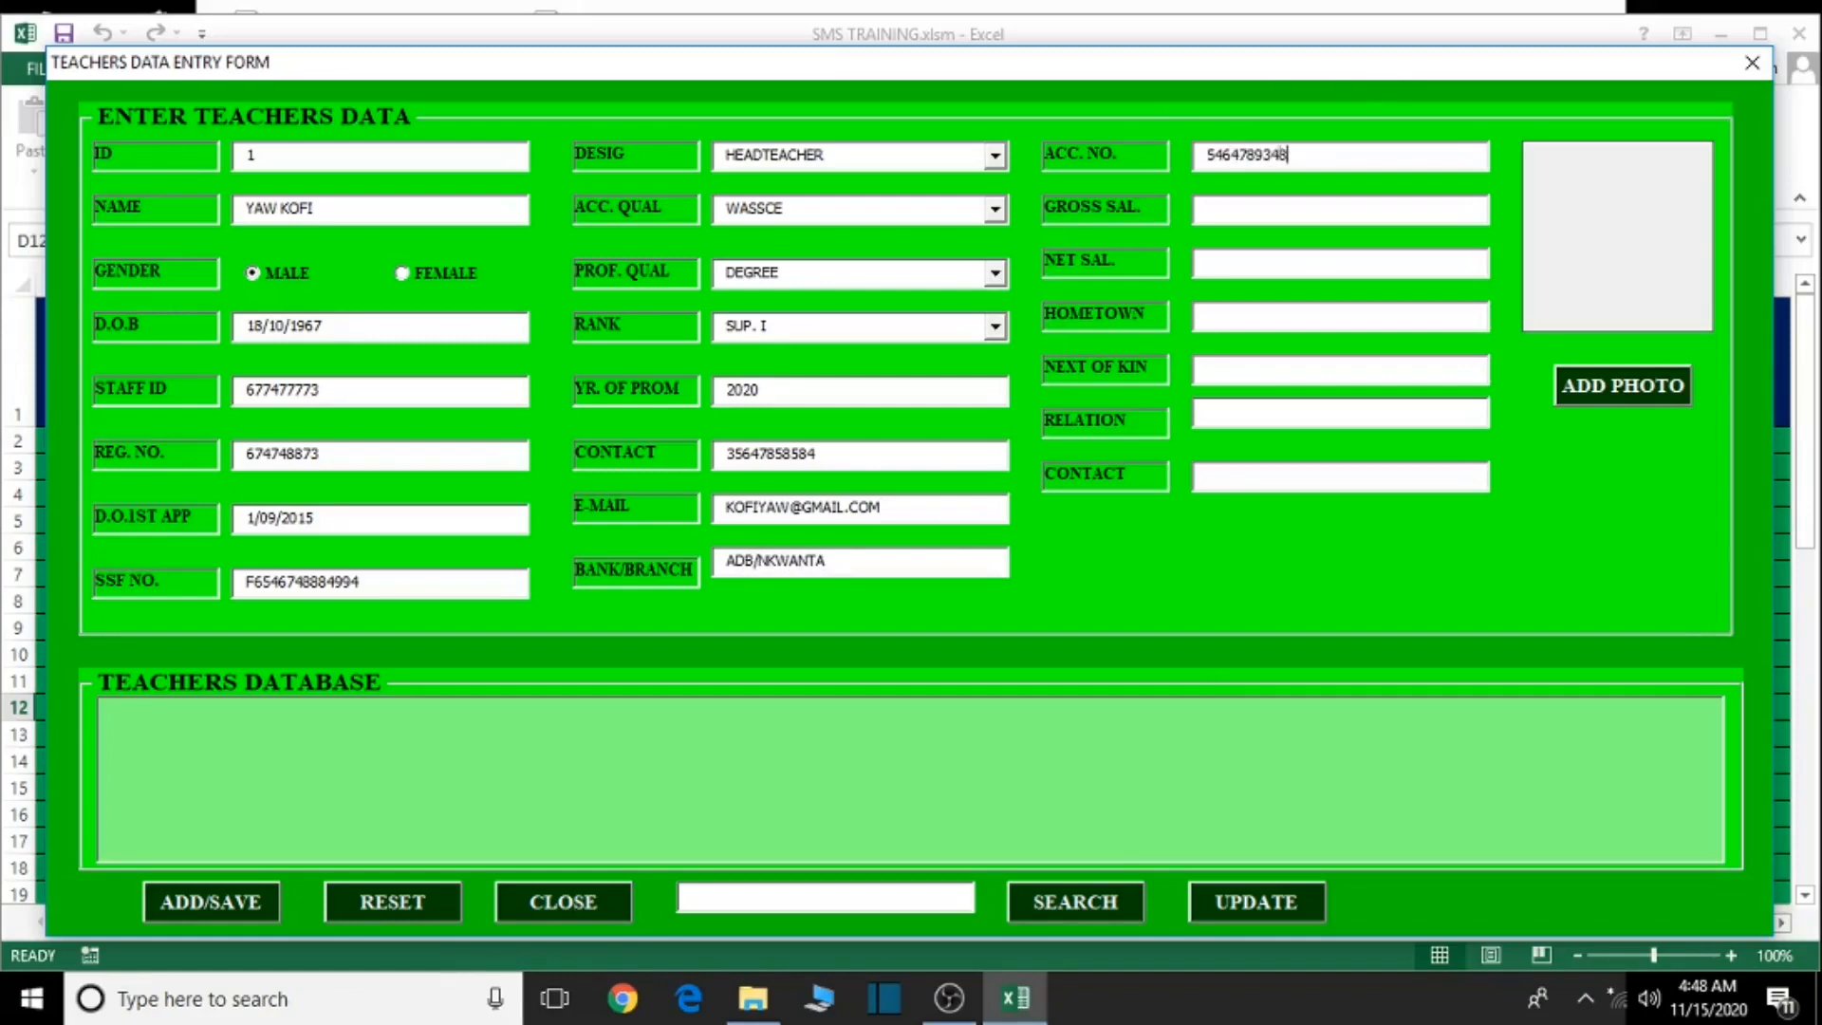
left_click(1262, 211)
type("ghc464774")
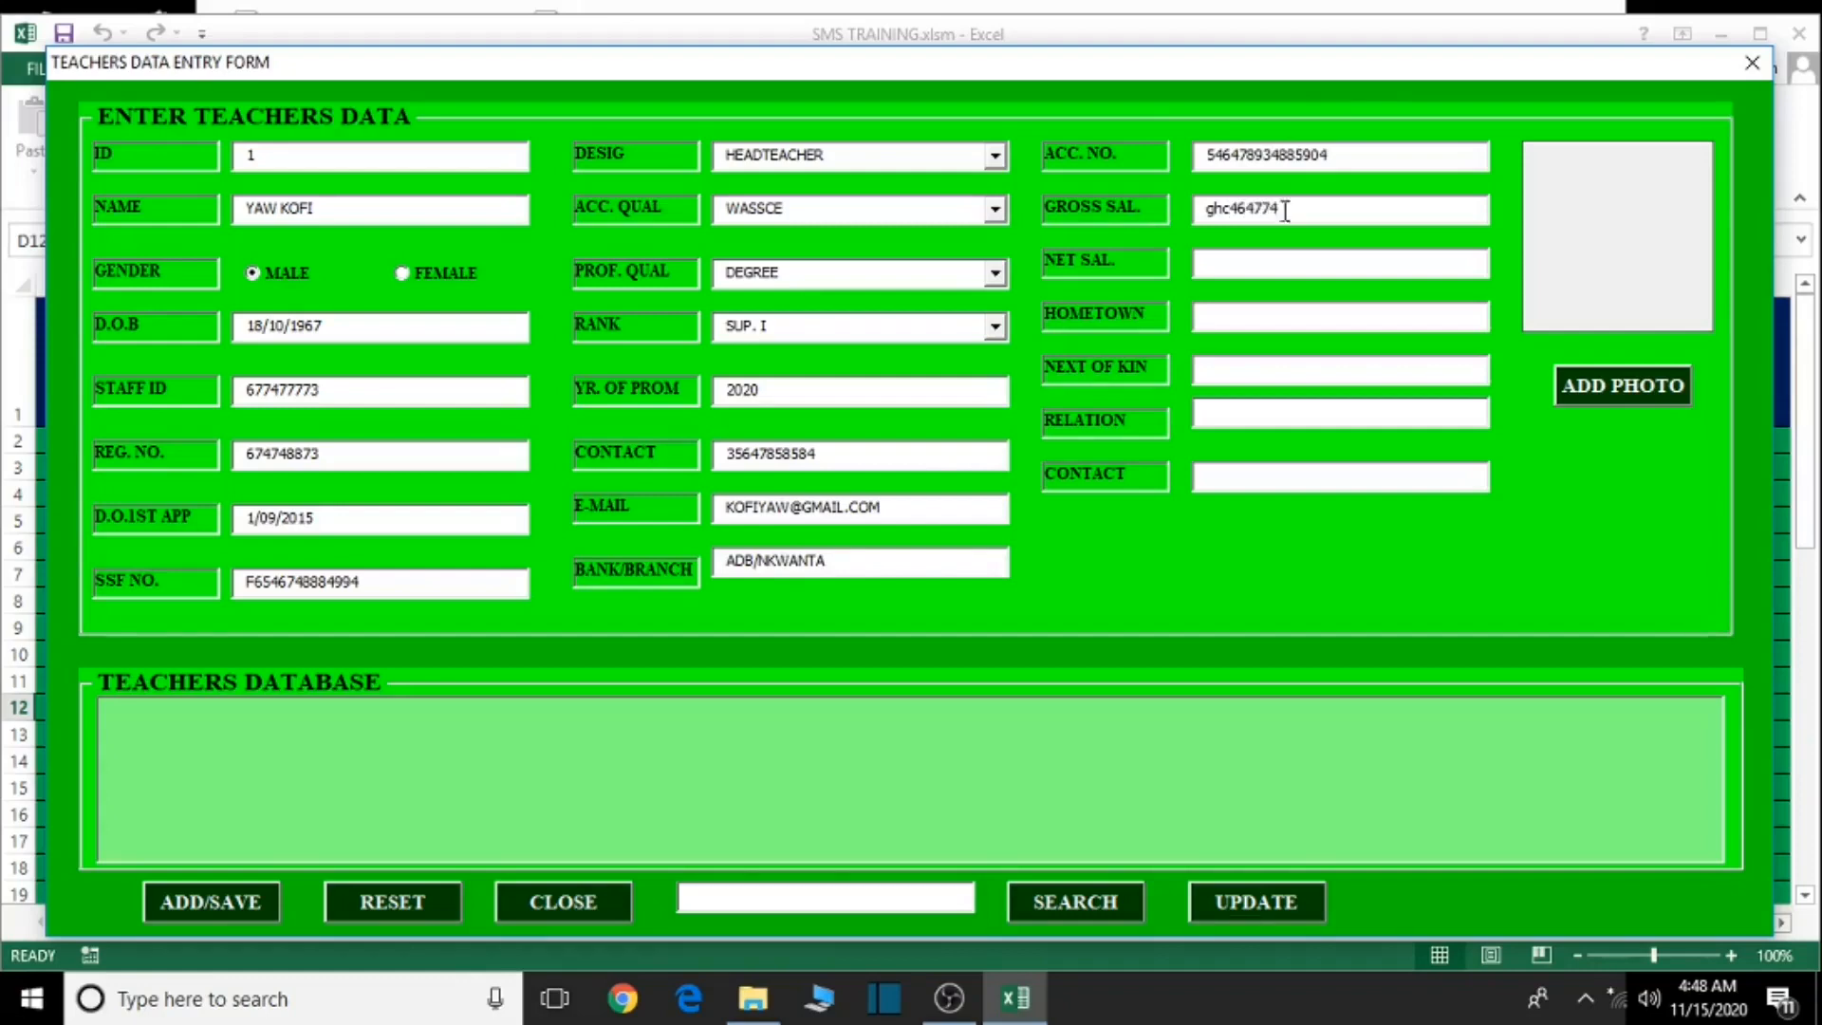
left_click(1270, 270)
type("GHC446737883")
- Enter hometown WAKNKAYAW, the next of kin's name, relation BROTHER and contact number
left_click(1258, 316)
type("WAK")
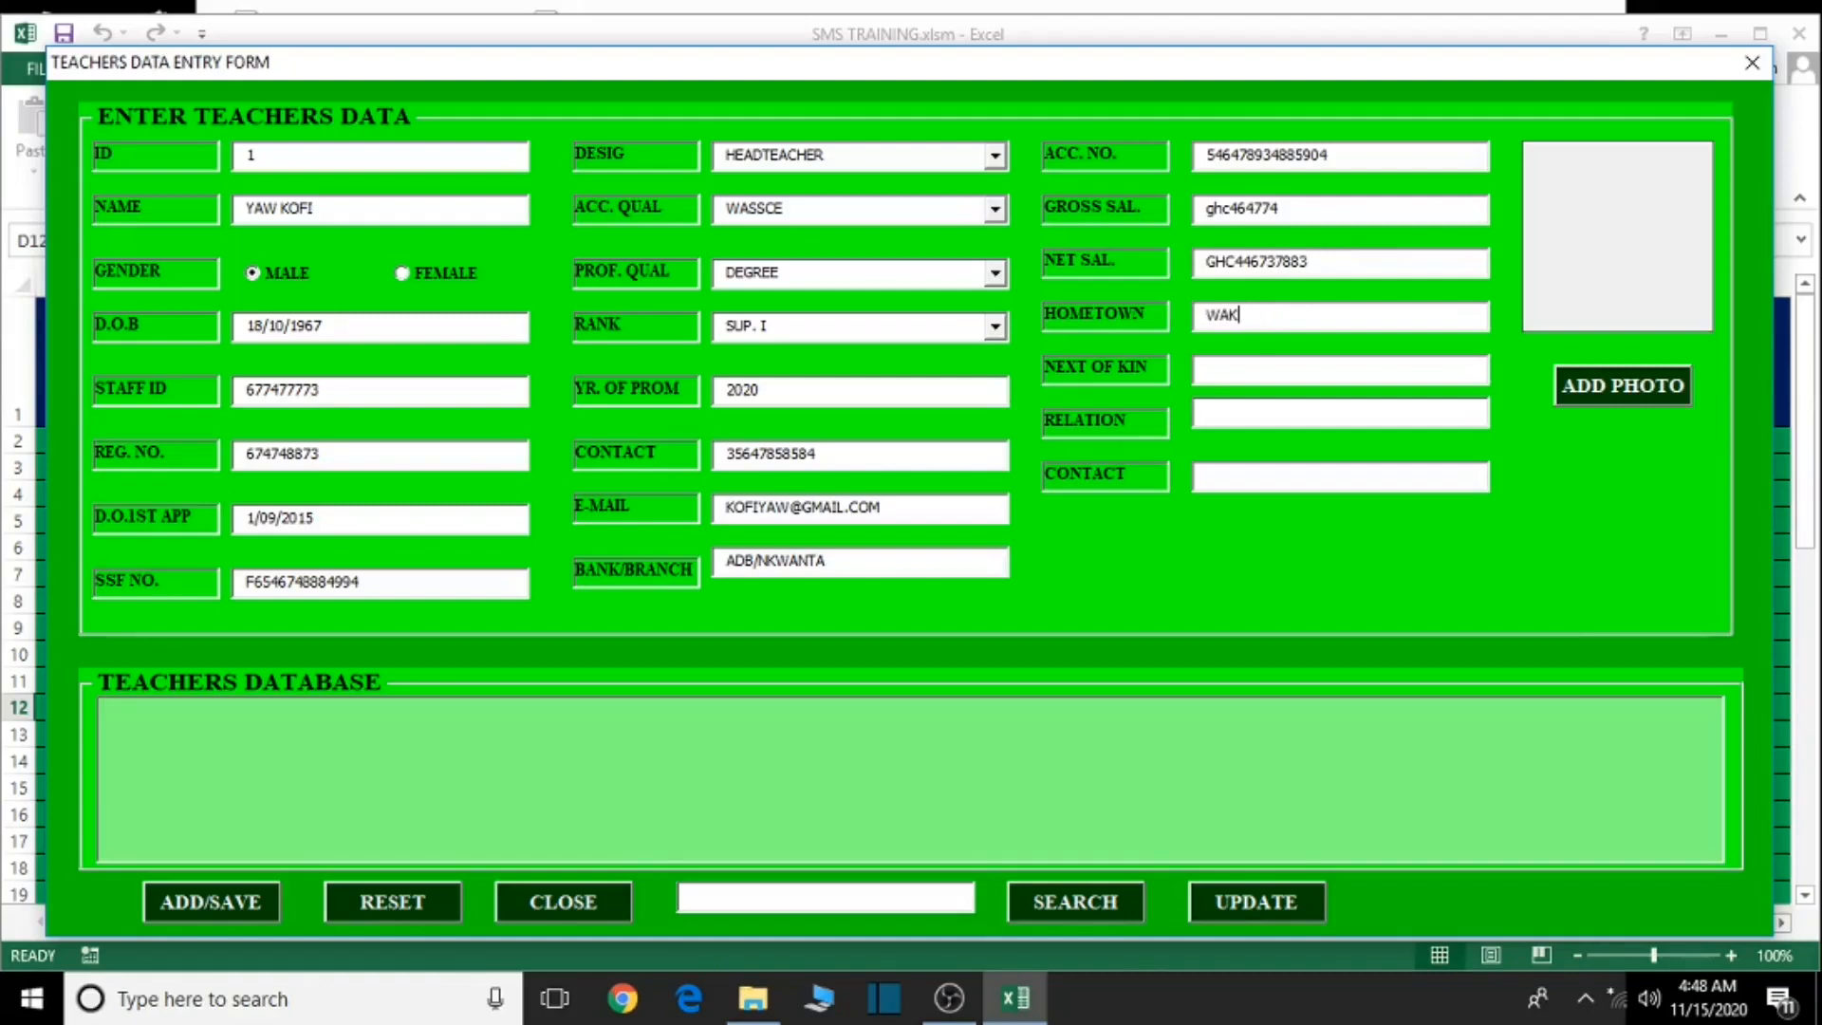
type("NKAYAW")
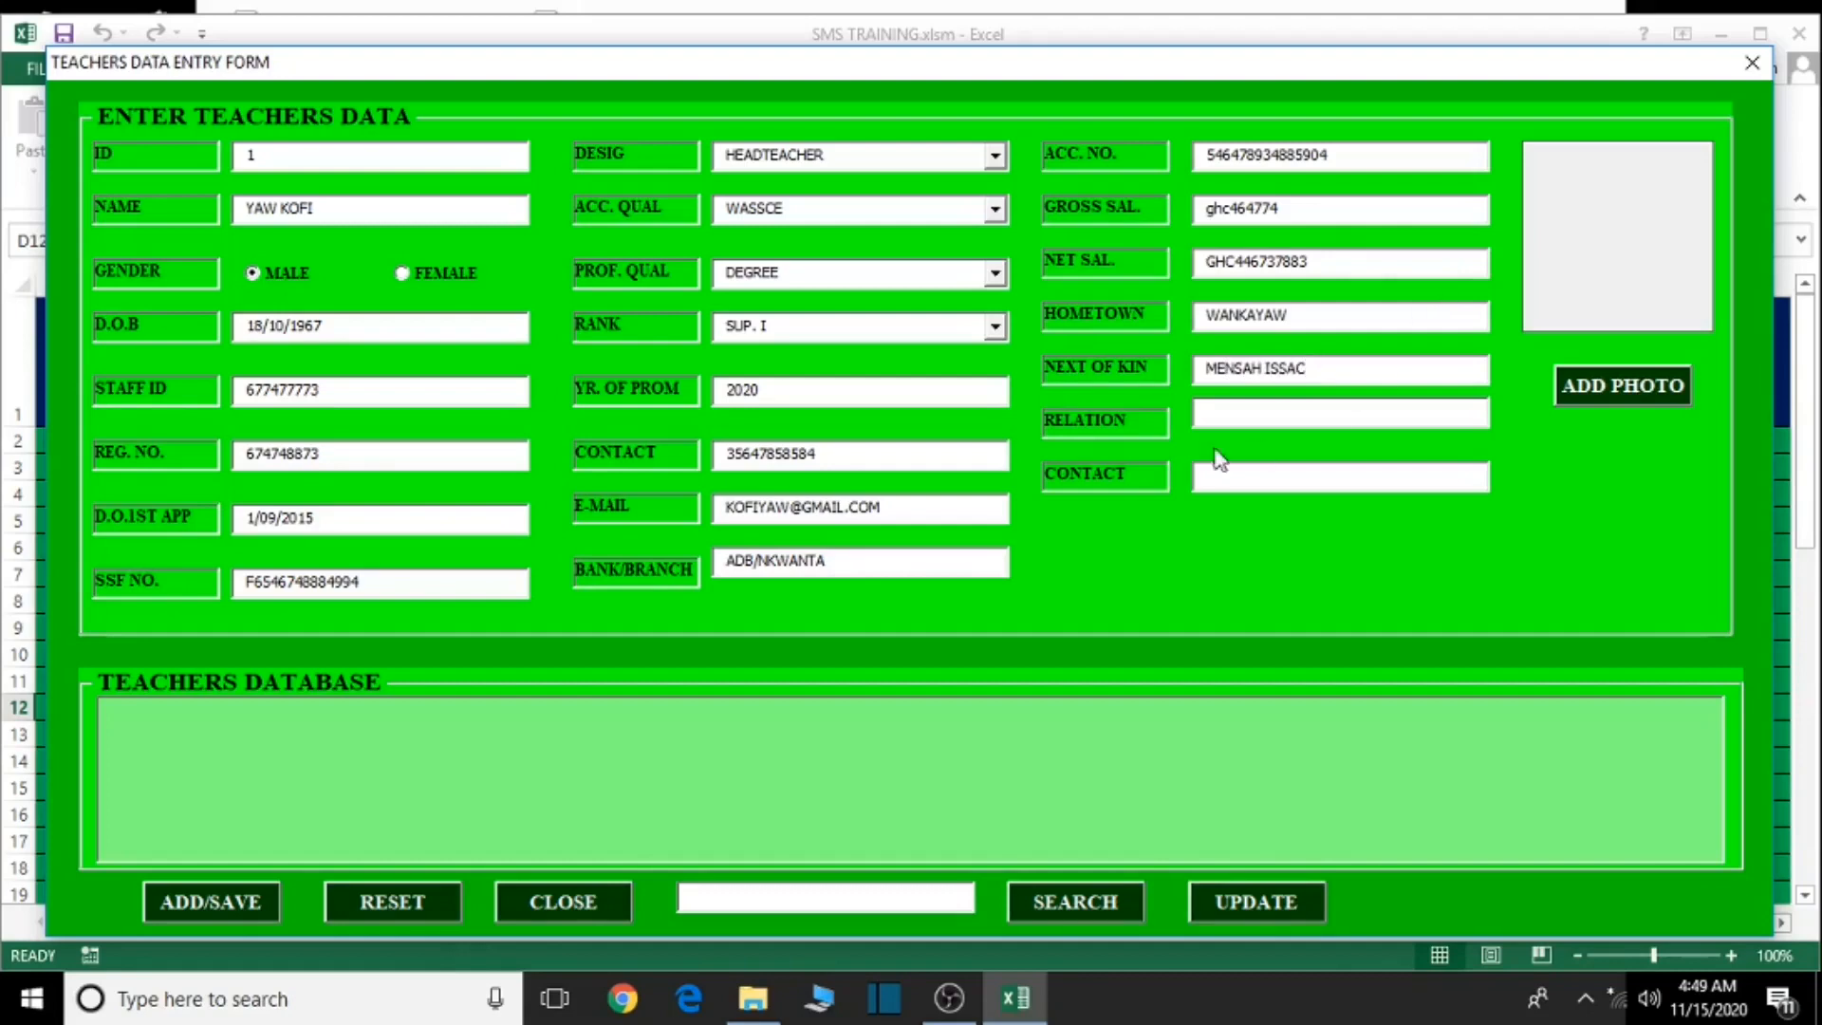
left_click(1238, 424)
type("BROTHER")
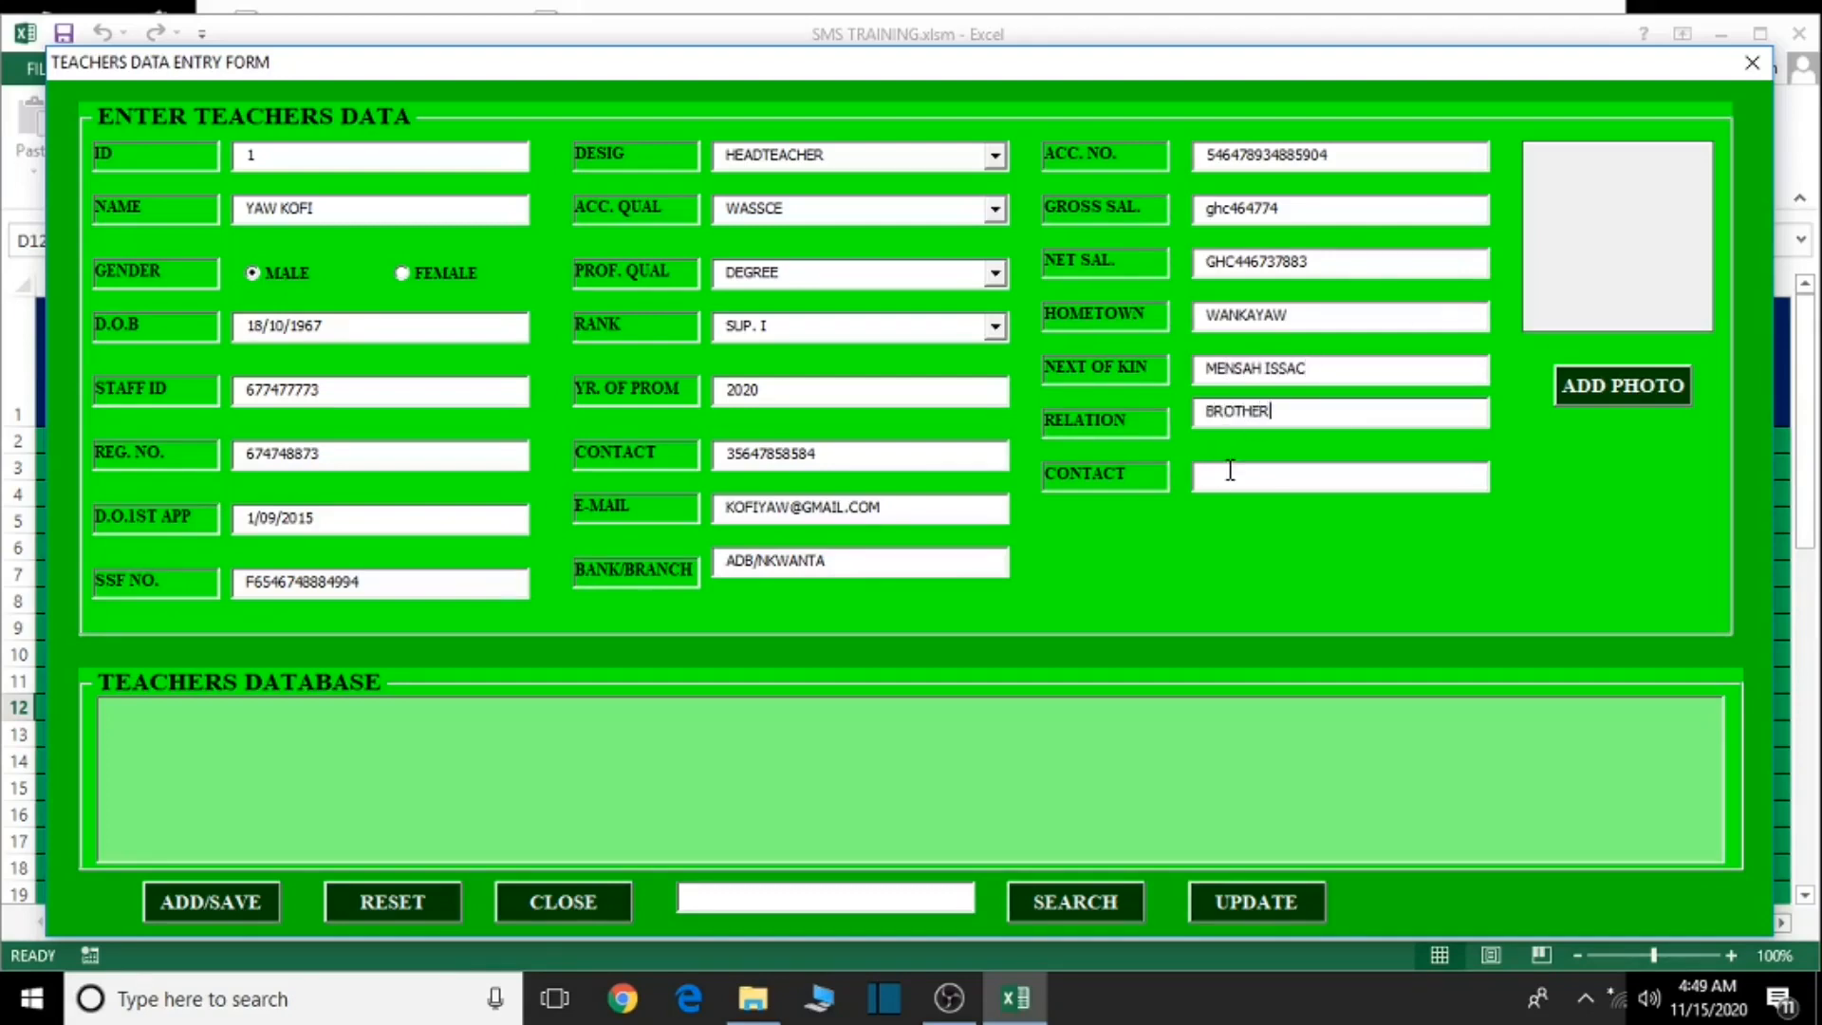
left_click(1234, 472)
- Attach BOSSU.jpg from PASPORT PICS as teacher 1's photo and save the record
left_click(1607, 382)
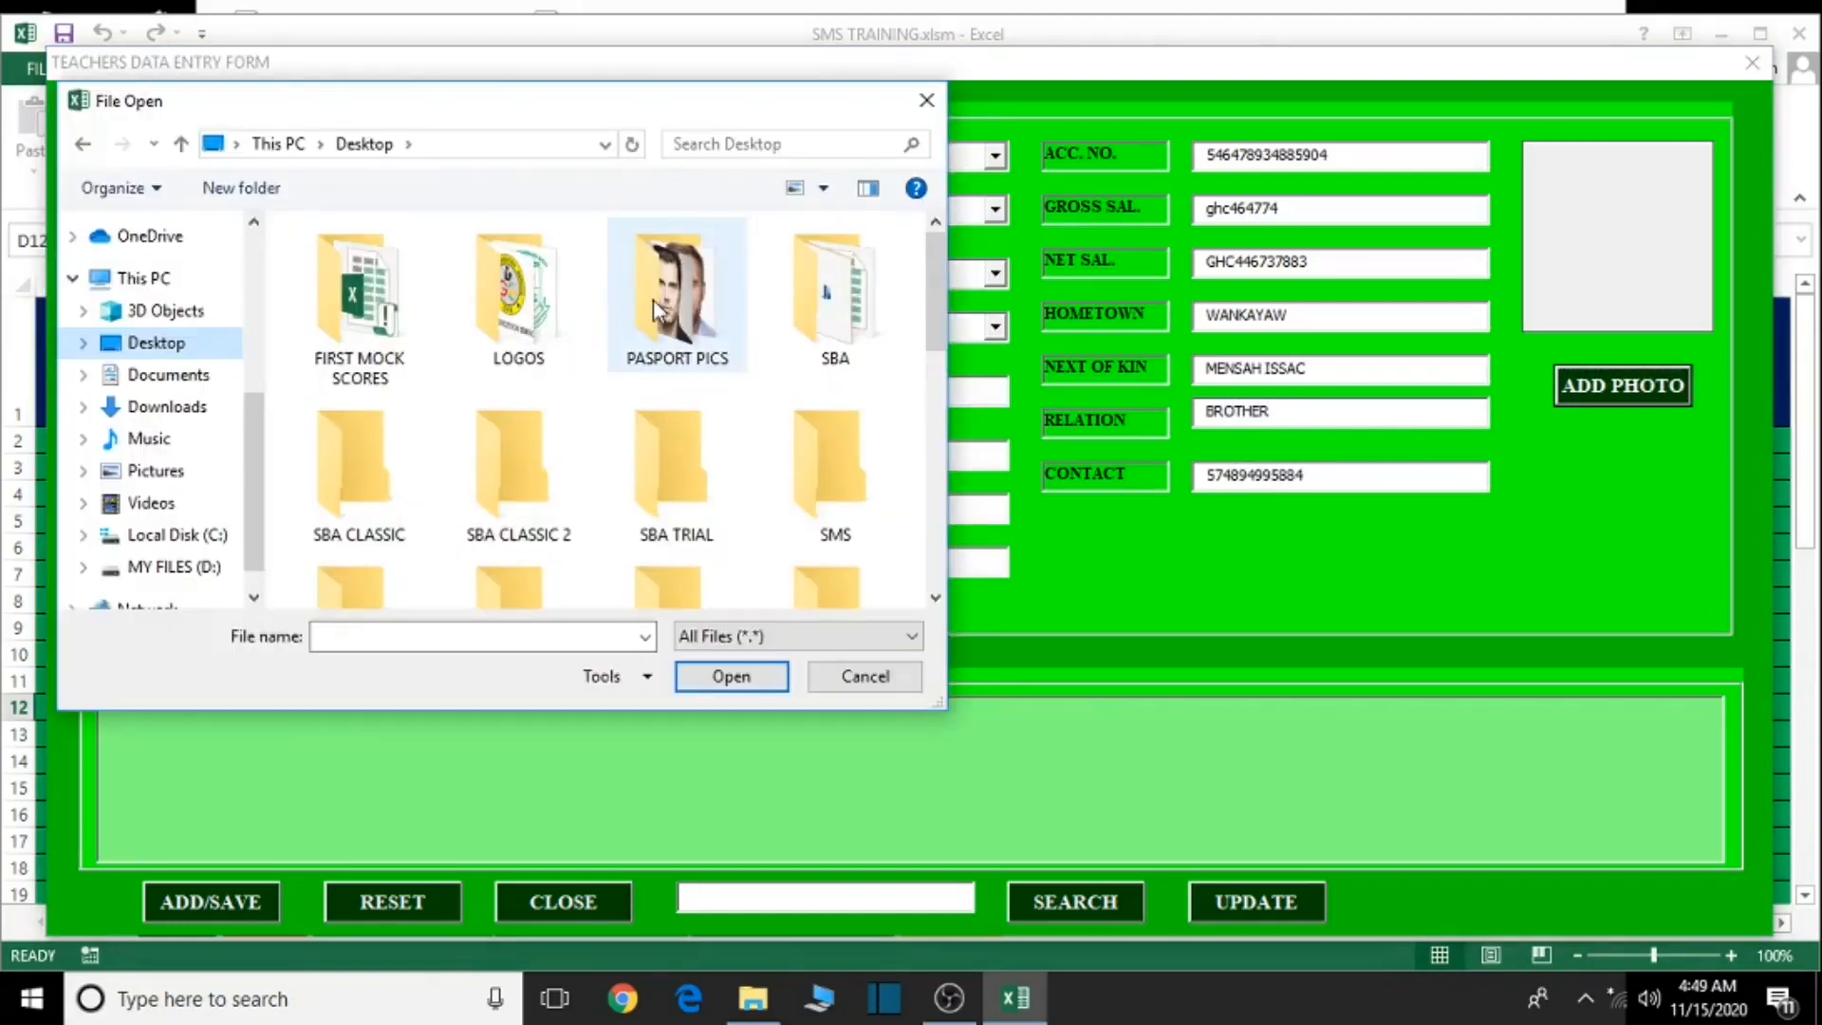
double_click(653, 300)
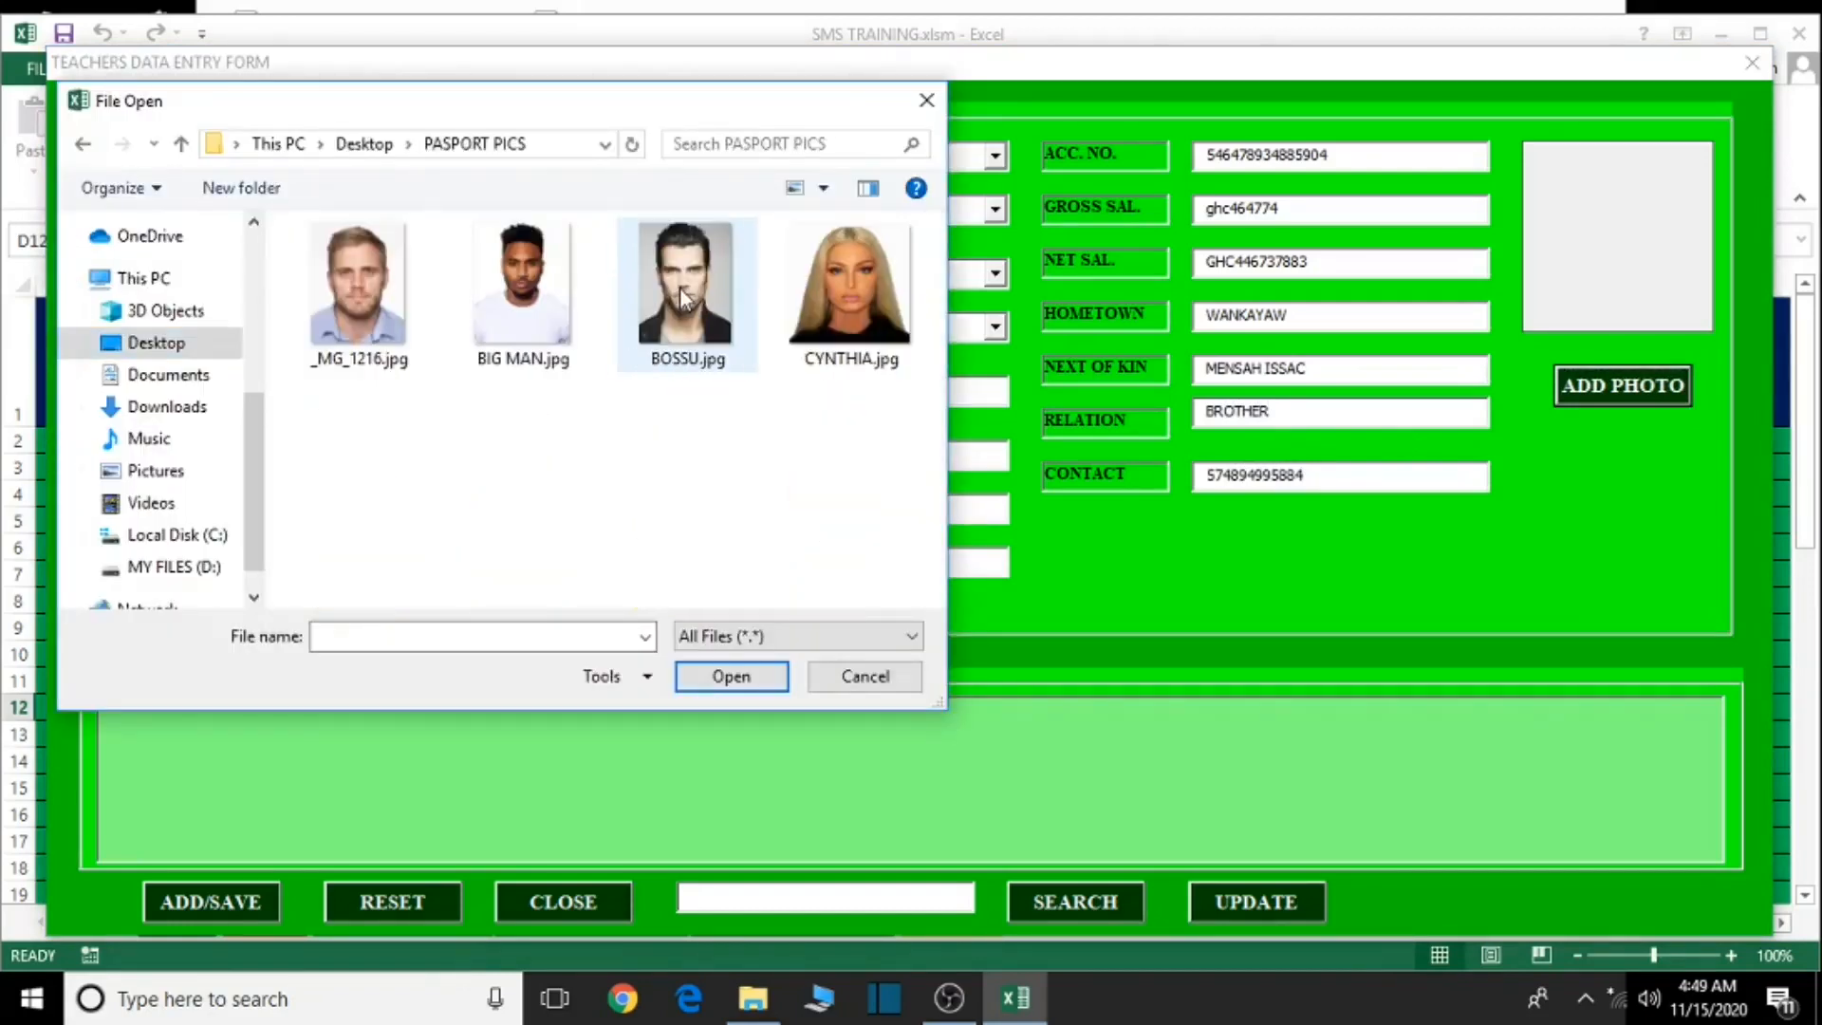
left_click(683, 296)
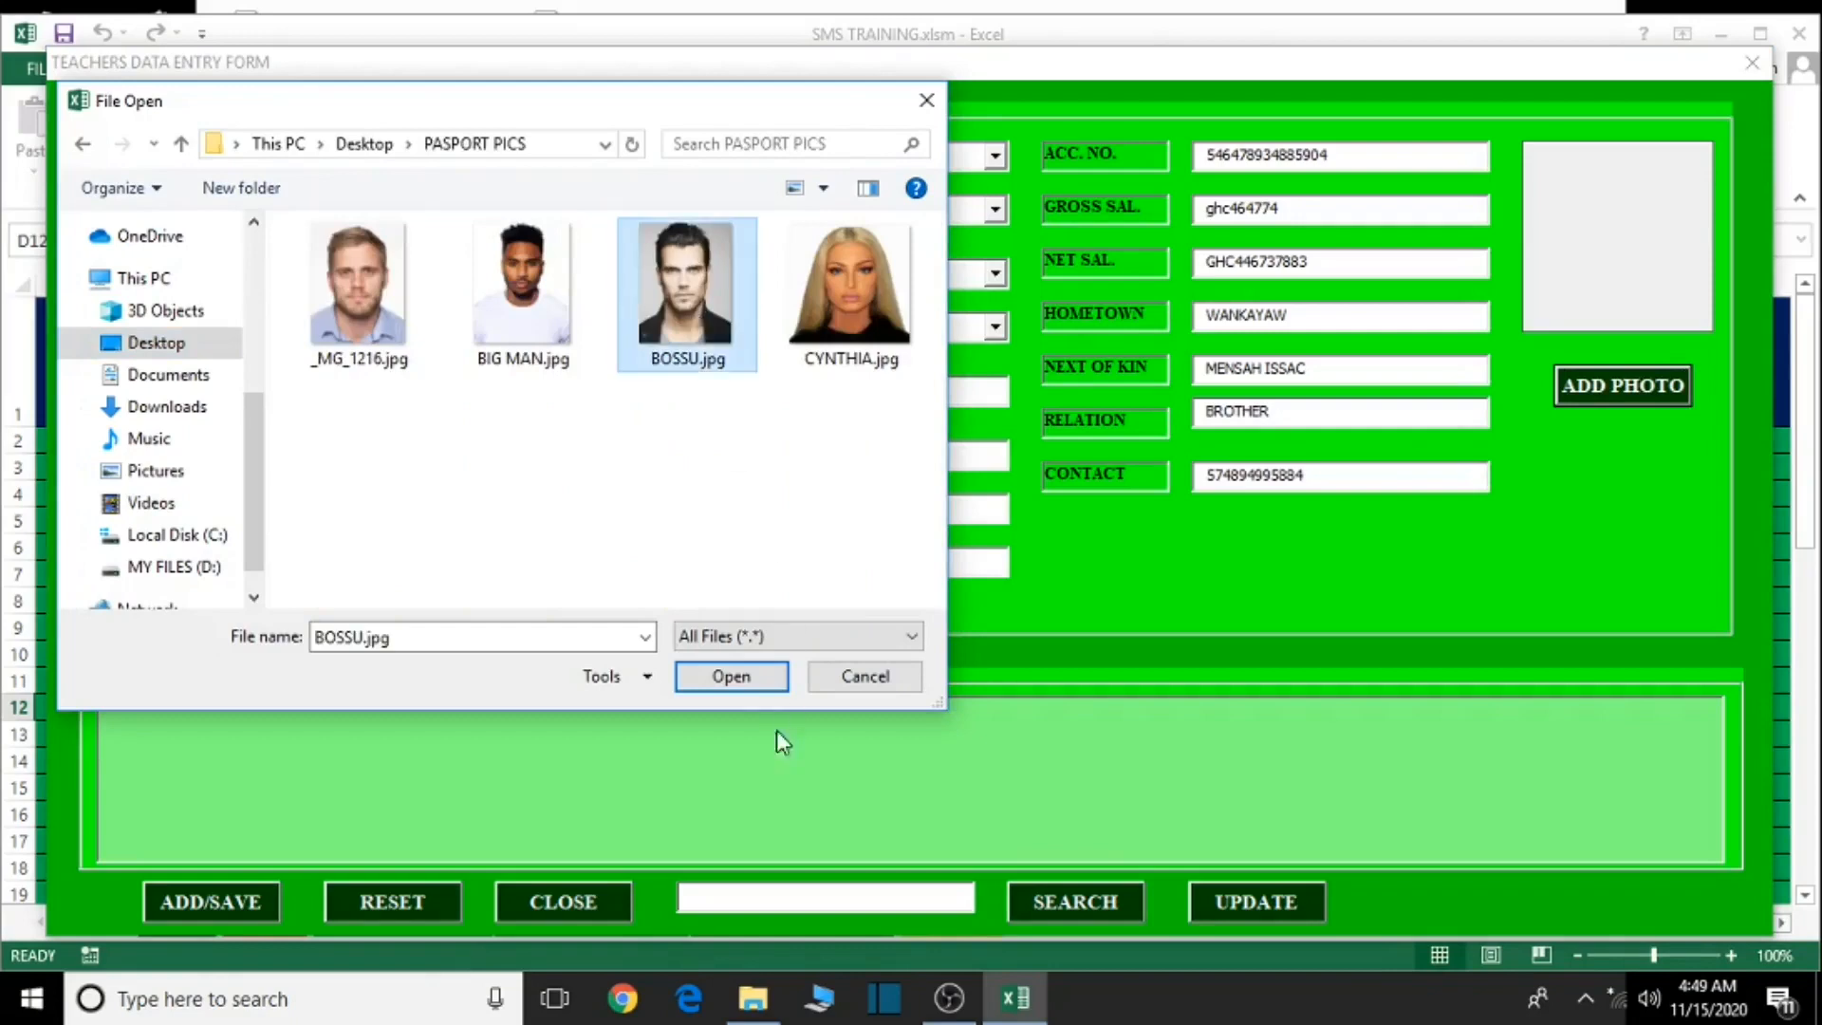
left_click(729, 676)
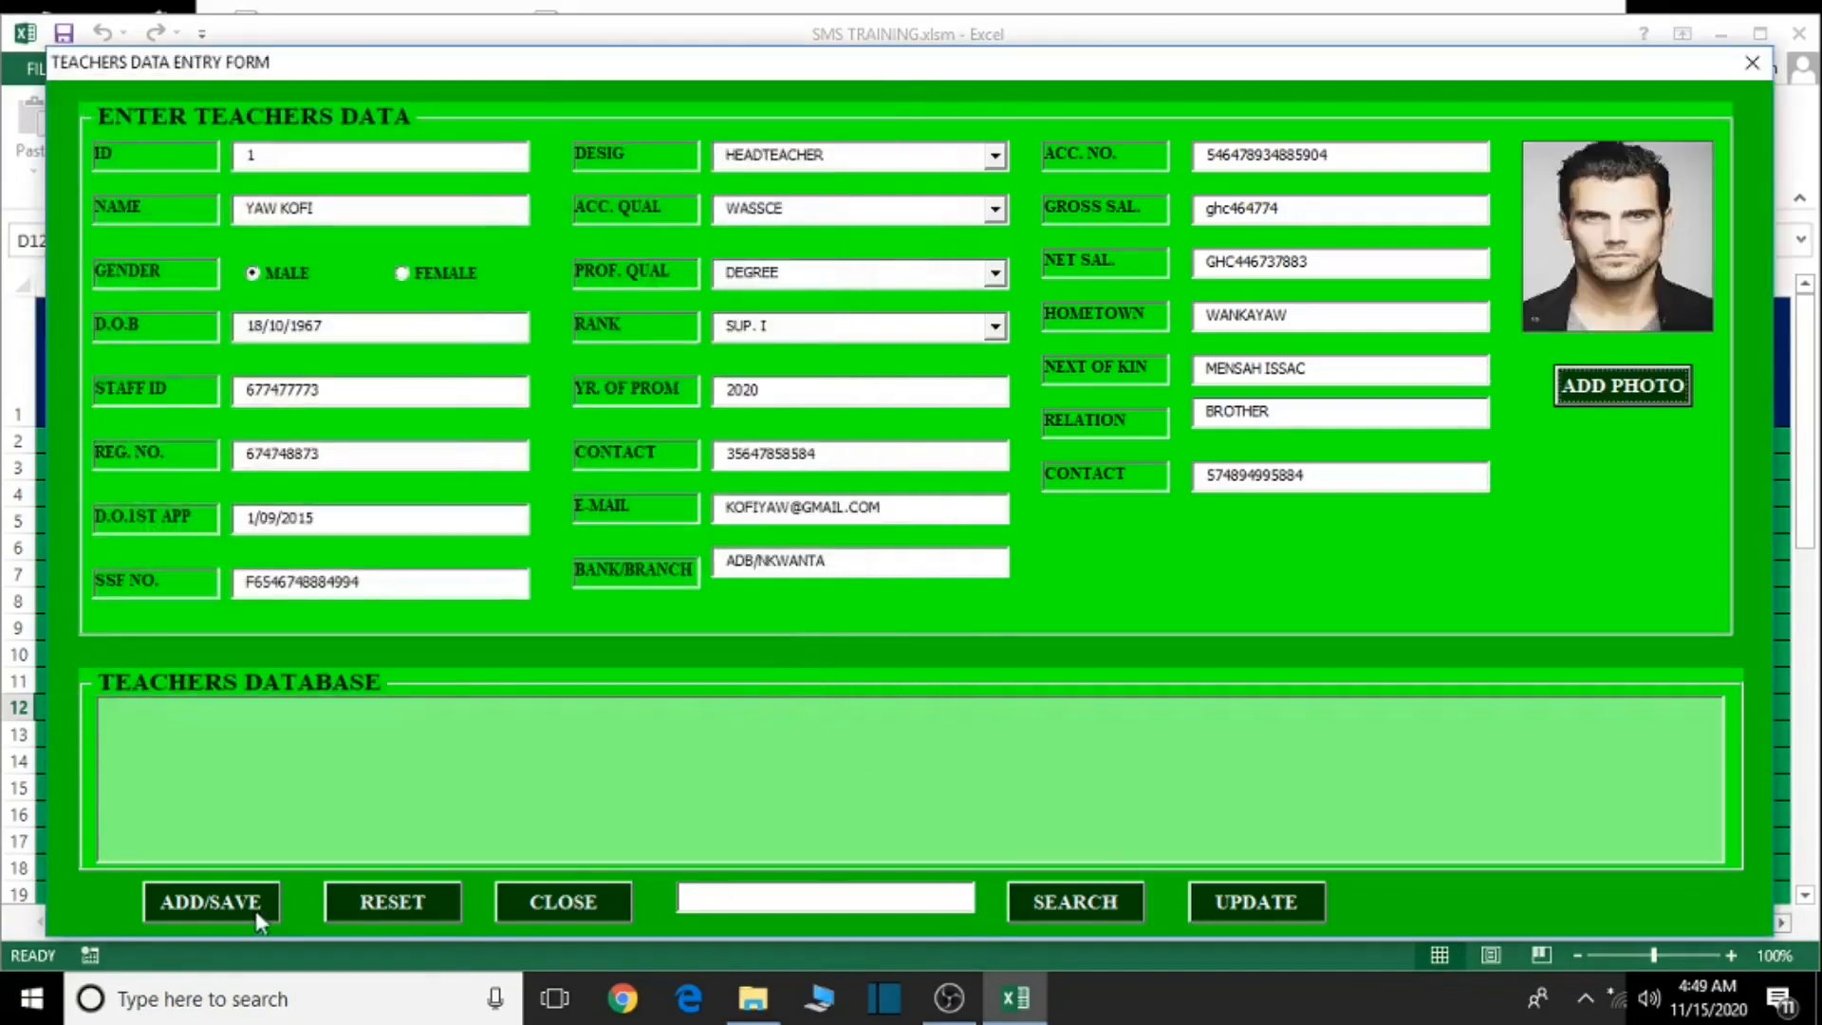
left_click(217, 898)
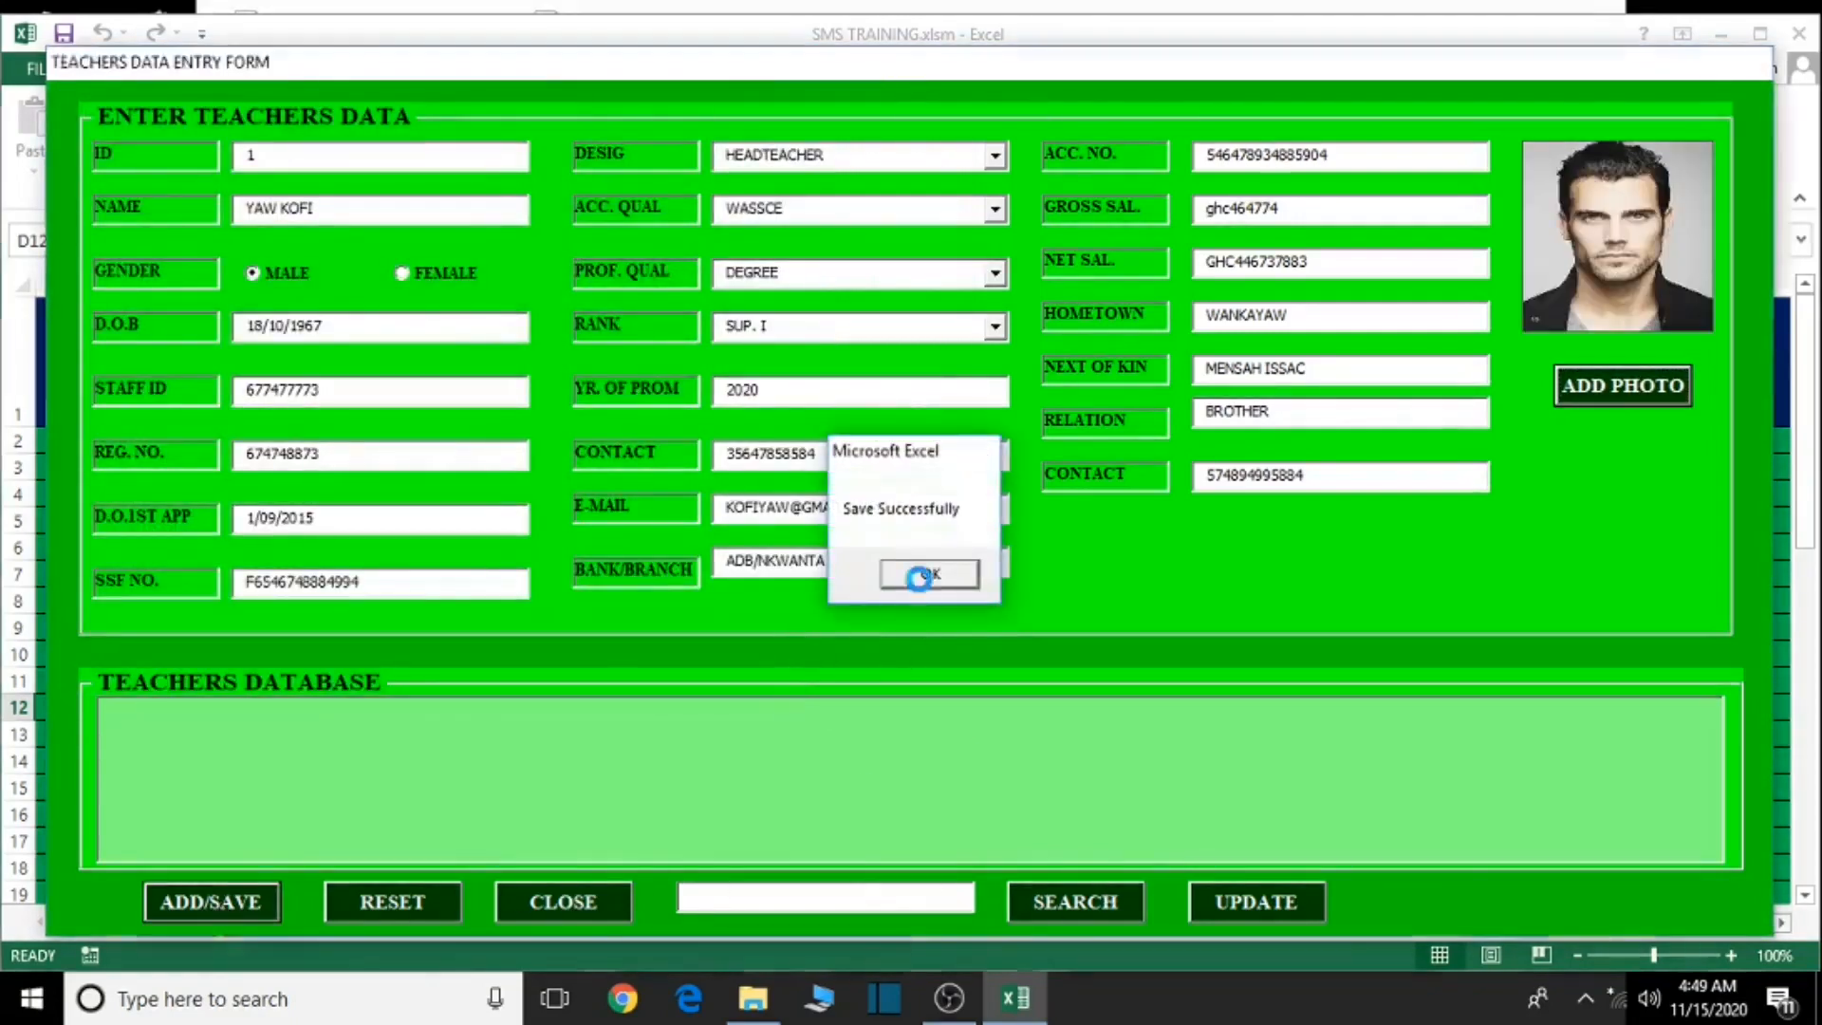
left_click(920, 575)
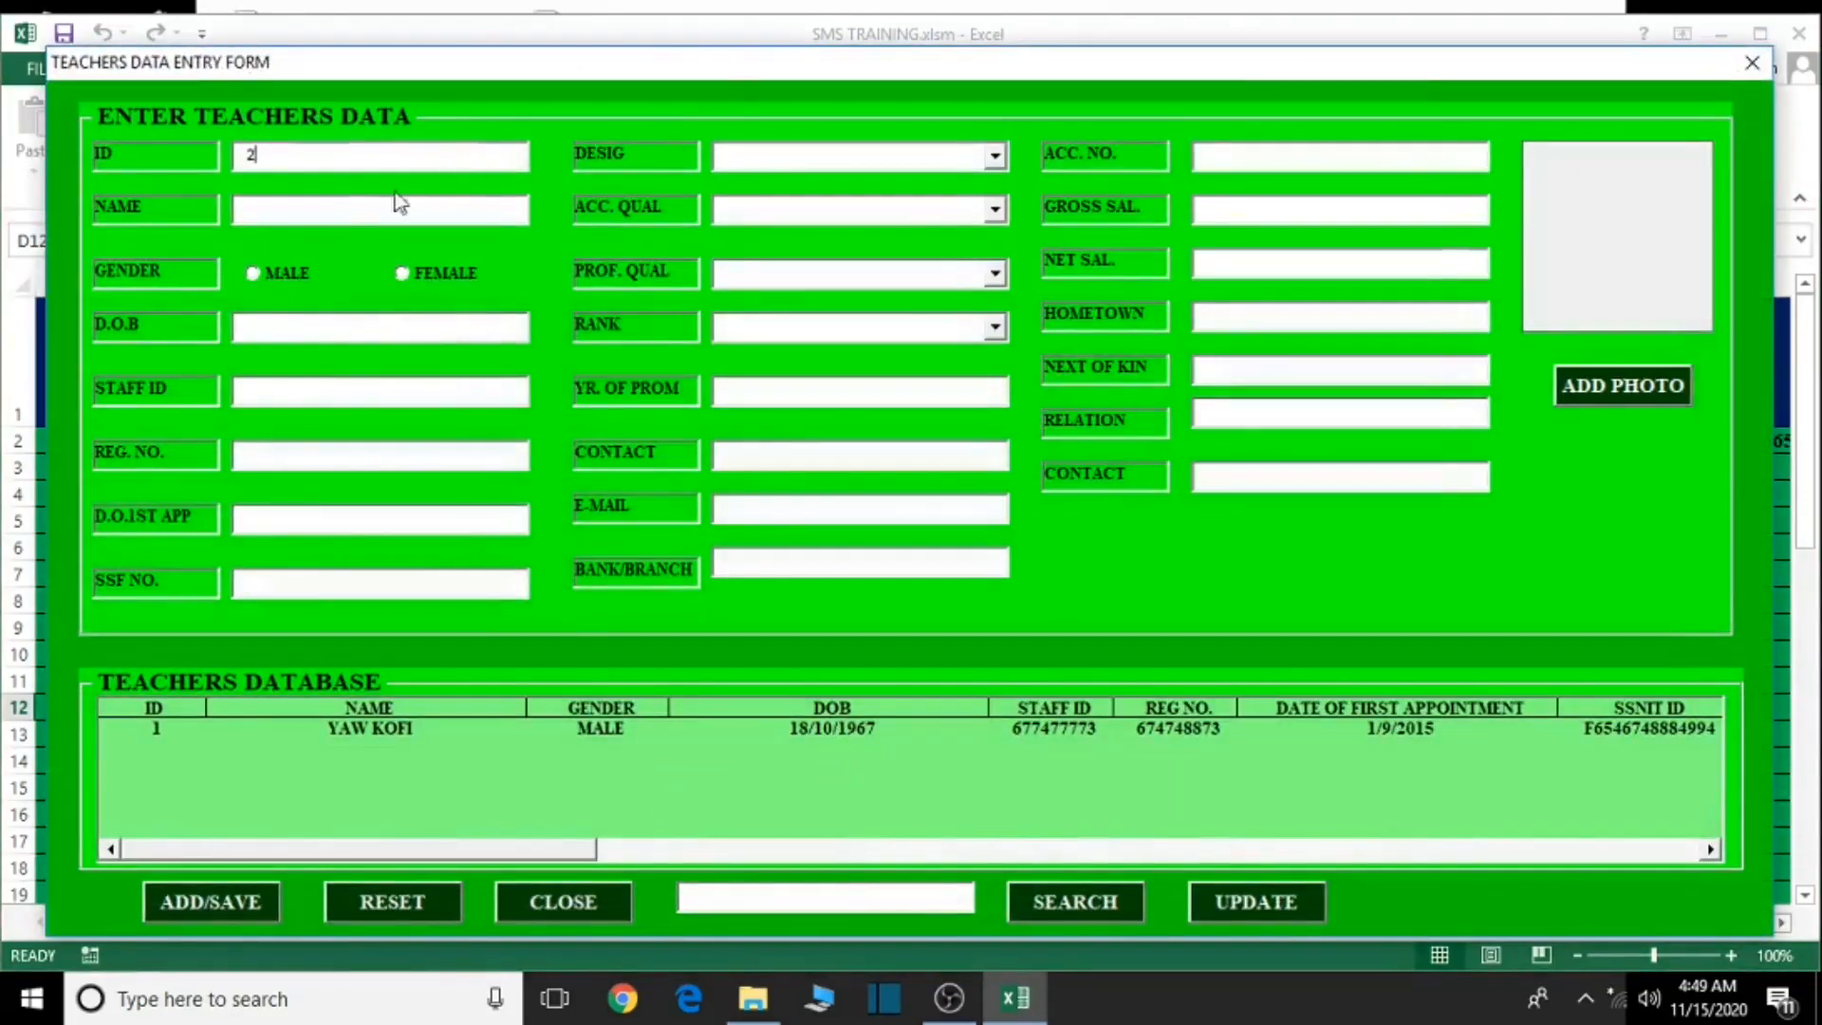
left_click(326, 212)
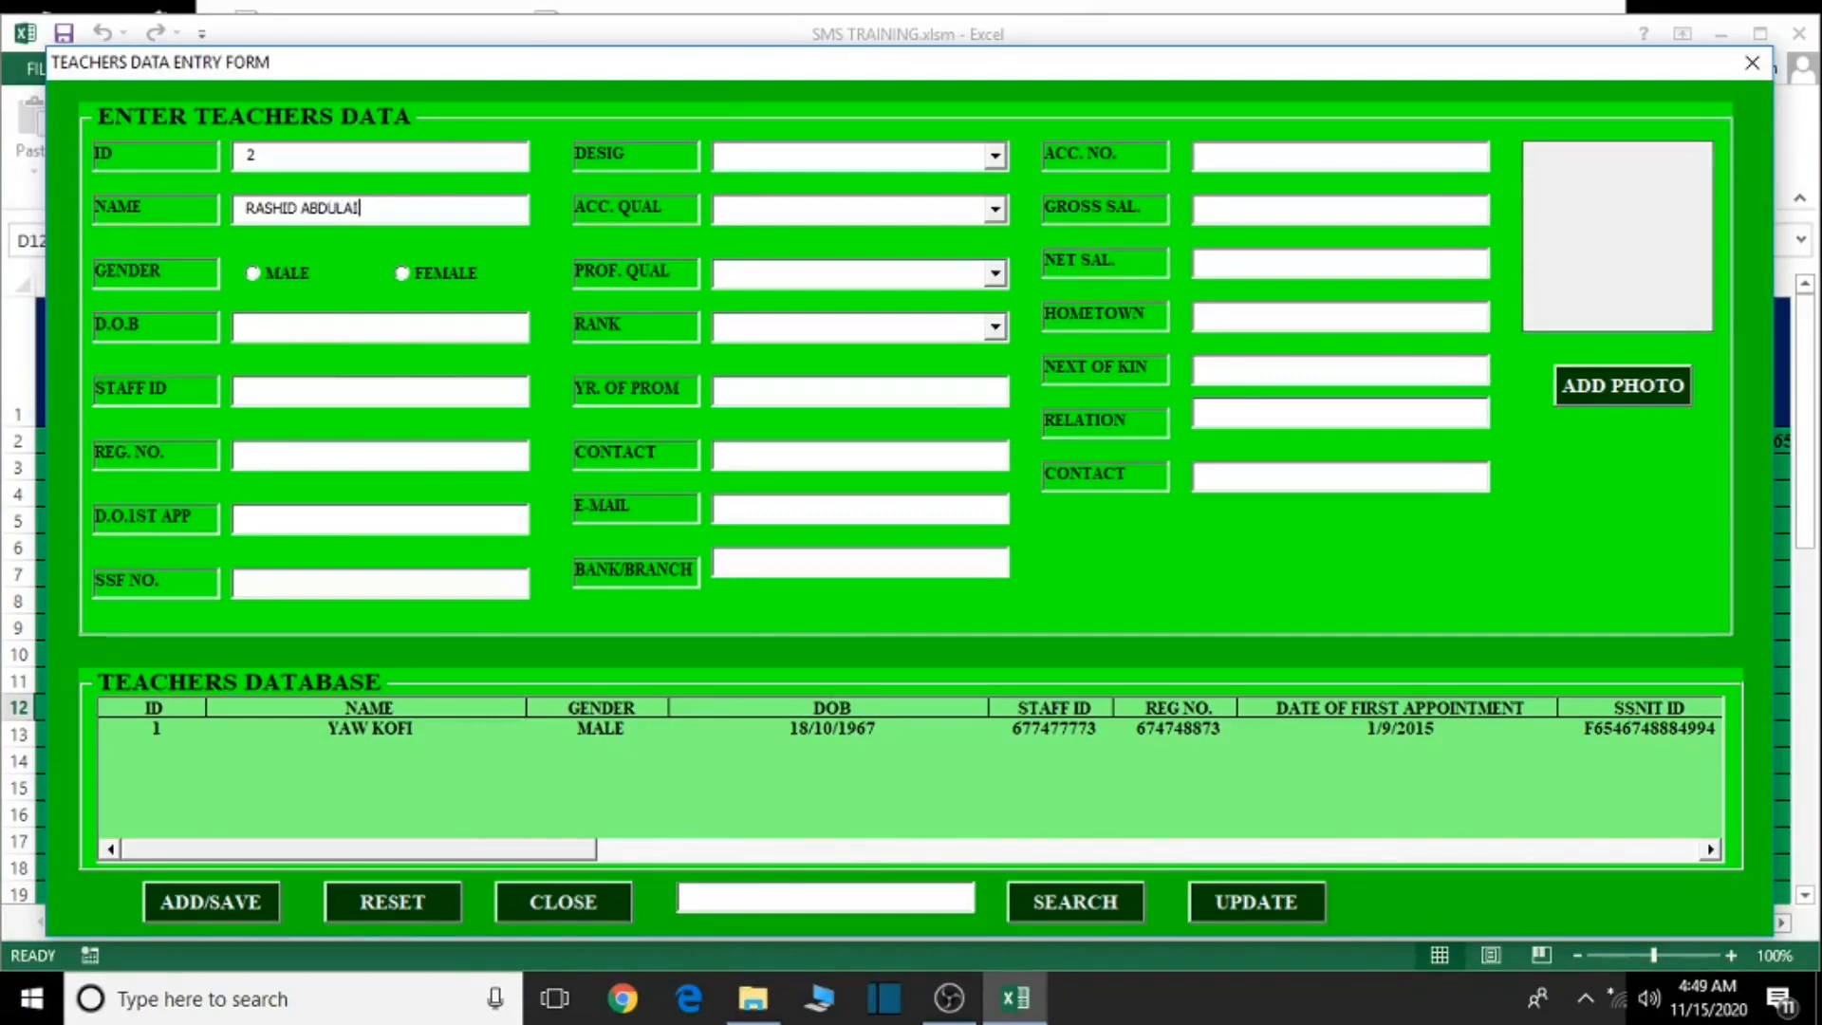
left_click(255, 276)
type("10/06/1989")
left_click(374, 387)
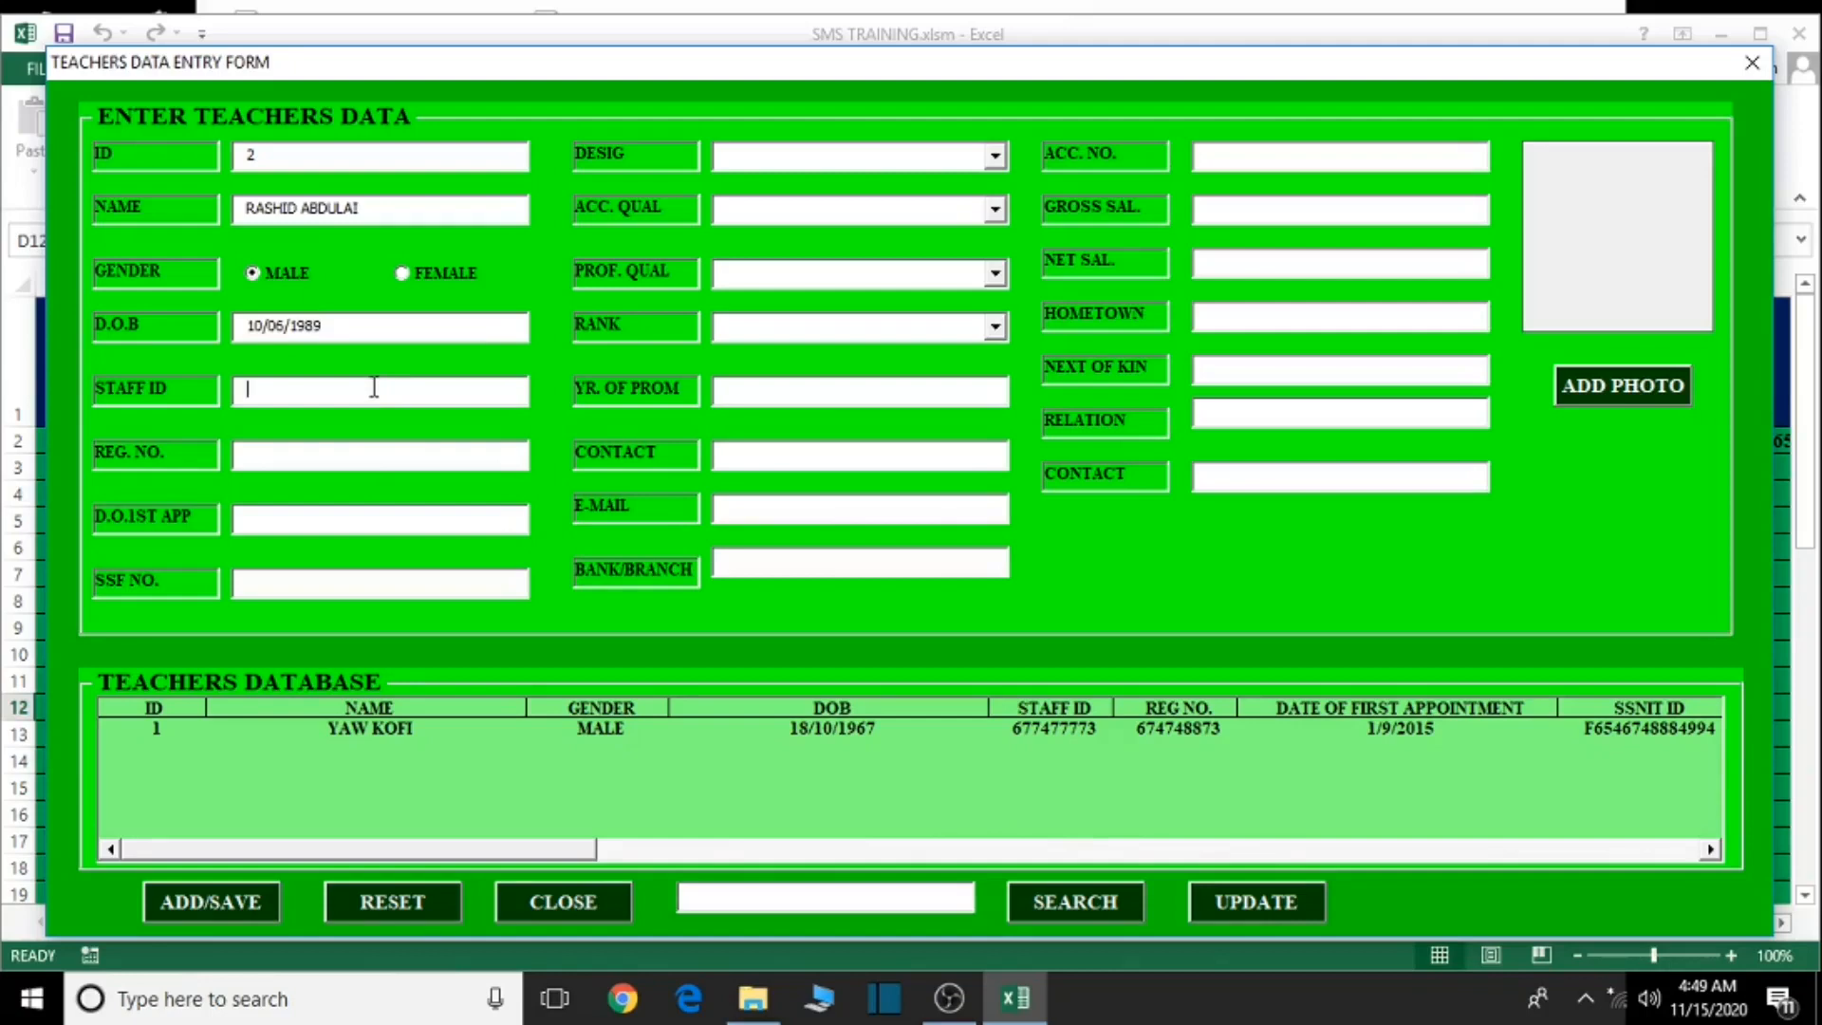
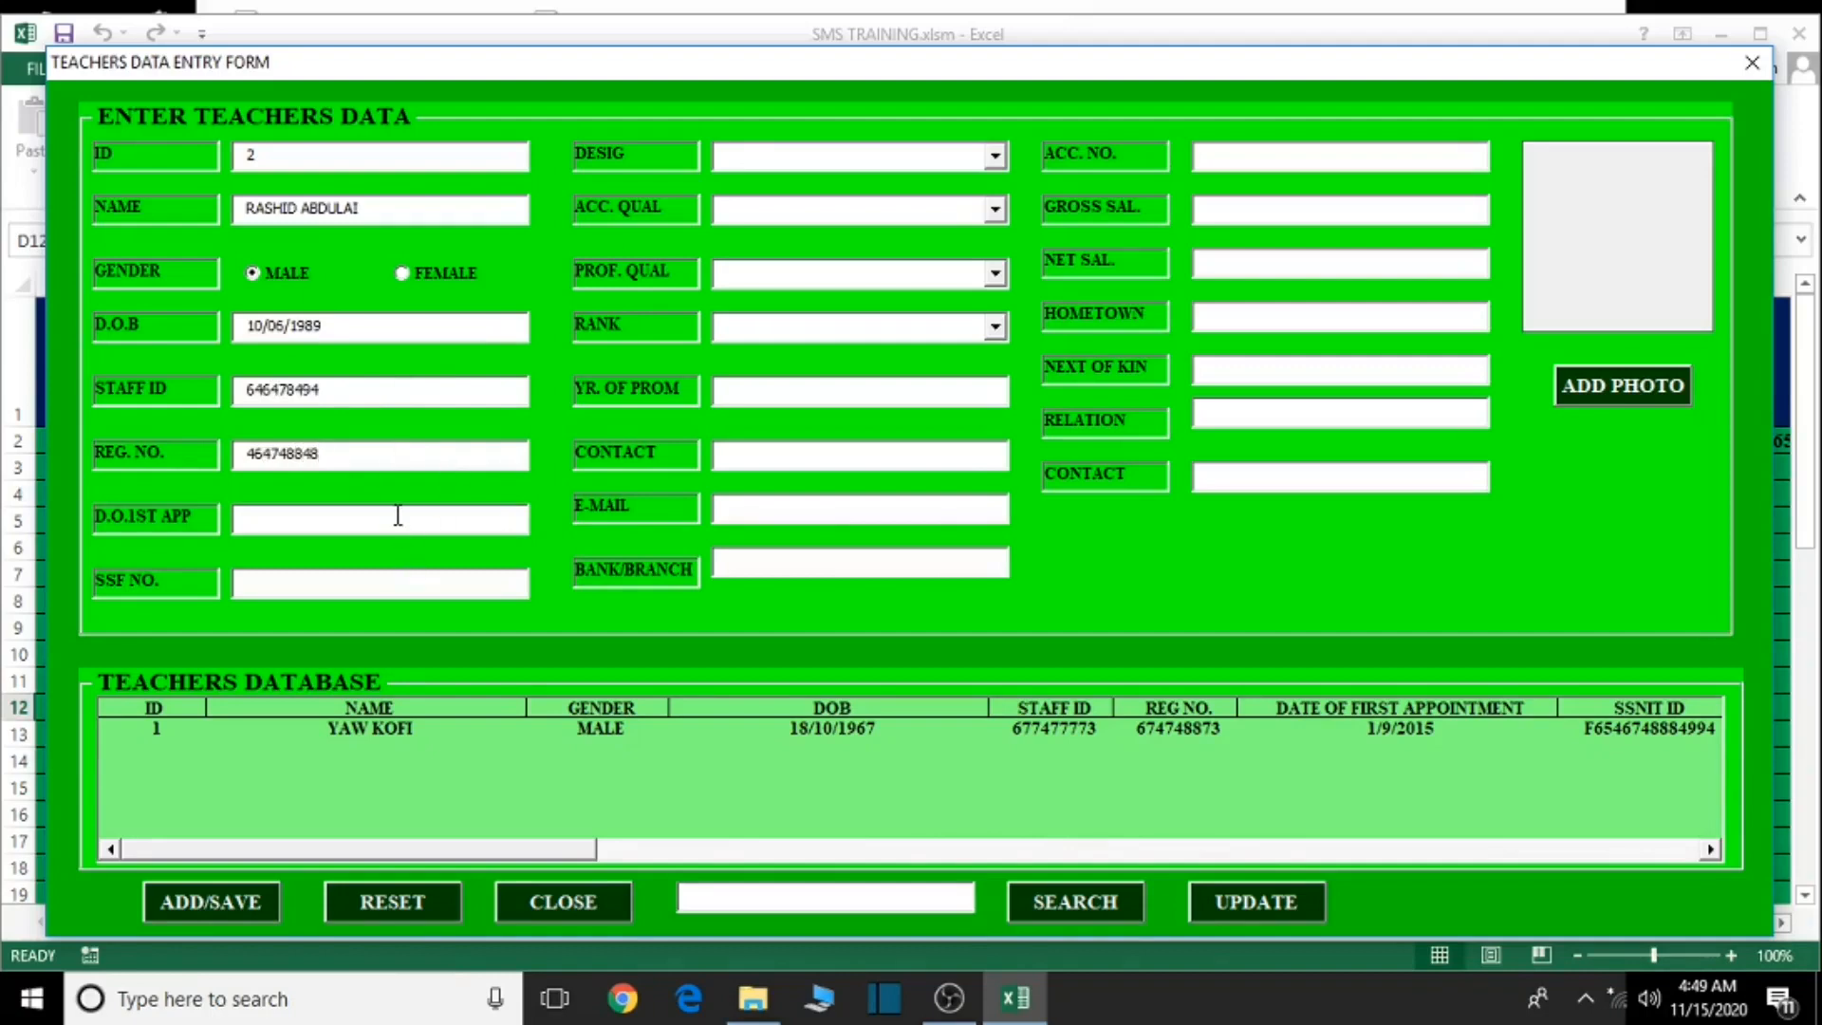
key("BackSpace")
left_click(365, 588)
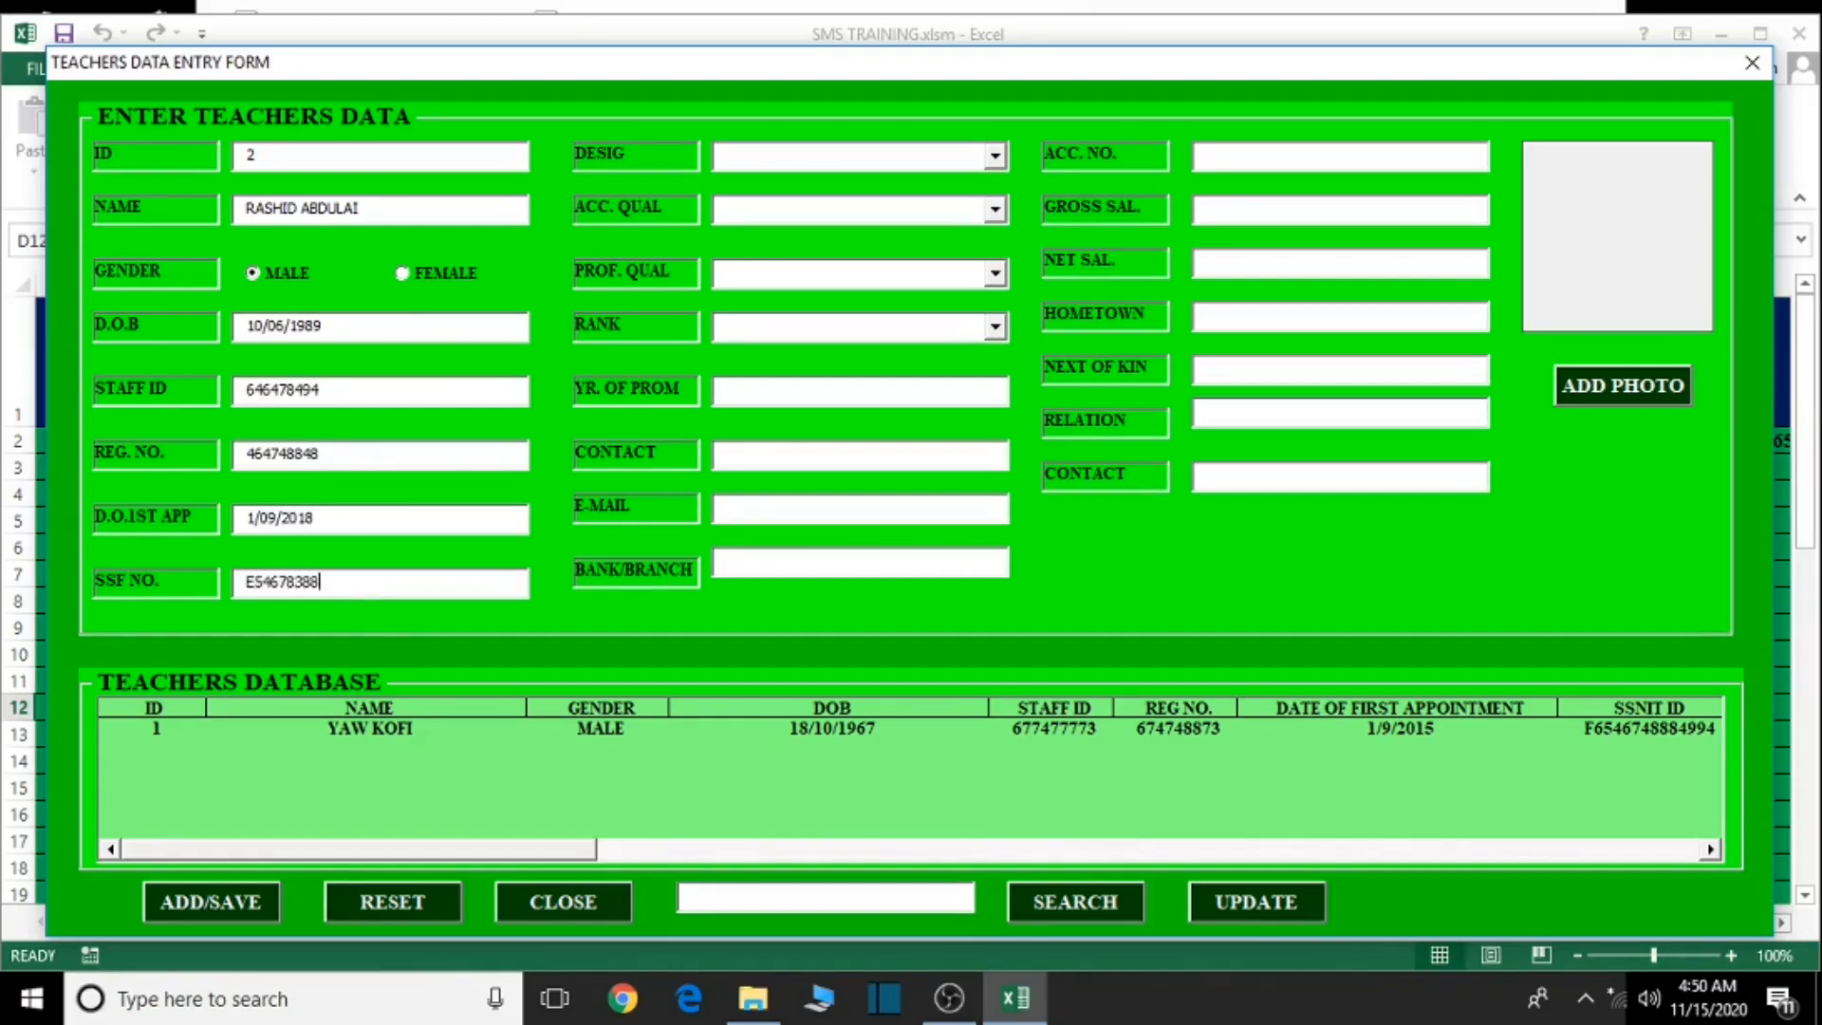
- Set designation CLASS TEACHER, academic WASSCE, professional SSSCE and rank TEACHER
left_click(996, 158)
left_click(818, 305)
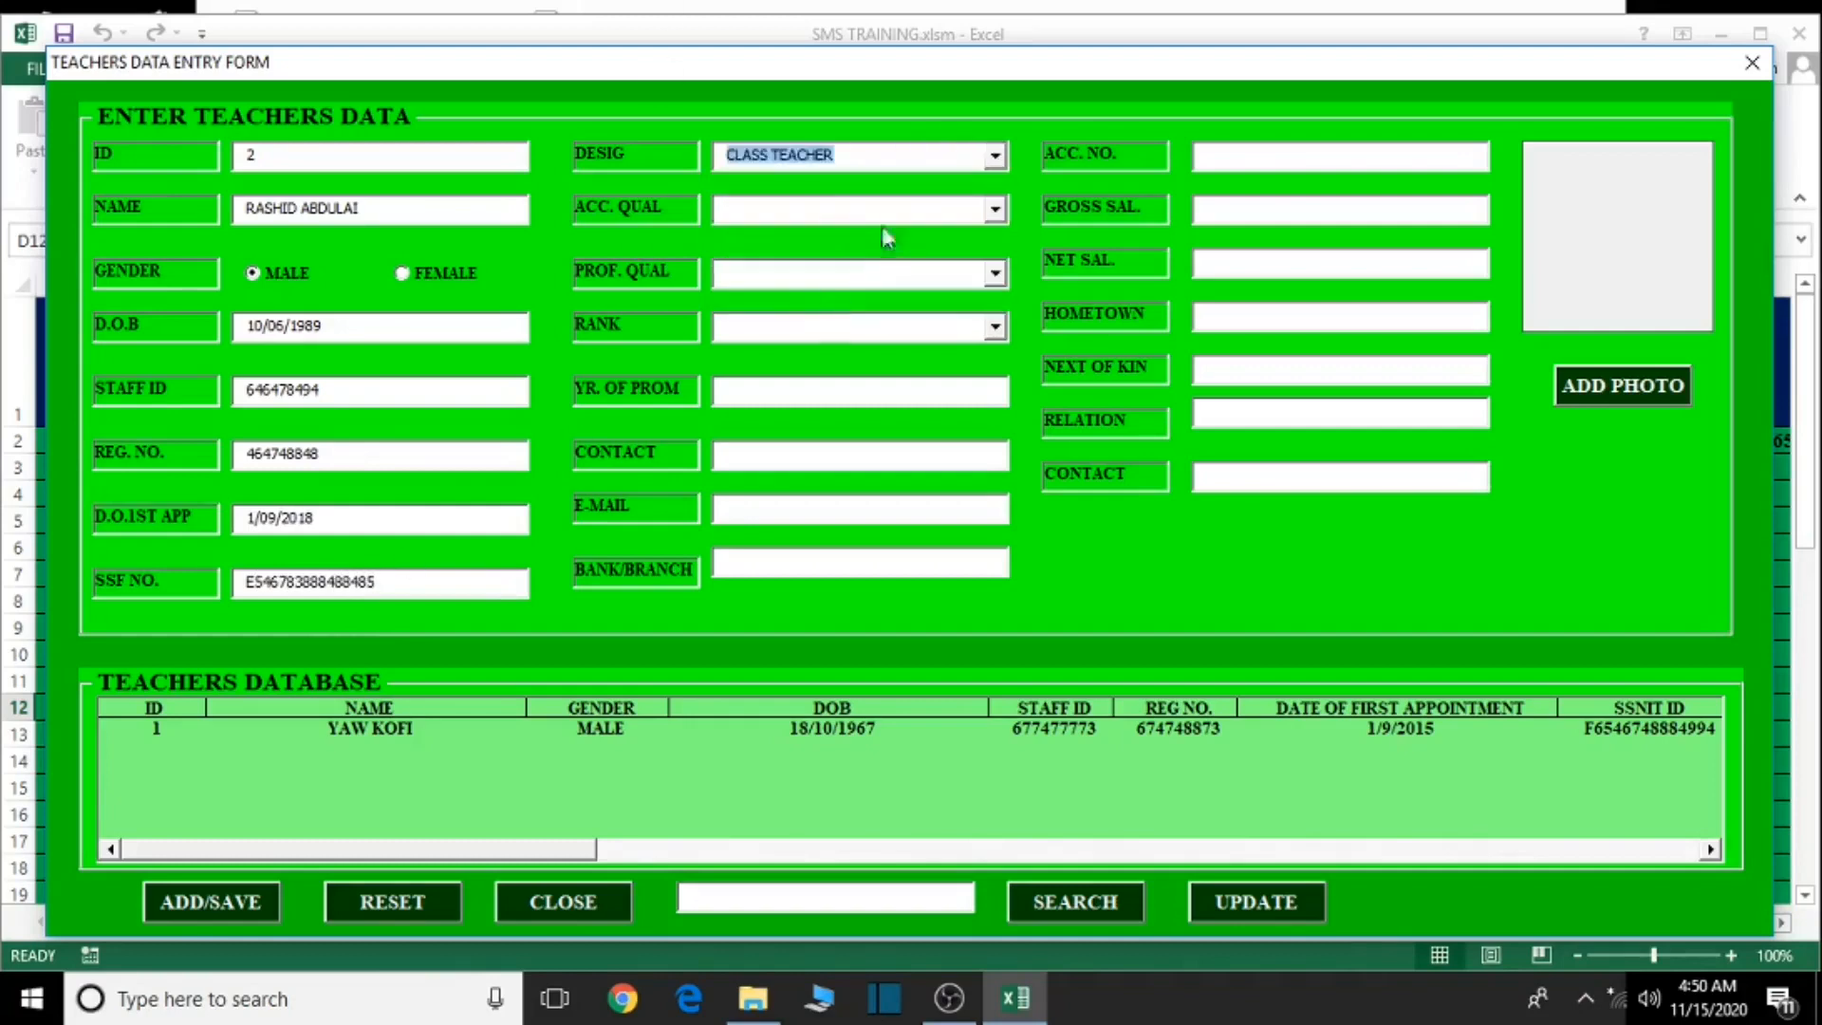
left_click(995, 210)
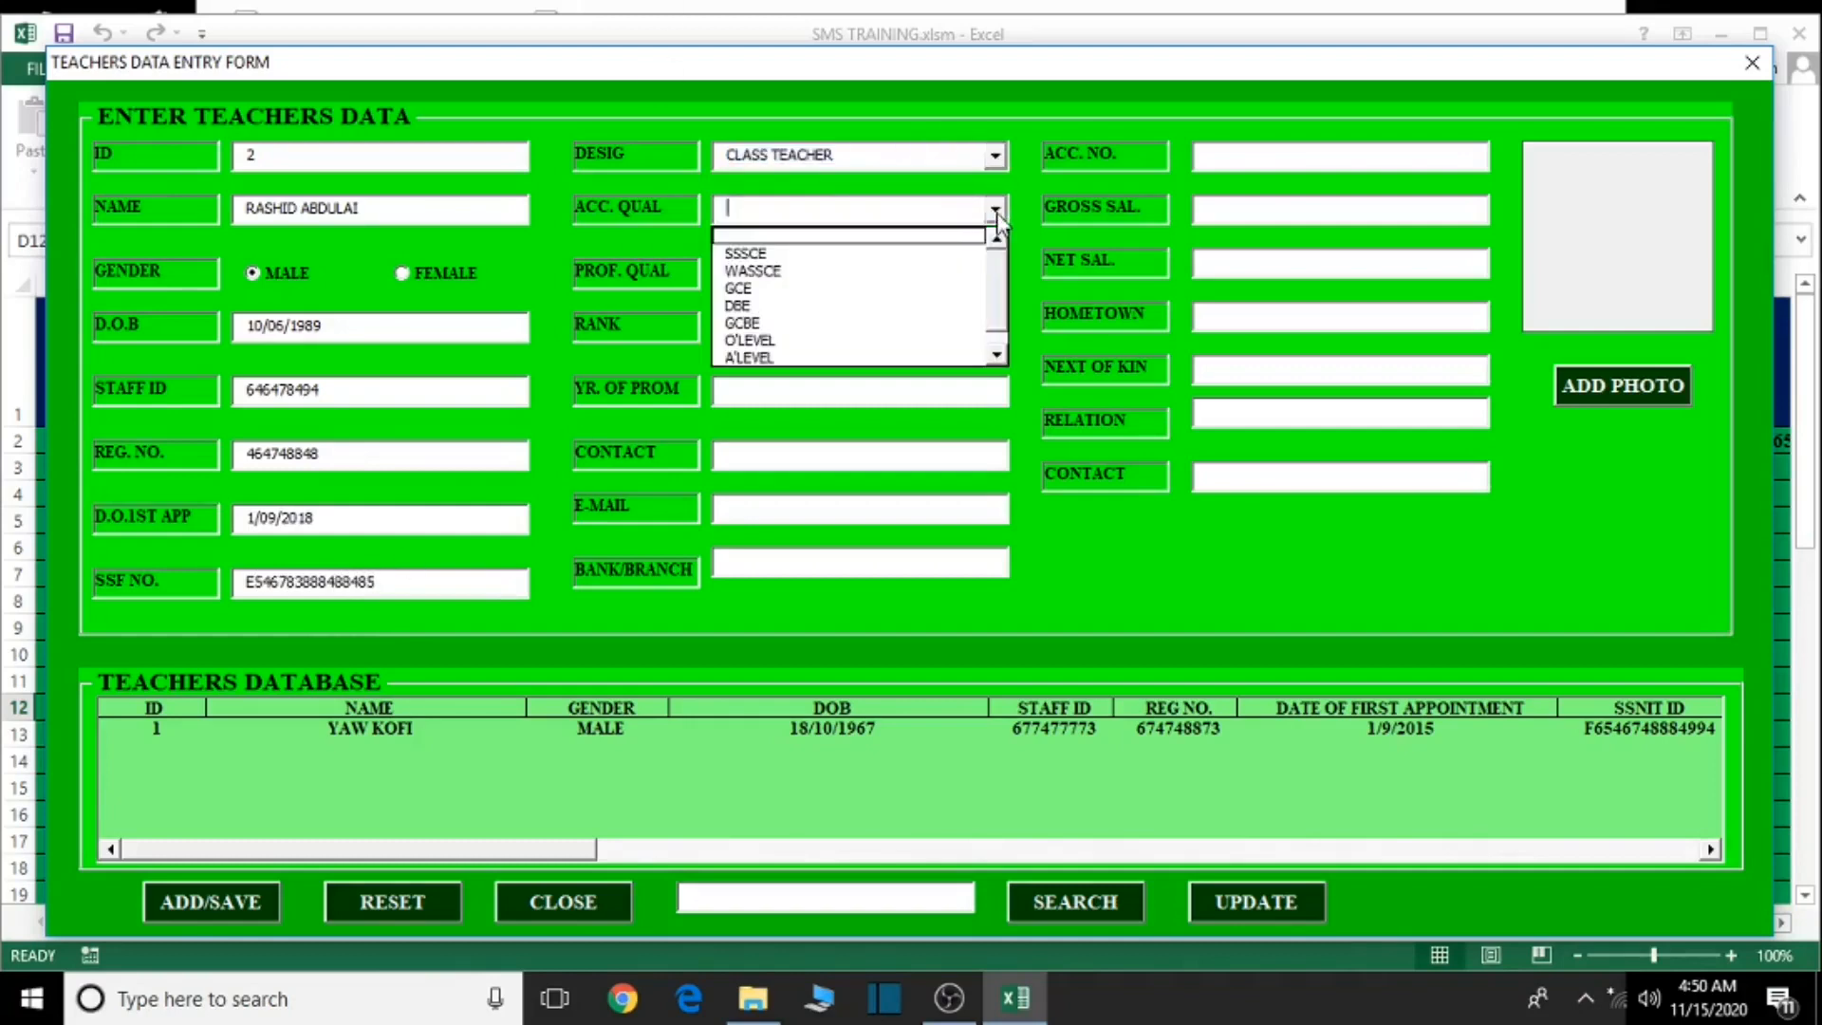
left_click(826, 270)
left_click(996, 275)
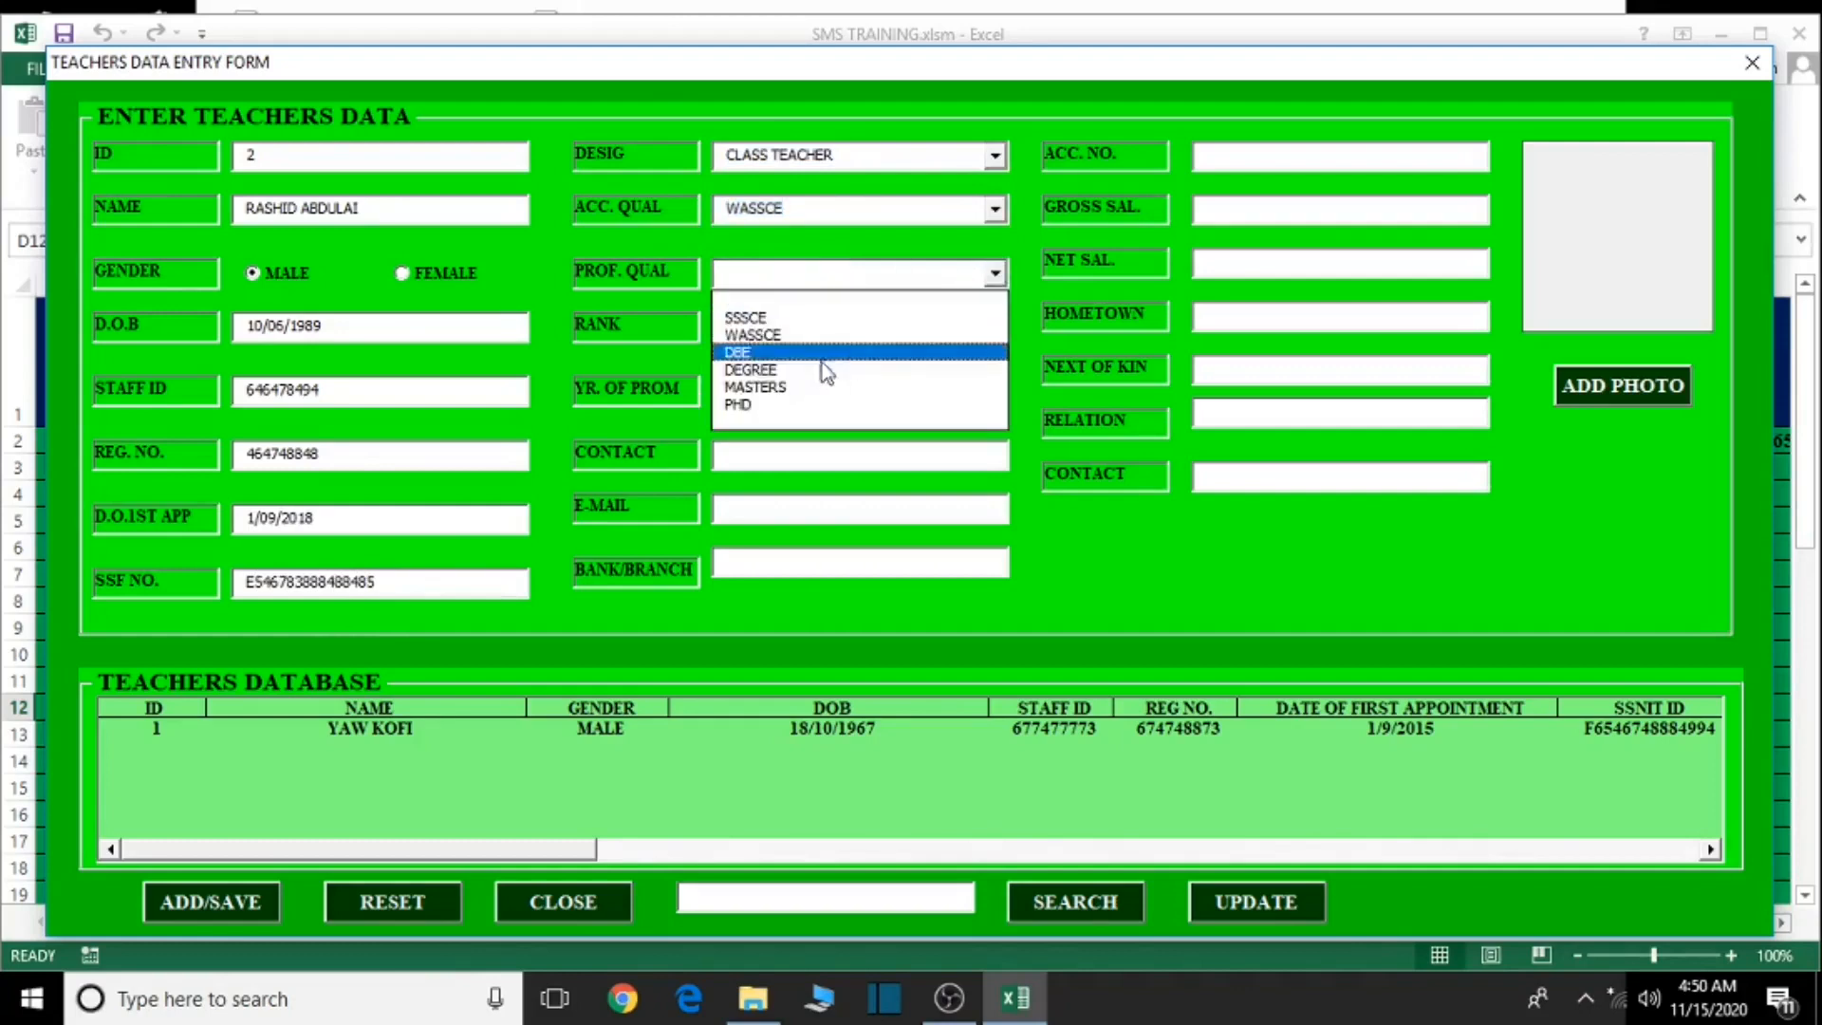
left_click(771, 317)
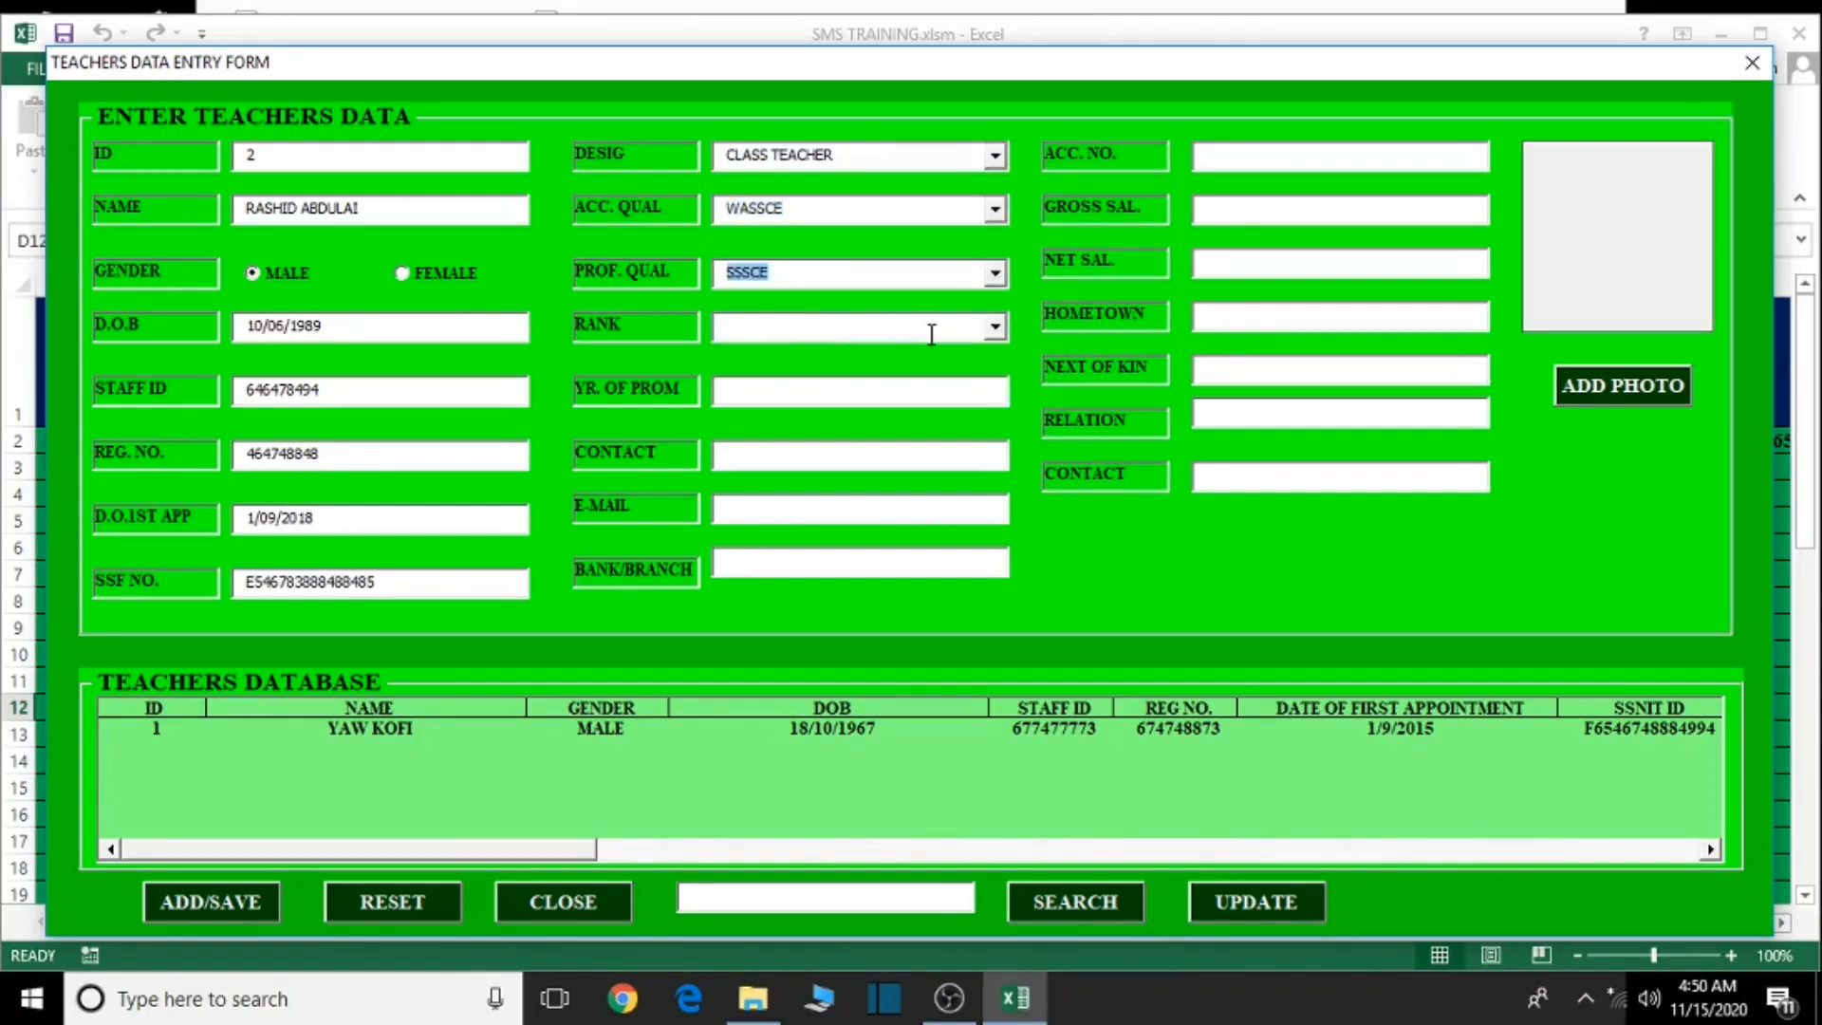
left_click(996, 326)
left_click(822, 385)
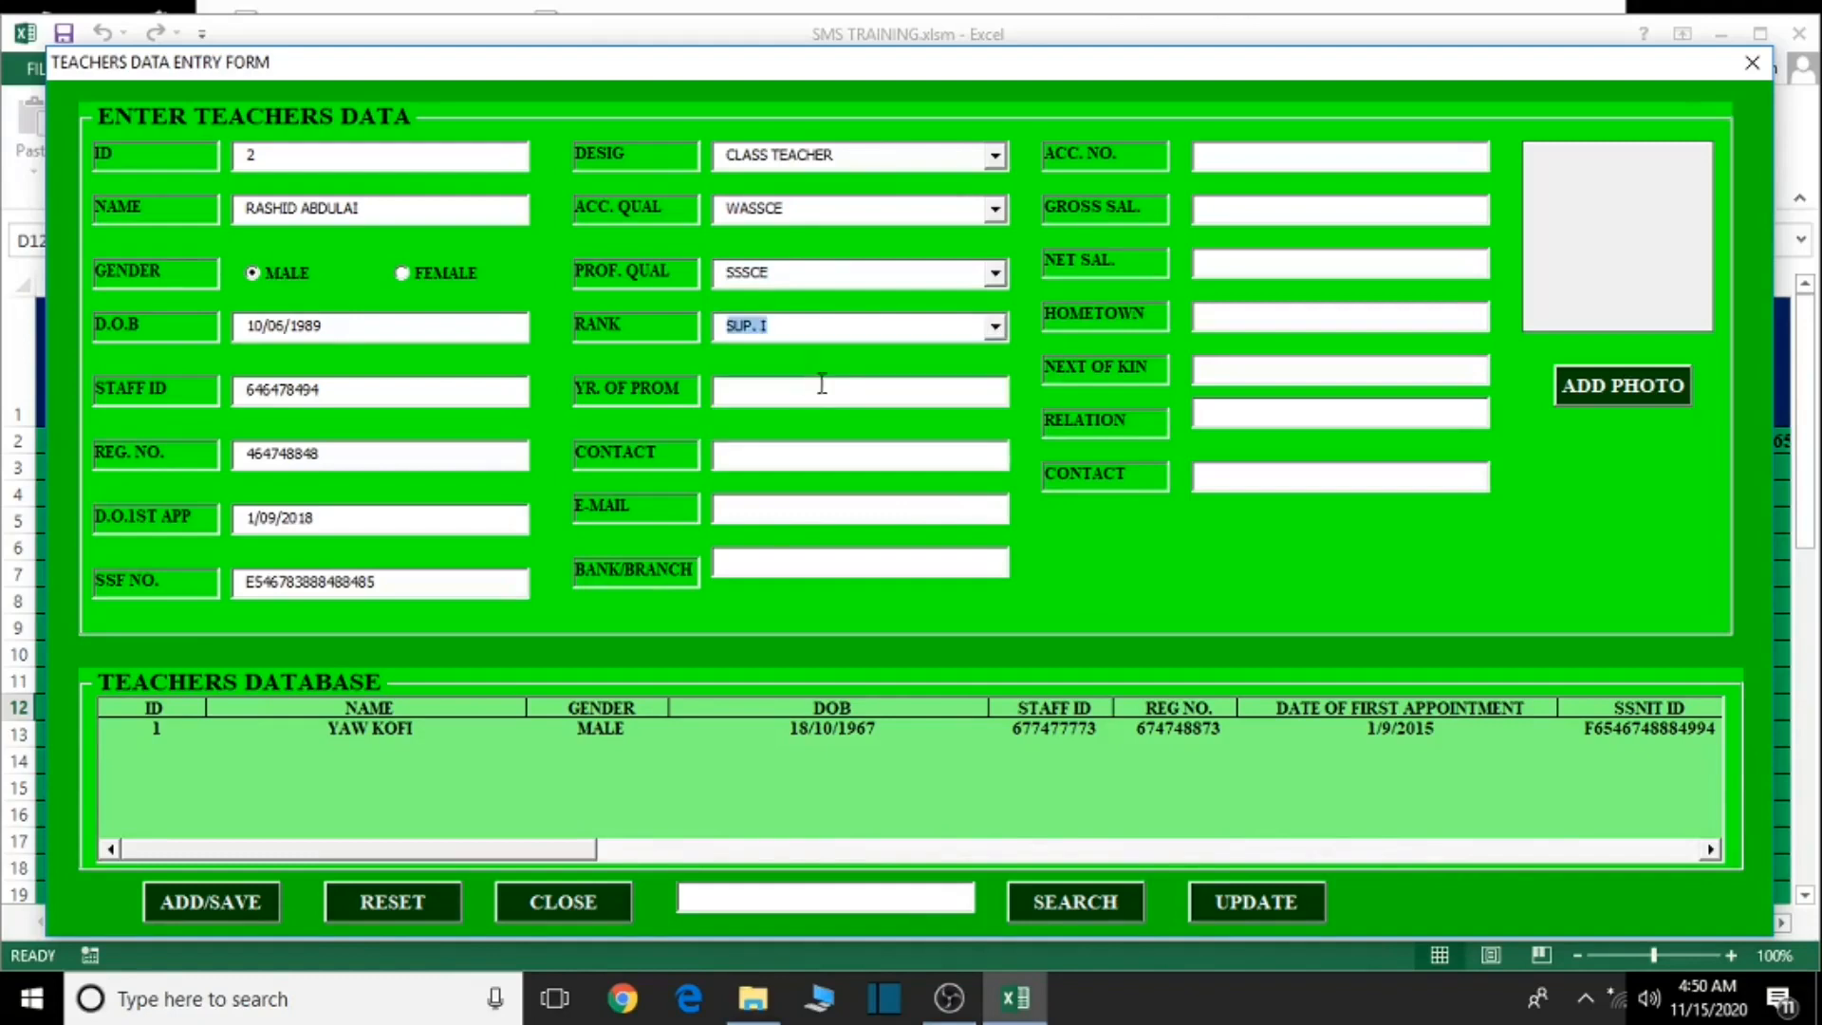
left_click(996, 326)
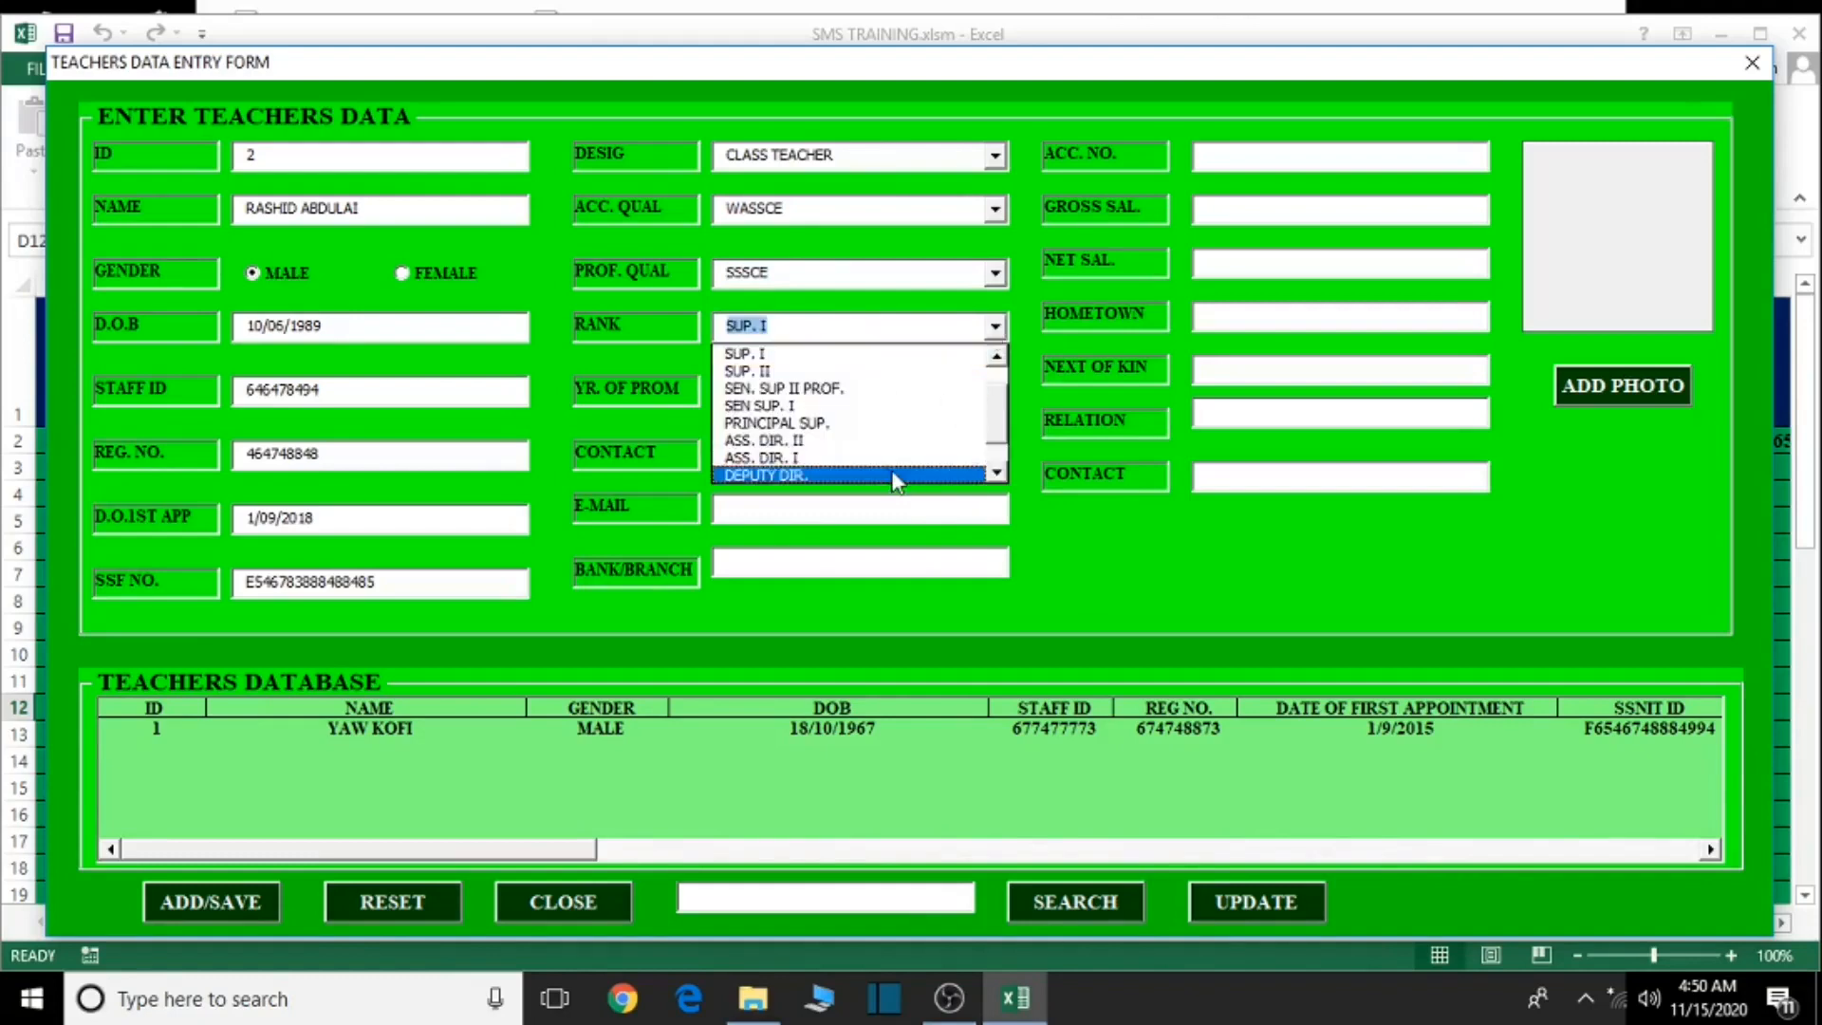
left_click_drag(995, 413, 1016, 363)
left_click(835, 372)
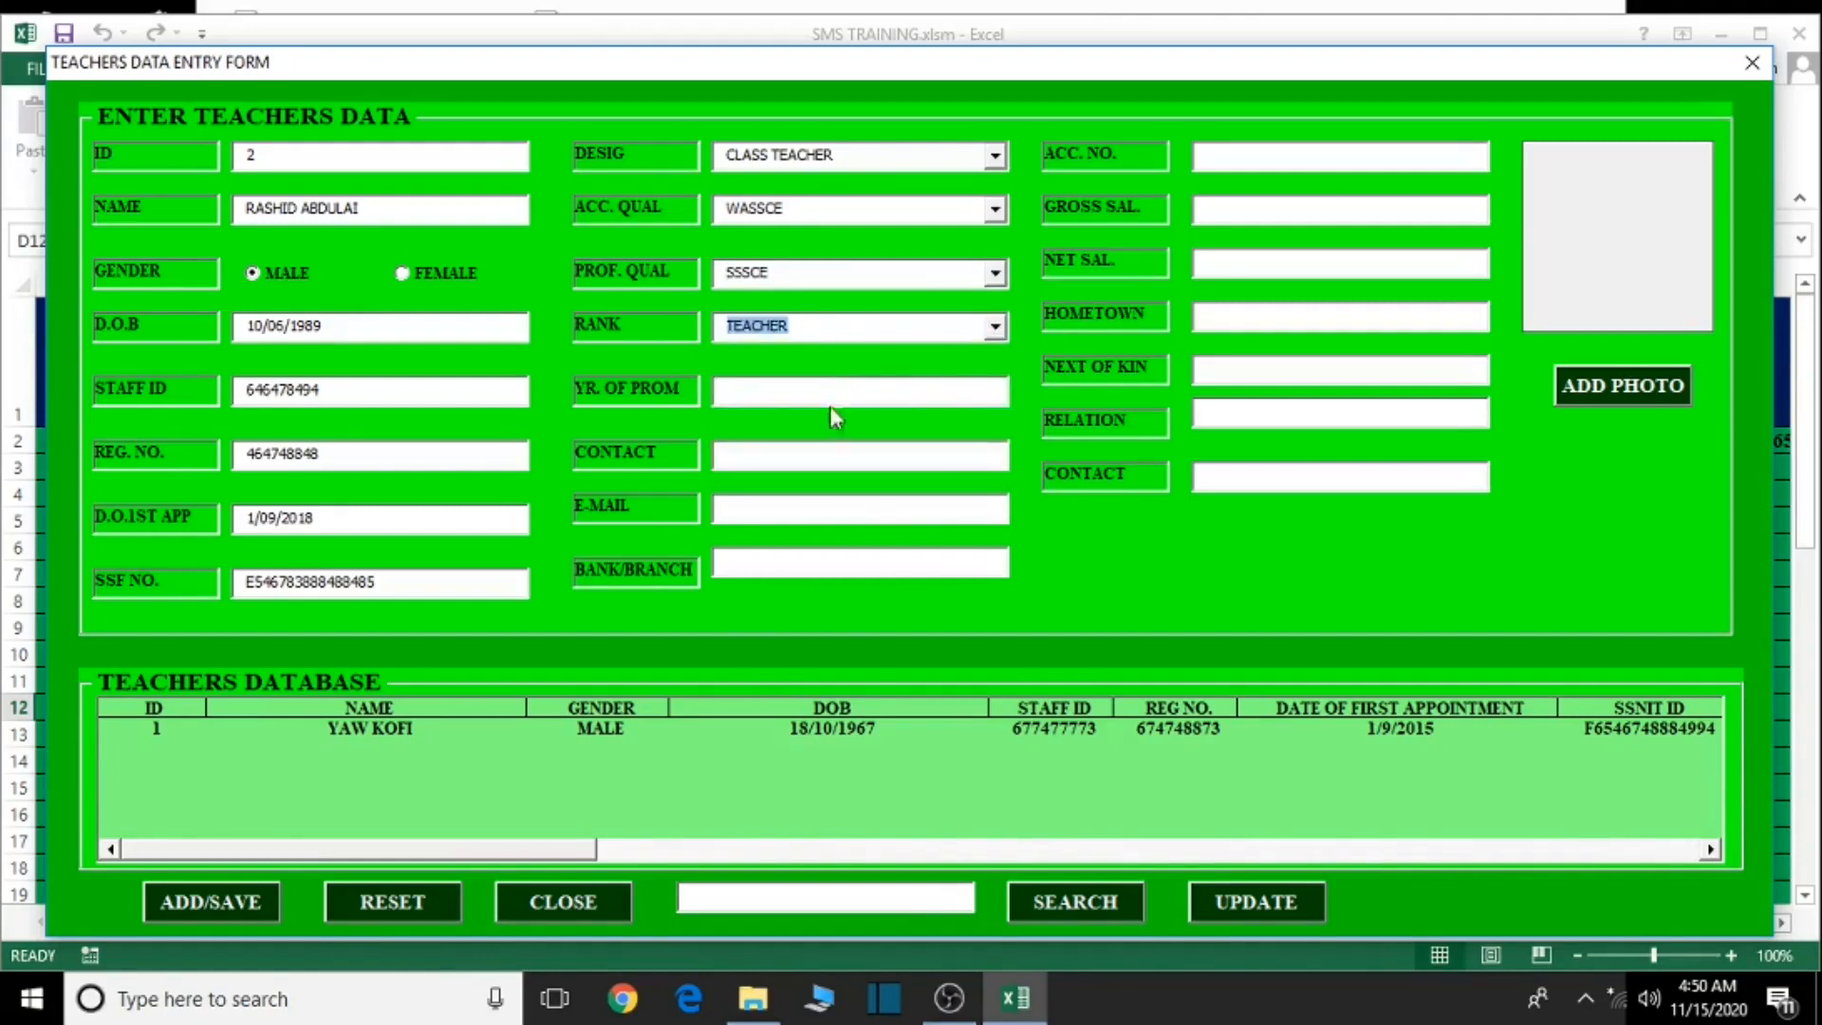
- Enter promotion year 2018, contact number, e-mail, bank ASUBONTEN and the net salary
left_click(911, 397)
type("200")
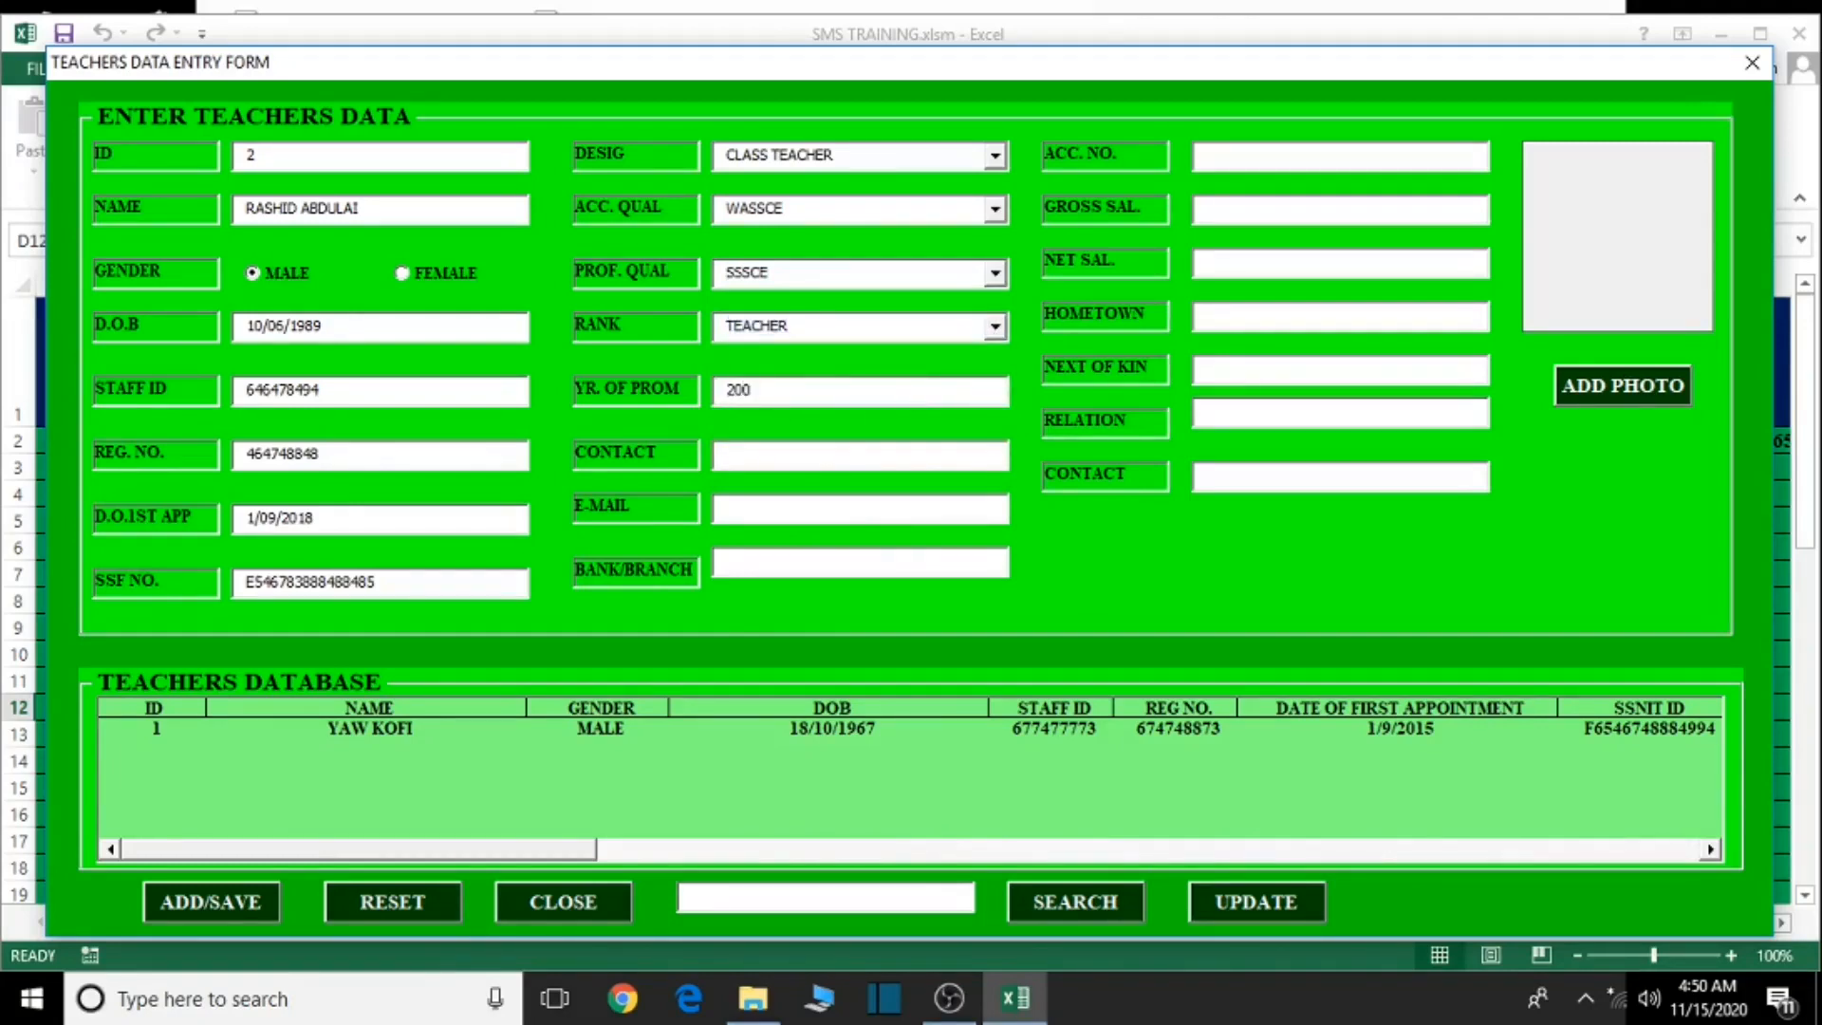
type("8")
left_click(837, 466)
left_click(798, 502)
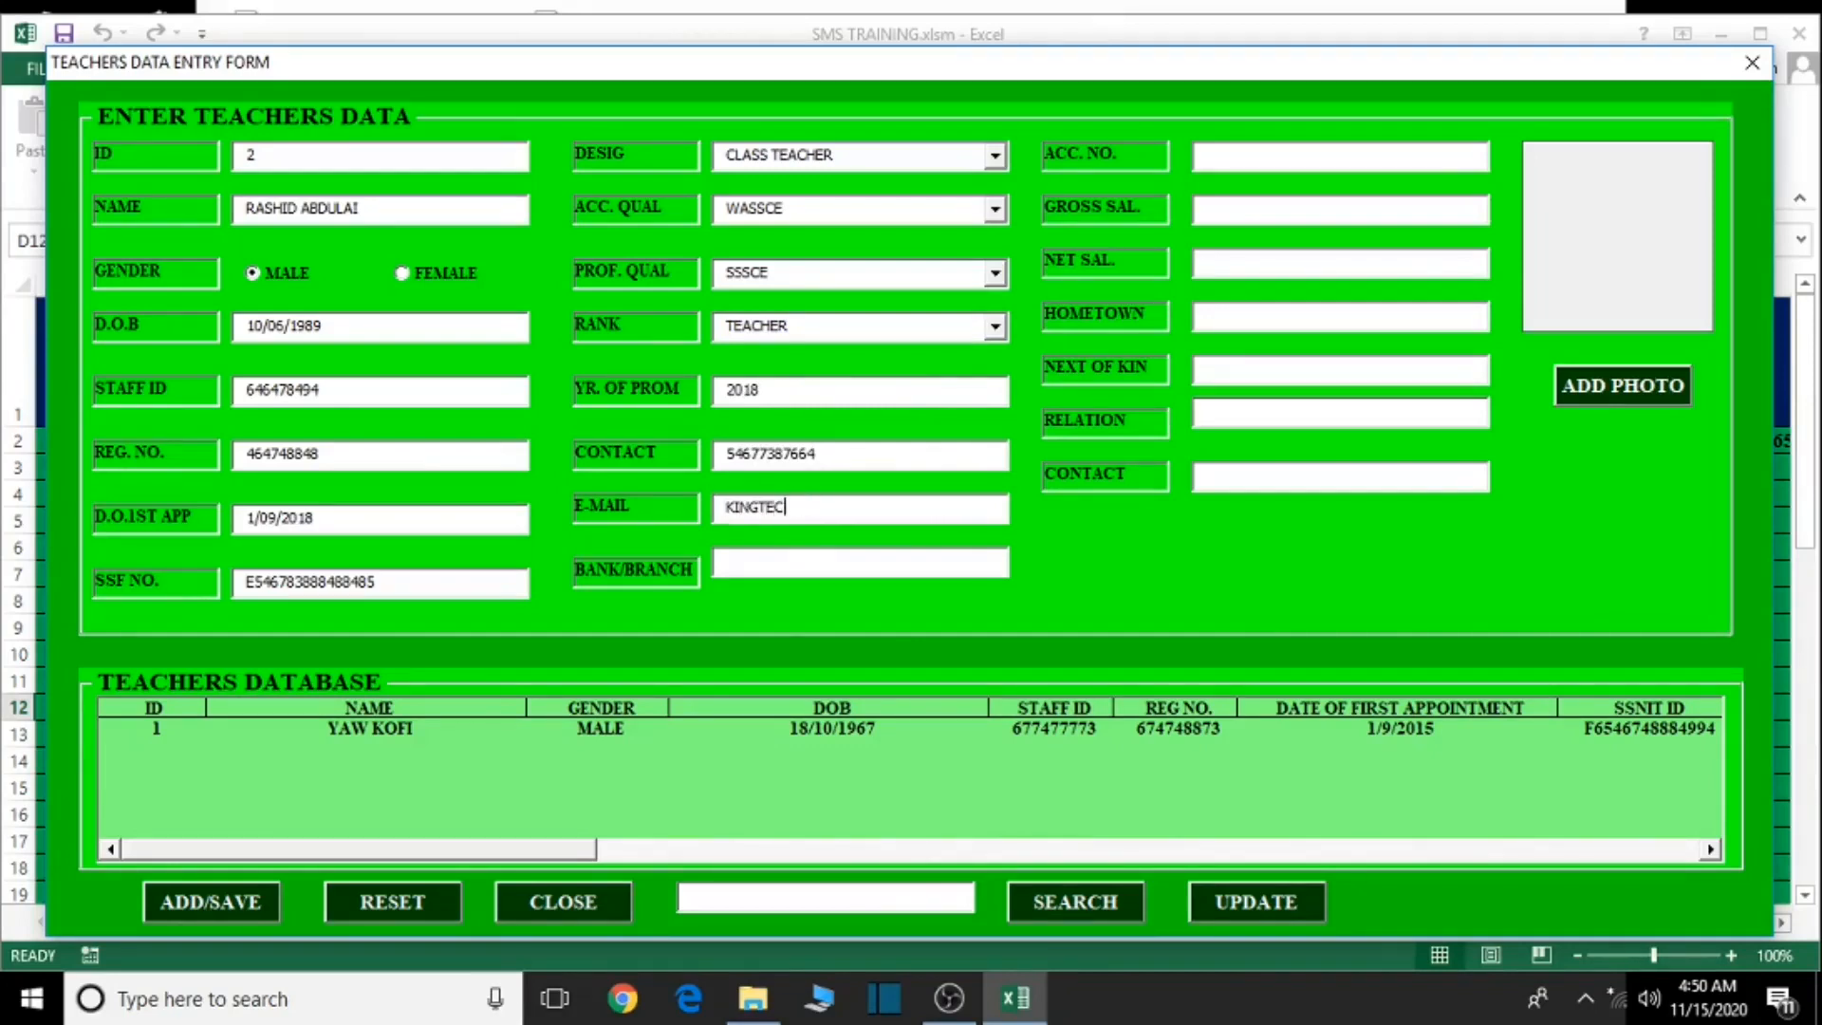
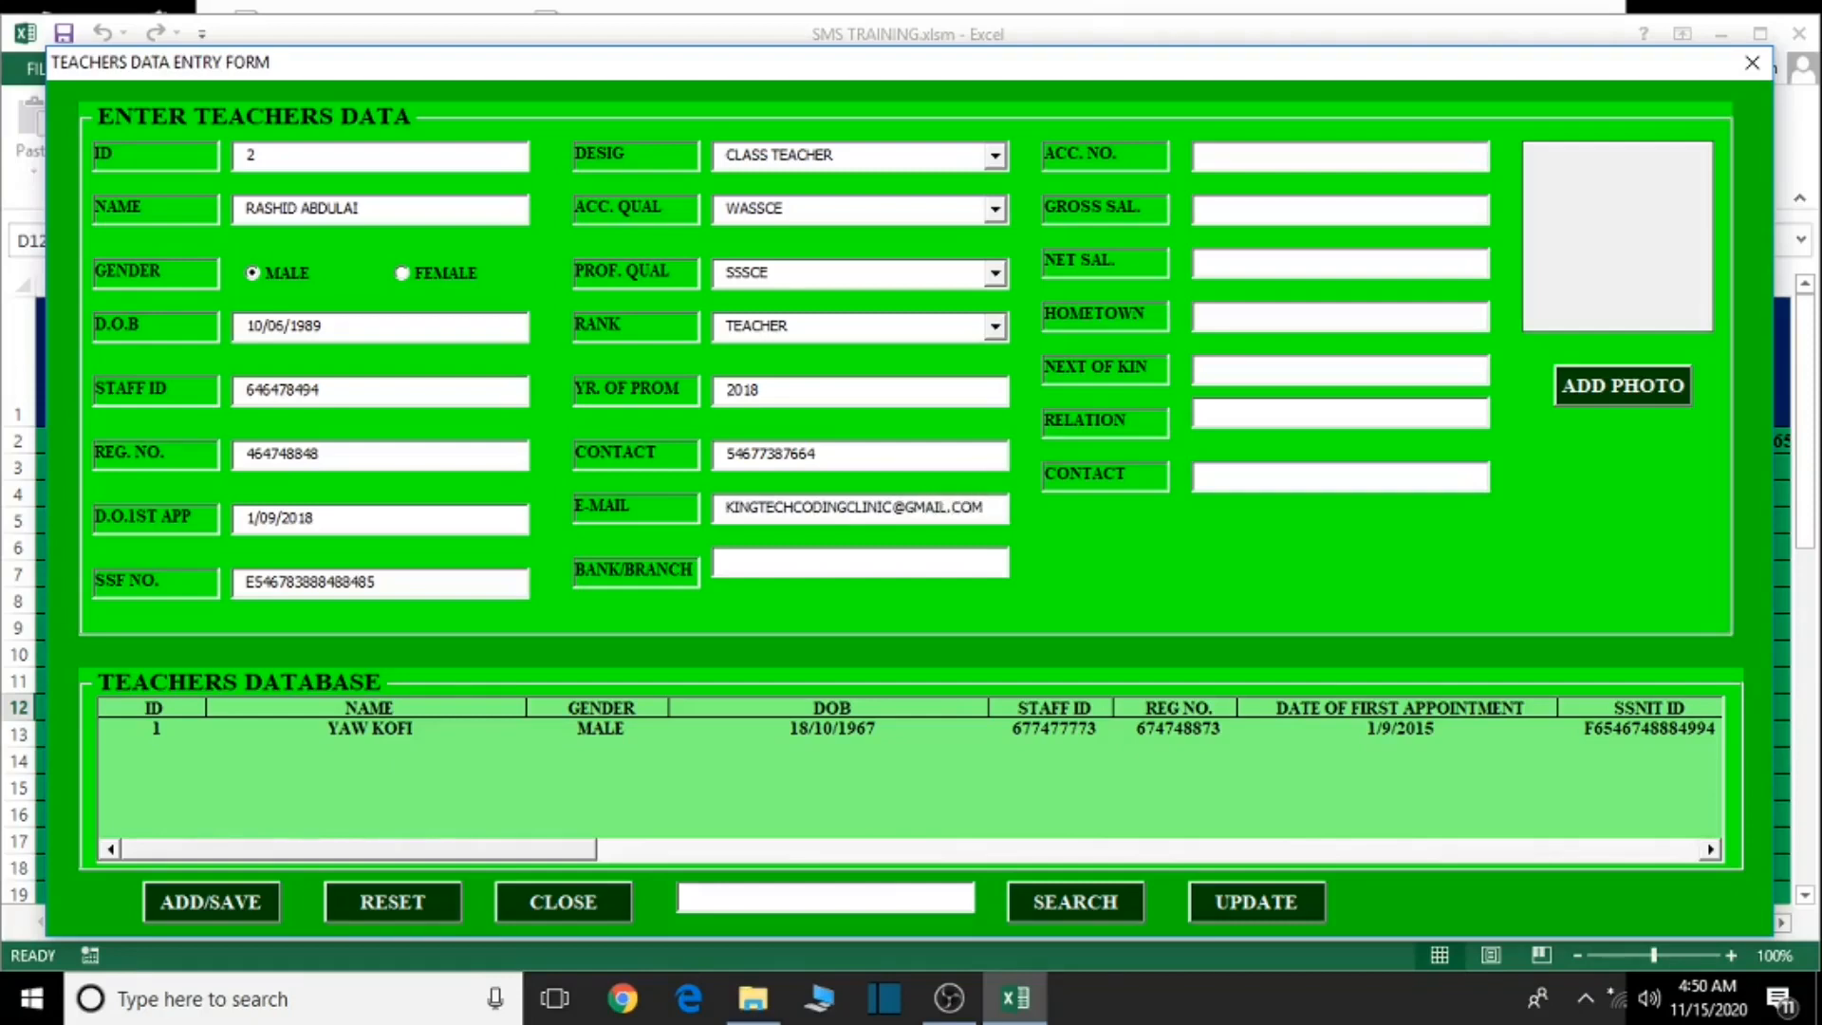
left_click(838, 562)
type("ASUBONTEN/ACCRA")
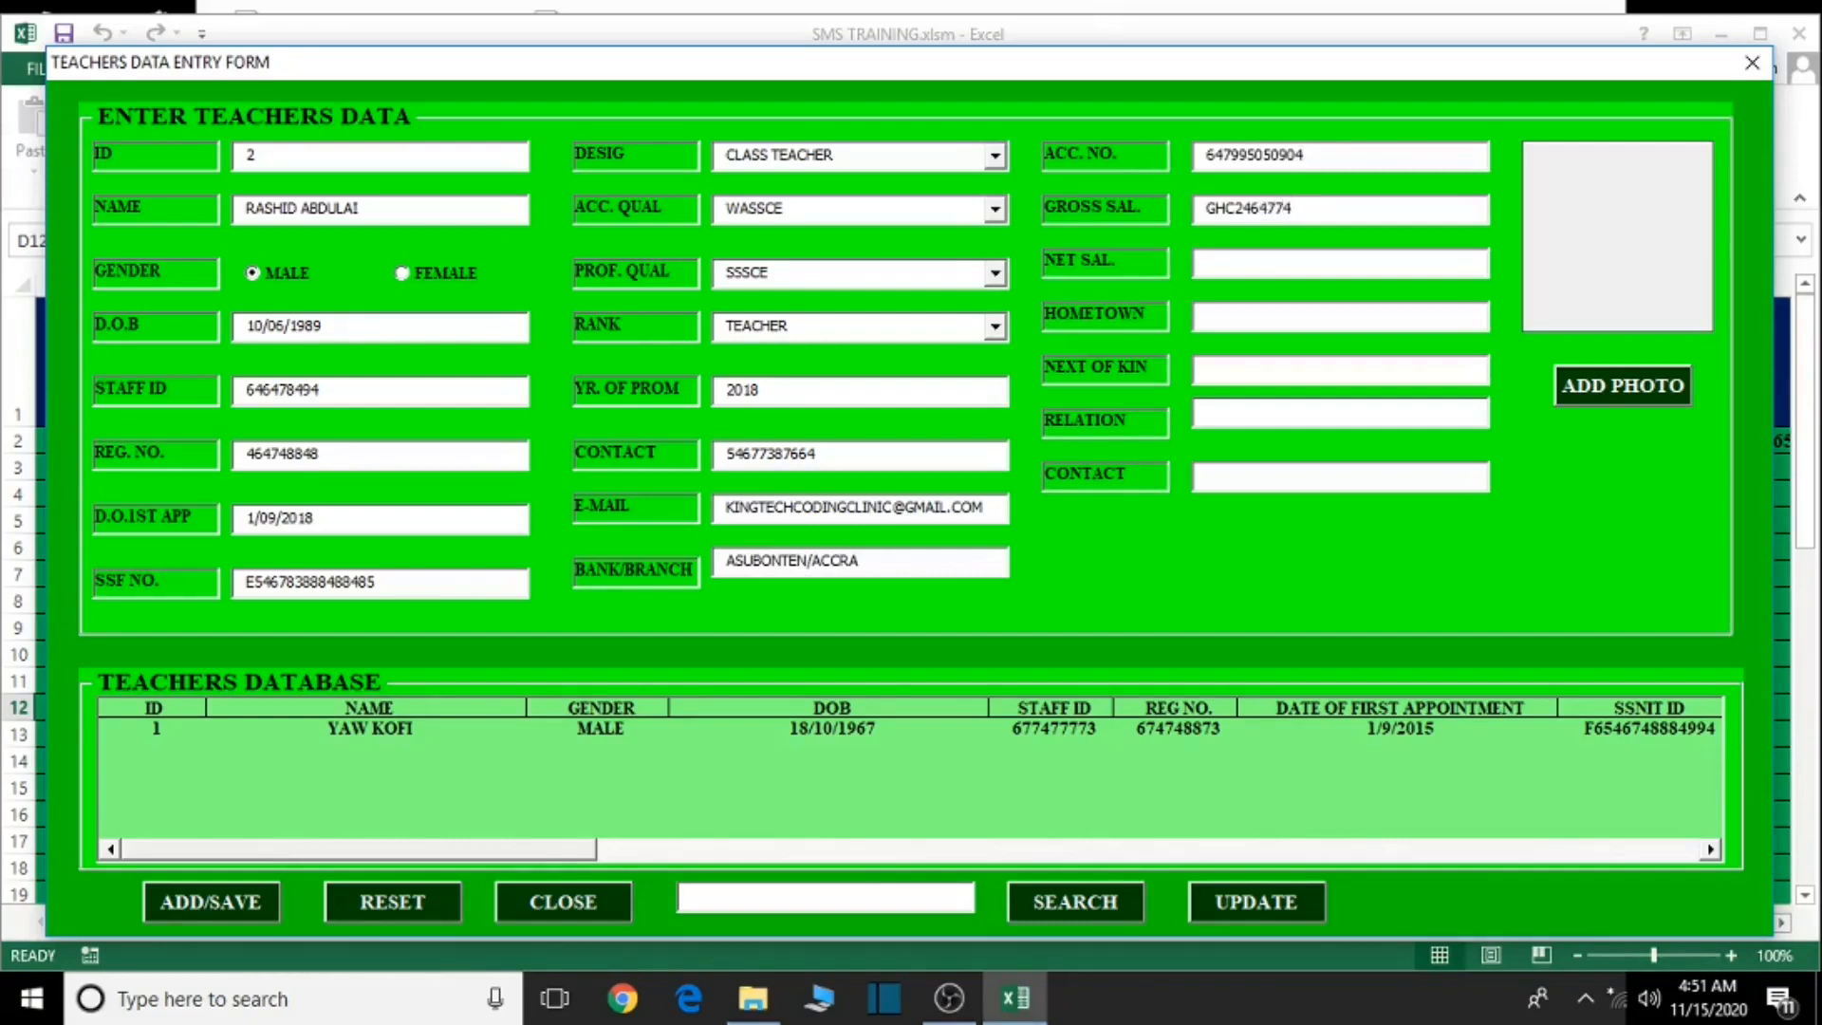
left_click(1289, 268)
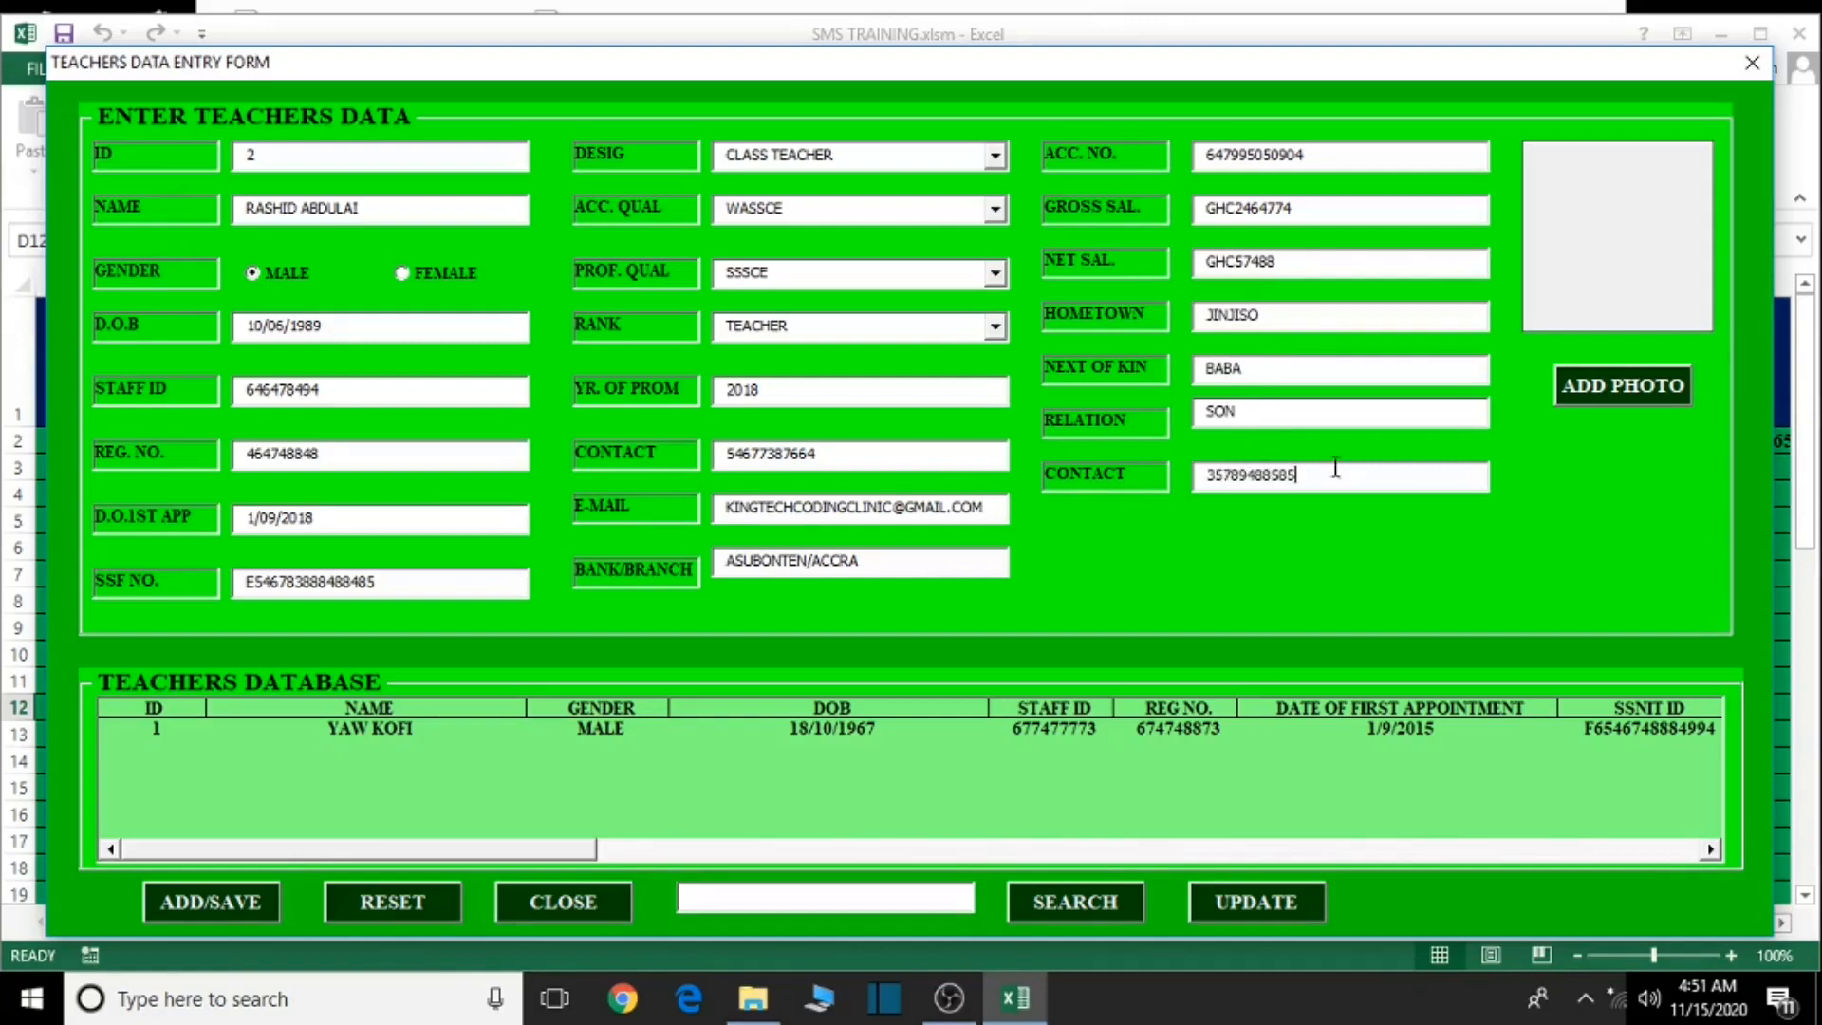
- Attach _MG_1216.jpg as teacher 2's photo, save the record and close the entry form
left_click(1641, 397)
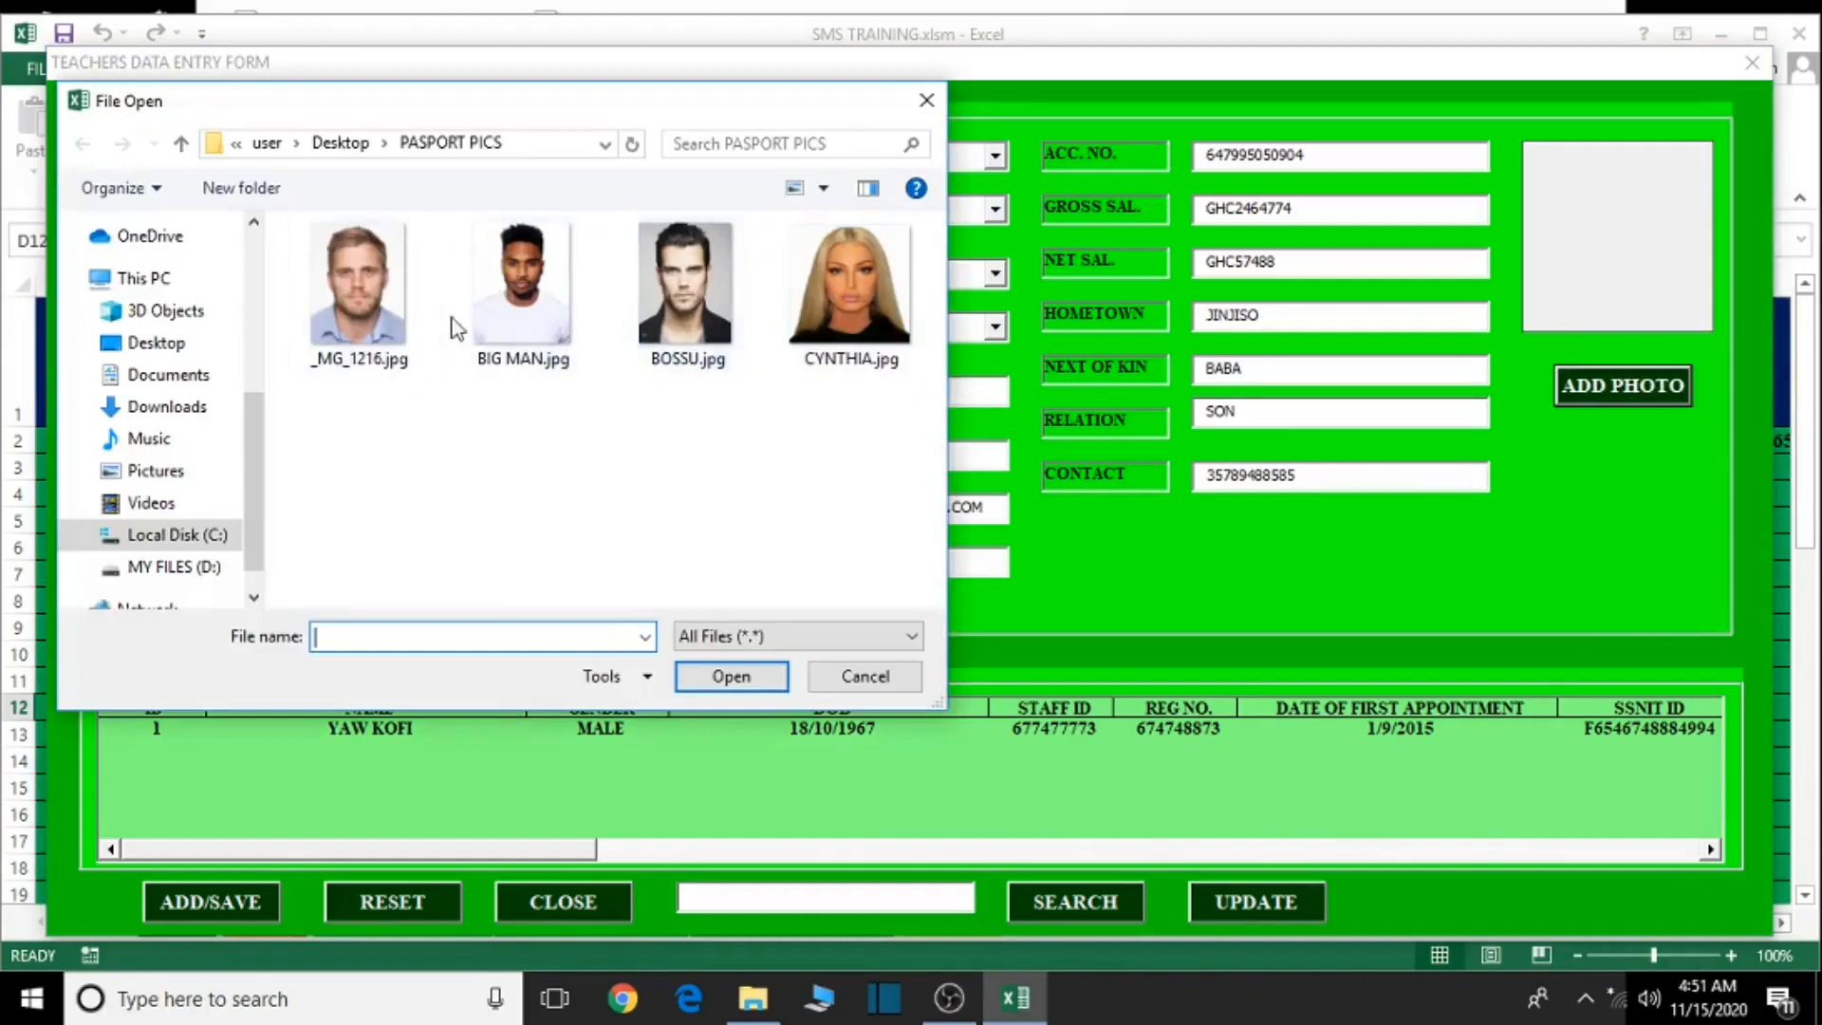
left_click(391, 363)
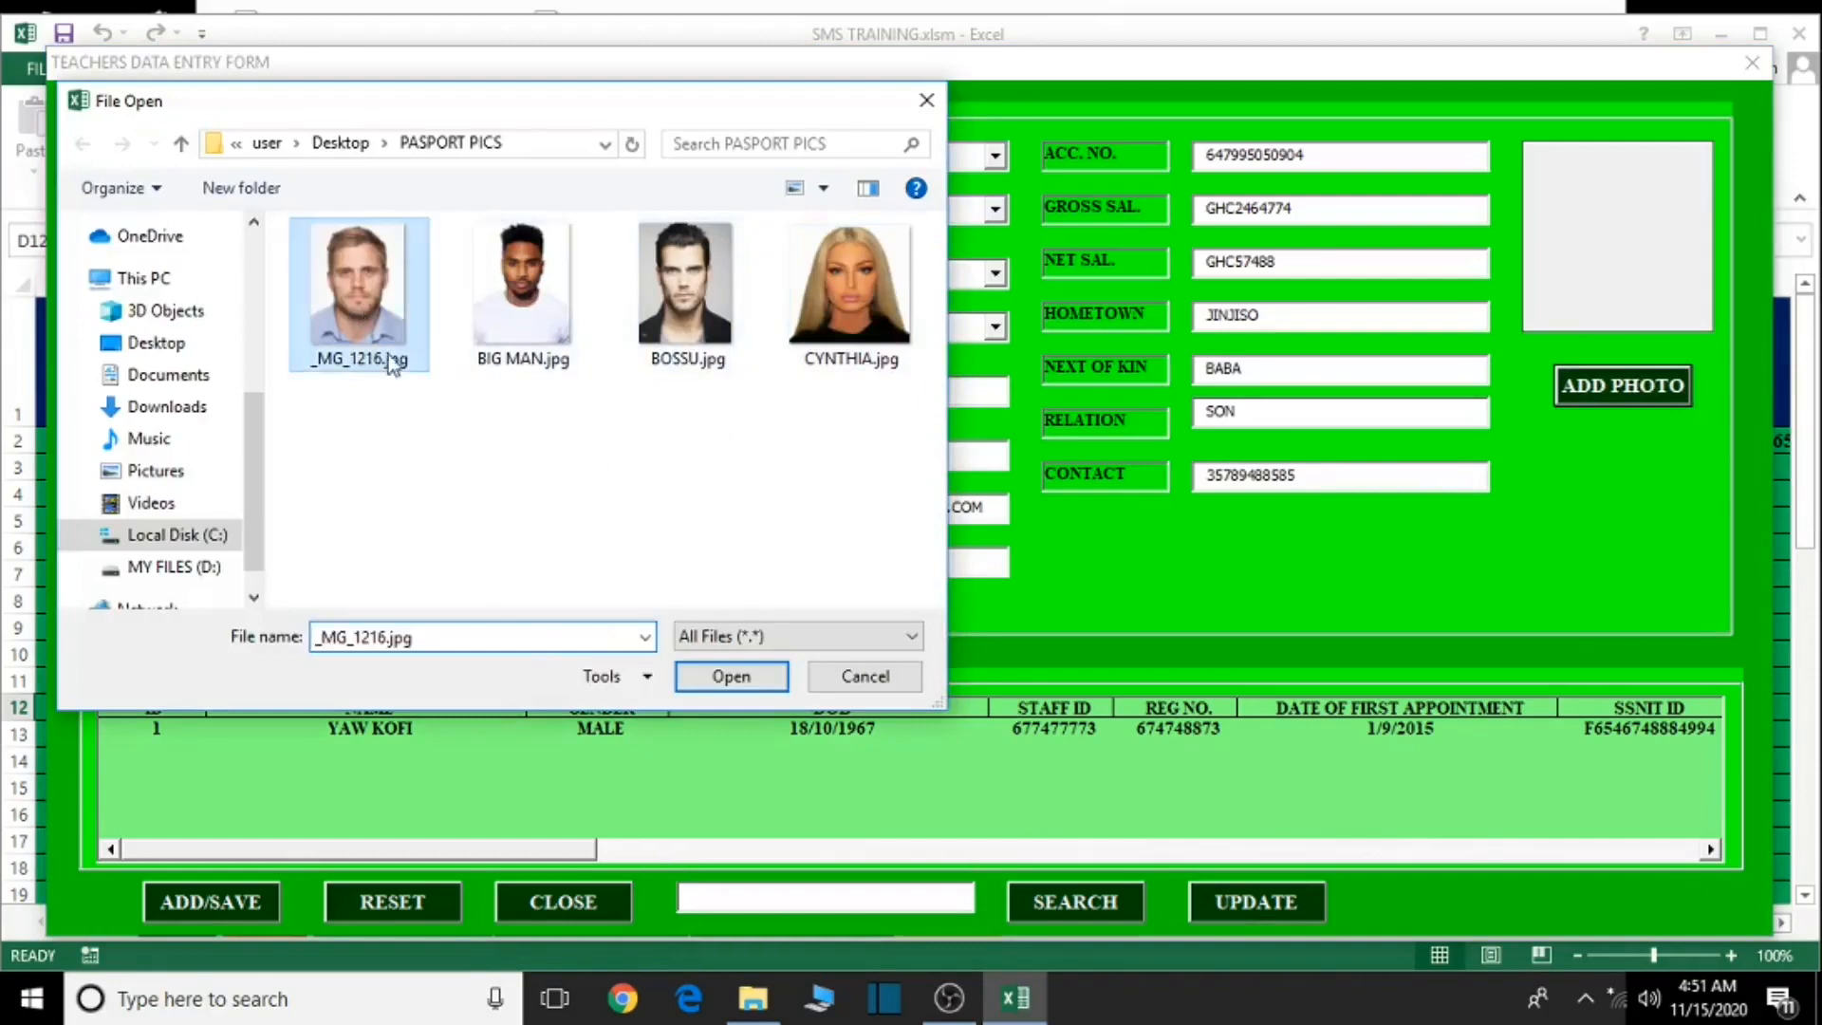
left_click(697, 683)
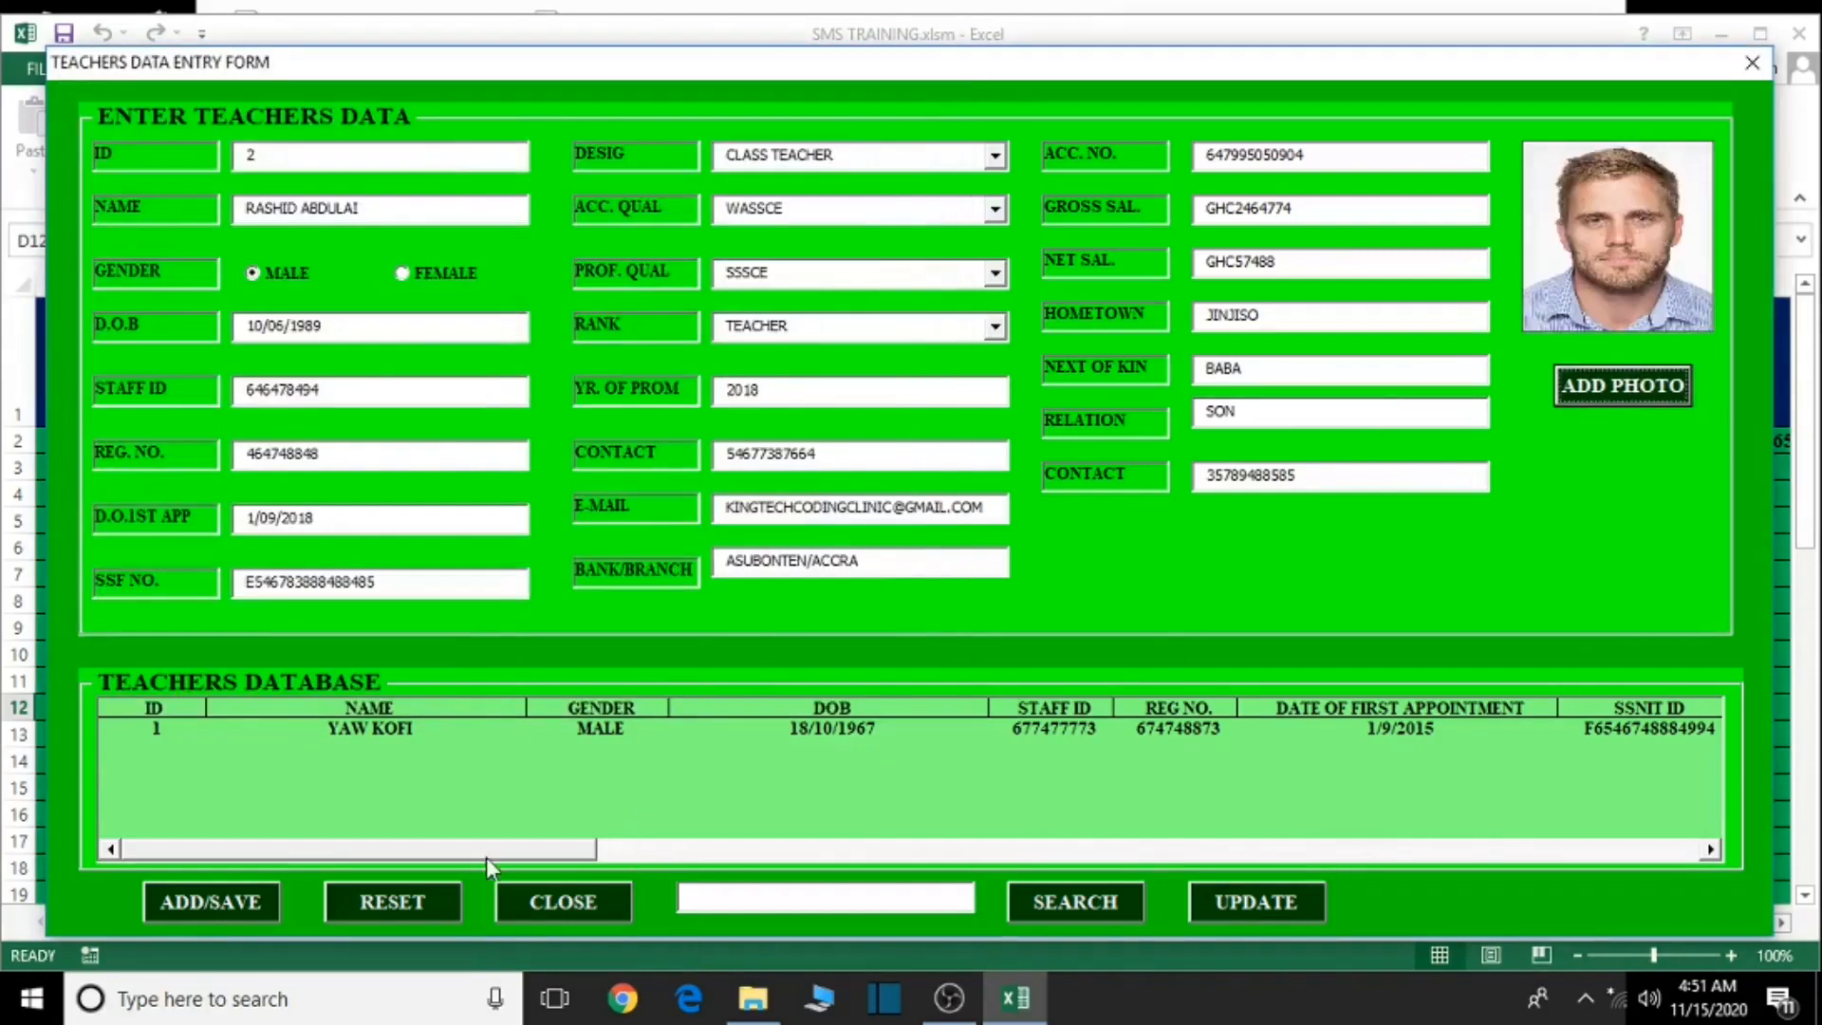
left_click(211, 907)
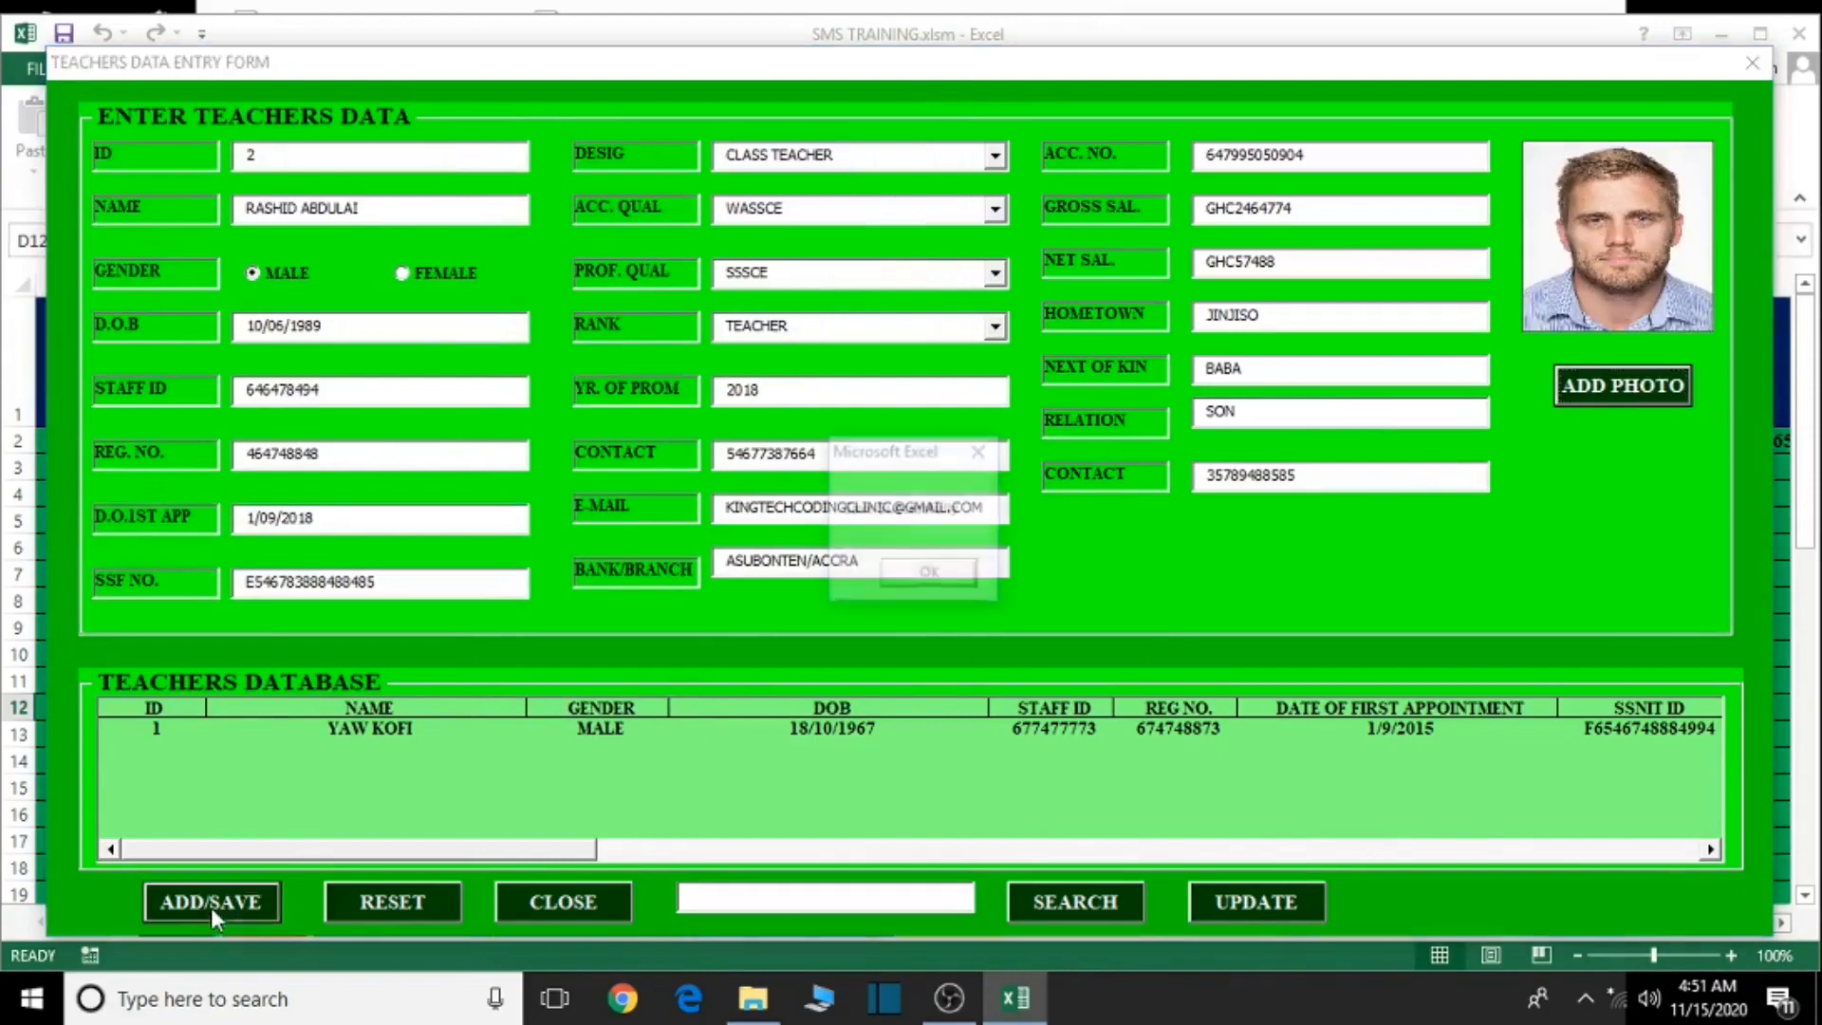
left_click(930, 570)
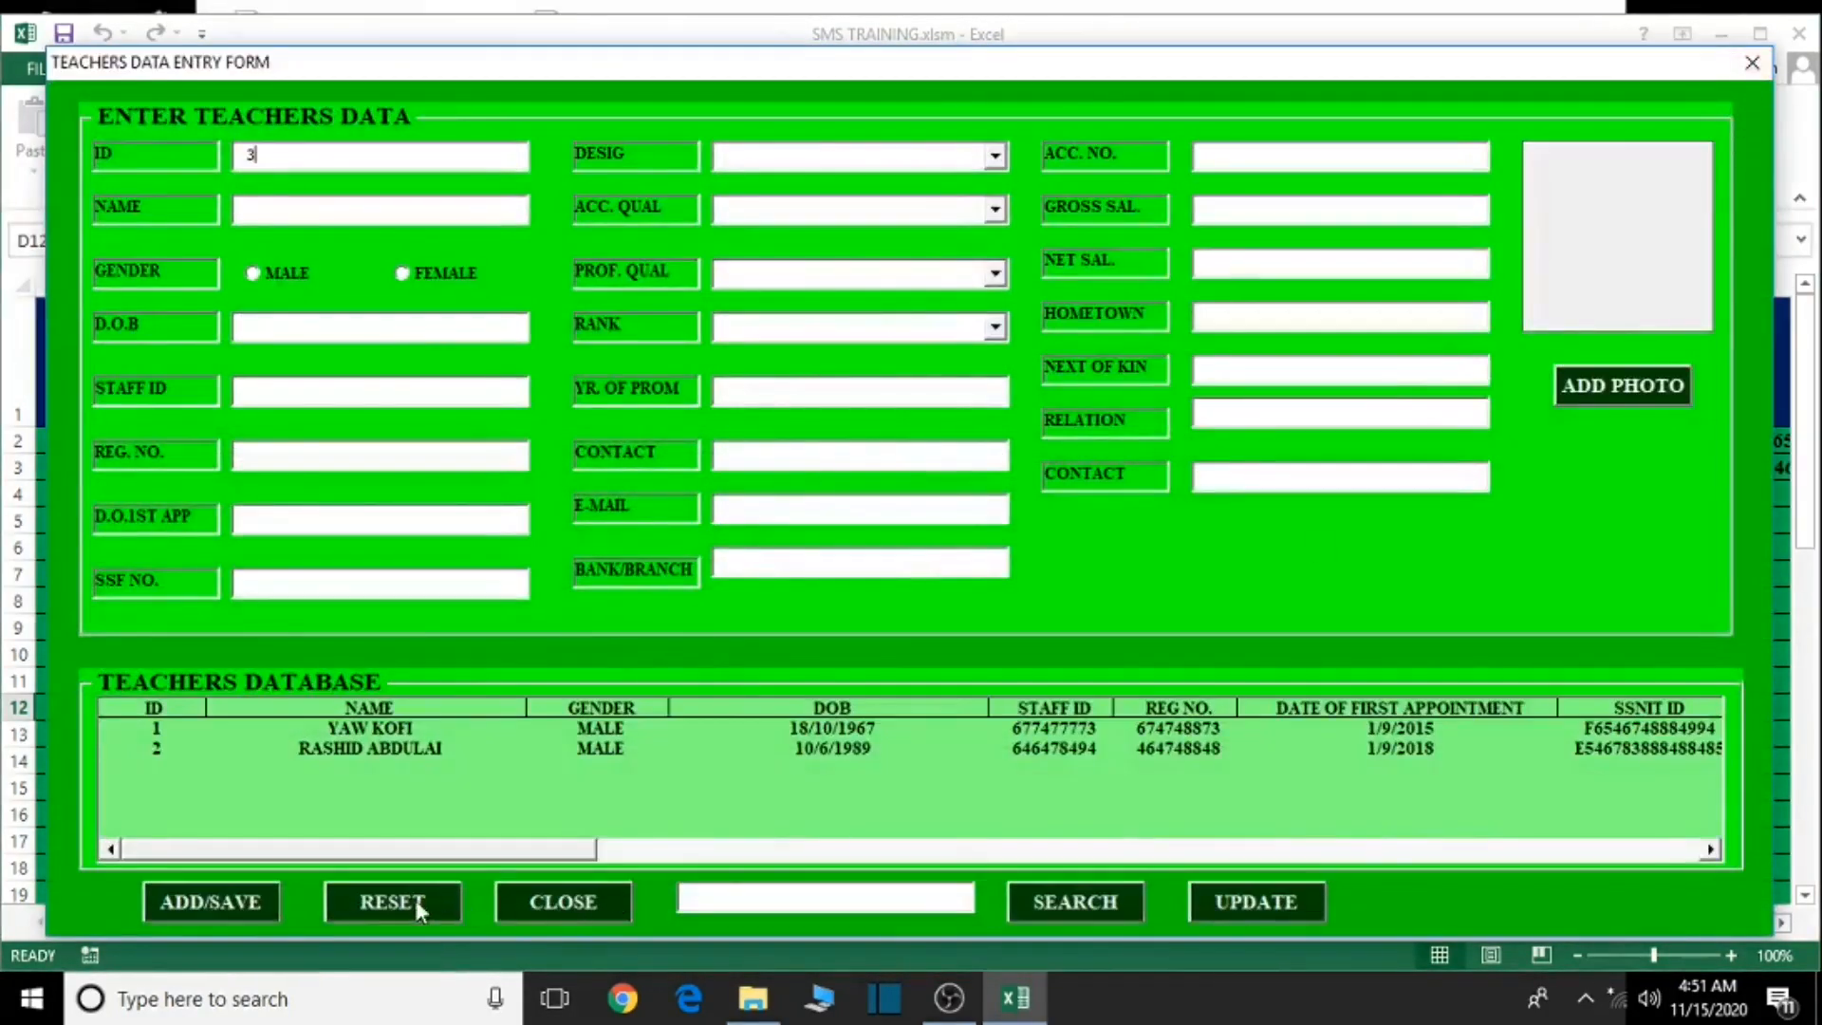
left_click(596, 907)
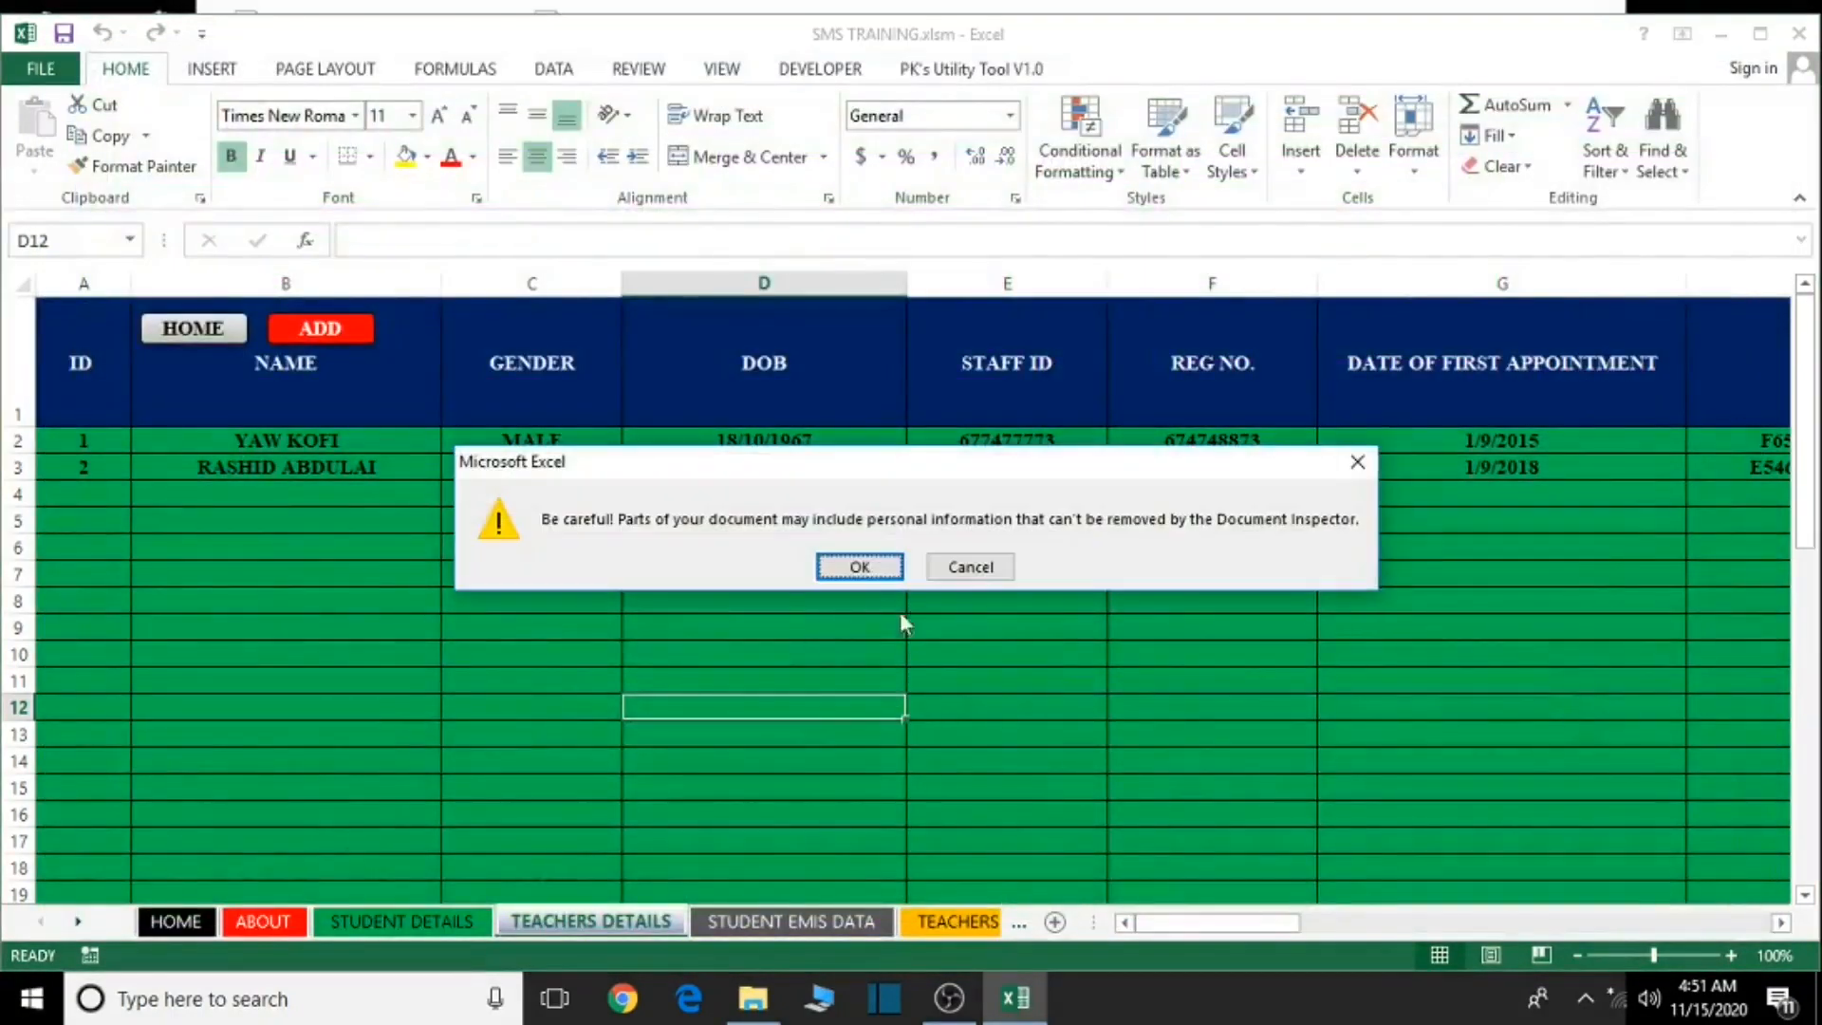
- Review both teachers' records and the male/female totals on the TEACHERS EMIS DATA sheet
left_click(862, 560)
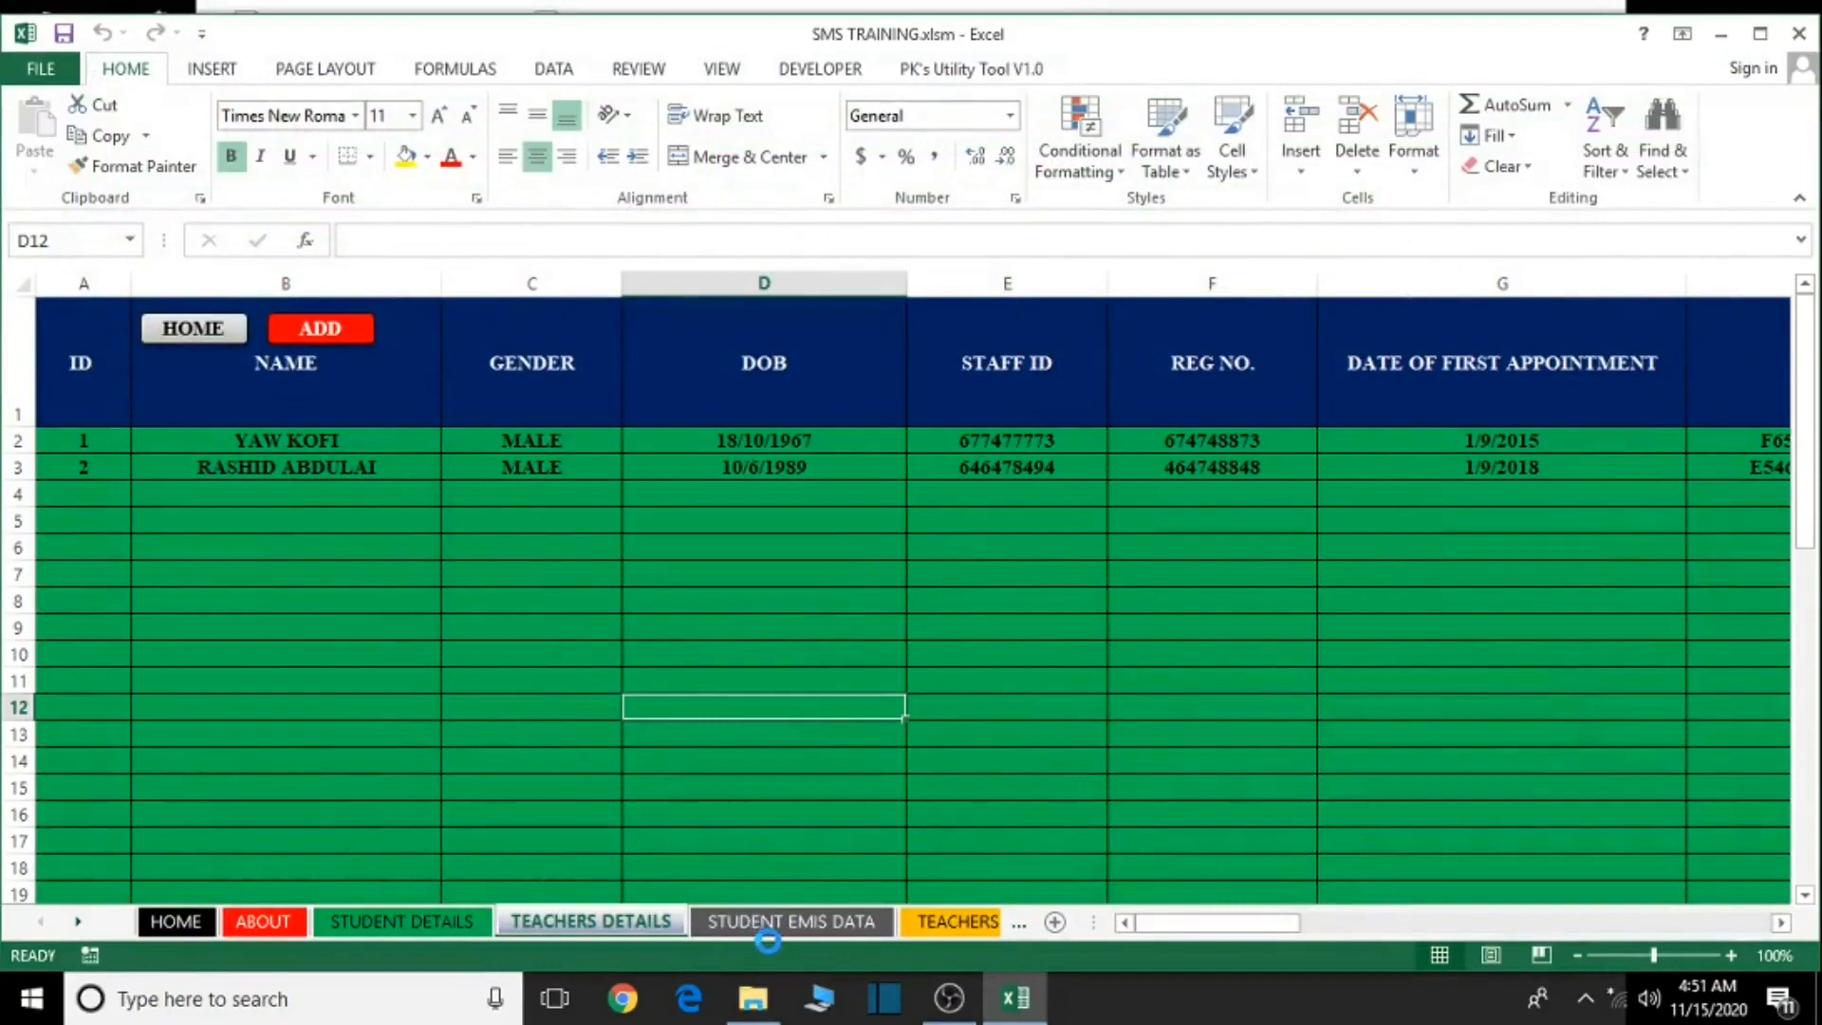
left_click(915, 920)
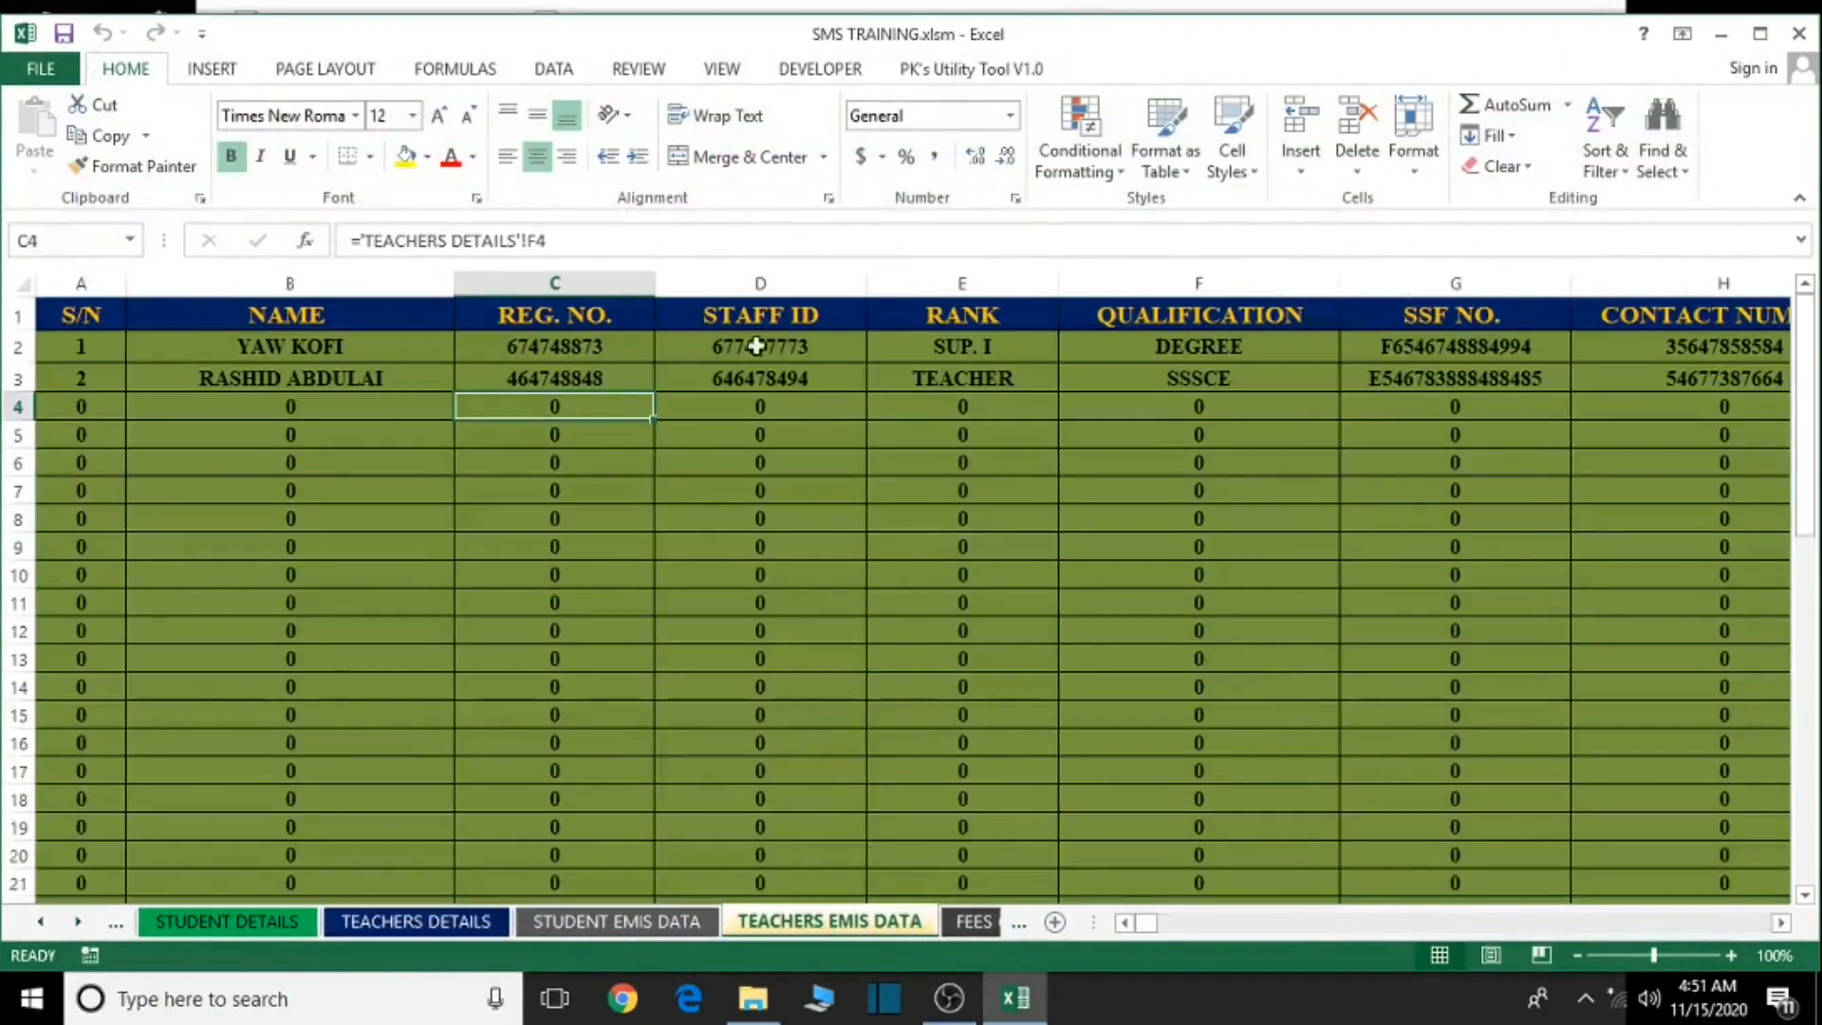
left_click(1781, 923)
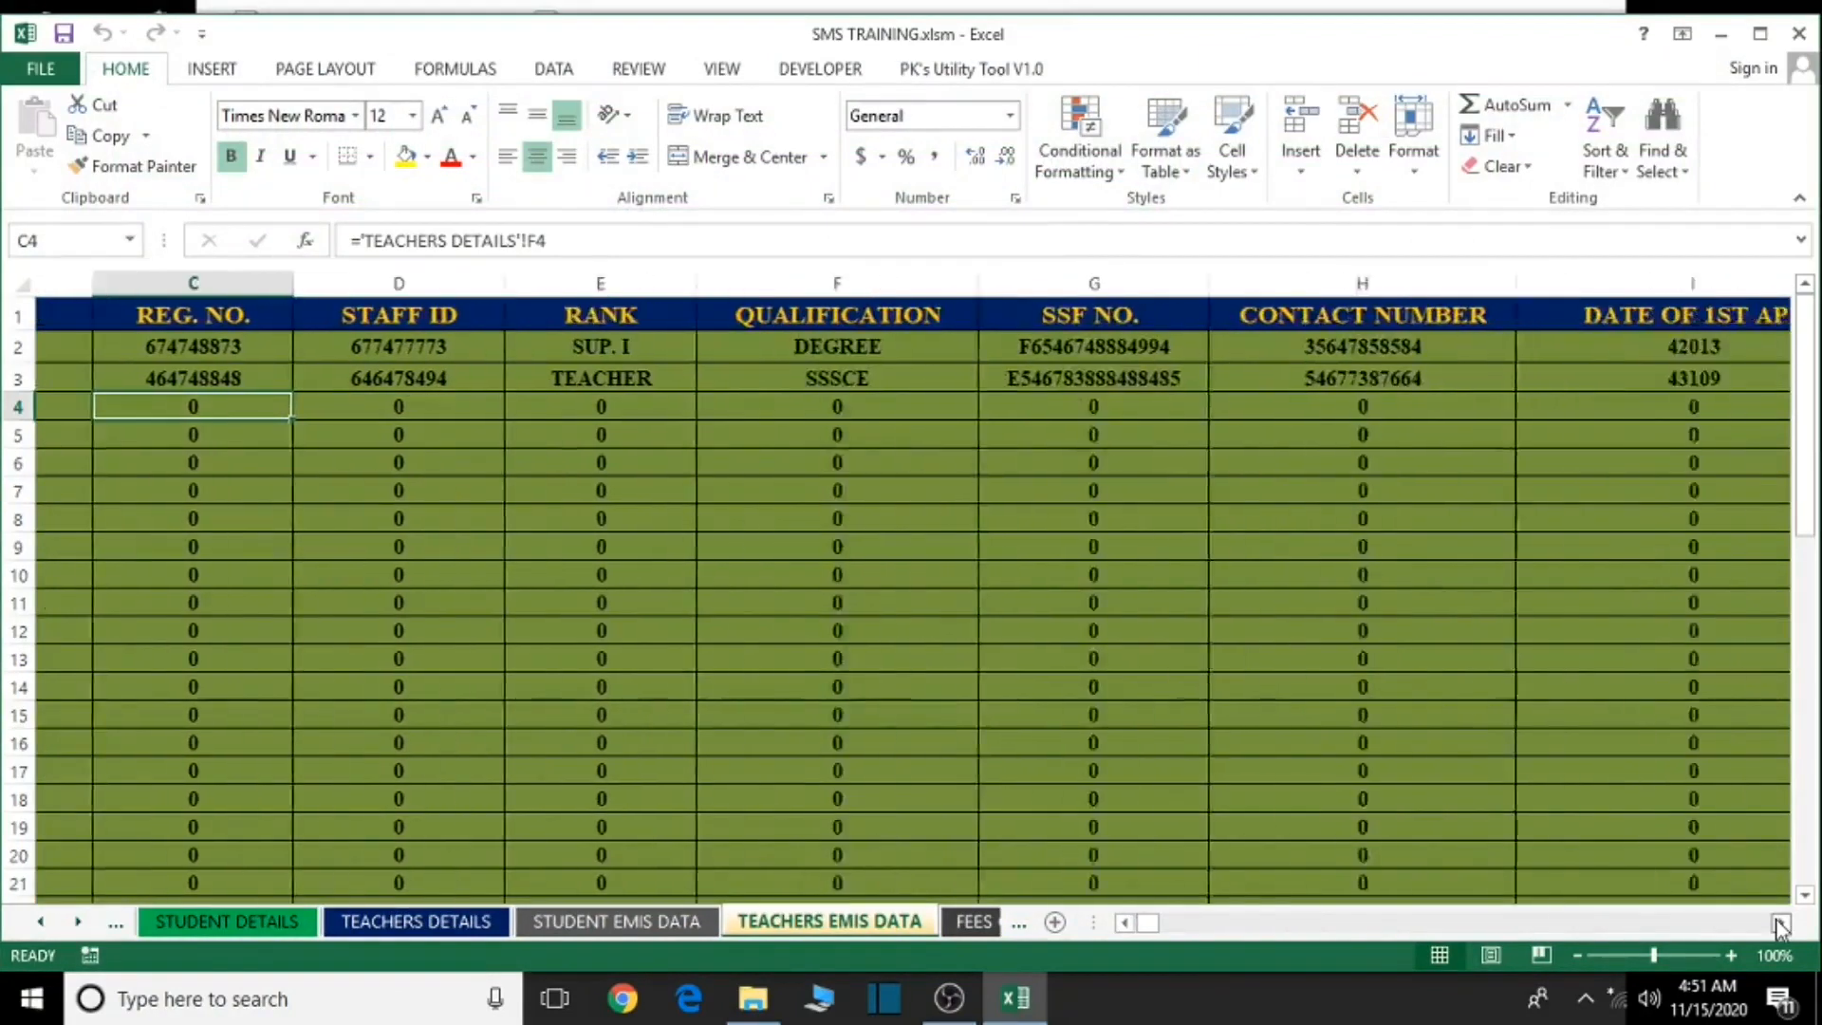
left_click(1781, 922)
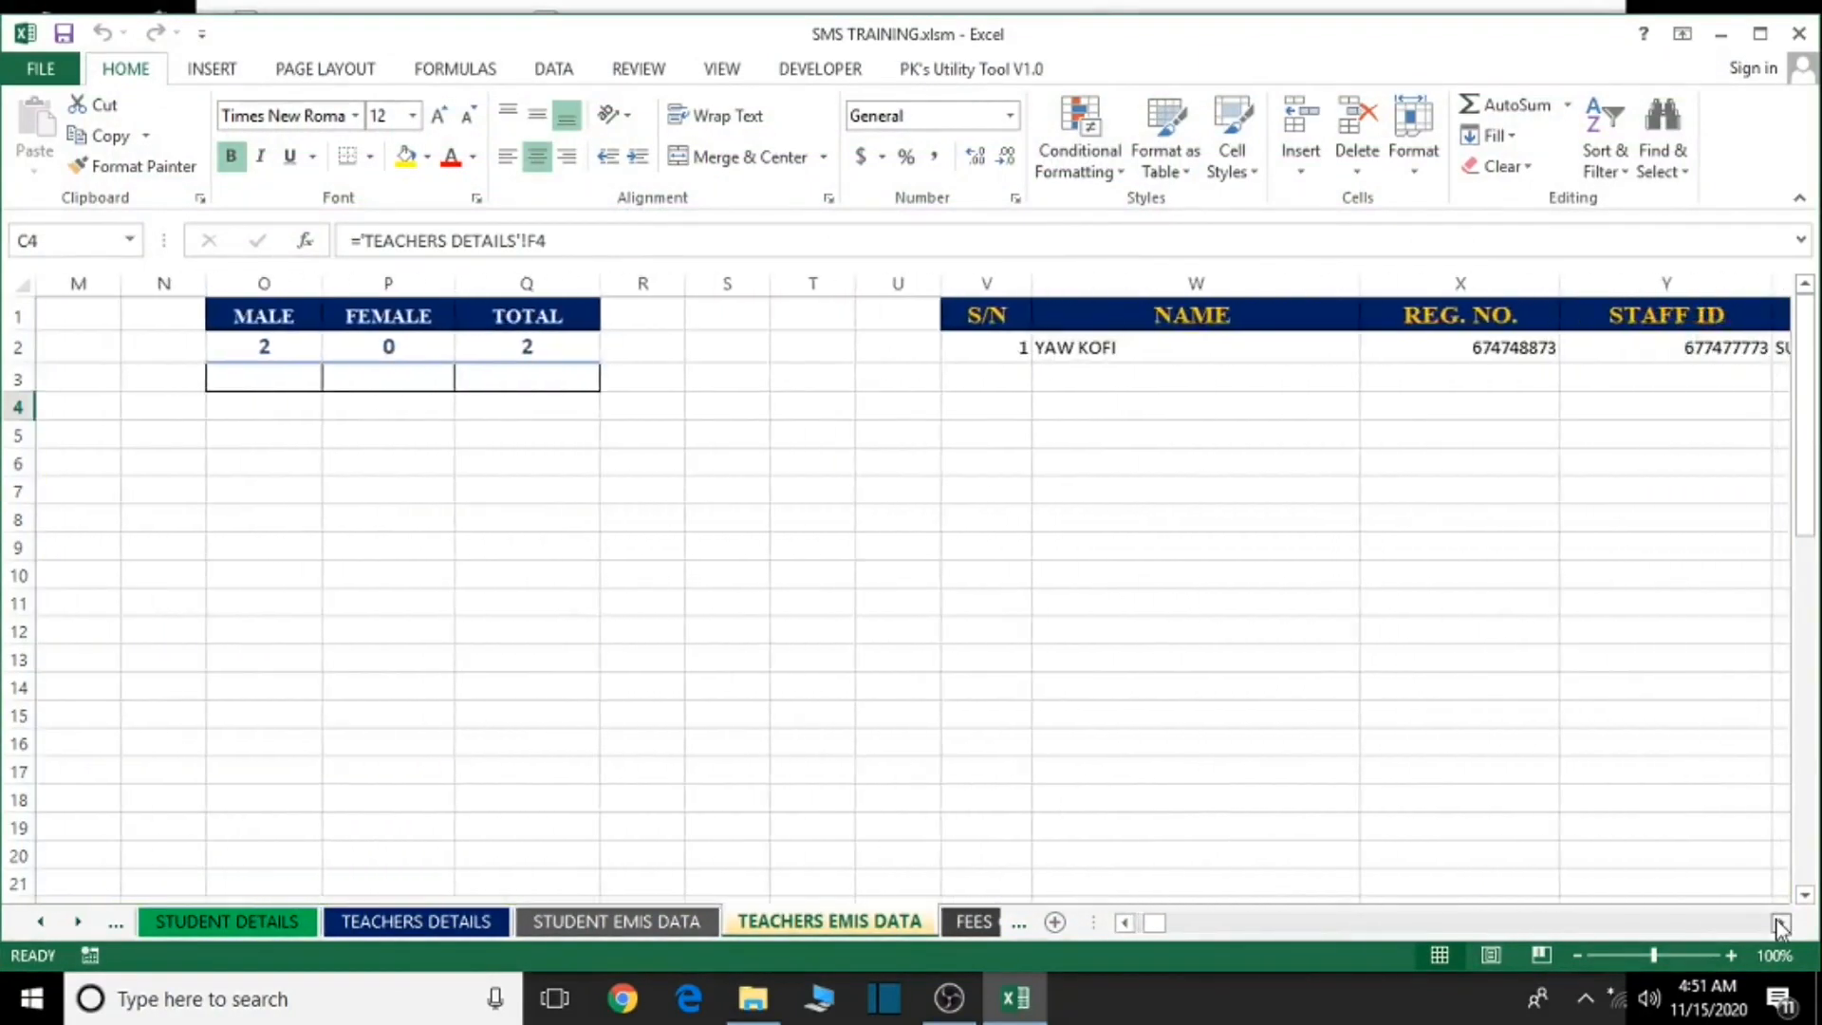
left_click(1780, 923)
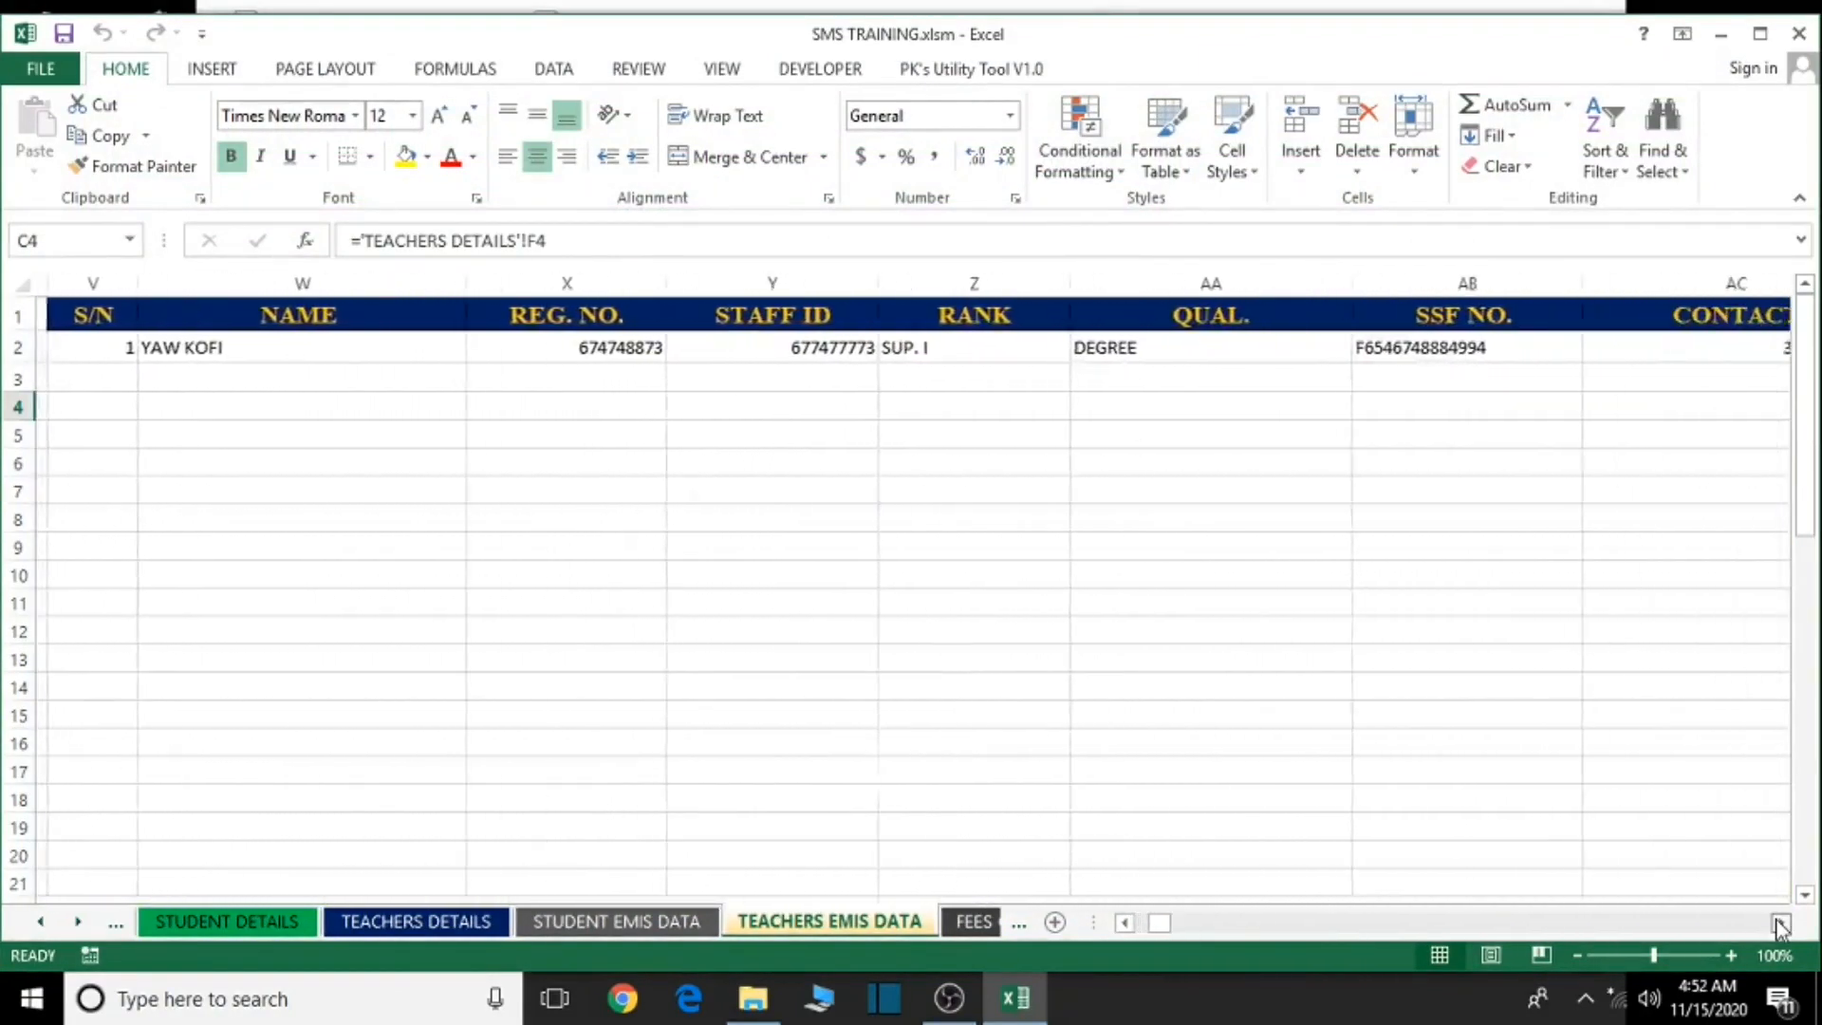
left_click(1780, 922)
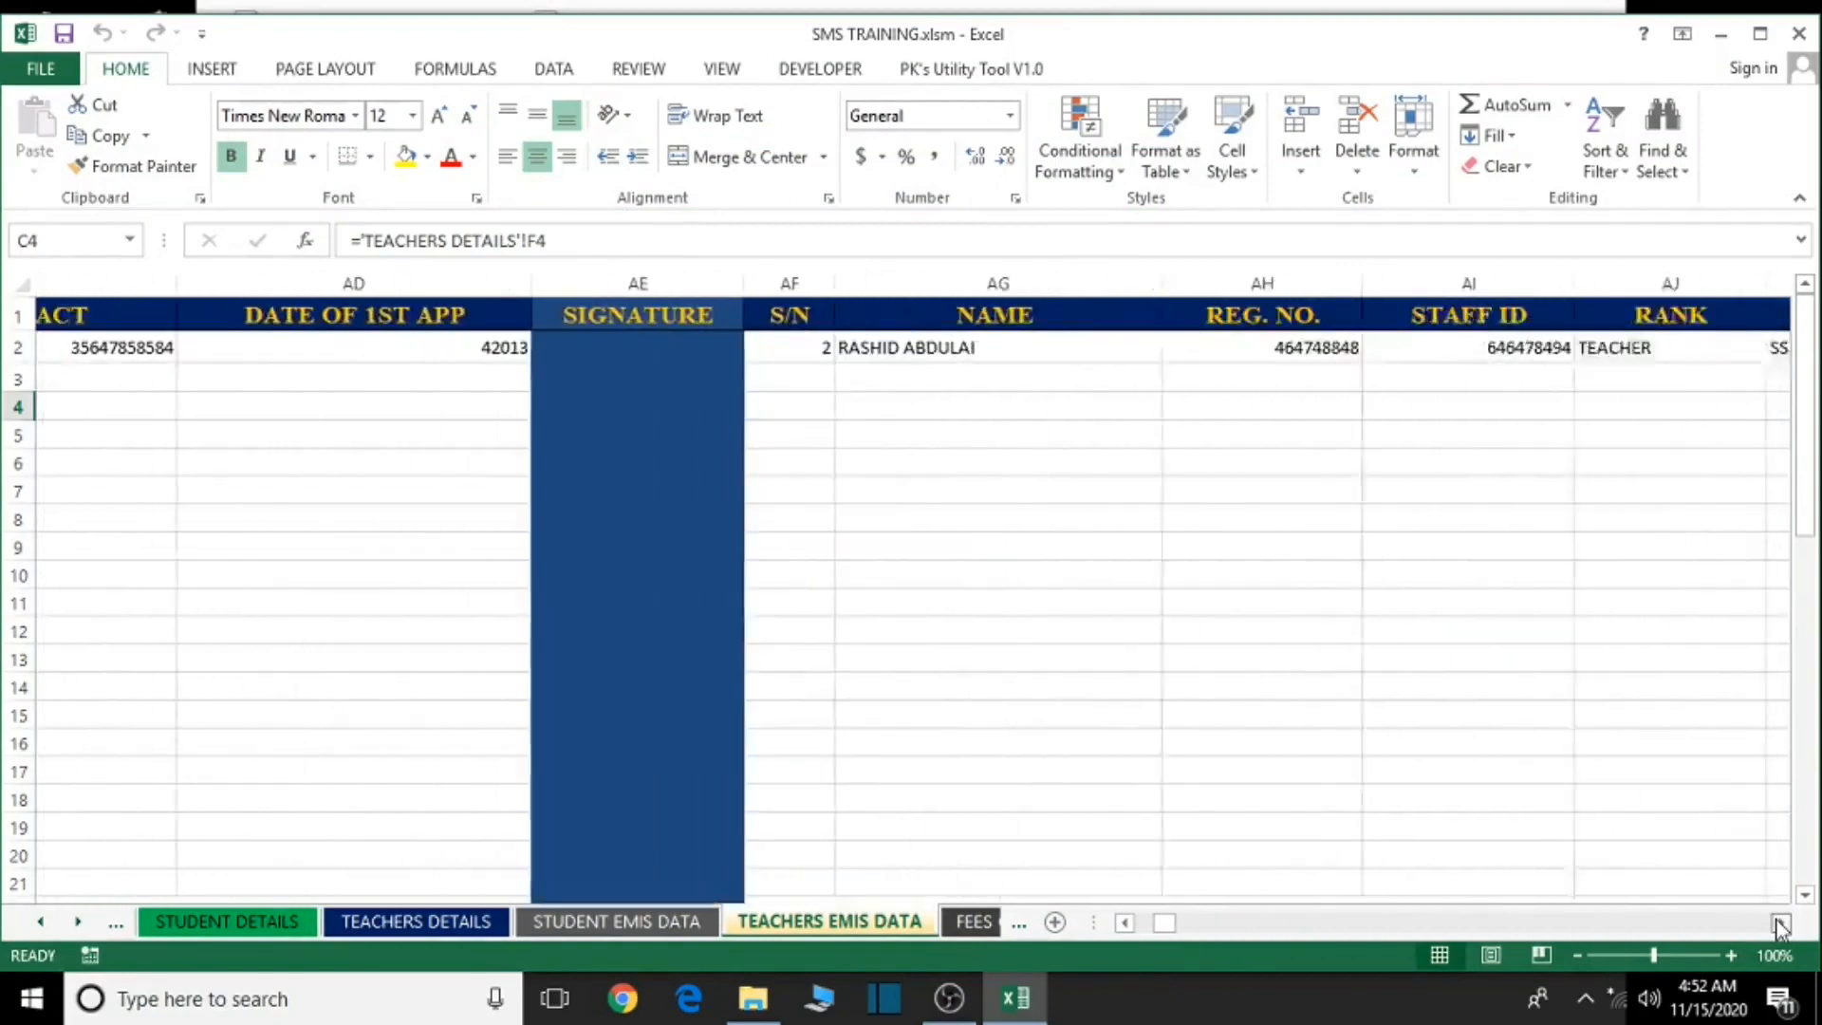
left_click(1781, 923)
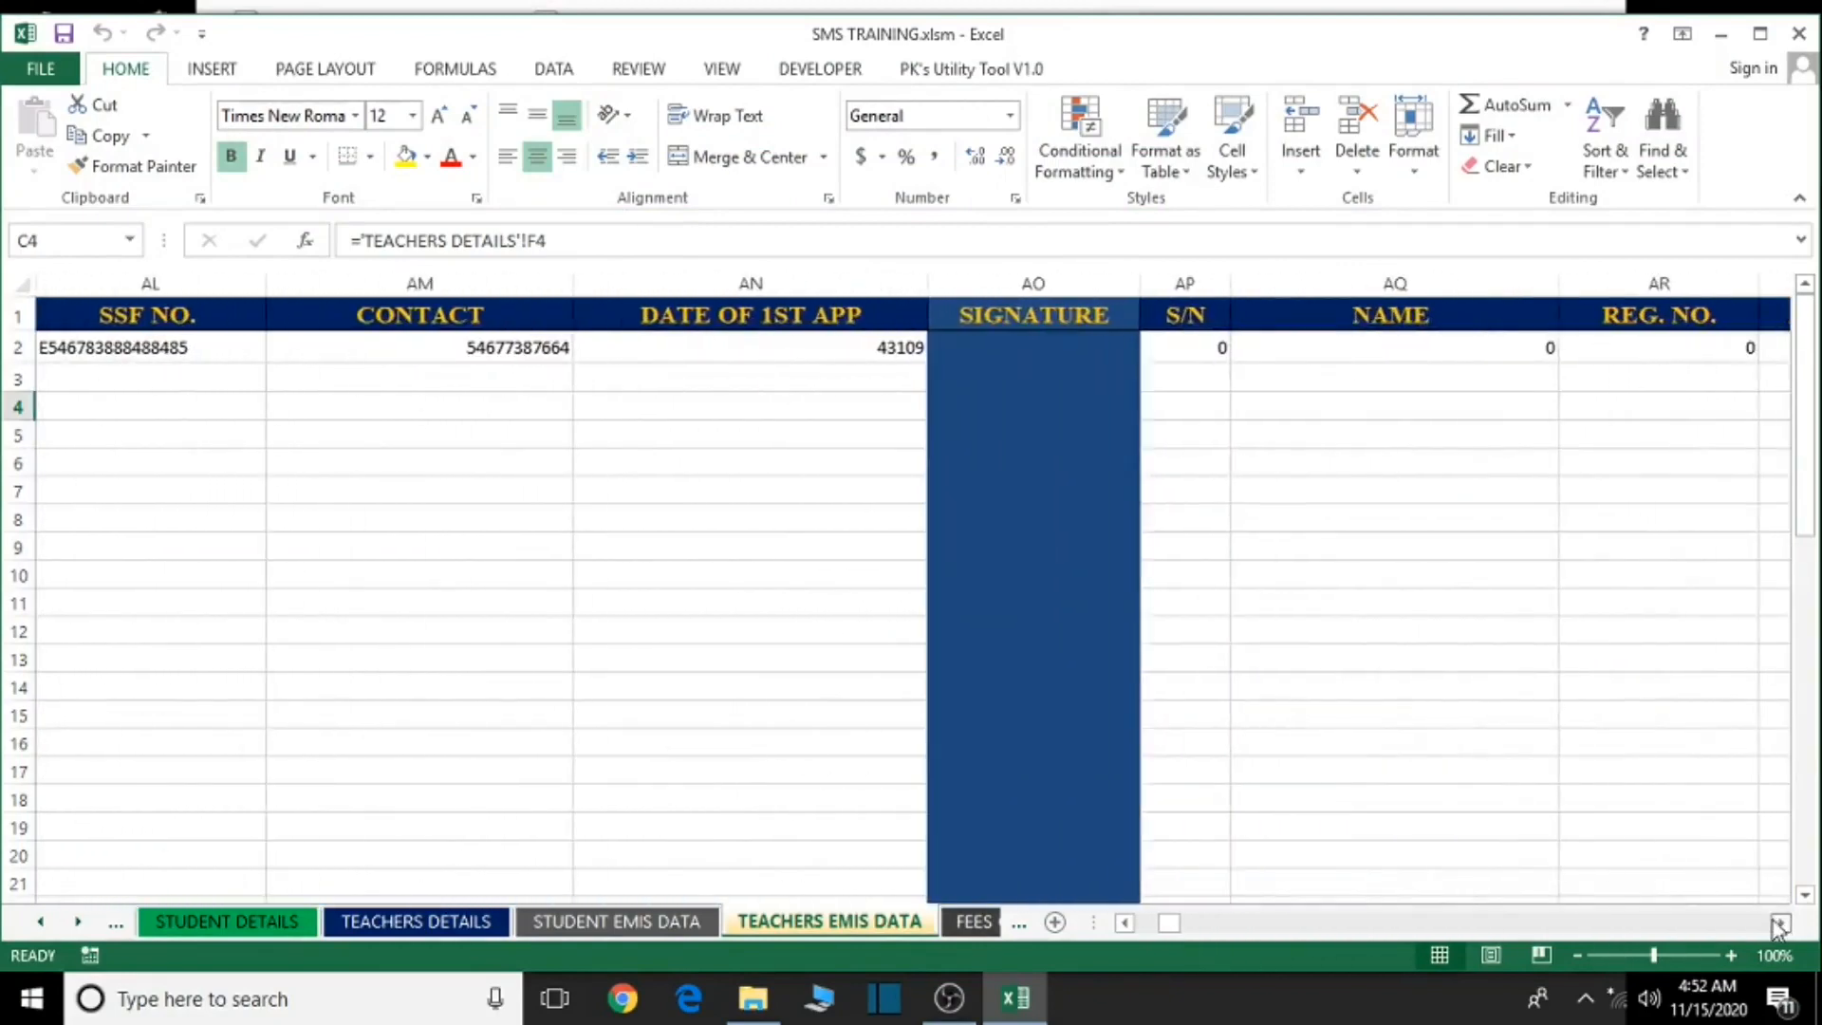
- Save the workbook past the personal information warning, close Excel and select TRS EMIS INFO.docx
key("ctrl+s")
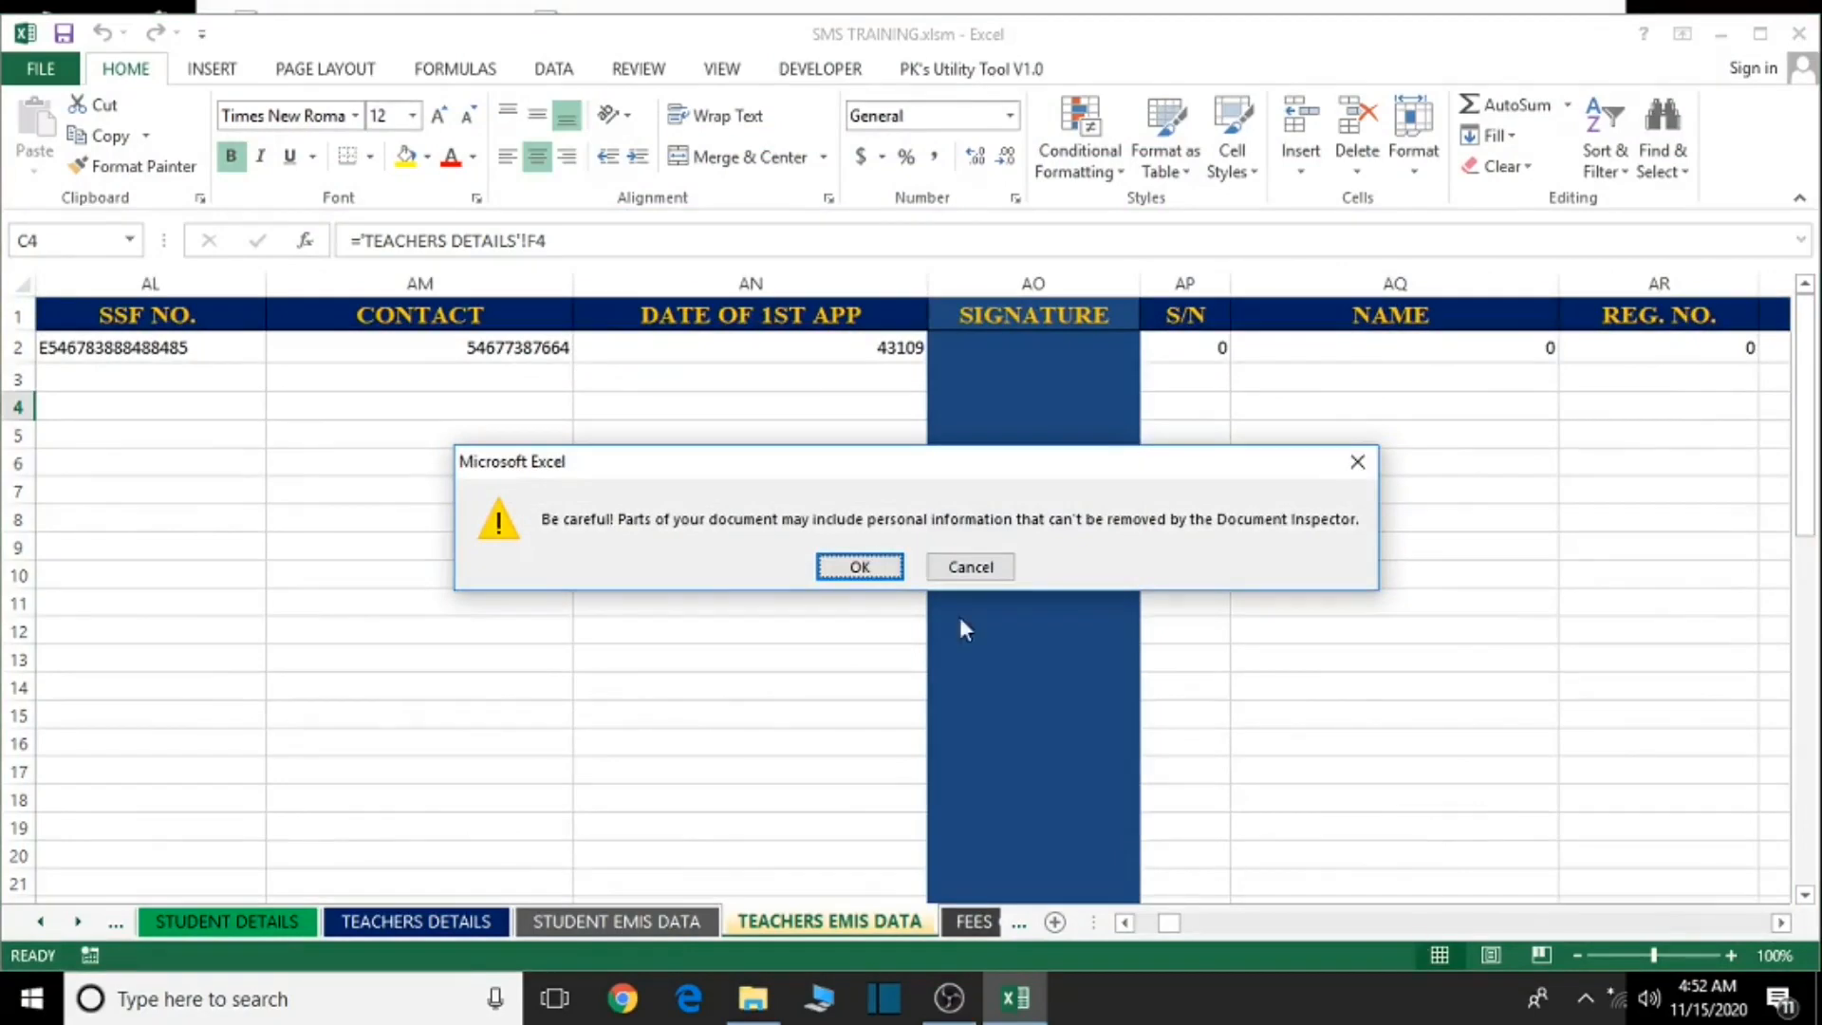
left_click(883, 577)
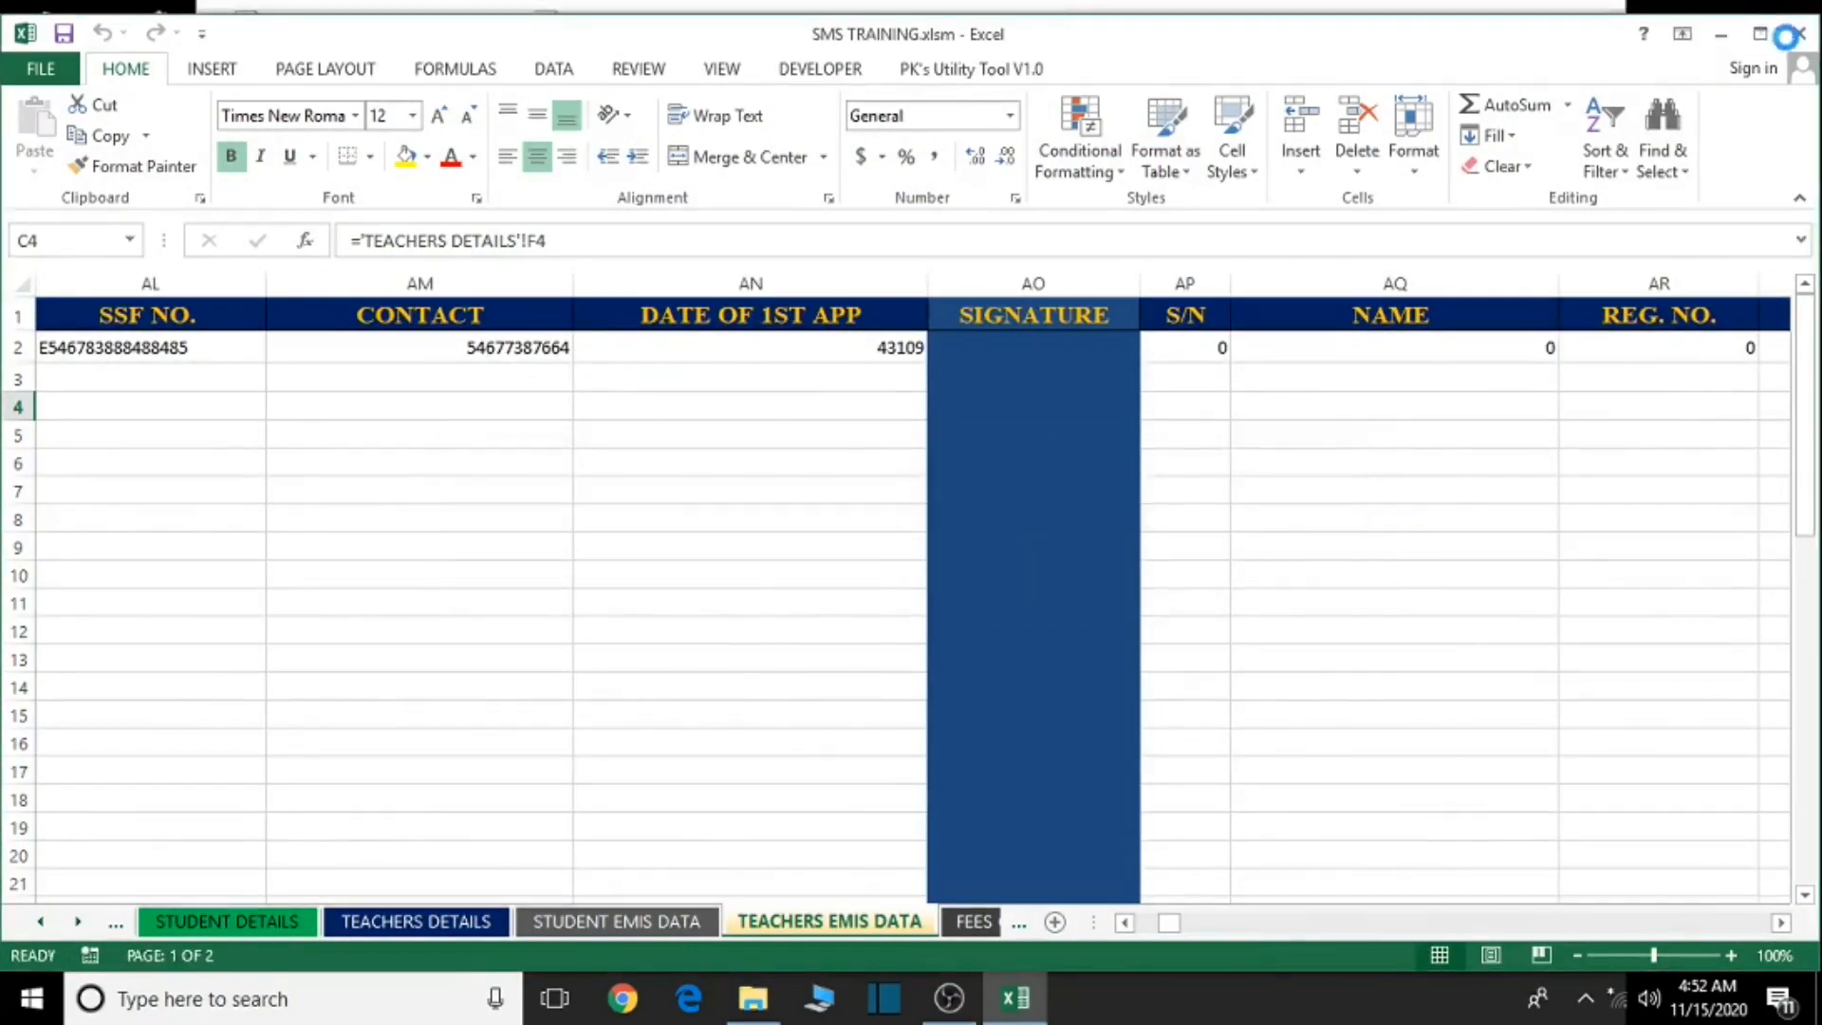
left_click(1802, 33)
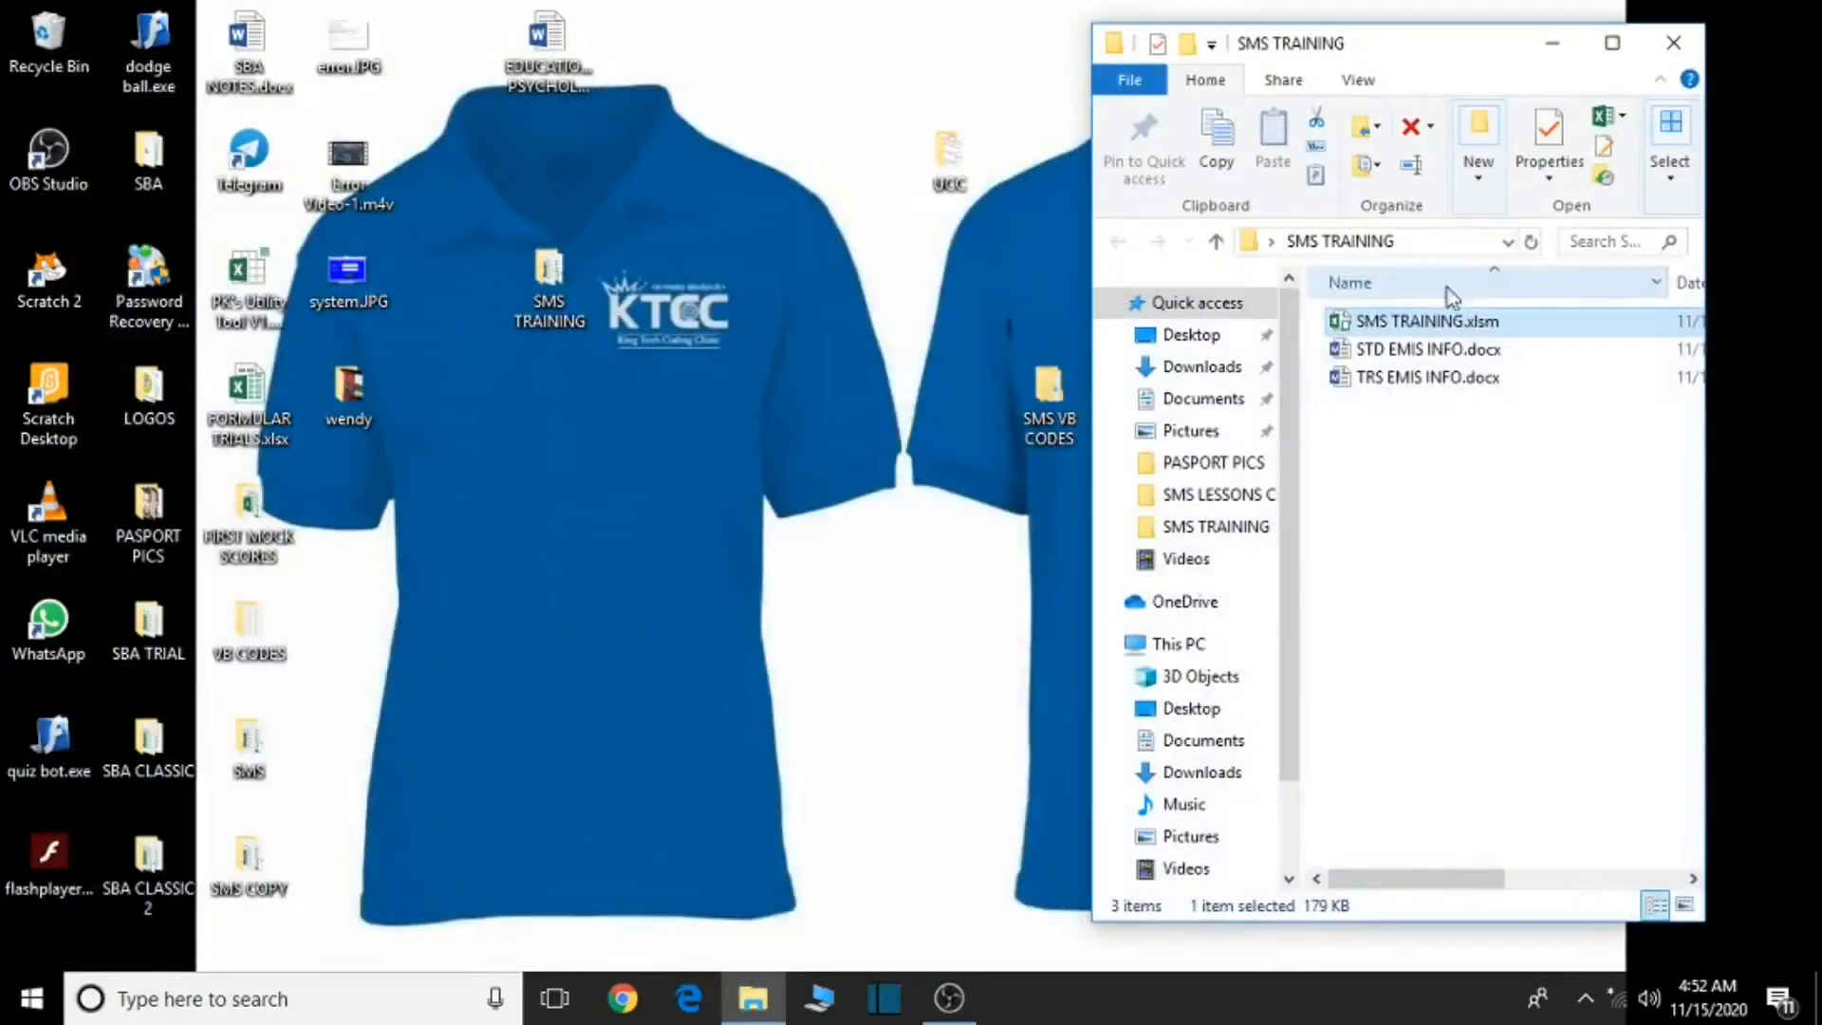
left_click(1421, 380)
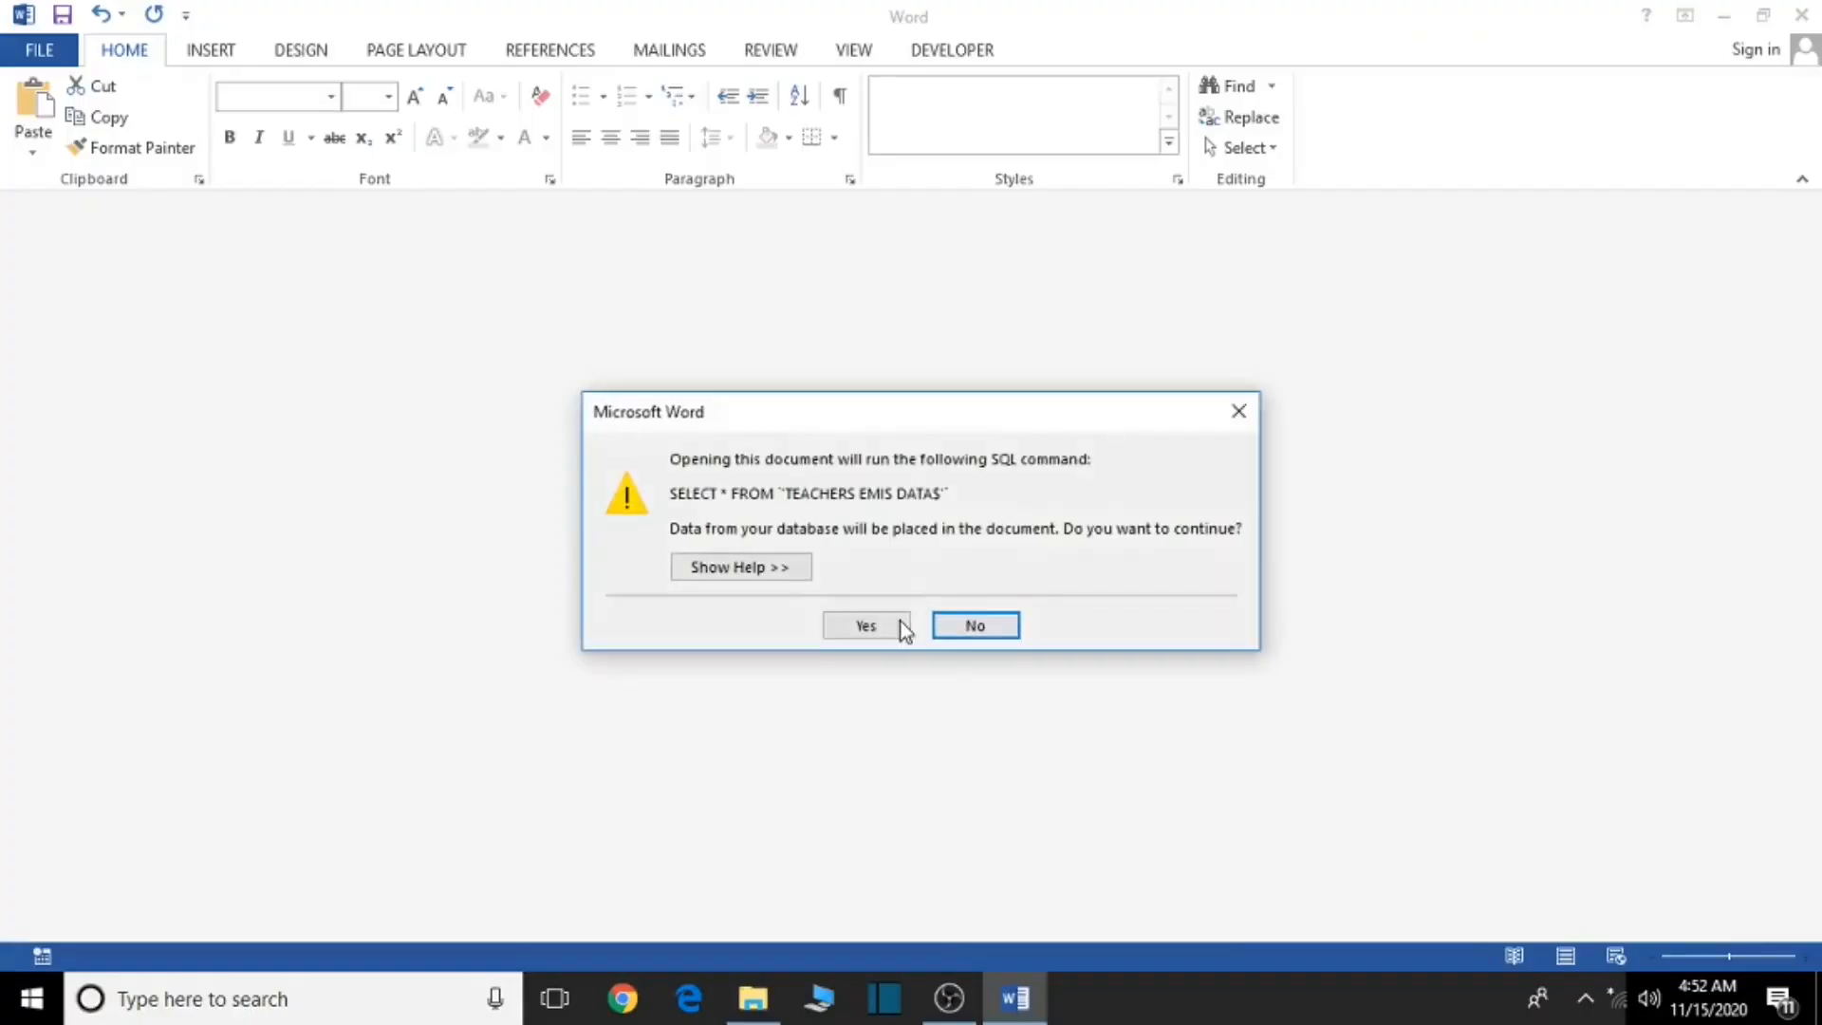
- Accept the SQL prompt to load TEACHERS EMIS DATA and show the Insert Merge Field list
left_click(901, 627)
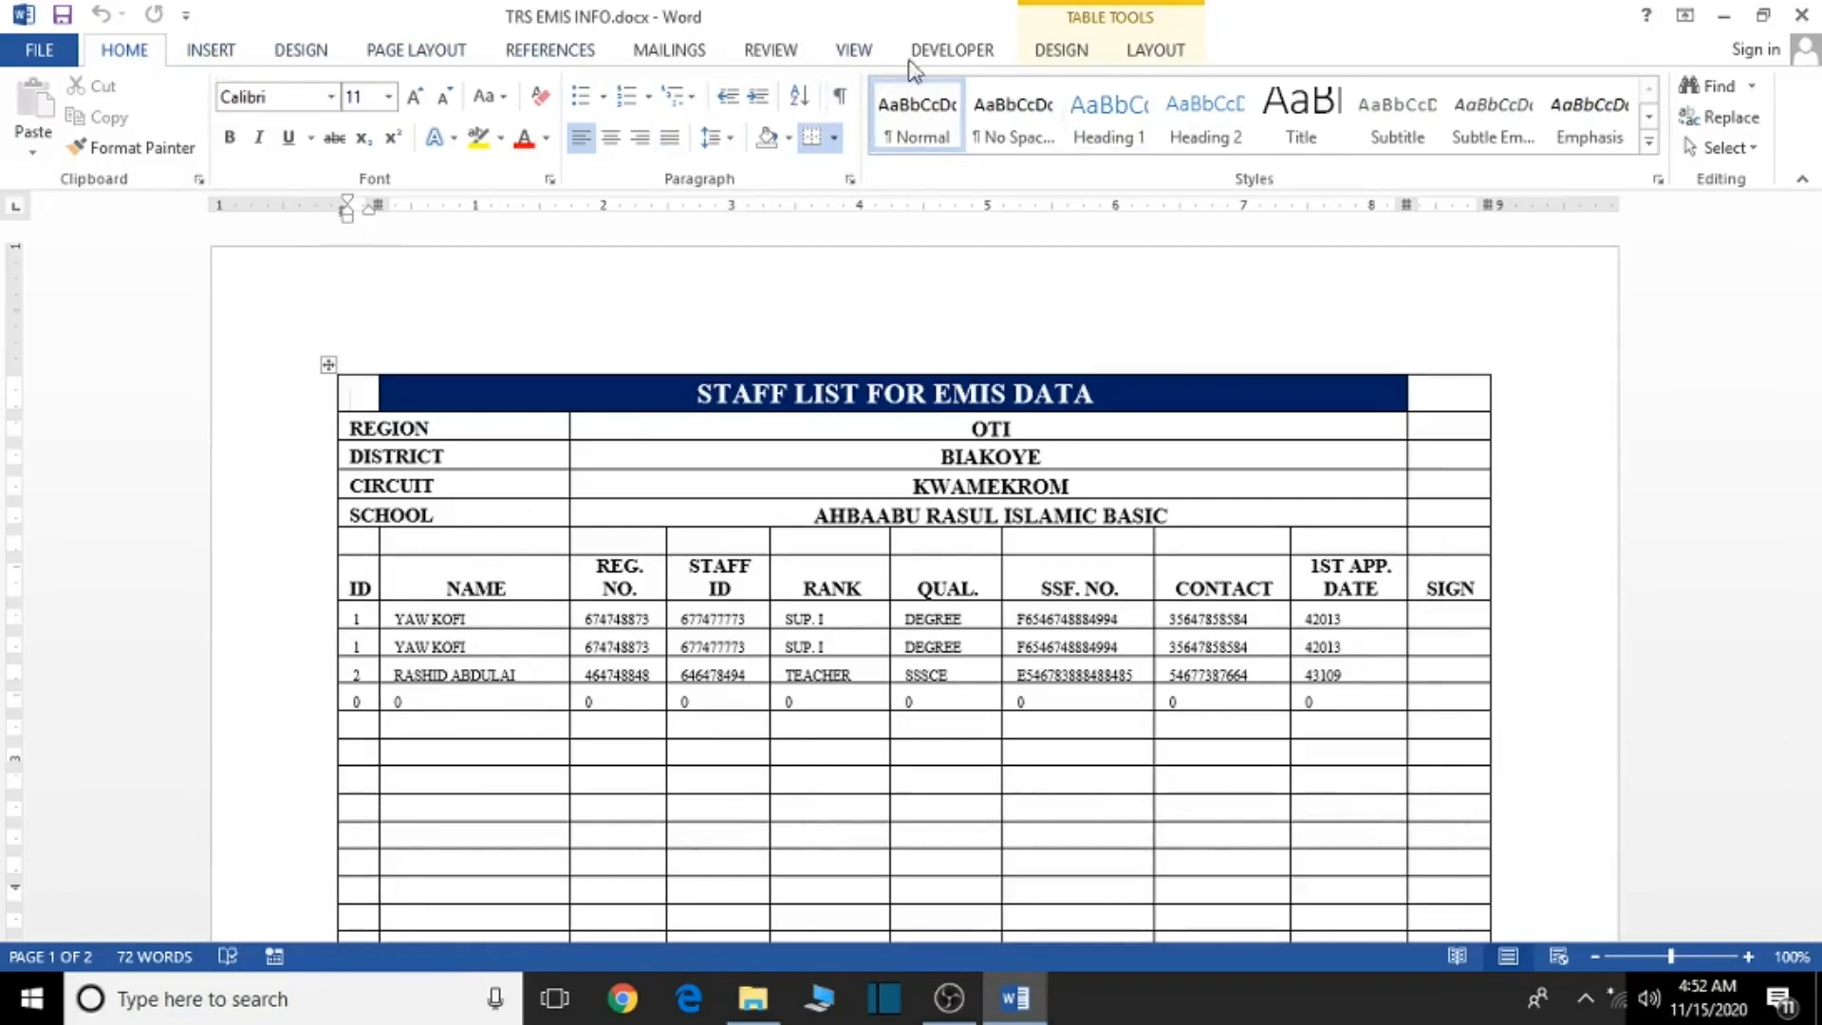
left_click(675, 51)
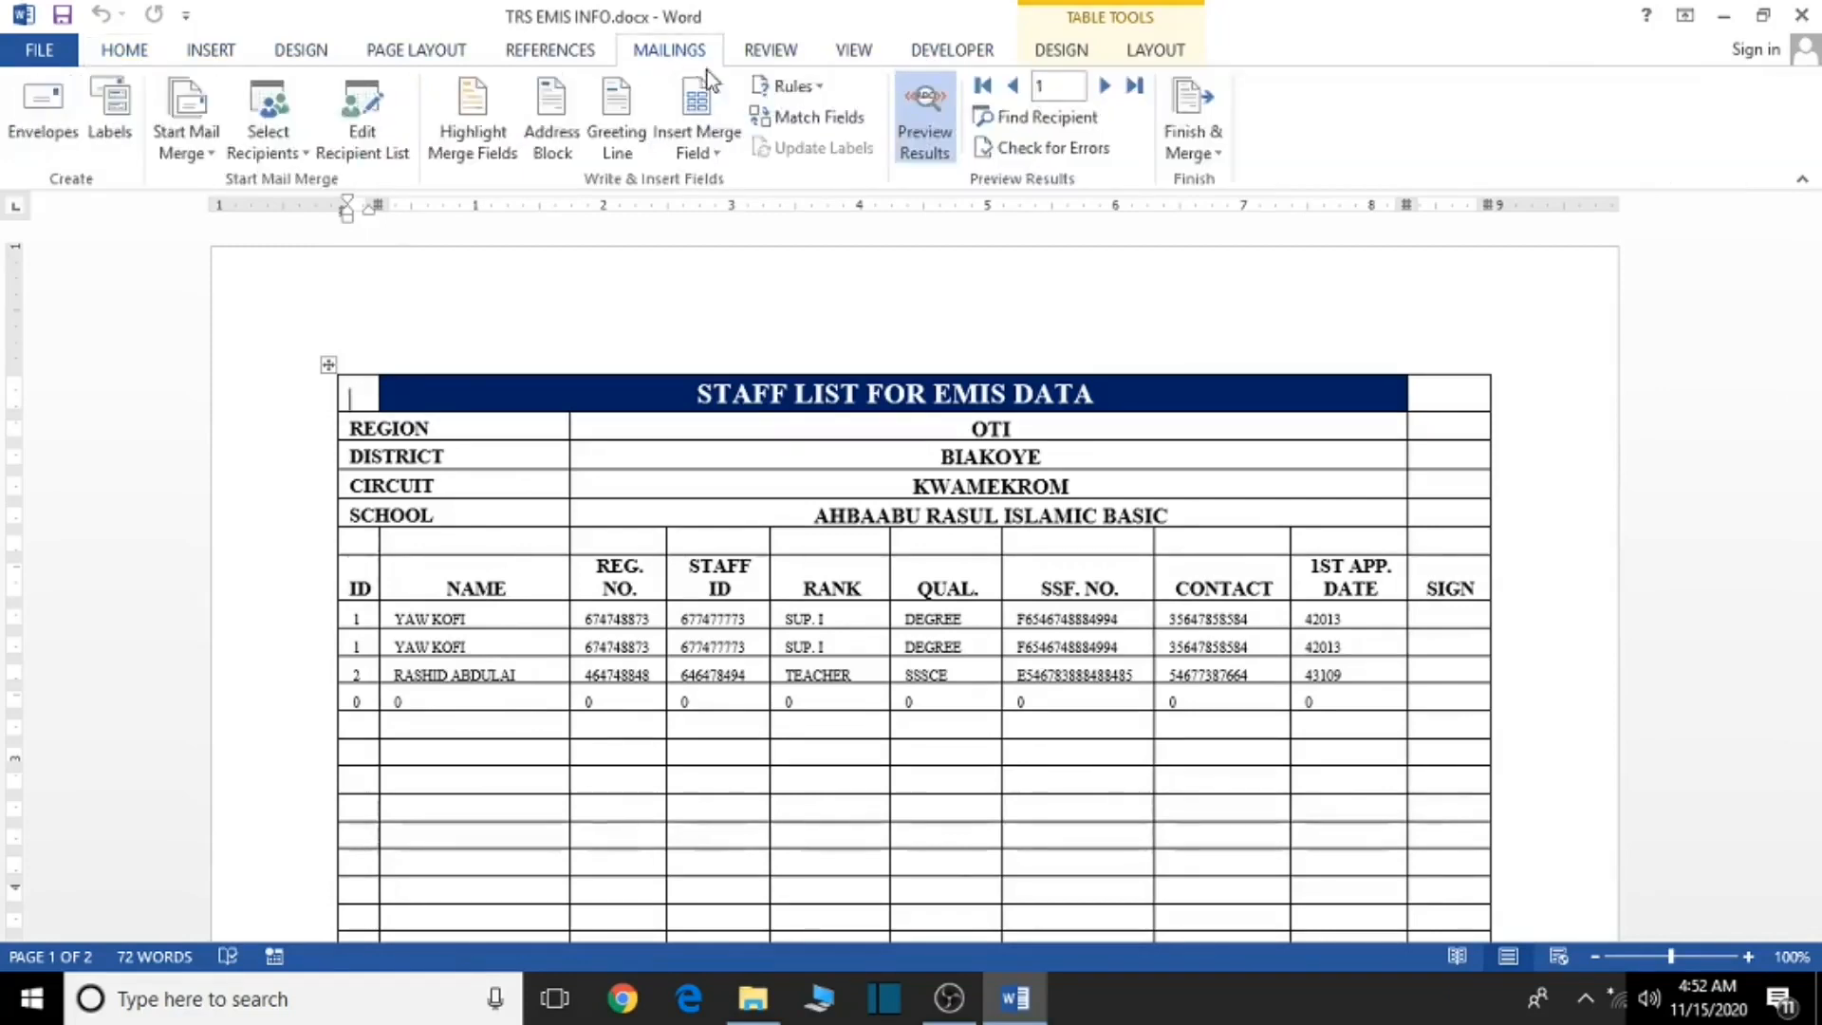
left_click(718, 159)
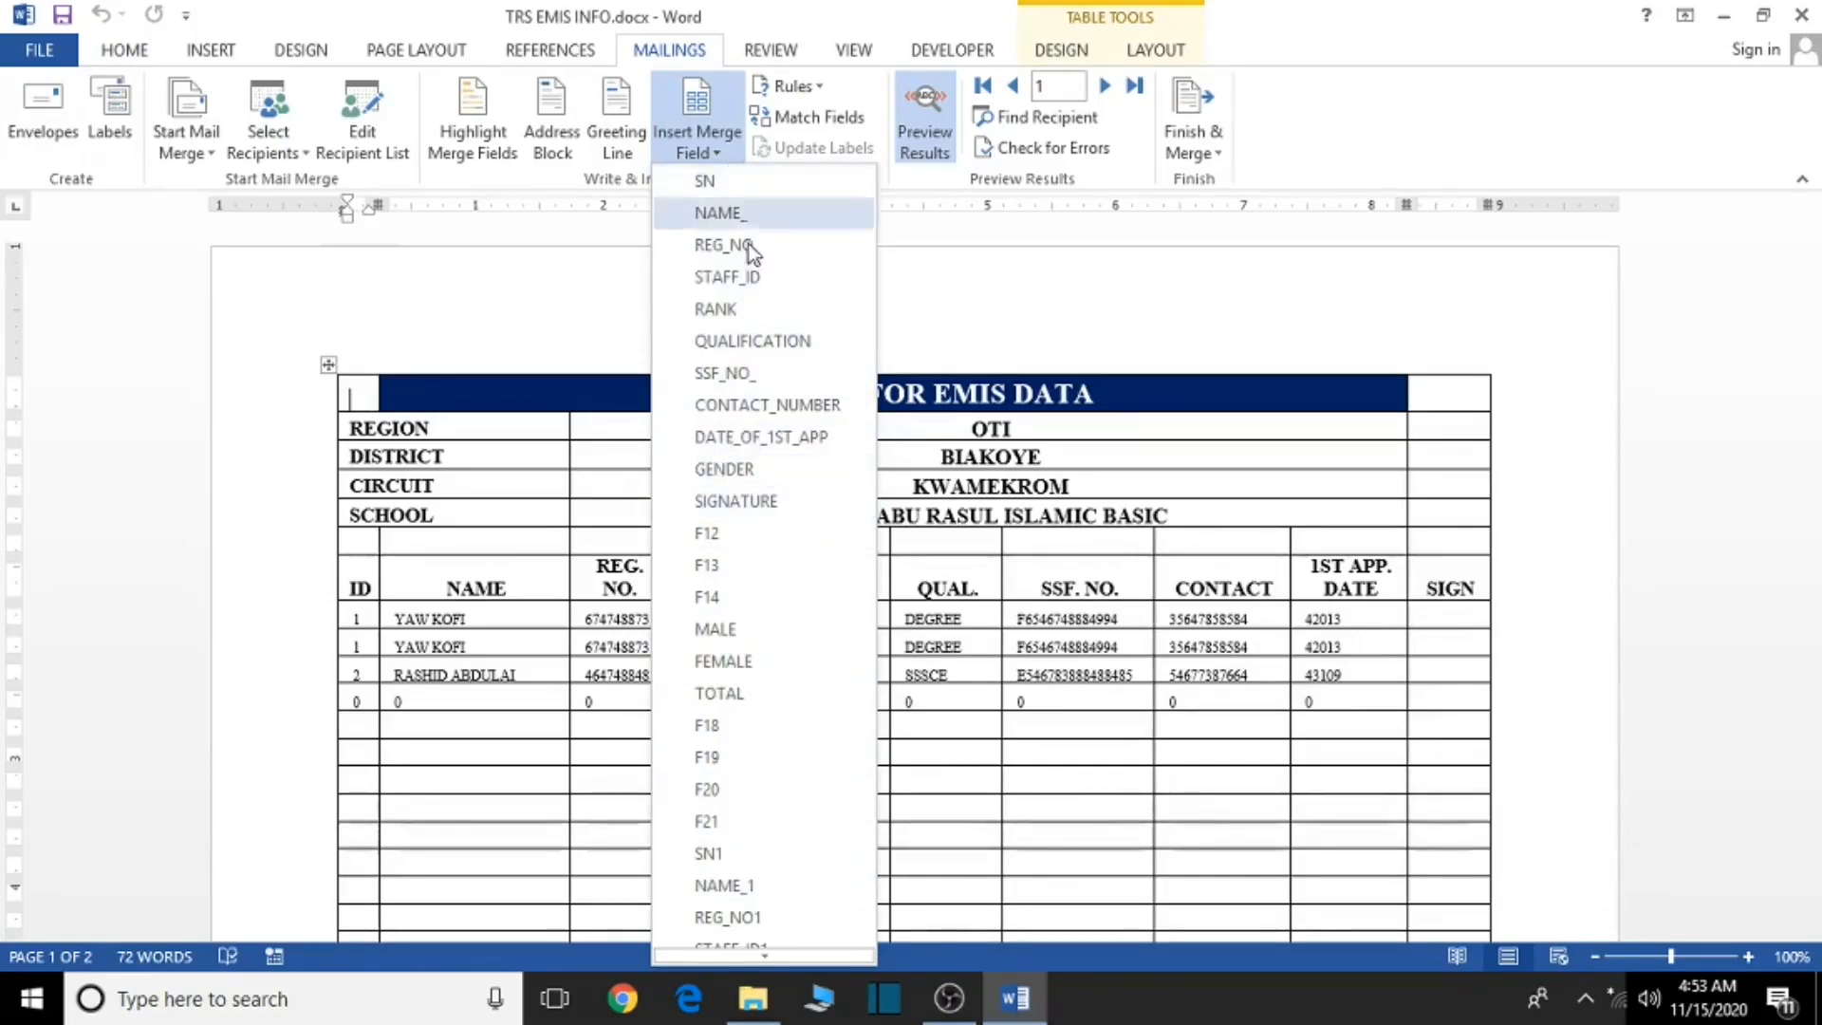
- Close the merge field list and try erasing the ID and NAME cells as one selection
left_click(697, 142)
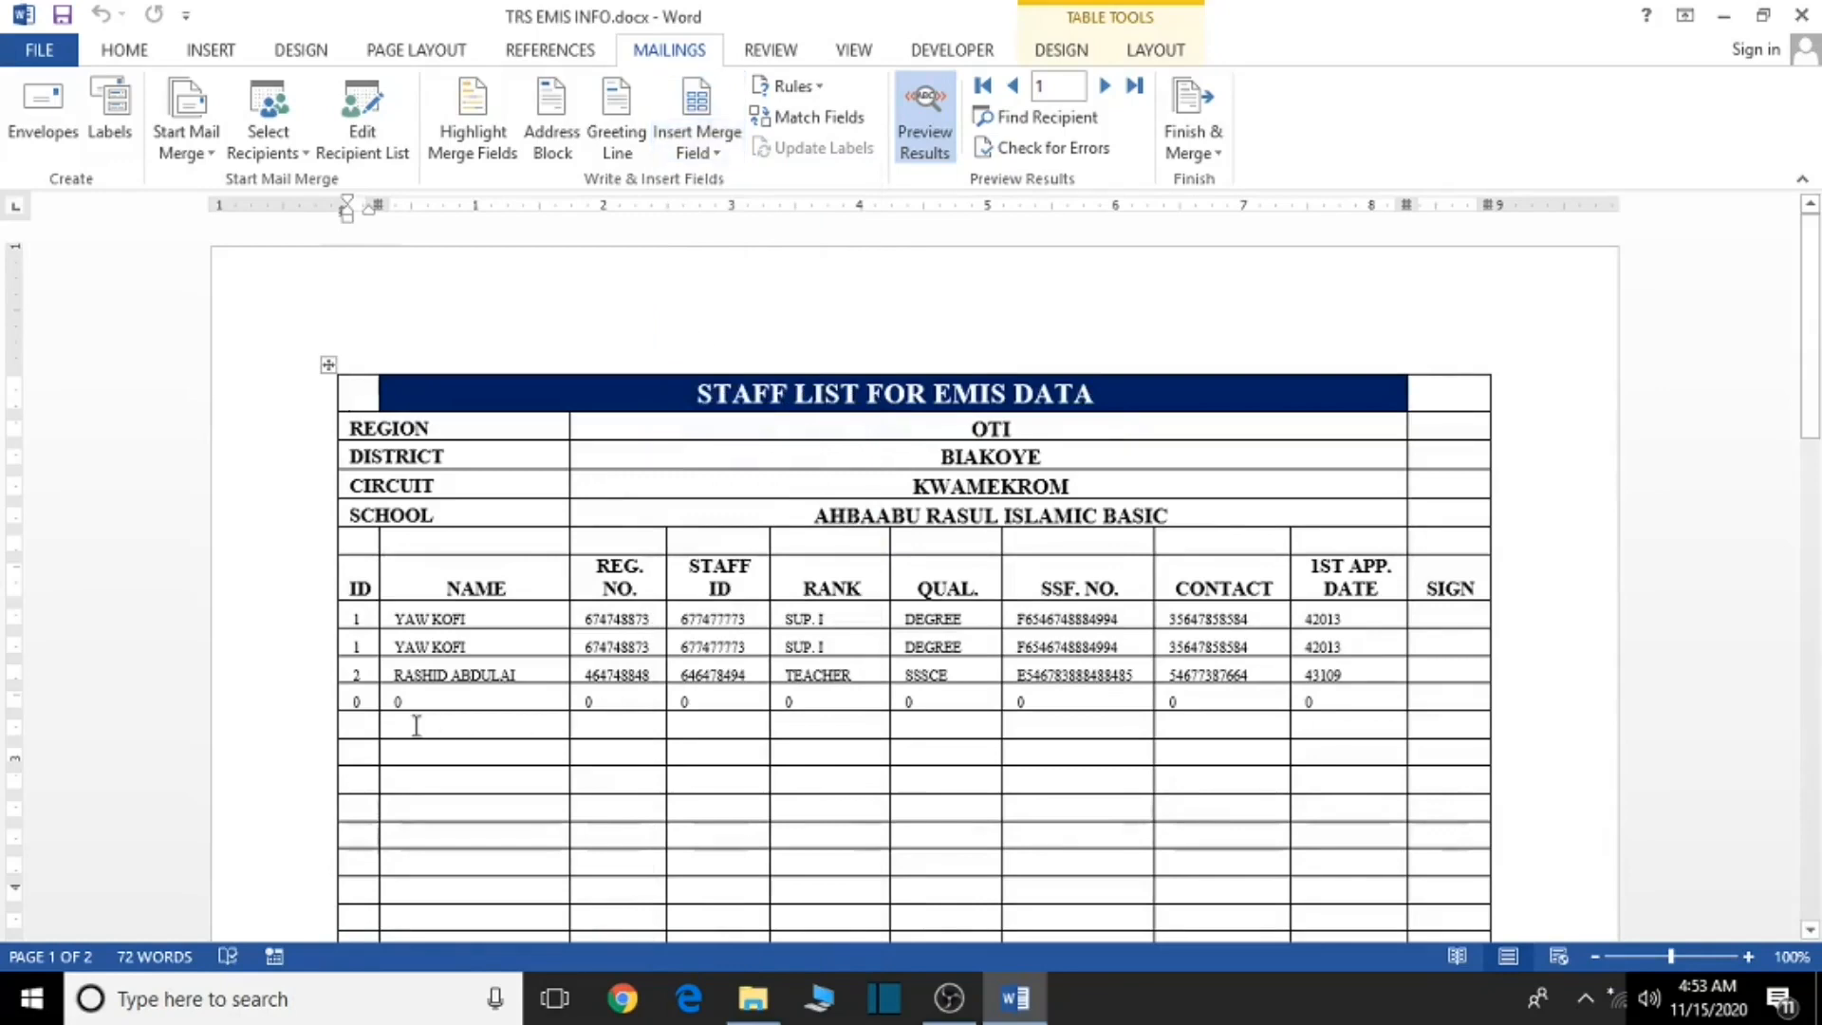
left_click_drag(361, 617, 551, 735)
key("BackSpace")
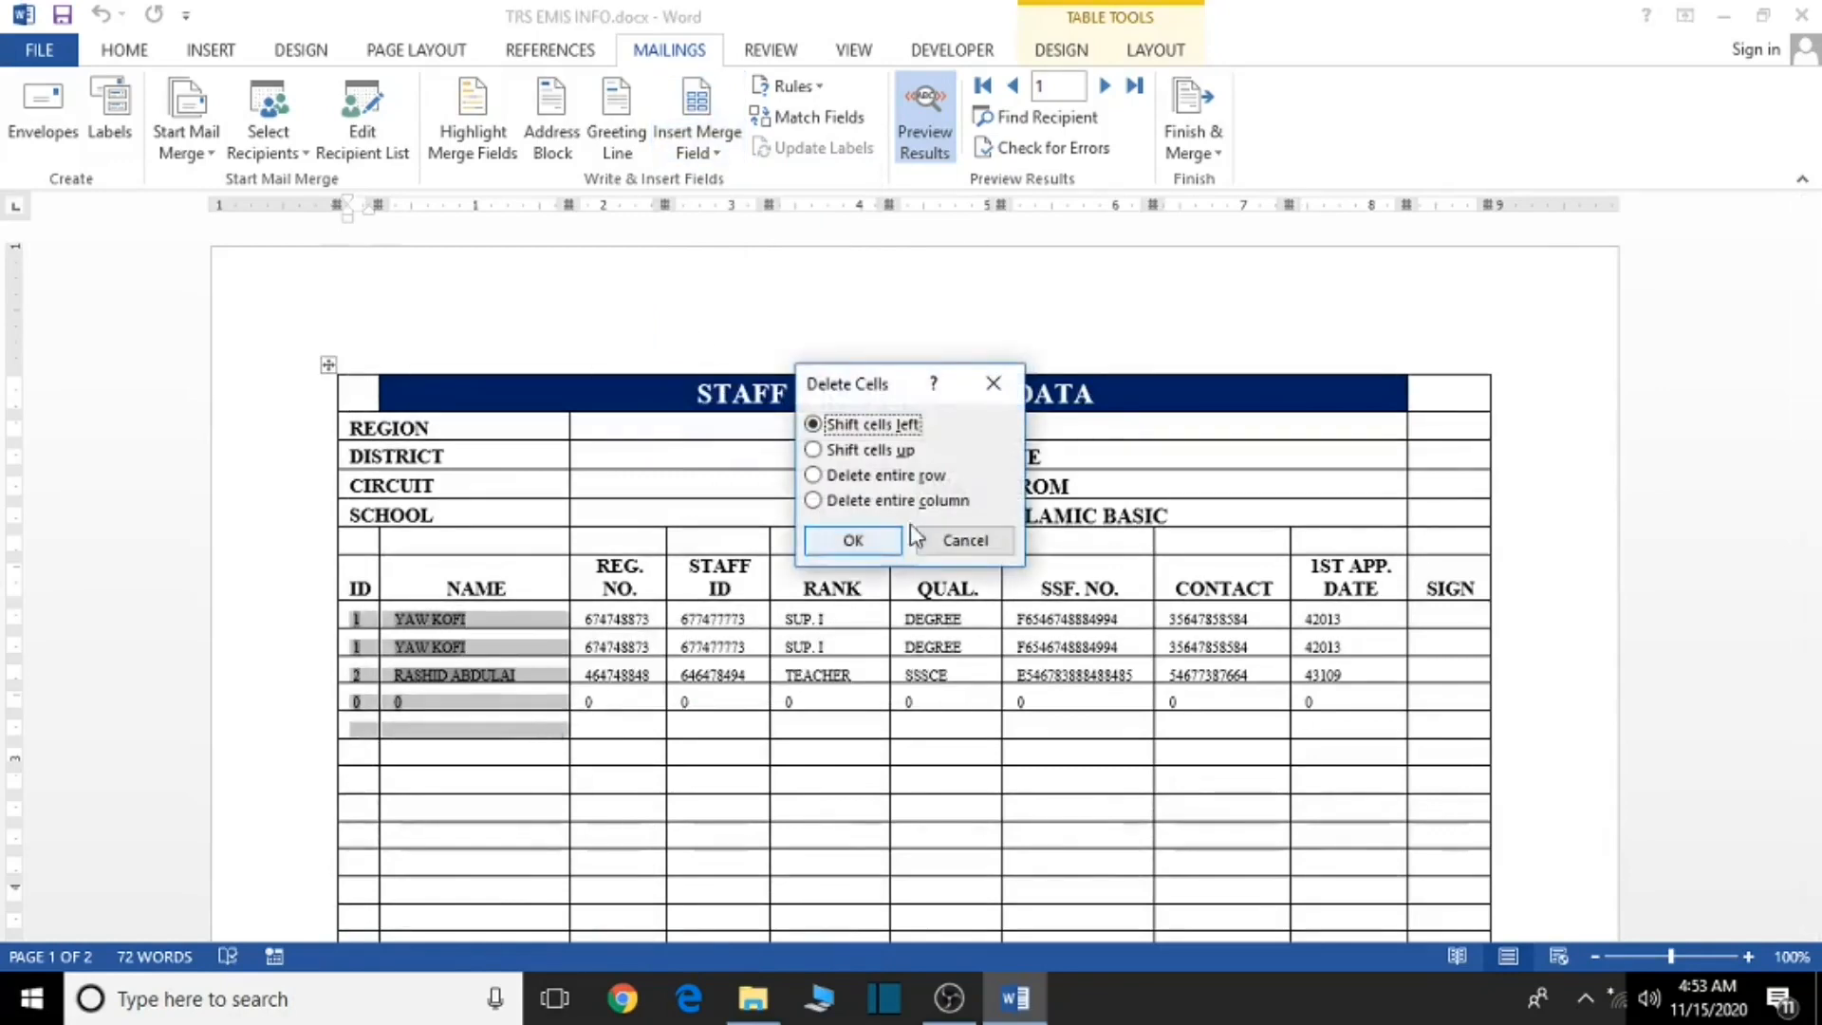
left_click(964, 542)
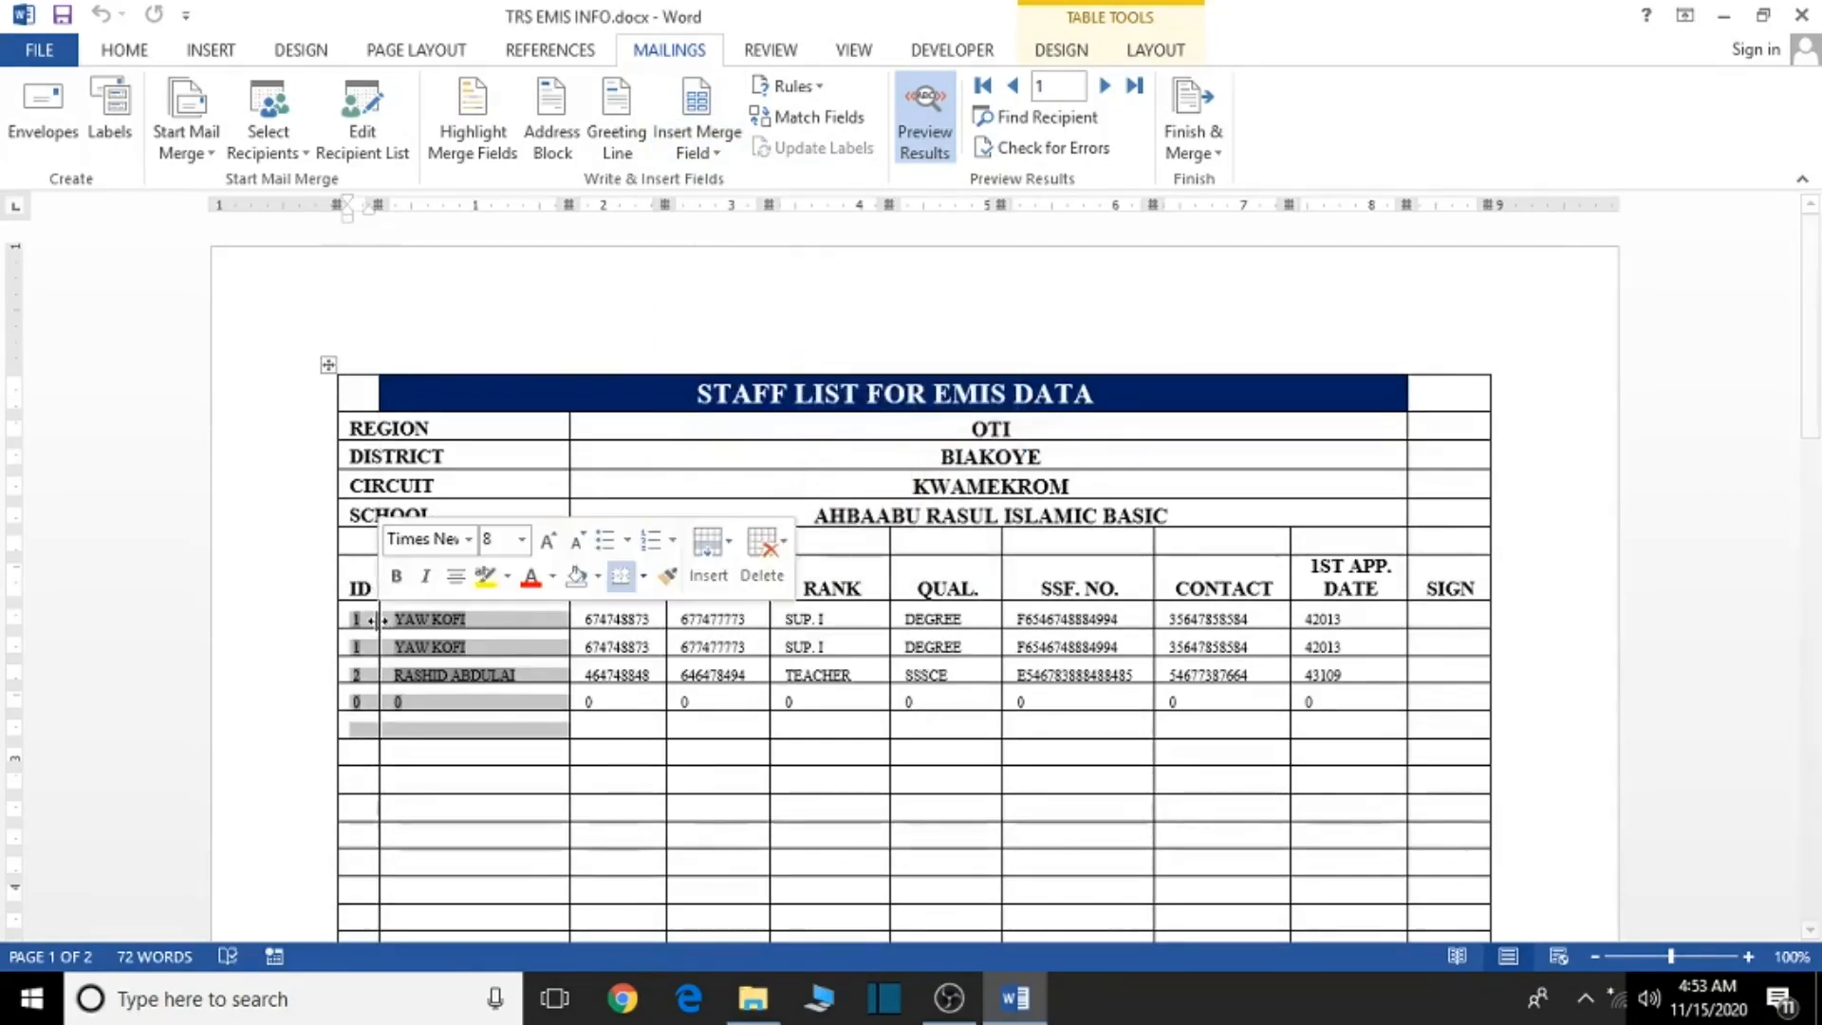
- Delete the ID numbers and staff names from all four data rows
left_click(372, 619)
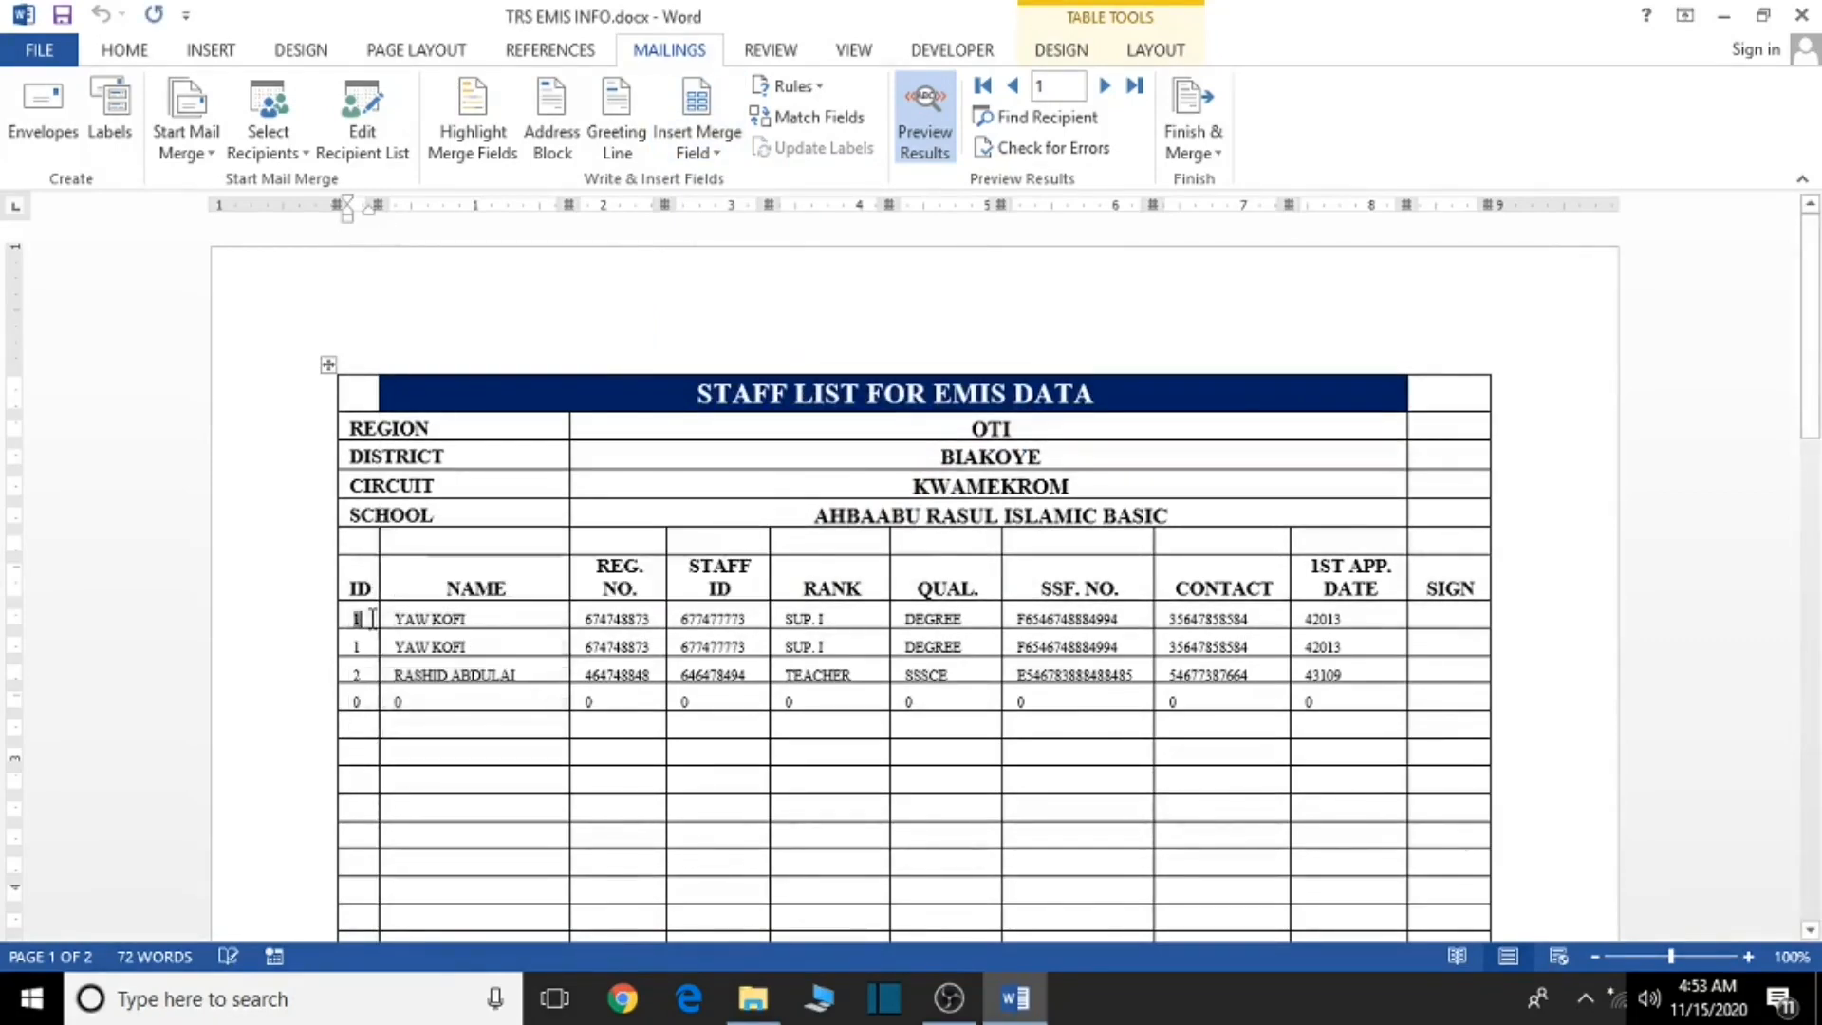
key("BackSpace")
double_click(364, 647)
key("BackSpace")
key("BackSpace")
key("BackSpace")
left_click(435, 704)
key("BackSpace")
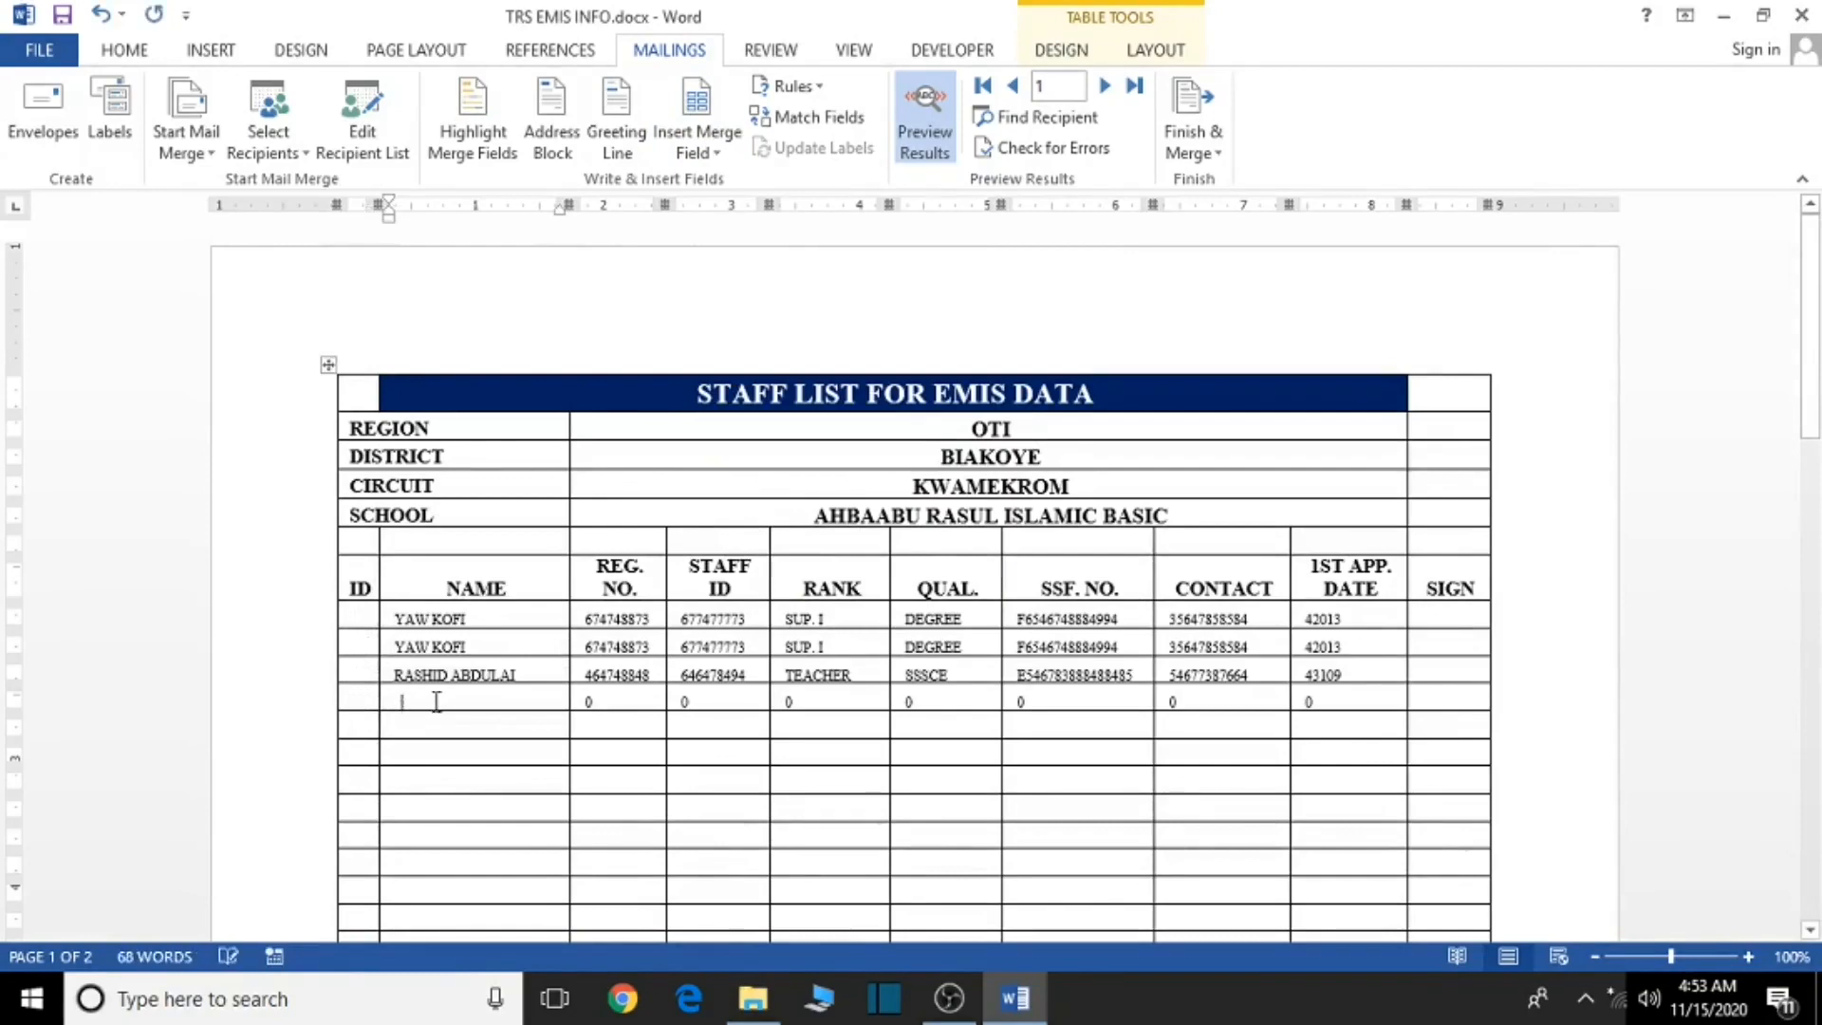
key("BackSpace")
left_click(521, 675)
key("BackSpace")
key("BackSpace")
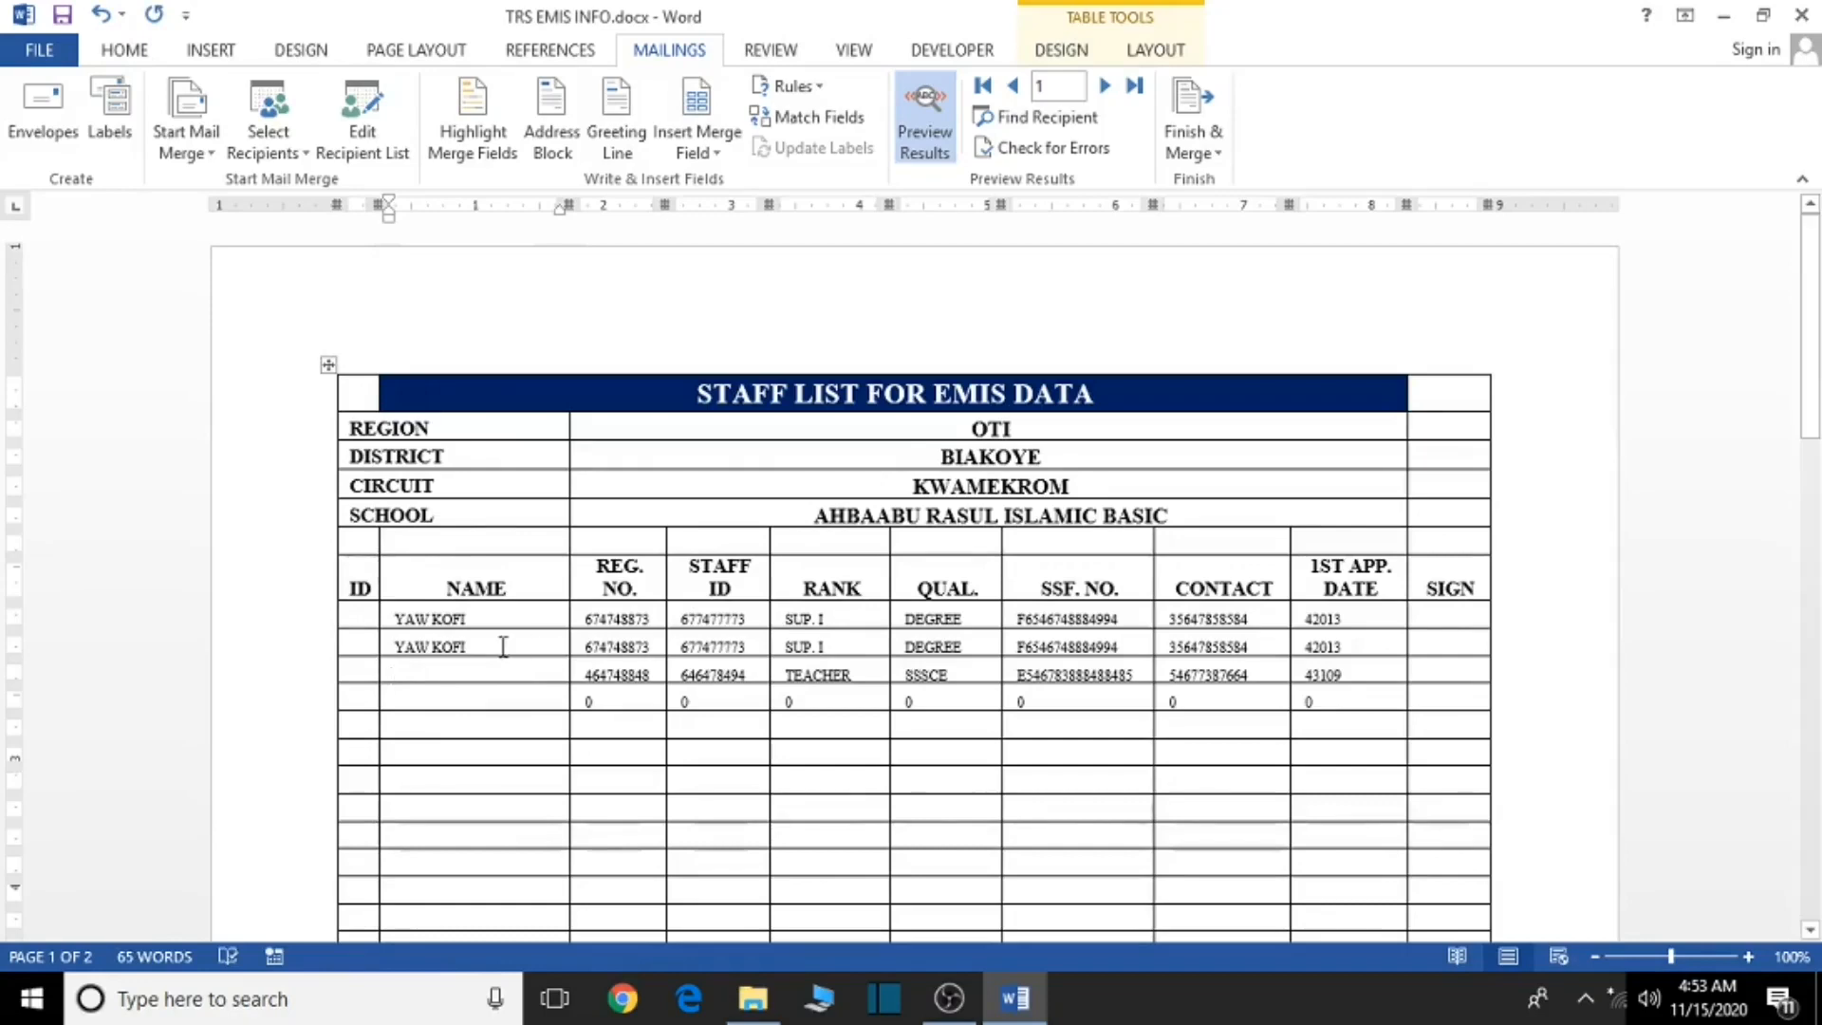
left_click(500, 639)
key("BackSpace")
key("BackSpace")
left_click(497, 623)
key("BackSpace")
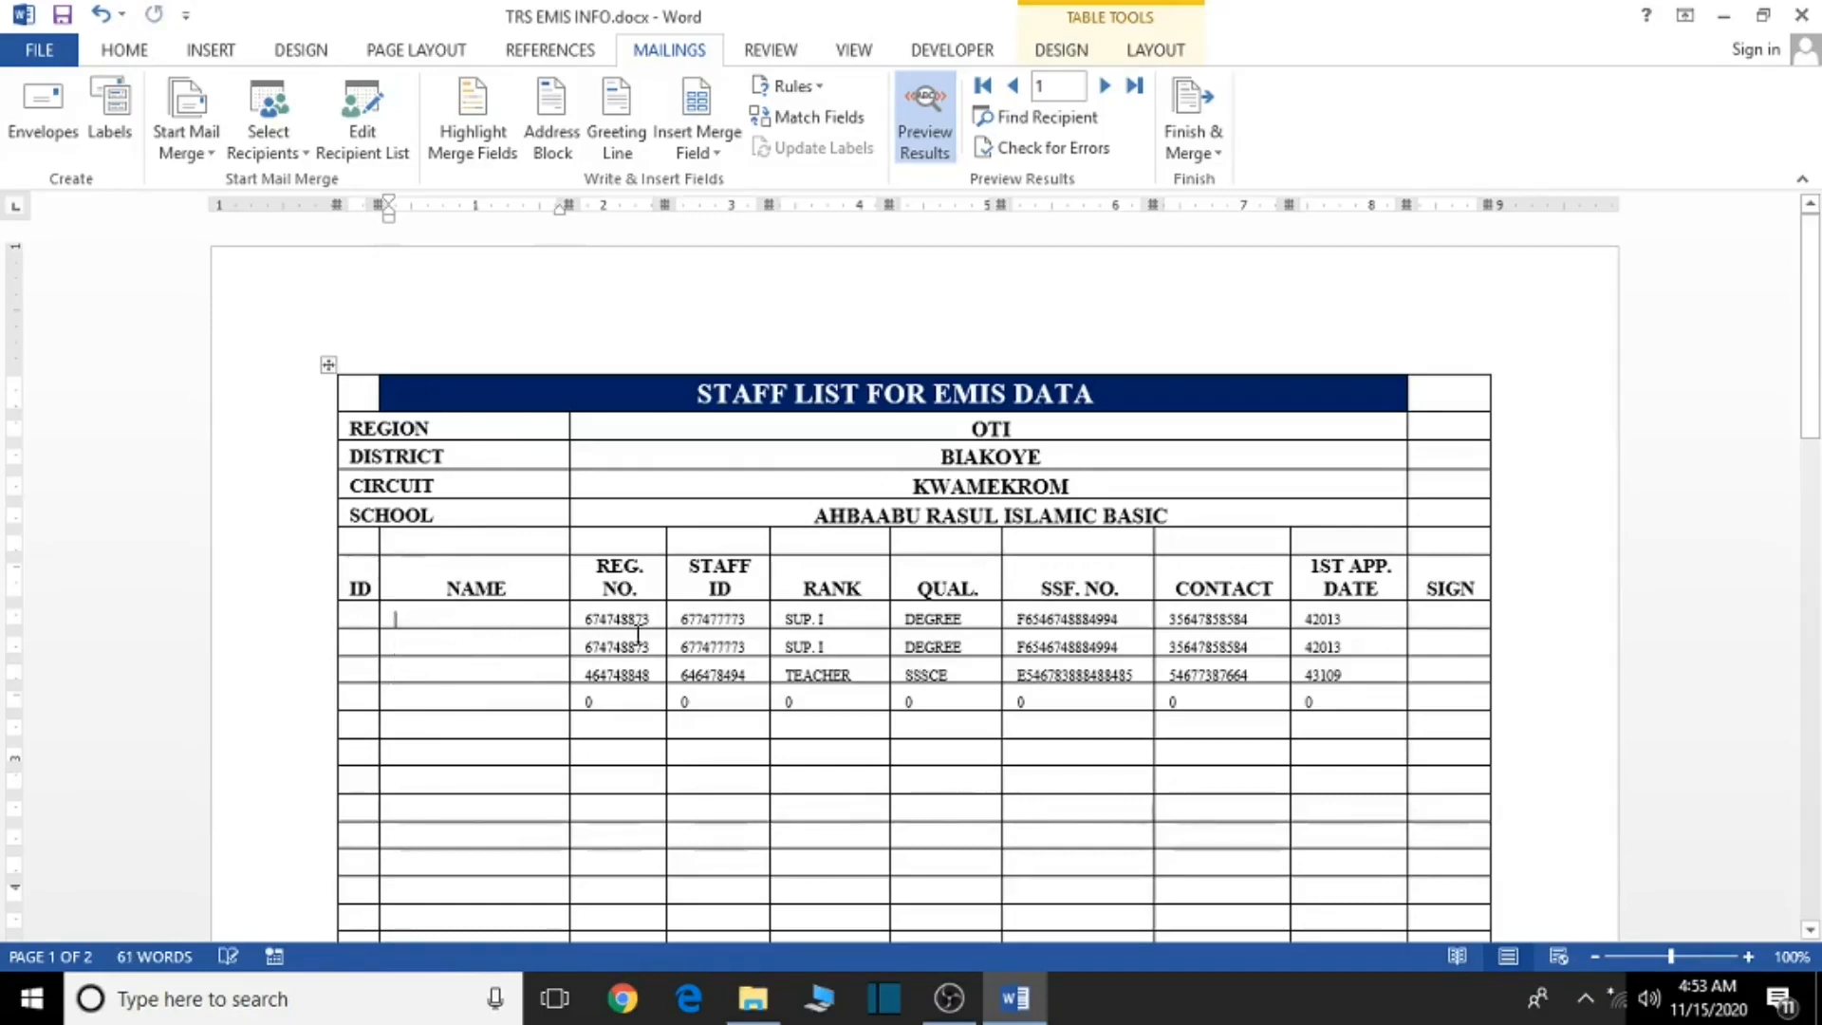
left_click(651, 619)
- Clear the REG. NO. and STAFF ID values from every data row
key("BackSpace")
left_click(653, 646)
key("BackSpace")
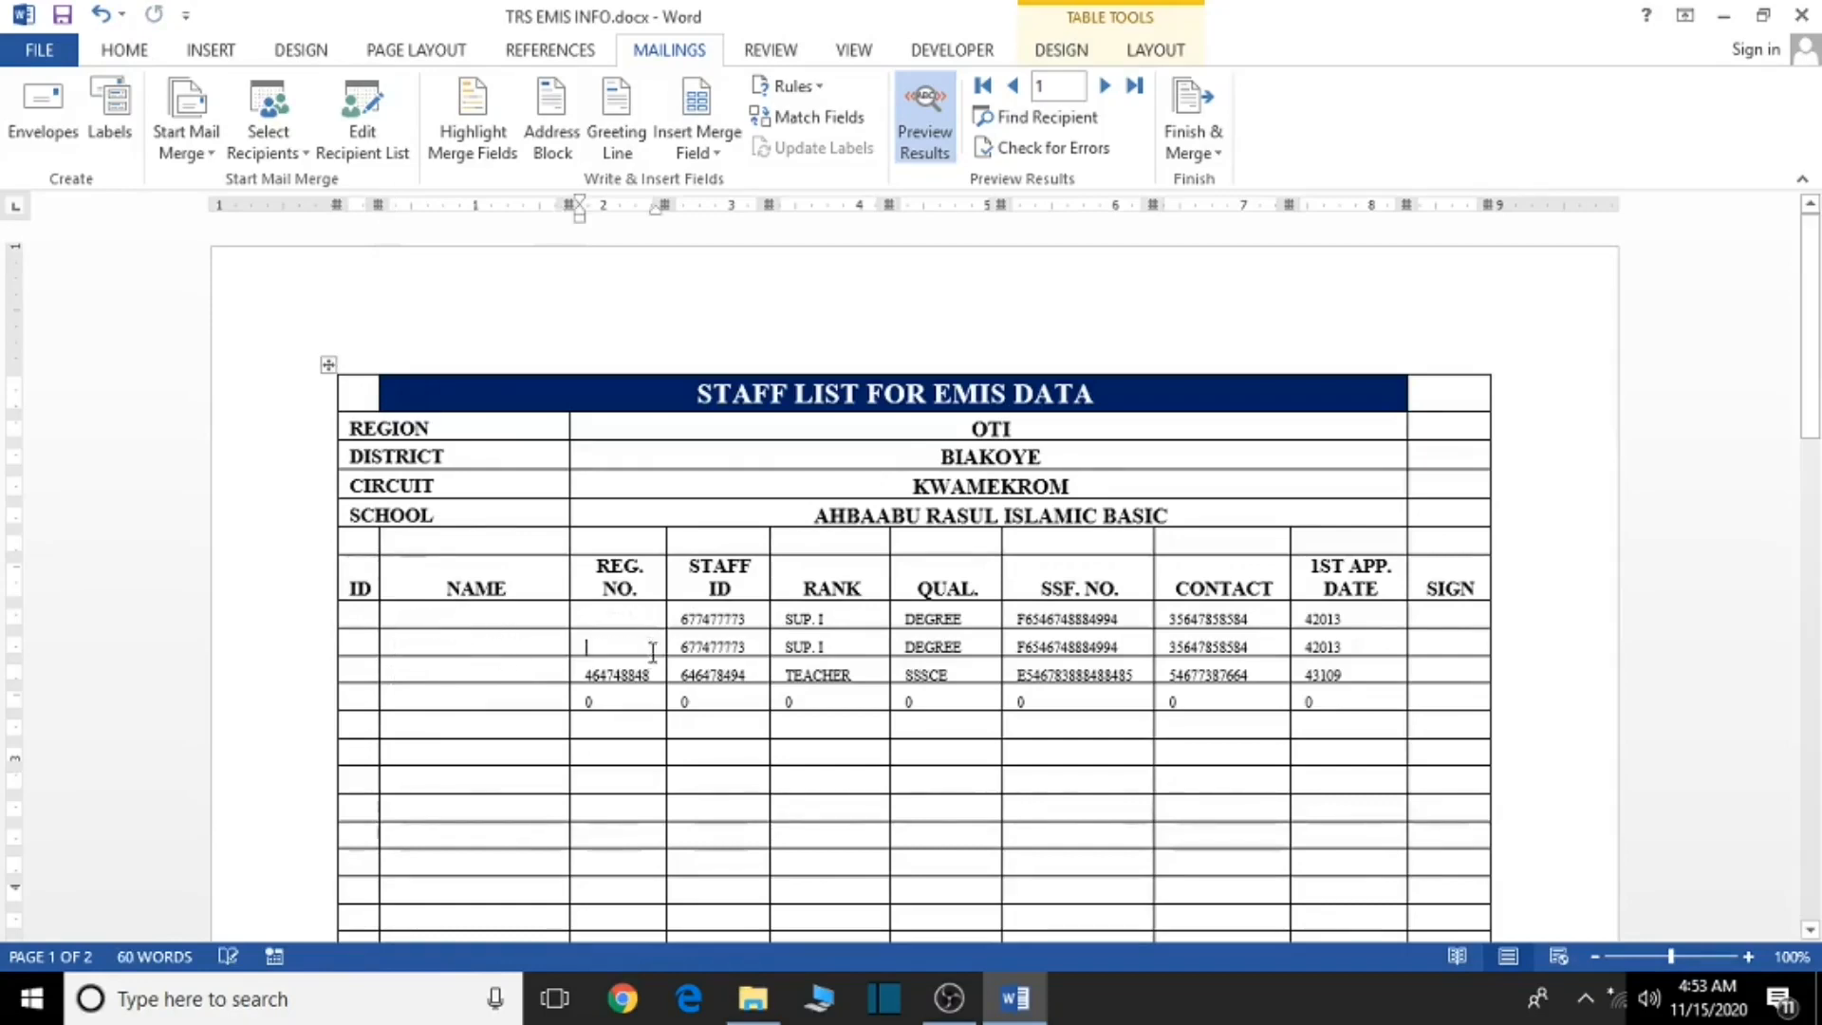
left_click(653, 670)
key("BackSpace")
left_click(653, 702)
key("BackSpace")
left_click(697, 703)
key("BackSpace")
left_click(736, 675)
key("BackSpace")
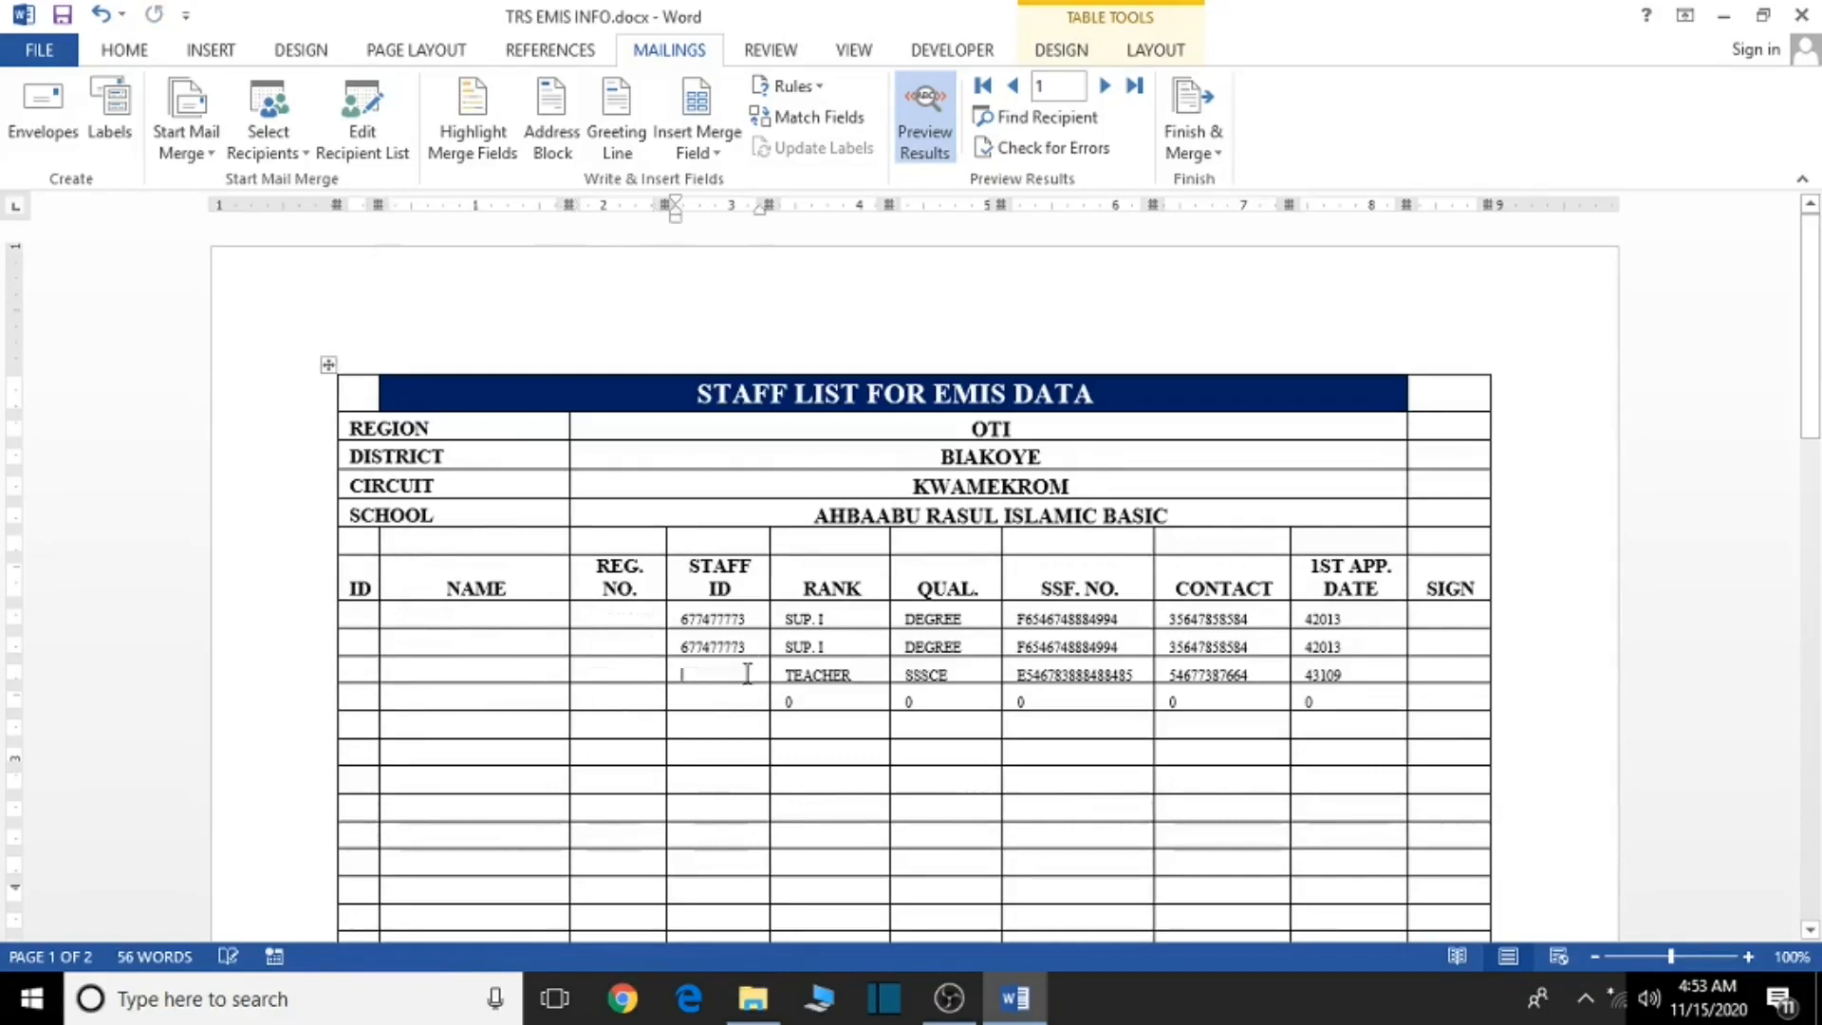
left_click(751, 646)
key("BackSpace")
left_click(755, 618)
key("BackSpace")
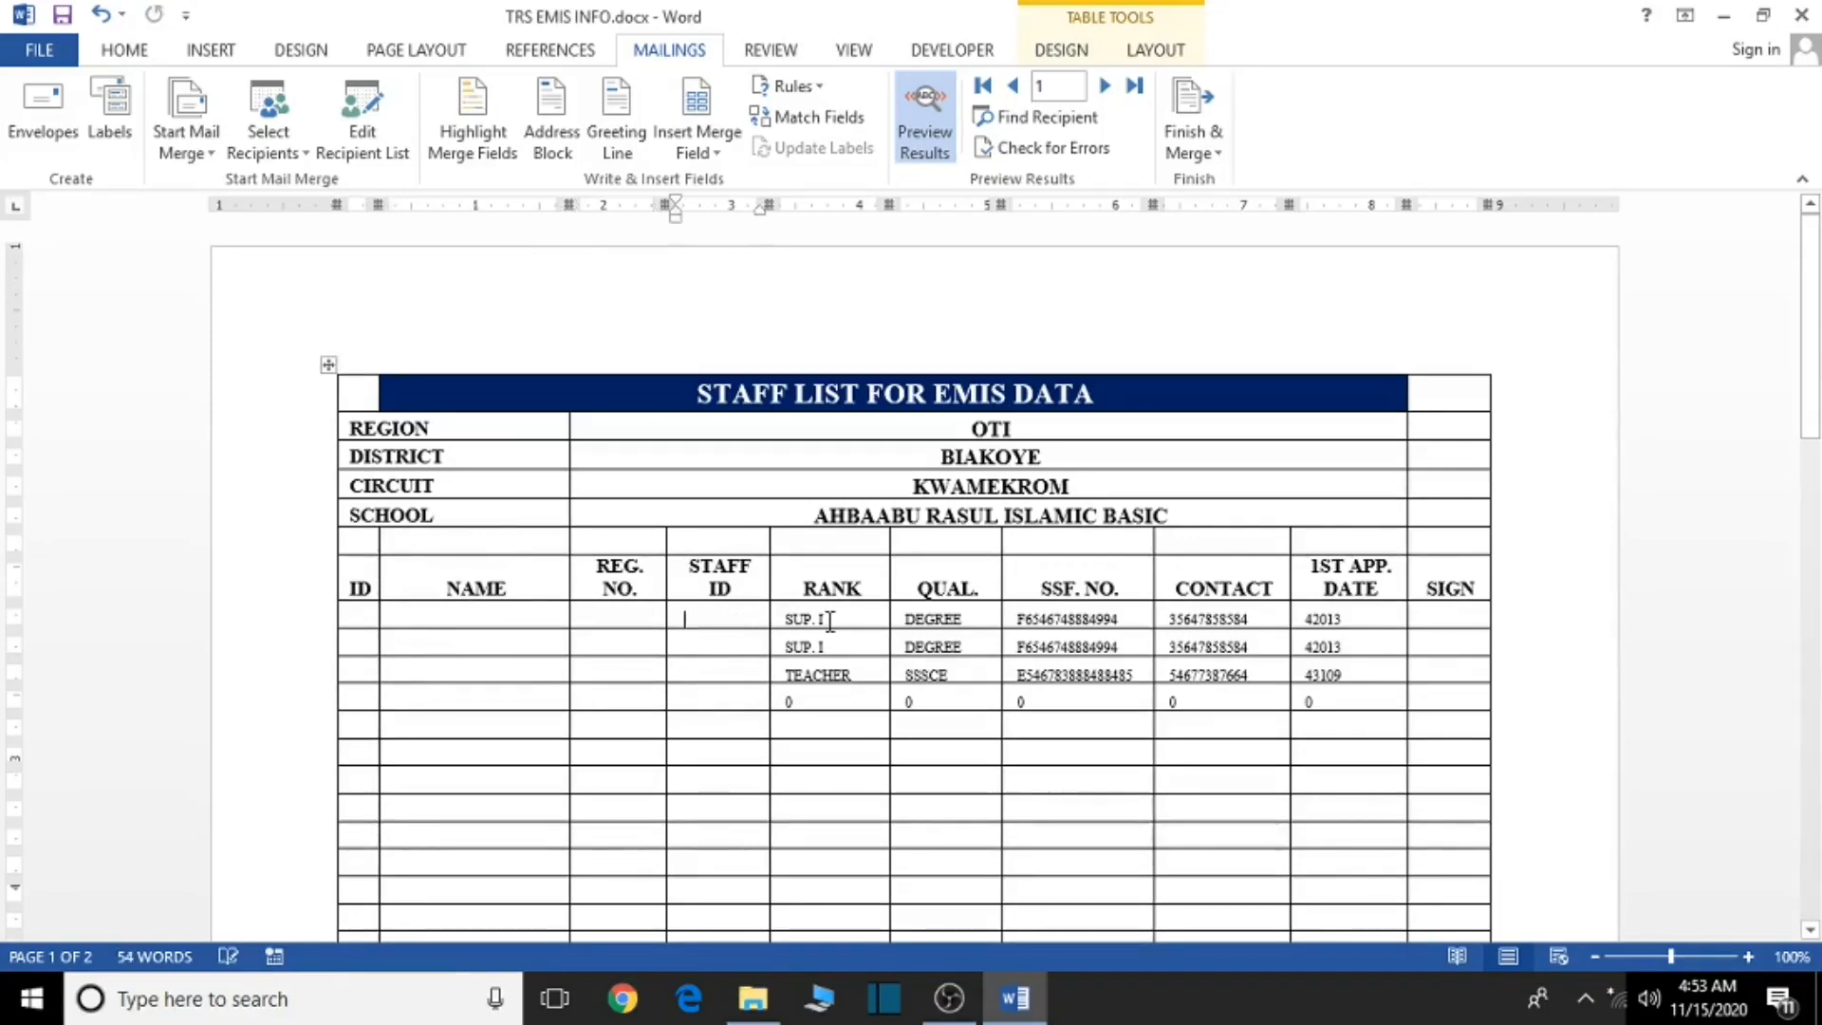
left_click(824, 619)
- Remove the RANK entries (SUP. I, TEACHER) and QUAL. entries (DEGREE, SSSCE) from all rows
key("BackSpace")
left_click(844, 648)
key("BackSpace")
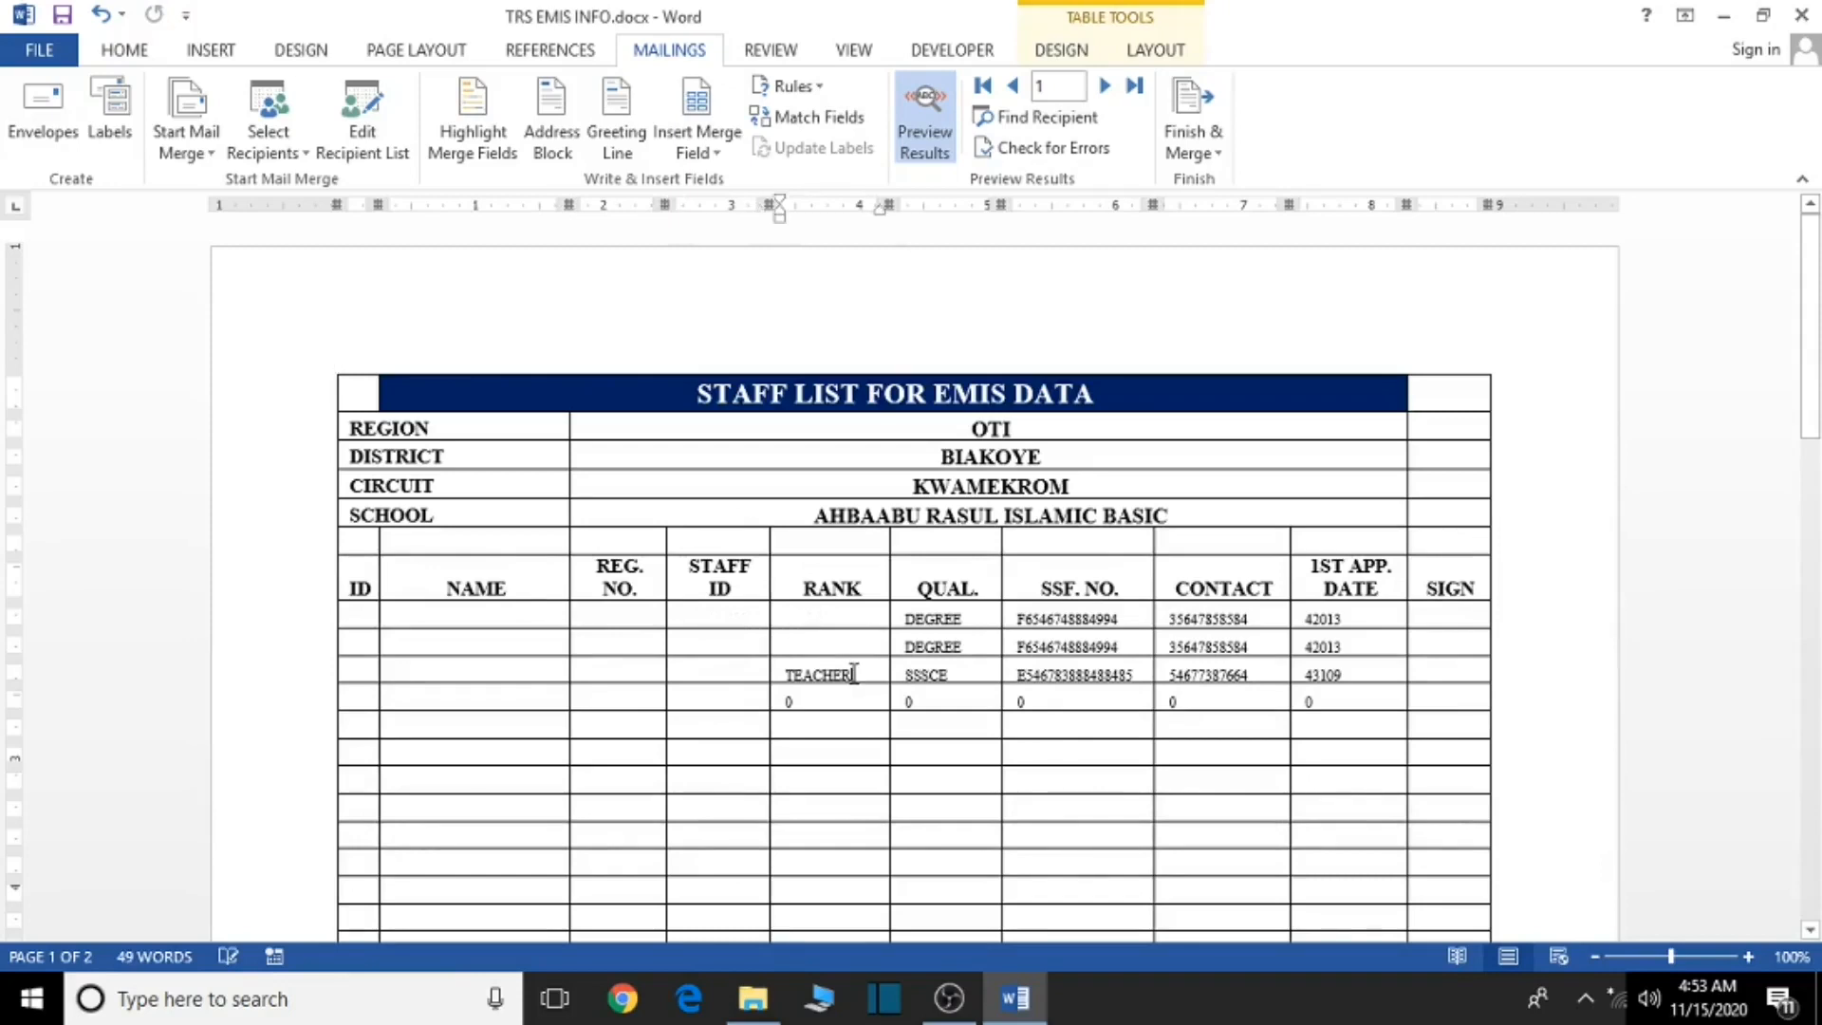
left_click(845, 675)
key("BackSpace")
left_click(845, 702)
key("BackSpace")
left_click(924, 708)
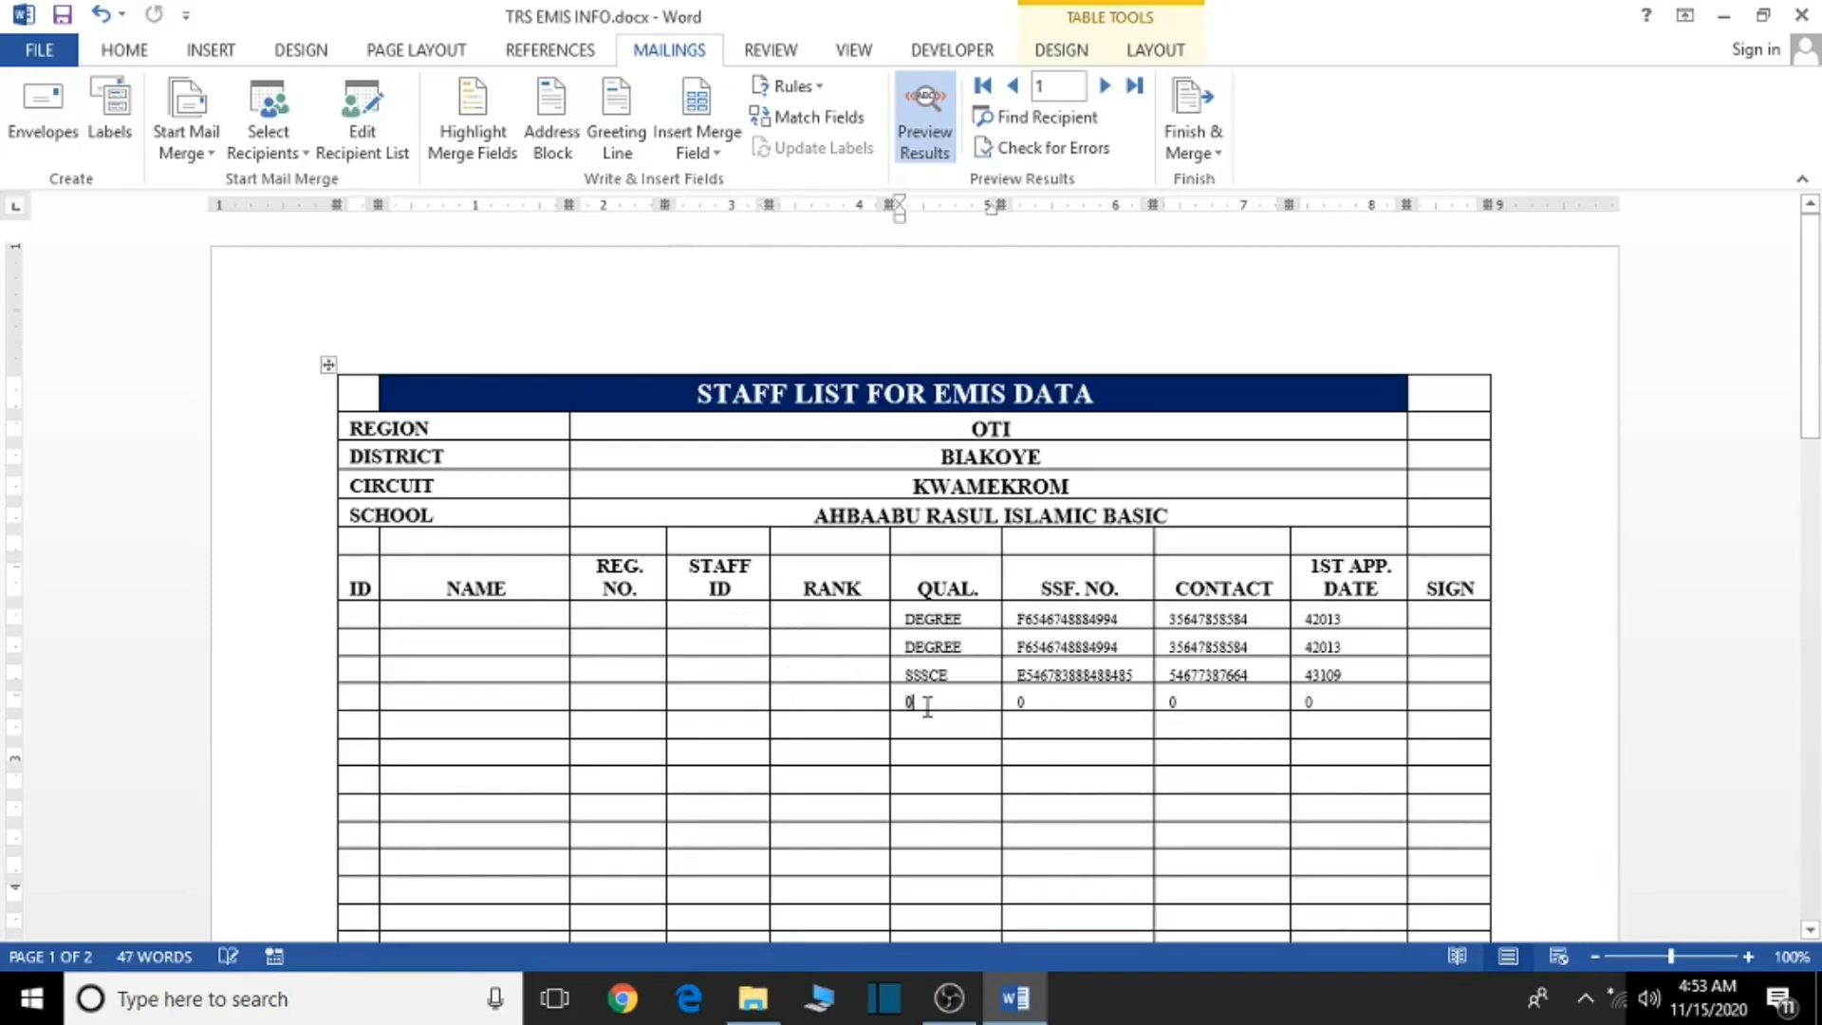
key("BackSpace")
left_click(955, 673)
key("BackSpace")
left_click(963, 646)
key("BackSpace")
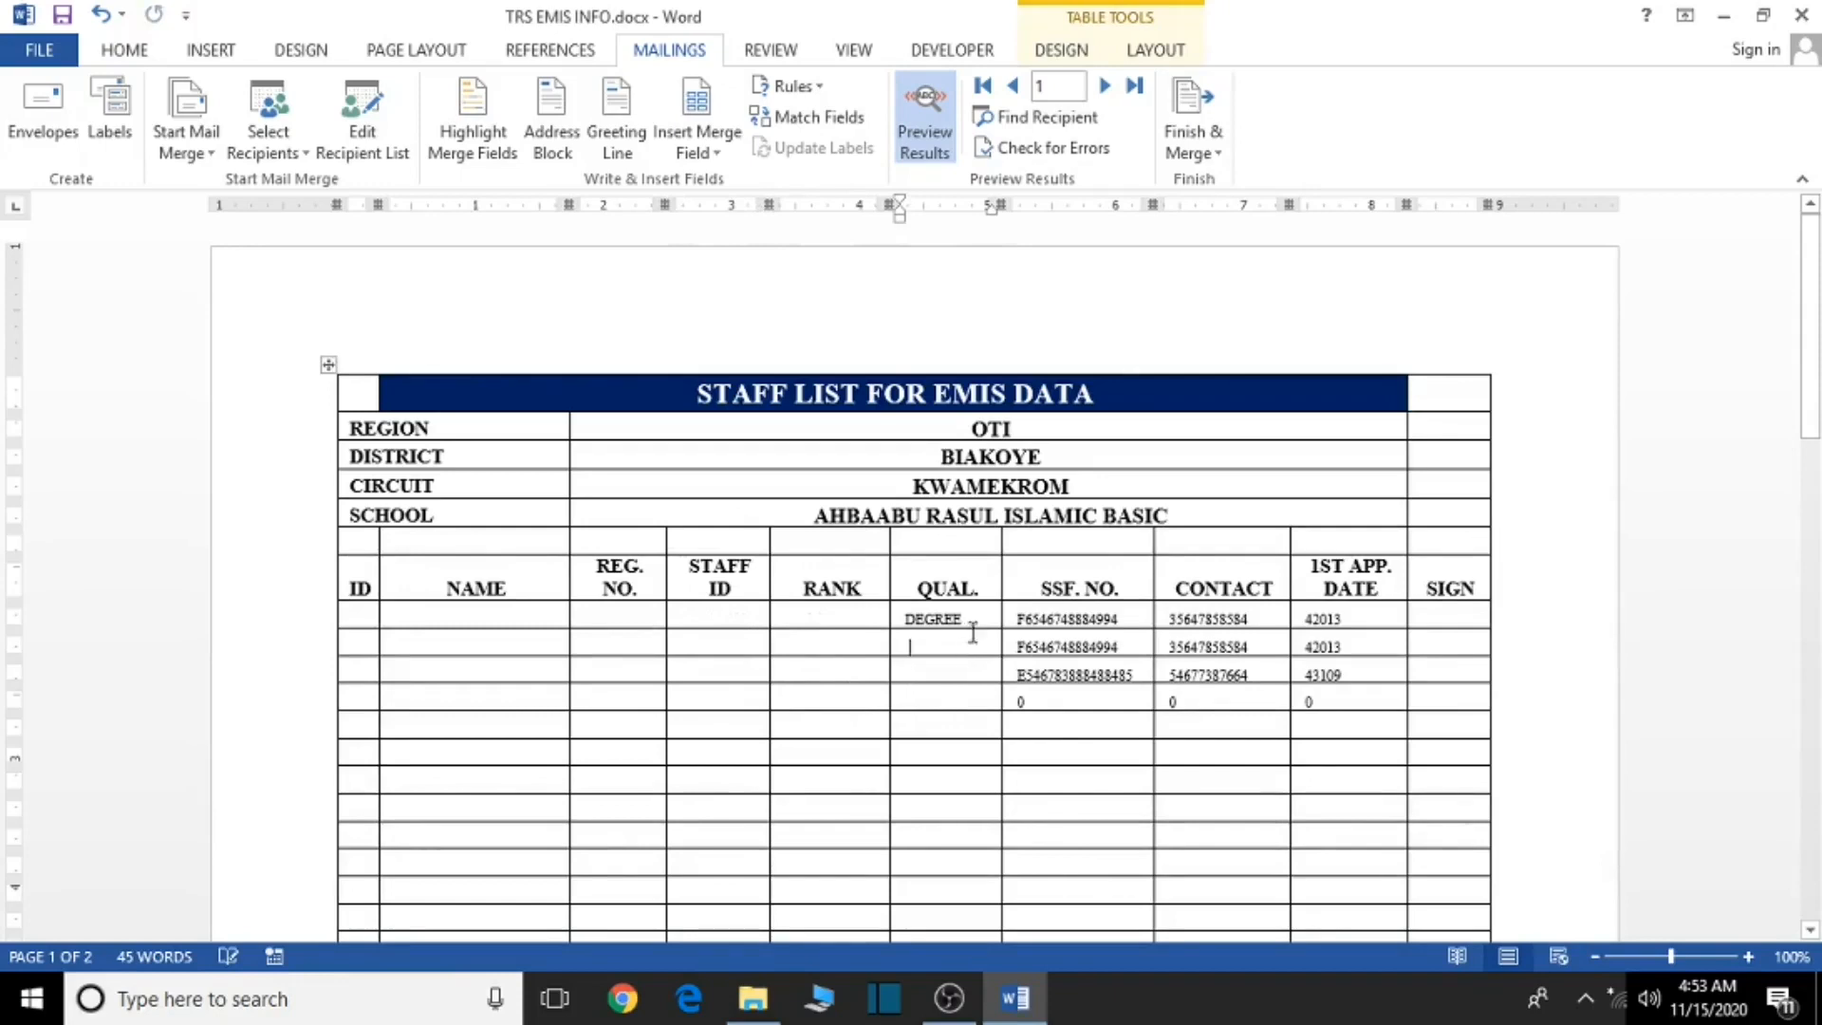
left_click(972, 620)
key("BackSpace")
left_click(1125, 619)
- Clear the SSF. NO. and CONTACT values from every data row
key("BackSpace")
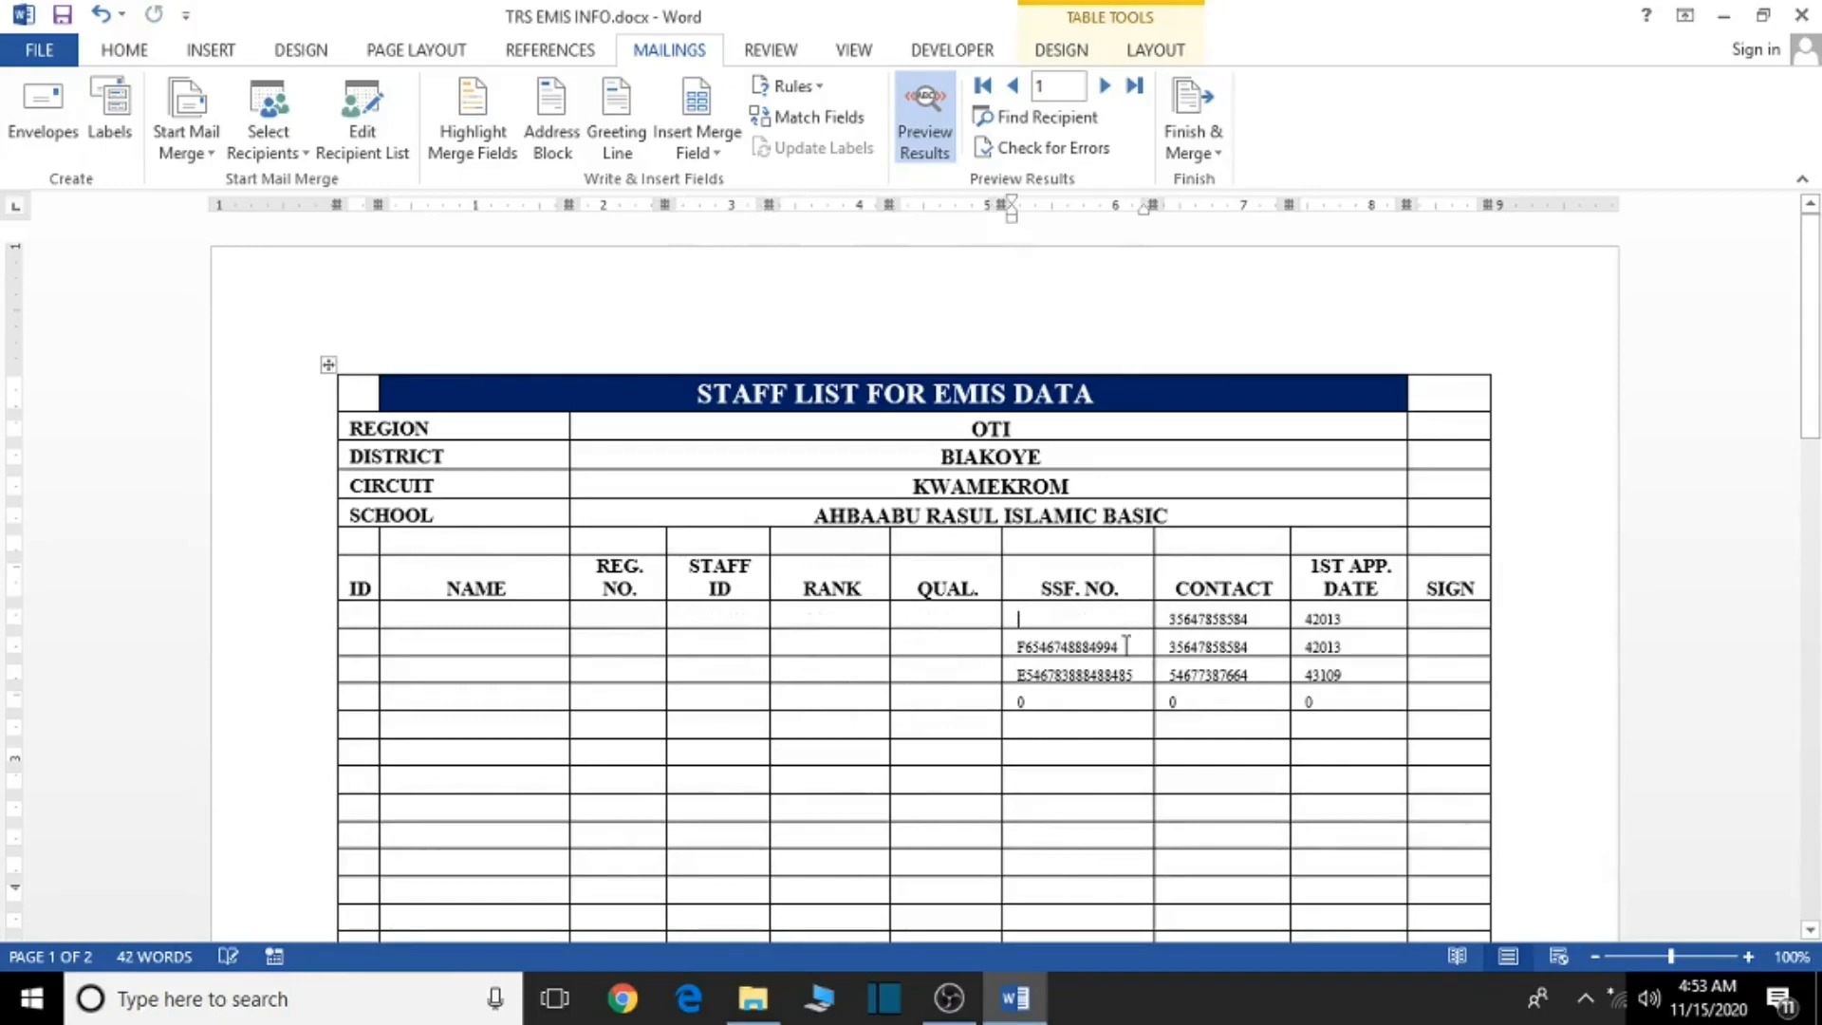
left_click(1122, 647)
key("BackSpace")
left_click(1136, 674)
key("BackSpace")
left_click(1077, 703)
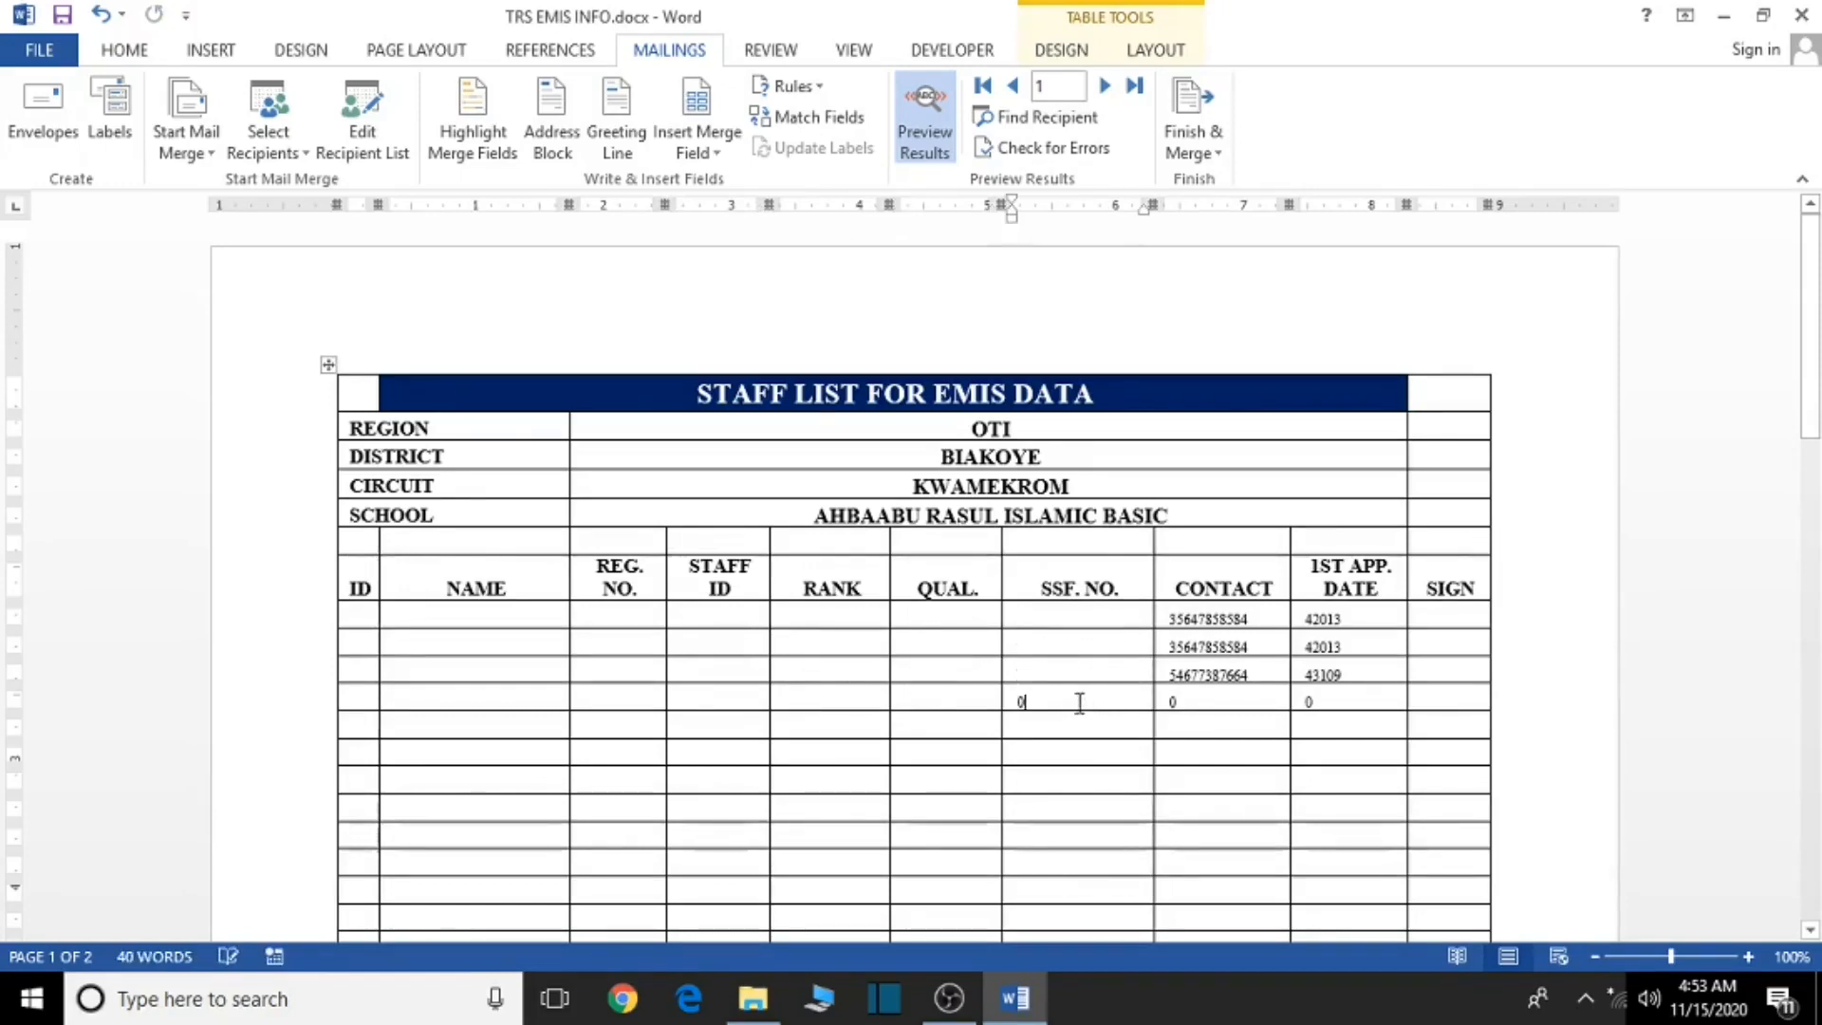
key("BackSpace")
left_click(1178, 703)
key("BackSpace")
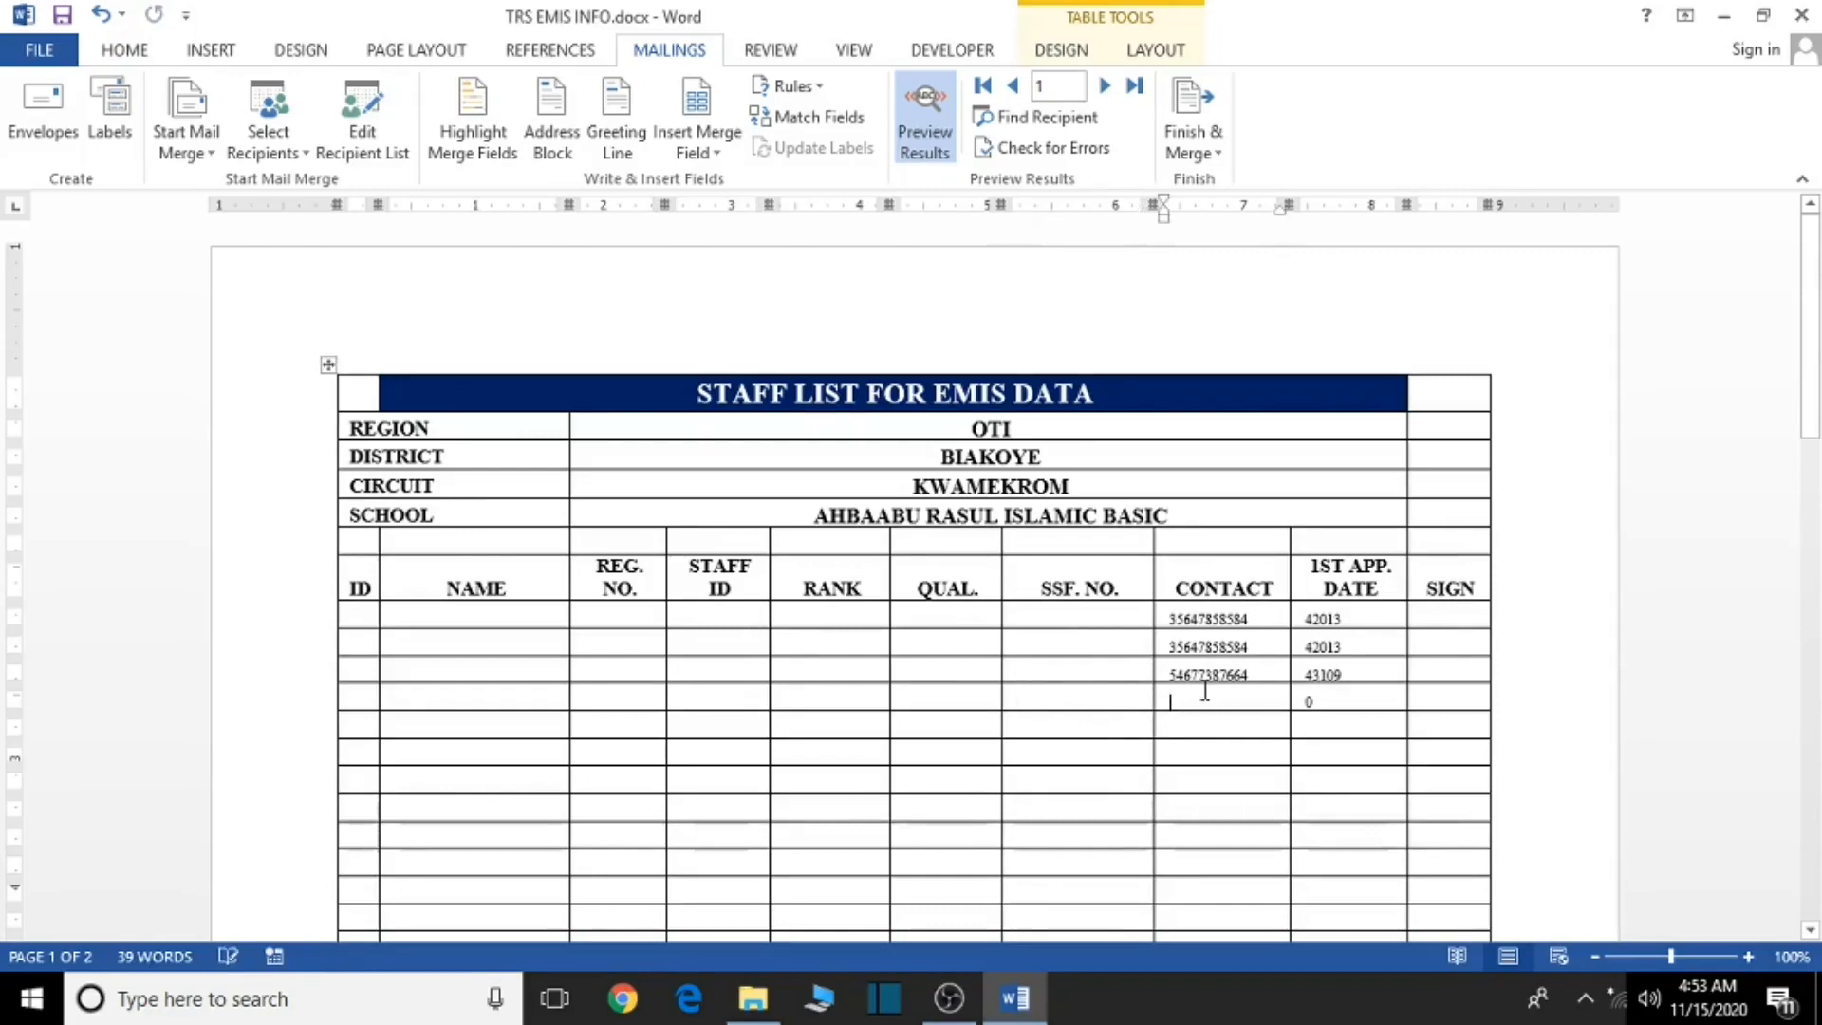
left_click(1272, 677)
key("BackSpace")
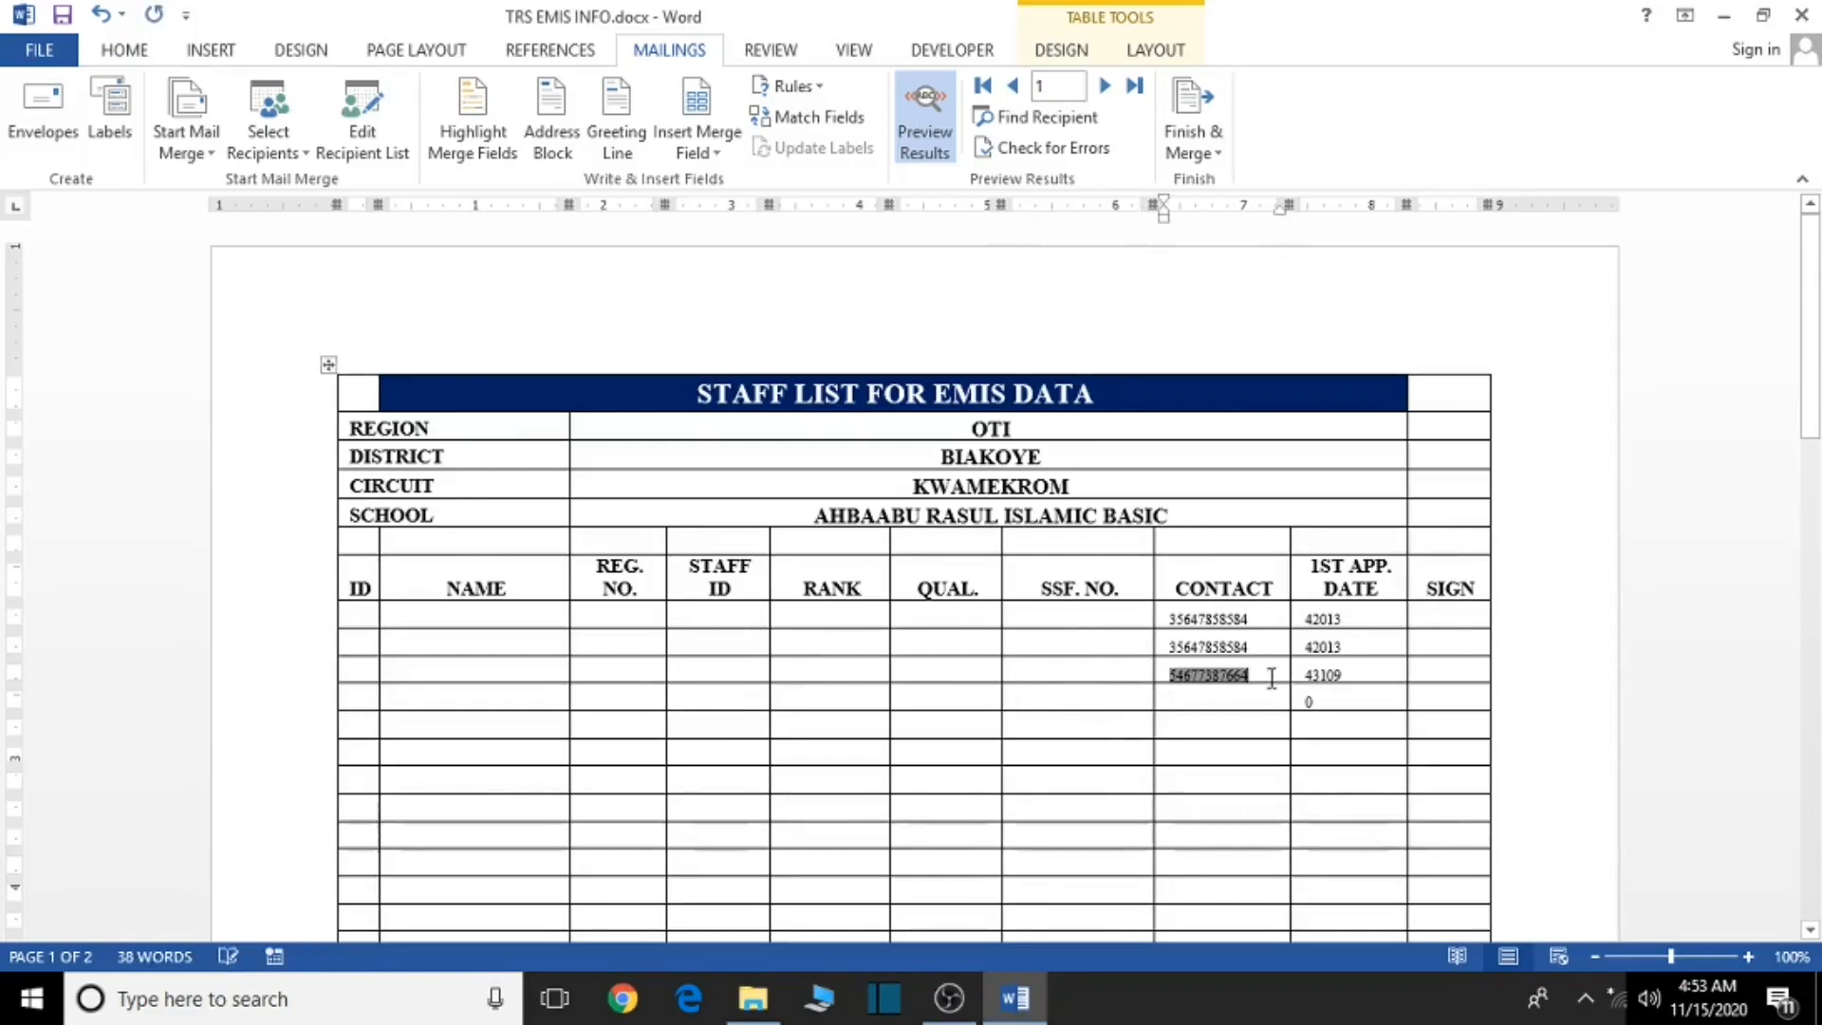
key("BackSpace")
left_click(1253, 647)
key("BackSpace")
key("BackSpace")
double_click(1256, 622)
- Delete the first-appointment date values from the data rows
key("BackSpace")
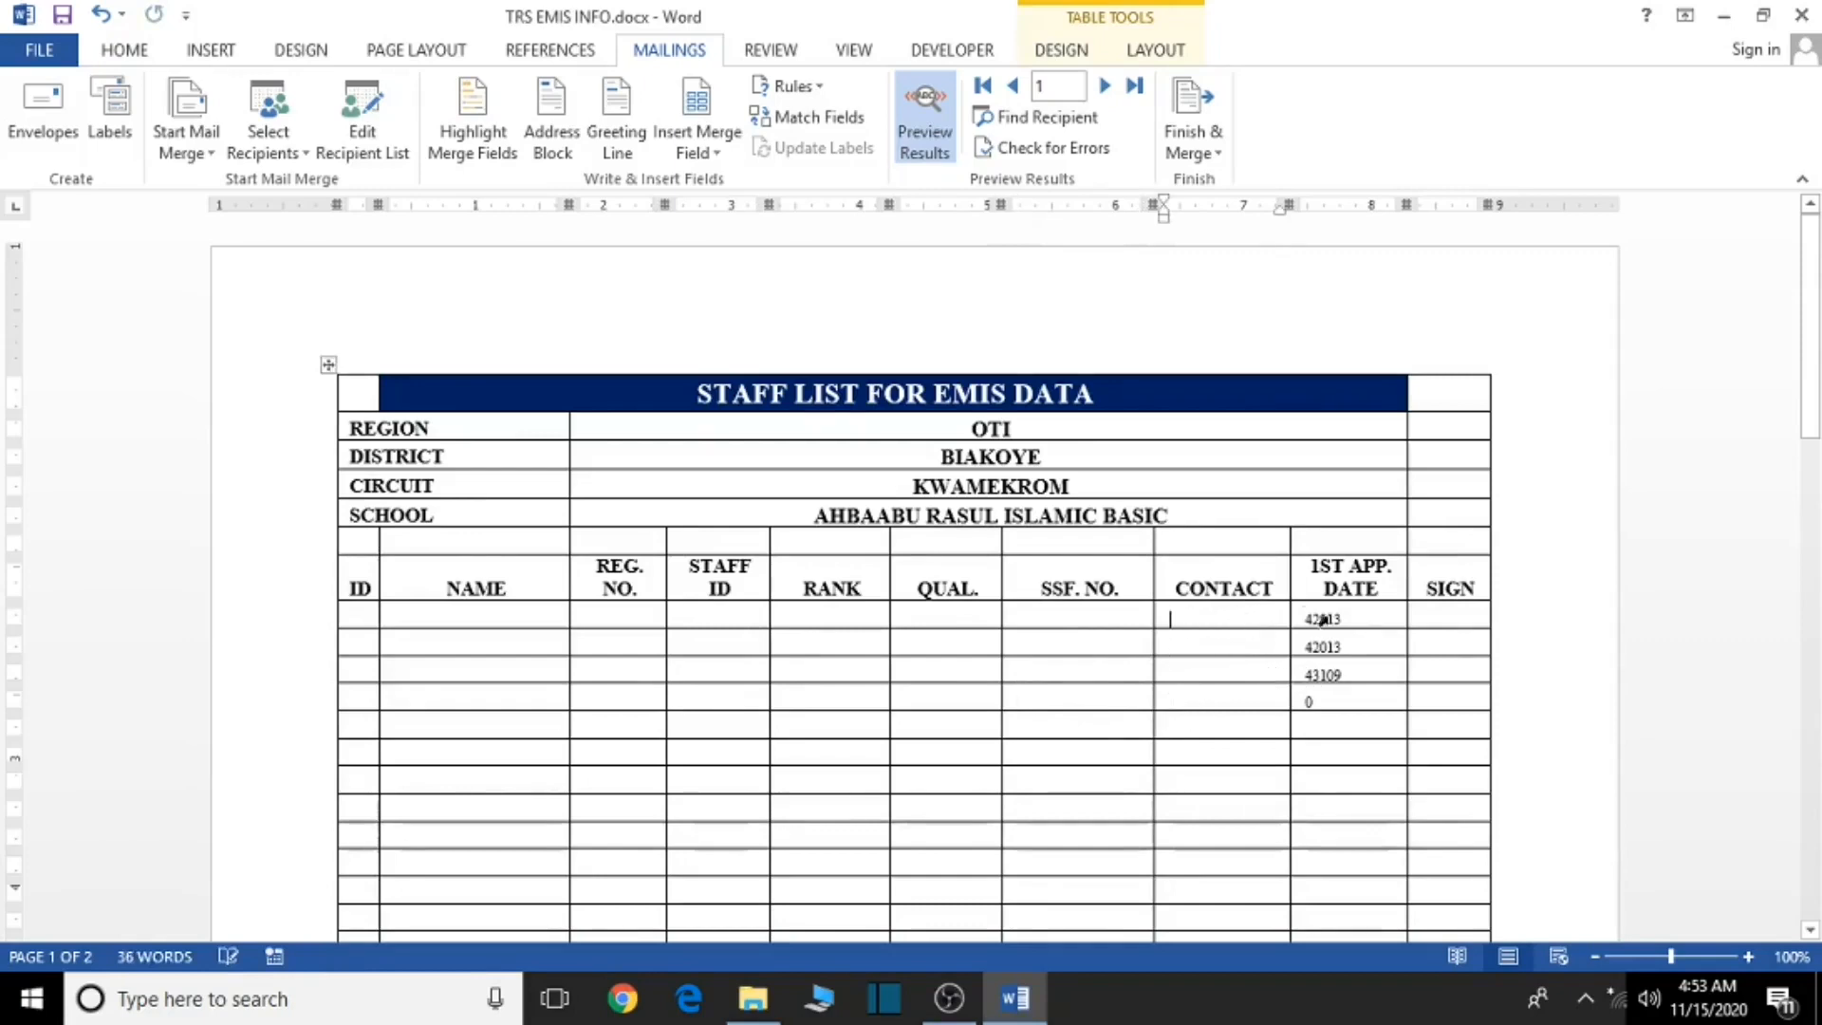
double_click(1347, 619)
key("BackSpace")
double_click(1348, 647)
key("BackSpace")
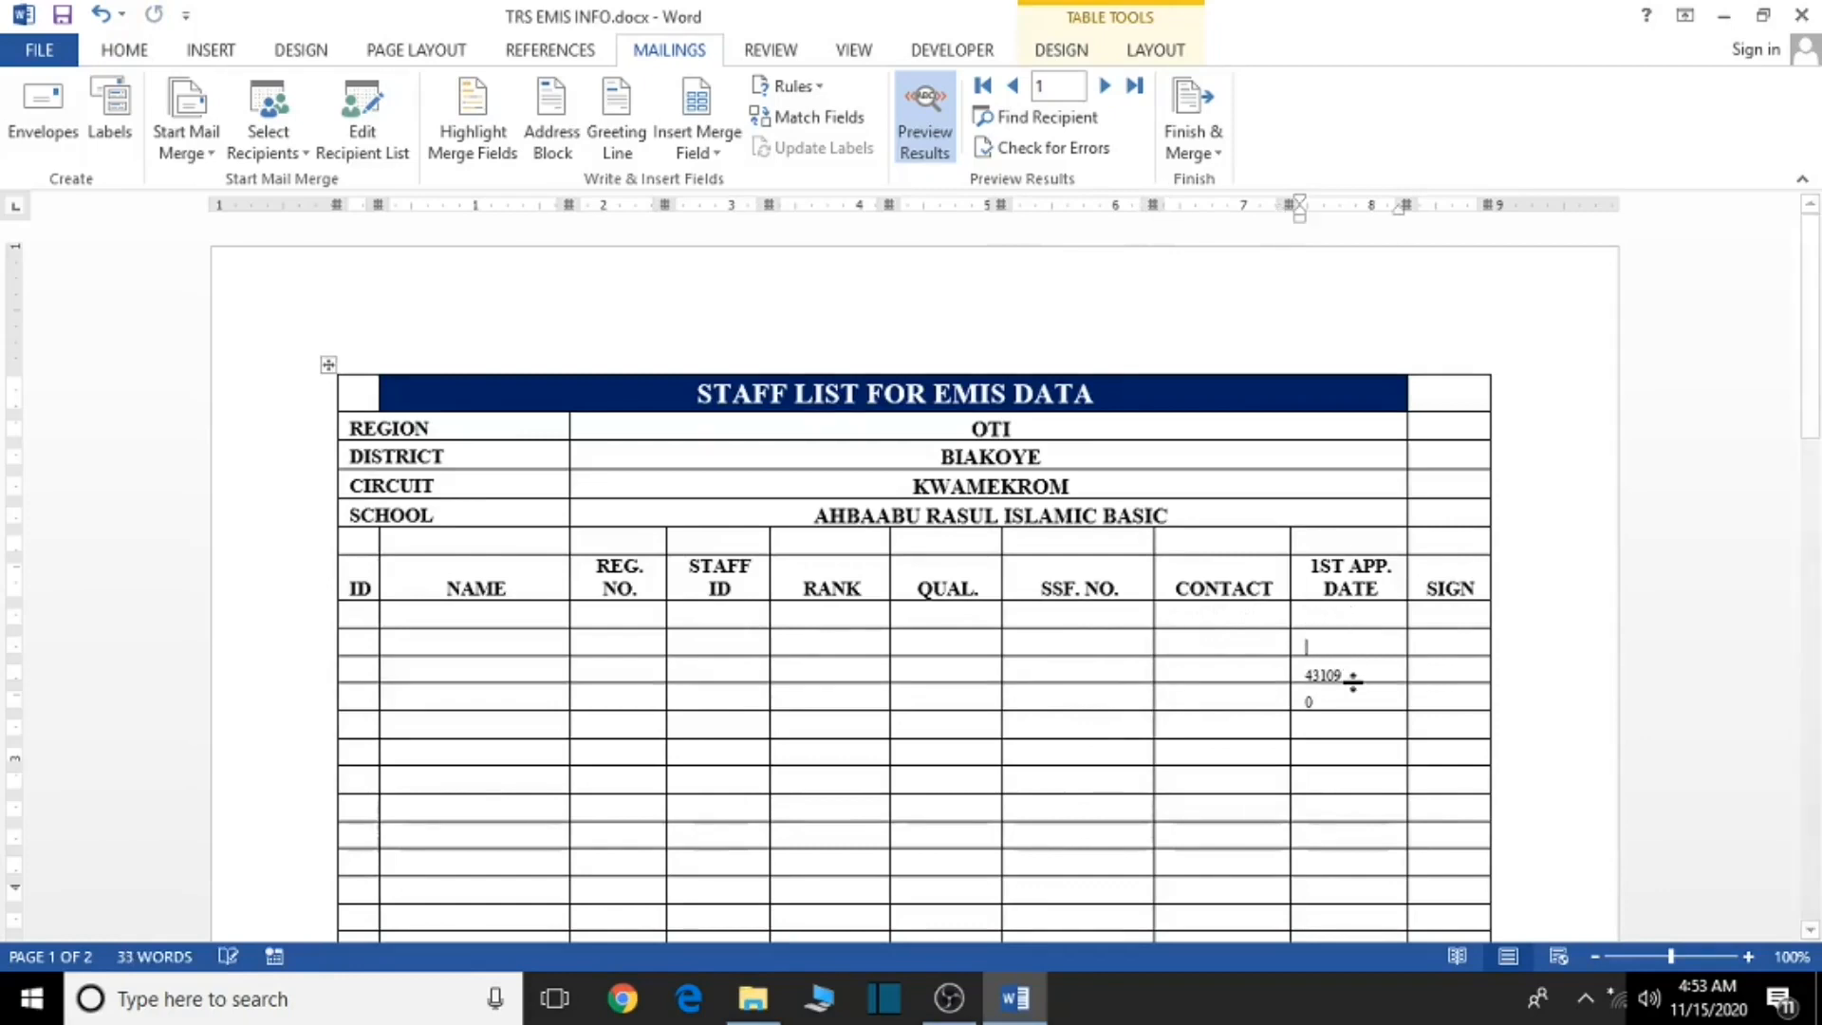
double_click(1329, 674)
key("BackSpace")
key("BackSpace")
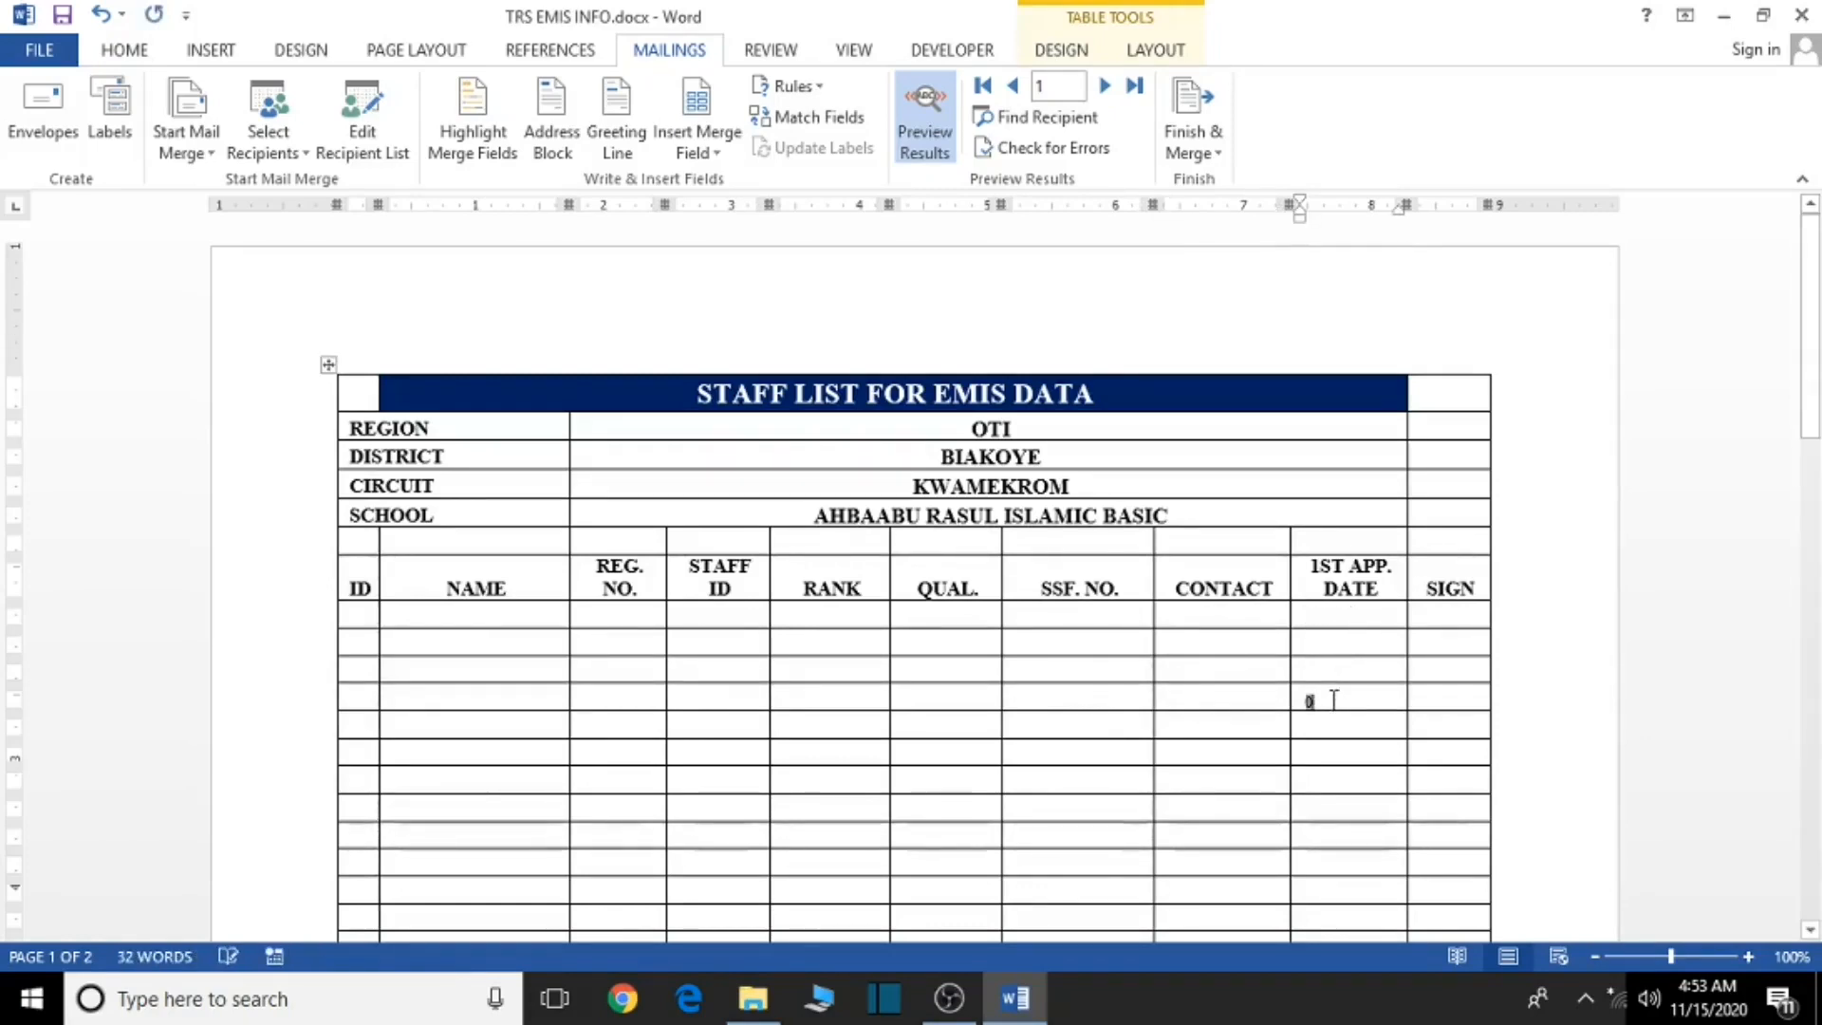
- Insert the SN1 merge field into row 1's ID cell and NAME_1 into its NAME cell
left_click(362, 617)
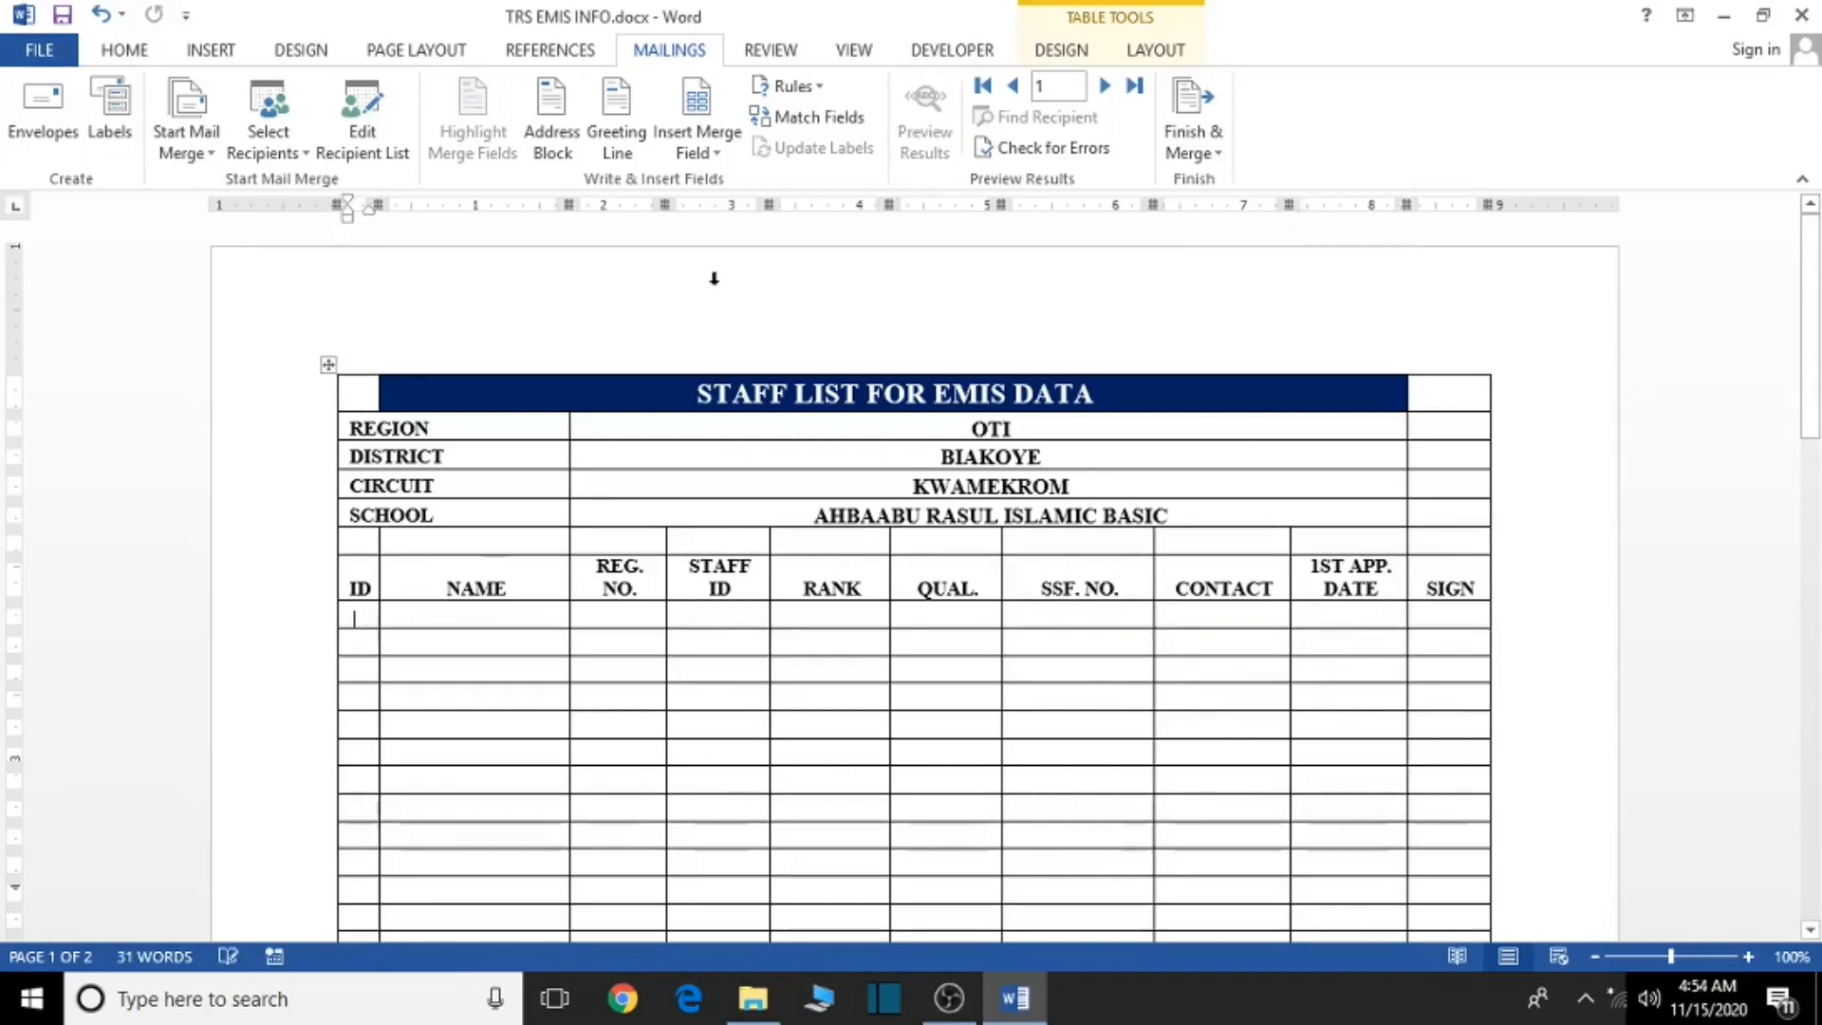
left_click(701, 155)
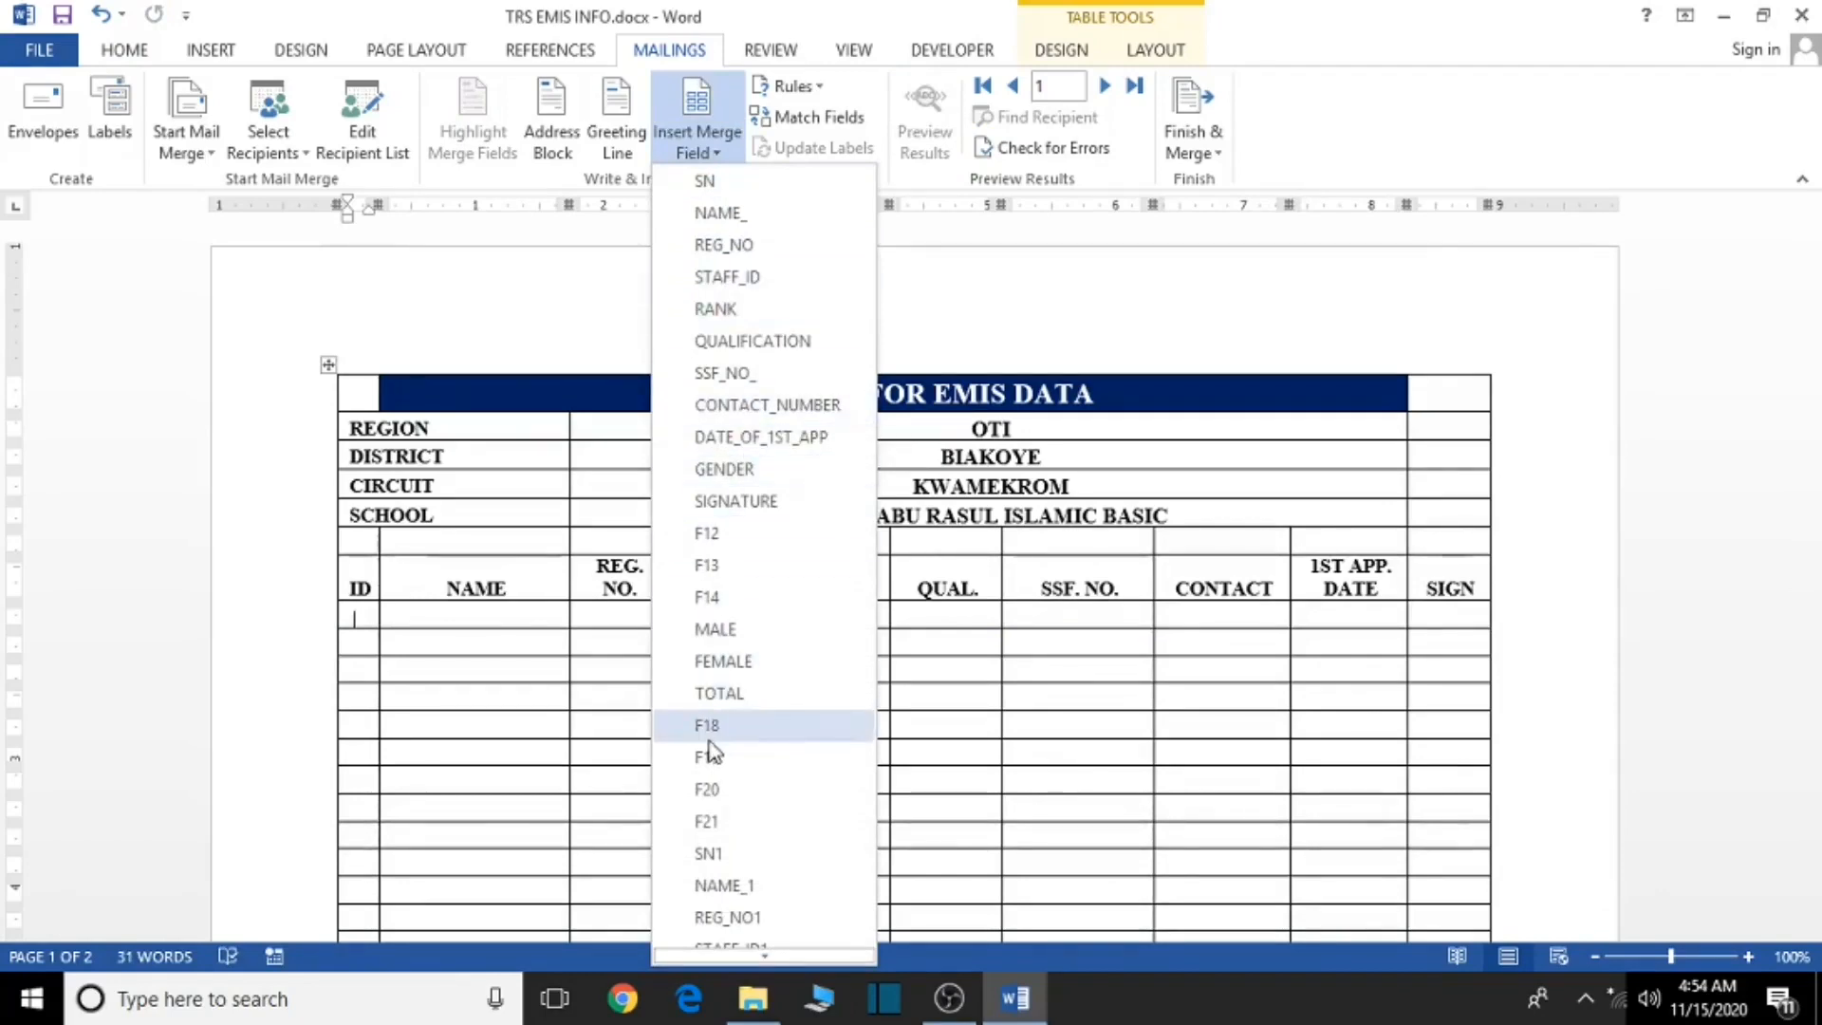
left_click(698, 853)
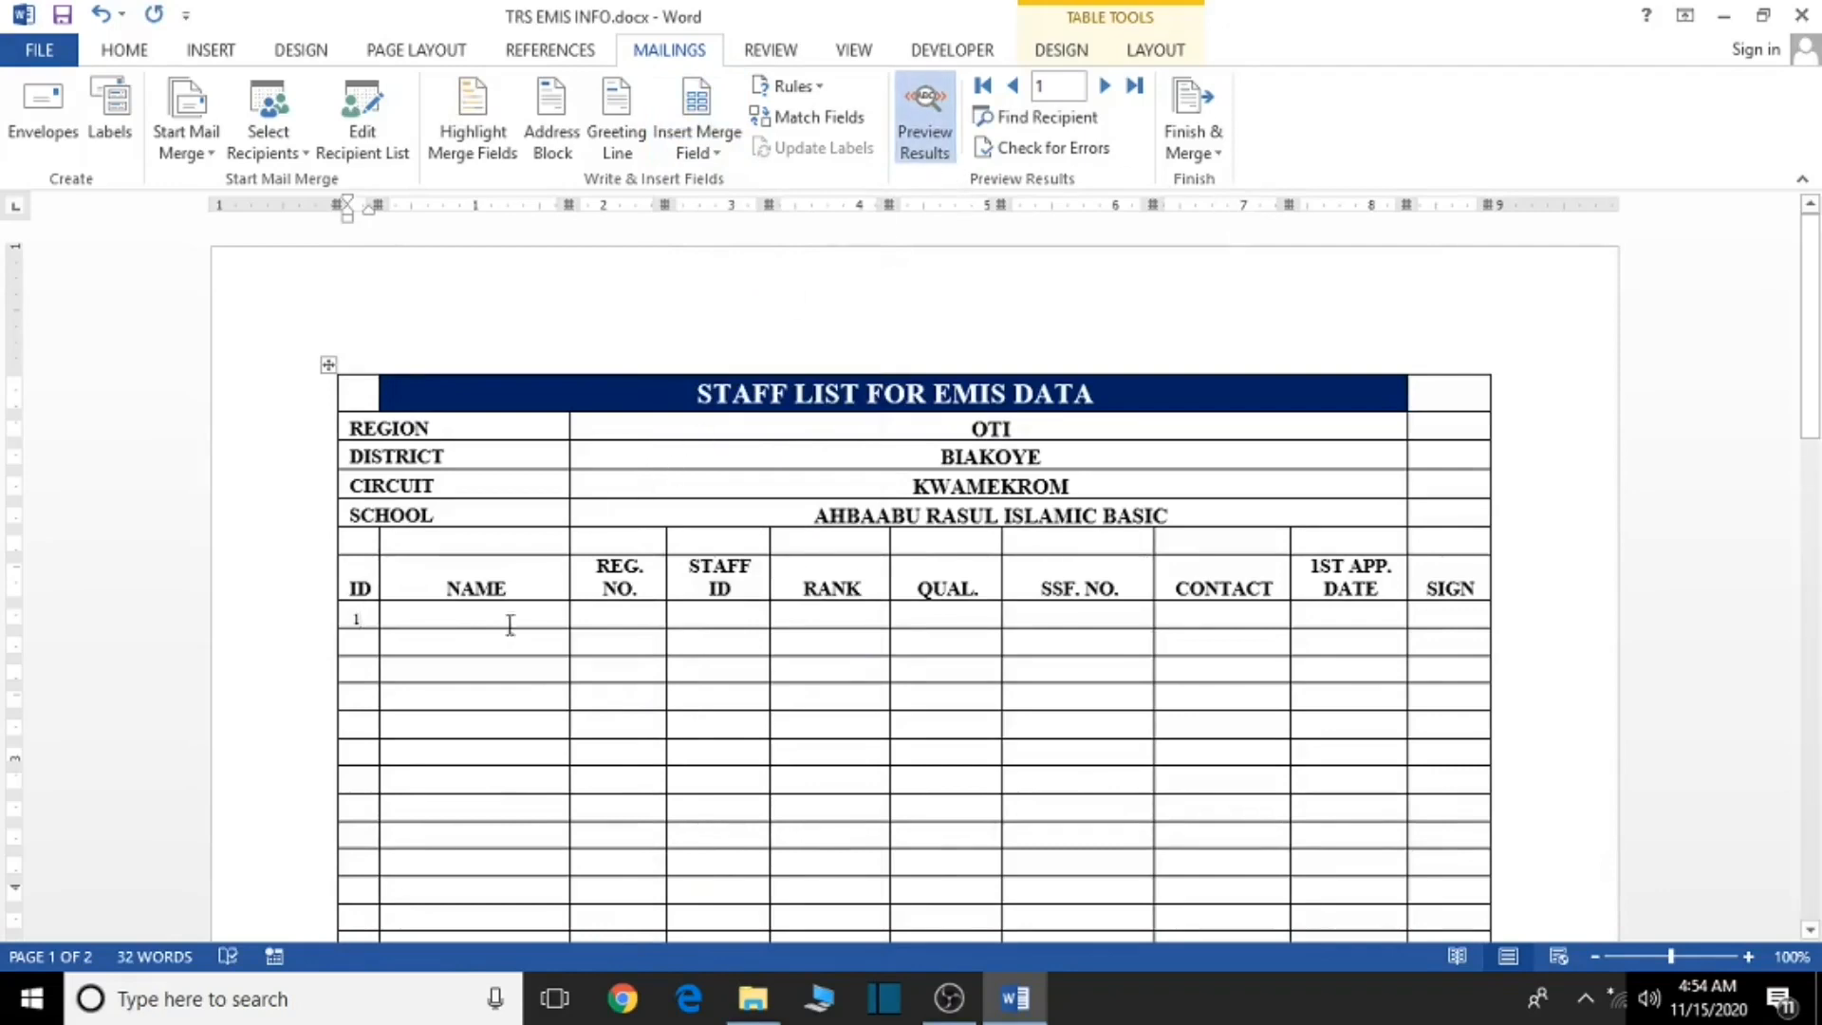
left_click(464, 618)
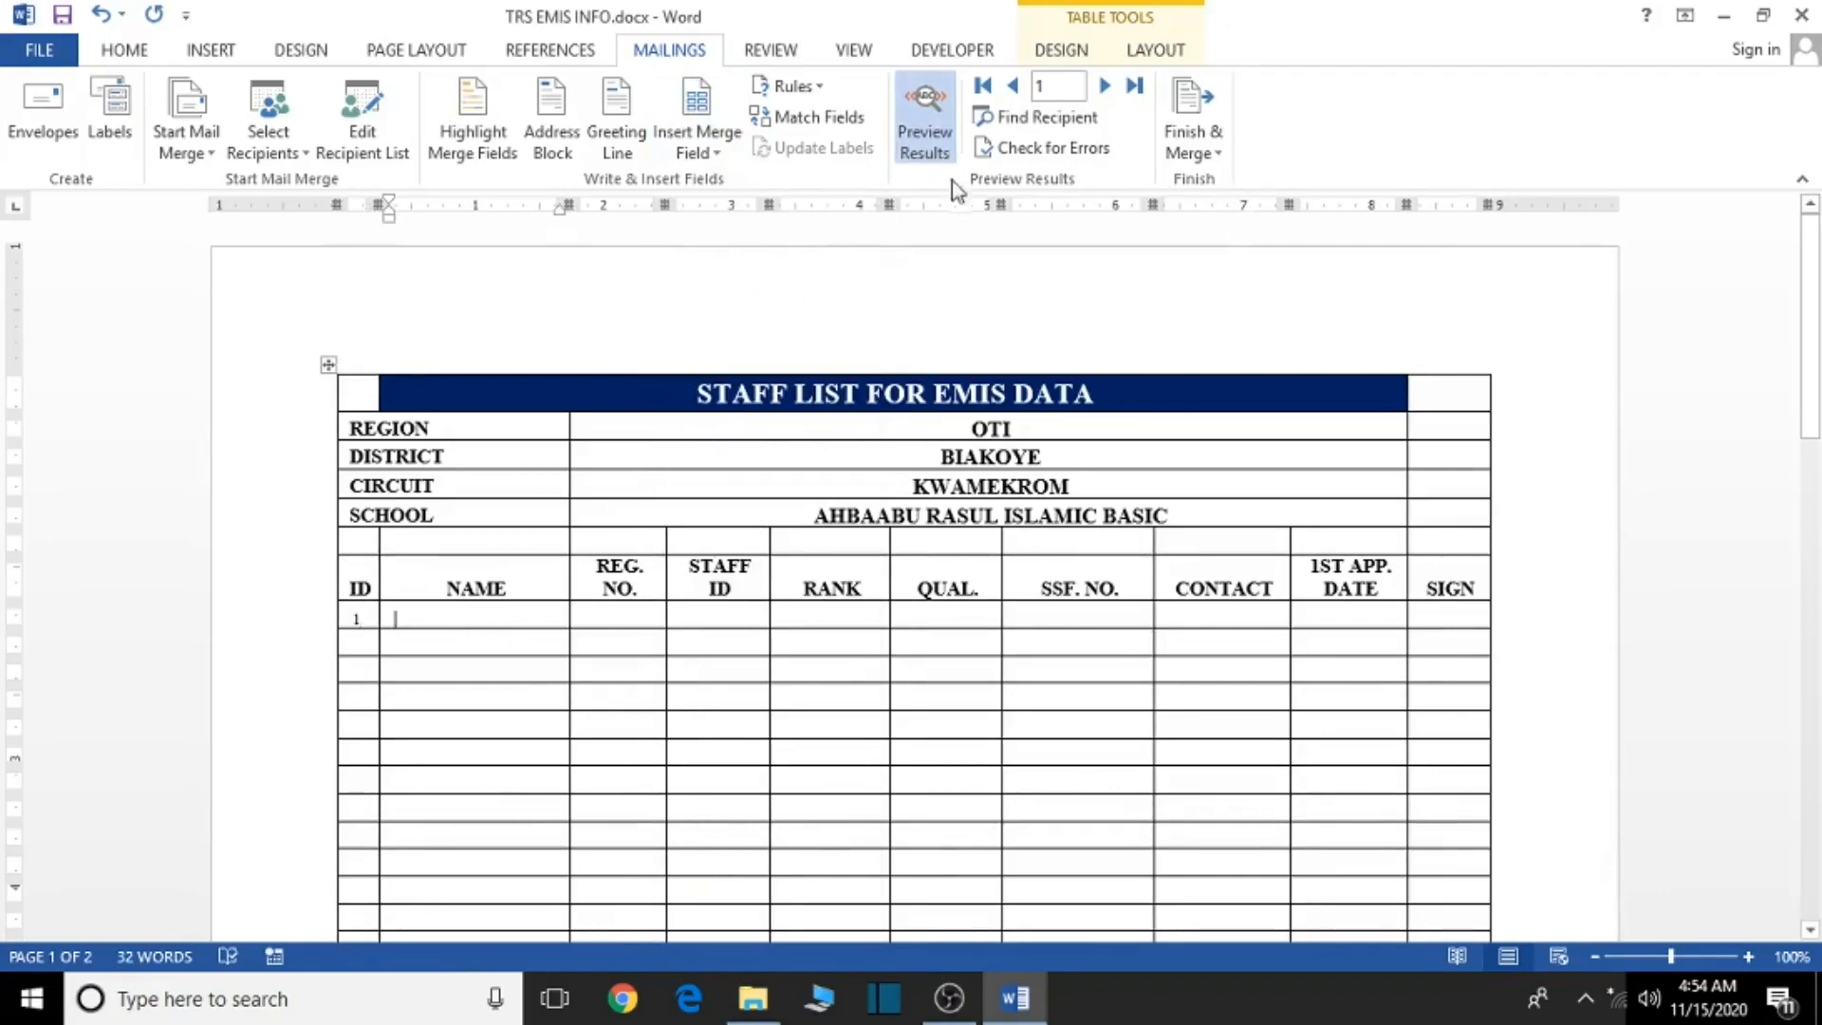
left_click(719, 154)
scroll(726, 816, "down", 1)
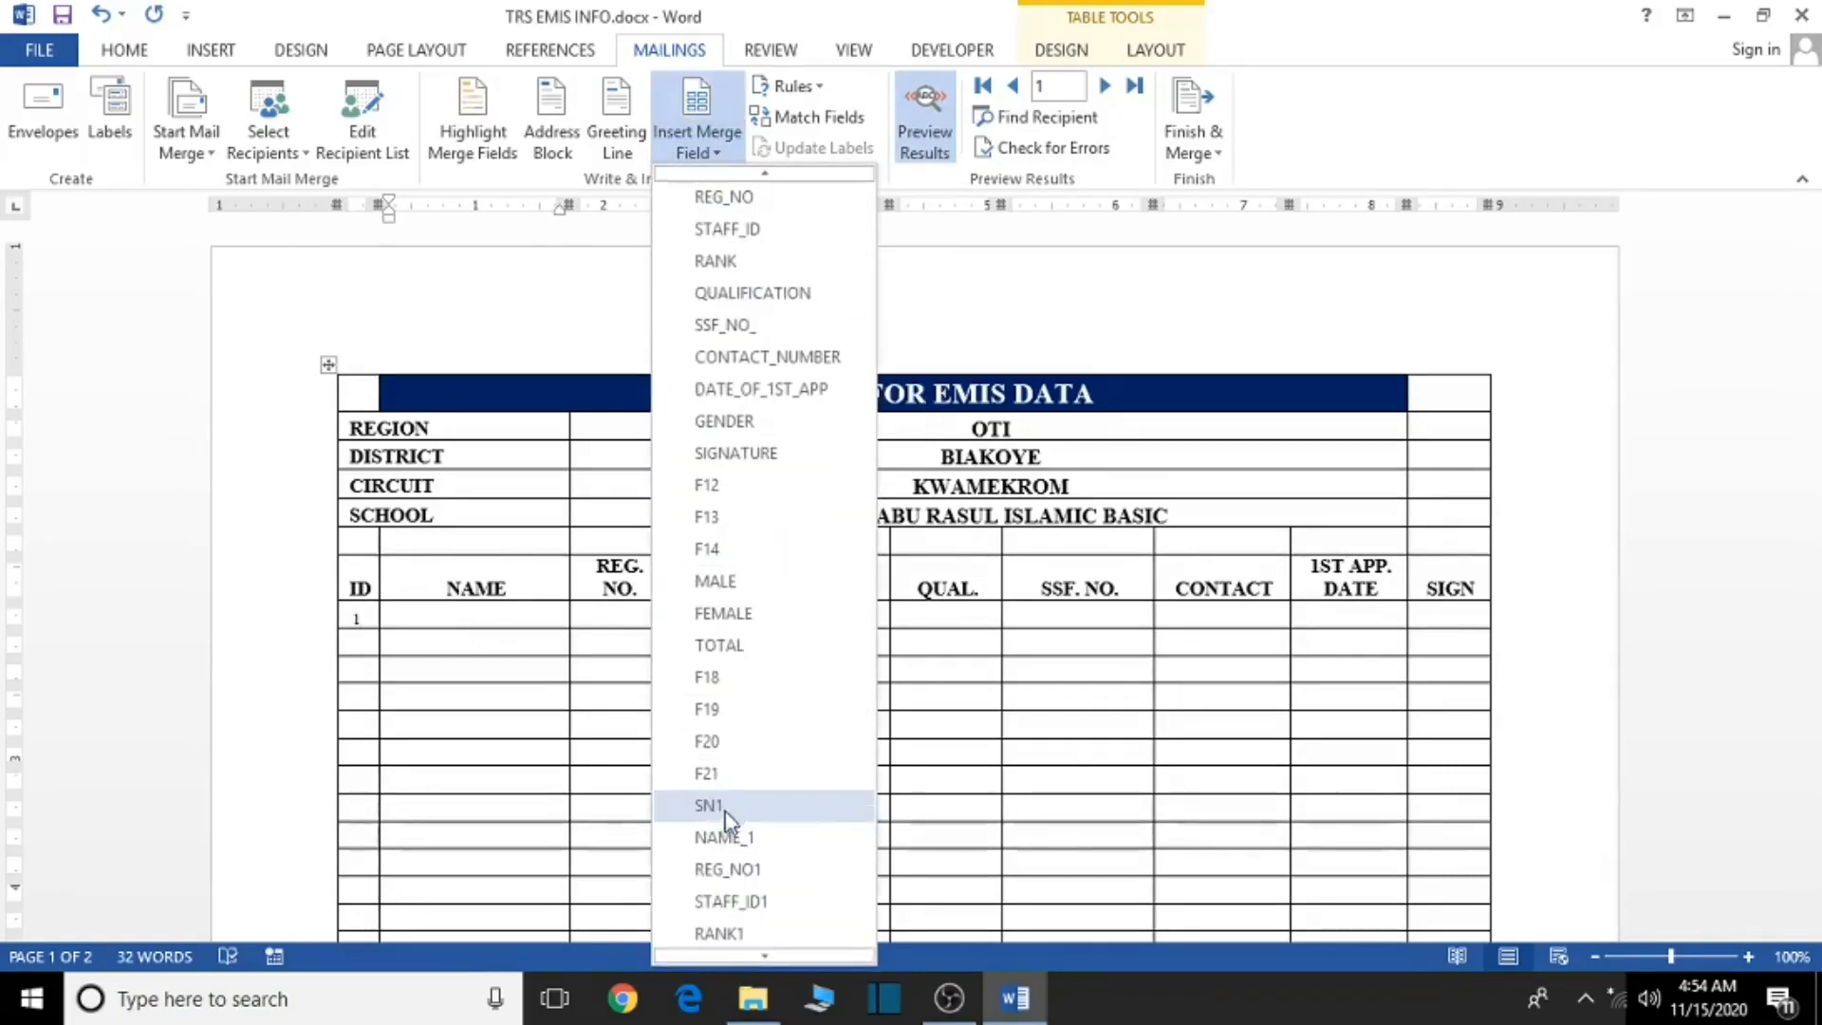
left_click(726, 839)
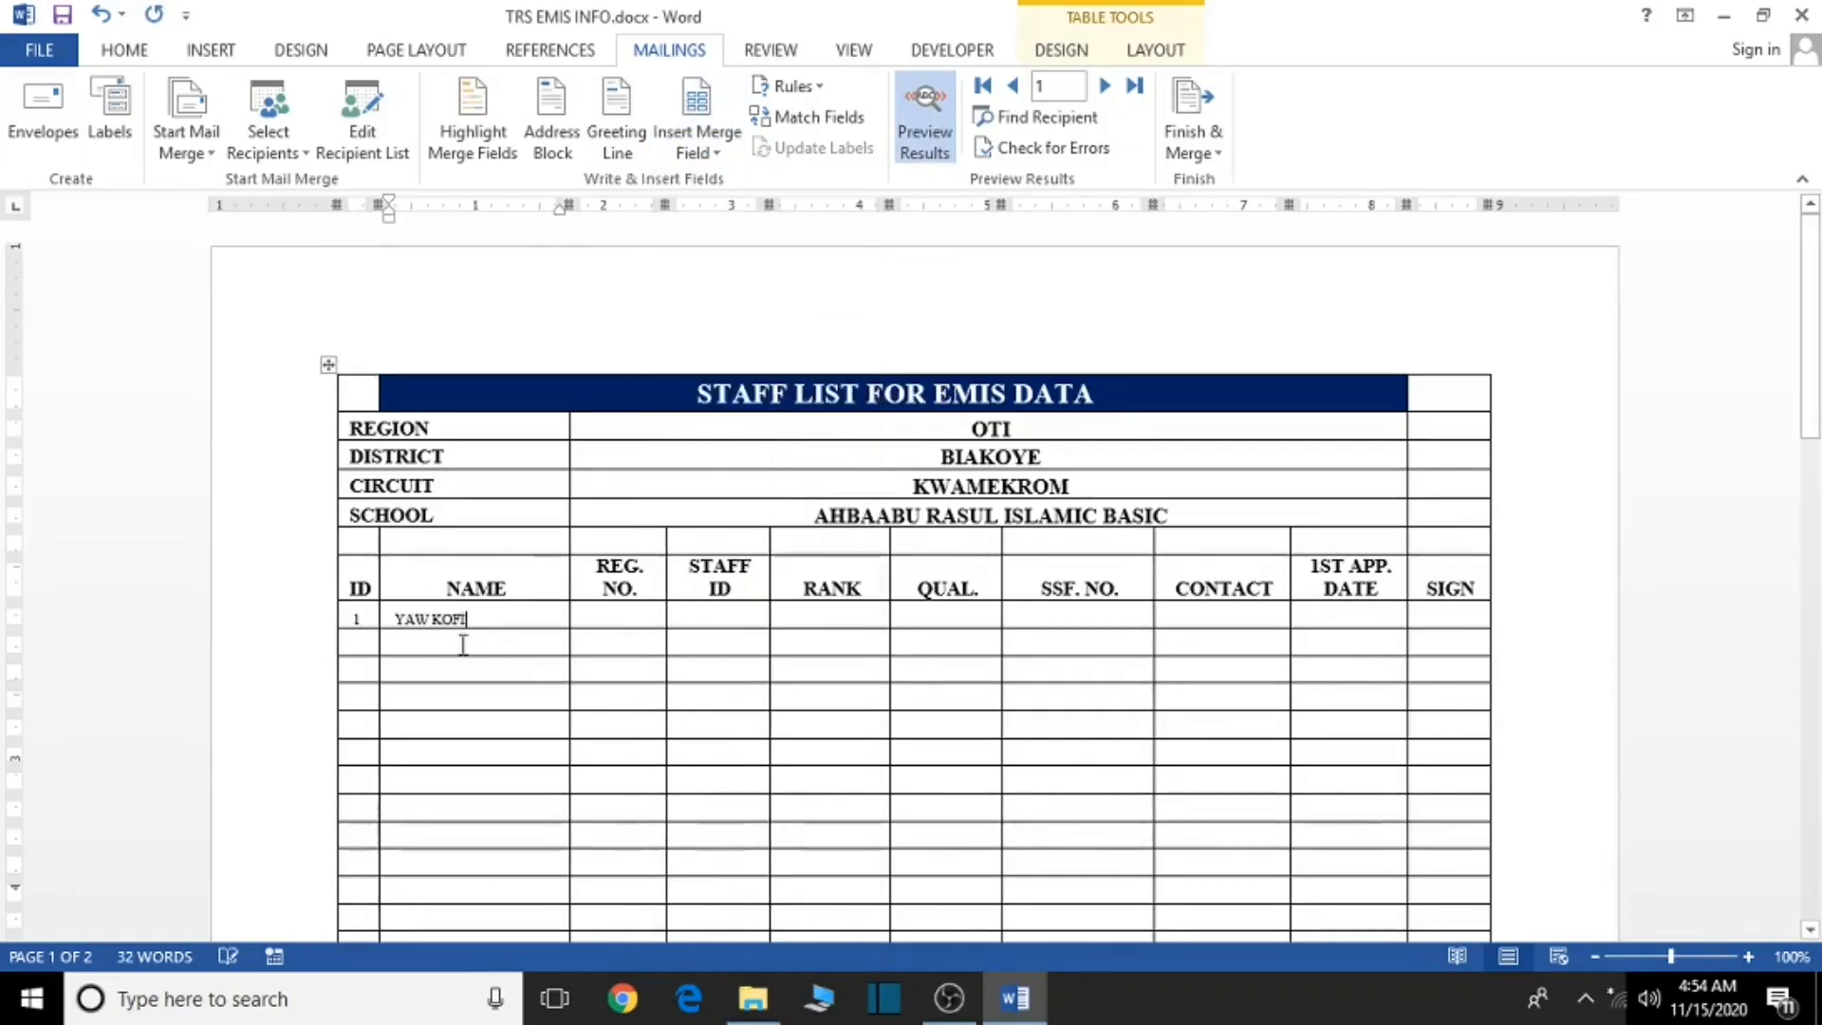
- Place the REG_NO1 merge field in row 1's REG. NO. cell, undoing a misplaced insert
left_click(707, 147)
scroll(809, 850, "down", 1)
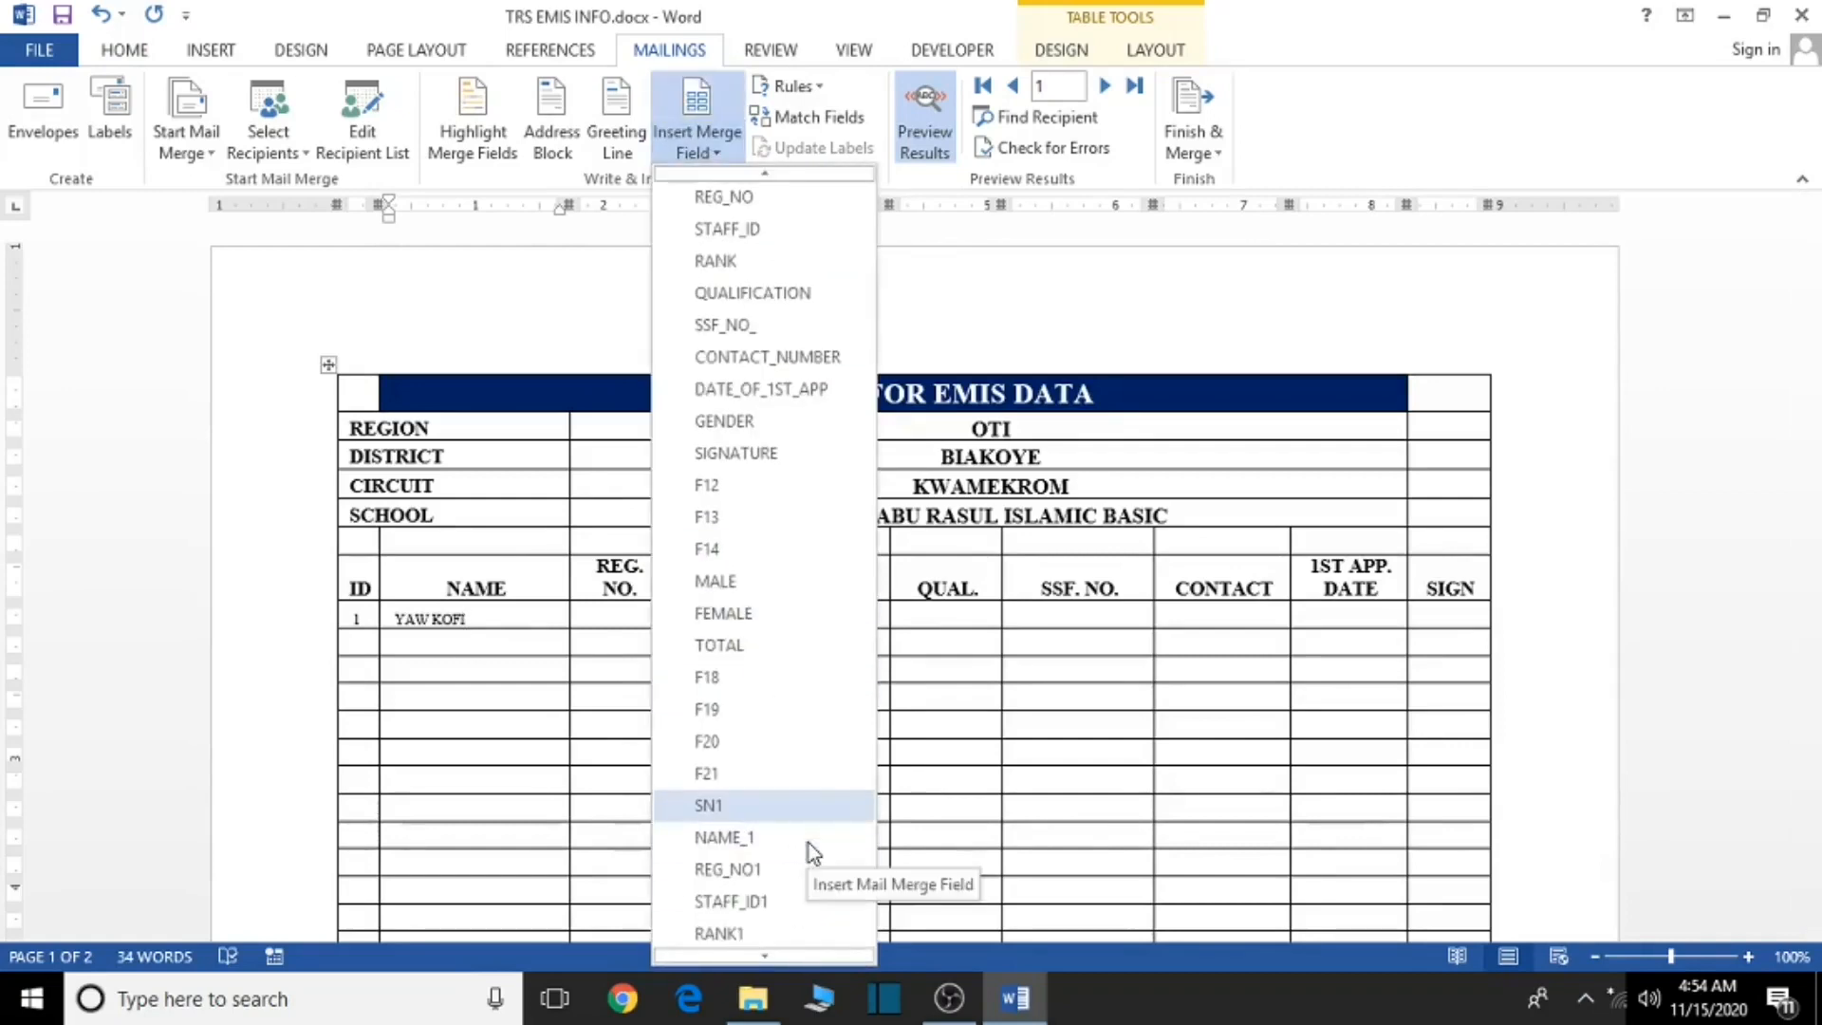
left_click(745, 869)
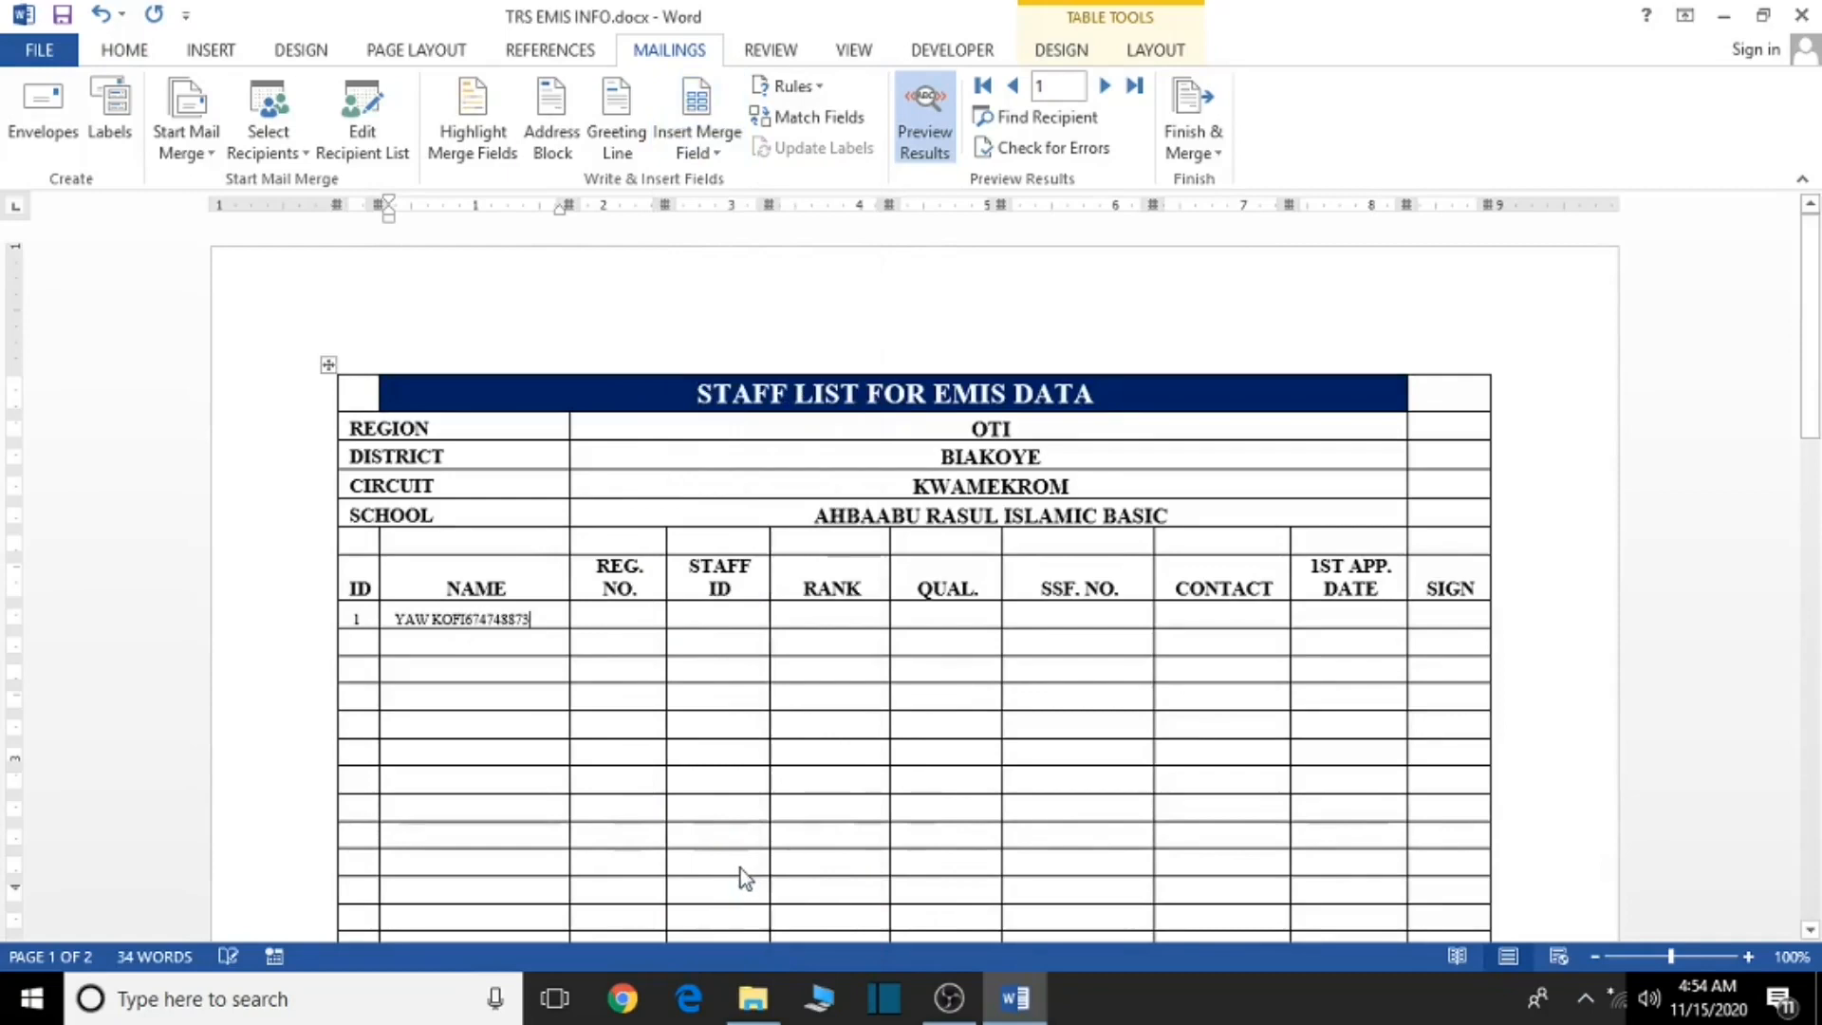
left_click(101, 14)
left_click(653, 612)
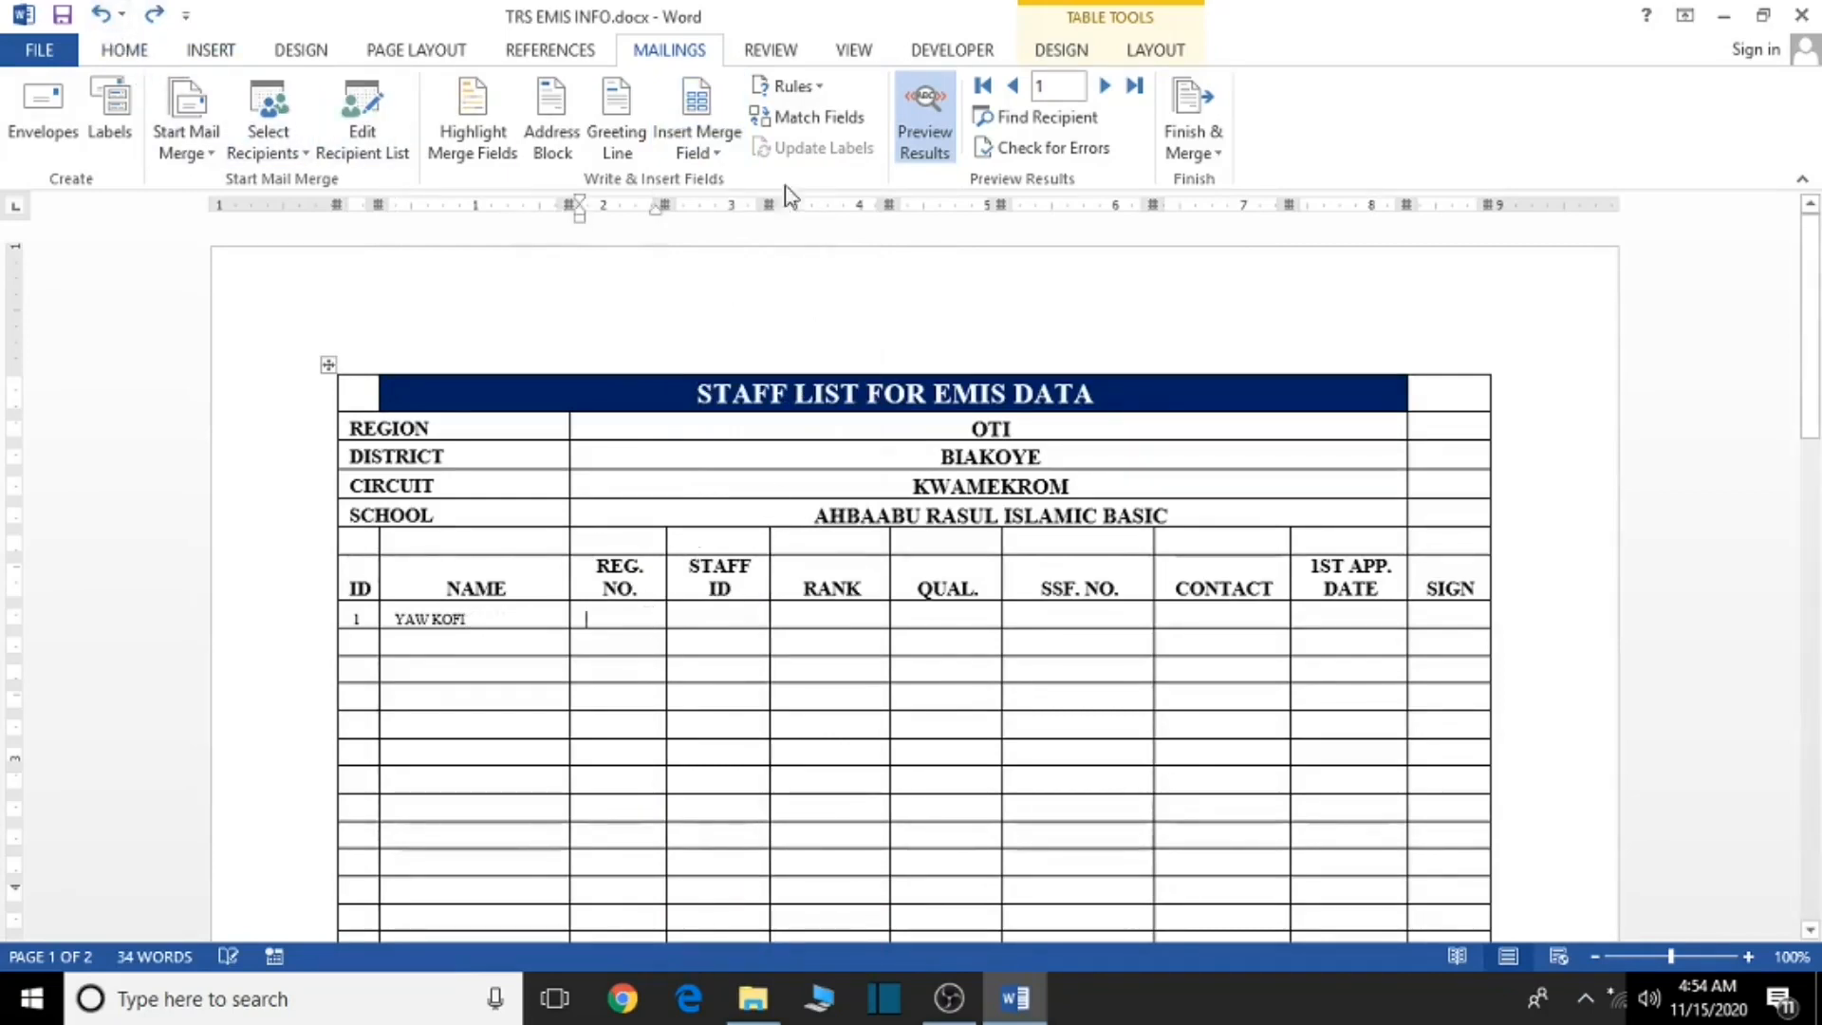
left_click(702, 152)
scroll(787, 884, "down", 1)
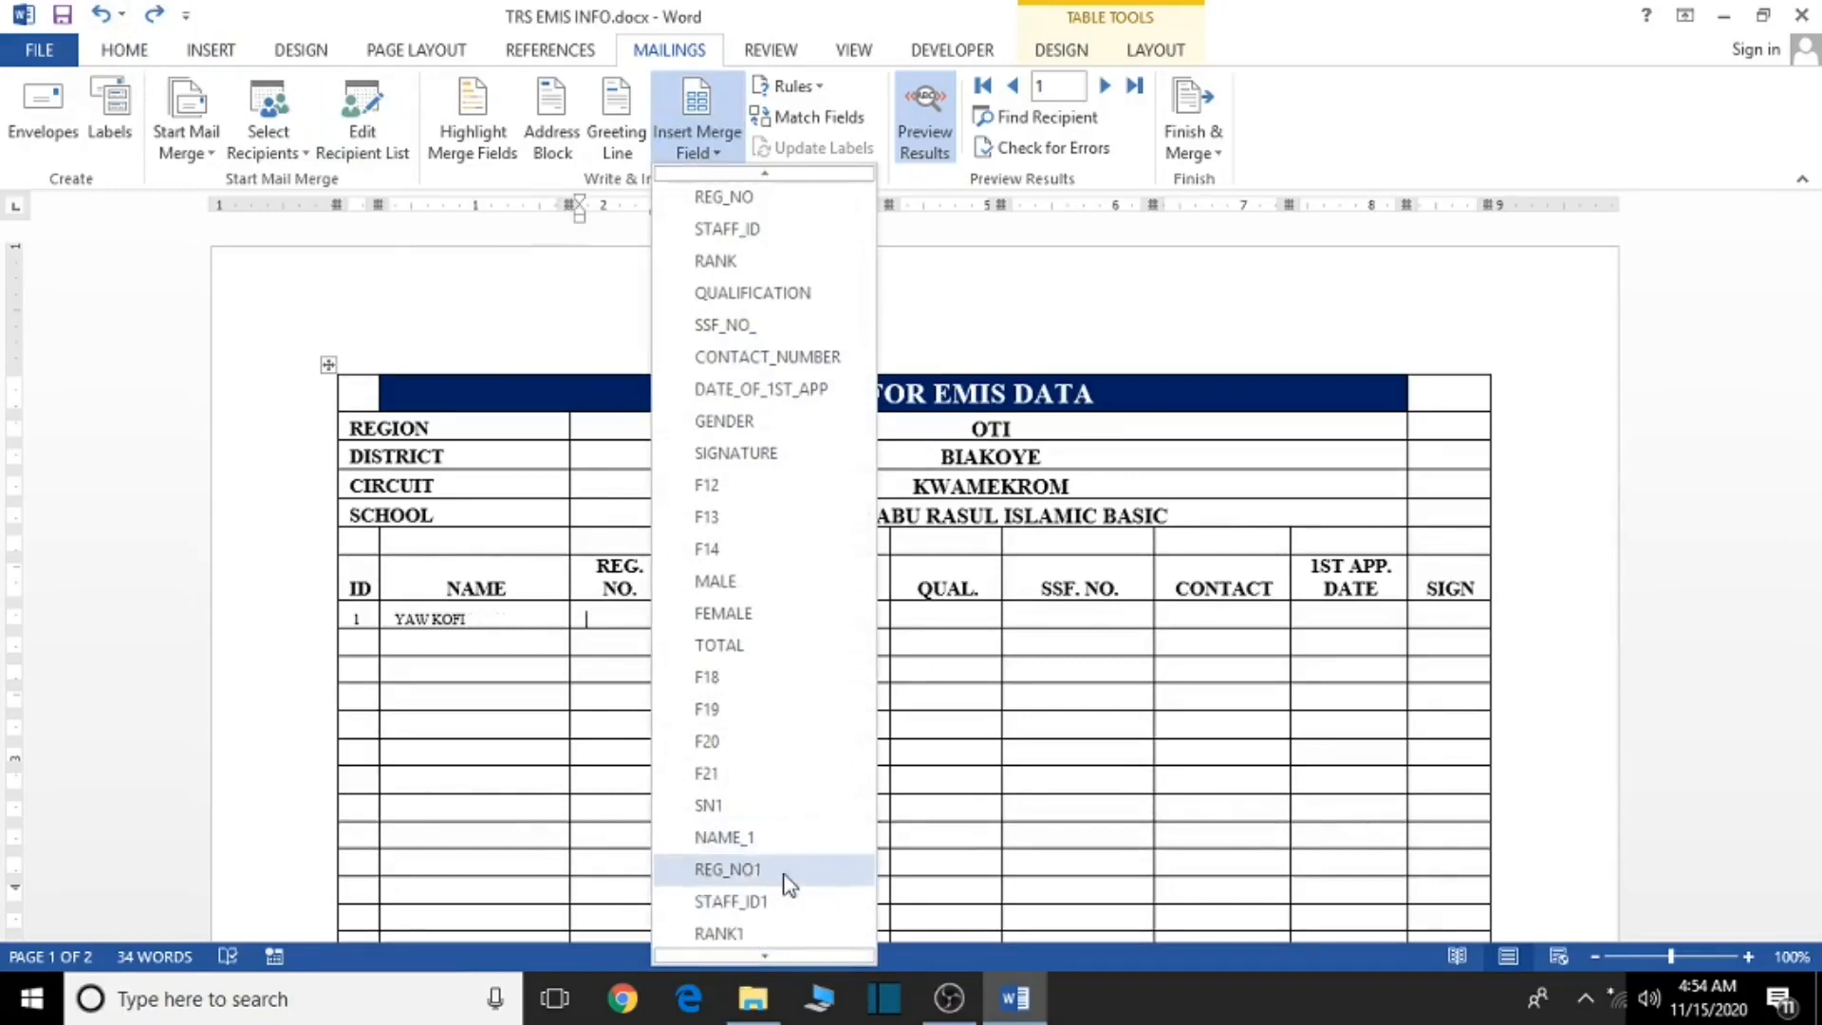
left_click(765, 870)
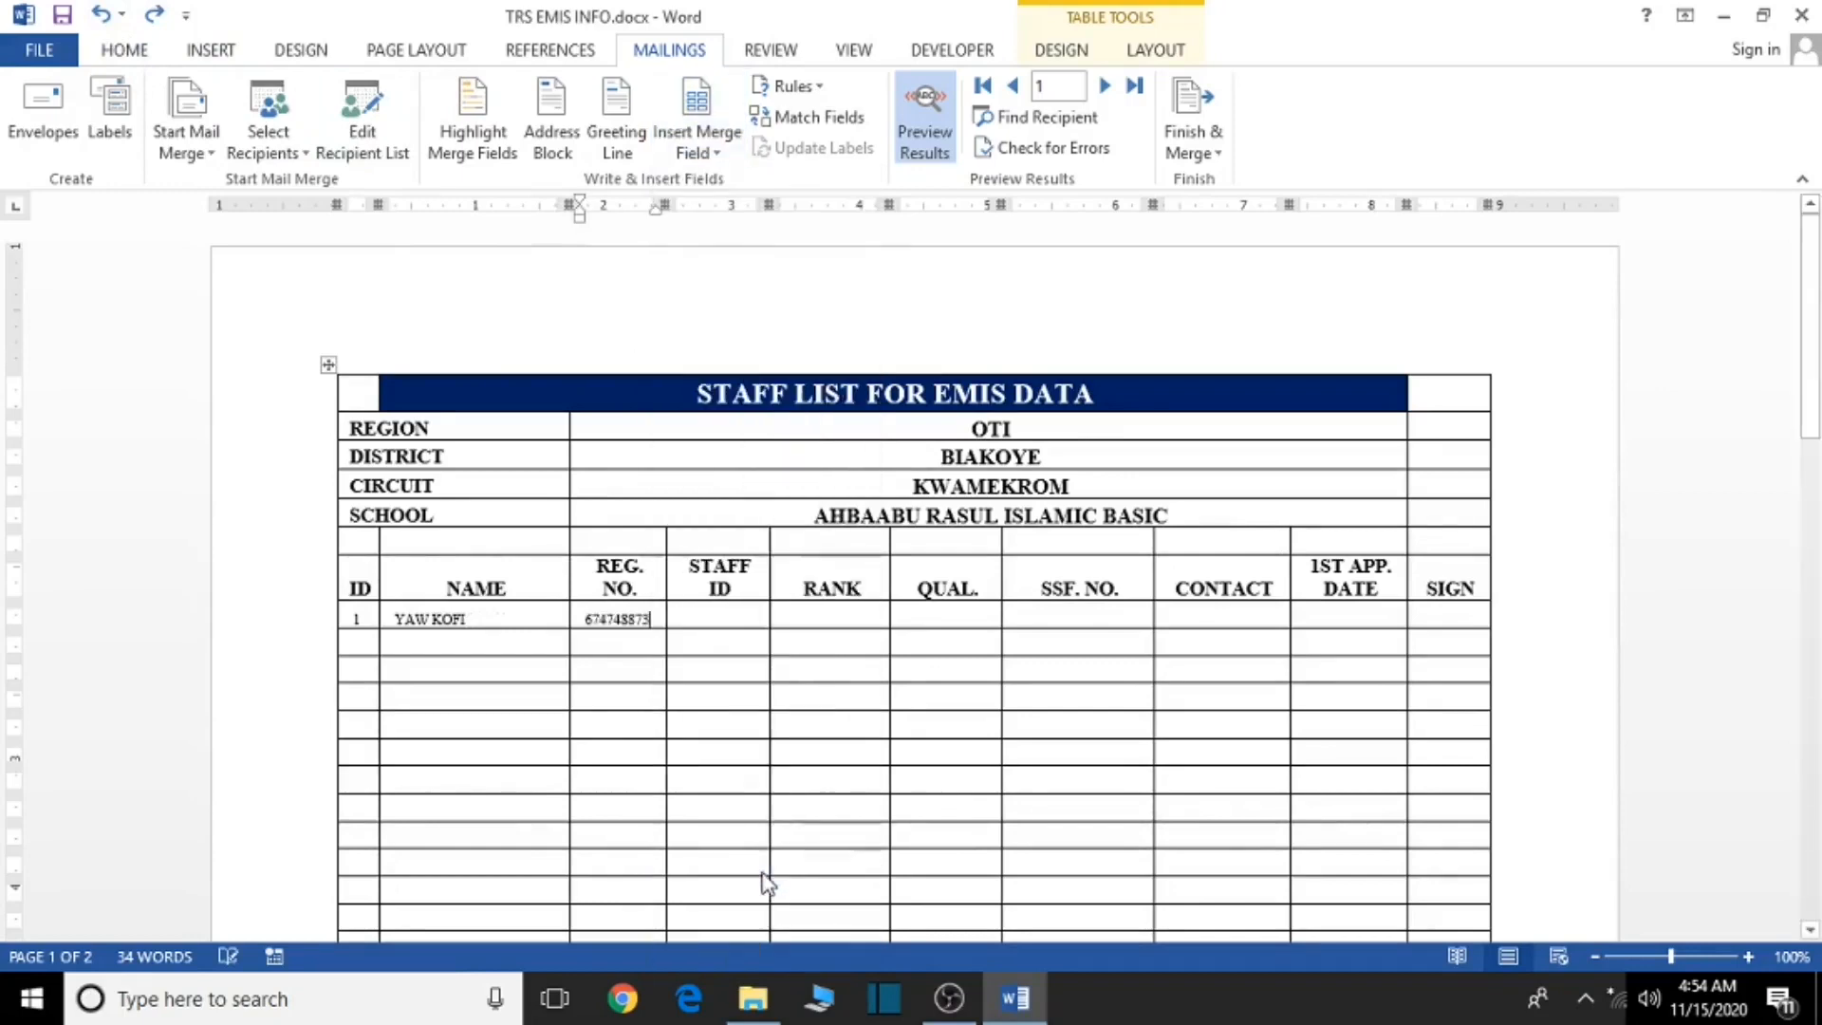
- Add STAFF_ID1 to the STAFF ID cell and RANK1 to the RANK cell
left_click(724, 618)
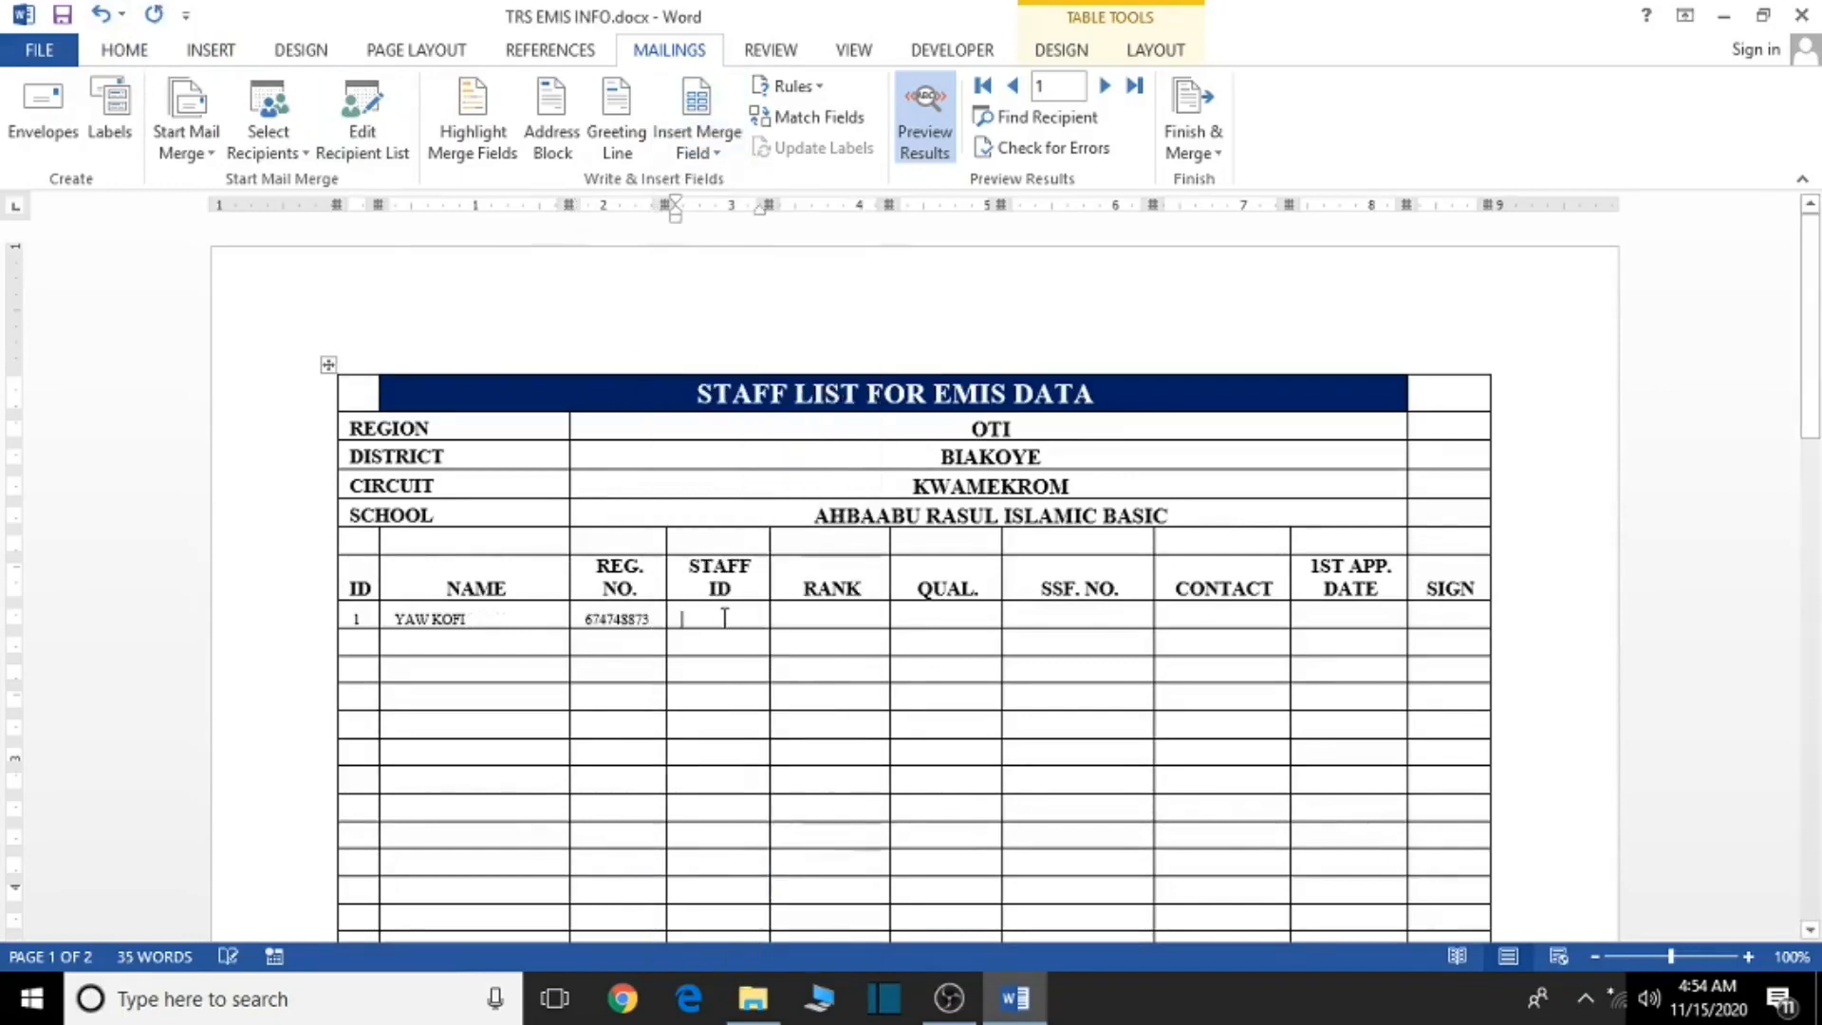
left_click(707, 151)
scroll(759, 669, "down", 1)
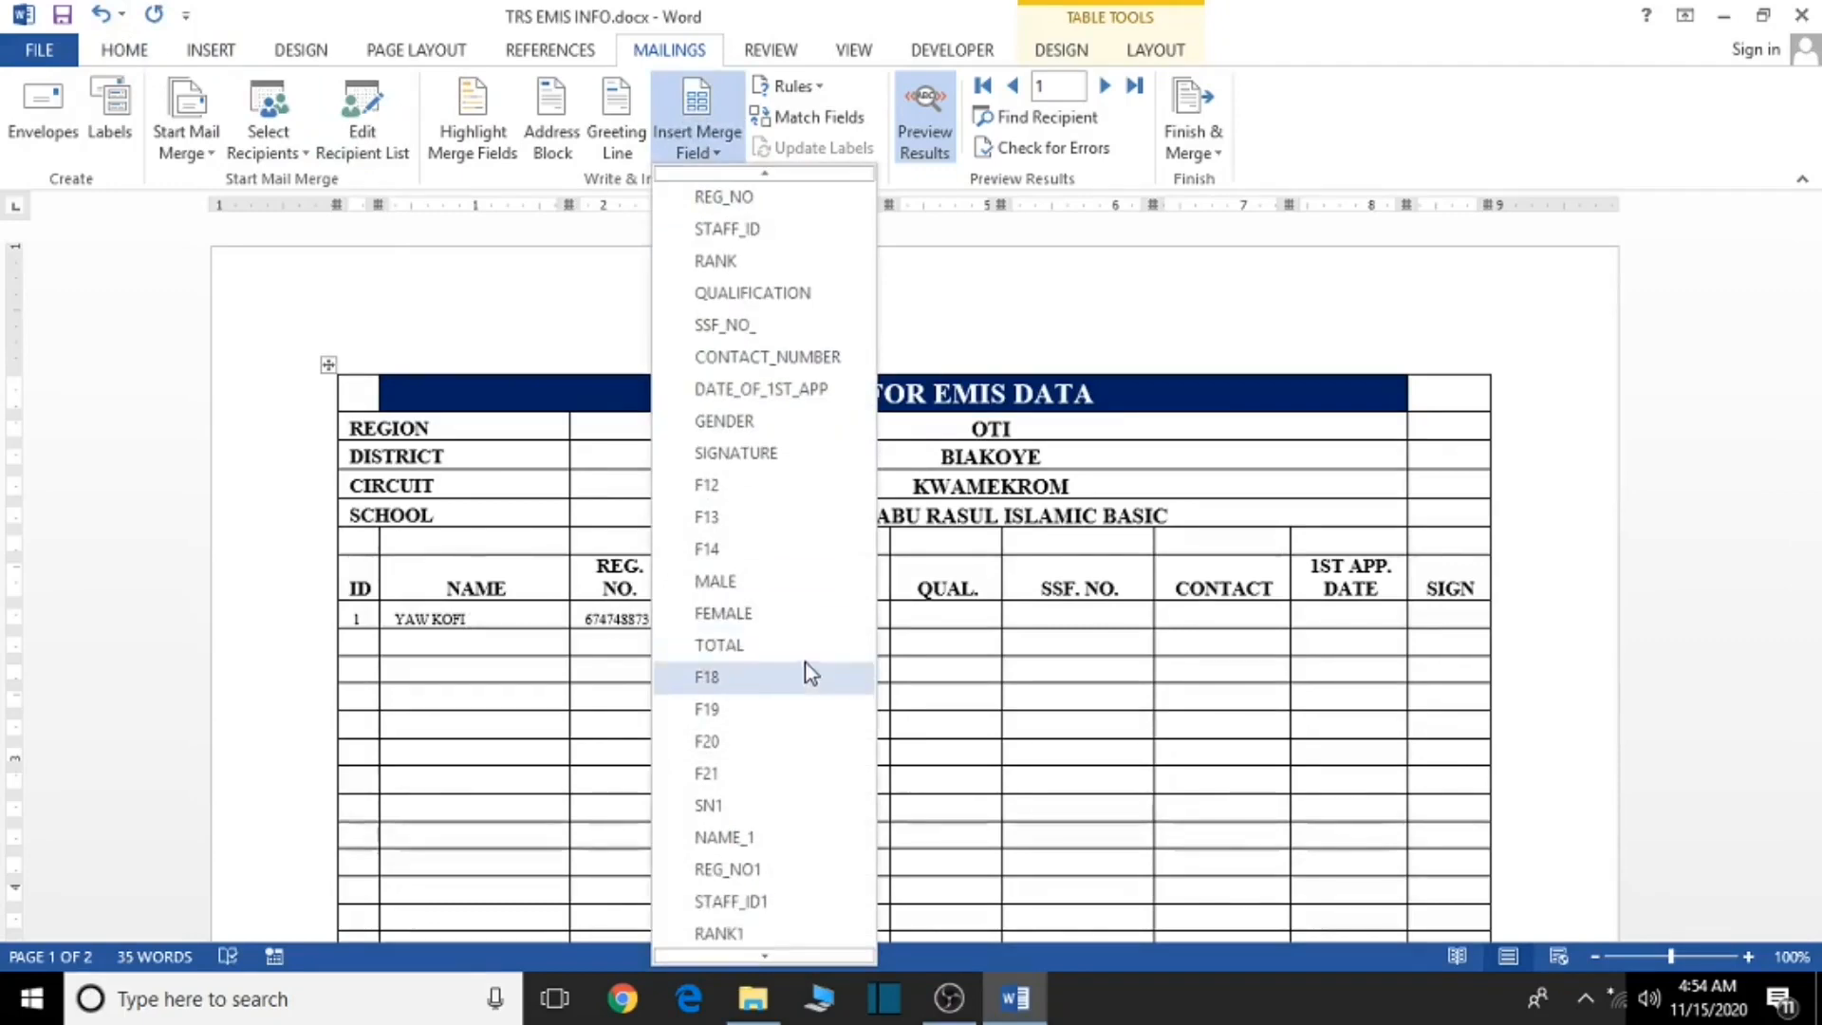
left_click(736, 900)
left_click(822, 612)
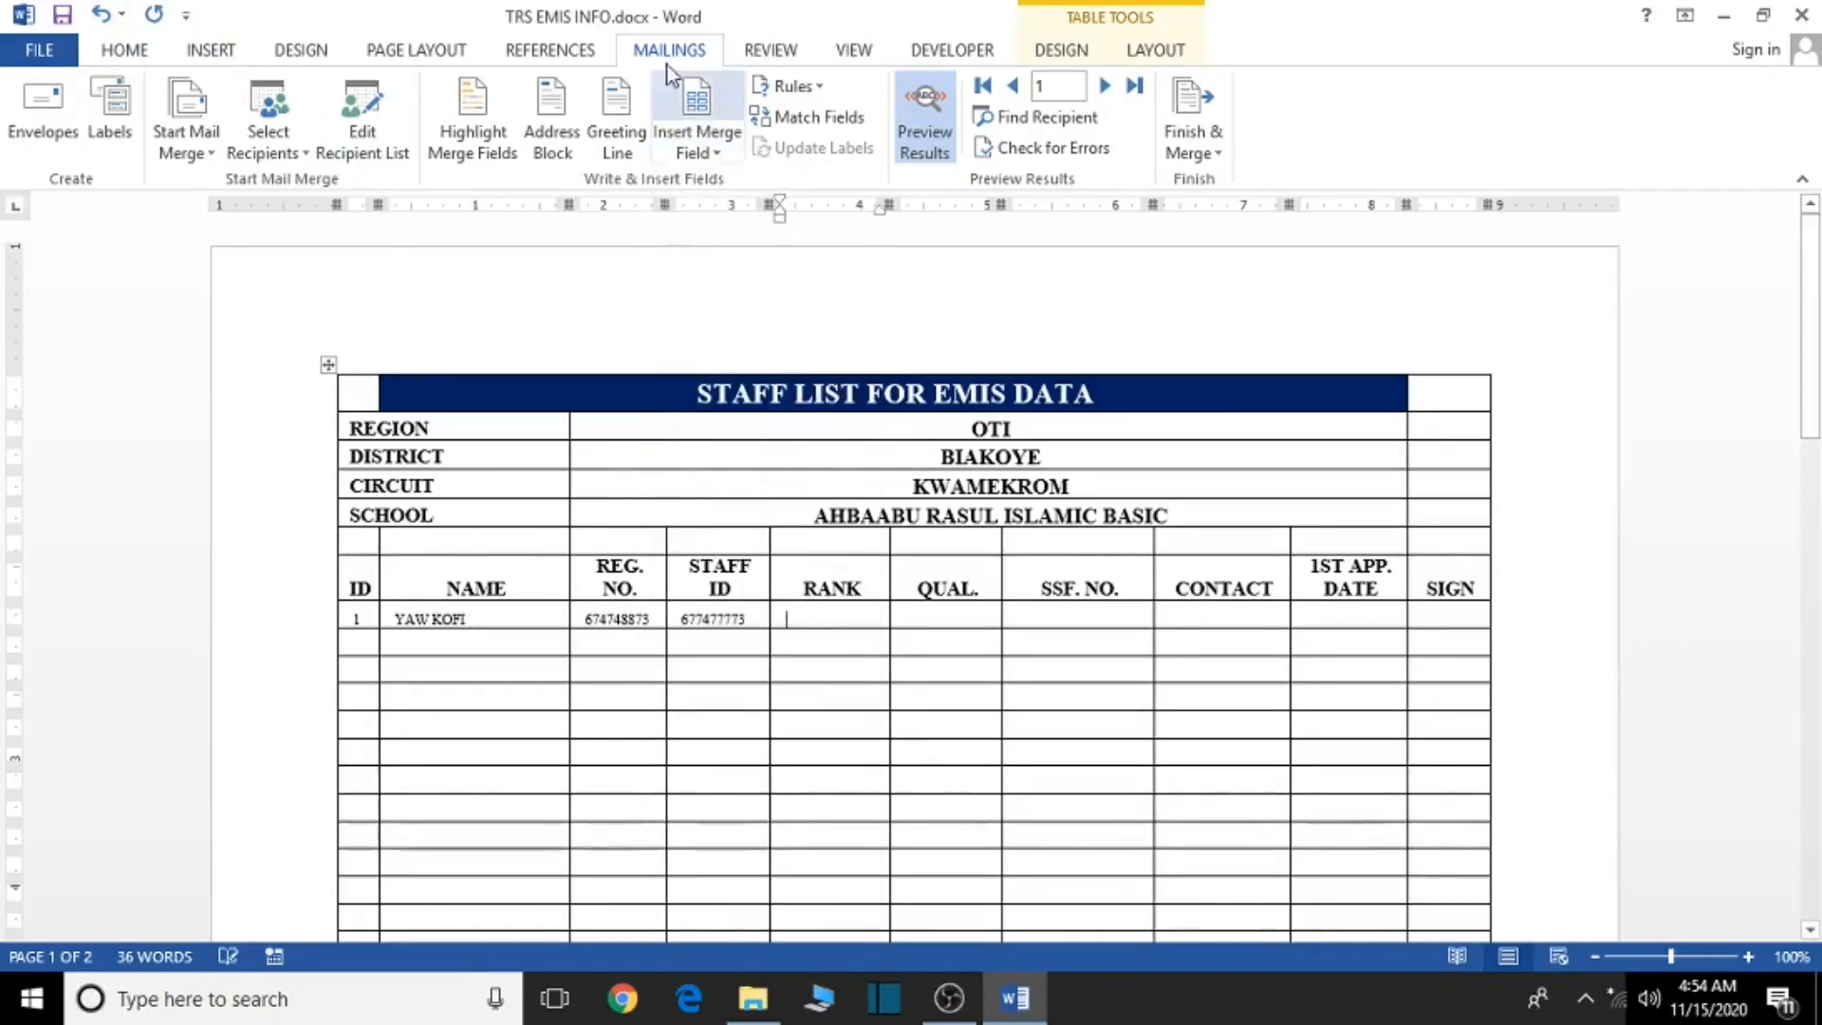
left_click(707, 152)
scroll(752, 847, "down", 2)
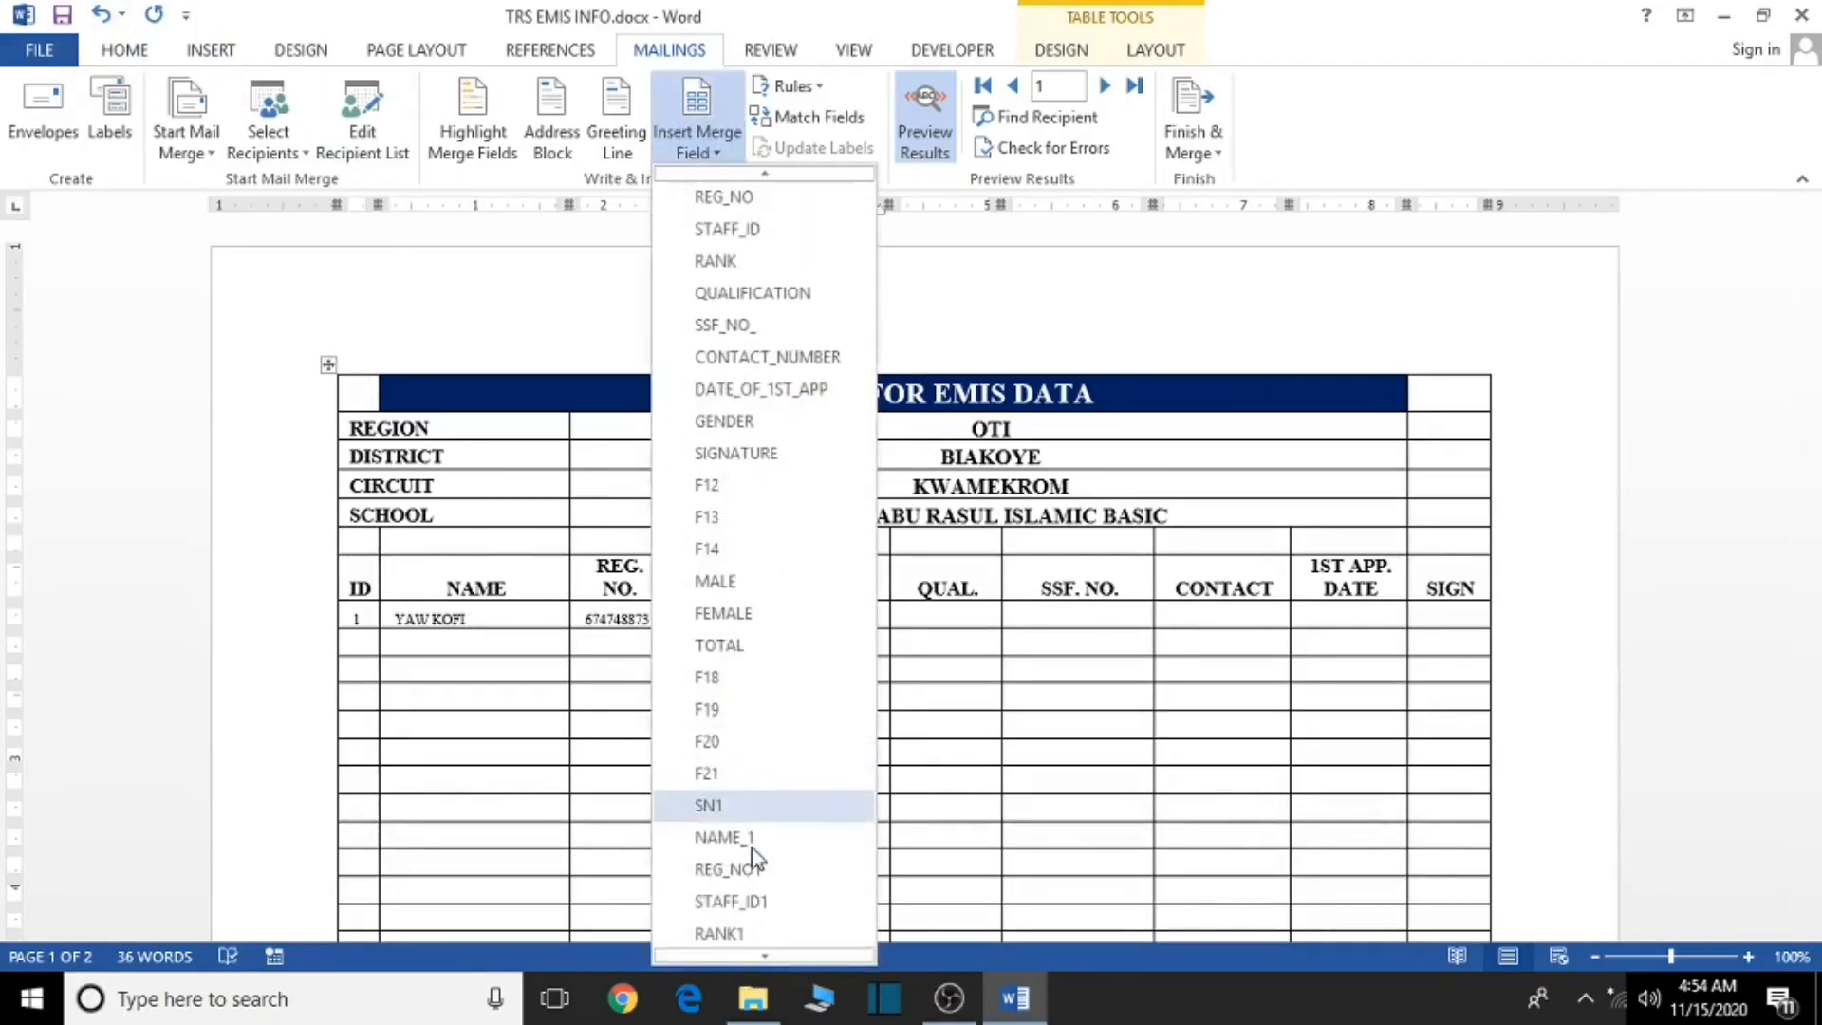
left_click(742, 878)
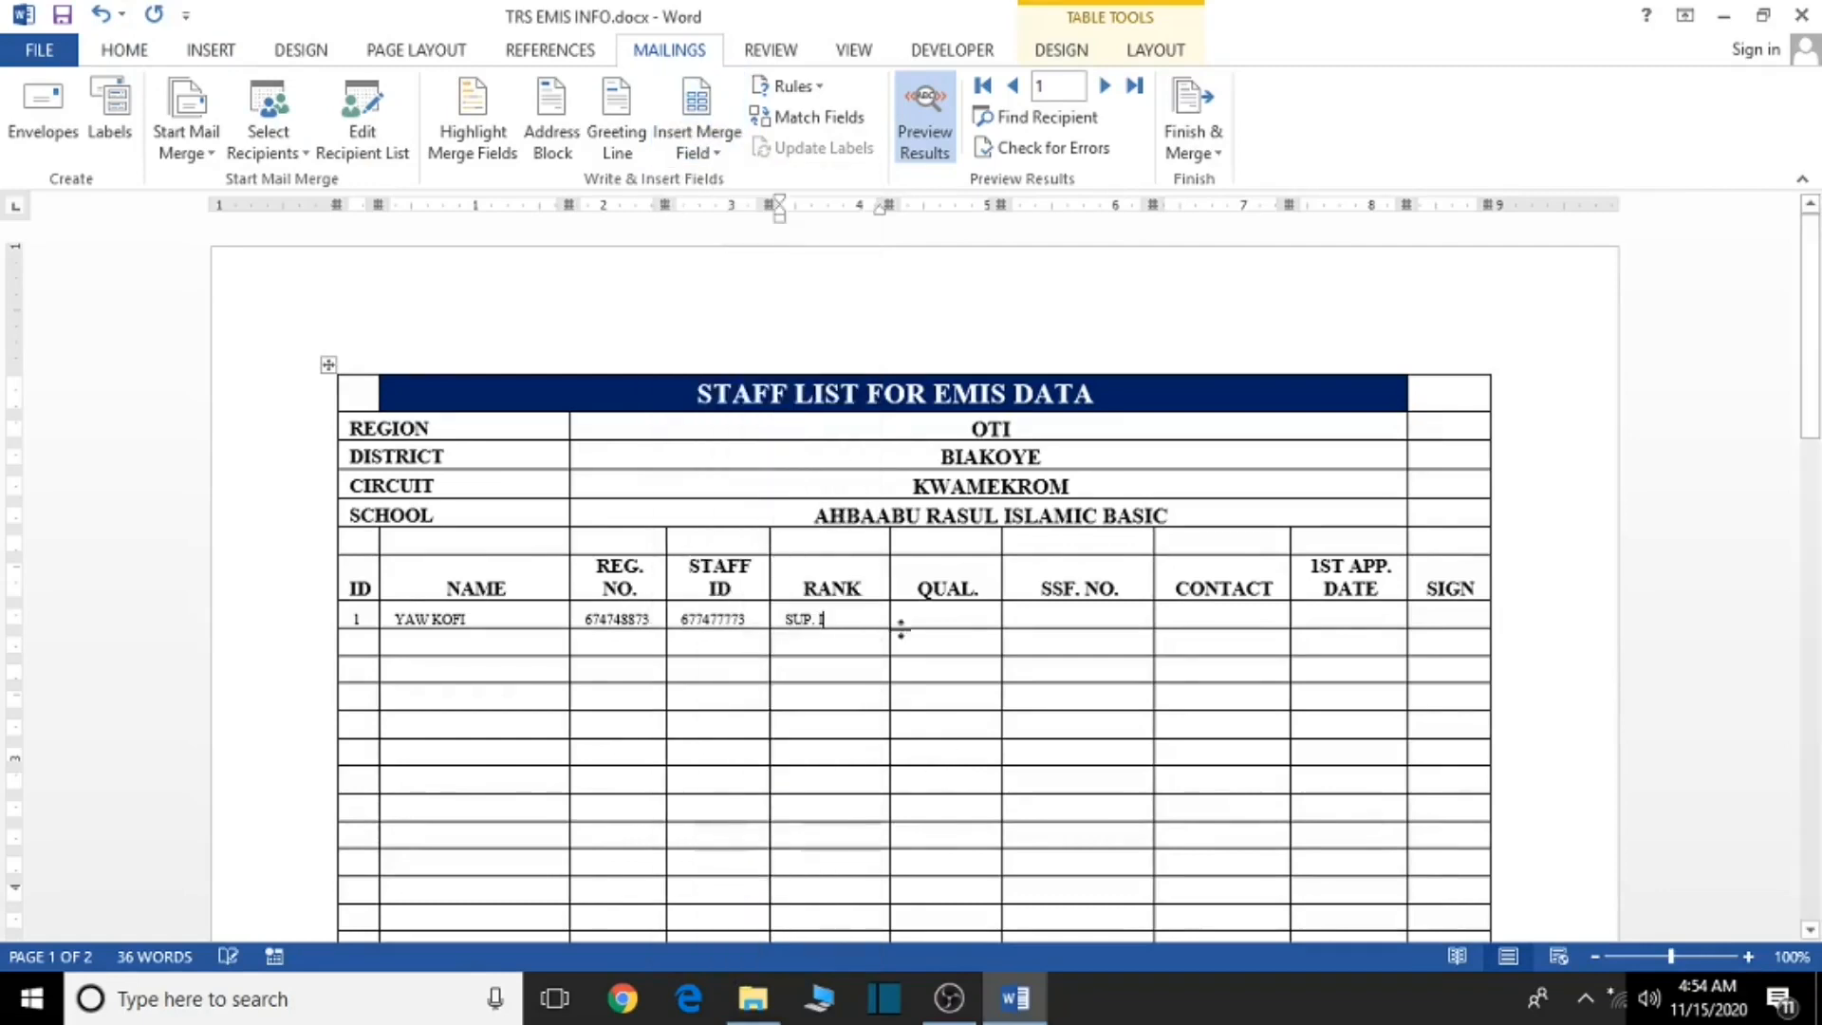
- Add the QUAL field to the QUAL. cell and SSF_NO_1 to the SSF. NO. cell
left_click(925, 612)
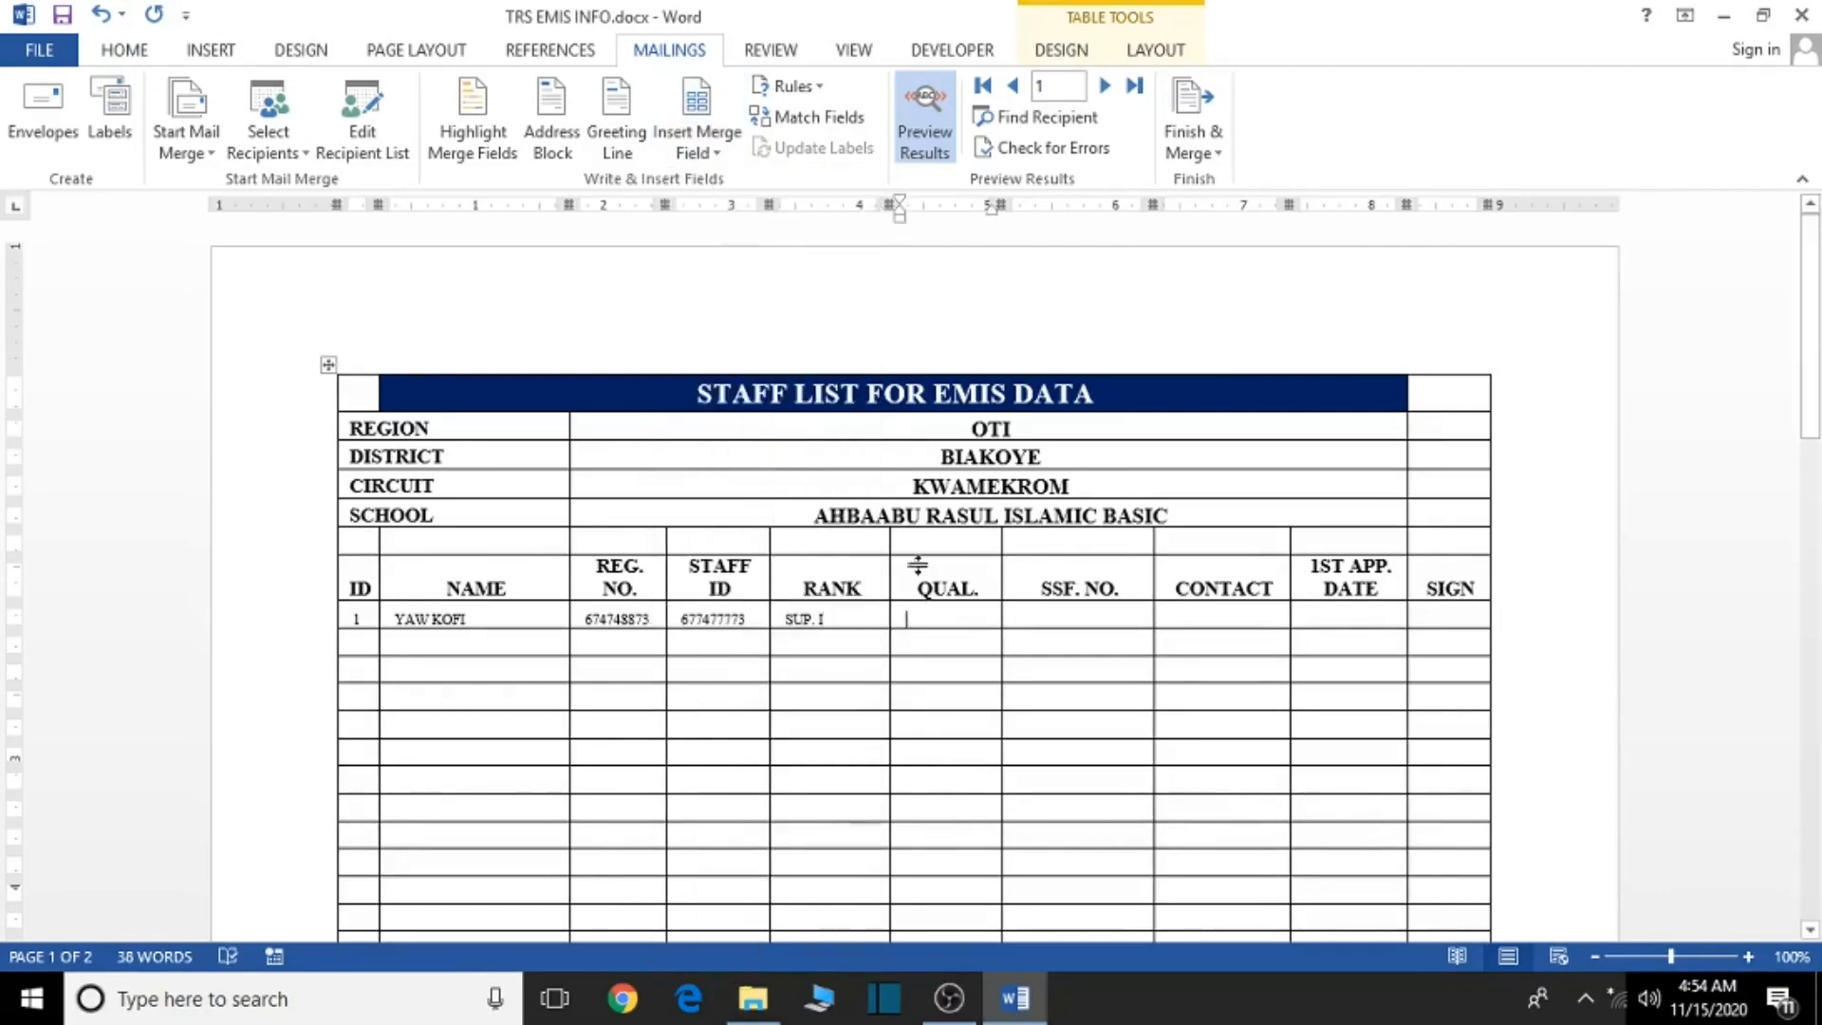
left_click(708, 157)
scroll(787, 700, "down", 2)
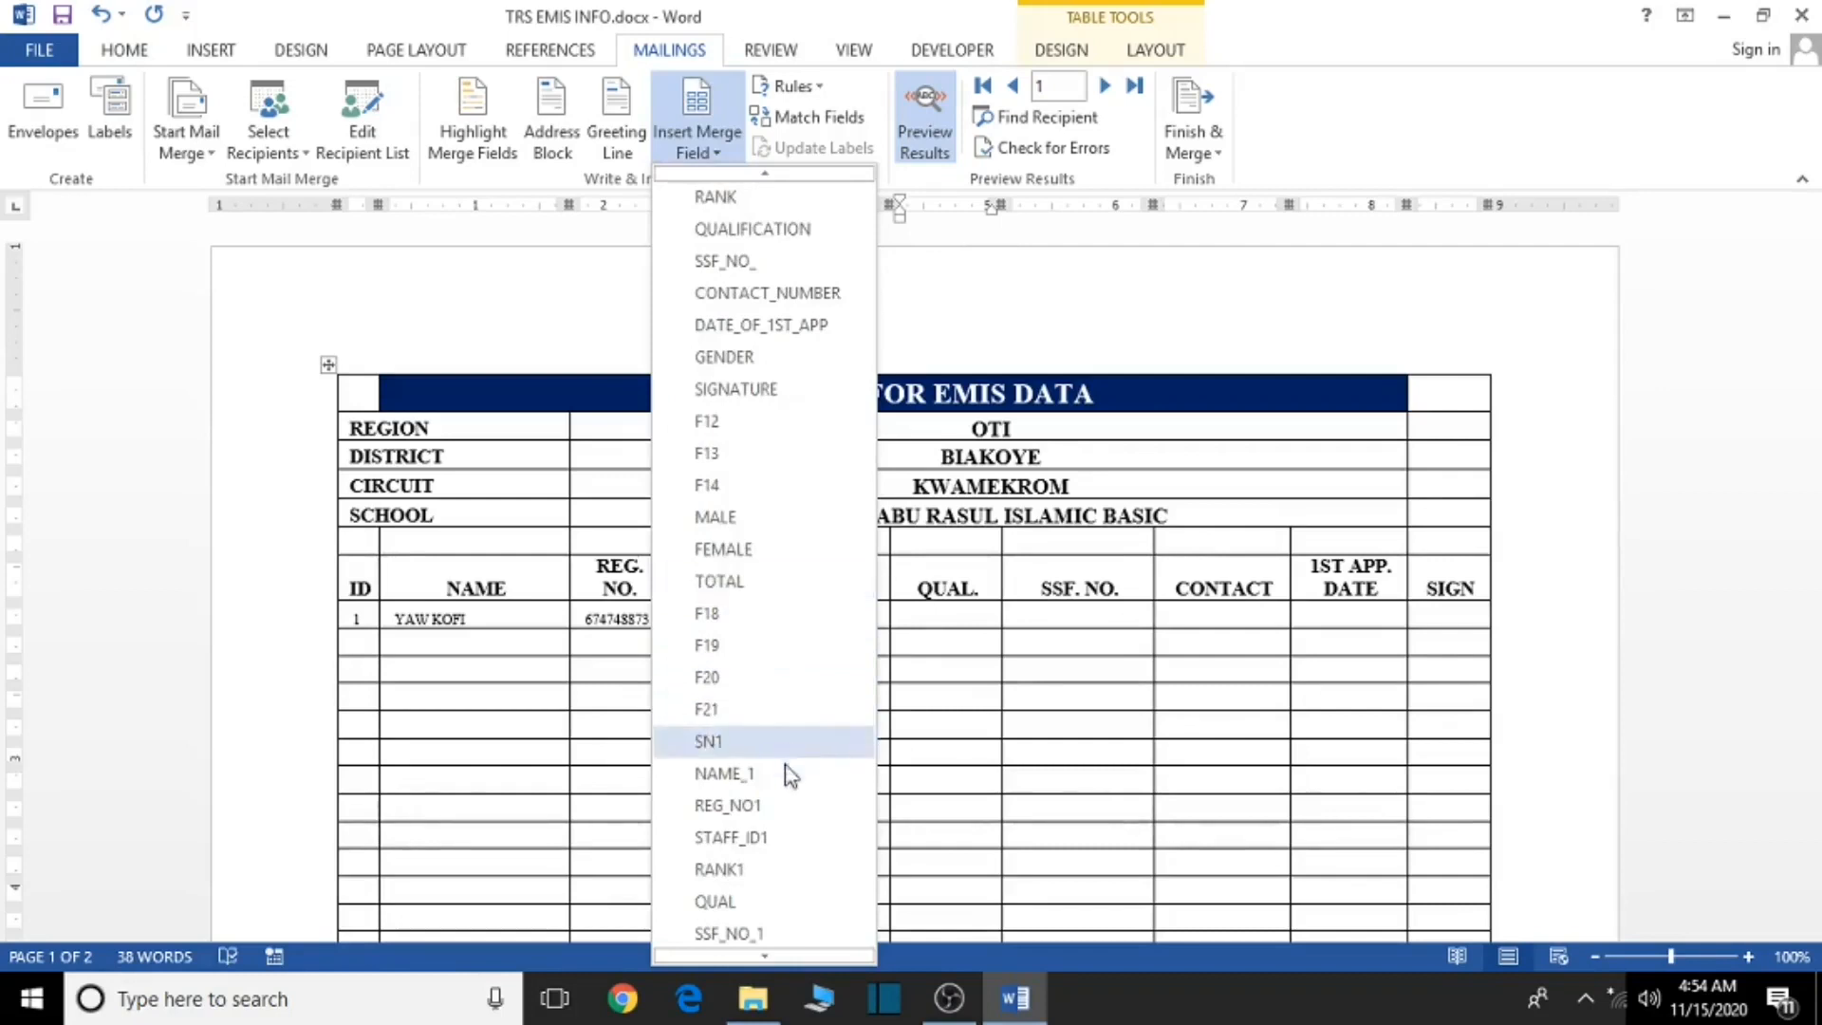
left_click(741, 898)
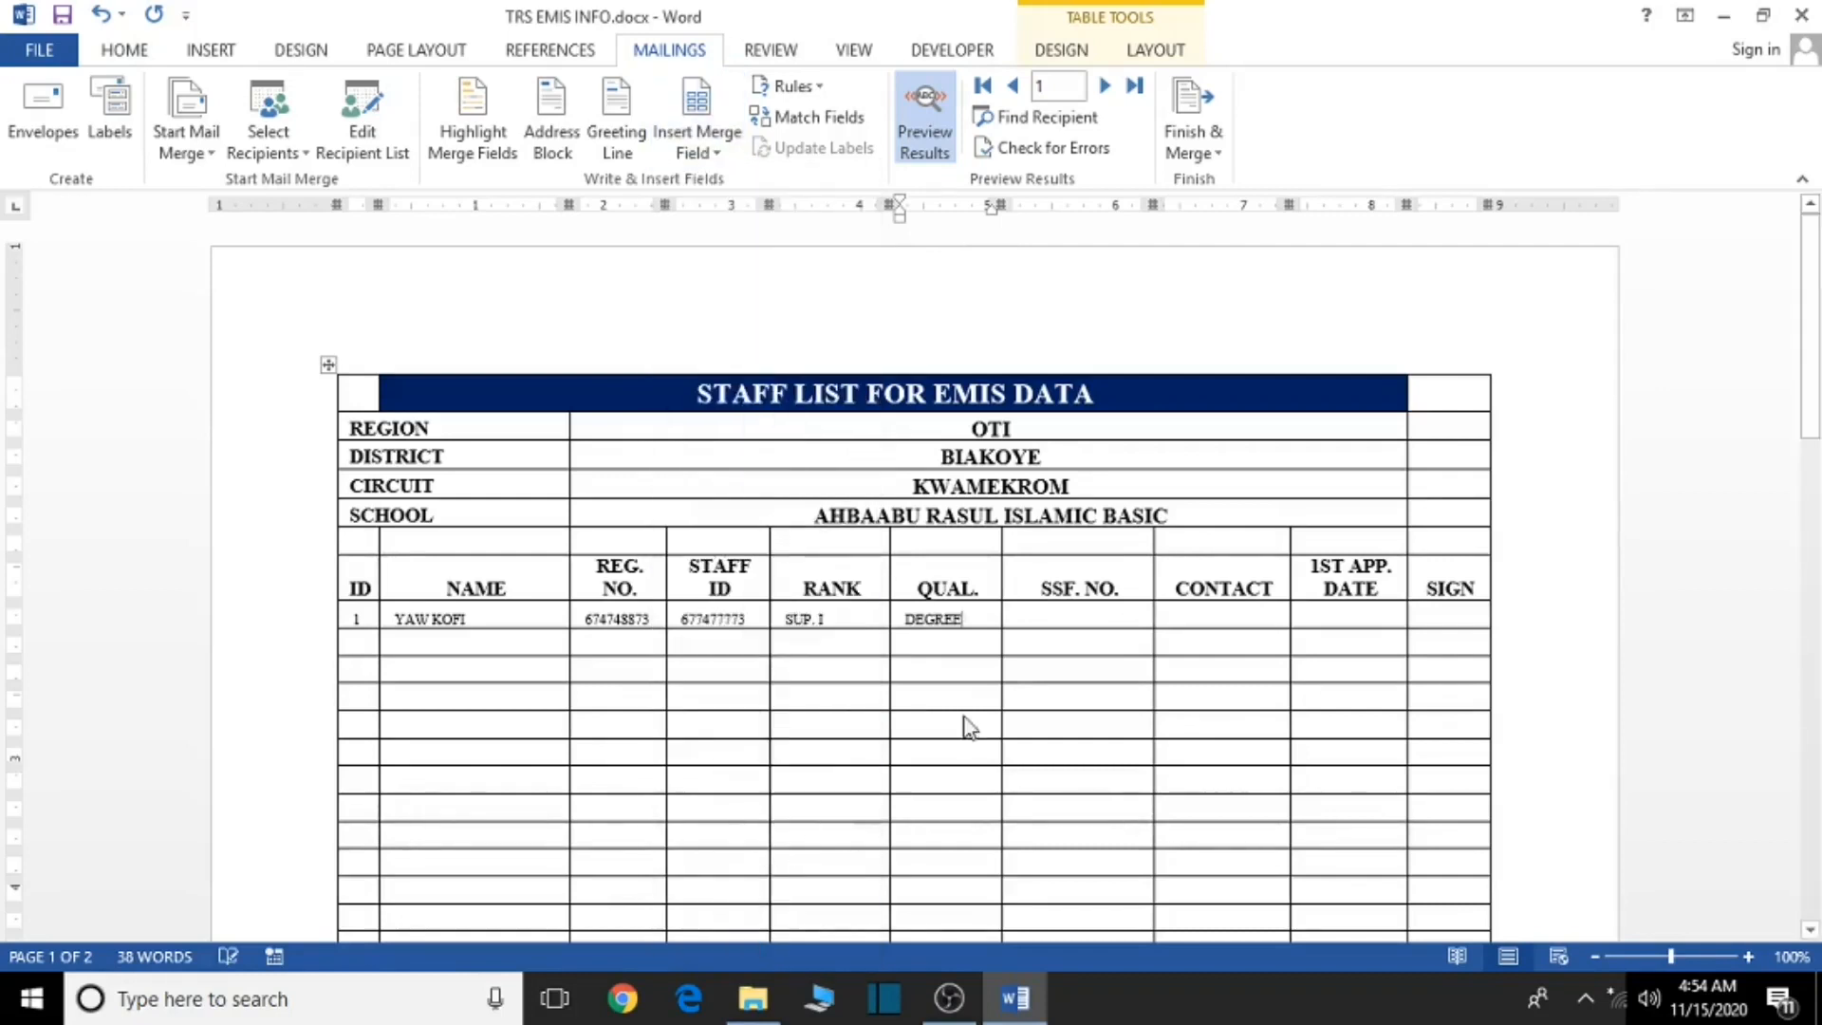
left_click(1059, 607)
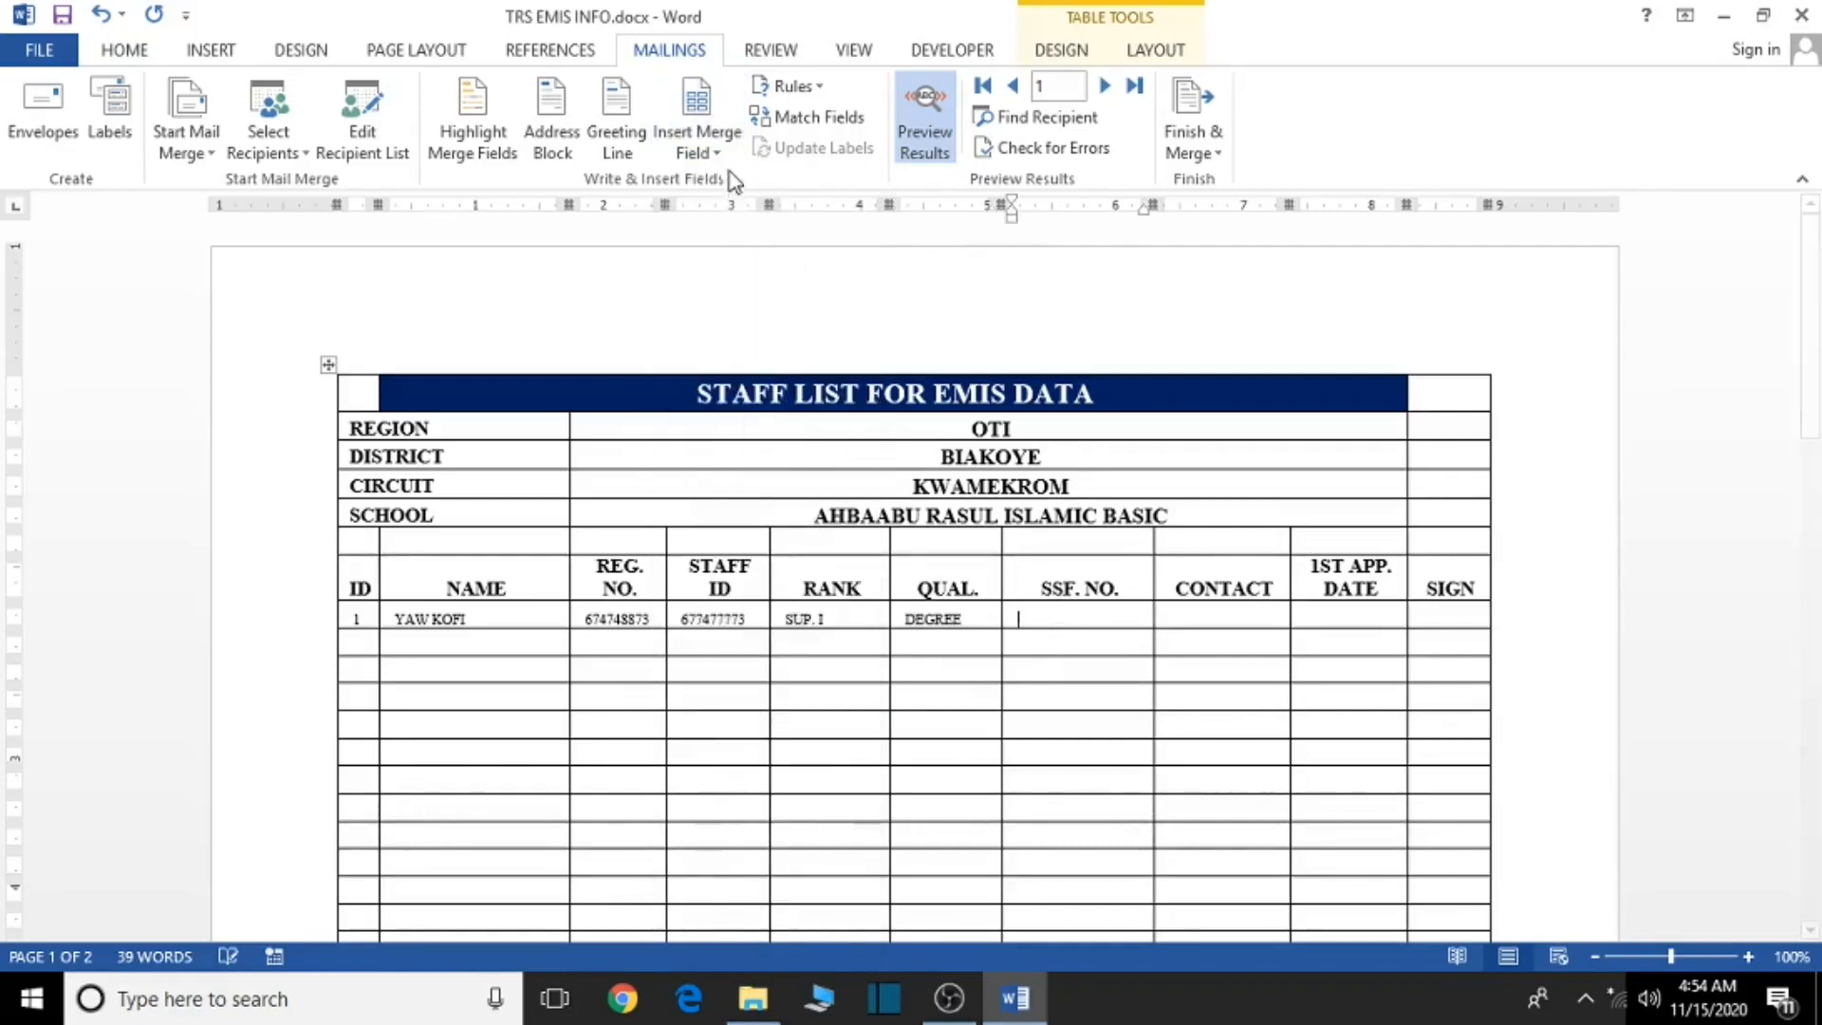
left_click(710, 153)
scroll(731, 731, "down", 3)
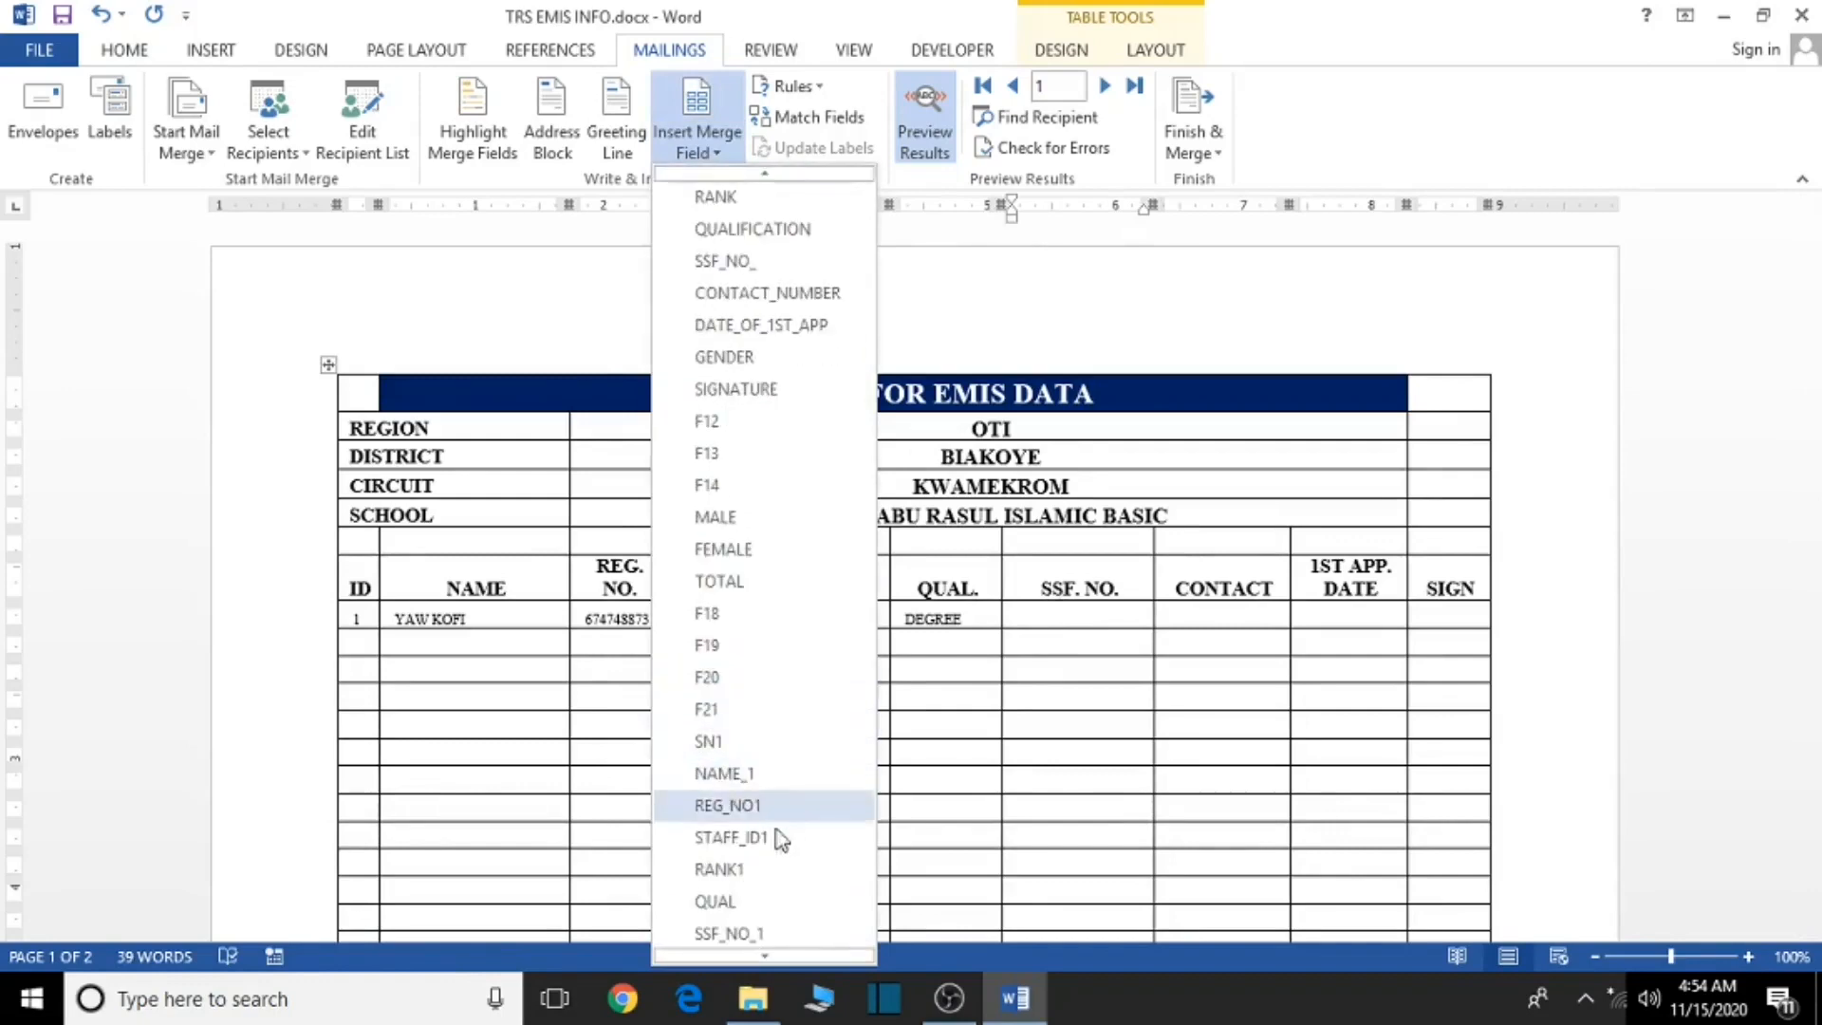
left_click(767, 867)
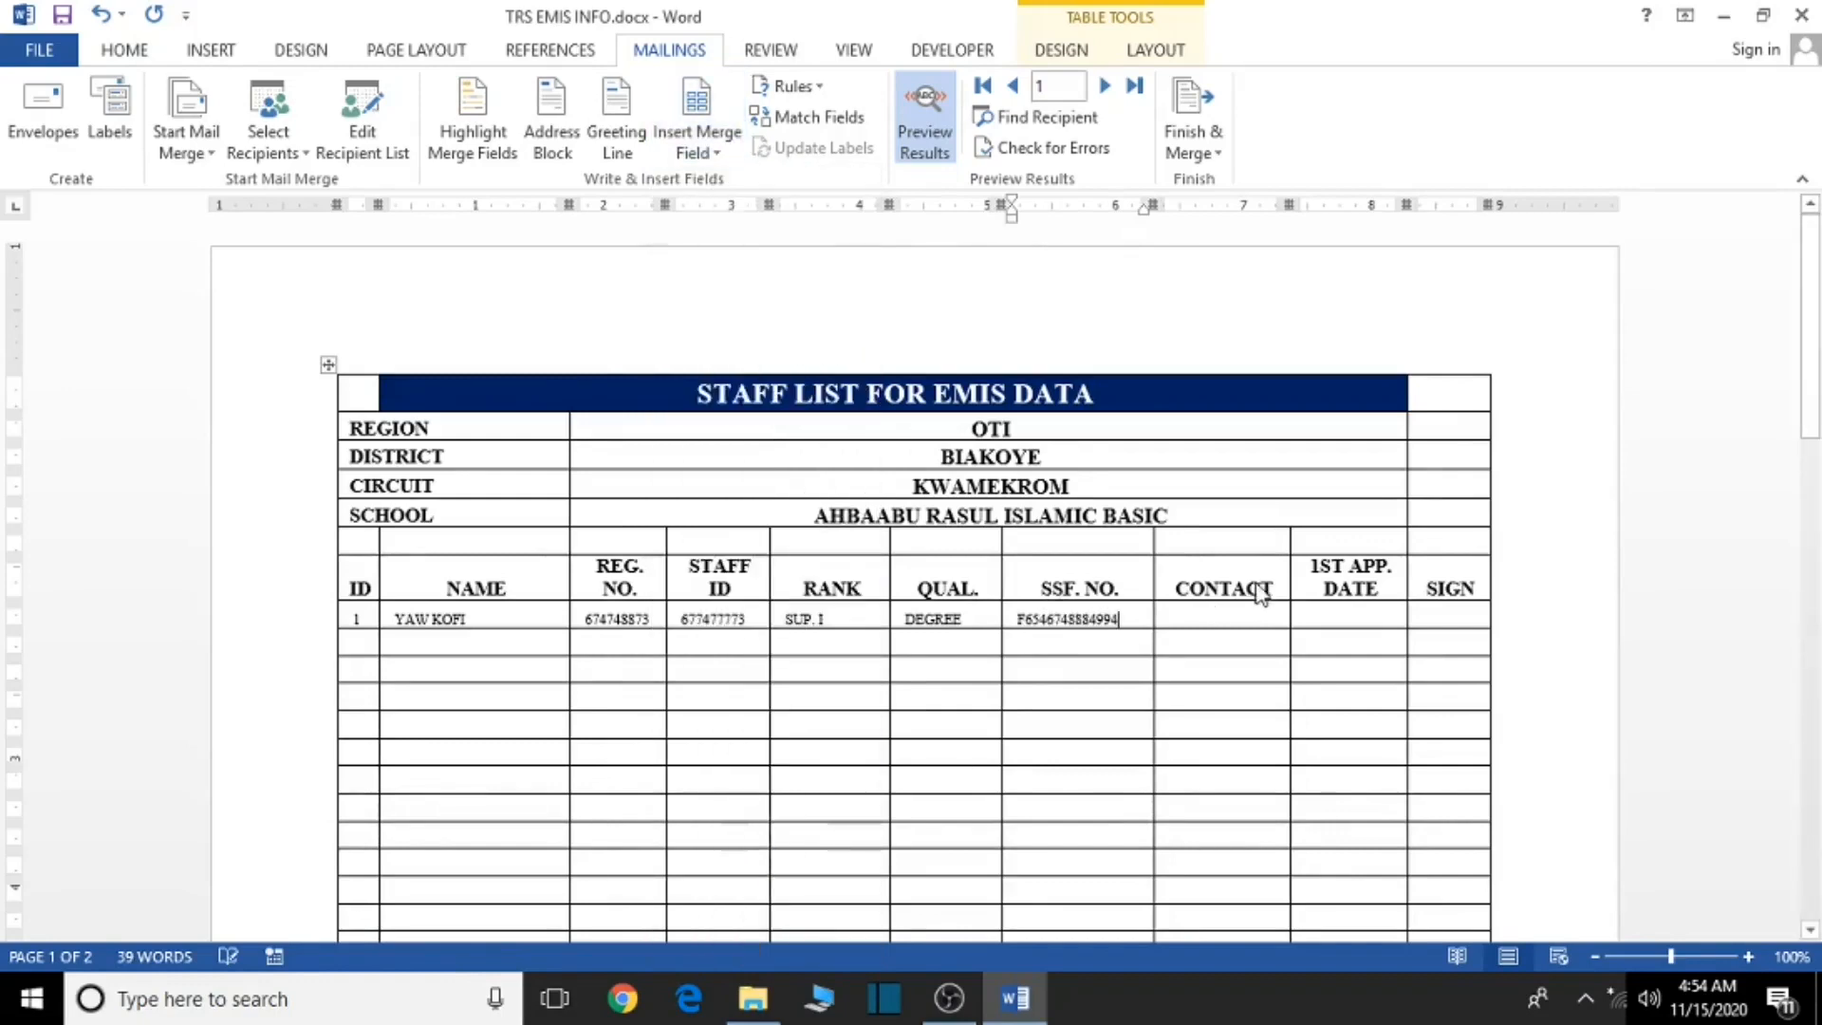
- Insert CONTACT into the CONTACT cell and DATE_OF_1ST_APP1 into the 1ST APP. DATE cell
left_click(1205, 613)
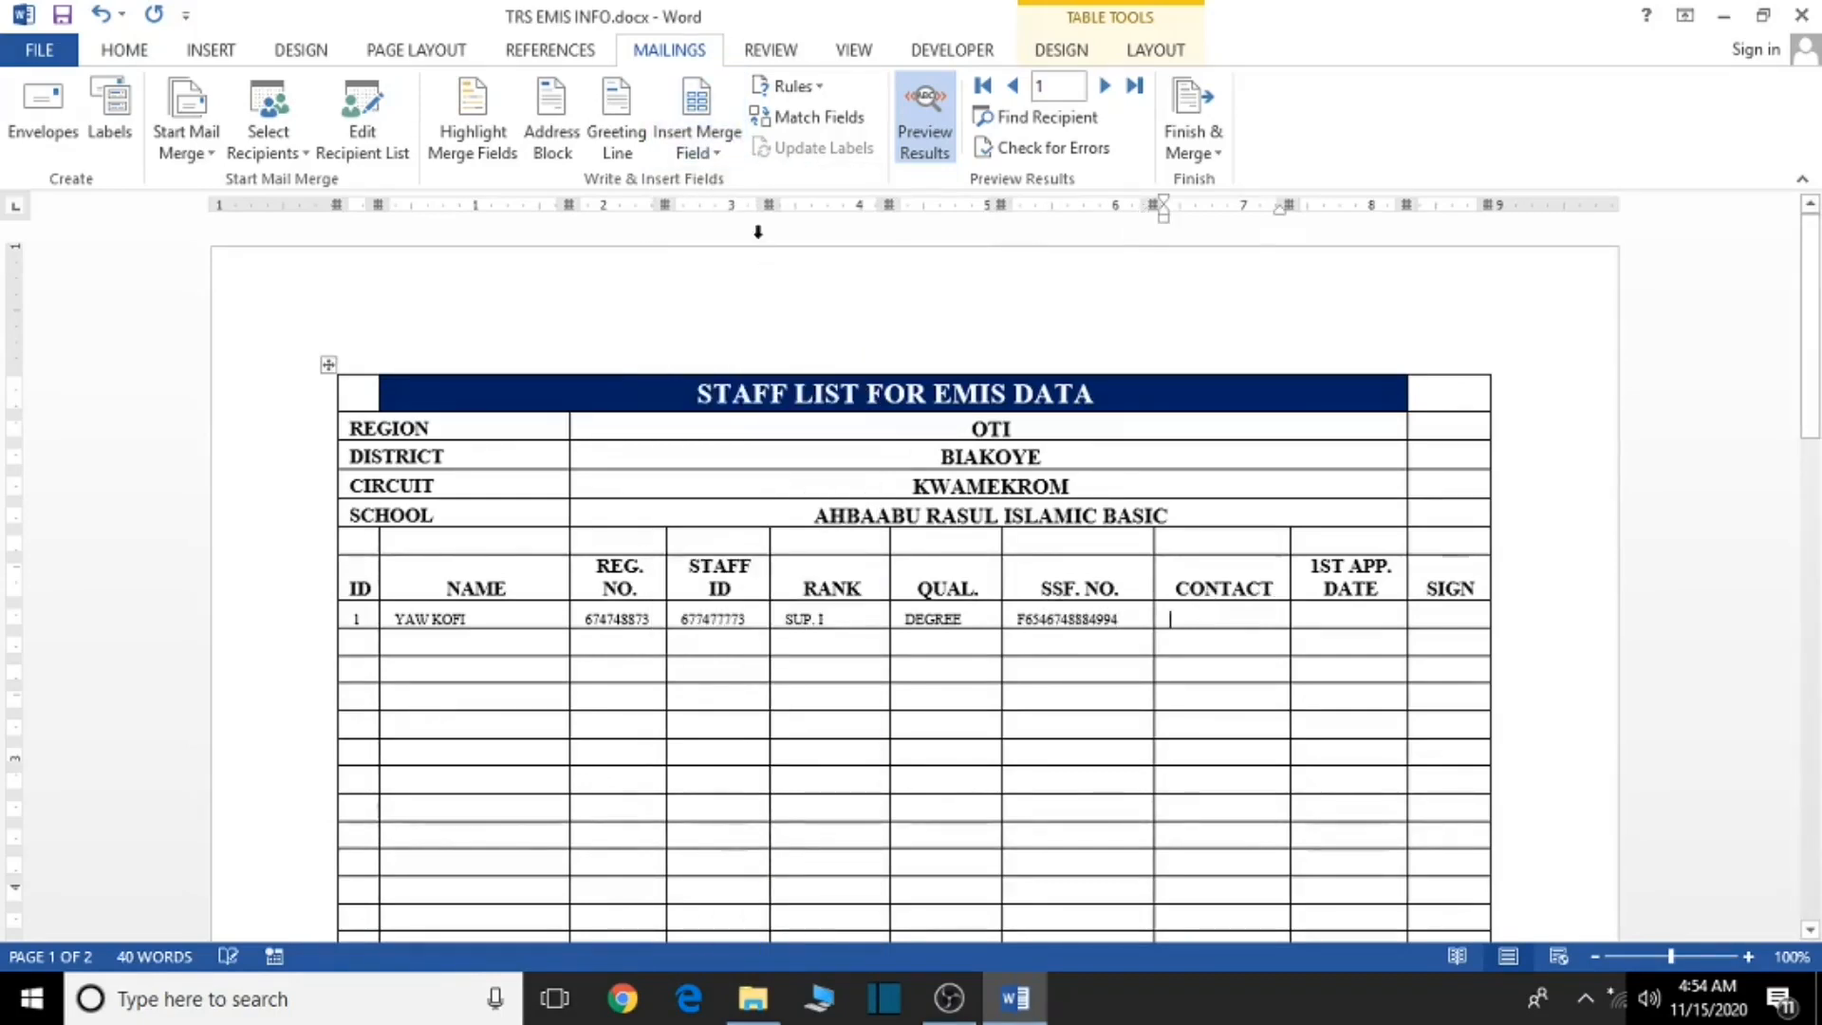
left_click(710, 152)
scroll(732, 698, "down", 3)
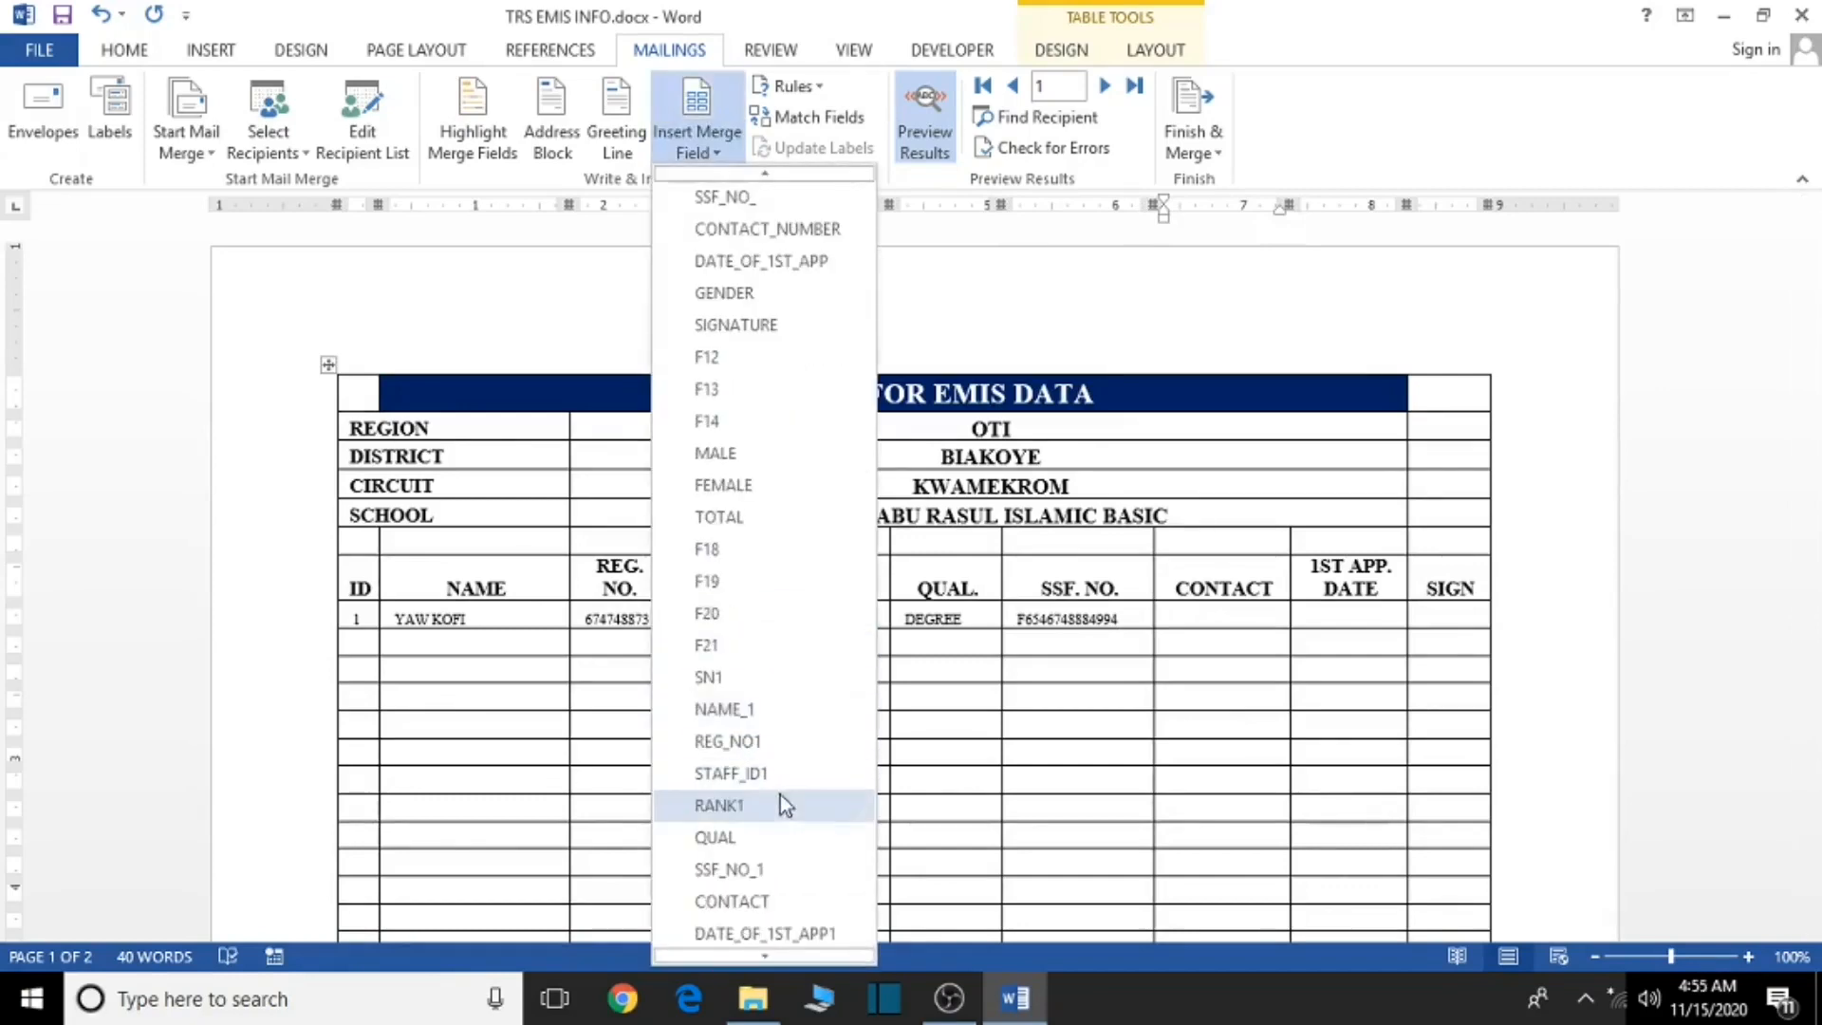
left_click(754, 897)
left_click(1319, 615)
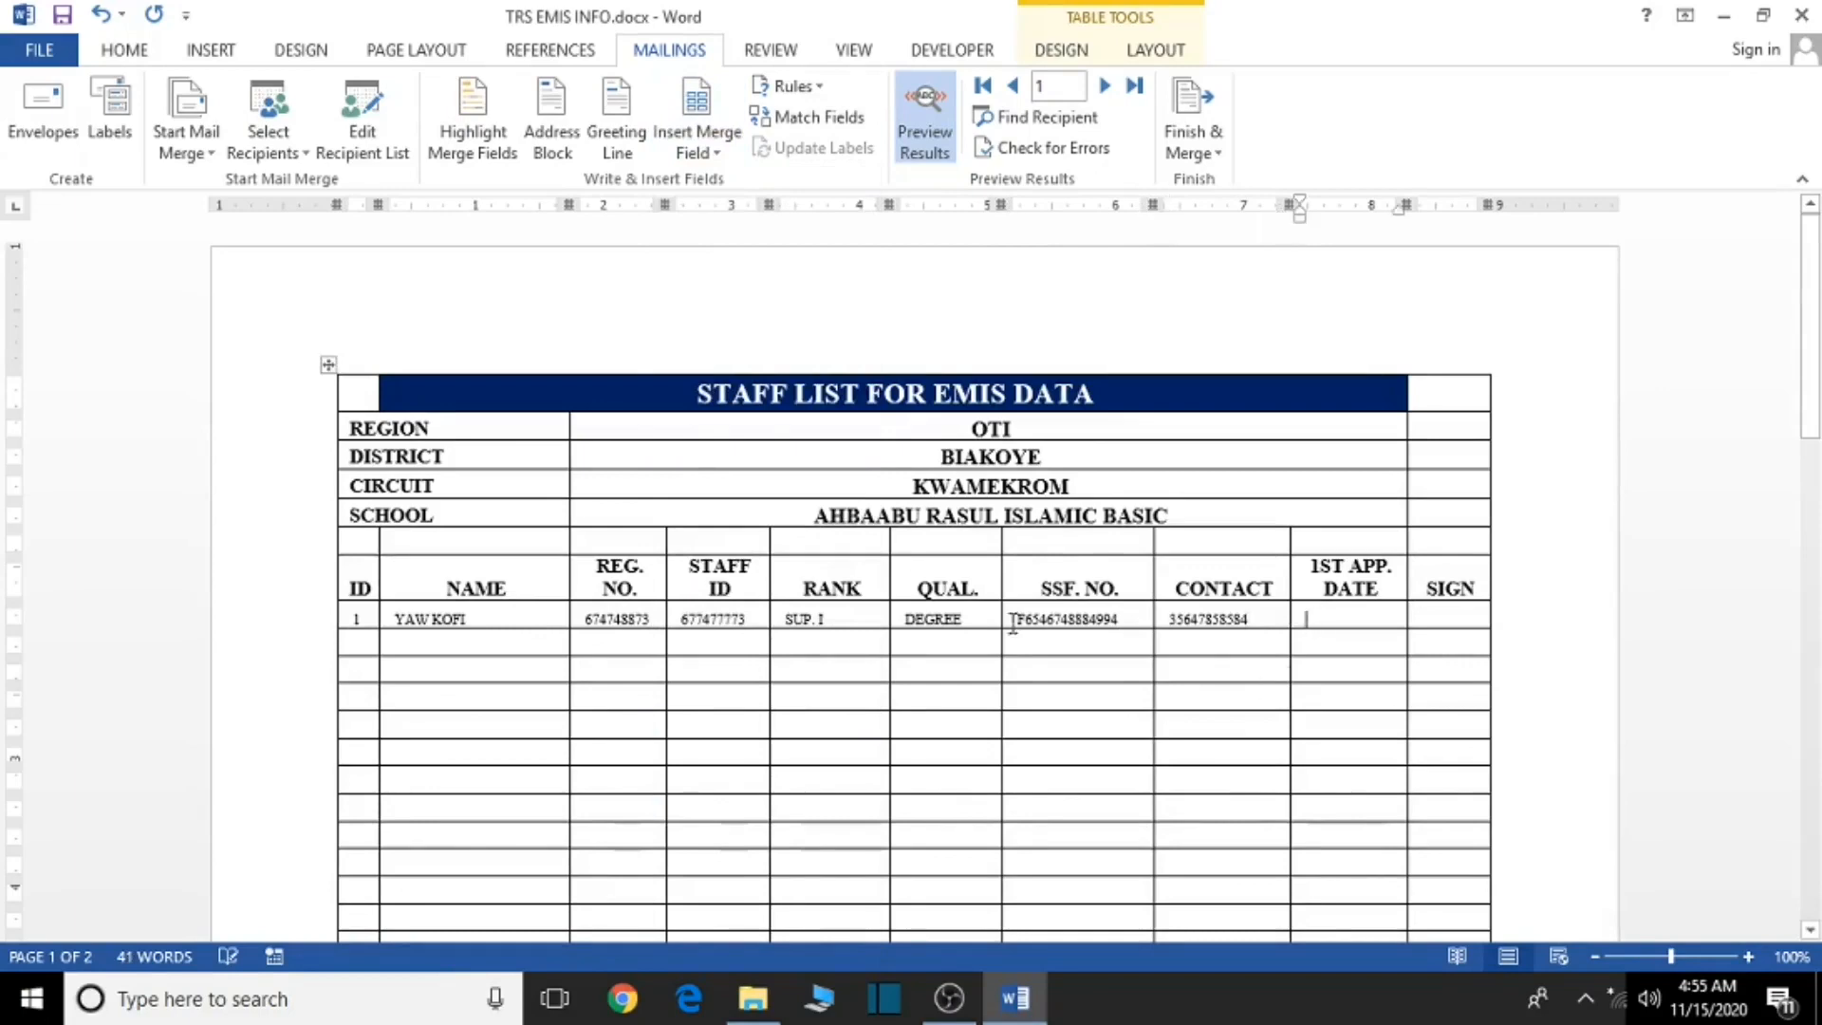
left_click(720, 154)
scroll(794, 849, "down", 2)
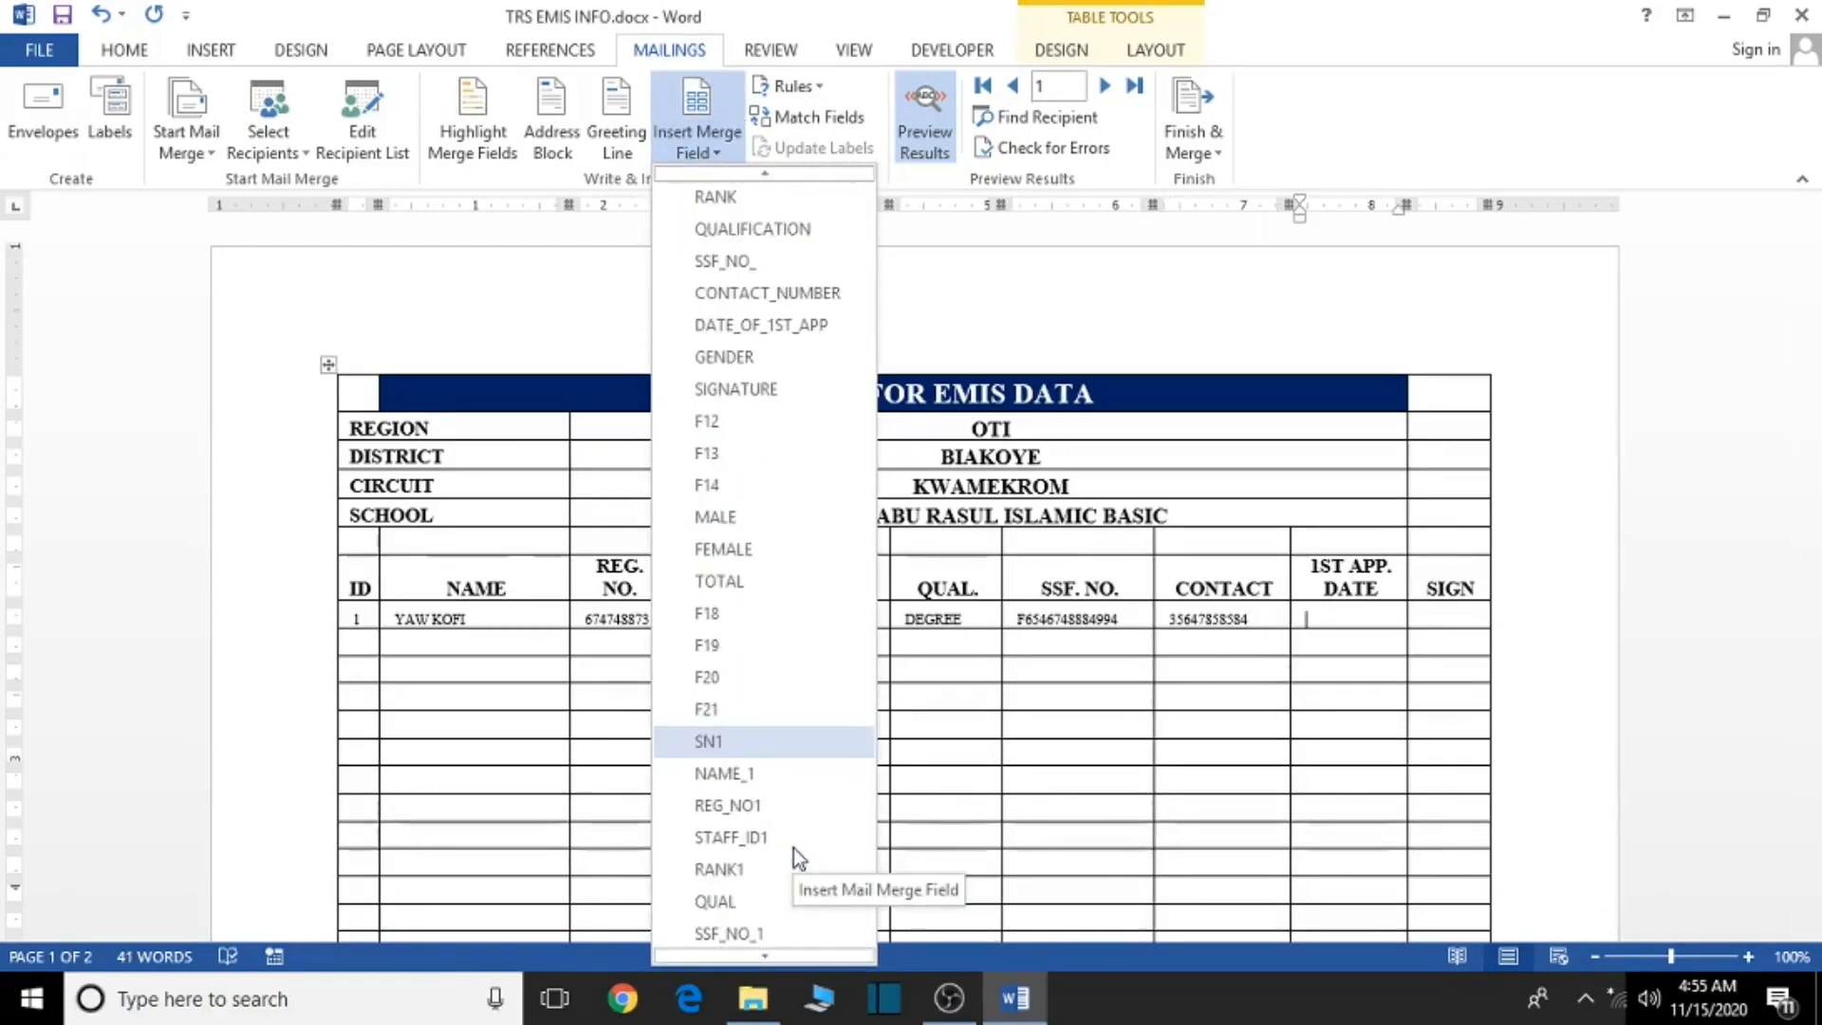
scroll(793, 849, "down", 1)
scroll(793, 849, "down", 1)
left_click(822, 874)
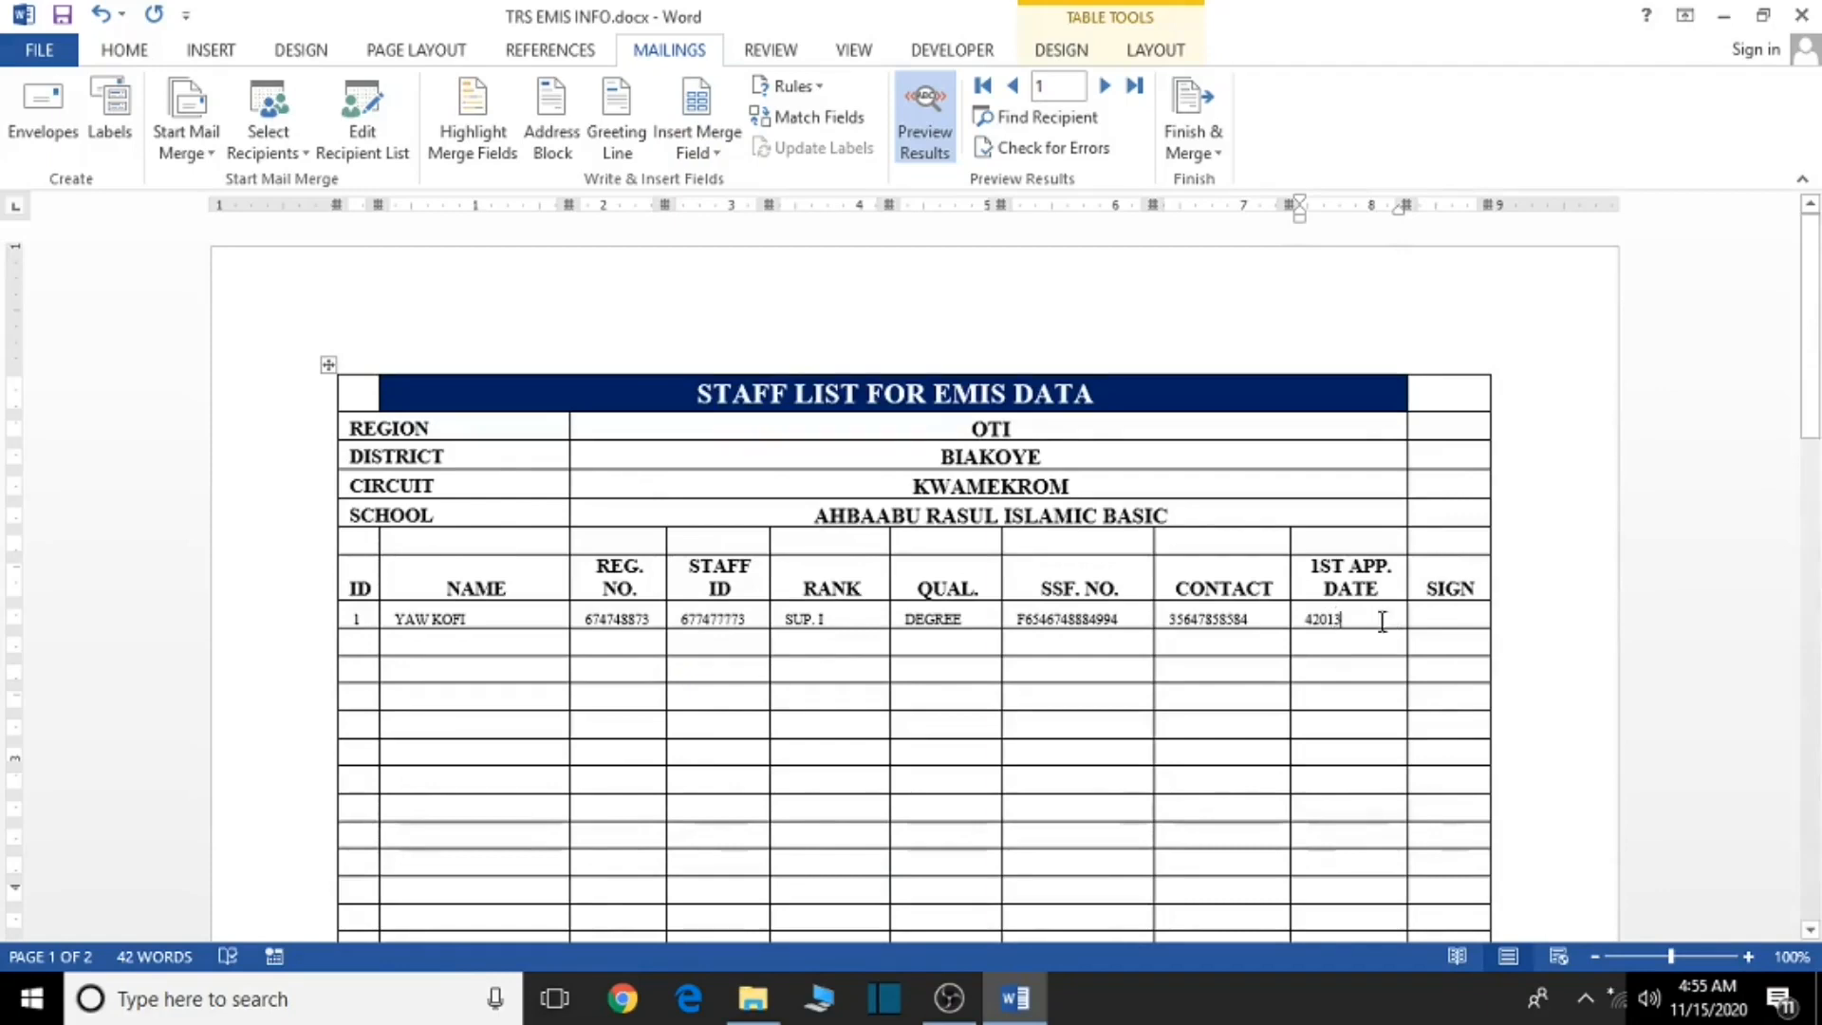
- Fill row 2's ID, NAME and REG. NO. cells with the SN2, NAME_2 and REG_NO2 merge fields
left_click(356, 644)
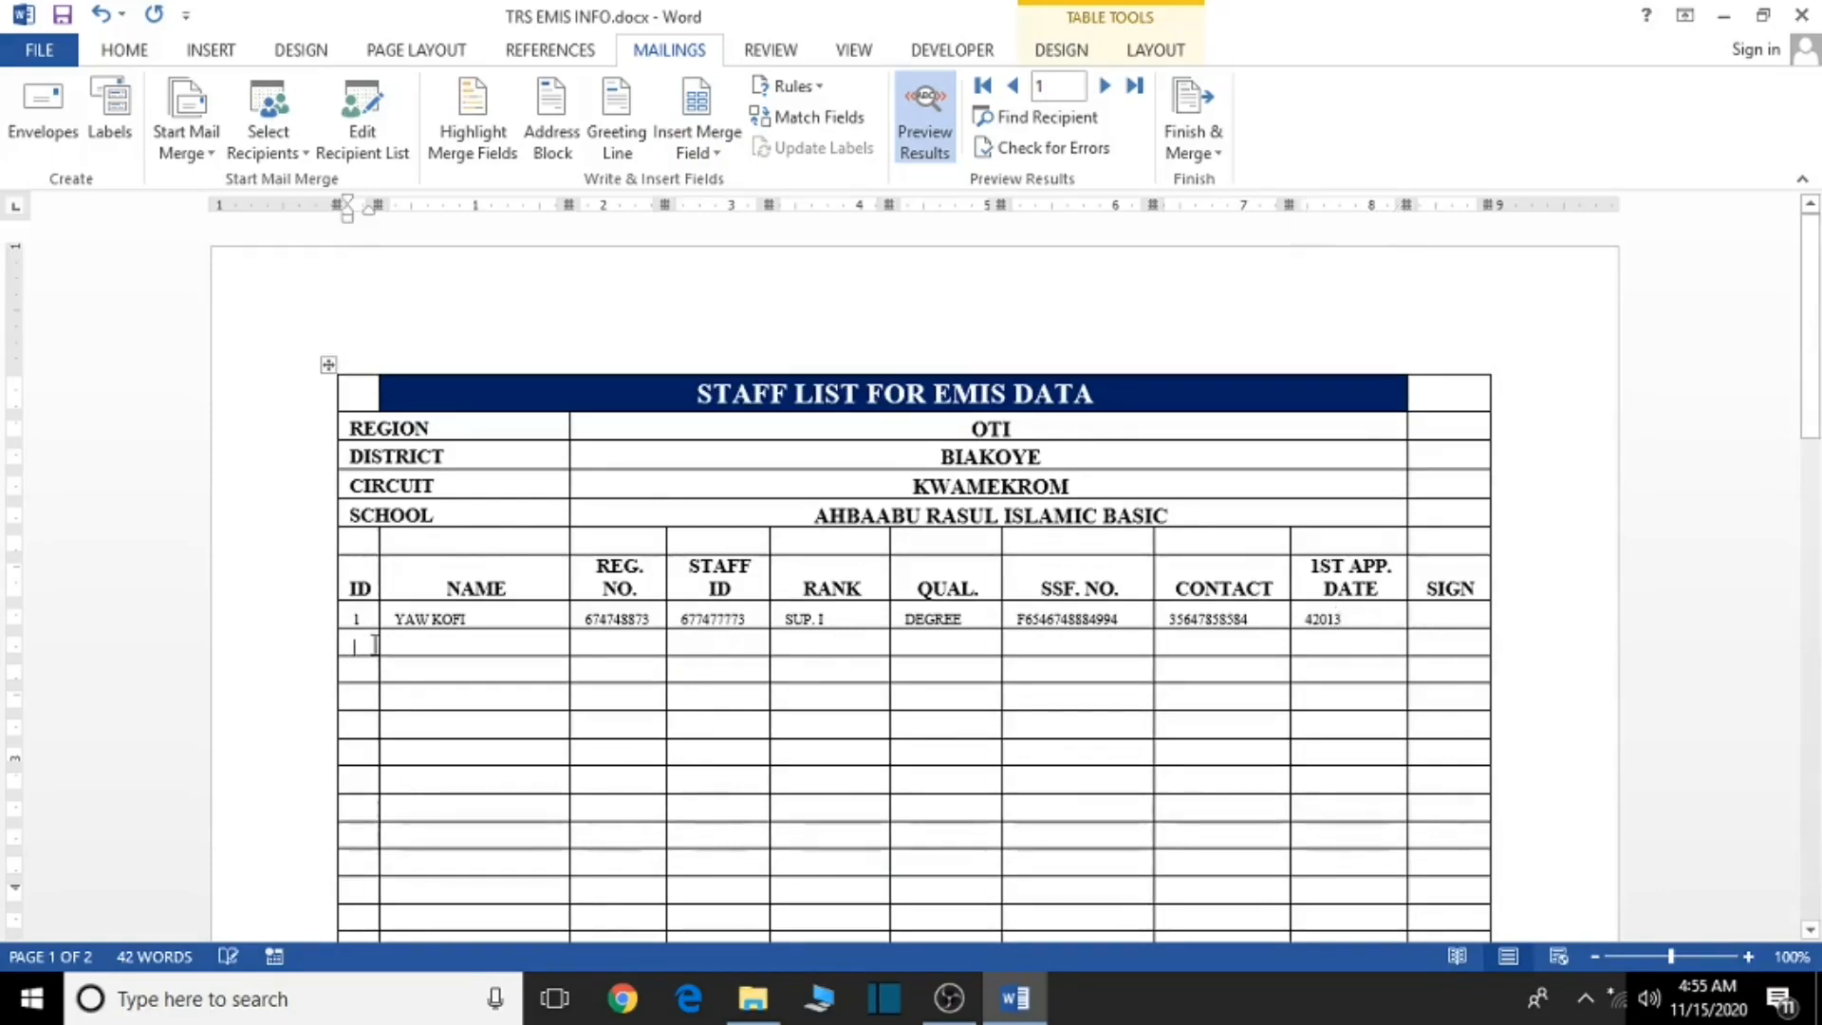
left_click(704, 150)
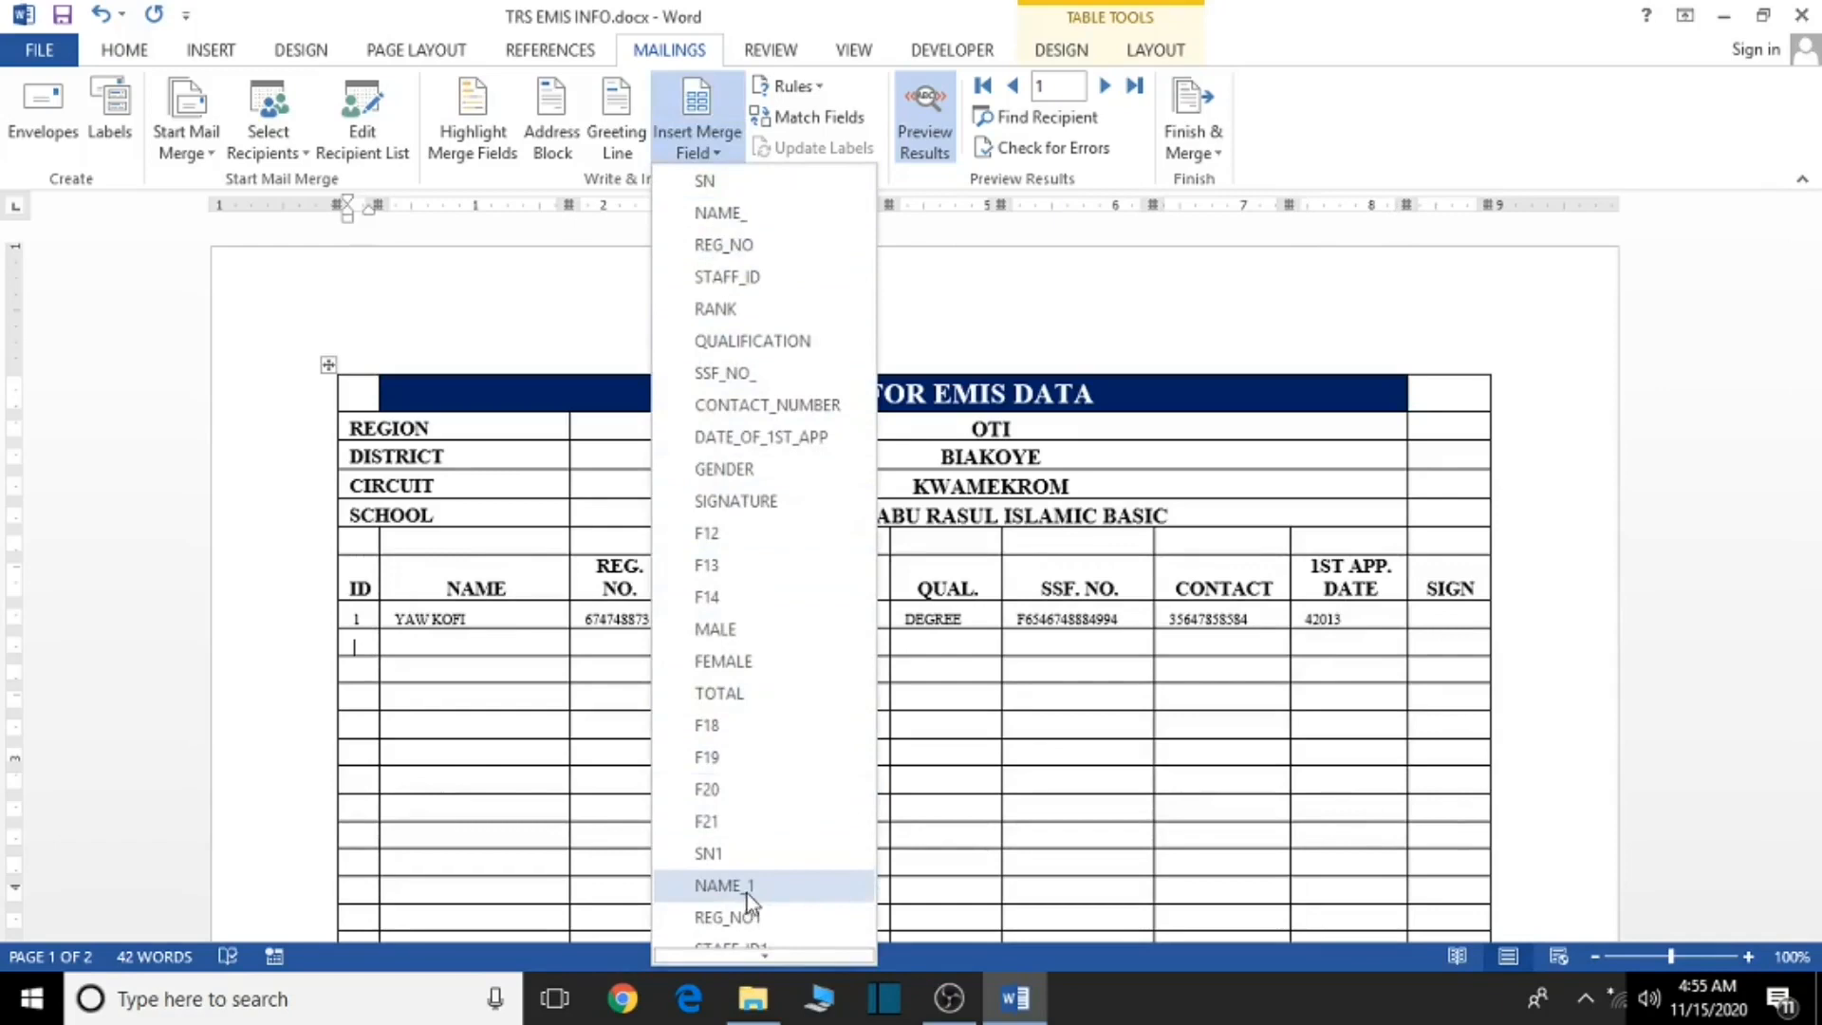
scroll(822, 832, "down", 1)
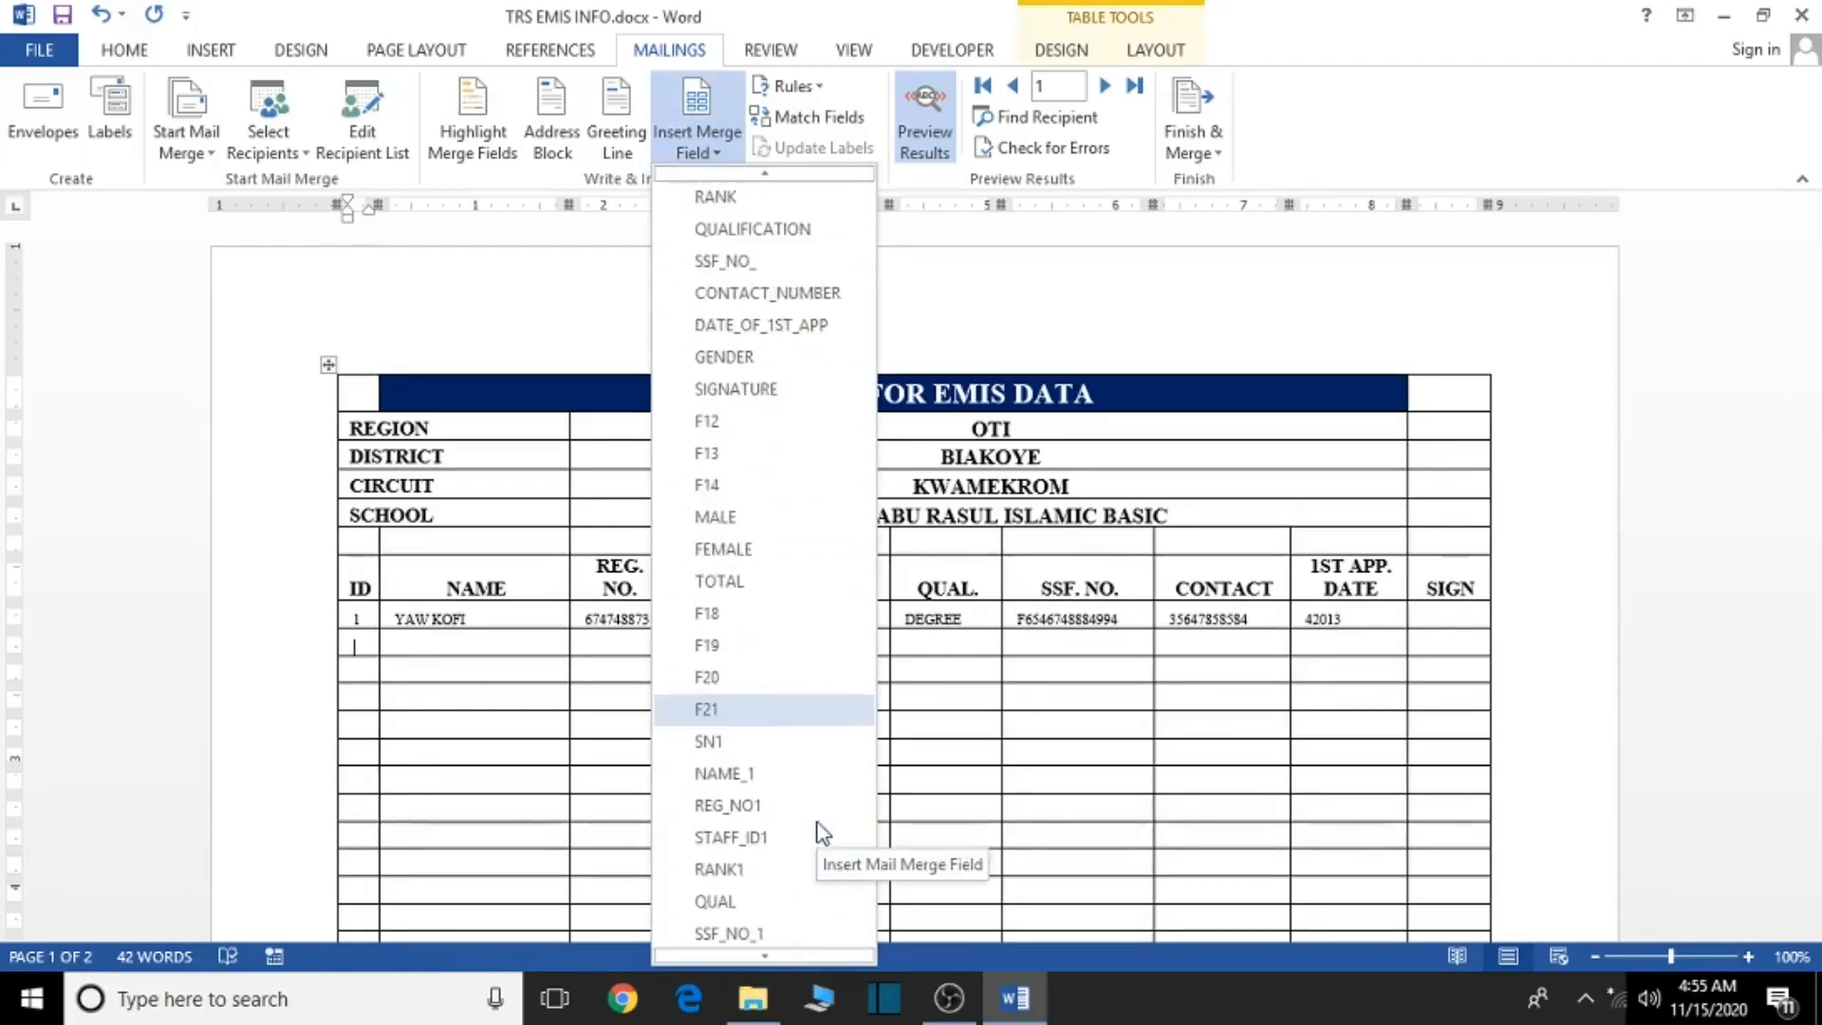
scroll(822, 832, "down", 3)
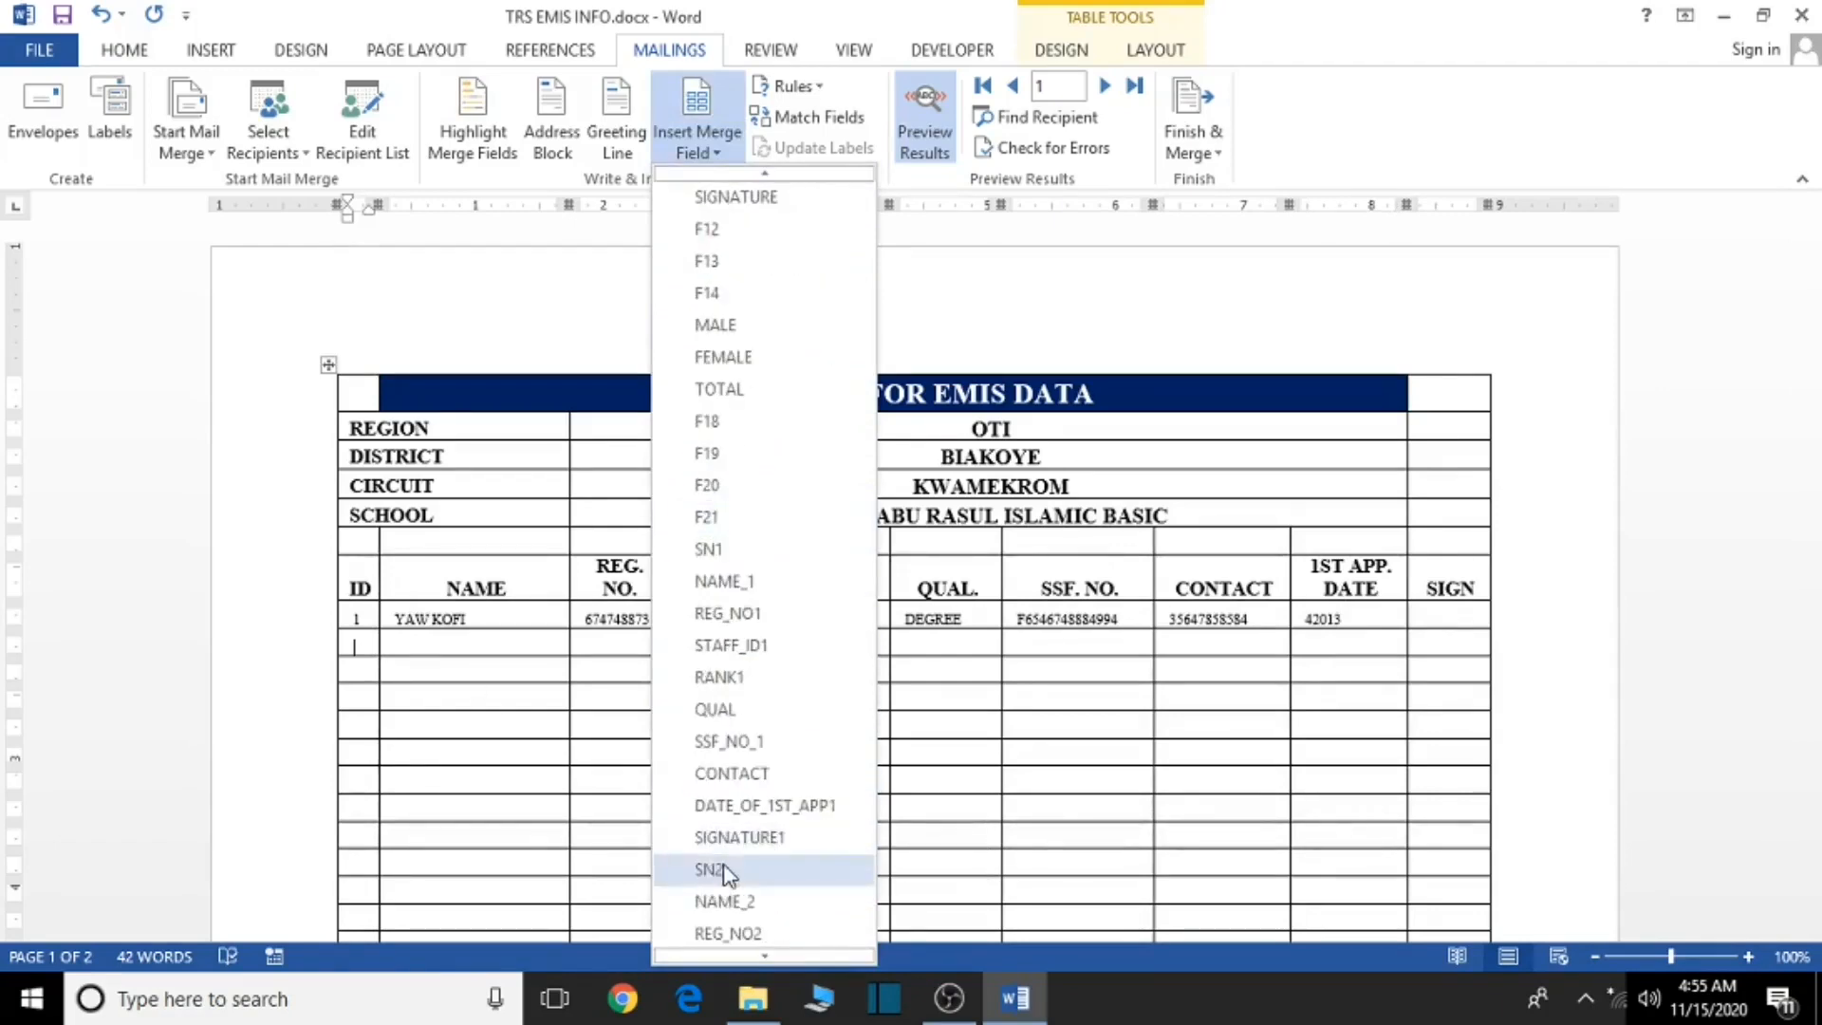
left_click(726, 871)
left_click(478, 641)
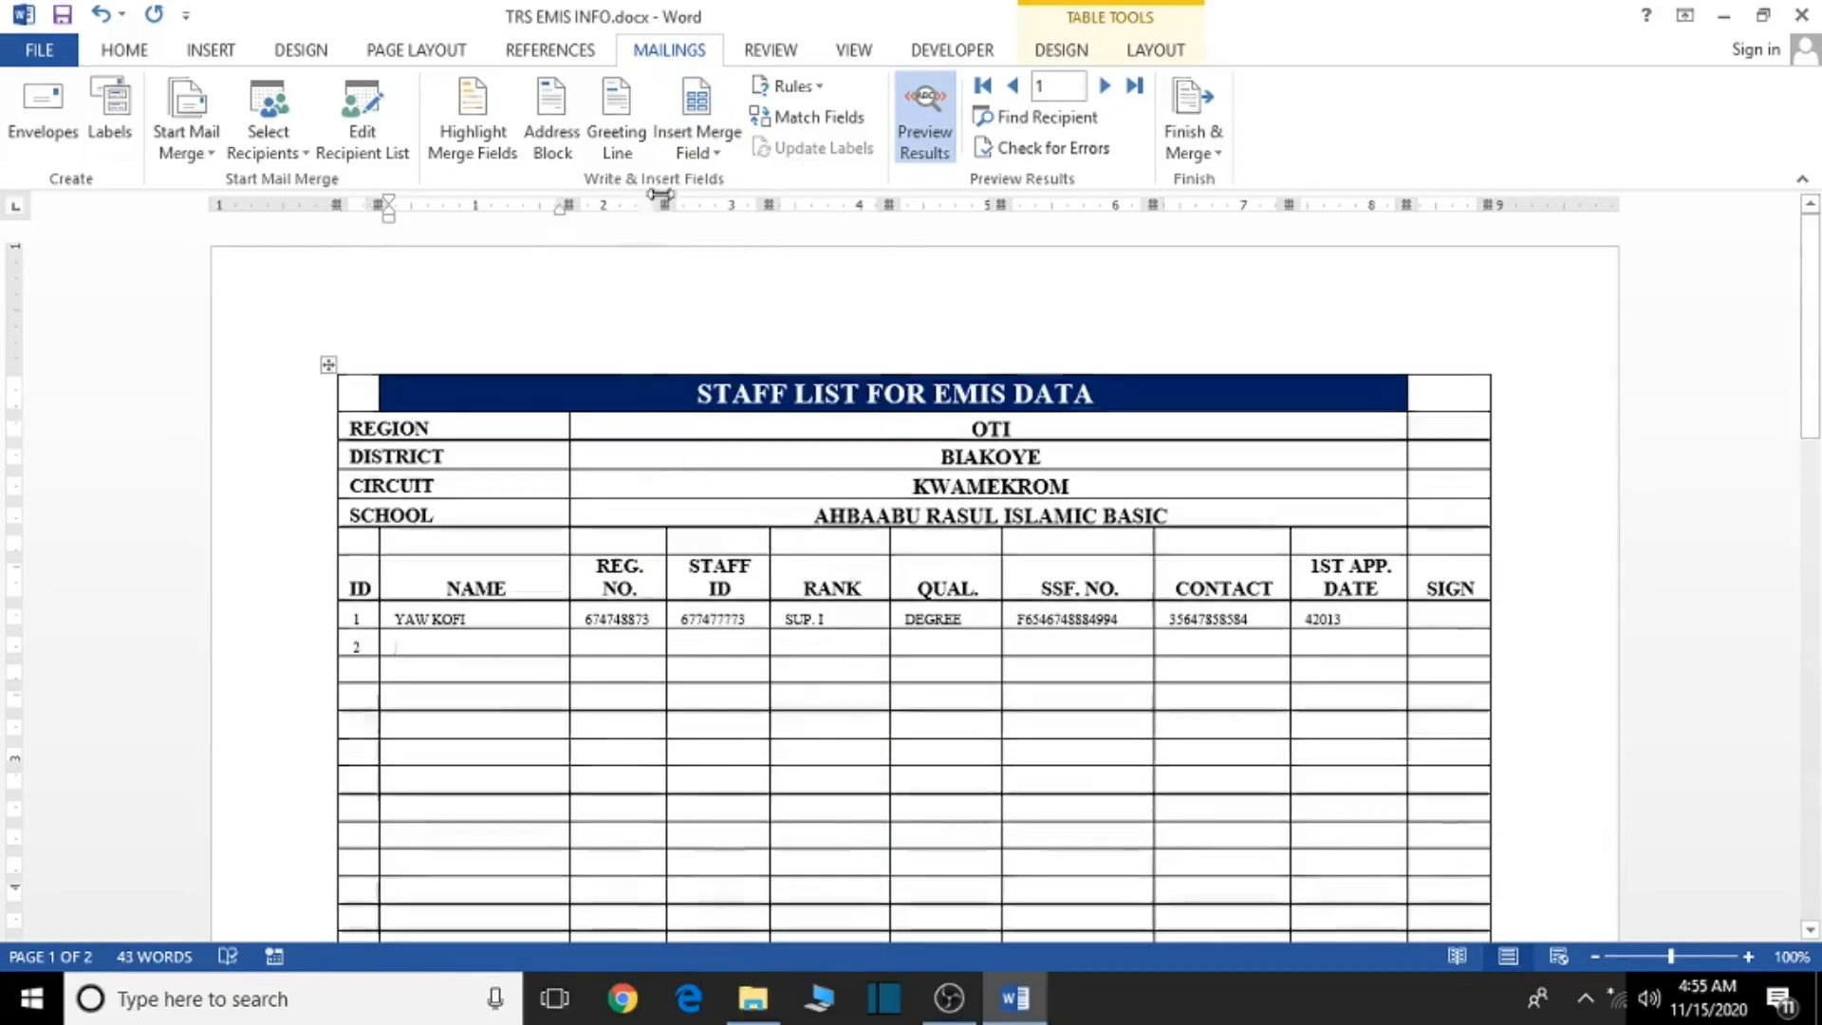
left_click(696, 142)
scroll(735, 529, "down", 5)
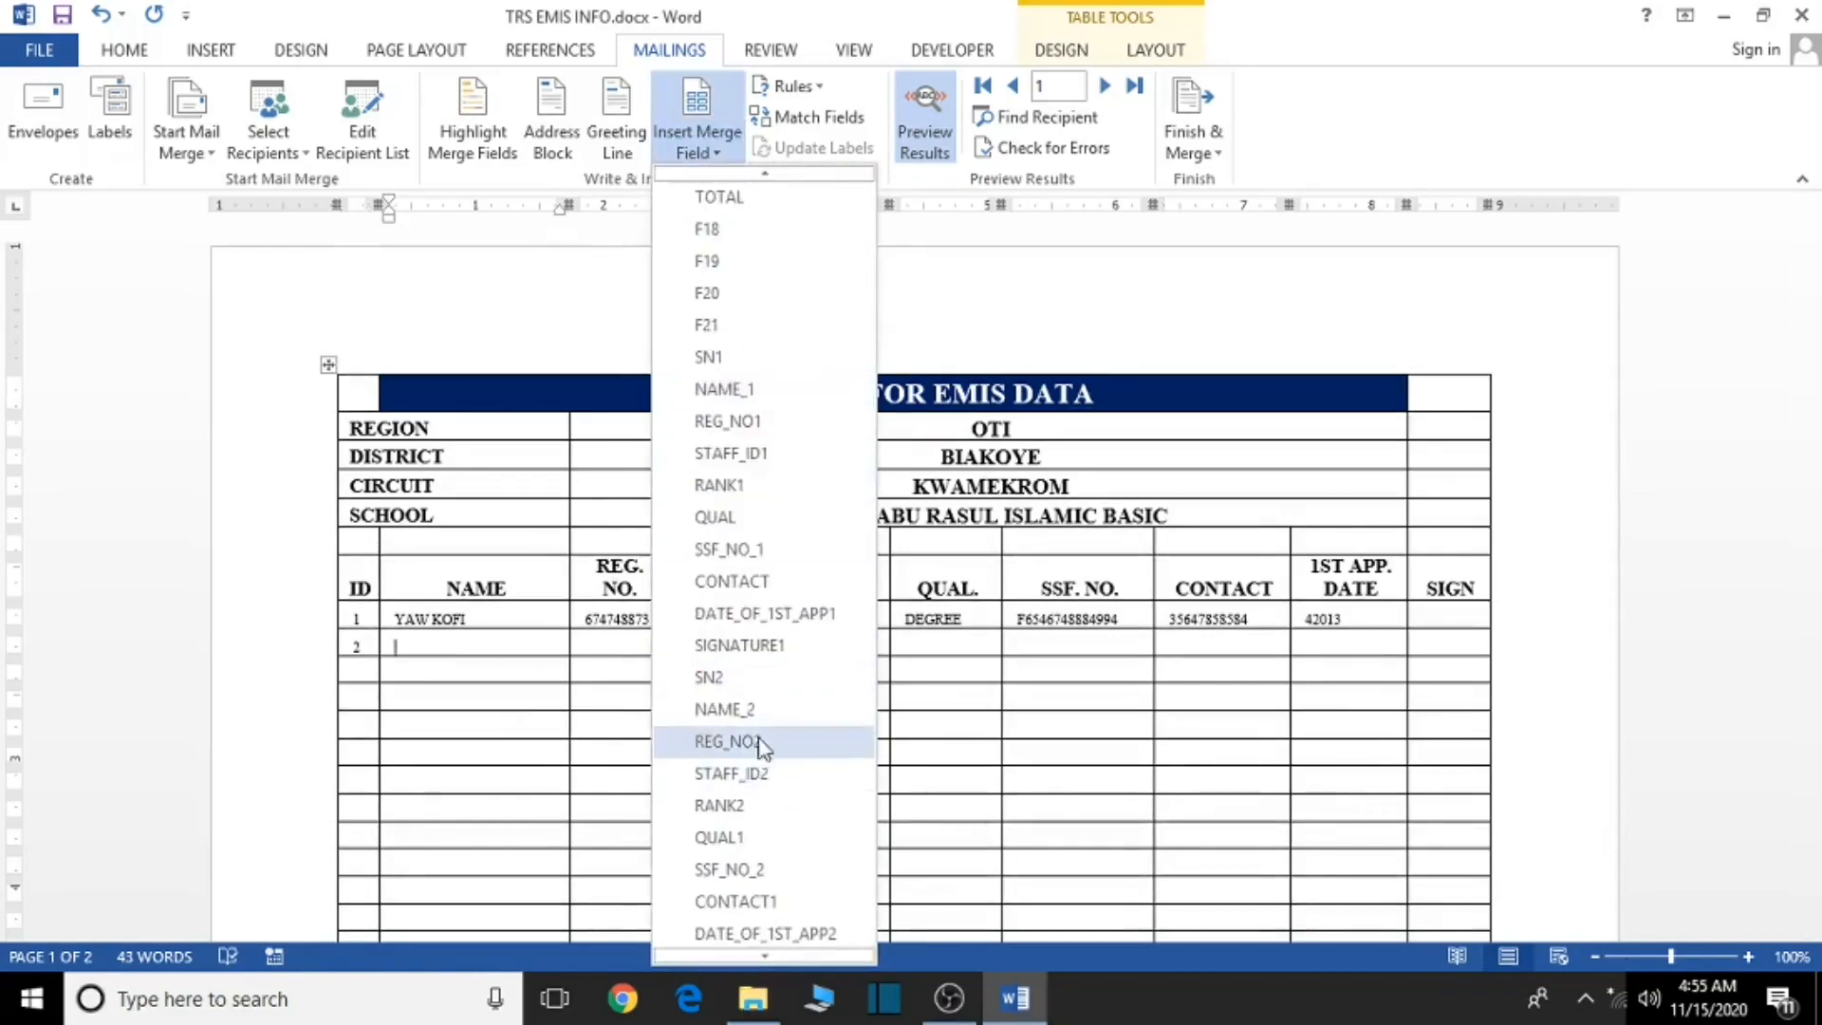
left_click(753, 714)
left_click(619, 646)
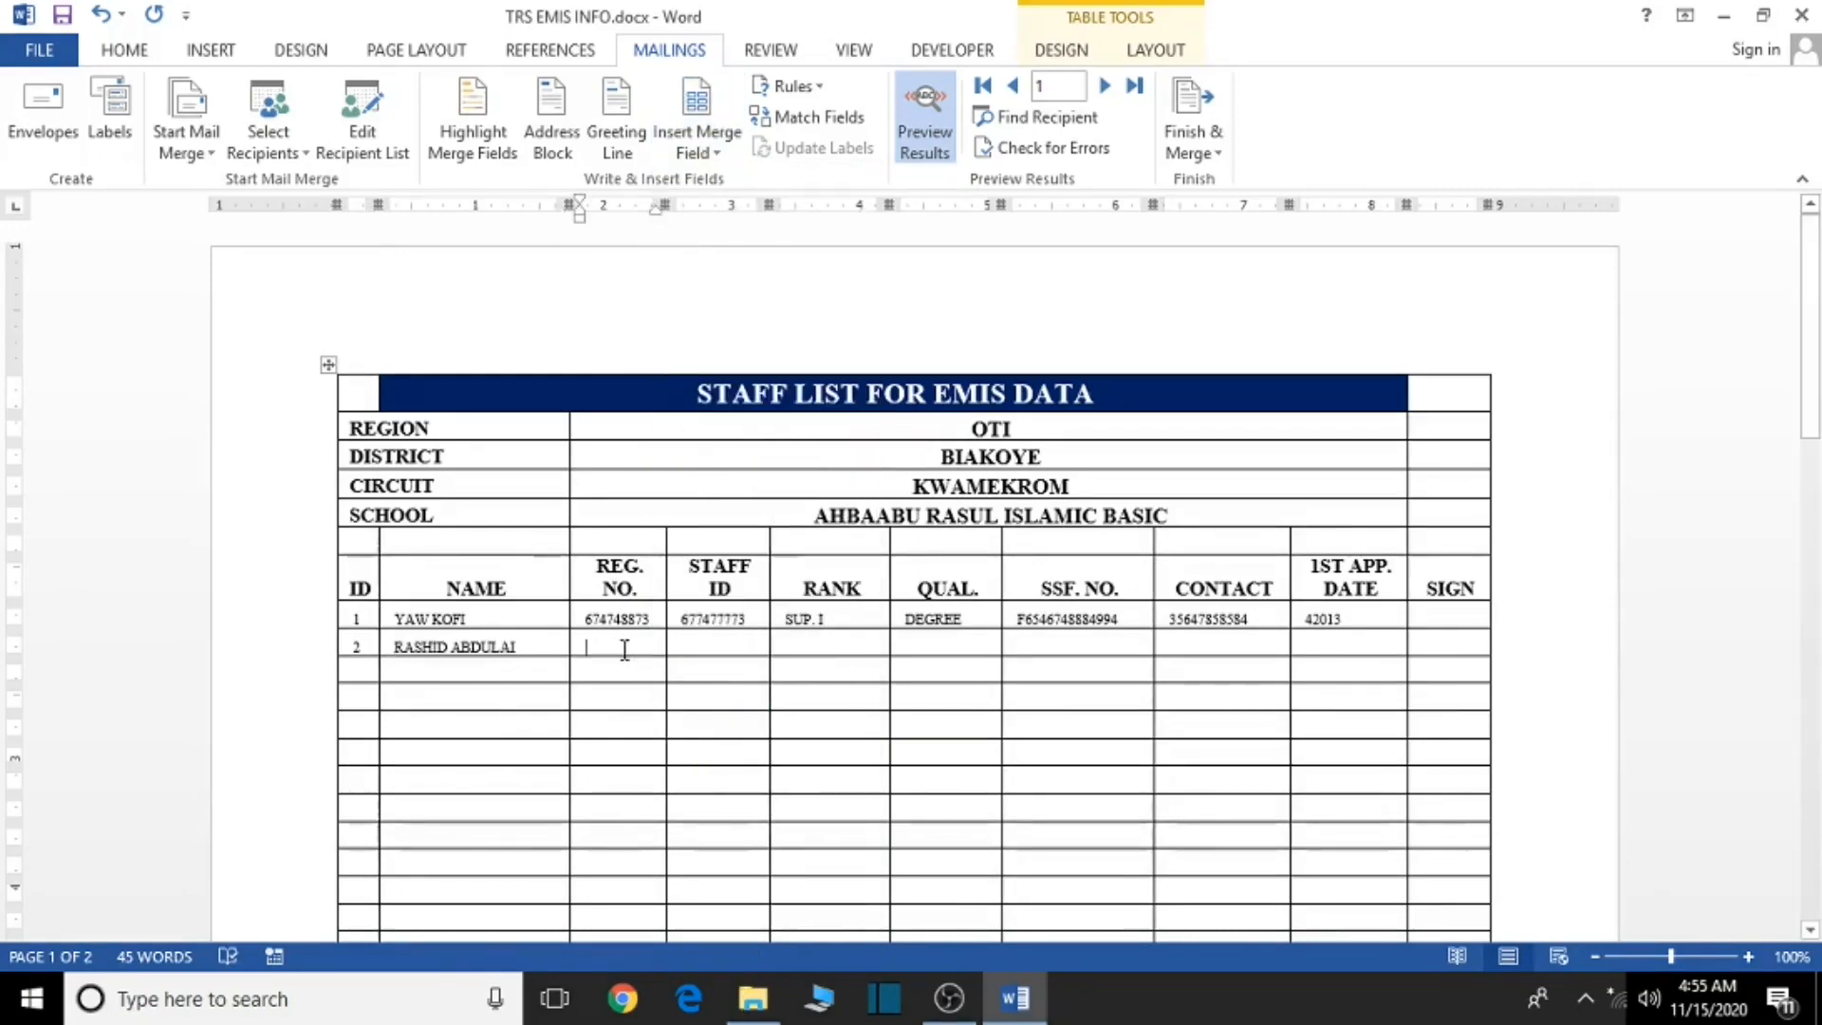
left_click(721, 157)
scroll(740, 765, "down", 3)
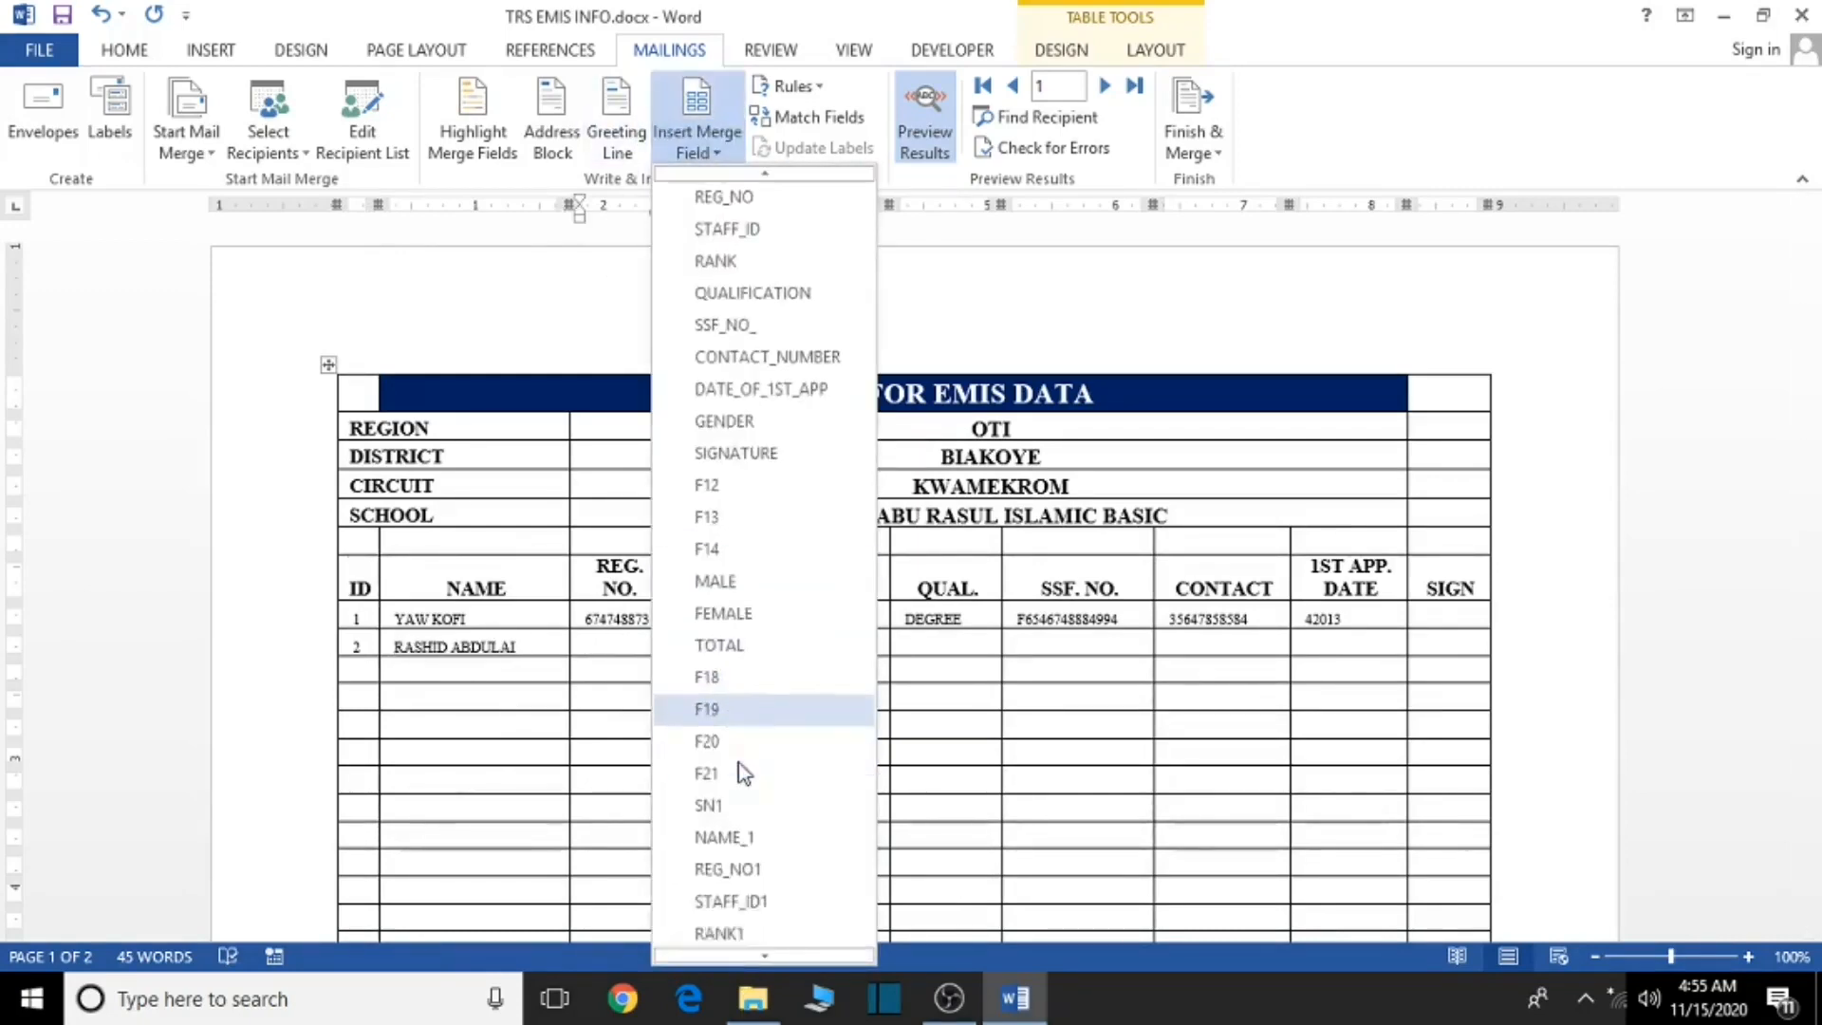
scroll(788, 829, "down", 2)
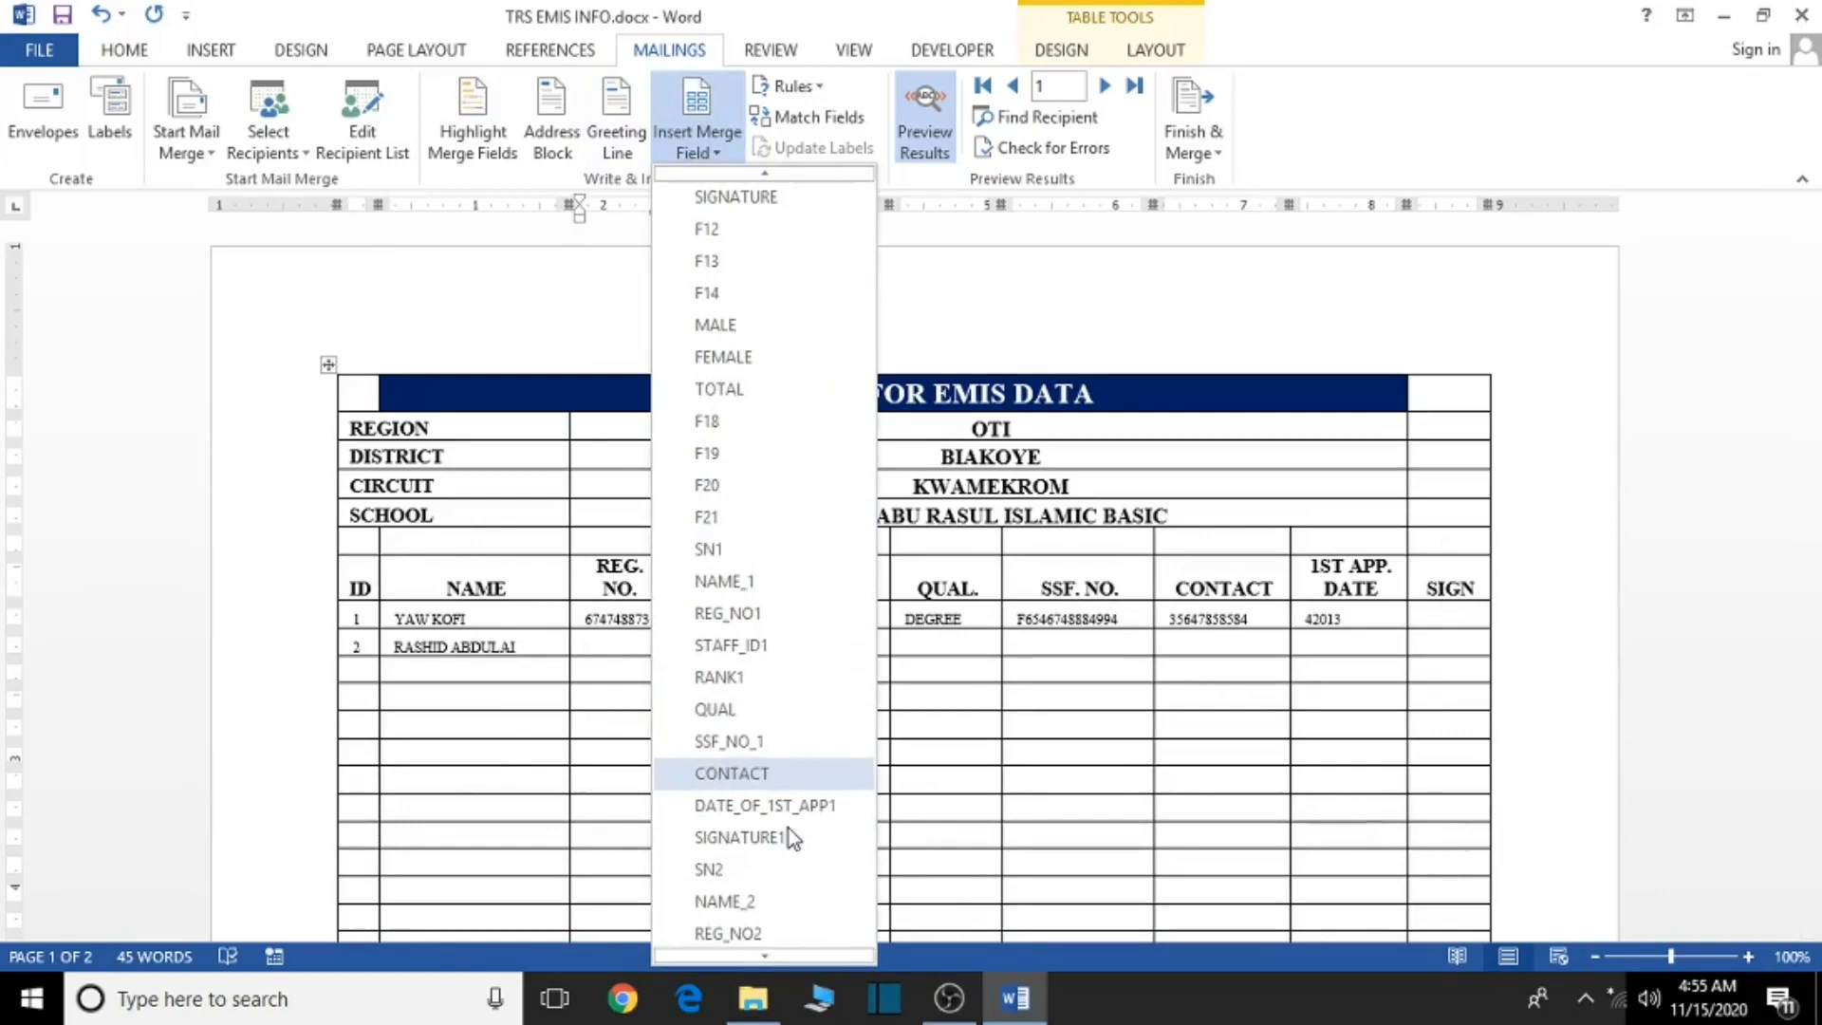
left_click(754, 873)
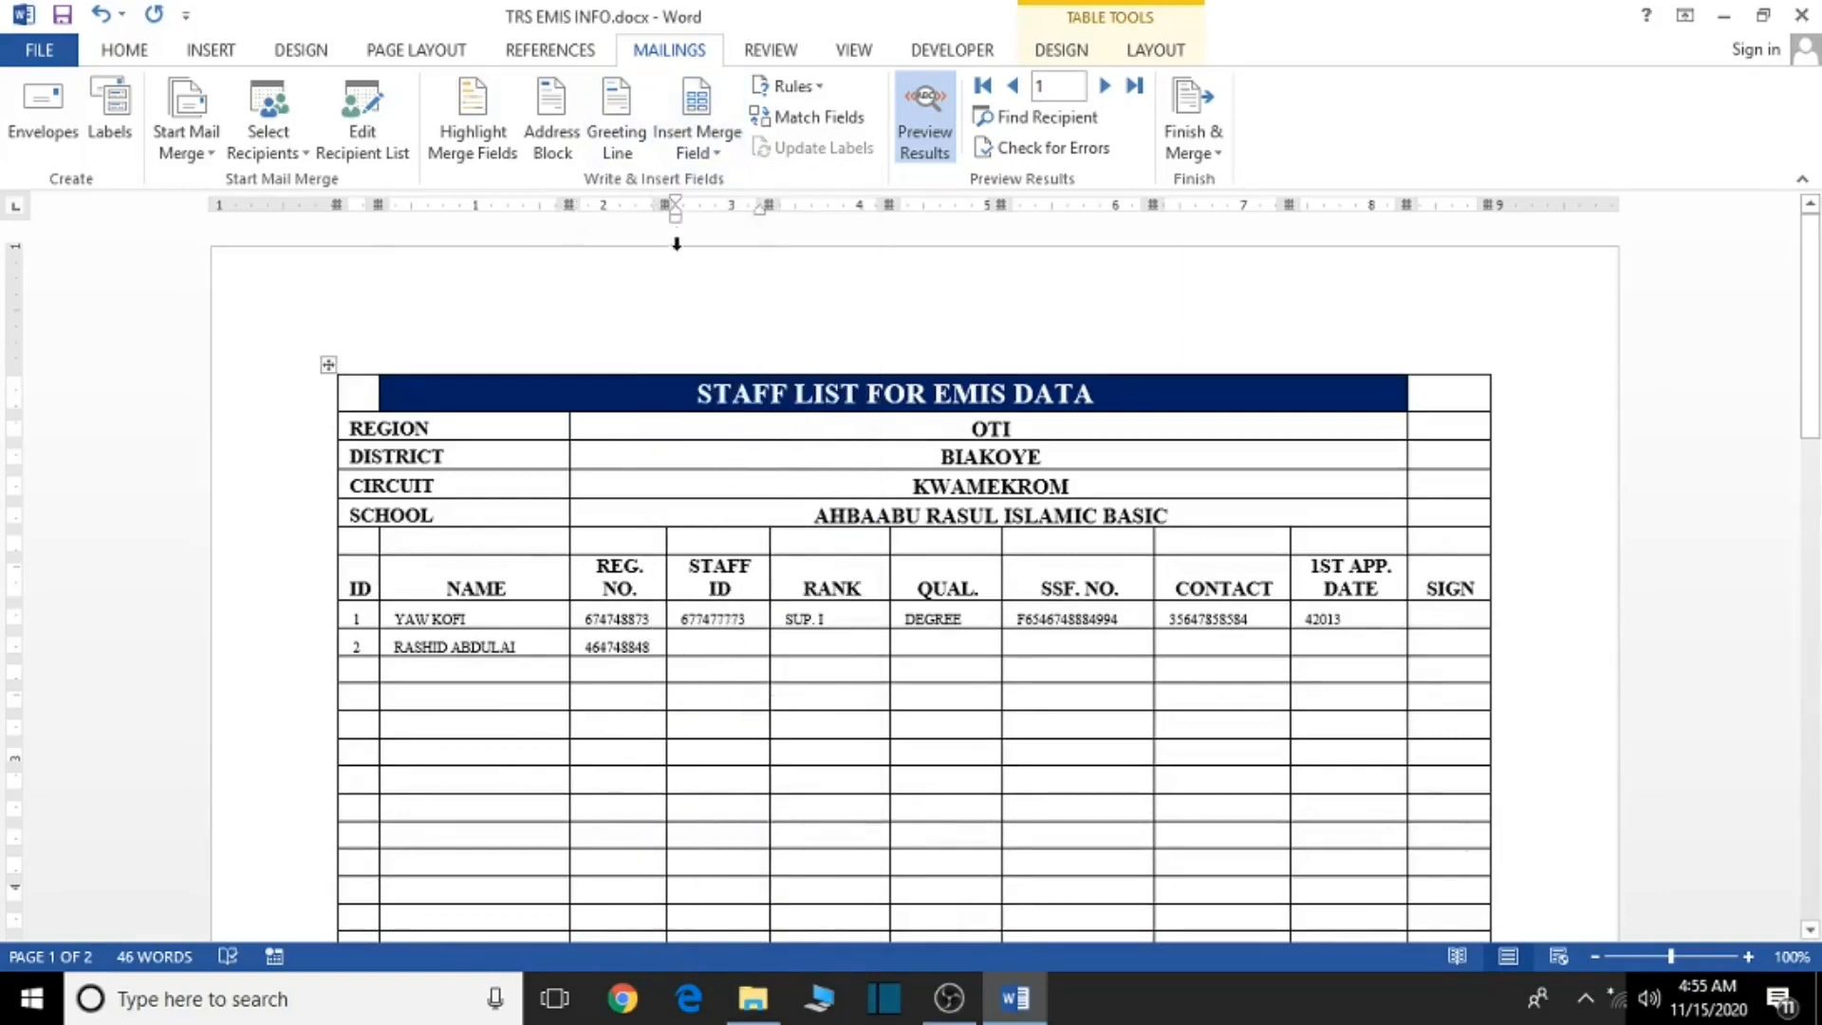
- Insert STAFF_ID2, RANK2 and QUAL1 merge fields into row 2's STAFF ID, RANK and QUAL. cells
left_click(708, 152)
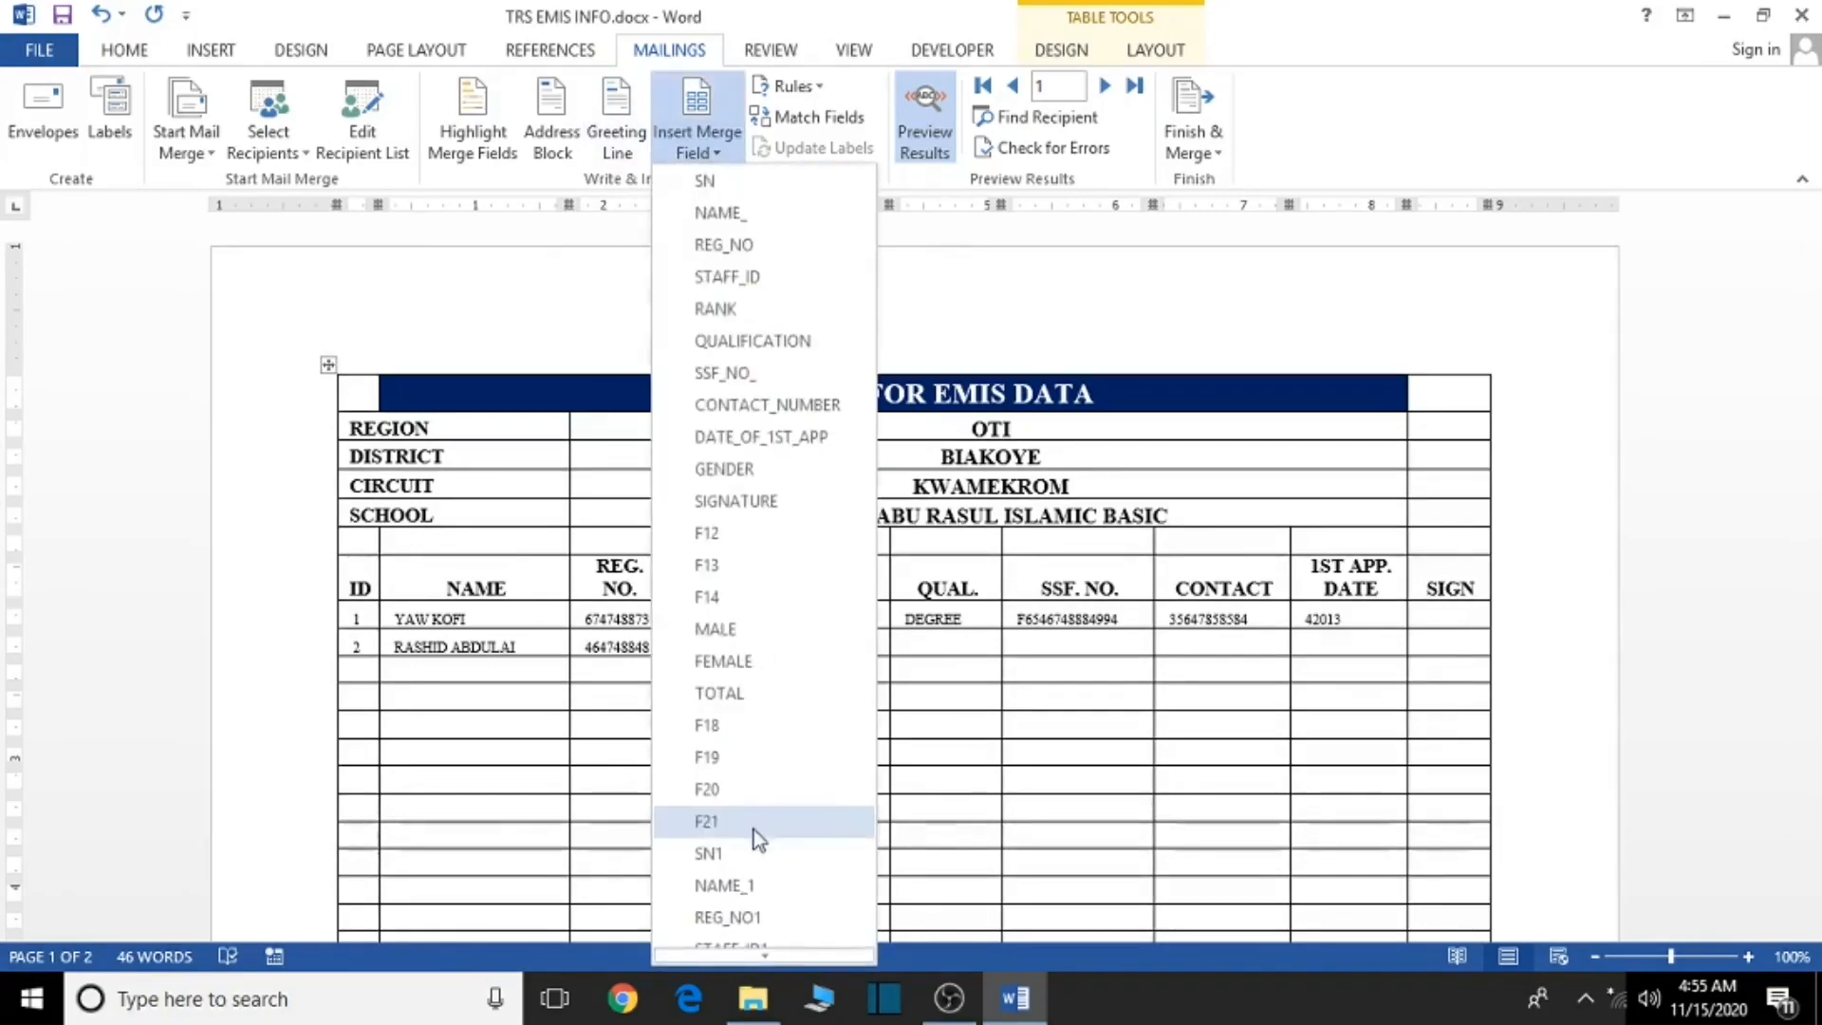
scroll(753, 831, "down", 3)
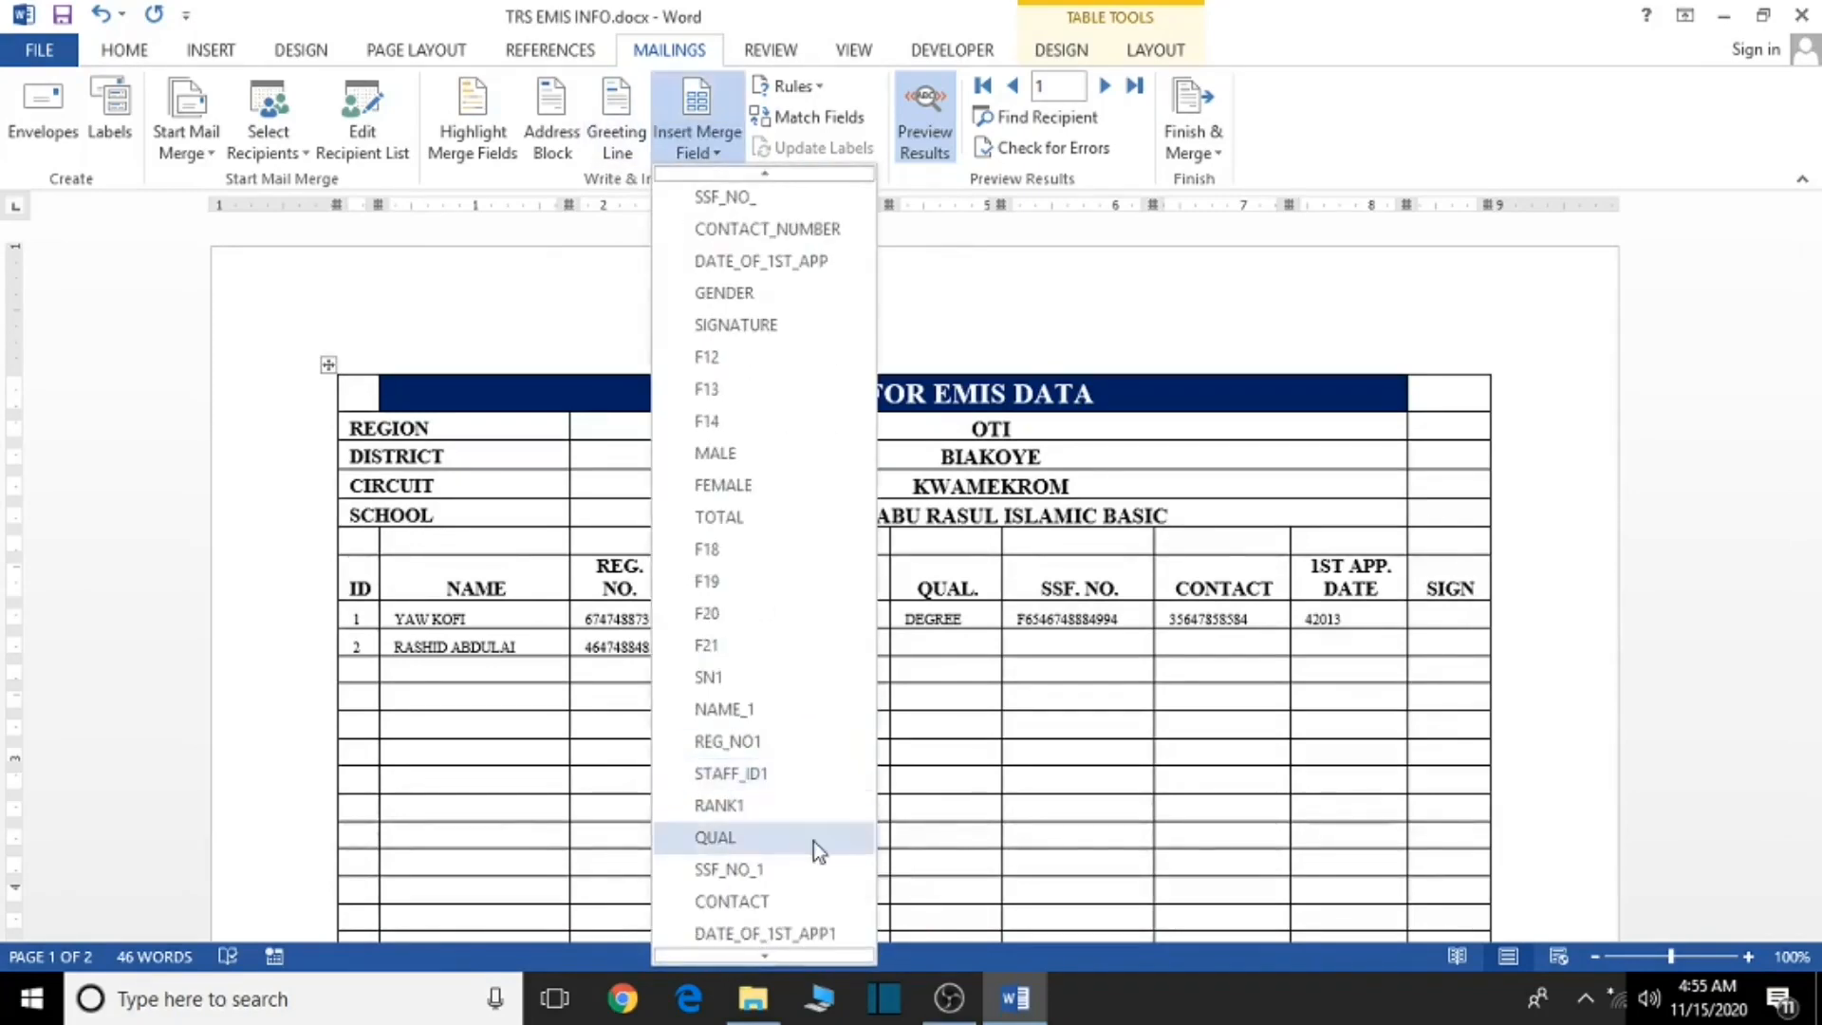
scroll(812, 841, "down", 2)
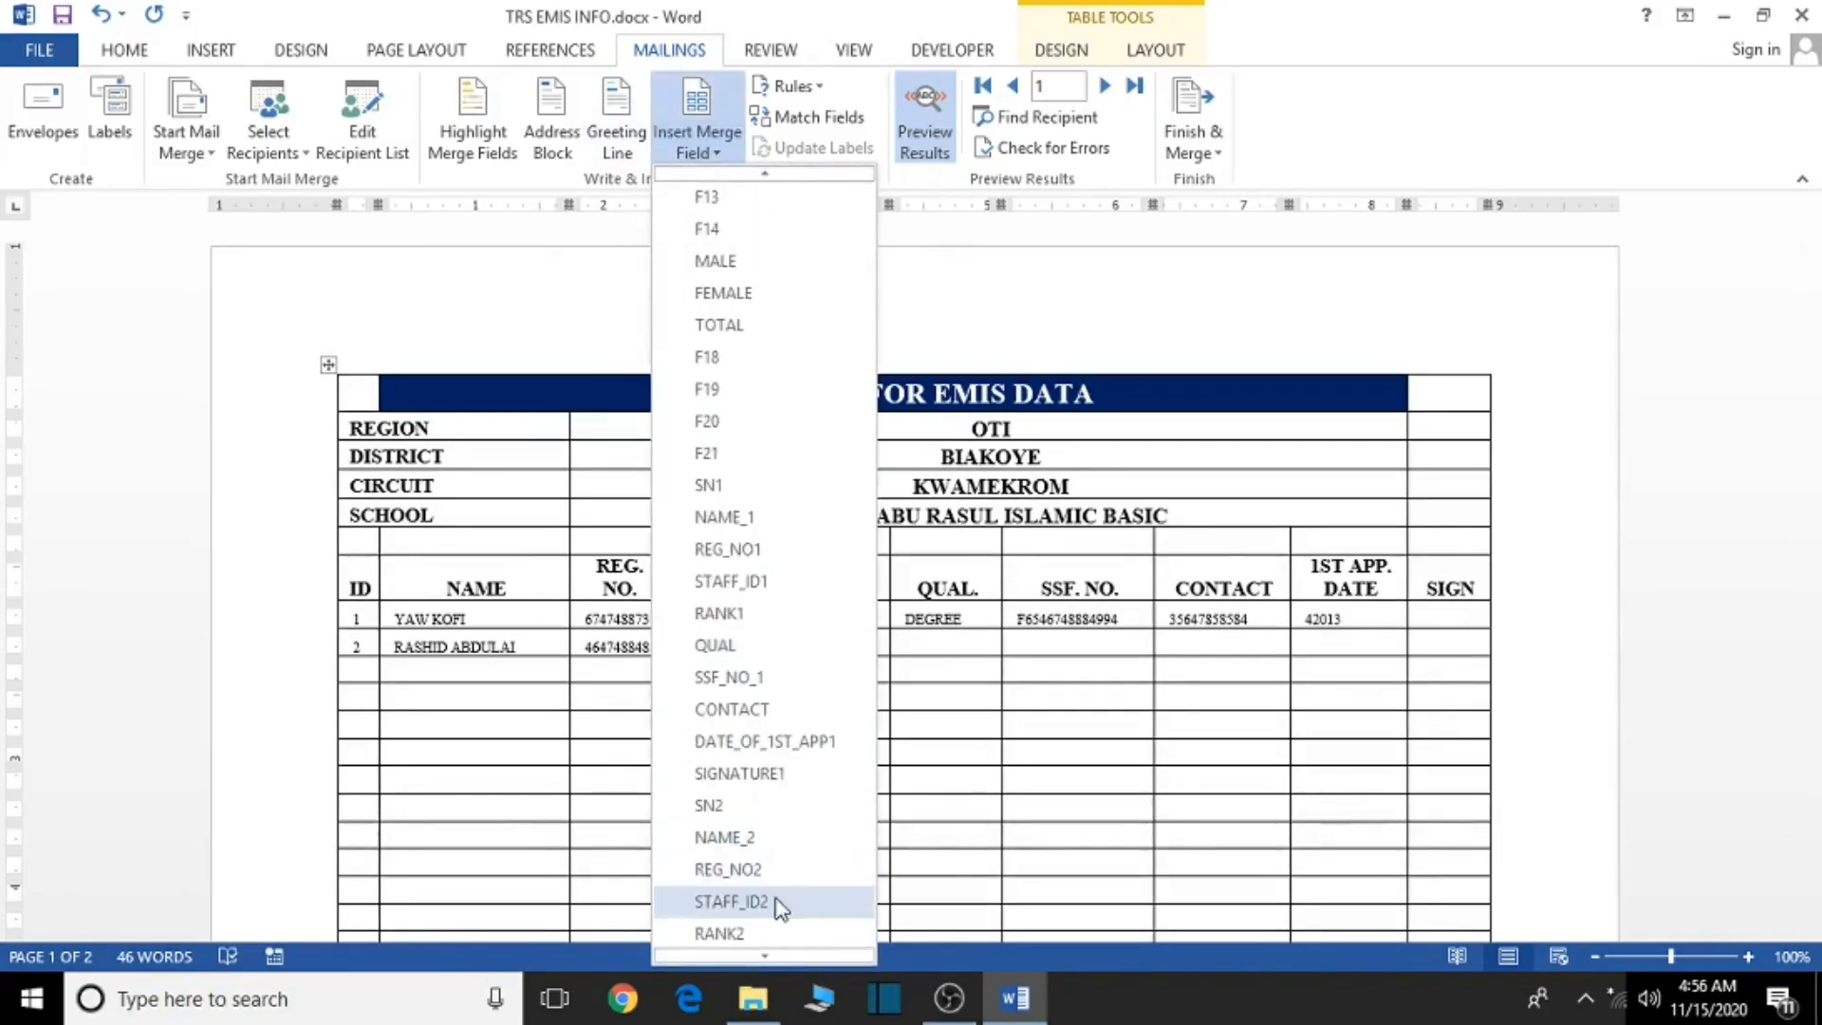
left_click(730, 902)
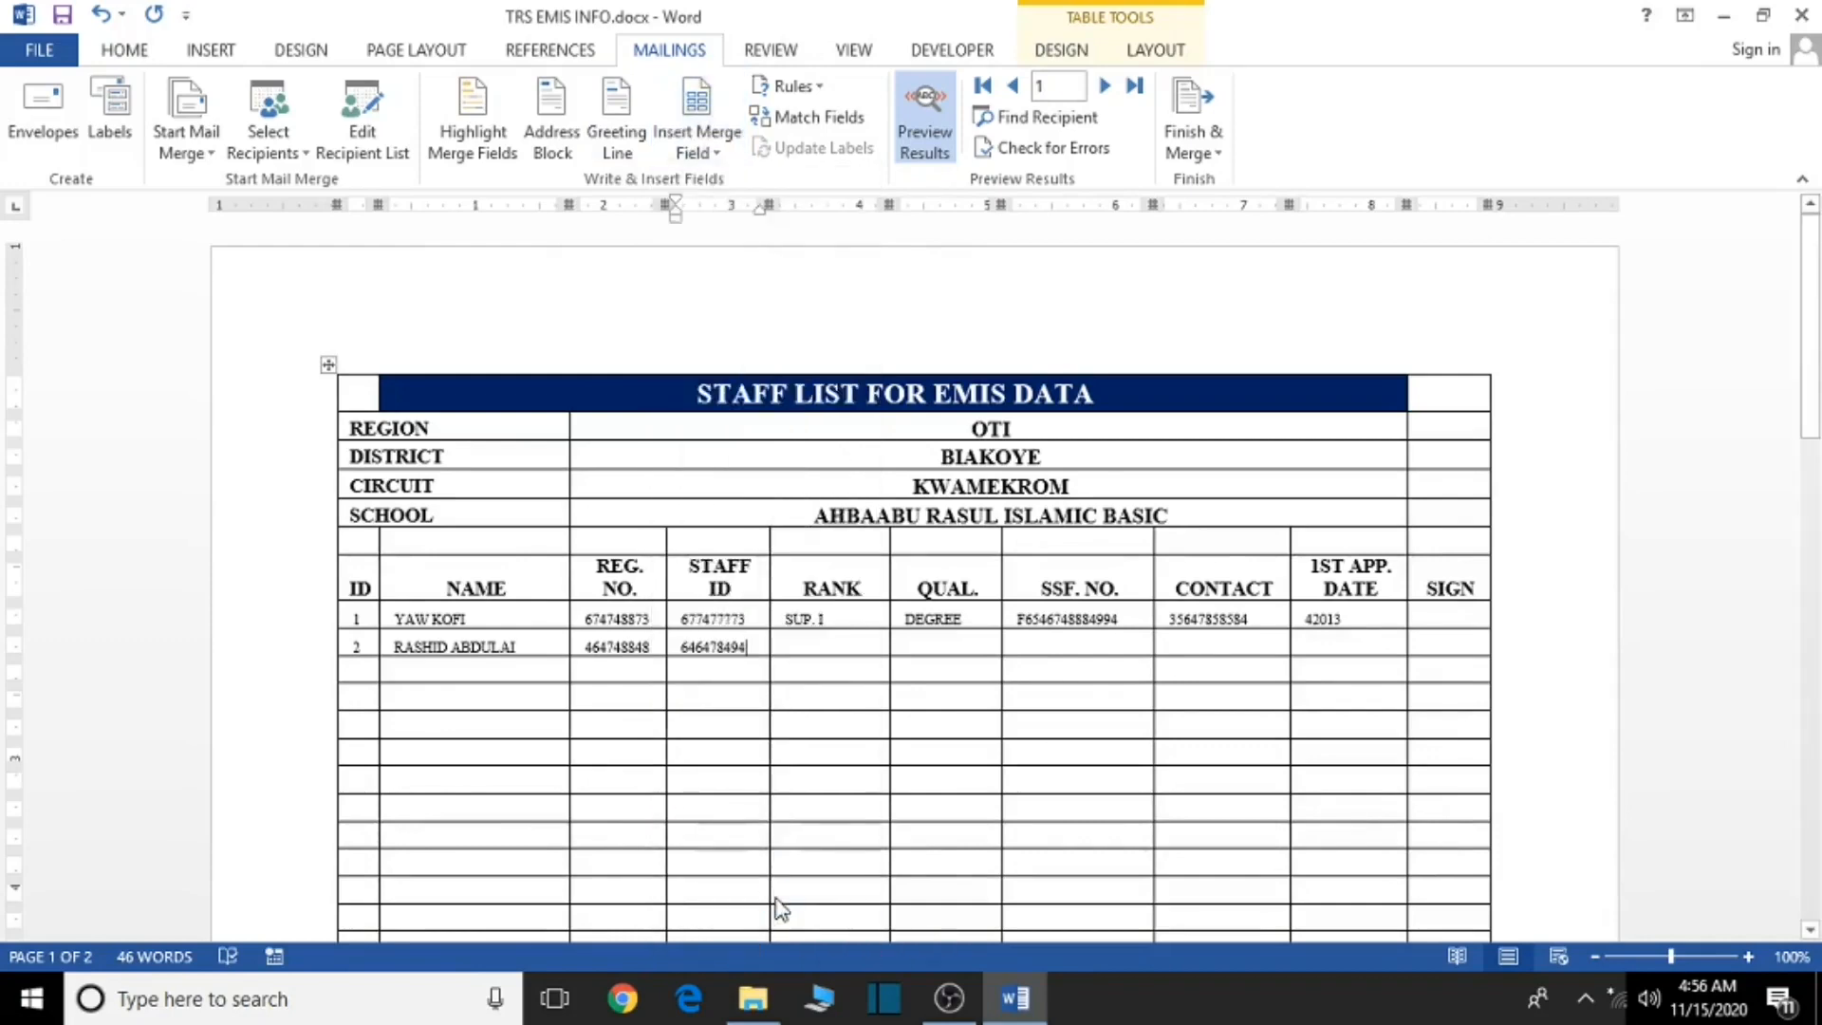
left_click(826, 645)
left_click(698, 147)
scroll(736, 669, "down", 2)
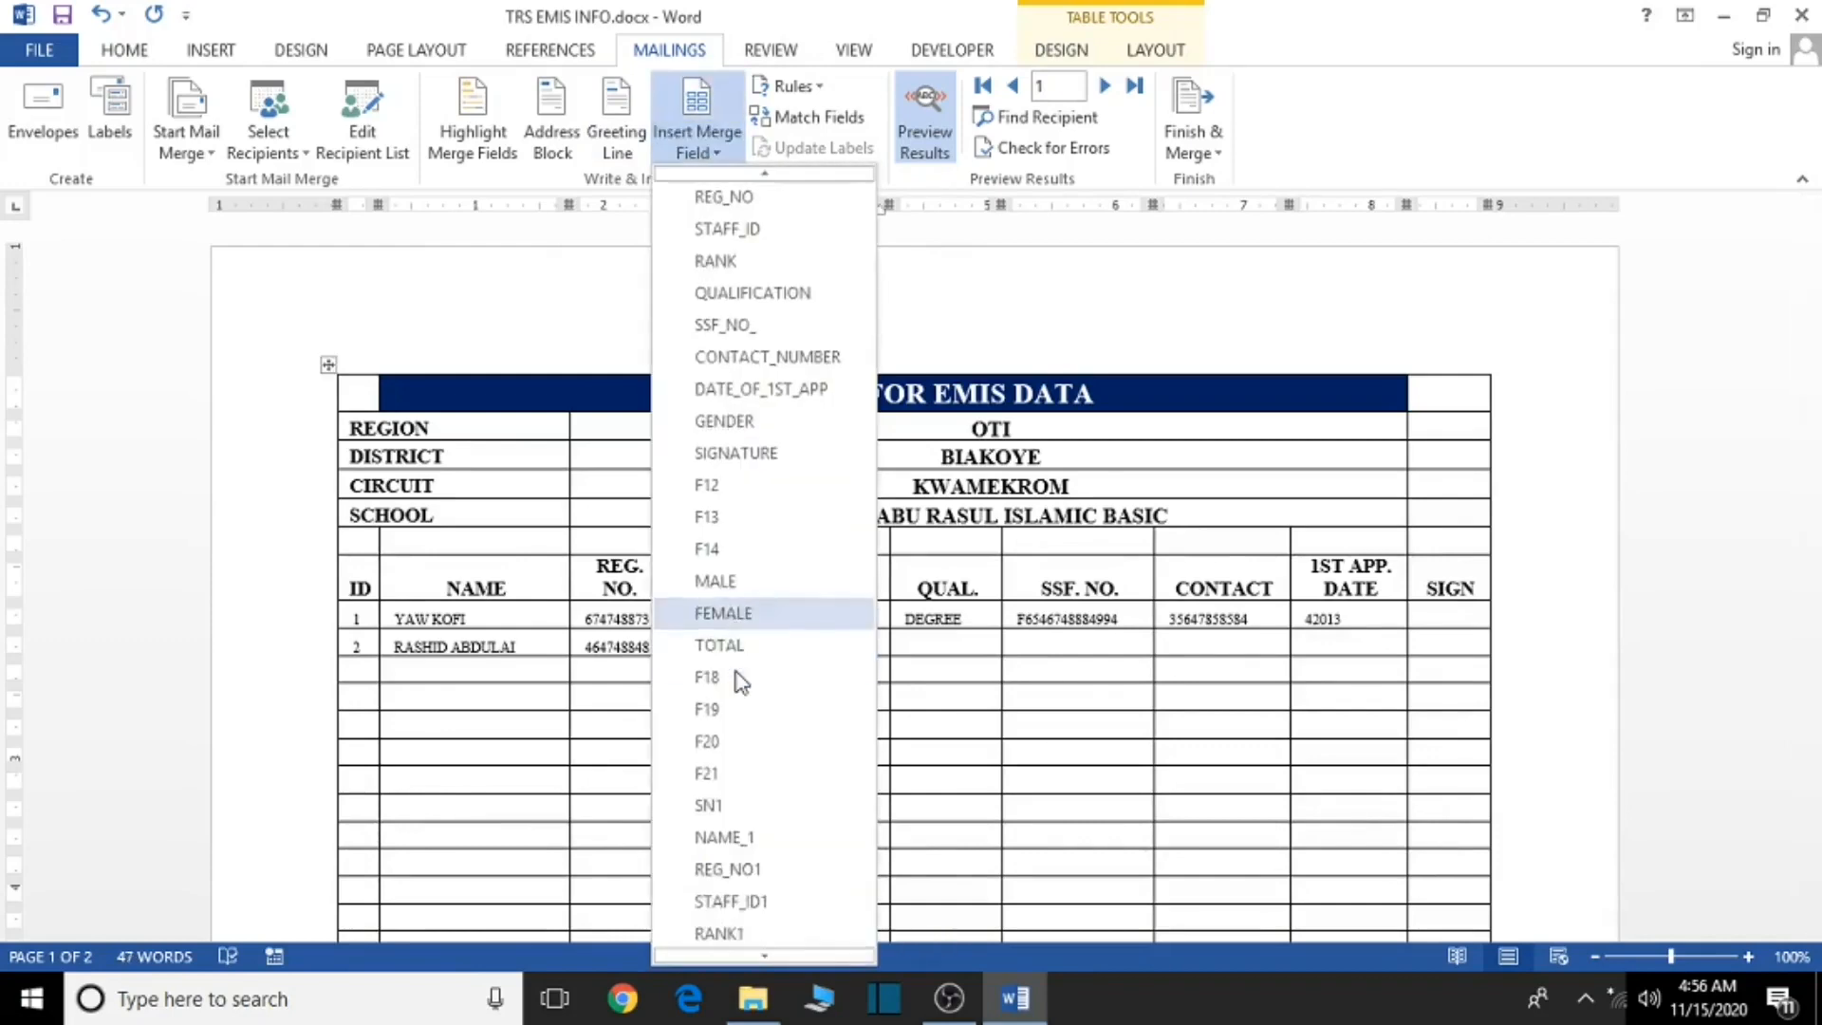
scroll(805, 845, "down", 4)
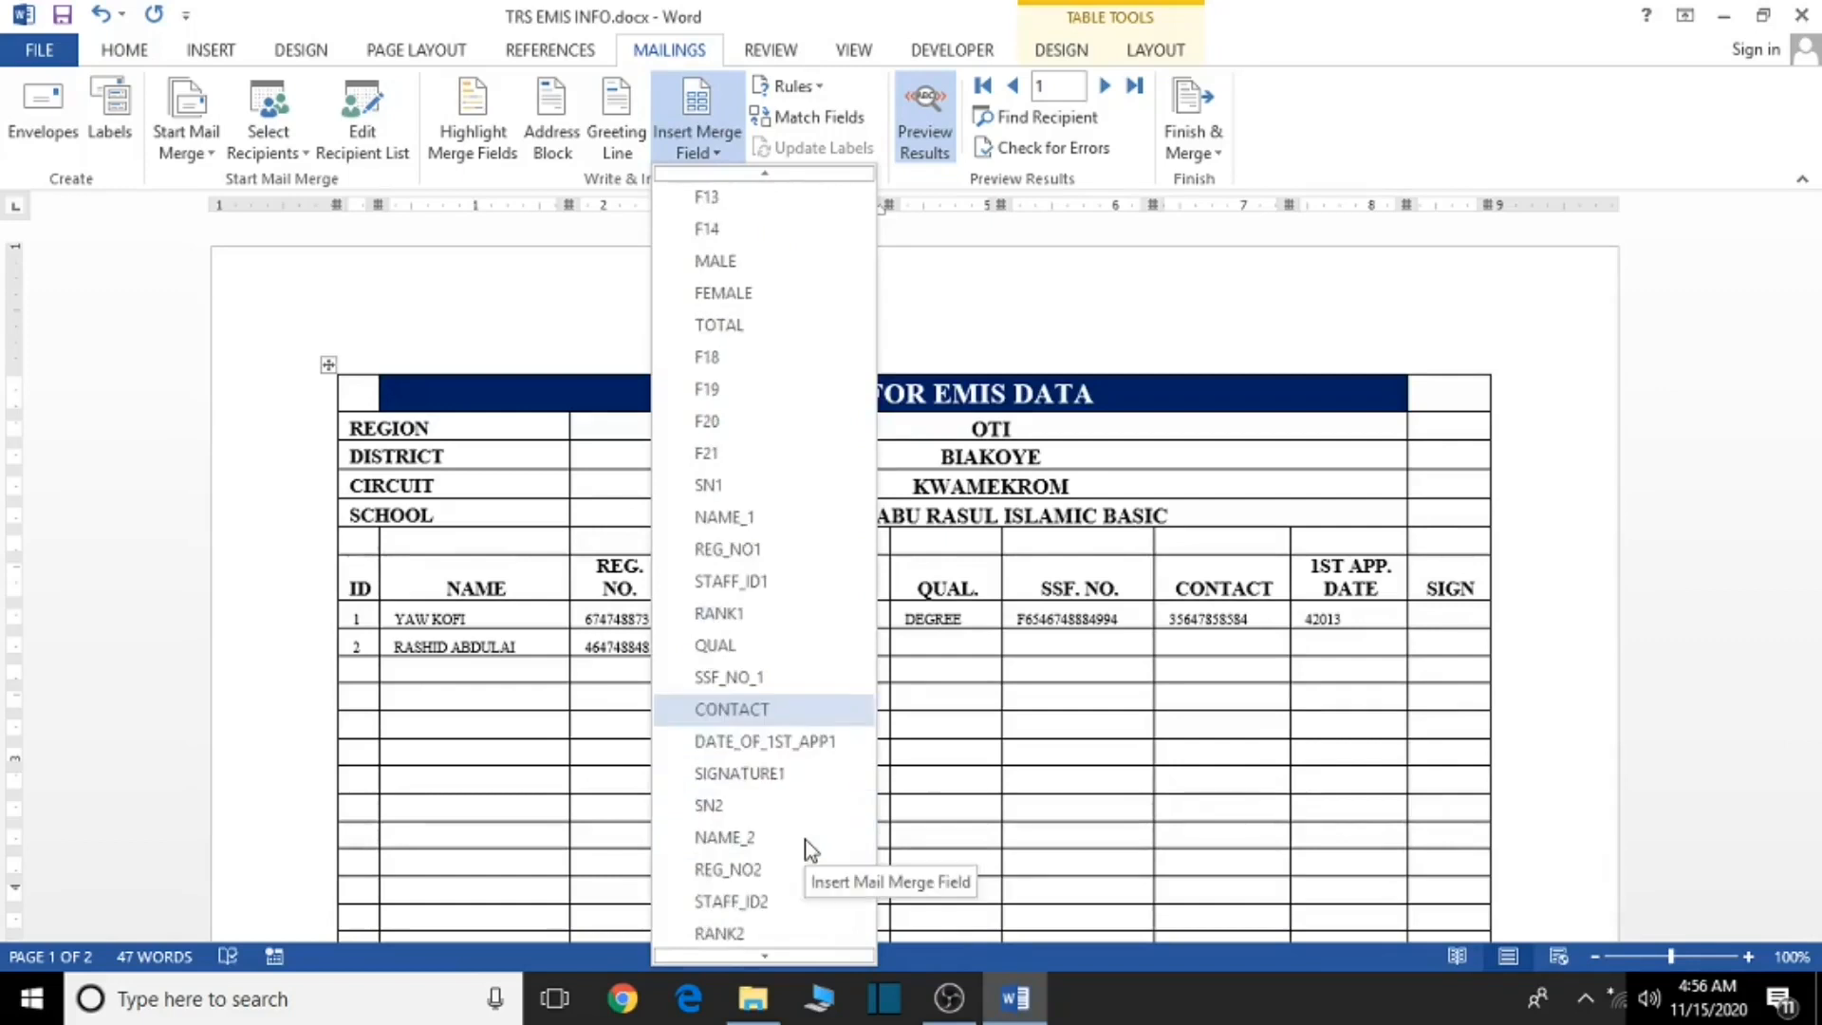
scroll(743, 861, "down", 1)
left_click(743, 862)
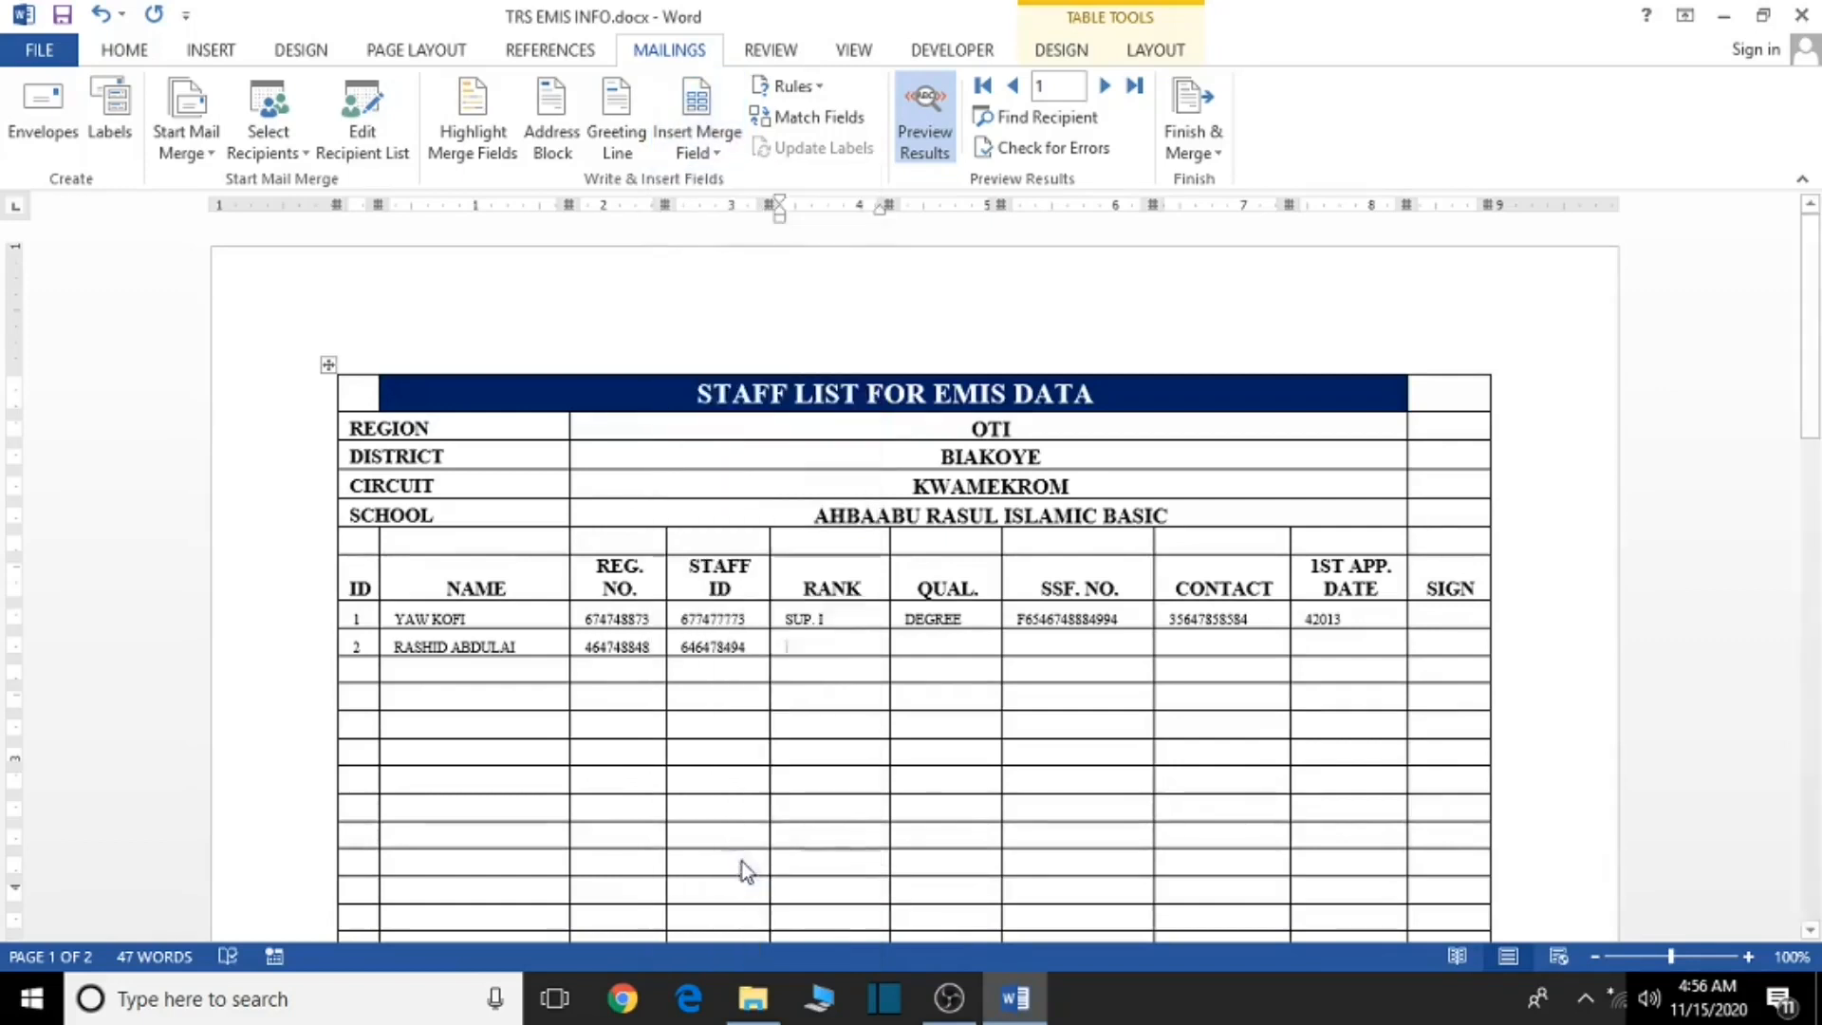
left_click(940, 646)
left_click(699, 147)
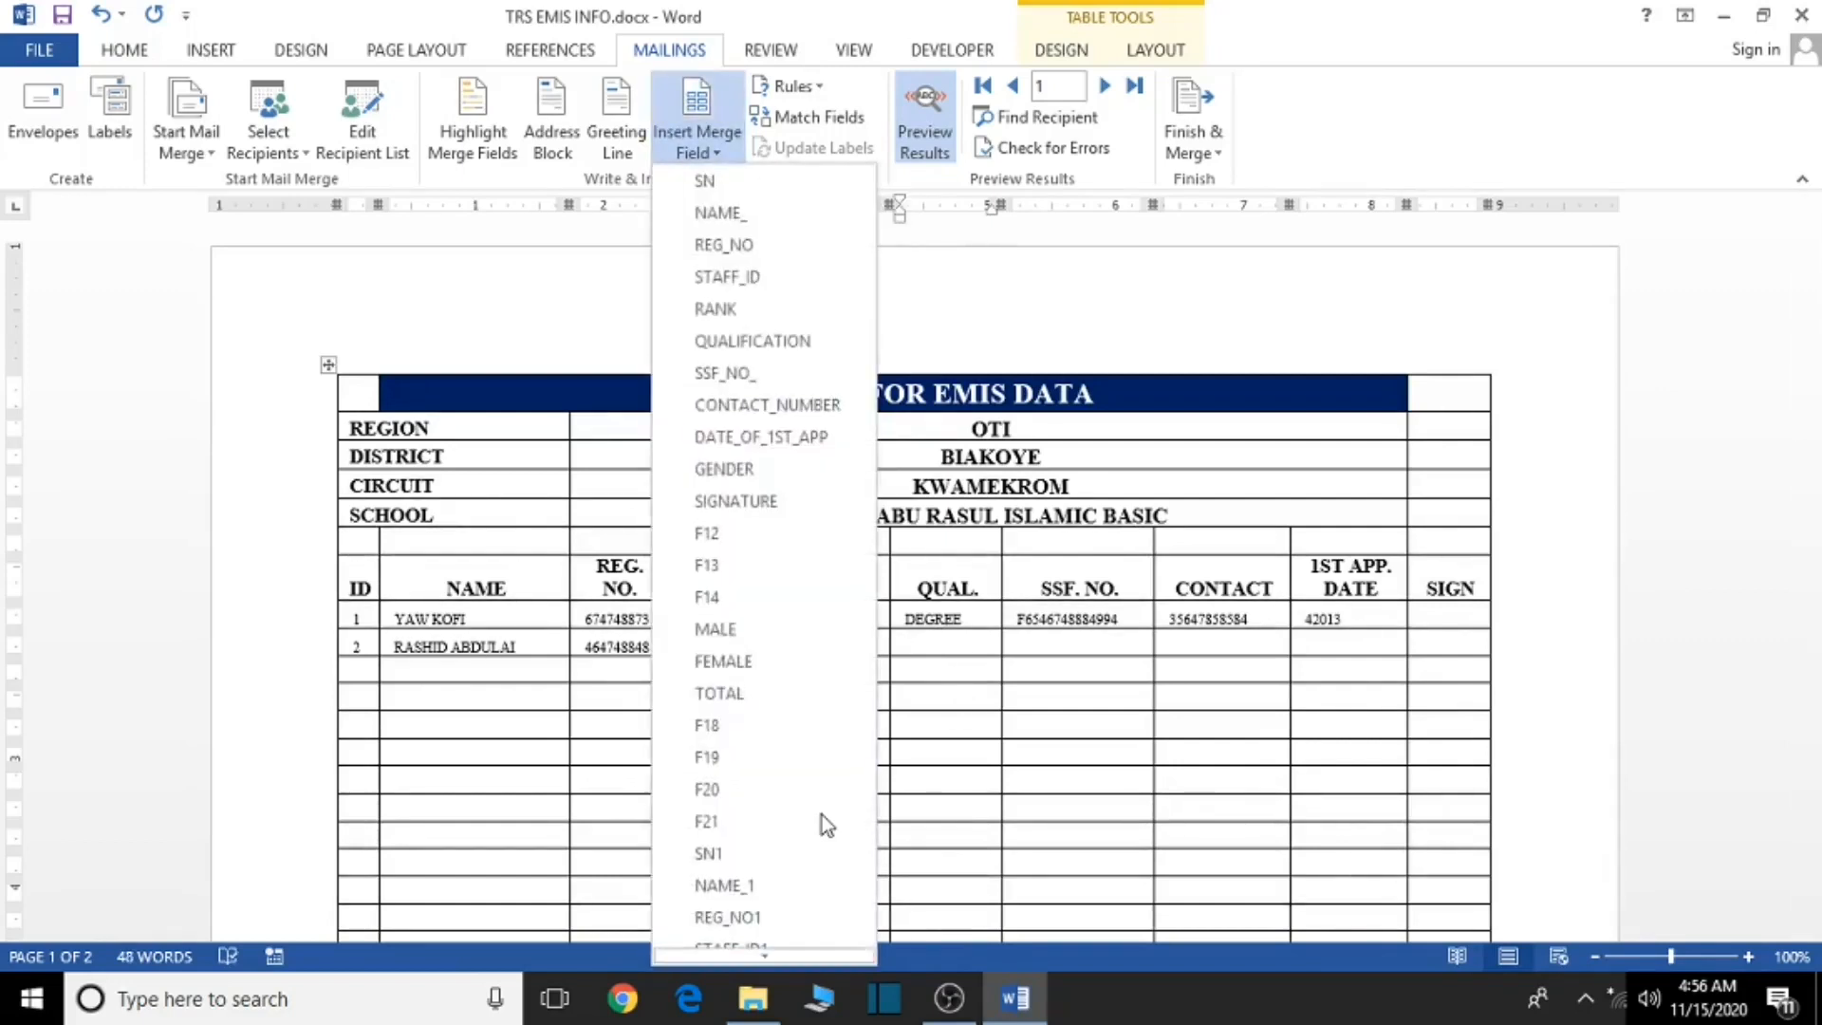
scroll(821, 816, "down", 4)
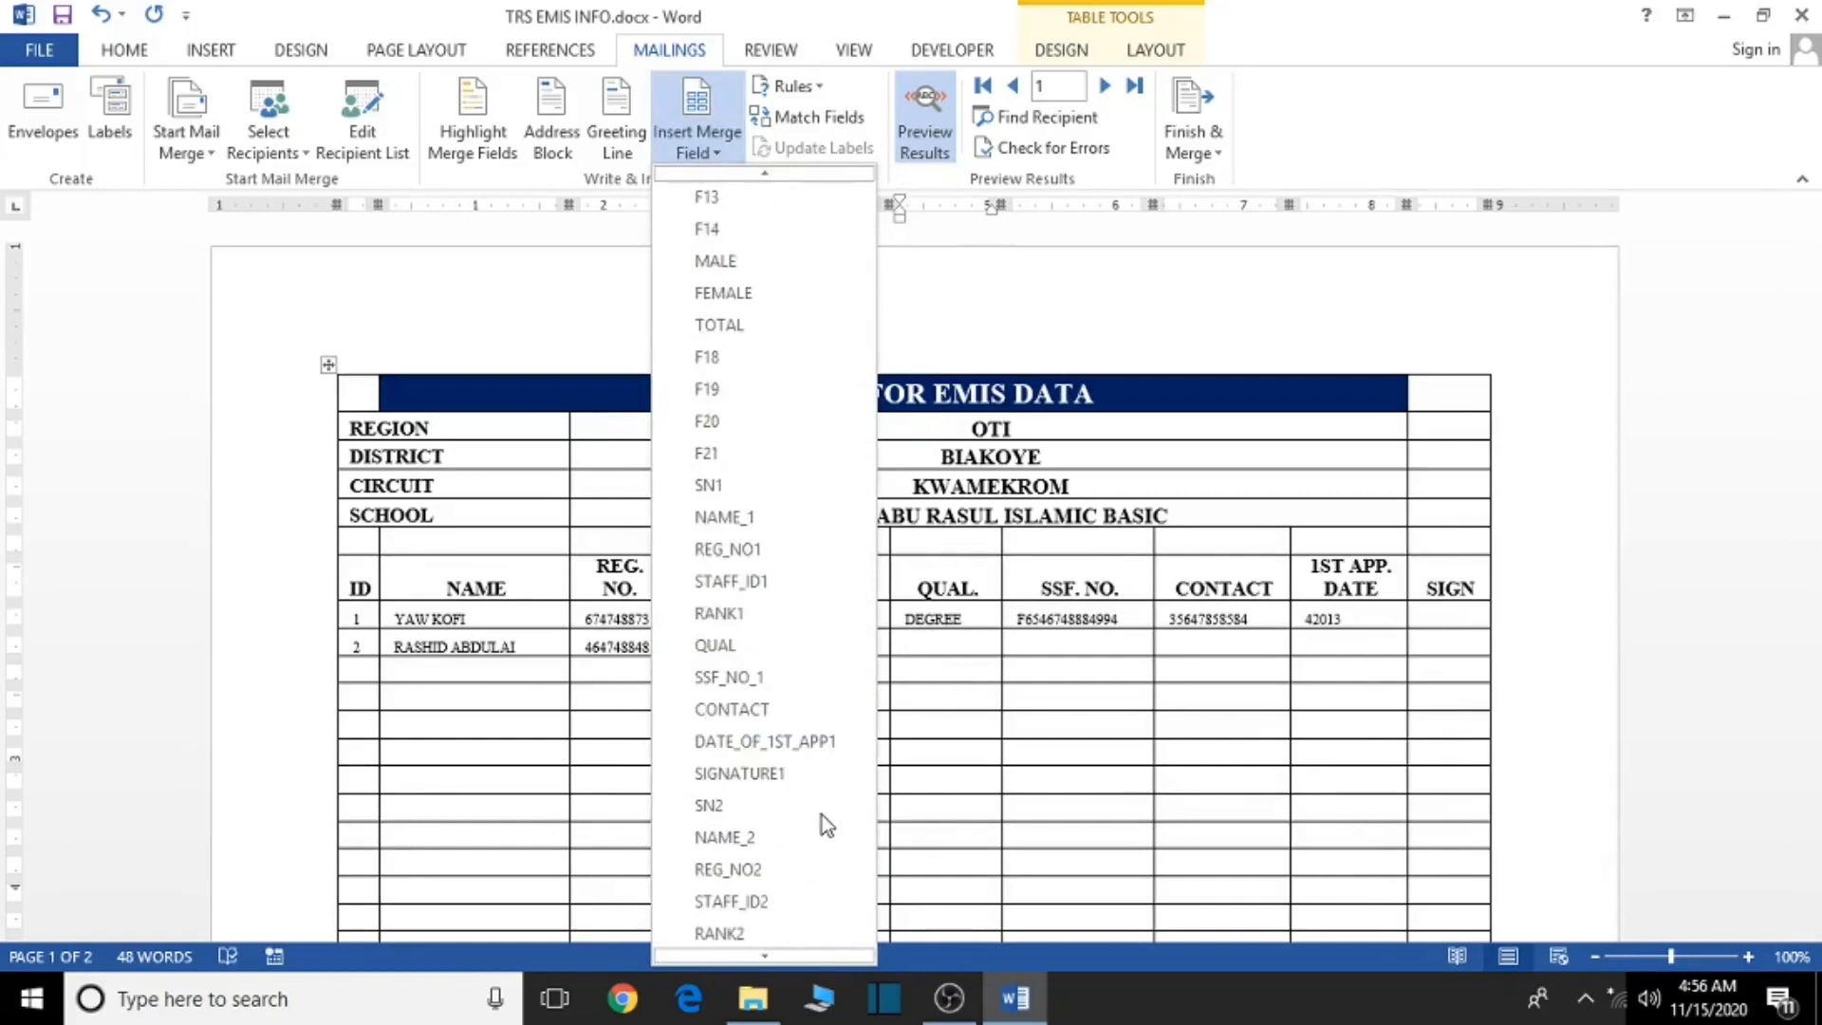
scroll(822, 816, "down", 1)
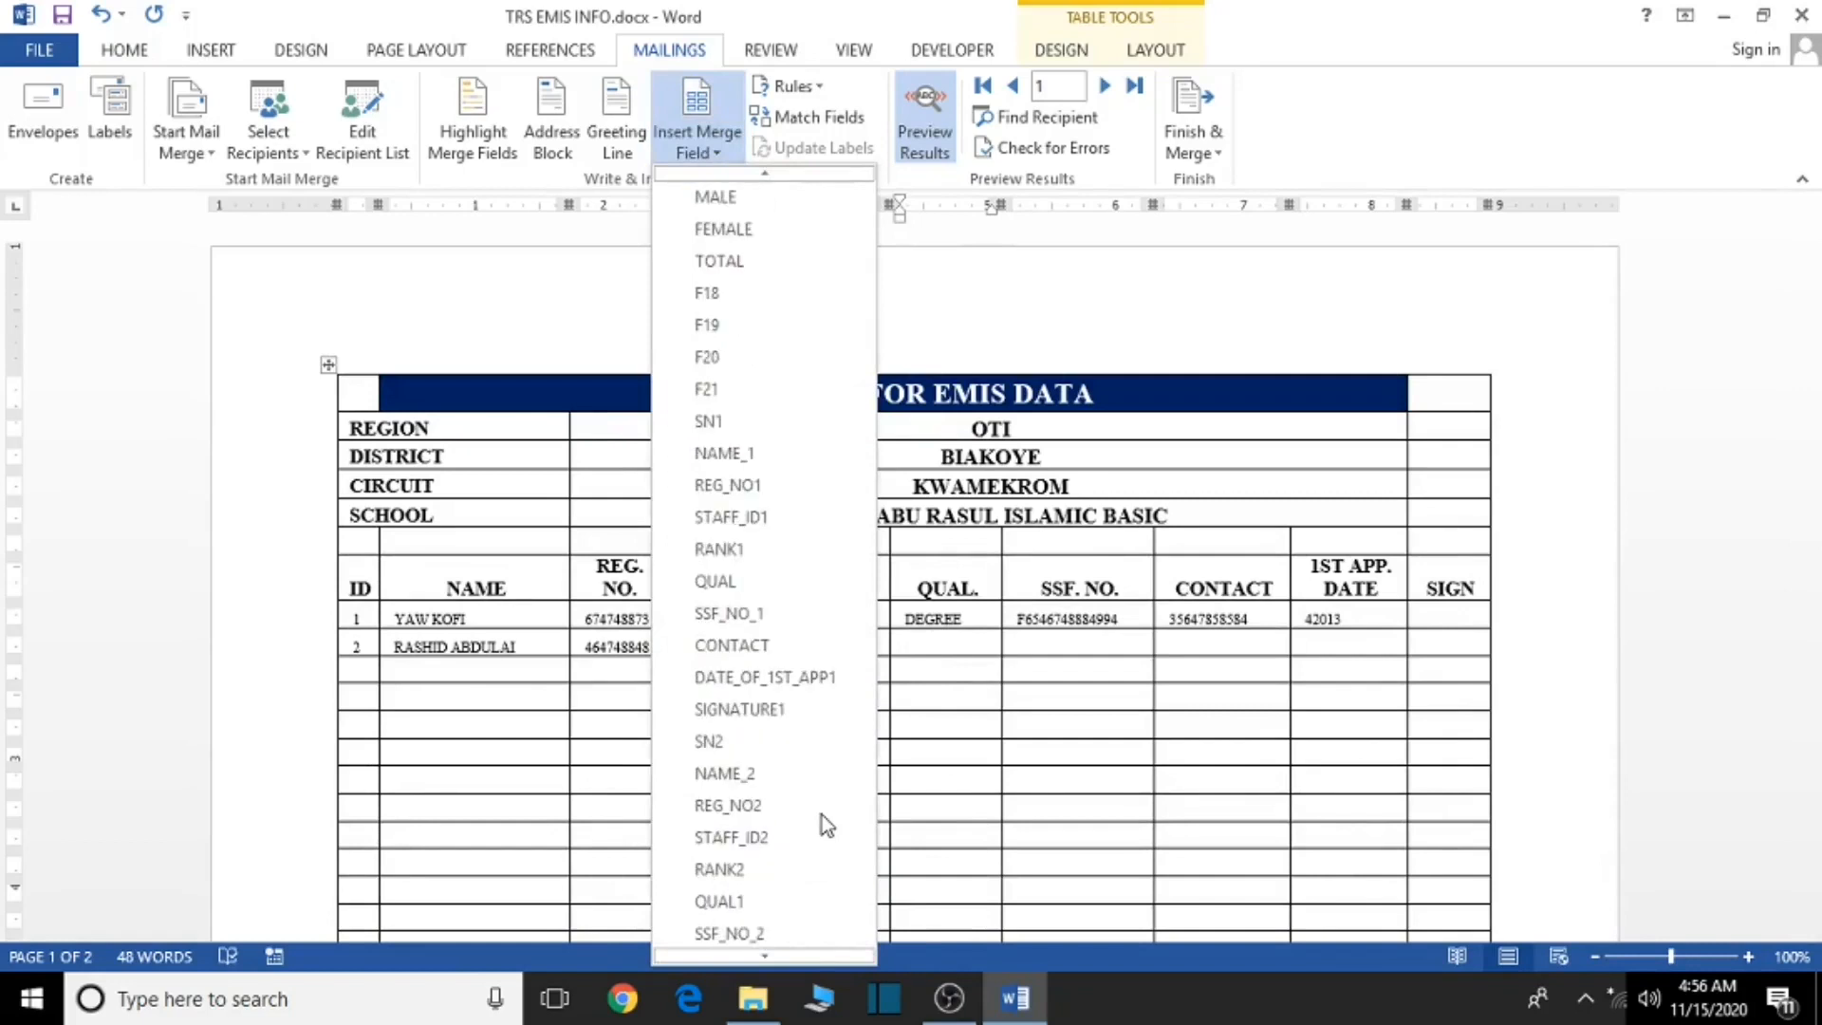
left_click(719, 902)
- Insert SSF_NO_2 and CONTACT1 merge fields into row 2's SSF. NO. and CONTACT cells
left_click(1045, 645)
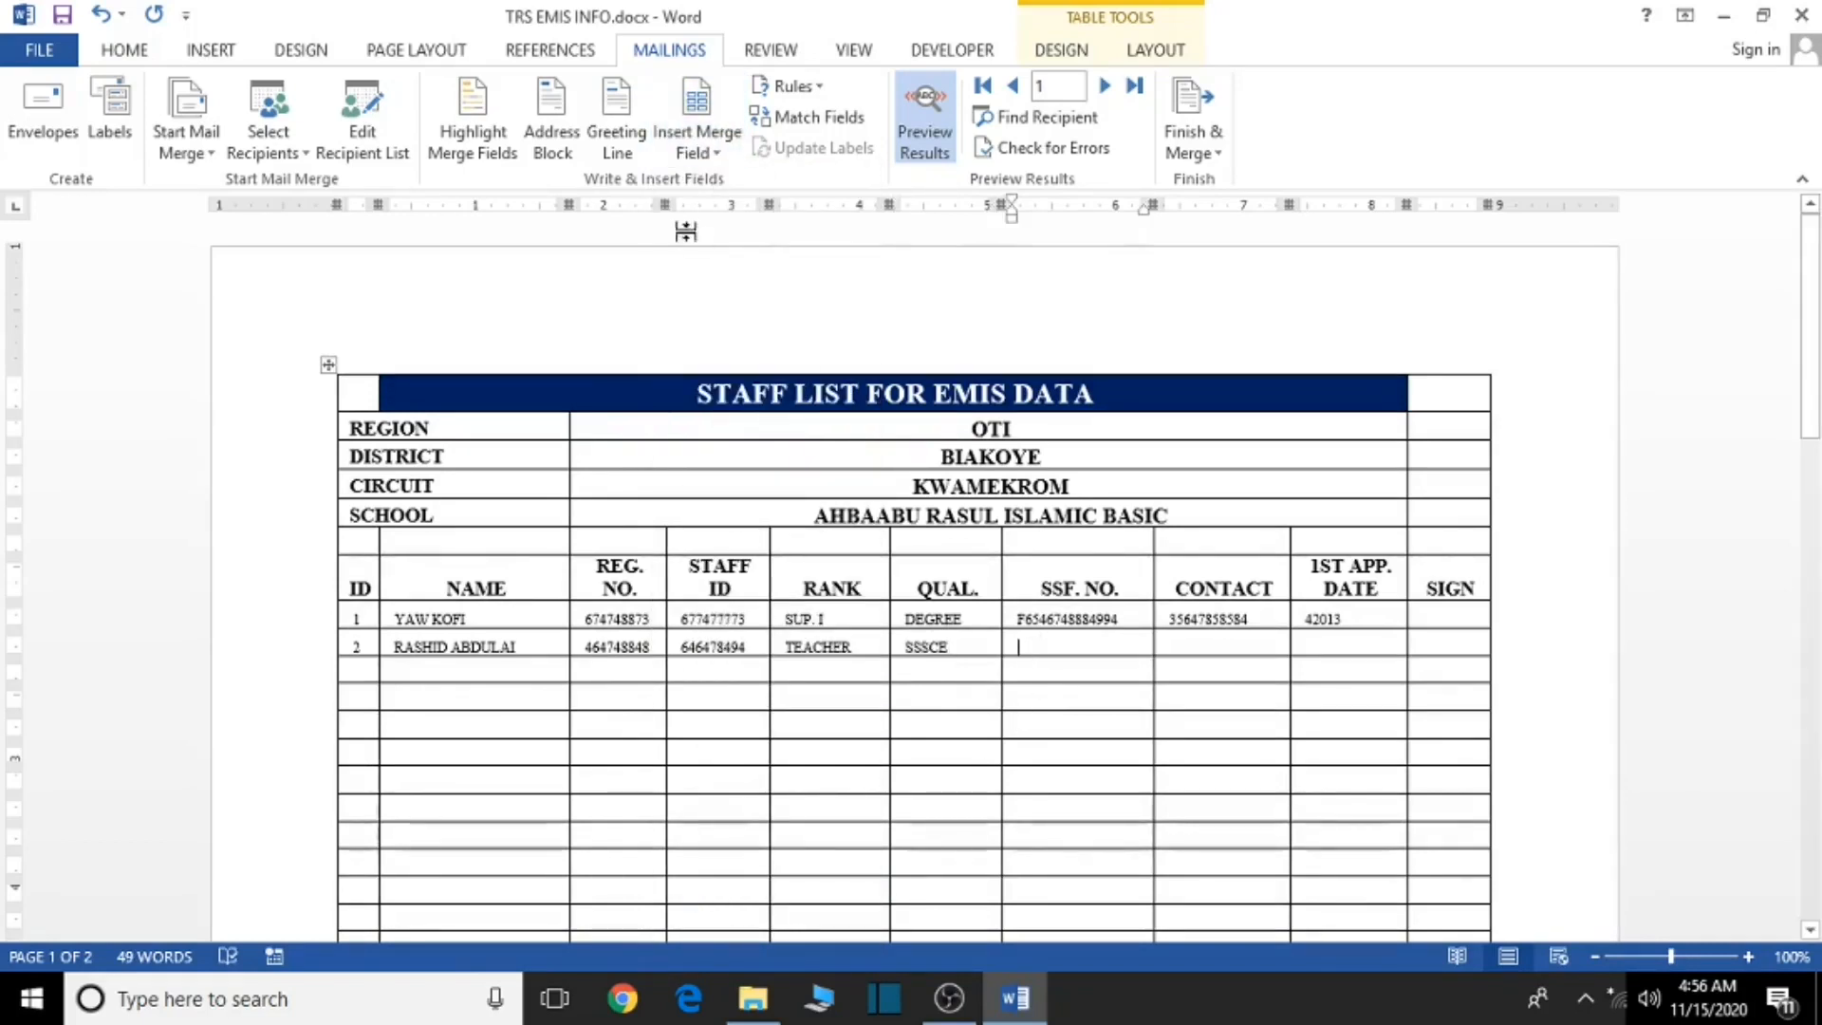
left_click(715, 146)
scroll(759, 724, "down", 4)
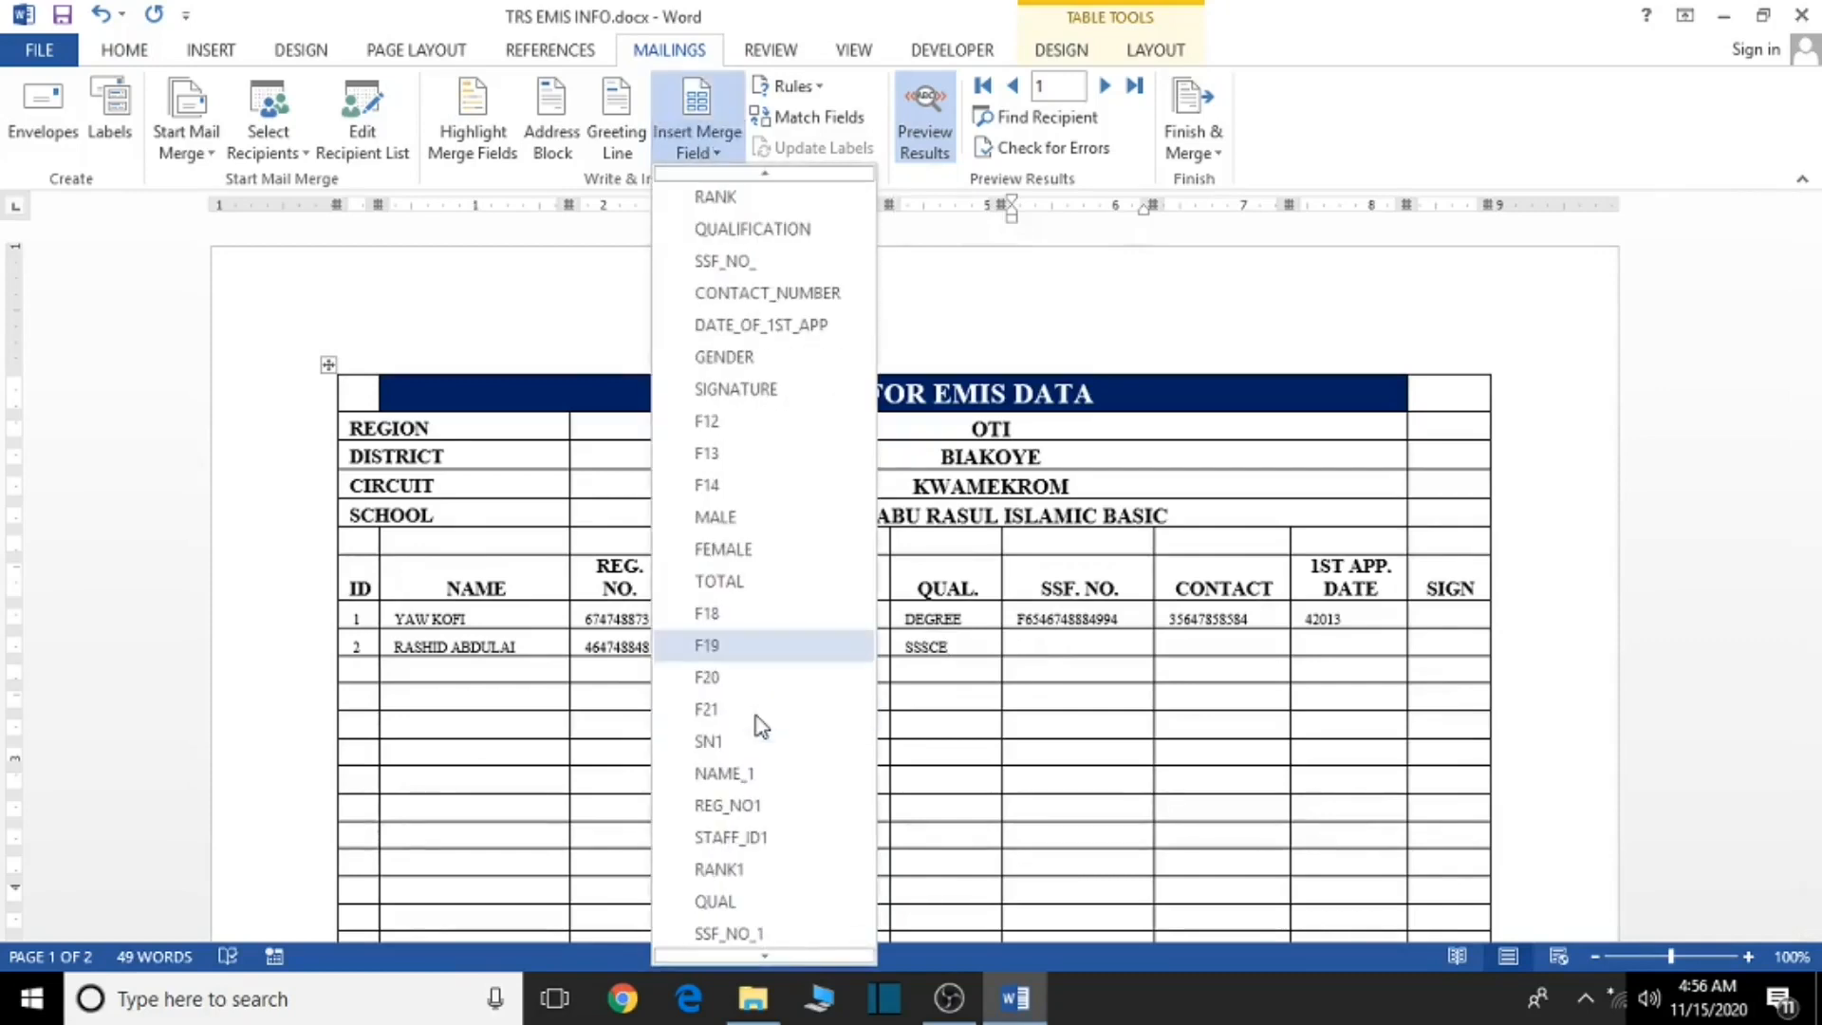
scroll(750, 821, "down", 3)
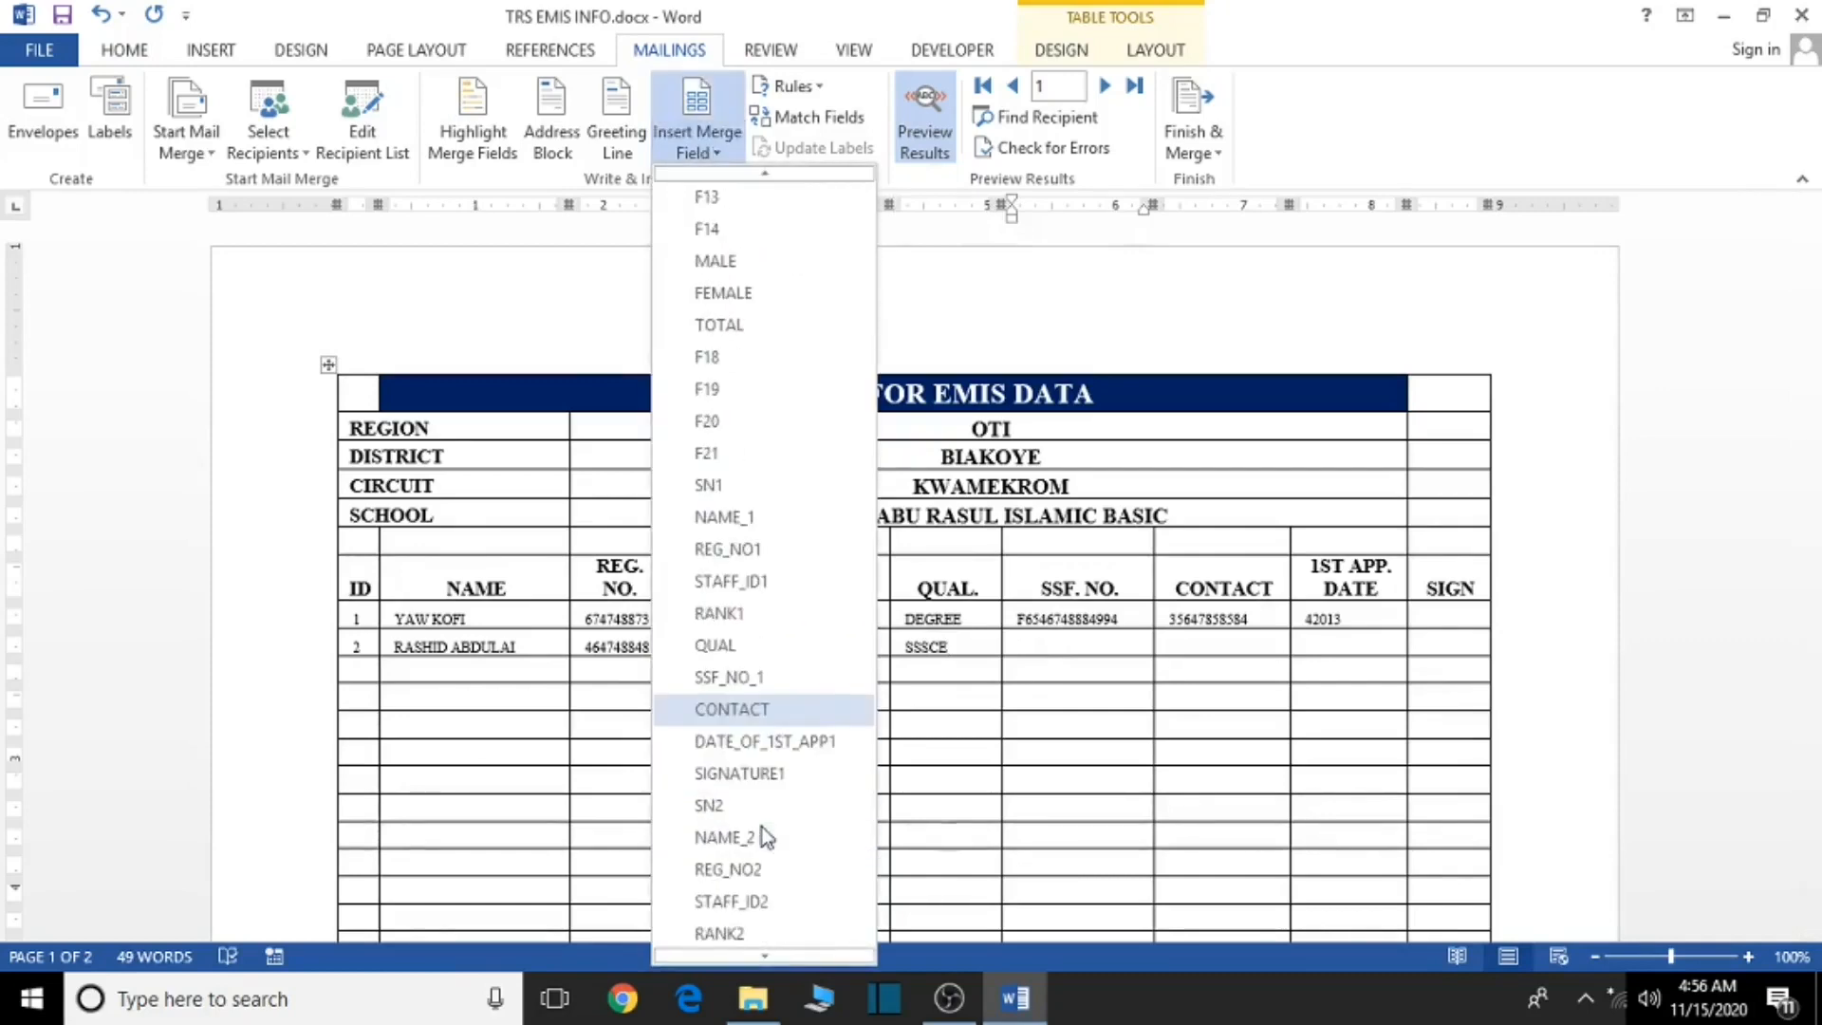
scroll(817, 873, "down", 1)
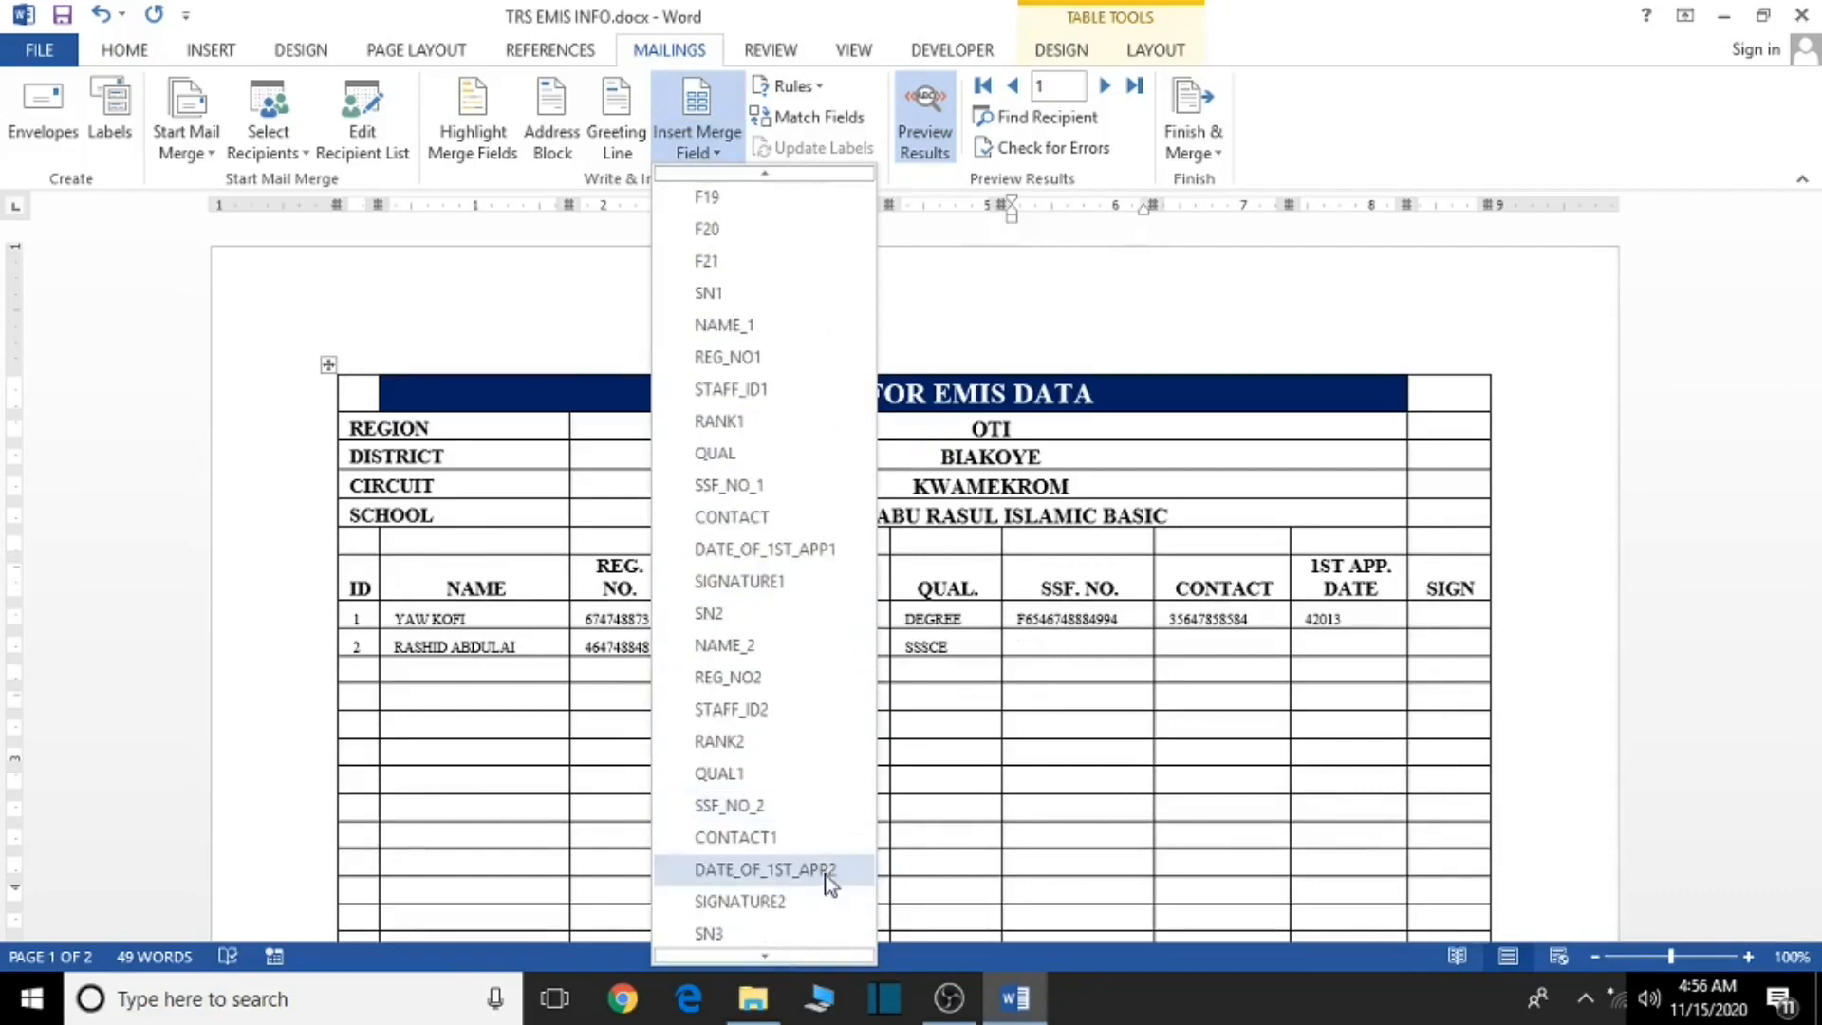
left_click(764, 809)
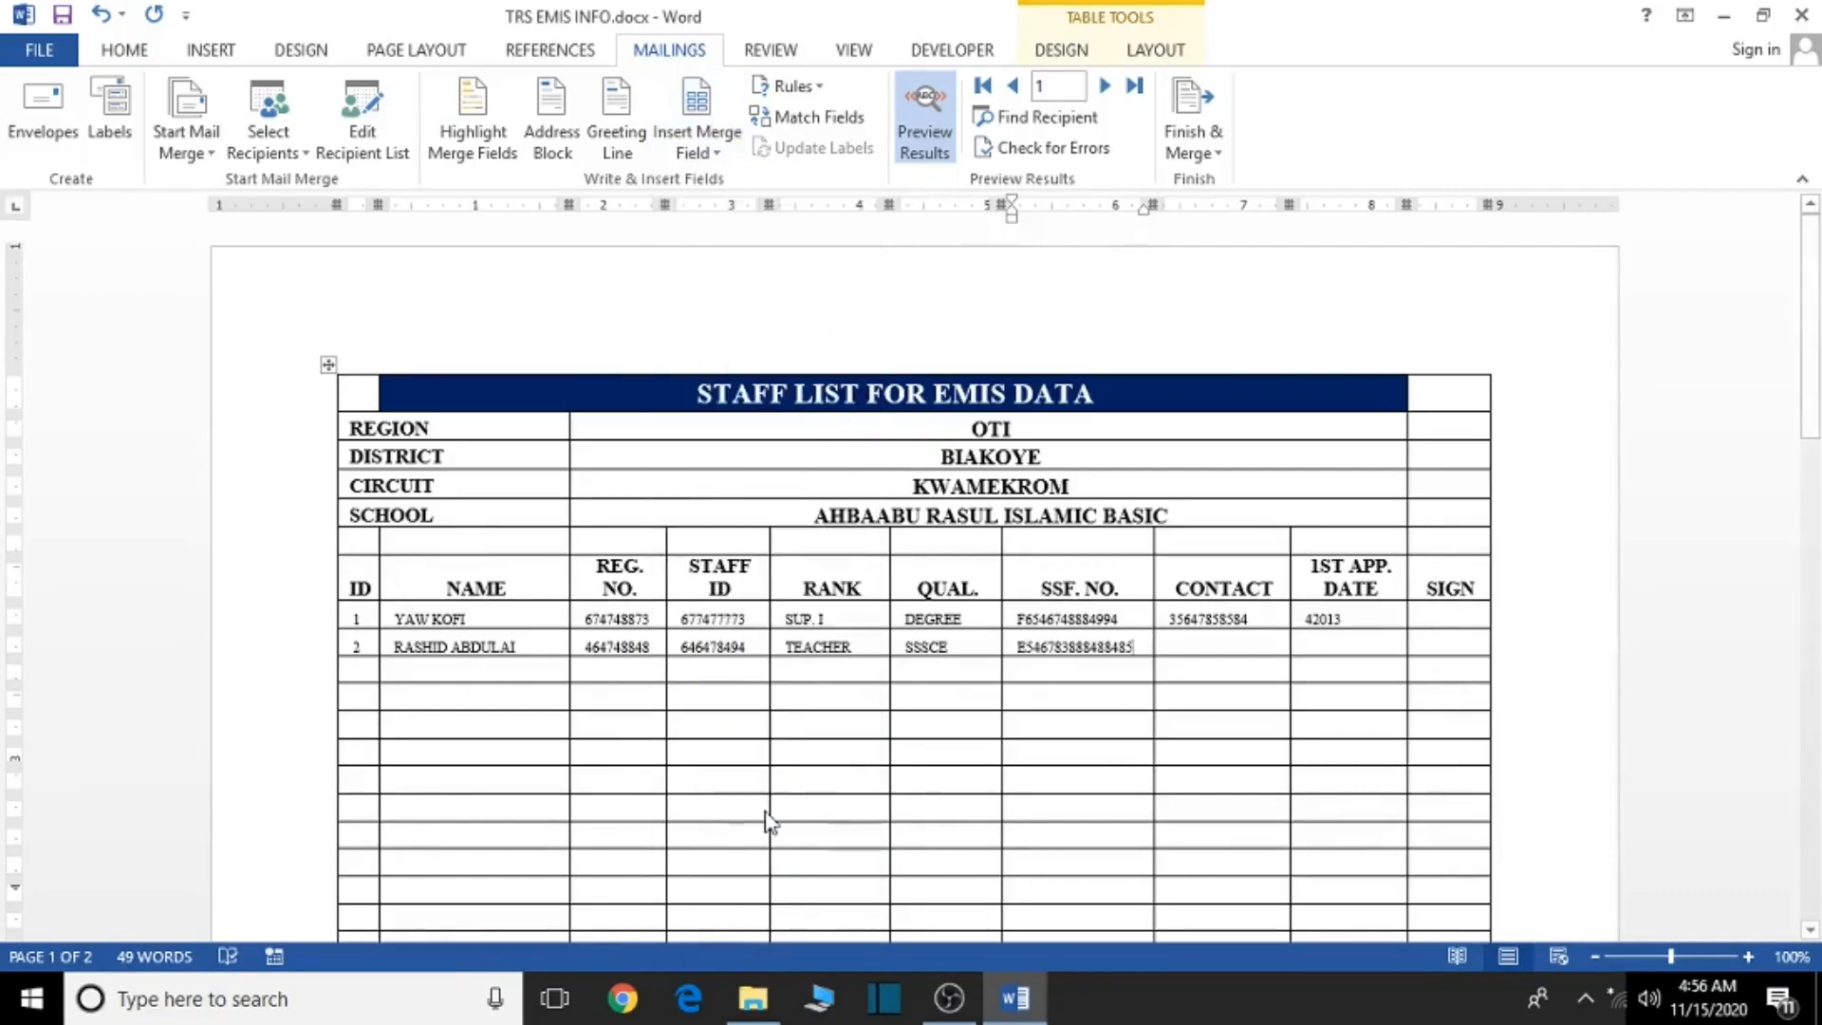
left_click(1177, 653)
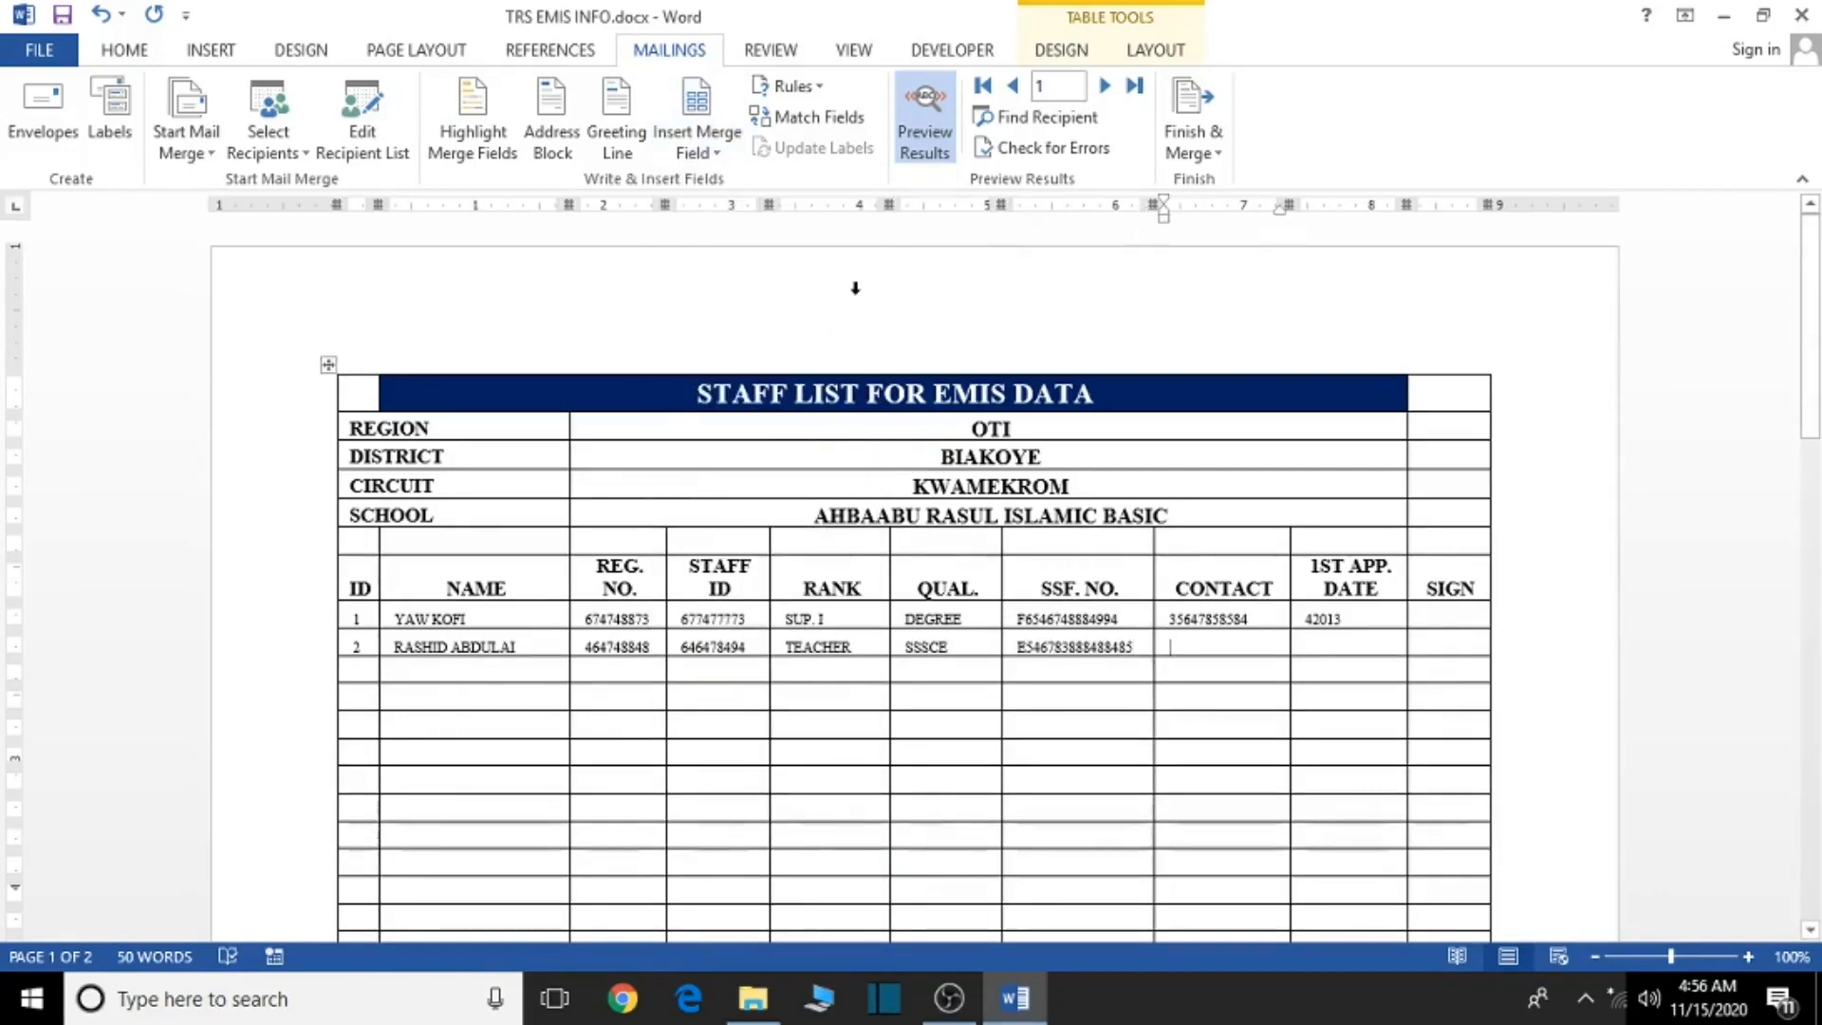
left_click(726, 162)
scroll(795, 874, "down", 4)
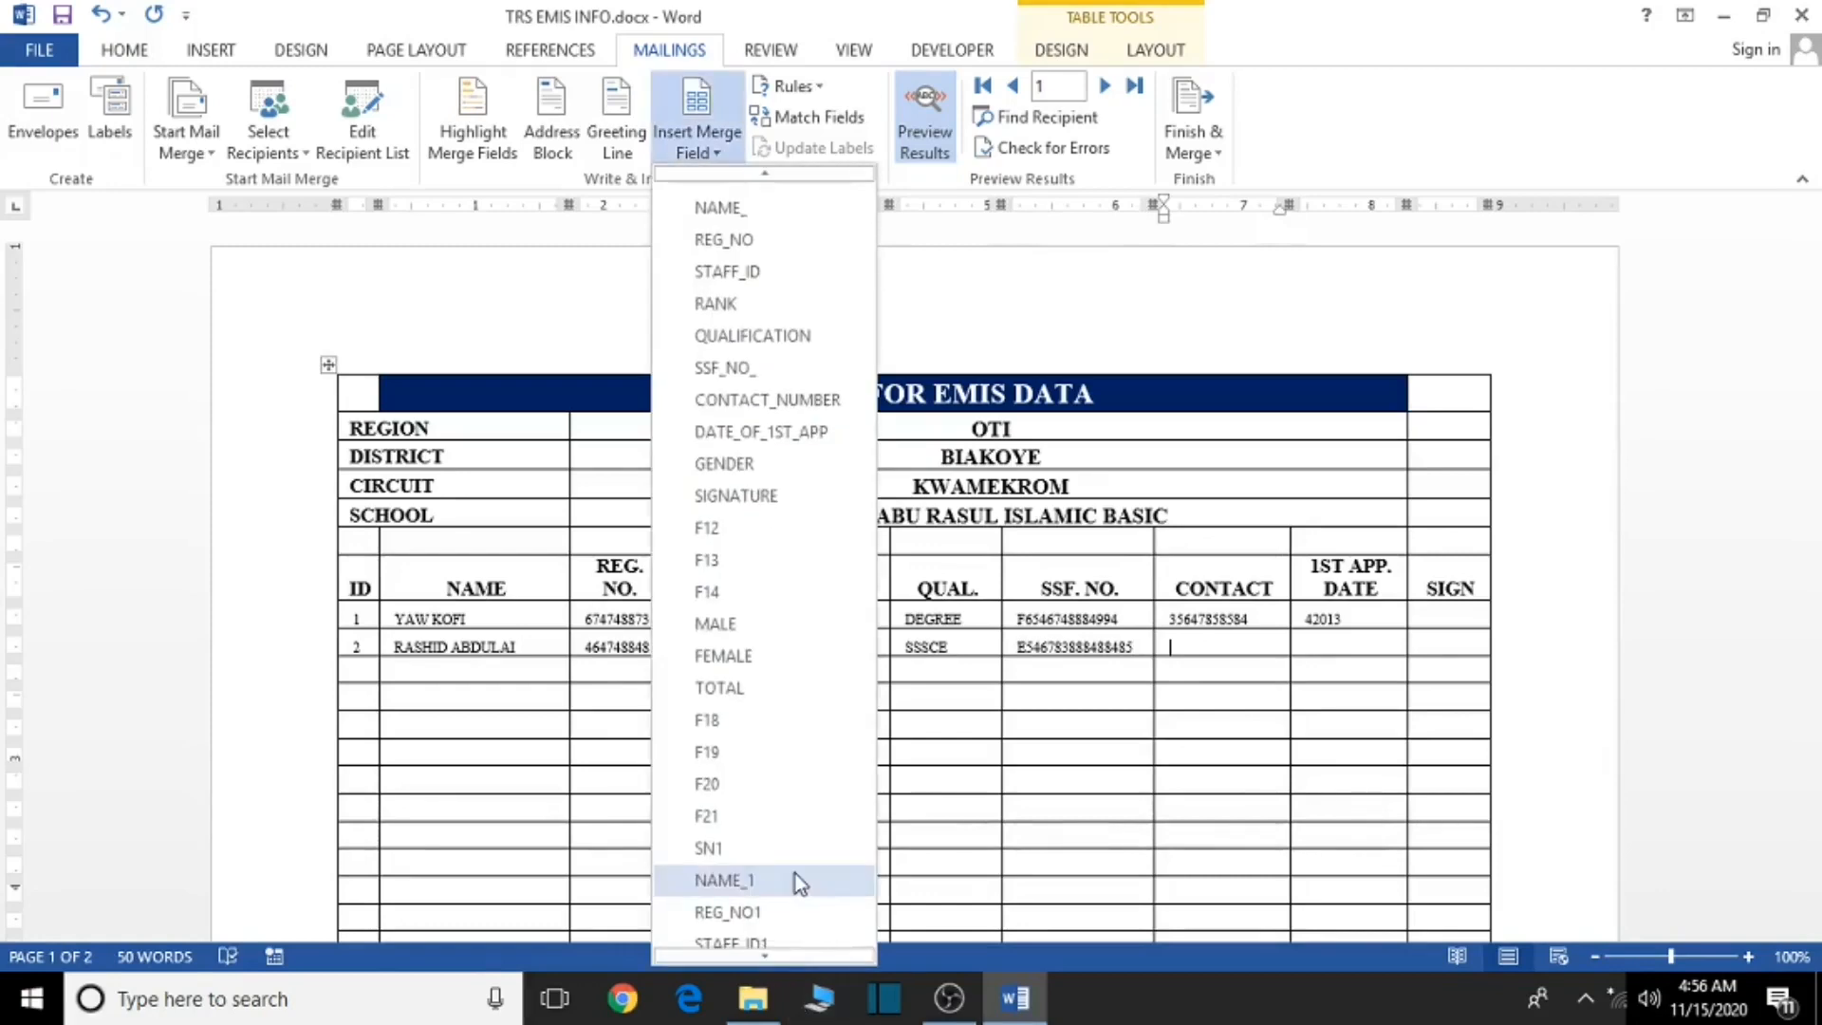
scroll(795, 873, "down", 4)
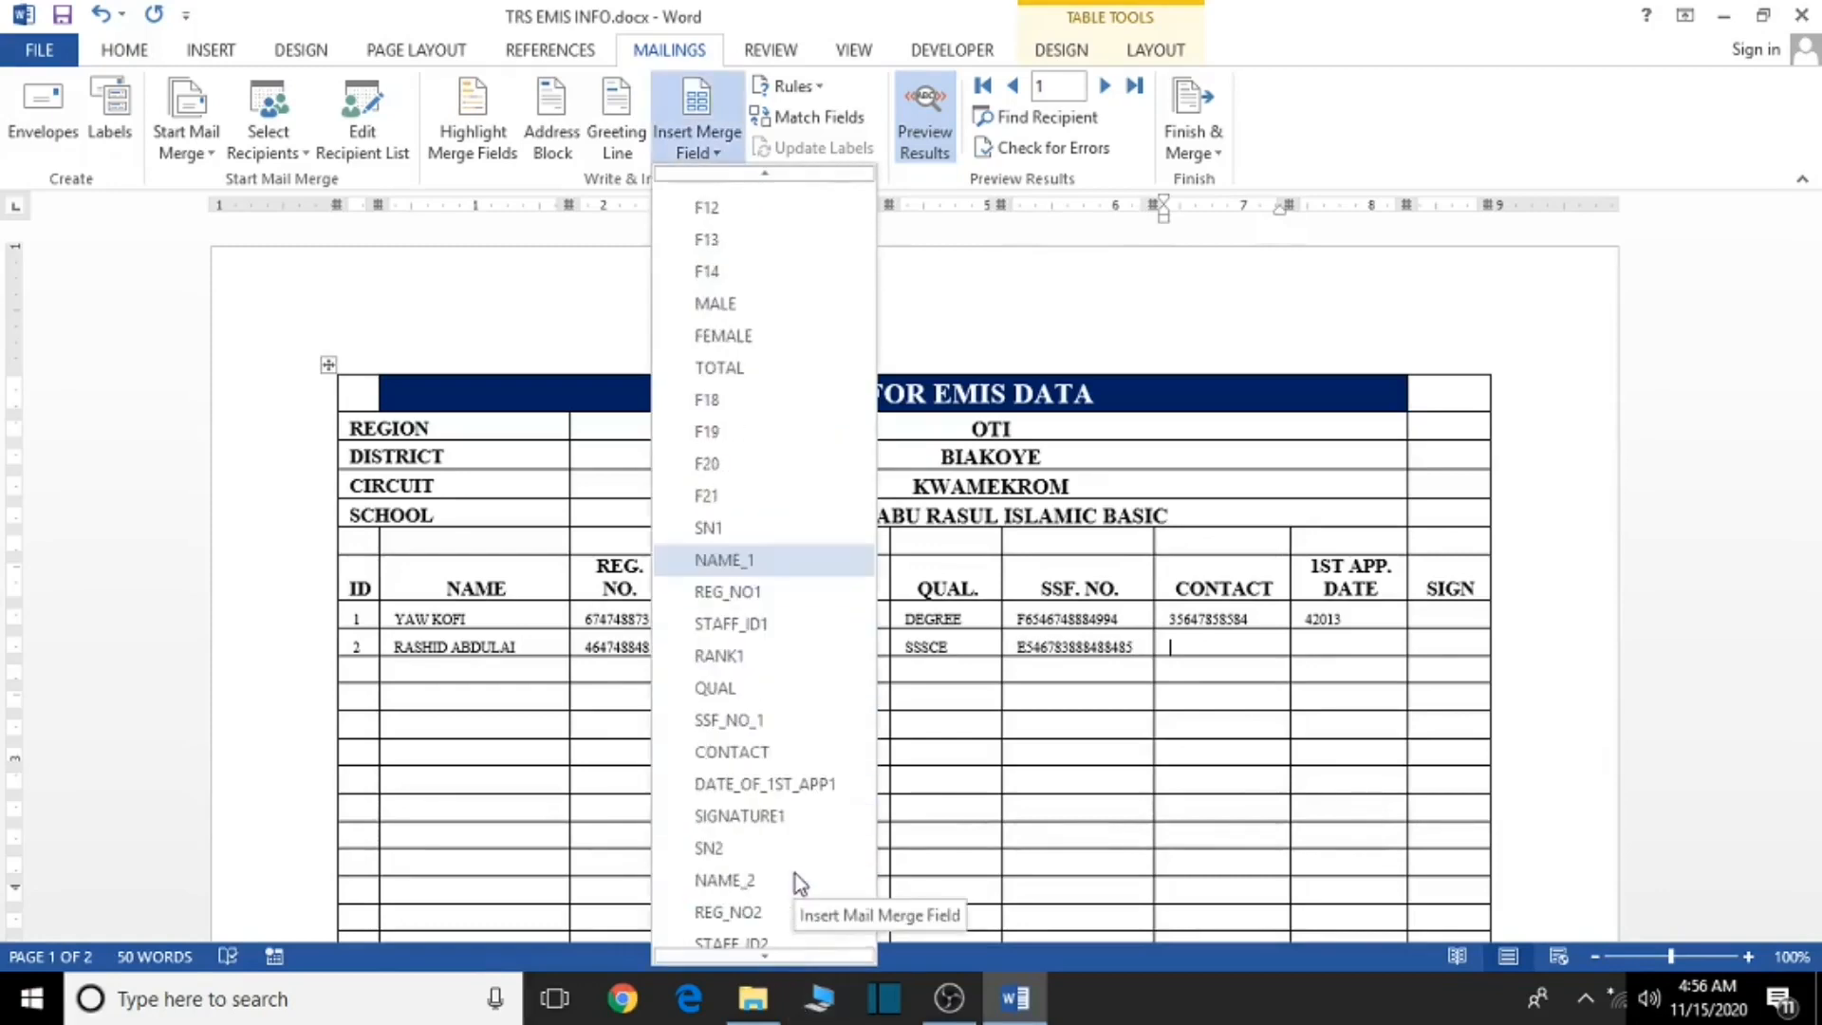
scroll(795, 874, "down", 1)
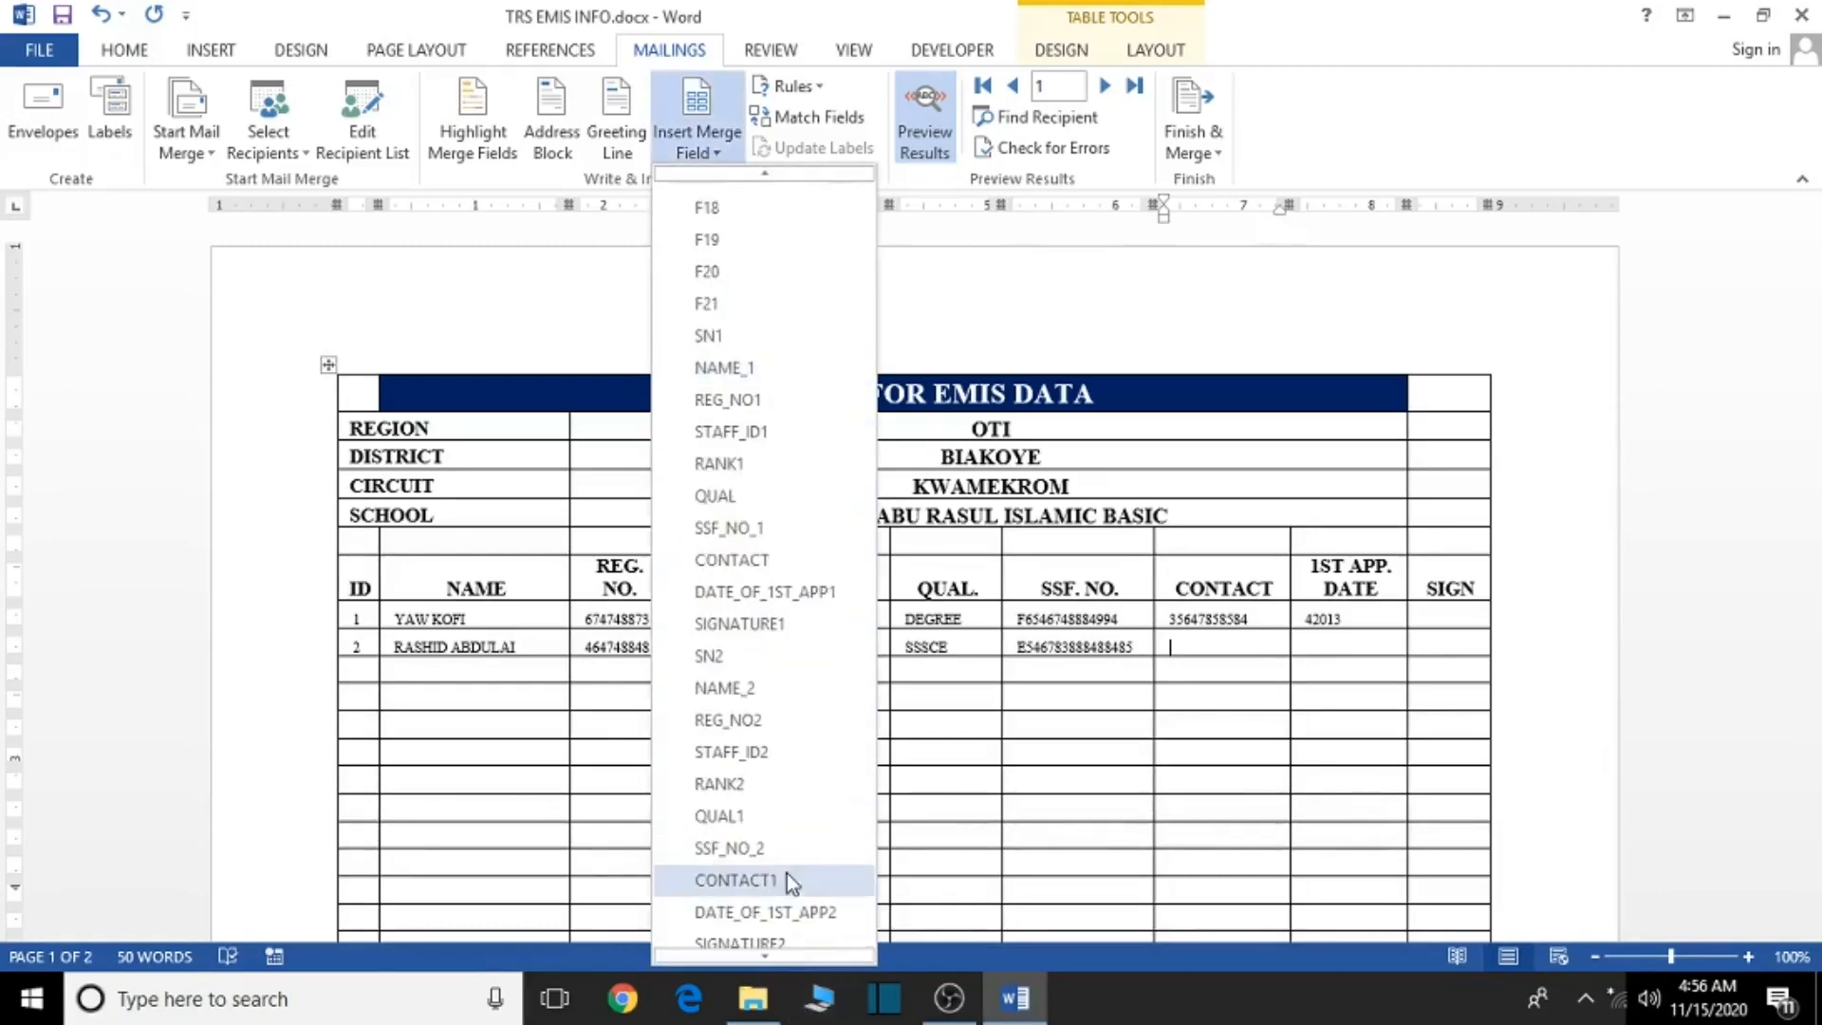
left_click(782, 878)
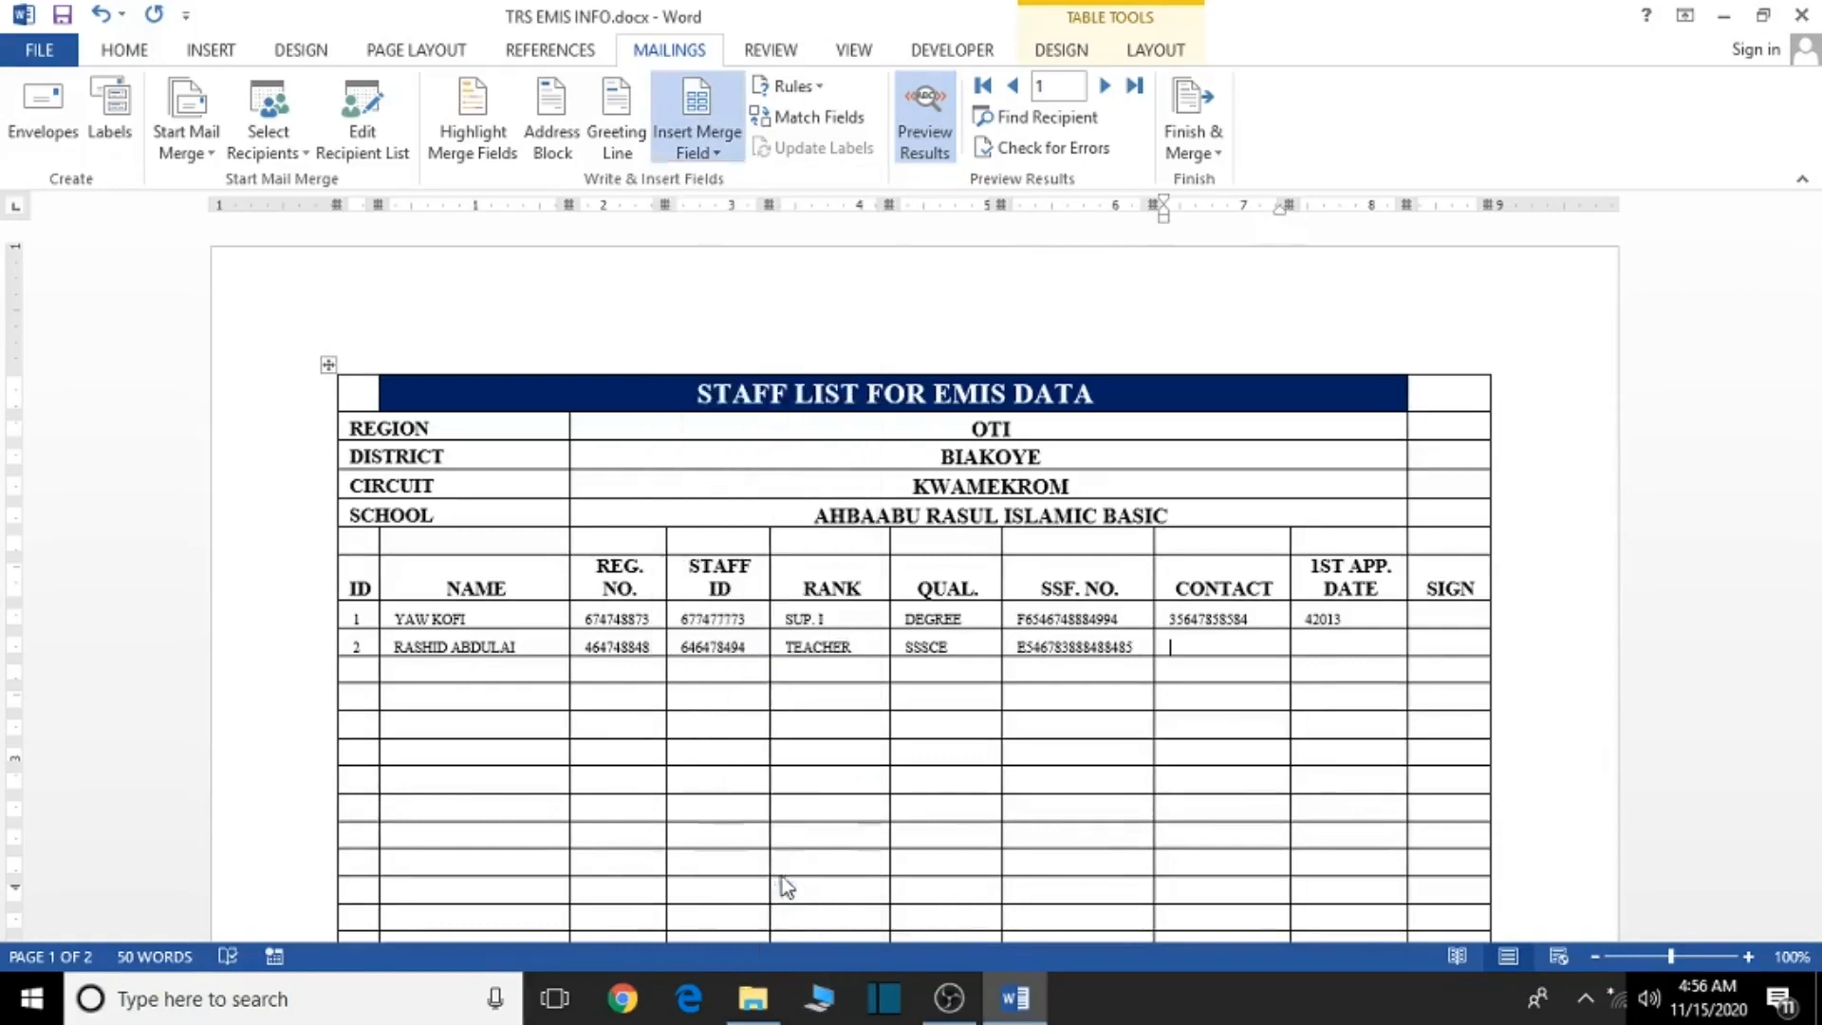
- Insert DATE_OF_1ST_APP2 into row 2's 1ST APP. DATE cell, then close TRS EMIS INFO.docx
left_click(1345, 652)
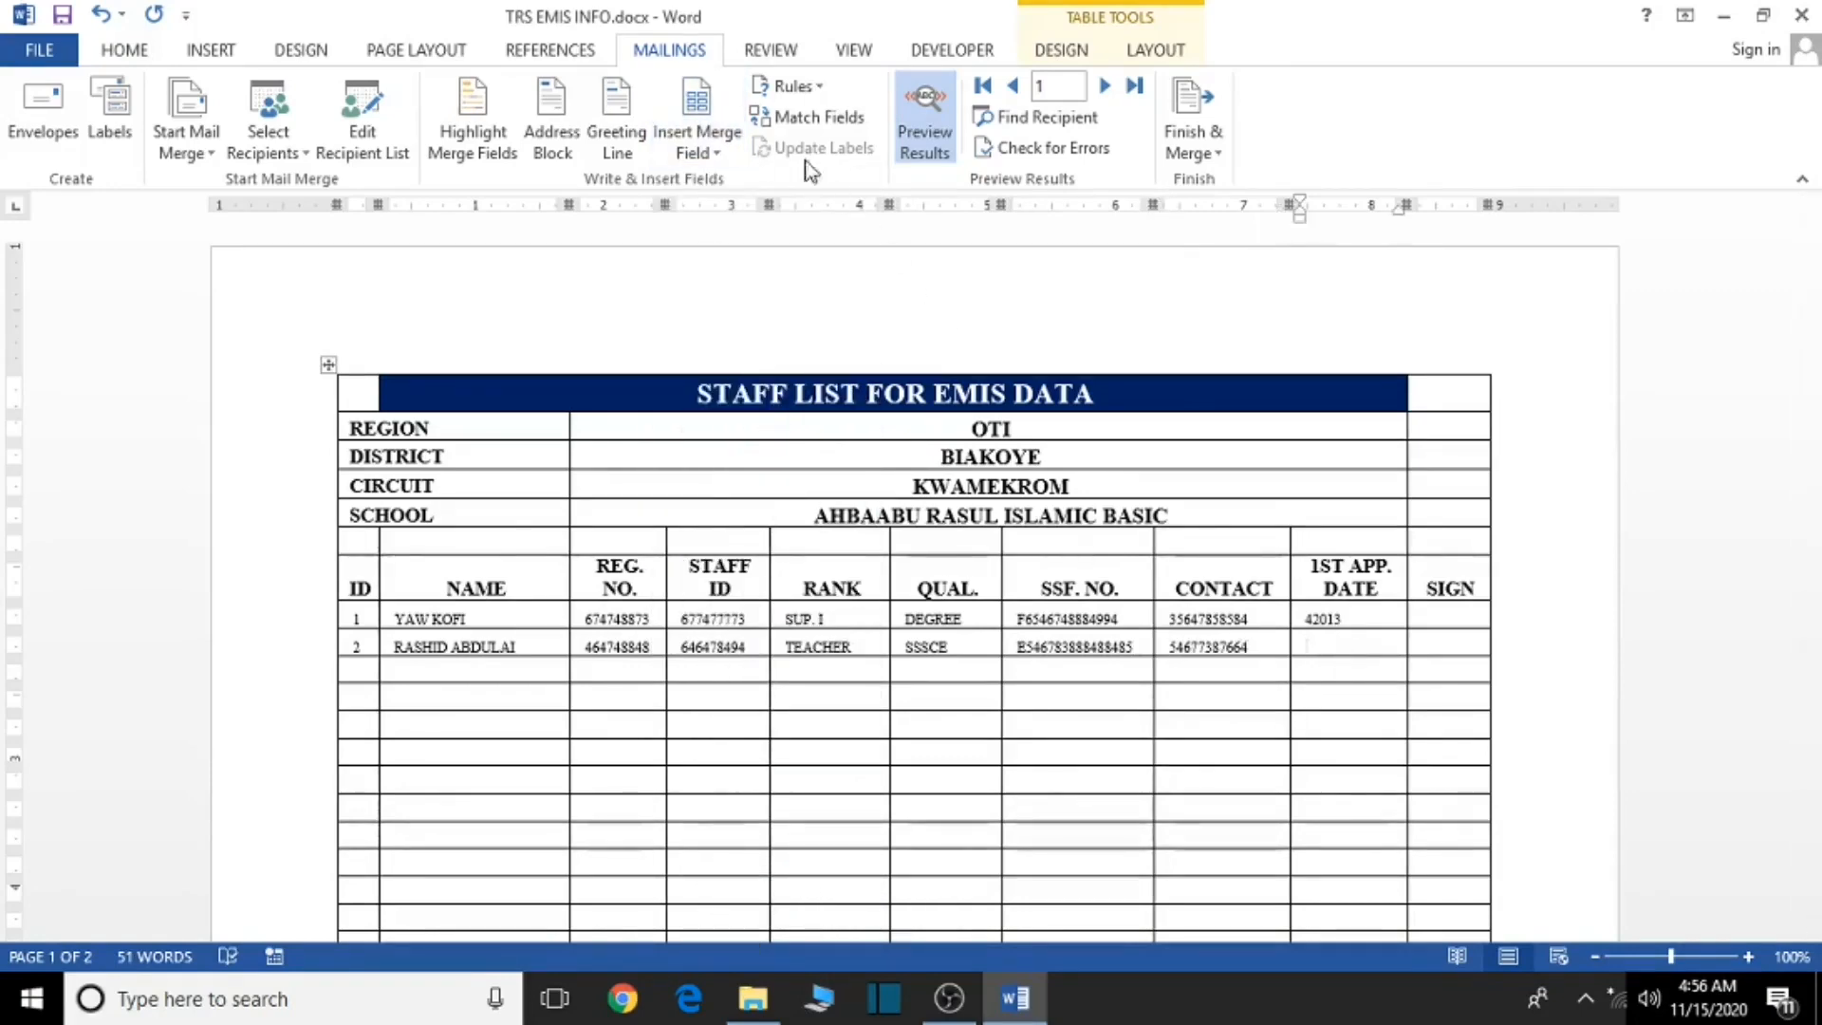
left_click(721, 150)
scroll(775, 719, "down", 4)
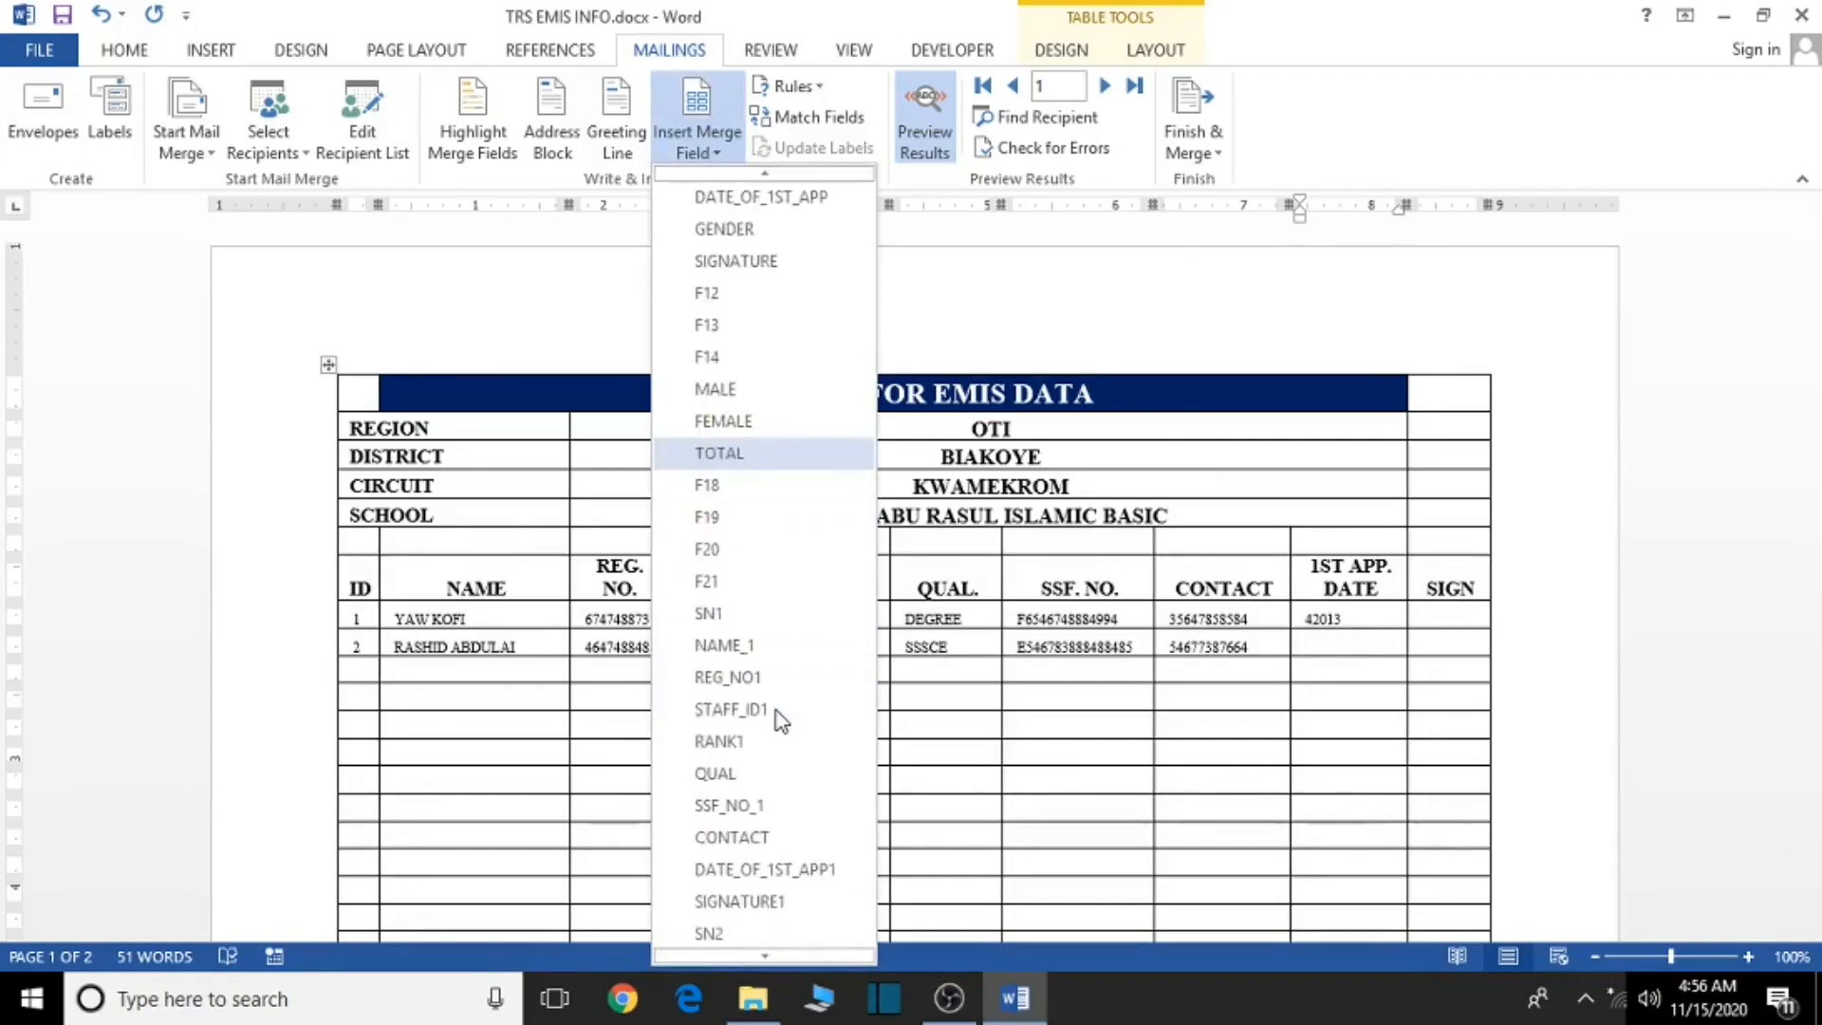
scroll(778, 720, "down", 4)
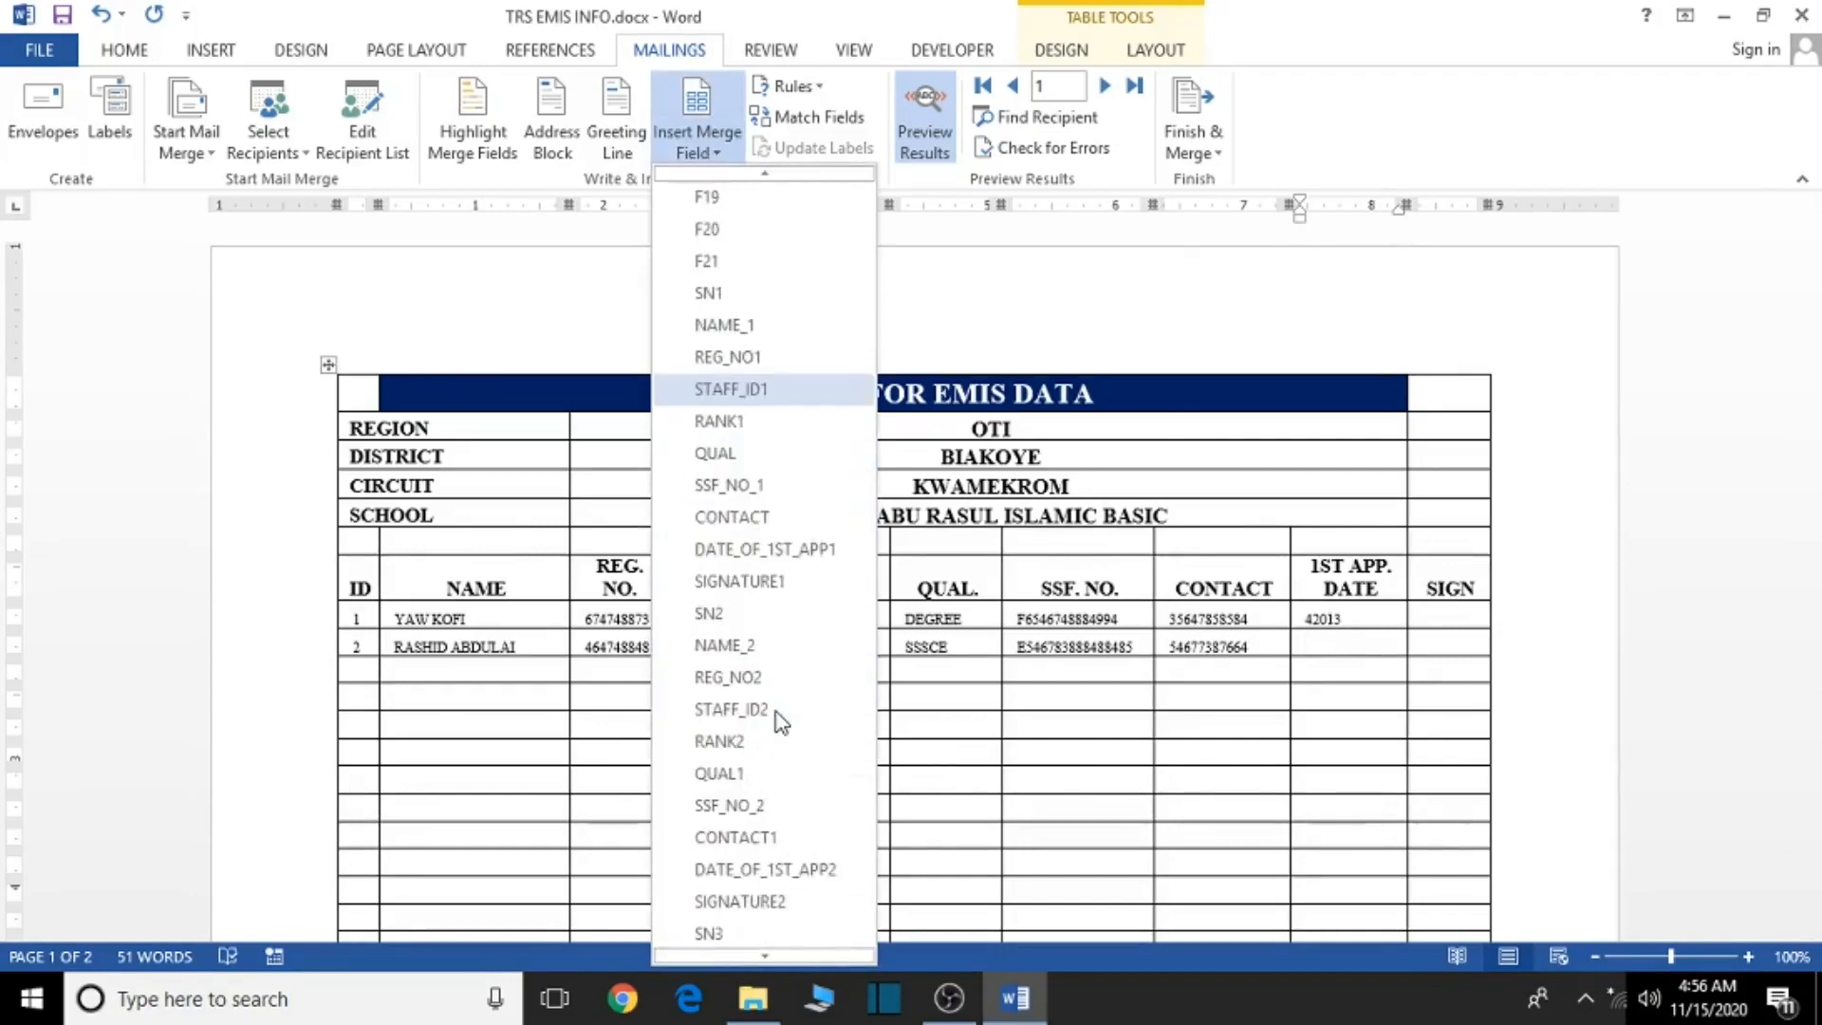
scroll(778, 722, "down", 1)
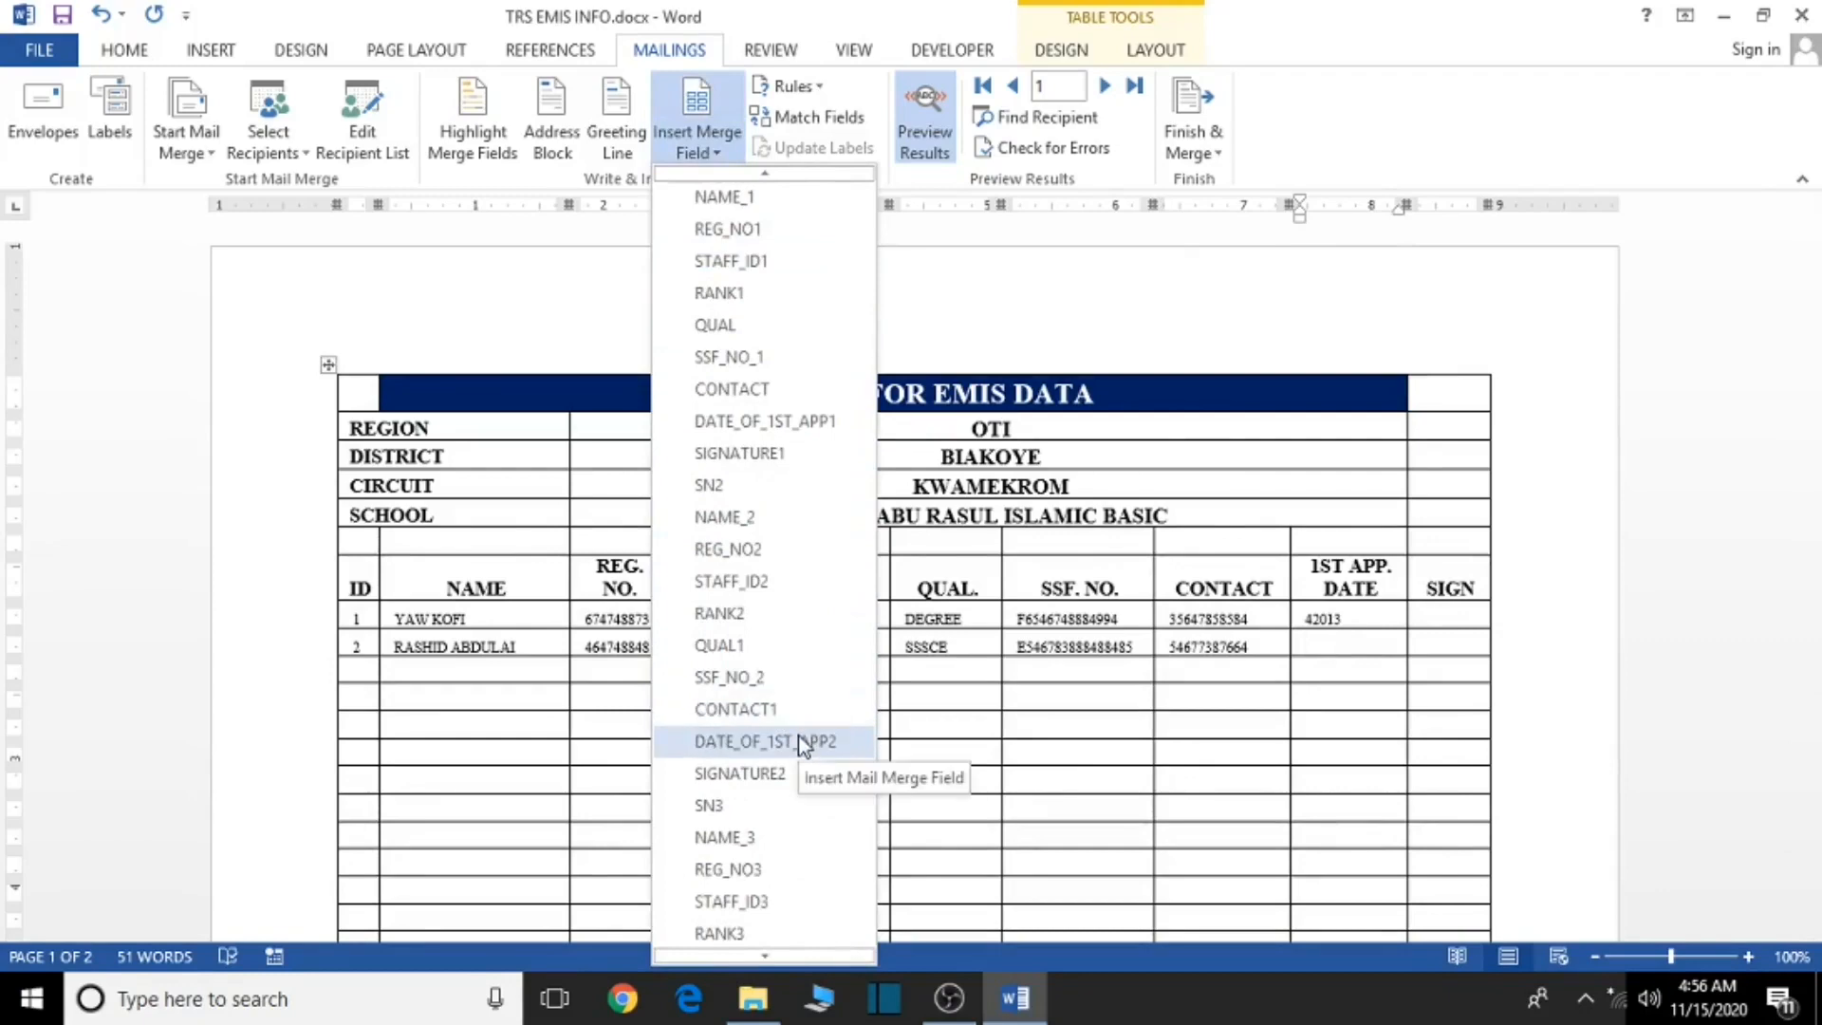
left_click(800, 741)
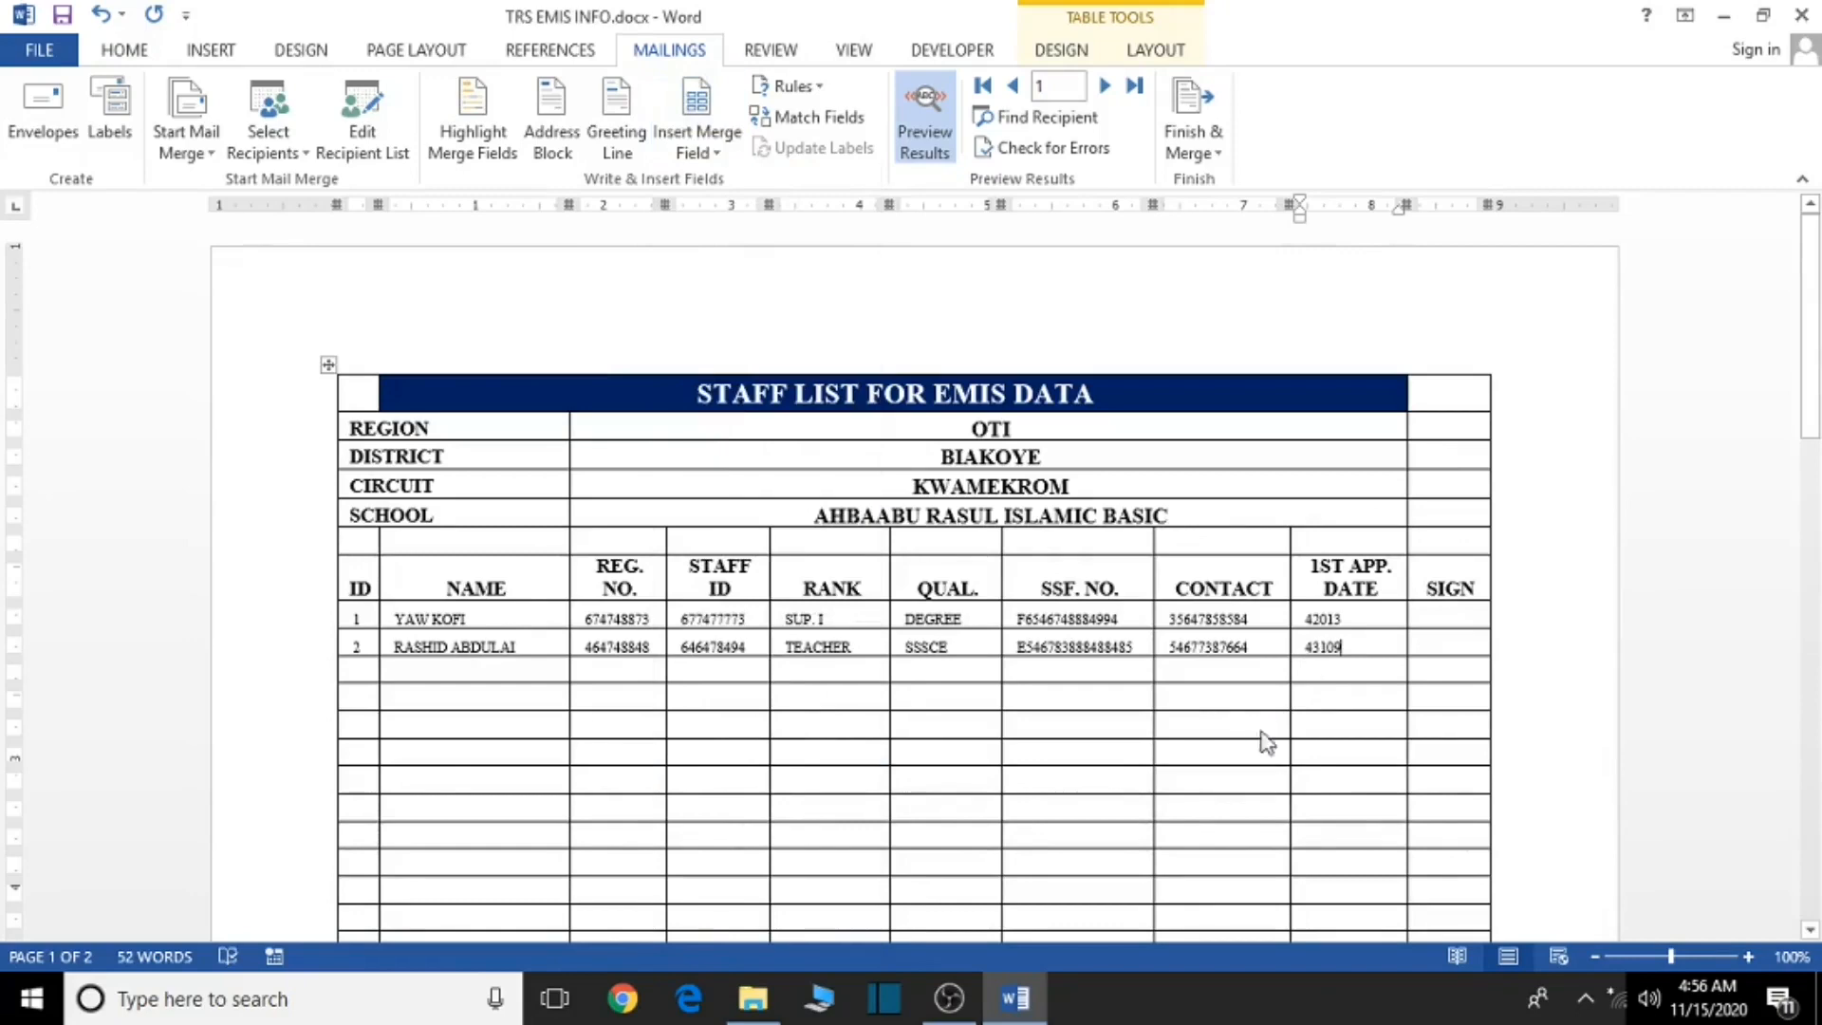
left_click(1802, 14)
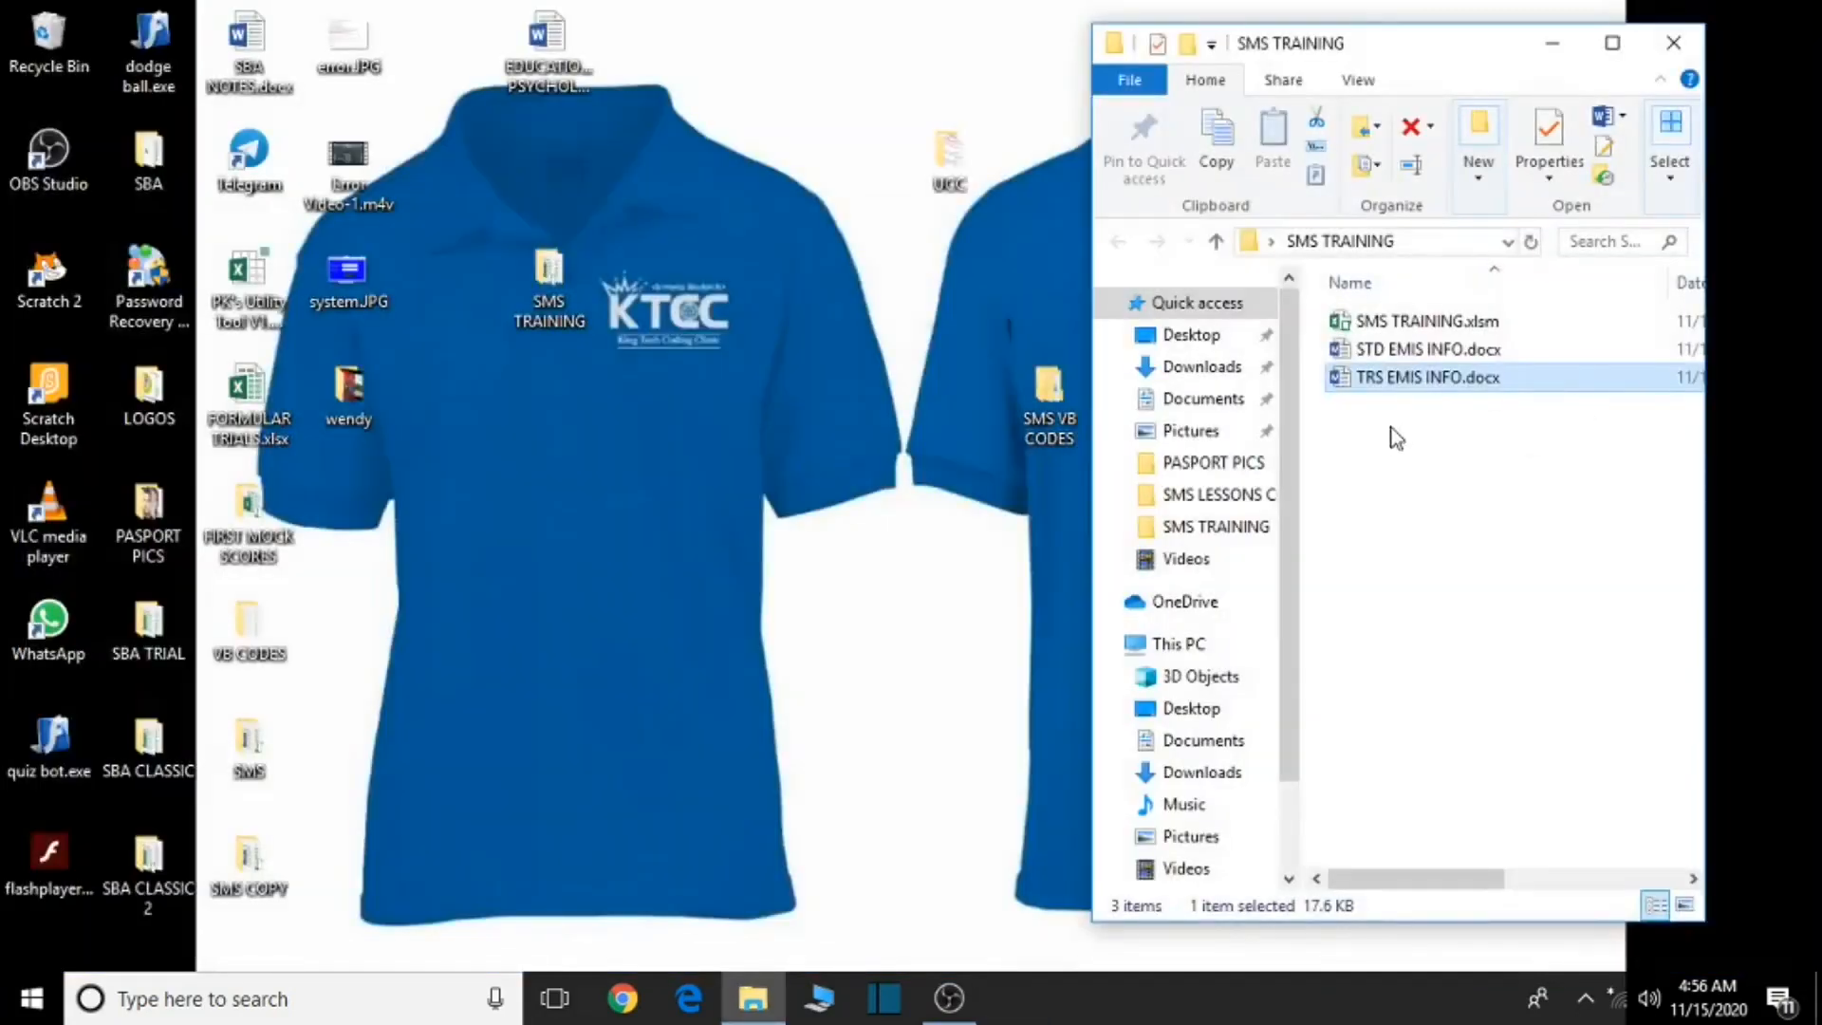
- Open SMS TRAINING.xlsm from the SMS TRAINING folder in Excel
left_click(1428, 321)
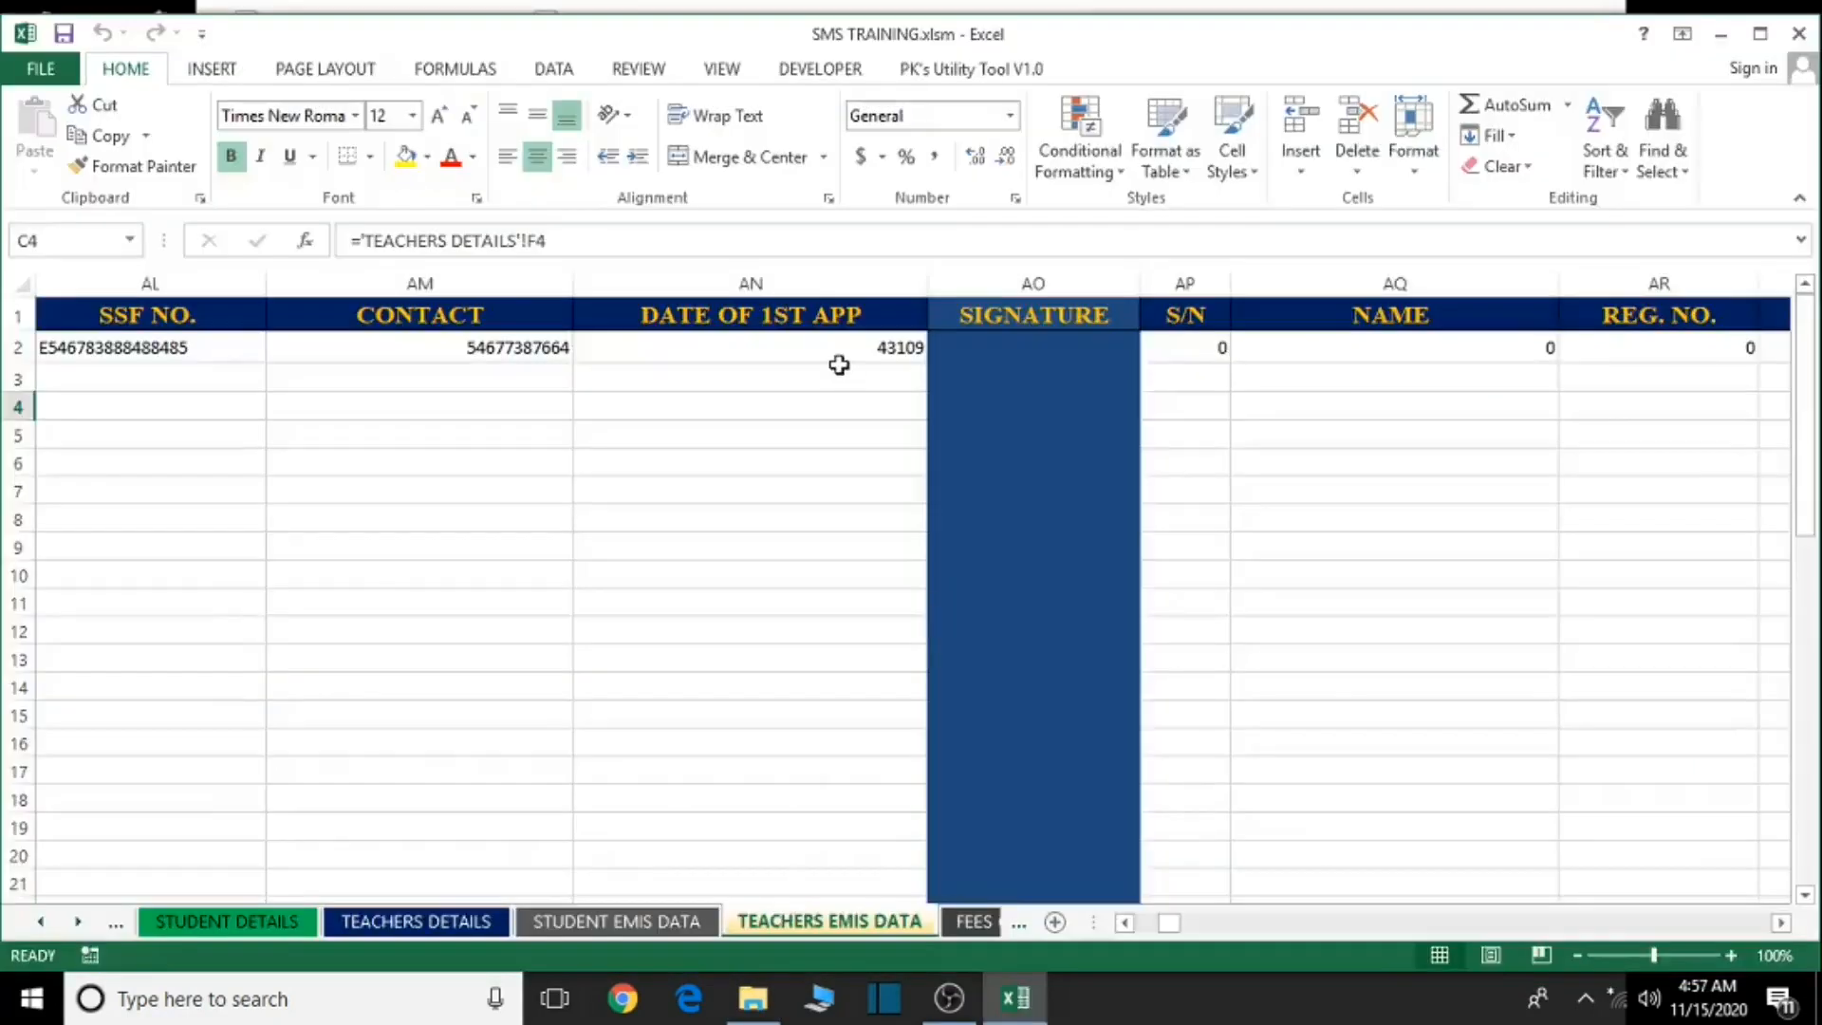
- Apply the Short Date number format to first-appointment date cells AN2 and AD2
left_click(839, 365)
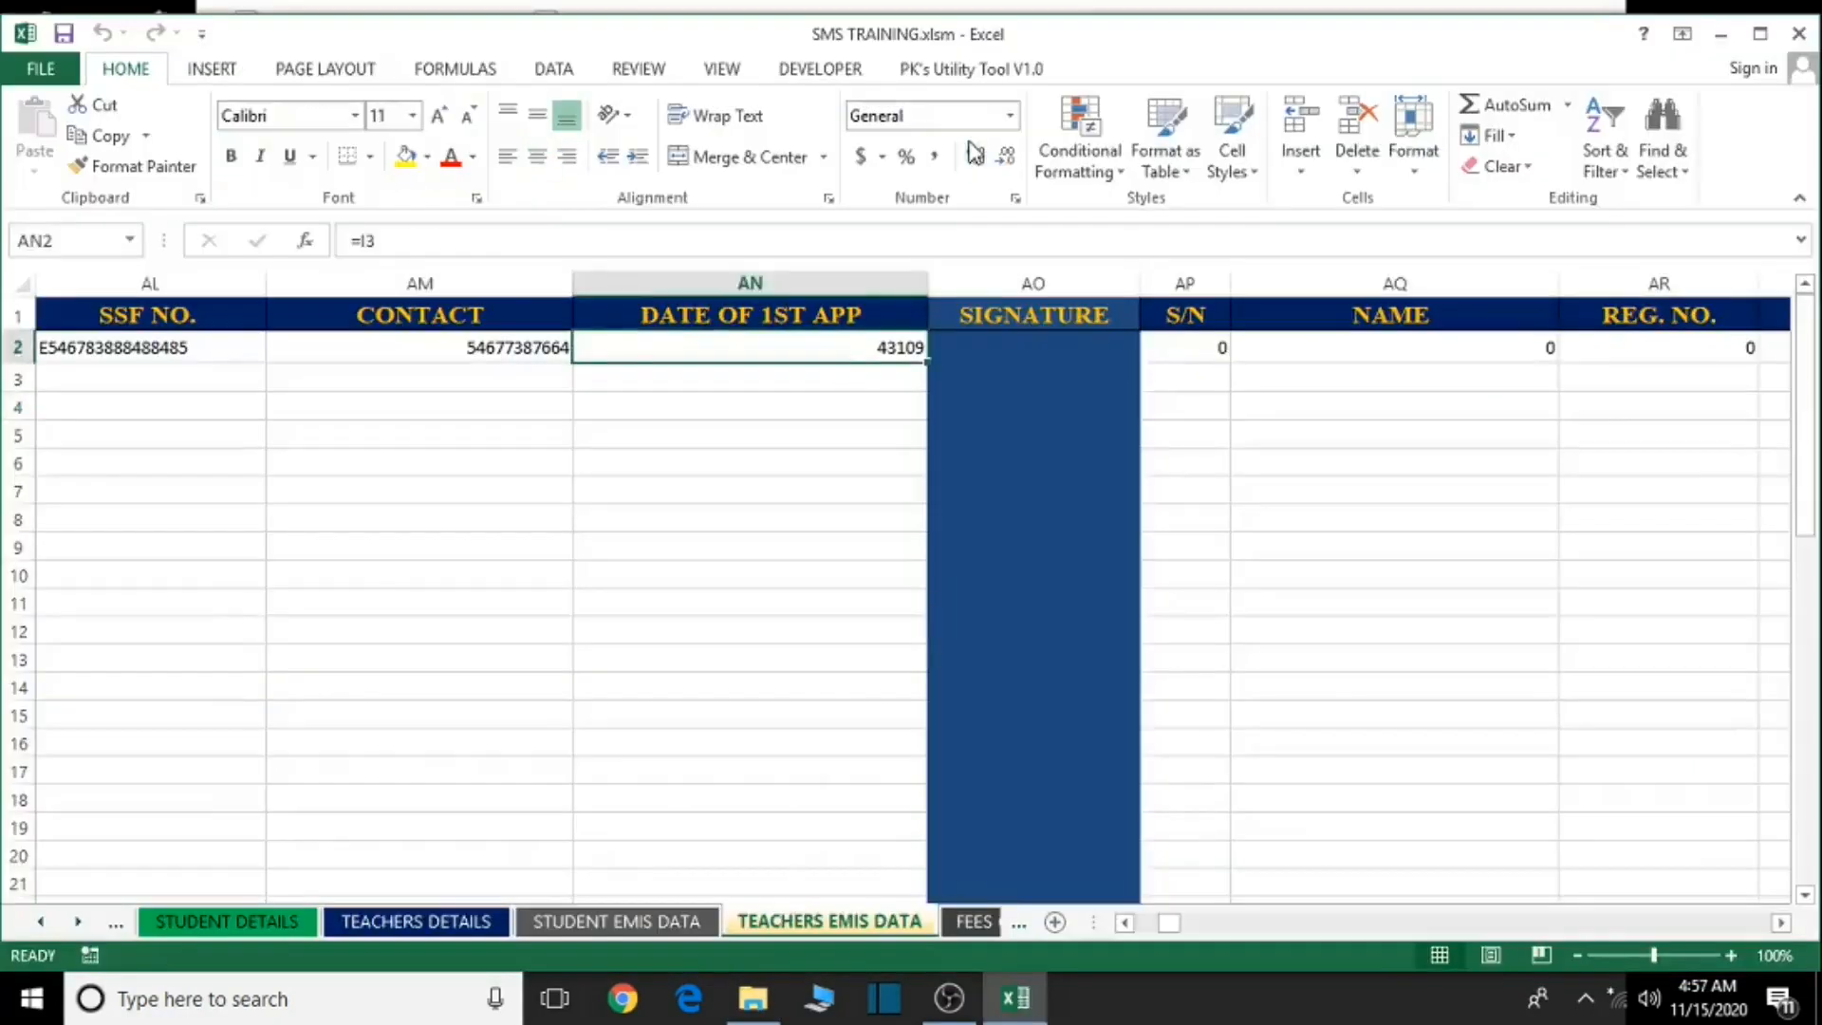
left_click(1012, 117)
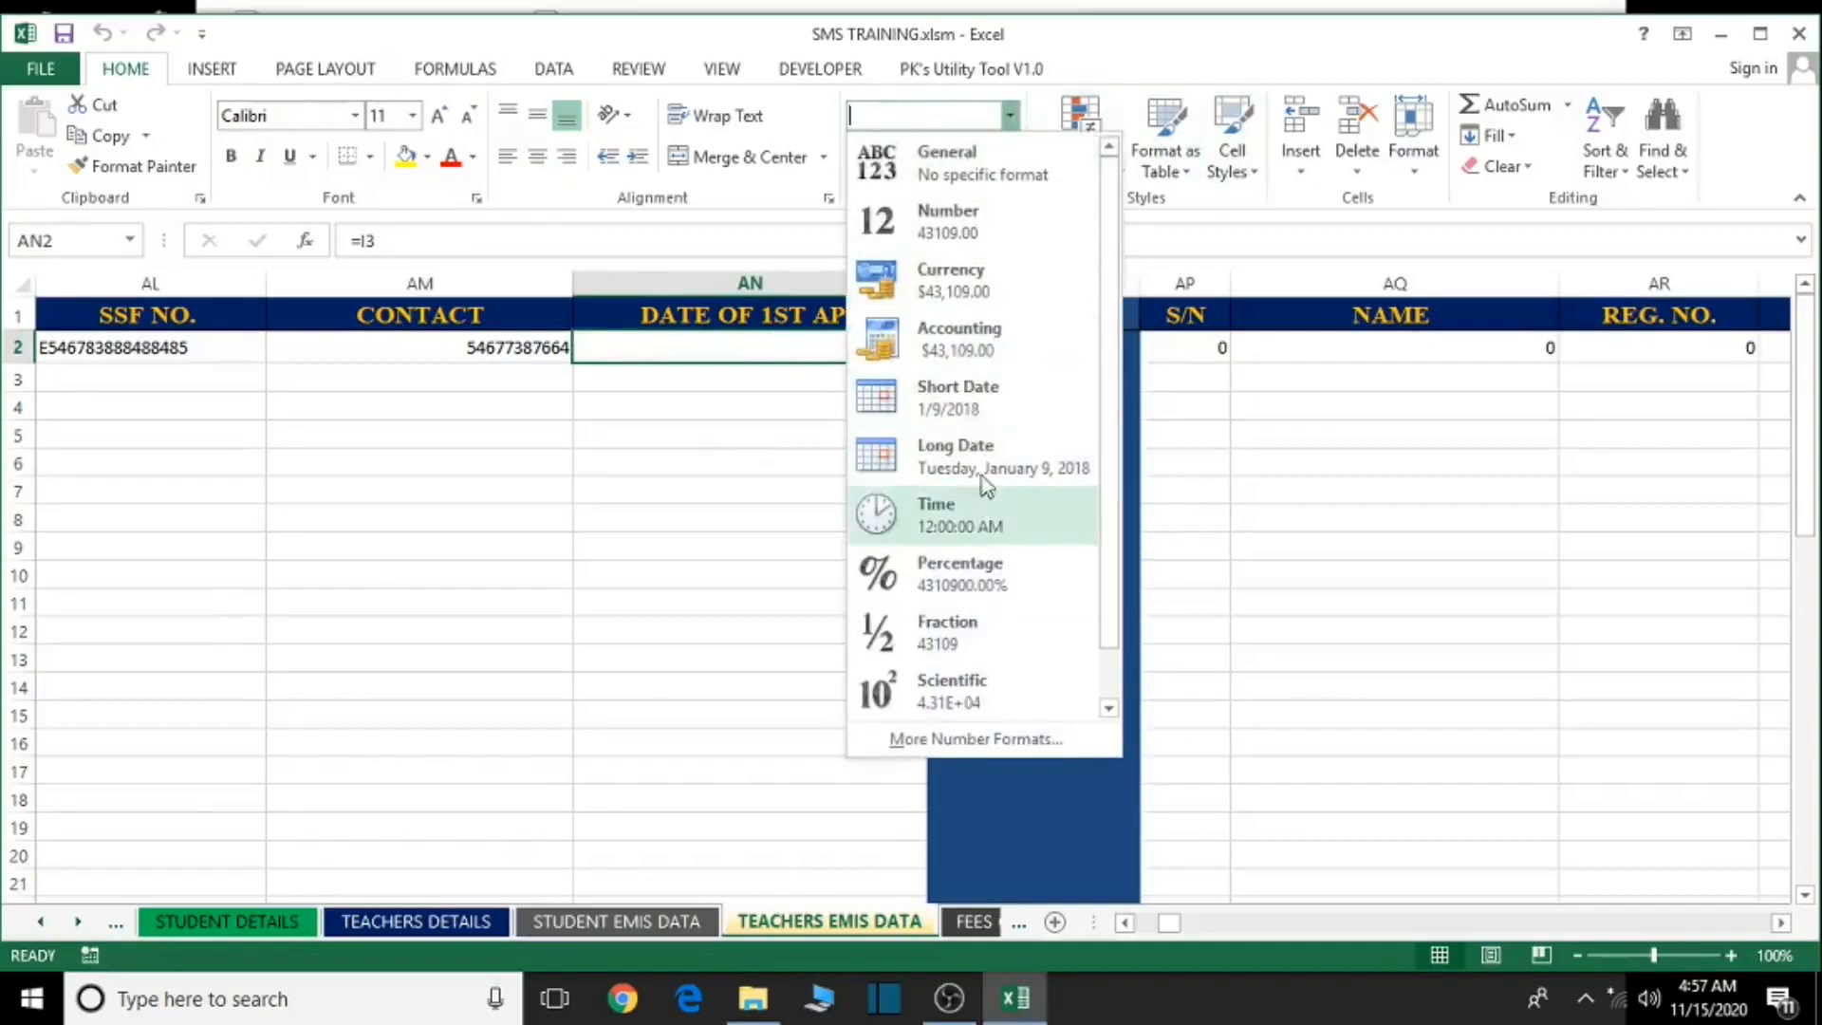
left_click(980, 408)
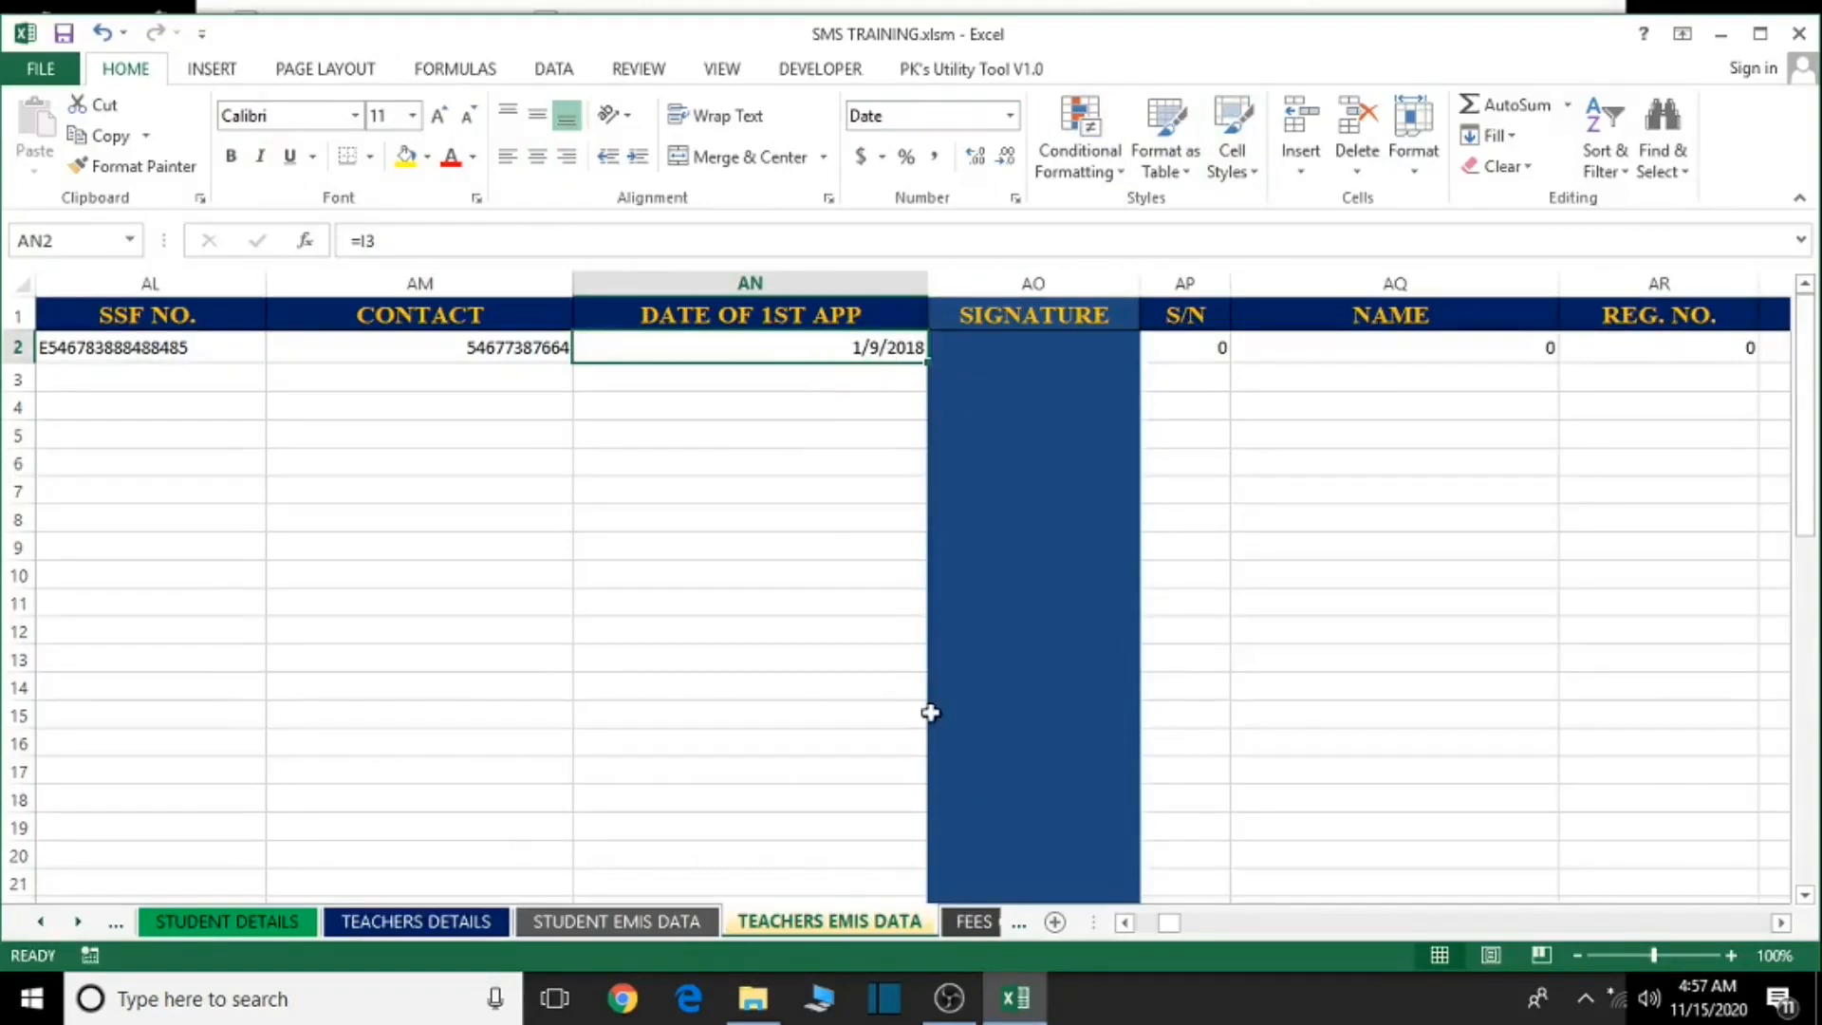
left_click(1123, 928)
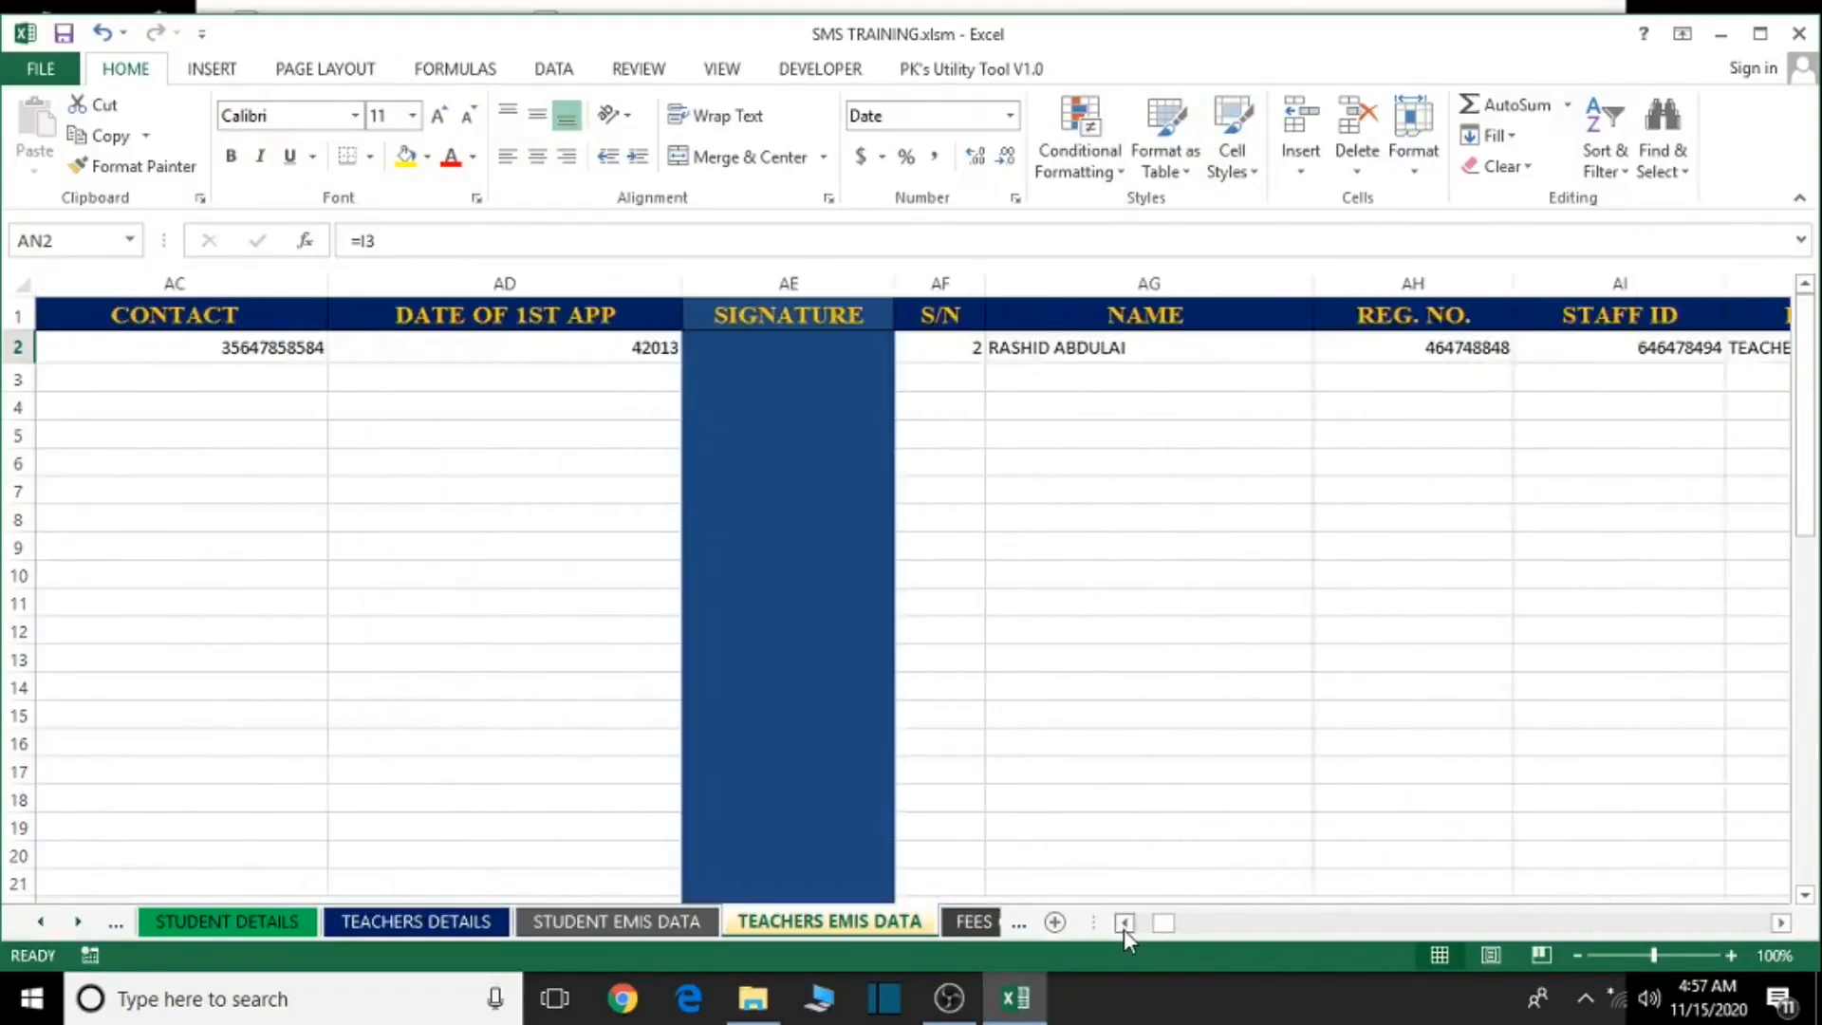
left_click(1124, 928)
left_click(1097, 350)
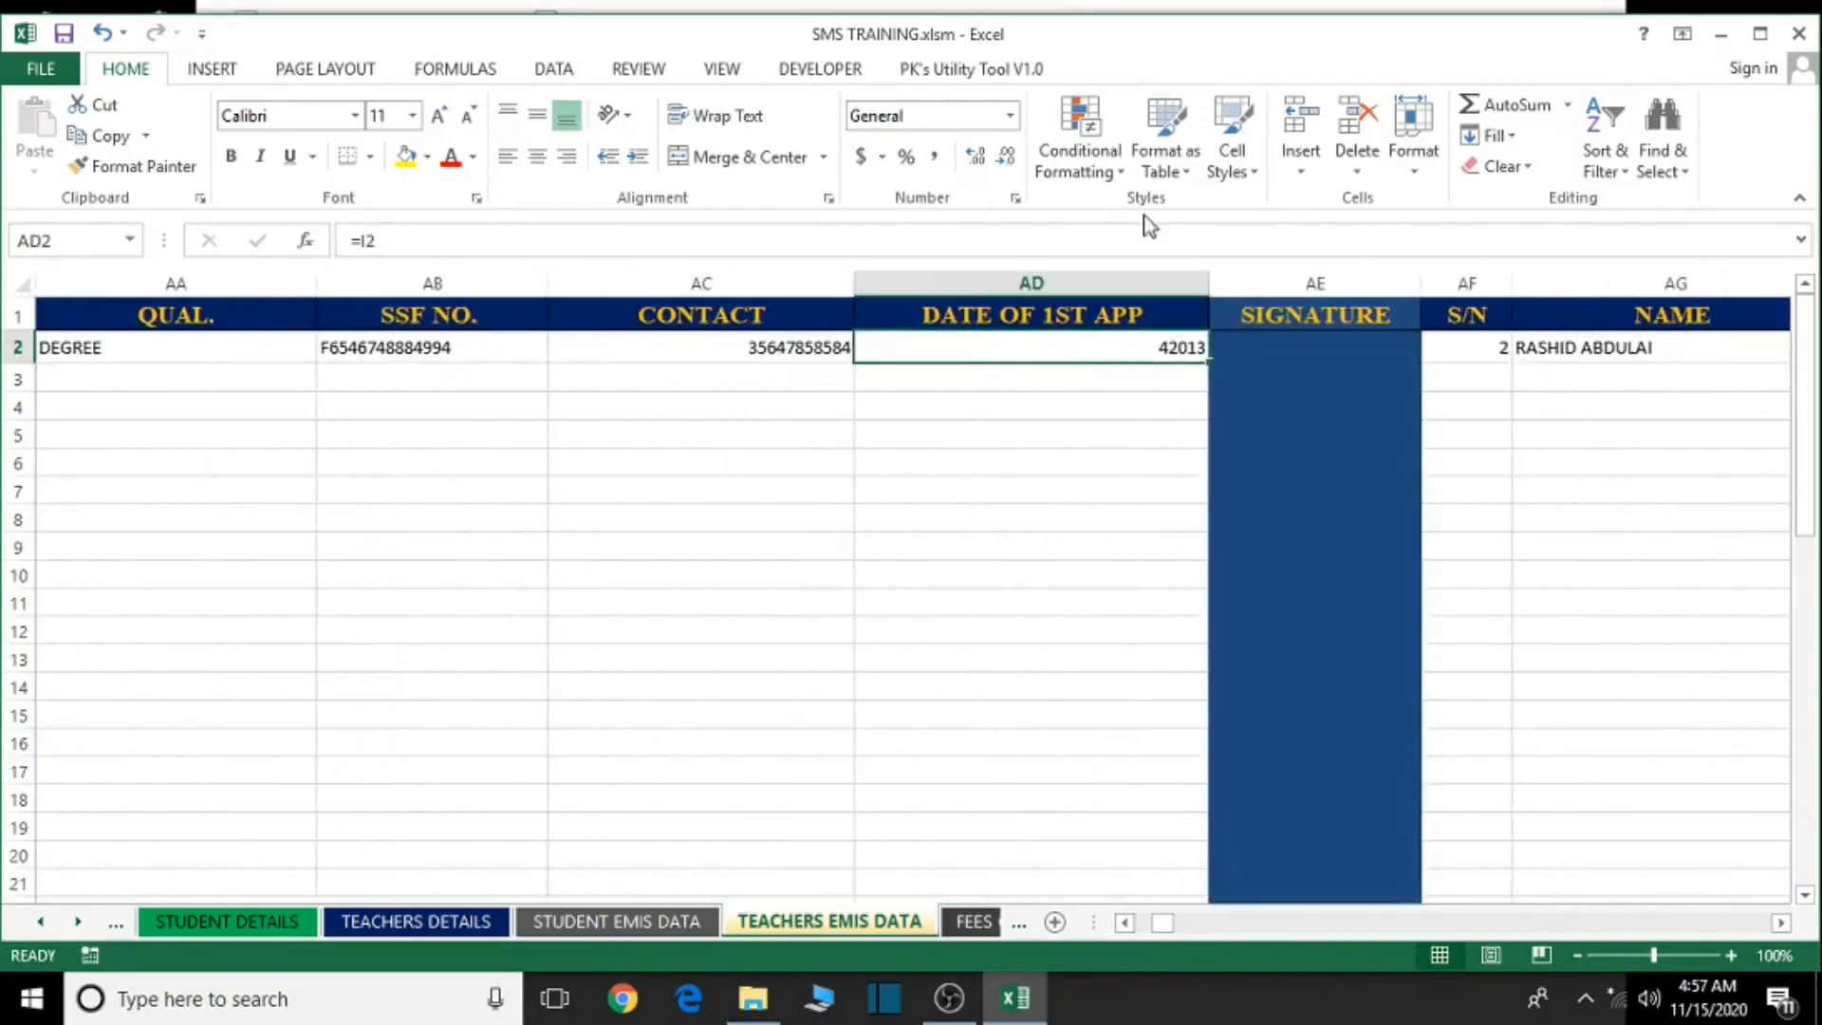
left_click(1010, 115)
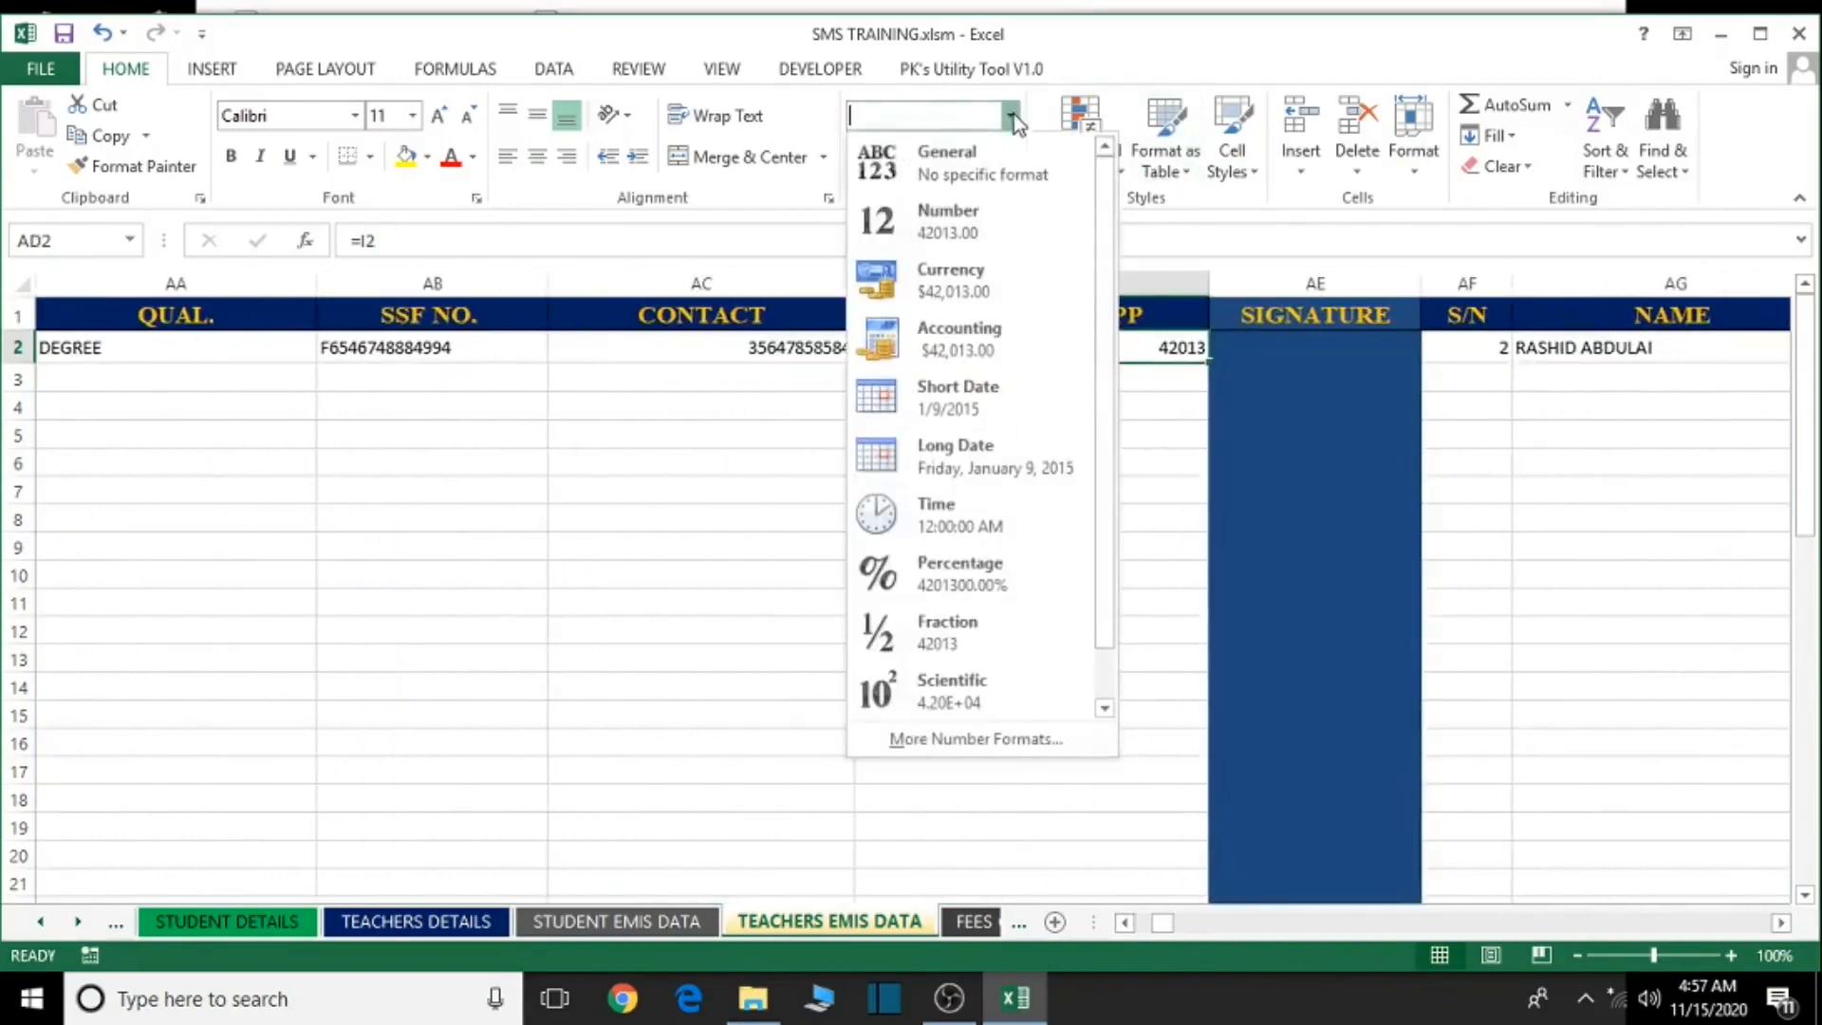
left_click(983, 398)
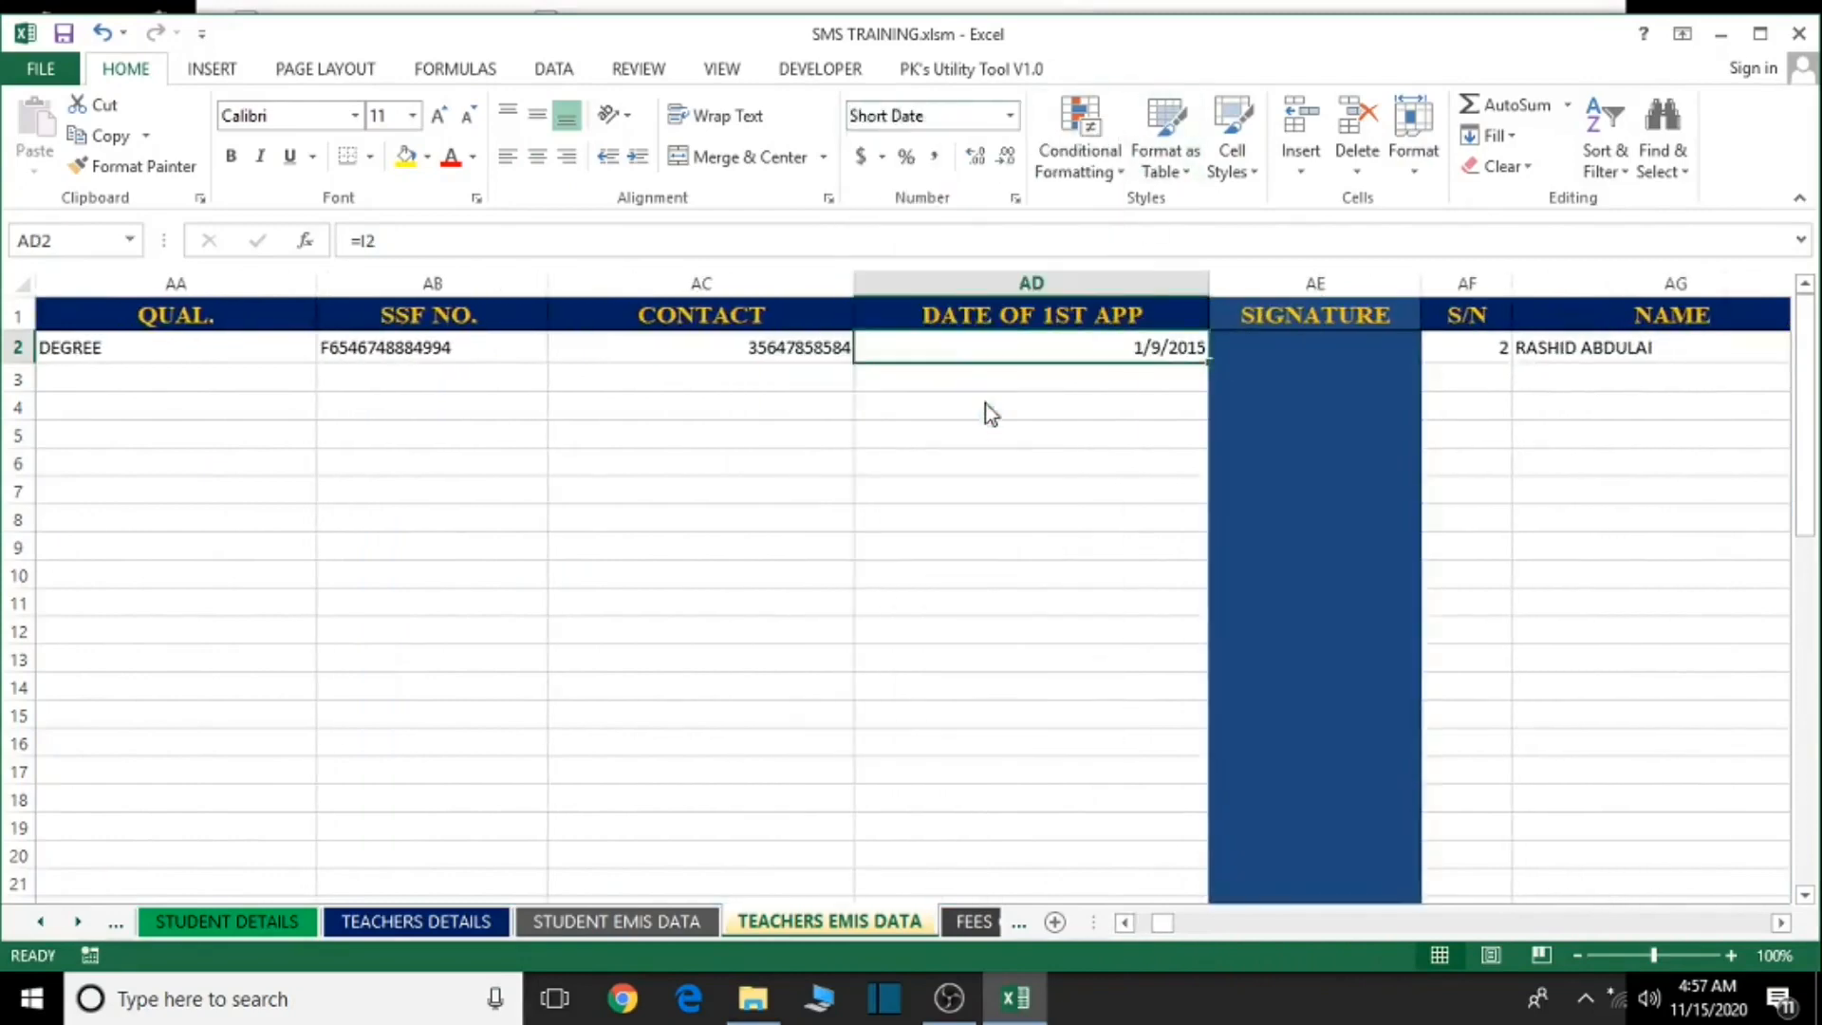
- Save the workbook, accepting the personal information warning, and close Excel
left_click(1064, 495)
key("ctrl+s")
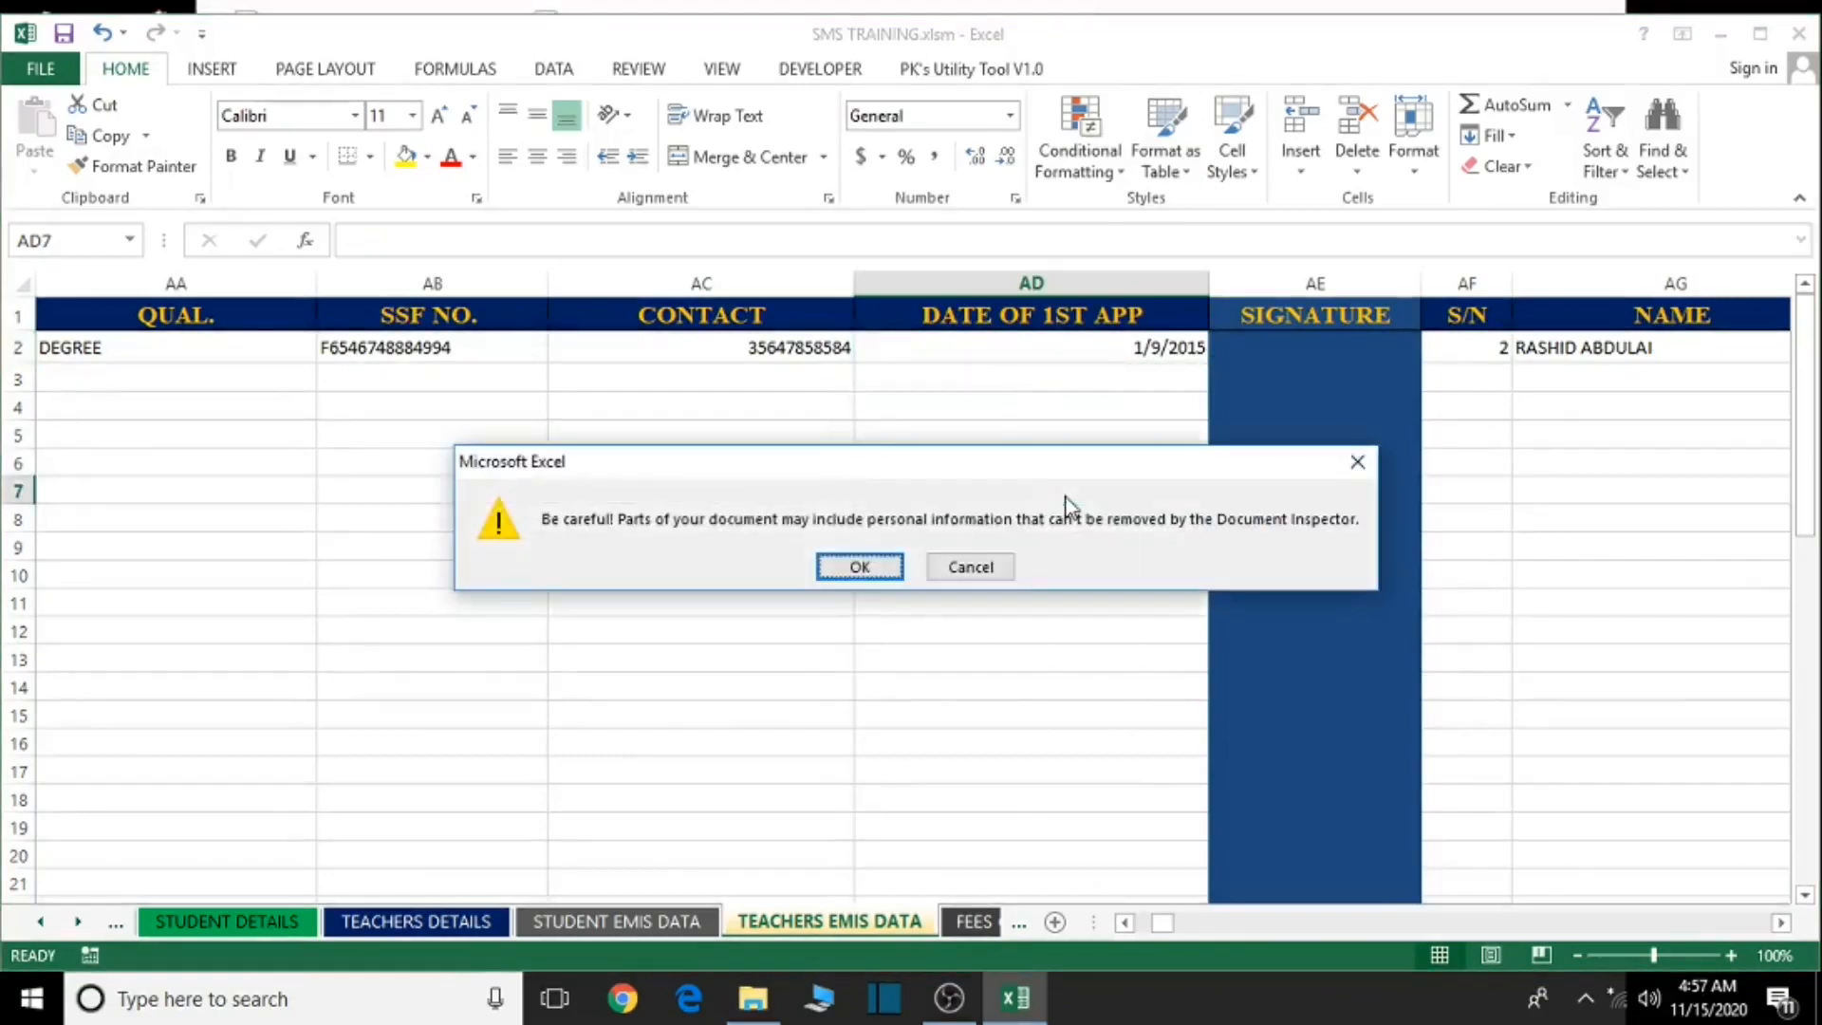
left_click(858, 566)
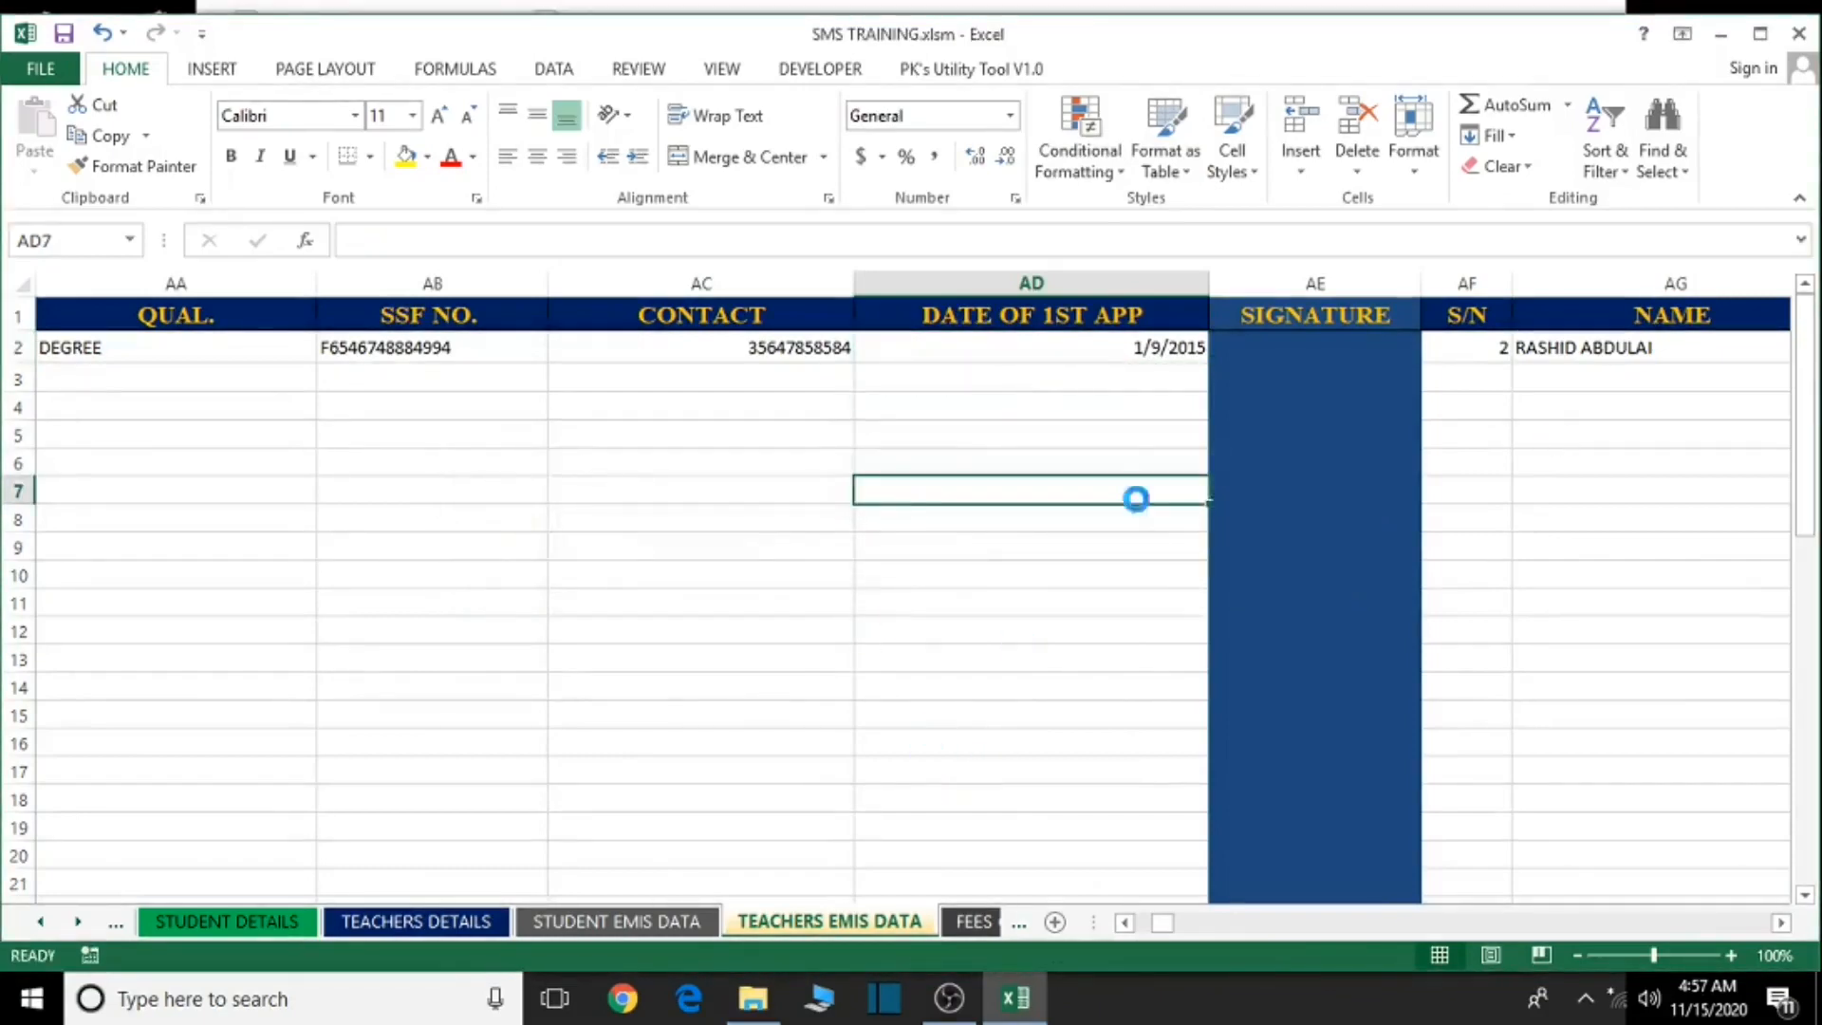
left_click(1802, 34)
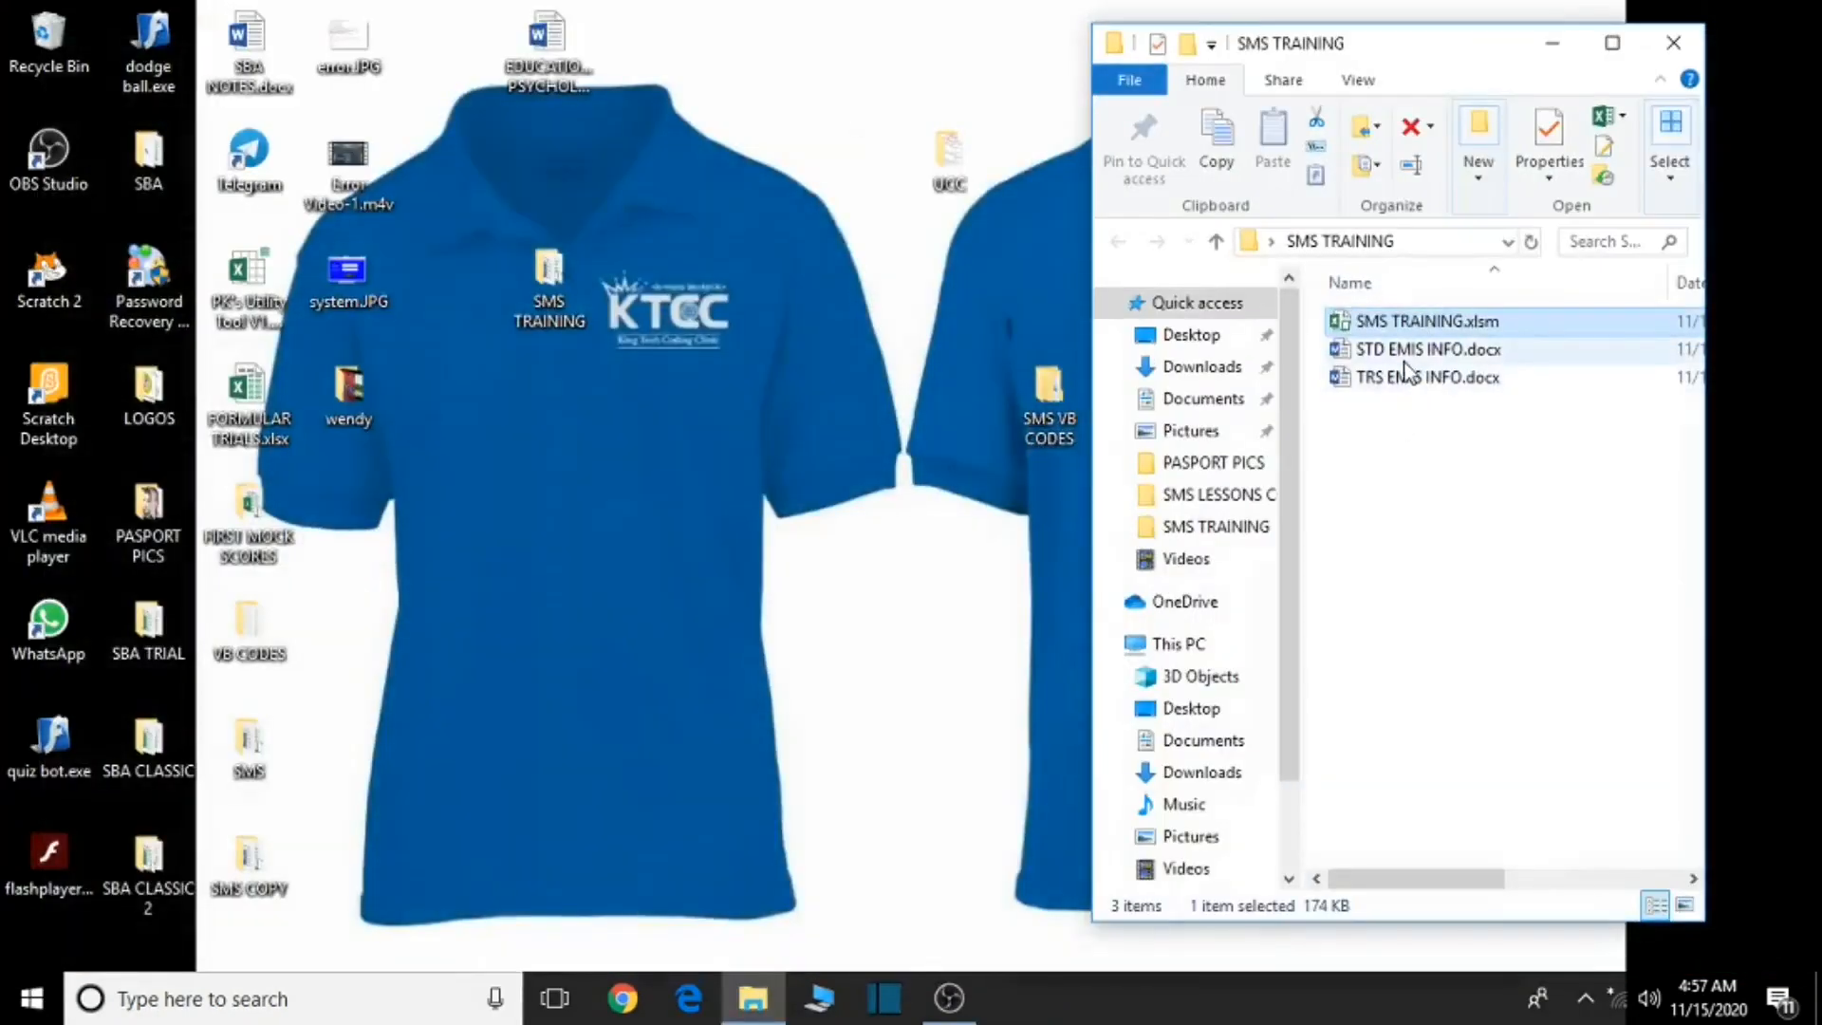
- Open TRS EMIS INFO.docx and confirm the SQL command prompt so it loads the workbook data
double_click(1406, 389)
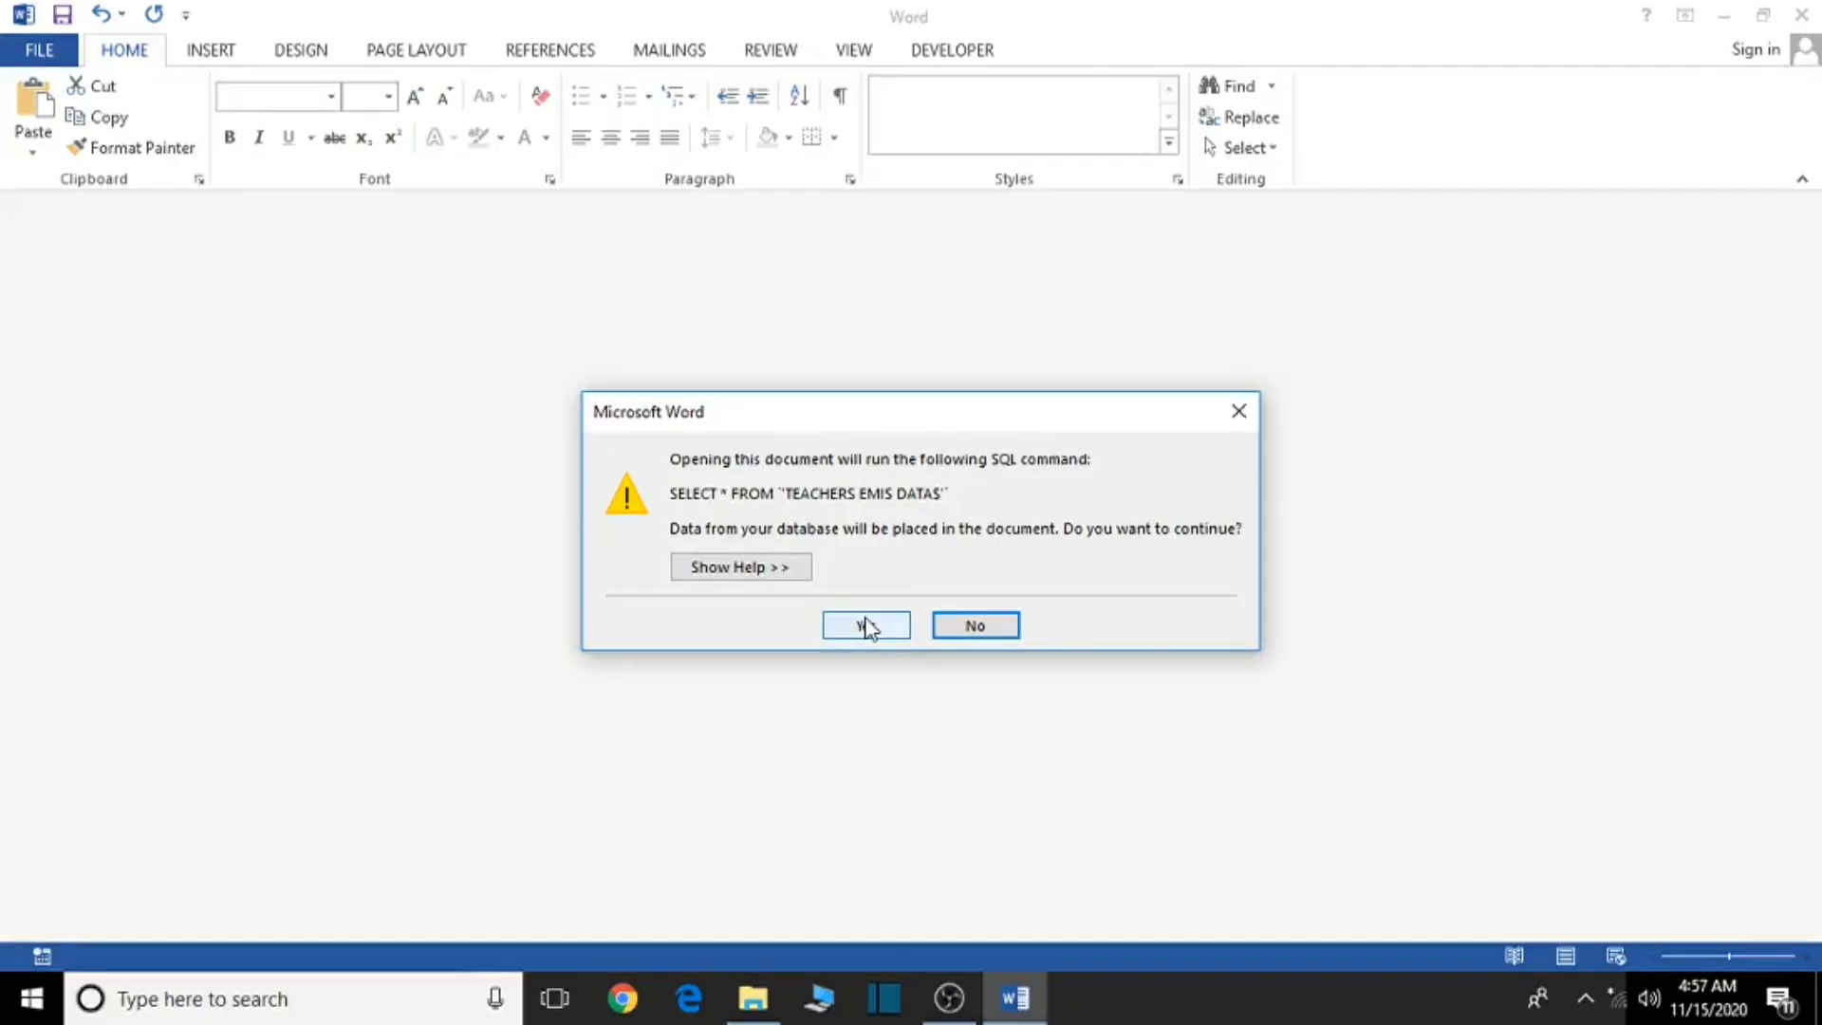
left_click(867, 625)
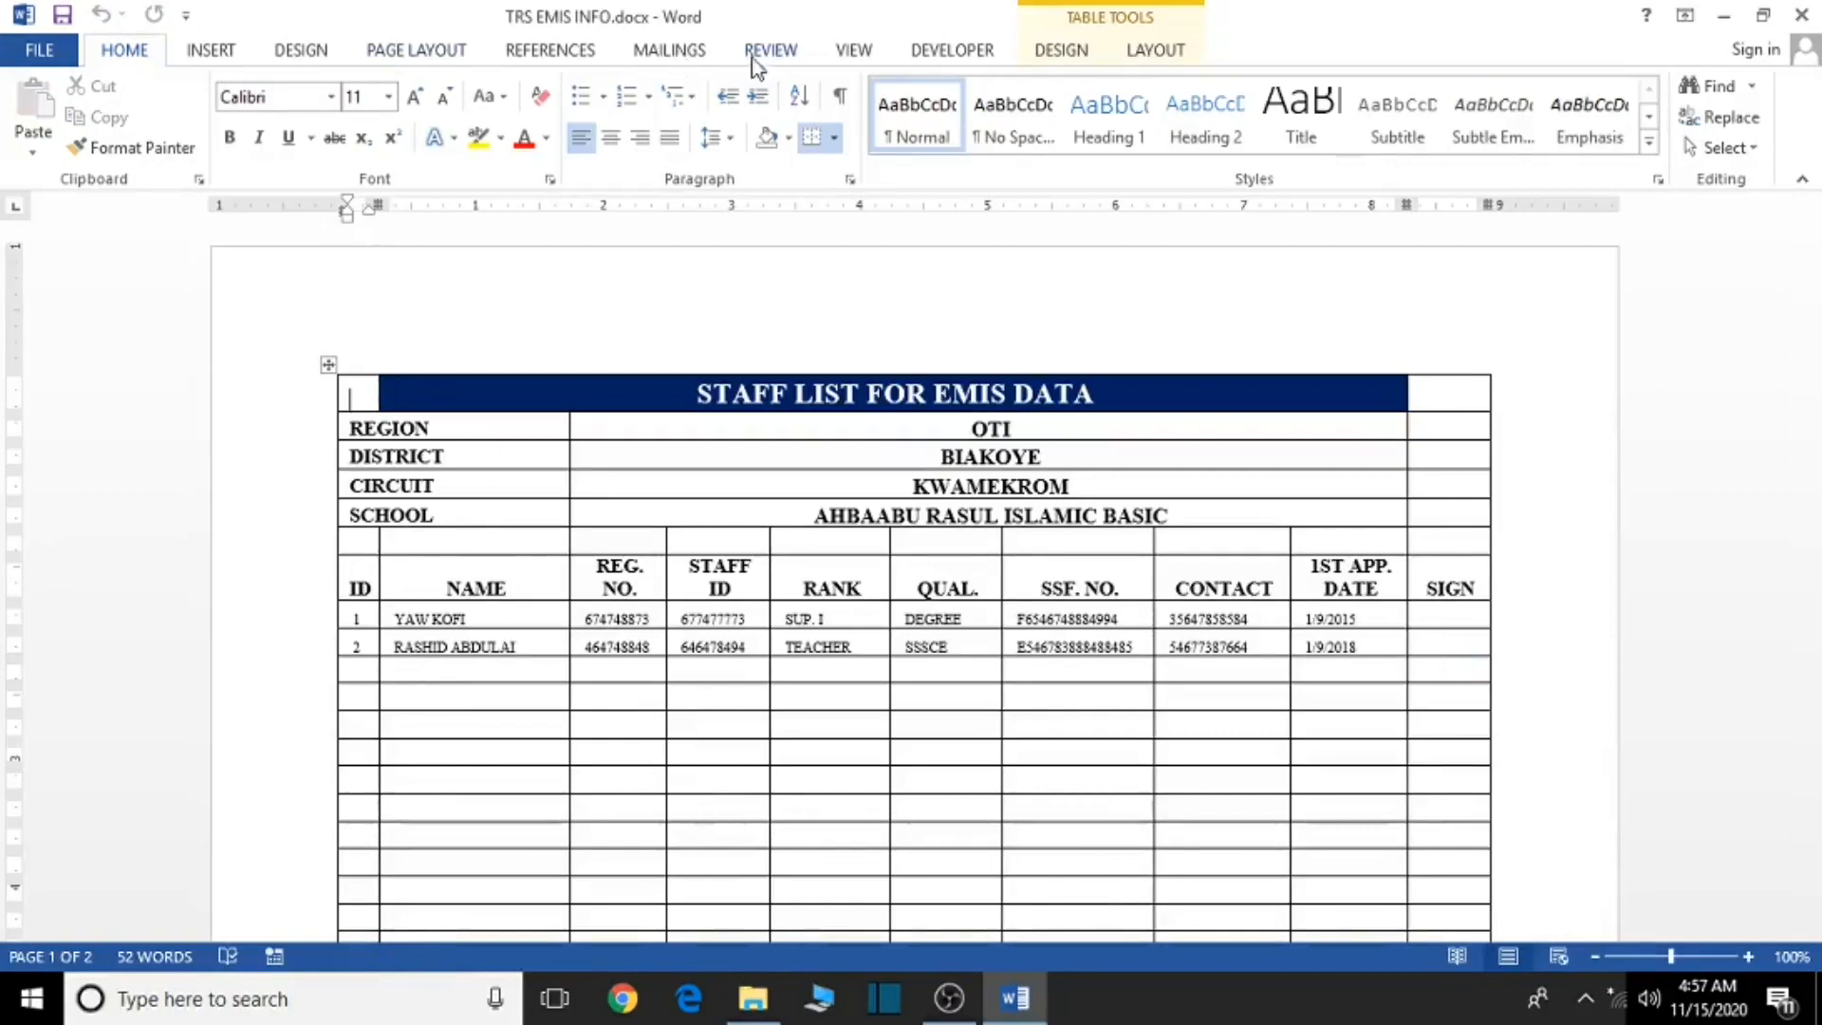
- Browse the Insert Merge Field list on the Mailings tab, then dismiss it without inserting anything
left_click(670, 51)
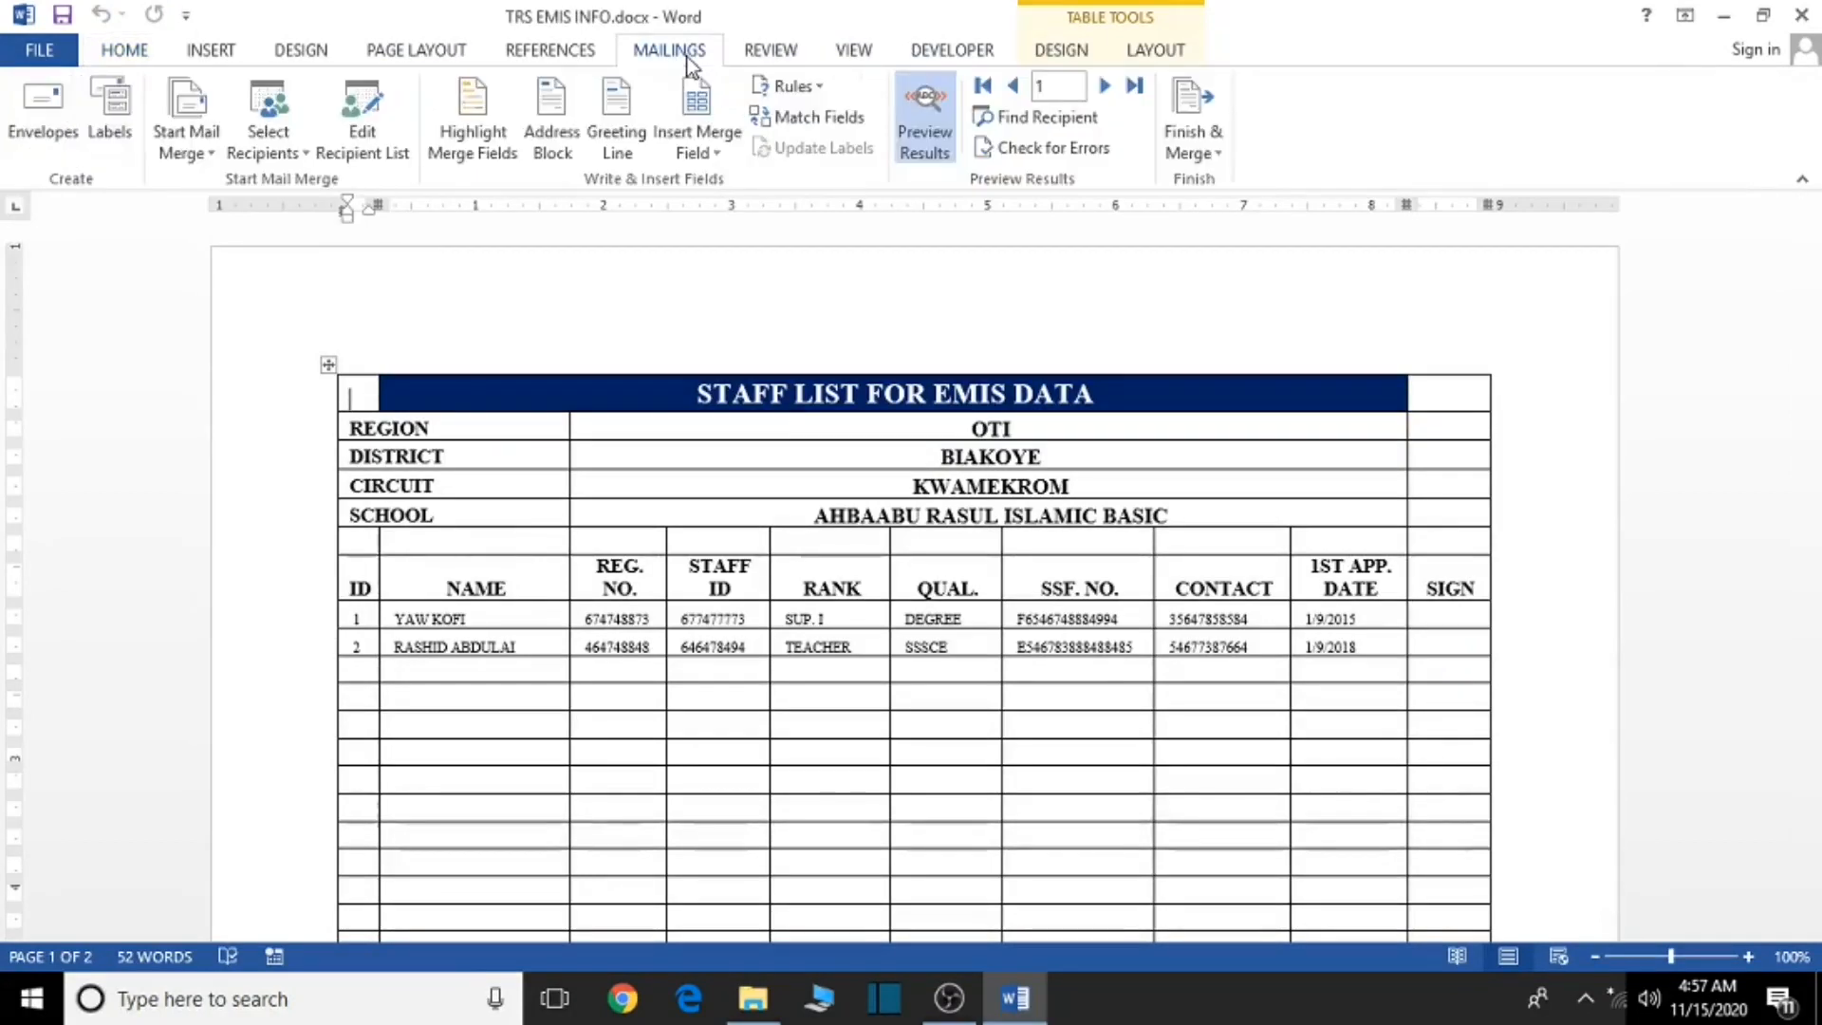
left_click(719, 157)
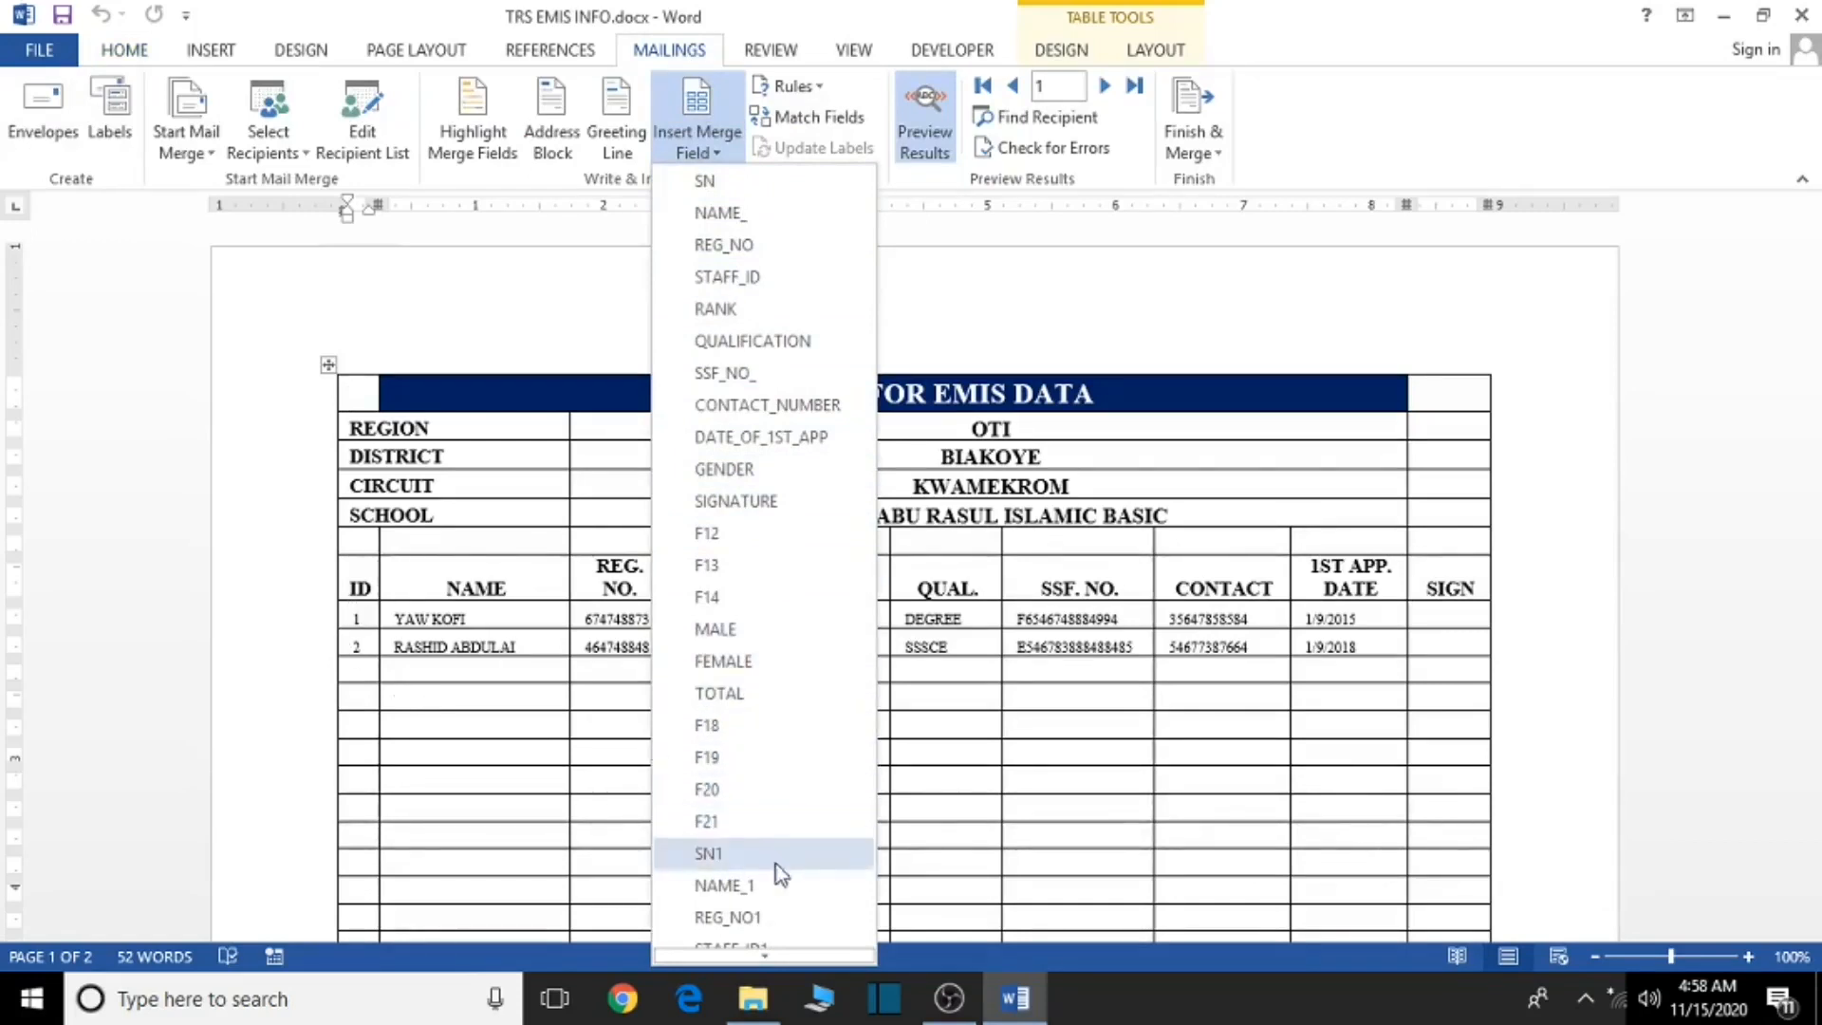
scroll(740, 865, "down", 1)
scroll(740, 865, "down", 12)
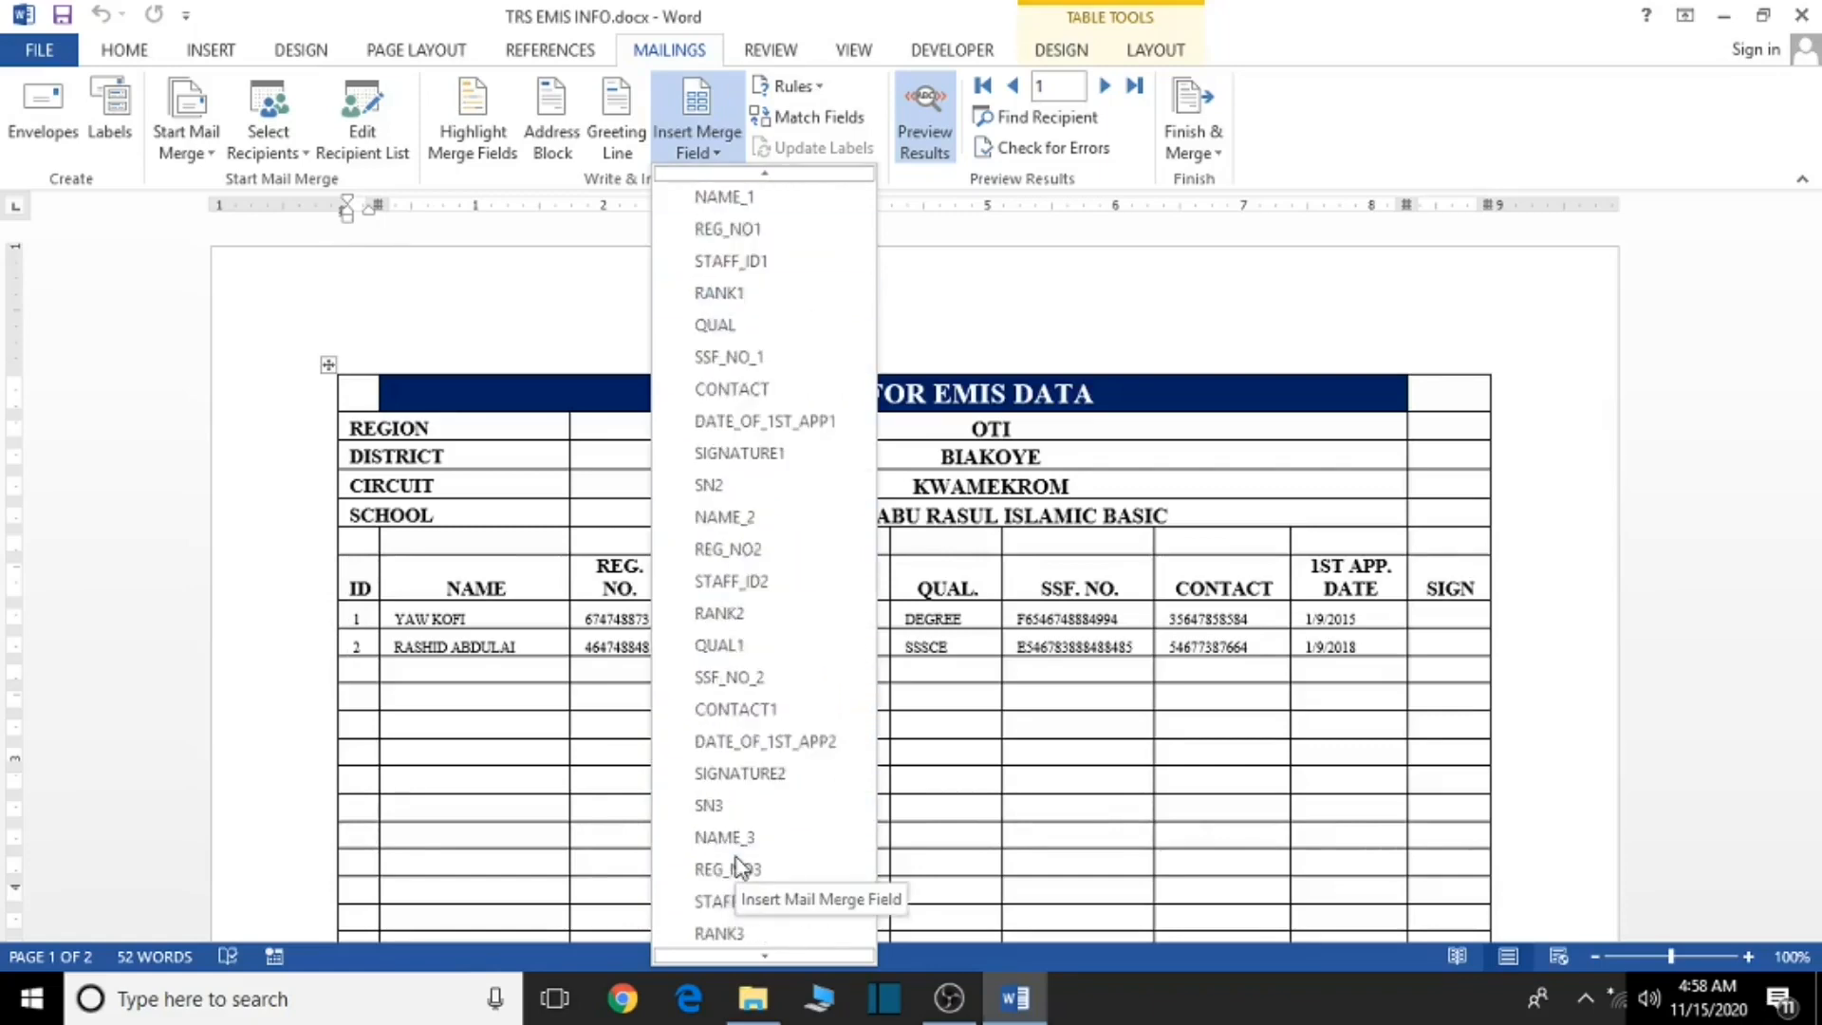
scroll(741, 866, "down", 20)
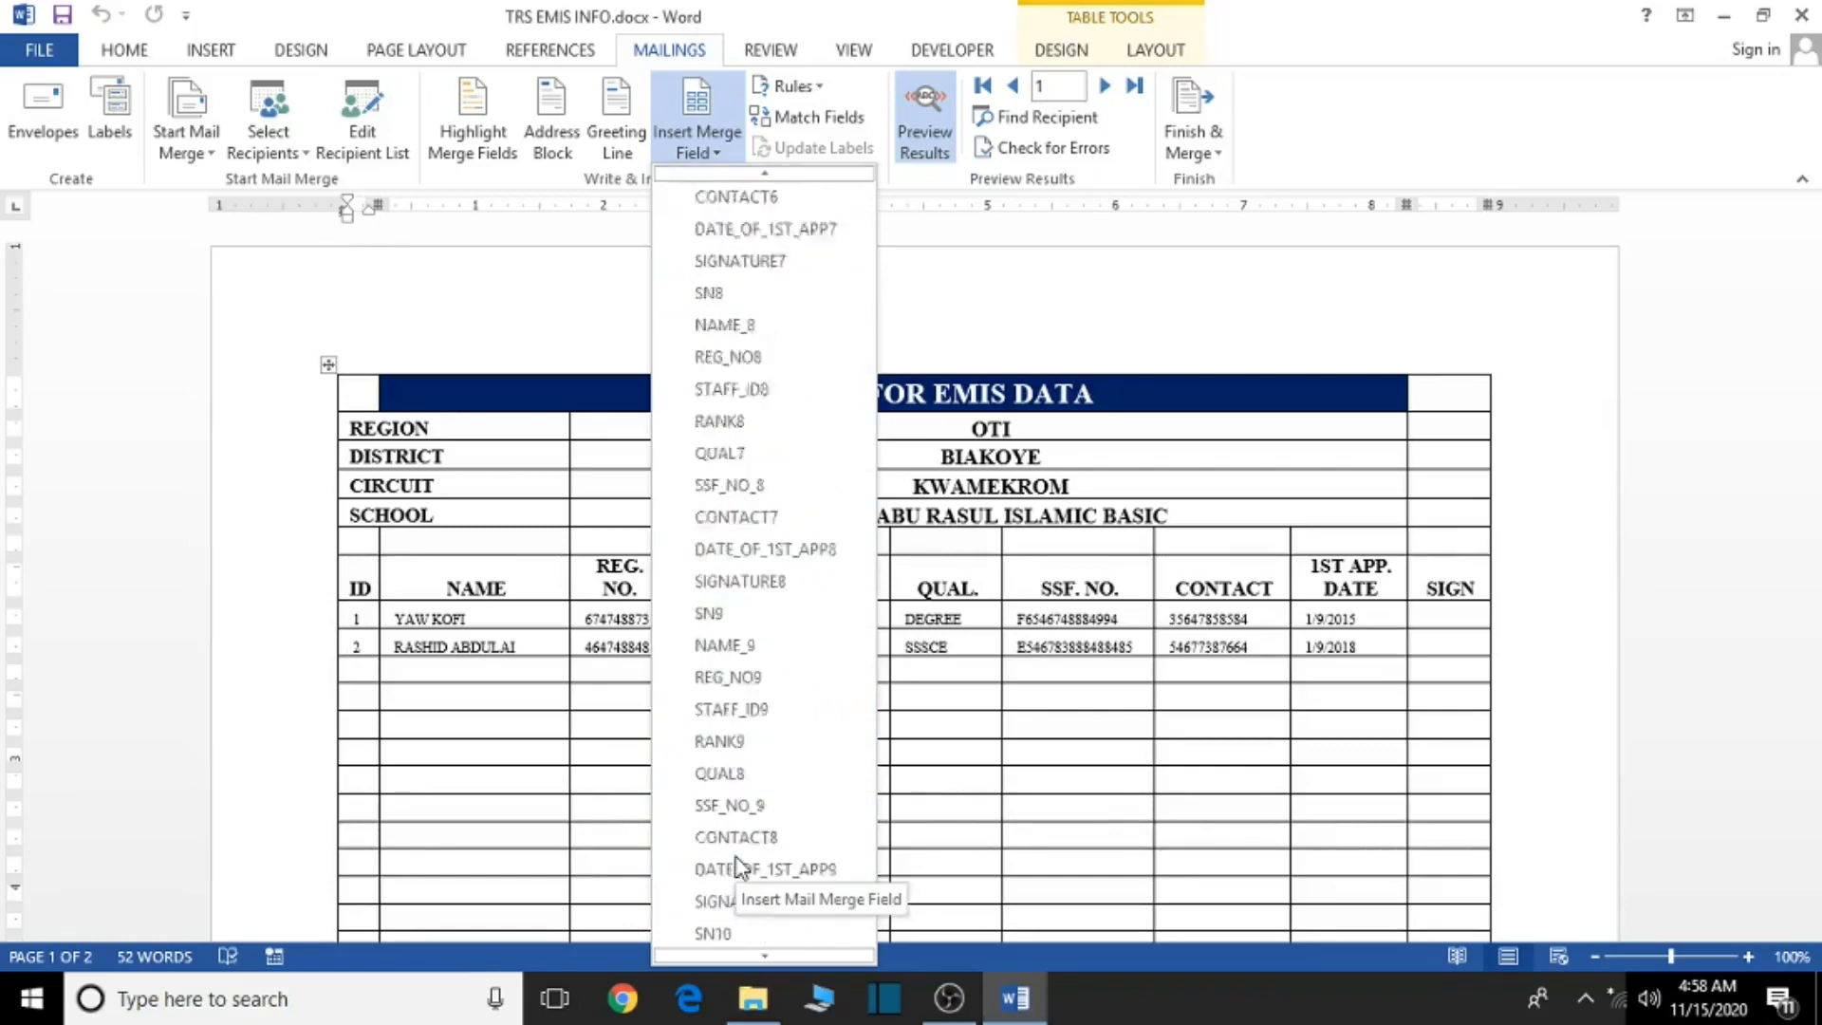
scroll(741, 866, "down", 8)
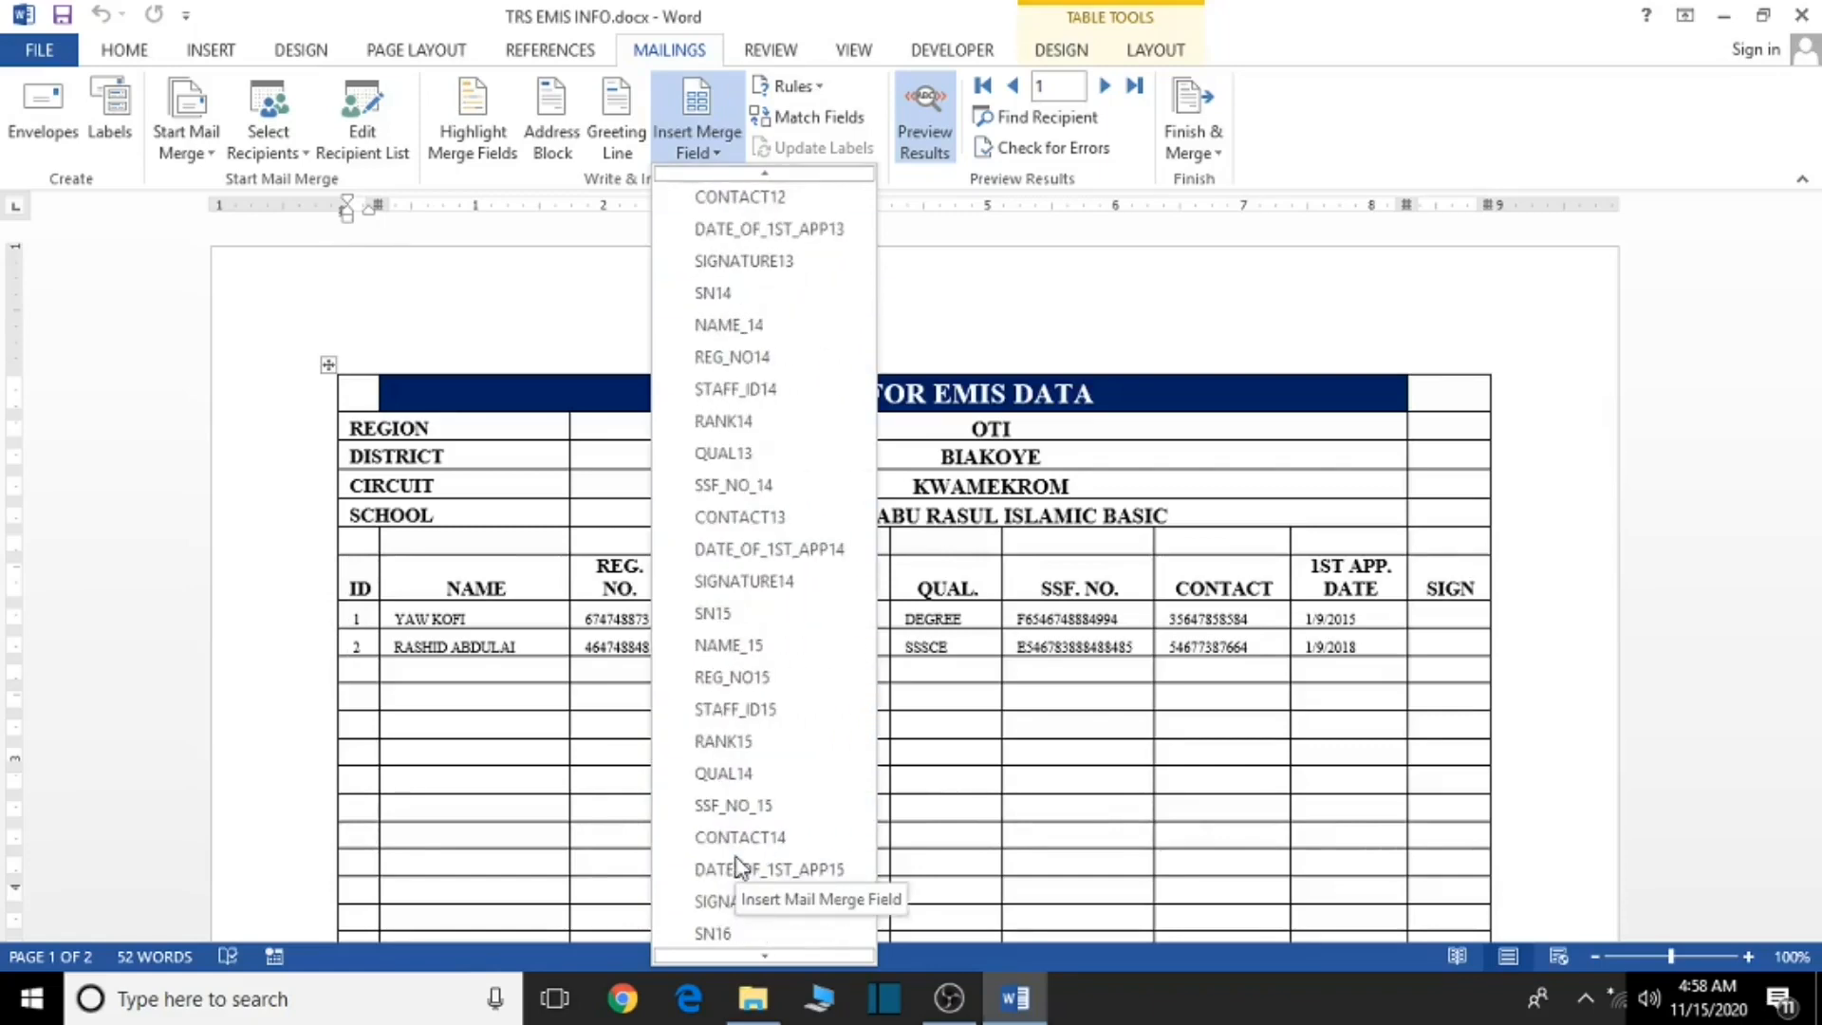
scroll(750, 773, "down", 6)
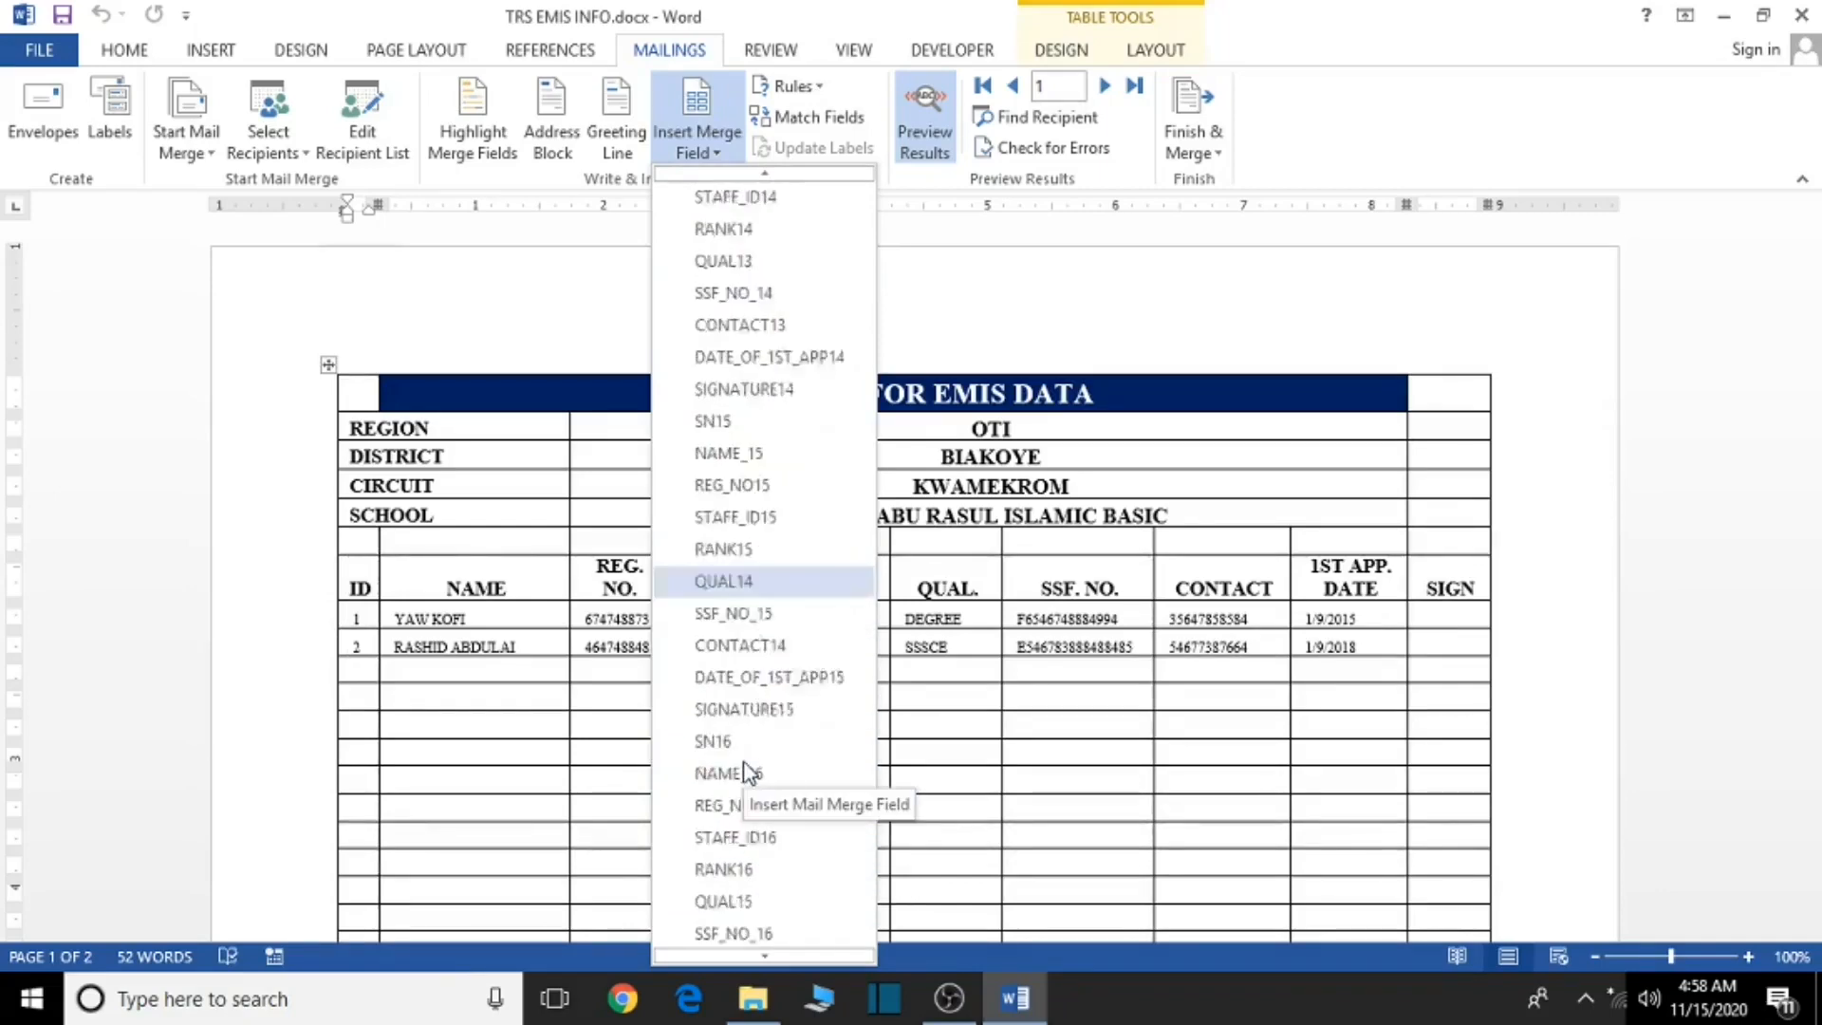
scroll(777, 851, "down", 8)
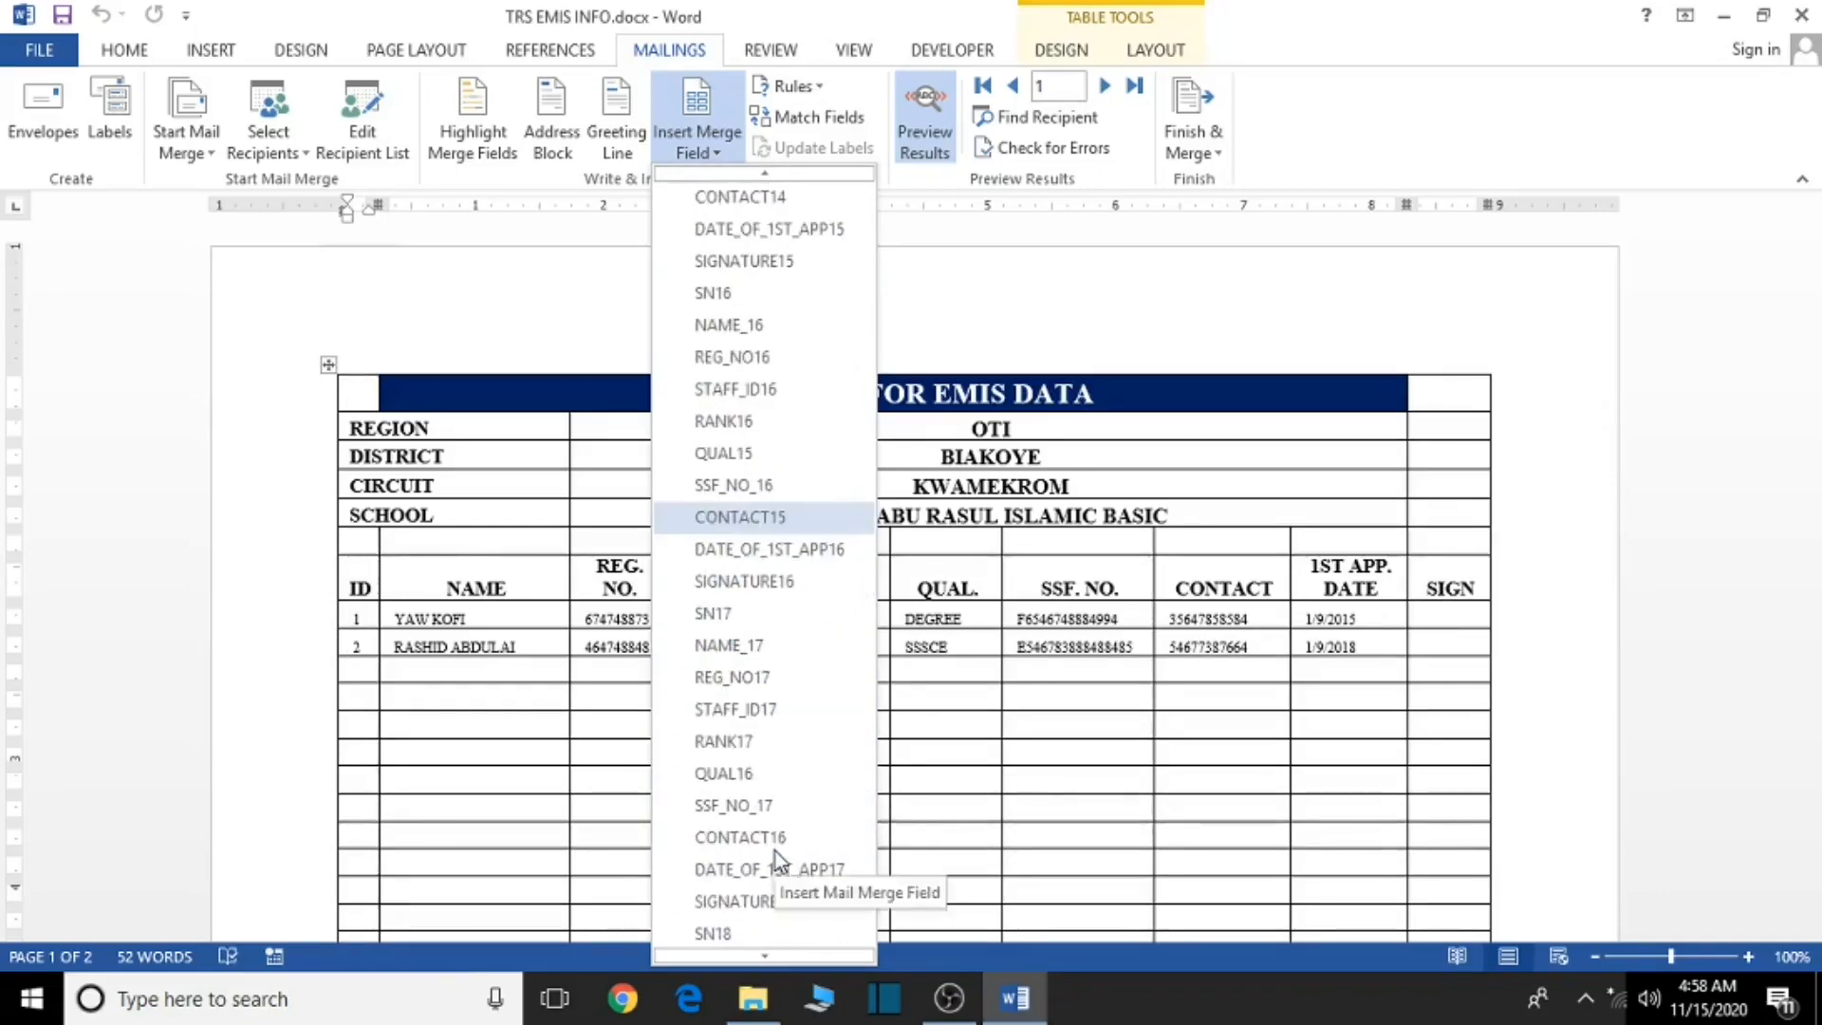
scroll(764, 593, "up", 2)
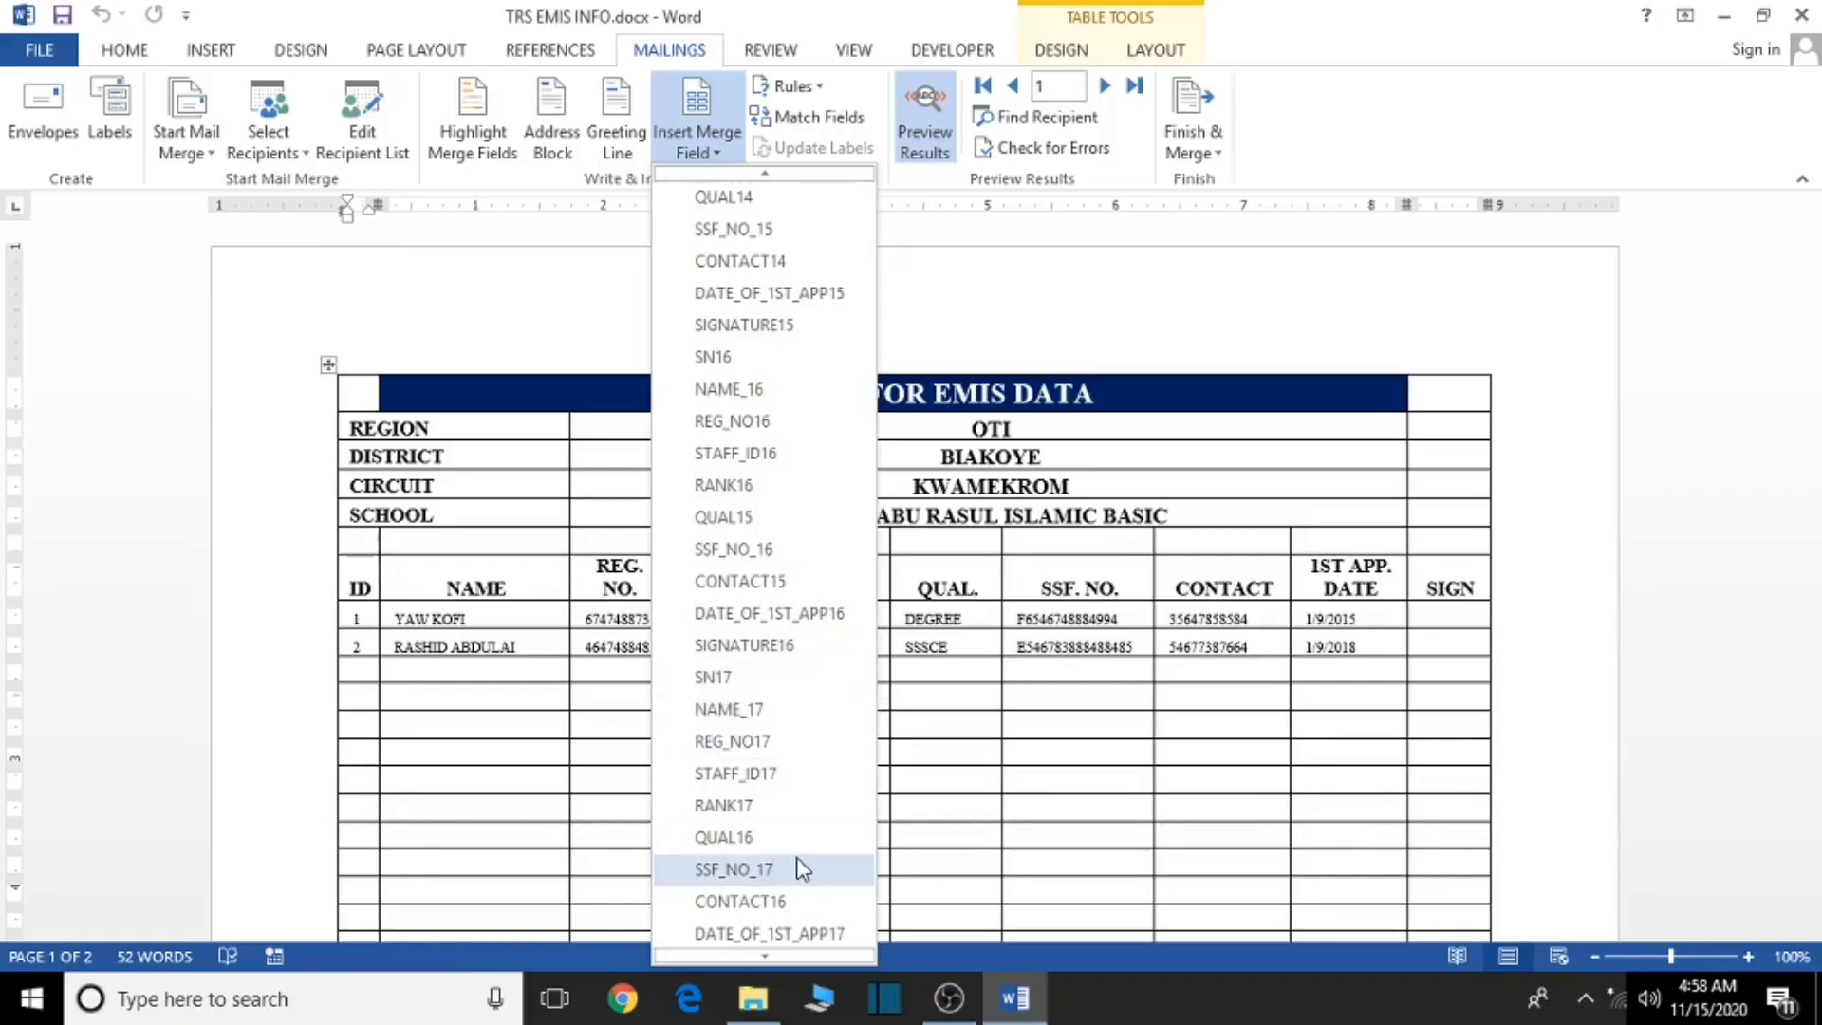
scroll(782, 904, "down", 1)
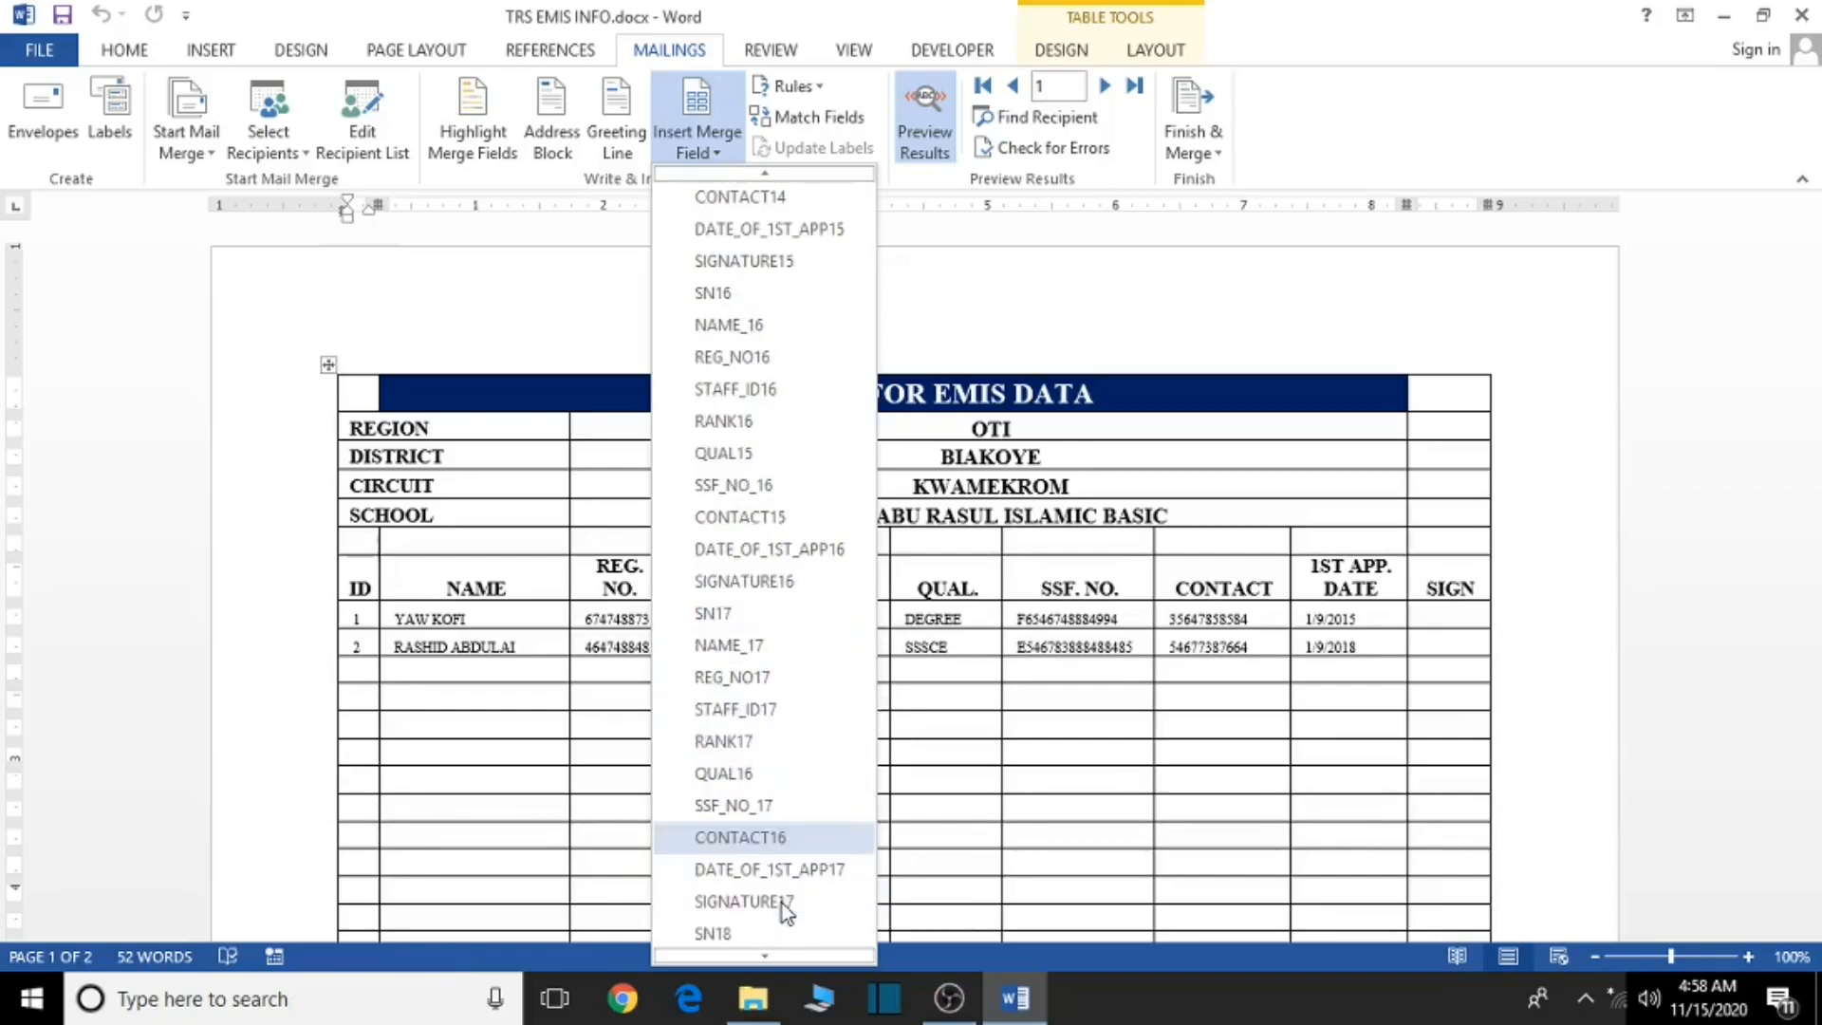
scroll(765, 909, "down", 1)
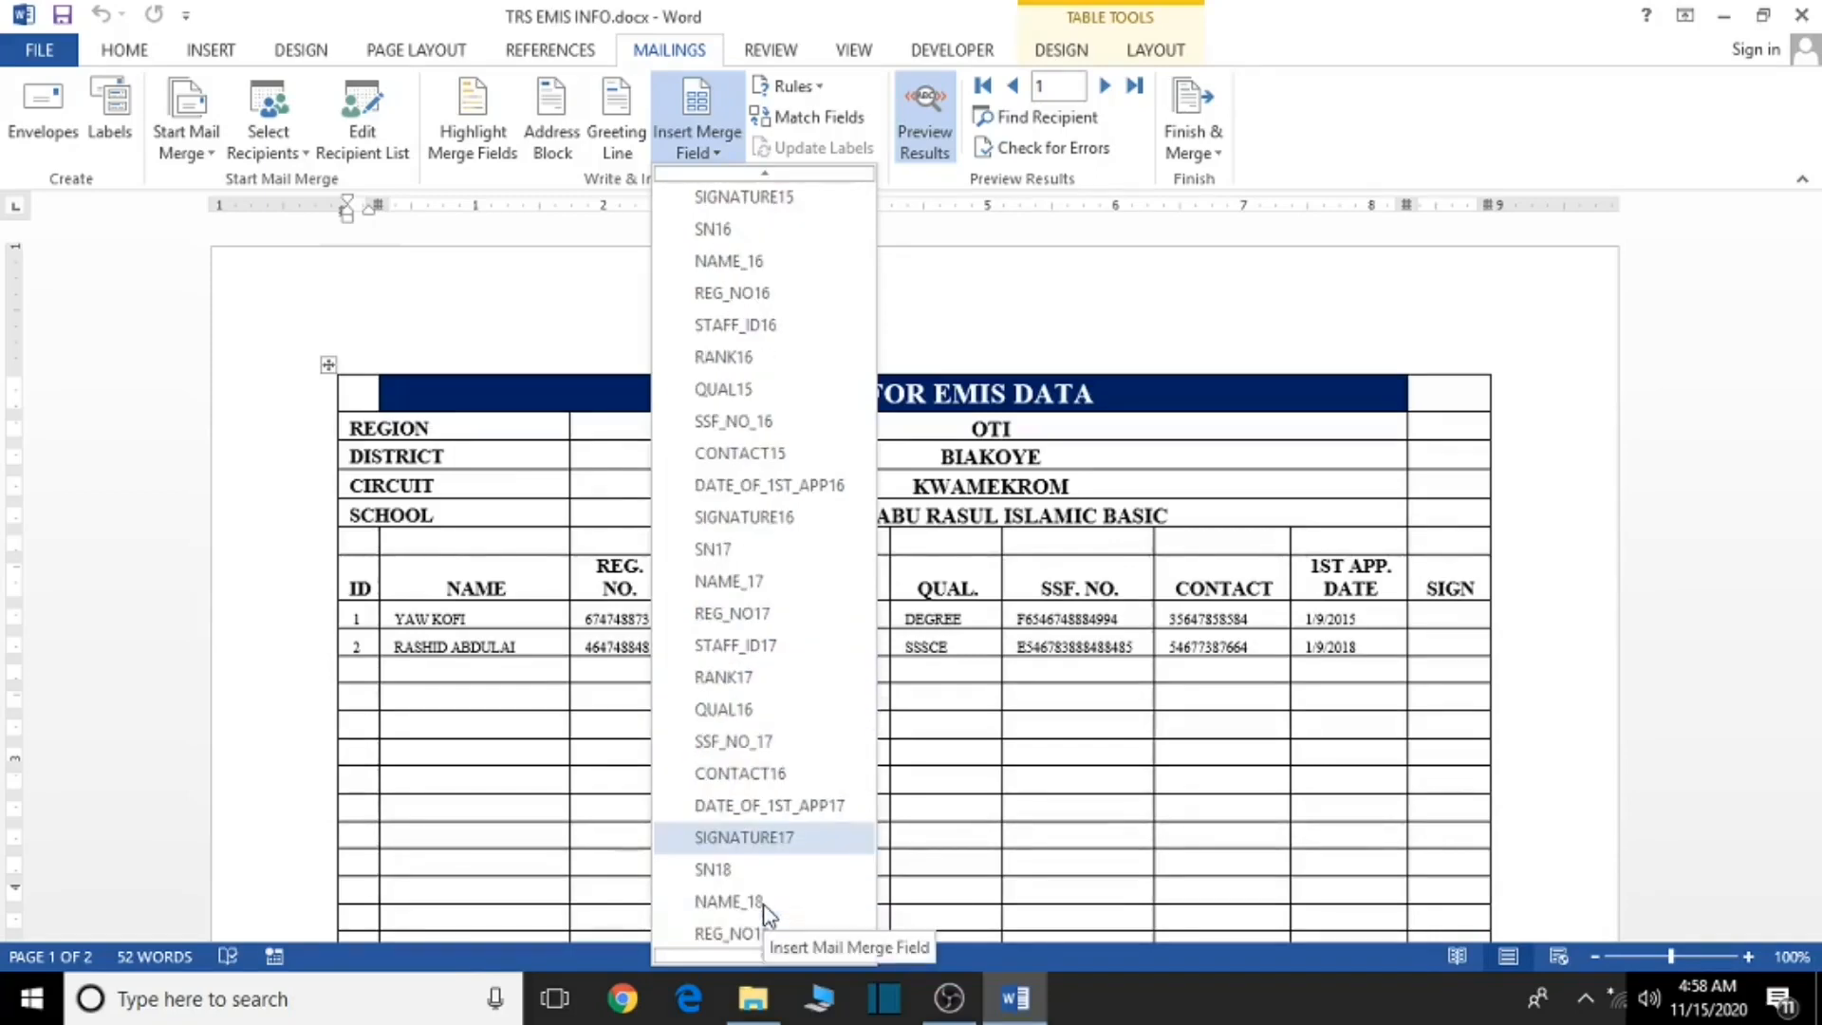
scroll(763, 904, "up", 5)
left_click(1066, 738)
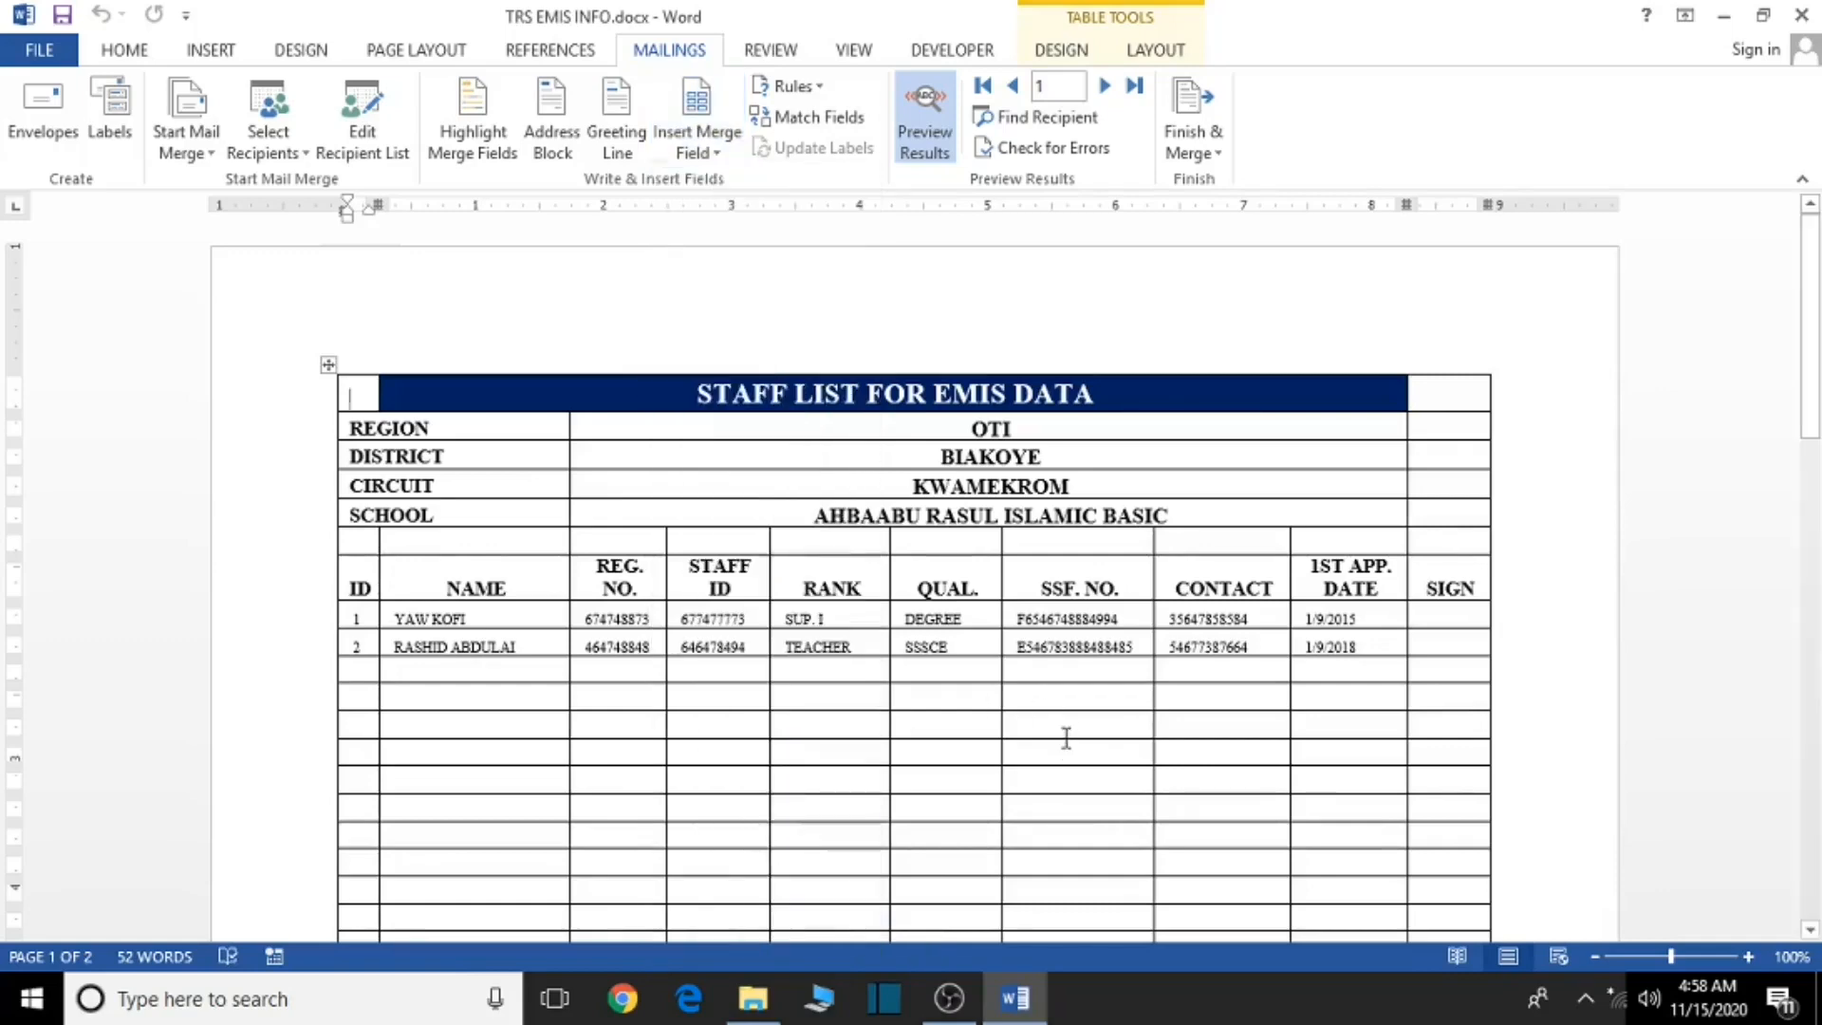